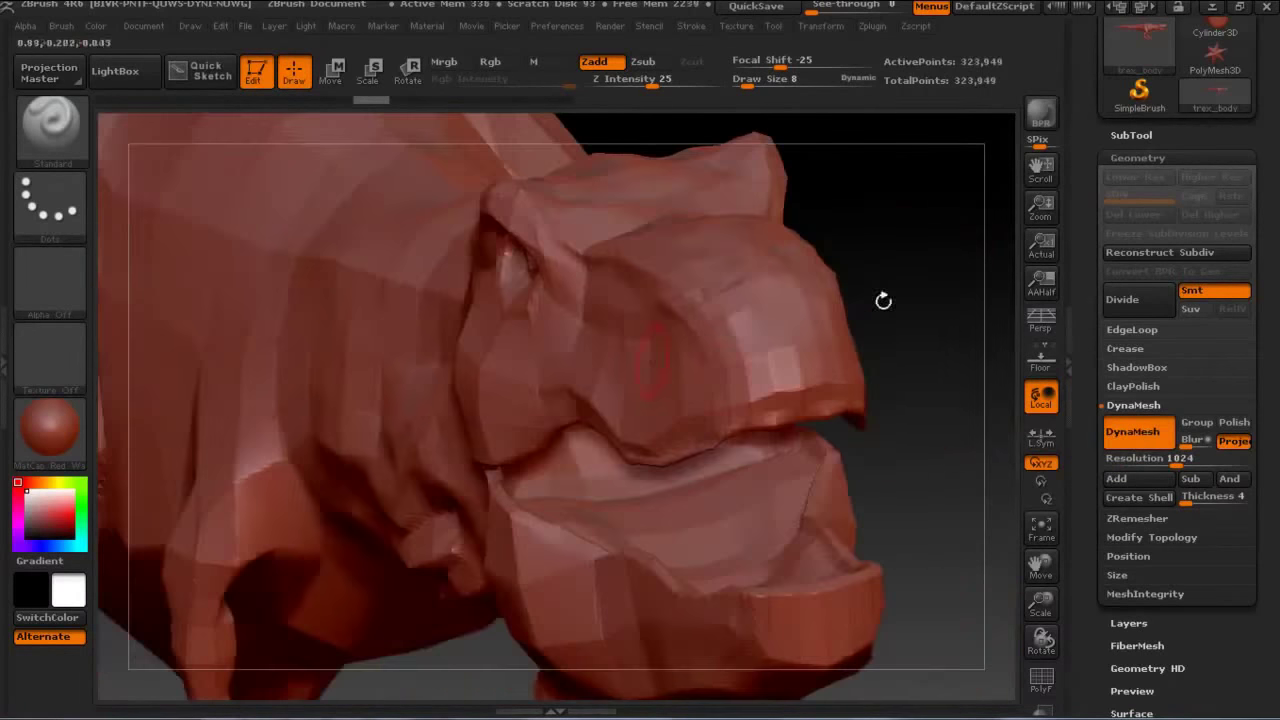
Orbit the open-jawed T-rex head to a side view, then to a higher, more distant view.
drag(871, 323, 1006, 543)
key(space)
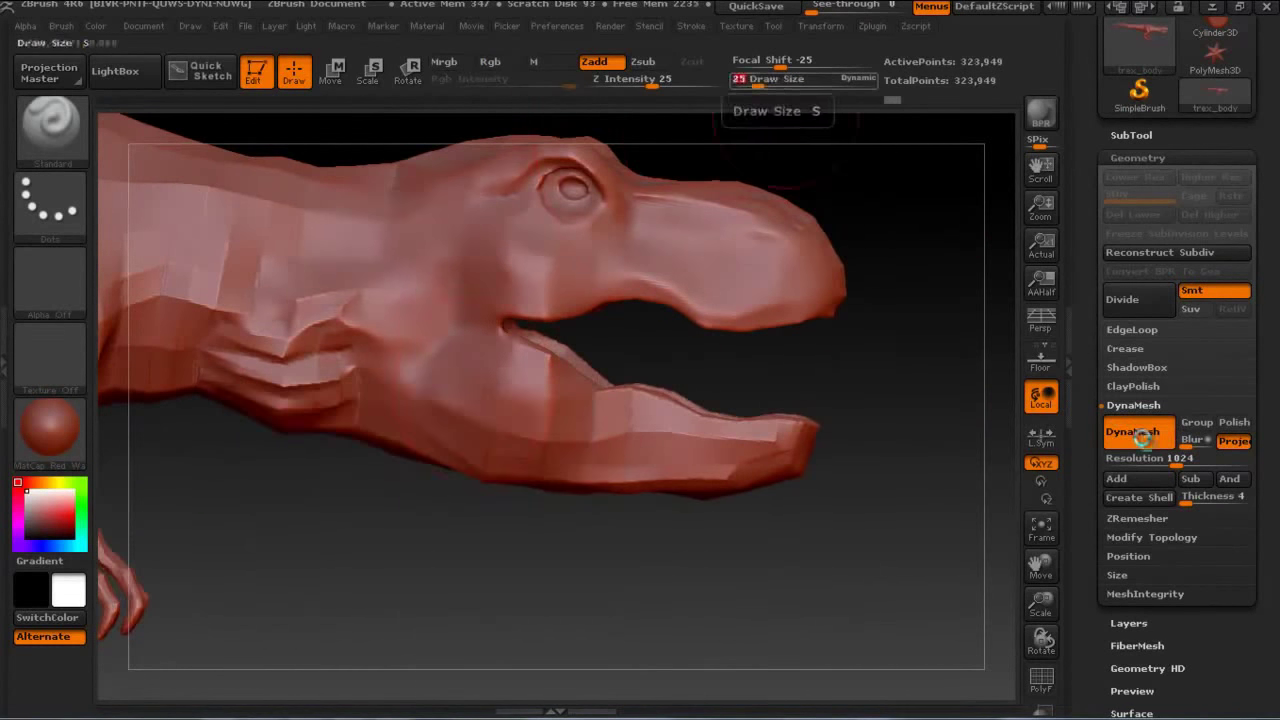
drag(961, 337, 911, 326)
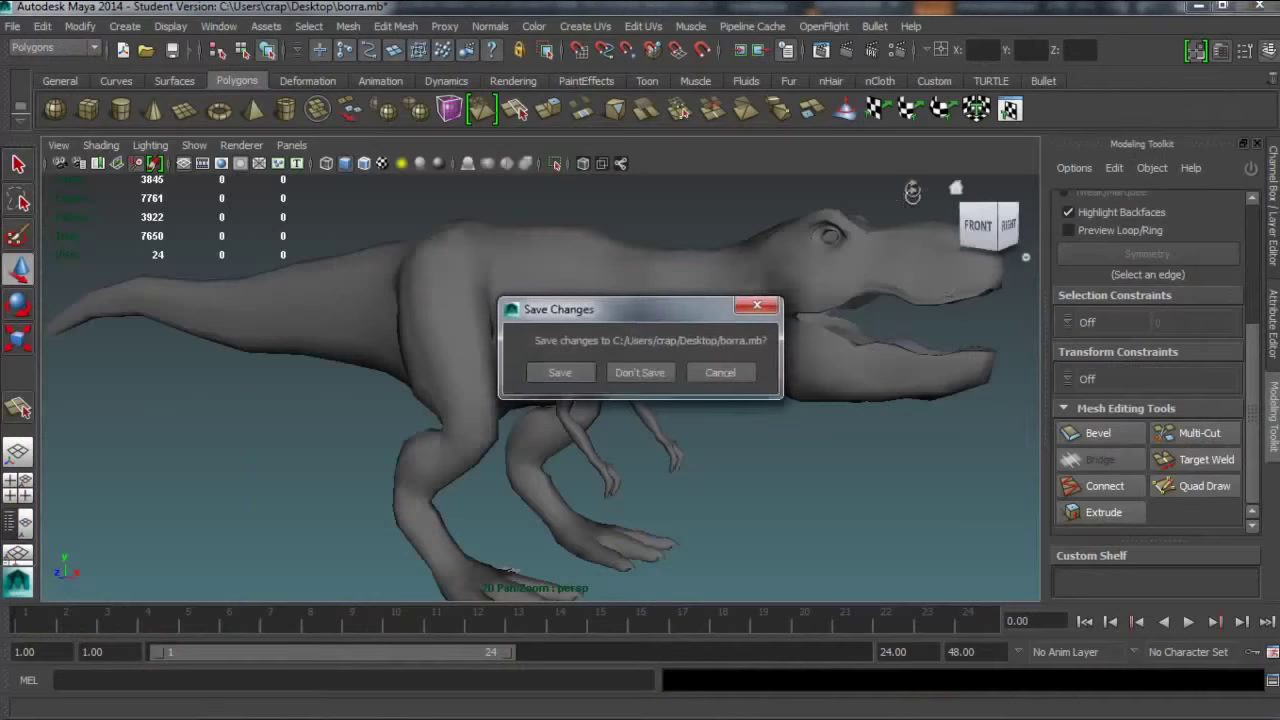
Leave the Maya T-rex scene unsaved and switch back to ZBrush.
key(alt+Tab)
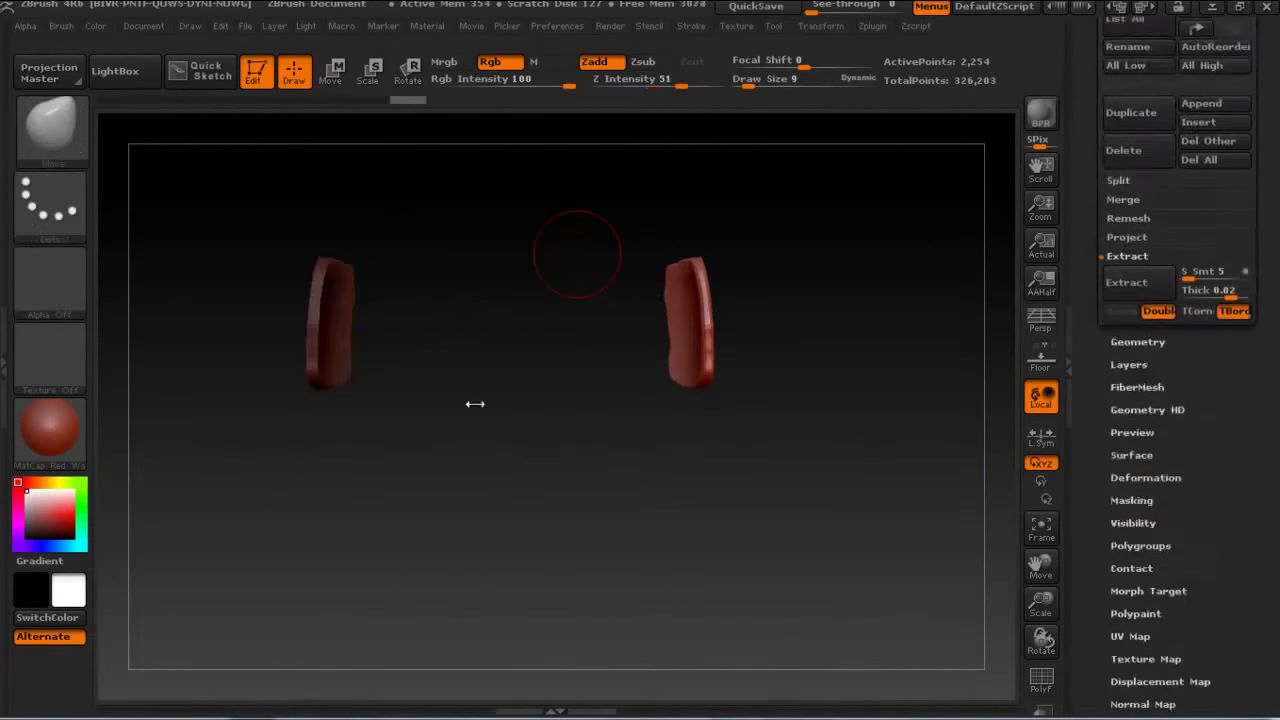
Mask the head, then move the Extract3 piece into the mouth corner with Transpose Move.
click(1131, 271)
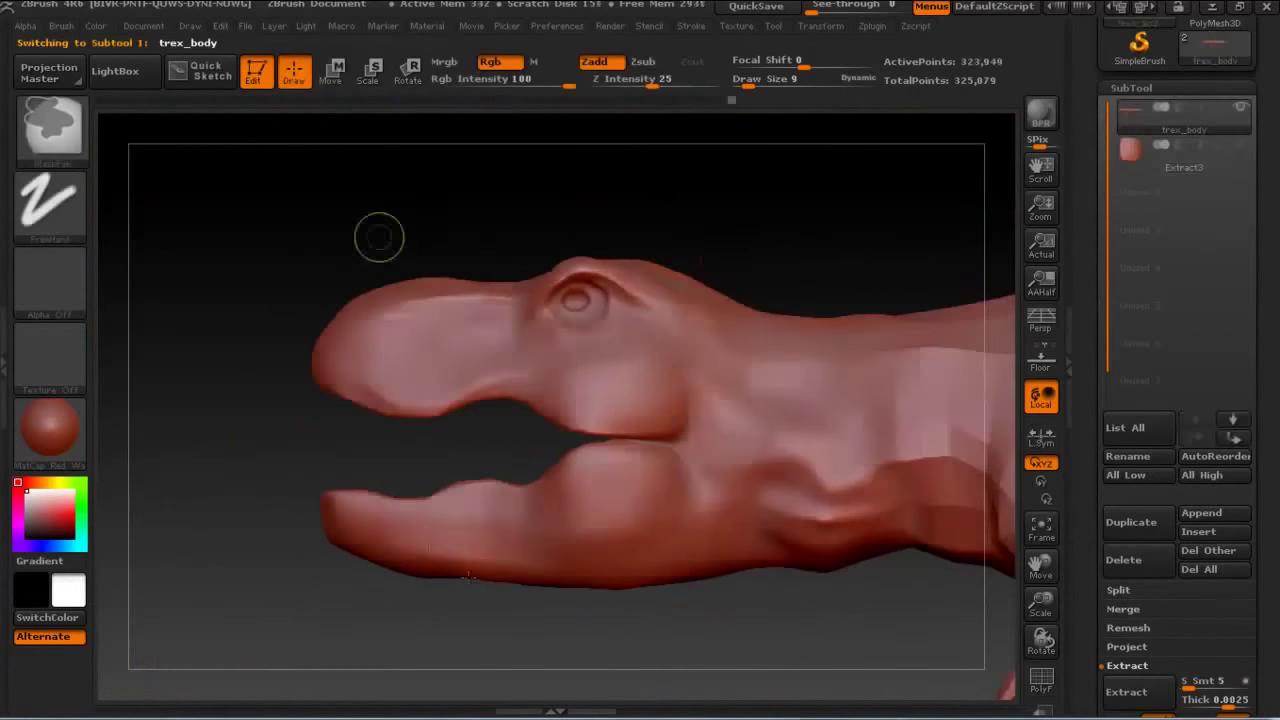
ctrl+drag(294, 297, 700, 440)
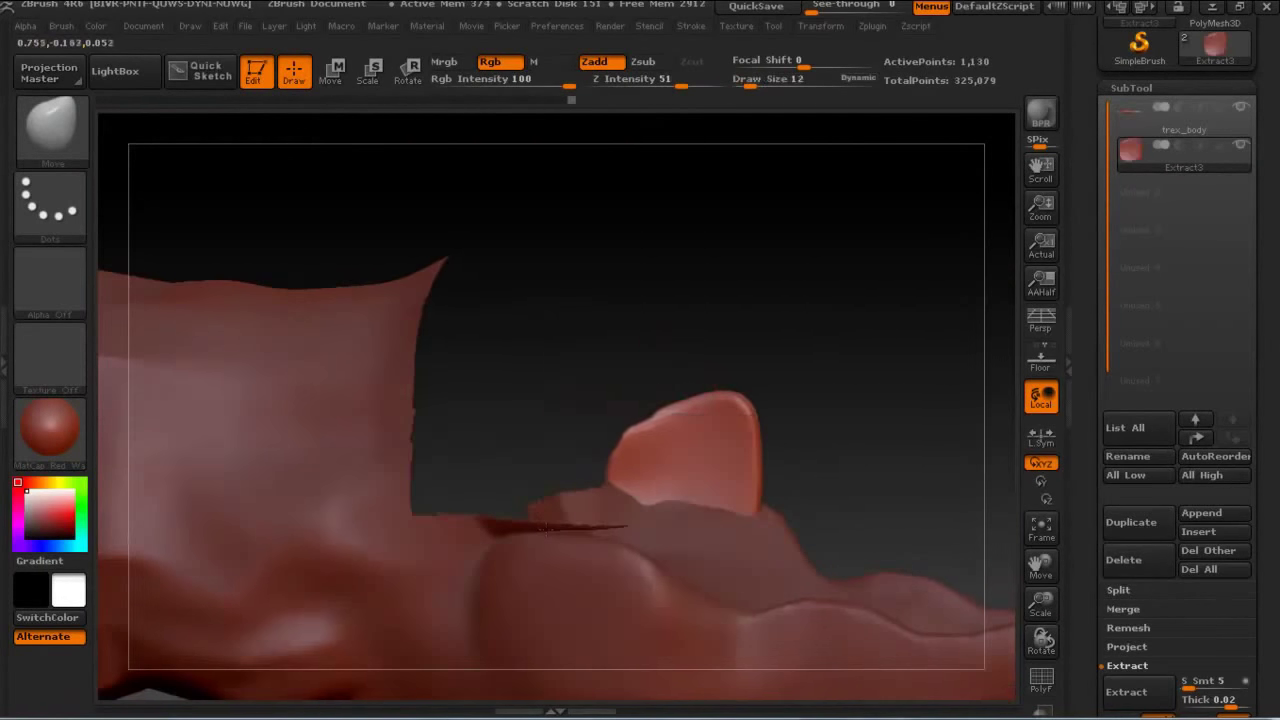
drag(507, 438, 427, 381)
key(w)
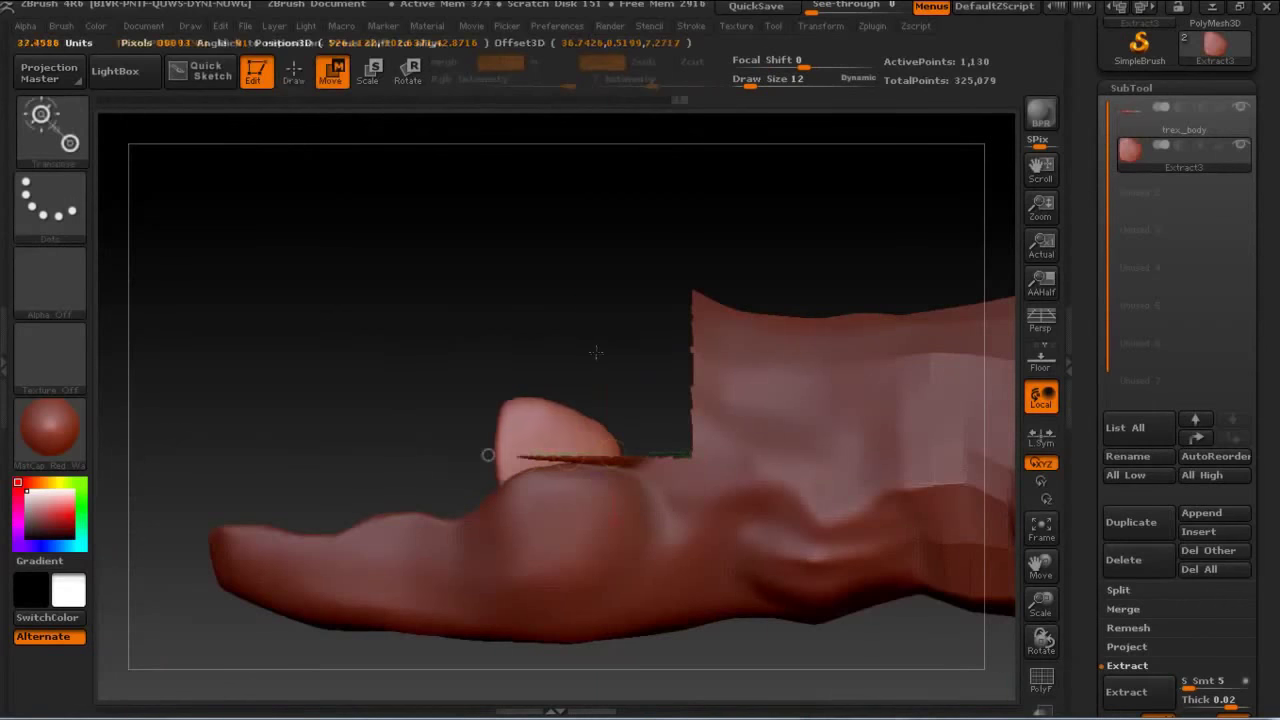
key(q)
drag(539, 426, 640, 376)
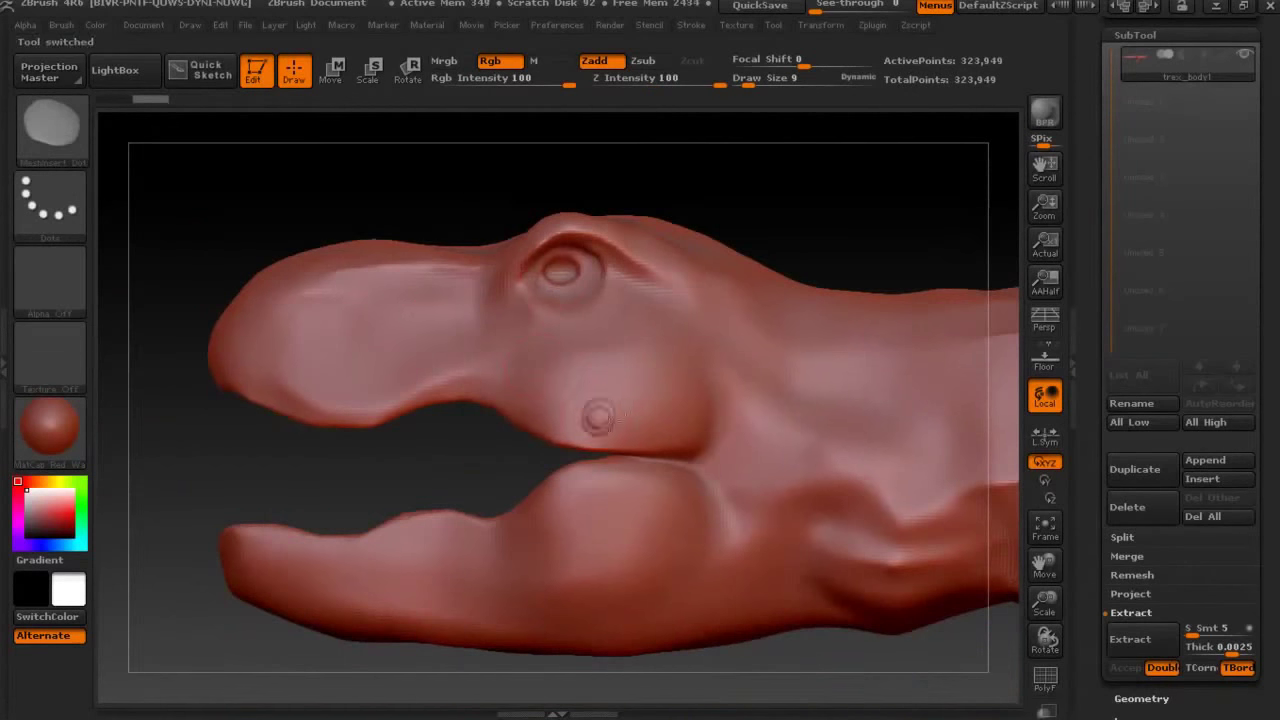
Insert a small MeshInsert sphere at the mouth corner and position it with Transpose Move.
drag(598, 418, 680, 440)
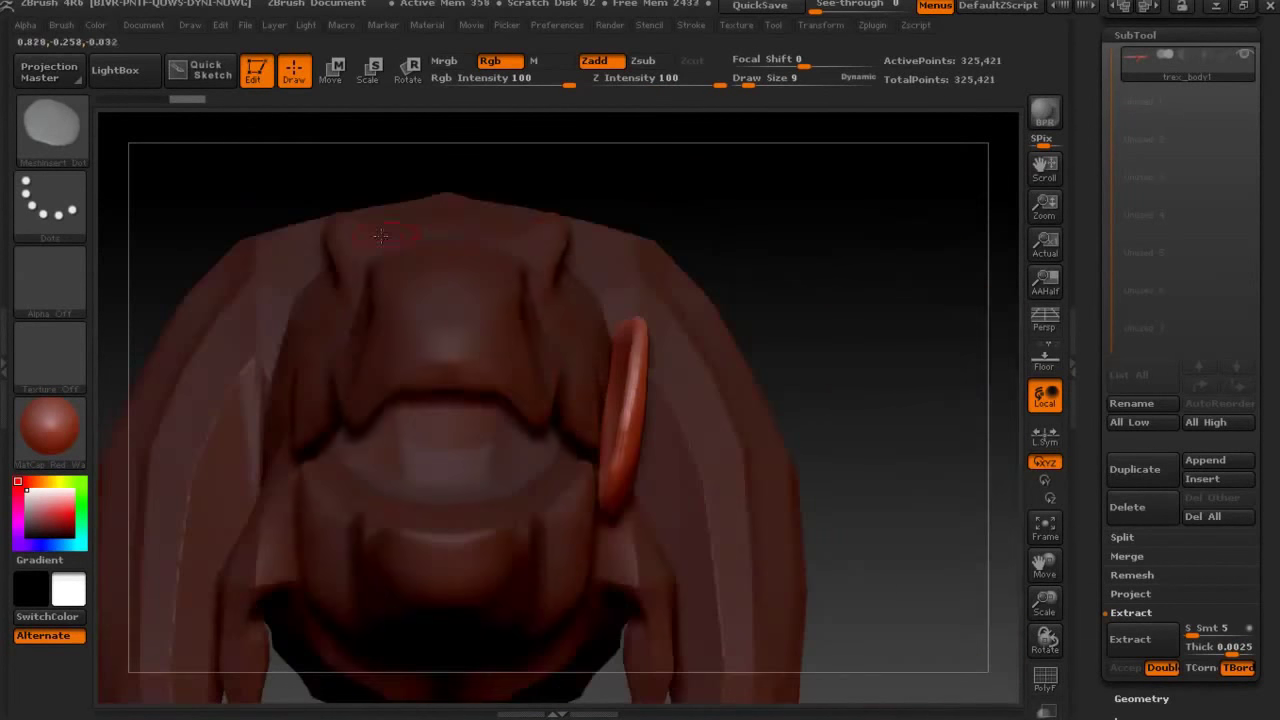
click(332, 72)
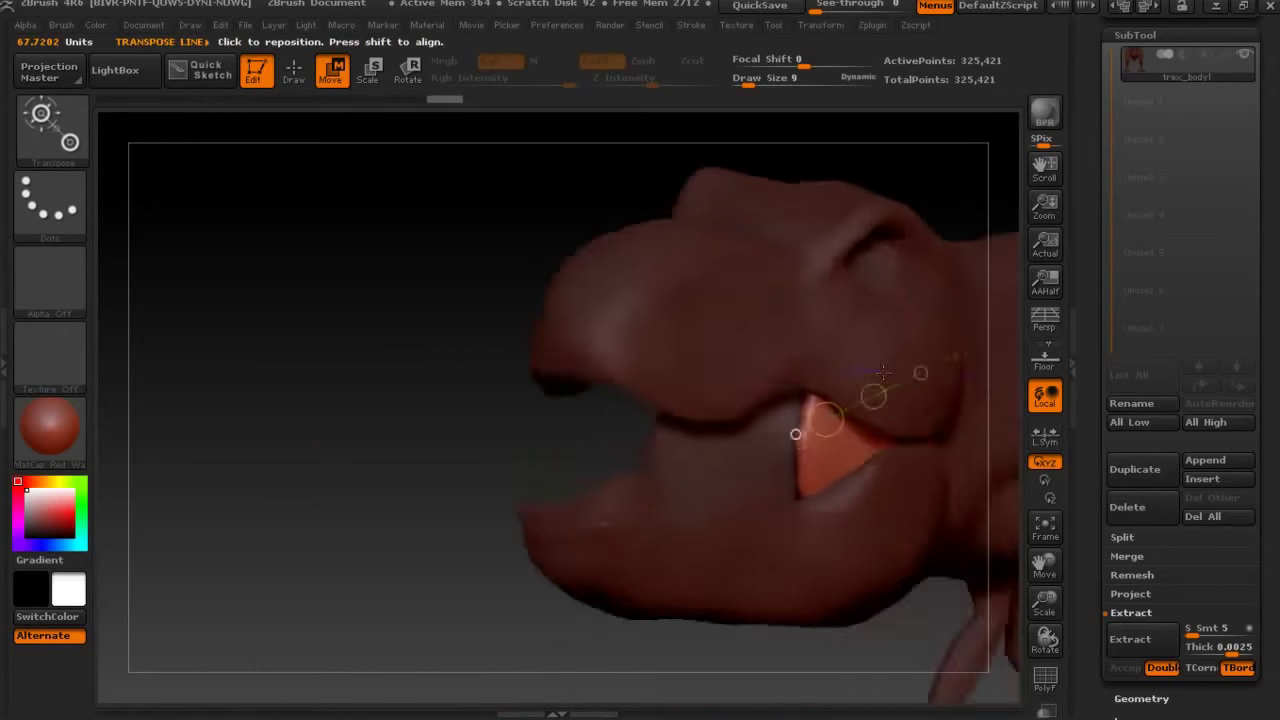
click(291, 72)
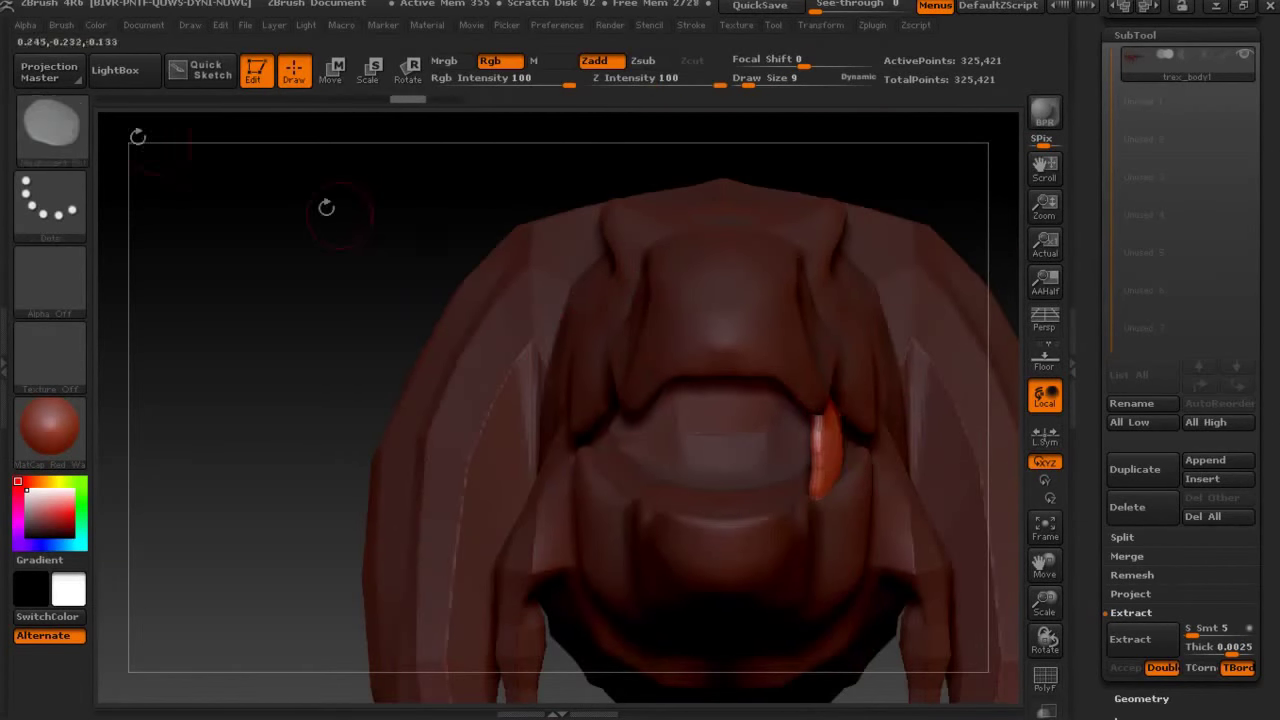
Select the Move brush at draw size 15 and view the open jaw from below.
key(b)
click(848, 440)
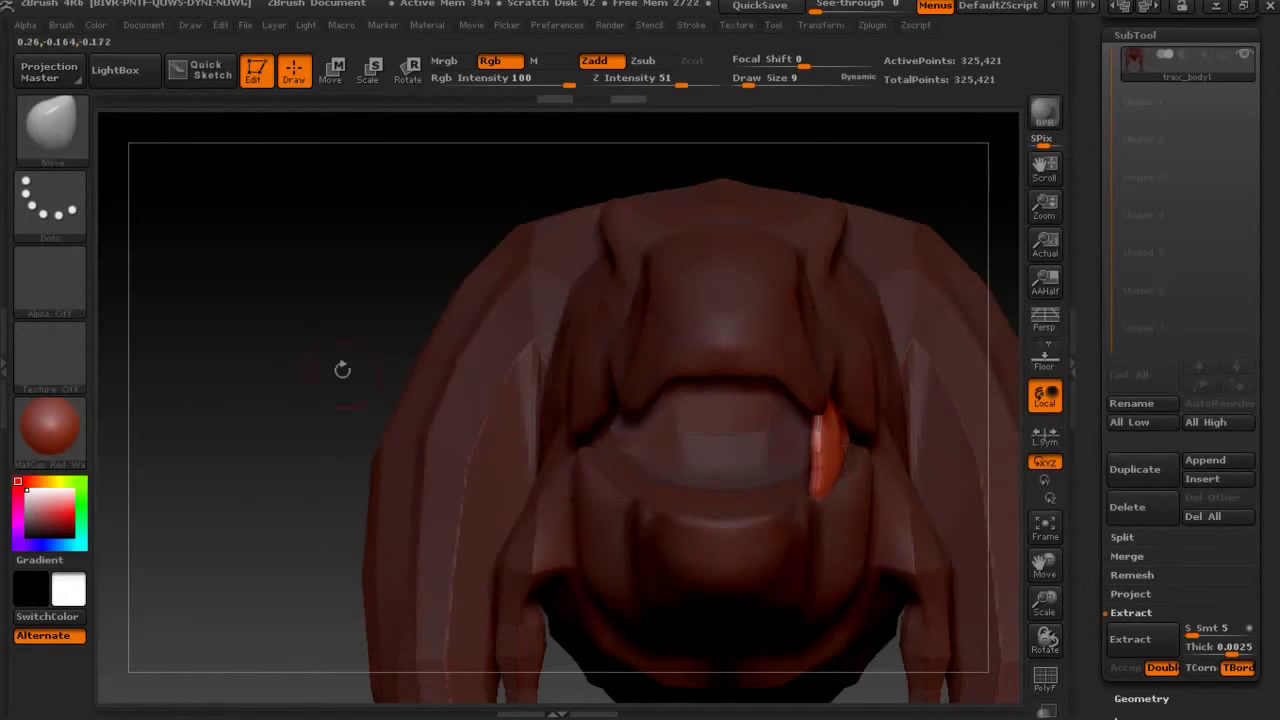
drag(342, 370, 930, 508)
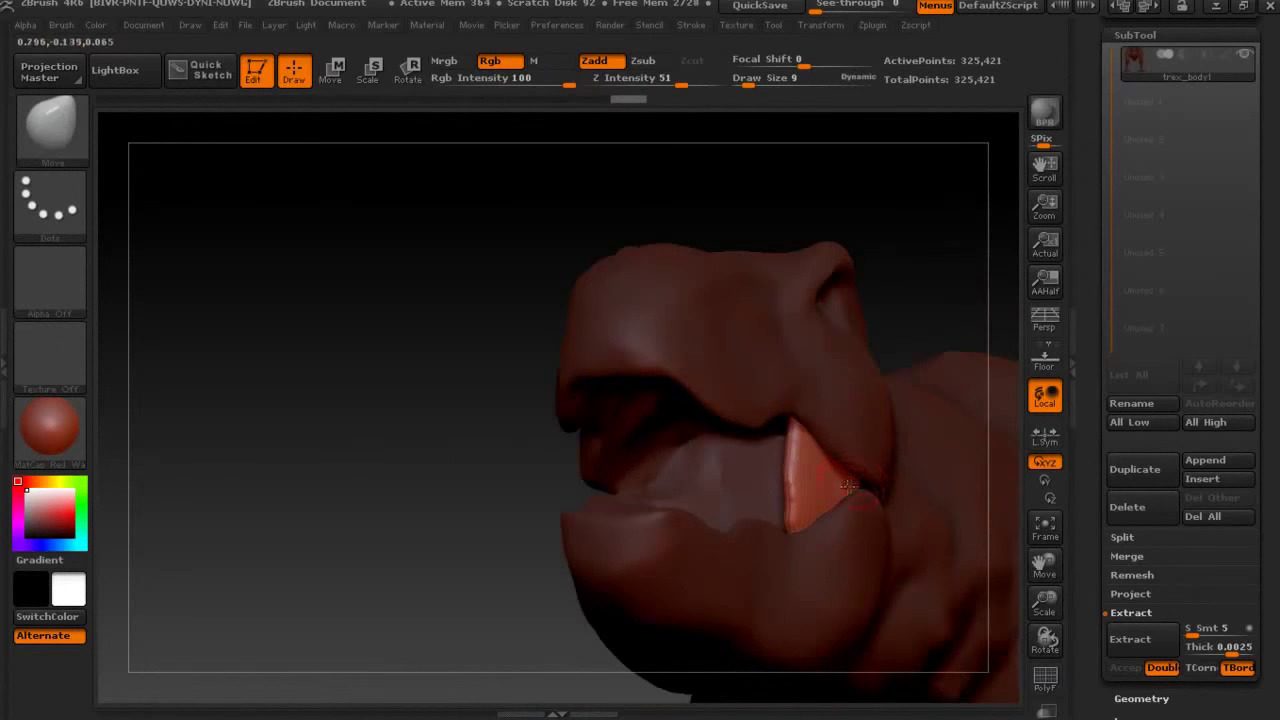
key(space)
drag(840, 386, 862, 386)
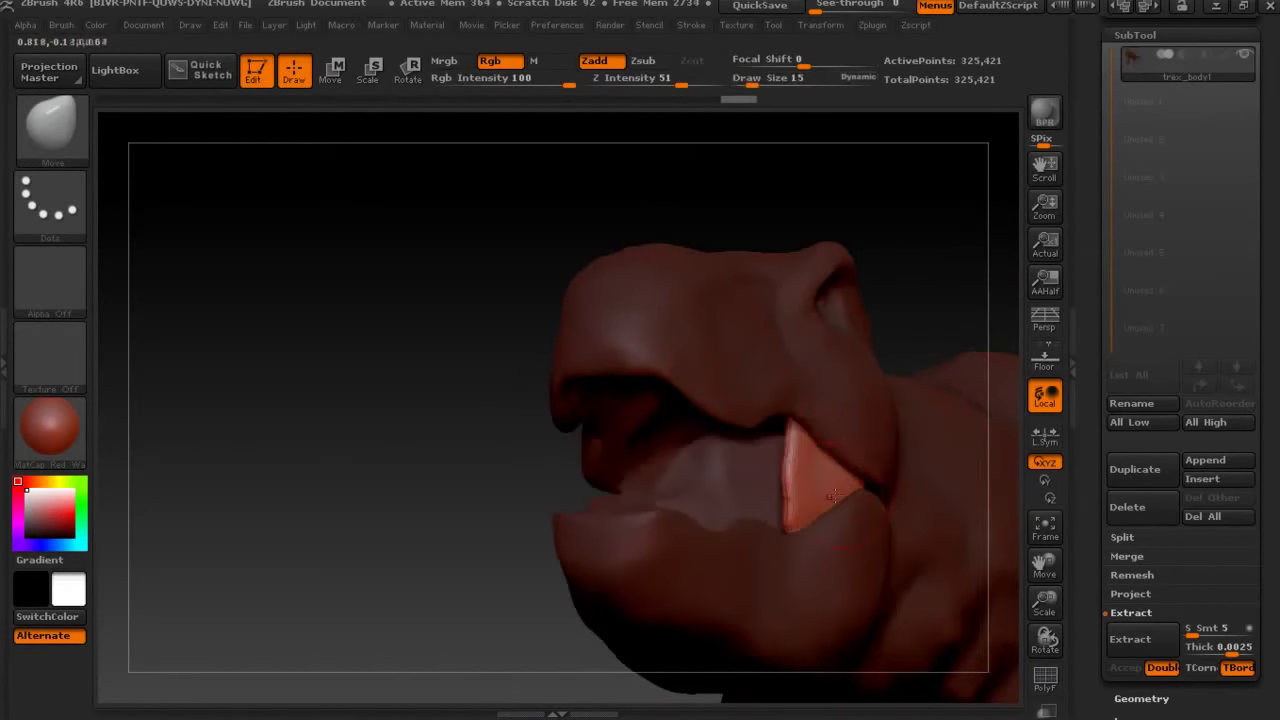
drag(676, 452, 485, 475)
drag(886, 477, 795, 412)
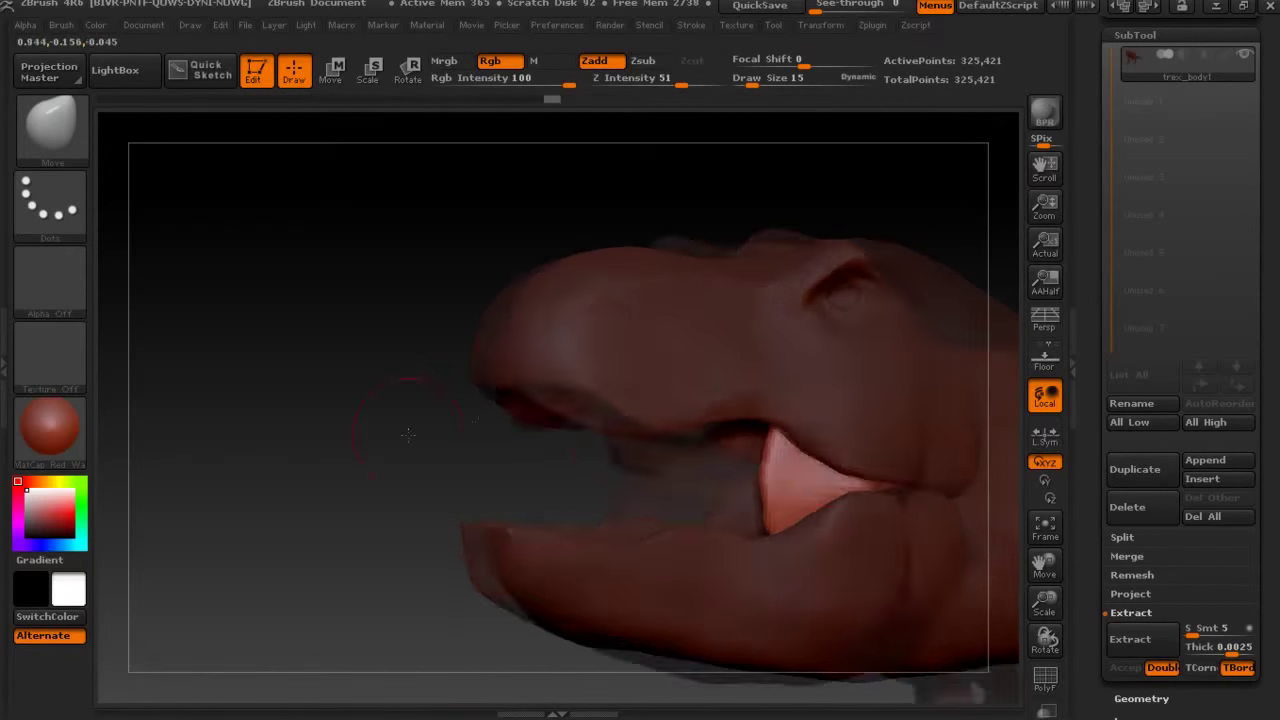
mouse_move(911, 474)
mouse_down()
mouse_move(899, 498)
mouse_move(927, 450)
mouse_move(846, 398)
mouse_move(613, 378)
mouse_up()
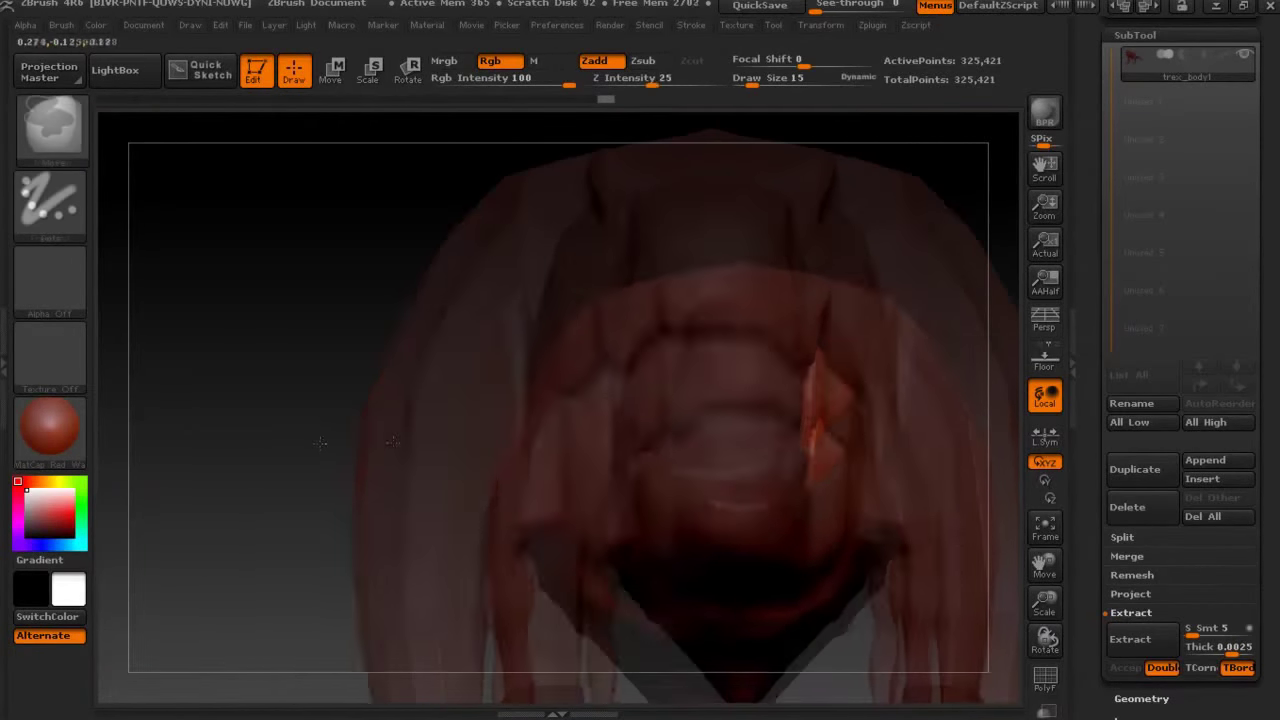
Insert a disc mesh with MeshInsert Dot and move it toward the mouth opening.
click(50, 128)
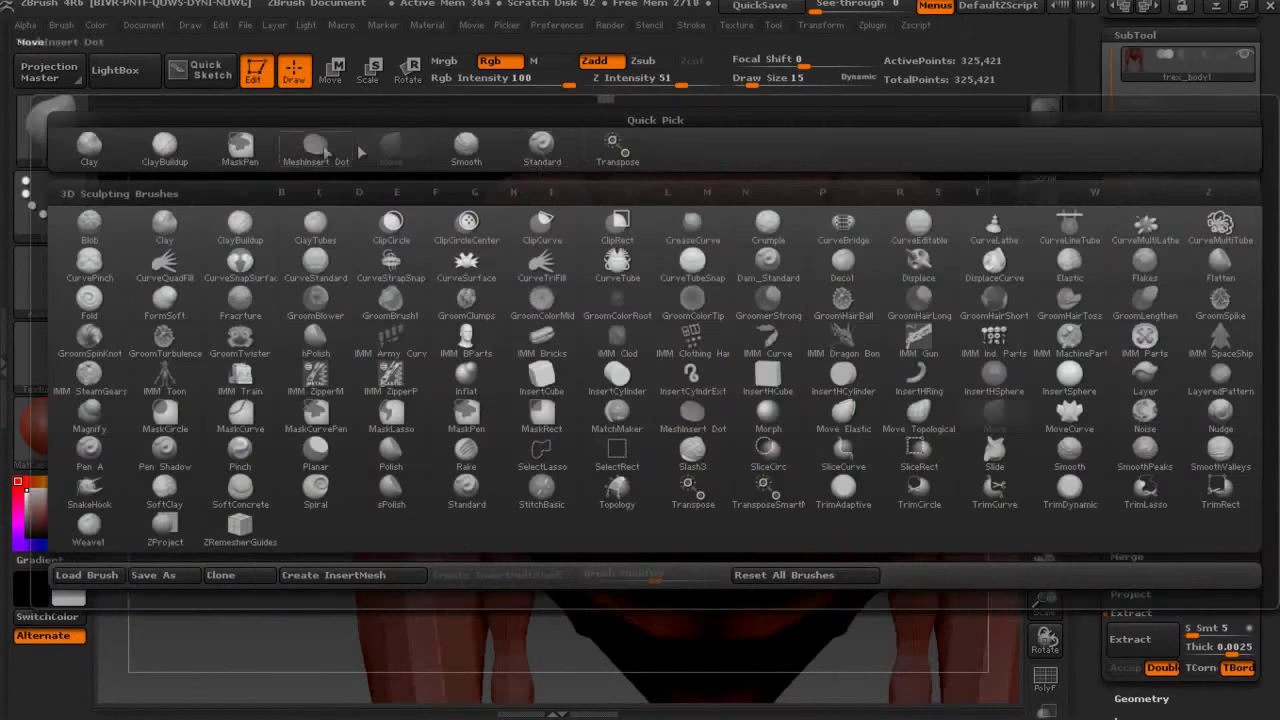
click(326, 151)
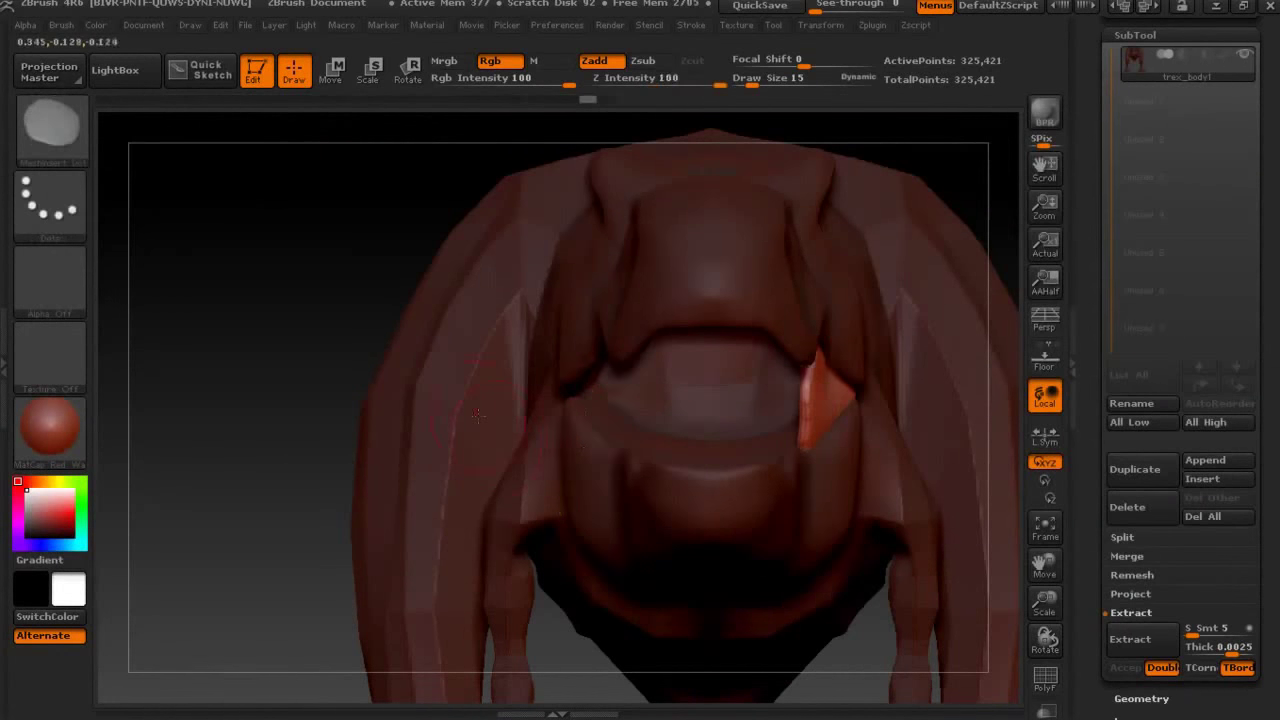
drag(580, 404, 557, 371)
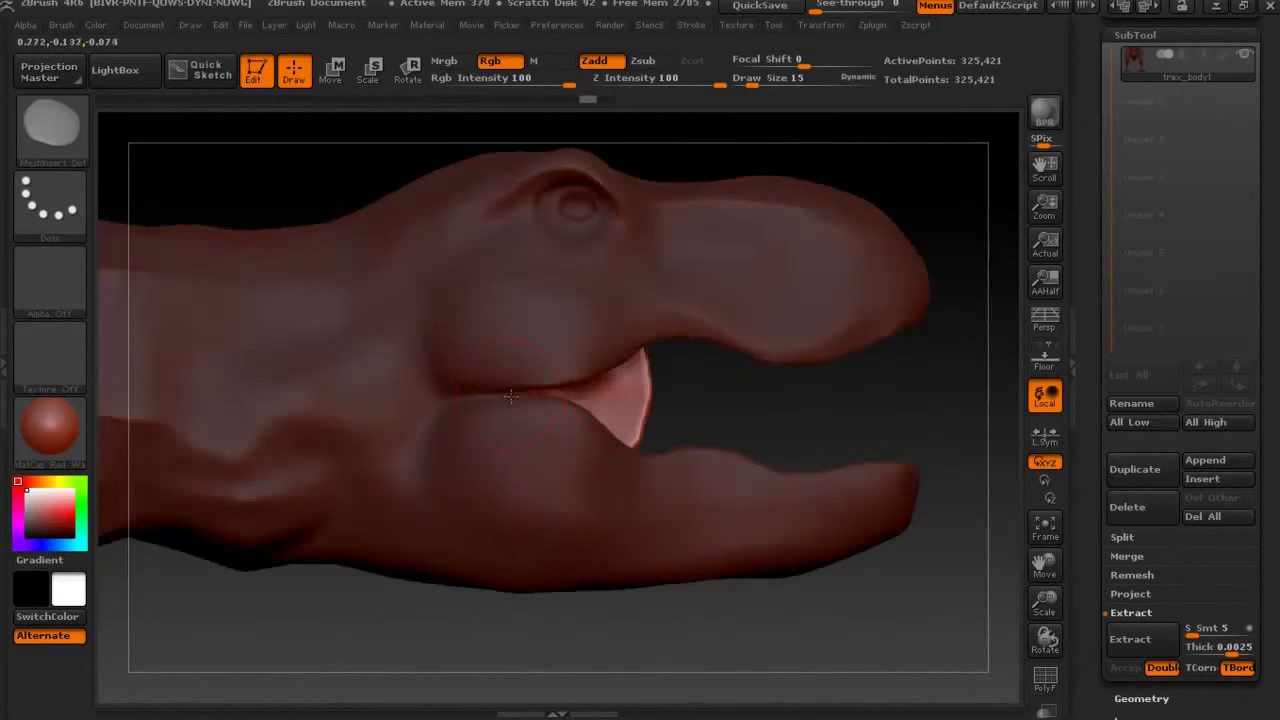
mouse_move(500, 395)
mouse_down()
mouse_move(594, 402)
mouse_move(508, 298)
mouse_up()
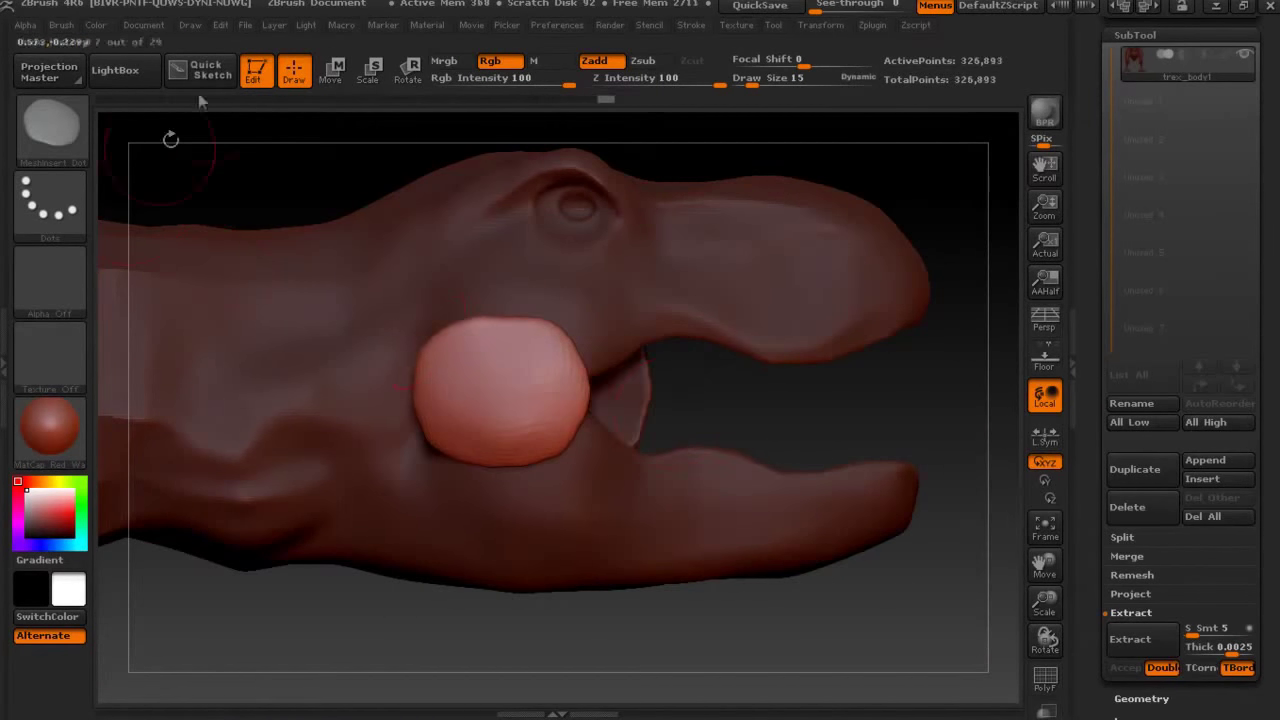
key(w)
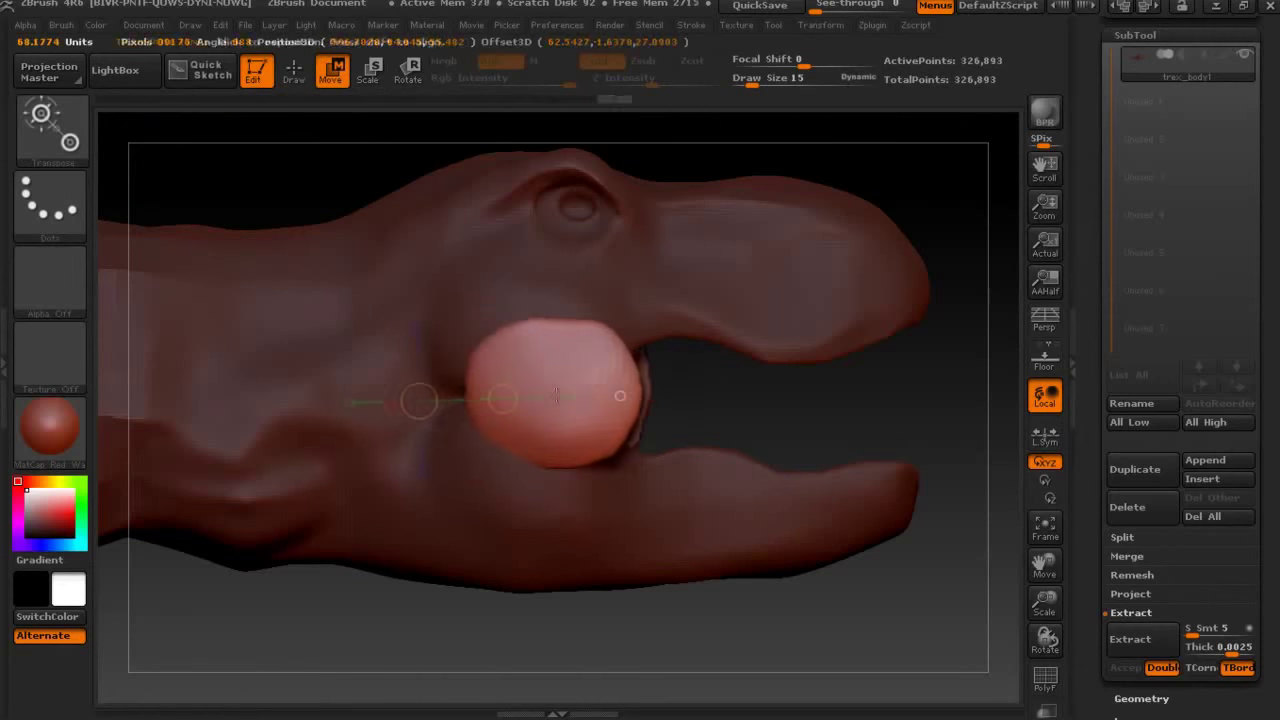
drag(620, 396, 631, 394)
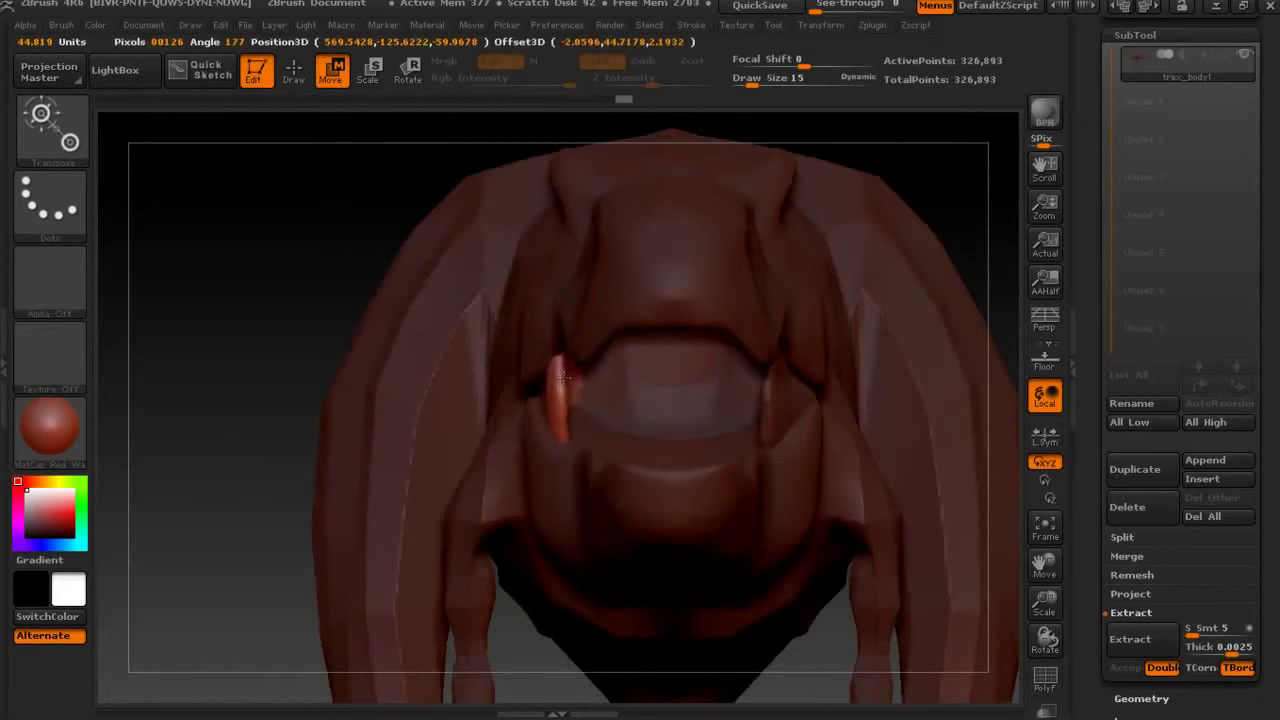
Orbit around the mouth-corner disc, checking it from front and side views.
drag(548, 366, 243, 354)
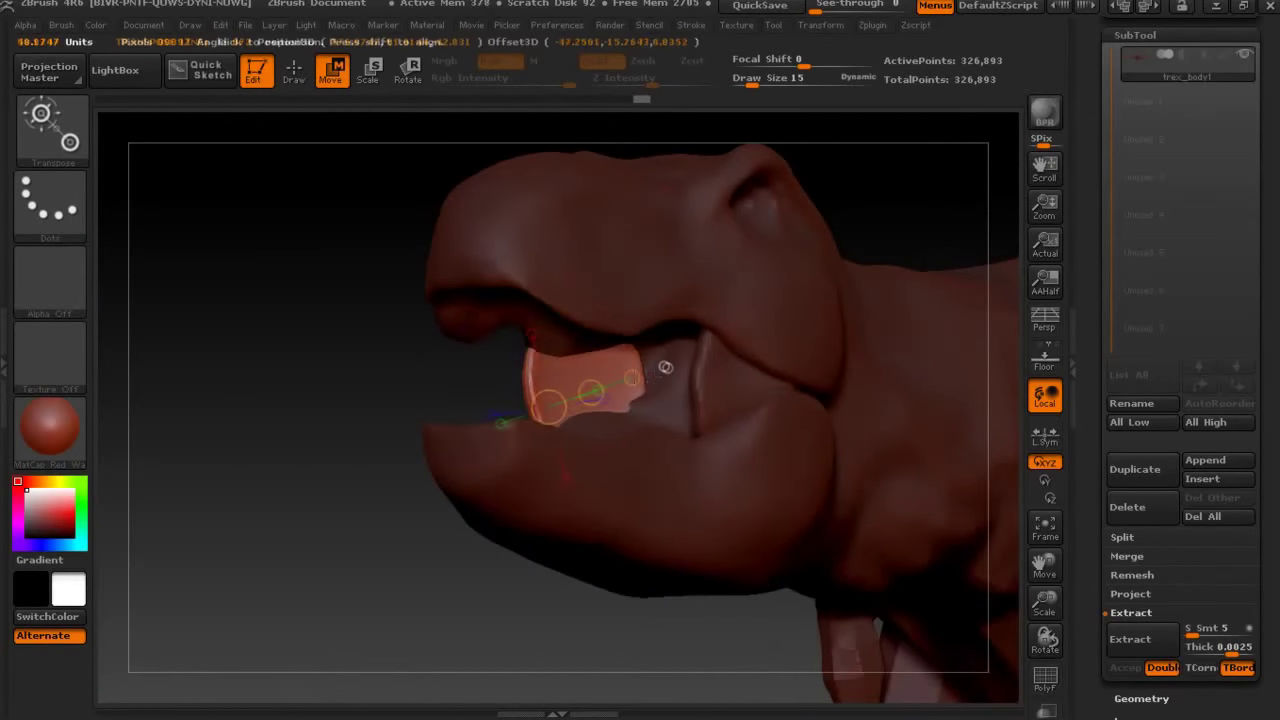
drag(476, 373, 494, 382)
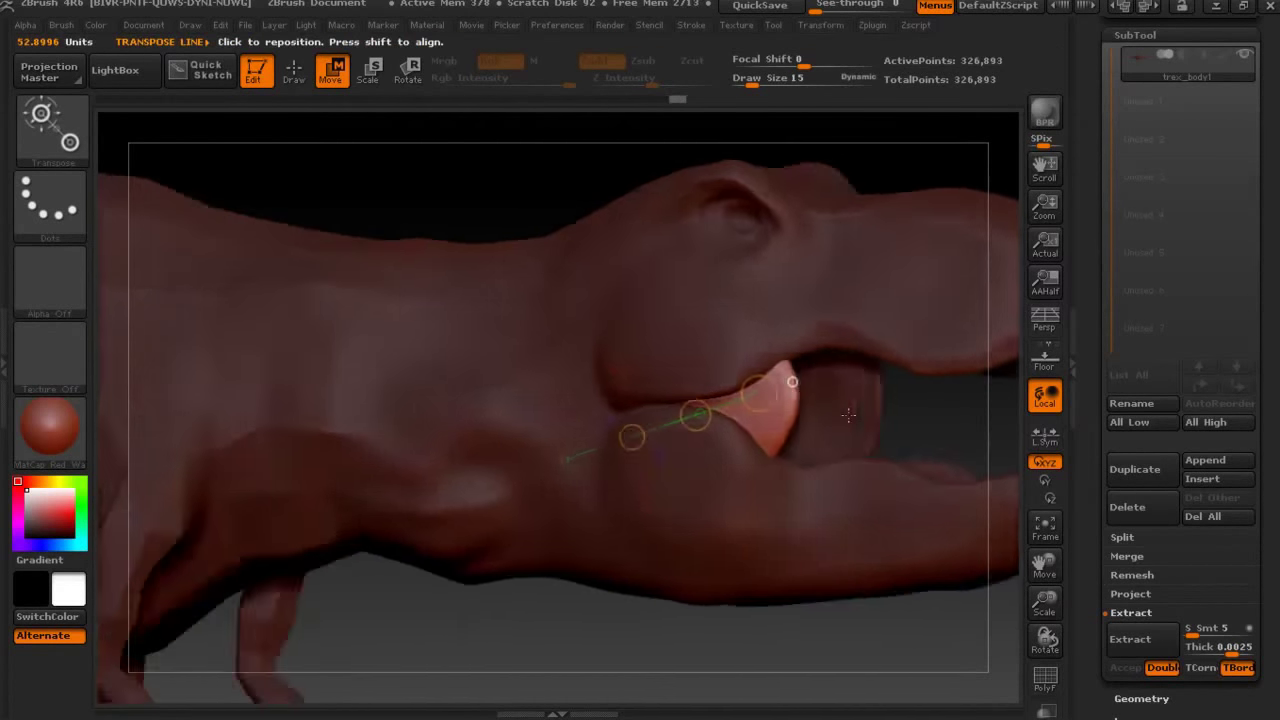
drag(812, 416, 428, 342)
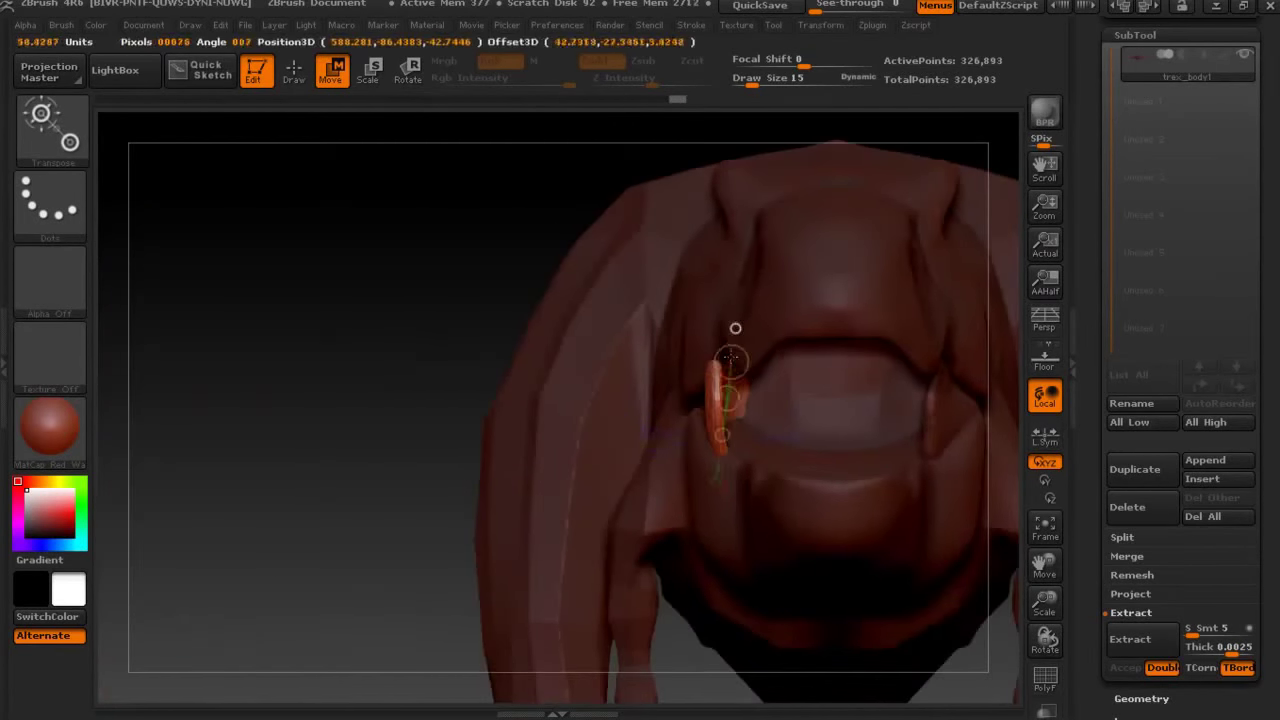
mouse_move(752, 362)
mouse_down()
mouse_move(429, 340)
mouse_move(636, 391)
mouse_move(553, 403)
mouse_move(605, 397)
mouse_up()
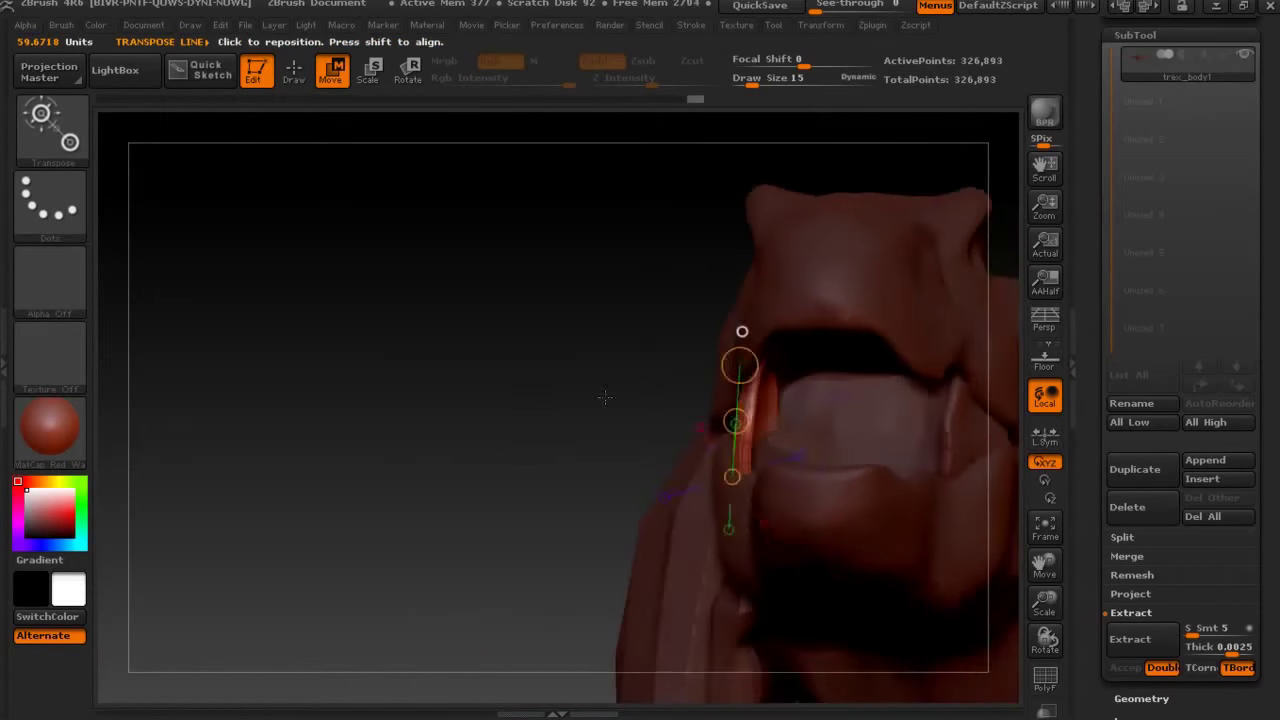
drag(738, 395, 728, 366)
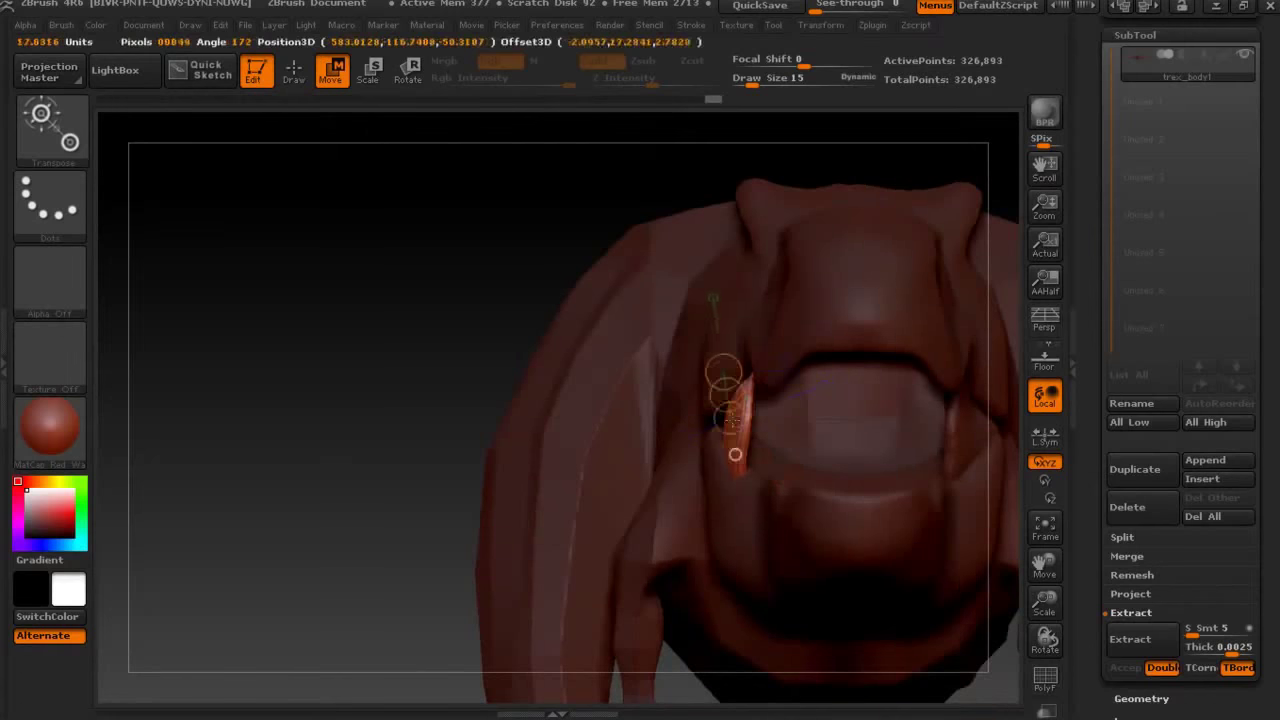
drag(440, 342, 703, 395)
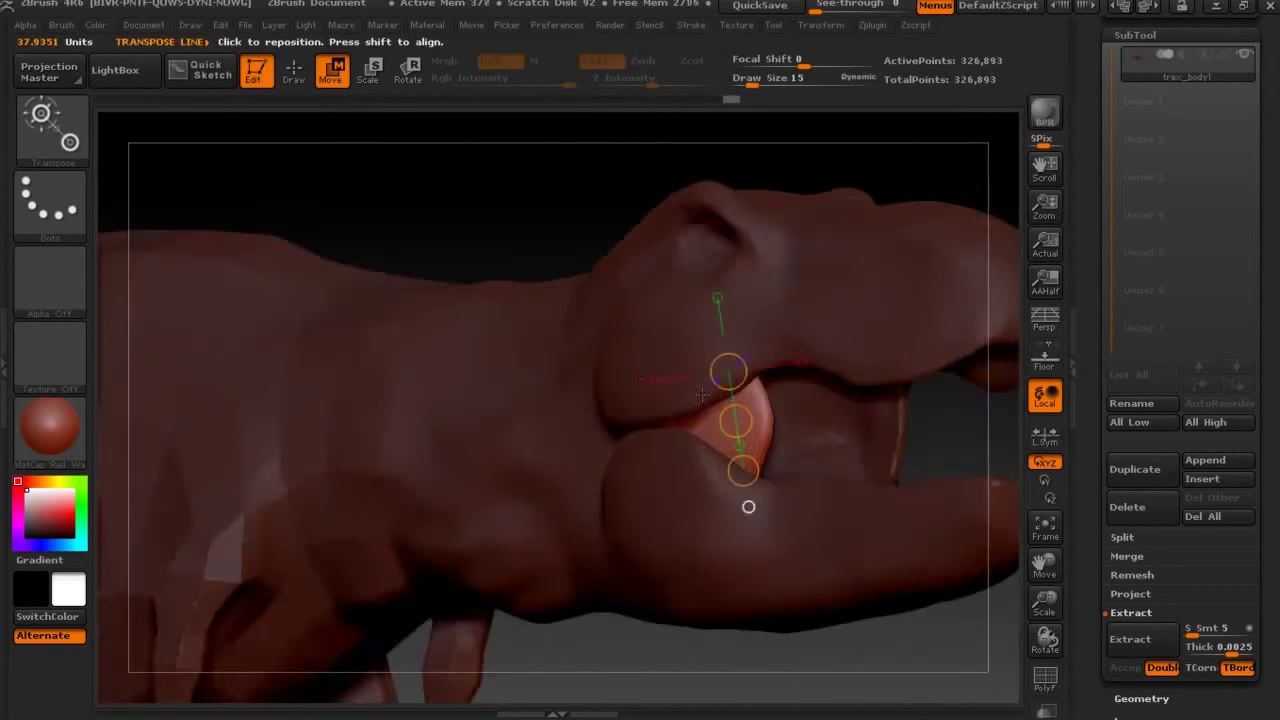
drag(903, 648, 780, 645)
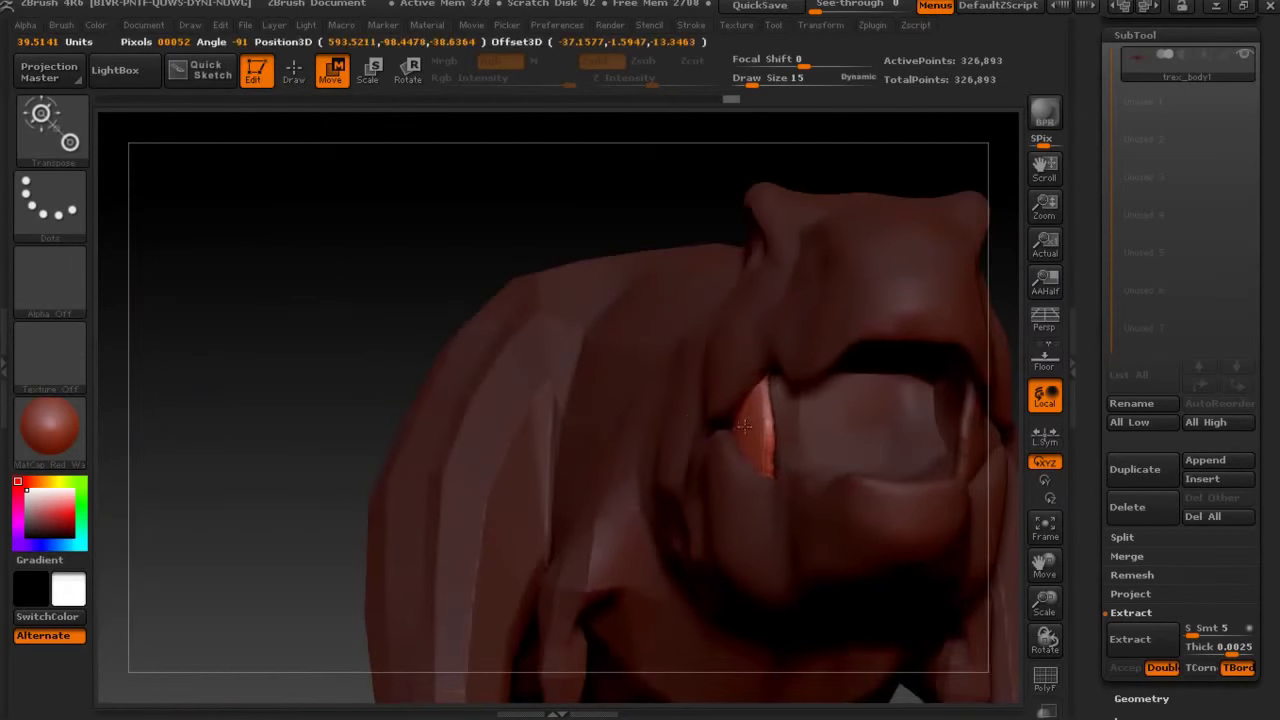
drag(686, 422, 723, 424)
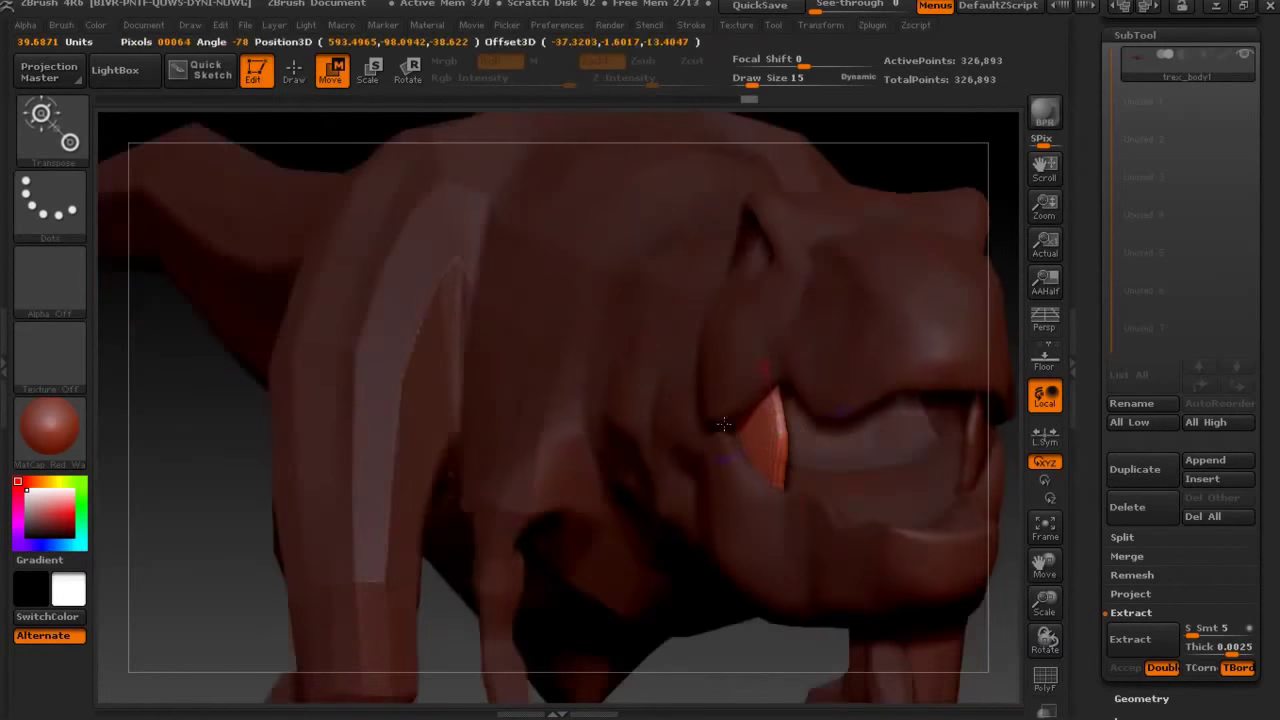
mouse_move(181, 421)
mouse_down()
mouse_move(537, 285)
mouse_move(551, 496)
mouse_move(97, 170)
mouse_up()
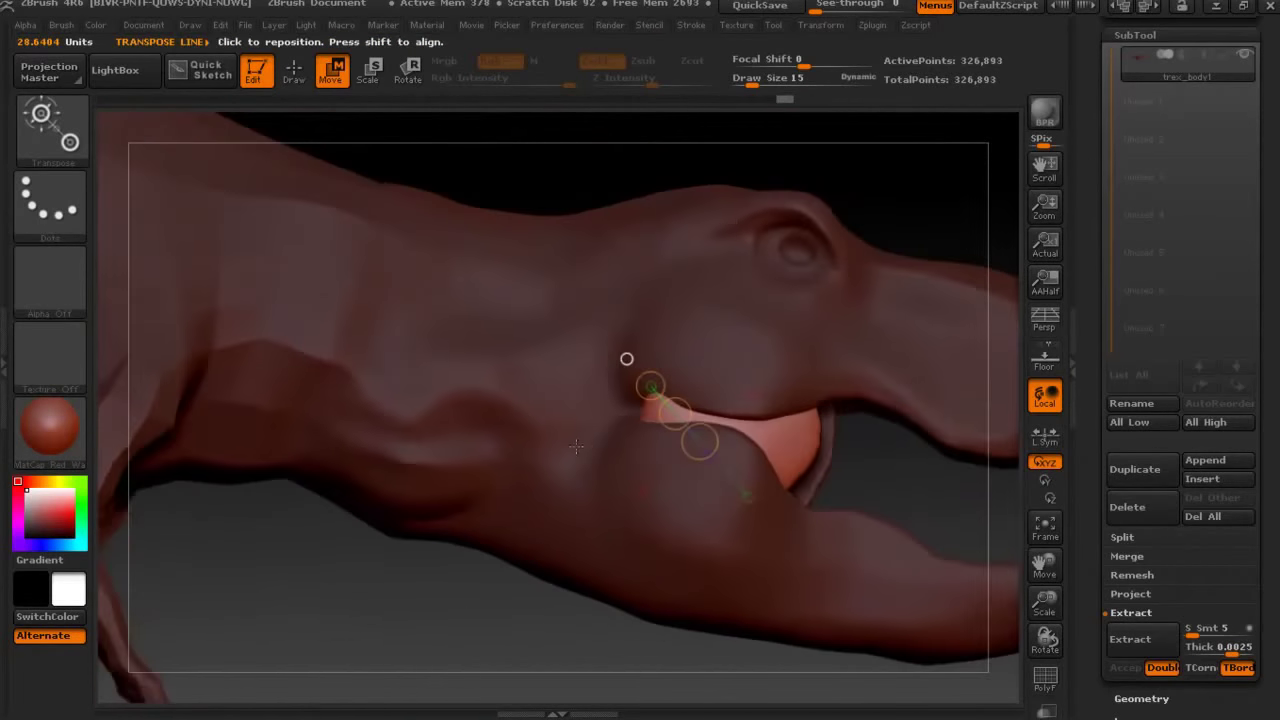
Switch from posing back to sculpting with the Move brush.
click(289, 70)
key(b)
click(414, 163)
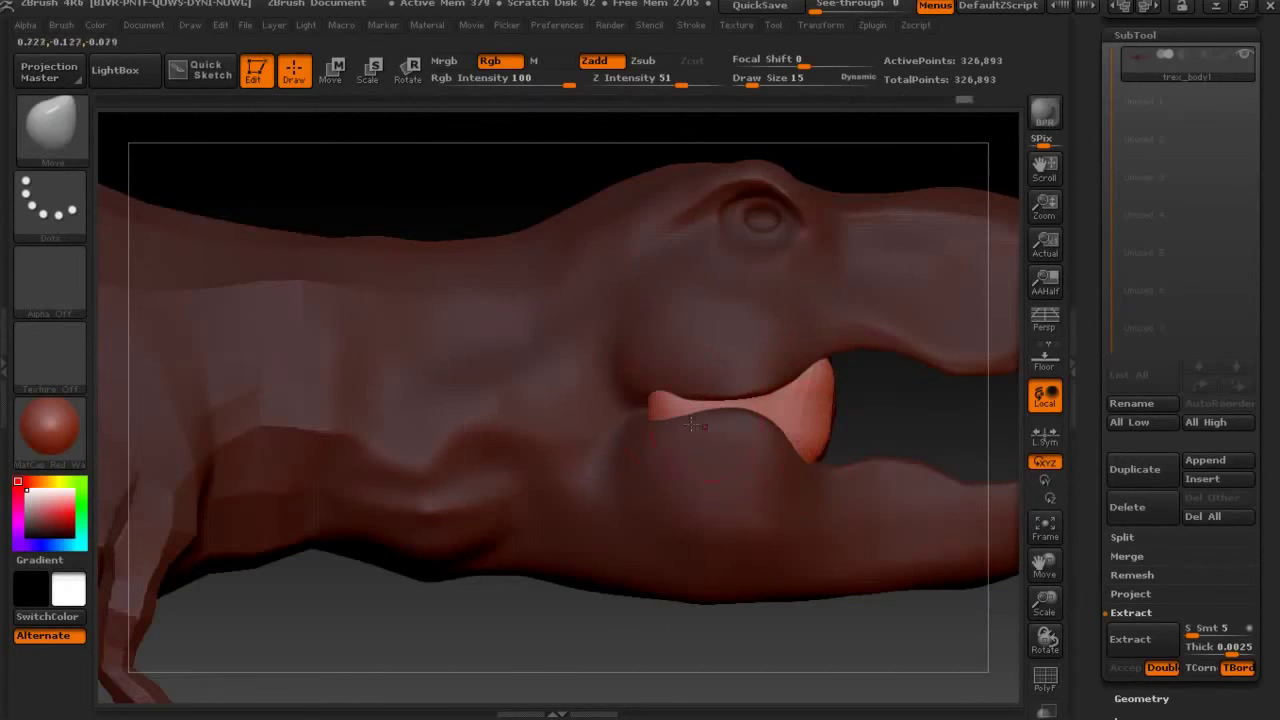
Push and pull the mouth corners with Move, checking from front, side and three-quarter views.
mouse_move(920, 401)
mouse_down()
mouse_move(776, 484)
mouse_move(880, 413)
mouse_move(680, 413)
mouse_move(937, 406)
mouse_move(665, 400)
mouse_up()
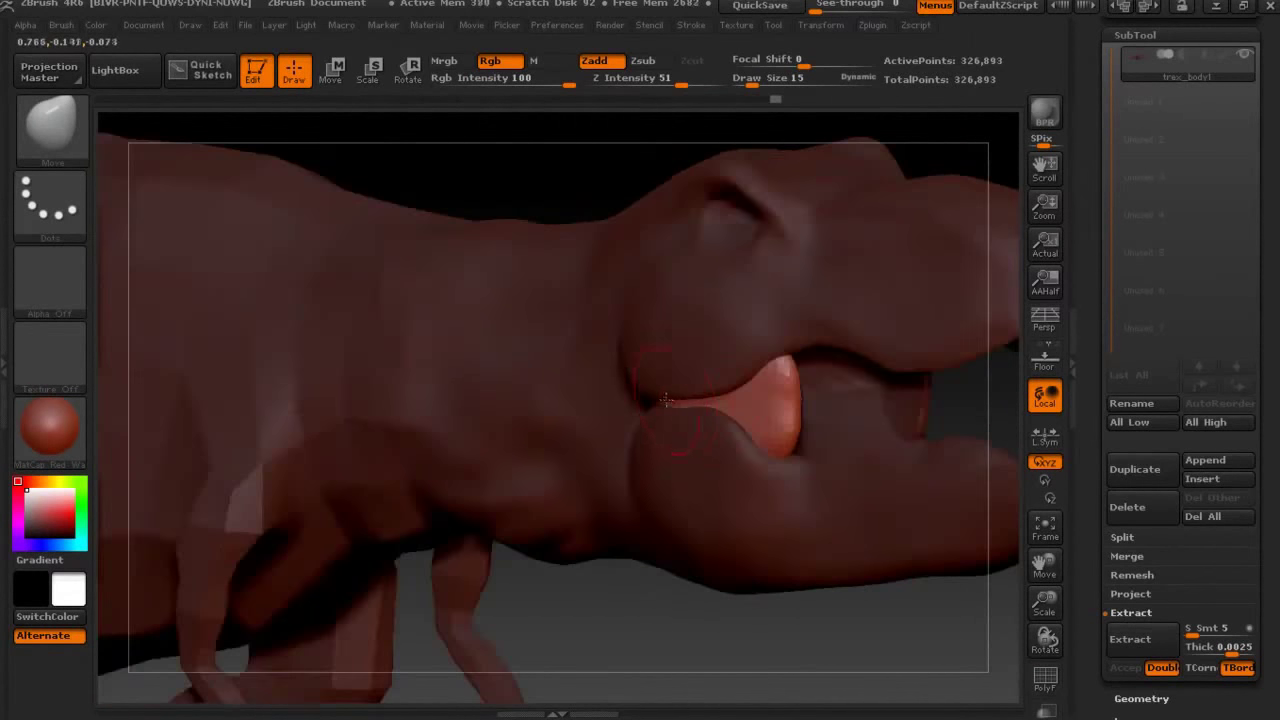
drag(712, 523, 793, 413)
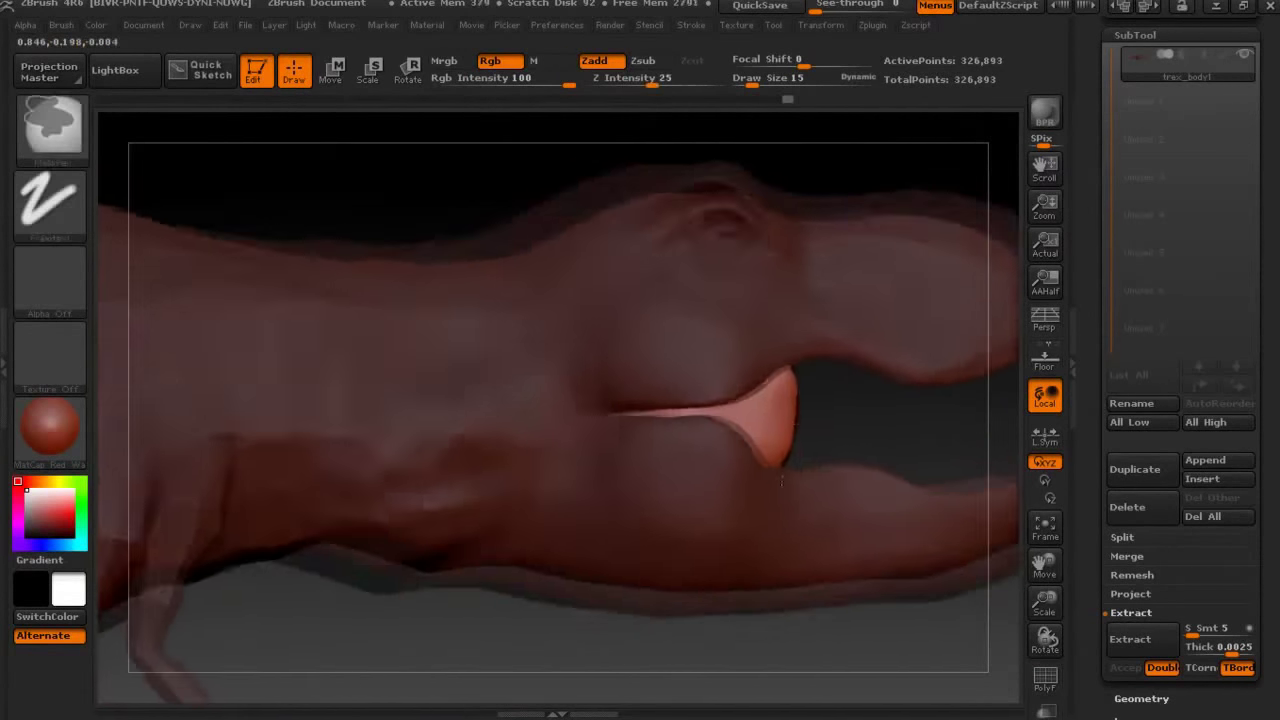
drag(818, 435, 778, 440)
mouse_move(464, 326)
mouse_down()
mouse_move(383, 286)
mouse_move(621, 362)
mouse_up()
drag(459, 421, 618, 457)
drag(453, 450, 424, 465)
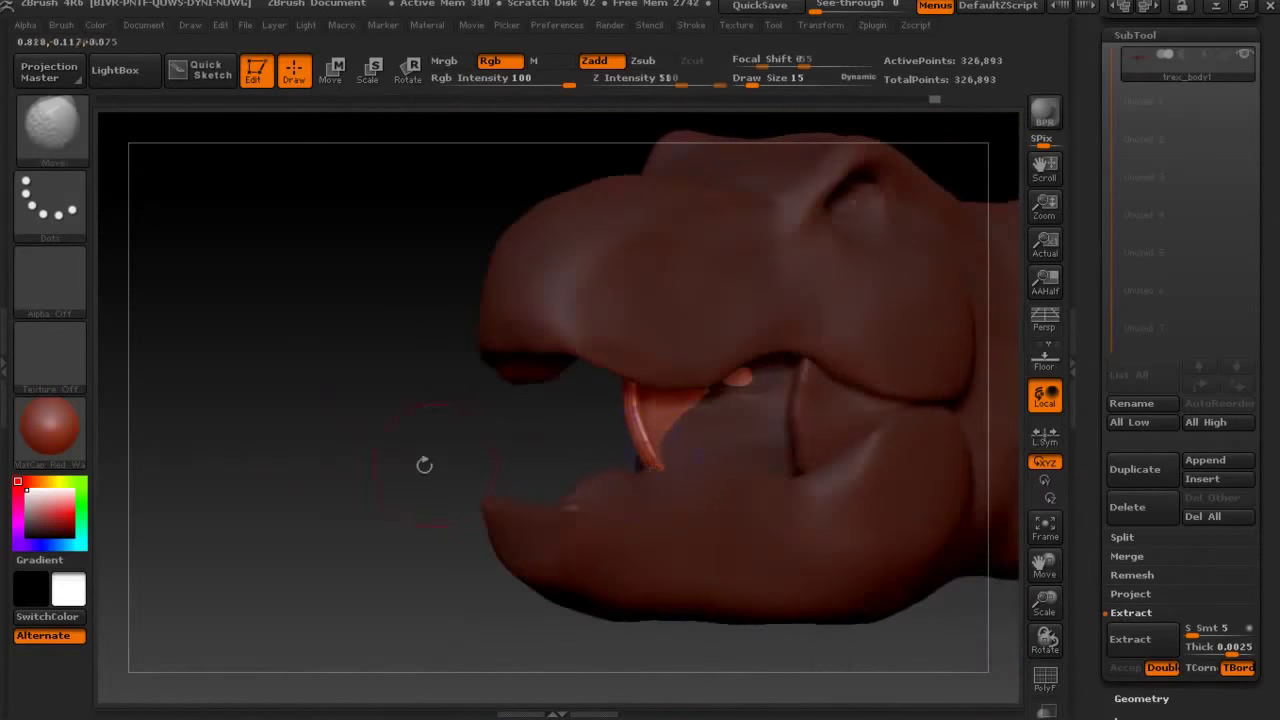
mouse_move(649, 456)
mouse_down()
mouse_move(443, 380)
mouse_move(817, 406)
mouse_move(617, 192)
mouse_move(904, 403)
mouse_up()
key(ctrl)
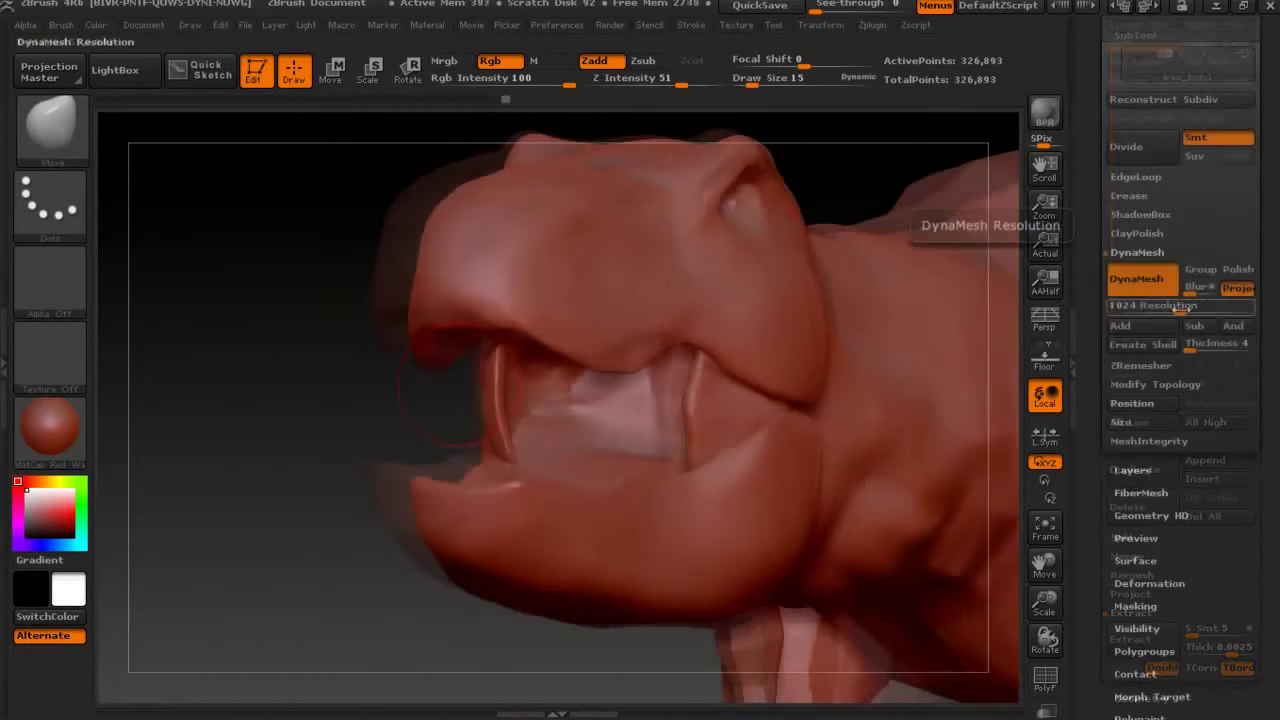
DynaMesh the sculpt at 1024 resolution and shrink the brush to size 5.
click(1125, 276)
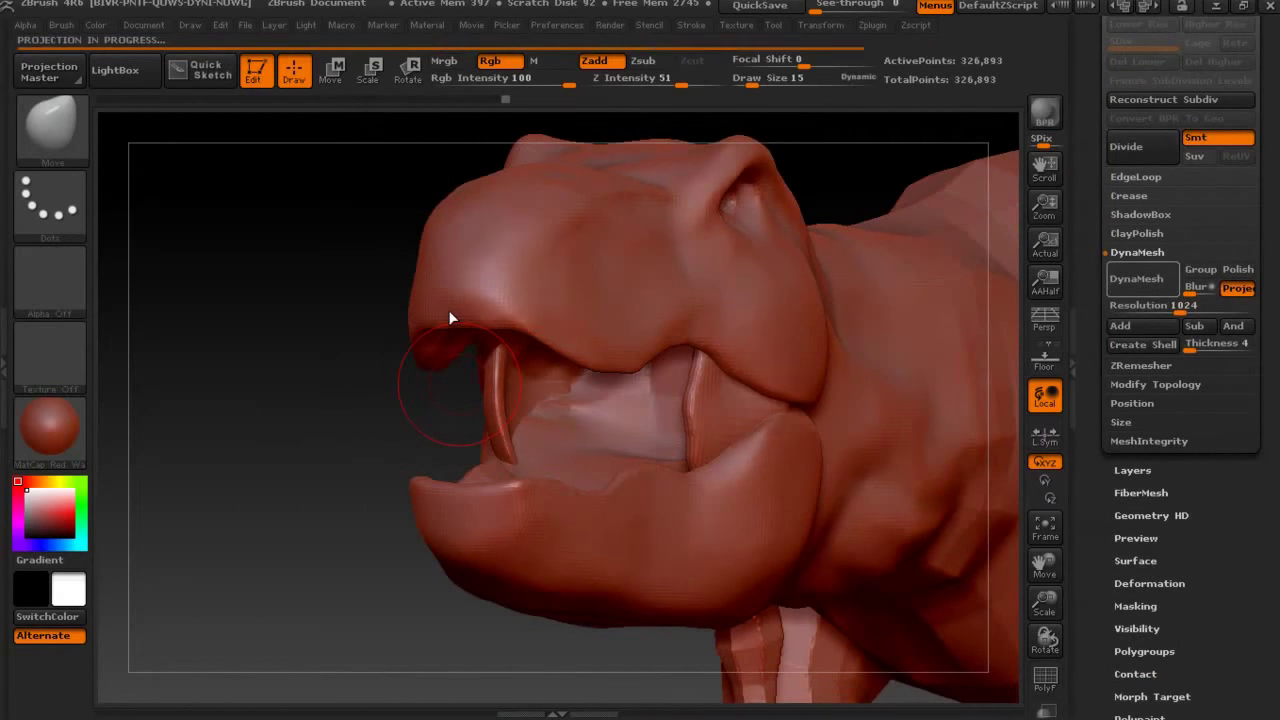
mouse_move(521, 436)
alt+mouse_down()
mouse_move(540, 400)
mouse_move(470, 426)
alt+mouse_up()
key(space)
drag(748, 84, 742, 84)
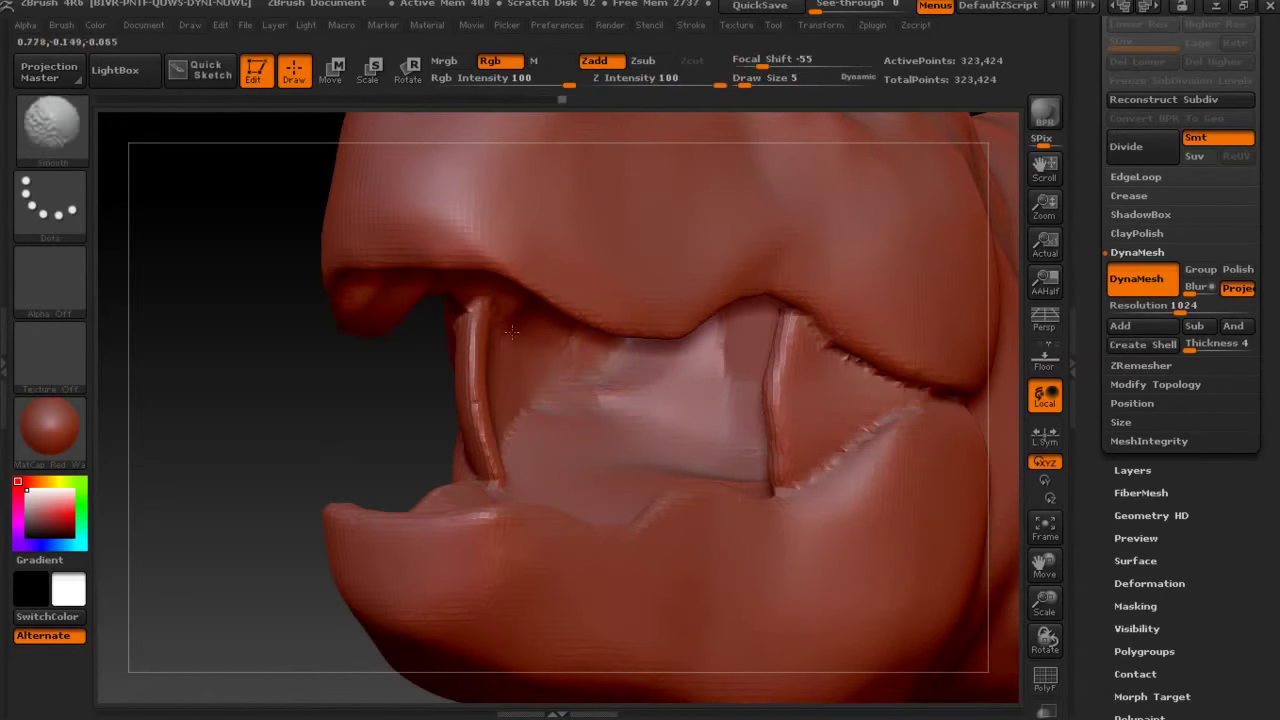
Smooth the ragged lip edges from several angles, comparing with the T-rex reference video.
right_drag(530, 438, 425, 445)
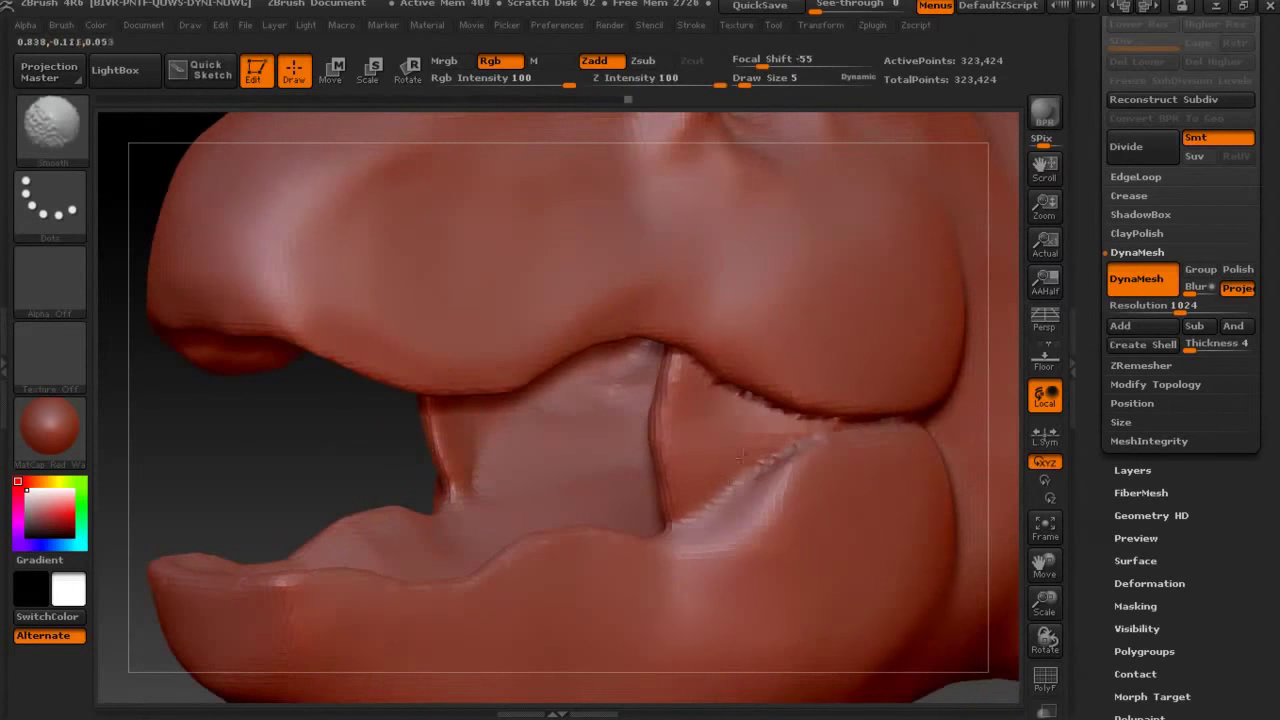
right_drag(757, 422, 702, 355)
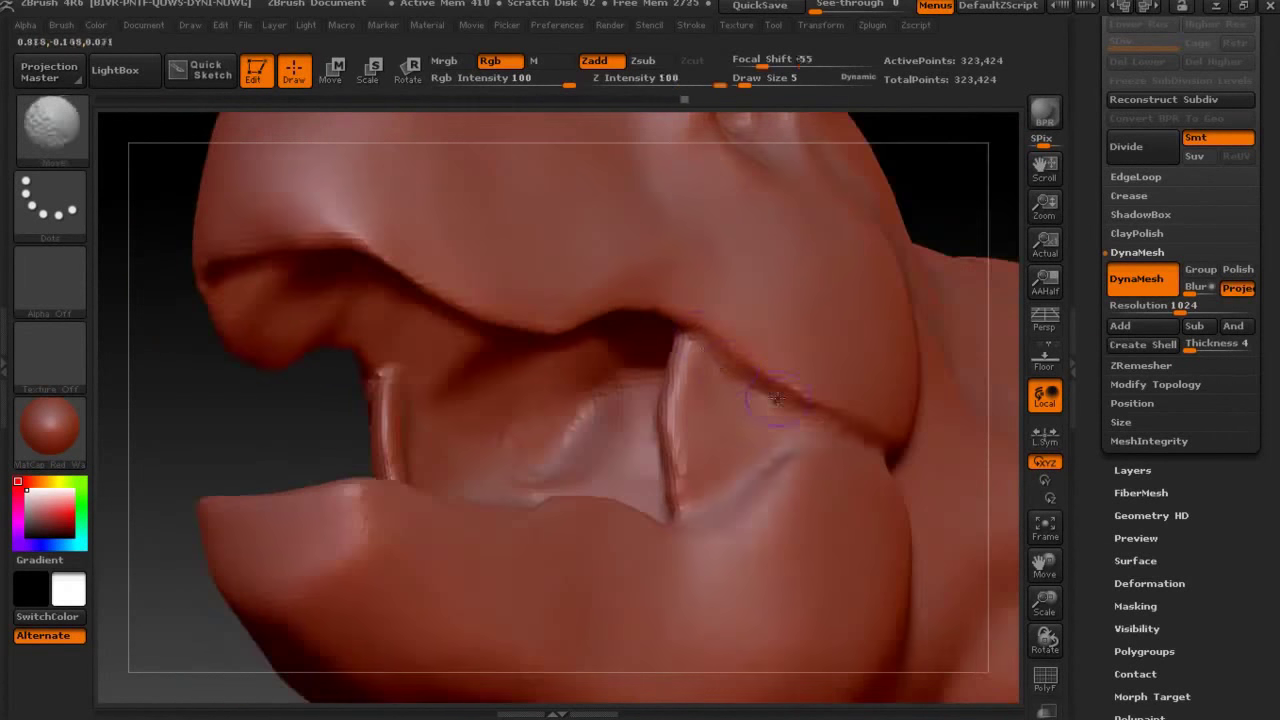
right_drag(244, 462, 620, 328)
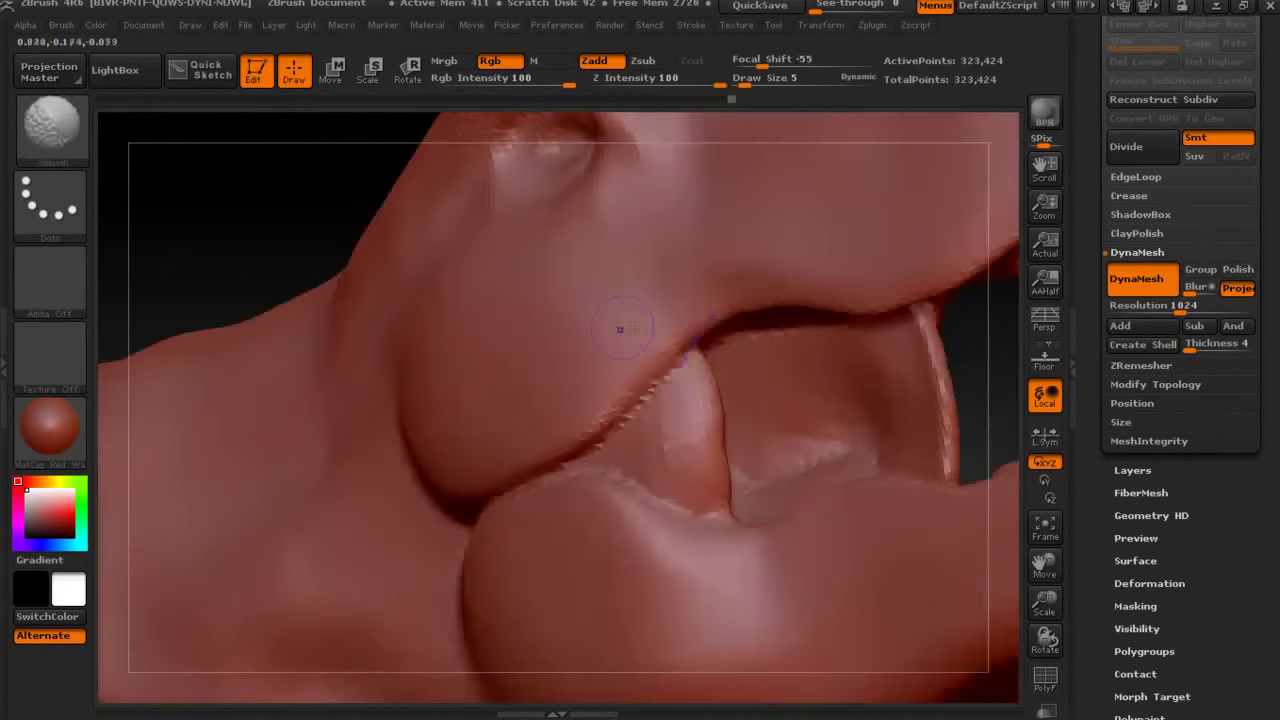
mouse_move(745, 485)
right_down()
mouse_move(858, 320)
mouse_move(660, 492)
right_up()
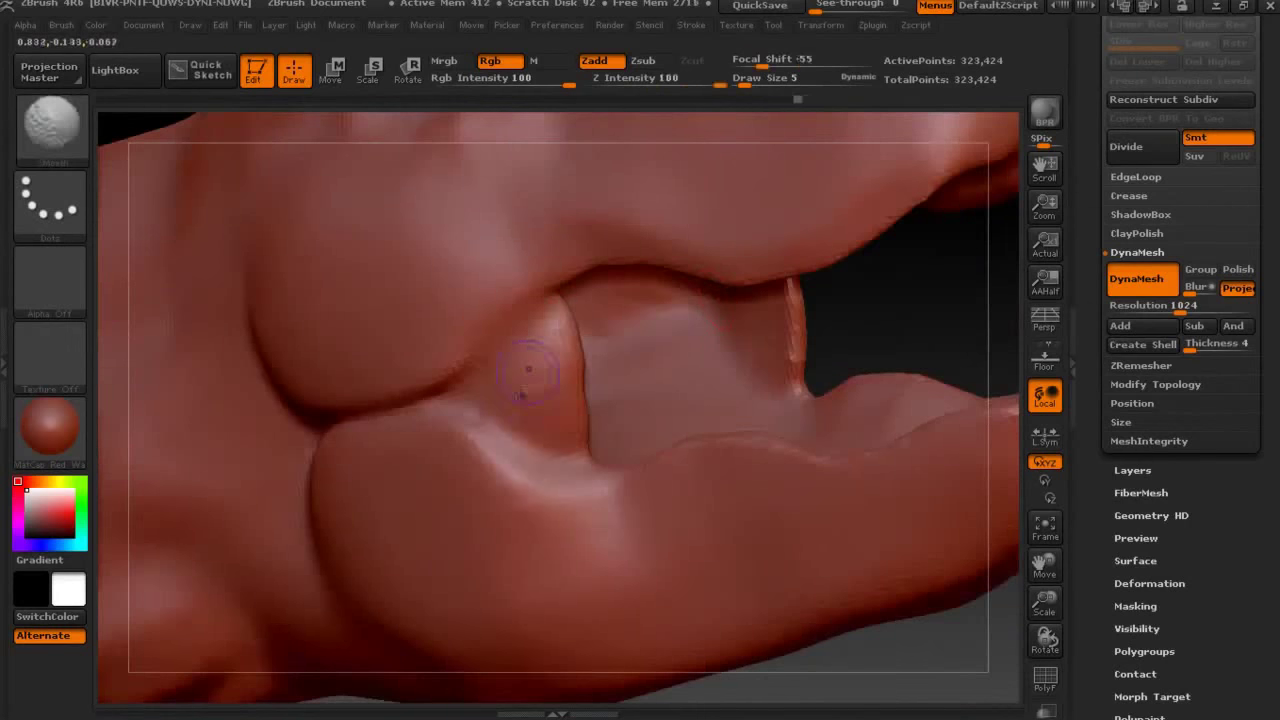
mouse_move(530, 390)
right_down()
mouse_move(840, 275)
mouse_move(507, 130)
right_up()
key(alt+Tab)
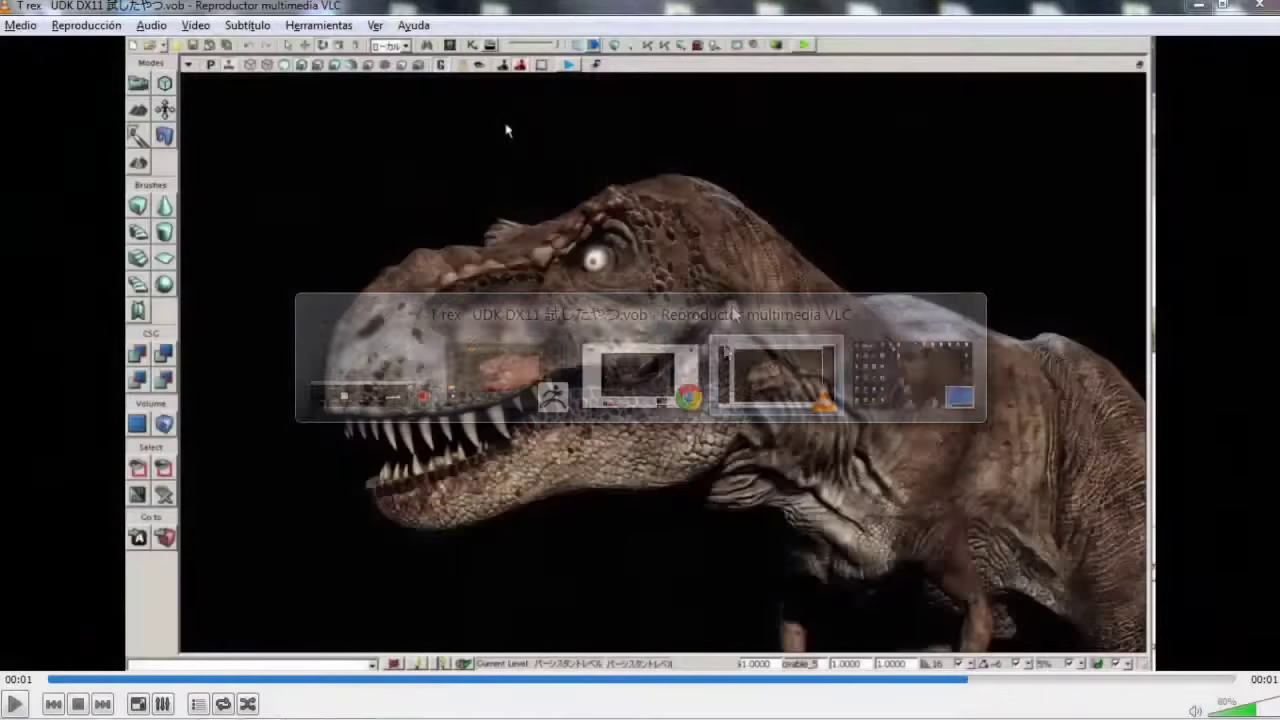
key(alt+Tab)
mouse_move(268, 506)
right_down()
mouse_move(316, 482)
mouse_move(450, 520)
right_up()
Smooth the faceted front and legs of the T-rex with a size-15 Smooth brush.
key(space)
drag(718, 121, 476, 482)
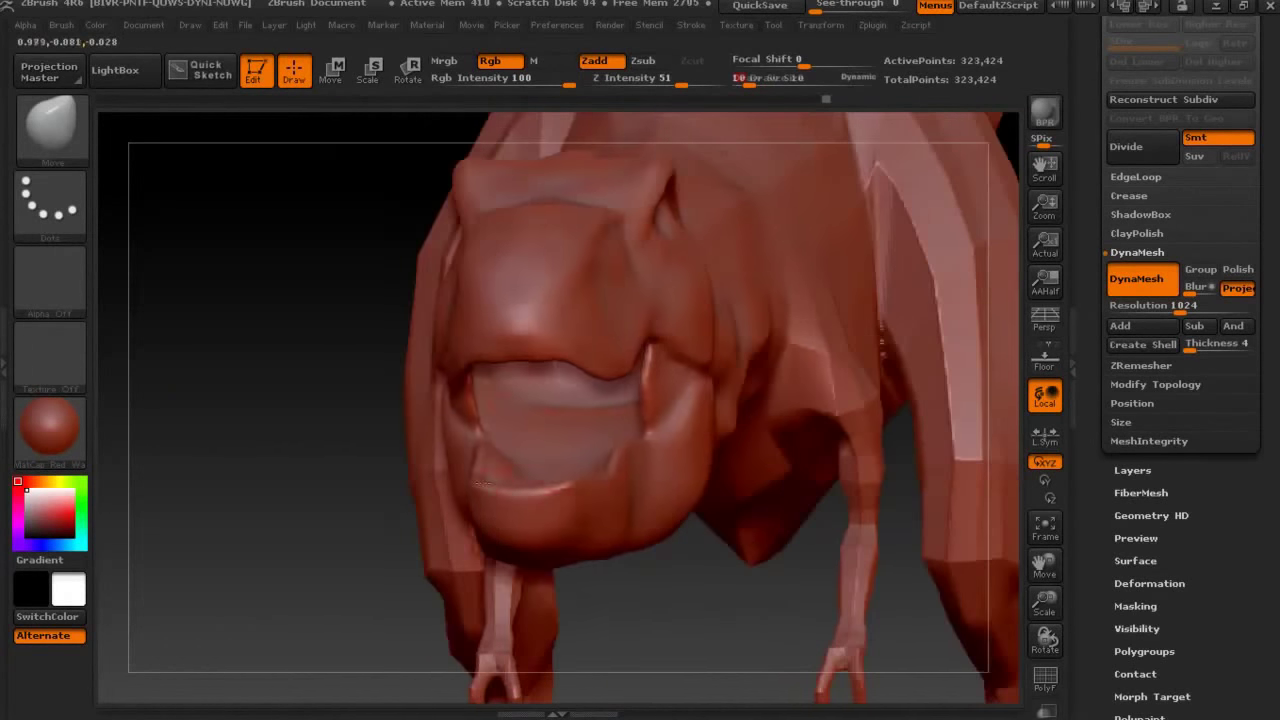
text(s15)
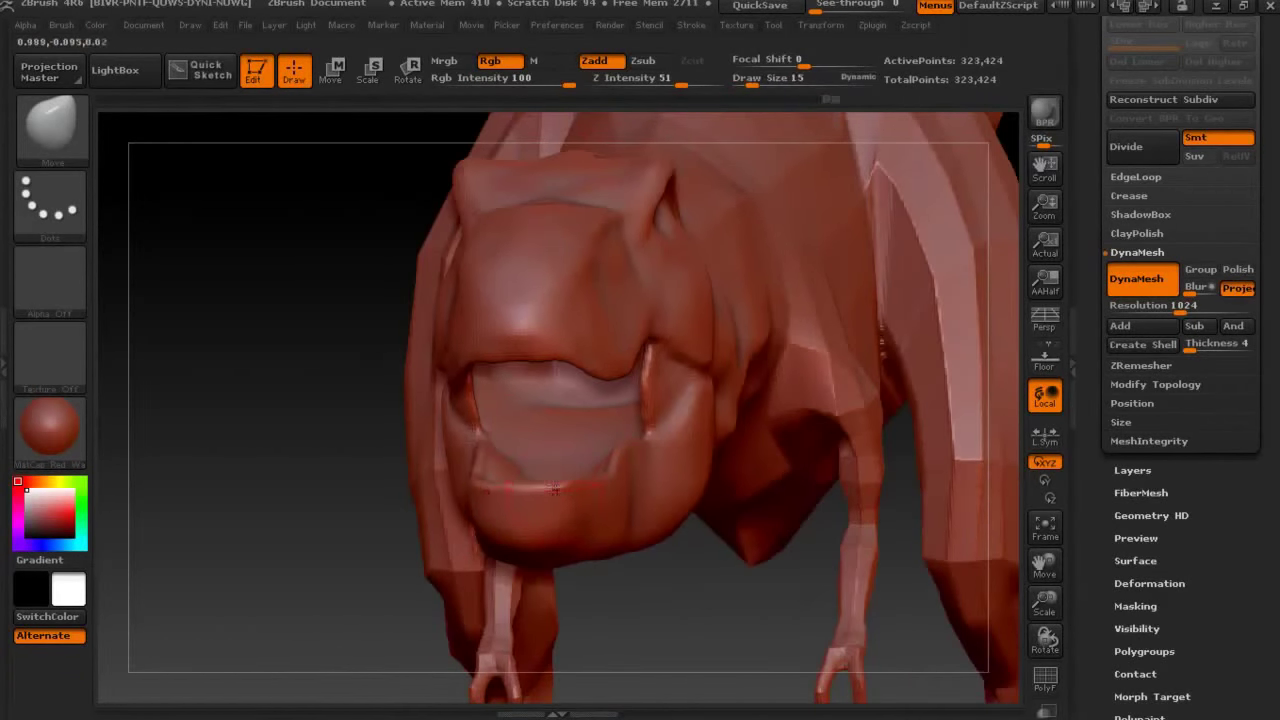
mouse_move(511, 353)
right_down()
mouse_move(285, 420)
mouse_move(509, 345)
mouse_move(771, 309)
mouse_move(691, 320)
mouse_move(714, 543)
mouse_move(565, 244)
right_up()
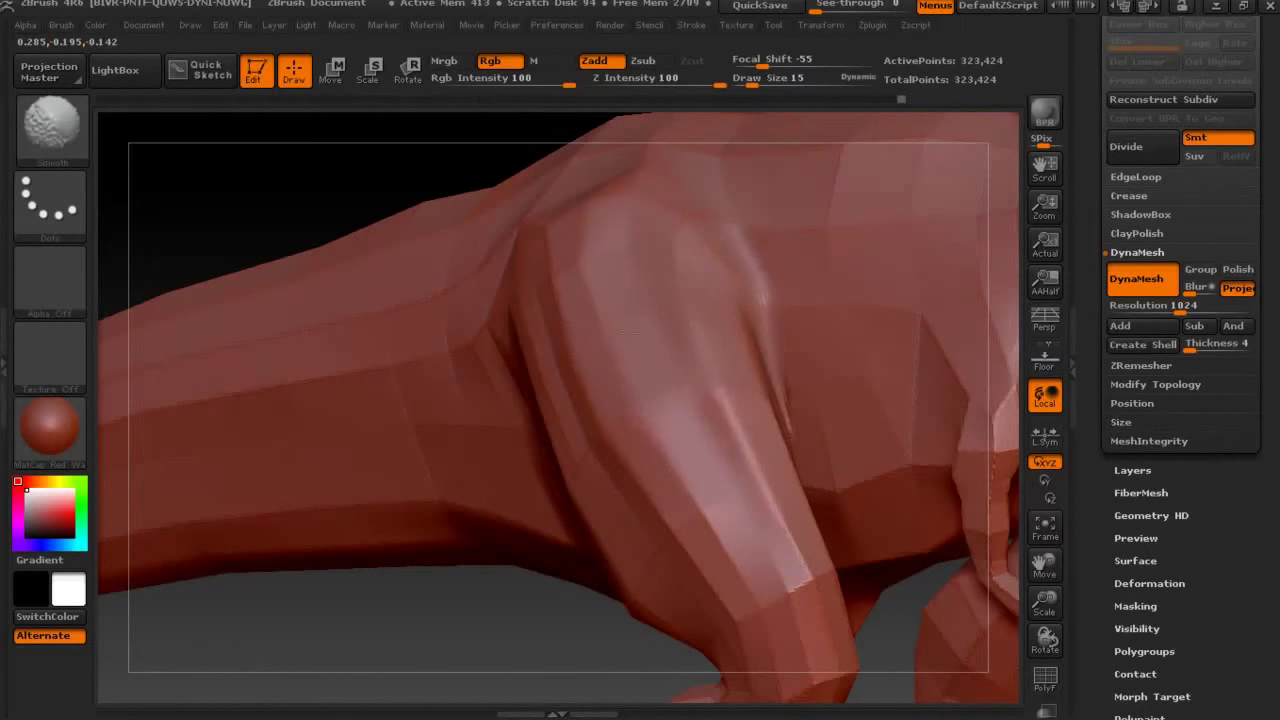
mouse_move(543, 210)
right_down()
mouse_move(586, 343)
mouse_move(546, 331)
right_up()
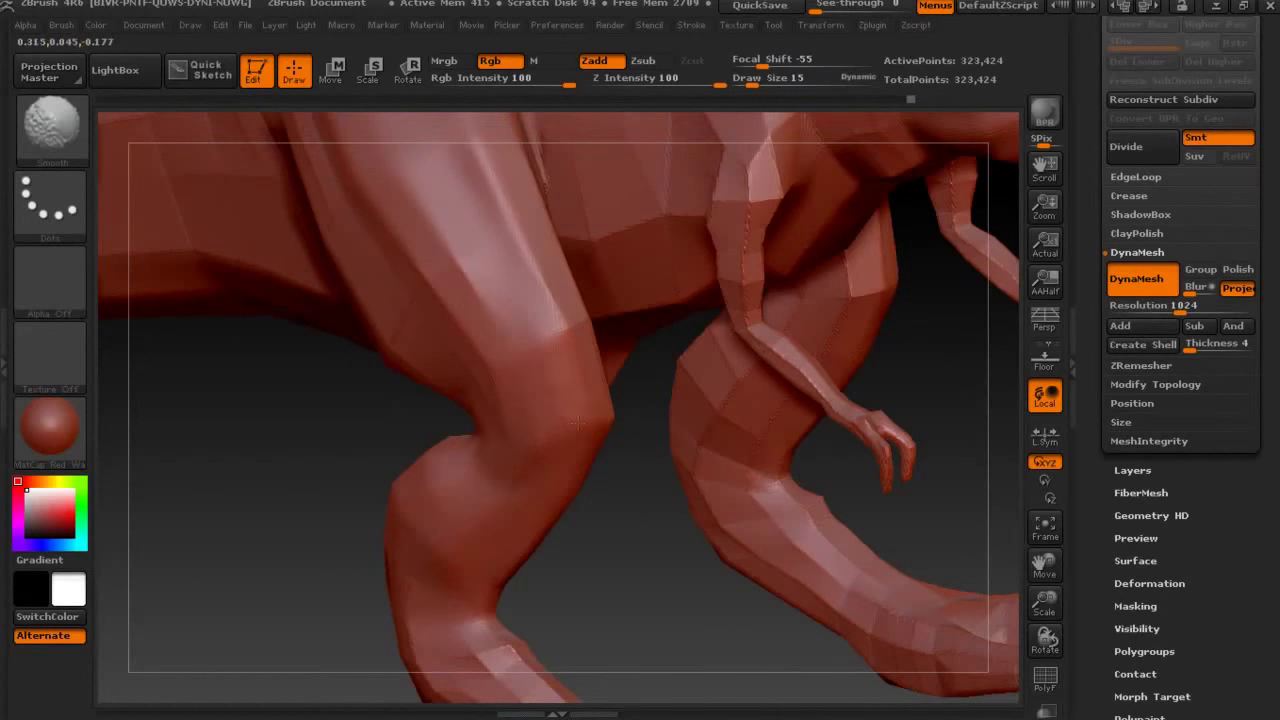
mouse_move(460, 321)
right_down()
mouse_move(323, 471)
mouse_move(520, 282)
right_up()
Enlarge the Smooth brush to 21, then 32, and smooth the body, tail and legs.
key(space)
drag(520, 282, 527, 282)
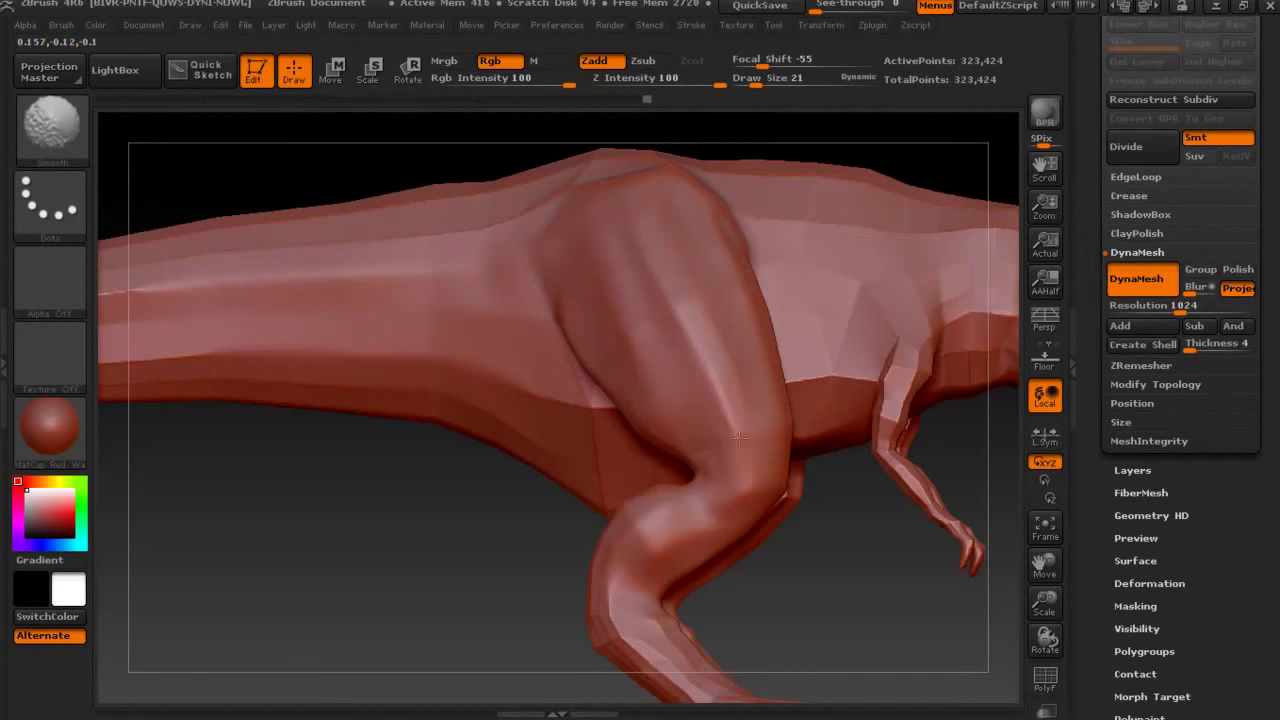
right_drag(463, 371, 795, 305)
right_drag(709, 197, 747, 364)
key(space)
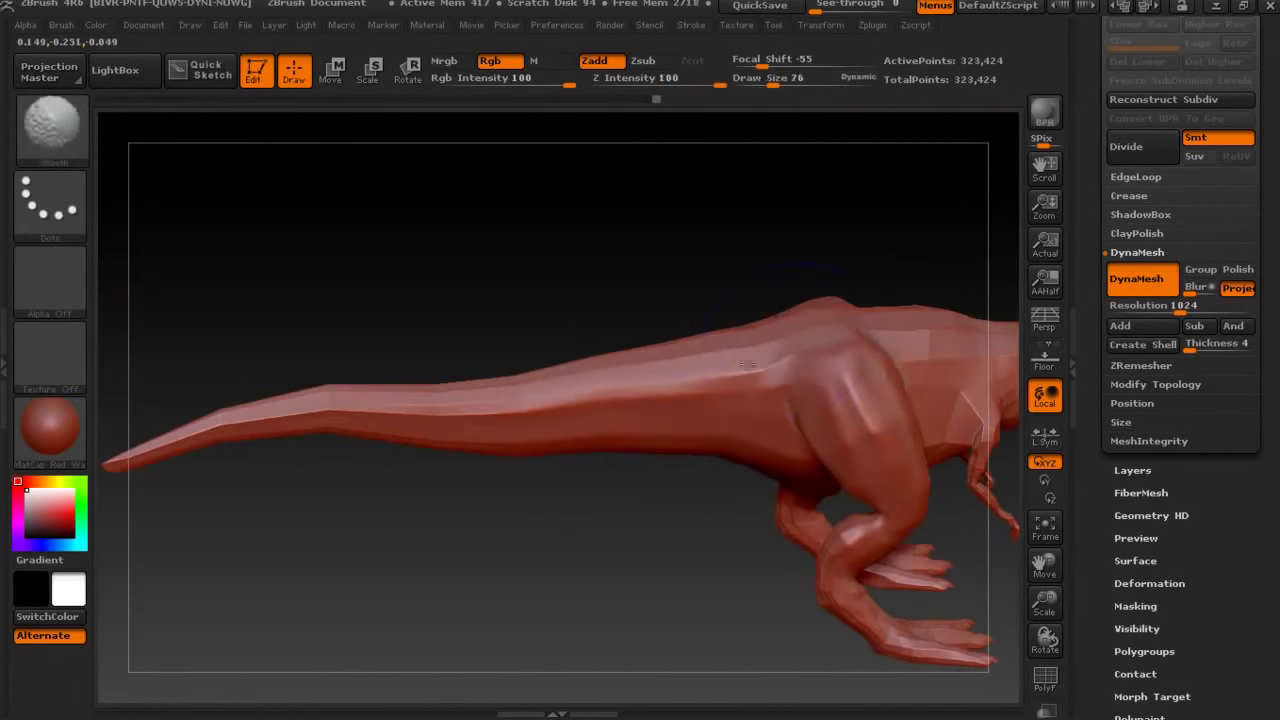
mouse_move(274, 430)
shift+right_down()
mouse_move(762, 401)
mouse_move(746, 277)
mouse_move(443, 506)
mouse_move(565, 570)
shift+right_up()
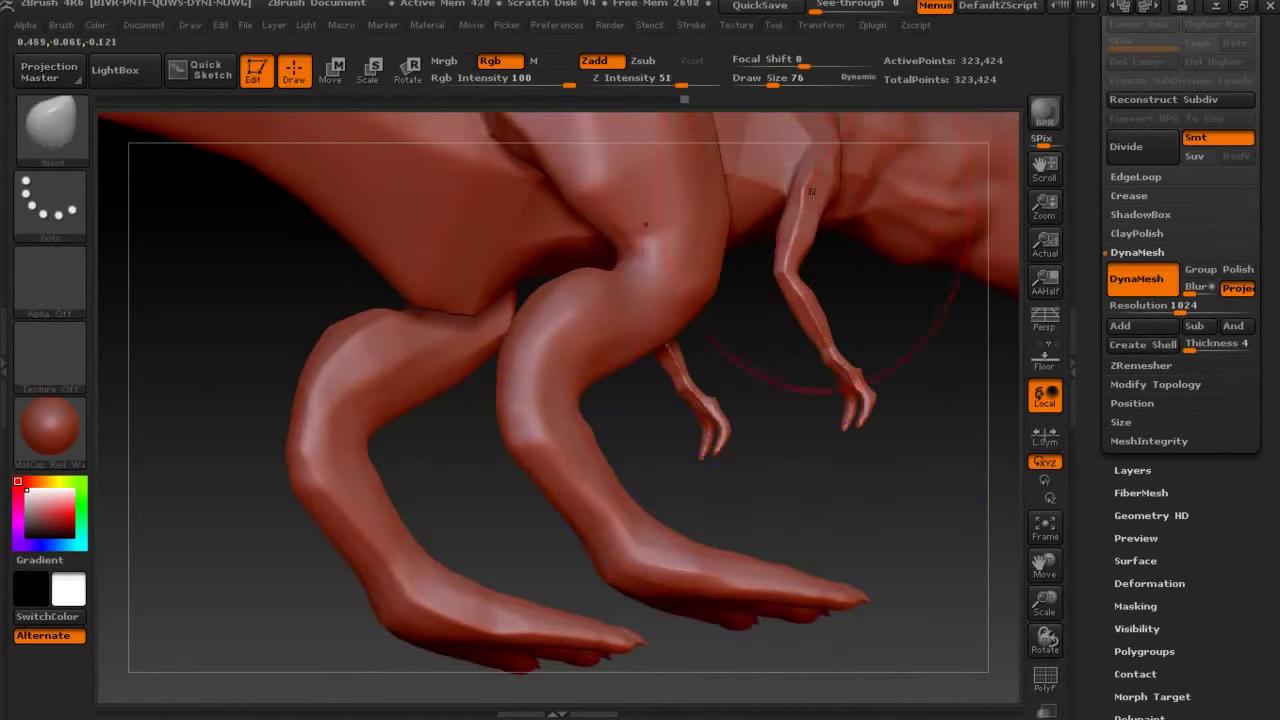
key(space)
key(space)
key(shift)
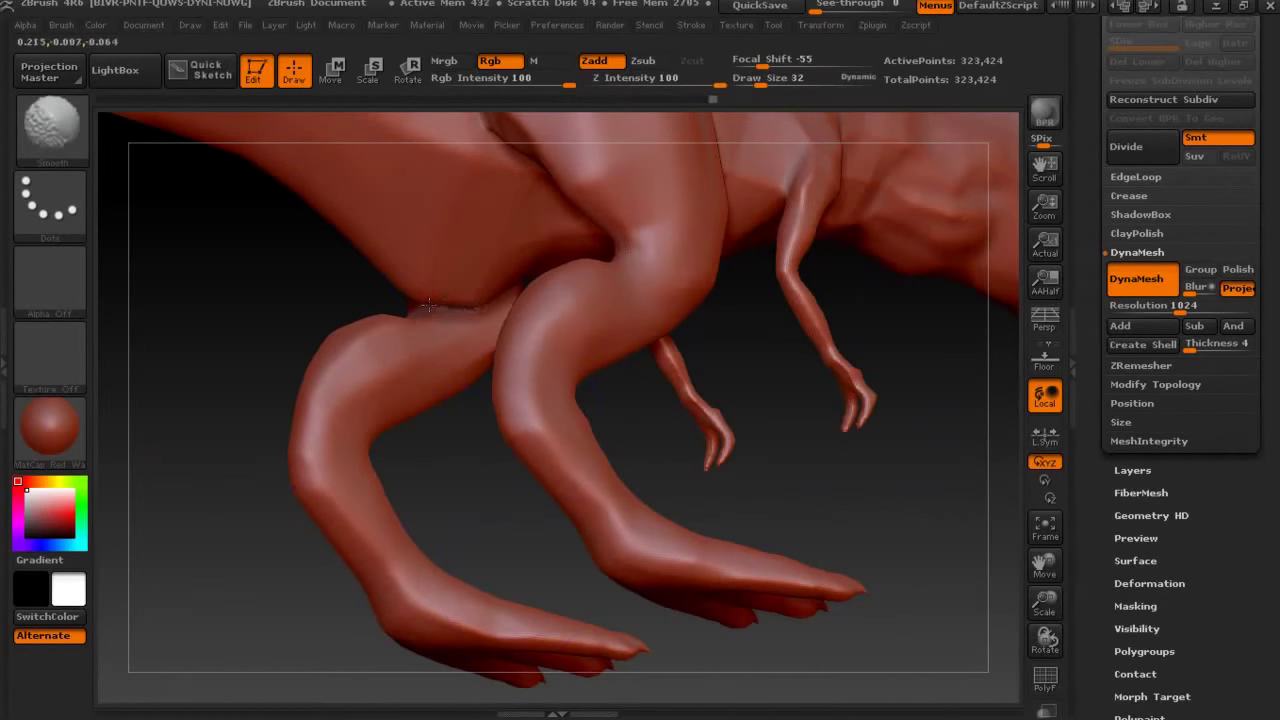
Smooth the belly and torso from below, then reshape the throat bulge under the jaw.
right_drag(441, 300, 425, 320)
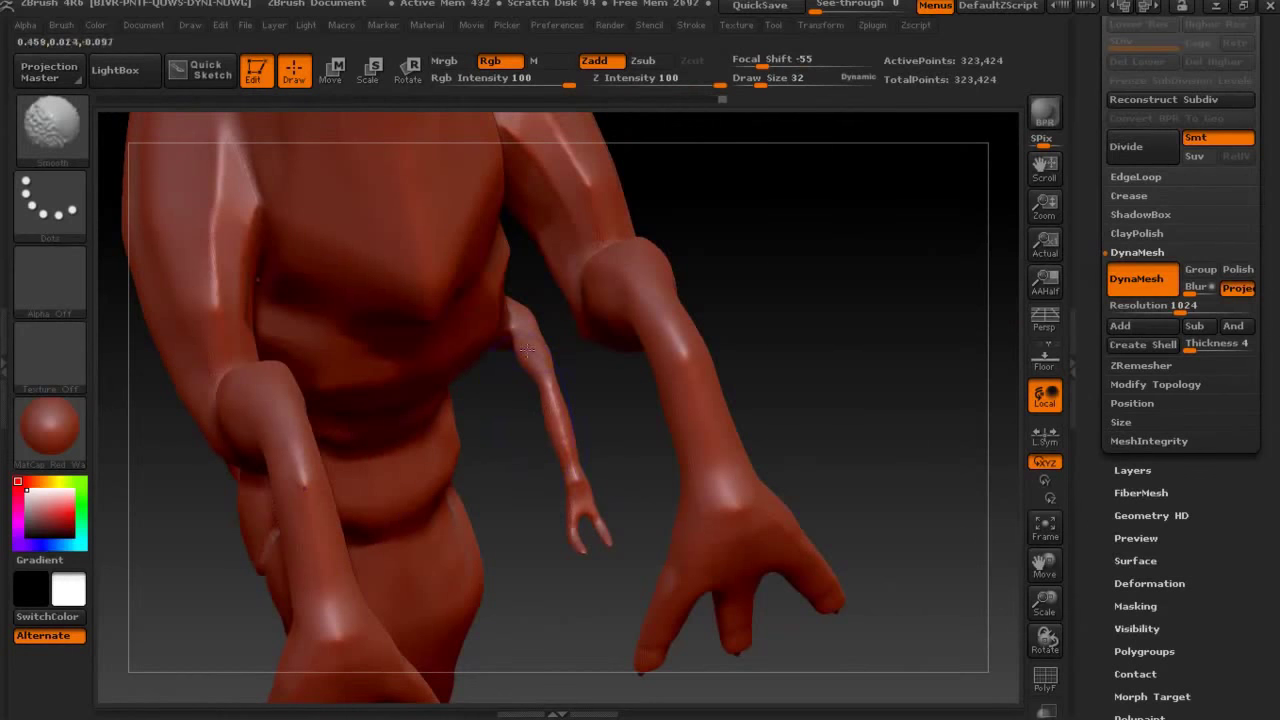
right_drag(211, 218, 603, 344)
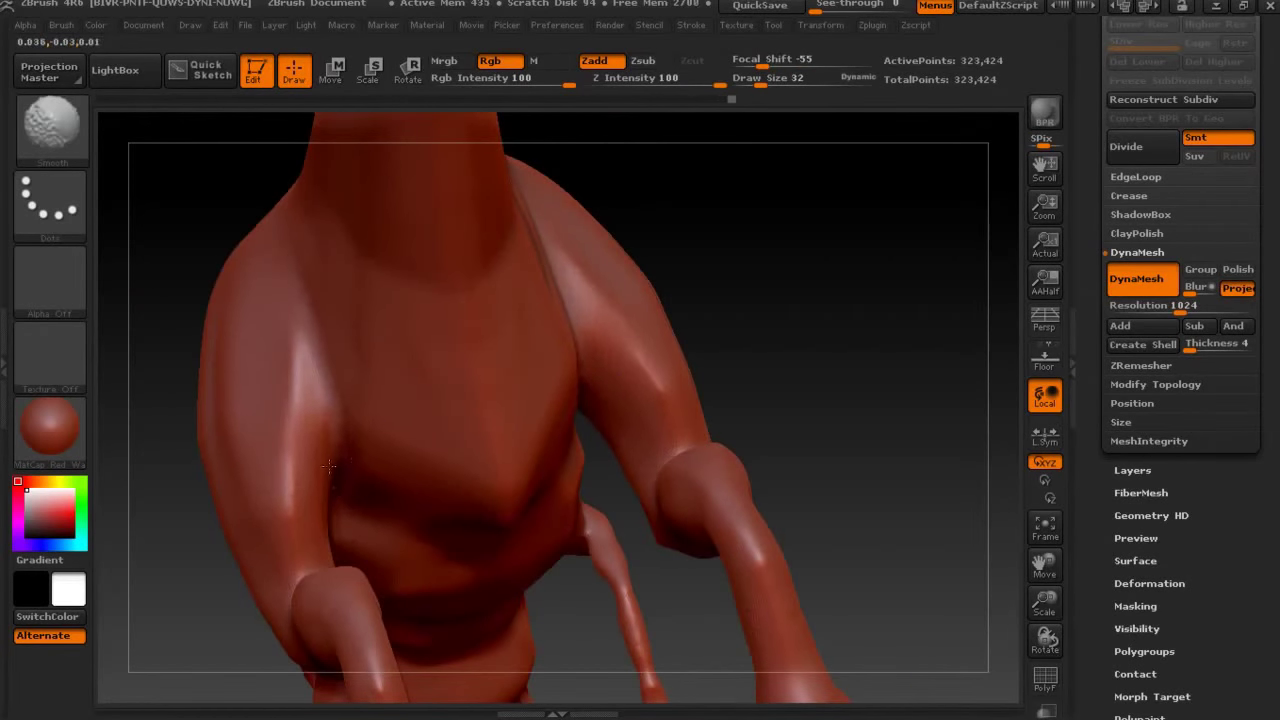
right_drag(350, 502, 736, 372)
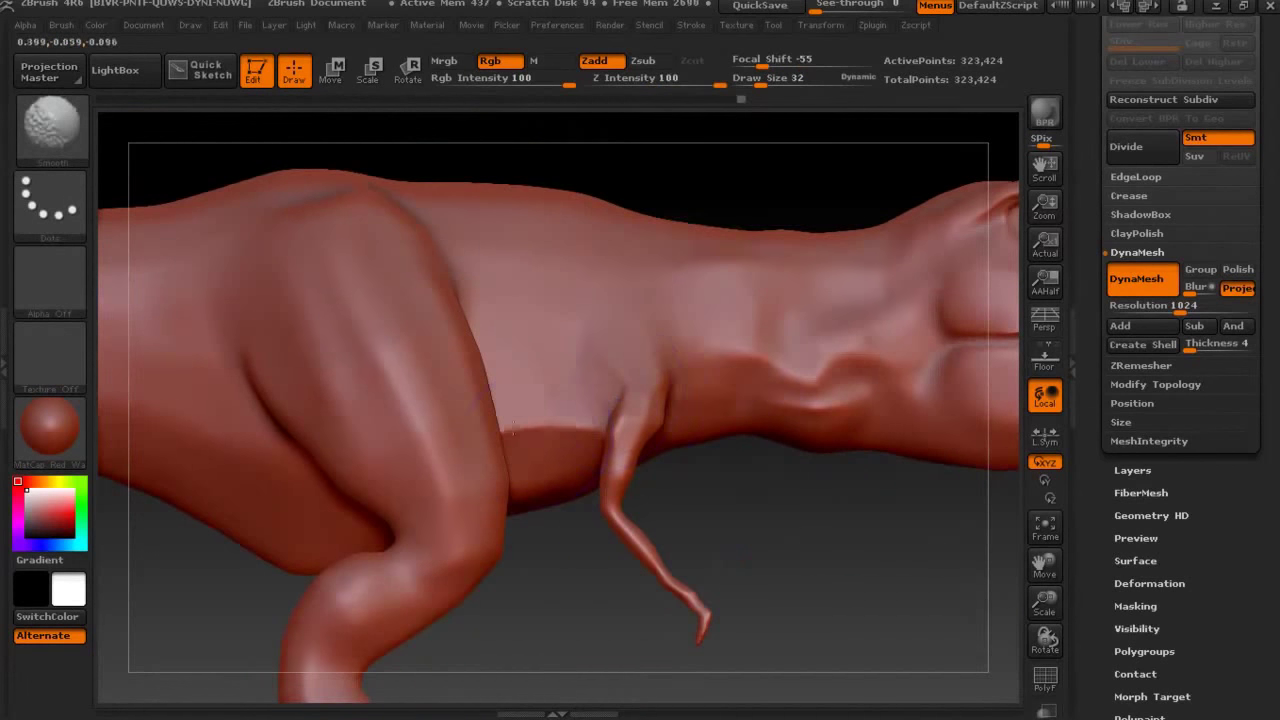
right_drag(773, 443, 538, 446)
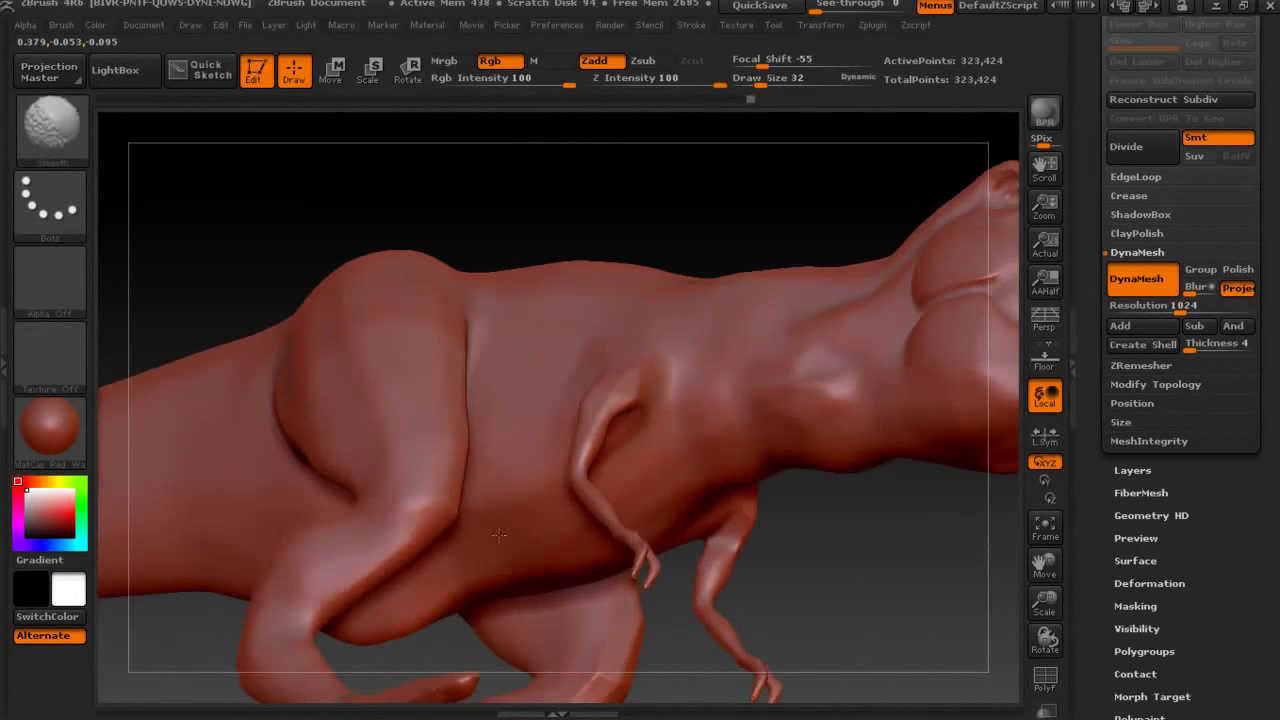
right_drag(811, 509, 700, 500)
right_drag(619, 347, 523, 329)
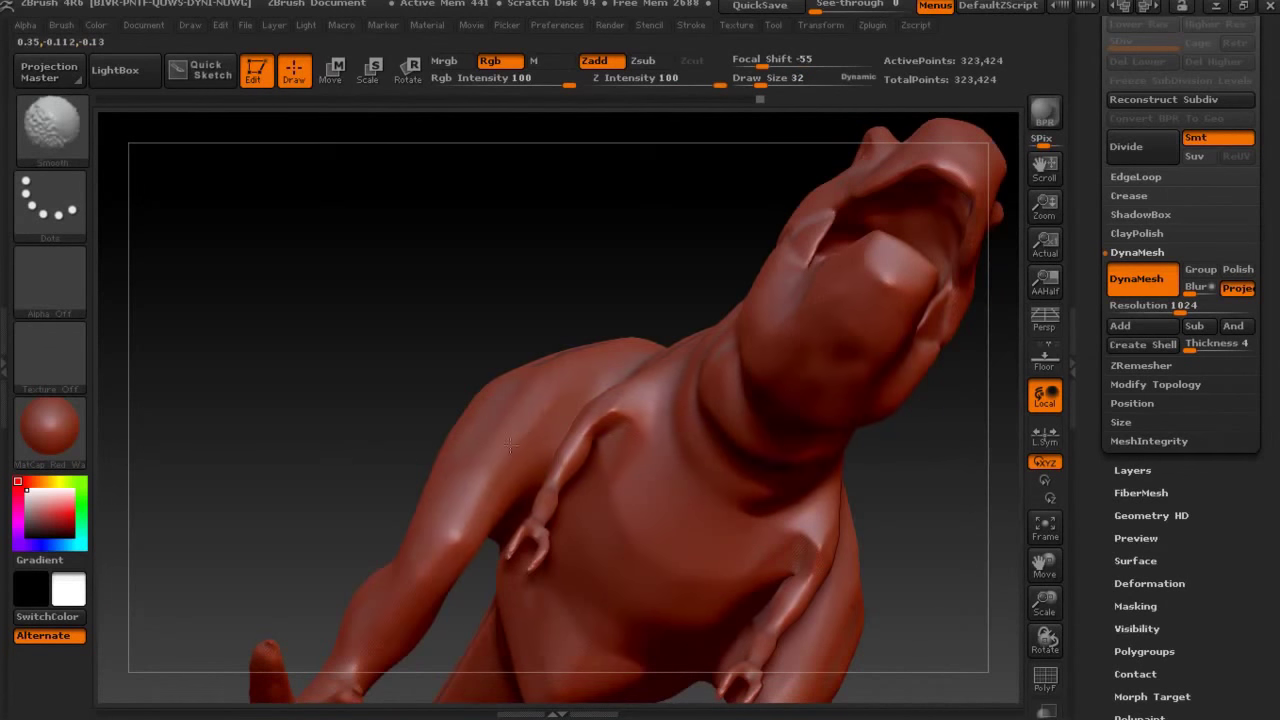
right_drag(810, 295, 788, 291)
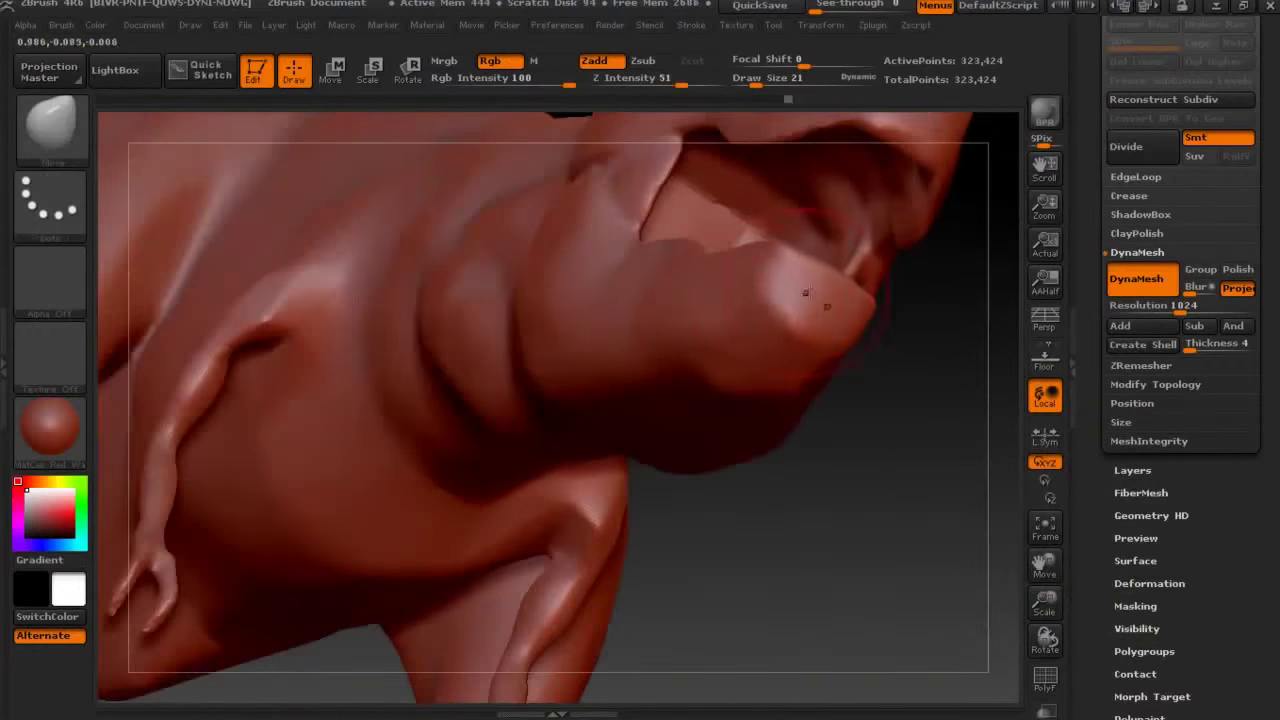
drag(805, 292, 763, 345)
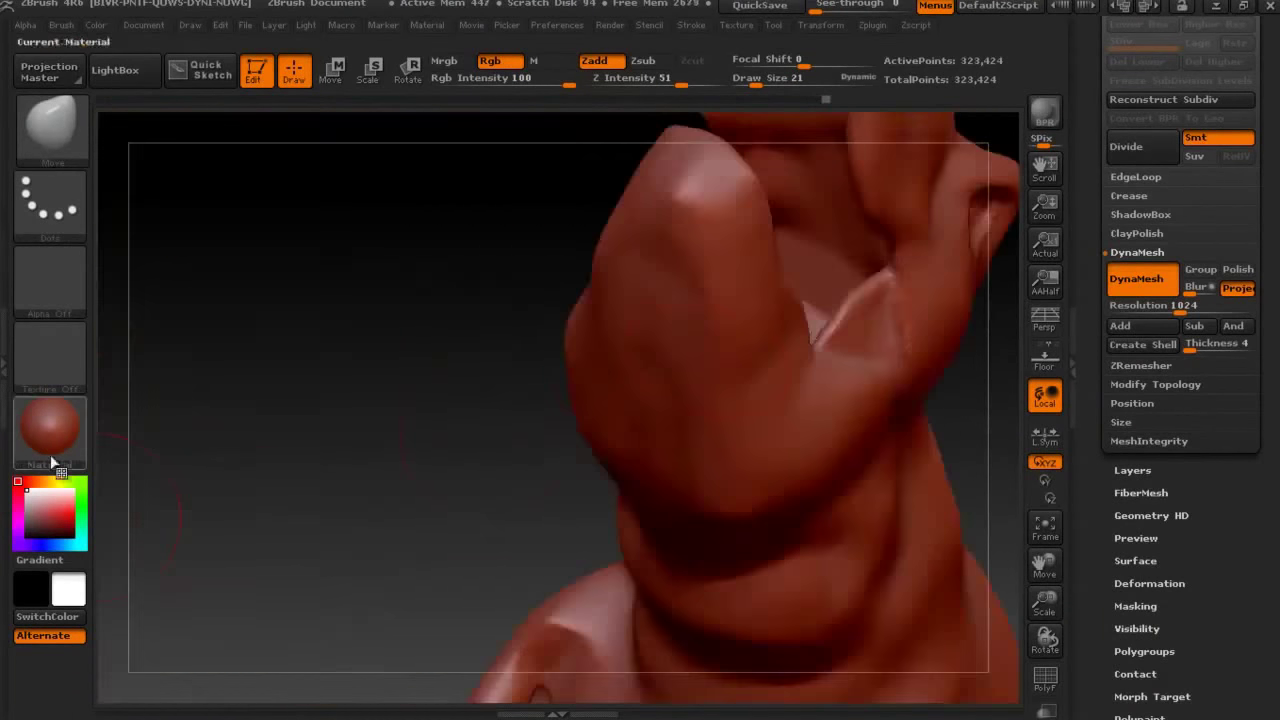
Preview white and MatCap Pearl Cavity materials, then apply a reddish skin MatCap.
click(50, 425)
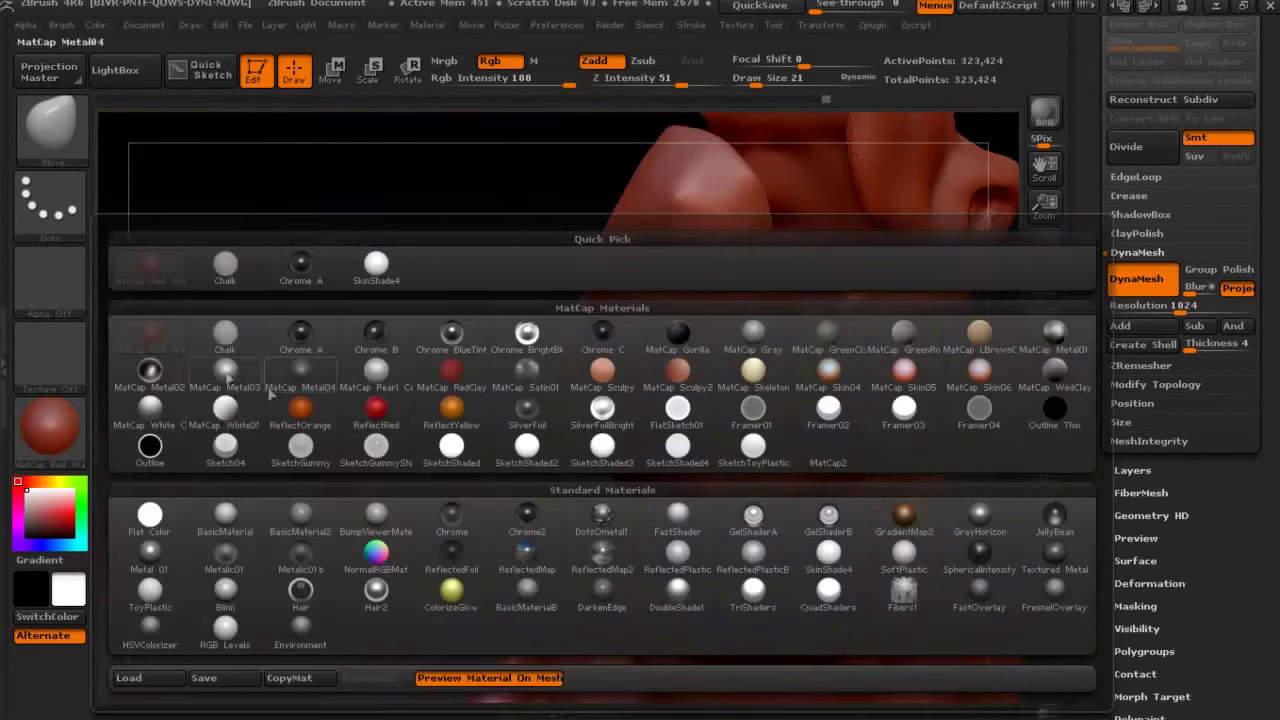
click(243, 400)
click(50, 425)
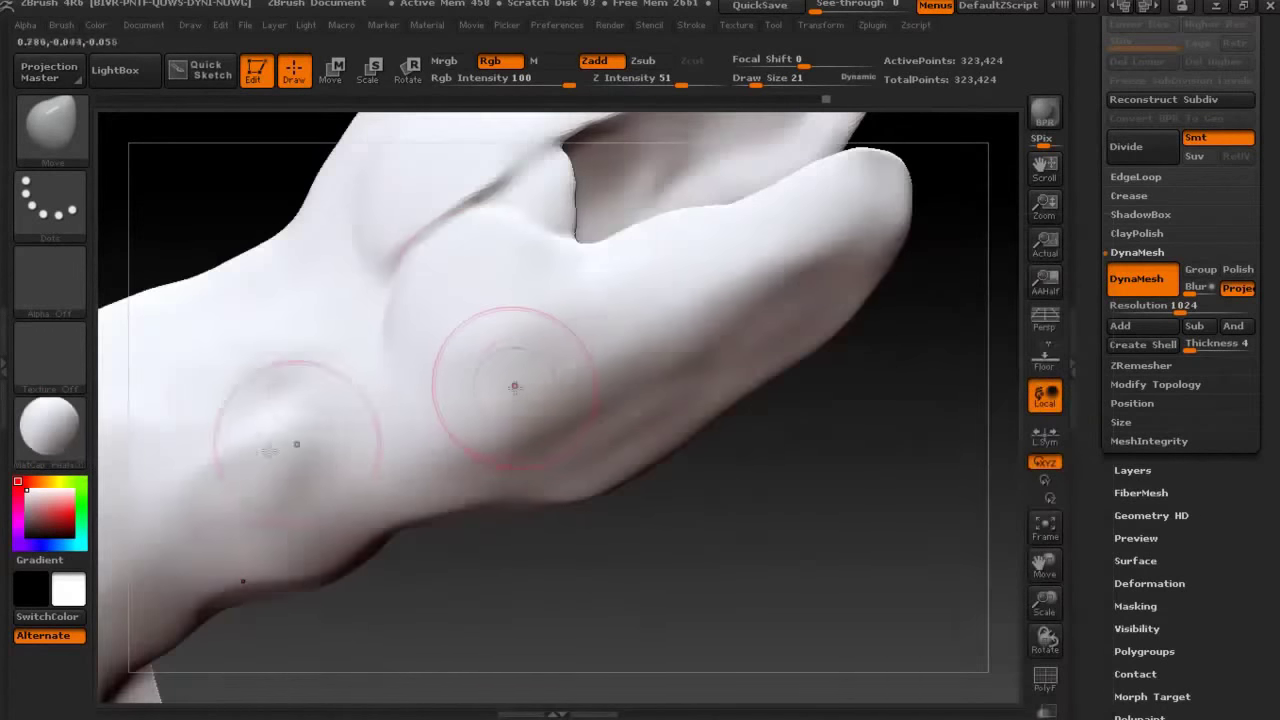
click(50, 425)
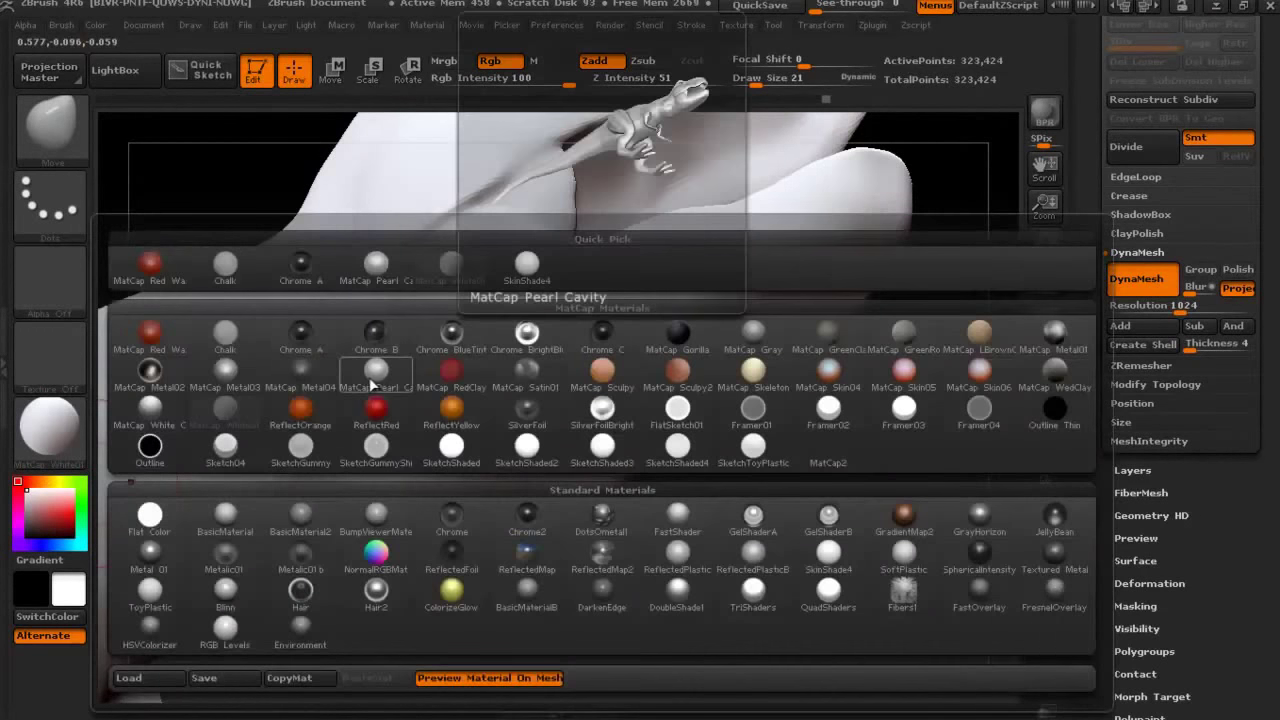
click(371, 363)
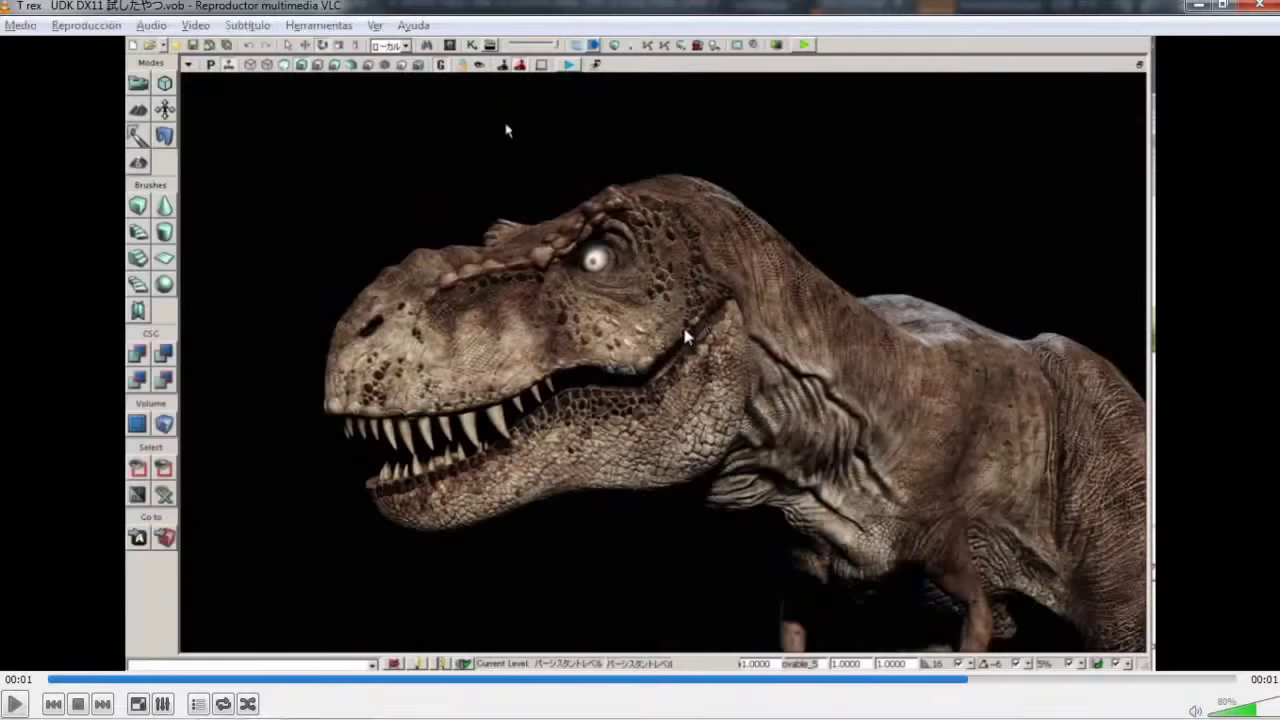
key(alt+Tab)
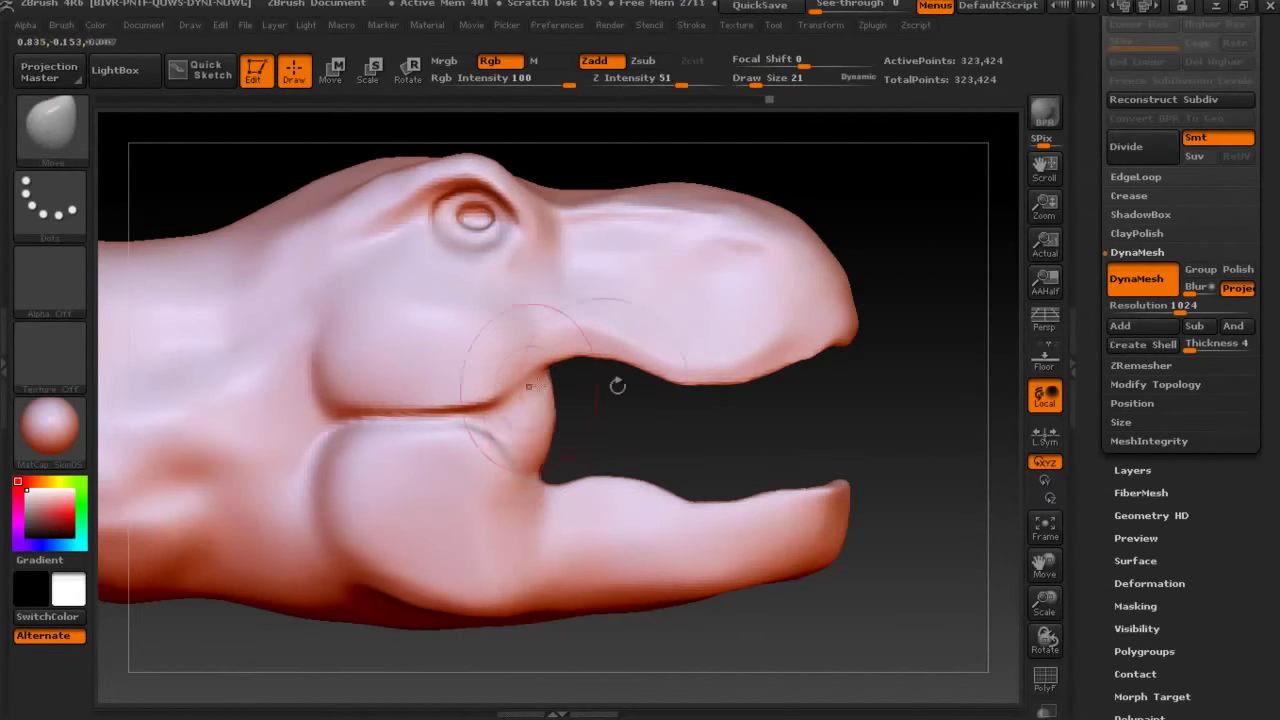
Smooth the upper jaw underside and fill in the mouth corner, adjusting brush size.
shift+drag(668, 380, 833, 337)
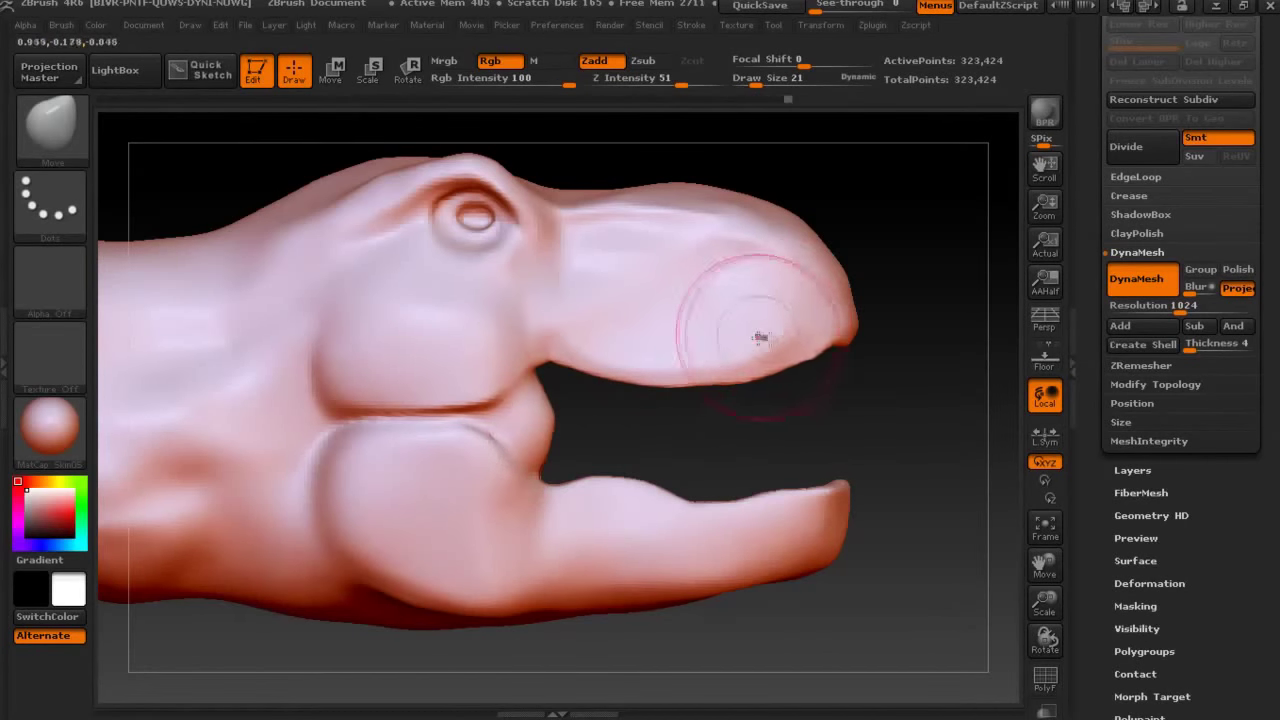
key(space)
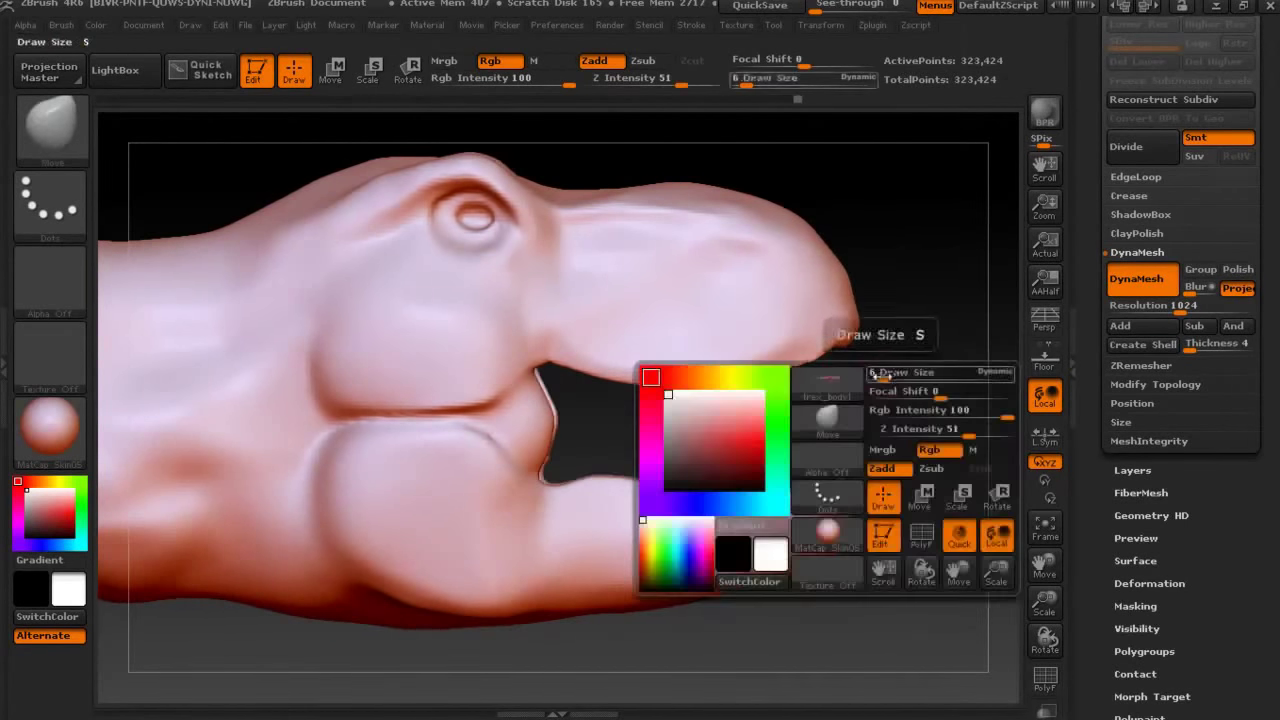
key(space)
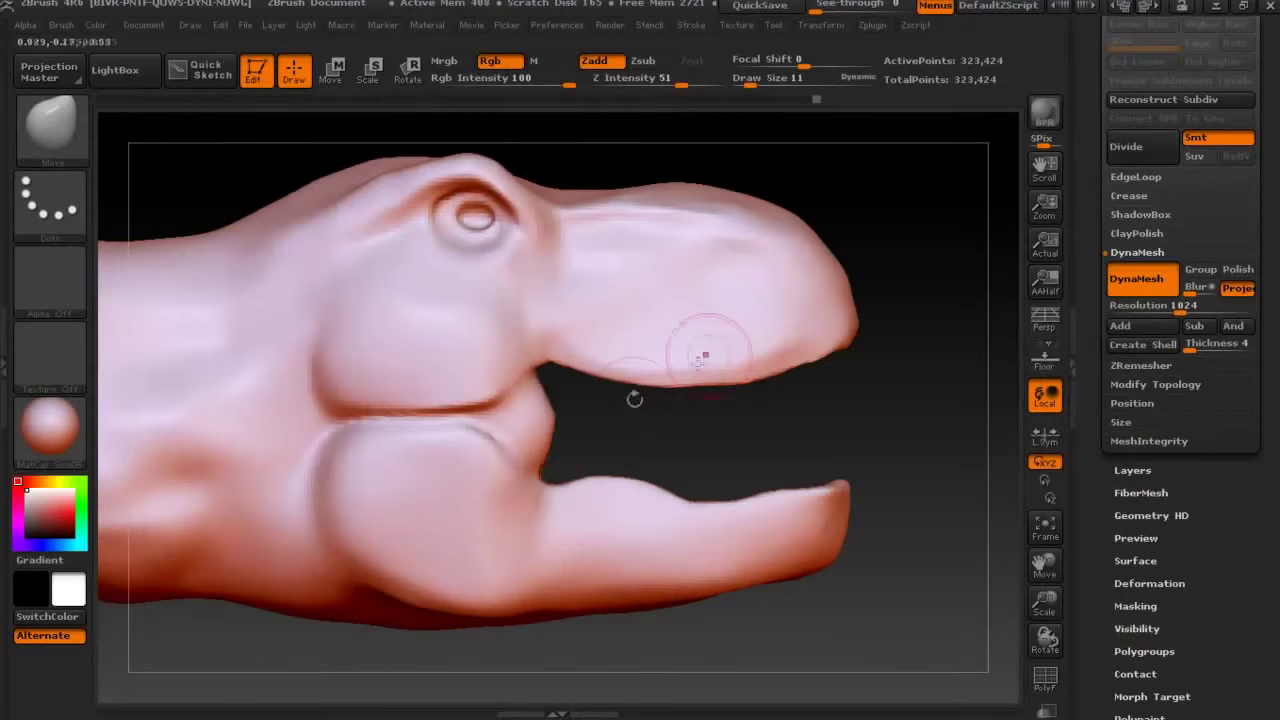
key(space)
ctrl+drag(651, 407, 643, 423)
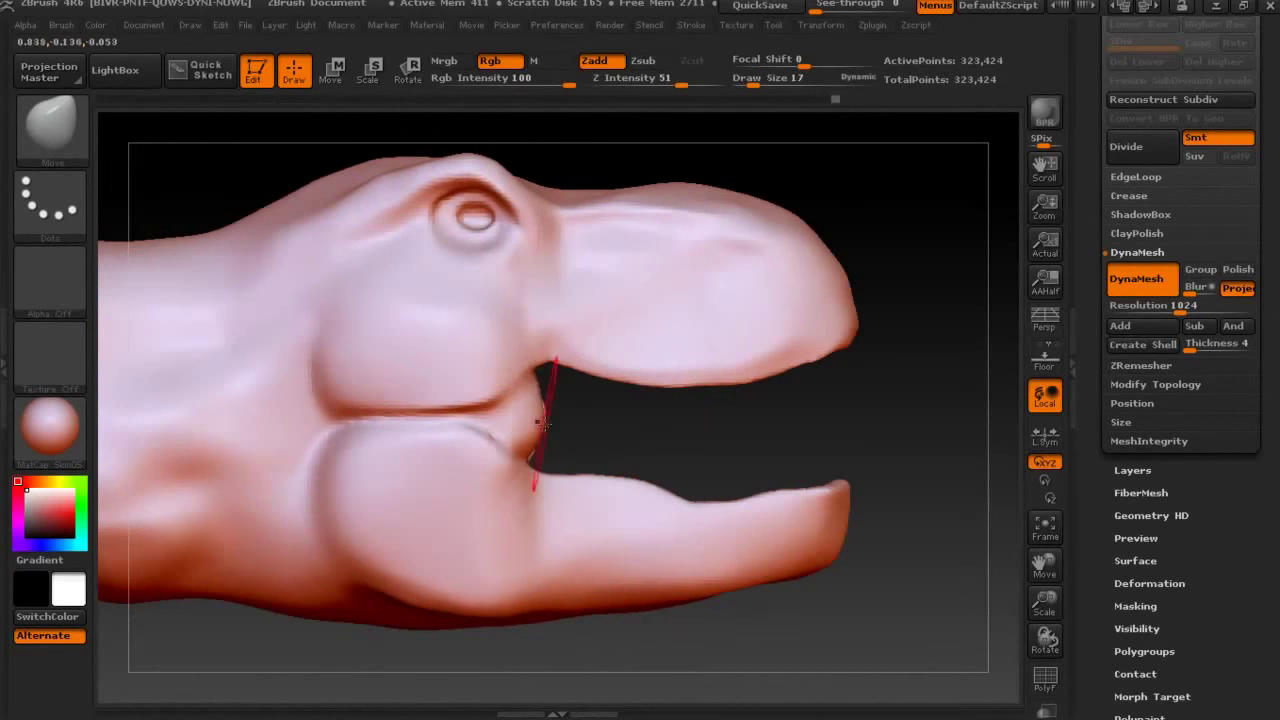
Deepen the corner crease, overlap the upper lip on the jaw, and thin the jaw tip.
drag(520, 337, 552, 483)
mouse_move(391, 443)
mouse_down()
mouse_move(343, 414)
mouse_move(408, 386)
mouse_move(343, 400)
mouse_move(472, 394)
mouse_move(497, 452)
mouse_up()
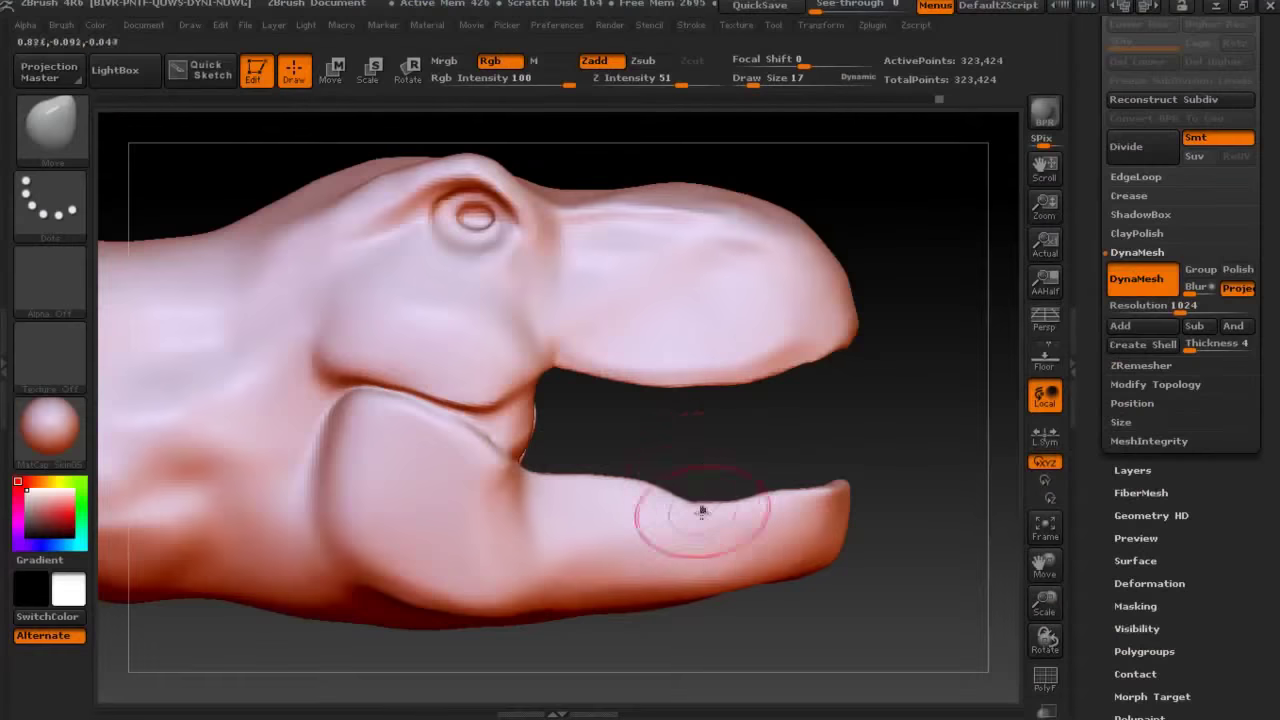
drag(702, 511, 805, 485)
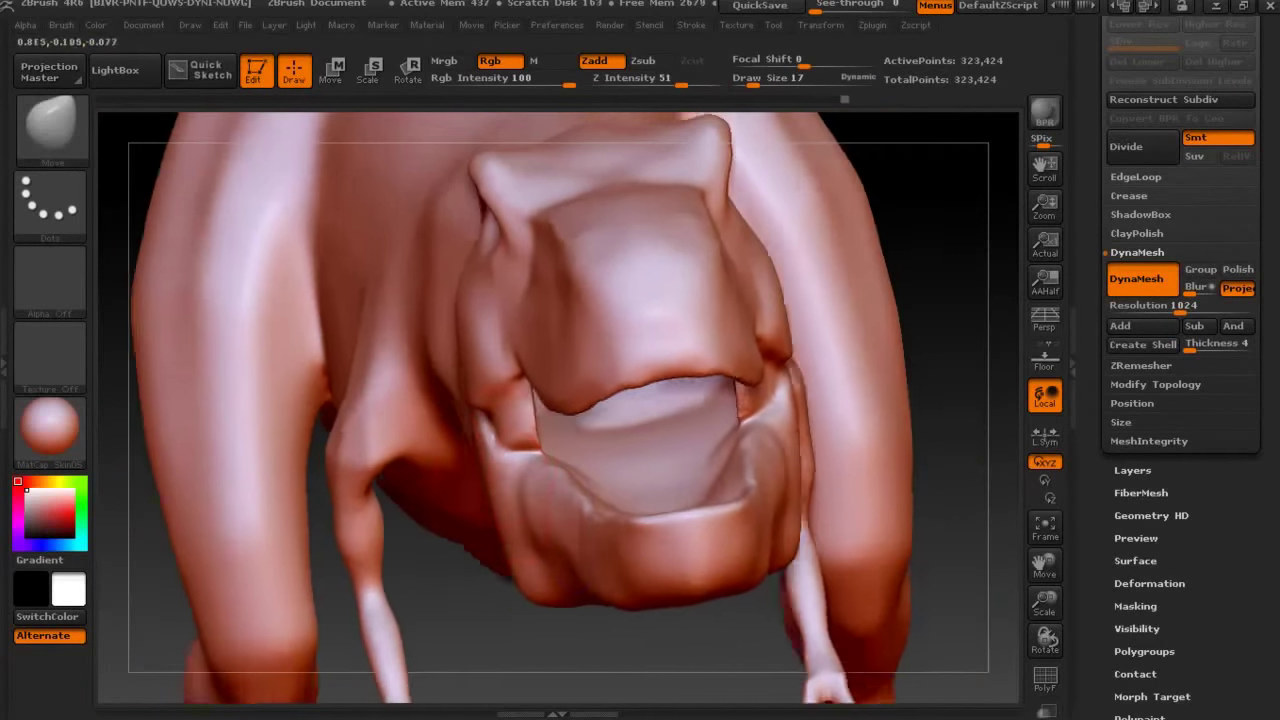
key(space)
mouse_move(487, 428)
mouse_down()
mouse_move(512, 481)
mouse_move(482, 487)
mouse_up()
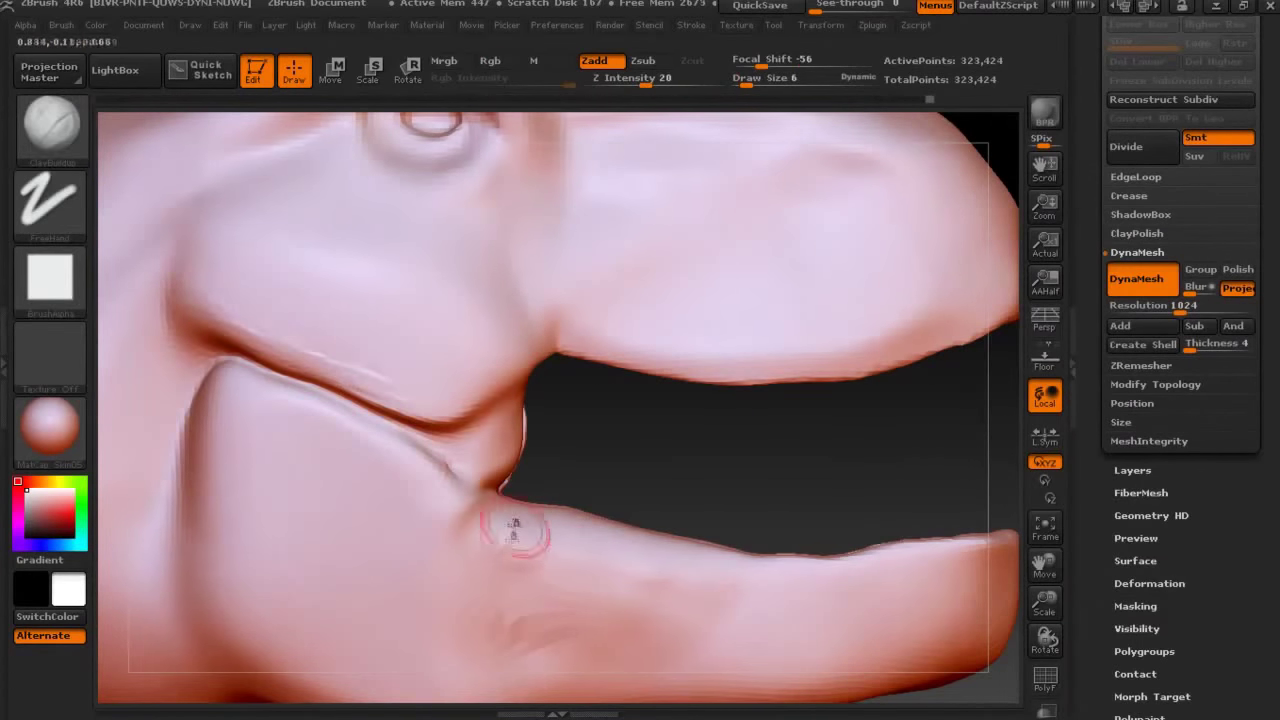
Switch the sculpt to a grey material, smooth the rough jaw corner and lip crease, and sculpt the lower lip.
key(m)
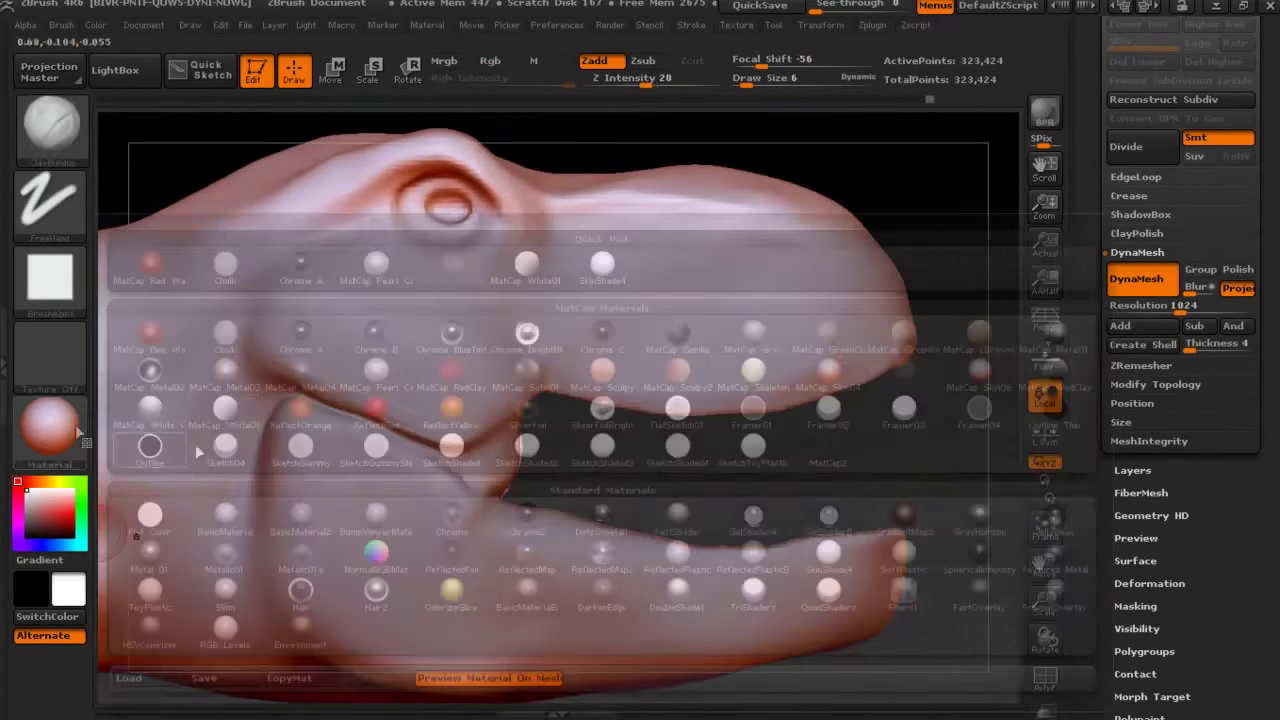
click(313, 505)
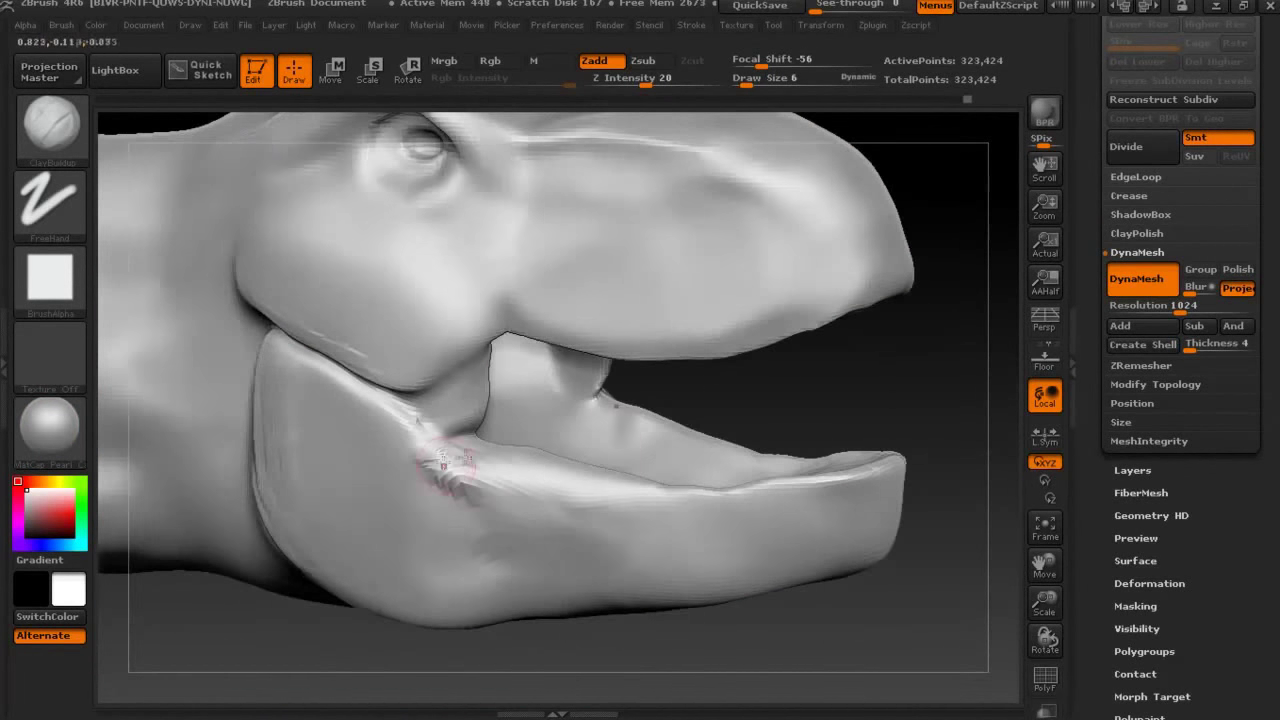
mouse_move(450, 462)
shift+mouse_down()
mouse_move(490, 508)
mouse_move(420, 522)
shift+mouse_up()
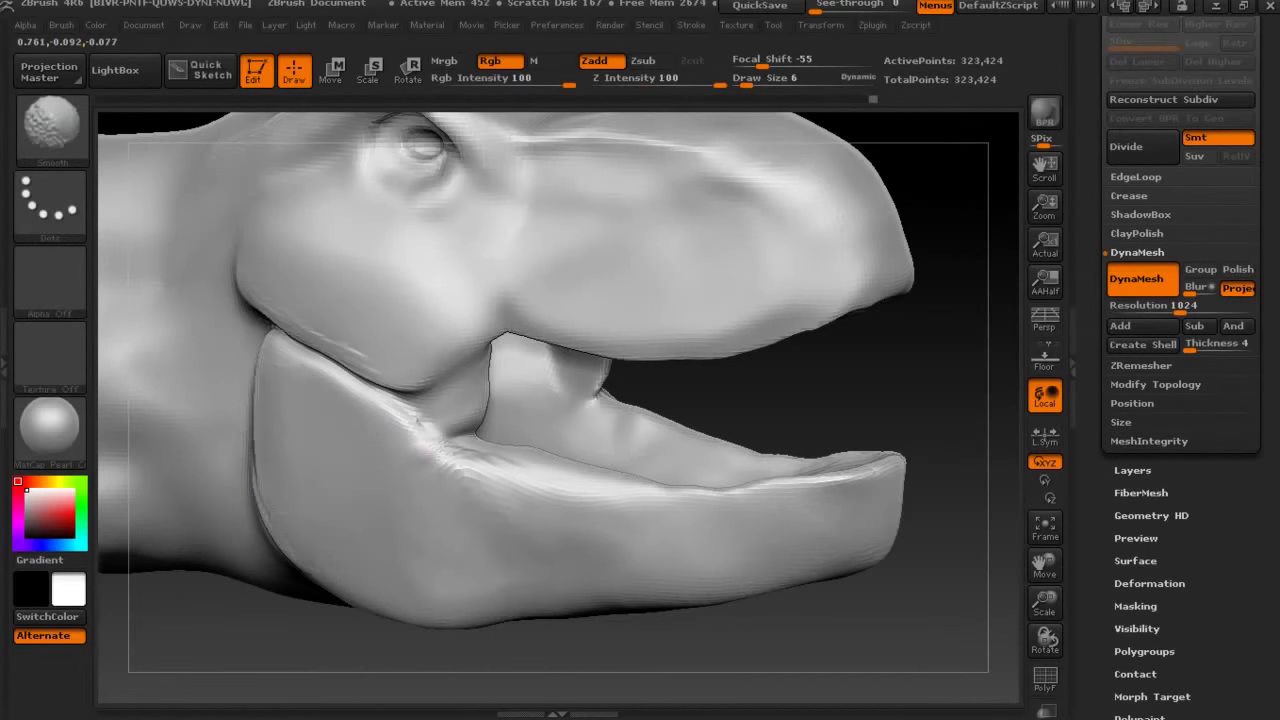
drag(433, 323, 462, 398)
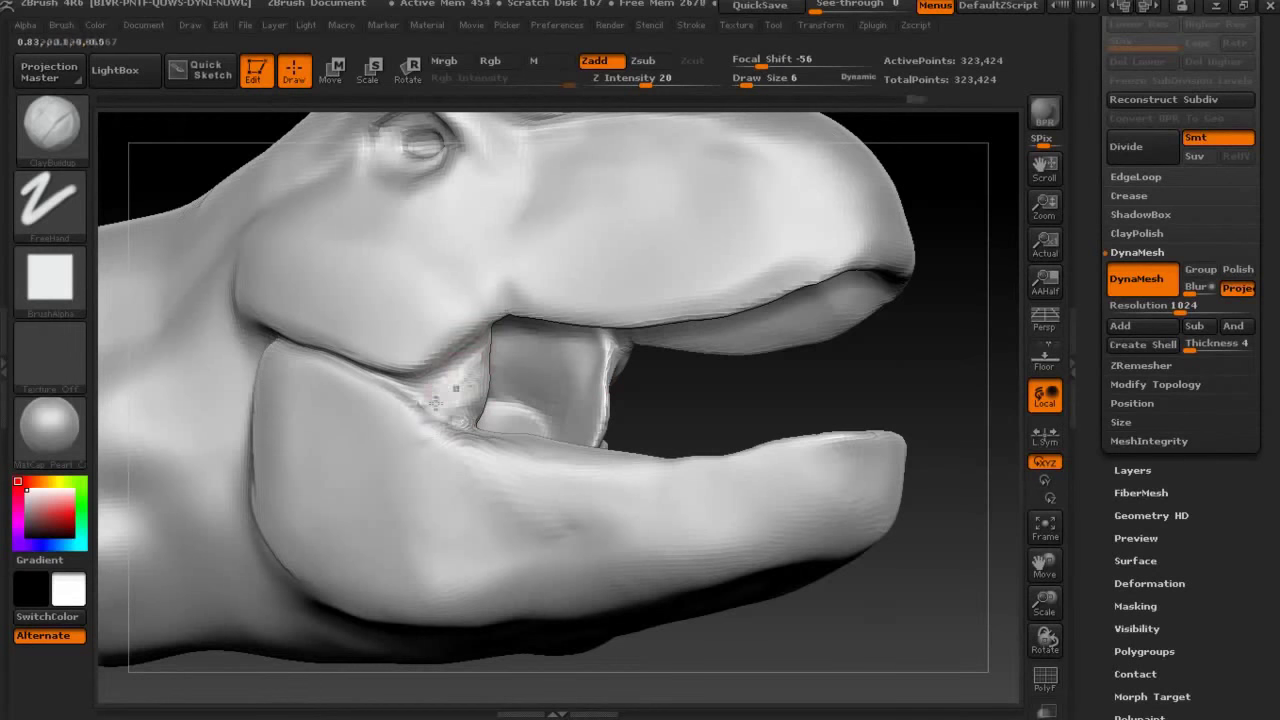
mouse_move(531, 371)
mouse_down()
mouse_move(438, 405)
mouse_move(486, 451)
mouse_move(586, 386)
mouse_move(871, 369)
mouse_move(600, 366)
mouse_up()
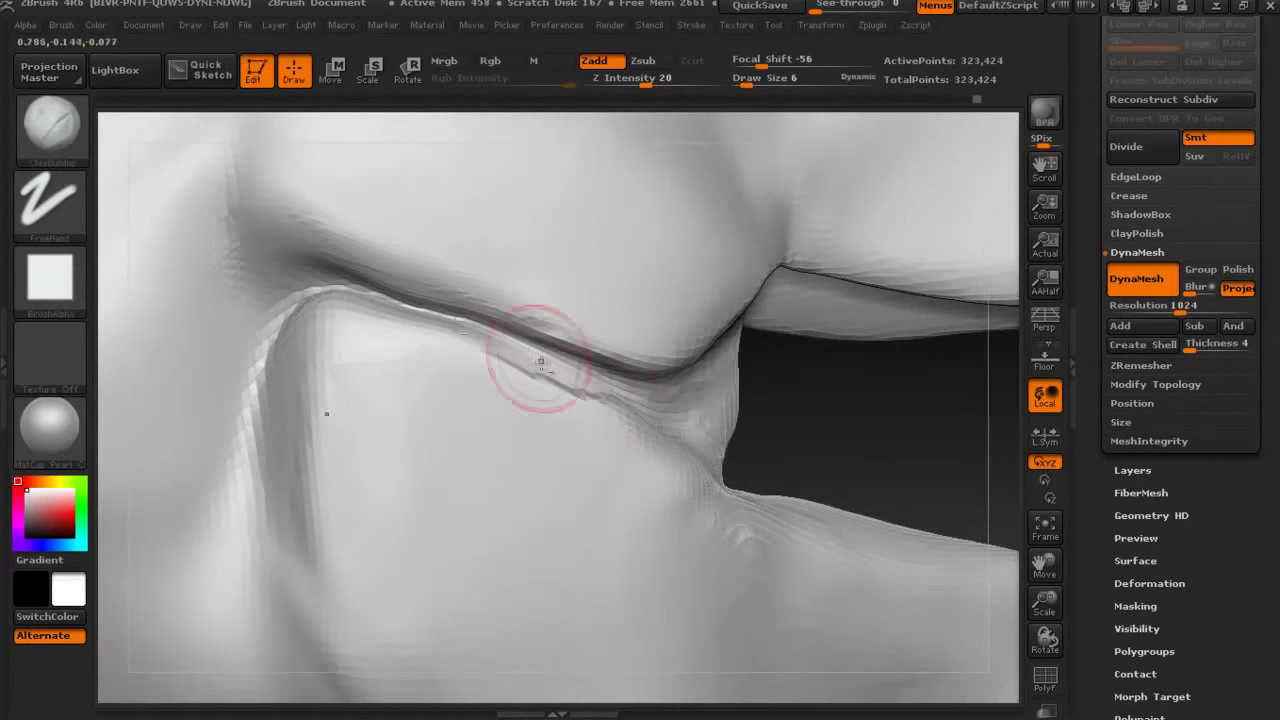
mouse_move(414, 314)
shift+mouse_down()
mouse_move(600, 375)
mouse_move(531, 403)
shift+mouse_up()
mouse_move(760, 390)
mouse_down()
mouse_move(791, 386)
mouse_move(609, 434)
mouse_up()
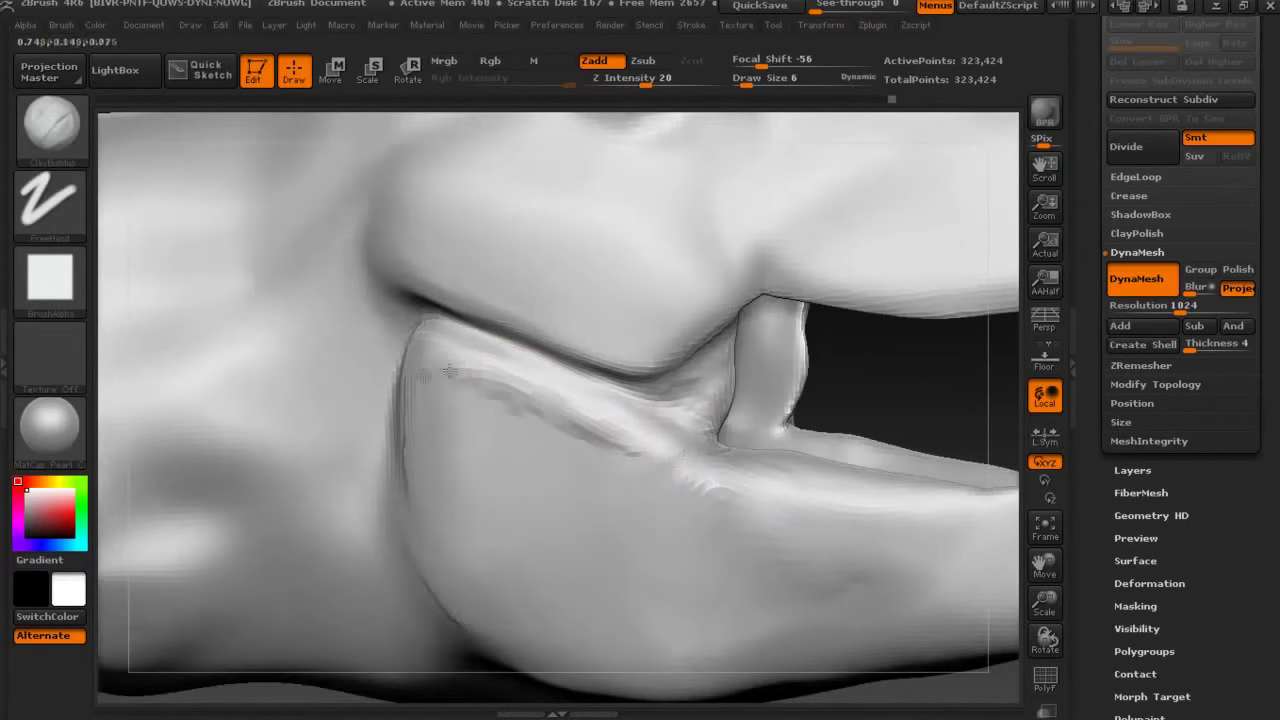
mouse_move(480, 428)
mouse_down()
mouse_move(514, 423)
mouse_move(578, 446)
mouse_move(600, 400)
mouse_move(683, 315)
mouse_move(647, 314)
mouse_up()
With a smaller brush, smooth the lip crease at the mouth corner from several angles.
key(space)
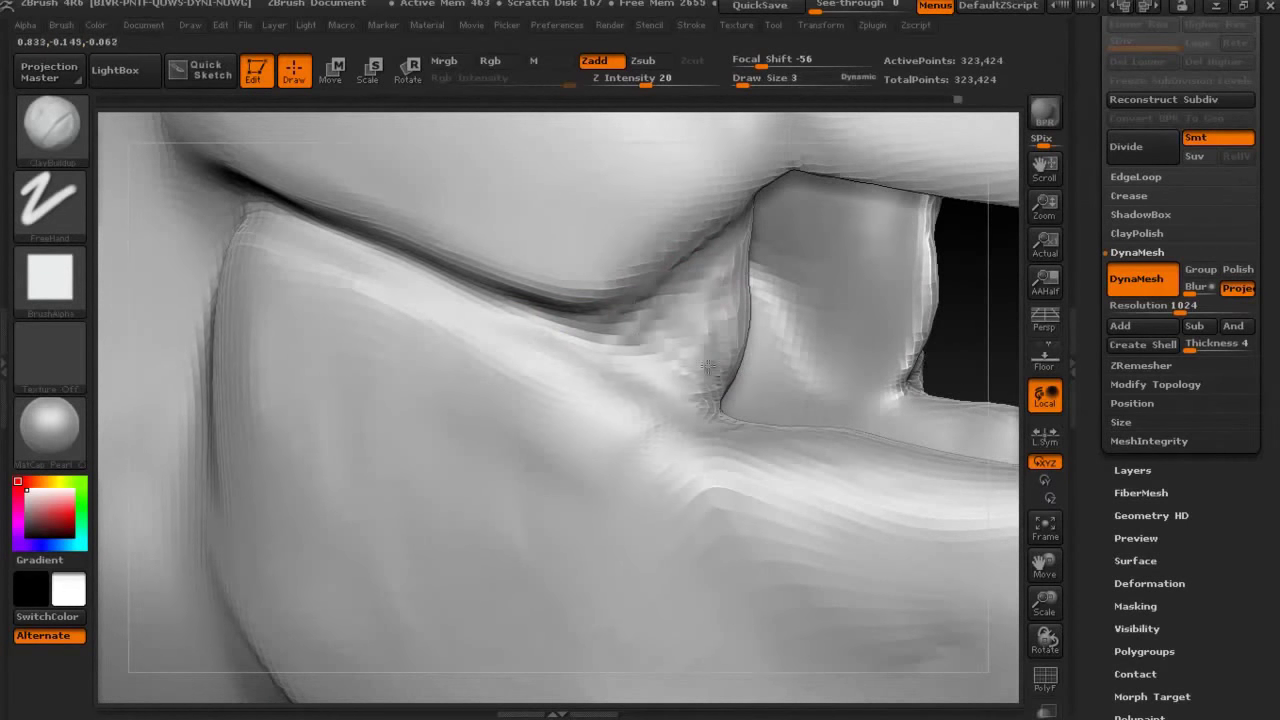
shift+drag(676, 412, 640, 417)
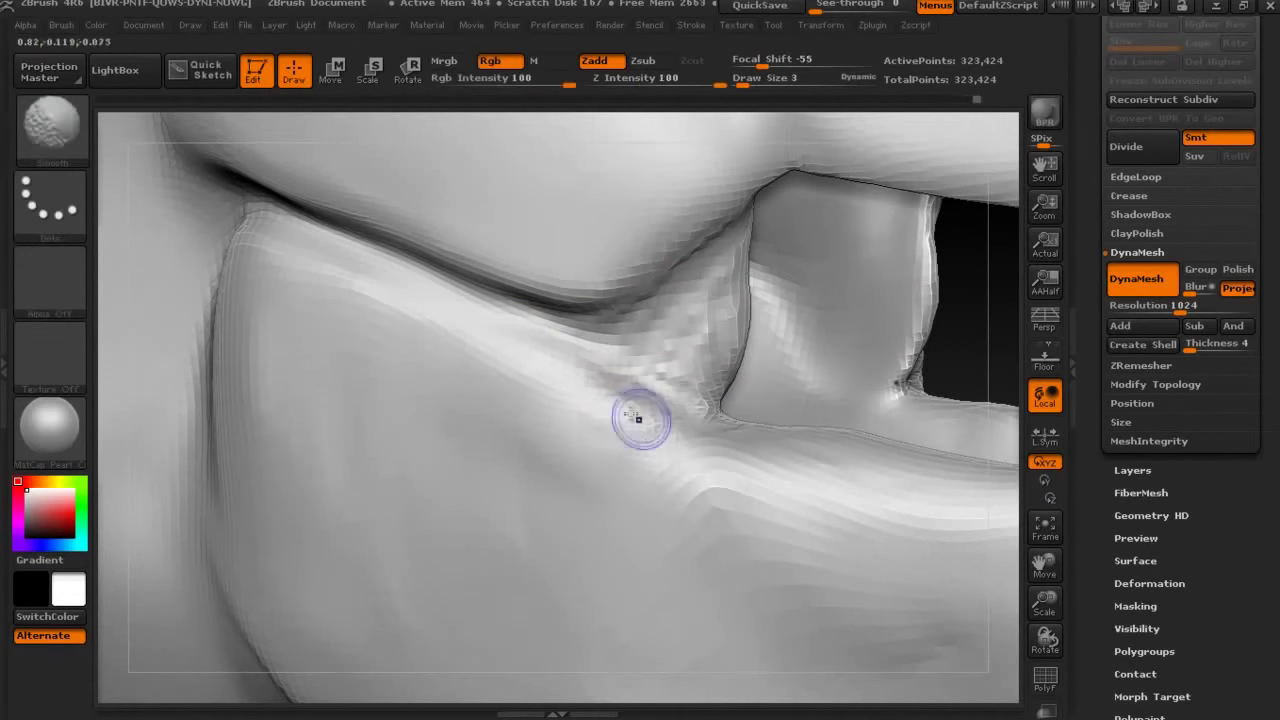
drag(971, 349, 615, 345)
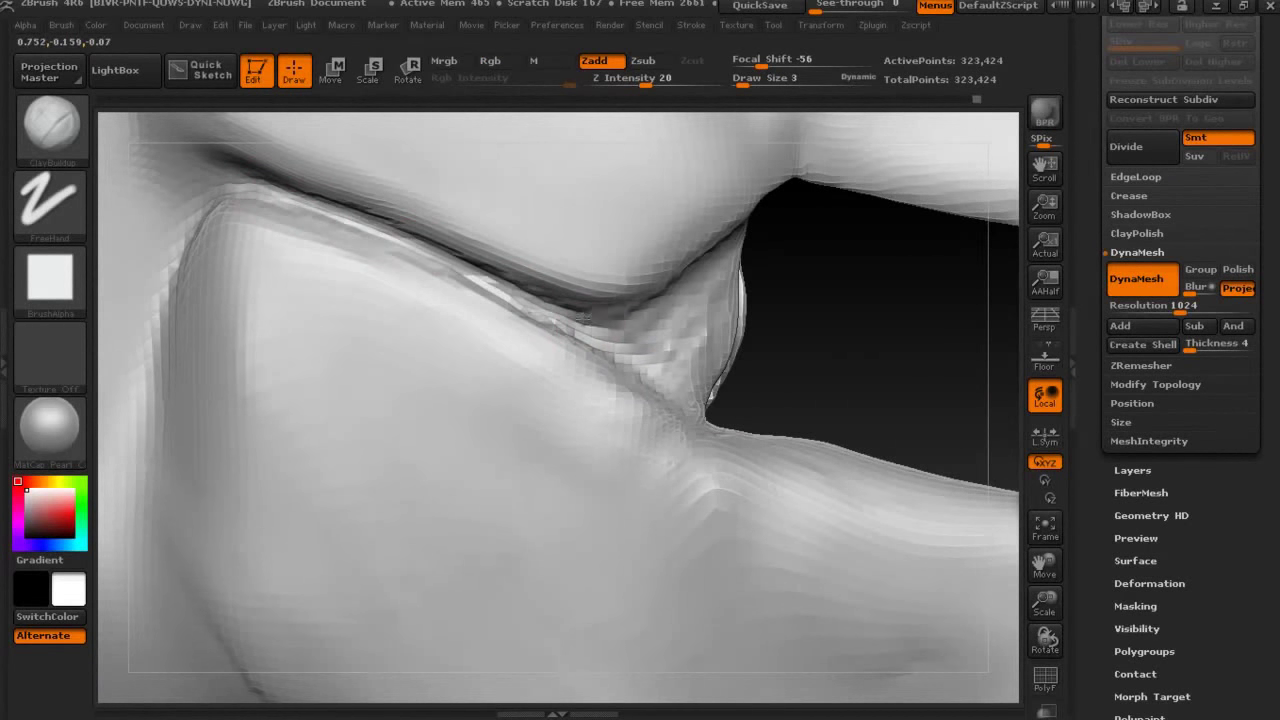
mouse_move(686, 257)
shift+mouse_down()
mouse_move(543, 294)
mouse_move(255, 200)
shift+mouse_up()
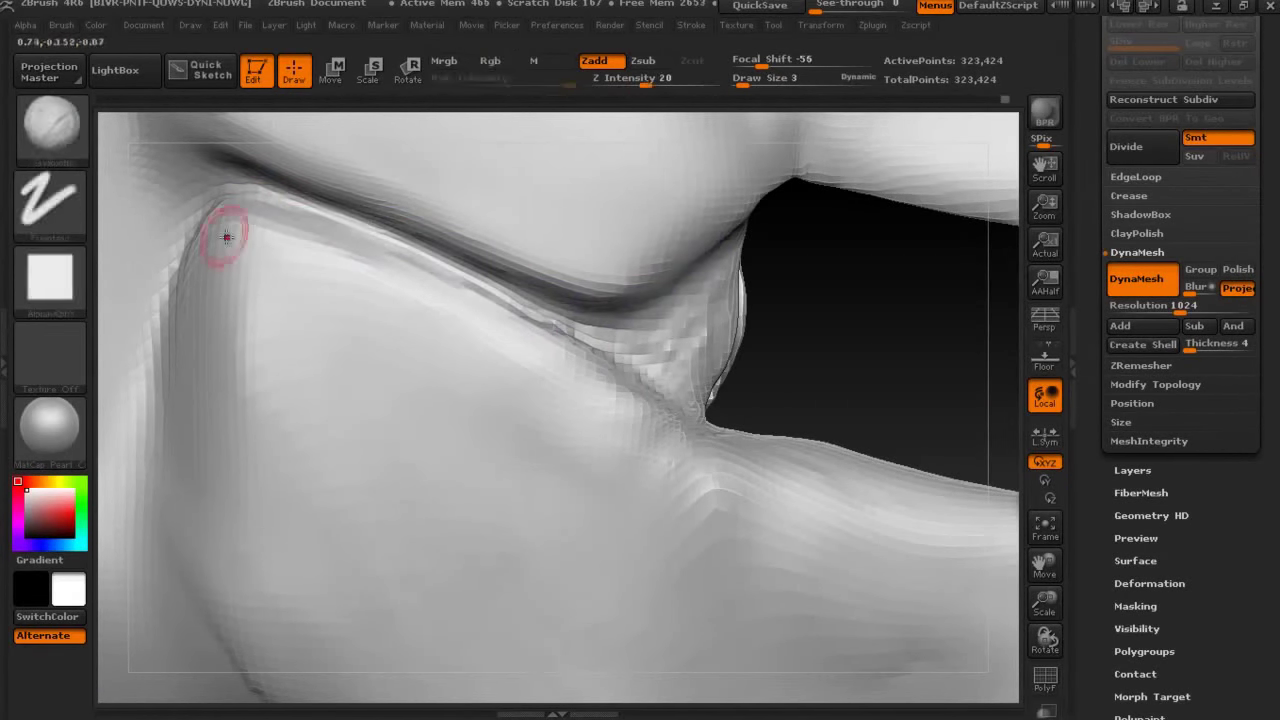
drag(870, 300, 620, 280)
key(shift)
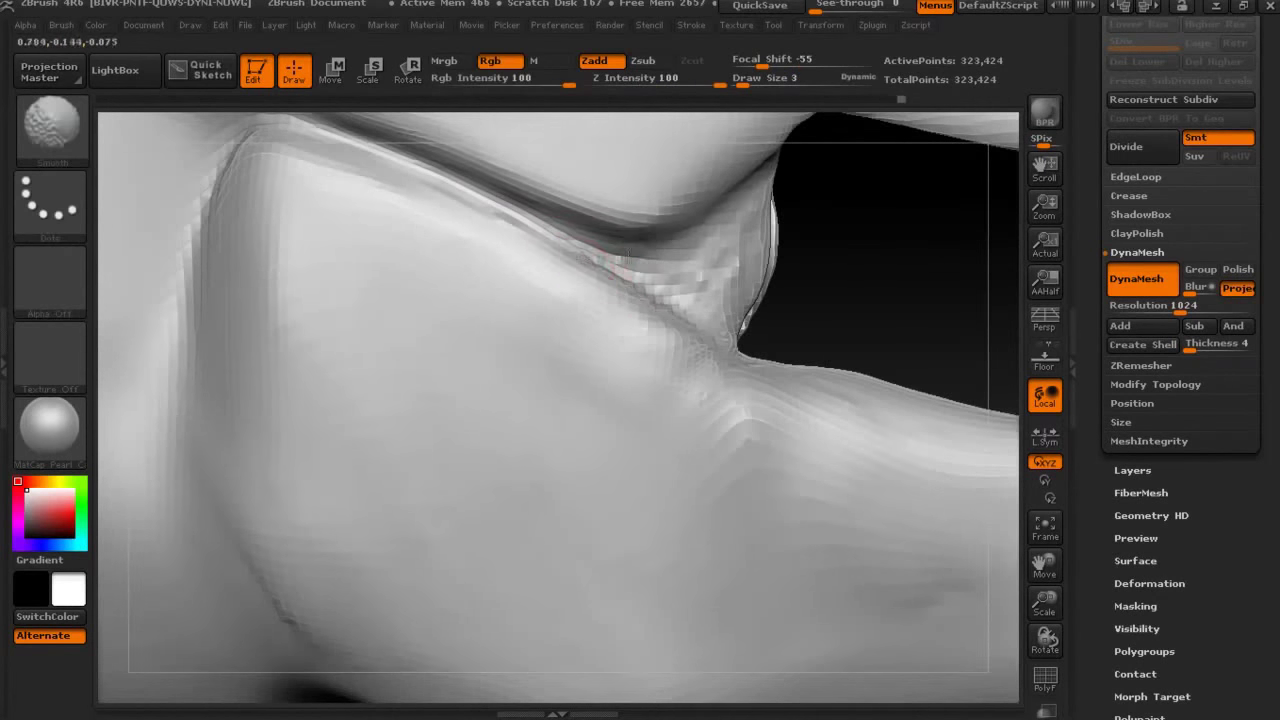
mouse_move(780, 235)
mouse_down()
mouse_move(410, 450)
mouse_move(410, 425)
mouse_up()
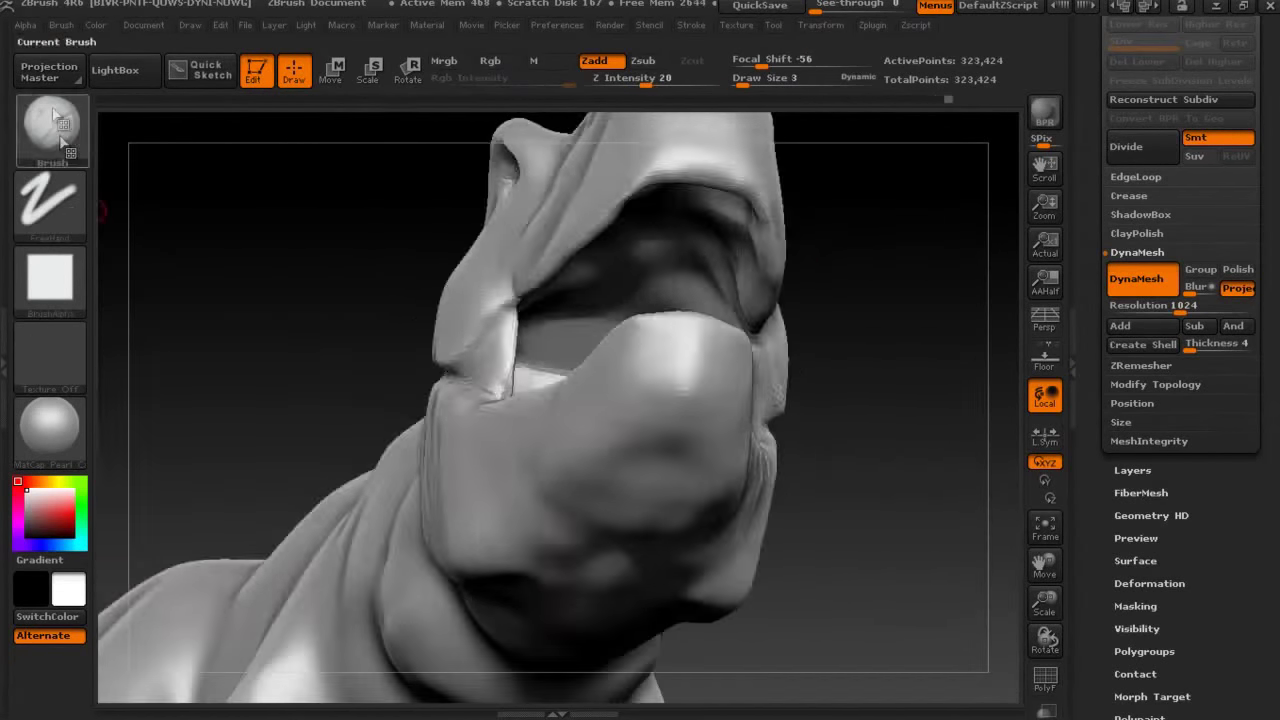
Polish the surface near the mouth with hPolish, ending on a side profile of the head.
key(b)
click(316, 341)
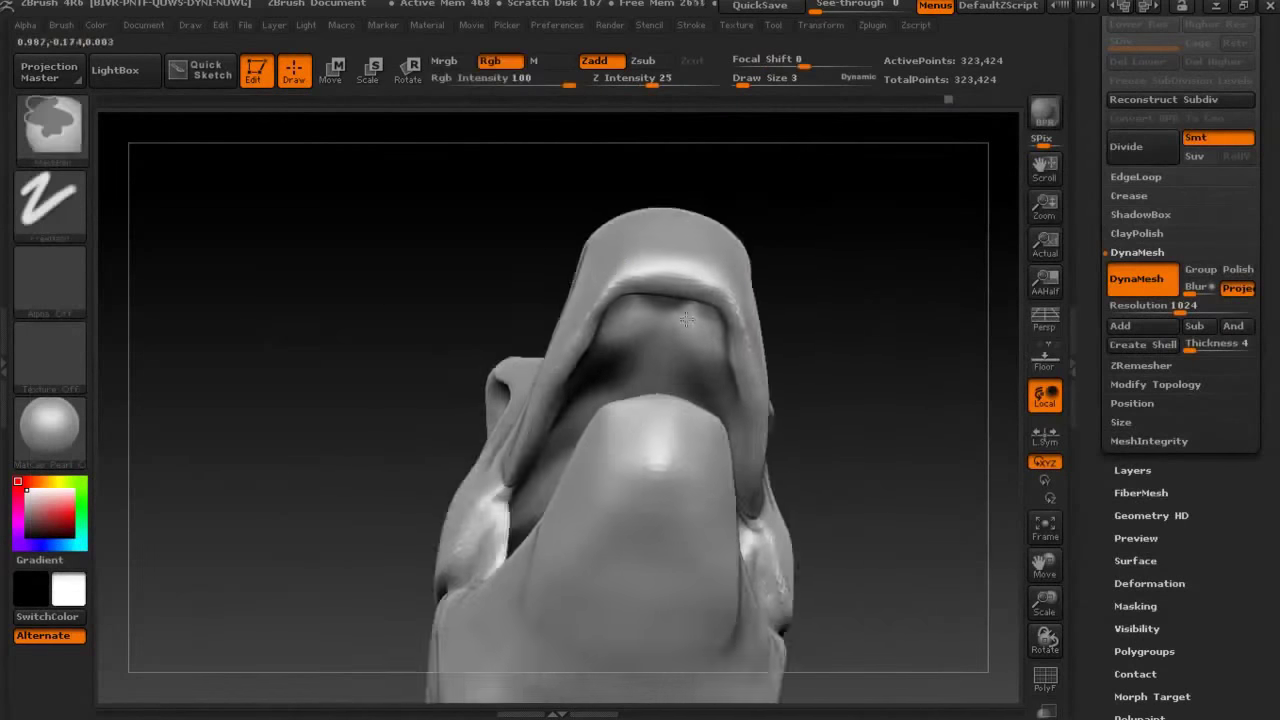
drag(496, 408, 602, 288)
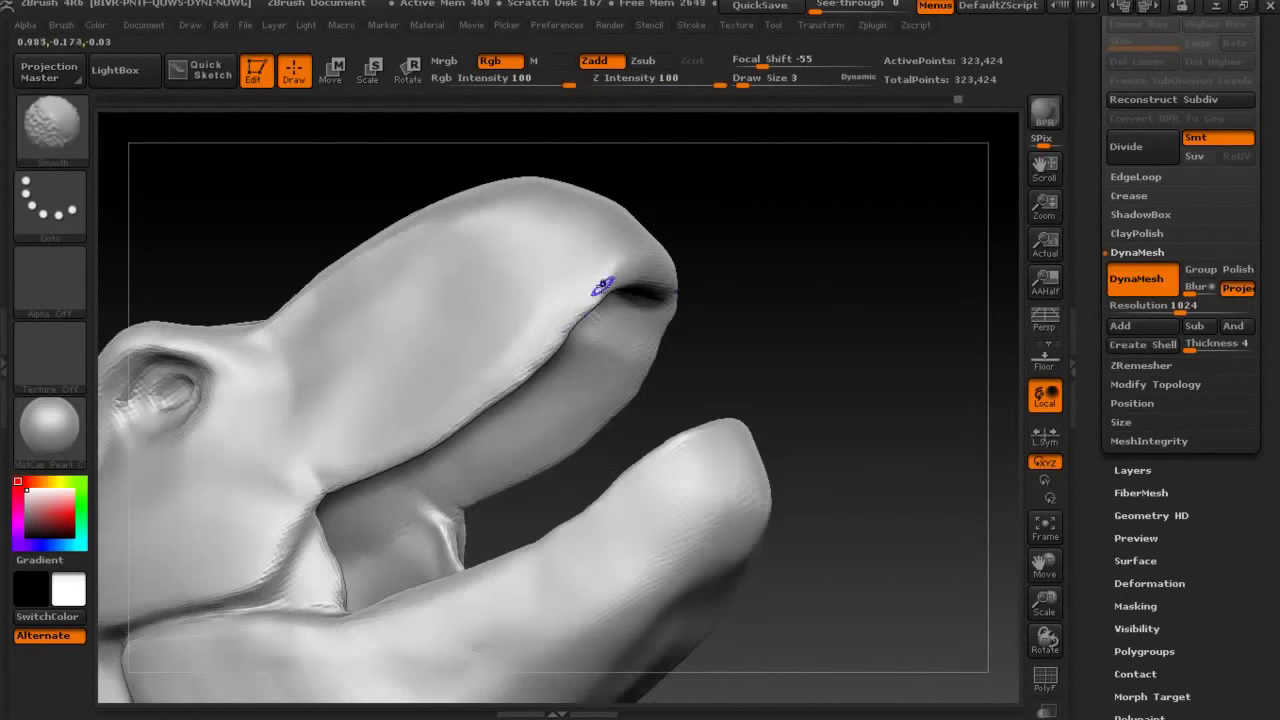
shift+drag(300, 538, 312, 528)
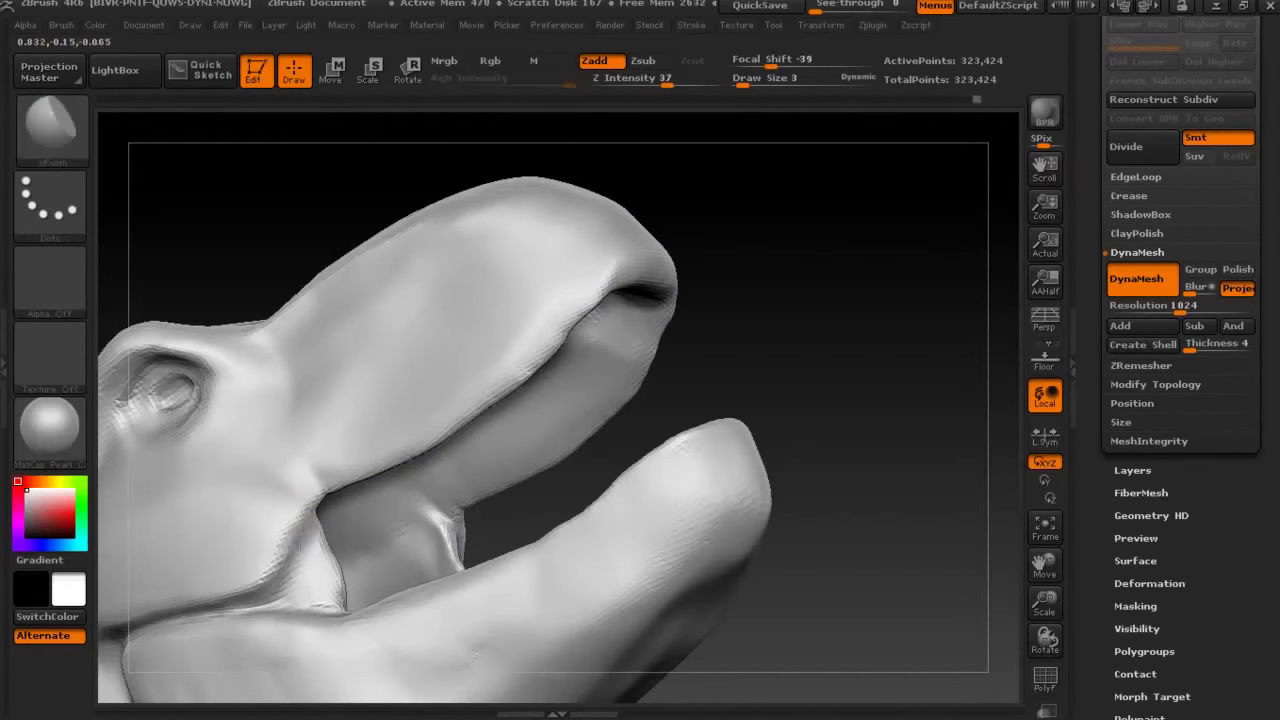
mouse_move(395, 302)
mouse_down()
mouse_move(808, 240)
mouse_move(834, 289)
mouse_move(525, 407)
mouse_up()
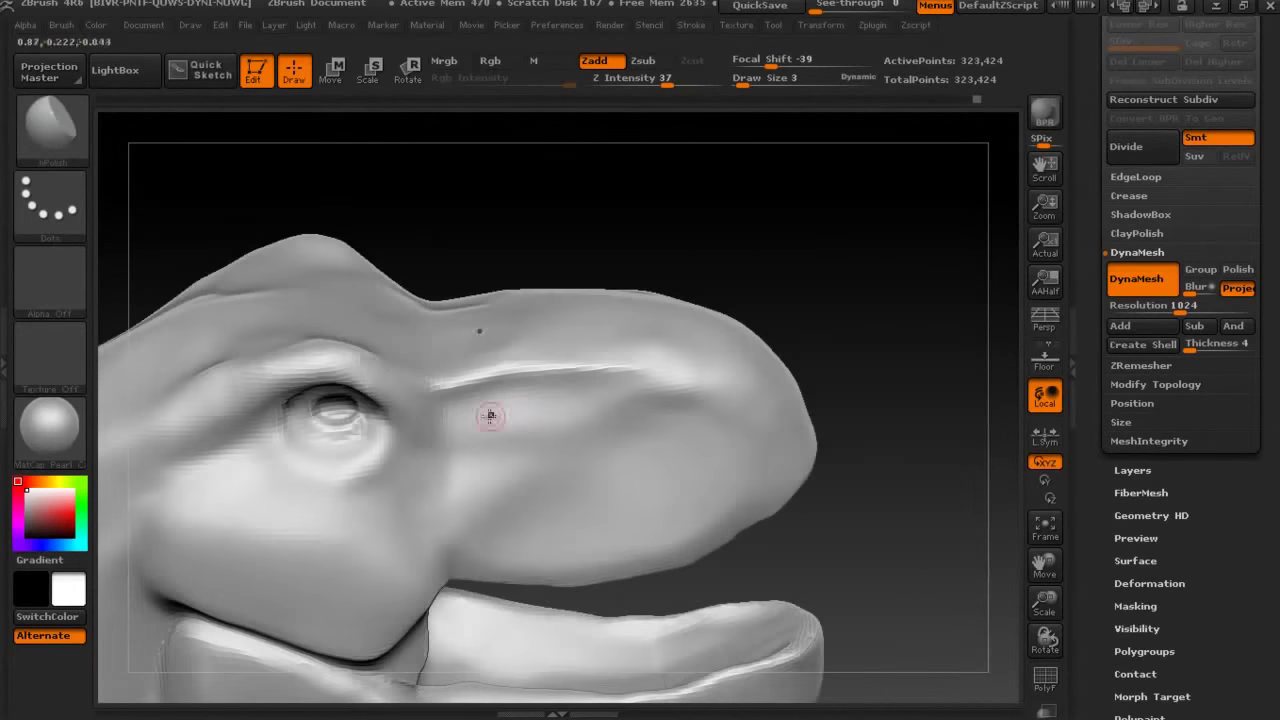
drag(621, 371, 601, 403)
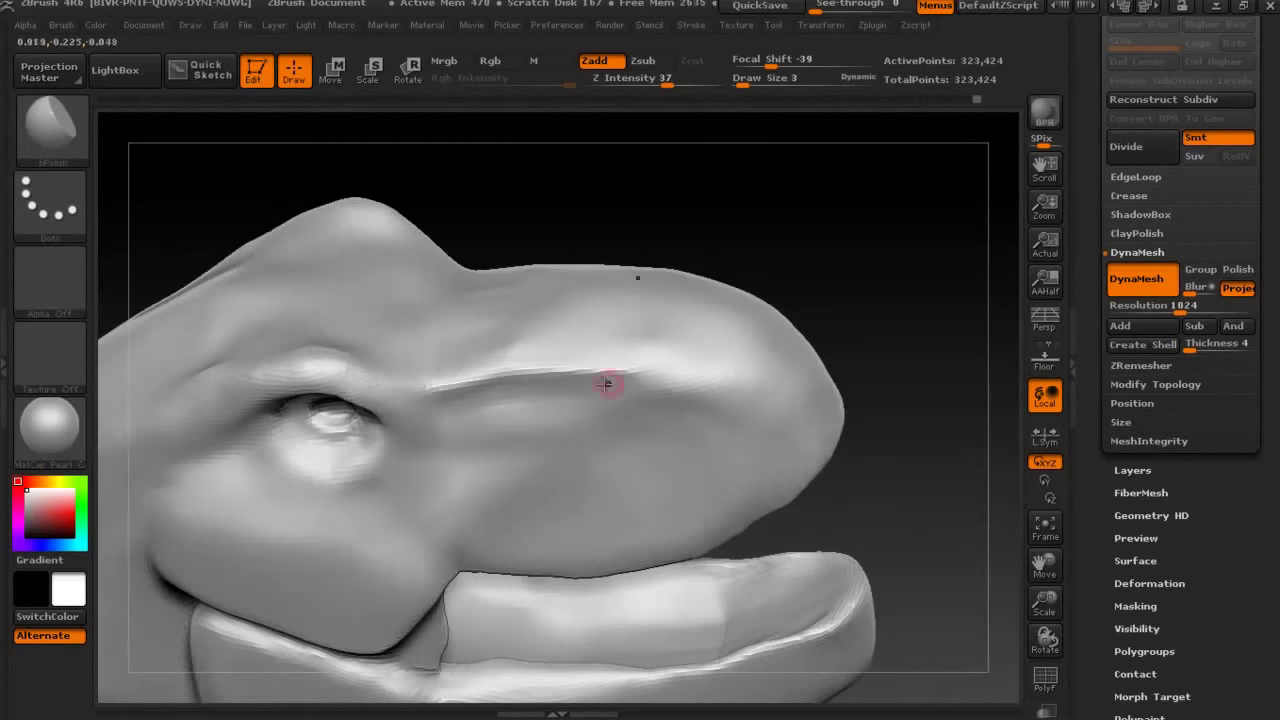
mouse_move(590, 309)
mouse_down()
mouse_move(640, 286)
mouse_move(557, 408)
mouse_up()
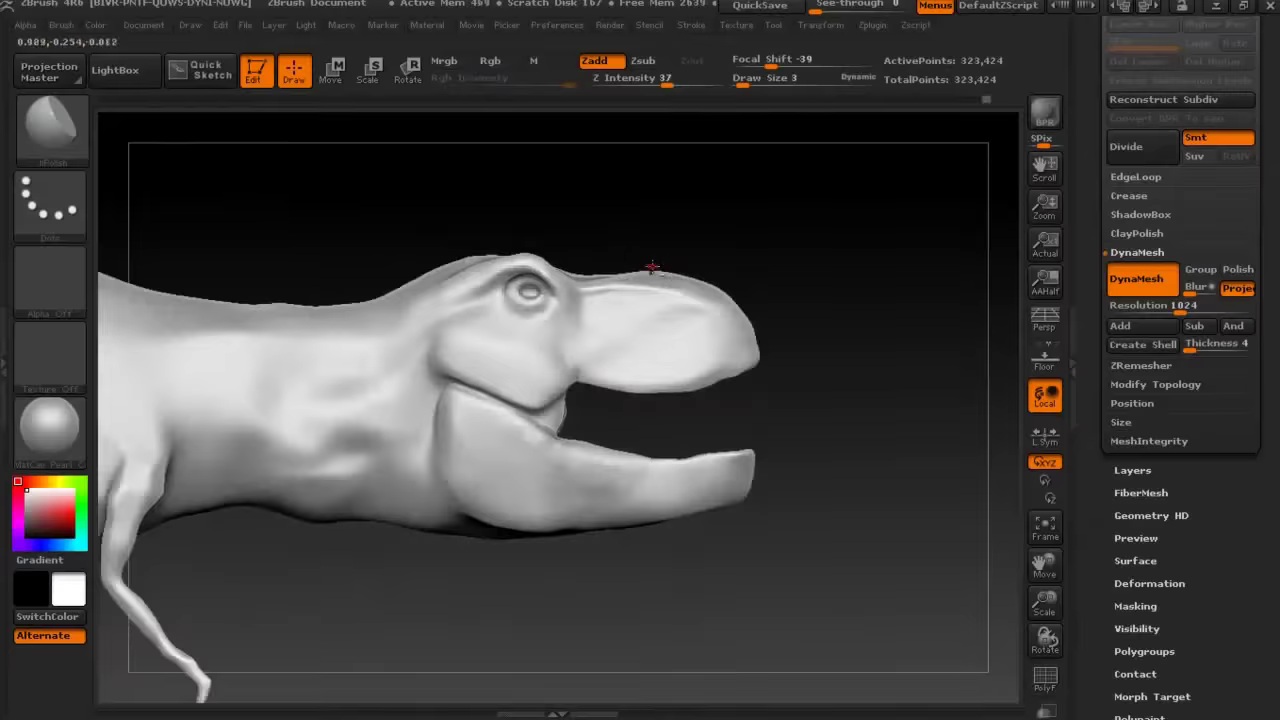
Using the Move brush at size 32, push the rear of the lower jaw back and down.
key(b)
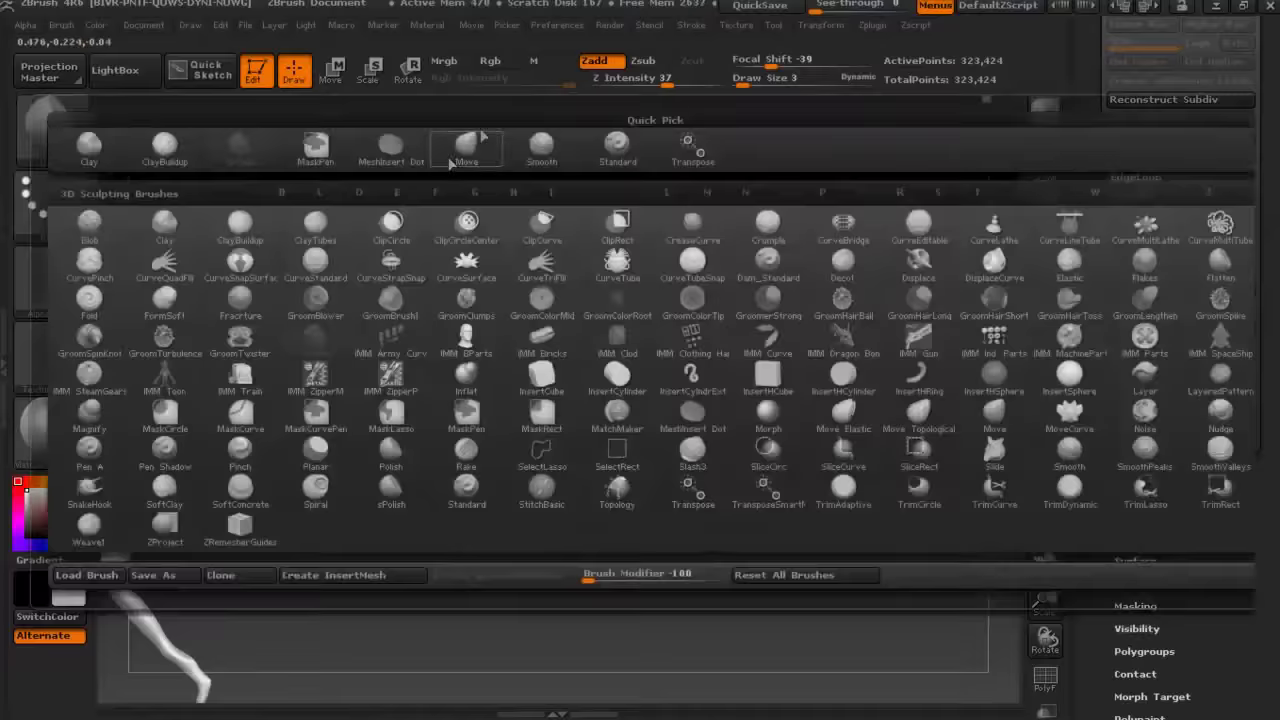
key(m)
key(v)
key(space)
drag(455, 352, 462, 352)
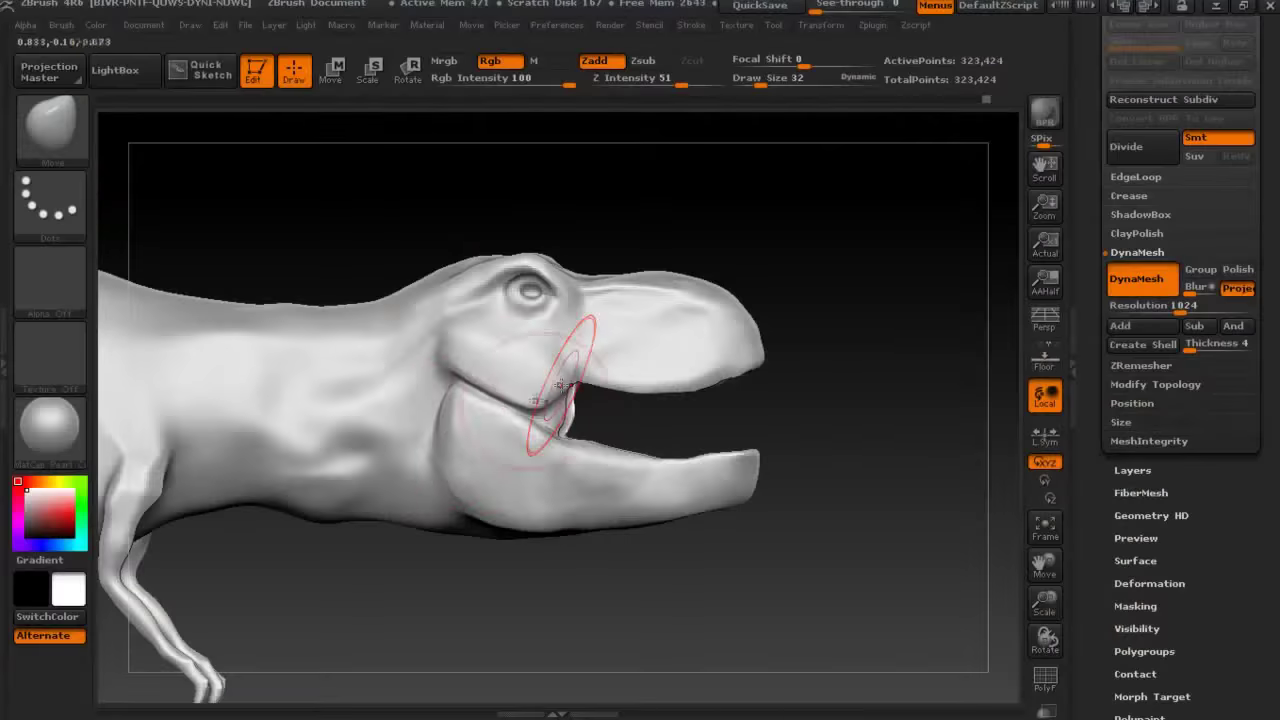
drag(545, 375, 470, 420)
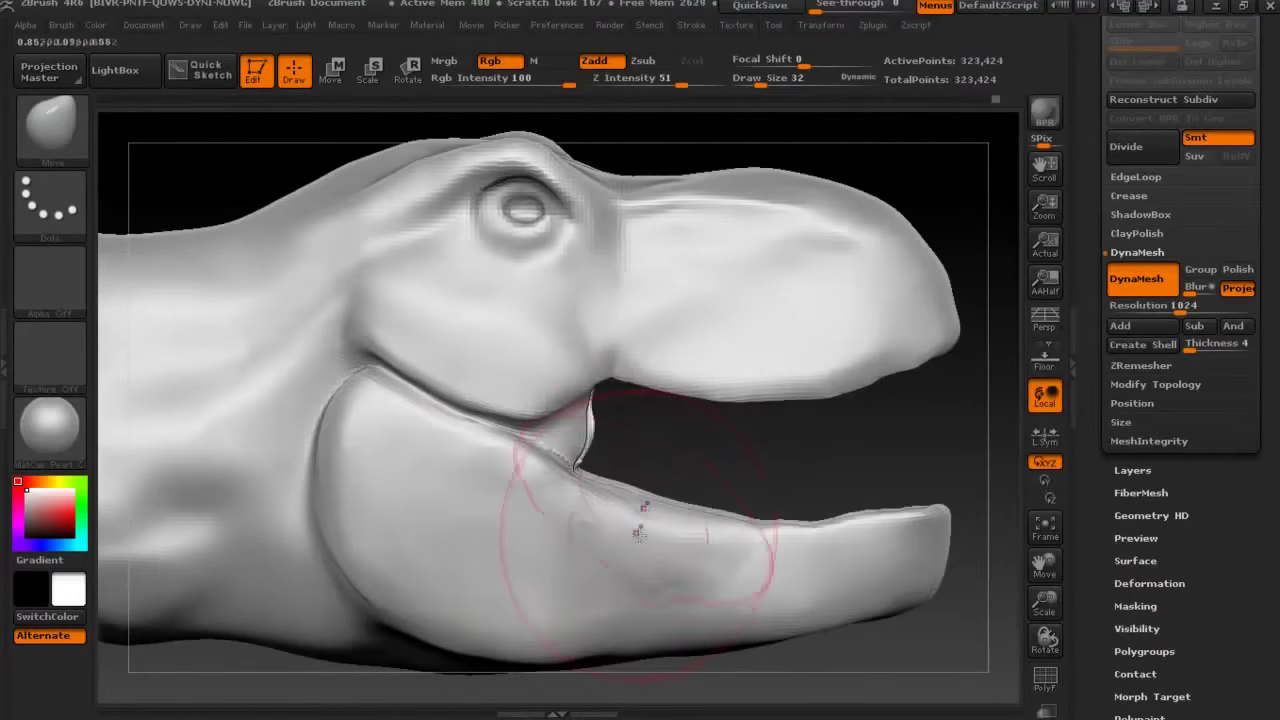
Set focal shift to 10 and brush size to 20, then reshape the upper jaw underside.
key(space)
drag(623, 395, 598, 395)
mouse_move(757, 62)
mouse_down()
mouse_move(815, 62)
mouse_move(757, 80)
mouse_up()
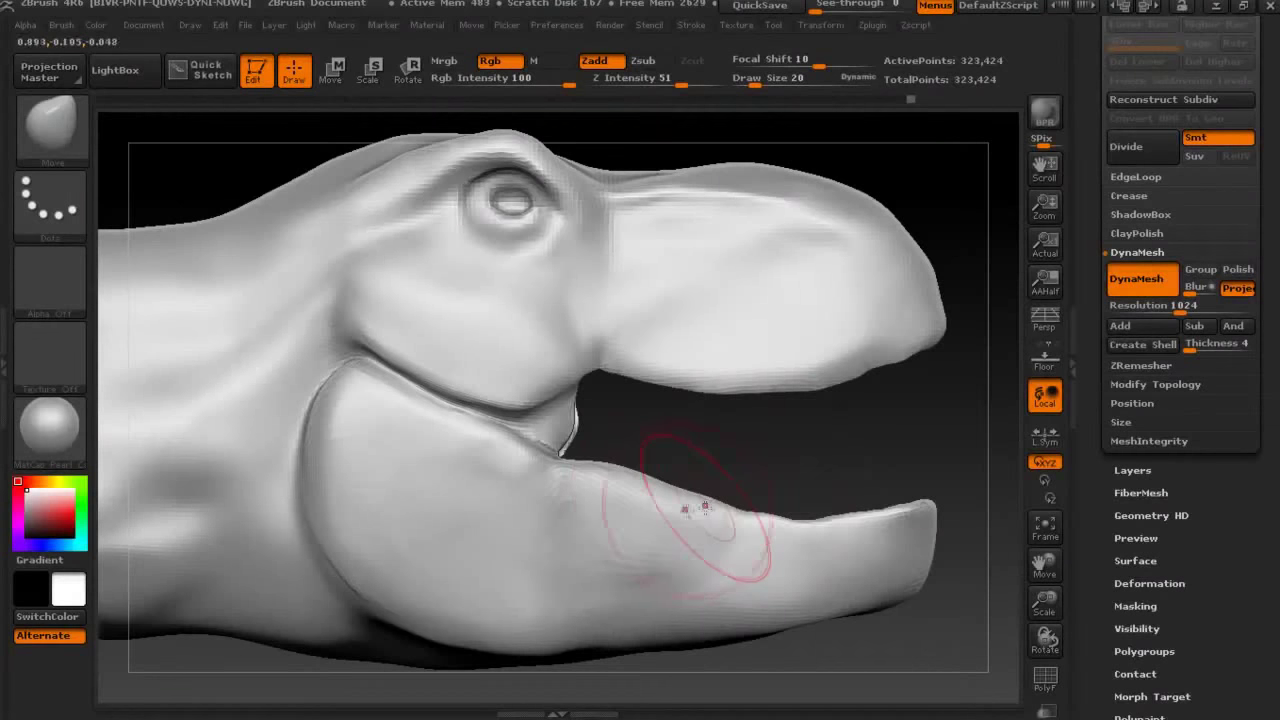
key(Caps_Lock)
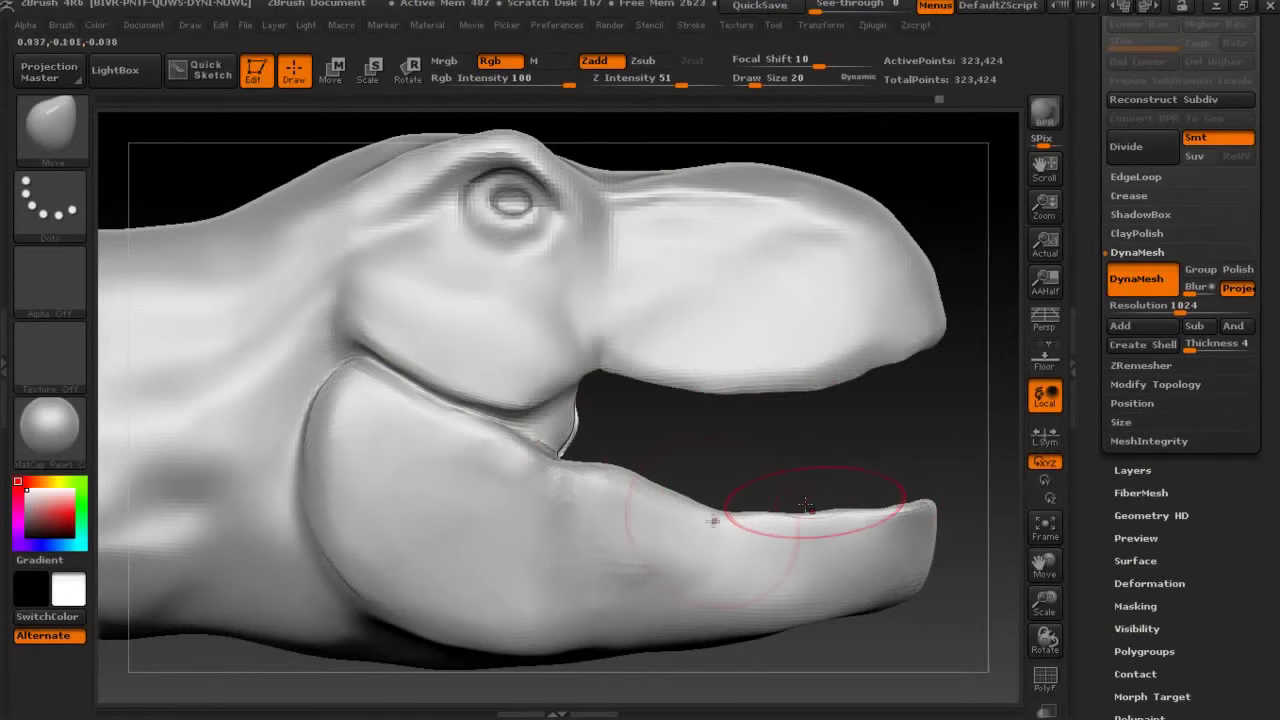
mouse_move(780, 395)
mouse_down()
mouse_move(729, 366)
mouse_move(860, 348)
mouse_up()
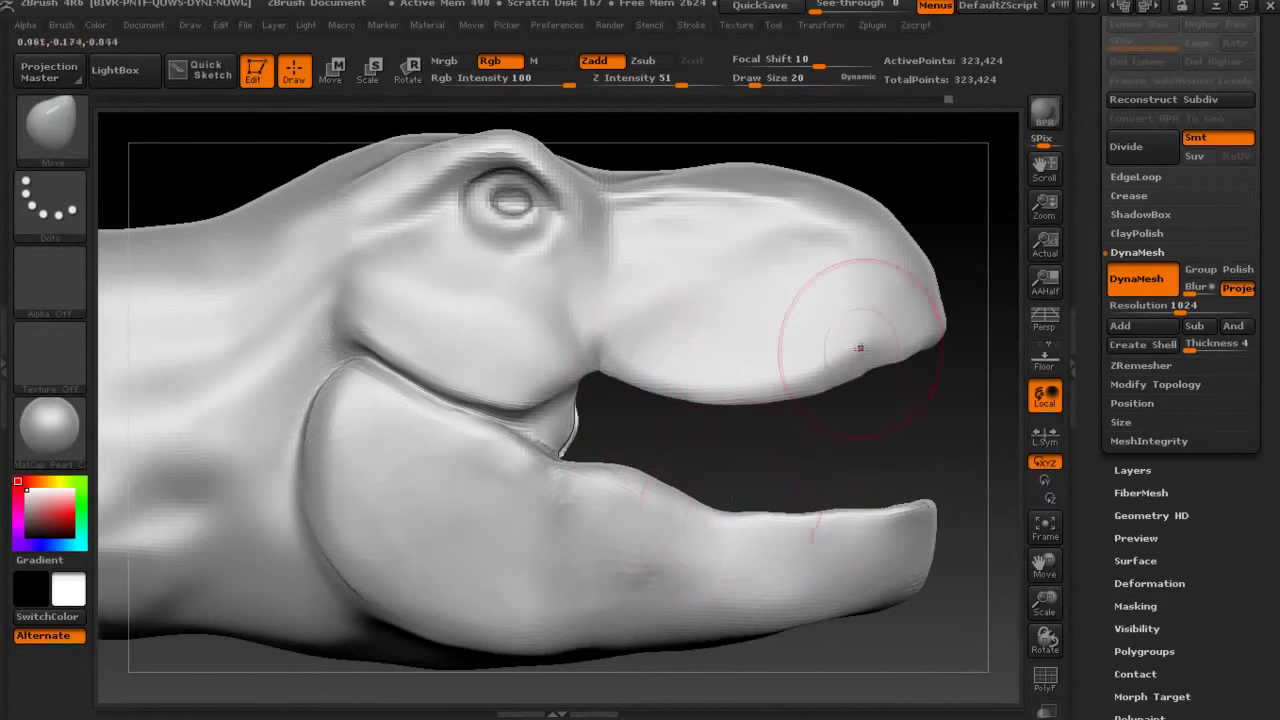
text(s15)
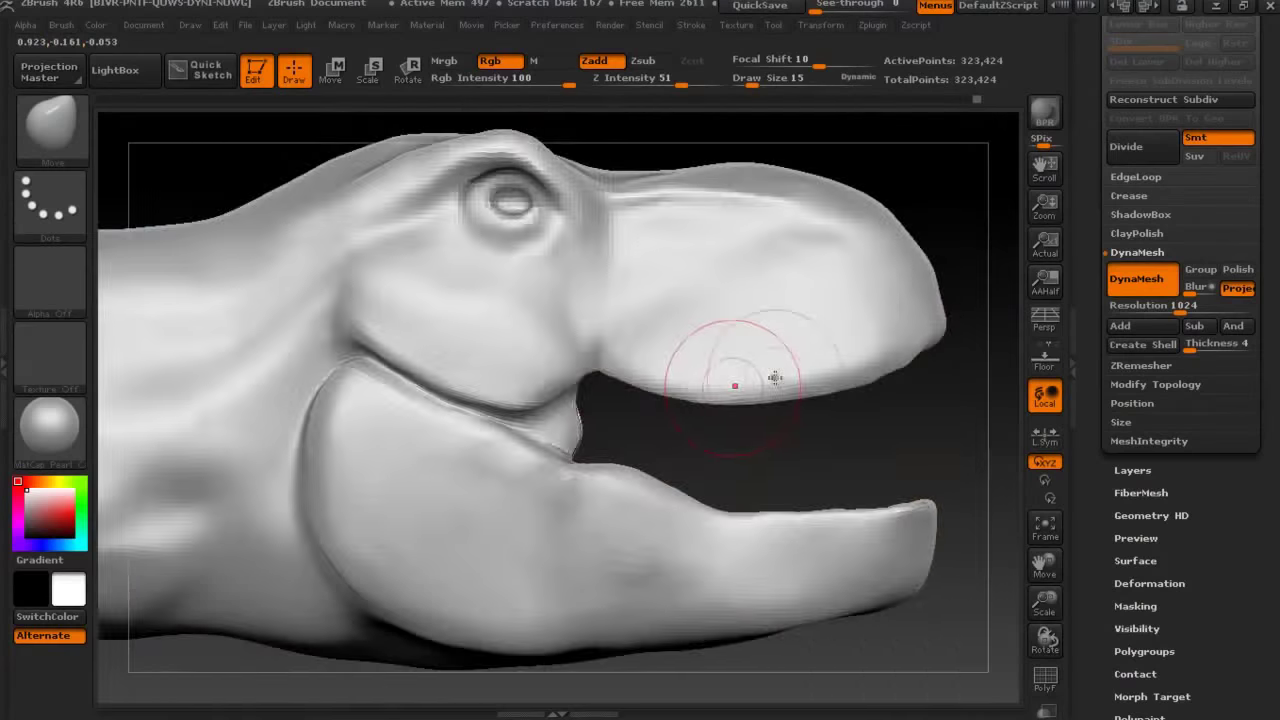
From front and three-quarter views, shape the jaw sides symmetrically and the top of the head.
drag(734, 380, 258, 420)
drag(599, 372, 532, 319)
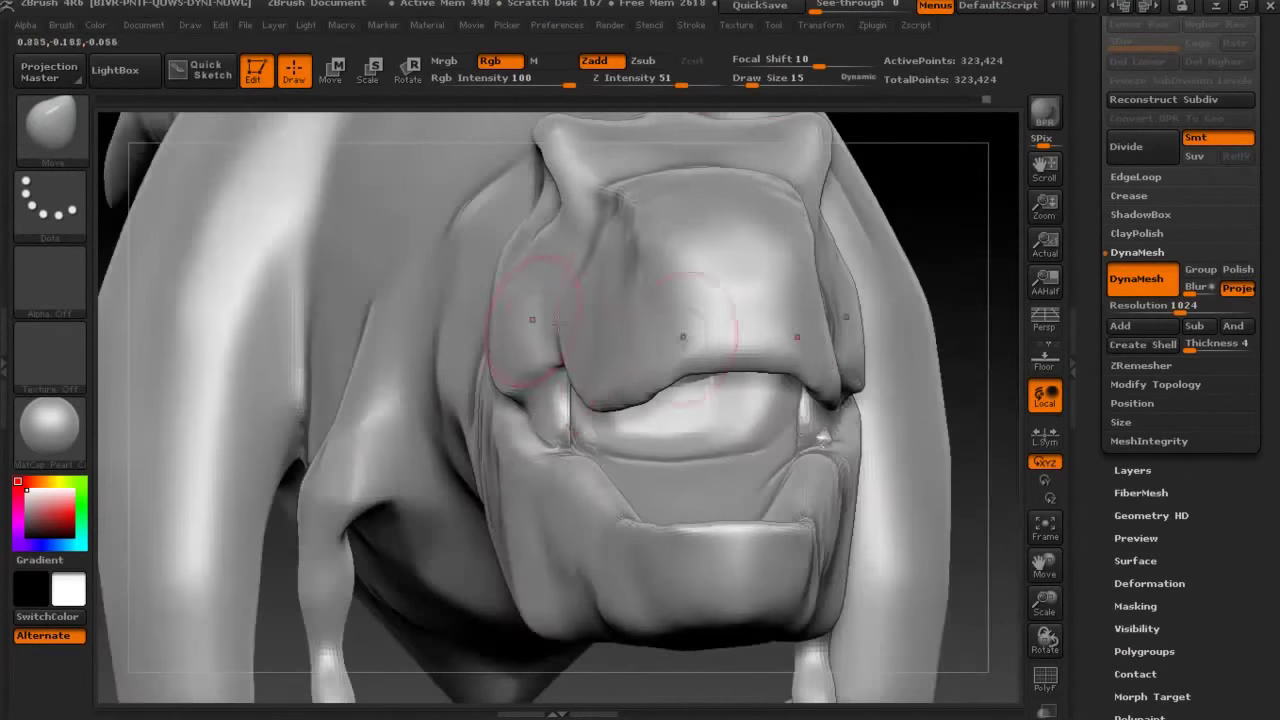
drag(742, 80, 736, 80)
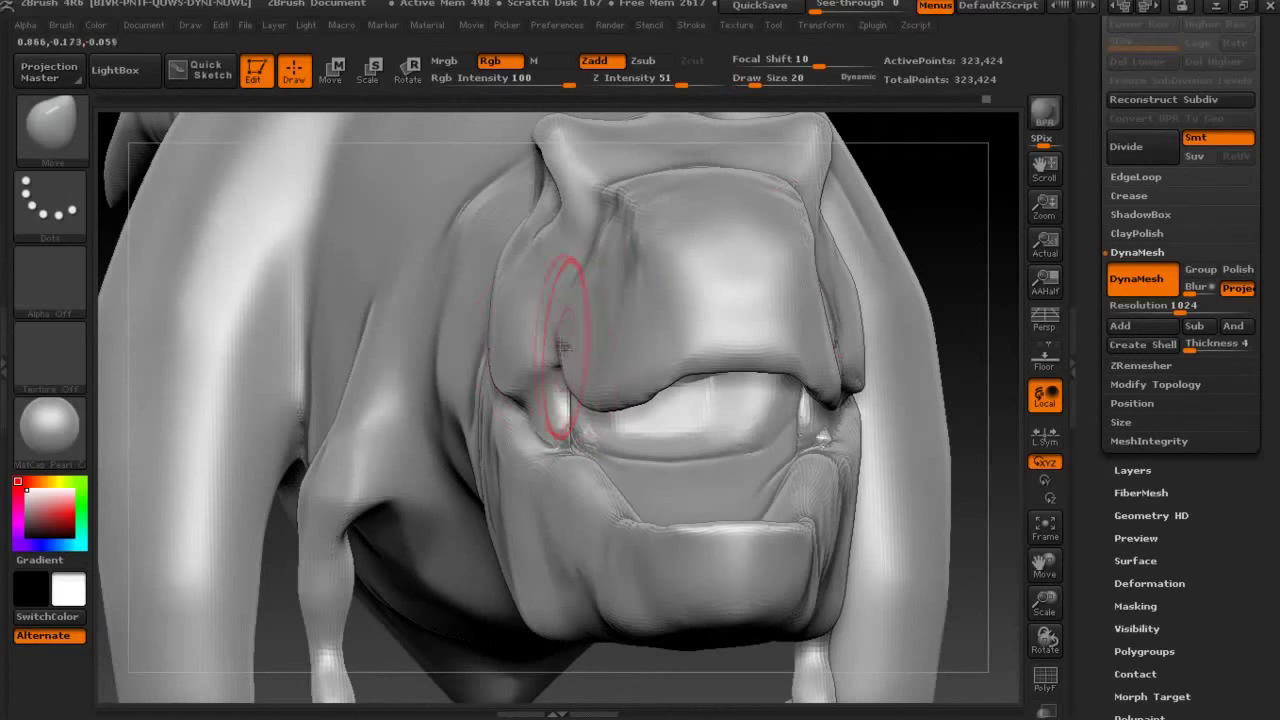
mouse_move(583, 490)
mouse_down()
mouse_move(543, 557)
mouse_move(589, 577)
mouse_up()
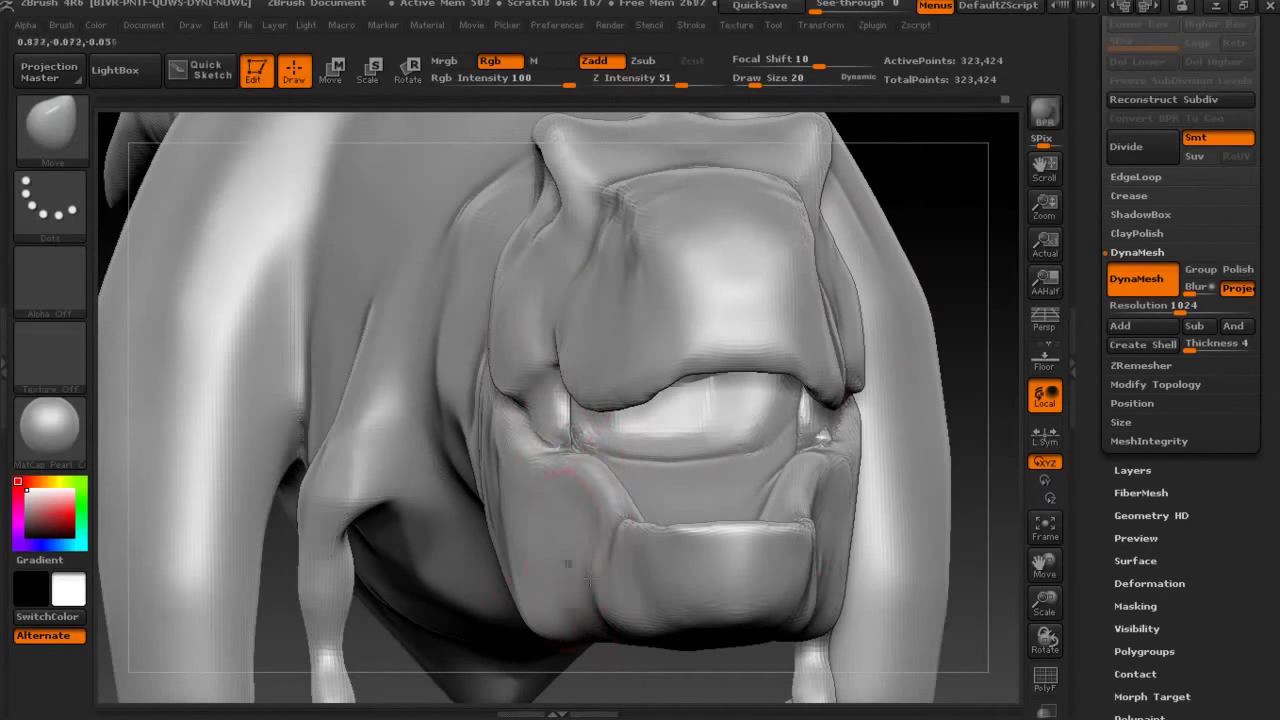
drag(671, 514, 619, 593)
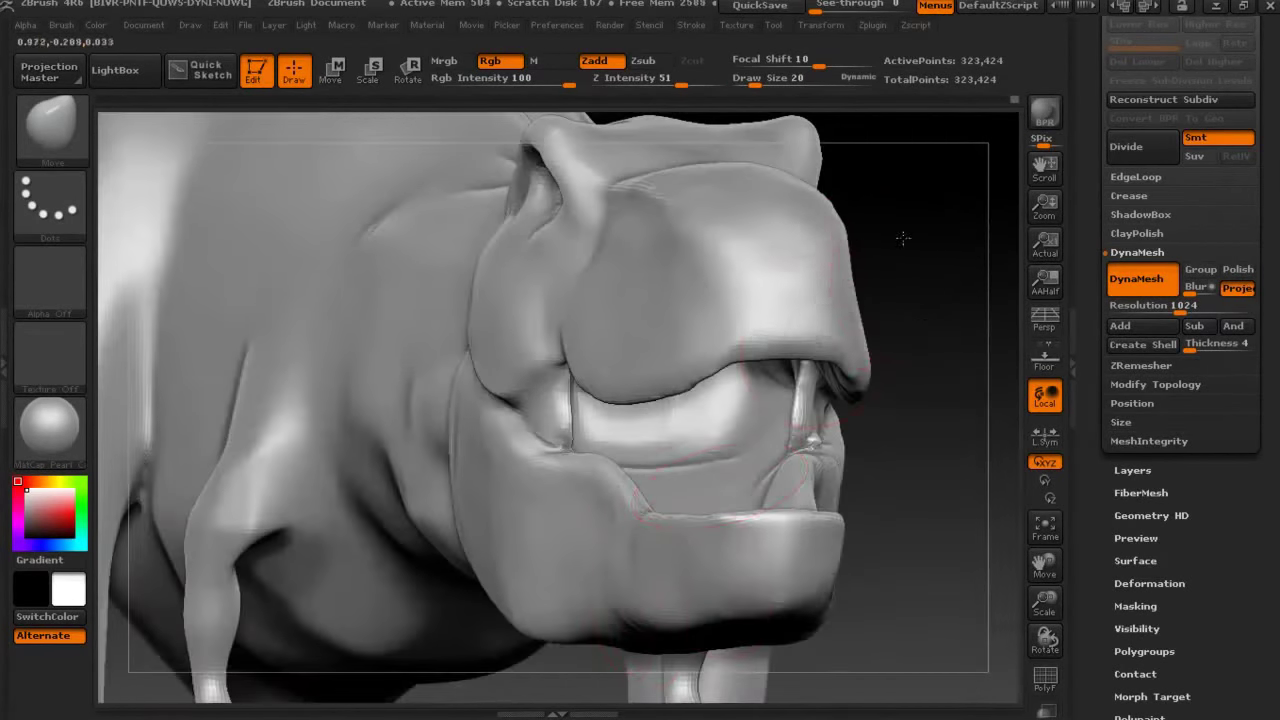
mouse_move(903, 238)
mouse_down()
mouse_move(540, 331)
mouse_move(794, 189)
mouse_move(710, 216)
mouse_up()
drag(704, 172, 668, 262)
mouse_move(908, 227)
mouse_down()
mouse_move(817, 346)
mouse_move(591, 506)
mouse_up()
Shrink the Move brush to about size 5 and set focal shift to 0.
key(space)
drag(645, 430, 630, 434)
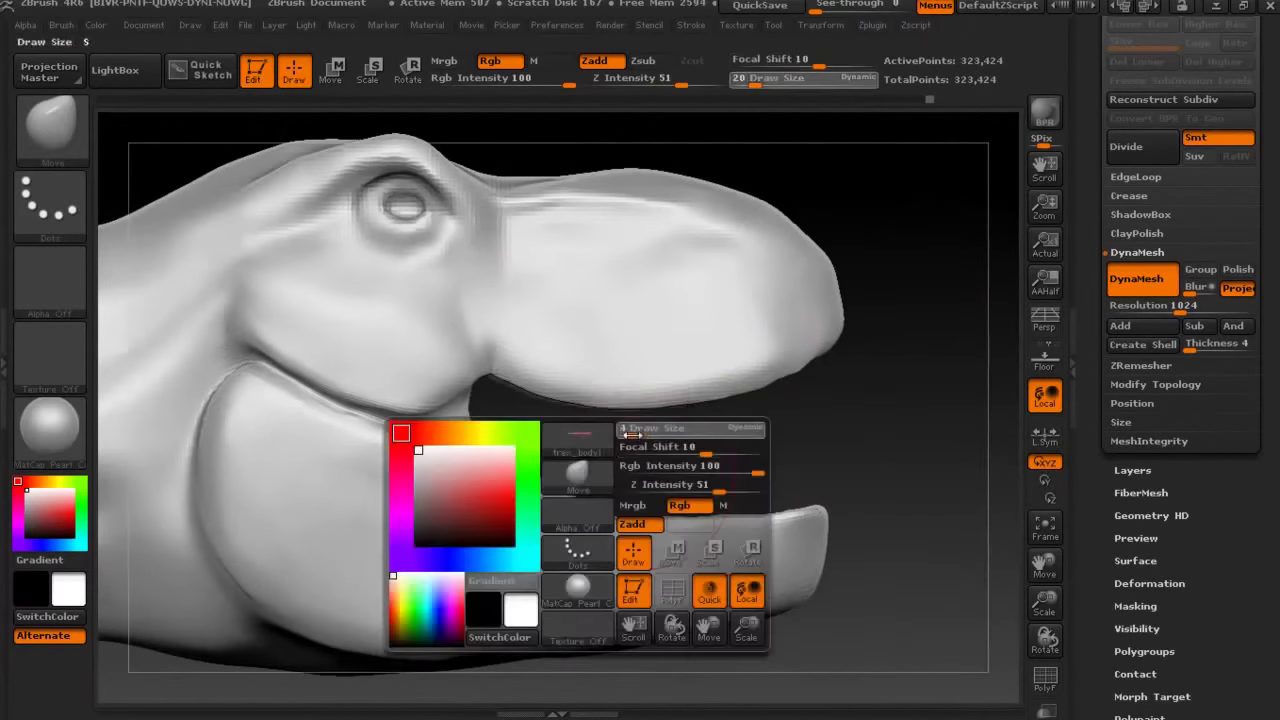
key(space)
drag(815, 60, 790, 60)
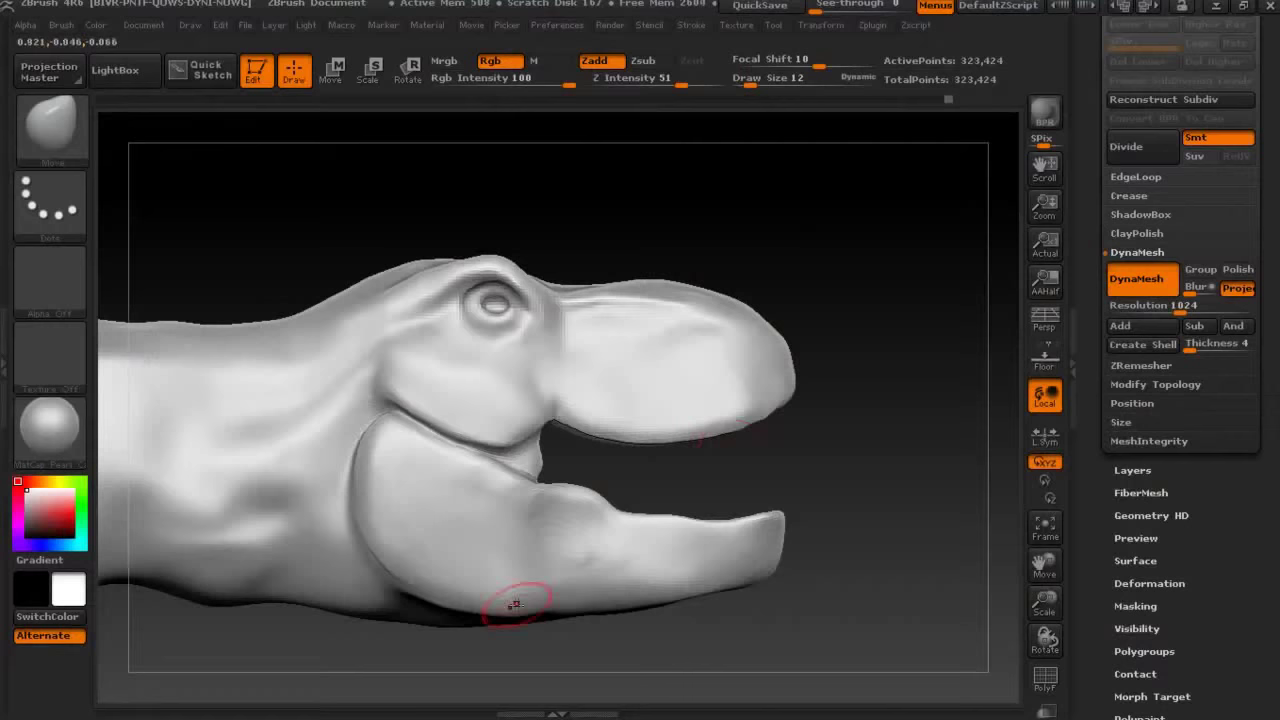
key(space)
Build clay ridges along the lower jaw with ClayBuildup at size 9.
drag(505, 430, 520, 430)
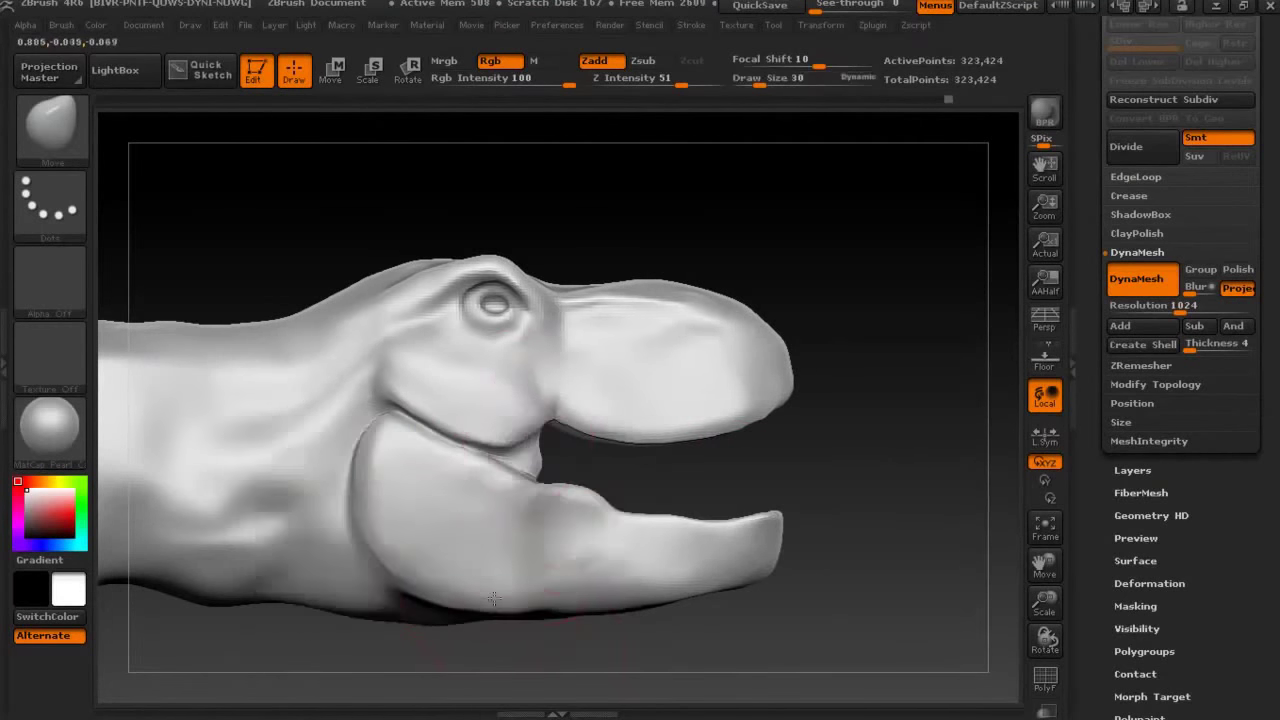
mouse_move(849, 470)
mouse_down()
mouse_move(718, 476)
mouse_move(129, 329)
mouse_up()
key(b)
key(c)
key(b)
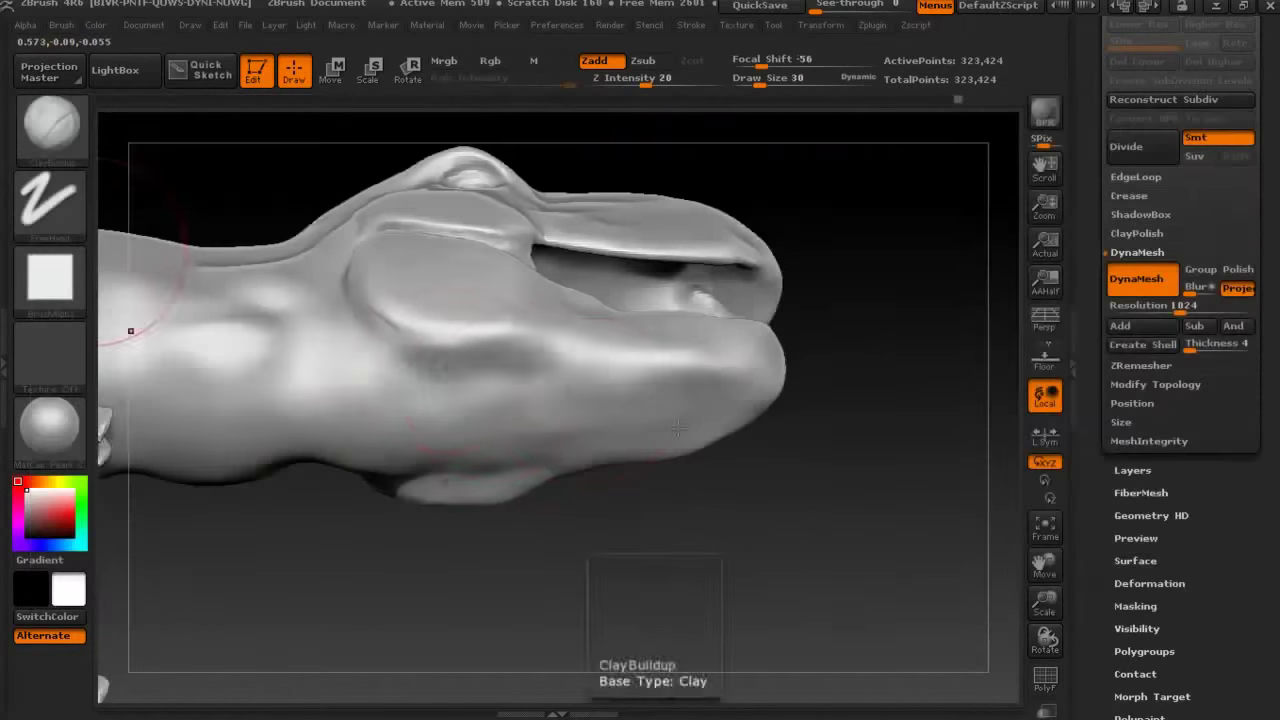
key(space)
drag(495, 385, 440, 367)
drag(595, 381, 672, 422)
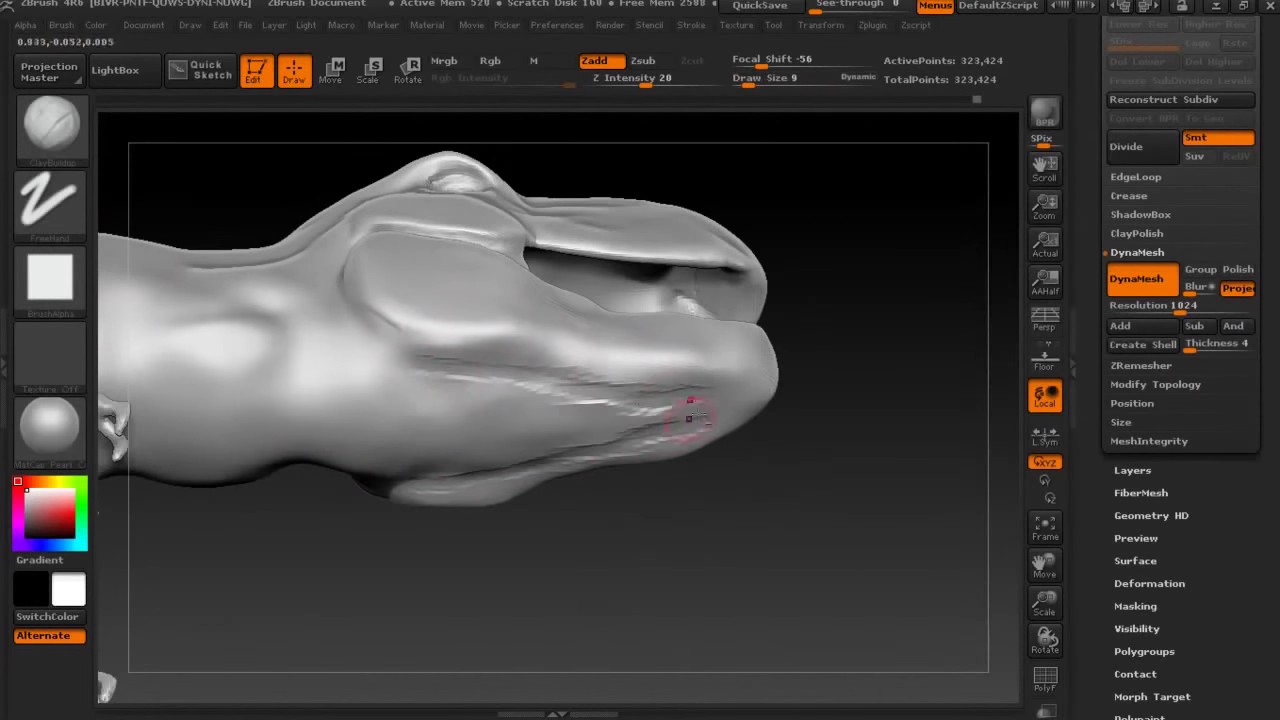
Soften the new ridges and smooth the lower jaw and cheek.
shift+drag(524, 405, 492, 352)
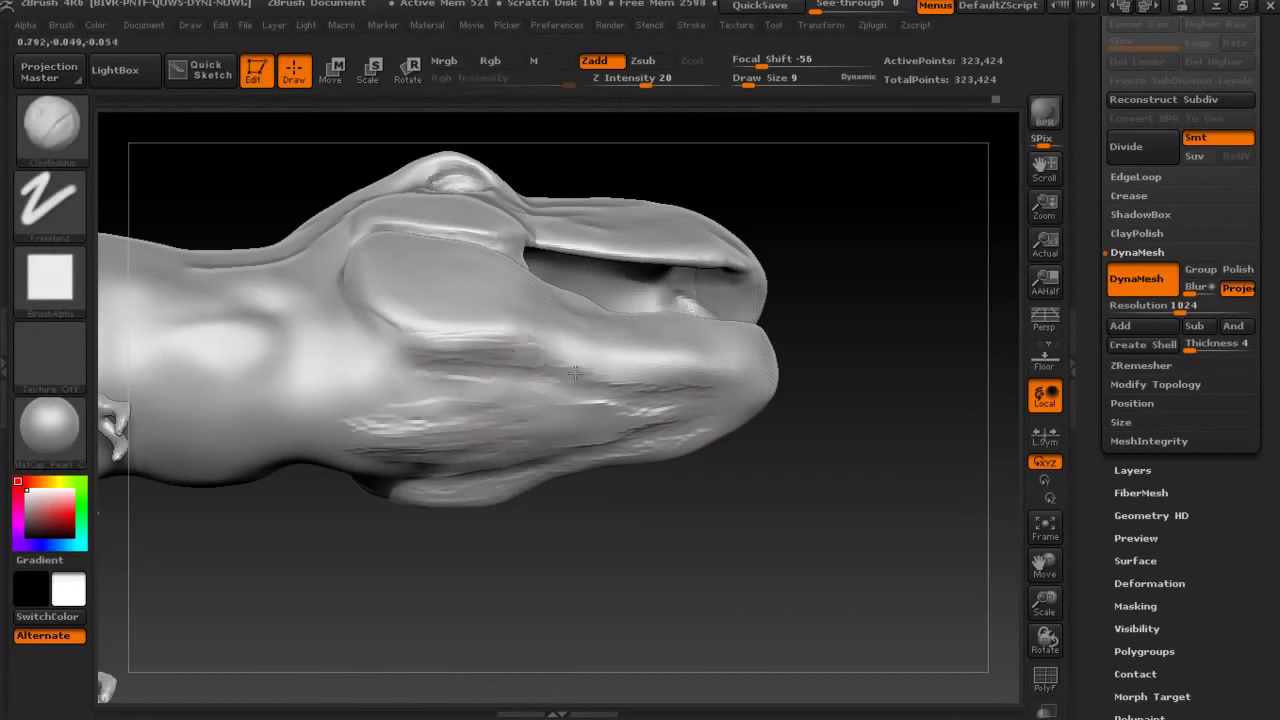
shift+drag(735, 400, 705, 392)
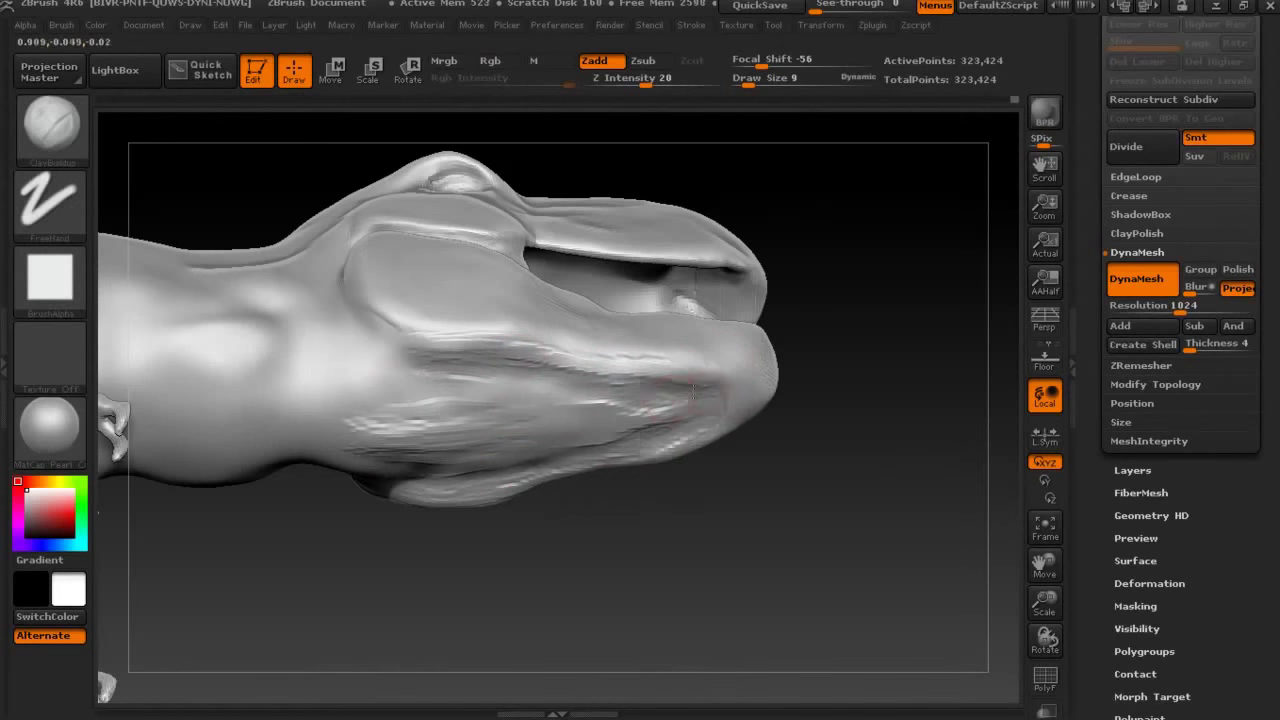
shift+drag(393, 336, 478, 338)
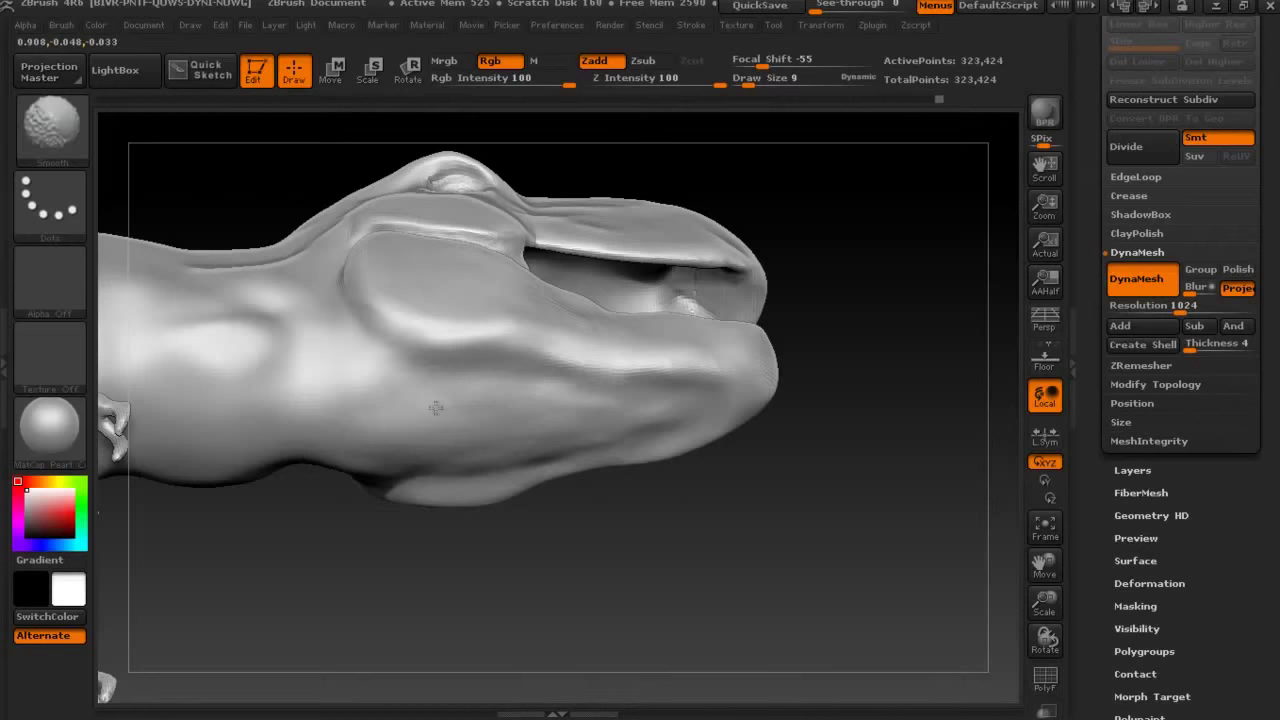
Try a Layer stroke on the underside, smooth it away, and mask the head top.
drag(423, 460, 100, 209)
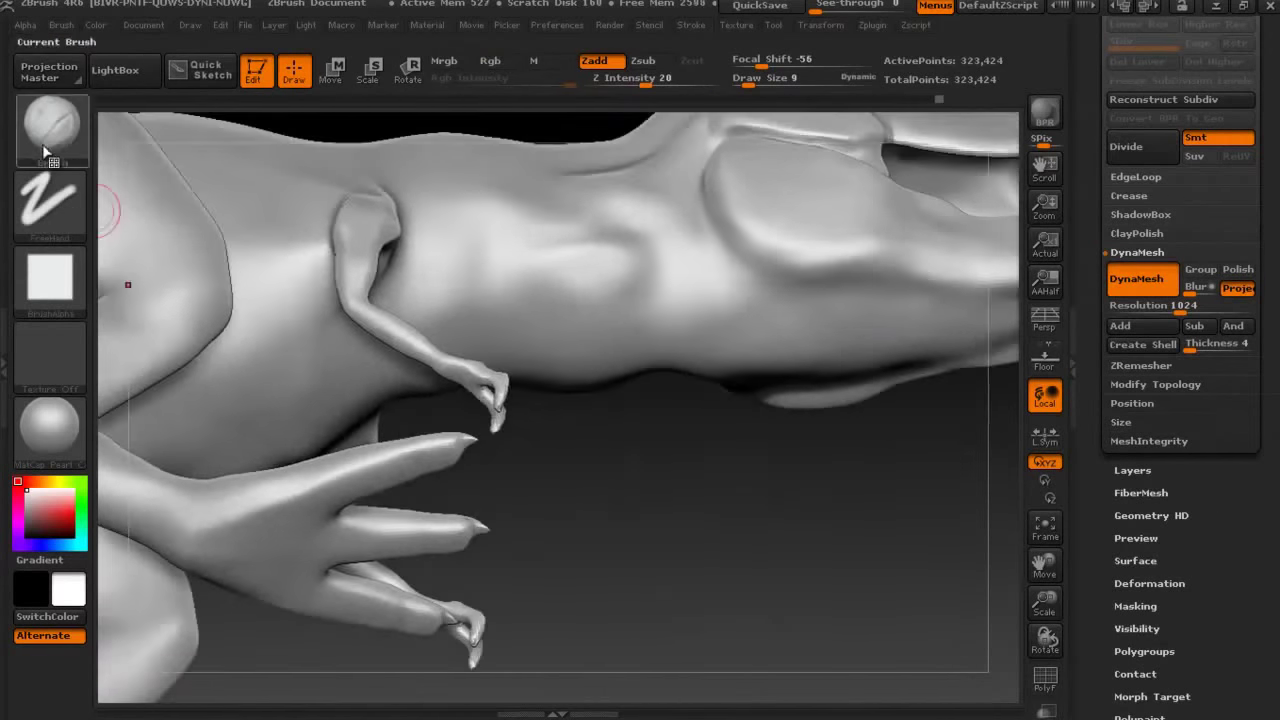
click(58, 121)
click(1148, 380)
drag(451, 271, 623, 234)
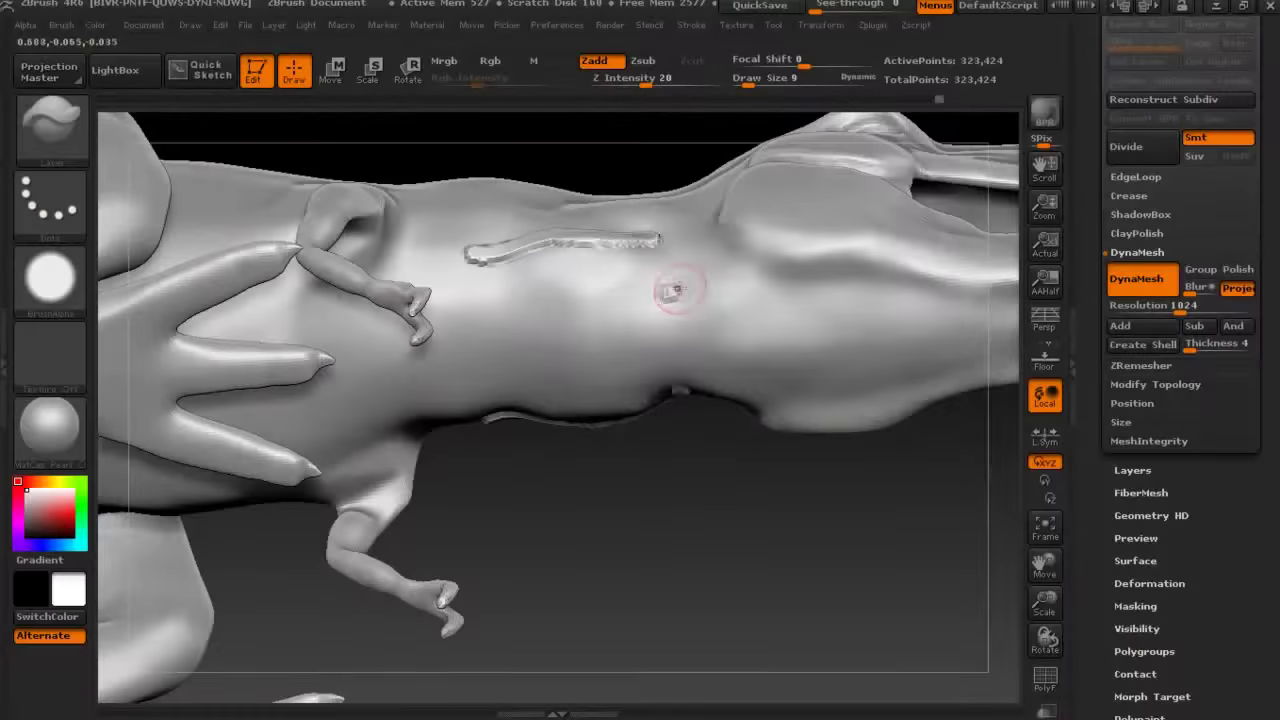
shift+drag(572, 310, 630, 280)
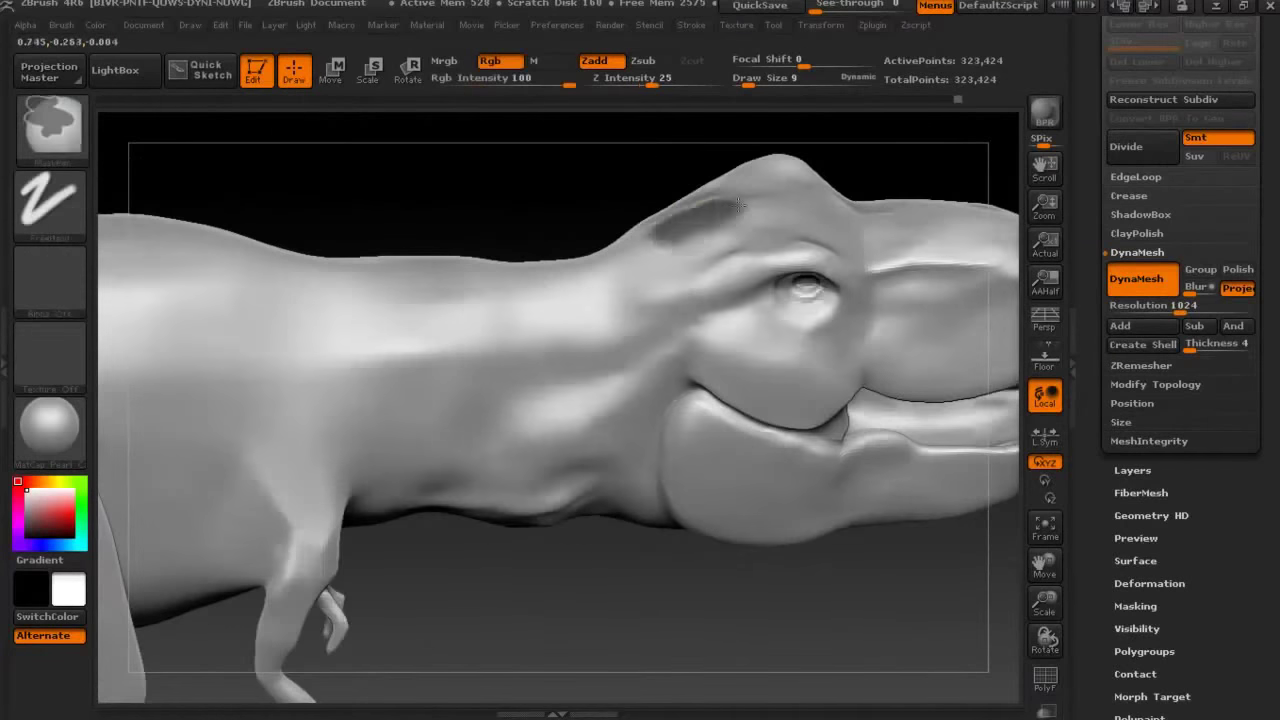
ctrl+drag(710, 200, 594, 287)
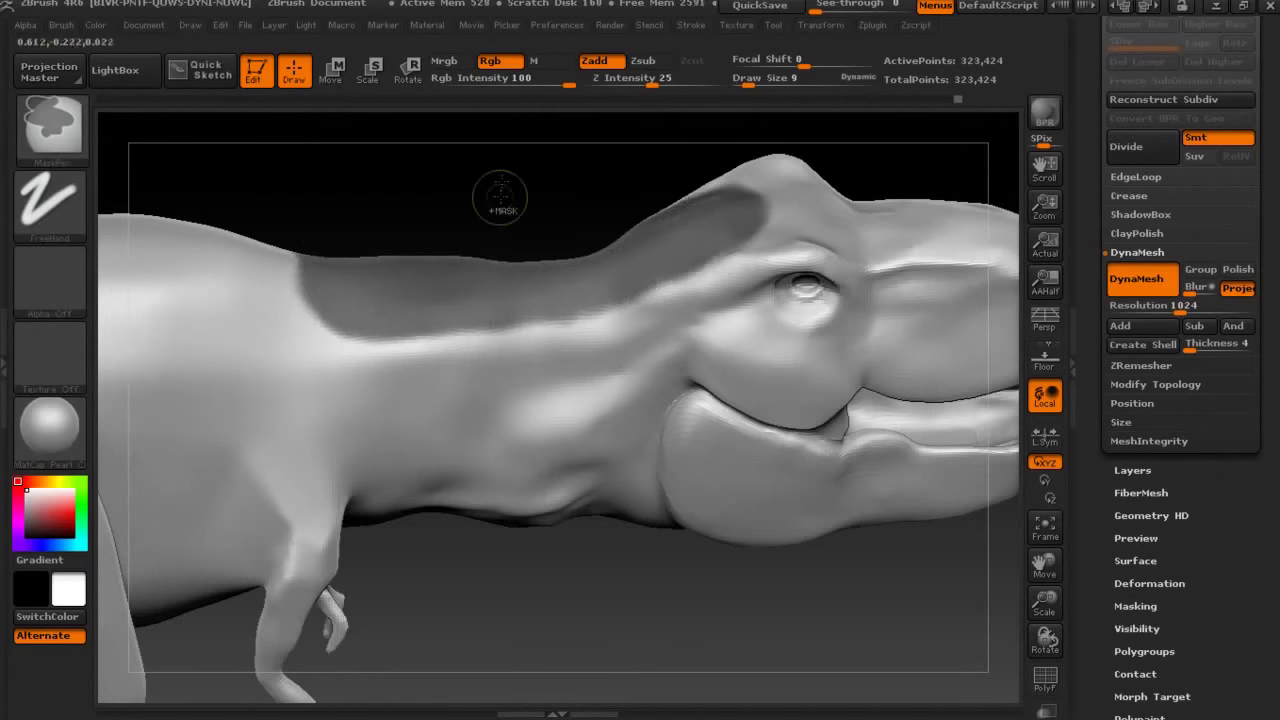
Invert the mask and use the Move brush to raise the hump behind the head.
ctrl+click(500, 200)
click(52, 130)
click(400, 410)
mouse_move(560, 120)
mouse_down()
mouse_move(620, 236)
mouse_move(678, 249)
mouse_up()
key(space)
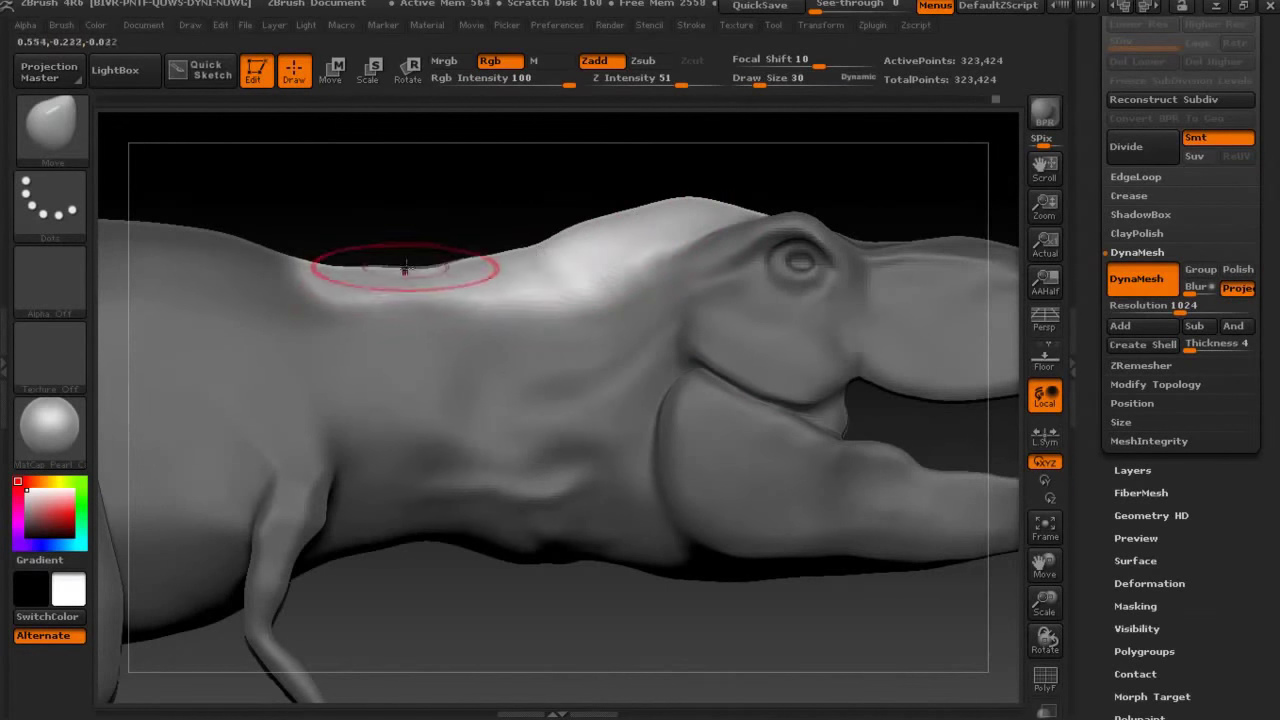
mouse_move(508, 243)
mouse_down()
mouse_move(667, 215)
mouse_move(491, 260)
mouse_up()
drag(597, 222, 686, 180)
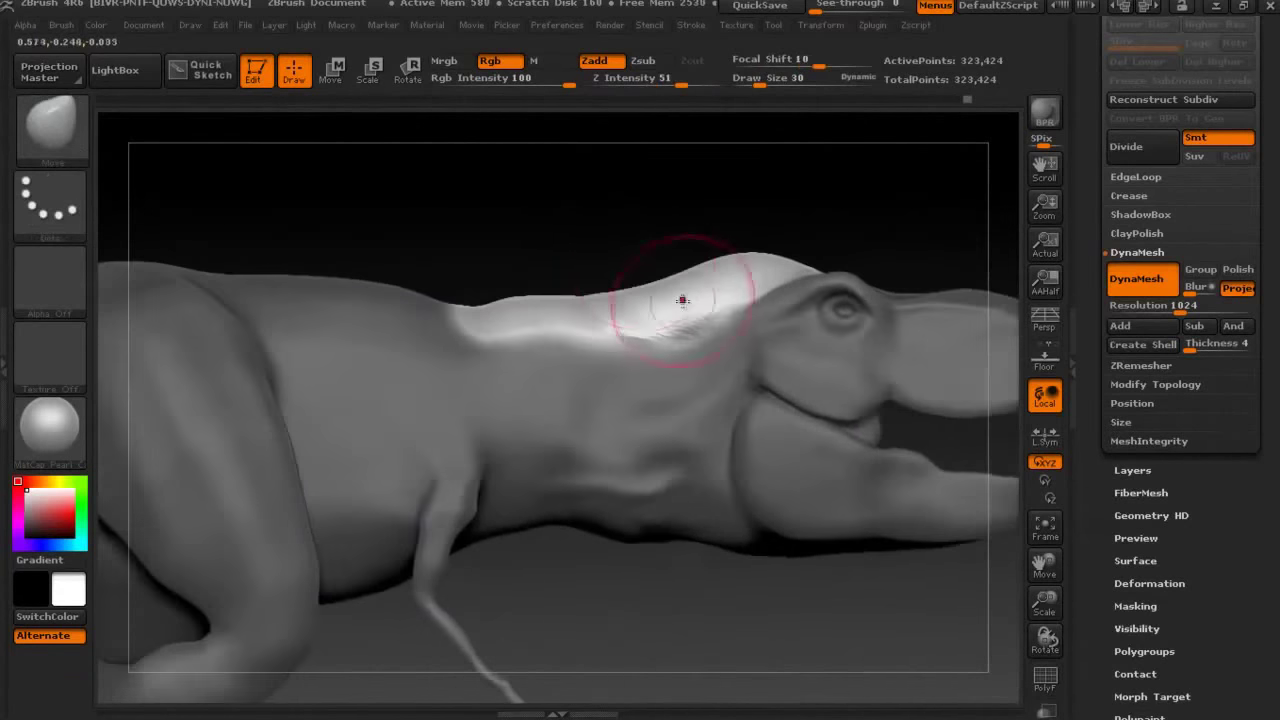
Switch to smoothing and bring the model to a clean left-facing side view.
key(space)
key(shift)
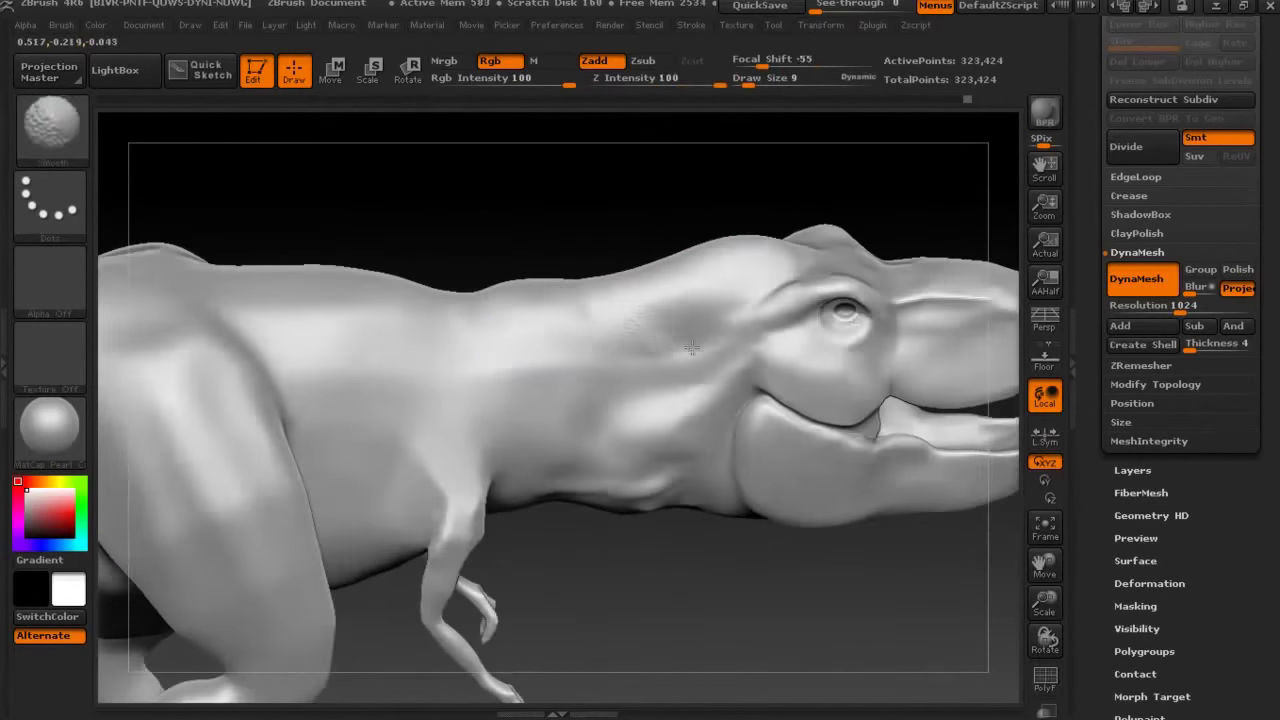
right_drag(800, 254, 800, 237)
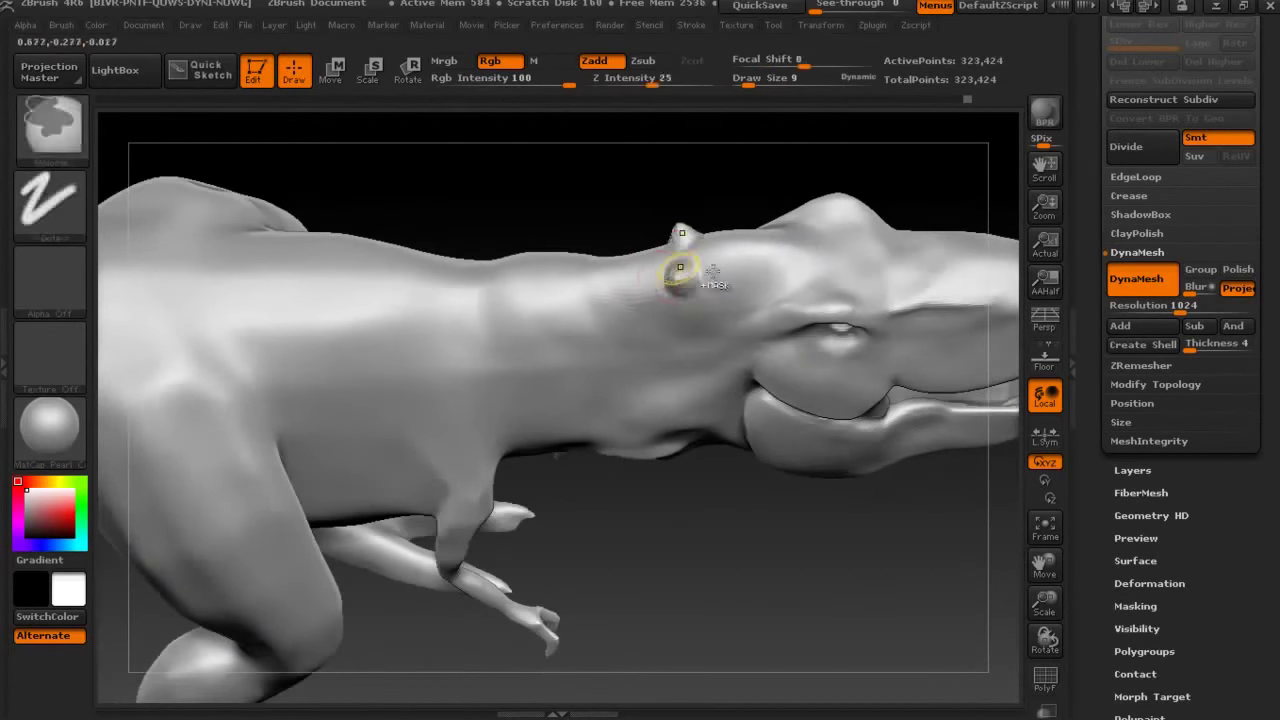
mouse_move(757, 486)
shift+mouse_down()
mouse_move(846, 211)
mouse_move(722, 241)
mouse_move(537, 194)
shift+mouse_up()
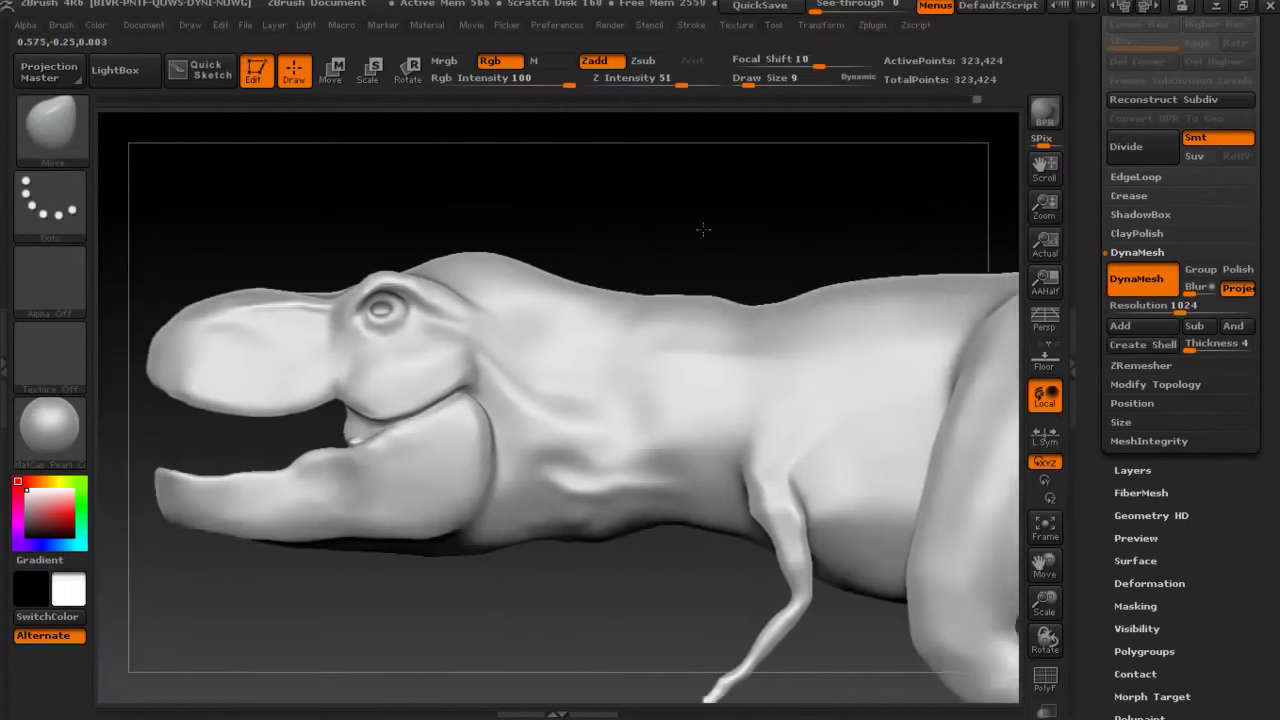
key(space)
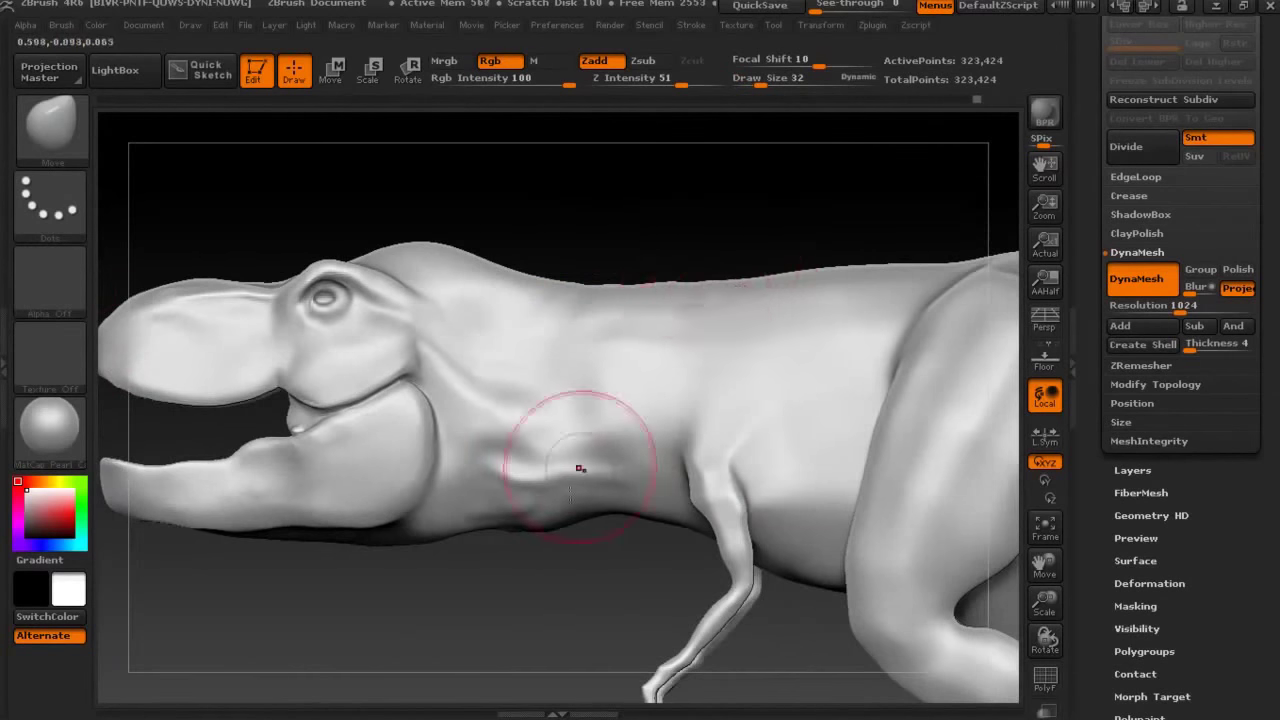
key(space)
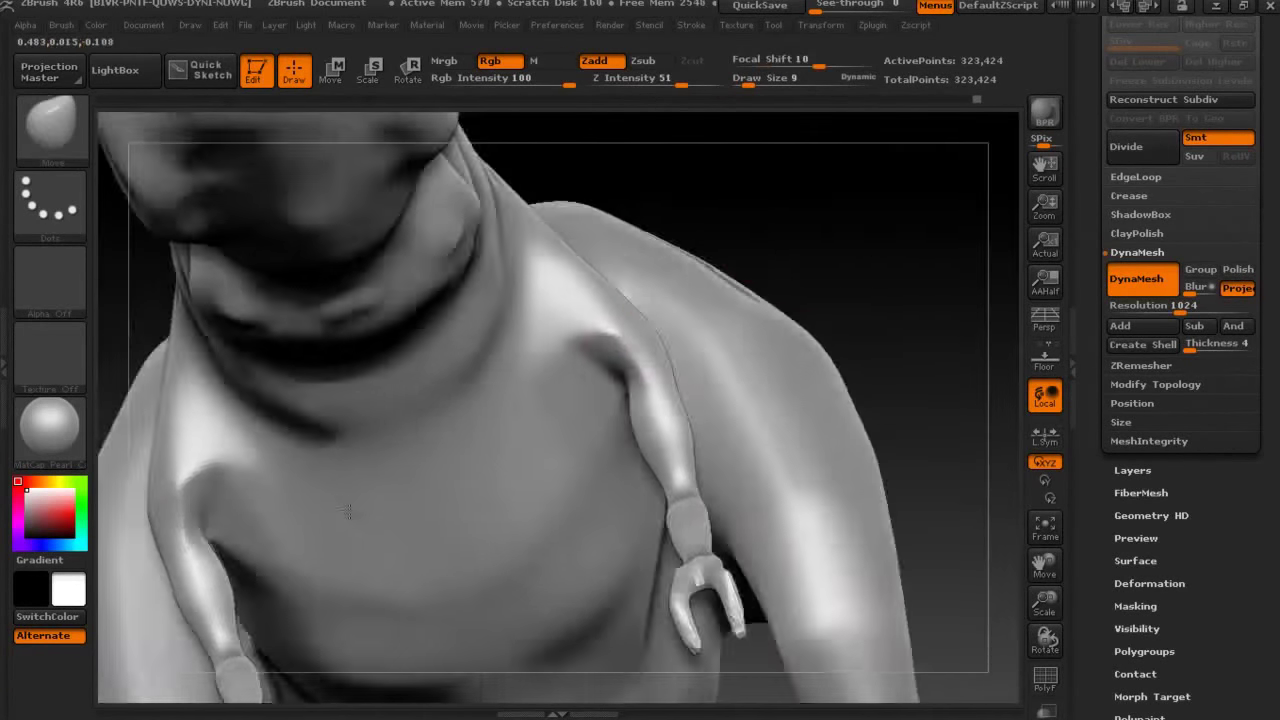
Build clay folds across the lower chest with the Clay brush and smooth them.
key(space)
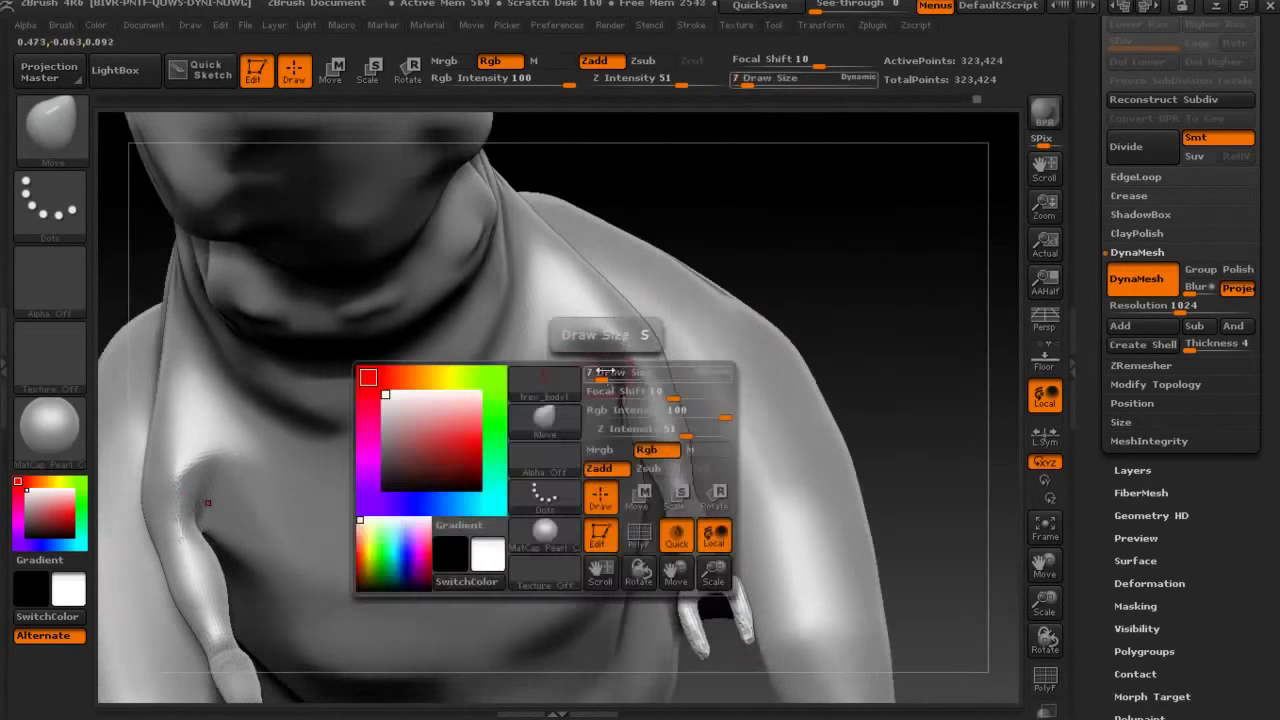
key(b)
key(i)
key(n)
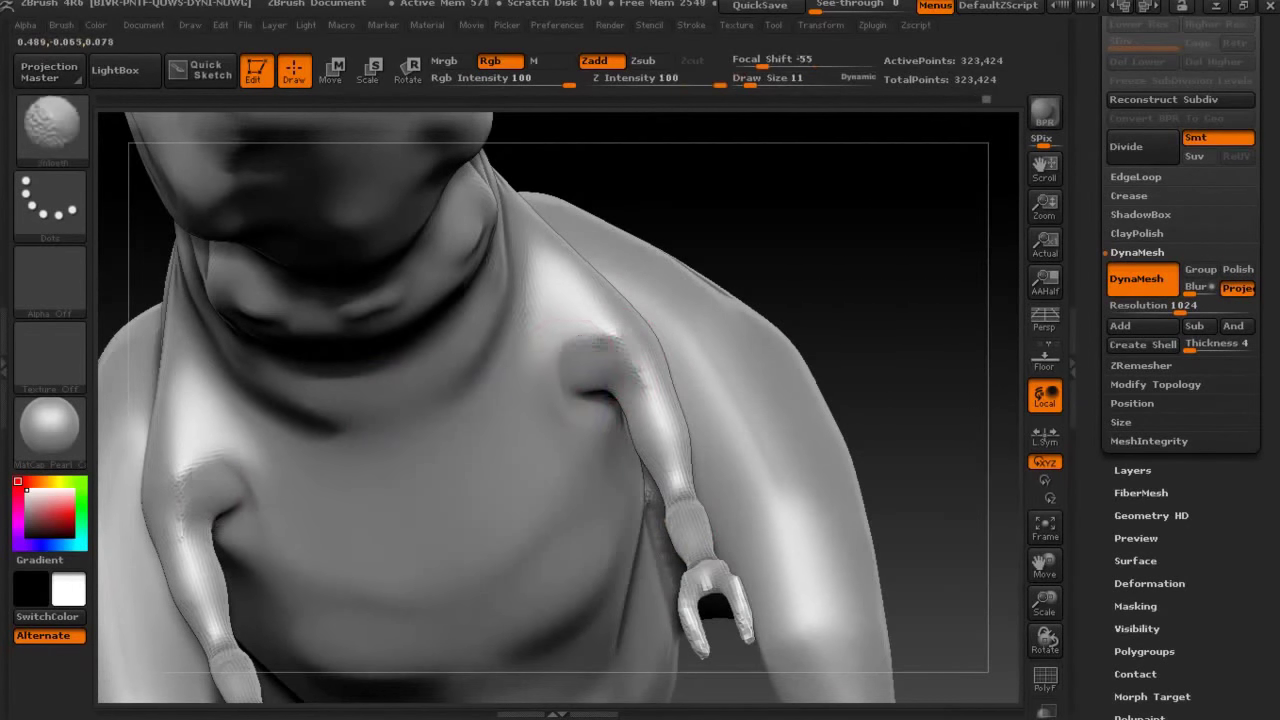
key(b)
key(s)
key(t)
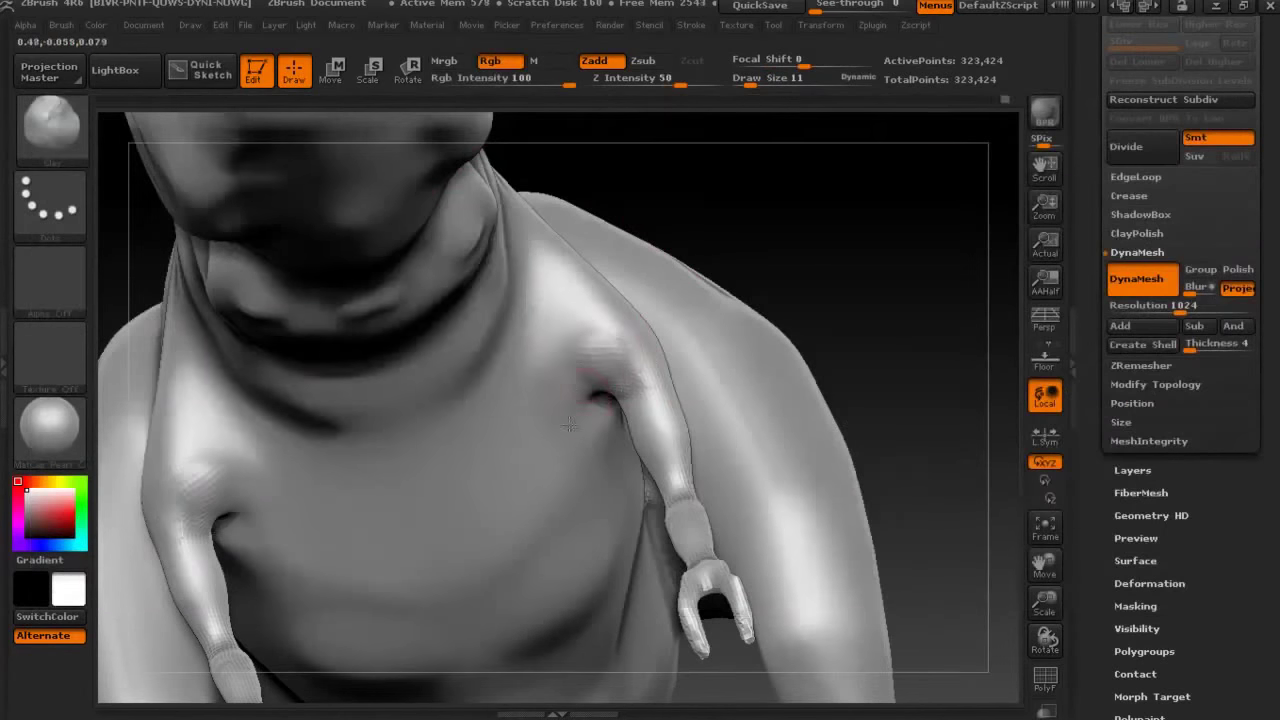
drag(482, 527, 522, 480)
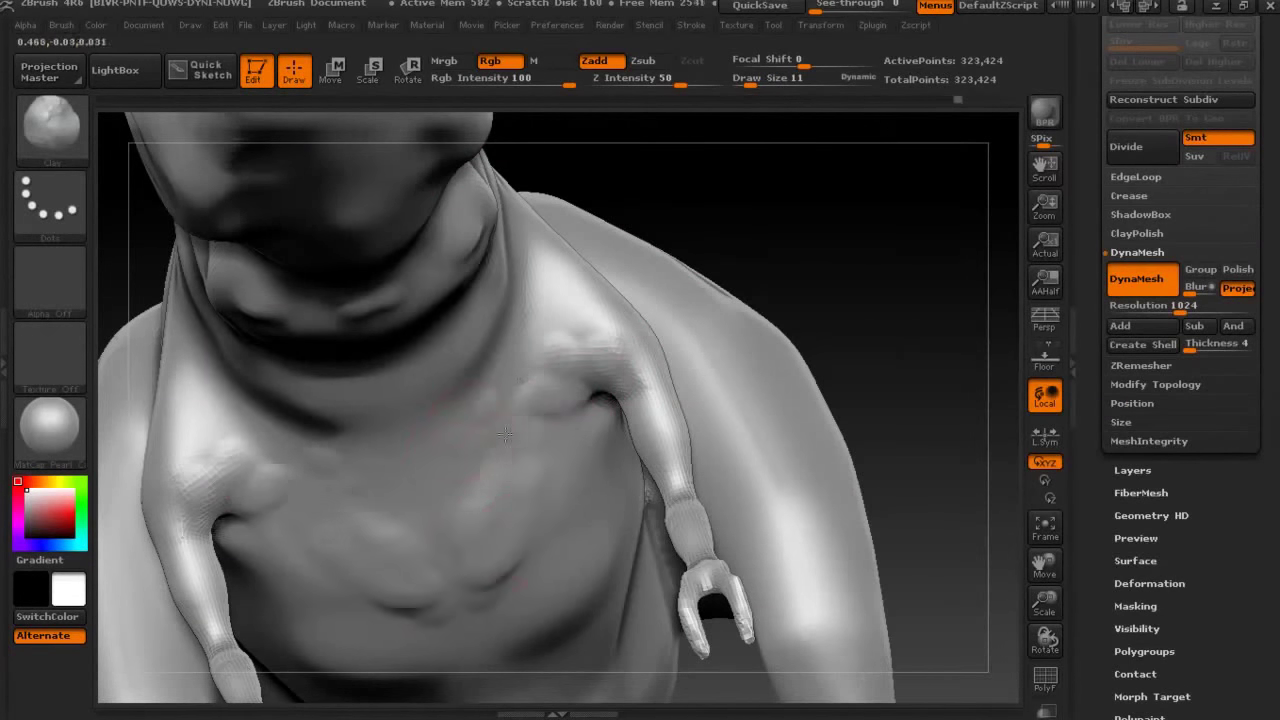
drag(411, 466, 468, 402)
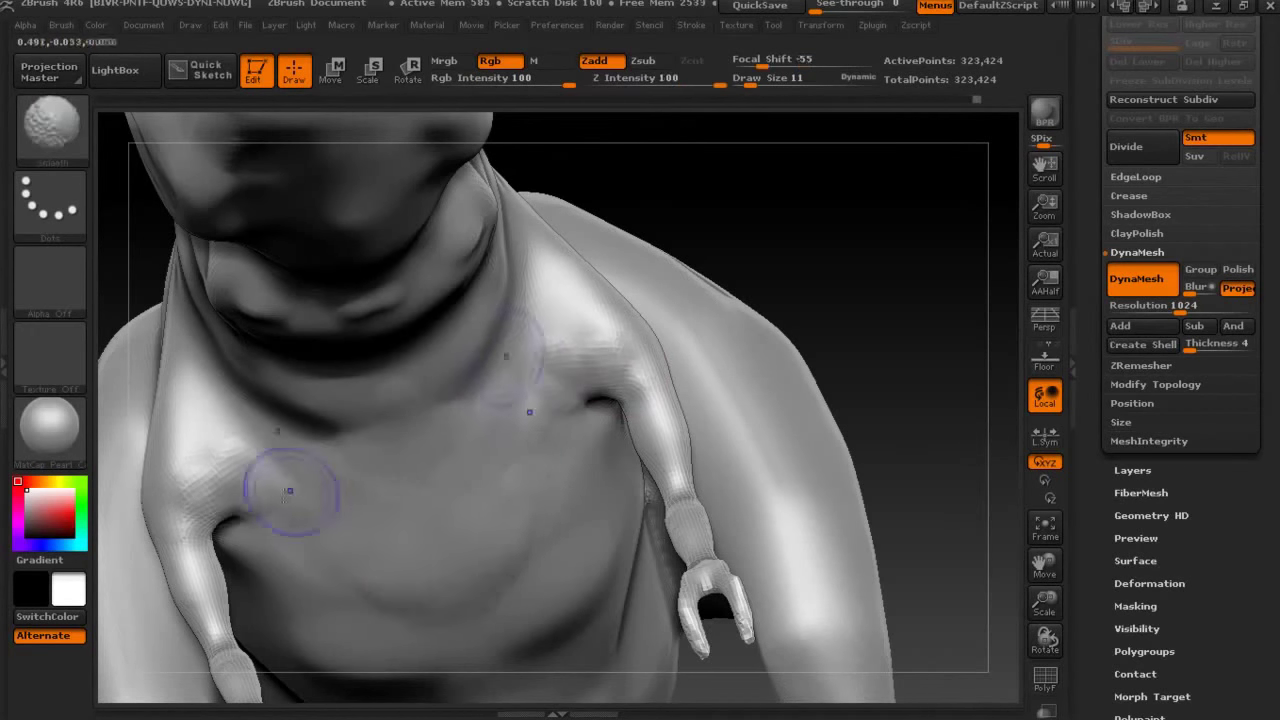
drag(870, 300, 806, 277)
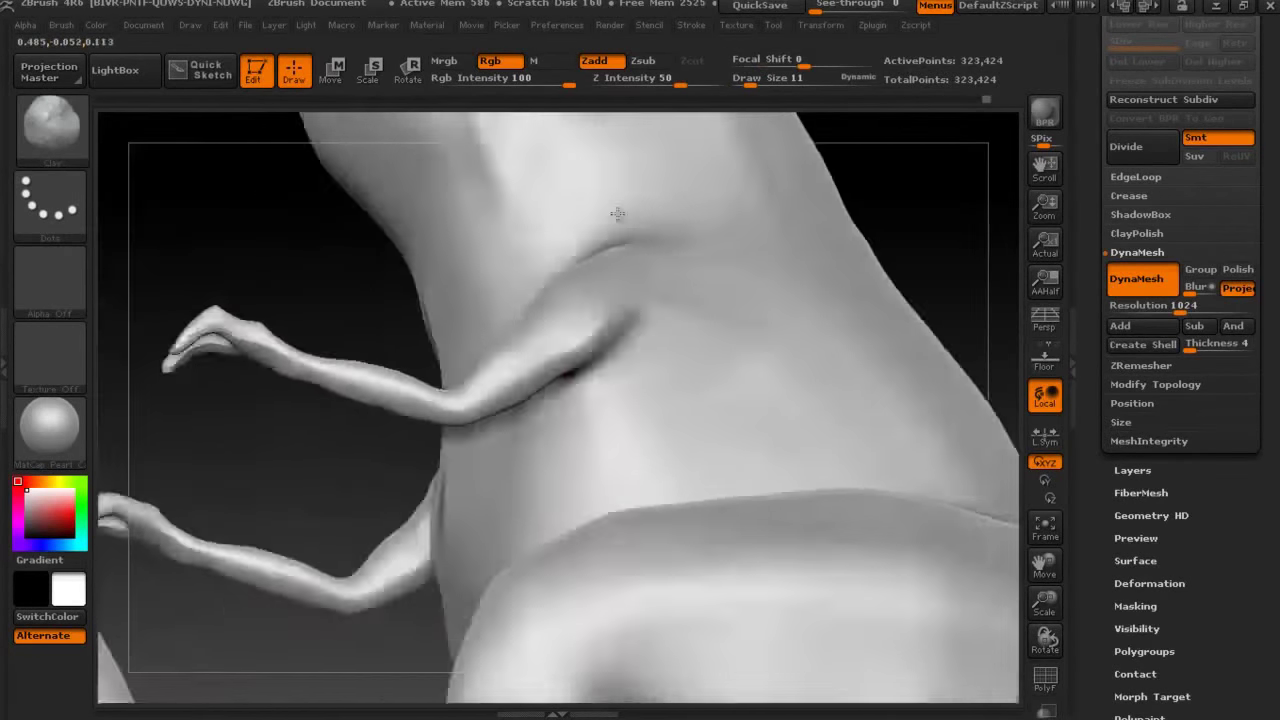
Reshape the armpit where the small arm joins the torso.
drag(617, 213, 620, 330)
key(b)
key(c)
key(b)
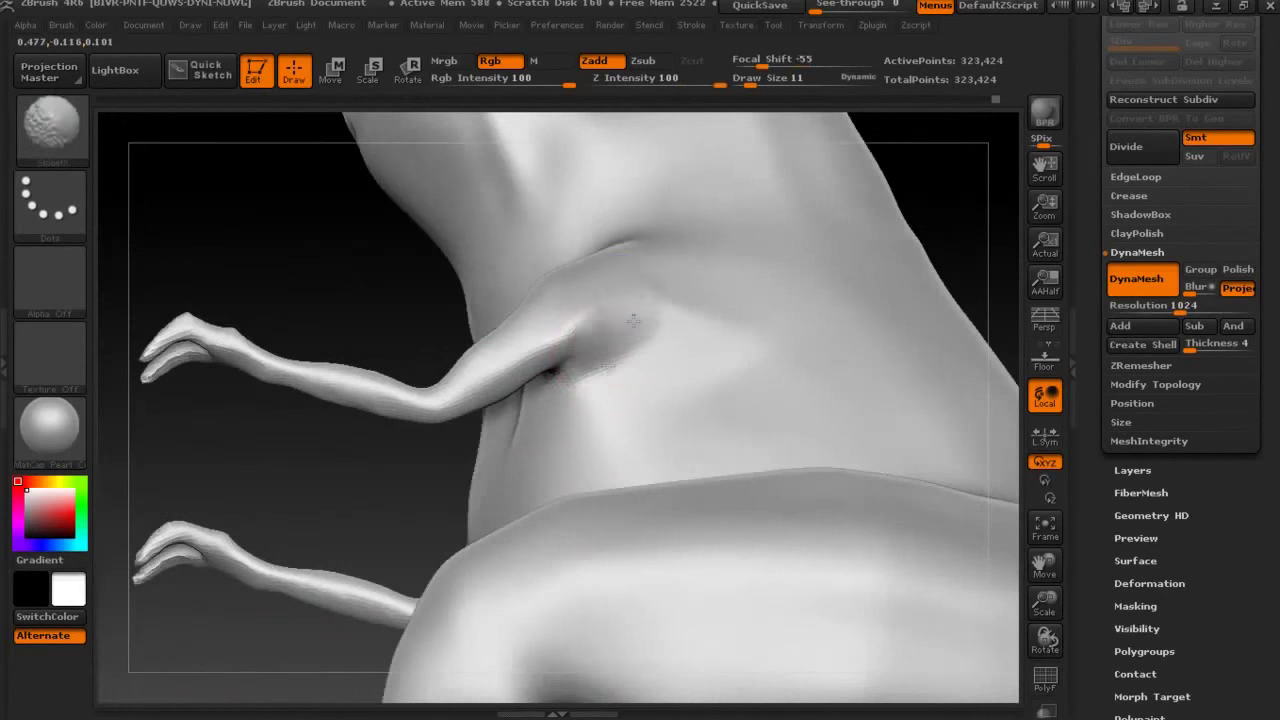
mouse_move(583, 326)
mouse_down()
mouse_move(569, 337)
mouse_move(590, 341)
mouse_move(509, 297)
mouse_move(590, 282)
mouse_move(651, 327)
mouse_up()
Add a small Layer stroke down the shoulder and smooth it, checking the arm from the front.
click(78, 136)
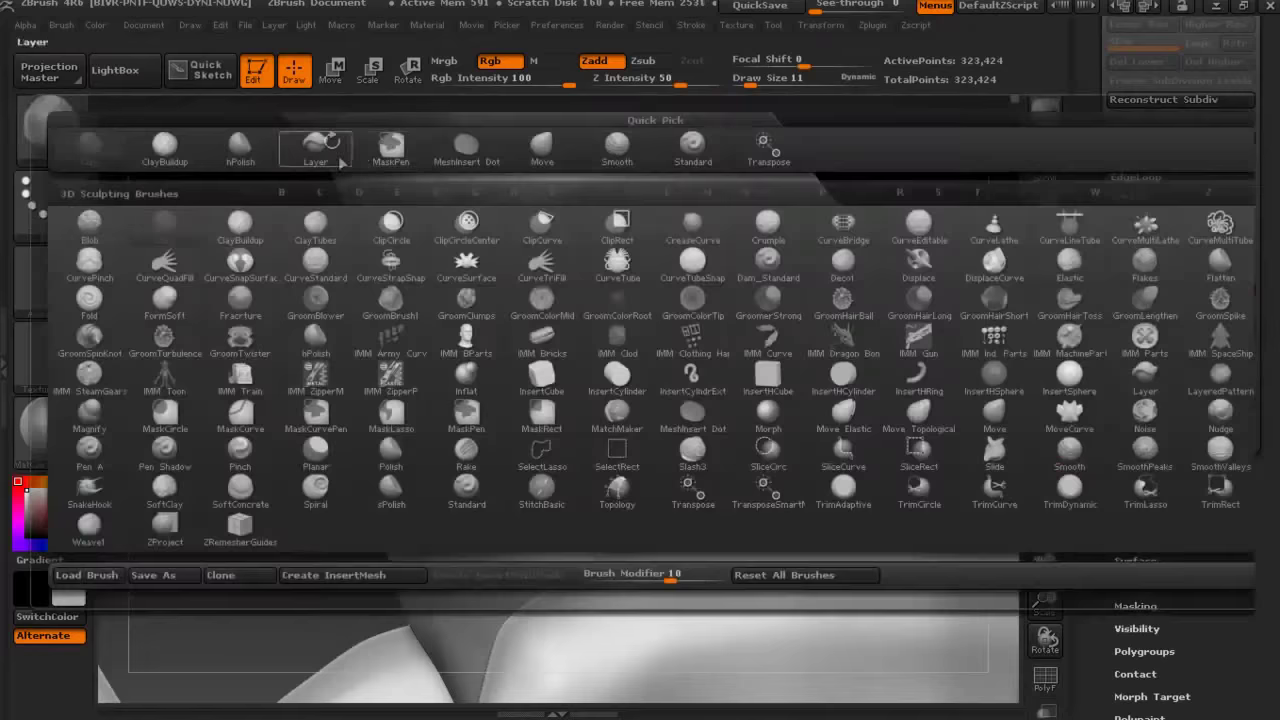
click(350, 330)
key(space)
drag(639, 259, 583, 352)
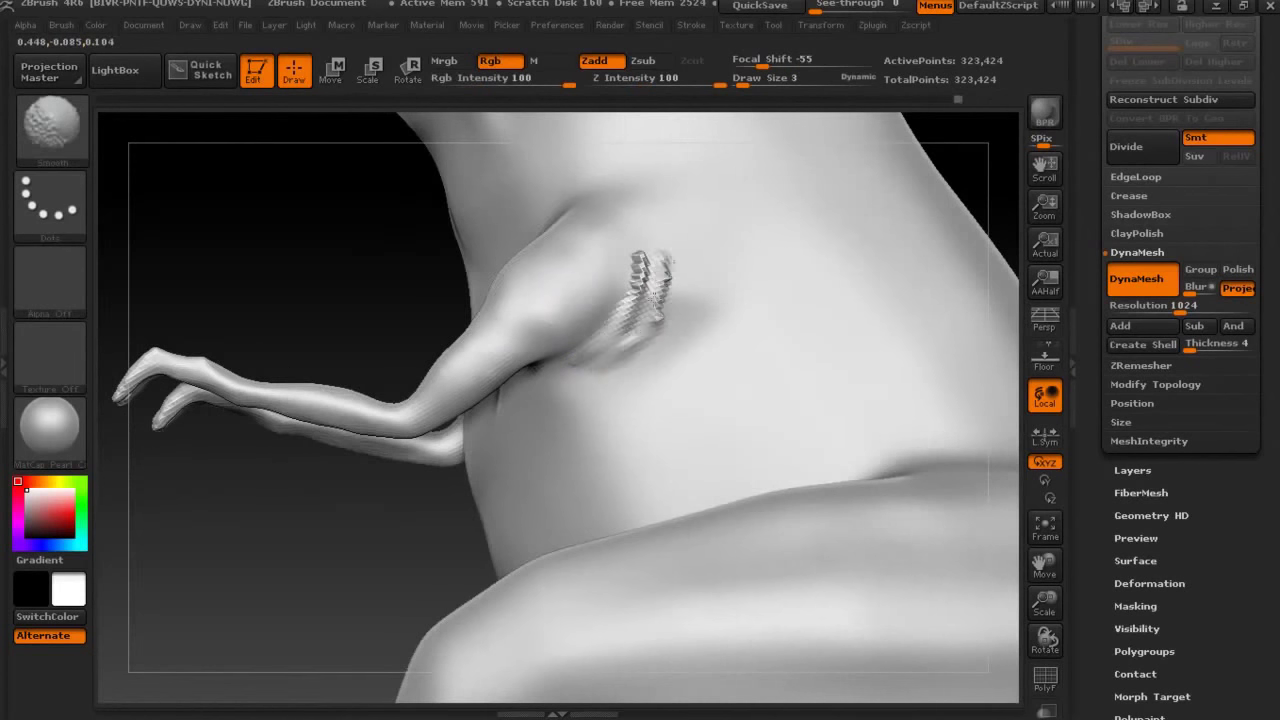
key(shift)
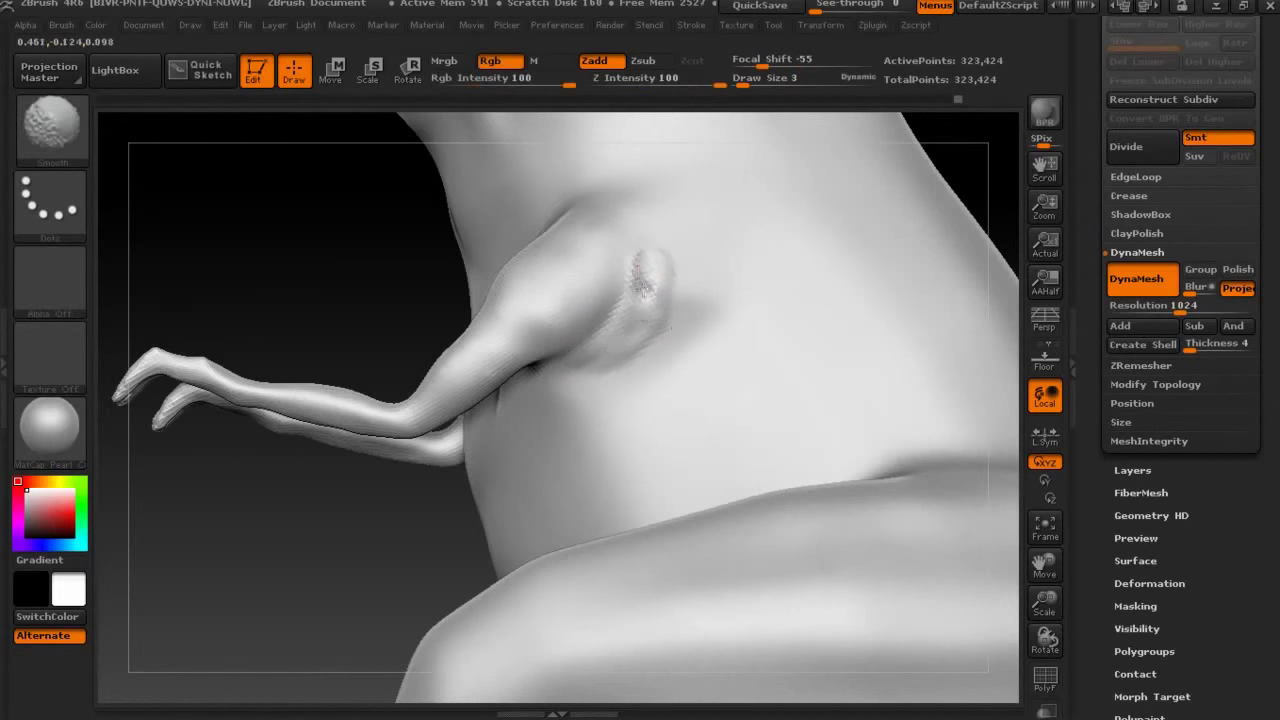
drag(636, 309, 677, 200)
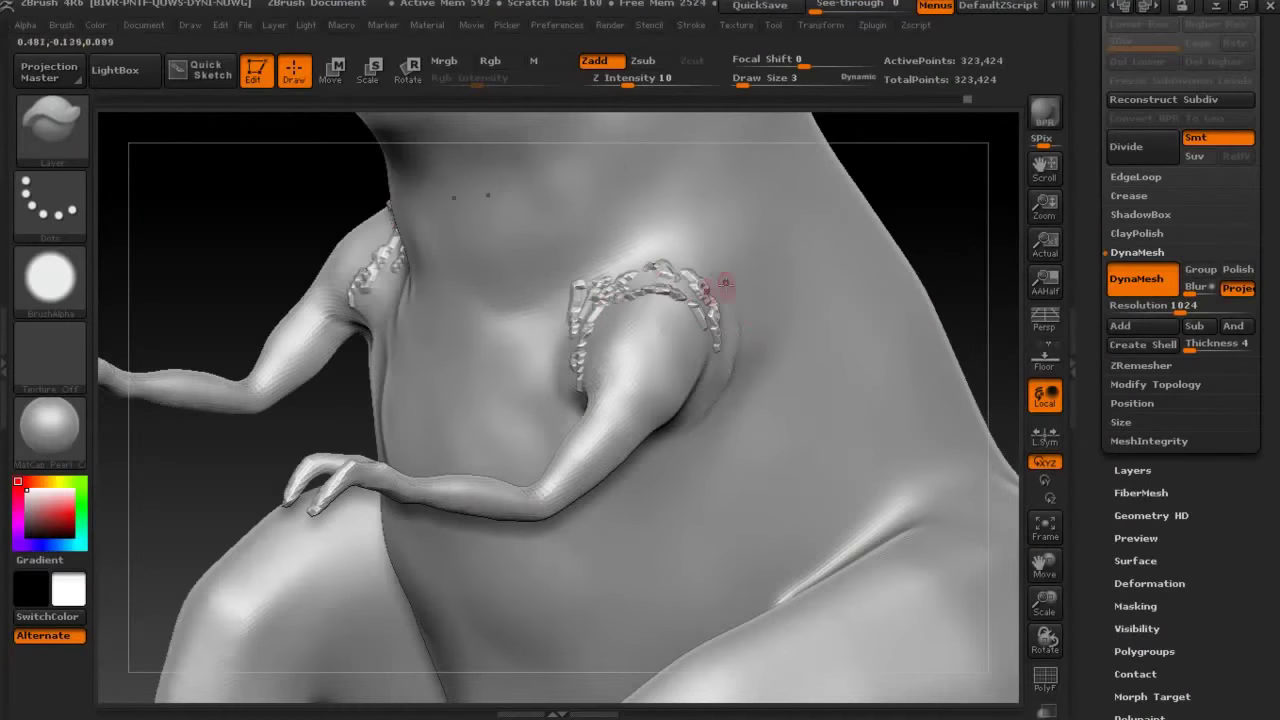
drag(724, 283, 716, 342)
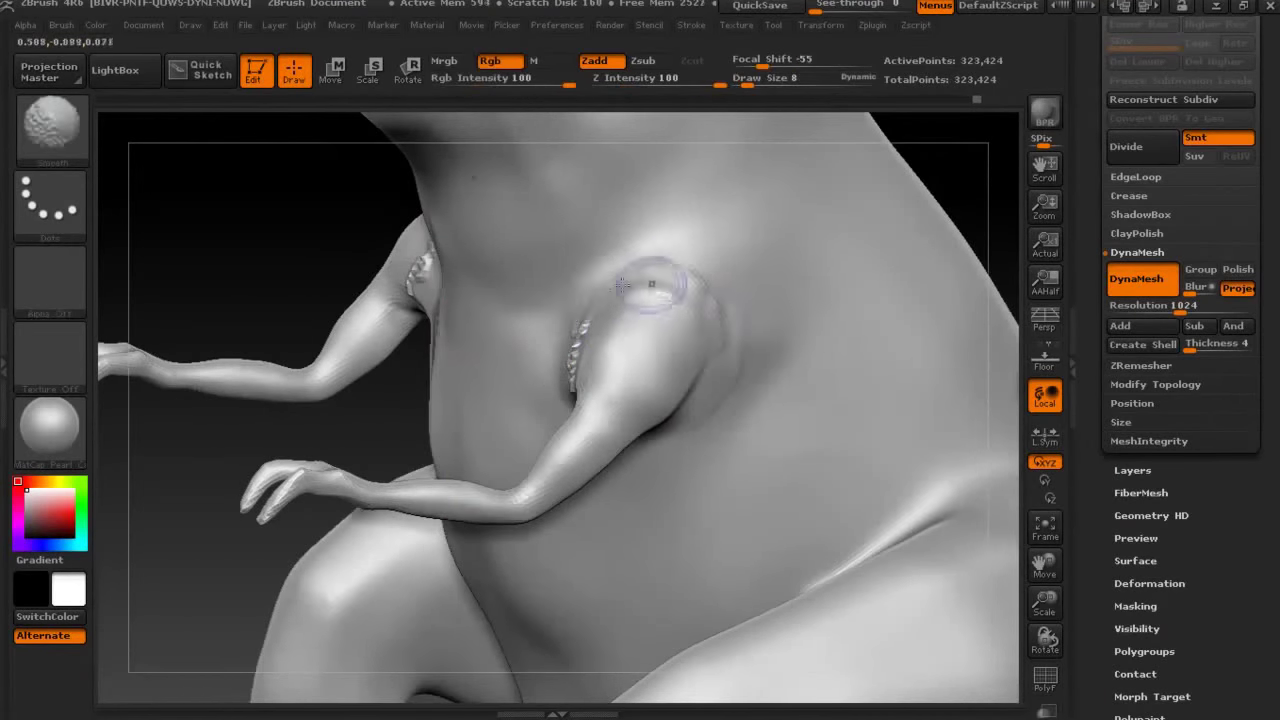
drag(294, 300, 590, 362)
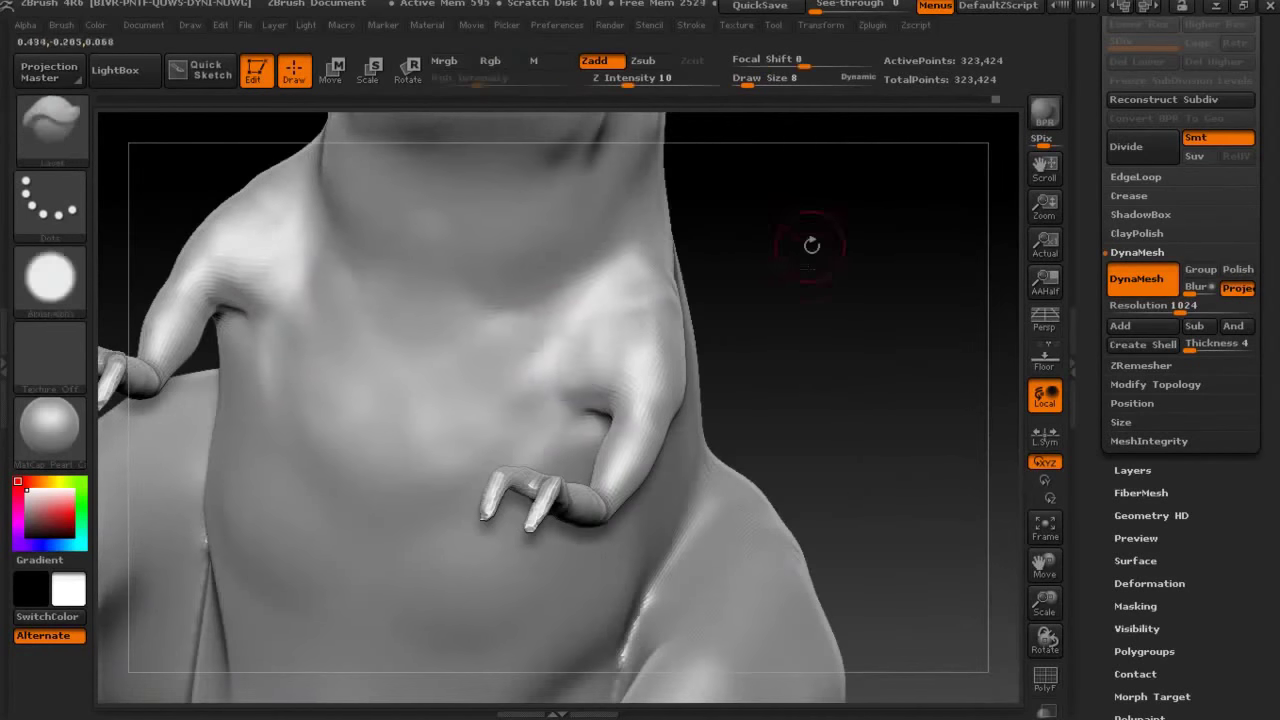
Set the Move brush to size 21, then swap brushes while inspecting the arms, flank and legs.
key(b)
key(m)
key(v)
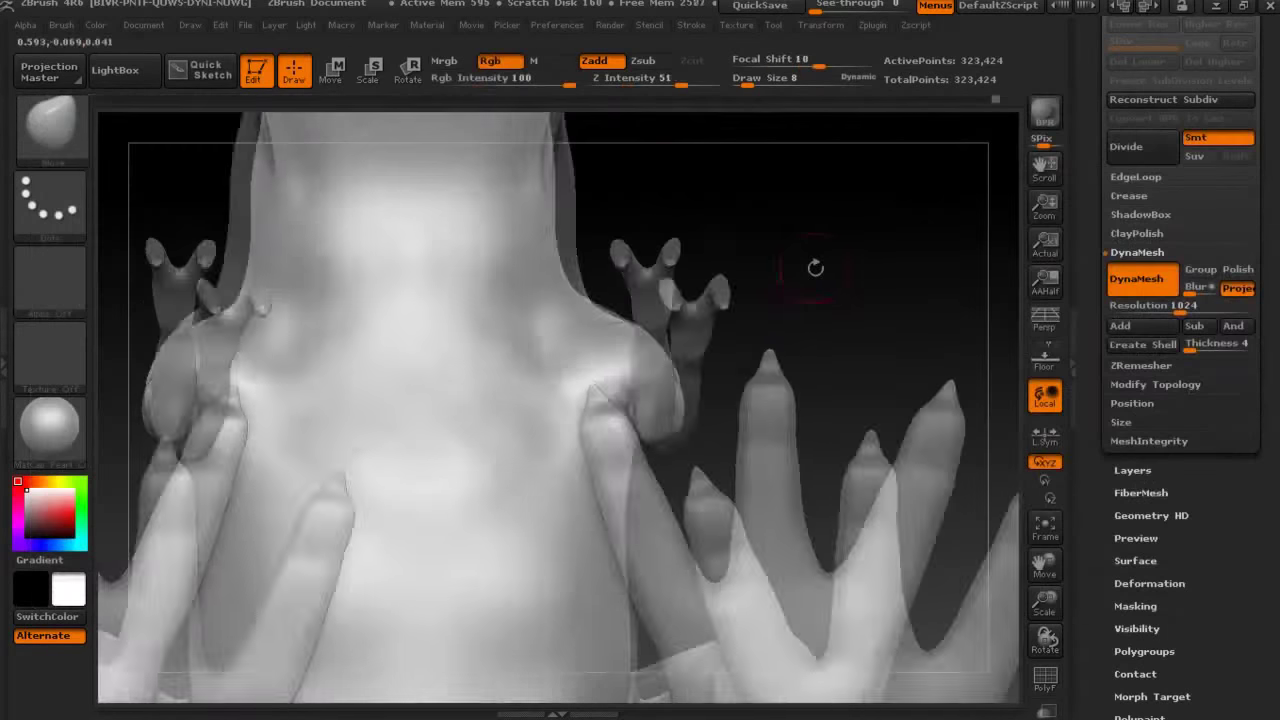
key(space)
key(space)
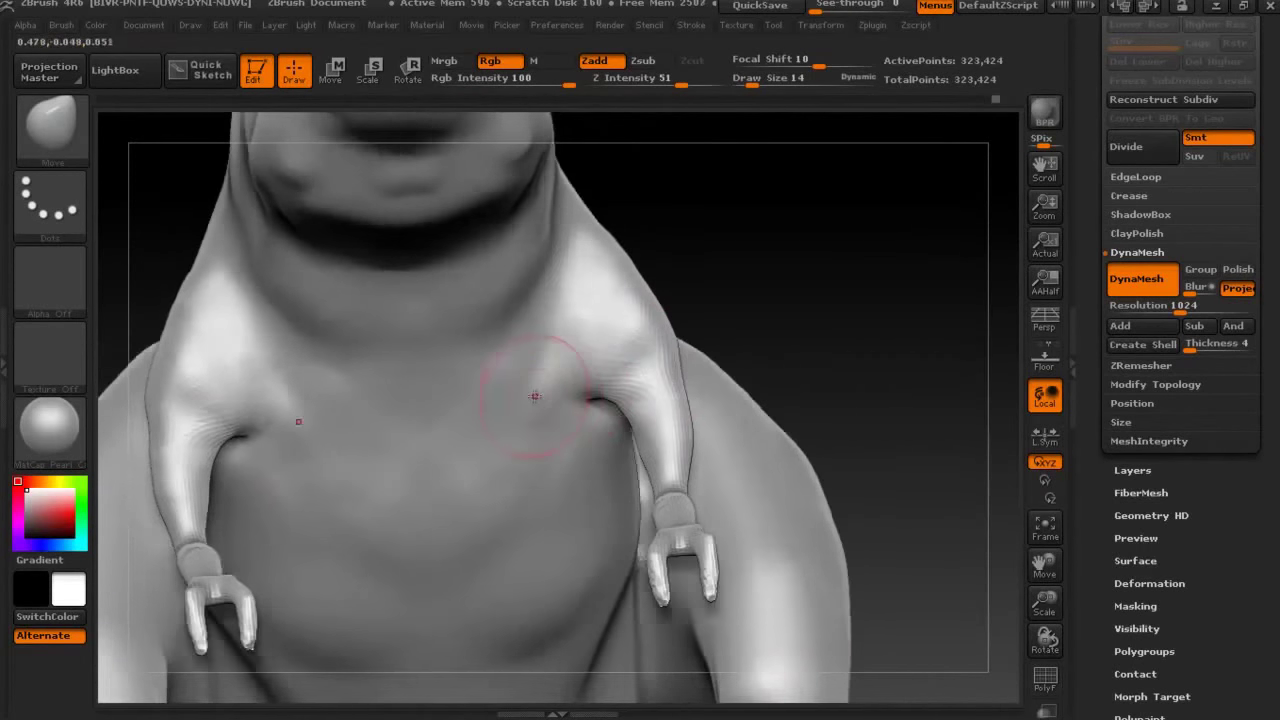
key(space)
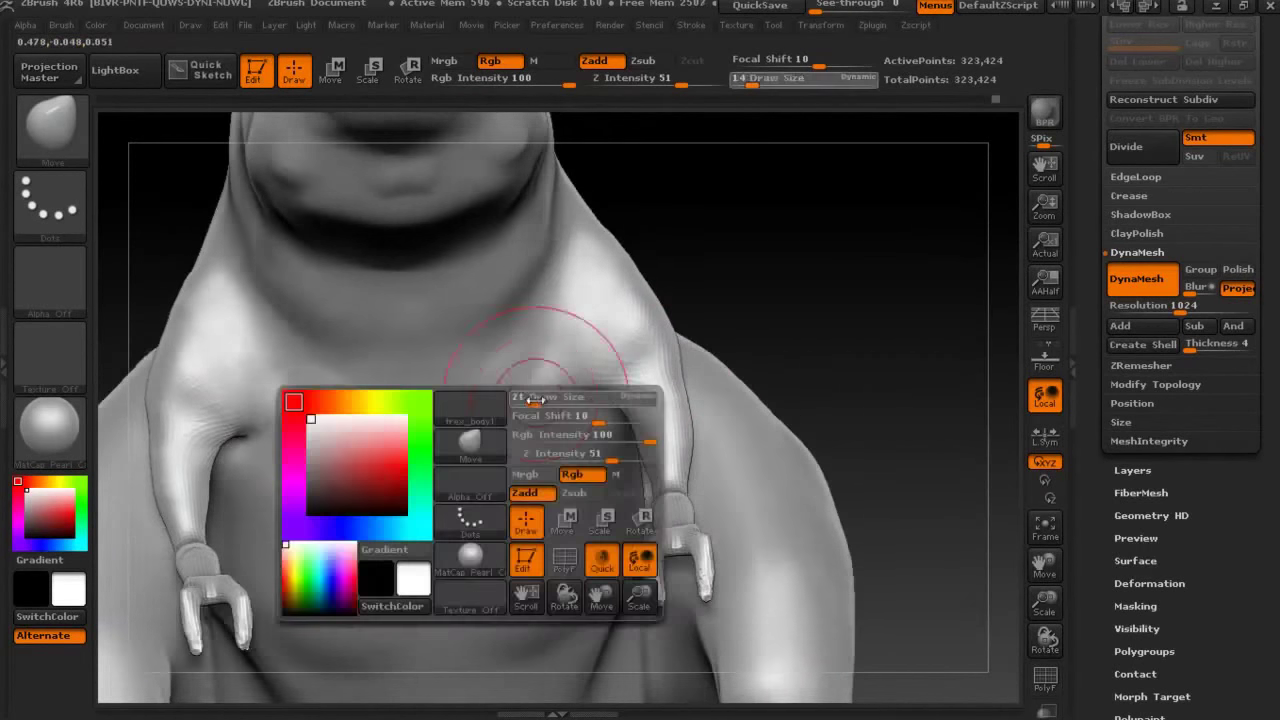
drag(814, 209, 874, 238)
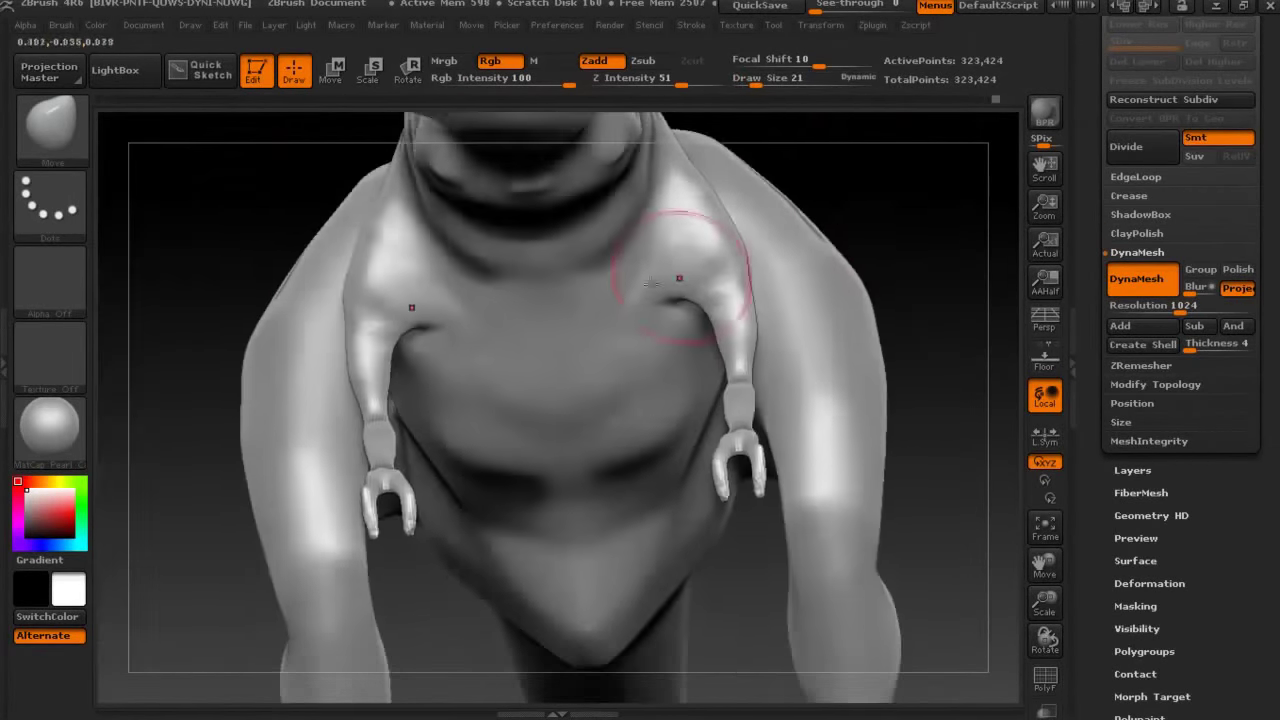
click(50, 130)
click(1231, 396)
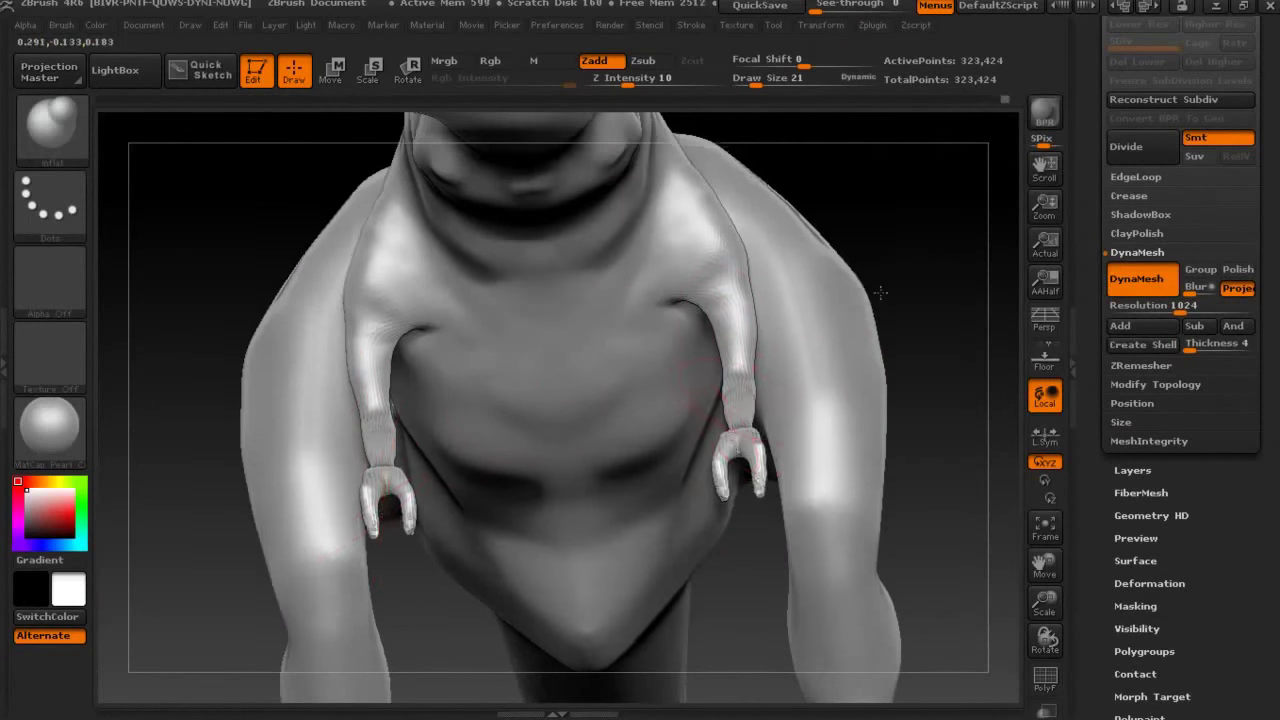
drag(378, 513, 784, 406)
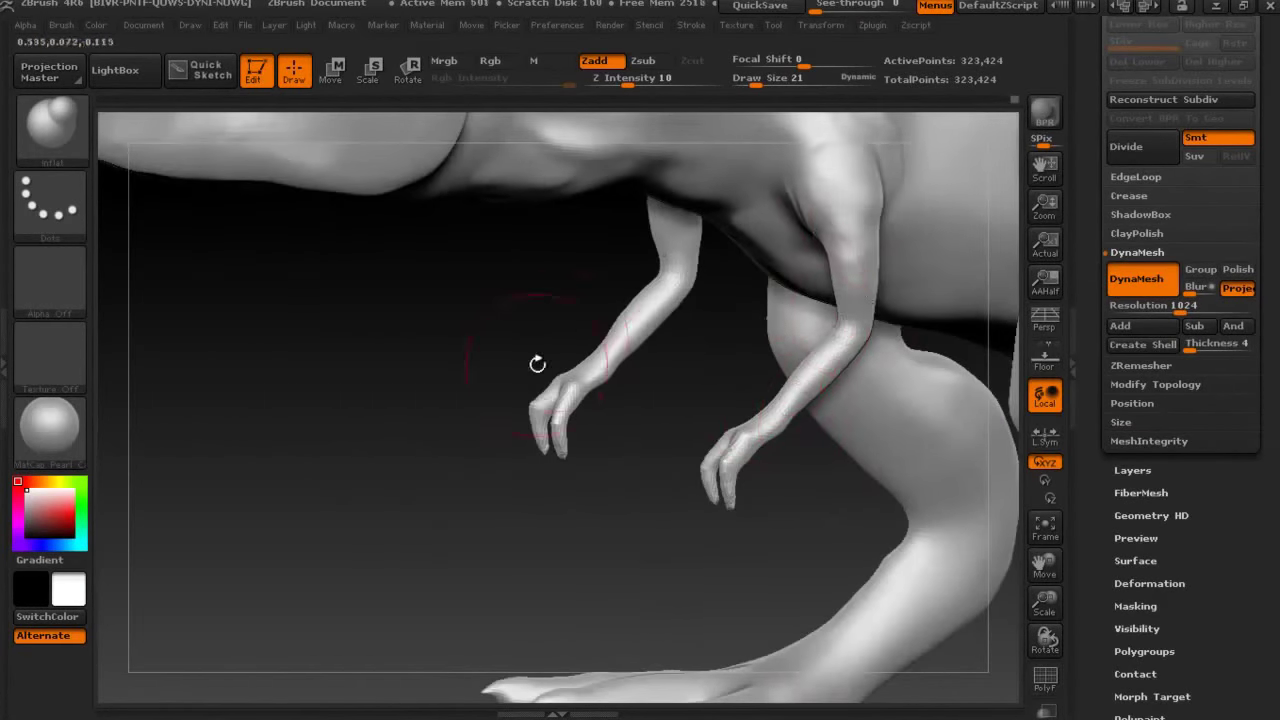
drag(537, 364, 702, 350)
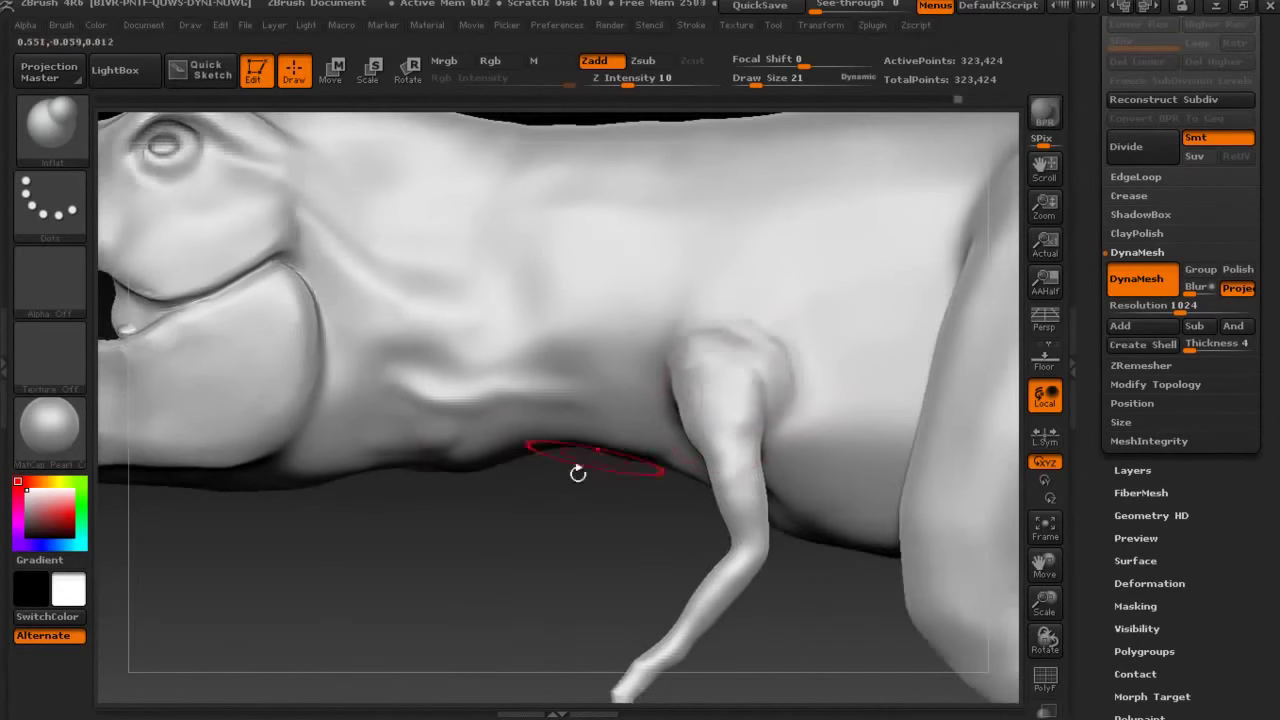
drag(578, 473, 640, 420)
mouse_move(659, 499)
mouse_down()
mouse_move(491, 380)
mouse_move(884, 265)
mouse_move(257, 406)
mouse_up()
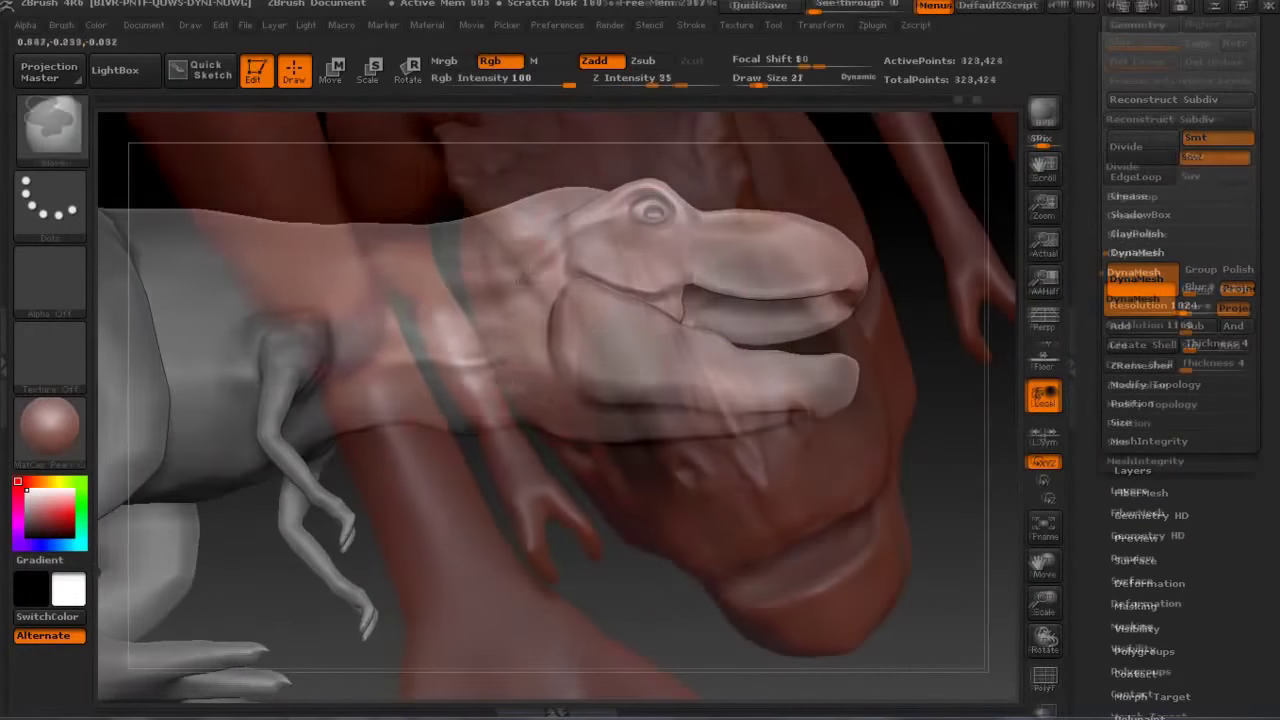
Turn the red head top-down and lower the brush size to 25, then 19, on the snout.
drag(848, 243, 541, 379)
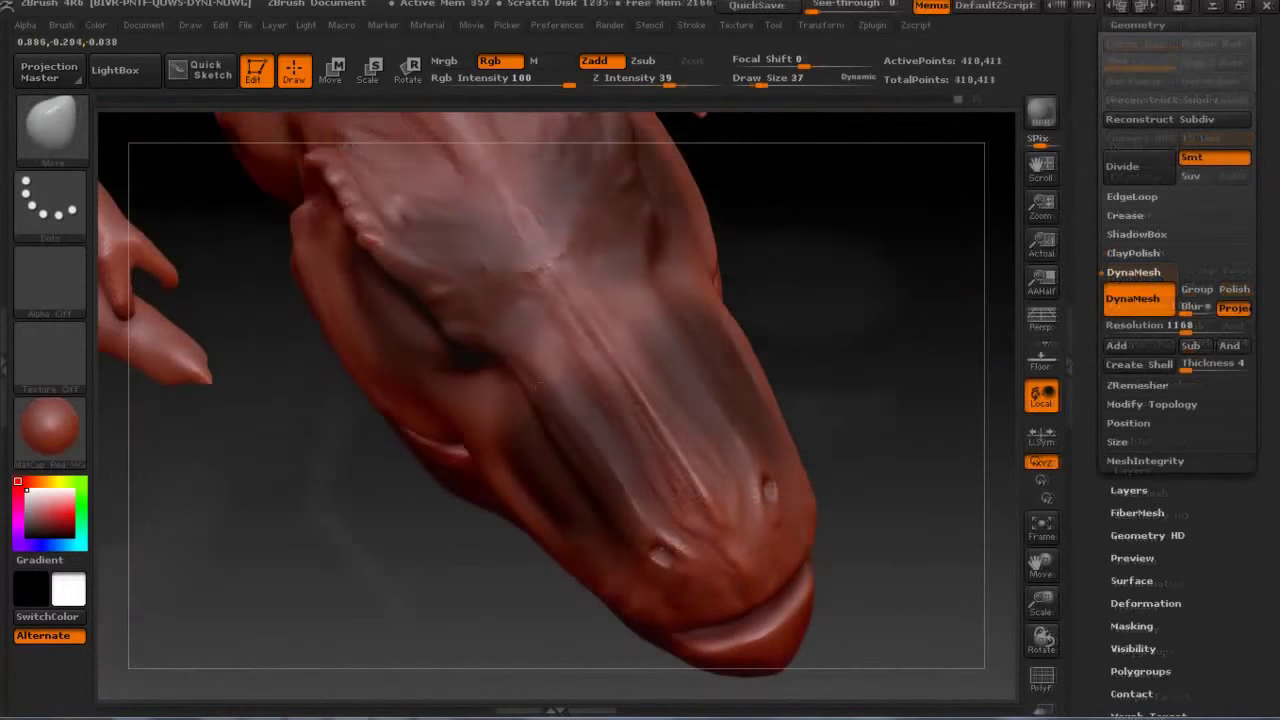
key(s)
drag(816, 150, 790, 150)
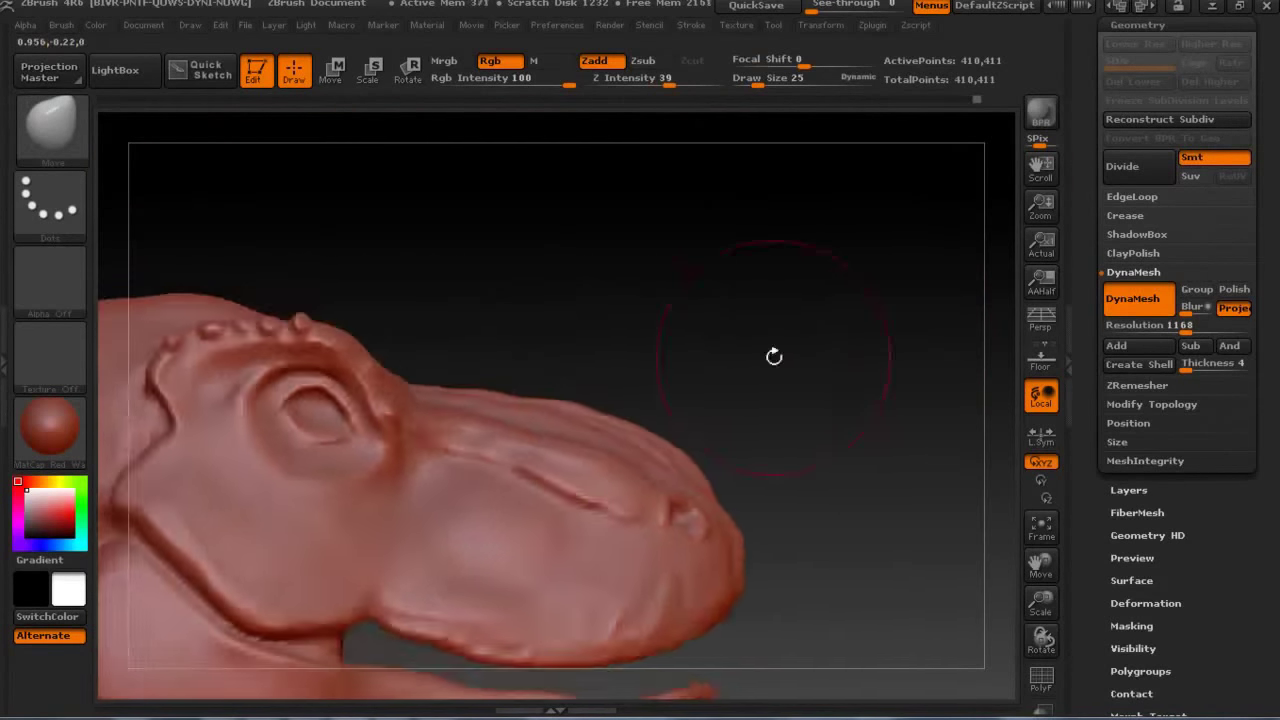
mouse_move(774, 357)
right_down()
mouse_move(643, 314)
mouse_move(646, 404)
right_up()
drag(744, 146, 704, 178)
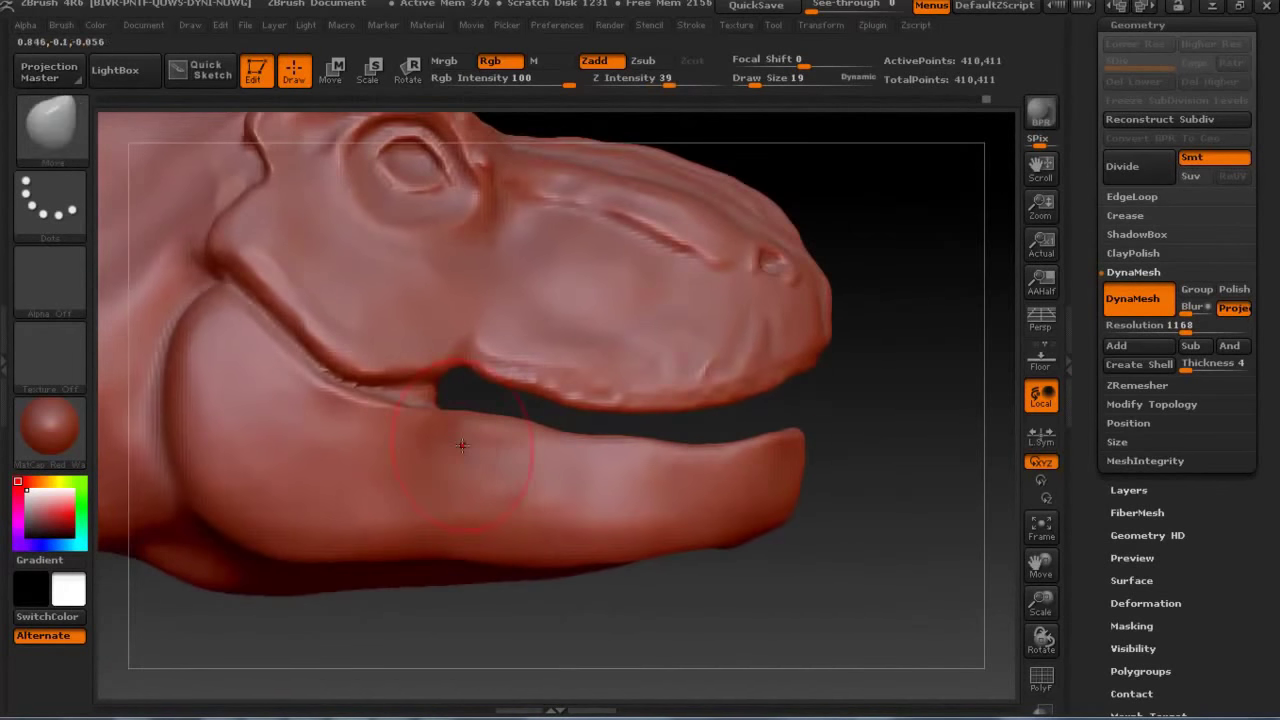
Choose a masking brush with the Lasso stroke.
click(52, 150)
click(189, 171)
click(50, 200)
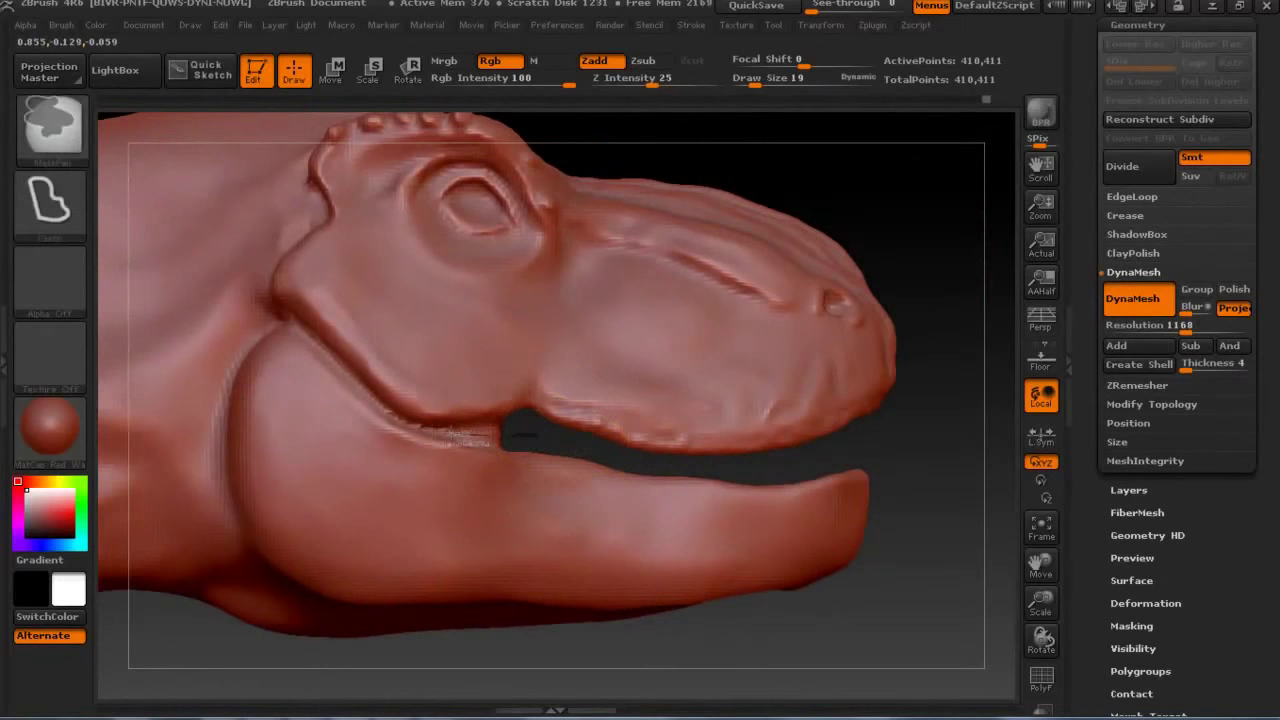
Try masking the lower jaw, then restore the latest state from the Undo History.
ctrl+drag(524, 436, 540, 445)
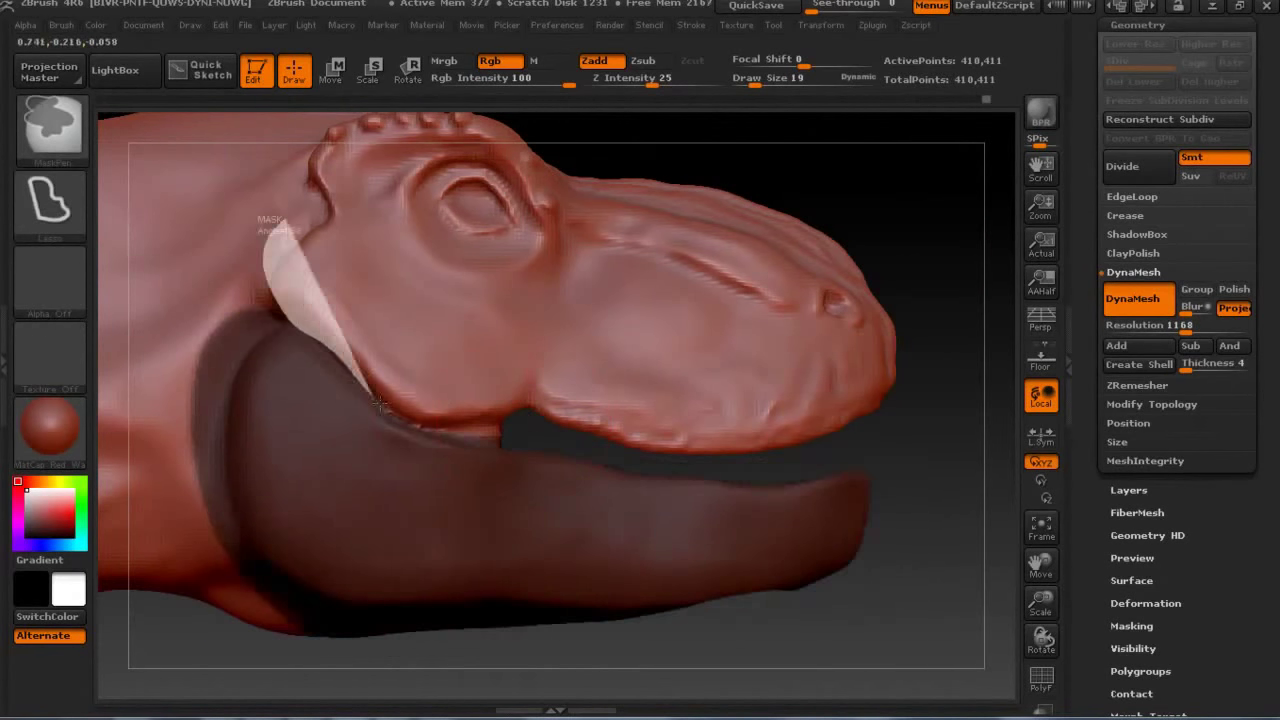
ctrl+drag(265, 250, 140, 380)
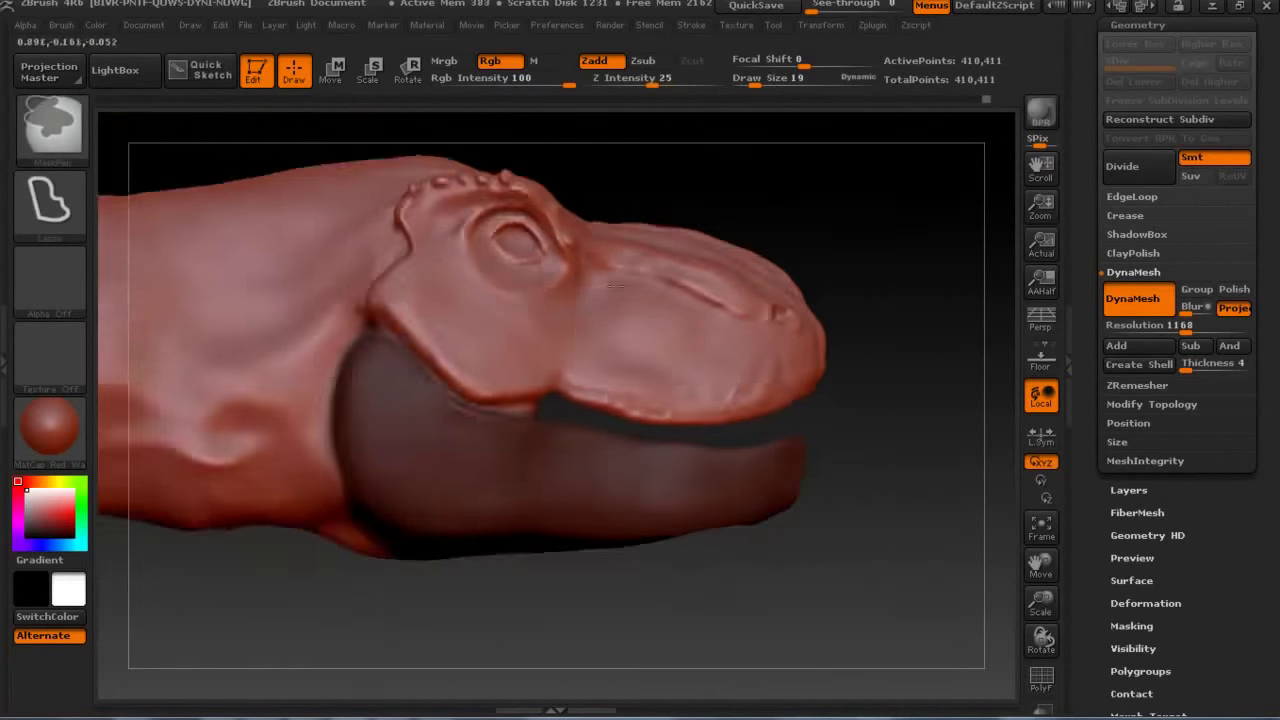
drag(986, 99, 773, 94)
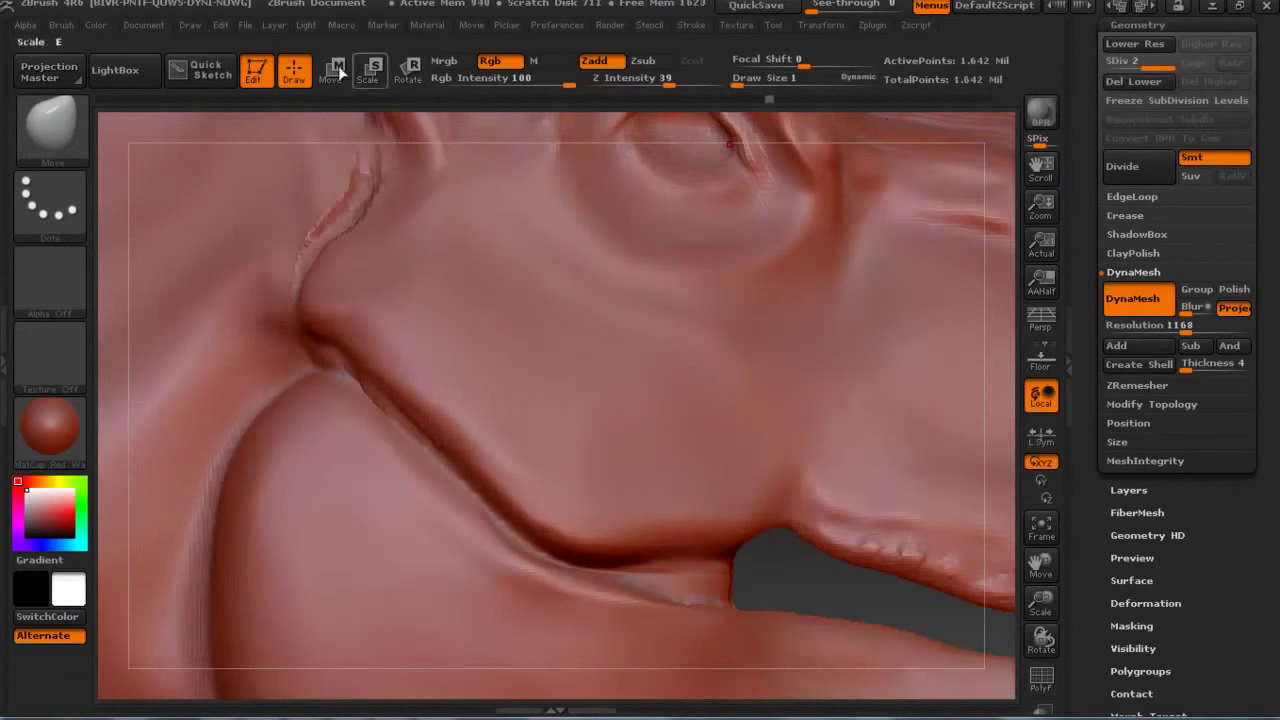
click(222, 27)
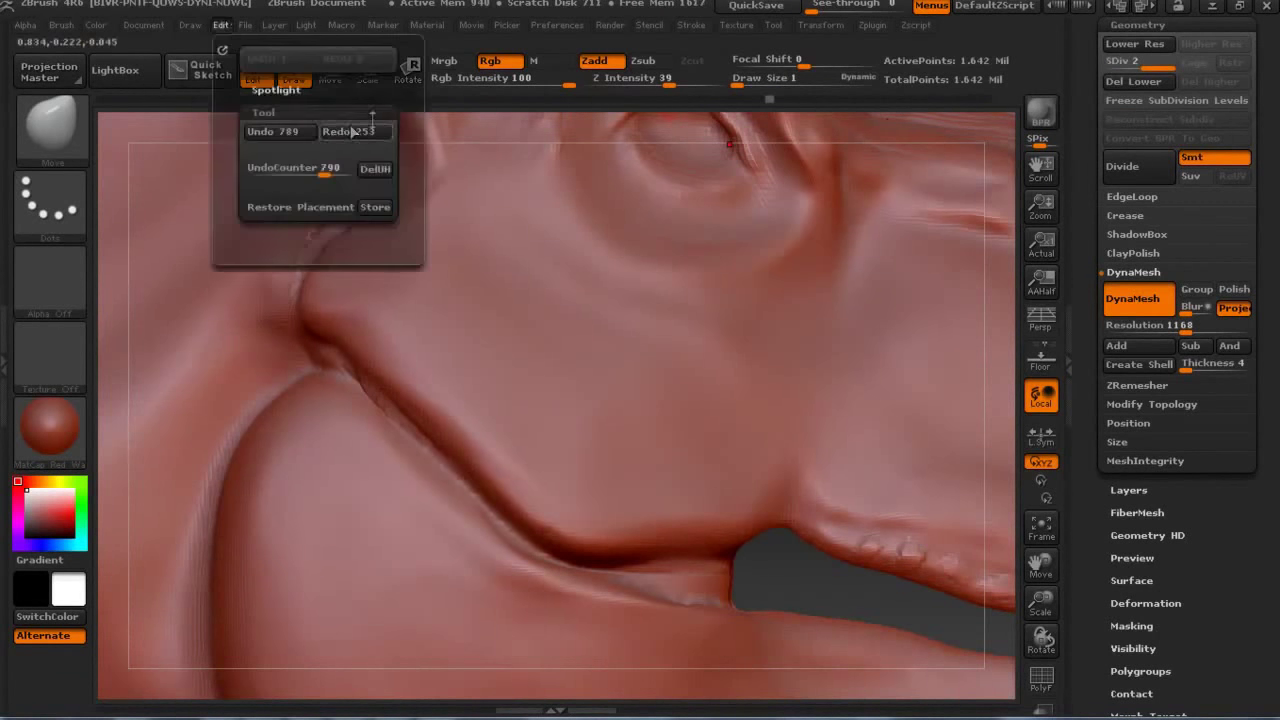
click(986, 99)
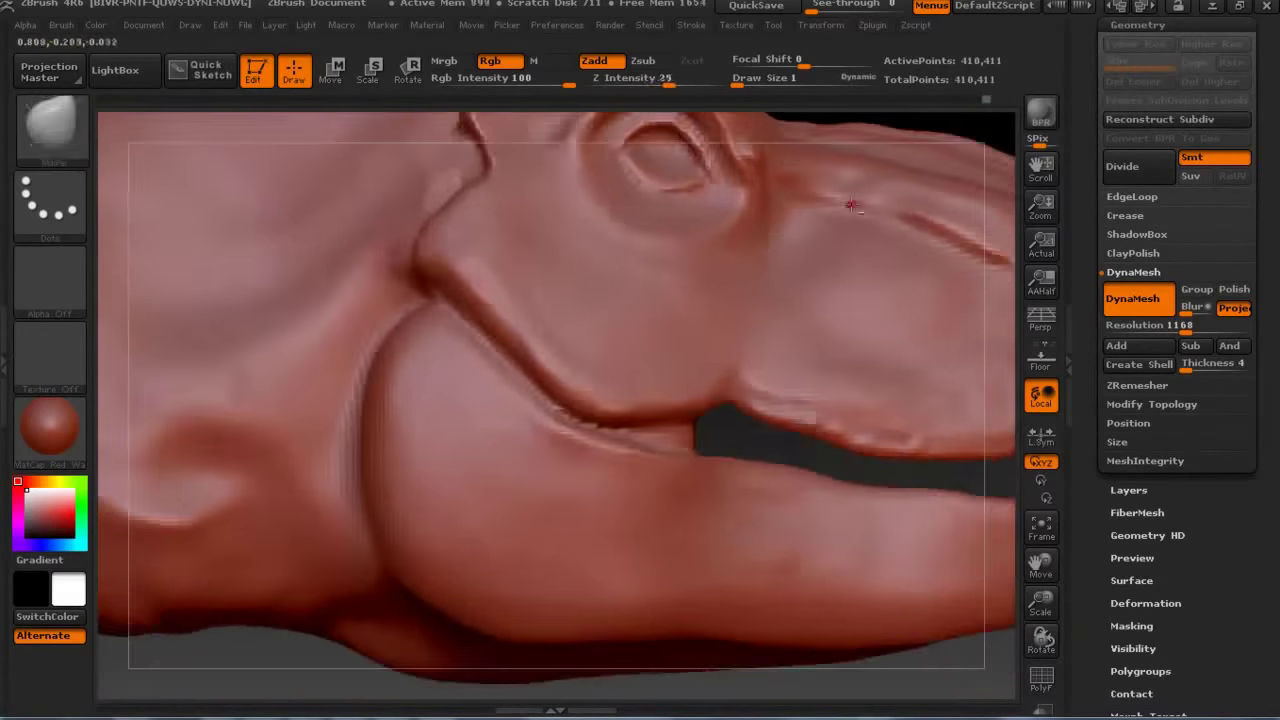
Lasso-mask the lower jaw, invert the mask so only the jaw is free, and draw a Transpose line.
drag(851, 205, 621, 484)
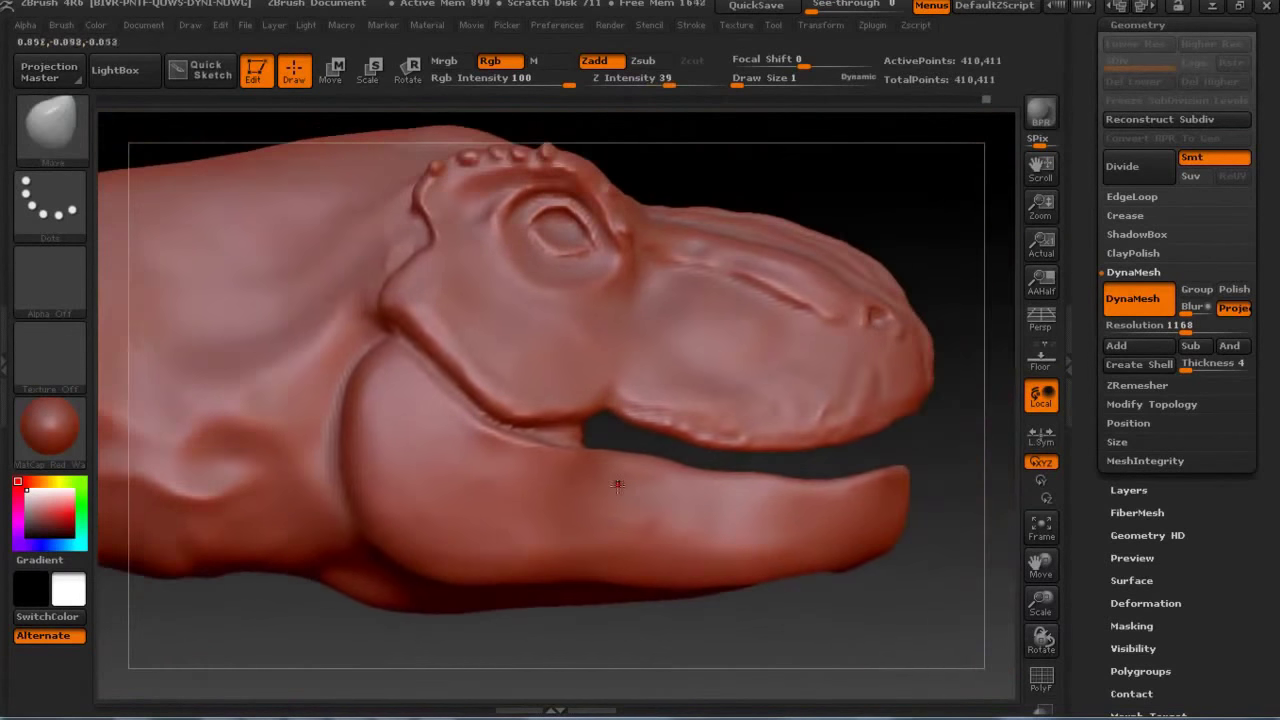
key(ctrl)
ctrl+drag(512, 427, 612, 418)
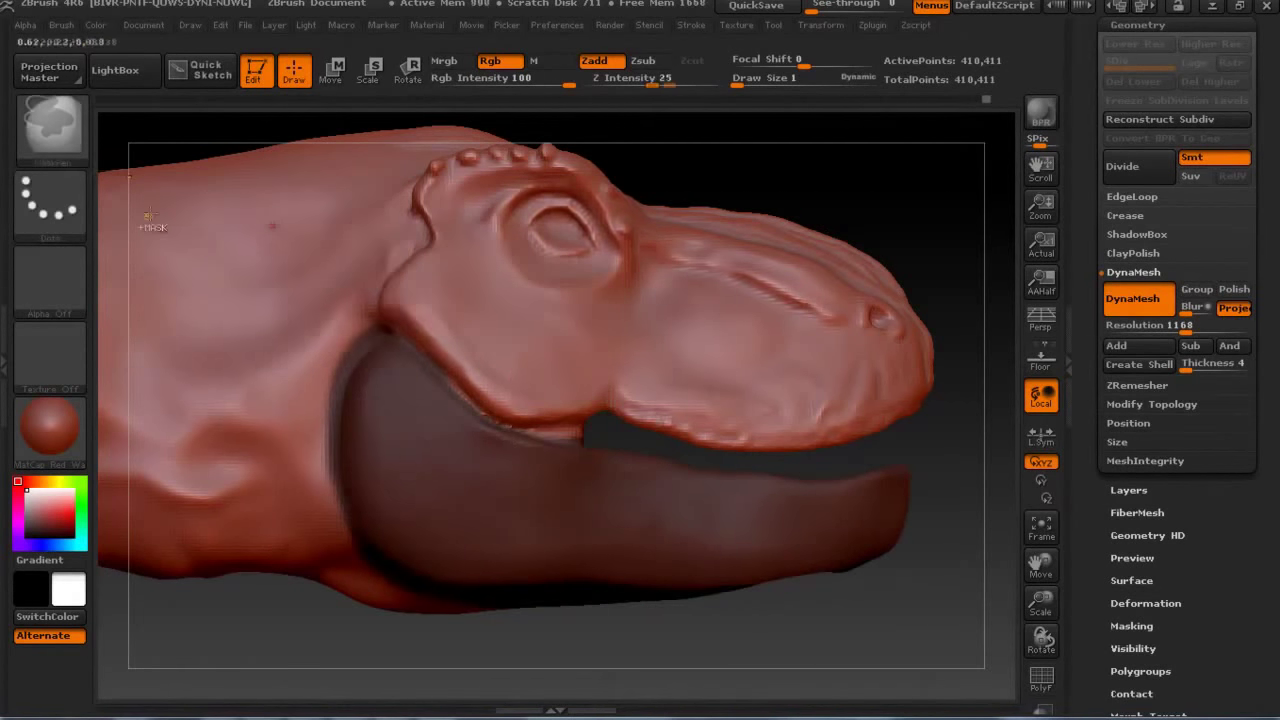
drag(760, 78, 740, 78)
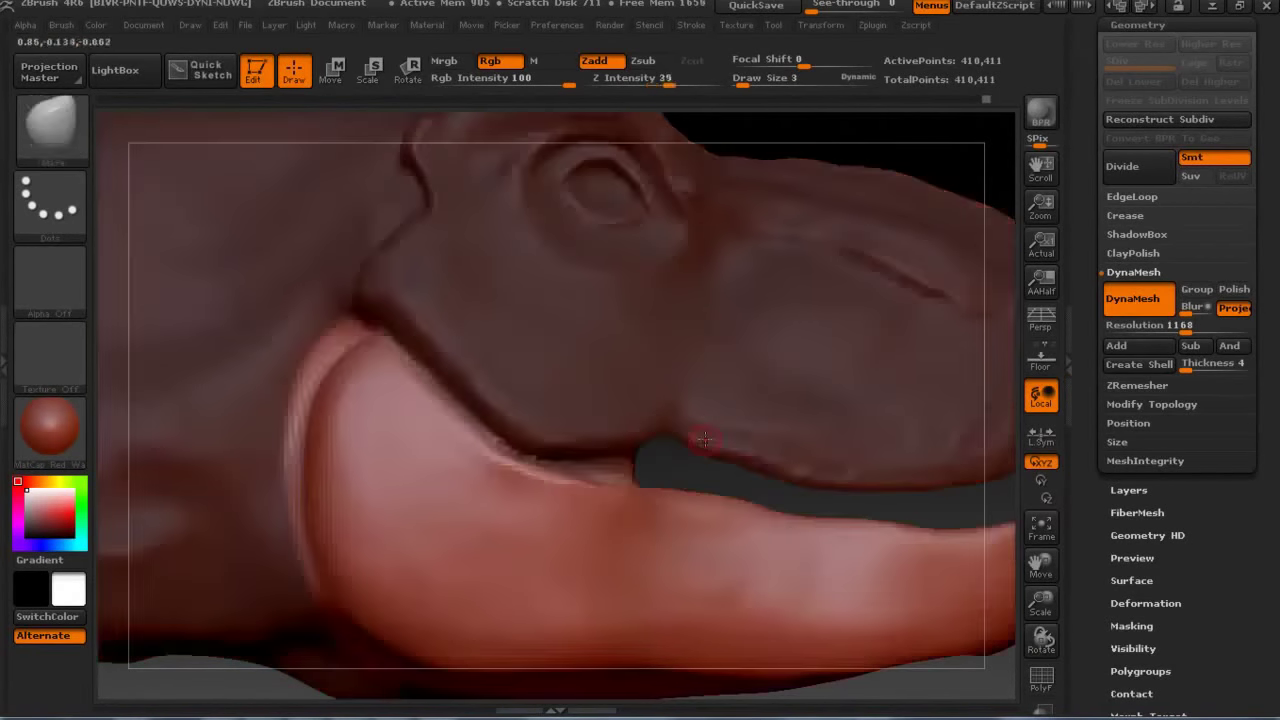
drag(690, 475, 868, 203)
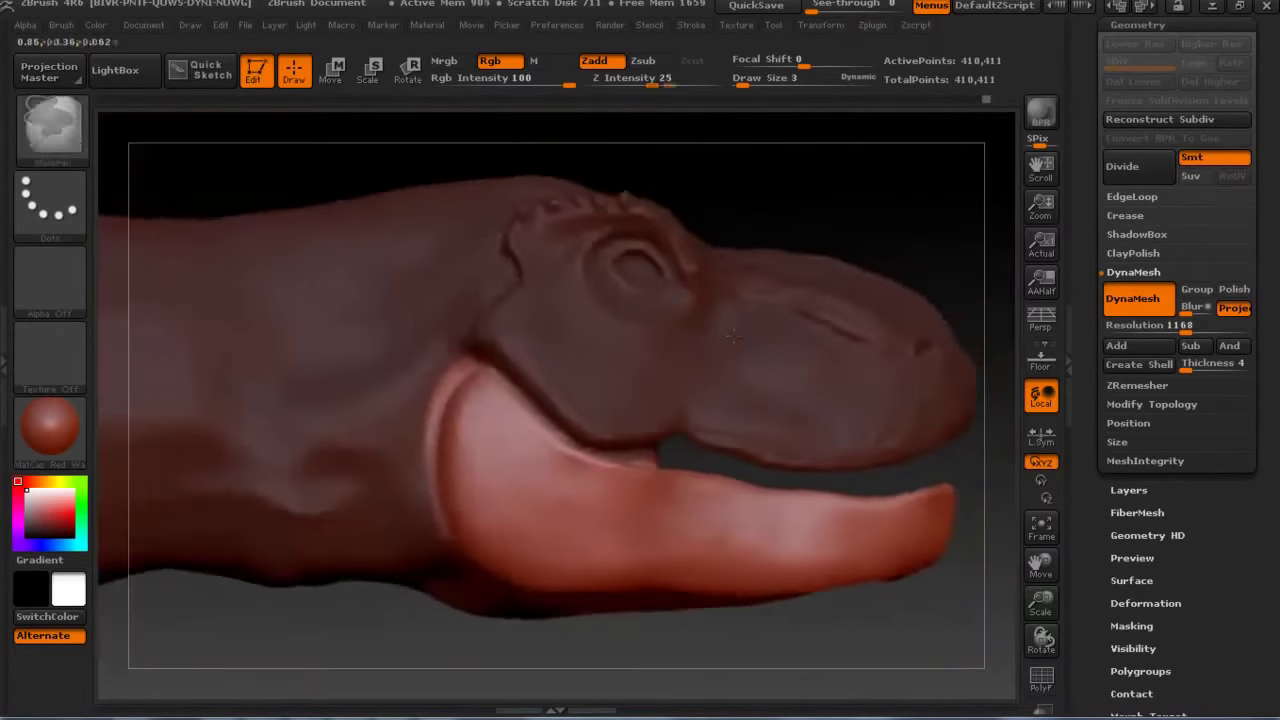
ctrl+click(868, 203)
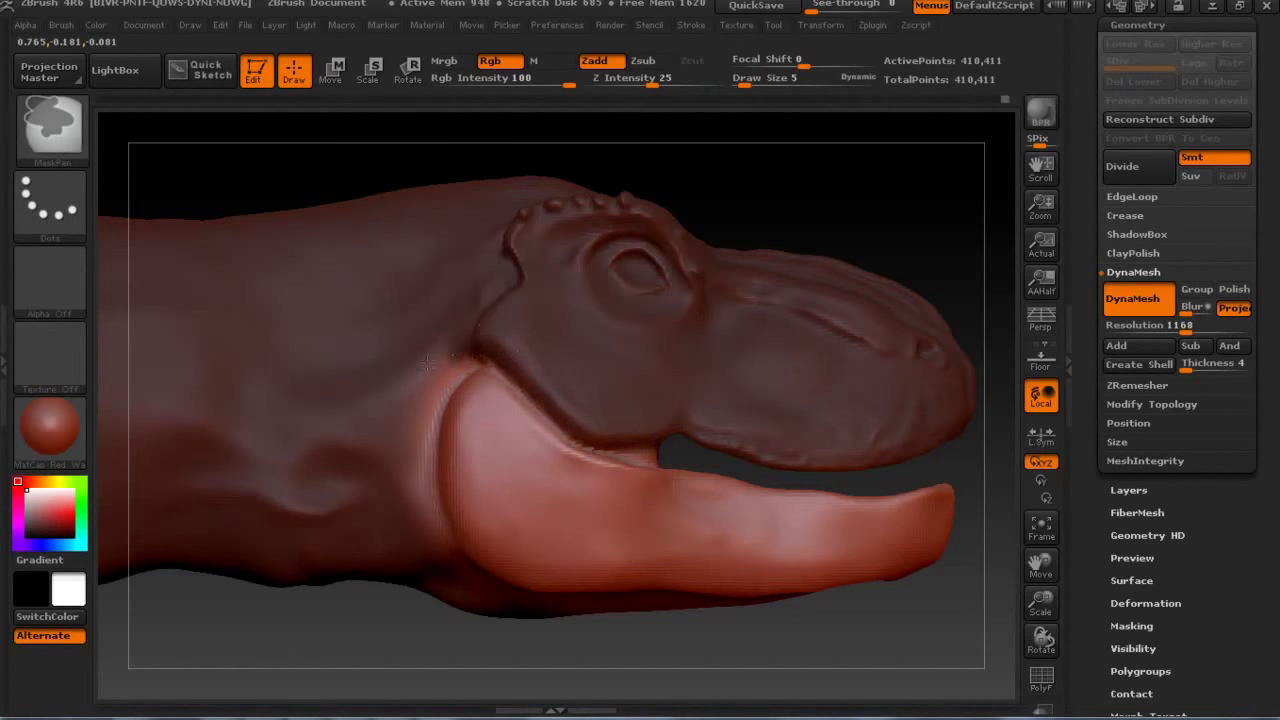
key(w)
drag(550, 226, 928, 315)
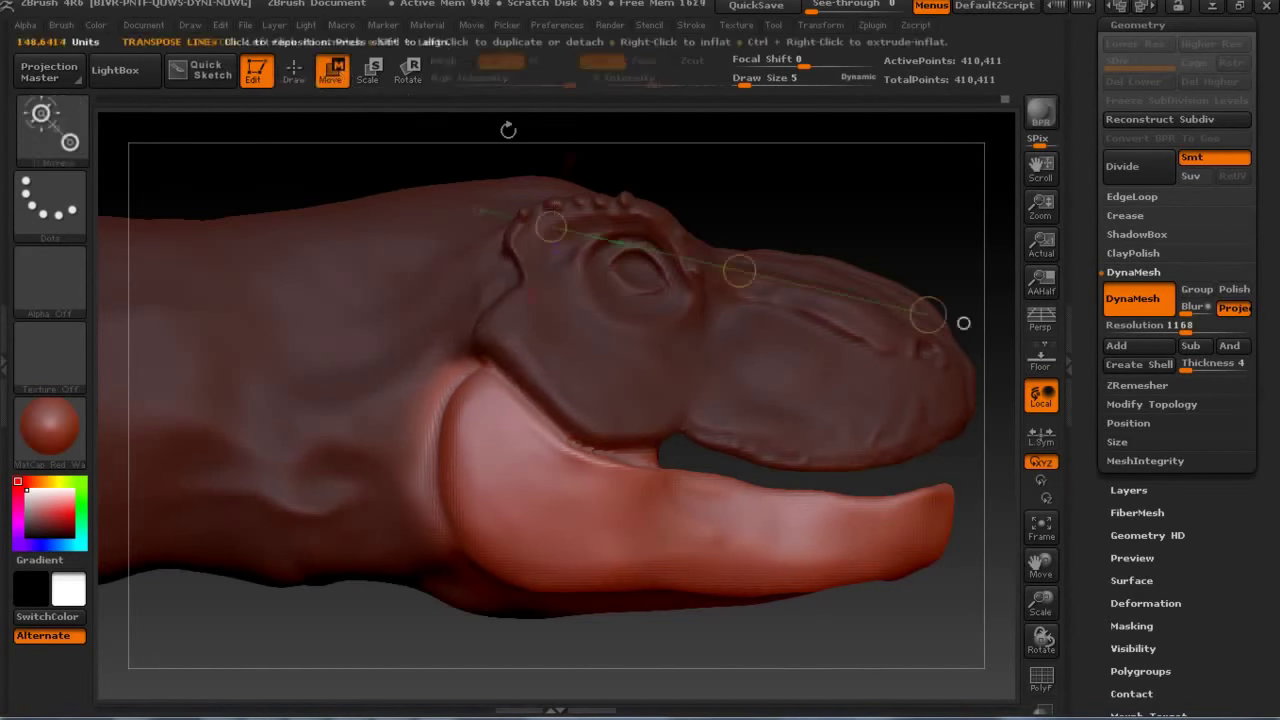
Rotate and move the lower jaw downward and forward with Transpose, then return to Draw.
mouse_move(480, 449)
mouse_down()
mouse_move(960, 557)
mouse_move(921, 570)
mouse_move(872, 632)
mouse_move(633, 468)
mouse_move(838, 557)
mouse_up()
key(r)
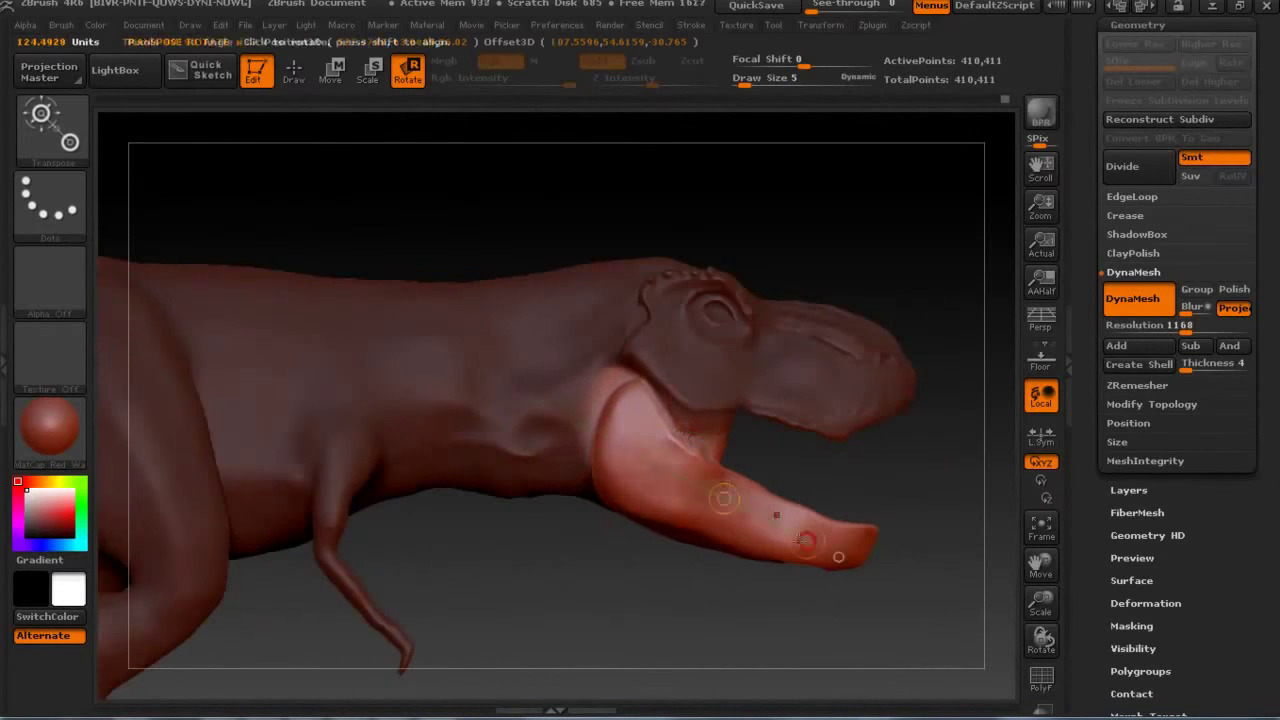
click(335, 75)
mouse_move(838, 557)
mouse_down()
mouse_move(836, 569)
mouse_move(810, 540)
mouse_move(837, 554)
mouse_up()
drag(726, 466, 868, 550)
click(293, 82)
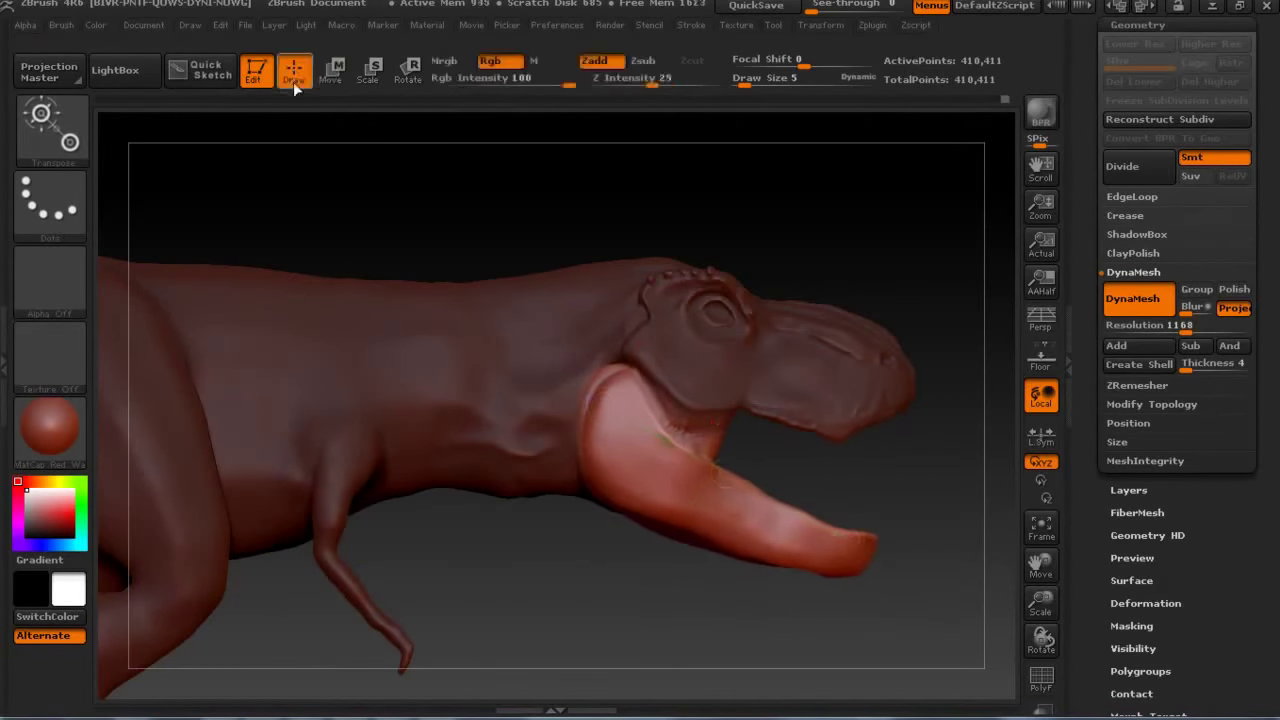
Set the Move brush Z Intensity to 40.
click(765, 78)
text(30)
scroll(757, 484, up, 2)
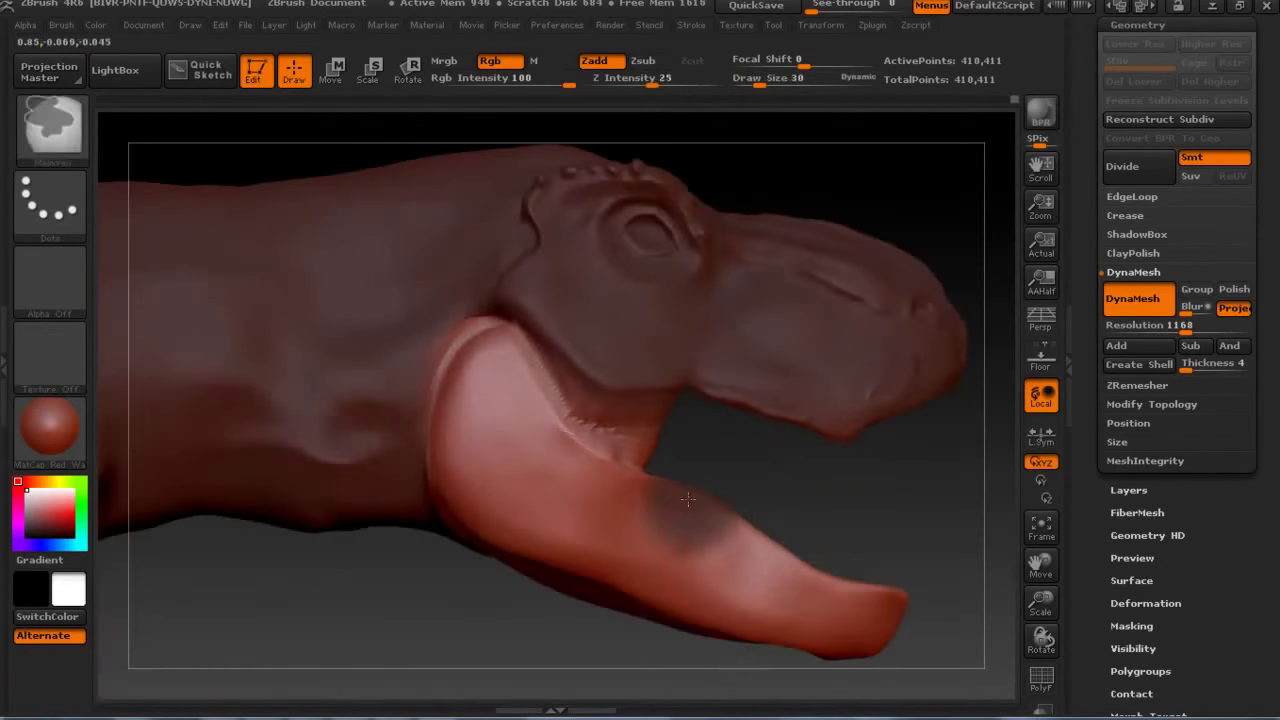
scroll(749, 493, up, 2)
click(621, 80)
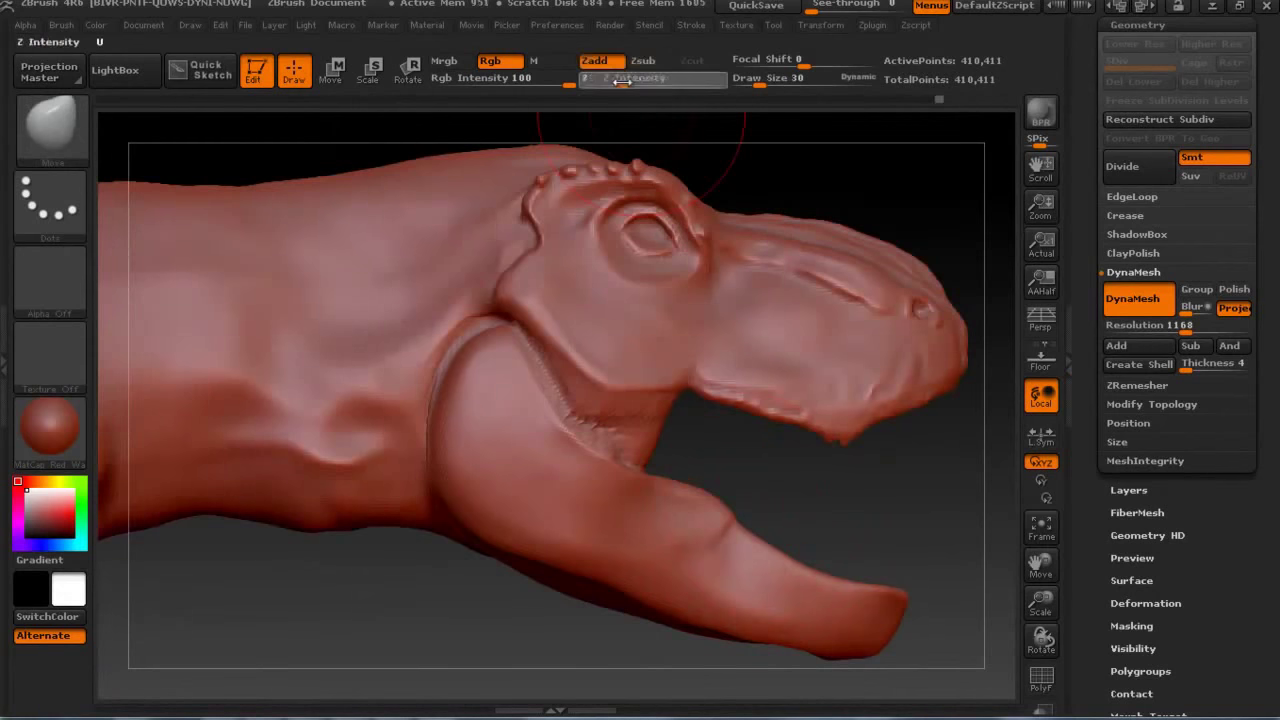
text(40)
key(Return)
Set the brush Draw Size to 17.
click(765, 78)
text(11)
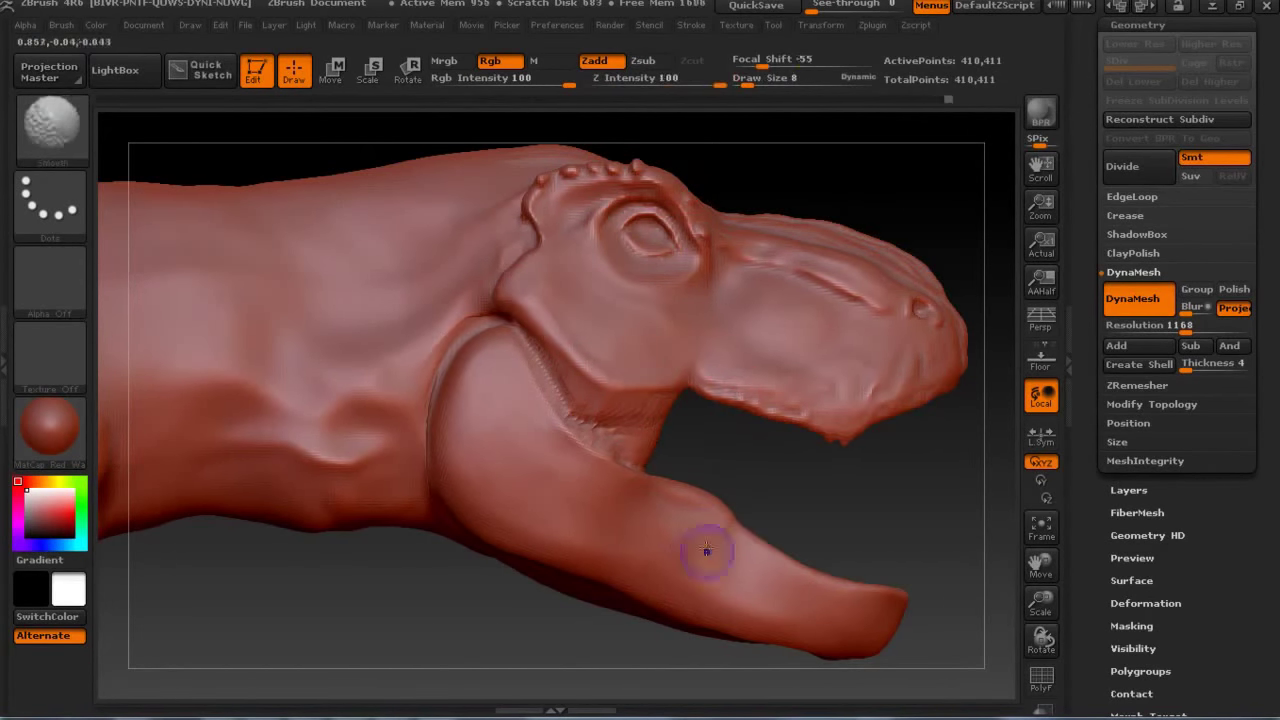
click(765, 78)
text(25)
click(765, 78)
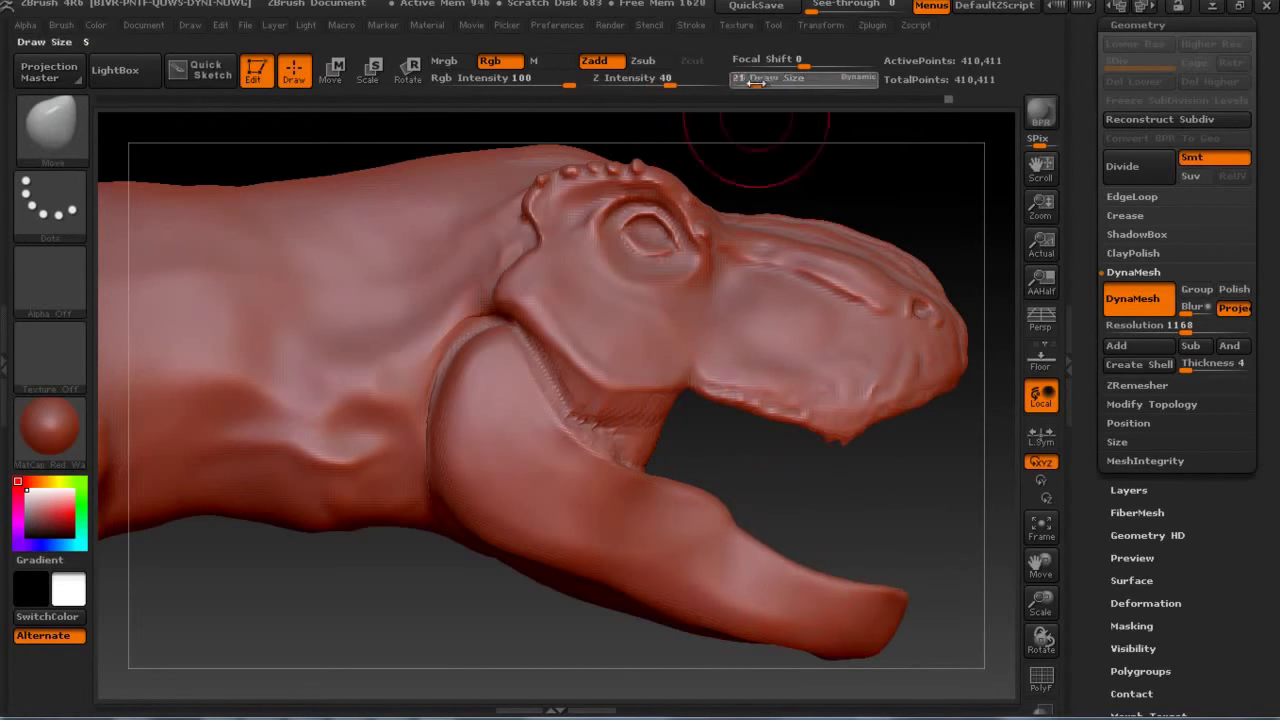
text(17)
key(Return)
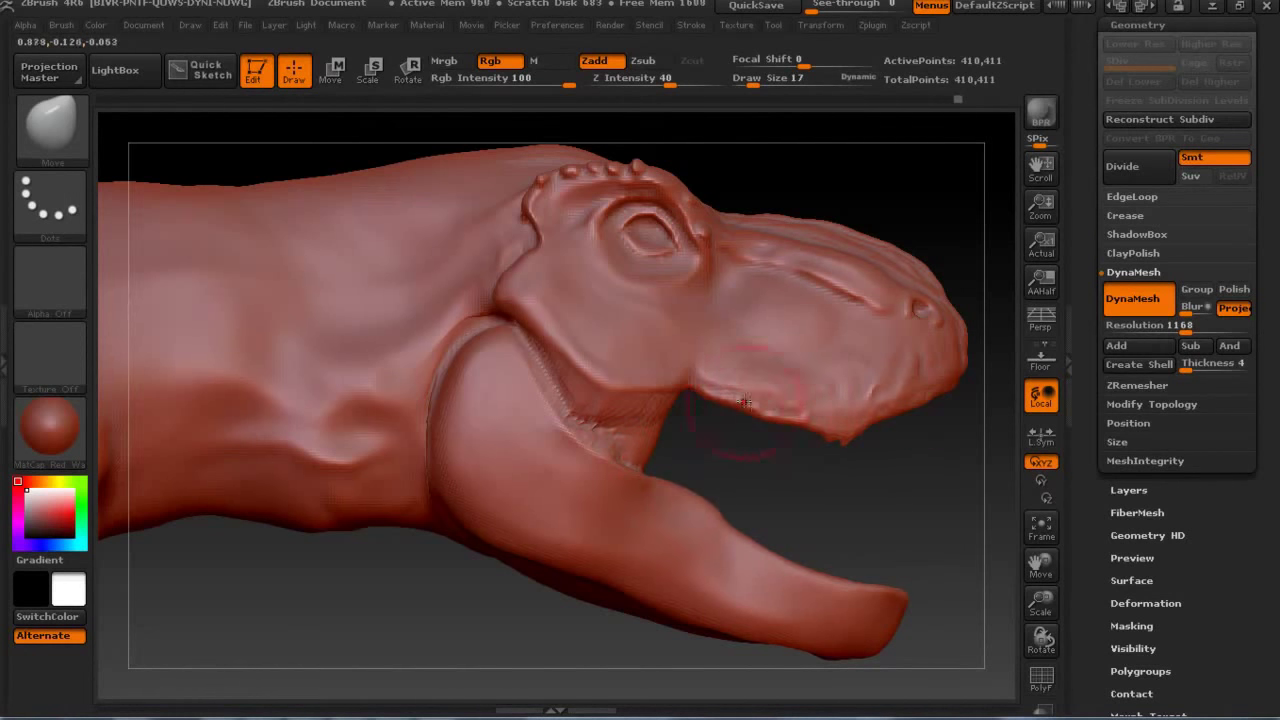
Push the upper jaw at the mouth corner, then check the head from the front and below.
drag(843, 440, 808, 452)
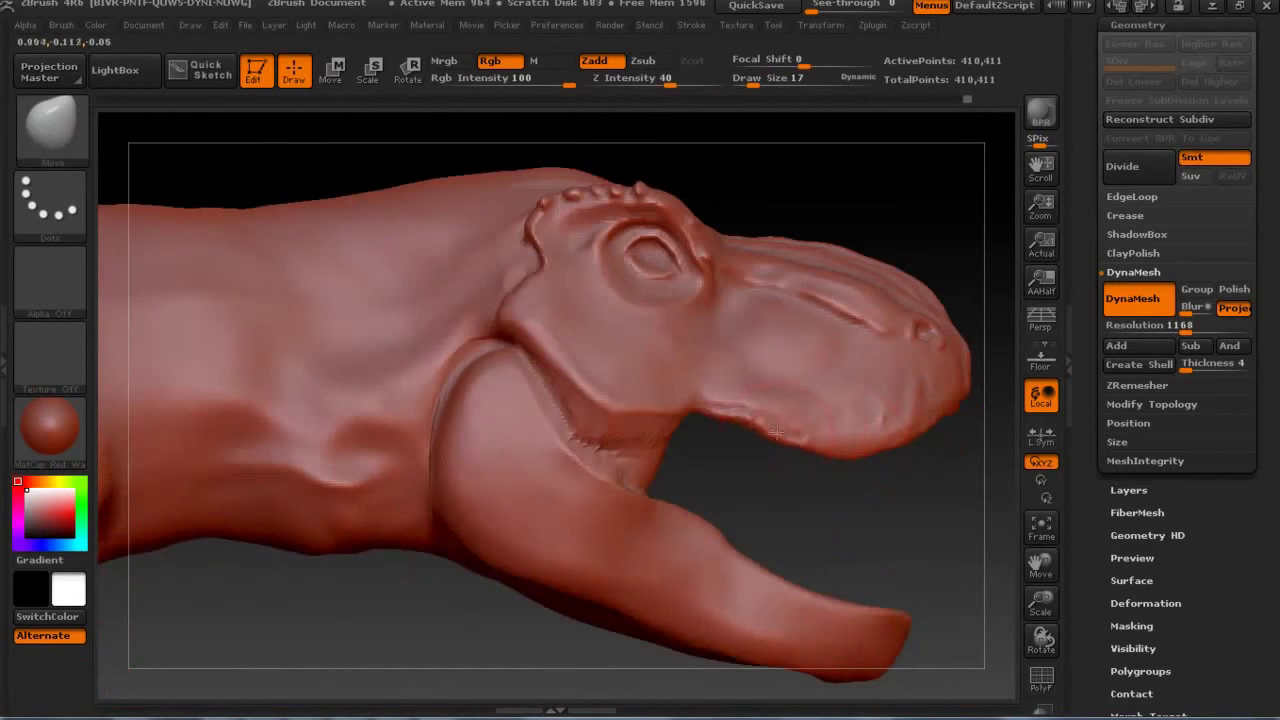
drag(873, 528, 869, 483)
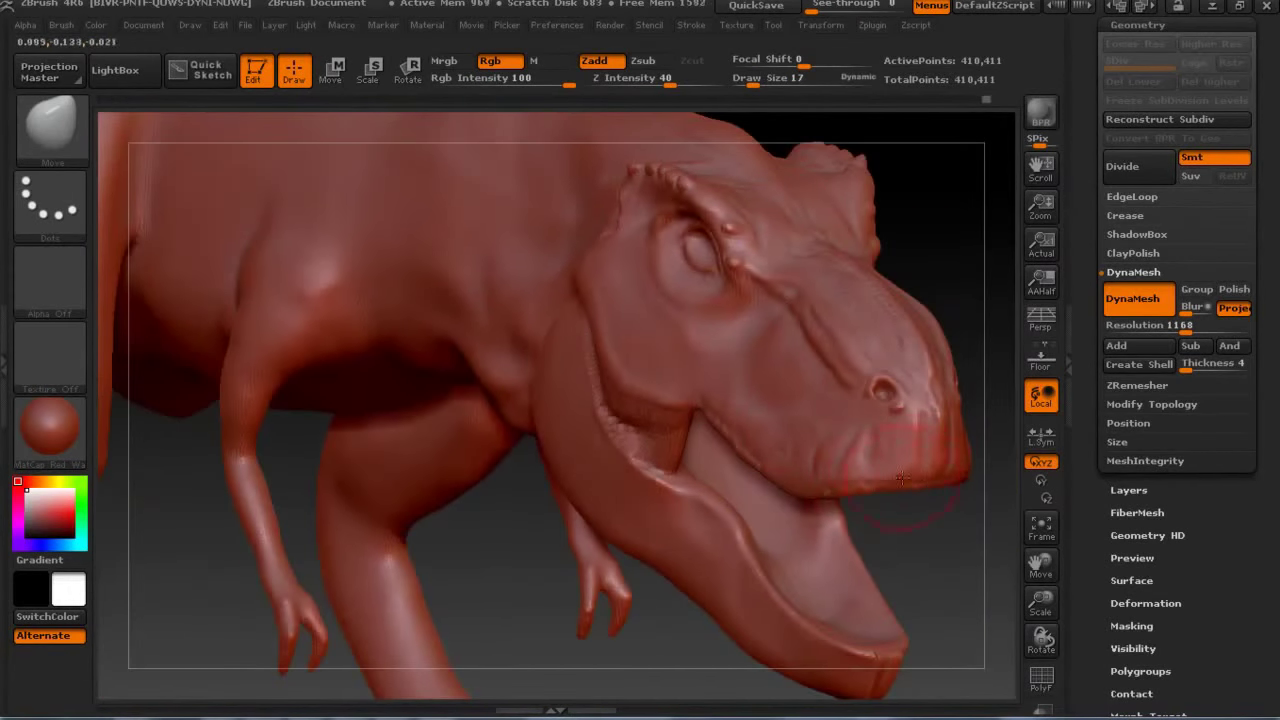
drag(845, 490, 875, 300)
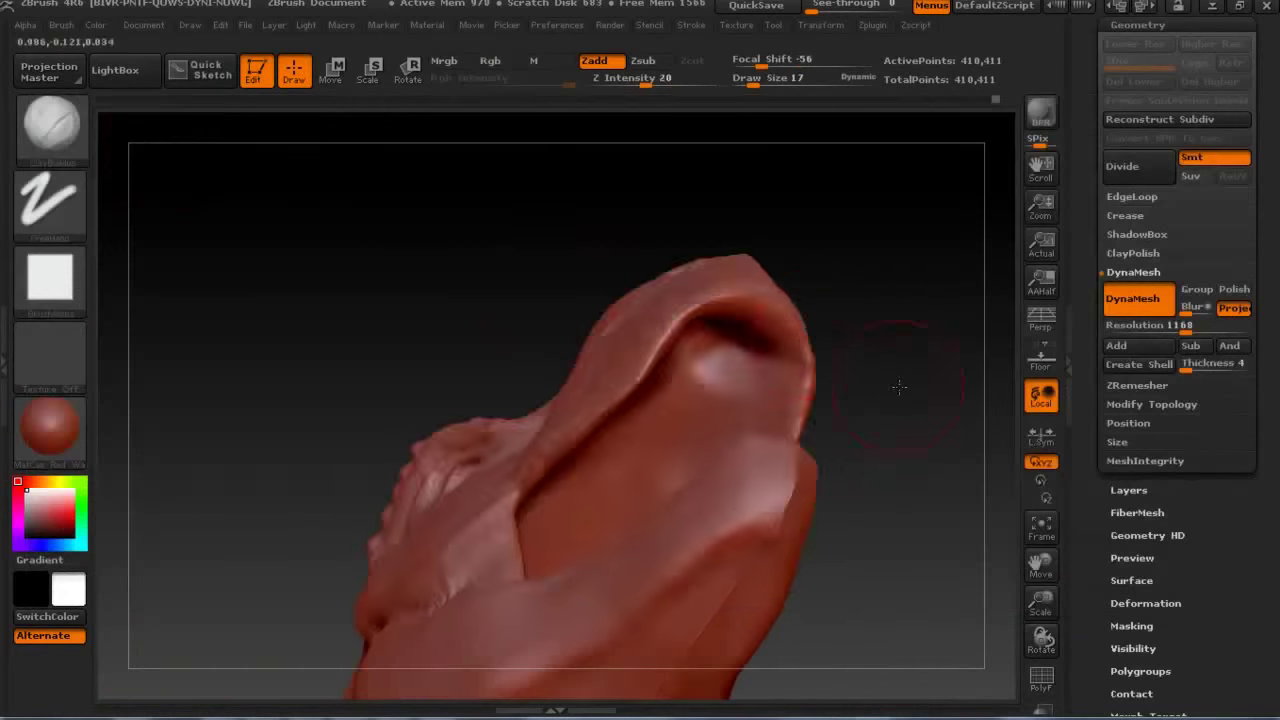
Alternate smoothing and clay build-up on the lower jaw, viewing it from several angles.
drag(899, 387, 735, 370)
key(shift)
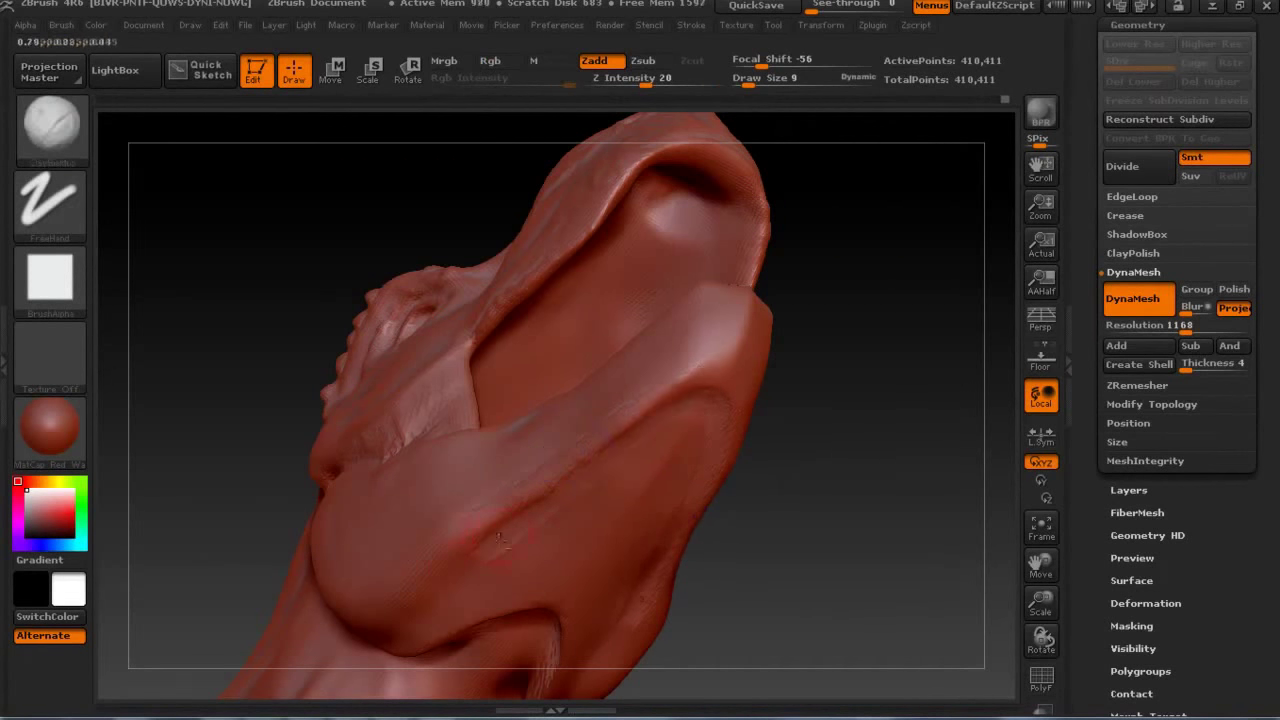
key(shift)
key(shift)
key(ctrl)
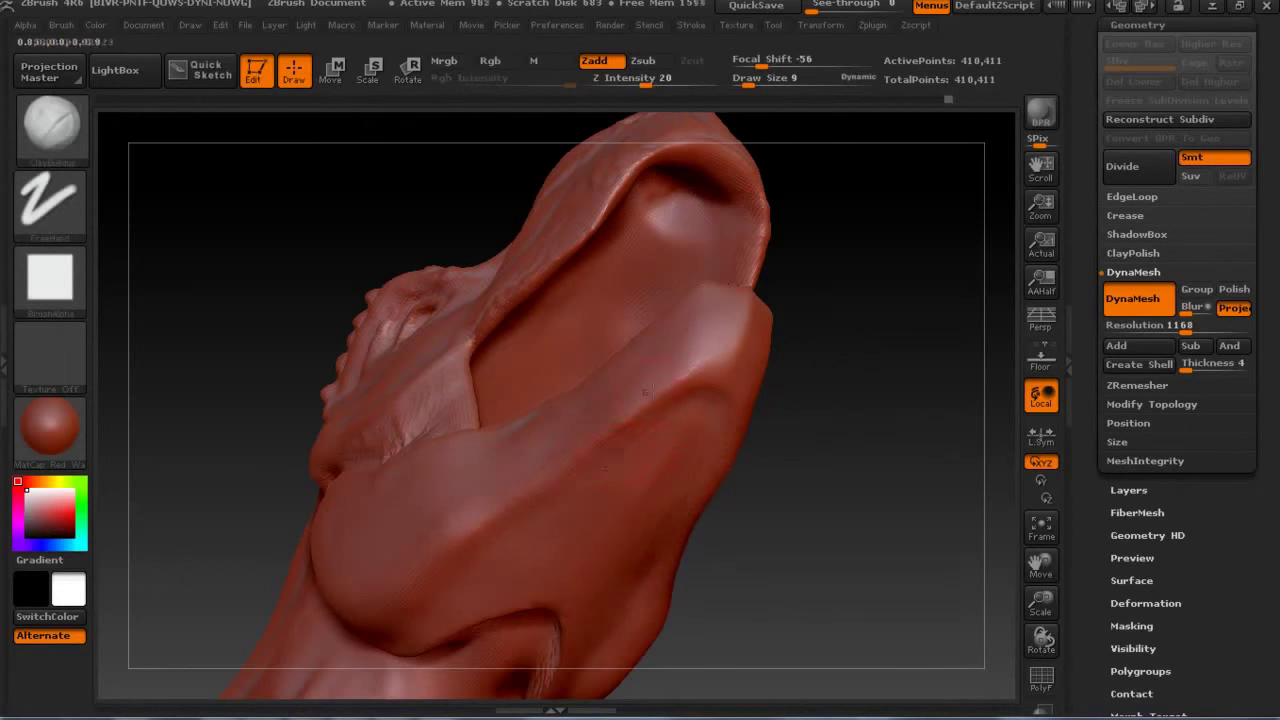
key(shift)
mouse_move(656, 540)
mouse_down()
mouse_move(860, 310)
mouse_move(697, 318)
mouse_up()
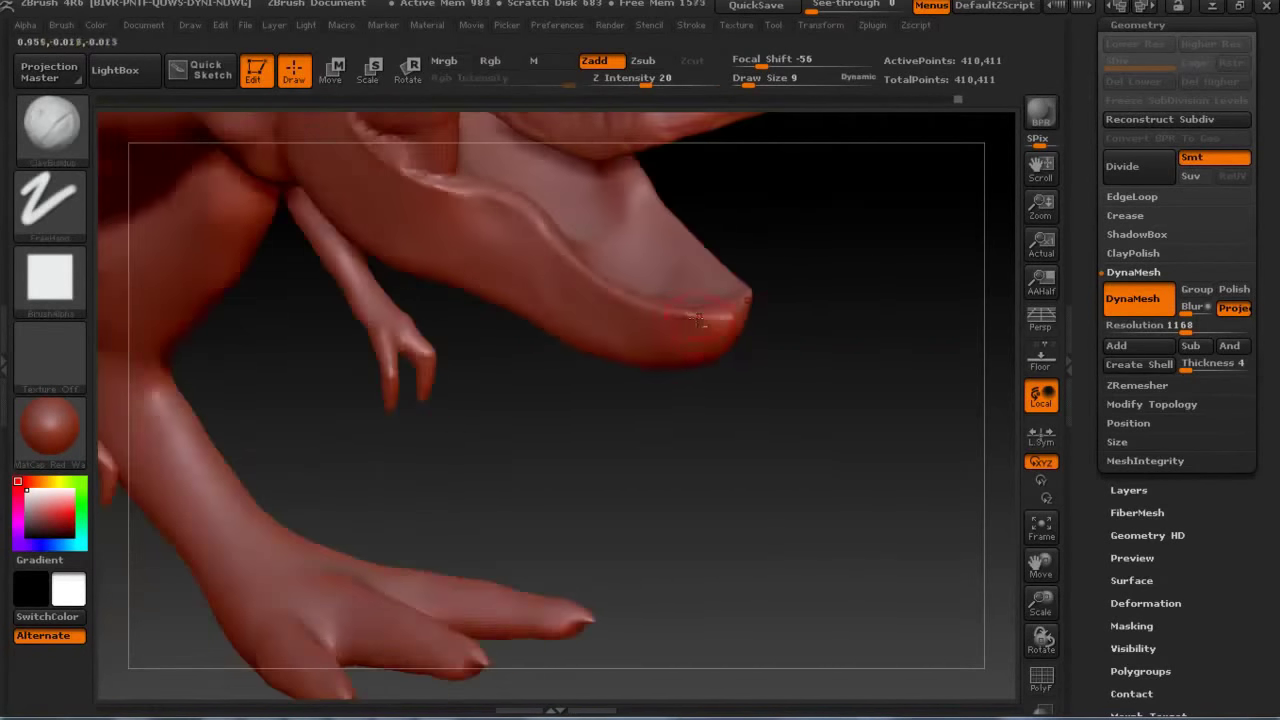
drag(779, 305, 577, 397)
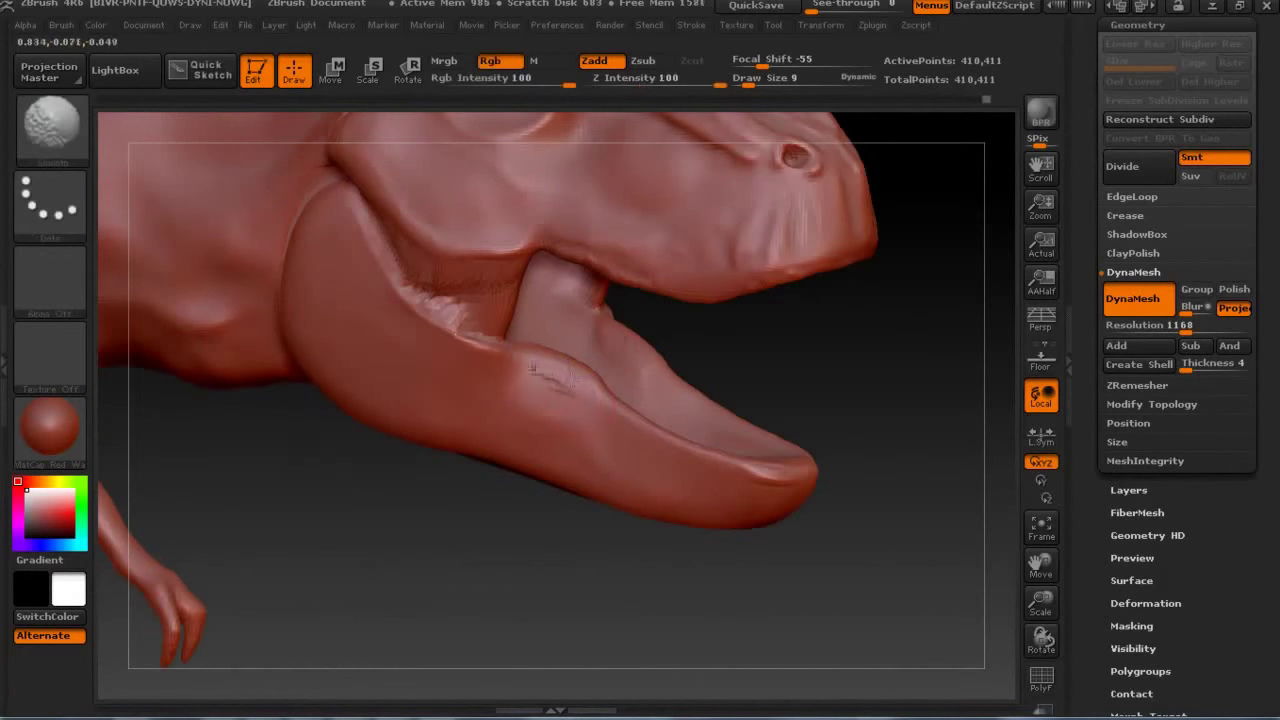
drag(833, 360, 688, 372)
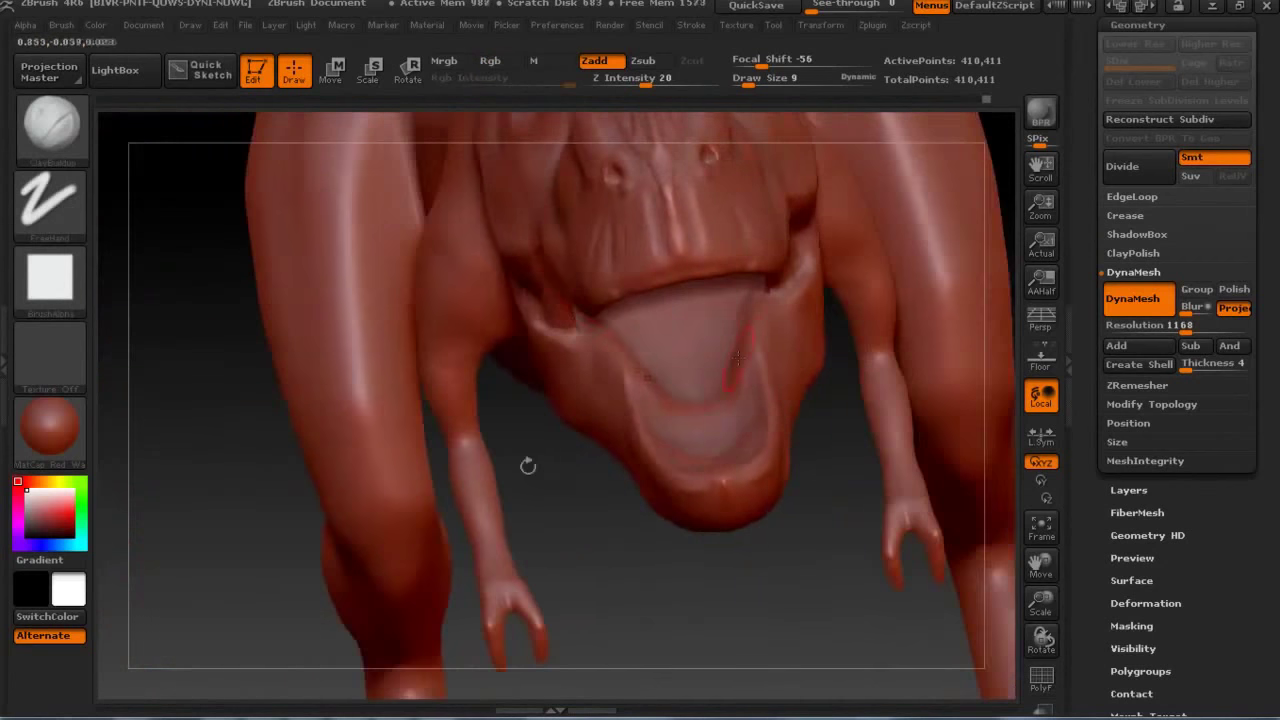
mouse_move(775, 370)
mouse_down()
mouse_move(688, 370)
mouse_move(563, 333)
mouse_up()
Switch to ClayBuildup at Draw Size 4 and lightly smooth the crease along the jaw.
key(b)
click(563, 333)
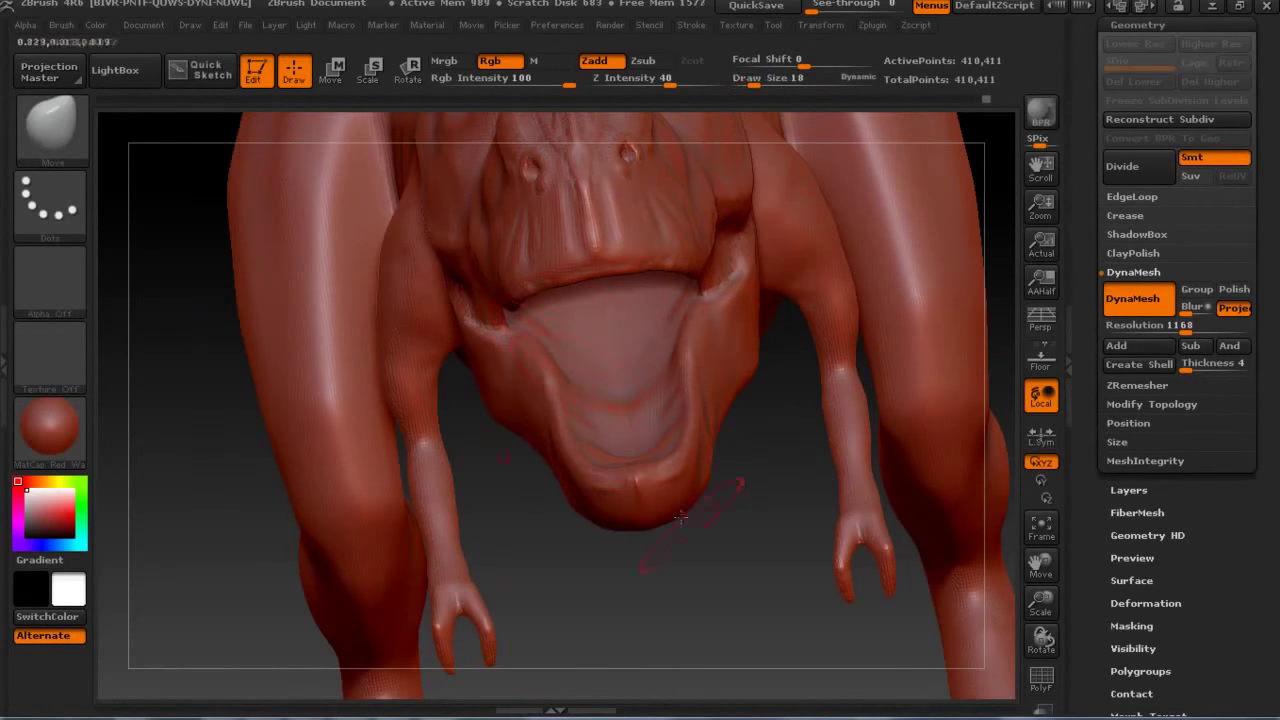
key(b)
key(c)
key(b)
mouse_move(135, 201)
mouse_down()
mouse_move(880, 268)
mouse_move(421, 343)
mouse_up()
key([)
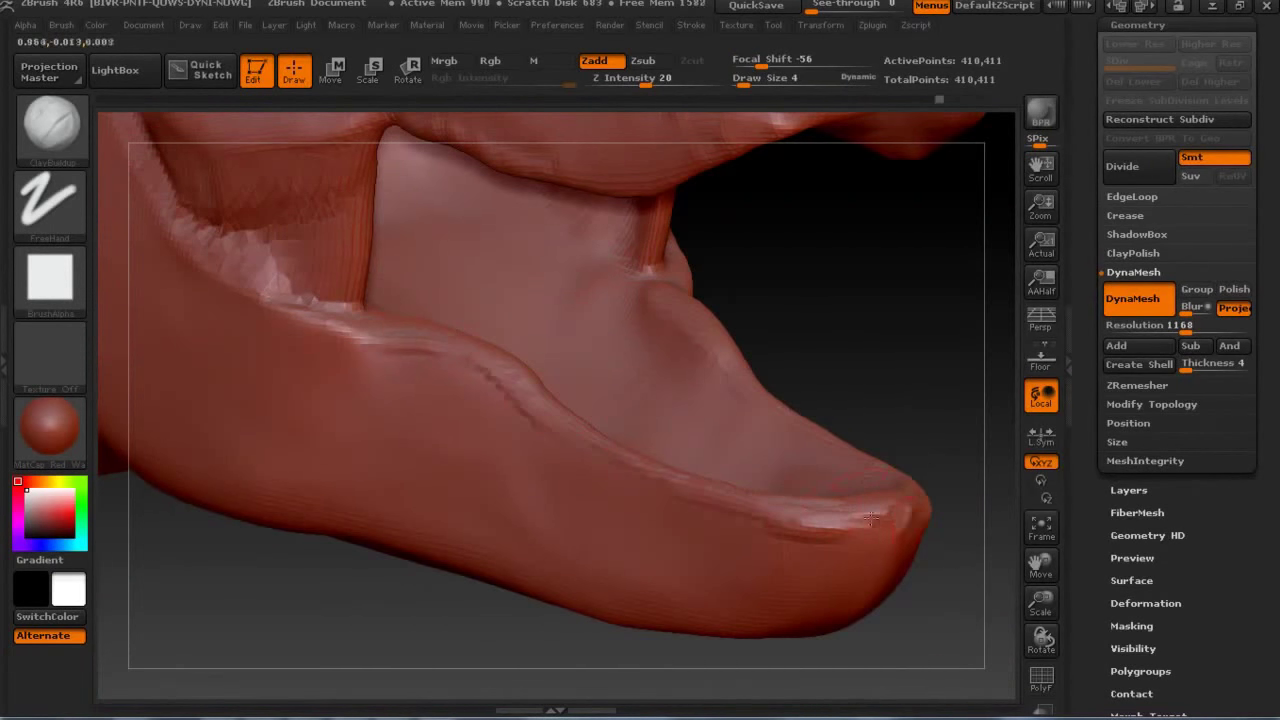
mouse_move(822, 344)
mouse_down()
mouse_move(686, 350)
mouse_move(663, 370)
mouse_move(560, 335)
mouse_up()
shift+drag(403, 283, 470, 400)
drag(720, 420, 437, 284)
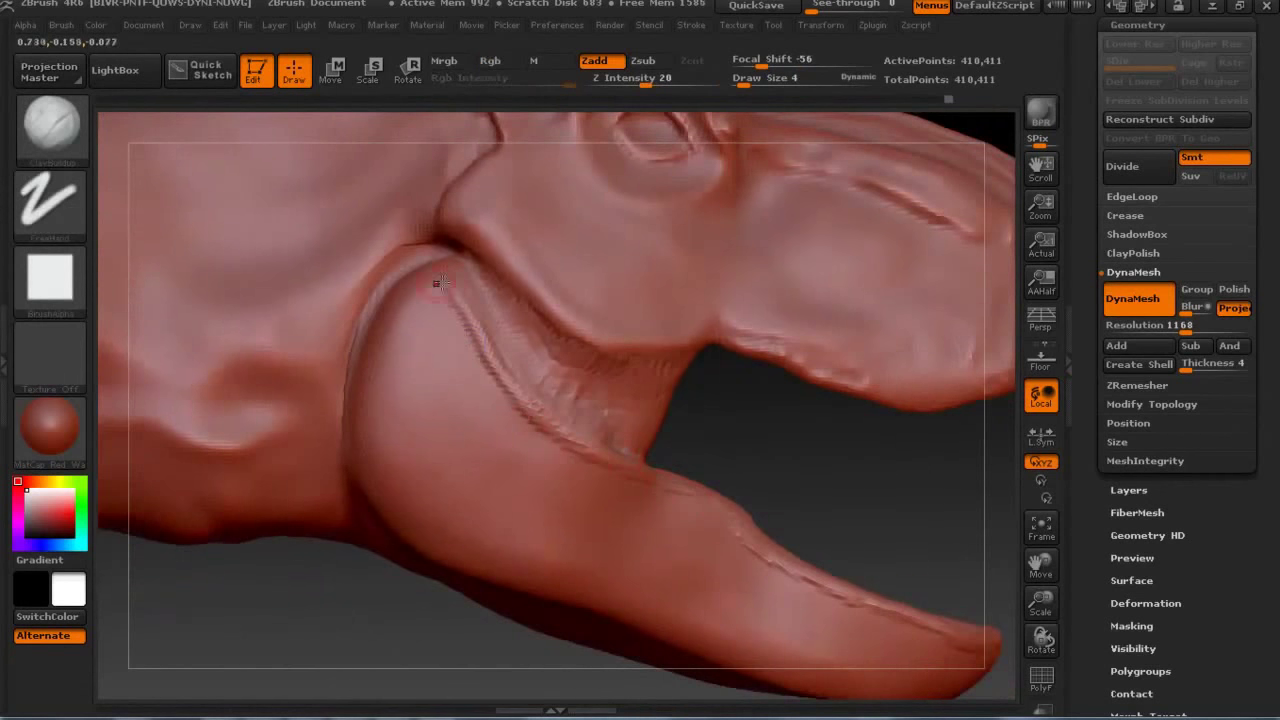
Mask a thin strip along the mouth crease with MaskPen and invert the mask.
key(shift)
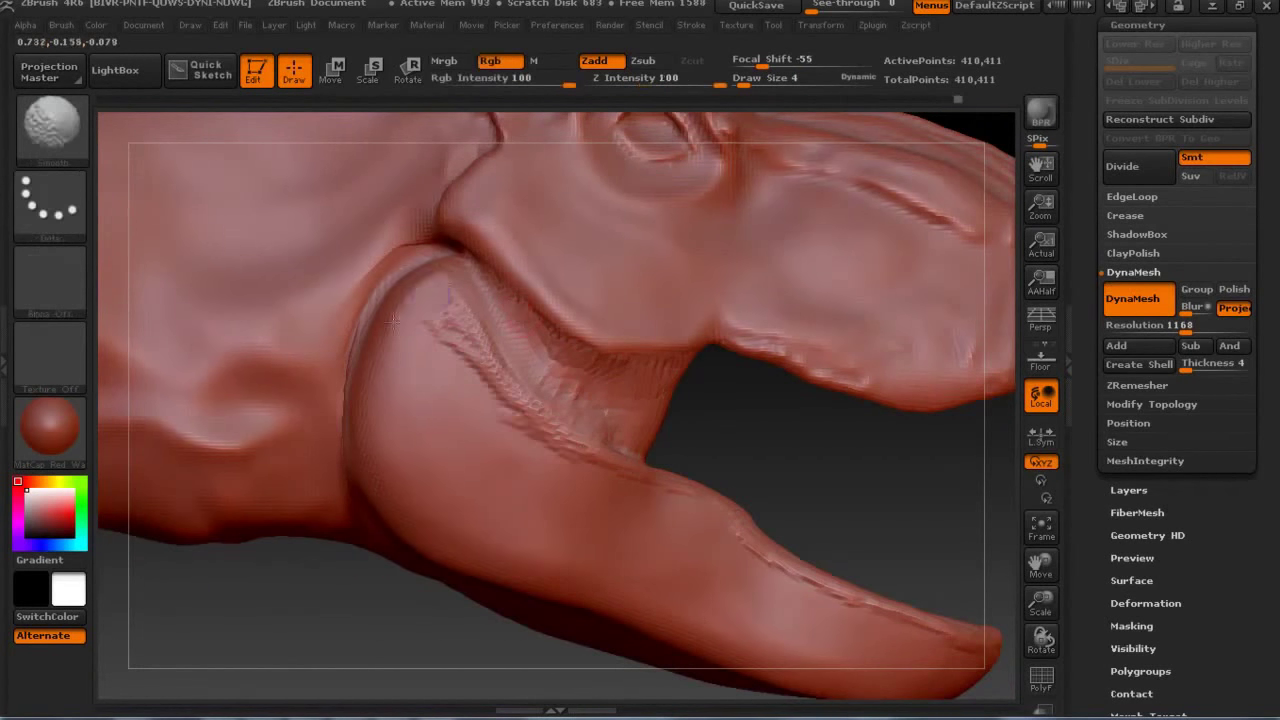
key(b)
key(s)
key(t)
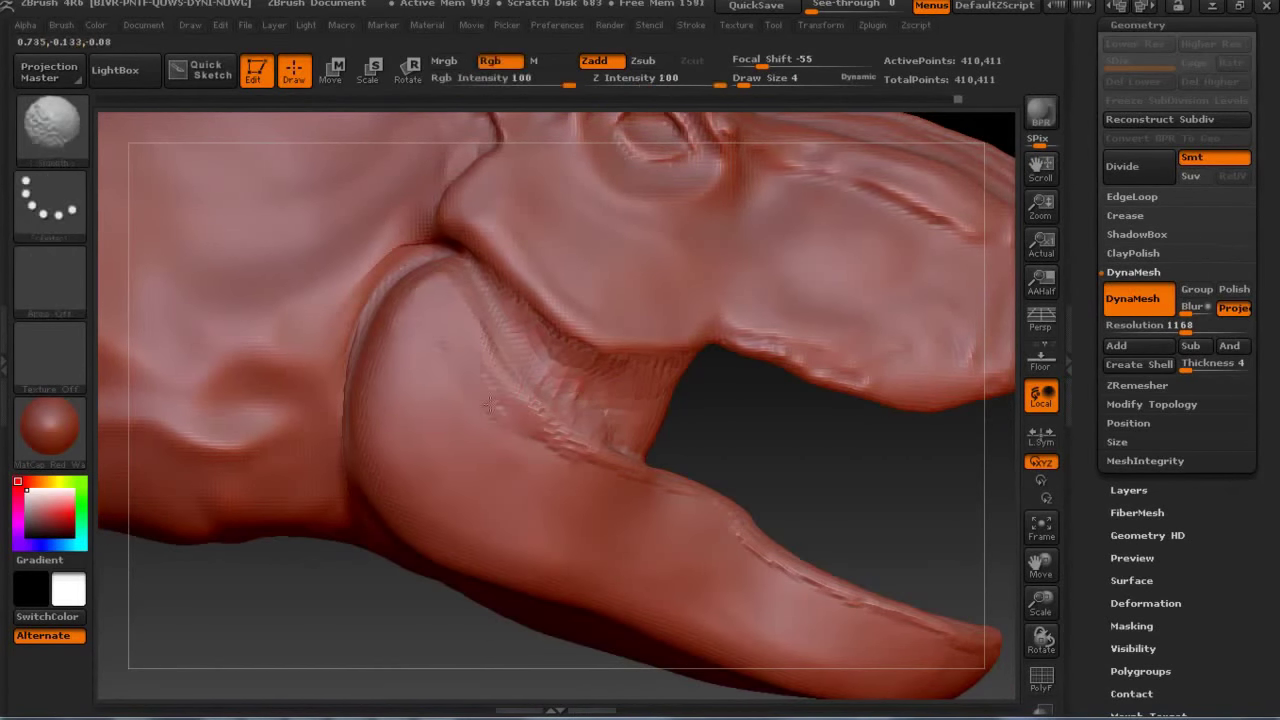
key(b)
key(c)
key(b)
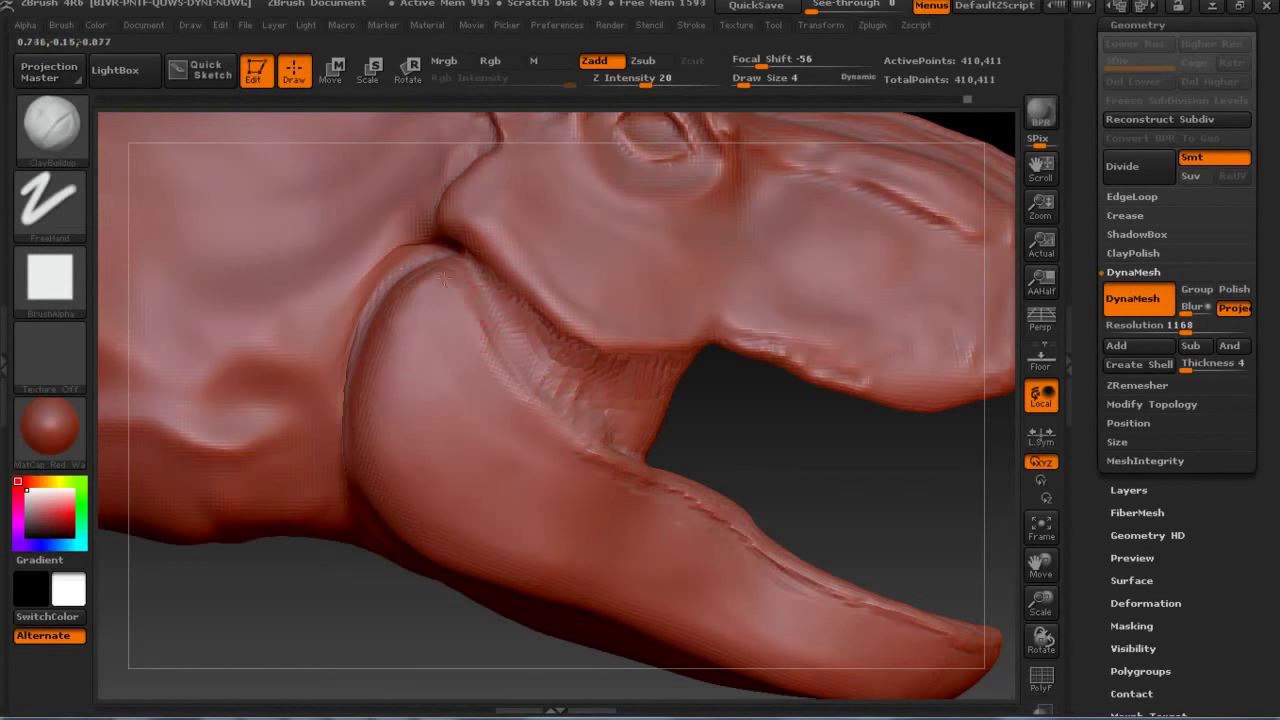
key(b)
key(s)
key(t)
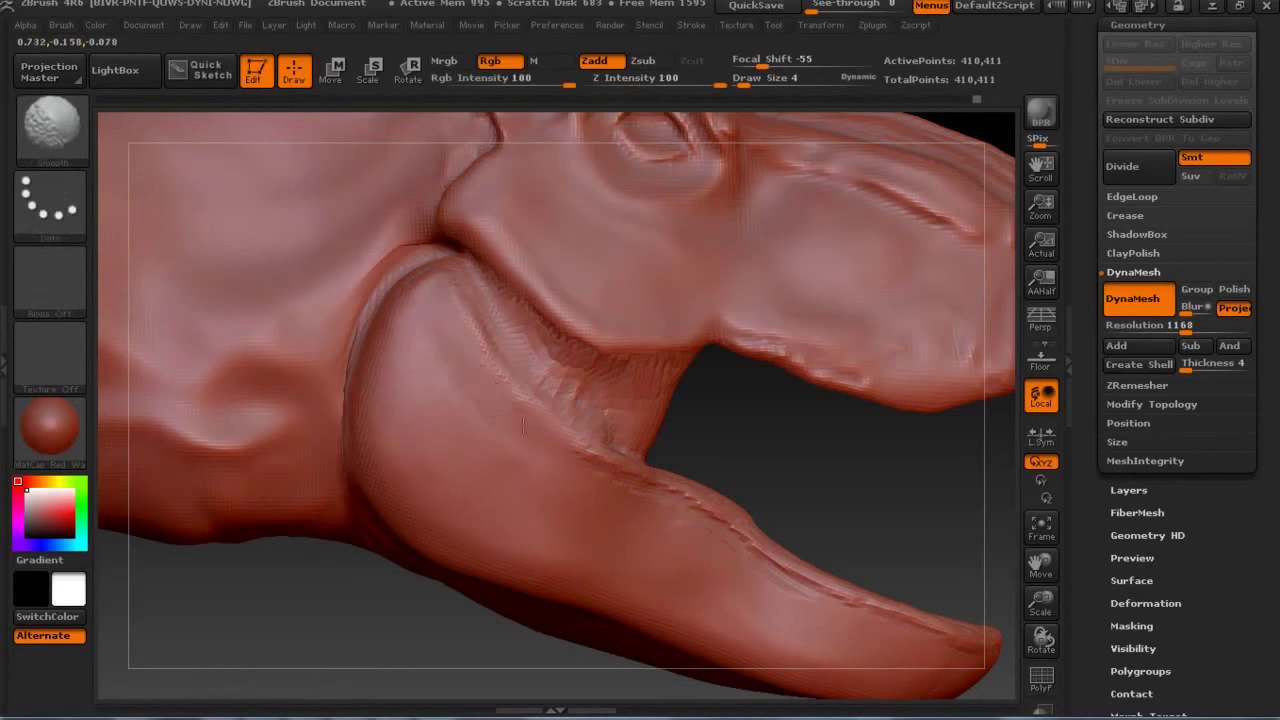
ctrl+drag(460, 268, 595, 440)
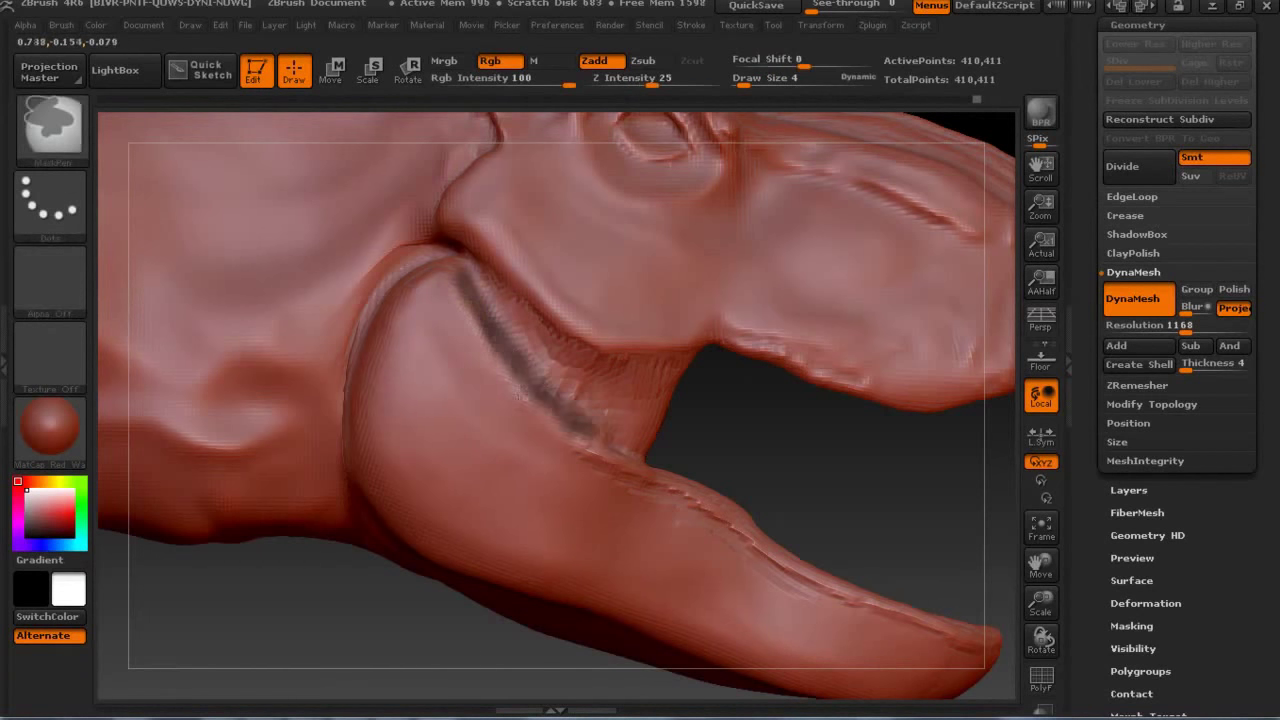
key(ctrl+i)
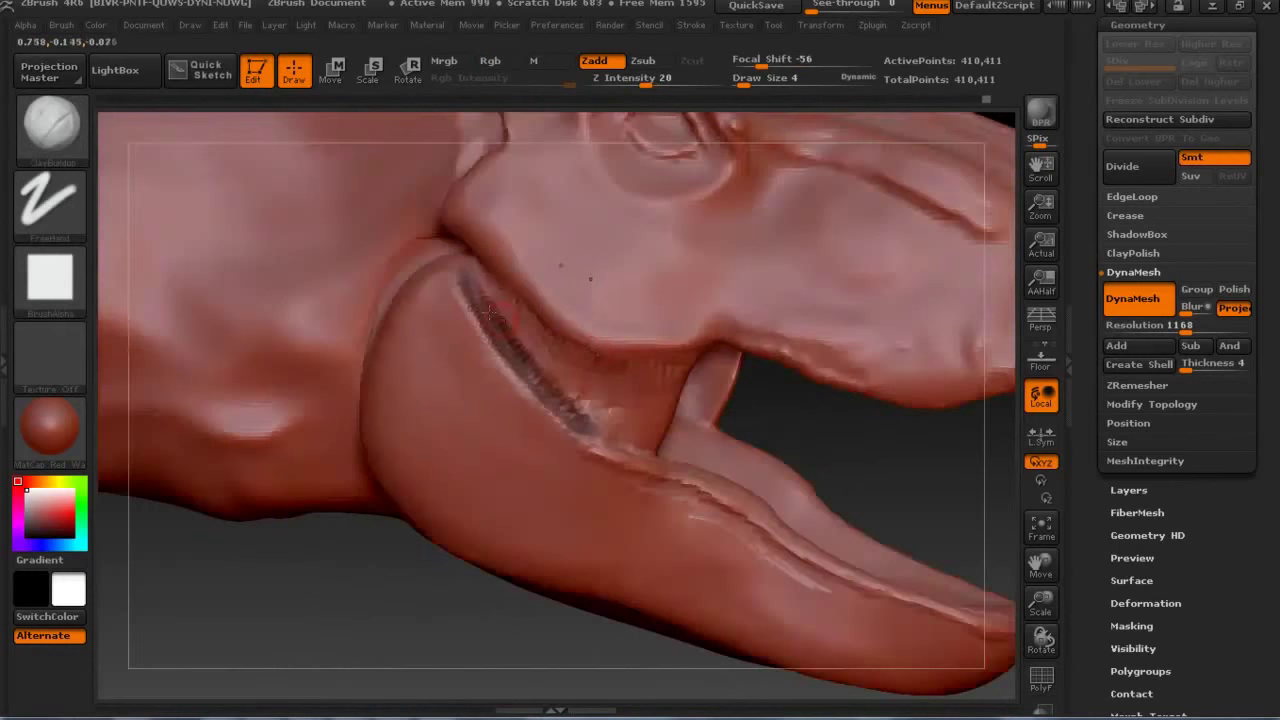
Carve and smooth the mouth and lower-lip crease, then DynaMesh at resolution 1280.
drag(455, 295, 527, 397)
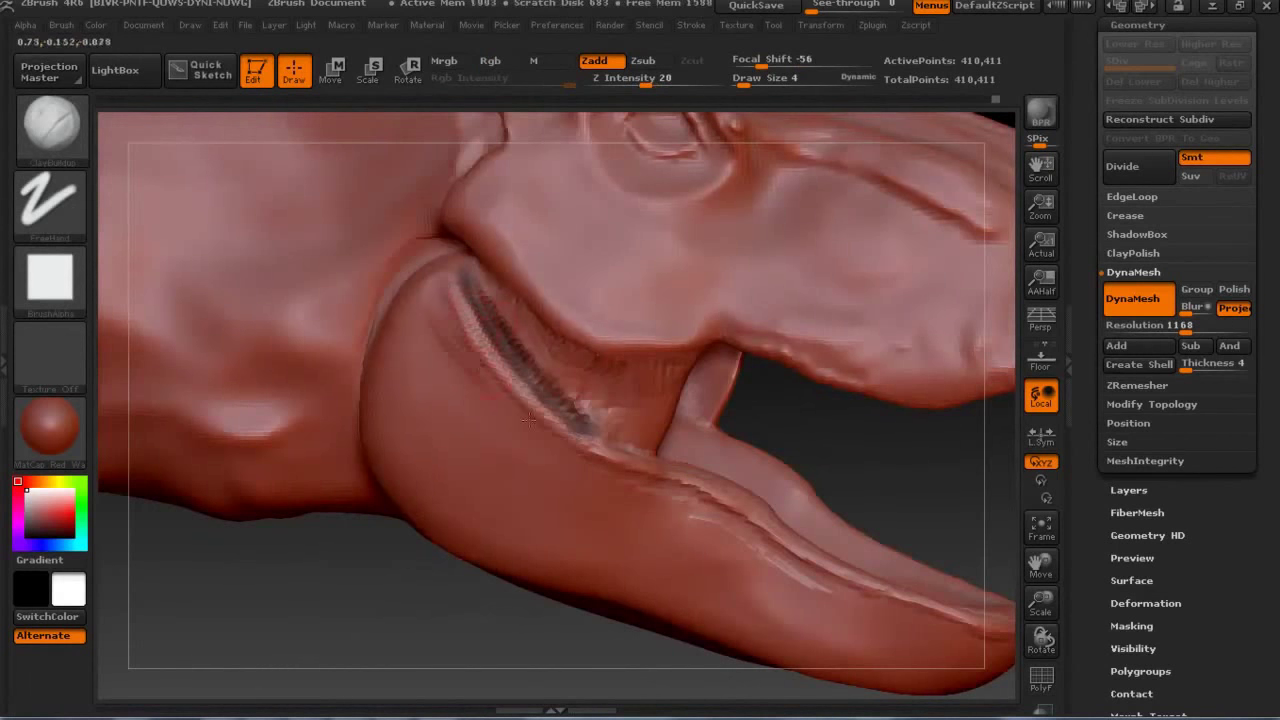
key(shift)
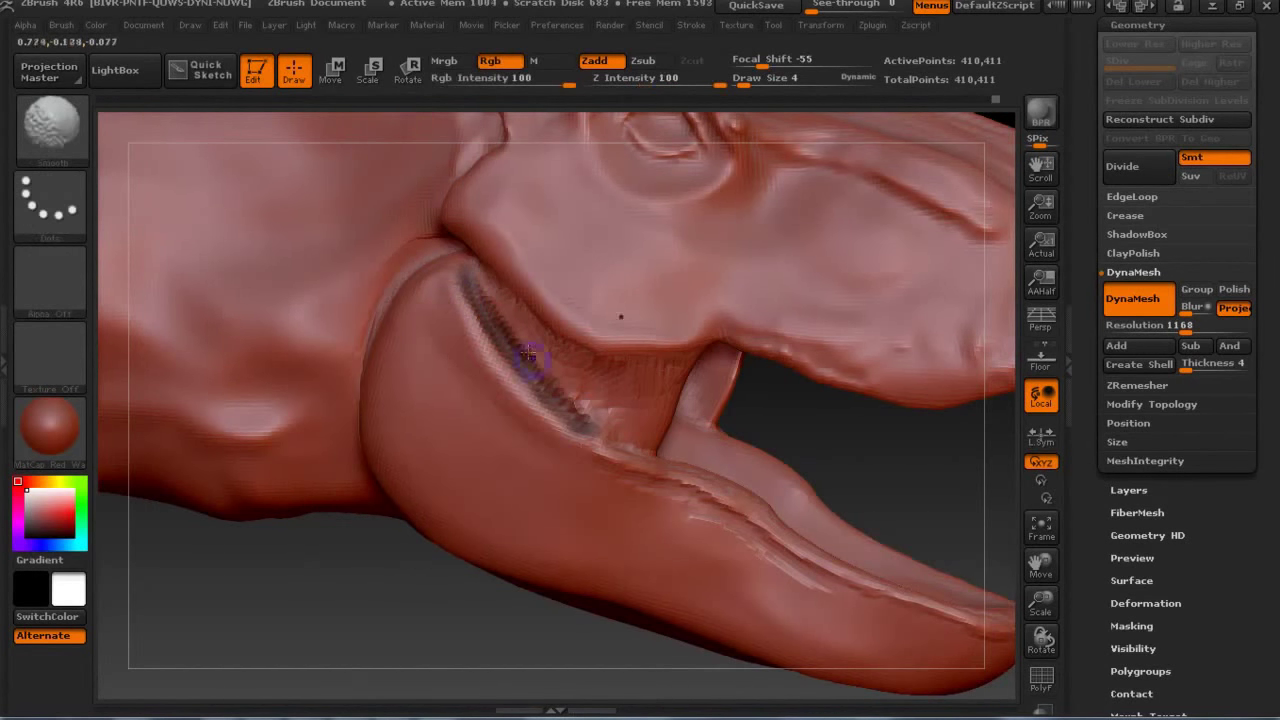
shift+drag(470, 285, 595, 430)
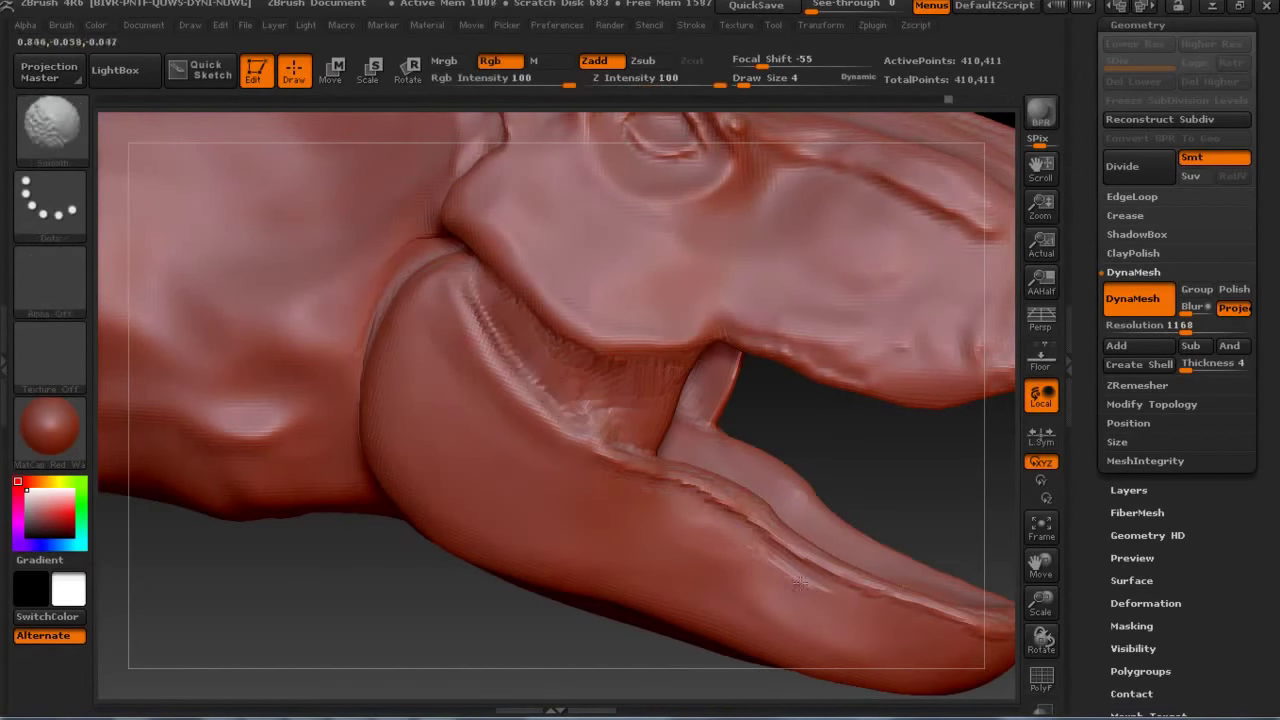
shift+drag(743, 534, 851, 592)
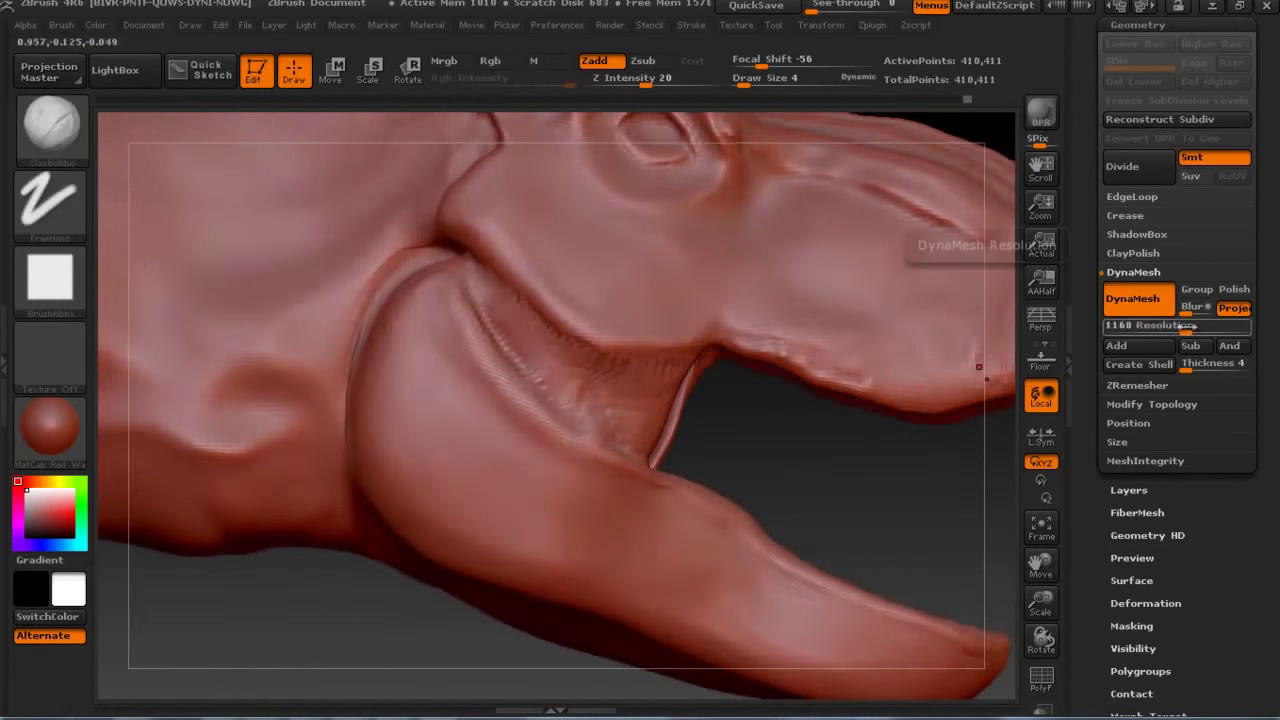
drag(1150, 325, 1178, 325)
click(1150, 310)
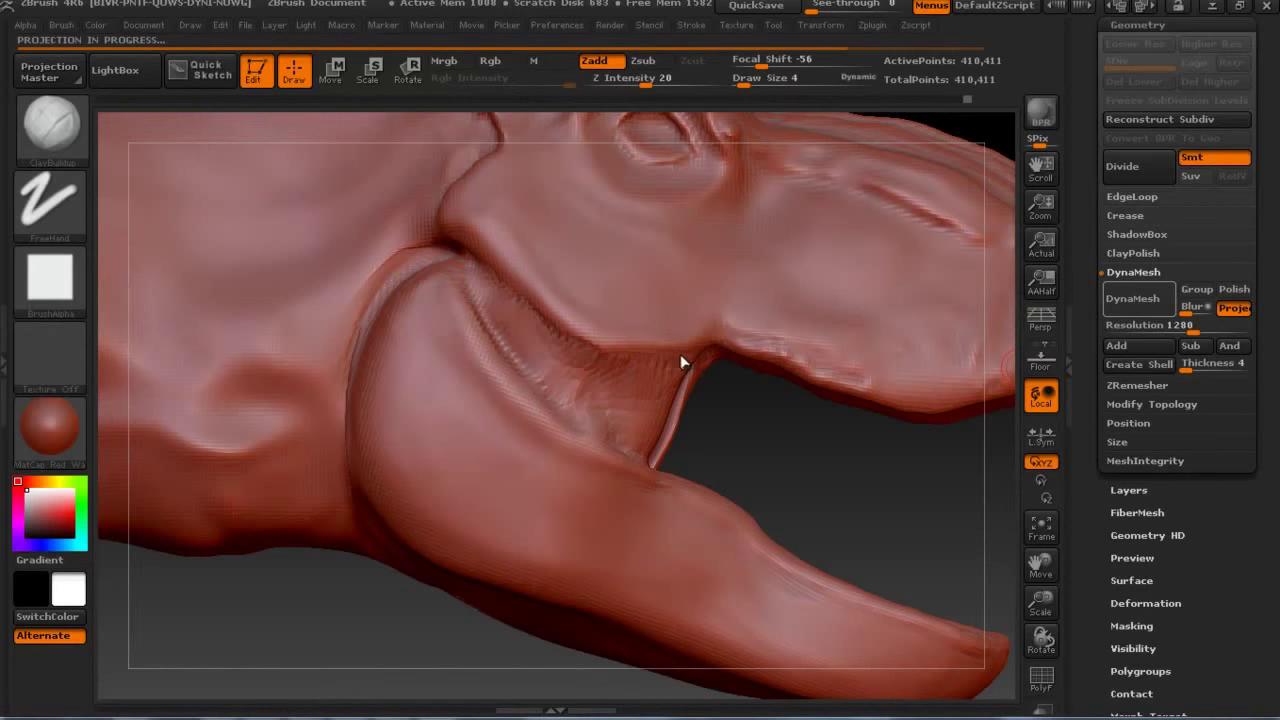
Sculpt into the inner mouth corner with ClayBuildup and smooth the inside of the mouth.
key(shift)
mouse_move(387, 270)
mouse_down()
mouse_move(438, 205)
mouse_move(541, 268)
mouse_up()
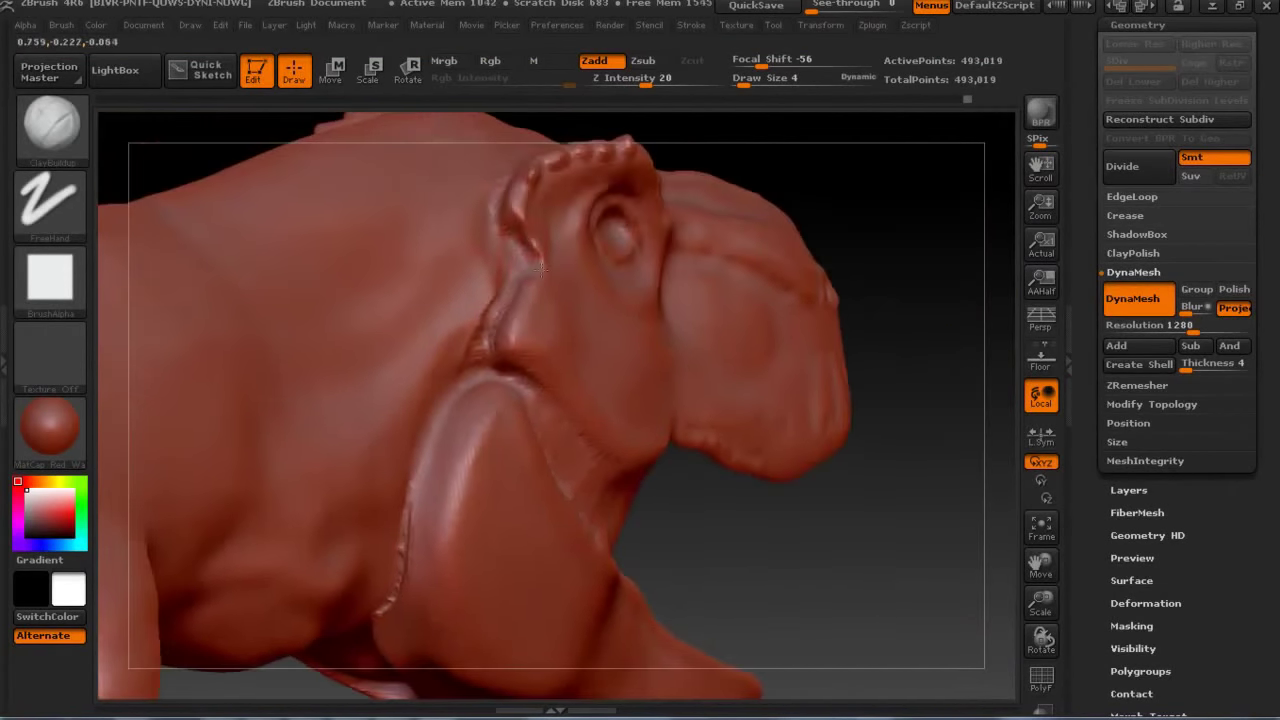
mouse_move(538, 282)
mouse_down()
mouse_move(869, 277)
mouse_move(580, 420)
mouse_move(814, 286)
mouse_up()
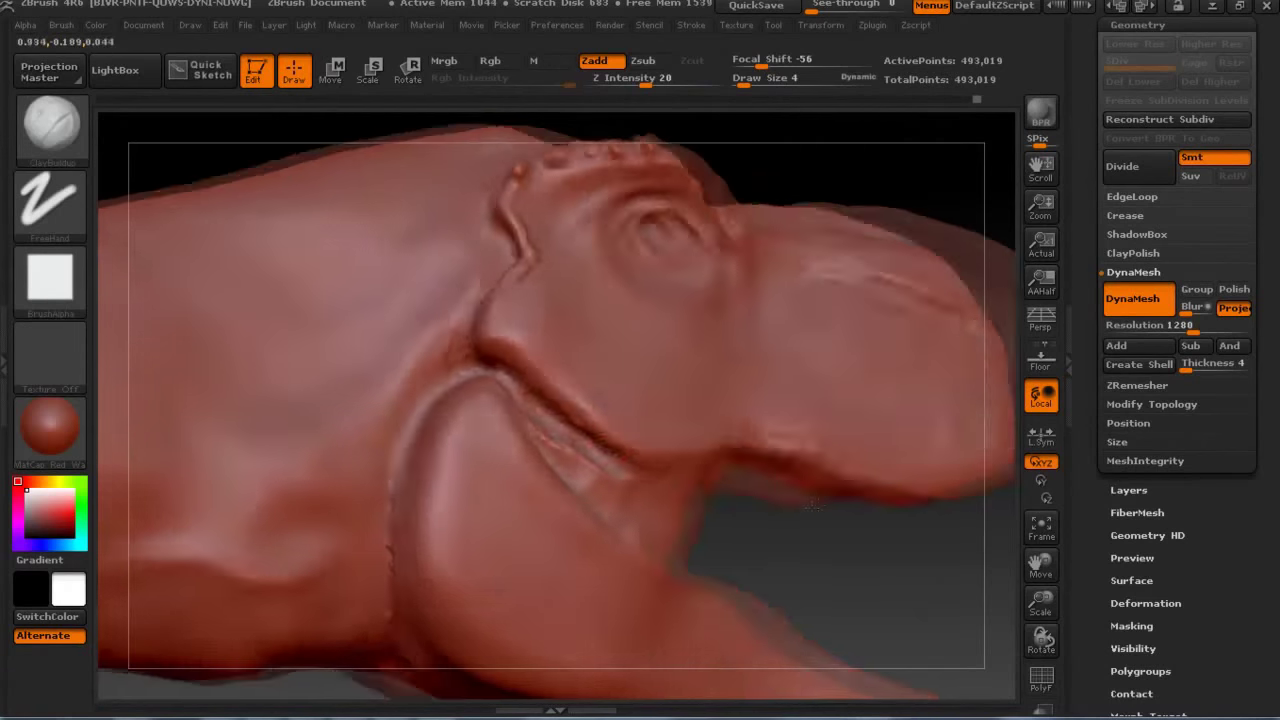
drag(418, 330, 564, 455)
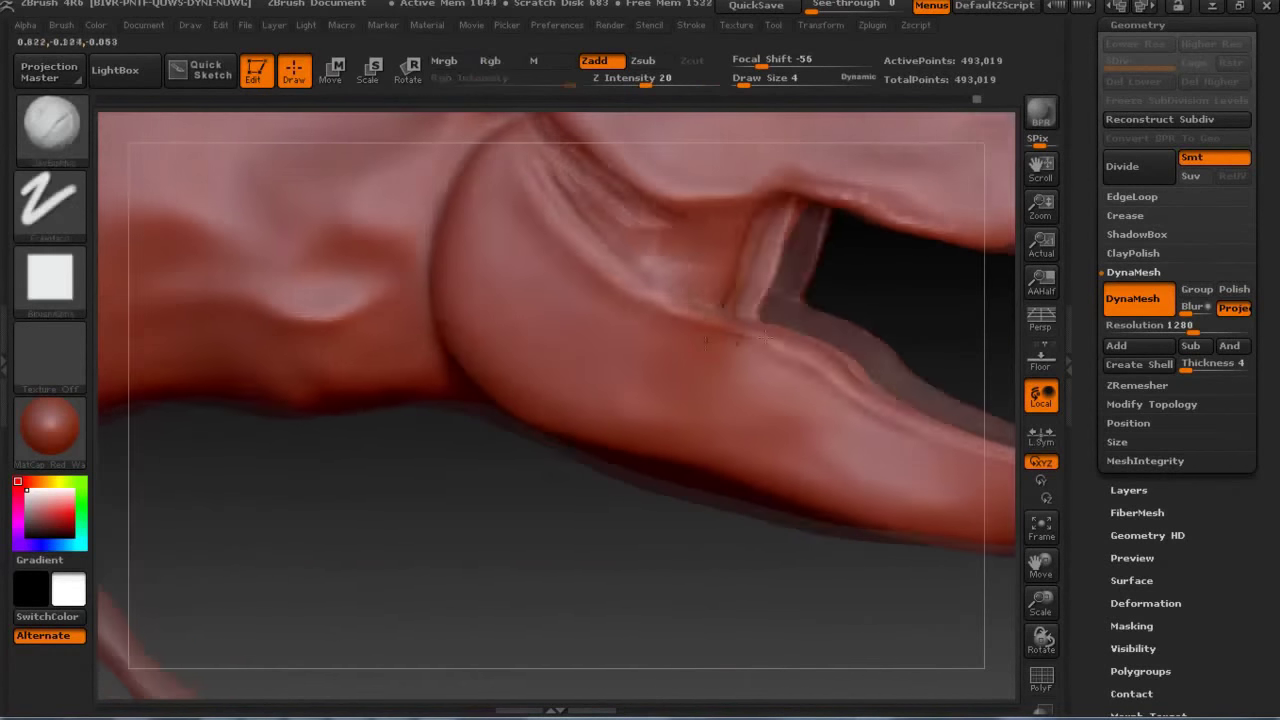
mouse_move(769, 327)
mouse_down()
mouse_move(745, 372)
mouse_move(692, 395)
mouse_move(585, 285)
mouse_move(730, 345)
mouse_move(700, 372)
mouse_move(748, 347)
mouse_up()
shift+drag(635, 328, 580, 275)
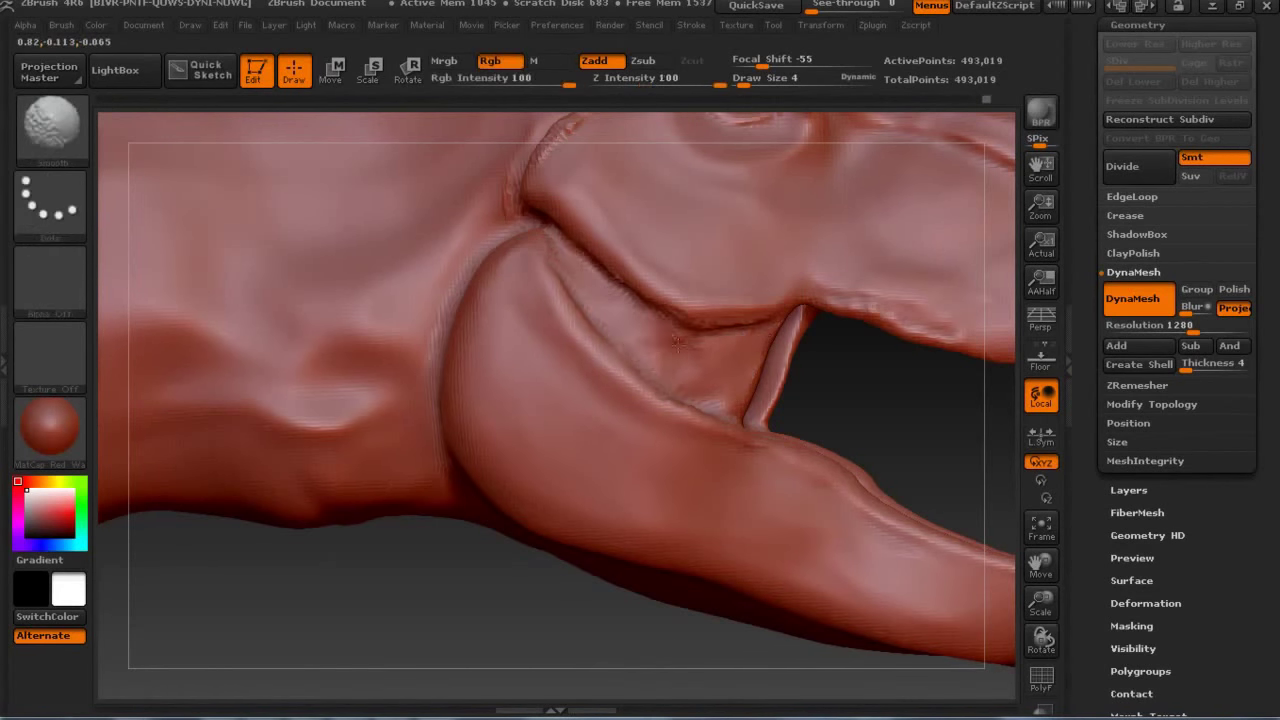
Switch to the Inflat brush and rotate to look up under the jaw.
key(b)
key(c)
key(b)
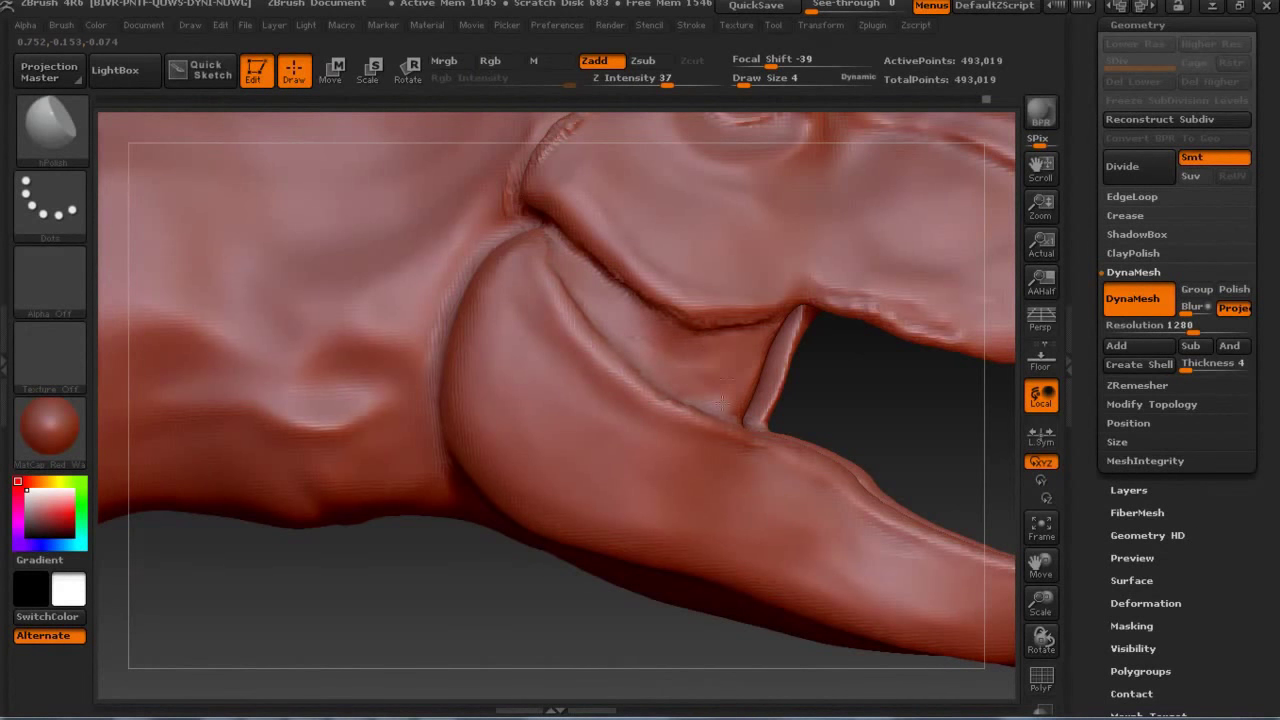
drag(716, 295, 673, 295)
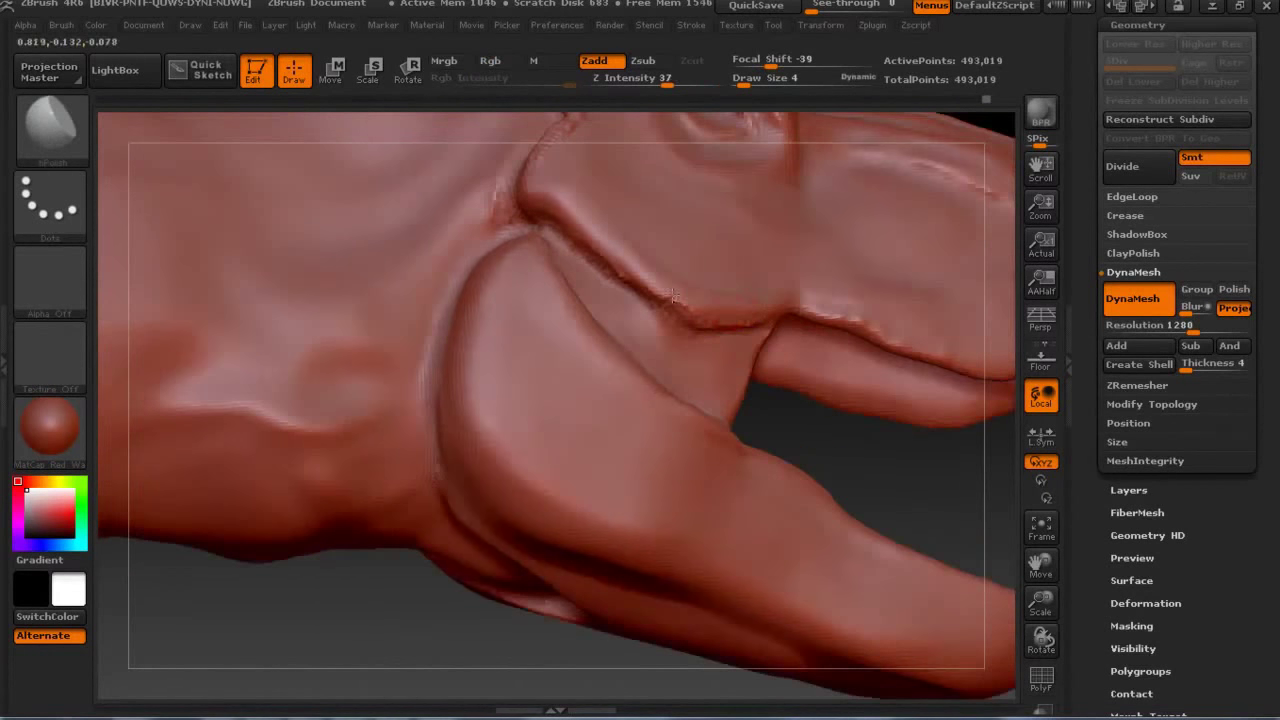
key(b)
click(590, 236)
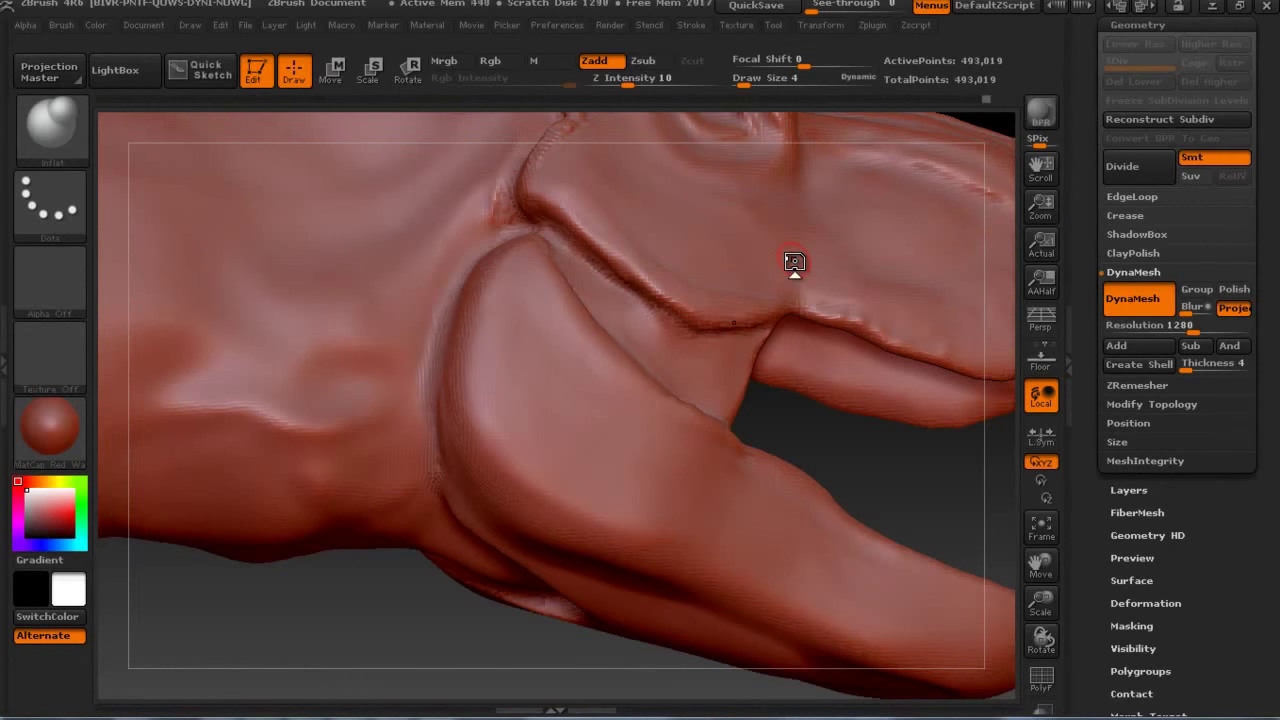
mouse_move(794, 262)
mouse_down()
mouse_move(856, 213)
mouse_move(522, 215)
mouse_up()
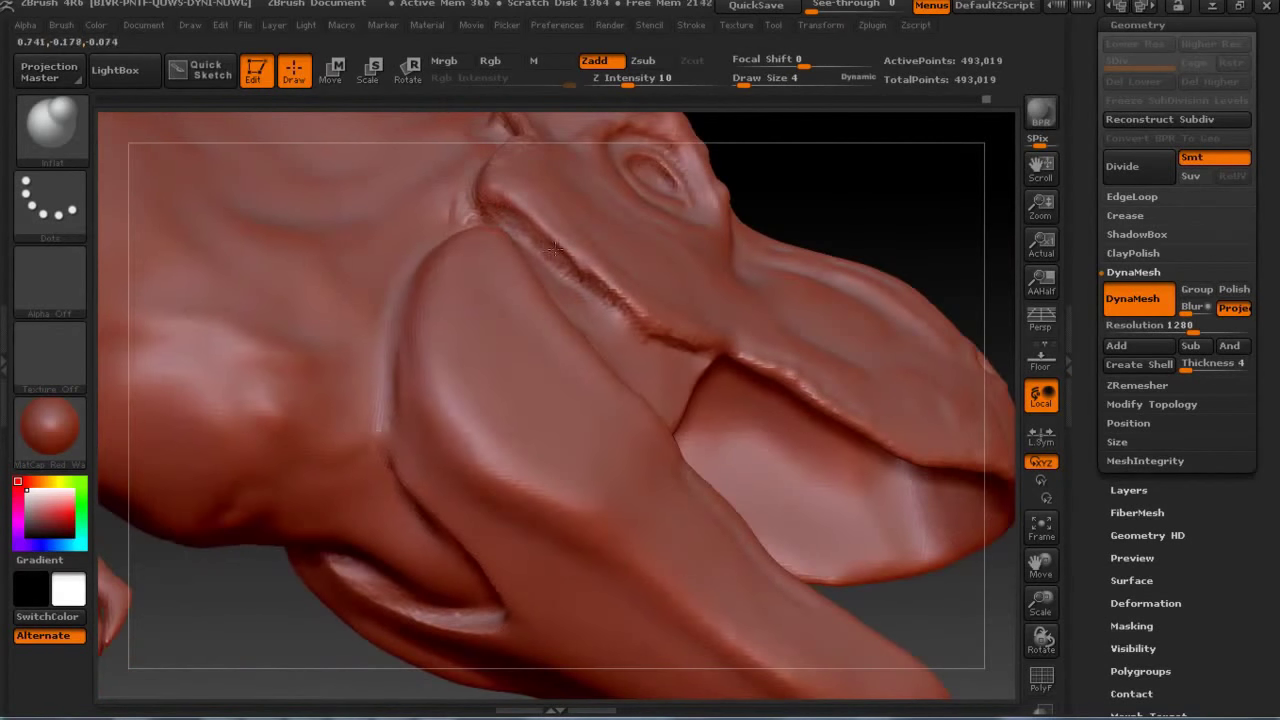
key(b)
drag(730, 185, 794, 217)
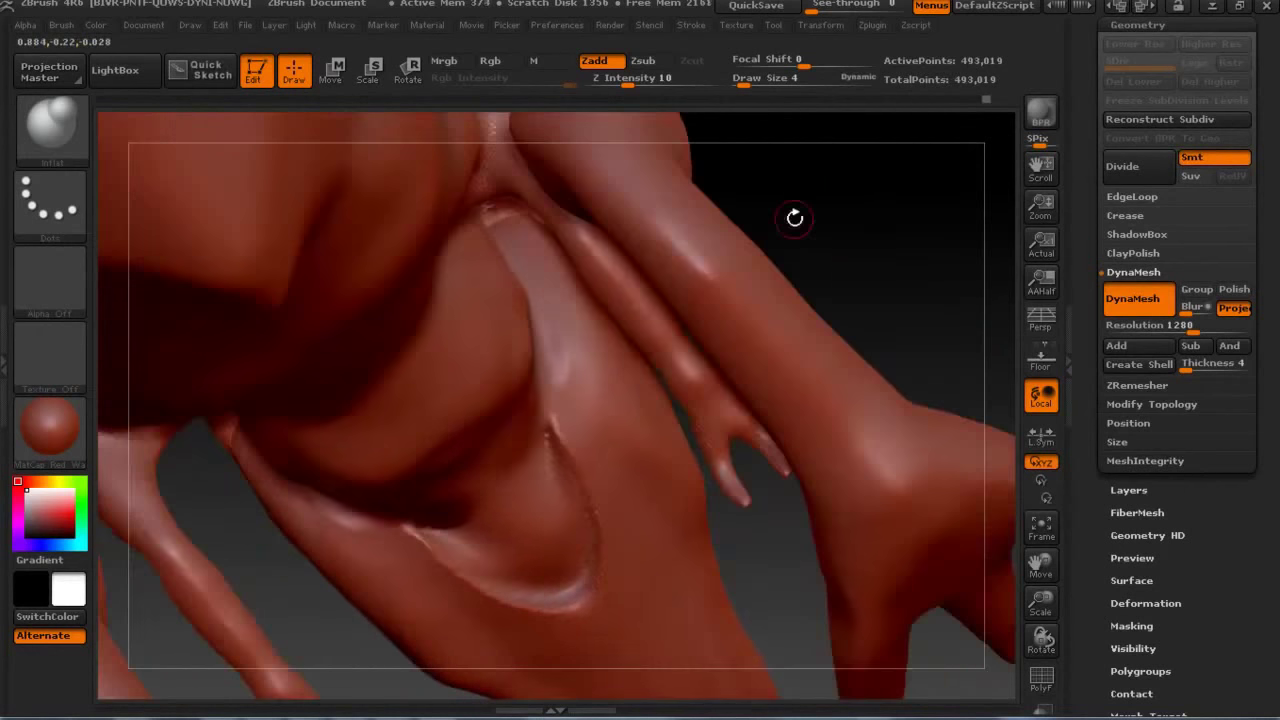
Select ClayBuildup, set Focal Shift 0 and Draw Size 40, and restore the later state from Undo History.
key(b)
key(c)
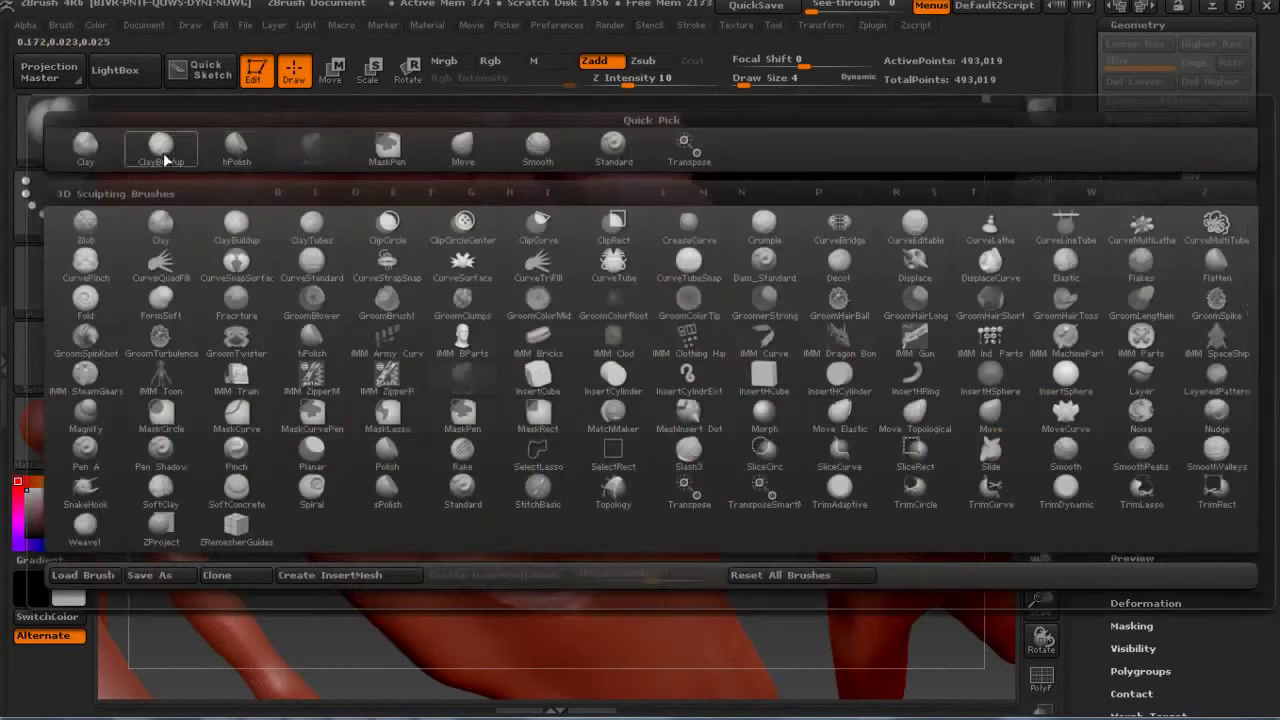
key(b)
click(745, 63)
mouse_move(745, 63)
mouse_down()
mouse_move(803, 63)
mouse_move(775, 85)
mouse_up()
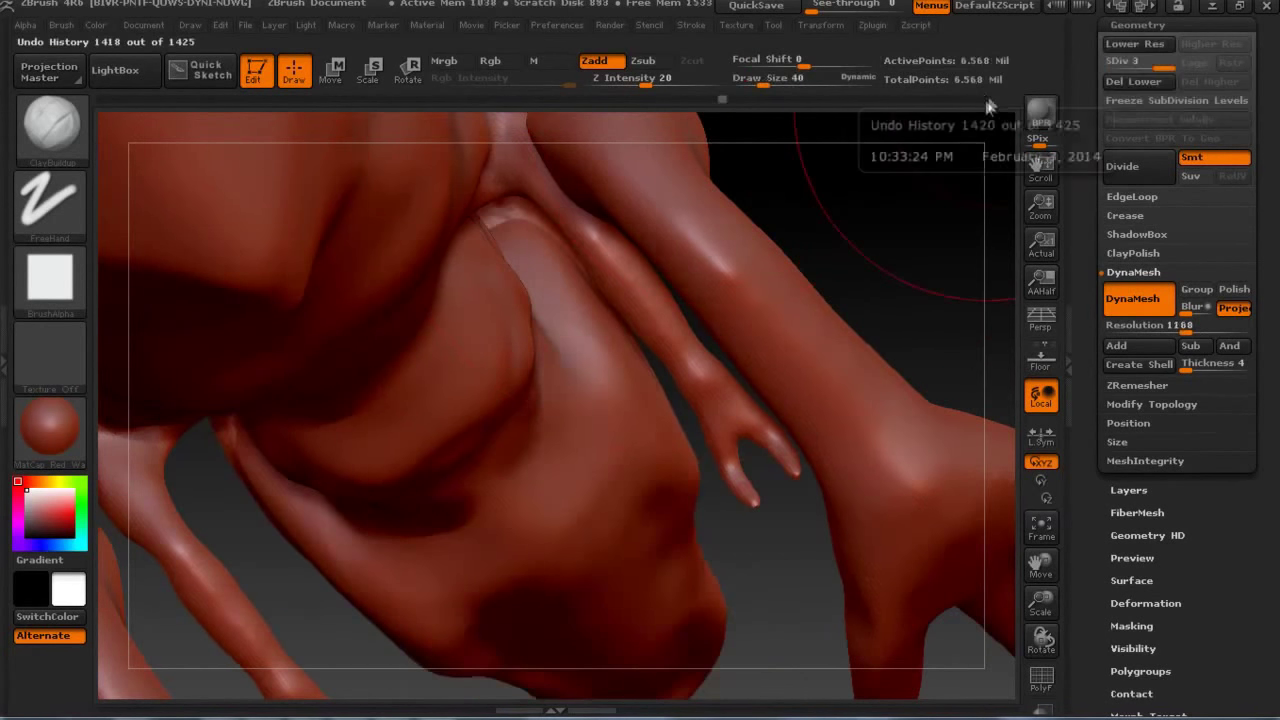
click(986, 100)
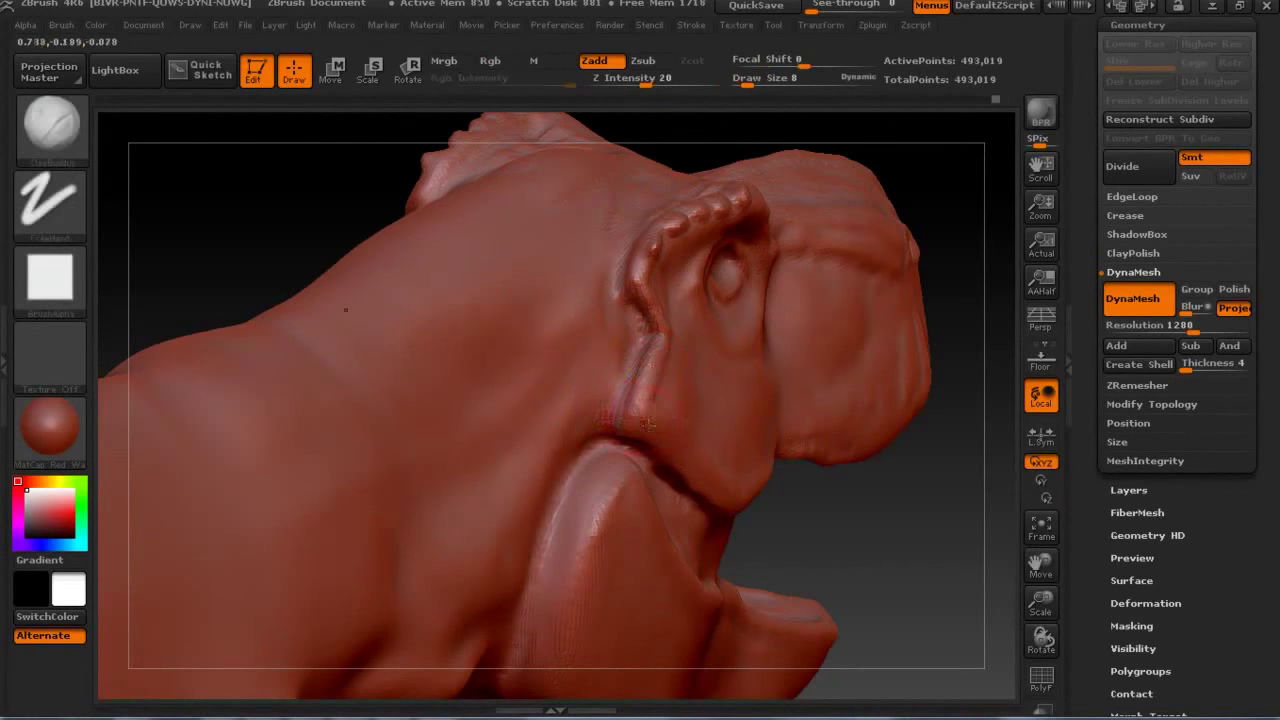
Build a raised ridge along the neck crease with the Layer brush and smooth it.
drag(871, 524, 595, 513)
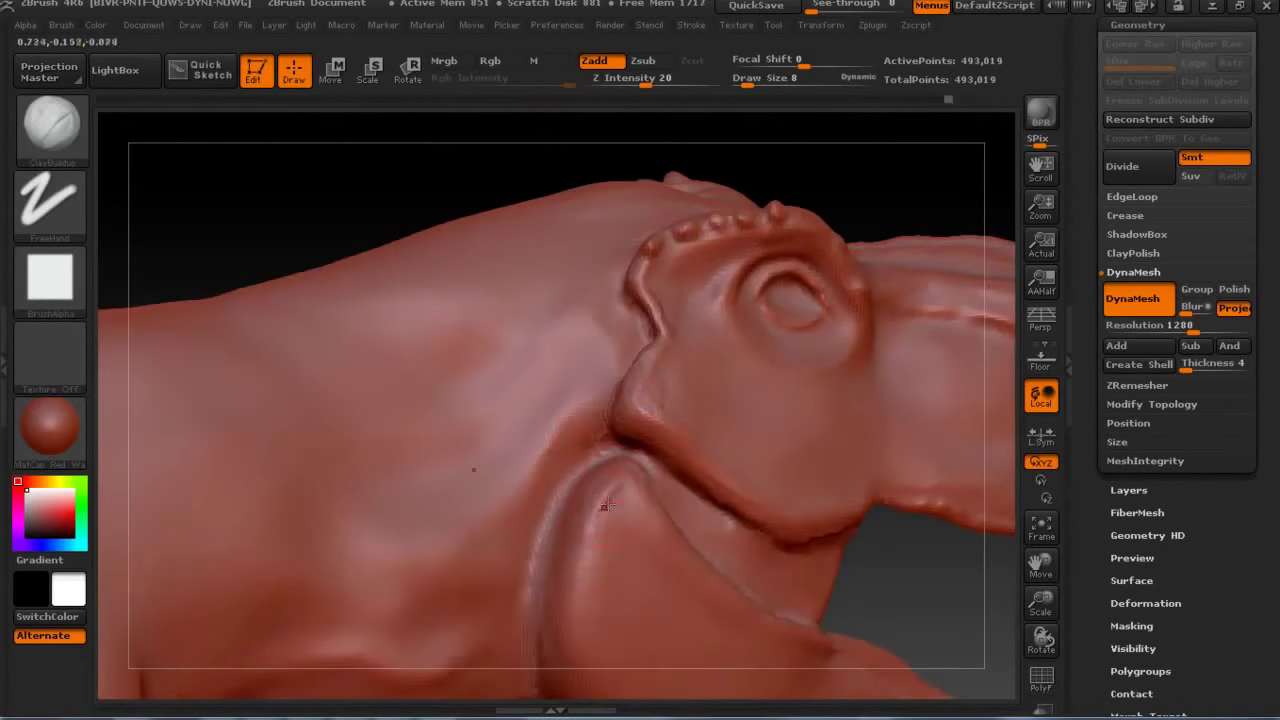
drag(1041, 565, 438, 314)
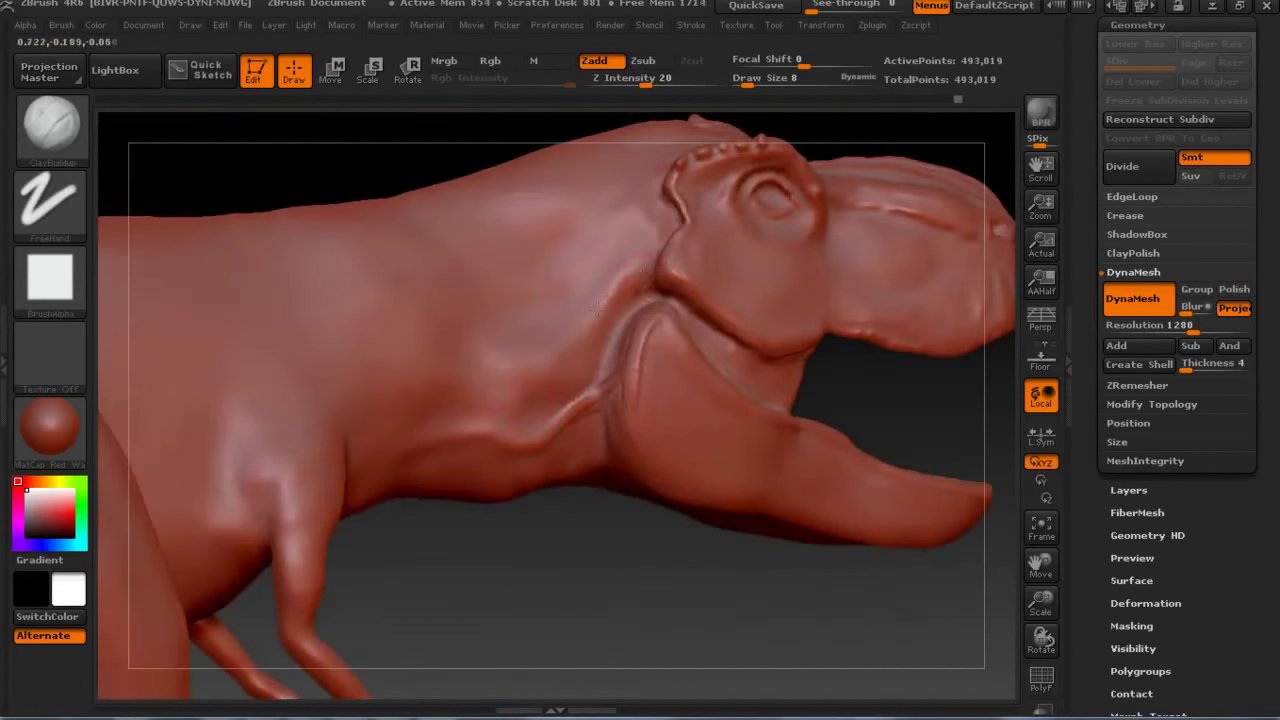
key(b)
key(l)
key(y)
mouse_move(646, 274)
mouse_down()
mouse_move(566, 356)
mouse_move(482, 400)
mouse_up()
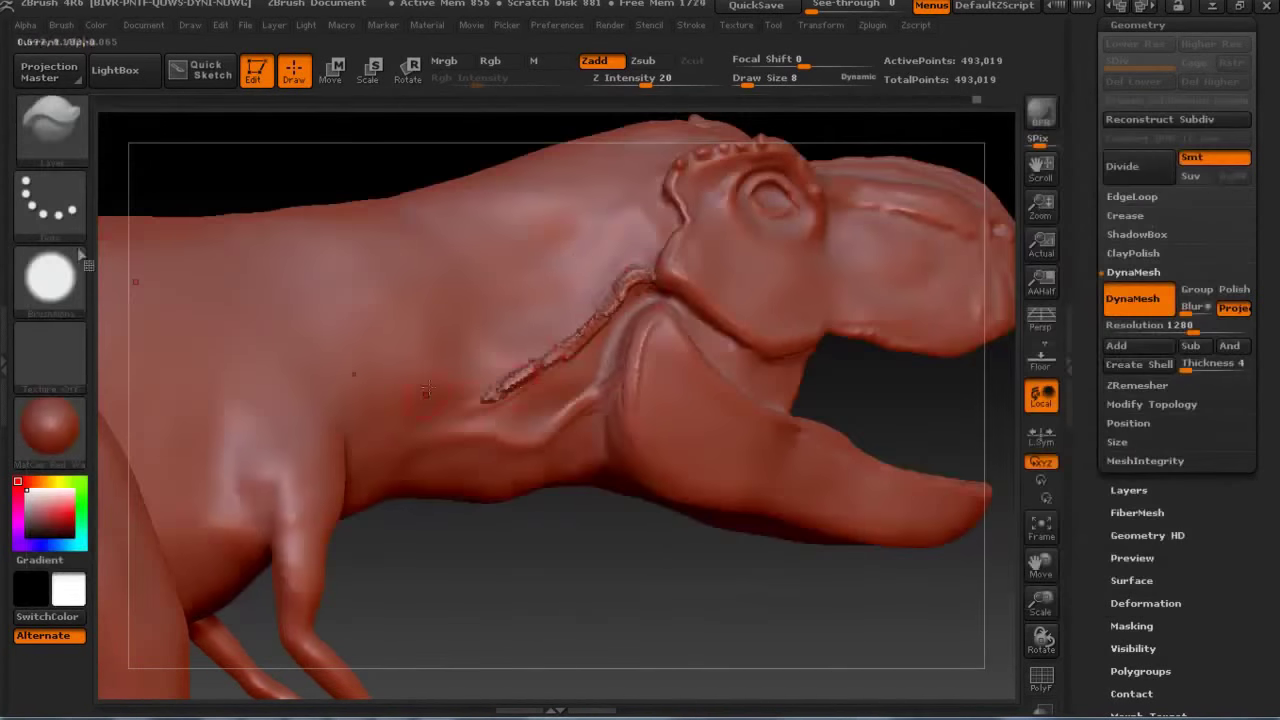
key(b)
click(168, 148)
mouse_move(645, 272)
shift+mouse_down()
mouse_move(605, 286)
mouse_move(520, 378)
shift+mouse_up()
alt+drag(580, 300, 525, 421)
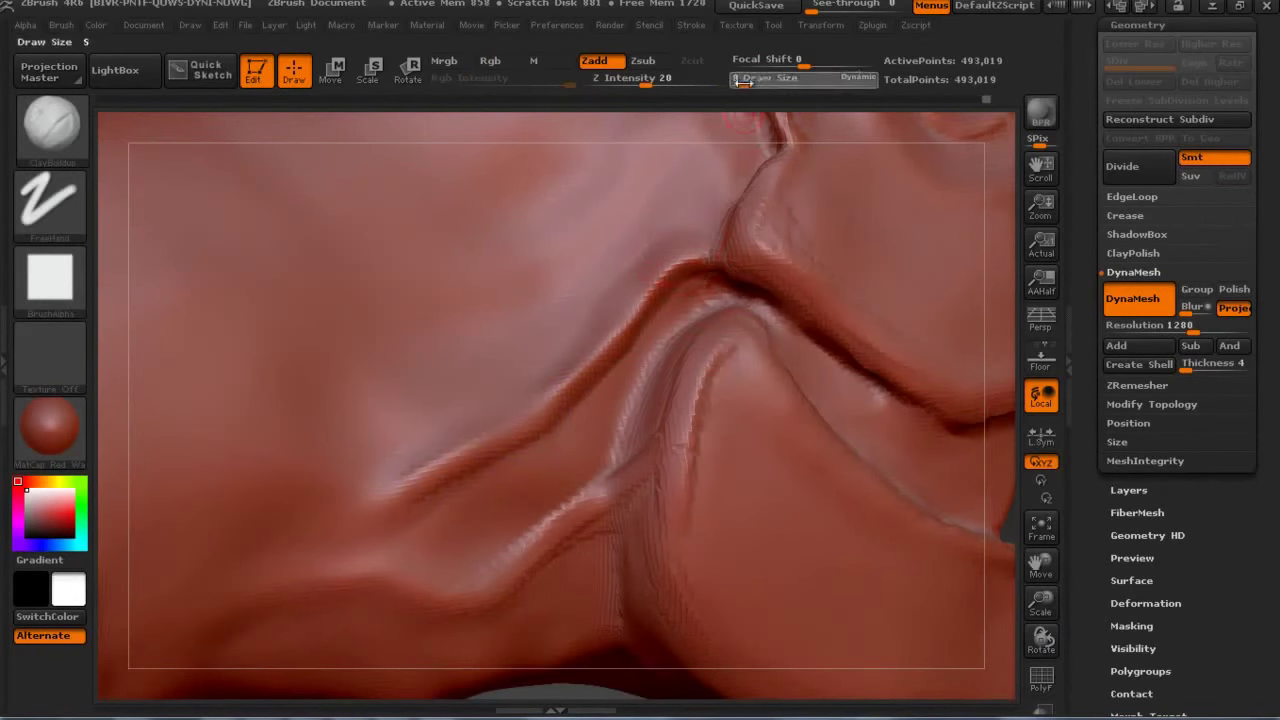
Mask a strip along the neck crease, invert it, and build the crease into a raised fold.
key(shift)
mouse_move(695, 248)
ctrl+mouse_down()
mouse_move(490, 440)
mouse_move(372, 512)
ctrl+mouse_up()
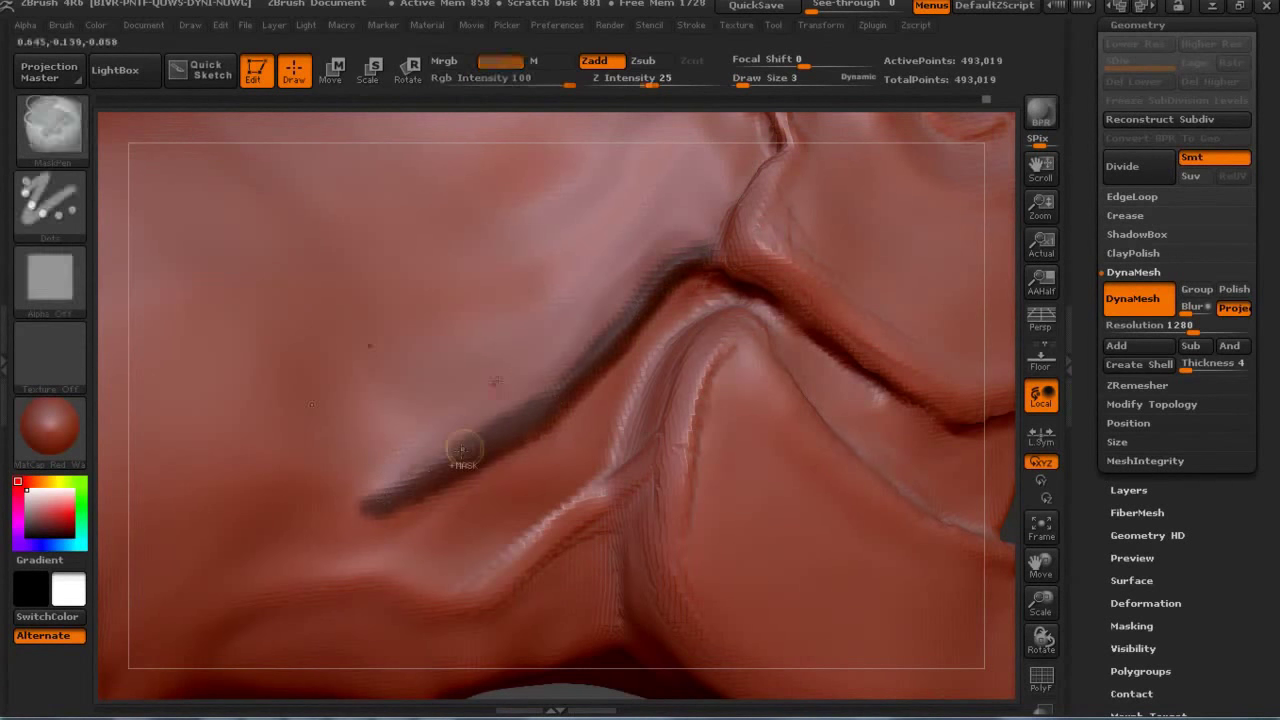
alt+drag(457, 449, 520, 300)
key(ctrl+i)
drag(700, 650, 790, 376)
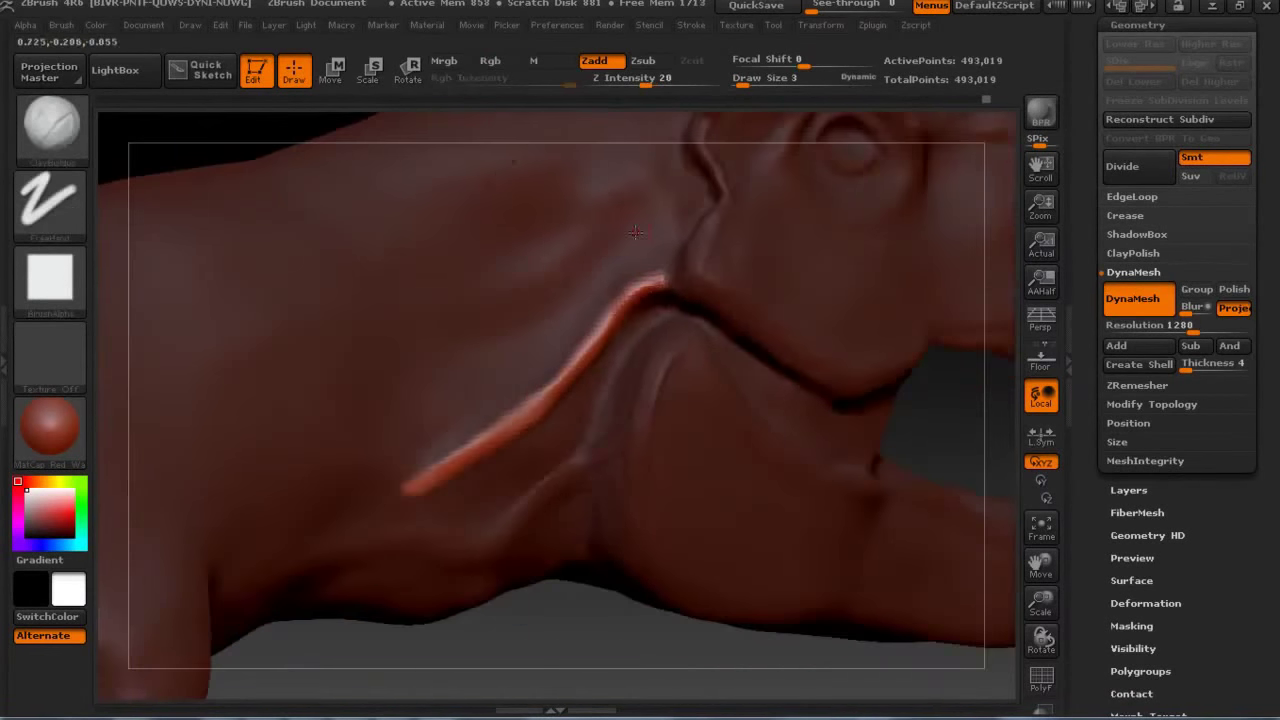
mouse_move(480, 450)
mouse_down()
mouse_move(624, 337)
mouse_move(480, 455)
mouse_up()
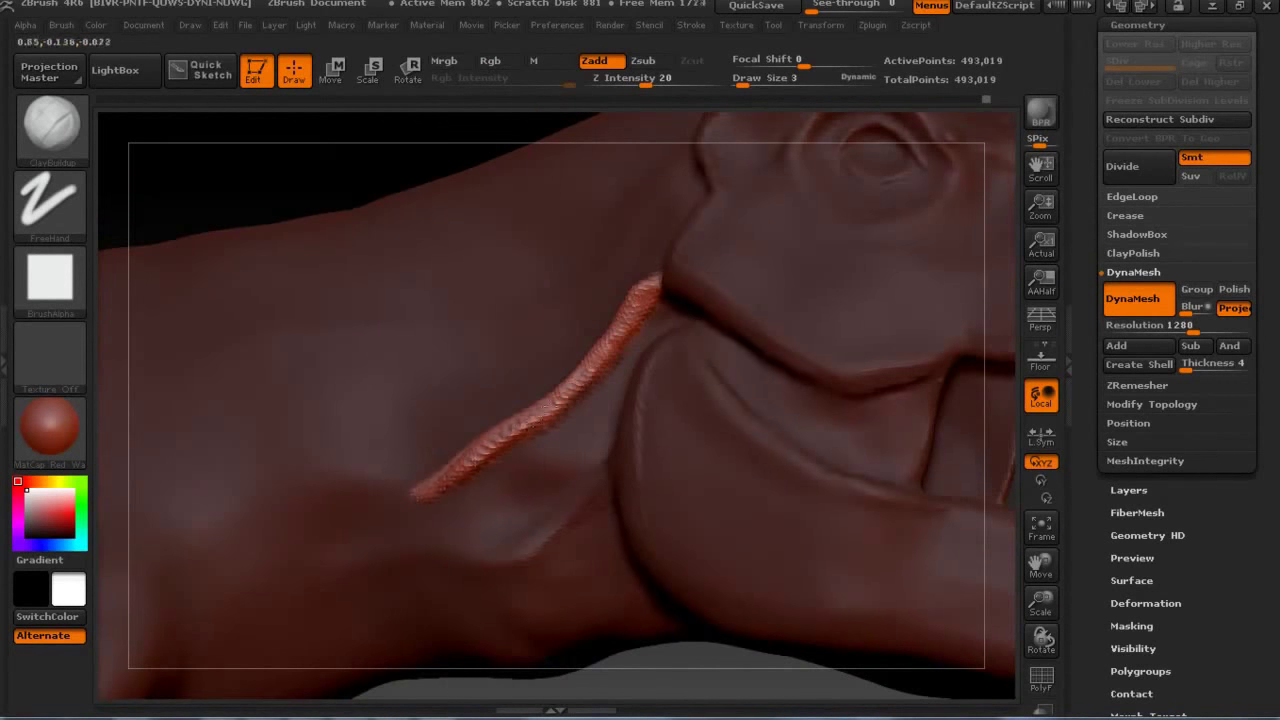
Switch to the Move brush and smooth along the neck crease.
key(b)
click(554, 155)
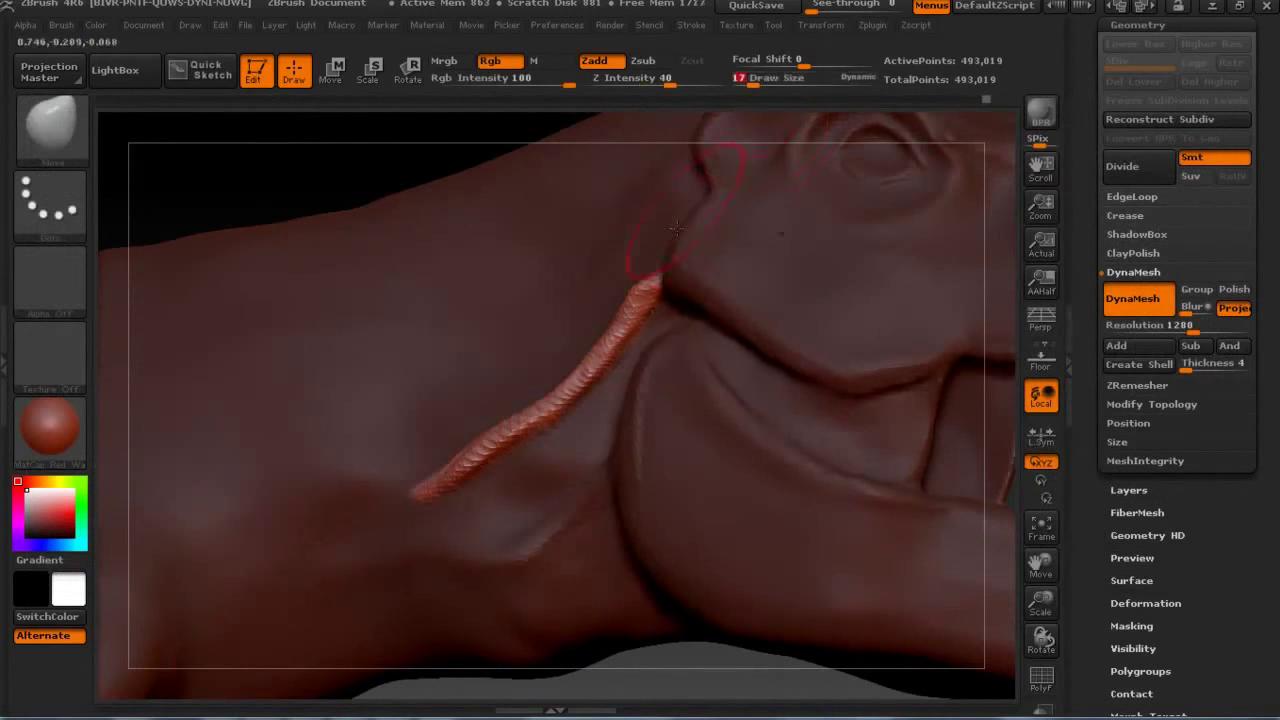
drag(437, 209, 349, 167)
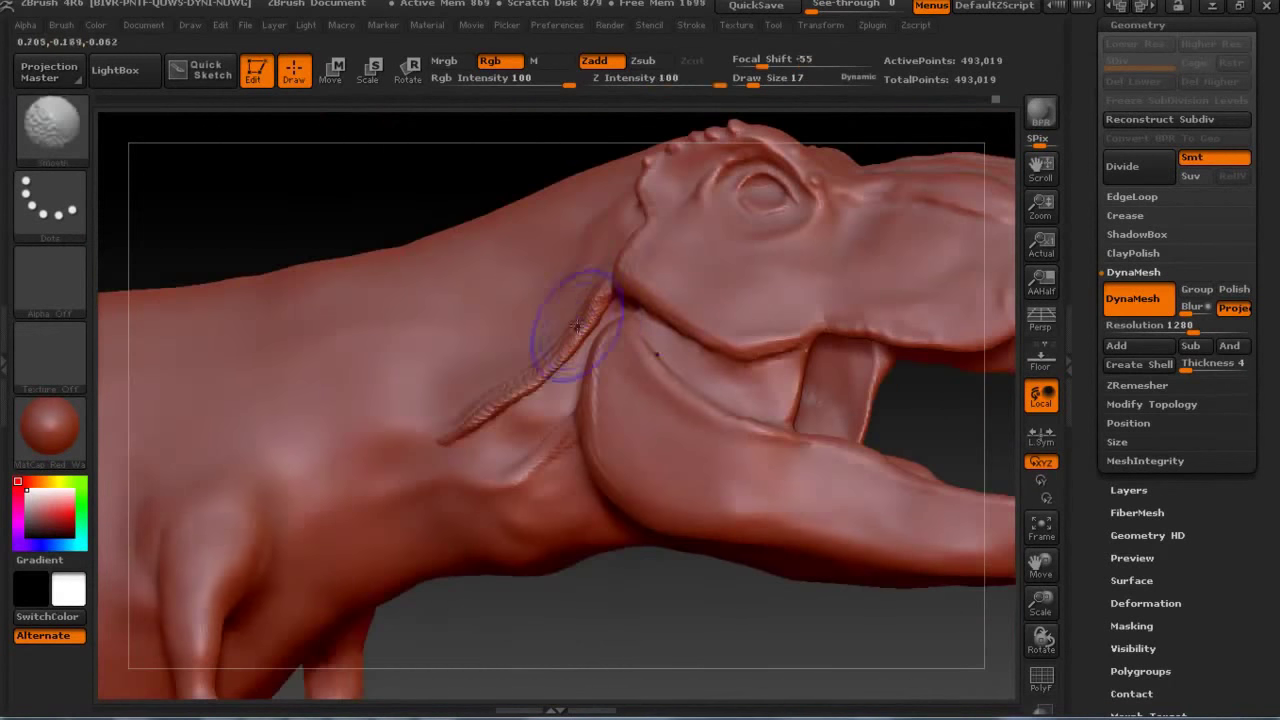
mouse_move(571, 314)
shift+mouse_down()
mouse_move(505, 390)
mouse_move(440, 220)
mouse_move(600, 300)
shift+mouse_up()
Mask along the crease below the jaw, invert the mask, and zoom out to the whole T-rex.
key(ctrl)
mouse_move(588, 432)
ctrl+mouse_down()
mouse_move(471, 500)
mouse_move(286, 537)
ctrl+mouse_up()
alt+drag(500, 457, 557, 429)
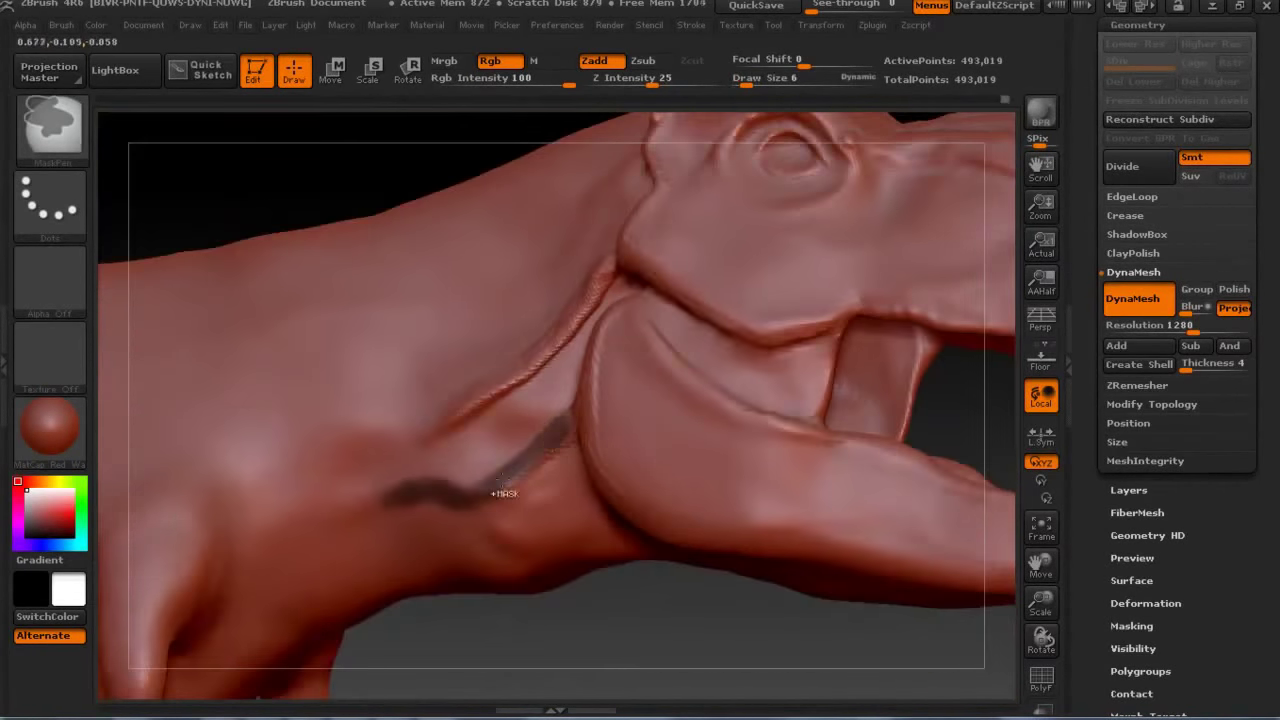
key(ctrl+i)
drag(700, 630, 710, 477)
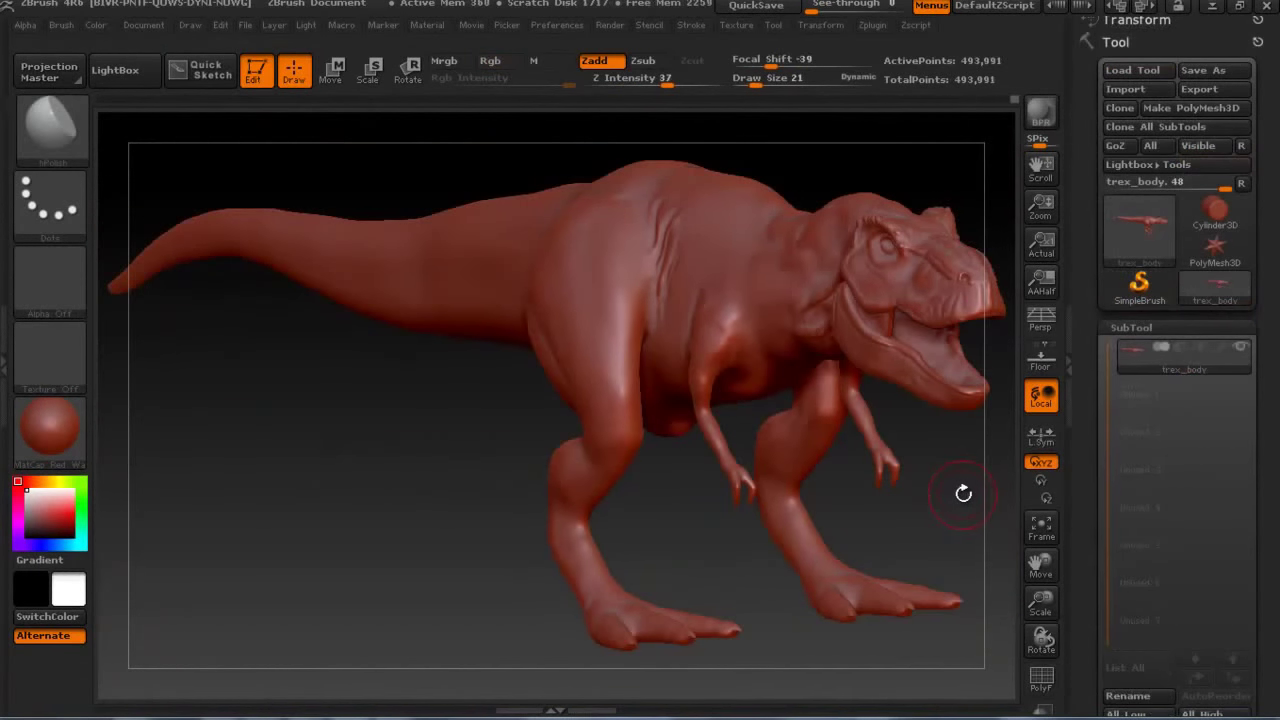
Zoom in on the T-rex's side and torso wrinkles and try the ClayBuildup brush.
drag(446, 426, 623, 200)
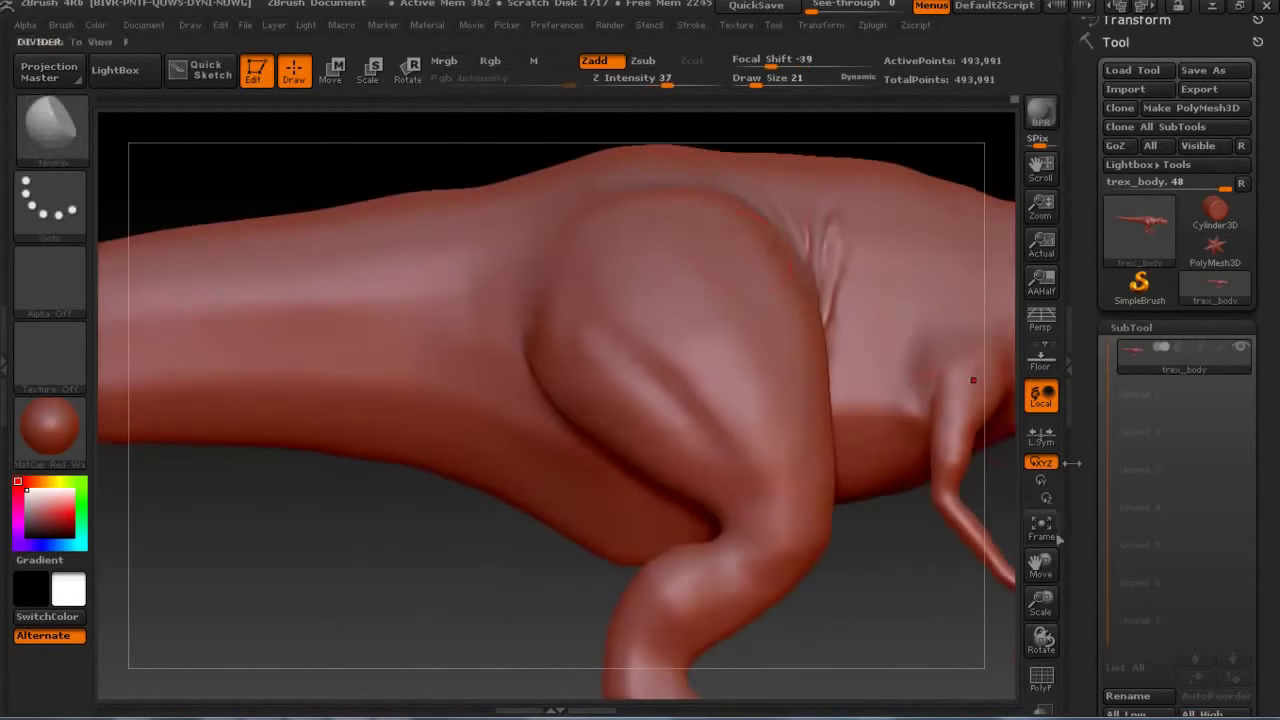
drag(1041, 565, 1041, 565)
mouse_move(752, 563)
mouse_down()
mouse_move(893, 202)
mouse_move(691, 231)
mouse_move(728, 271)
mouse_move(794, 222)
mouse_up()
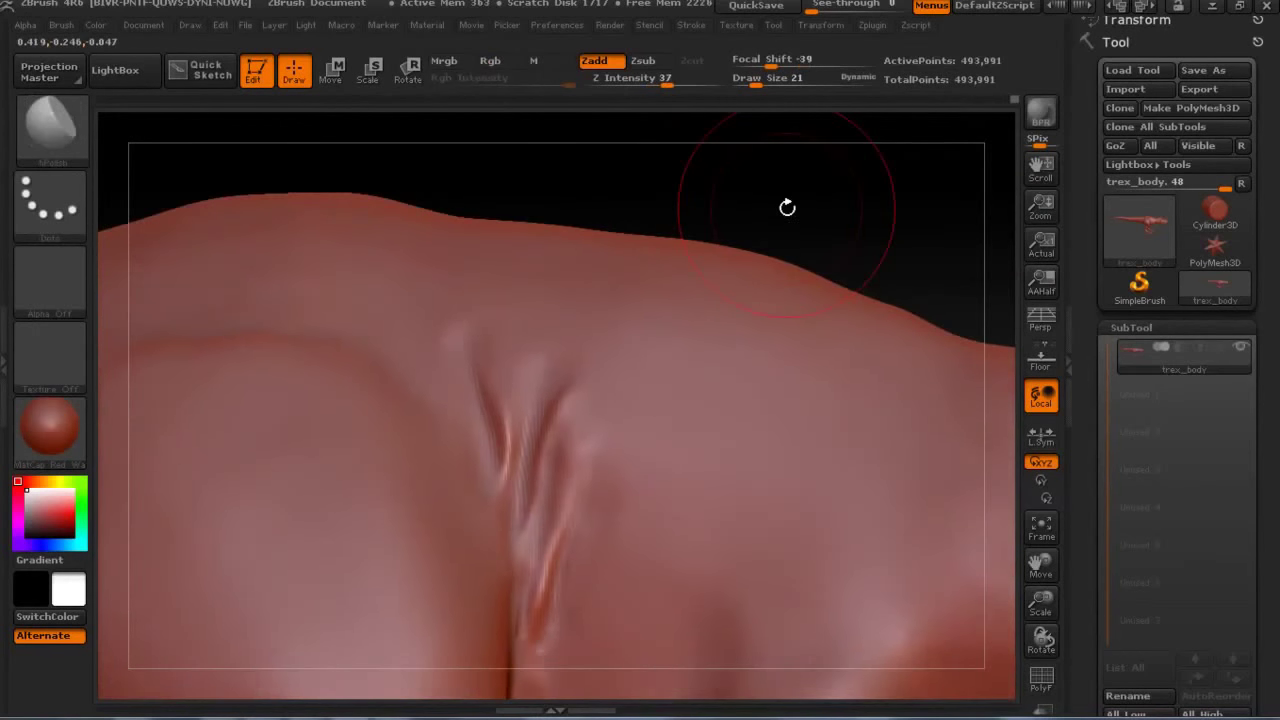
key(b)
key(c)
key(b)
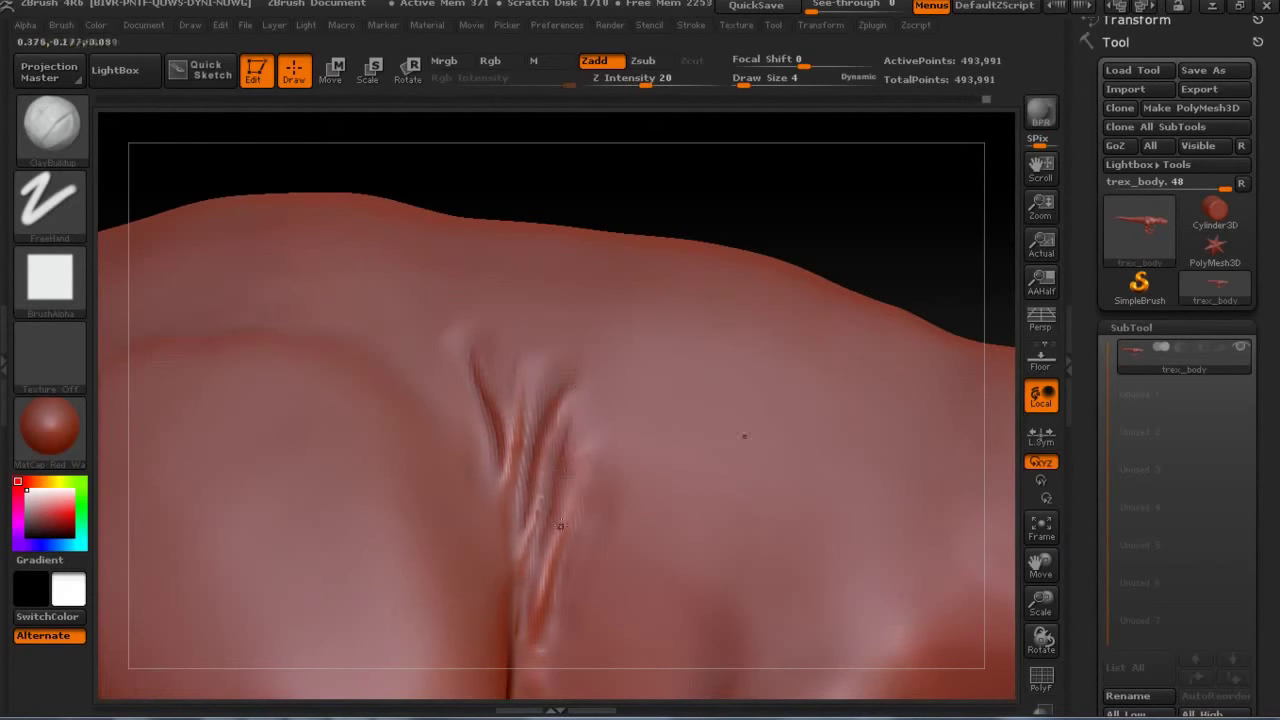
drag(560, 525, 594, 411)
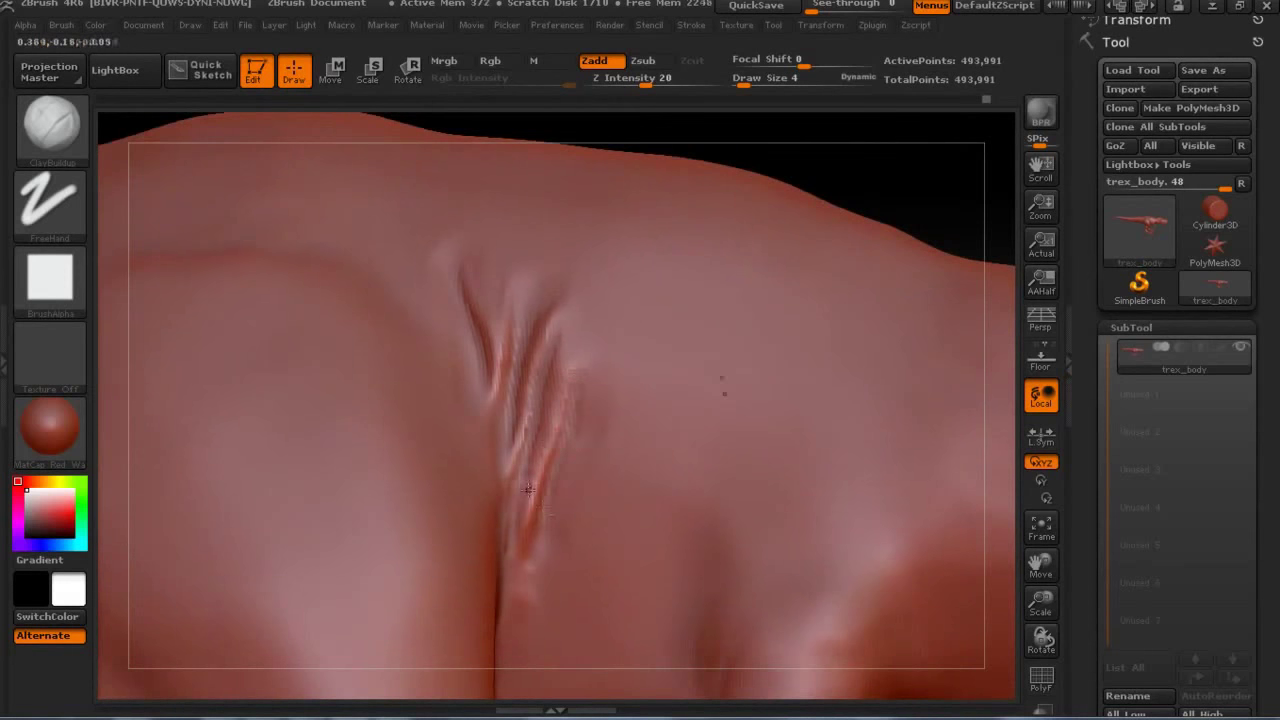
Pick the Inflate brush at Draw Size 6 and zoom out to most of the T-rex.
key(b)
key(i)
key(n)
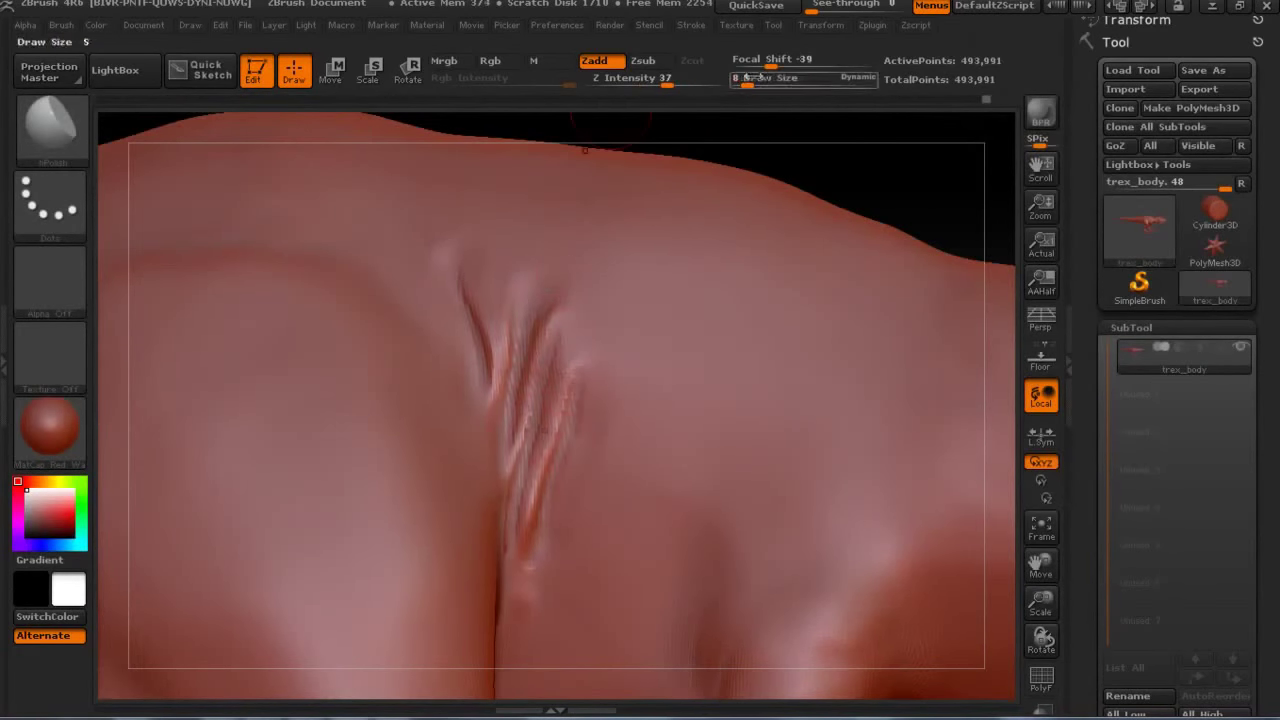
drag(748, 84, 745, 84)
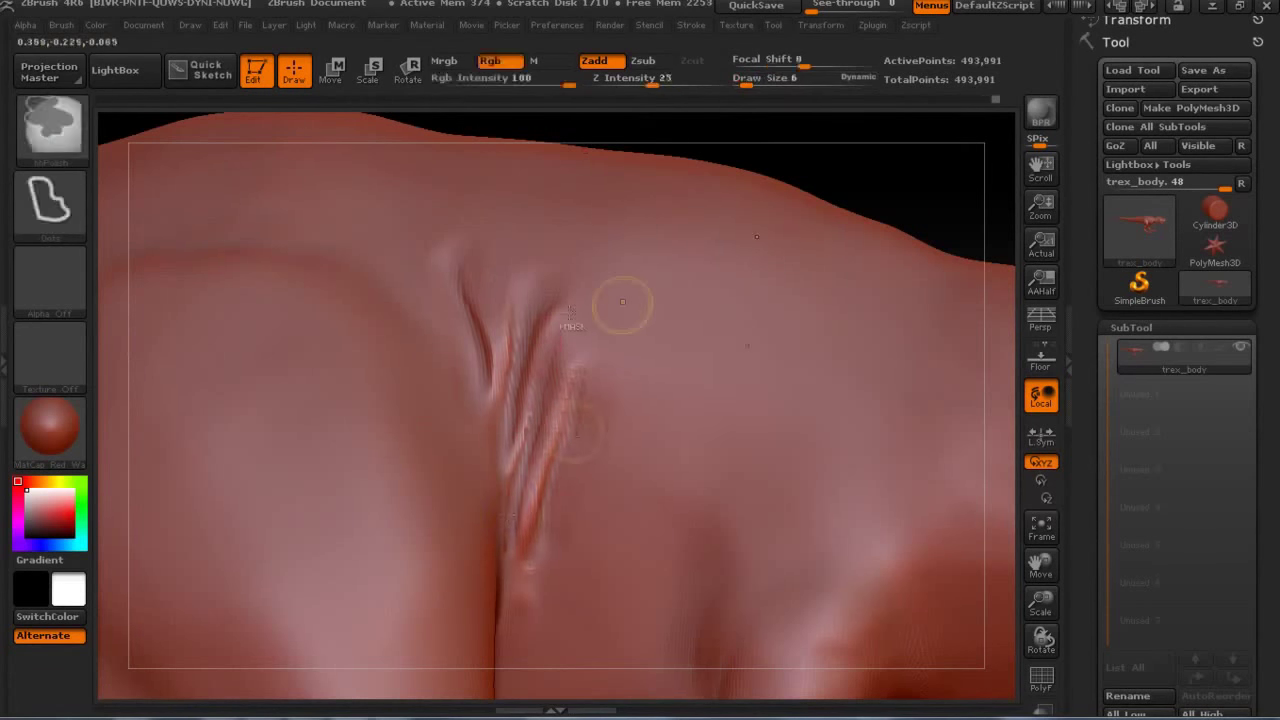
alt+drag(620, 300, 700, 227)
Select the Move brush and enlarge it to about Draw Size 40.
key(b)
key(m)
key(v)
key(bracketright)
key(bracketright)
key(bracketright)
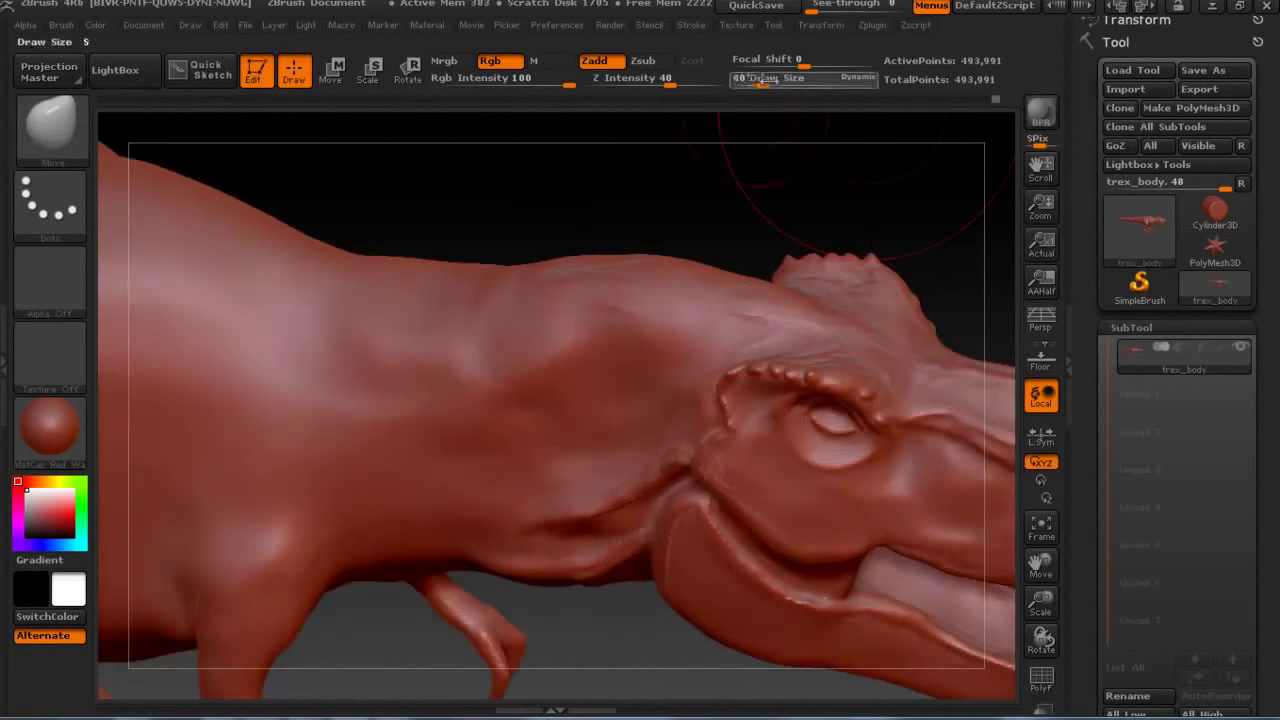
Mask the neck just behind the crest using the Dots stroke and invert the mask.
key(ctrl)
ctrl+drag(775, 323, 700, 300)
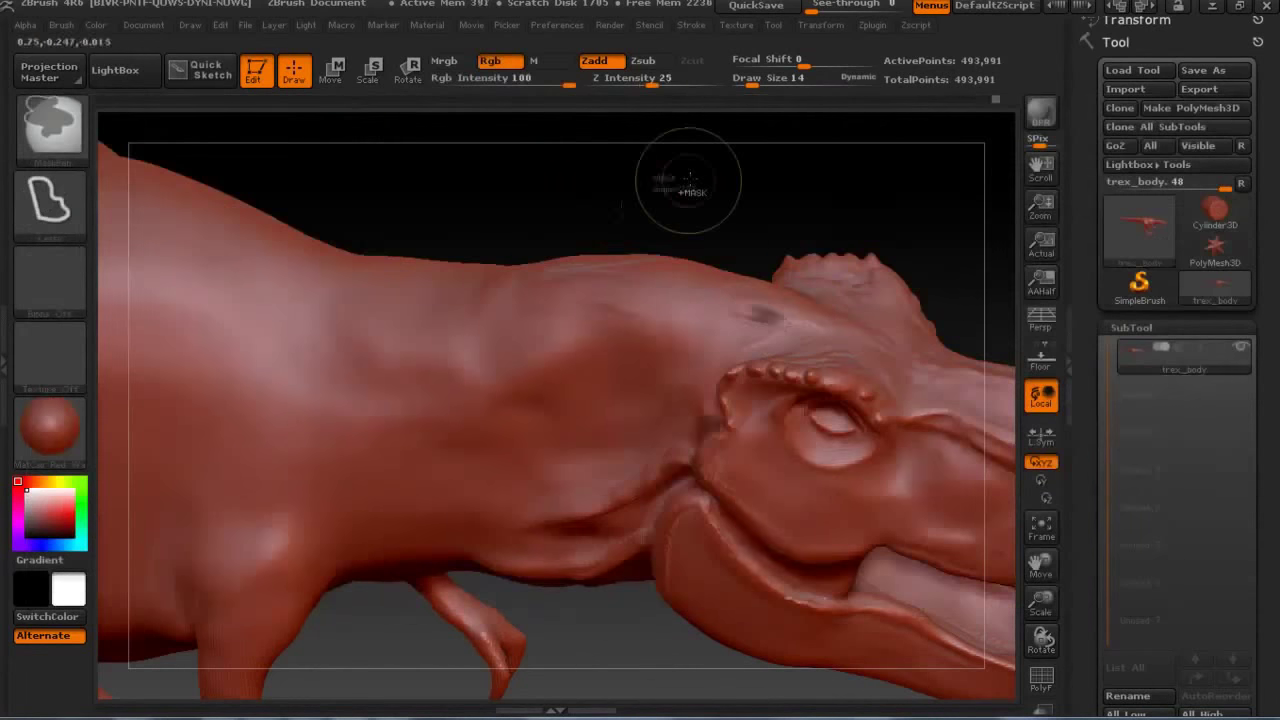
click(40, 205)
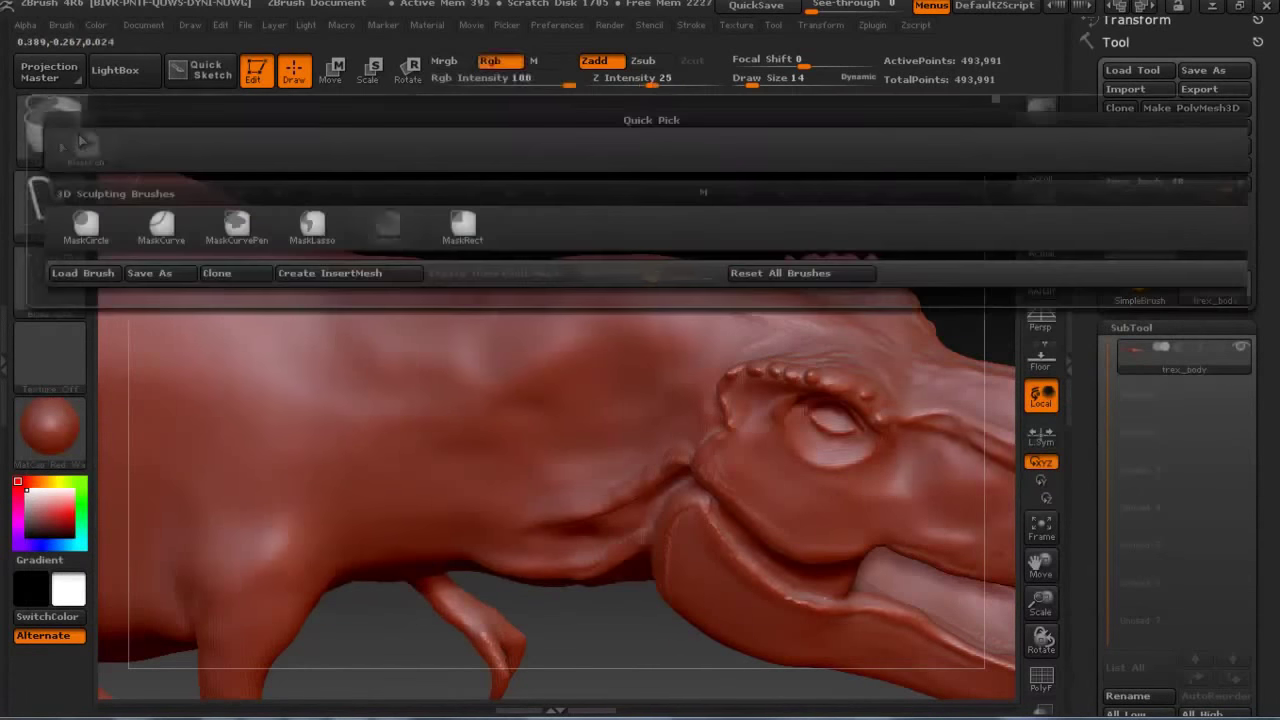
click(40, 205)
click(151, 207)
ctrl+drag(800, 320, 835, 343)
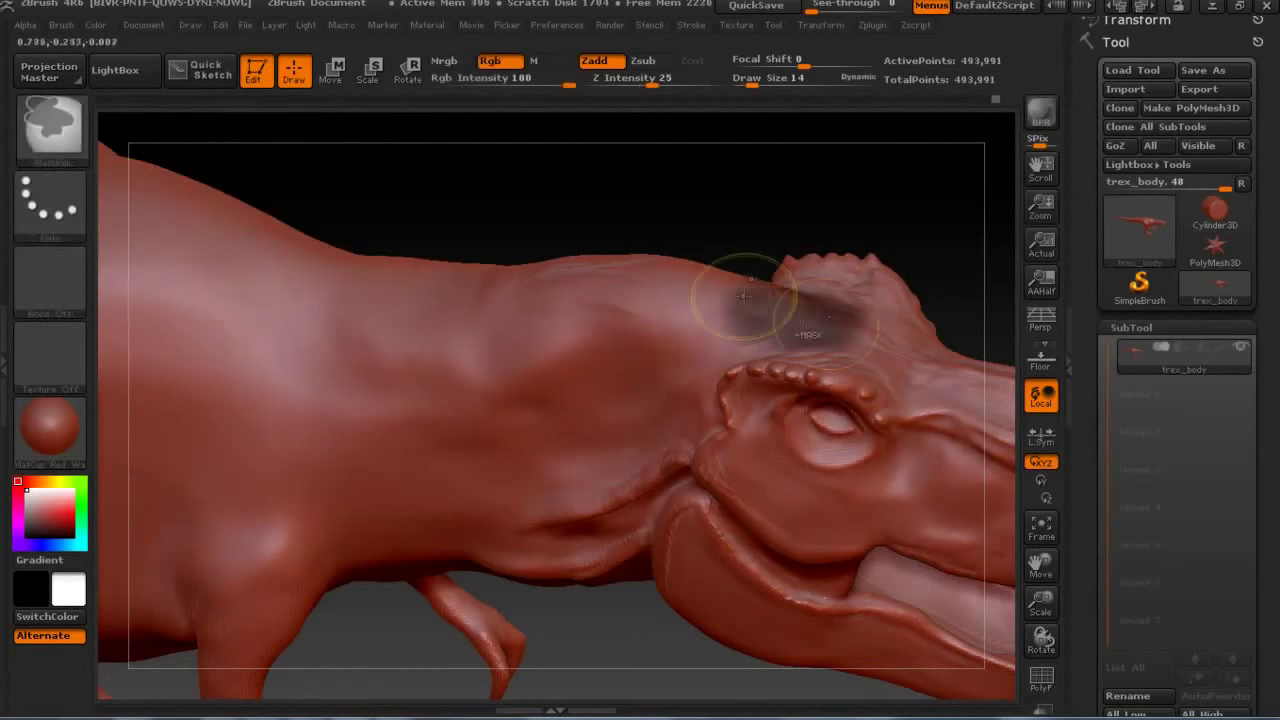
ctrl+click(709, 184)
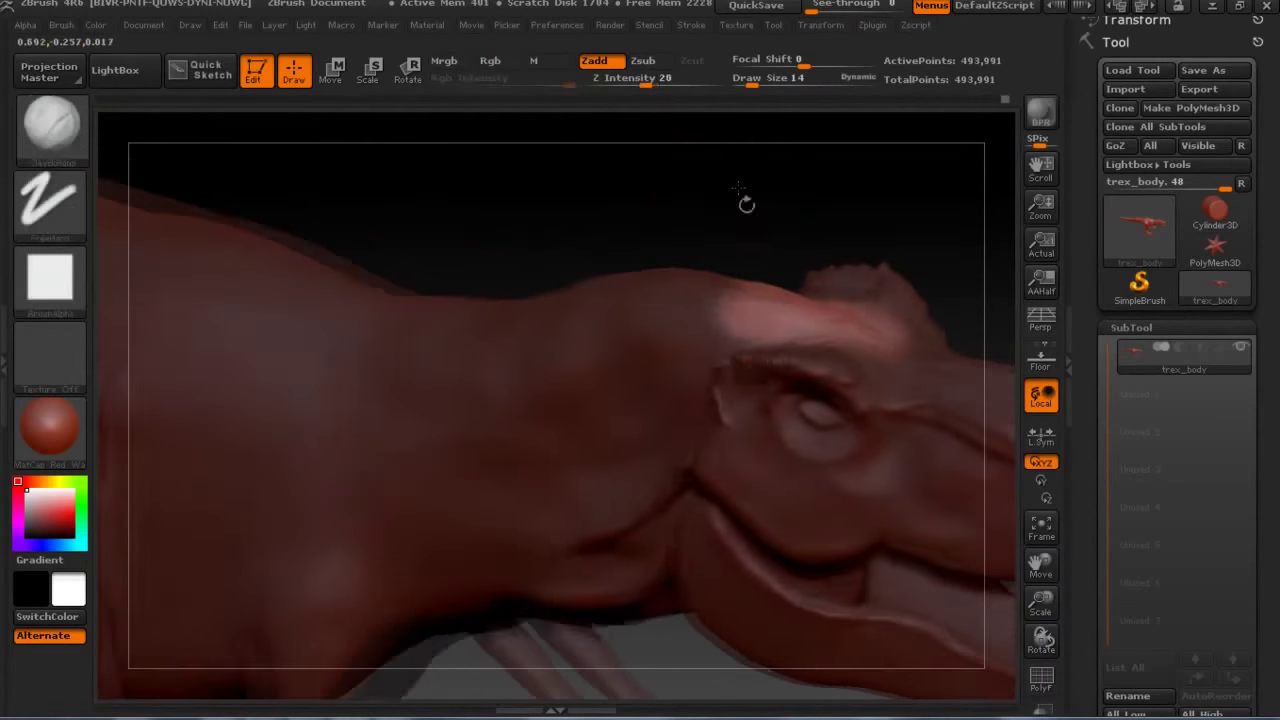
Select the Move brush and work the neck behind the crest from several side-on angles.
drag(694, 197, 700, 300)
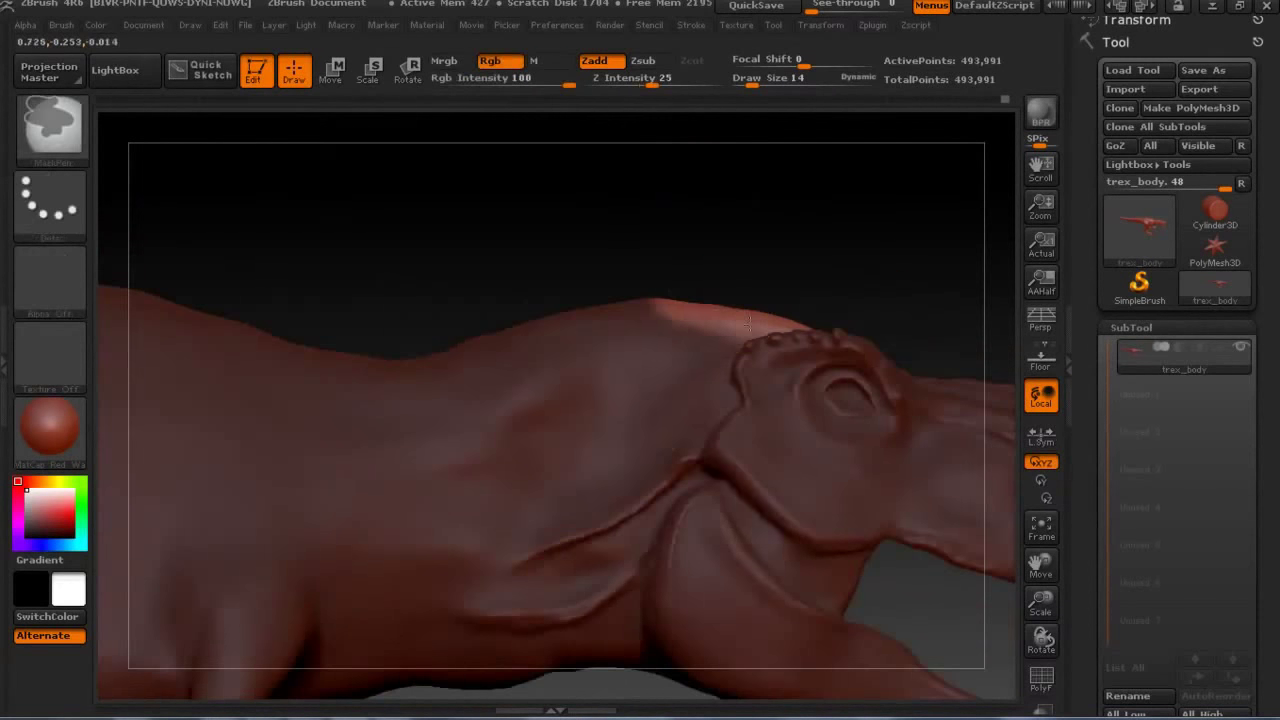
key(b)
click(262, 150)
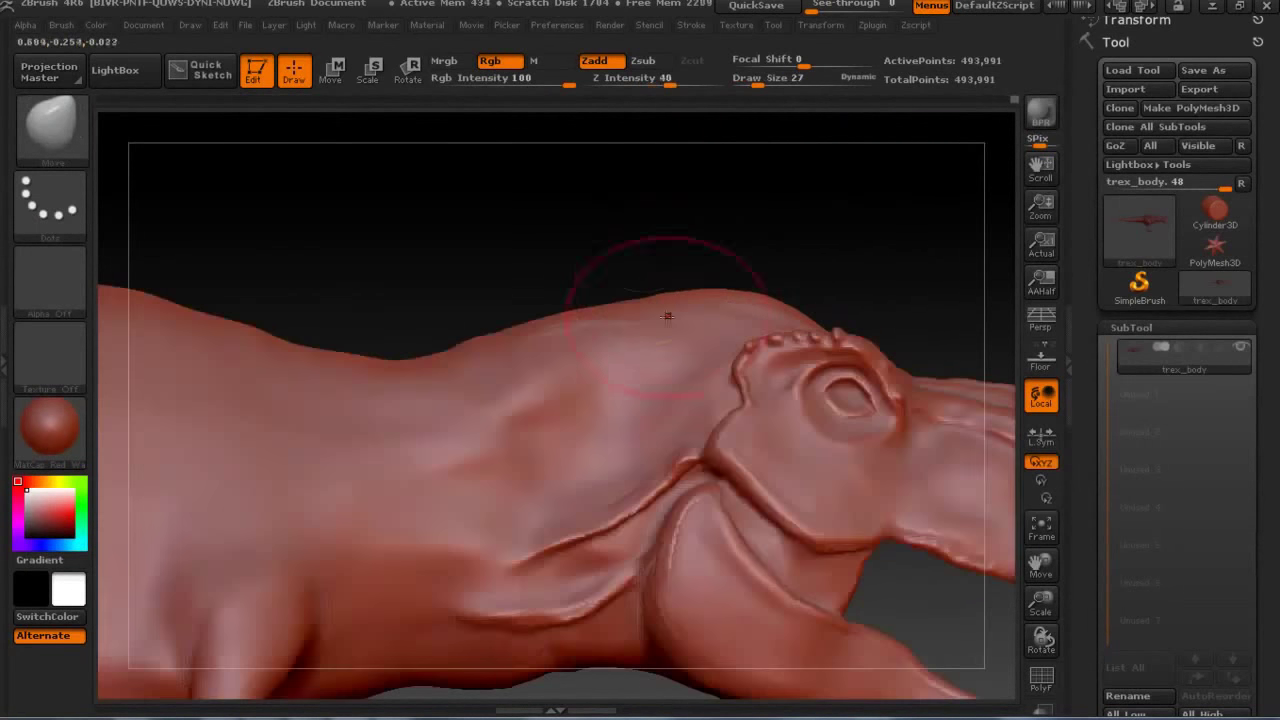
mouse_move(643, 229)
mouse_down()
mouse_move(804, 257)
mouse_move(783, 223)
mouse_move(614, 214)
mouse_up()
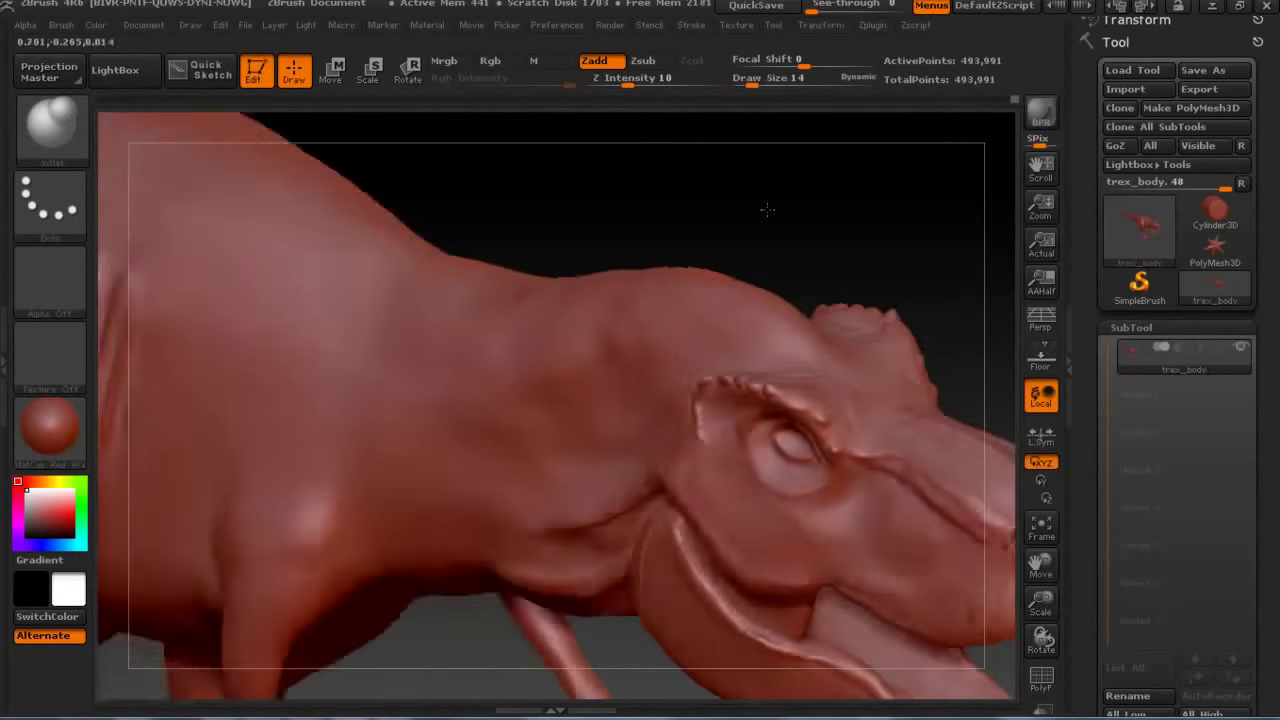
drag(767, 209, 596, 341)
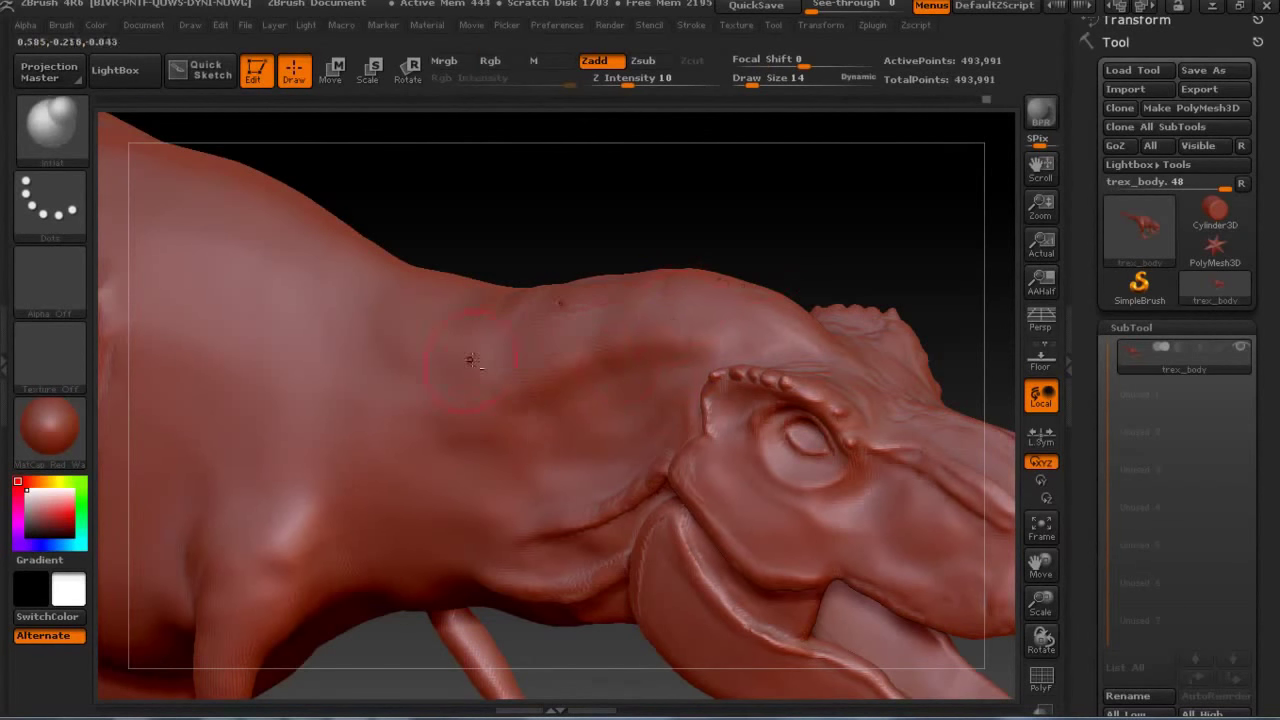
drag(730, 270, 817, 194)
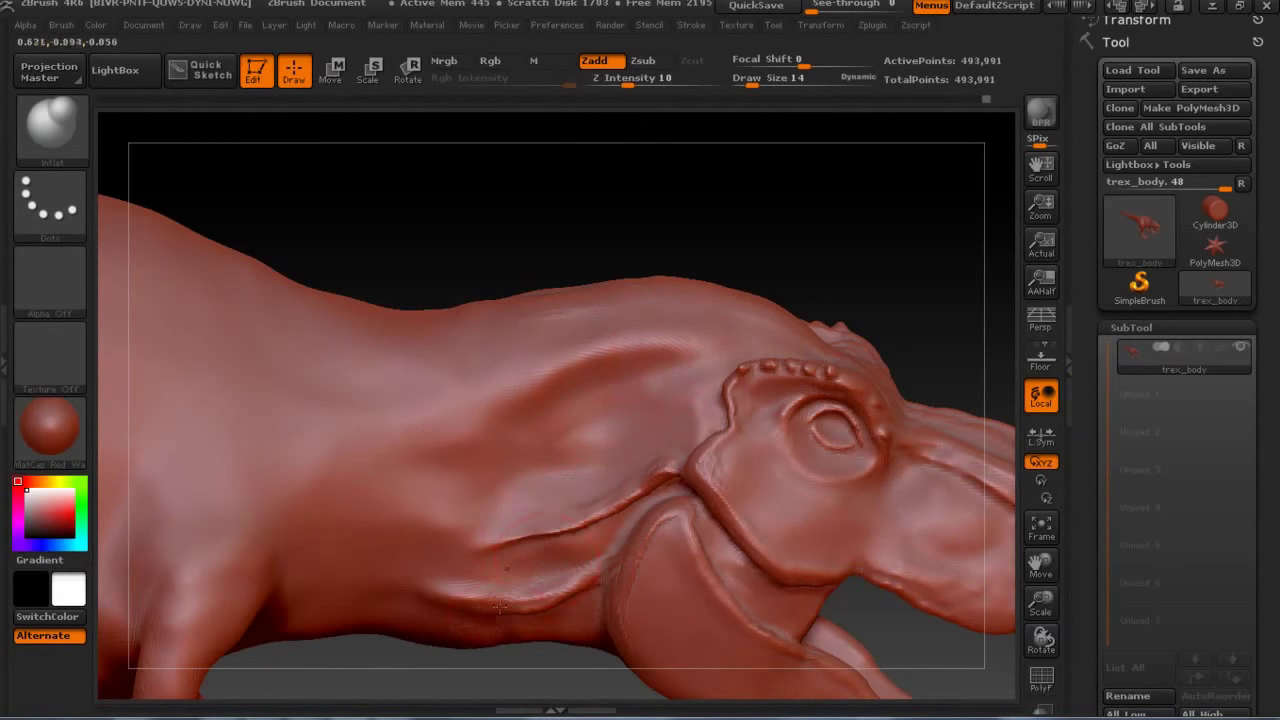
drag(690, 262, 695, 313)
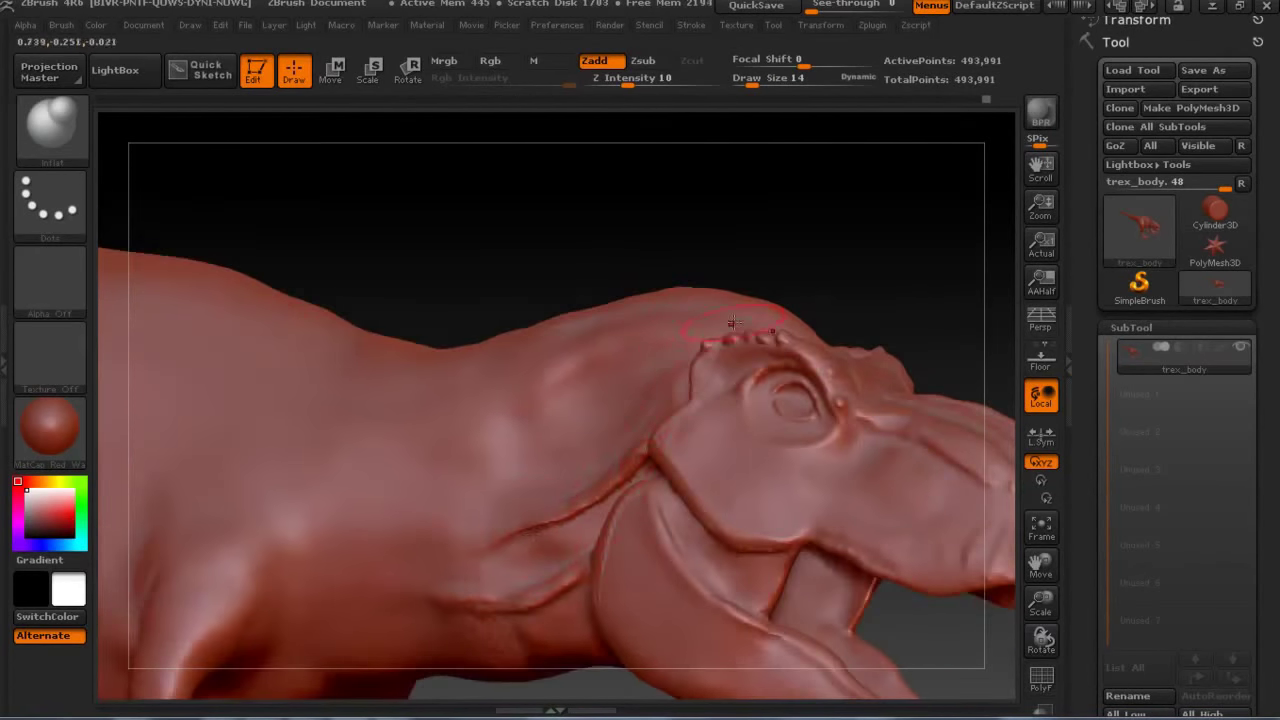
mouse_move(757, 229)
mouse_down()
mouse_move(843, 468)
mouse_move(725, 123)
mouse_up()
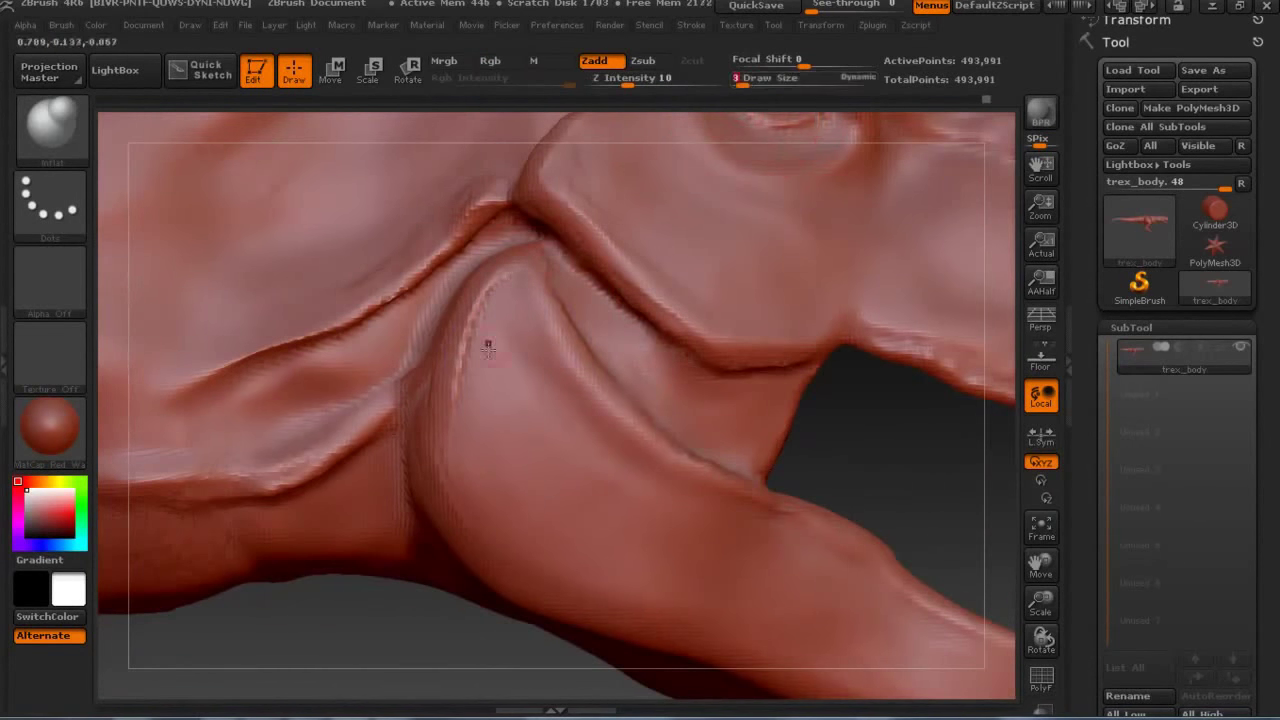
Smooth the neck fold crease, shrink the brush, and pick hPolish.
shift+drag(488, 344, 470, 410)
key(8)
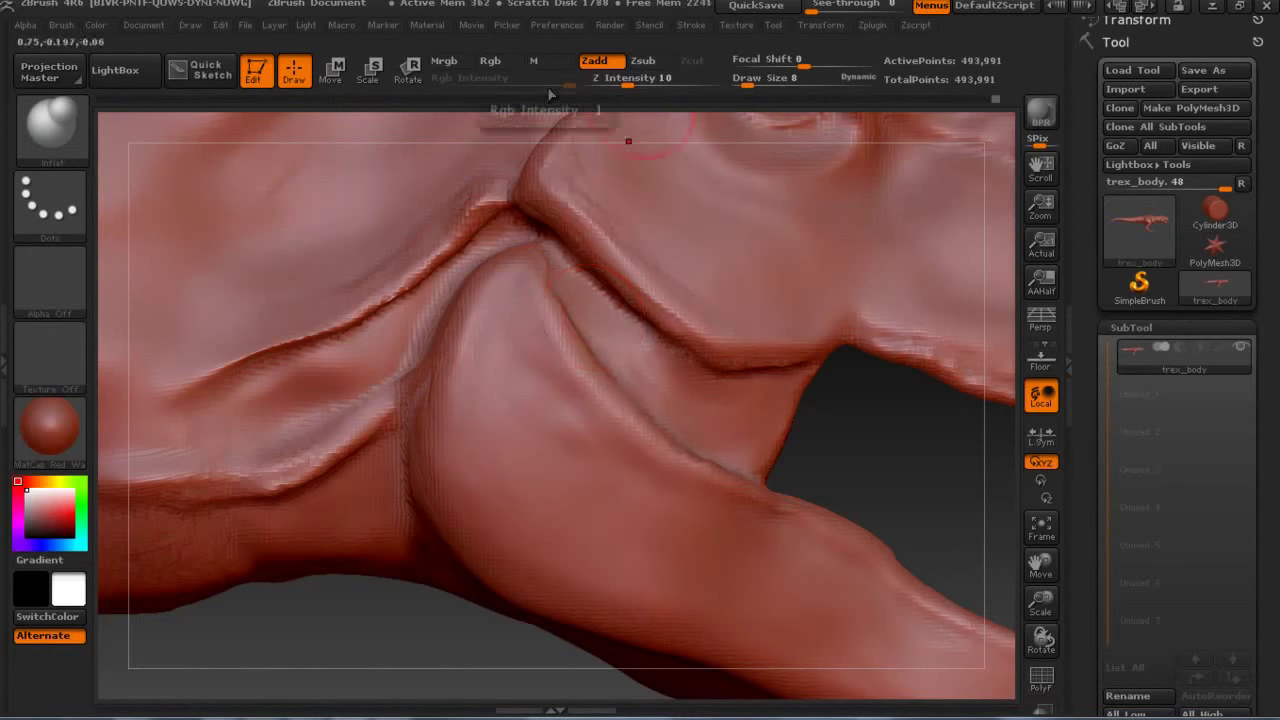
click(50, 128)
click(250, 160)
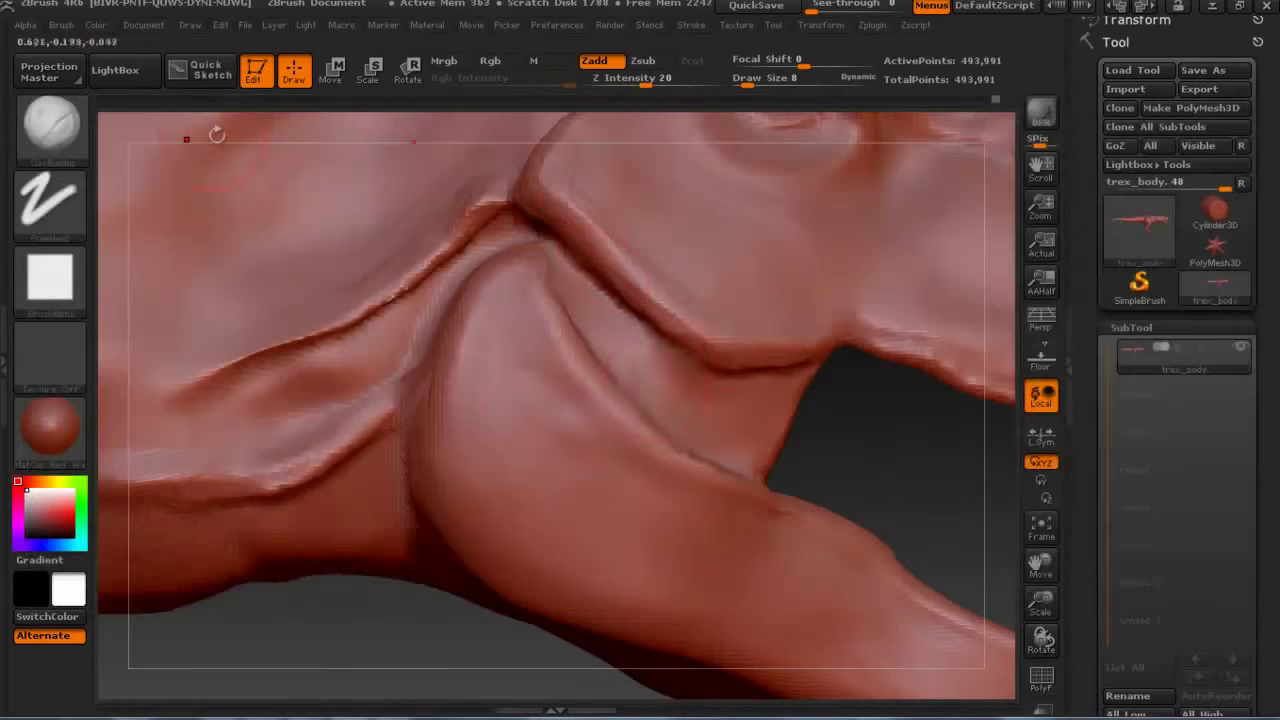
Mask across the mouth-corner crease with the fine MaskPen and mark along it.
drag(877, 462, 814, 389)
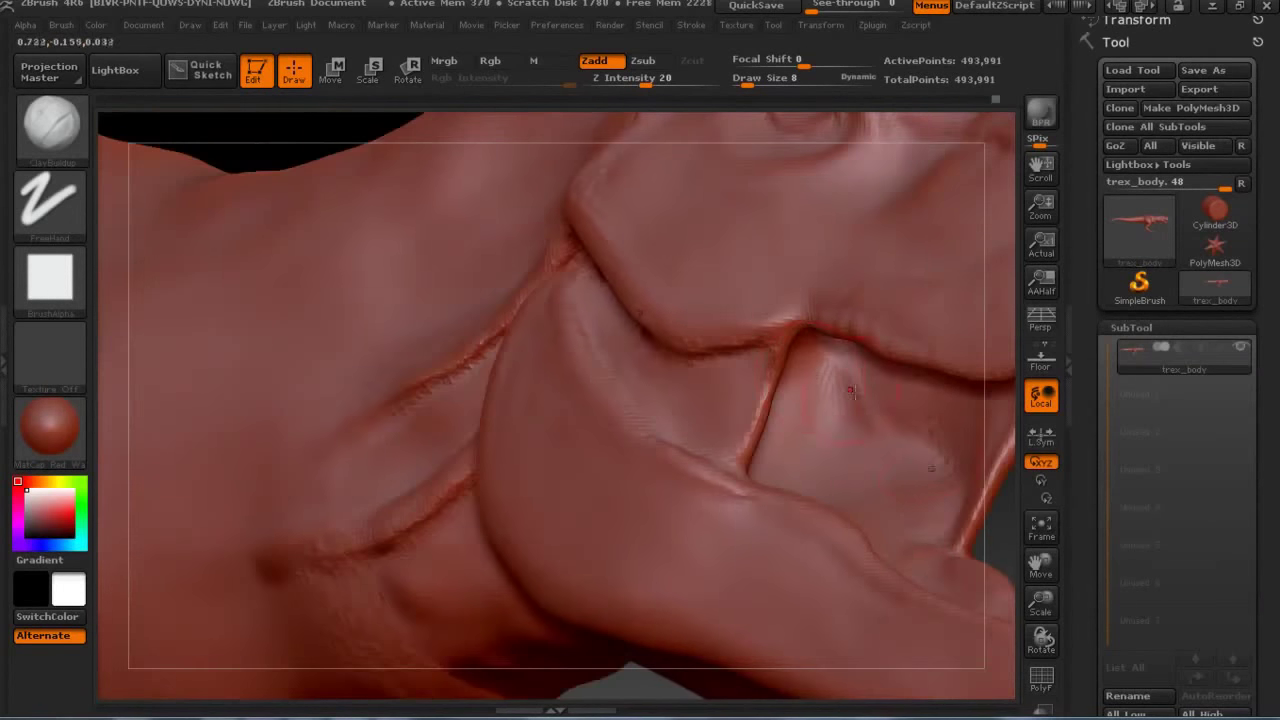
drag(1041, 565, 948, 510)
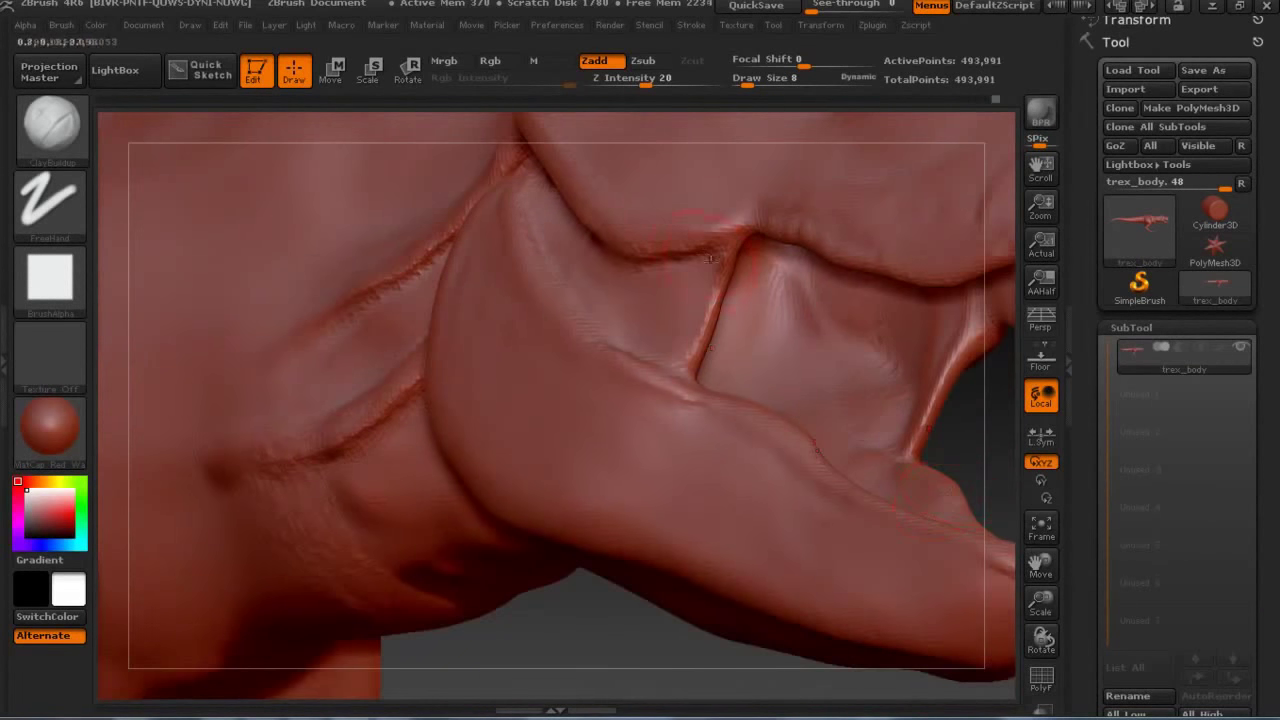
key(ctrl+1)
drag(724, 250, 668, 272)
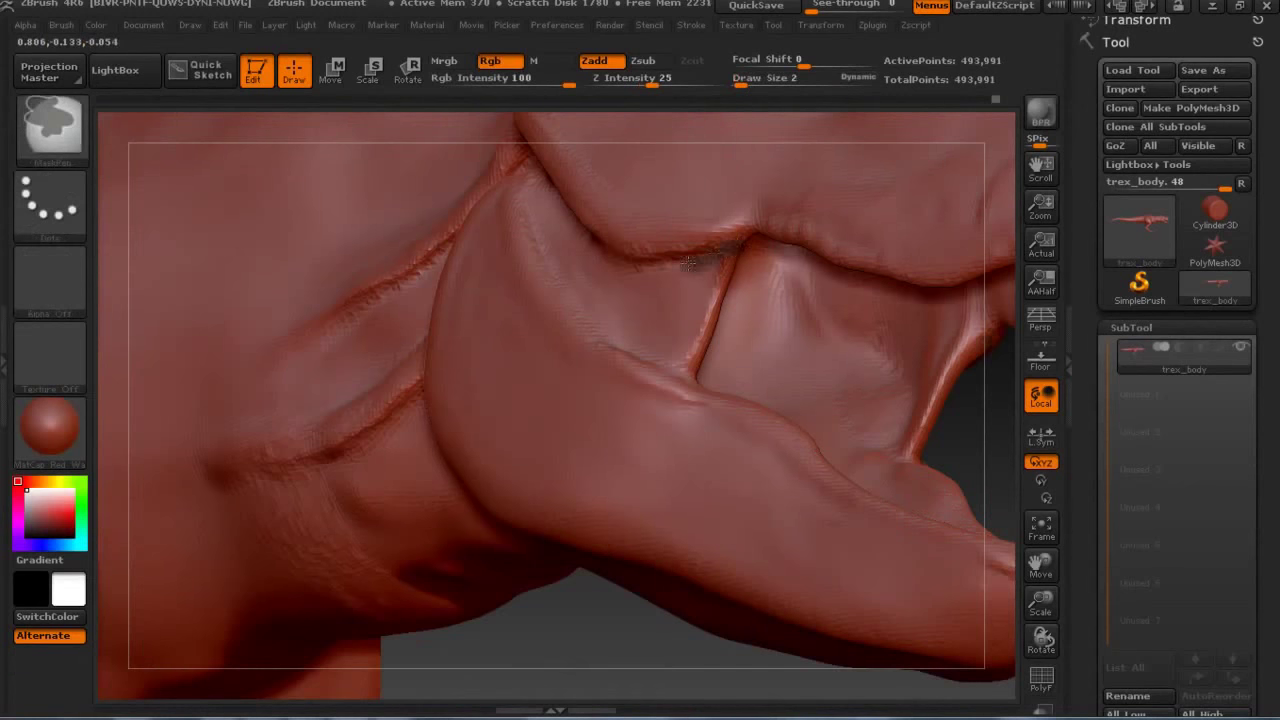
key(ctrl+2)
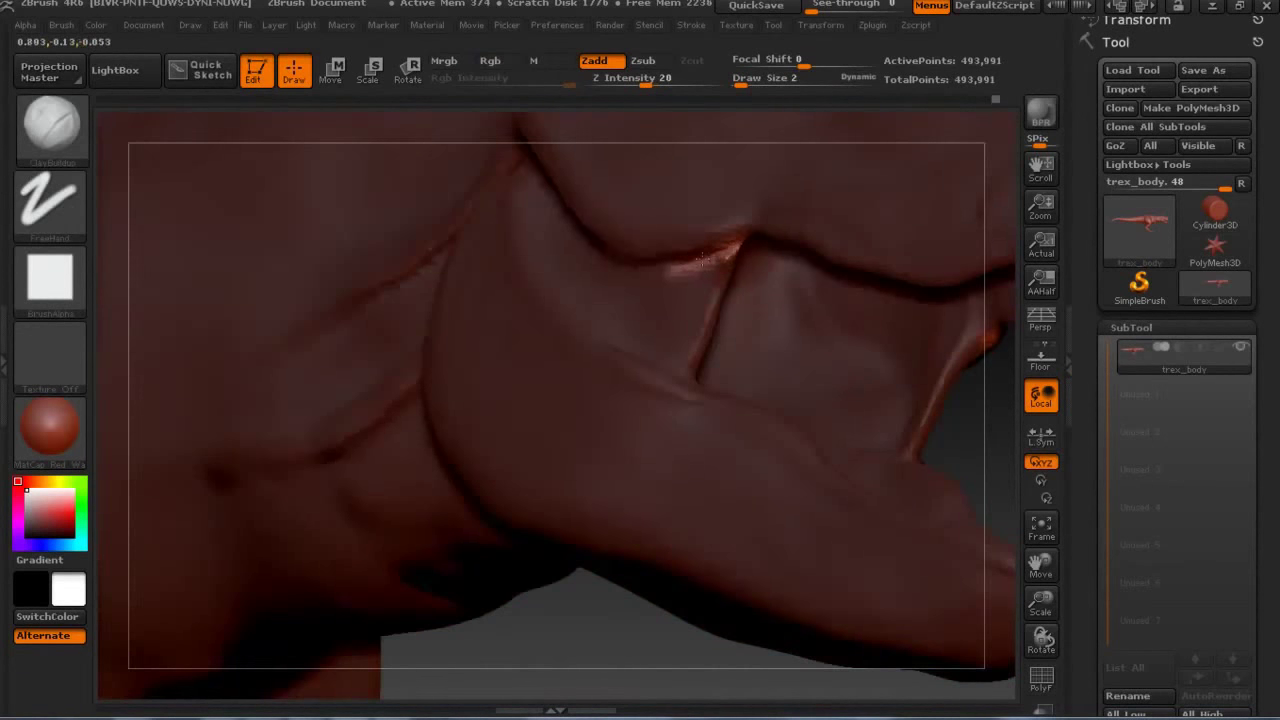
key(ctrl+1)
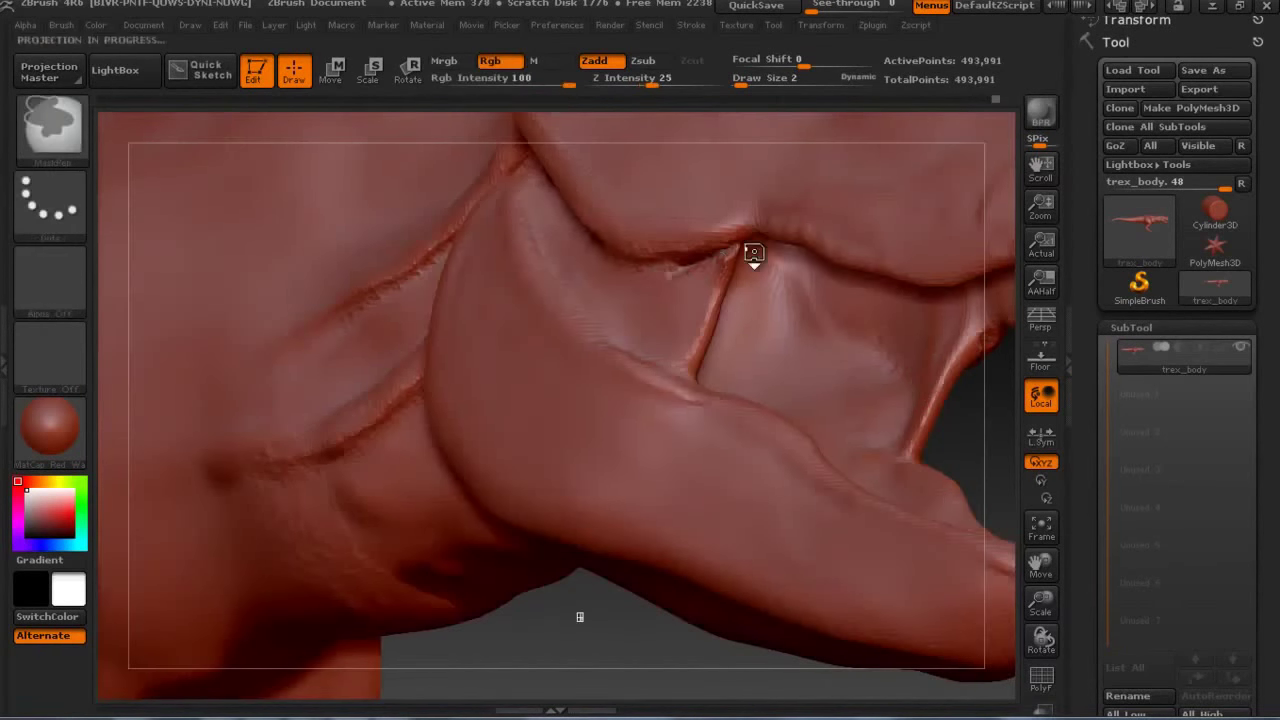
drag(683, 293, 671, 278)
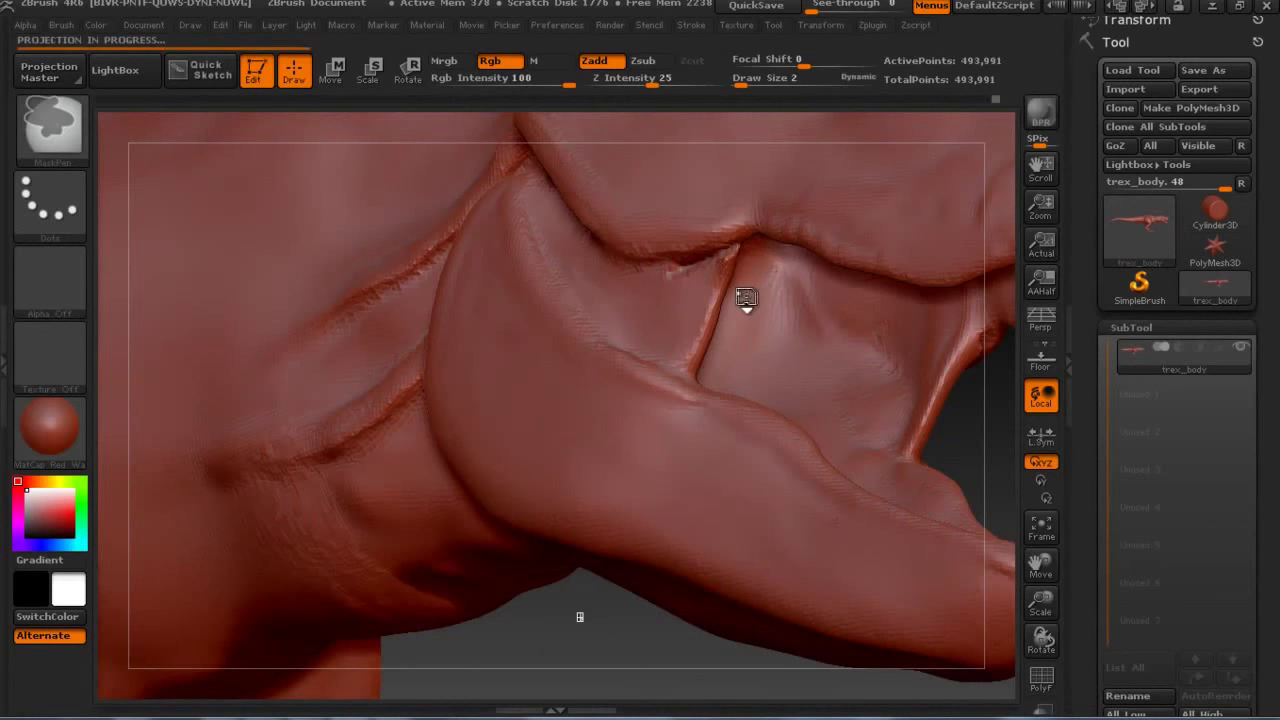
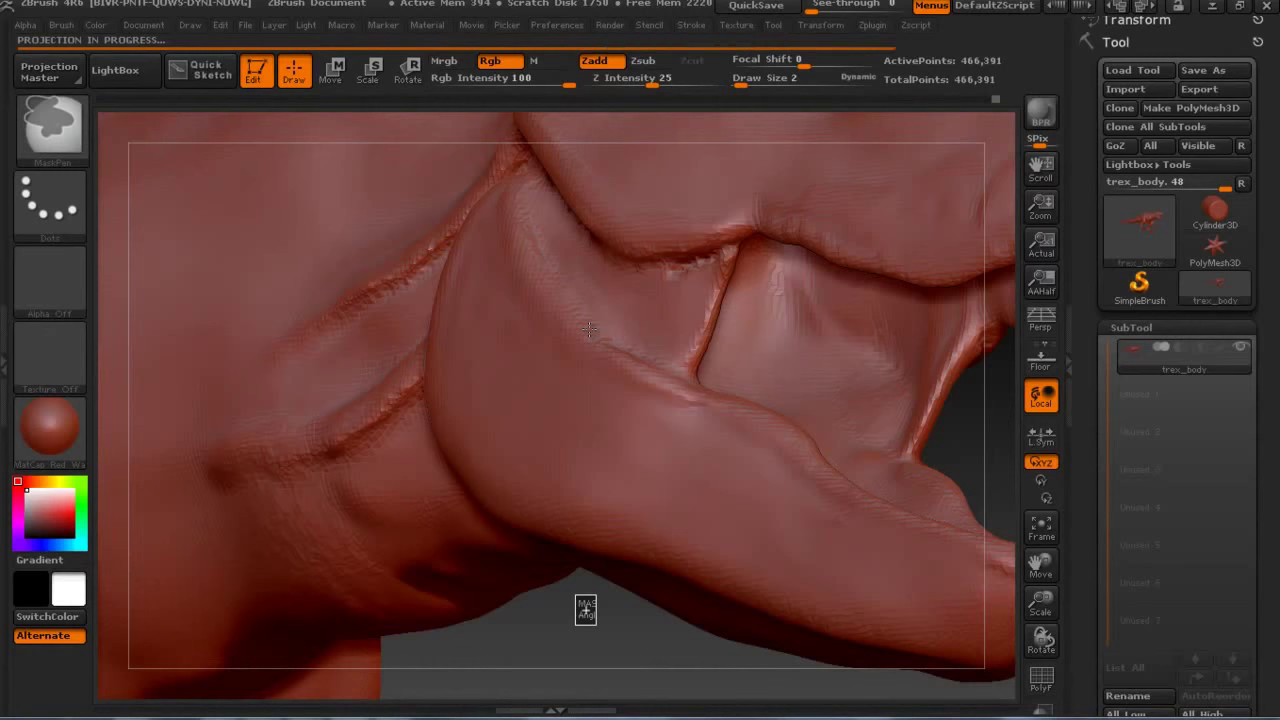
After finishing the projection, mask a spot on the jaw-corner fold, invert it, and pull the fold down.
click(220, 25)
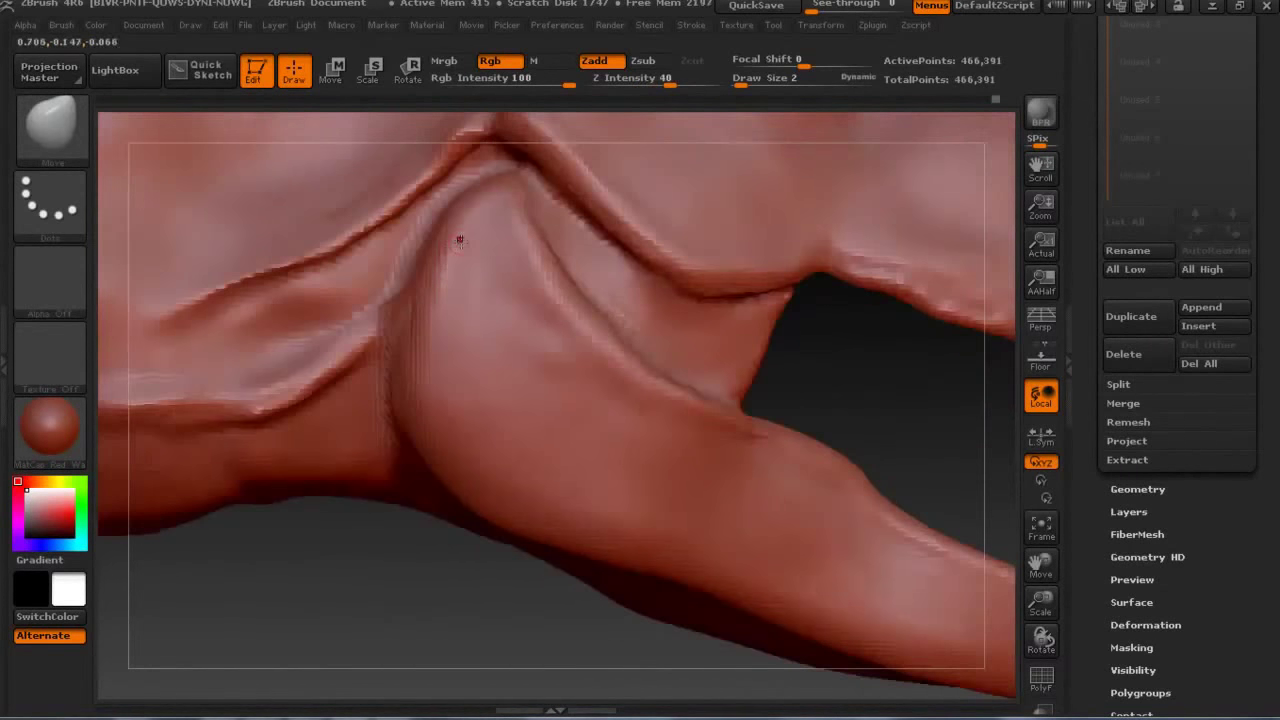
key(bracketright)
key(bracketright)
key(bracketright)
ctrl+click(447, 254)
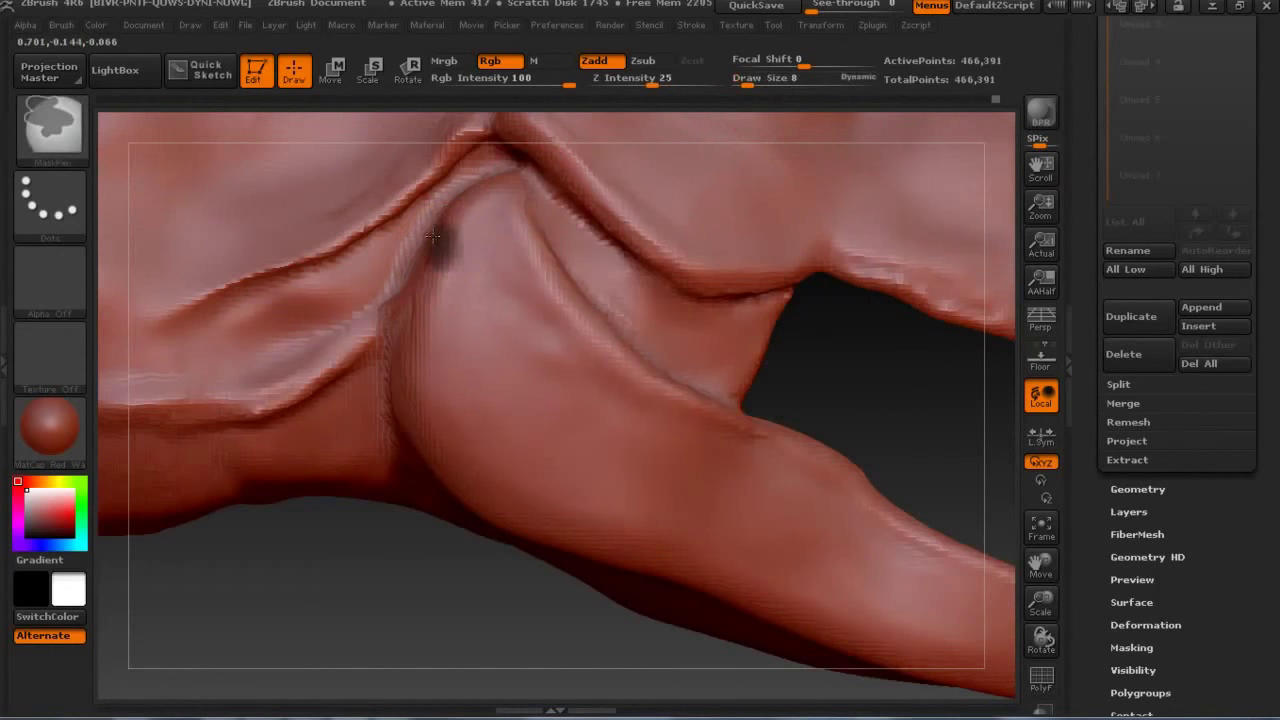
ctrl+click(786, 323)
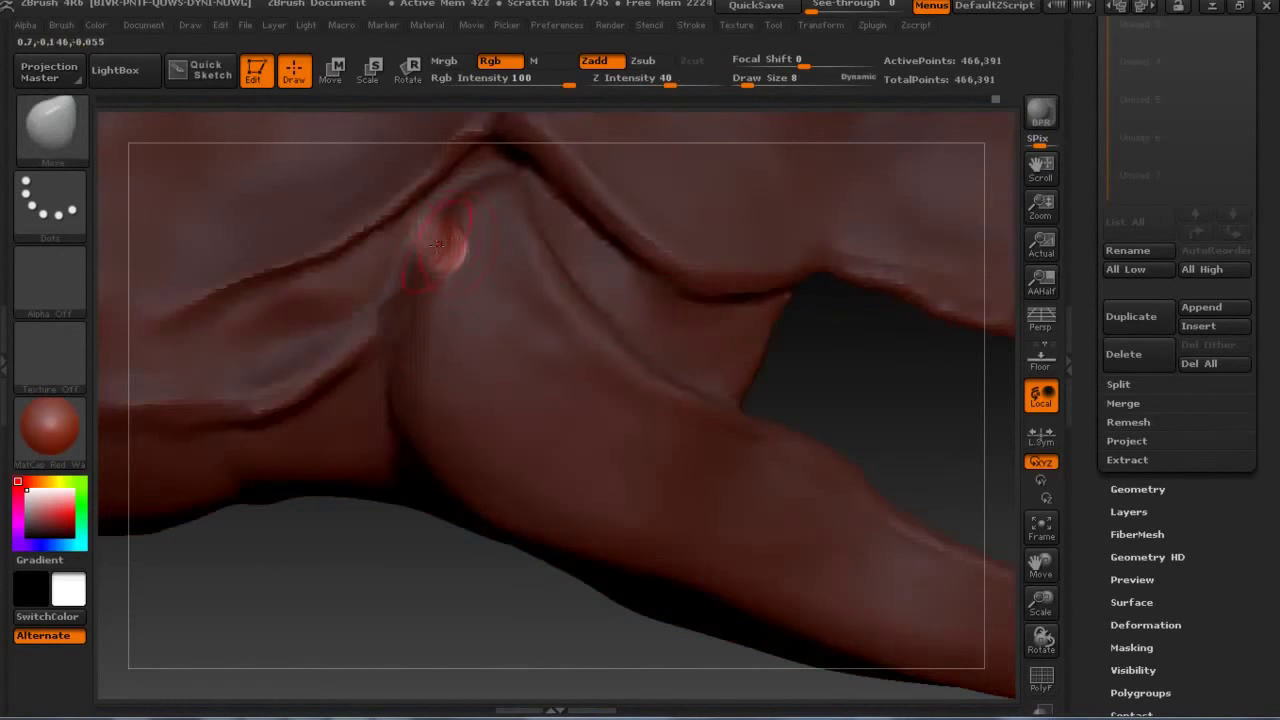
ctrl+click(357, 571)
mouse_move(428, 257)
mouse_down()
mouse_move(418, 340)
mouse_move(440, 405)
mouse_up()
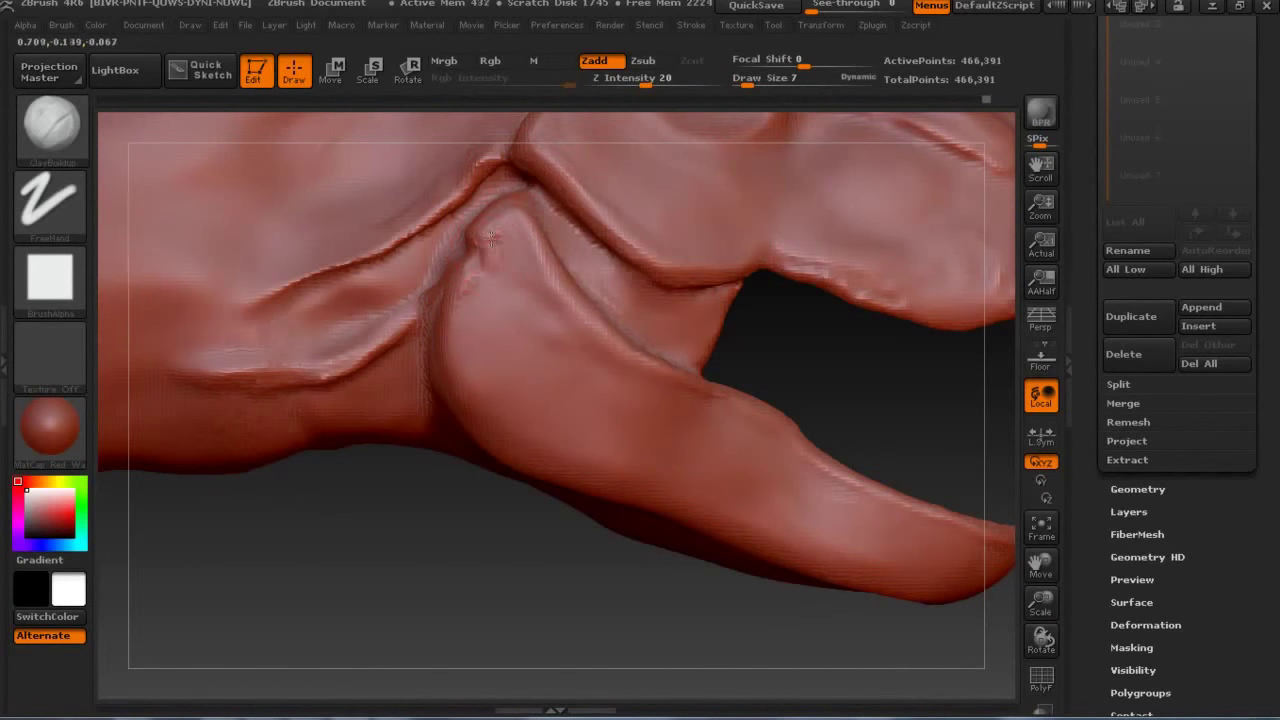
Smooth the small crease and surface of the jaw-corner fold, then shrink the brush.
shift+drag(528, 262, 492, 268)
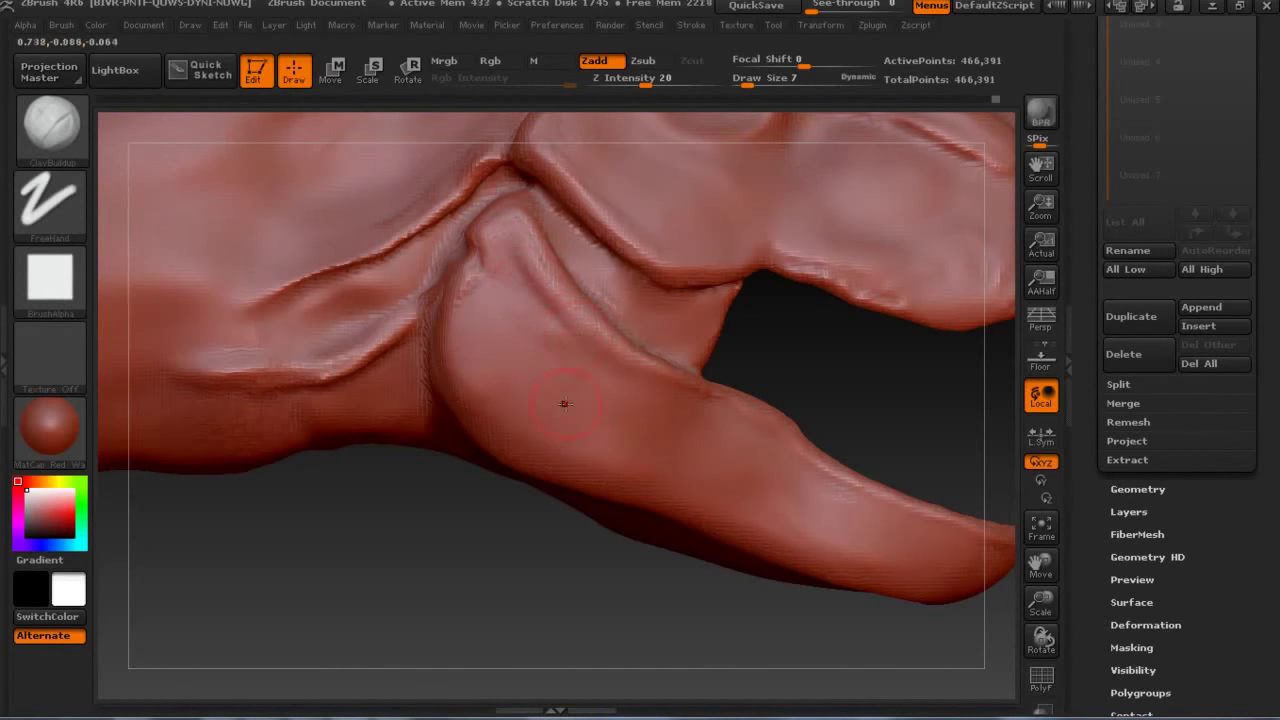
shift+drag(452, 390, 474, 262)
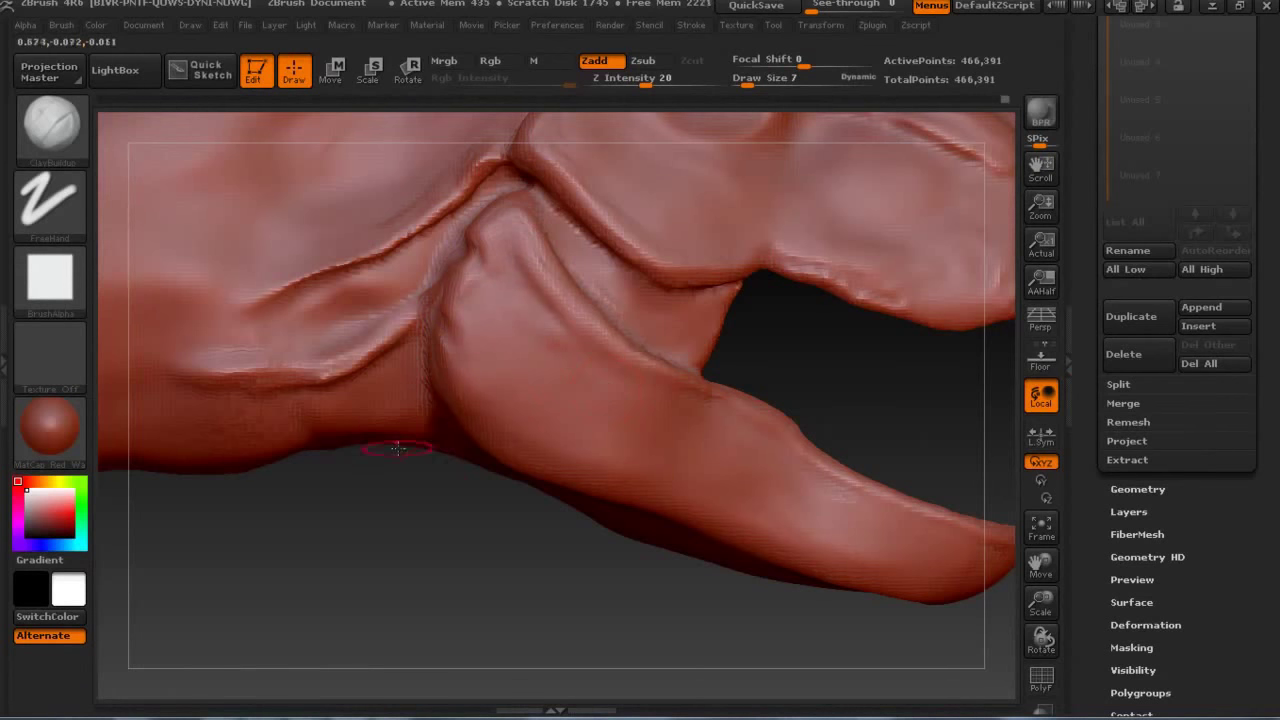
key(bracketleft)
key(bracketleft)
key(bracketleft)
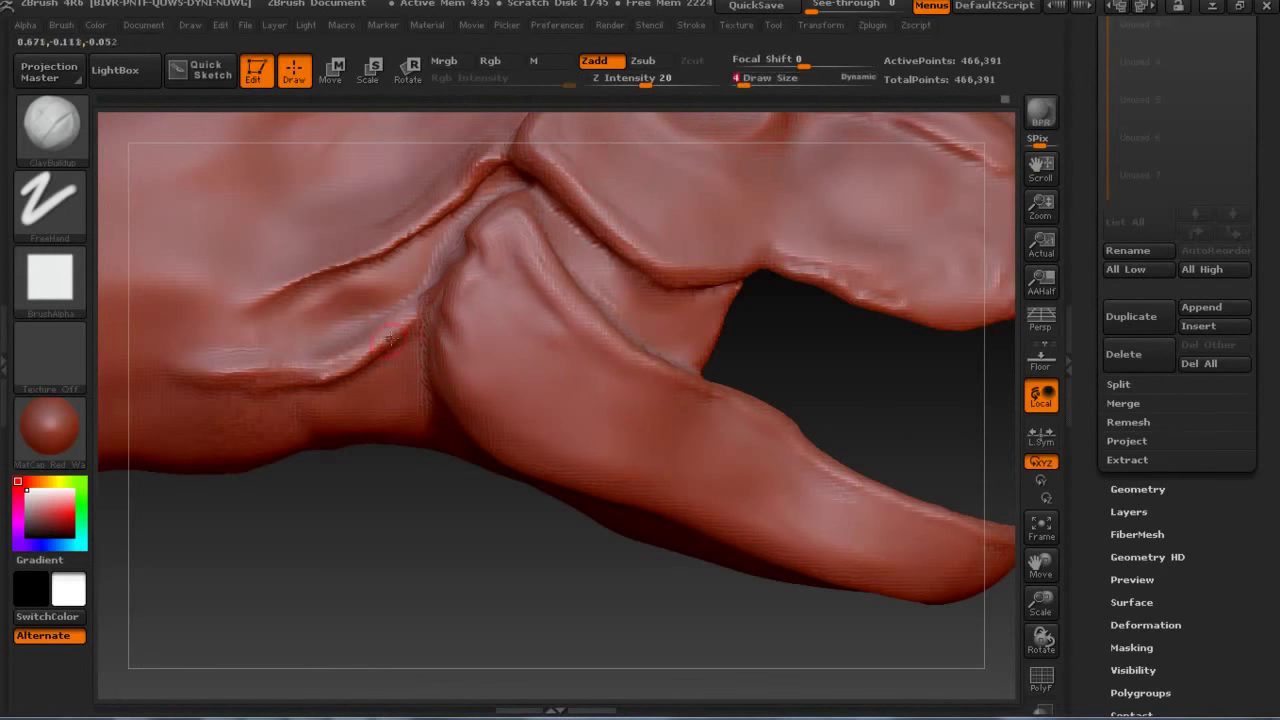
Restroke the lower neck crease as a clean groove with a Dots-stroke brush.
mouse_move(457, 543)
mouse_down()
mouse_move(448, 570)
mouse_move(372, 373)
mouse_move(232, 404)
mouse_up()
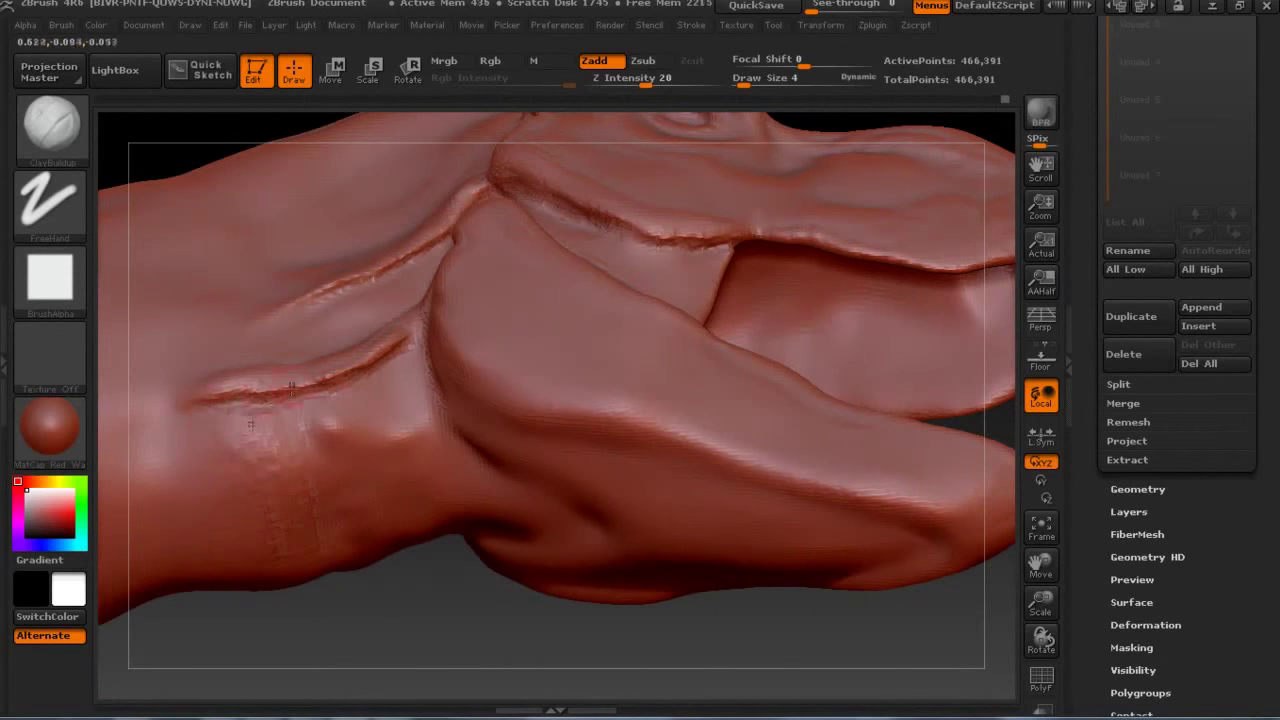
drag(450, 640, 430, 660)
mouse_move(180, 415)
mouse_down()
mouse_move(398, 357)
mouse_move(172, 428)
mouse_up()
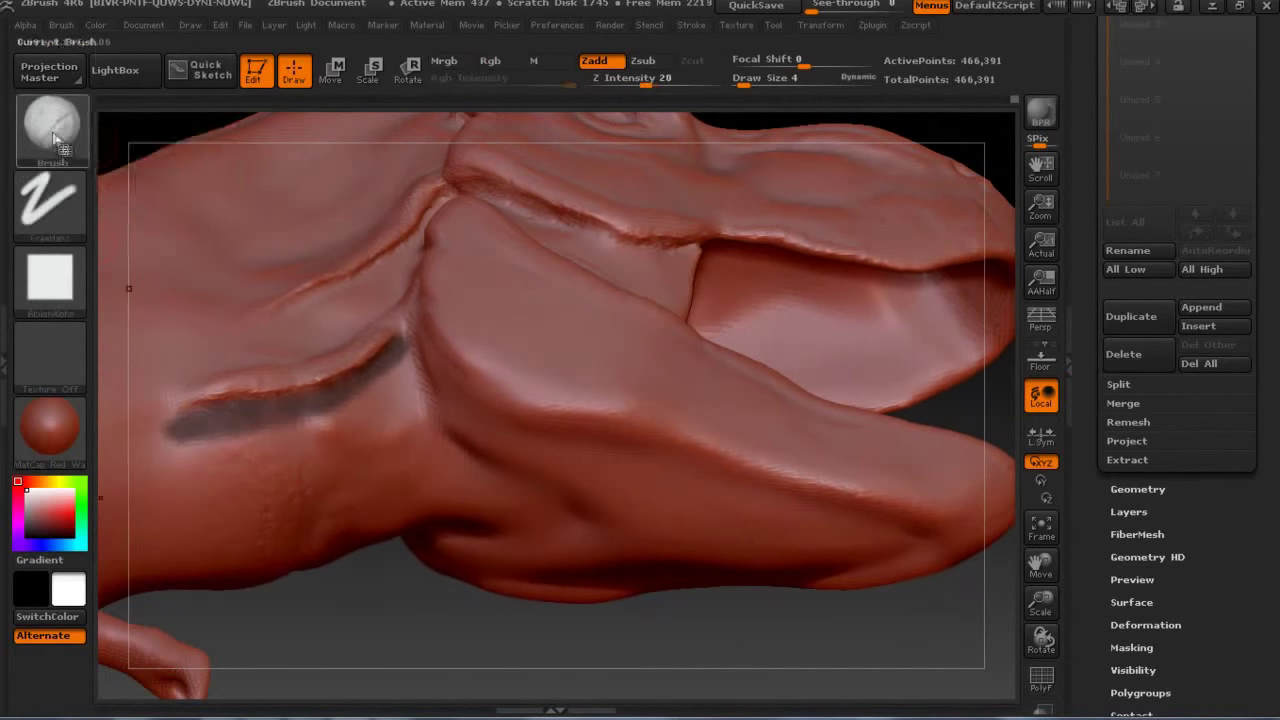
click(52, 128)
click(538, 148)
drag(217, 406, 388, 336)
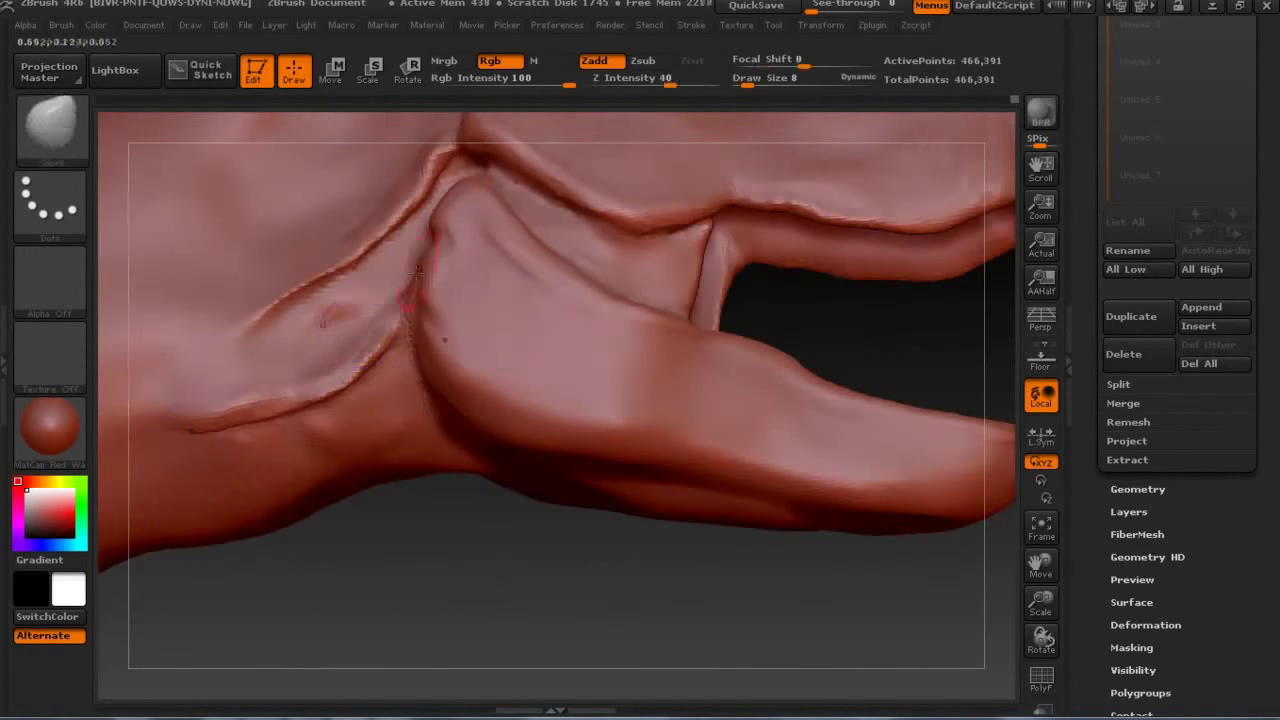
Switch to another sculpting brush, reframe on the jaw crease and lower brush strength.
alt+drag(171, 471, 527, 564)
key(b)
mouse_move(652, 277)
alt+mouse_down()
mouse_move(667, 416)
mouse_move(527, 155)
alt+mouse_up()
drag(666, 80, 642, 78)
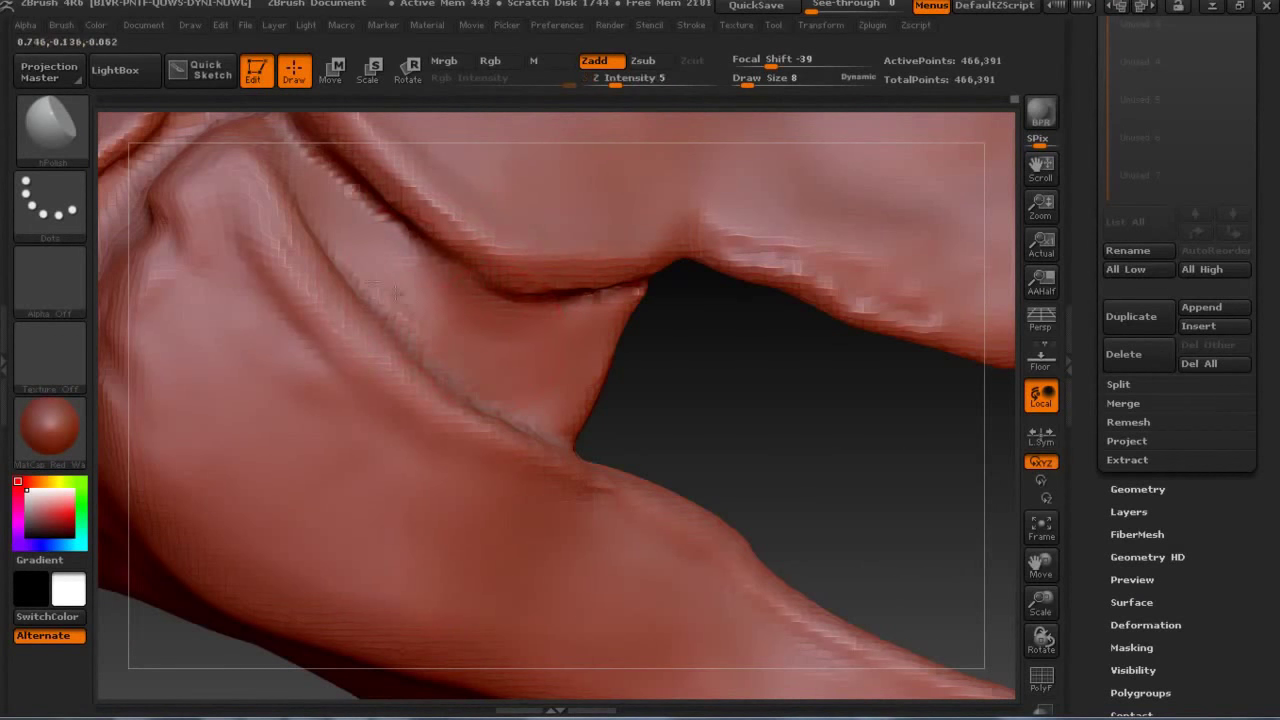
Raise Z Intensity to 40 and Draw Size to 6, viewing the head side-on.
key(u)
drag(543, 134, 660, 118)
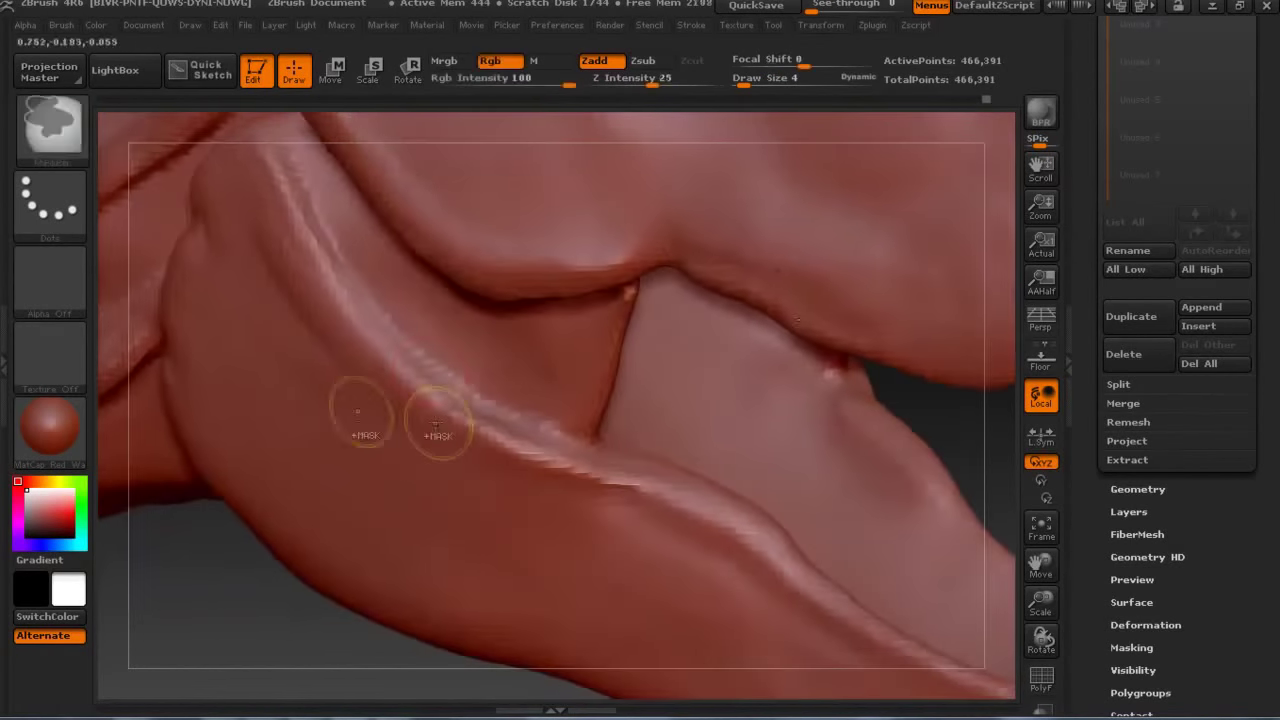
mouse_move(750, 345)
mouse_down()
mouse_move(357, 557)
mouse_move(567, 523)
mouse_move(265, 316)
mouse_up()
drag(744, 86, 748, 86)
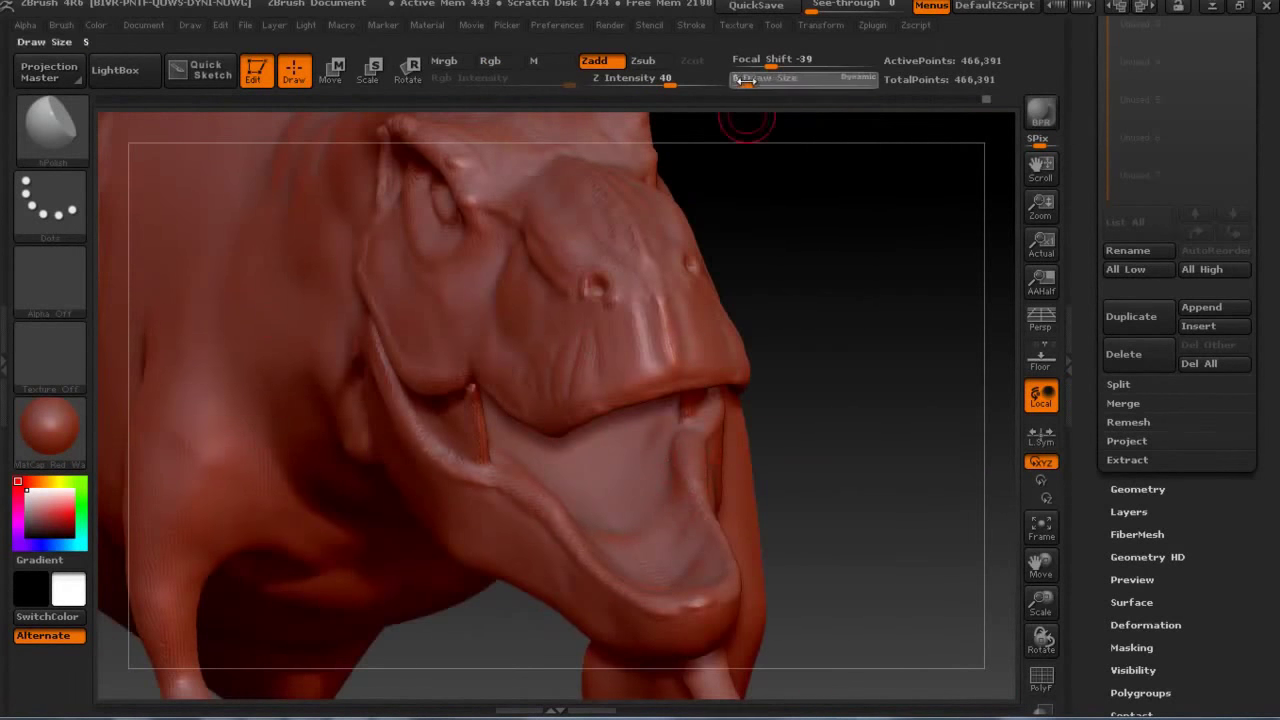
drag(597, 517, 727, 556)
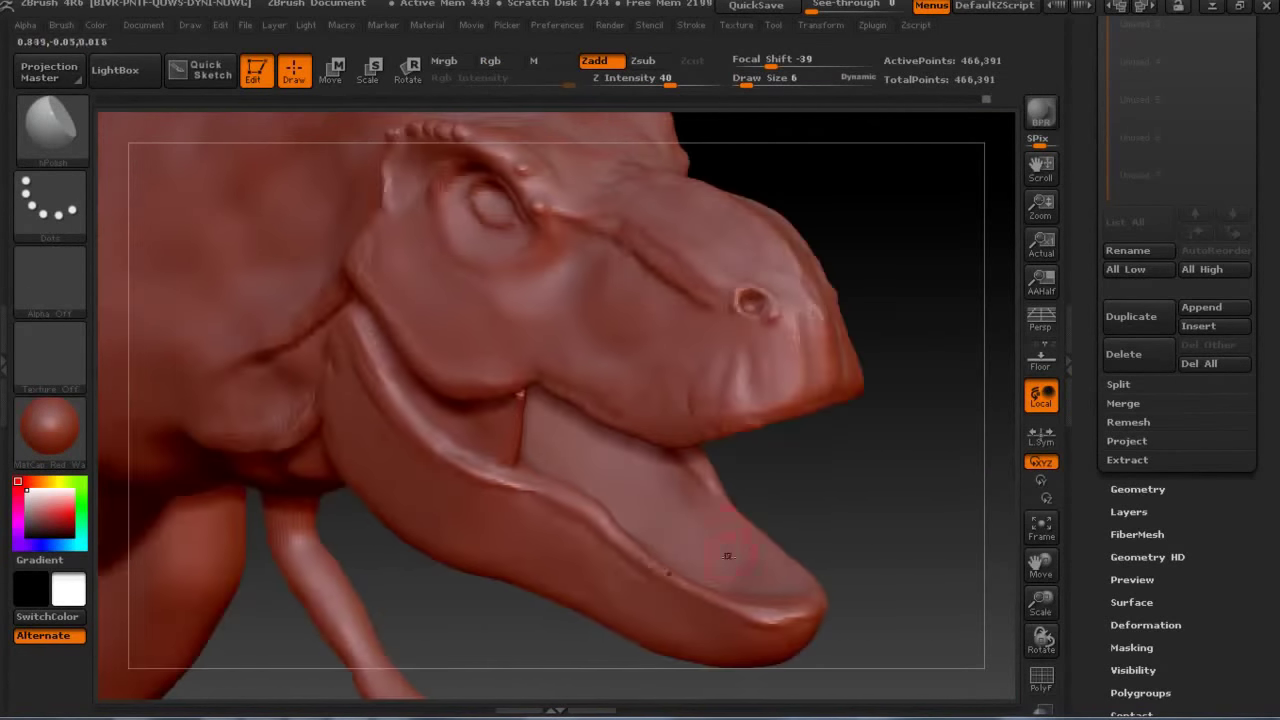
mouse_move(790, 477)
mouse_down()
mouse_move(920, 194)
mouse_move(643, 510)
mouse_up()
Choose the Inflat brush at size 3 and subdivide the mesh to 1.874 million points.
key(b)
click(911, 158)
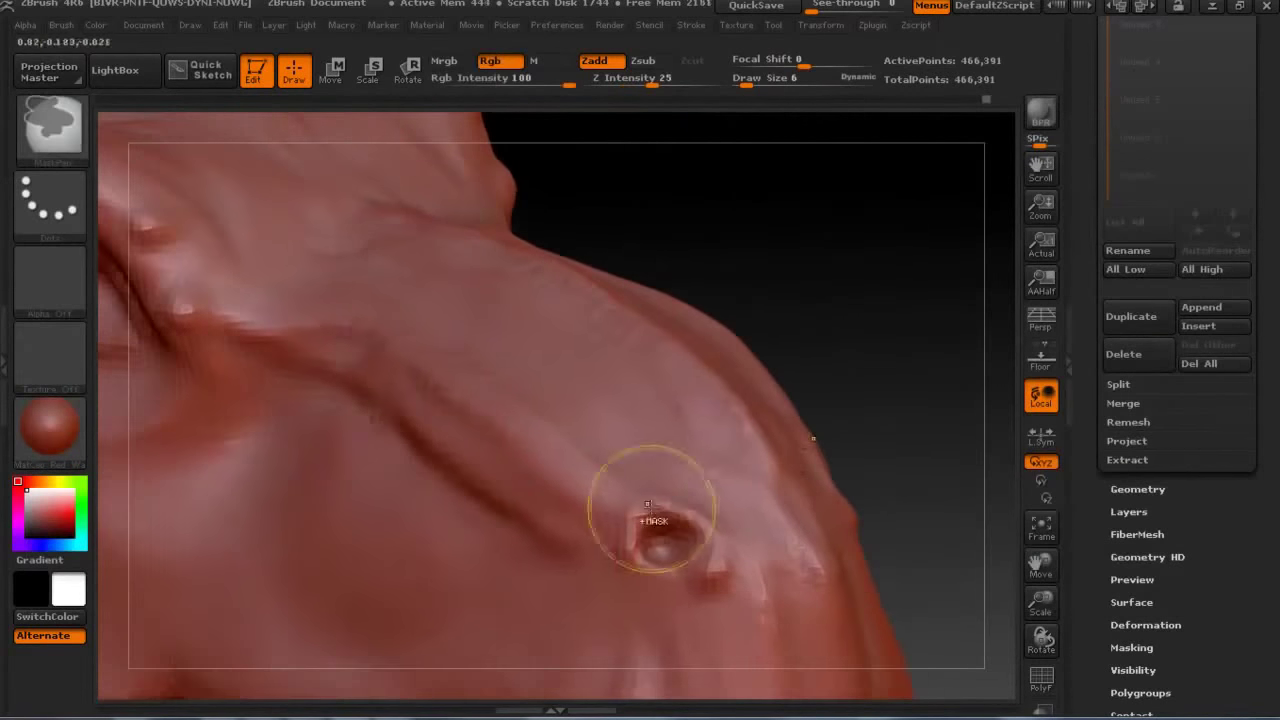
drag(743, 84, 739, 84)
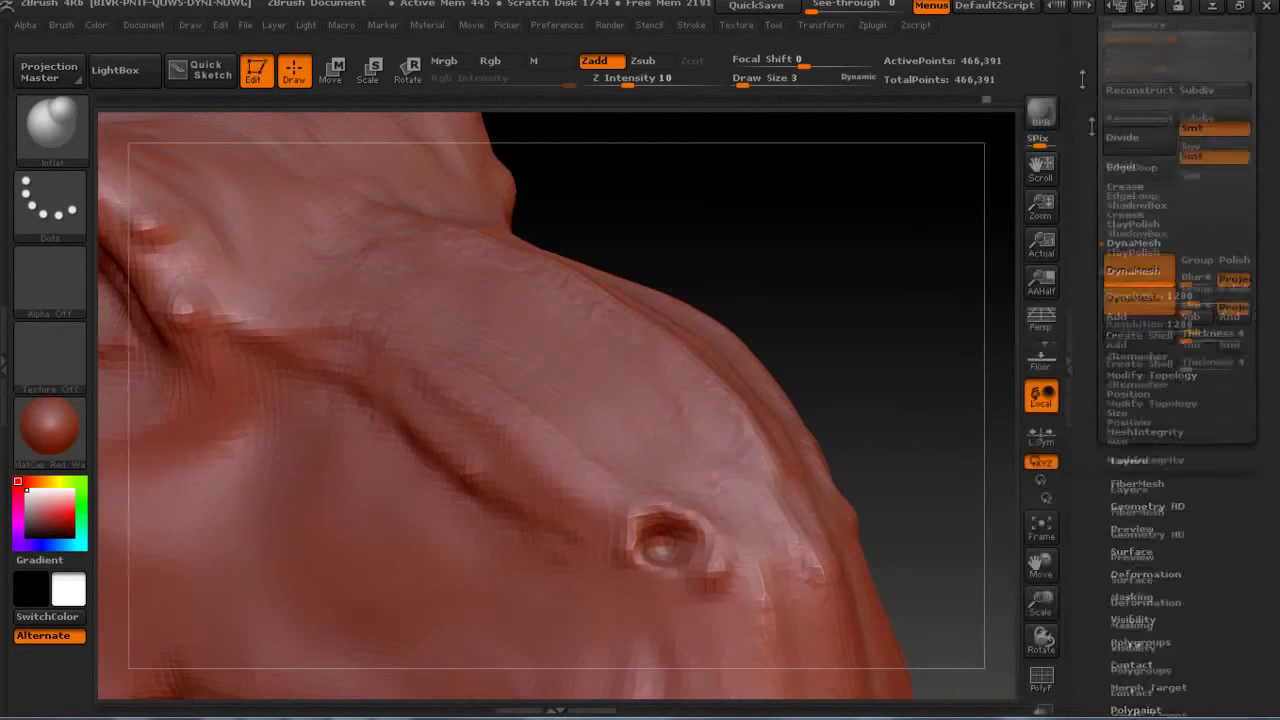
key(ctrl+d)
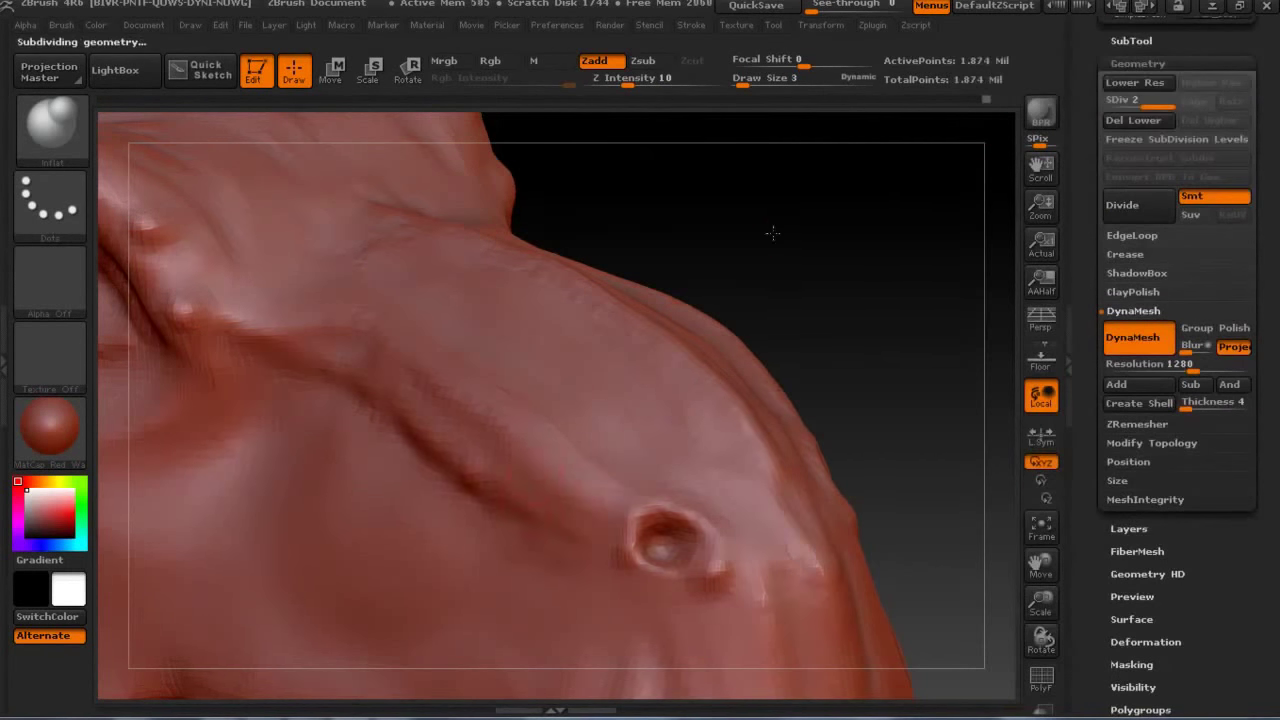
Mask a row of dots along the snout at size 2, invert, inflate at strength 20, then clear.
drag(772, 233, 720, 277)
key(s)
drag(760, 110, 745, 110)
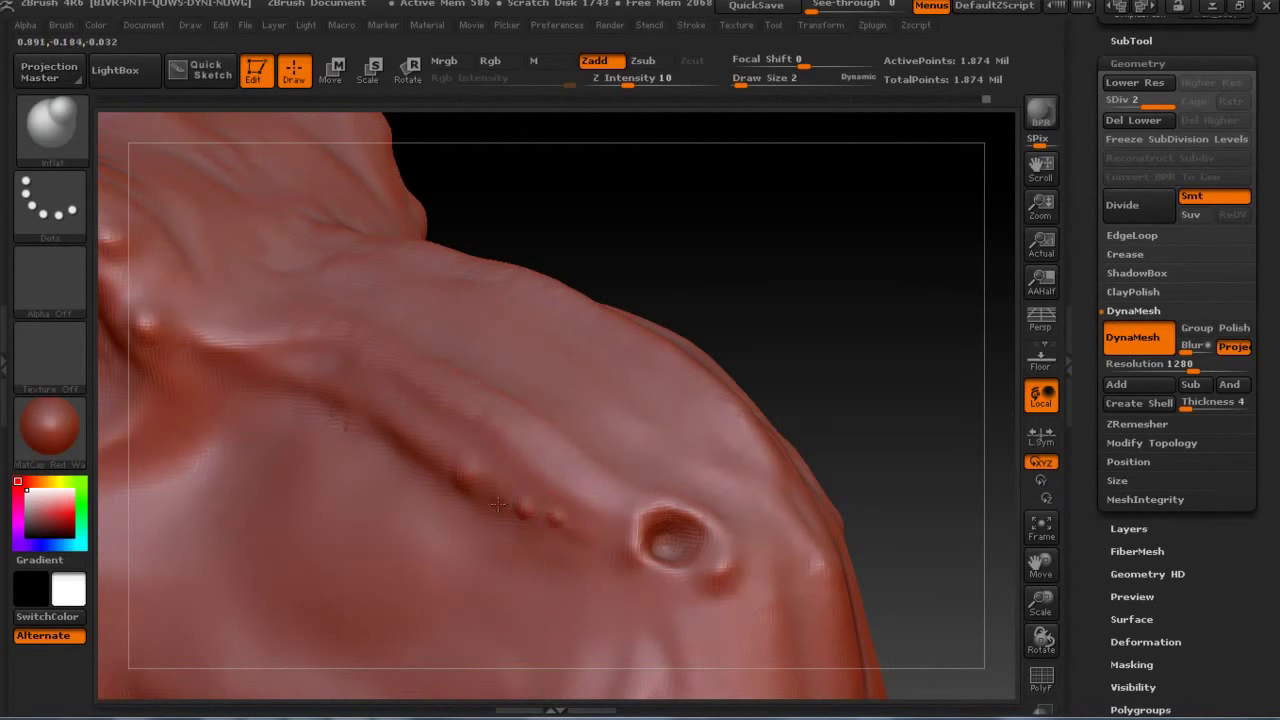
ctrl+drag(462, 480, 556, 515)
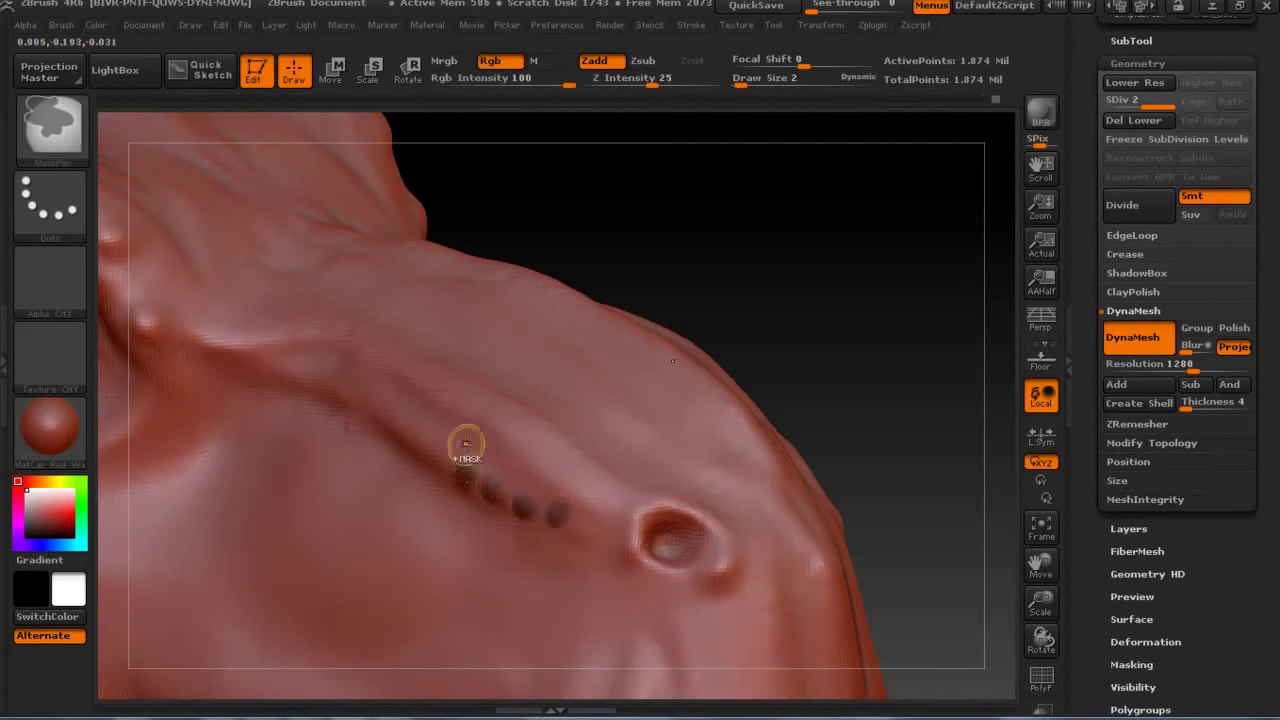
ctrl+drag(455, 442, 394, 427)
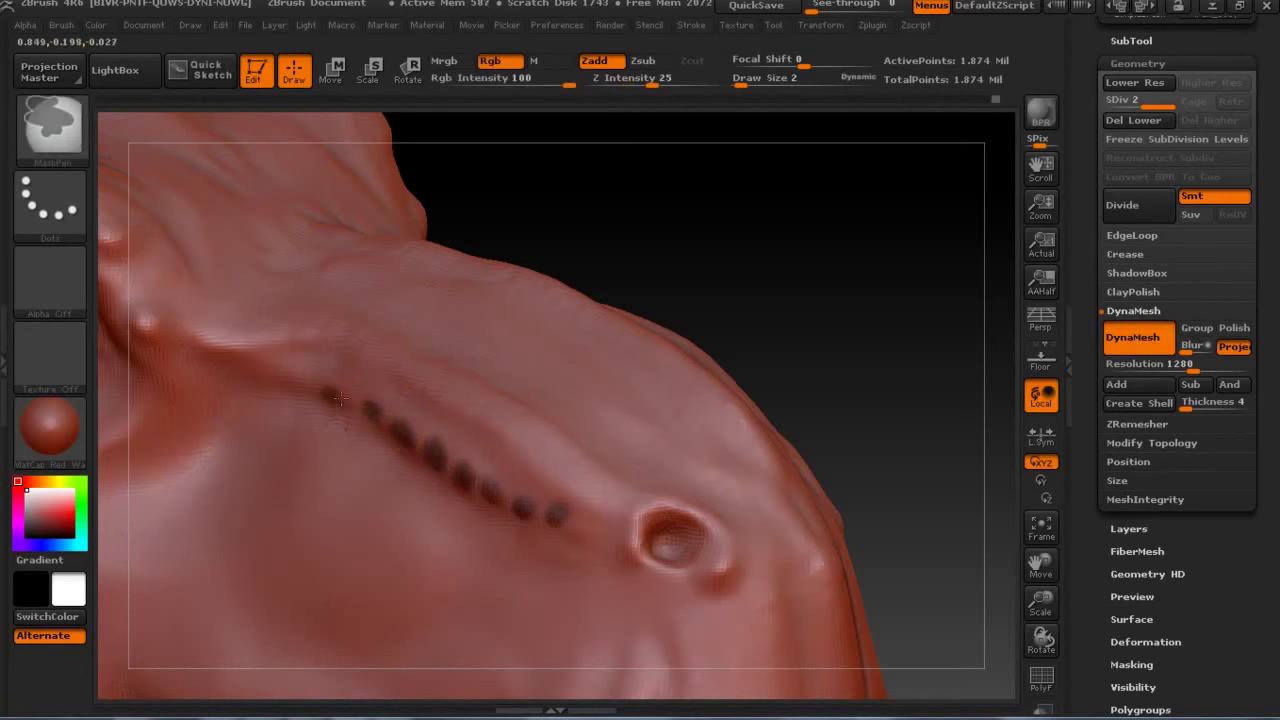
key(ctrl+i)
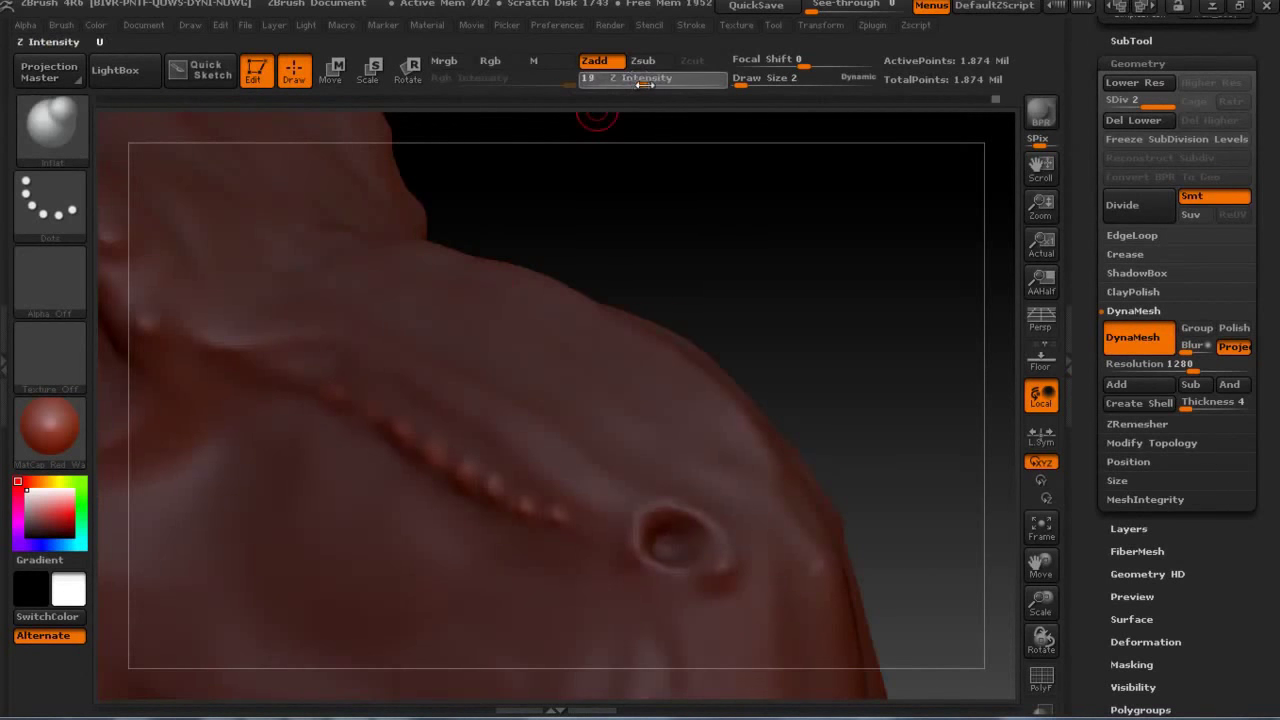
drag(627, 85, 646, 85)
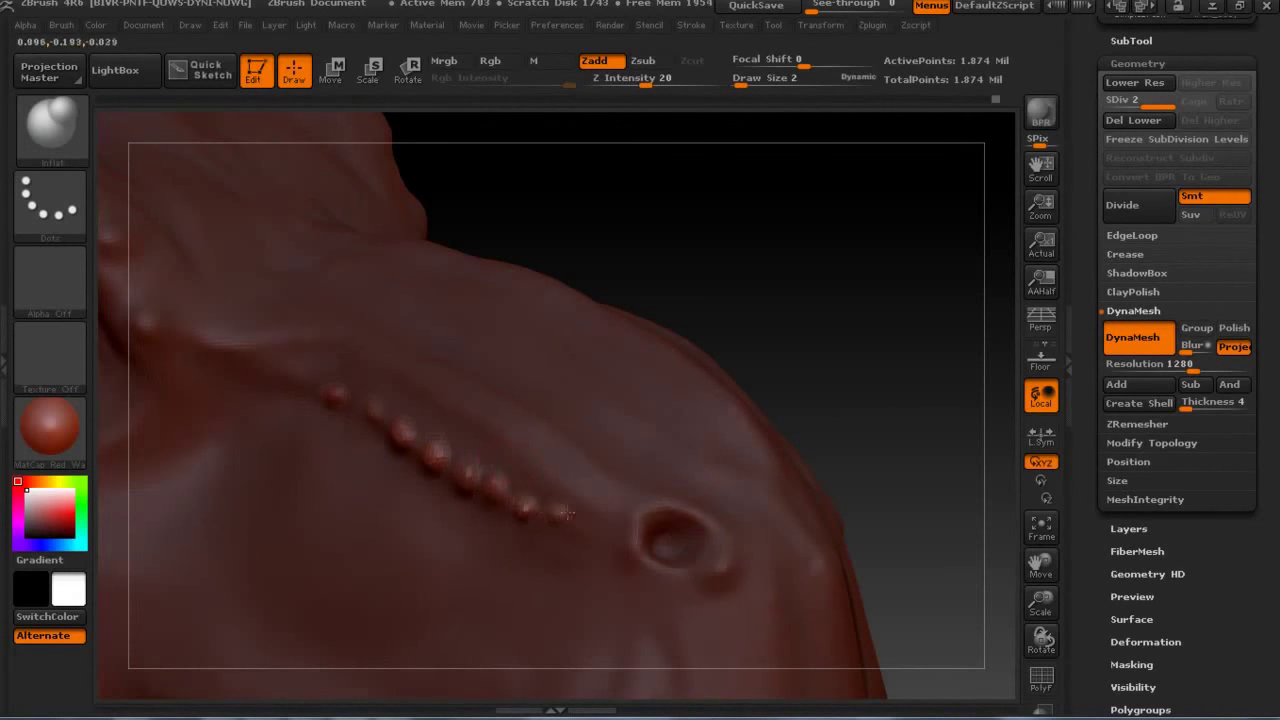
ctrl+click(823, 200)
Switch between MaskPen and Inflat, set strength 15 and size 3, and centre the eye.
mouse_move(823, 200)
mouse_down()
mouse_move(896, 294)
mouse_move(846, 249)
mouse_move(791, 277)
mouse_move(803, 223)
mouse_move(737, 129)
mouse_up()
key(b)
key(s)
key(3)
key(b)
key(i)
key(n)
mouse_move(712, 301)
mouse_down()
mouse_move(734, 280)
mouse_move(700, 250)
mouse_up()
drag(645, 78, 636, 78)
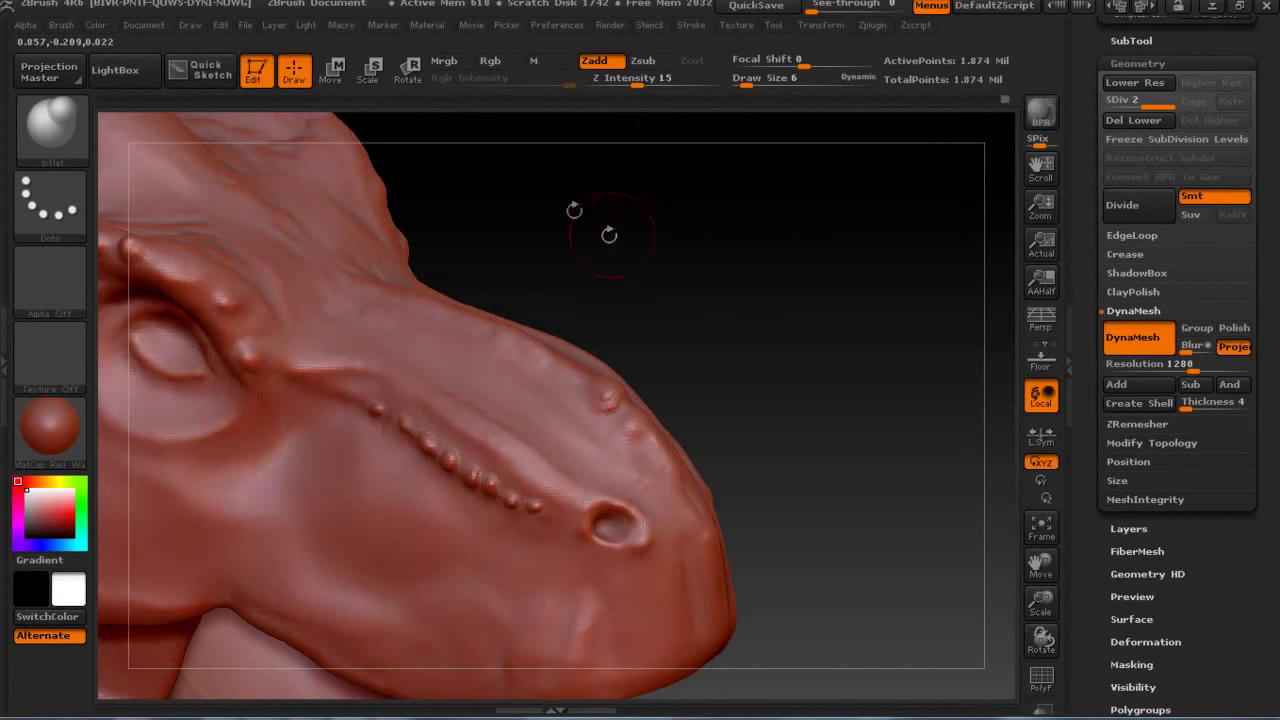
drag(574, 211, 650, 235)
ctrl+drag(440, 318, 510, 378)
Mask dots above the eye ridge, invert, raise them as bumps and clear the mask.
ctrl+click(786, 180)
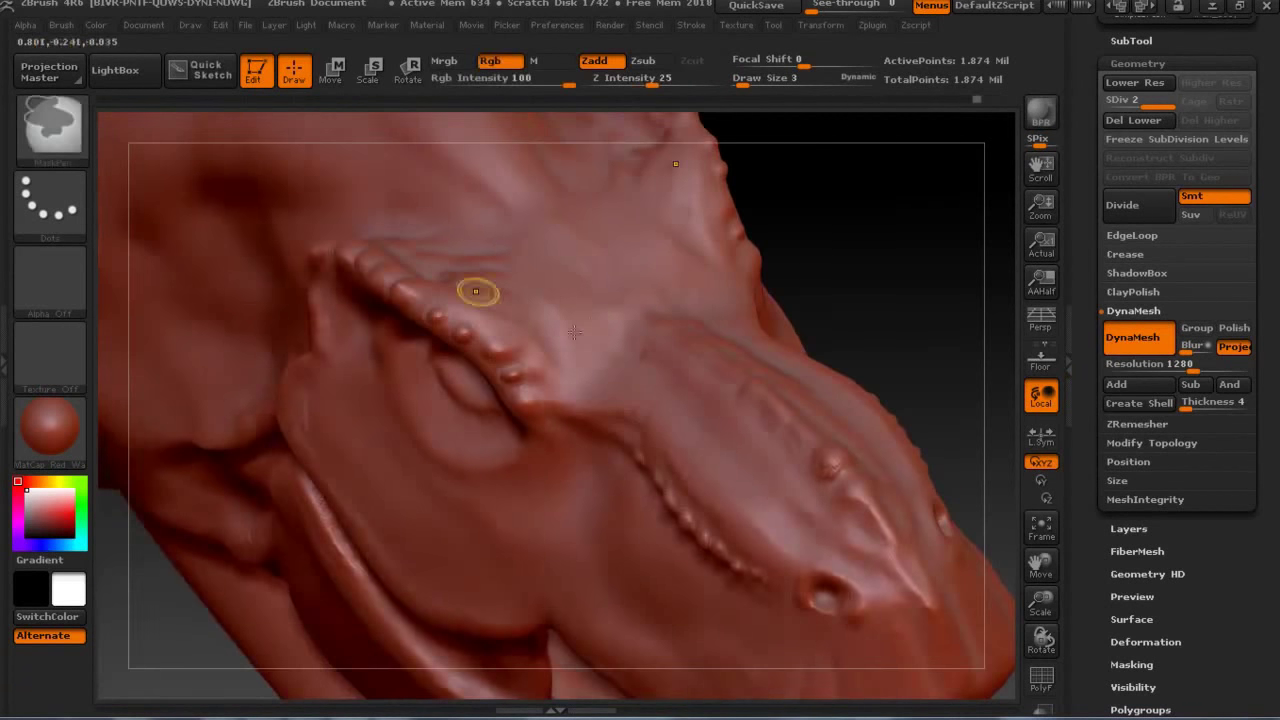
ctrl+click(528, 277)
ctrl+click(558, 345)
ctrl+click(636, 207)
ctrl+click(644, 262)
key(ctrl+i)
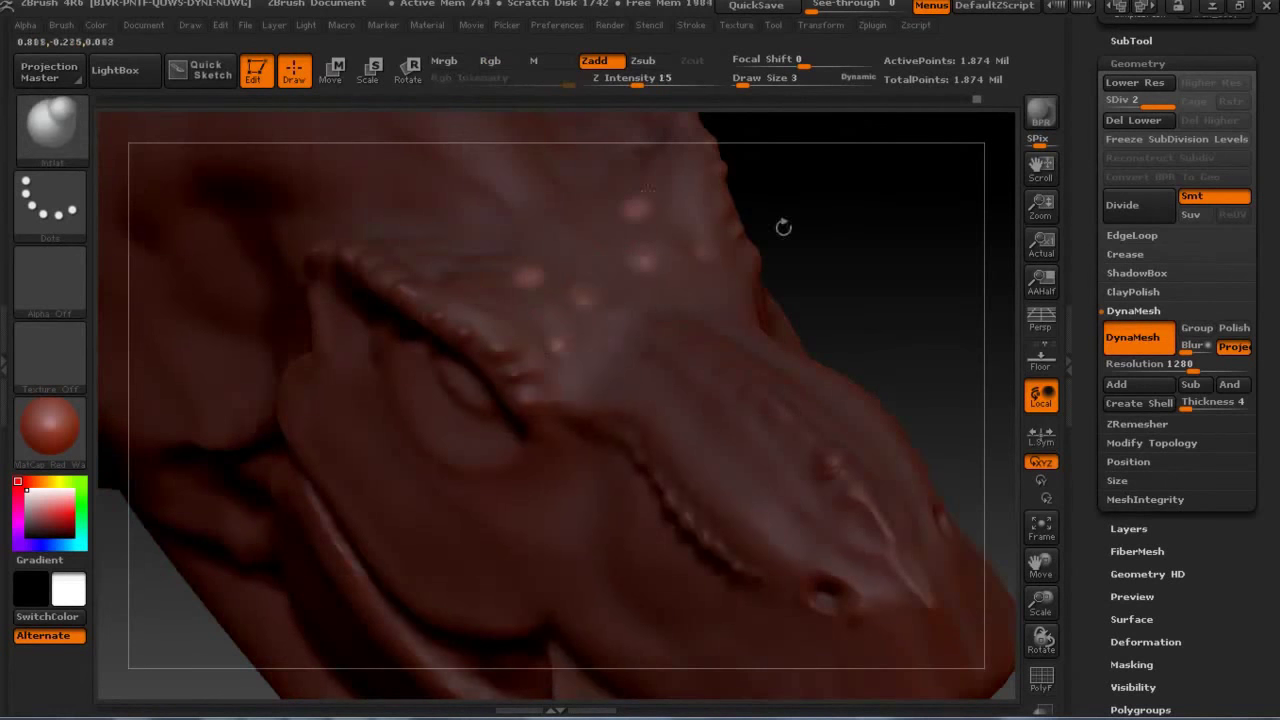
ctrl+click(783, 227)
drag(783, 227, 597, 324)
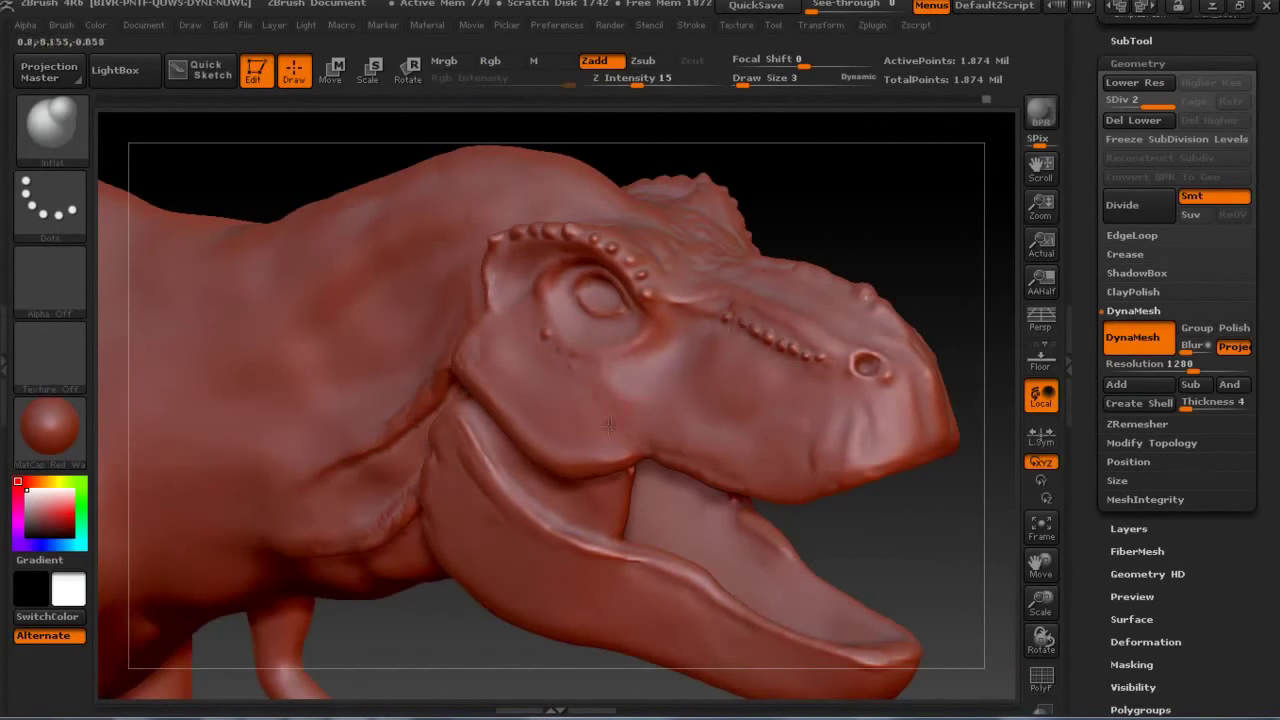
drag(605, 316, 610, 321)
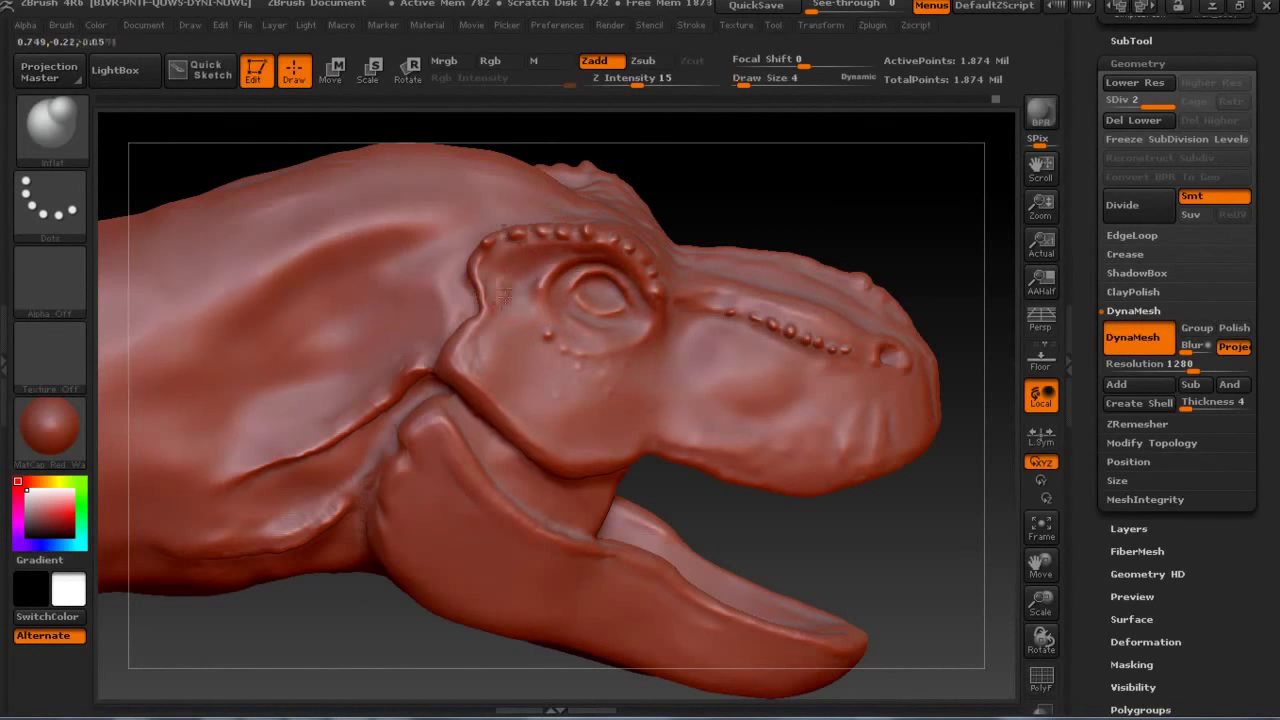
Try a textured brush, return to Inflat, and orbit to a side profile of the head.
key(b)
key(s)
key(k)
key(b)
key(i)
key(n)
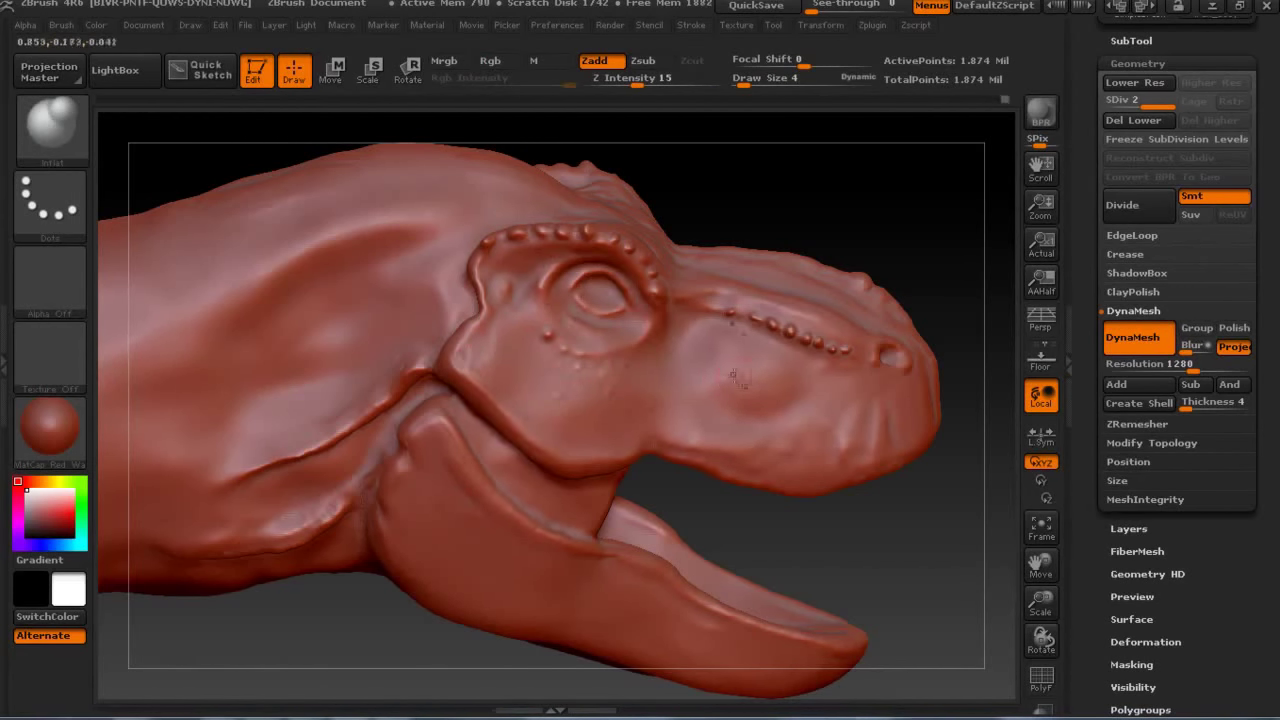
mouse_move(808, 386)
right_down()
mouse_move(781, 256)
mouse_move(857, 177)
right_up()
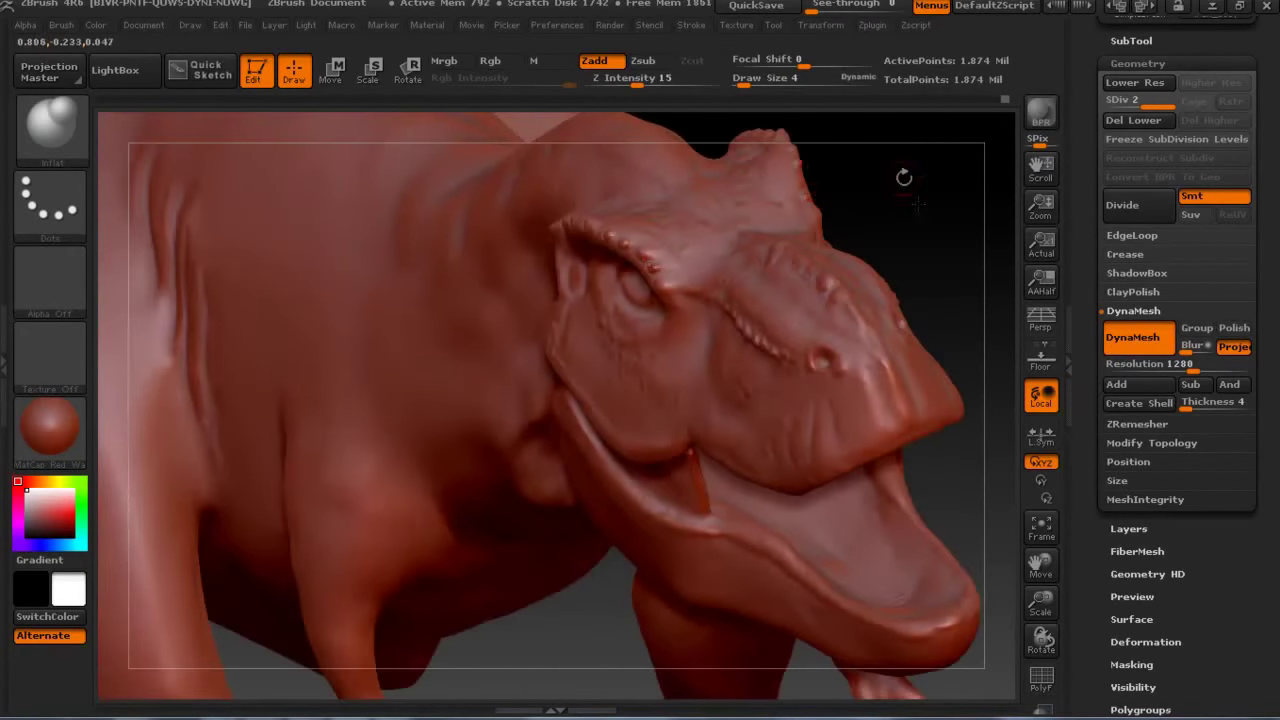
mouse_move(903, 178)
right_down()
mouse_move(891, 163)
mouse_move(910, 182)
mouse_move(880, 205)
right_up()
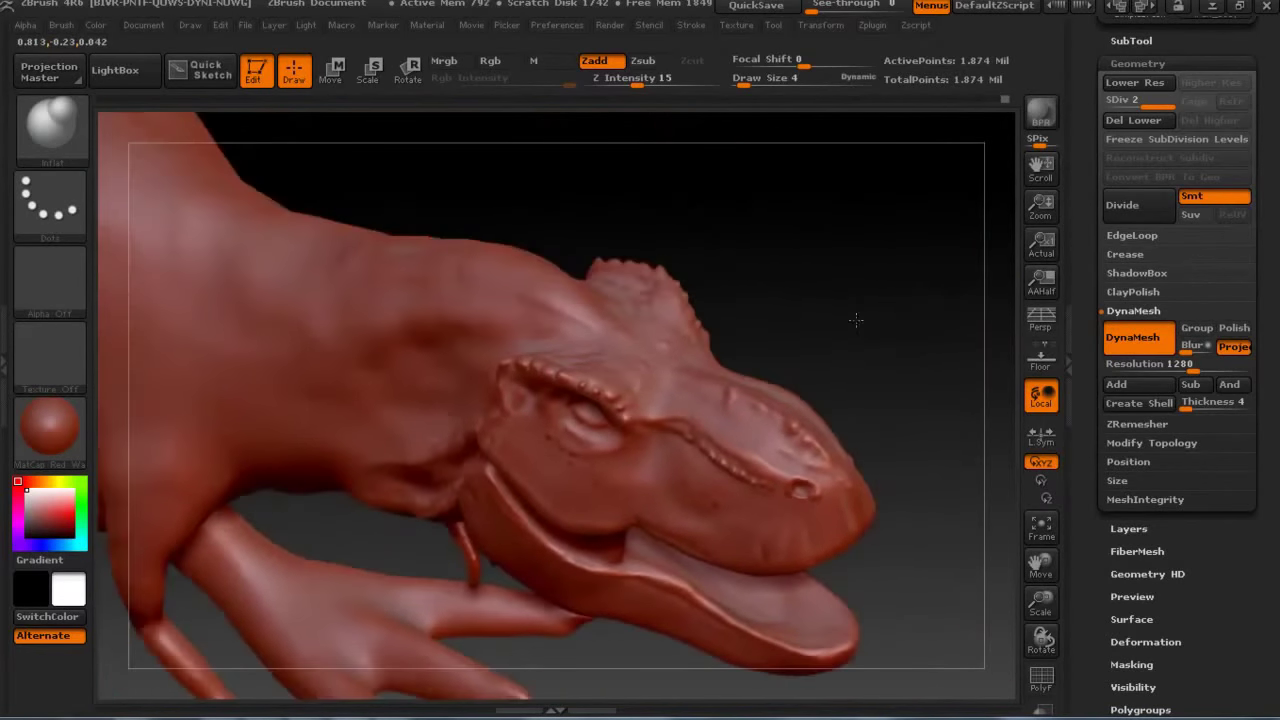
Enlarge the brush and set brush strength to 14, viewing the head and body from the front.
key(s)
drag(610, 150, 720, 143)
key(u)
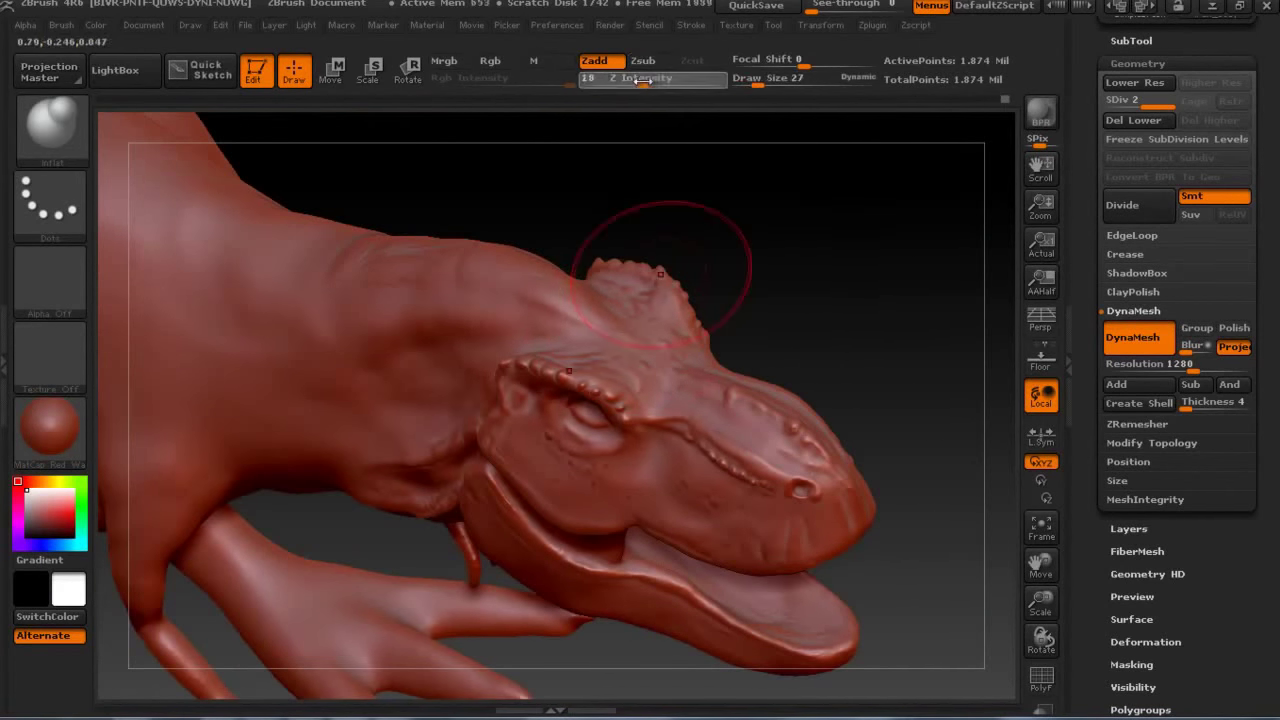
drag(667, 245, 614, 277)
mouse_move(580, 338)
right_down()
mouse_move(850, 277)
mouse_move(737, 229)
right_up()
Mask an area on the head with the S7 masking brush, then pick a different sculpting brush.
text(s7)
key(Return)
ctrl+drag(600, 320, 637, 355)
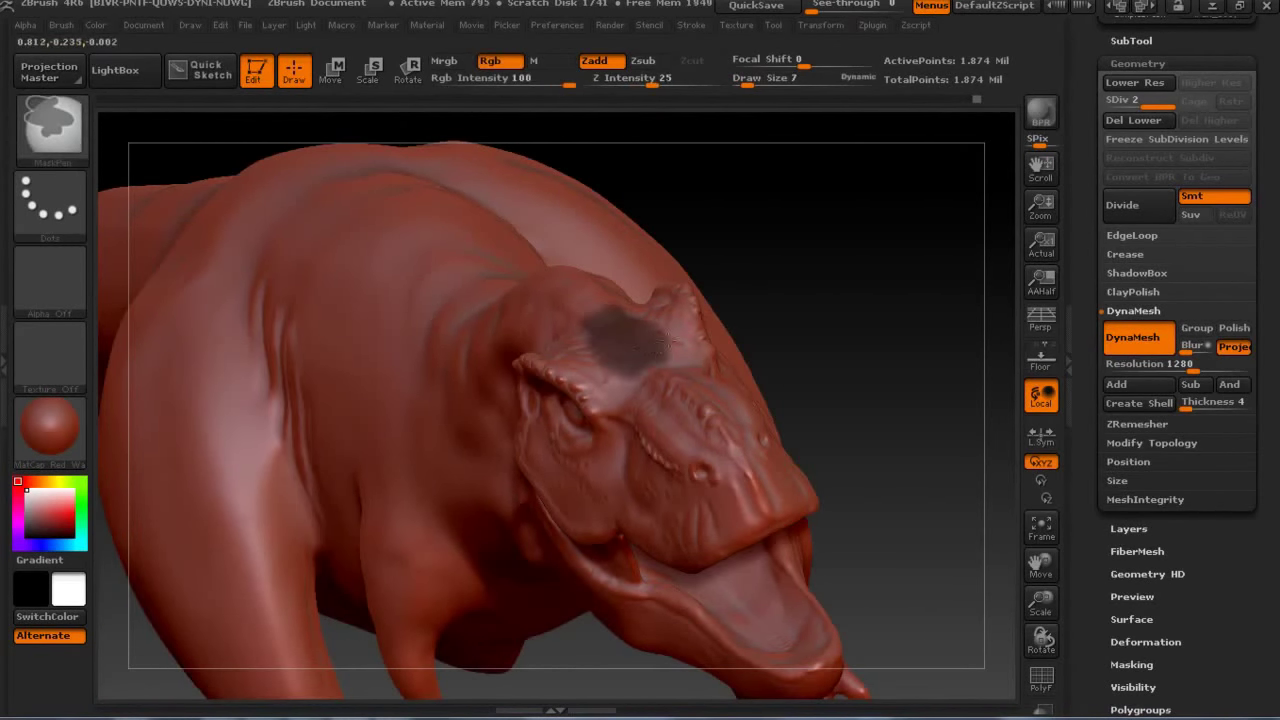
mouse_move(665, 343)
mouse_down()
mouse_move(660, 393)
mouse_move(820, 206)
mouse_up()
click(62, 136)
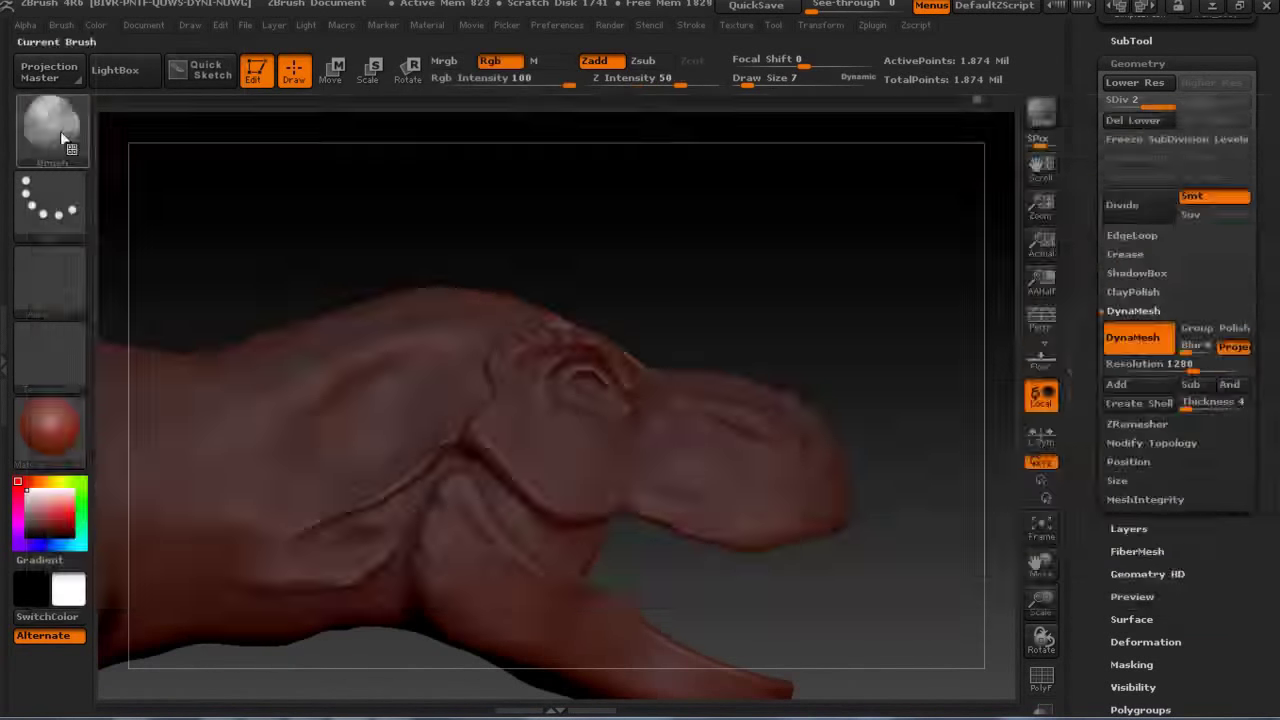
click(463, 145)
mouse_move(620, 344)
mouse_down()
mouse_move(585, 318)
mouse_move(747, 226)
mouse_up()
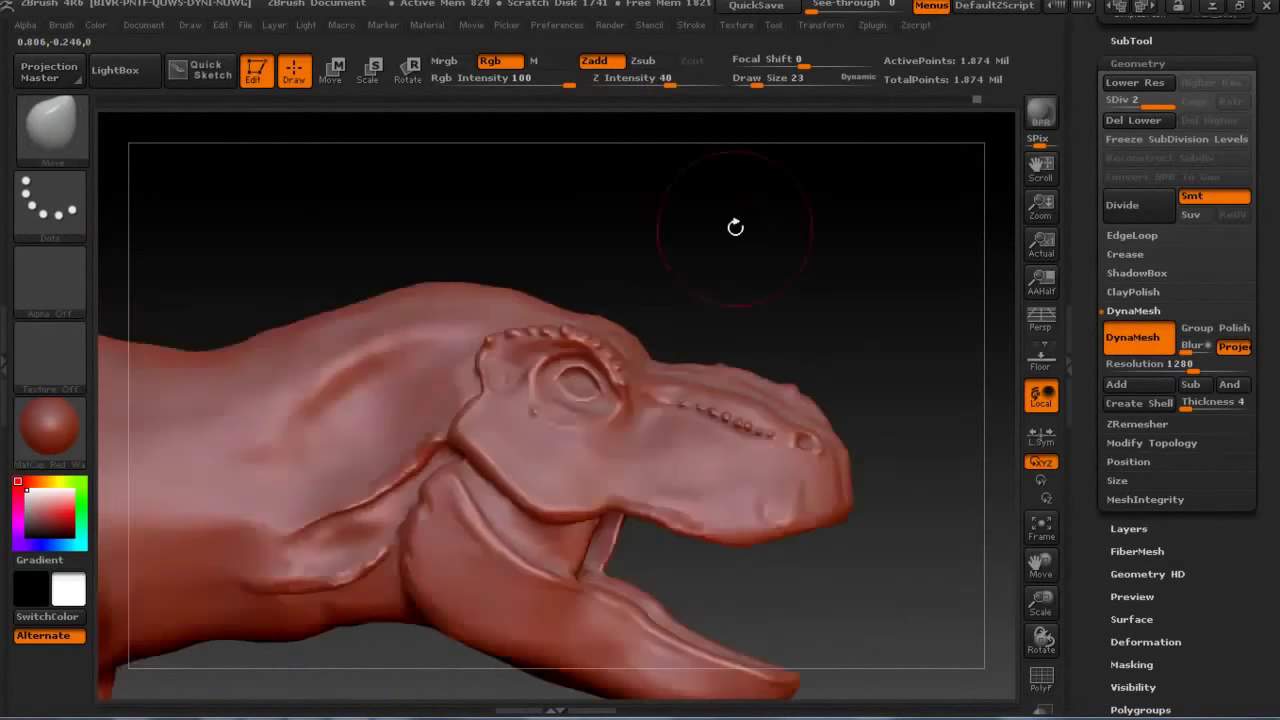
drag(747, 226, 690, 130)
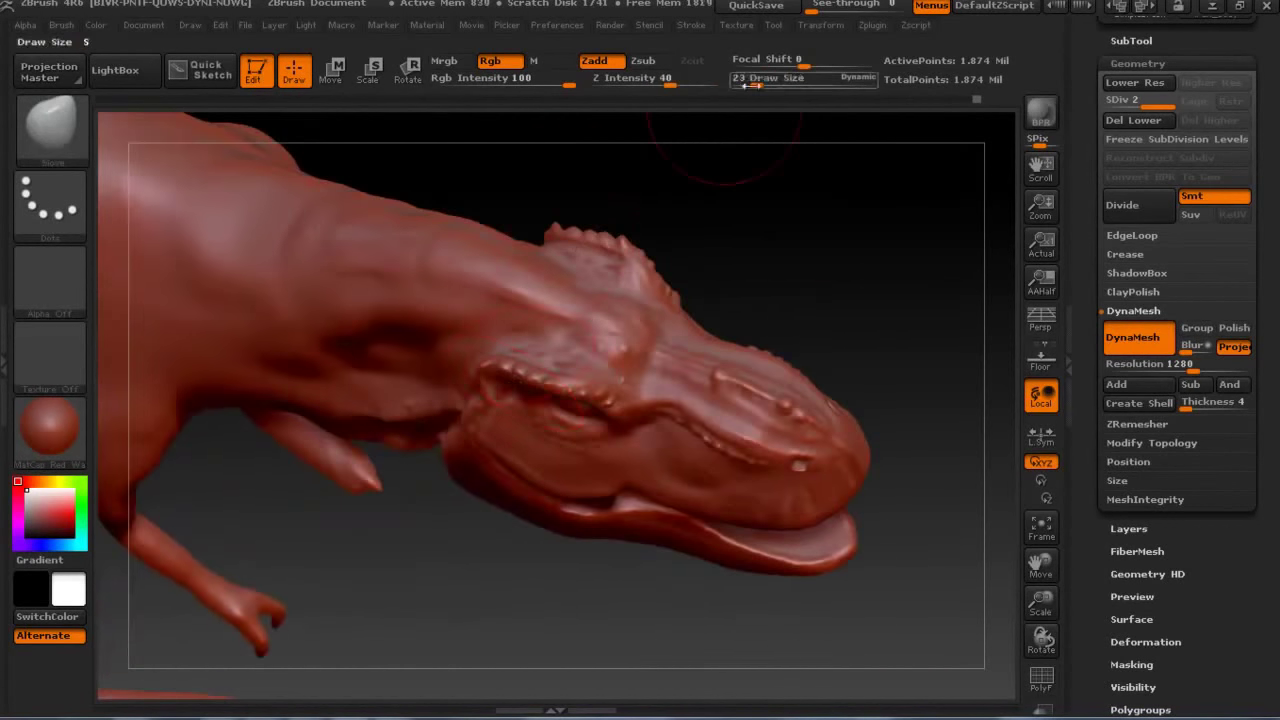
Reduce brush size from 14 to 10, then mask and clear the mask on the mesh.
drag(735, 84, 731, 84)
drag(668, 85, 652, 85)
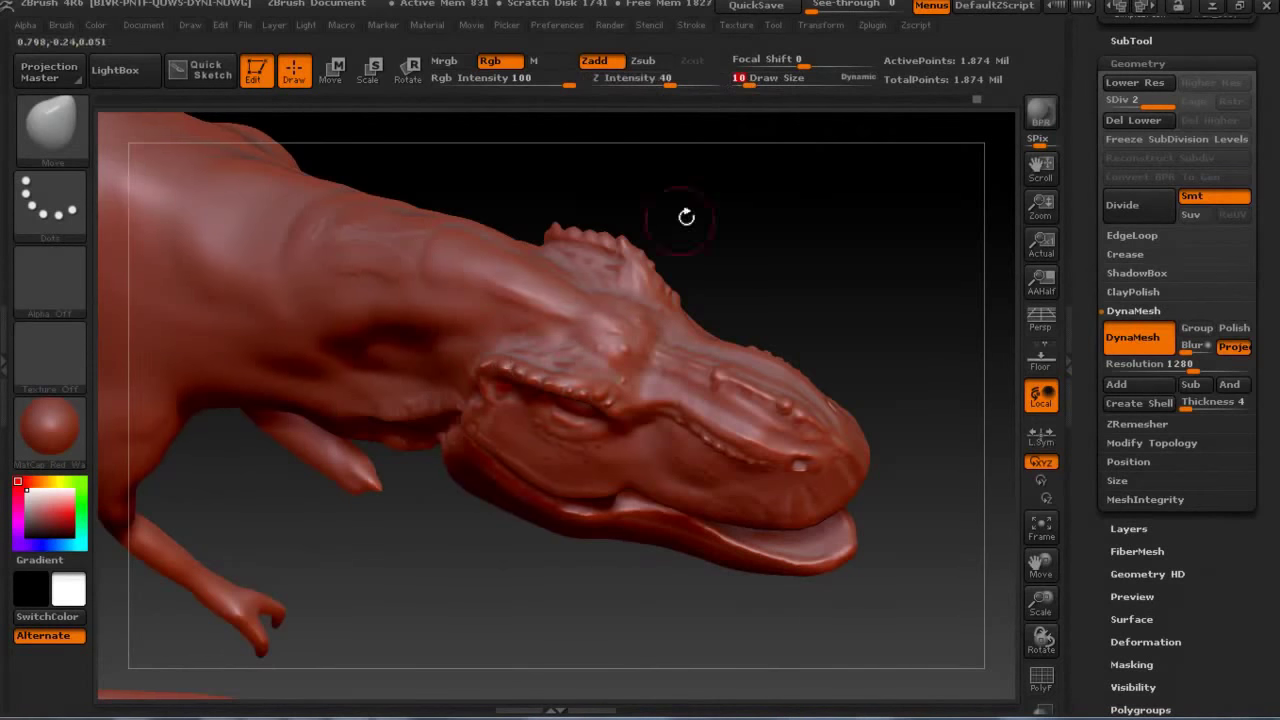
drag(686, 214, 520, 372)
drag(737, 194, 706, 222)
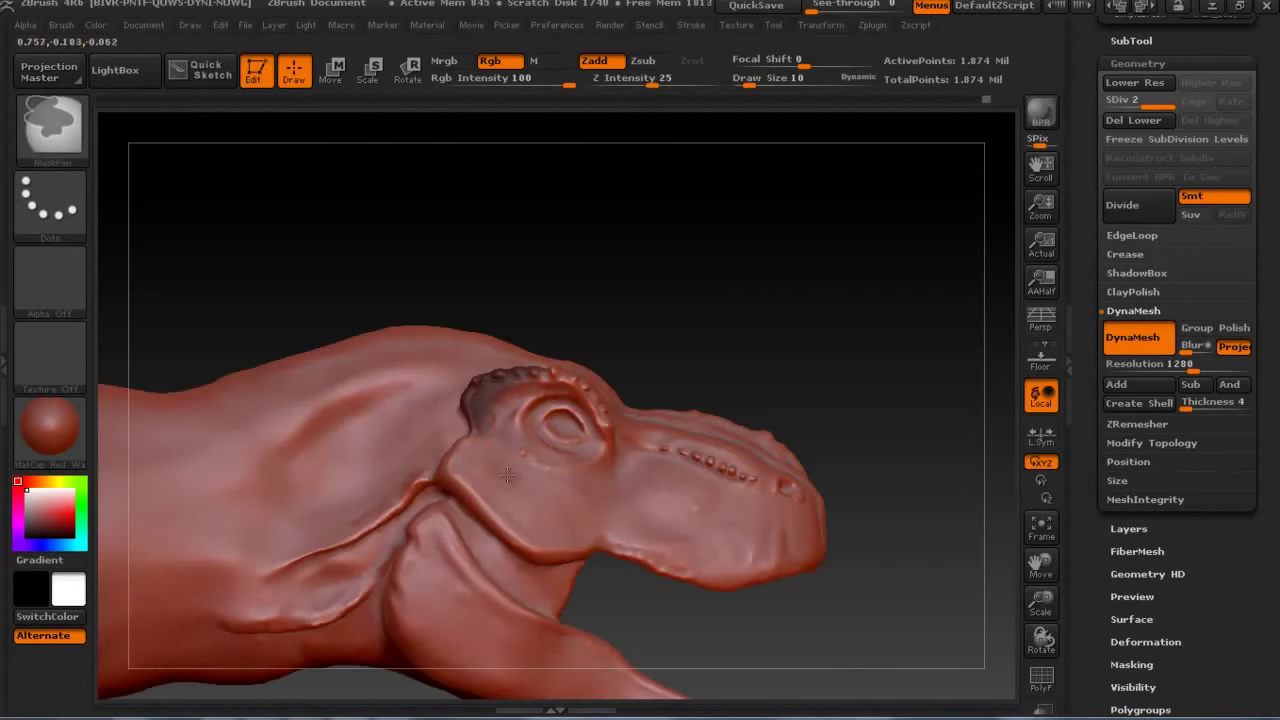
ctrl+click(652, 251)
ctrl+click(286, 323)
text(14)
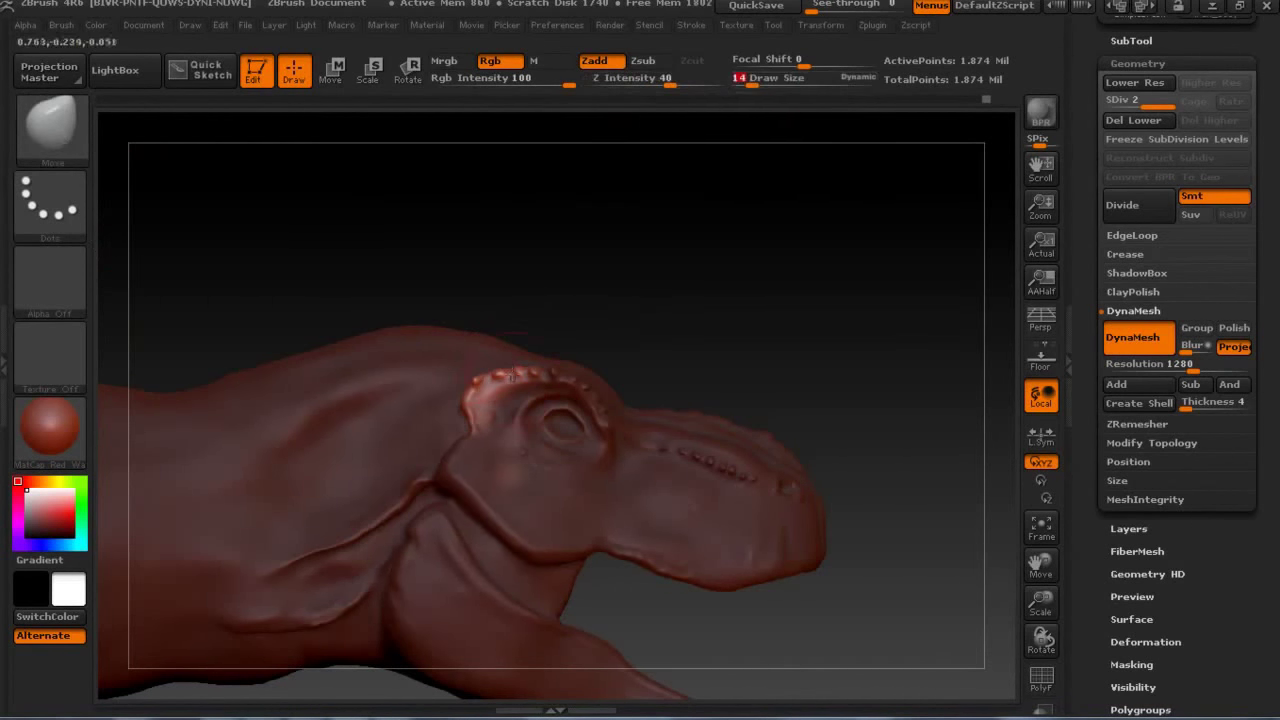
ctrl+click(707, 230)
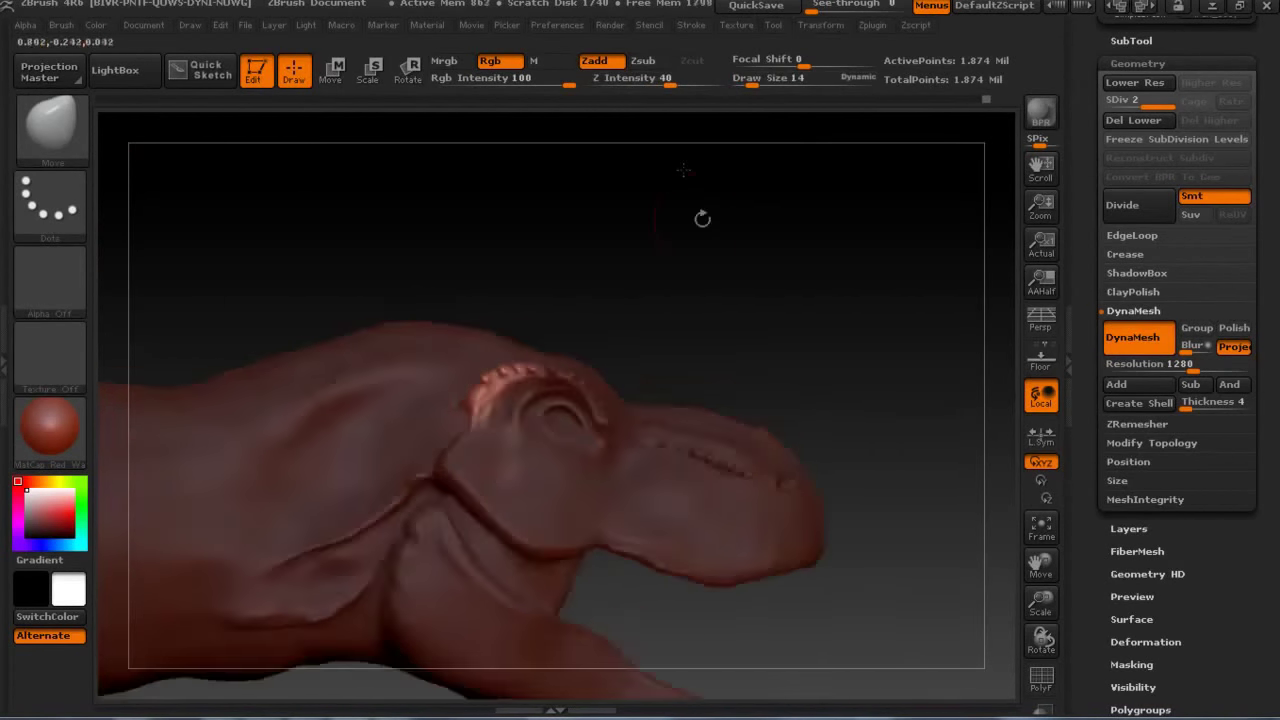
Smooth the skin along the jaw-corner crease and view the whole head and body.
mouse_move(736, 245)
mouse_down()
mouse_move(769, 290)
mouse_move(648, 215)
mouse_up()
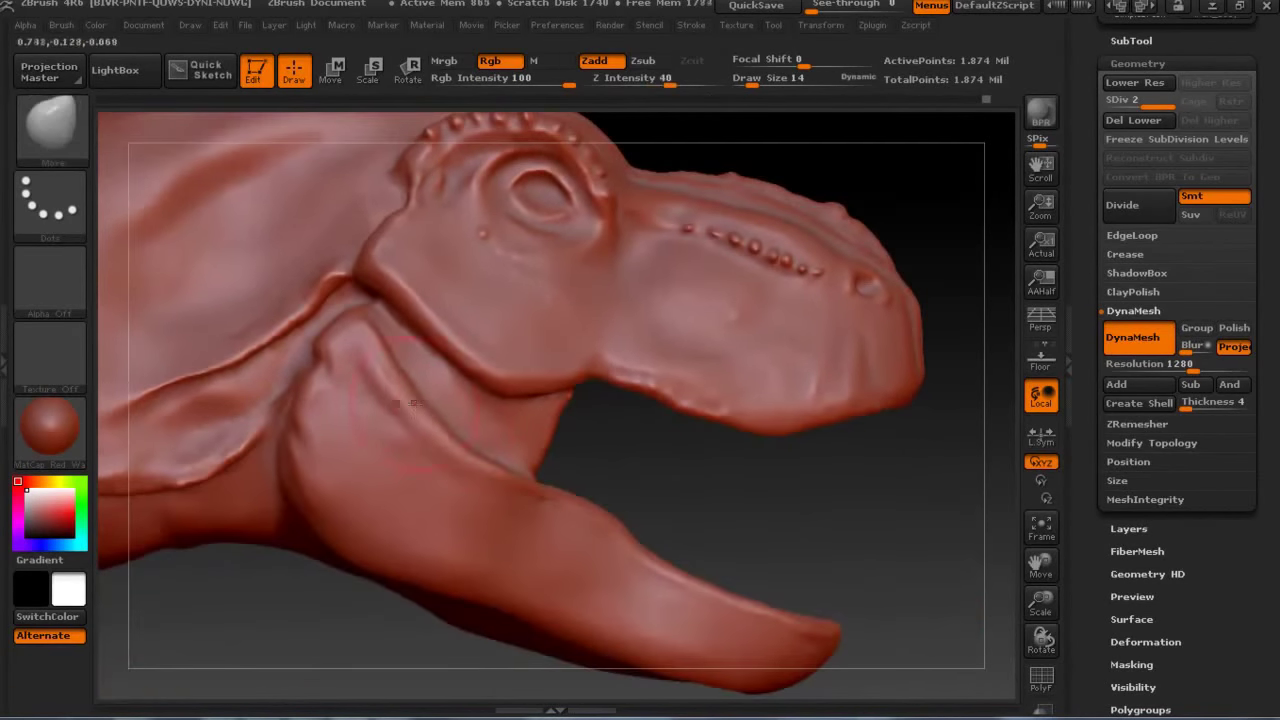
shift+drag(550, 495, 456, 468)
mouse_move(700, 460)
mouse_down()
mouse_move(740, 330)
mouse_move(734, 290)
mouse_up()
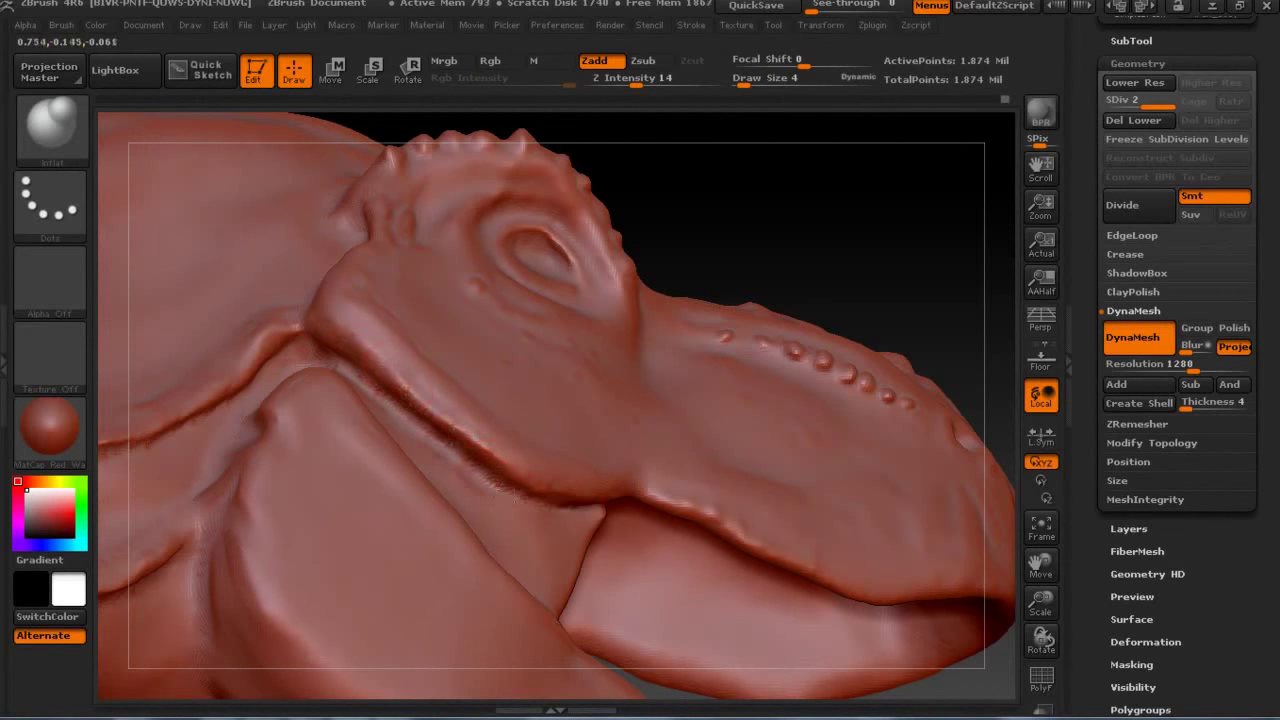
drag(599, 199, 344, 447)
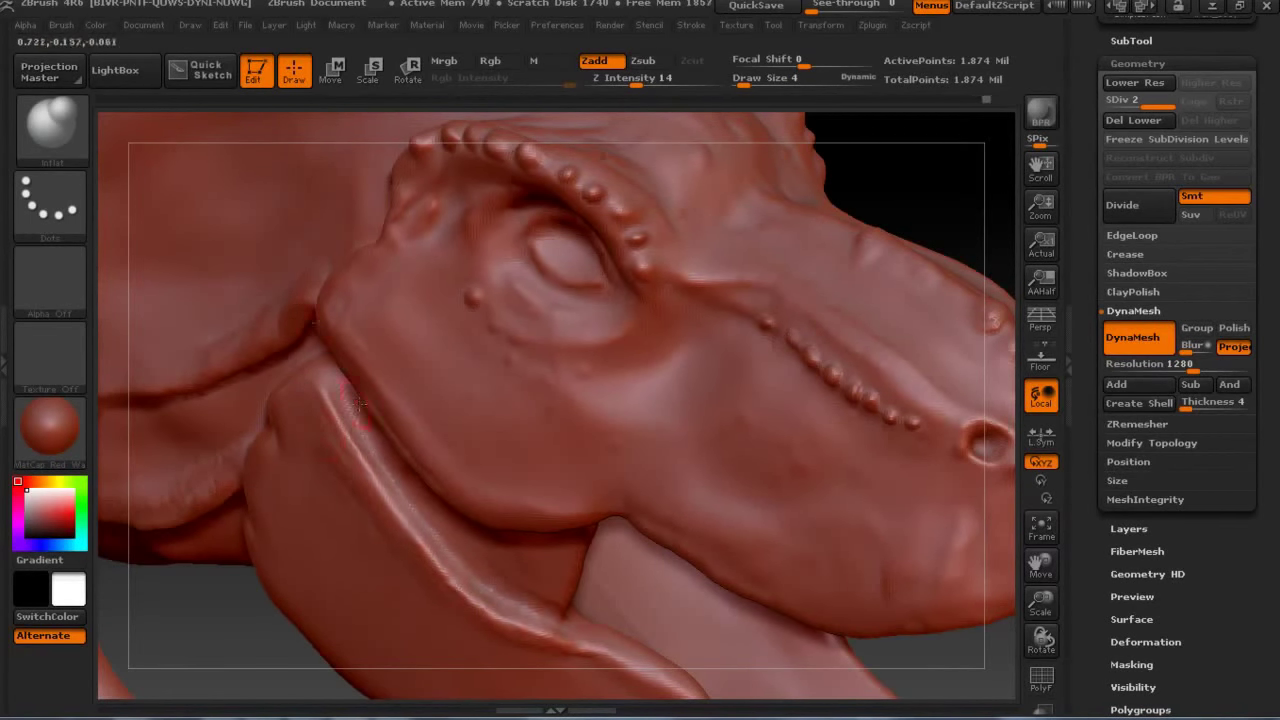
drag(620, 273, 517, 213)
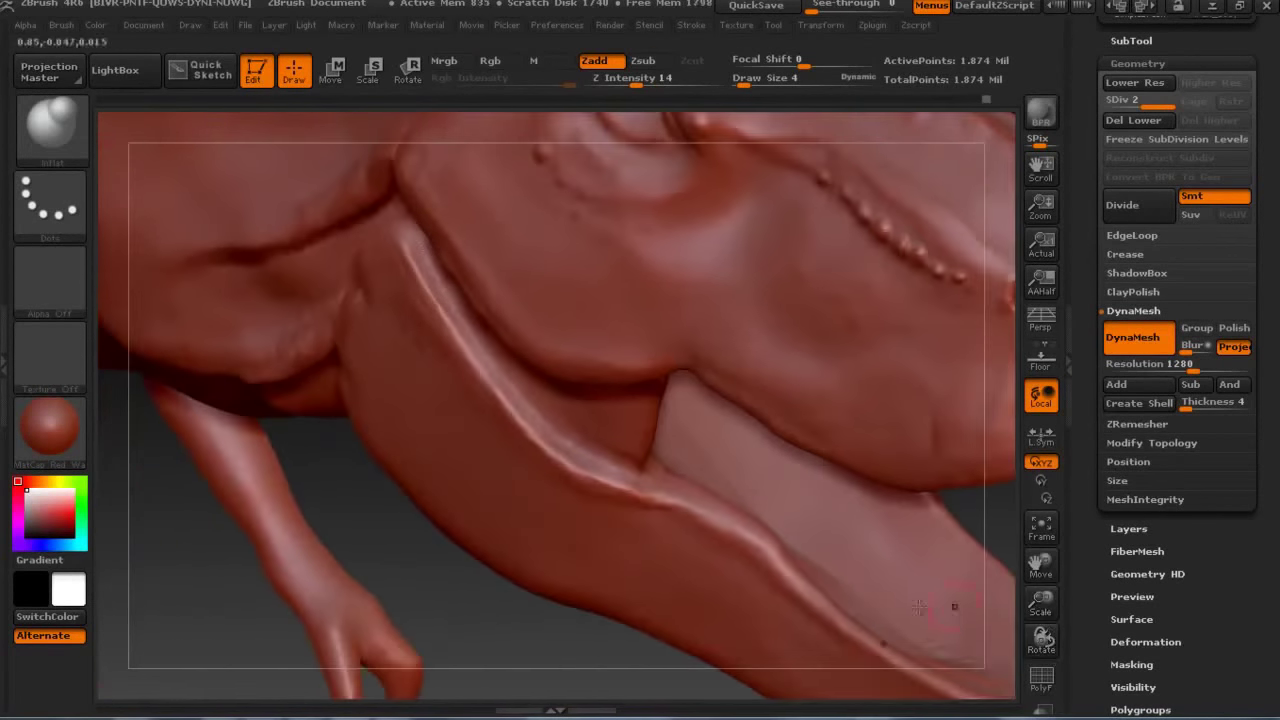
click(60, 441)
Try grey preview materials, then apply the MatCap Skin04 skin material to the T-rex.
click(225, 366)
click(50, 430)
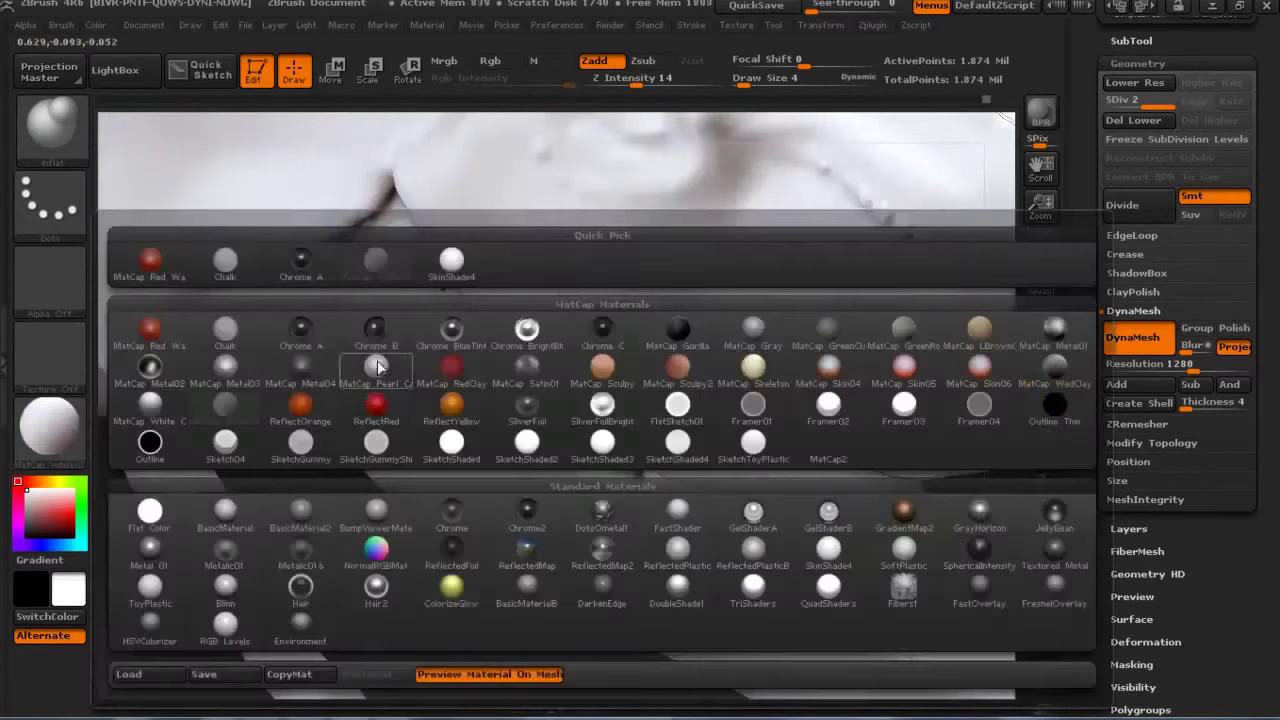
click(381, 377)
click(55, 440)
click(812, 380)
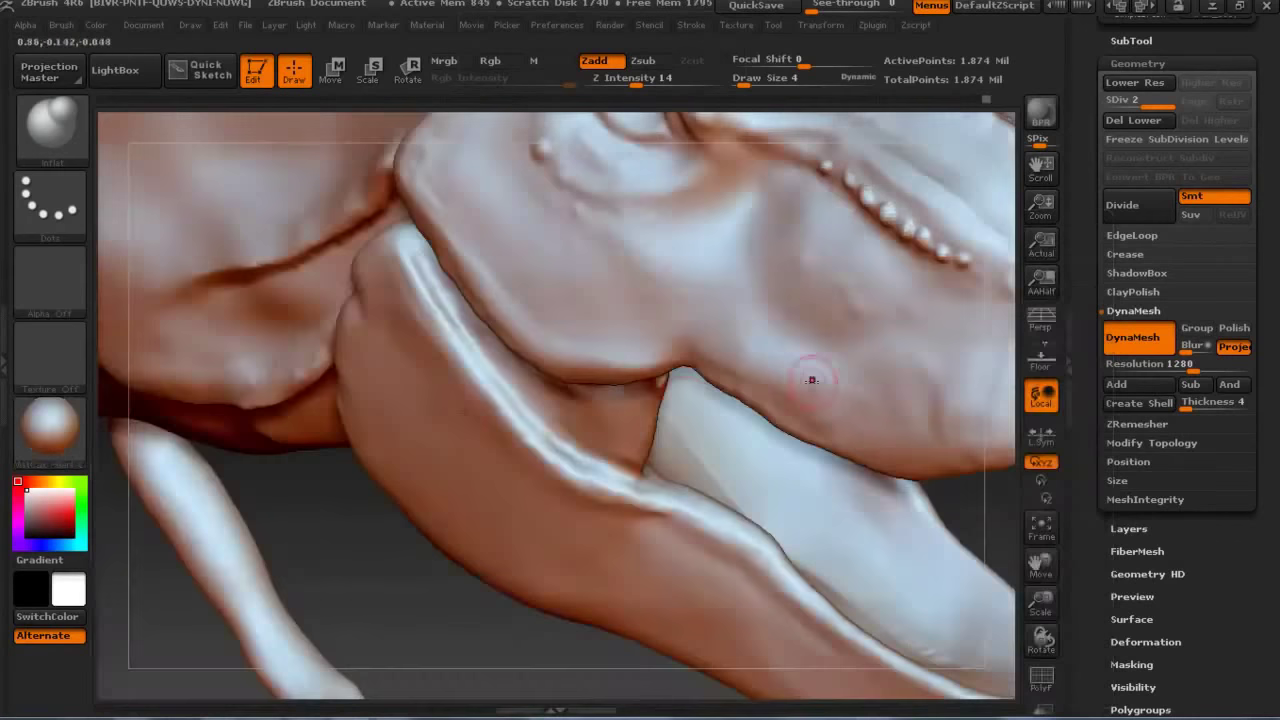
Select ClayBuildup, mask a streak along the jaw groove and toggle the mask inversion.
key(b)
key(c)
key(b)
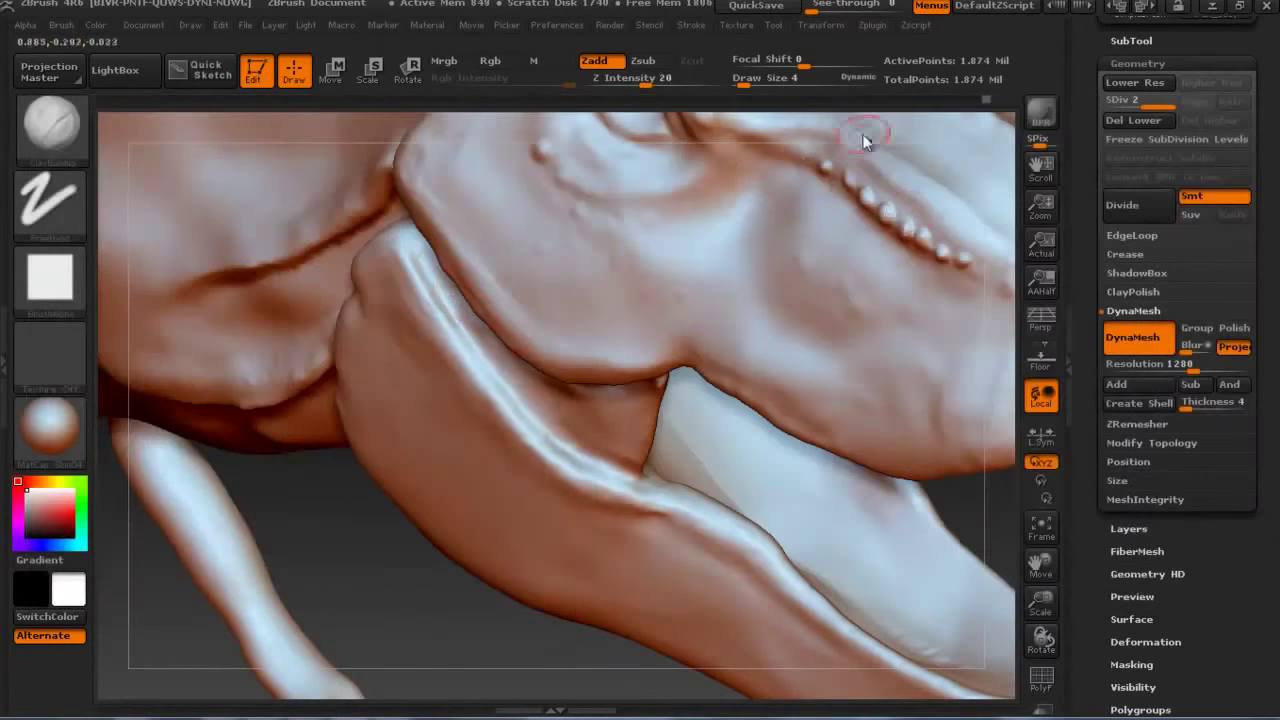
key(ctrl)
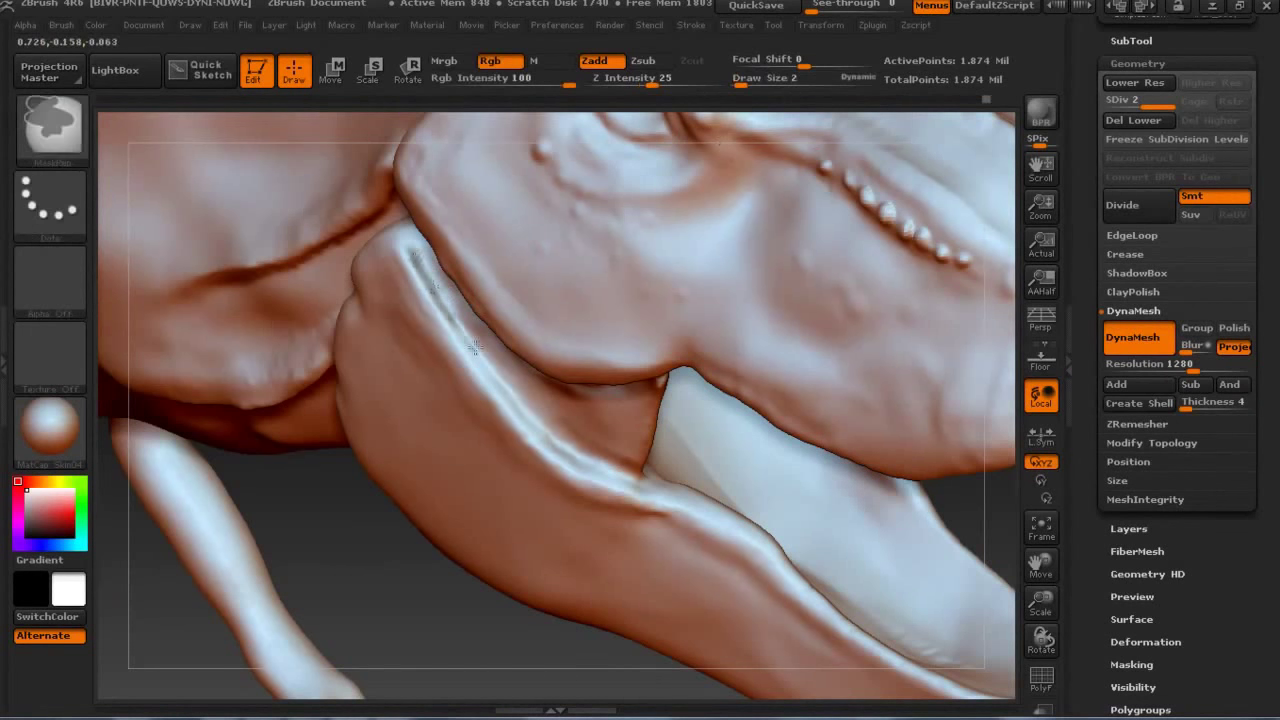
ctrl+drag(538, 418, 640, 478)
key(shift)
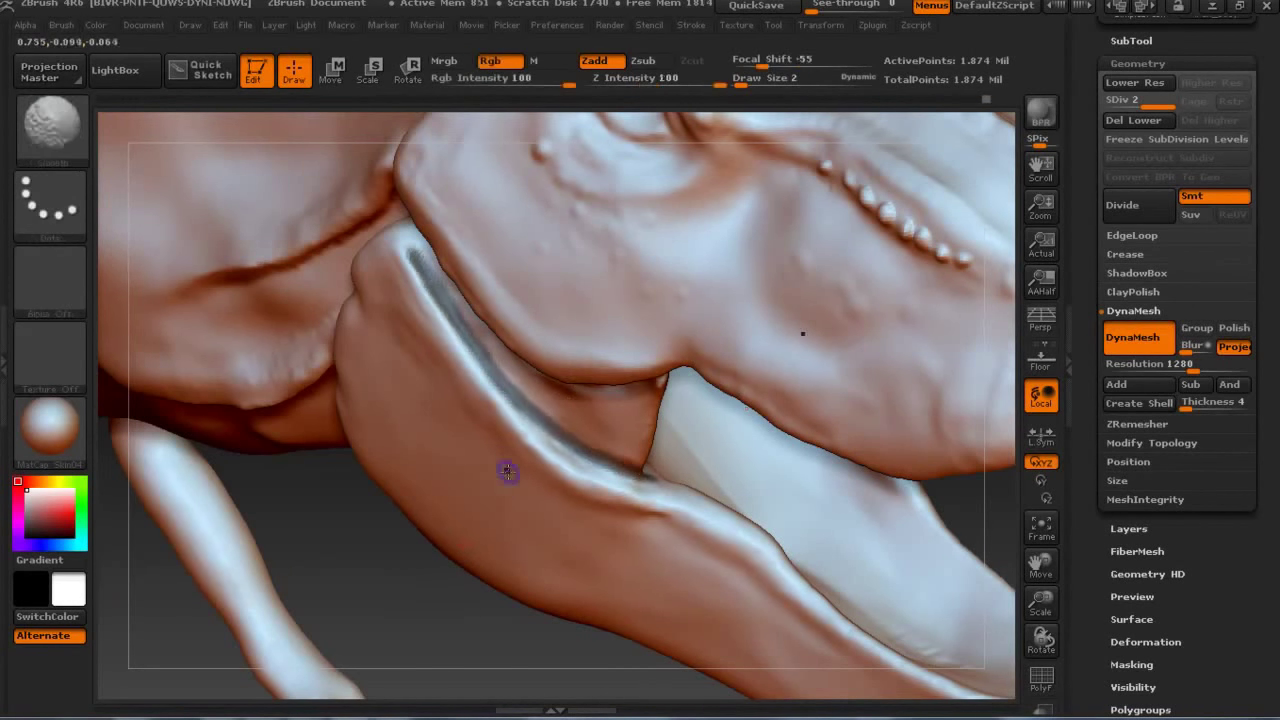
key(ctrl+i)
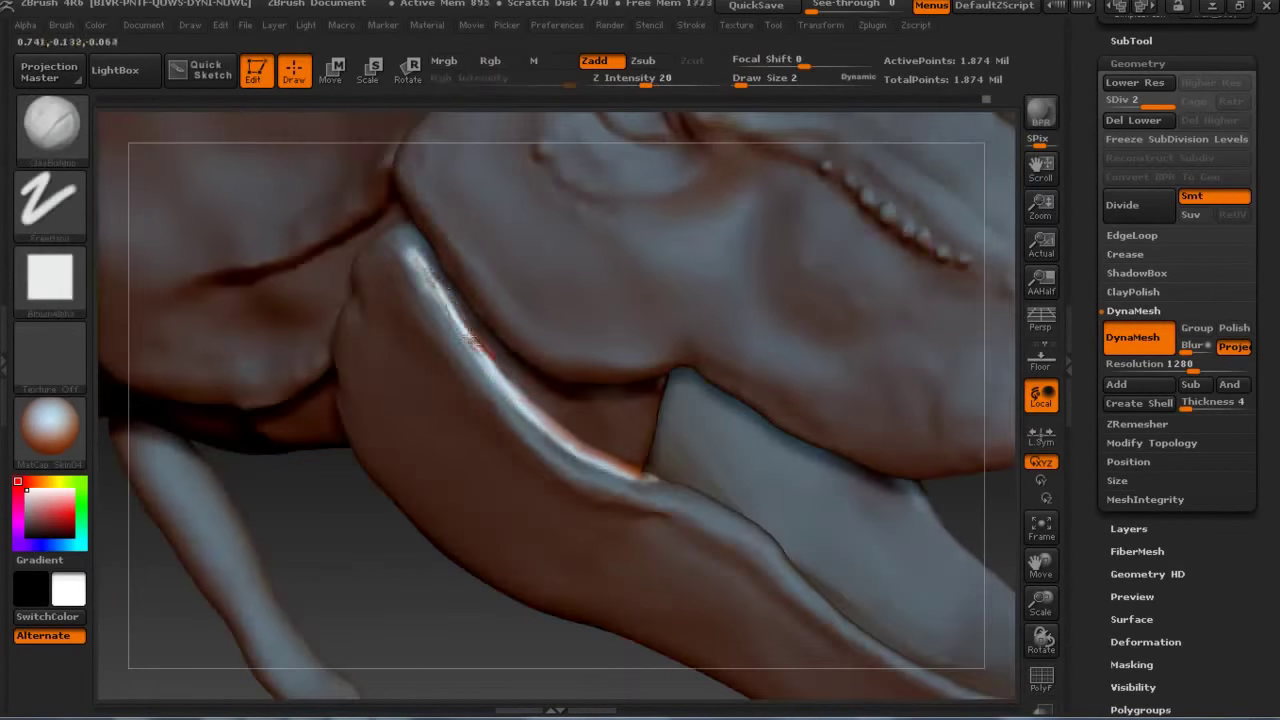
key(ctrl+i)
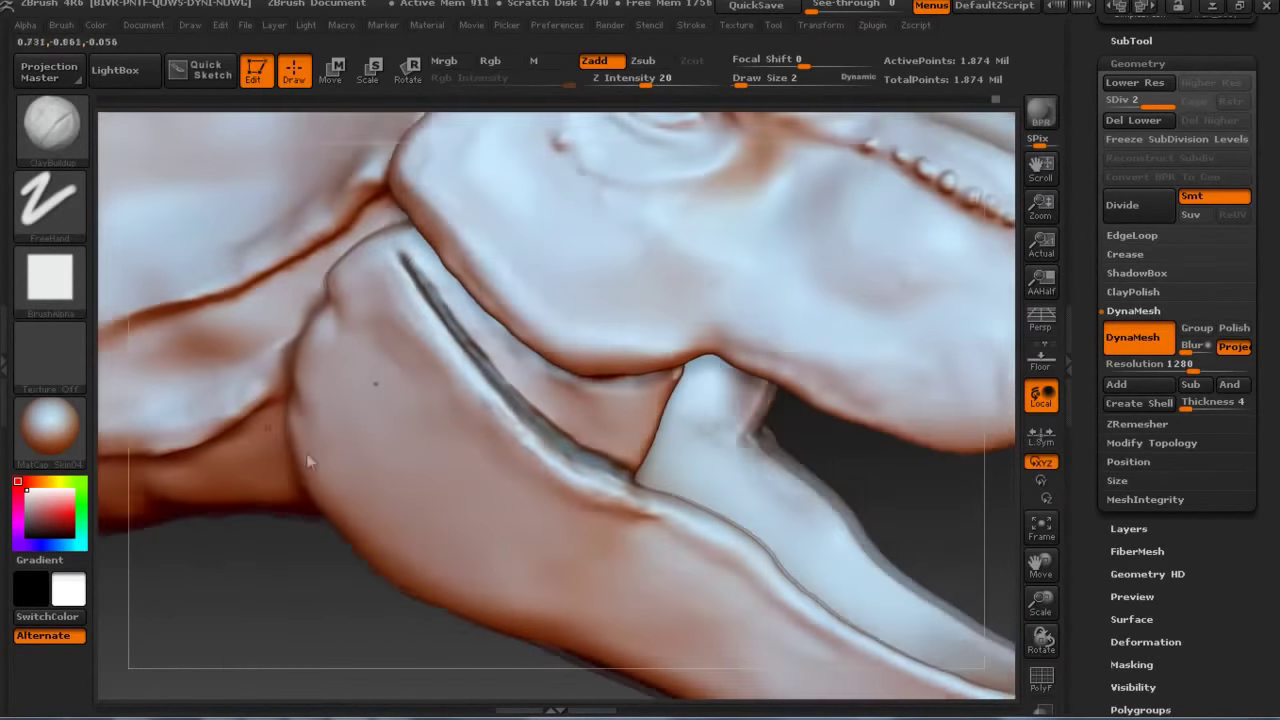
Pick a different sculpting brush and smooth the groove along the jaw fold.
key(b)
click(264, 110)
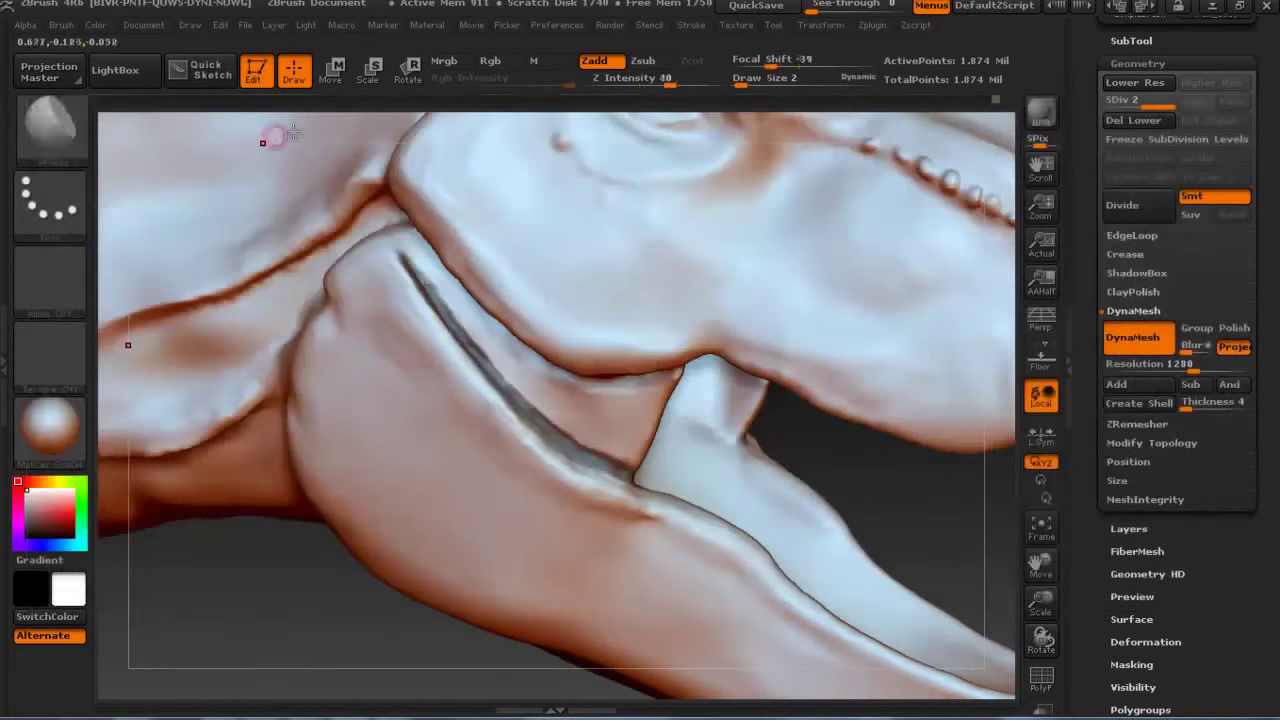
key(shift)
shift+drag(472, 337, 517, 392)
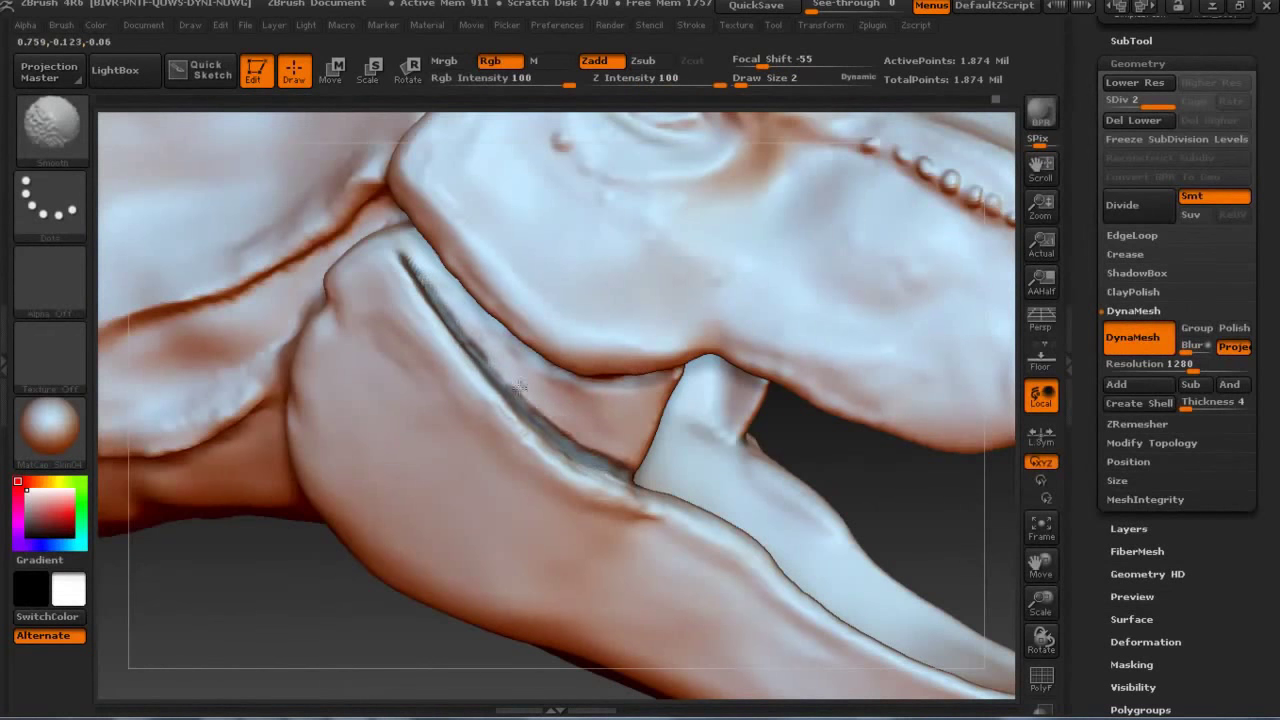
mouse_move(614, 453)
shift+mouse_down()
mouse_move(474, 337)
mouse_move(465, 515)
mouse_move(829, 171)
mouse_move(820, 349)
mouse_move(797, 309)
mouse_move(621, 266)
mouse_move(643, 214)
mouse_move(613, 405)
shift+mouse_up()
Select ClayBuildup, smooth around the eye, and save the sculpt.
drag(886, 181, 707, 216)
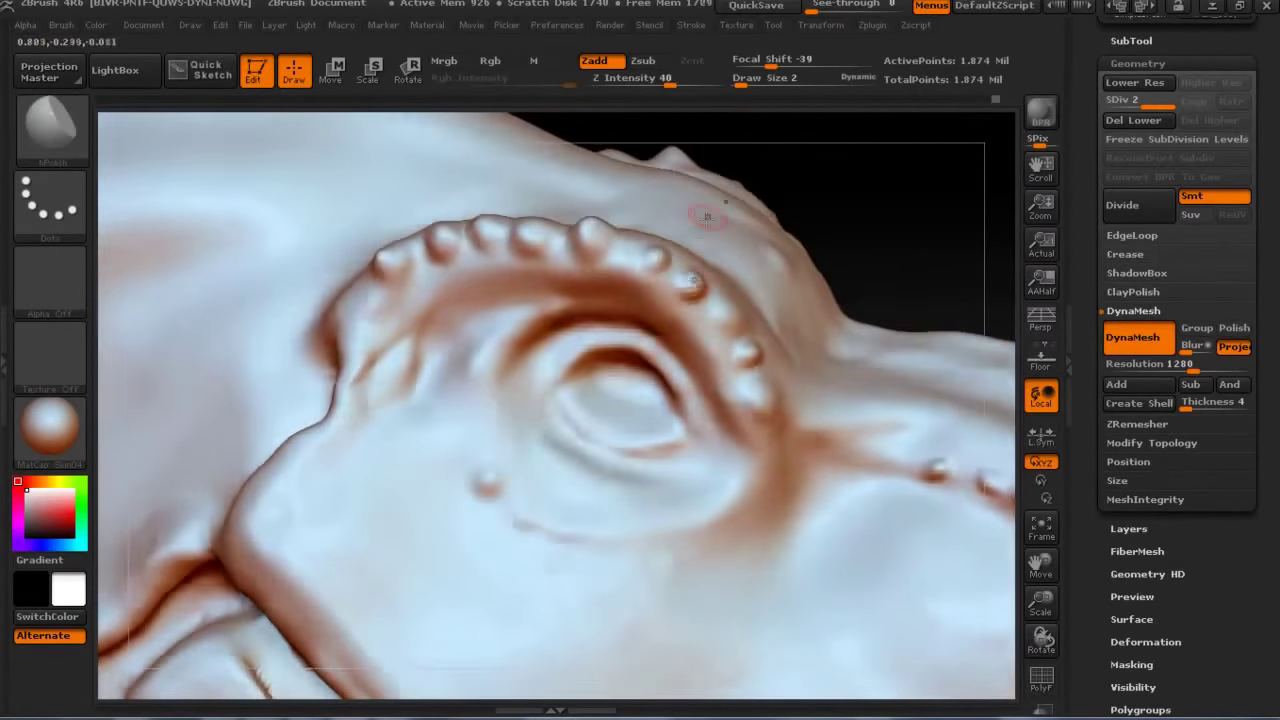
key(b)
key(c)
key(b)
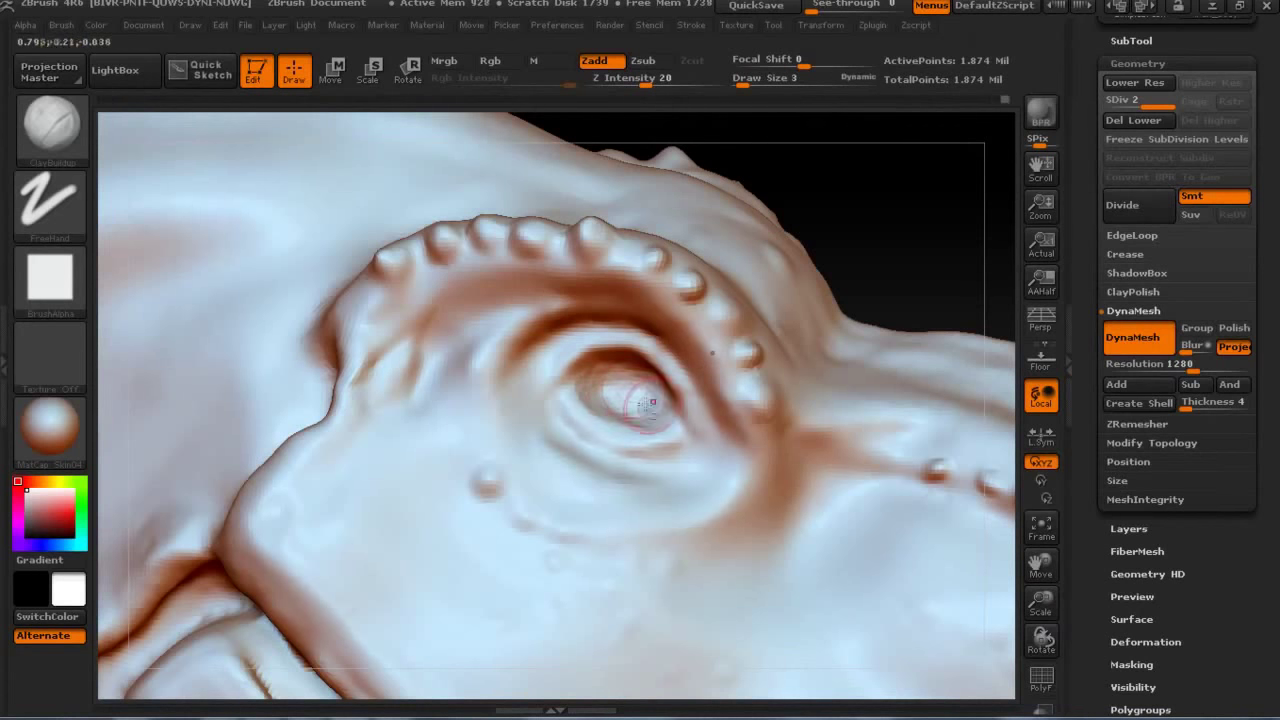
key(shift)
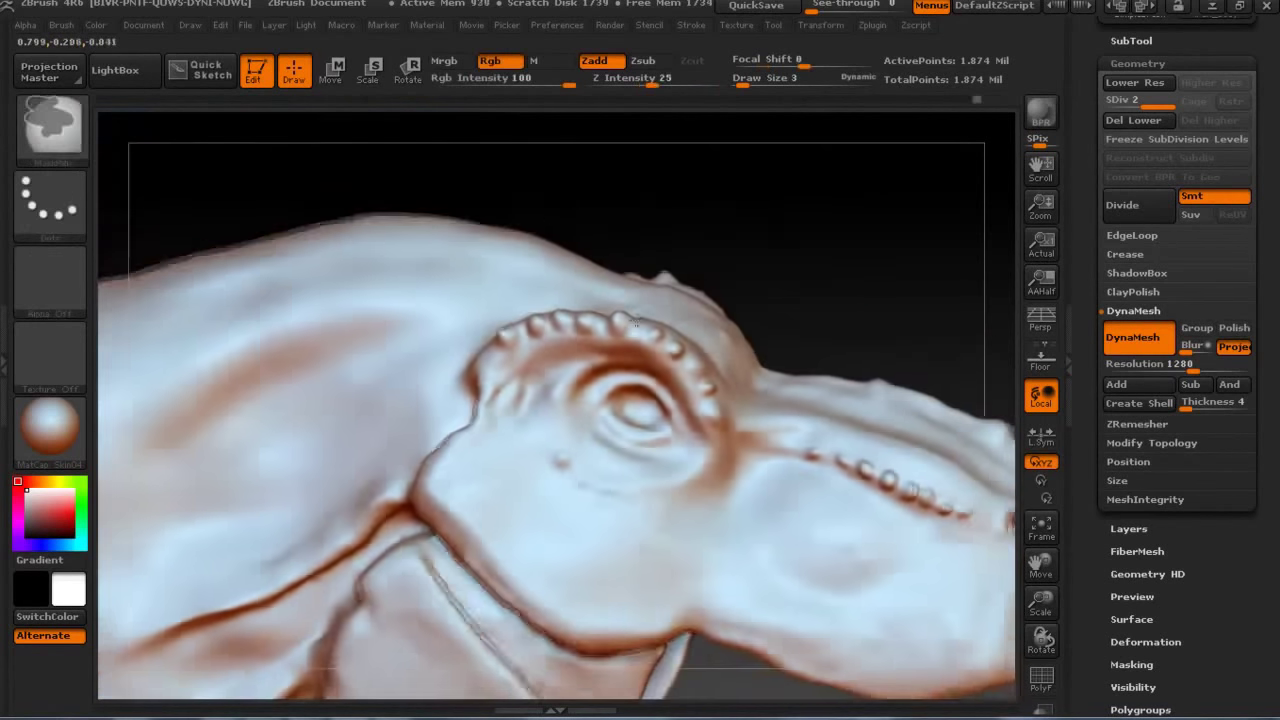
scroll(1128, 188, up, 5)
click(1203, 78)
Confirm saving trex_body and insert a PolyMesh sphere as a new subtool.
click(510, 422)
scroll(1131, 258, down, 2)
click(1131, 266)
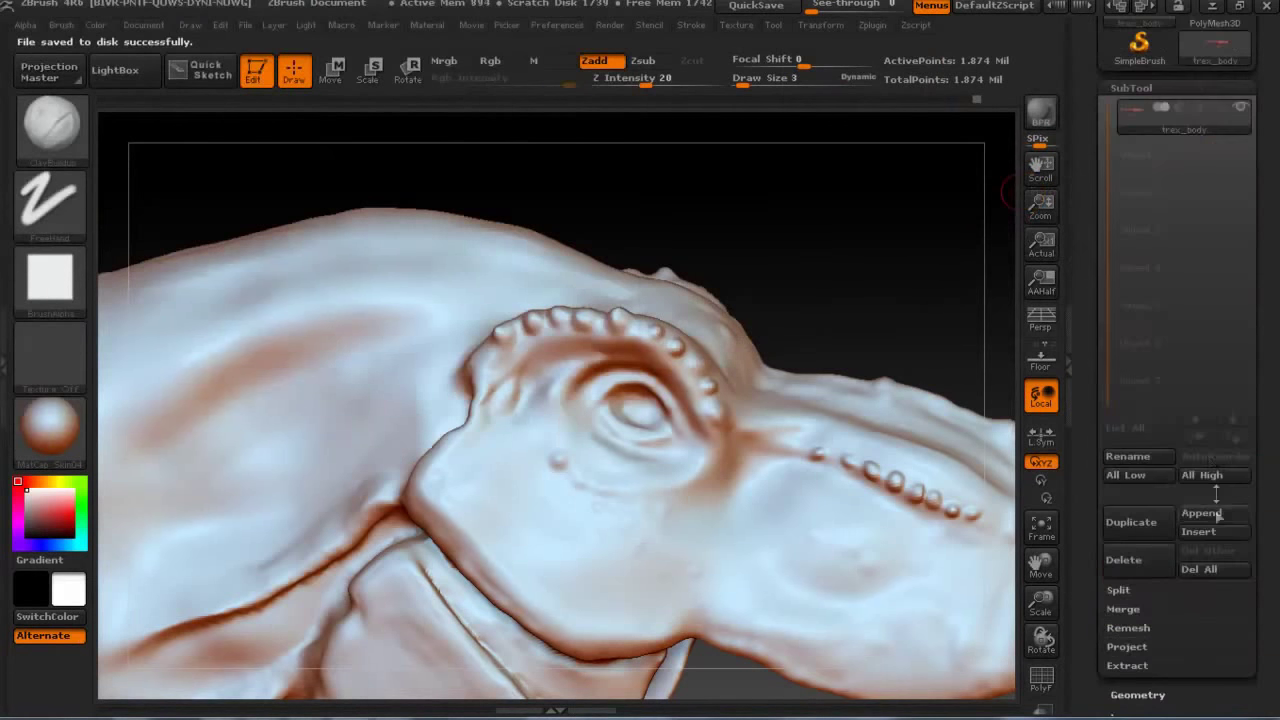
click(1215, 533)
click(668, 372)
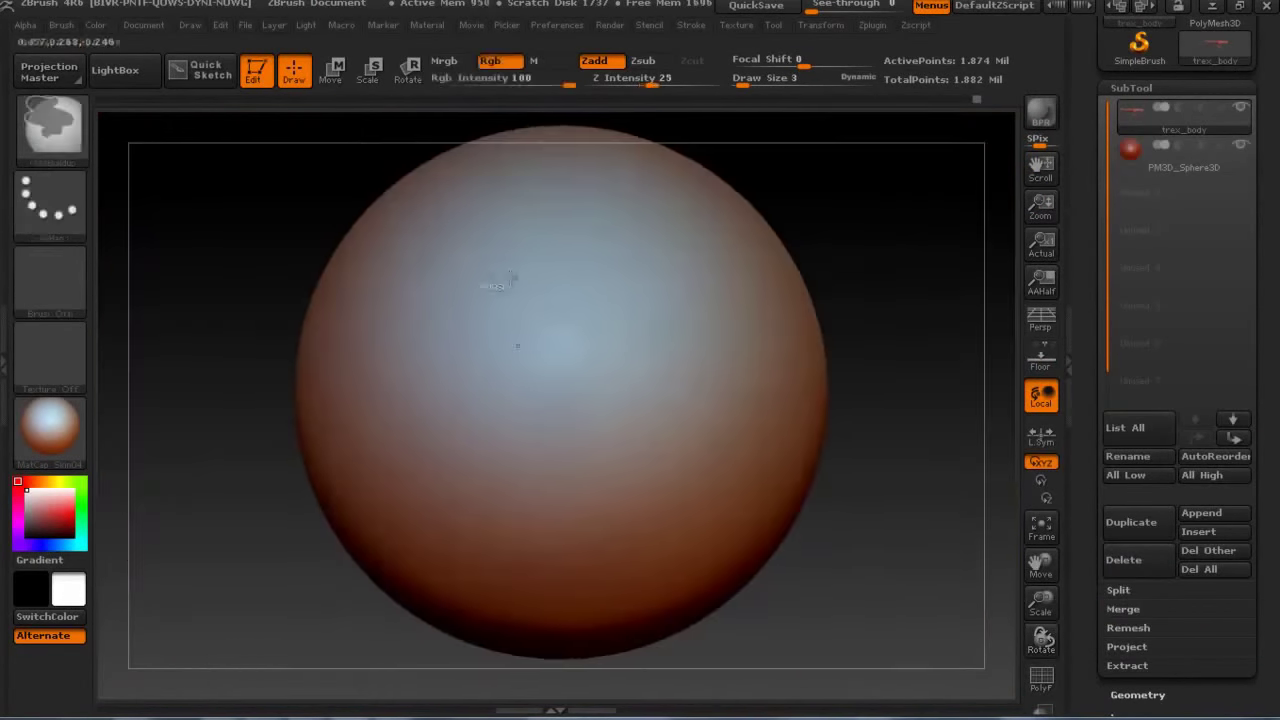
Scale the PM3D_Sphere3D down with Scale transpose, move it aside, and make it active.
key(f)
key(r)
key(e)
mouse_move(823, 363)
mouse_down()
mouse_move(771, 351)
mouse_move(277, 363)
mouse_up()
drag(407, 335, 366, 366)
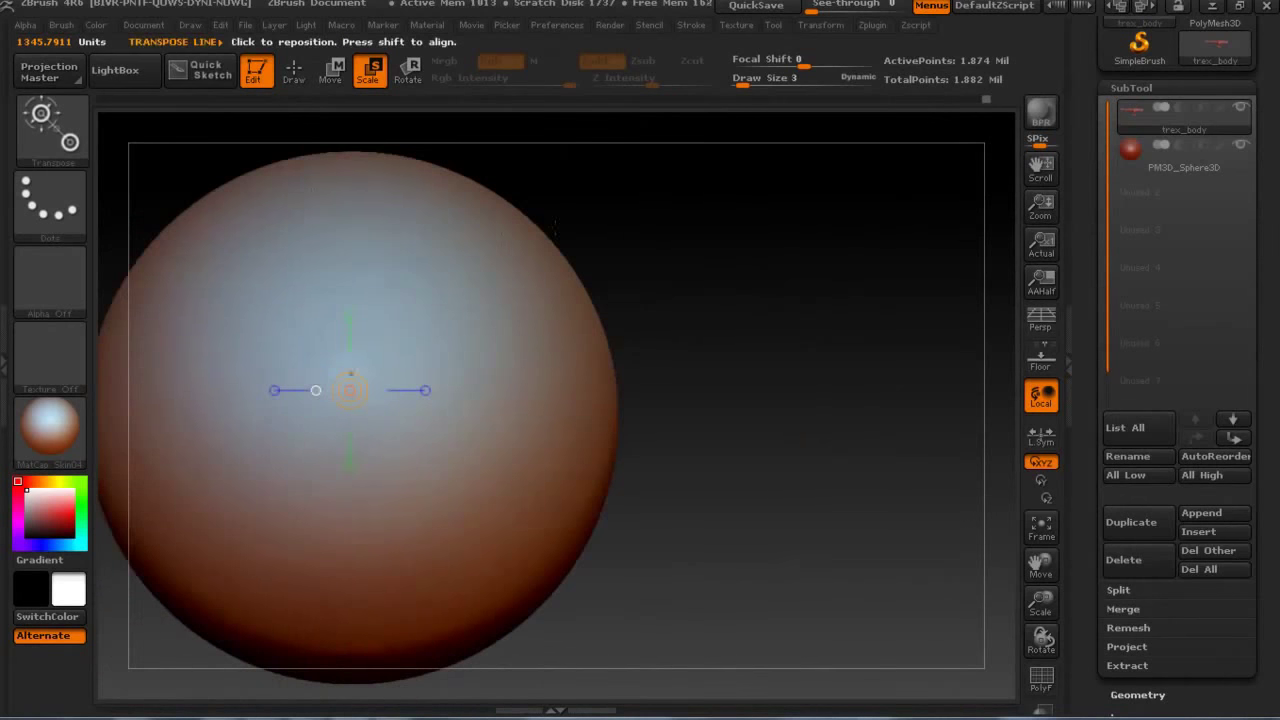
click(200, 24)
alt+click(537, 371)
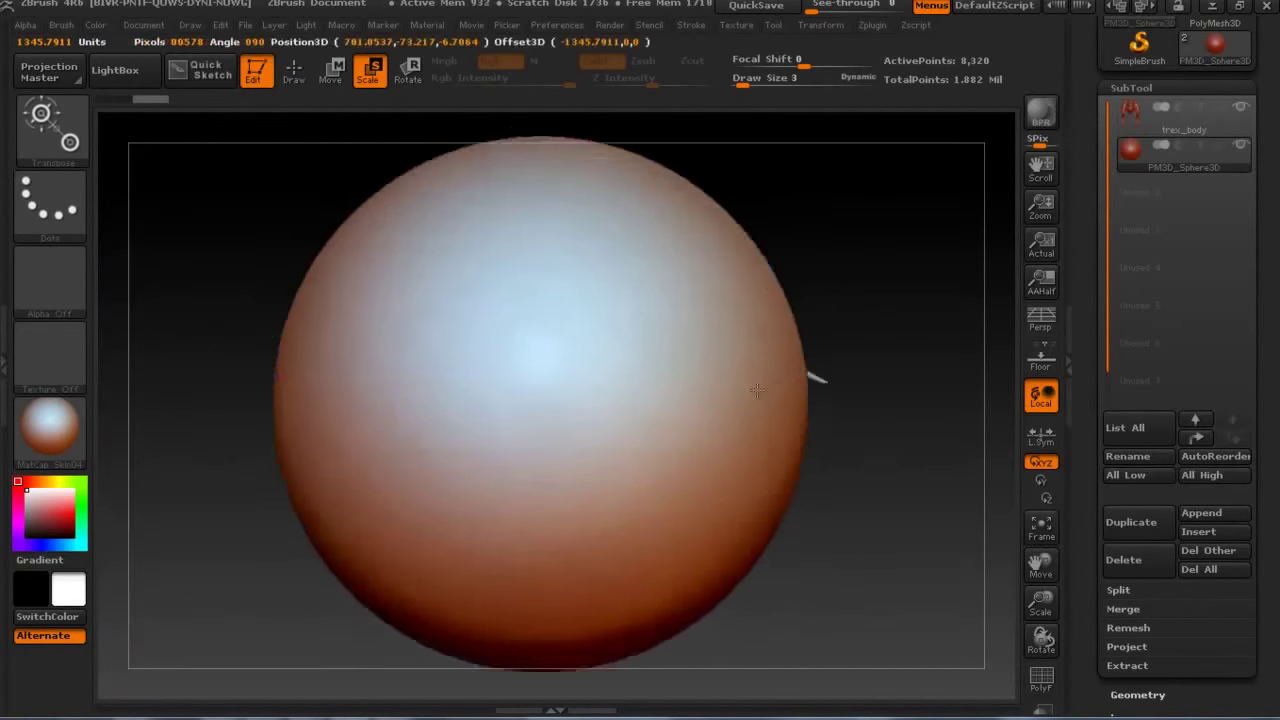
Rescale the eye sphere beside the T-rex head, undoing and redoing the transform.
mouse_move(816, 374)
mouse_down()
mouse_move(280, 396)
mouse_move(864, 366)
mouse_up()
drag(777, 386, 740, 388)
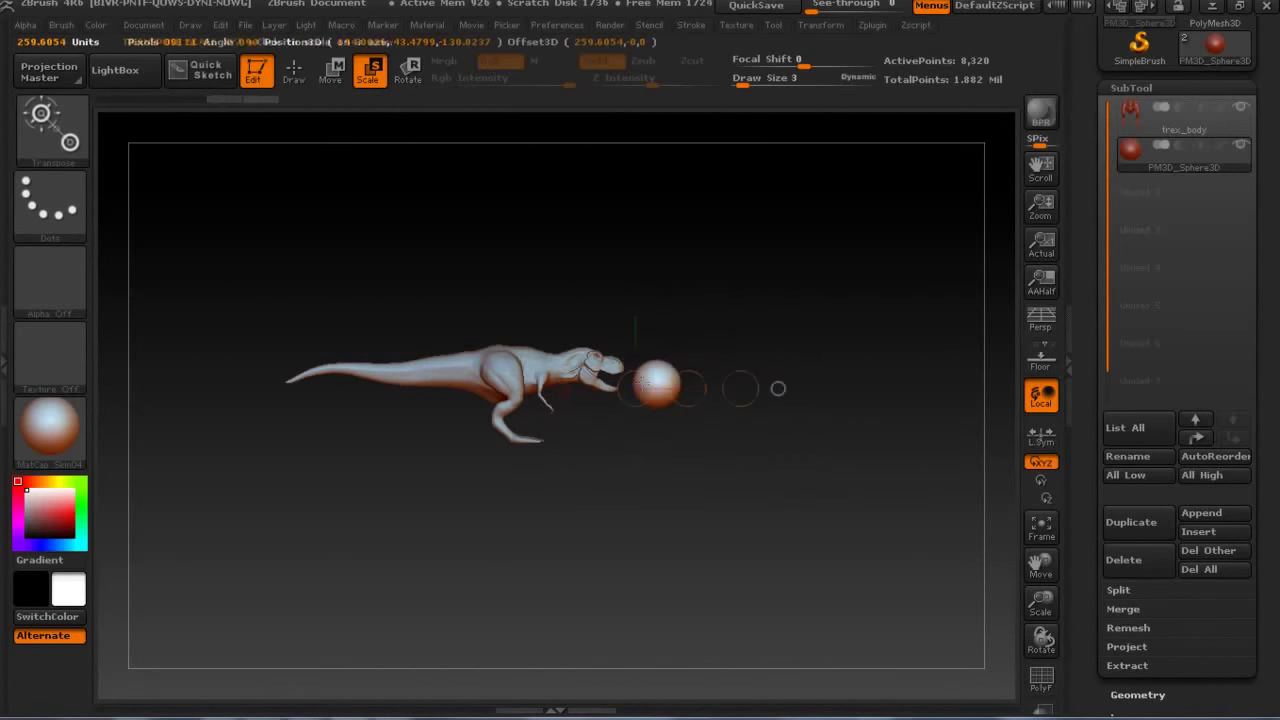
click(332, 70)
alt+drag(391, 119, 611, 322)
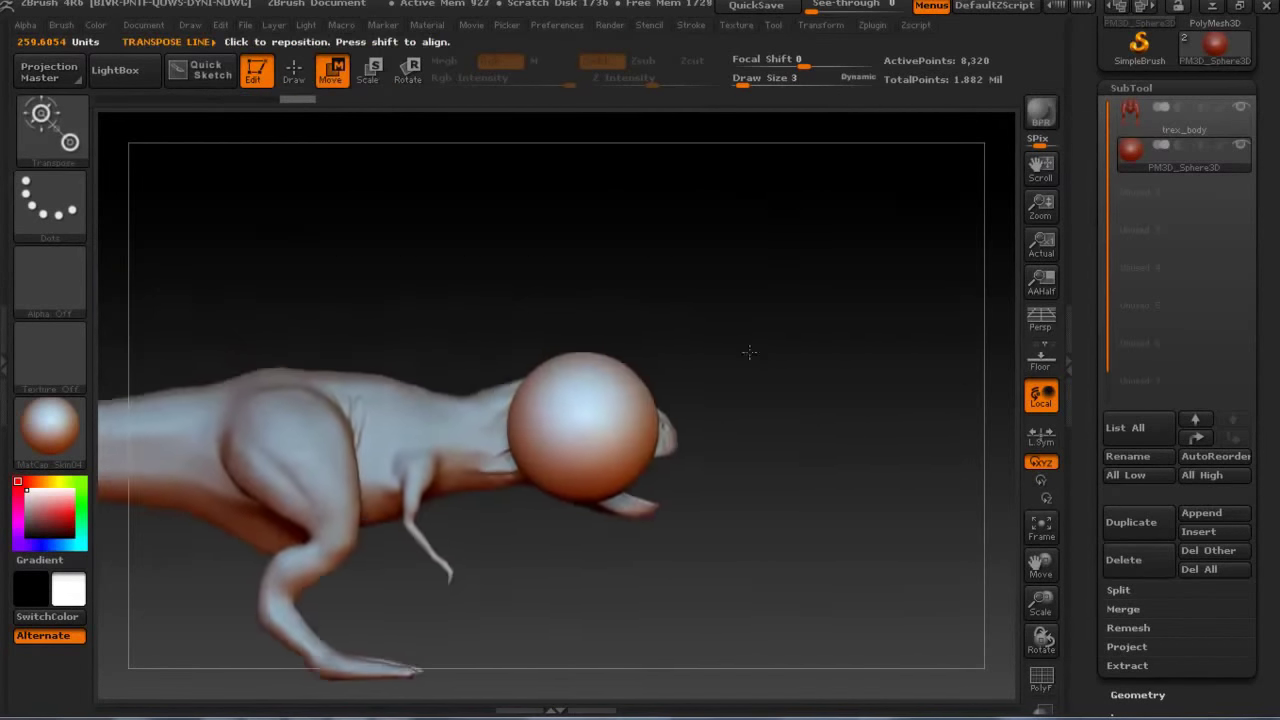
key(ctrl+z)
key(ctrl+z)
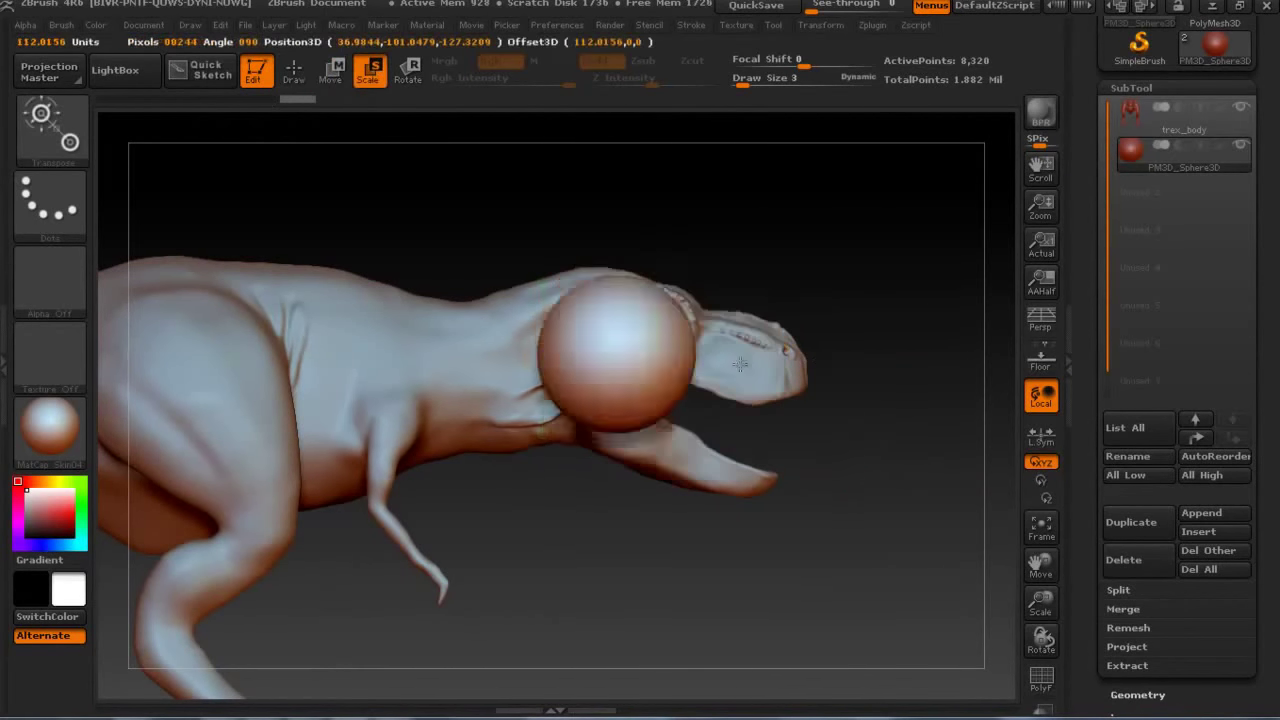
key(ctrl+shift+z)
key(ctrl+shift+z)
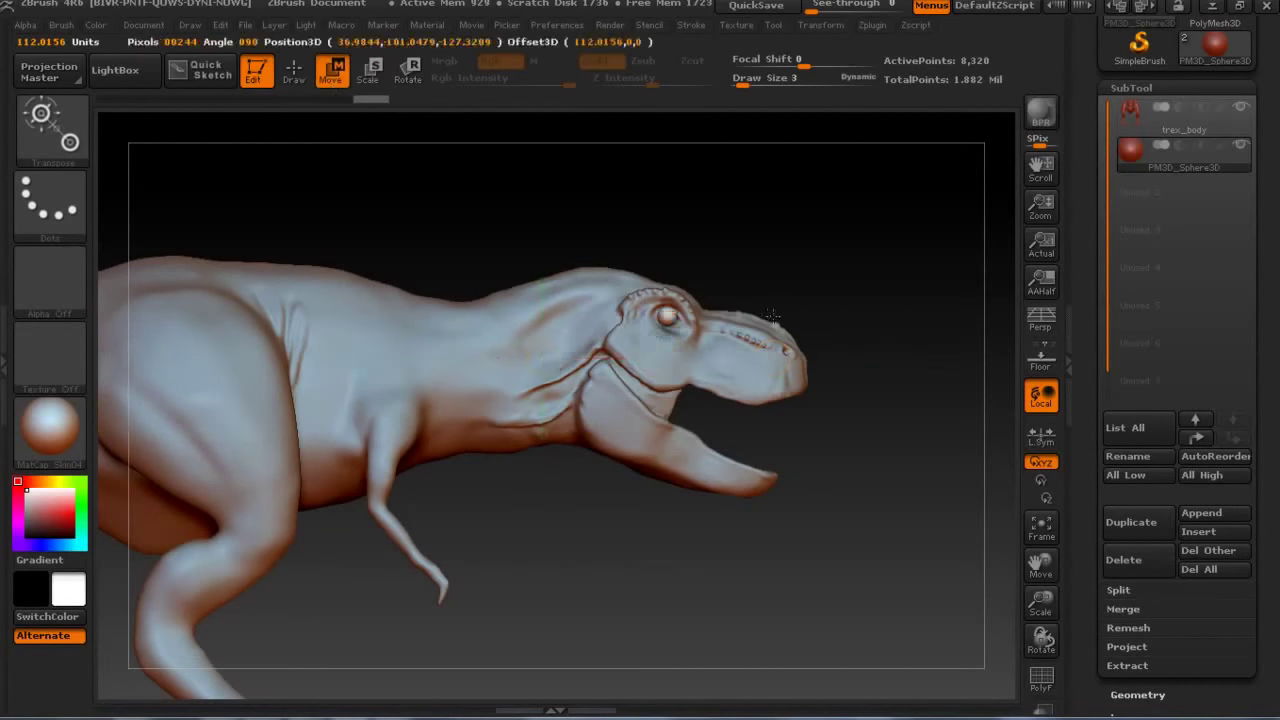
Frame the eye and stretch the sphere into a larger, taller oval eyeball.
alt+drag(678, 365, 755, 387)
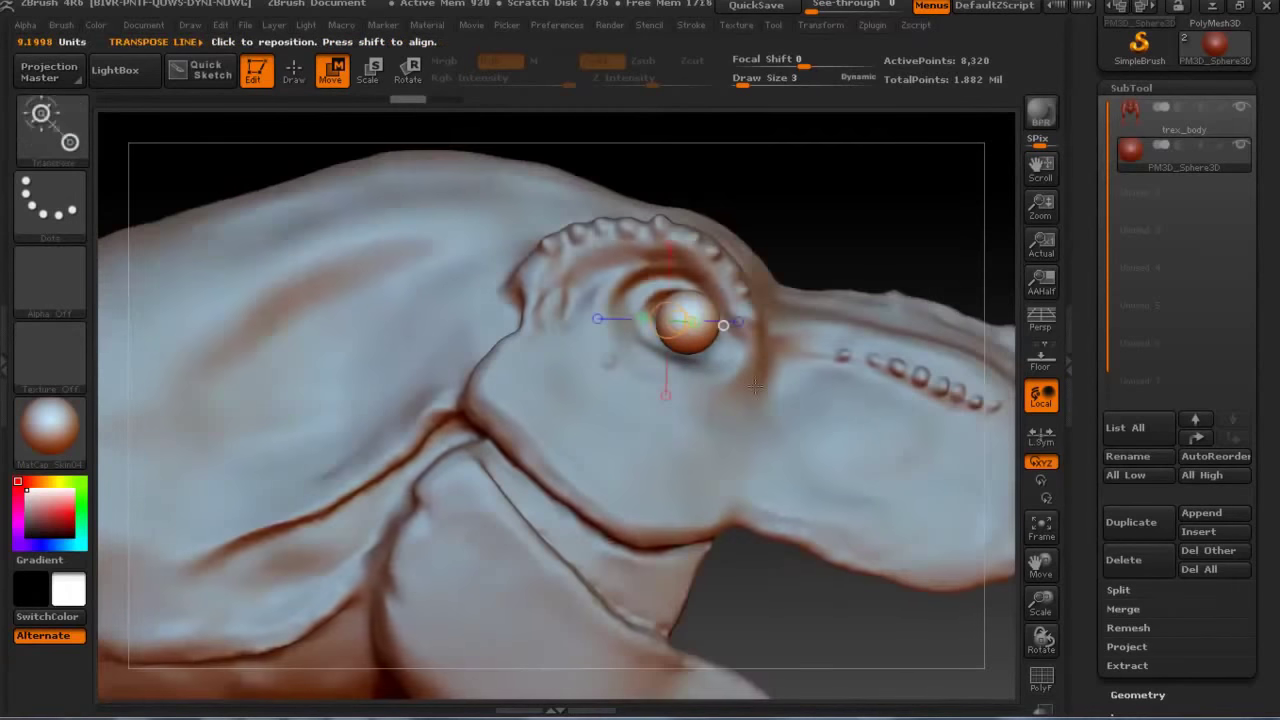
mouse_move(697, 299)
mouse_down()
mouse_move(797, 220)
mouse_move(700, 400)
mouse_up()
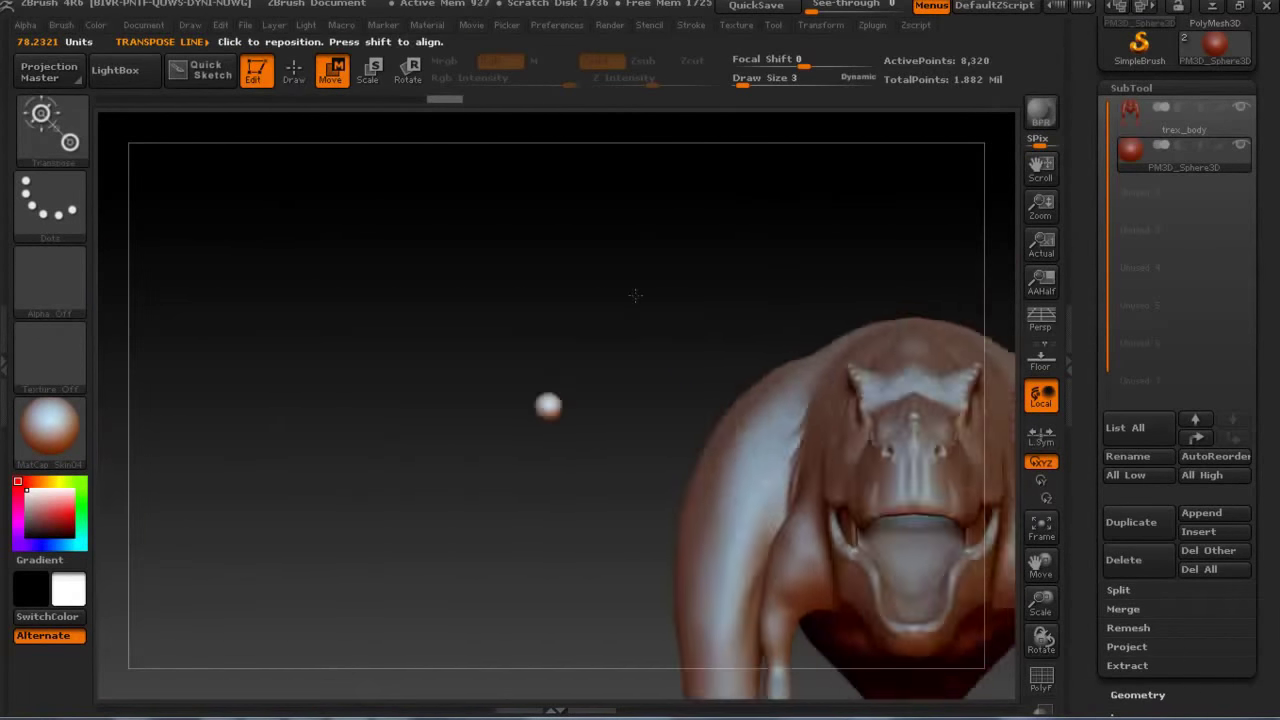
drag(522, 390, 784, 418)
mouse_move(680, 400)
mouse_down()
mouse_move(486, 366)
mouse_move(312, 263)
mouse_move(526, 275)
mouse_up()
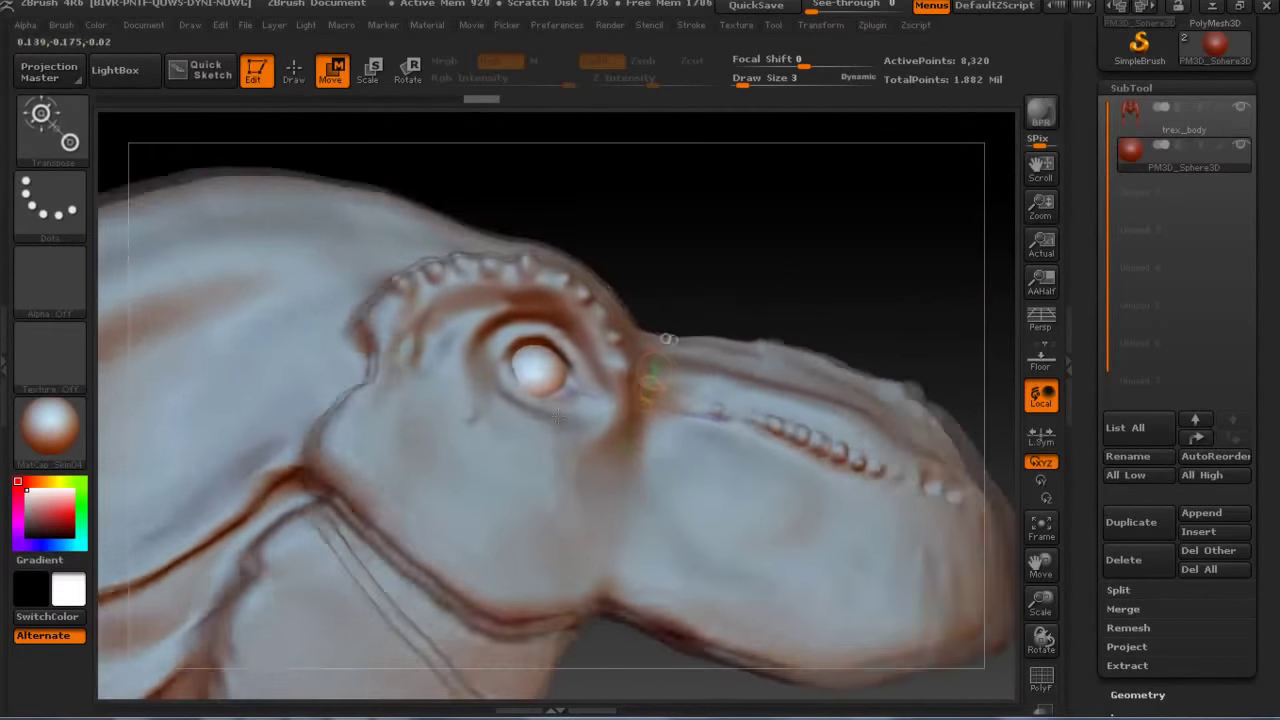
alt+drag(526, 275, 729, 366)
drag(490, 380, 560, 380)
click(368, 70)
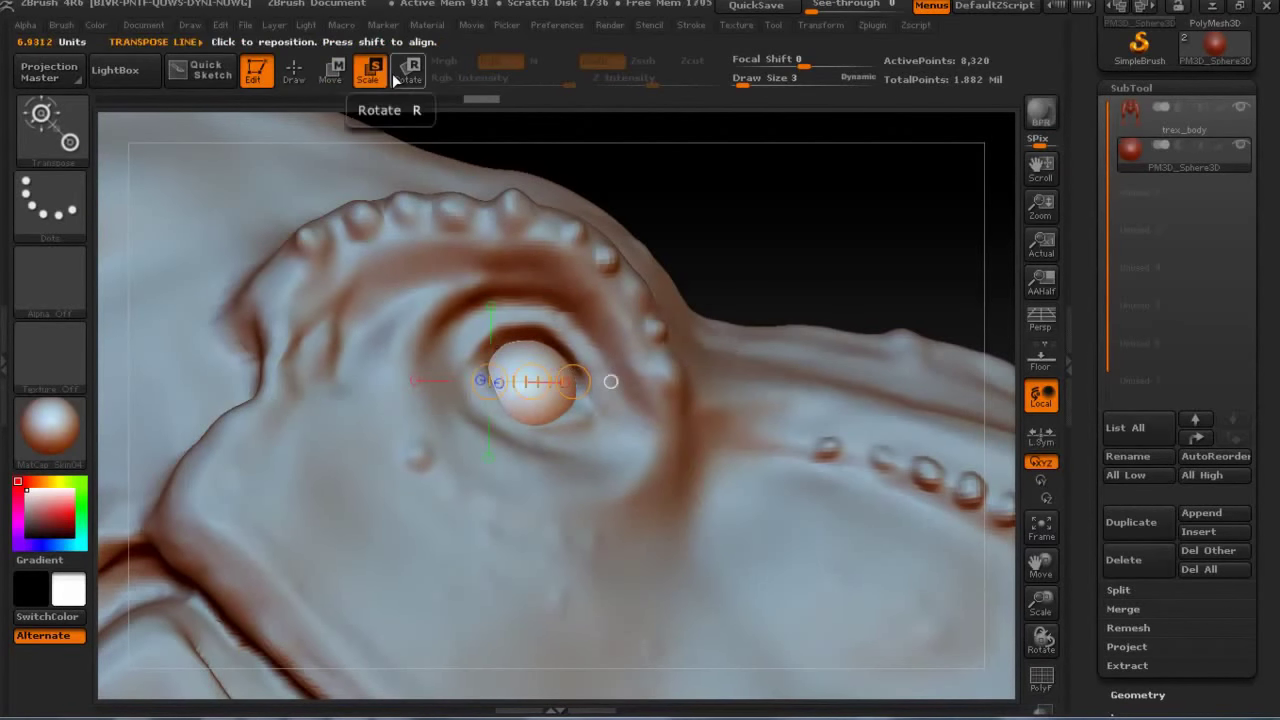
drag(611, 381, 609, 385)
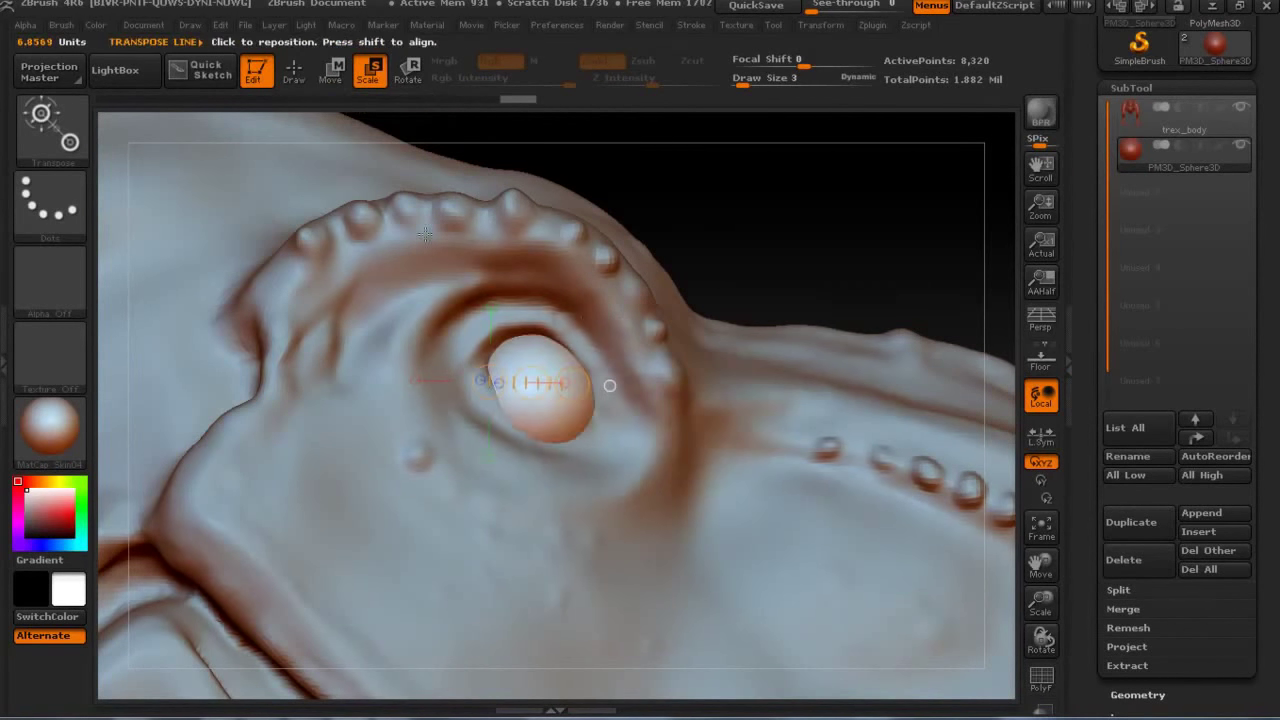
Push the eyeball deeper into the eye socket and return to sculpting mode.
click(325, 78)
drag(783, 229, 635, 275)
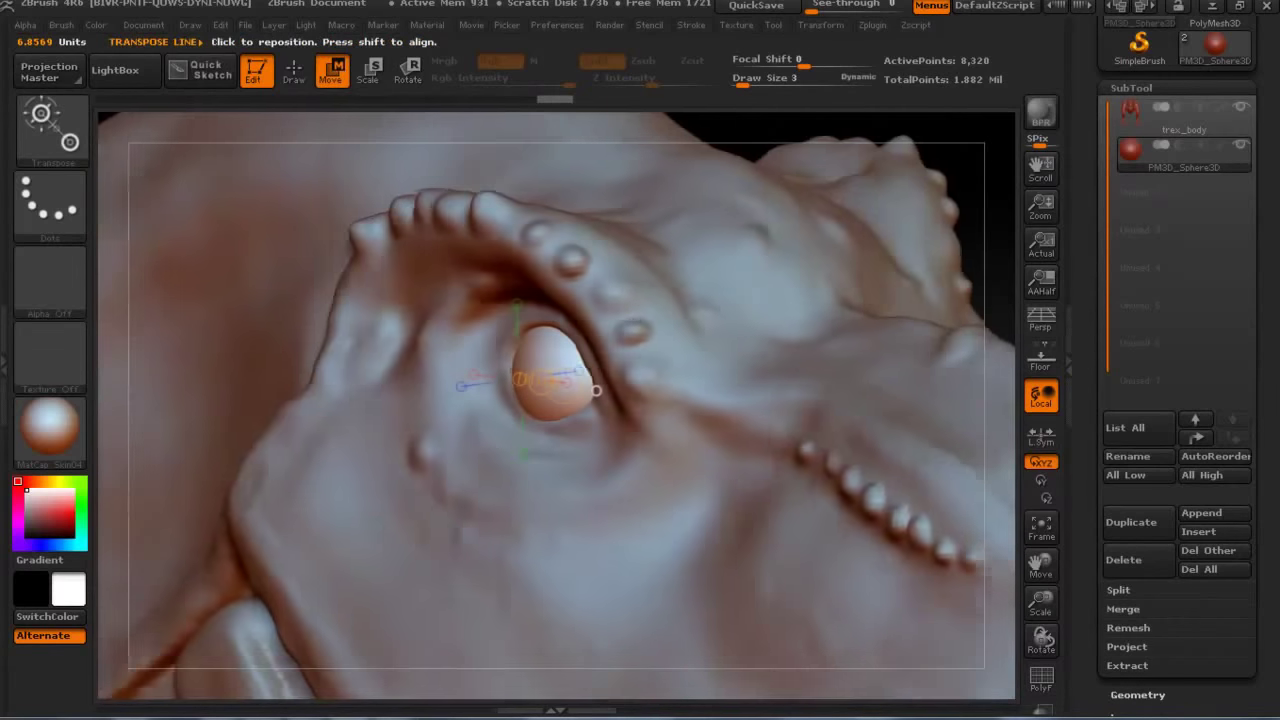
drag(540, 380, 557, 342)
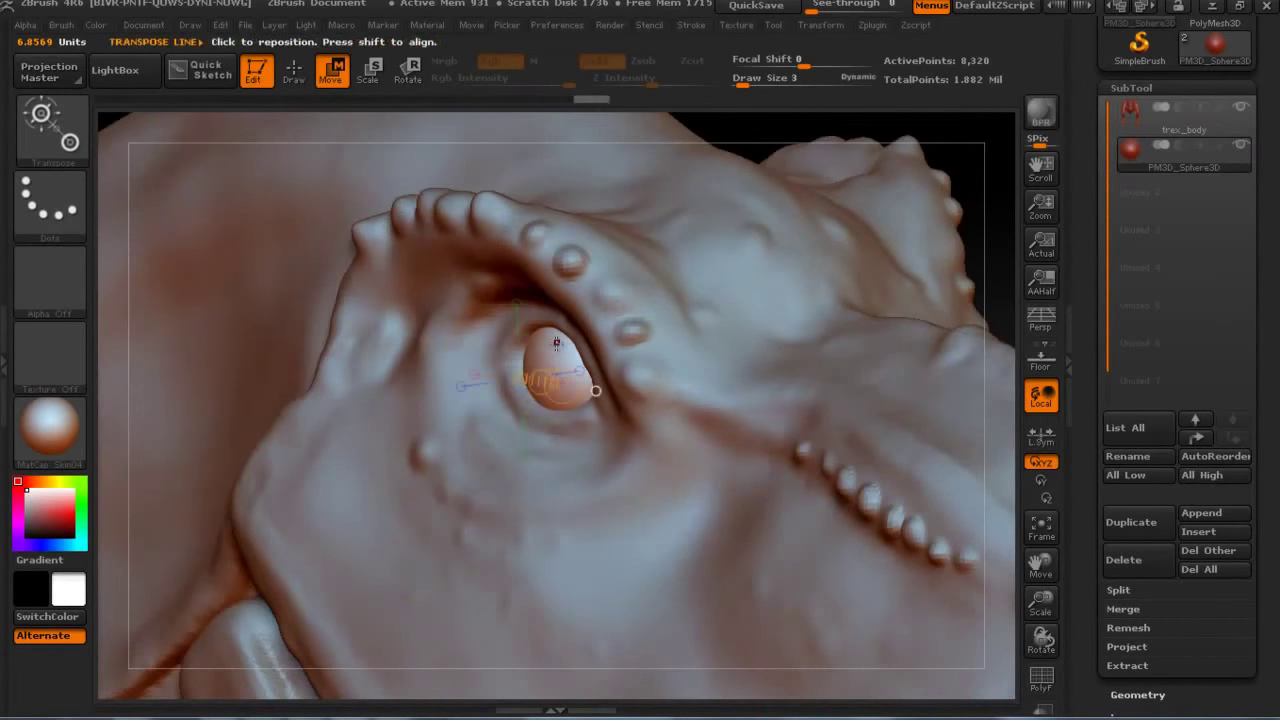
drag(1008, 289, 900, 320)
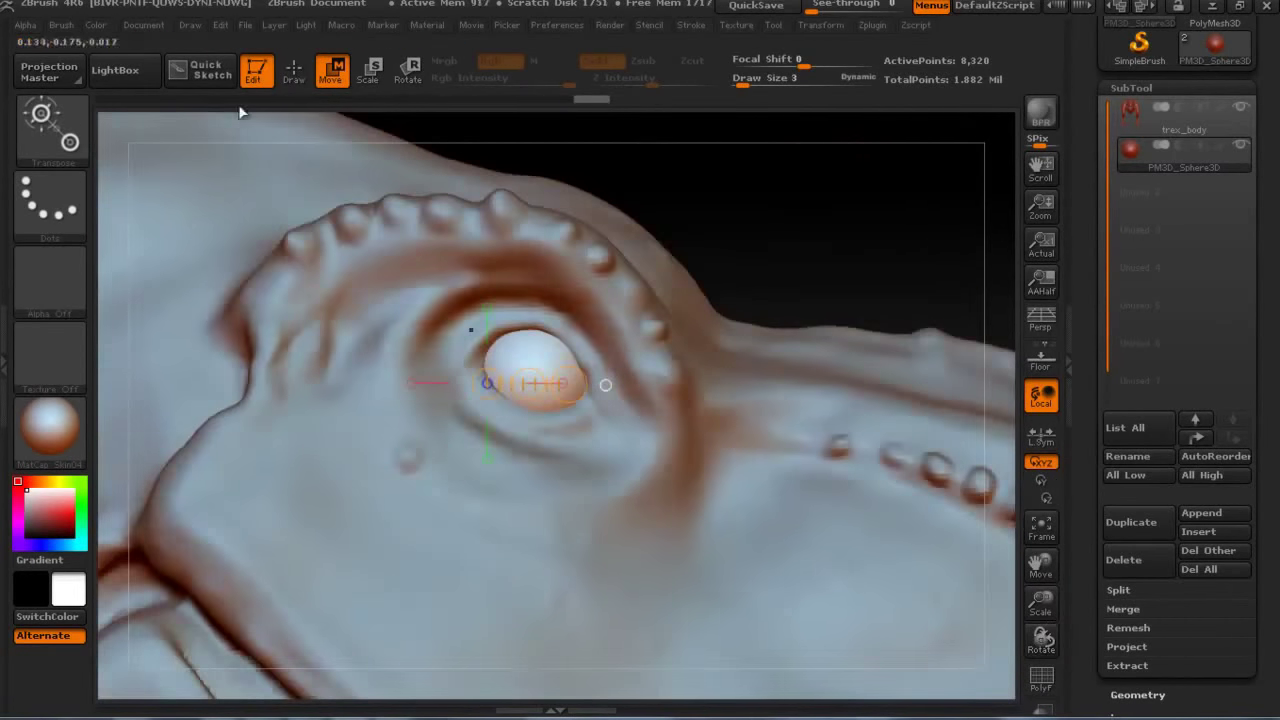
click(293, 70)
click(50, 125)
Pick a detailing brush at Draw Size 1 with the small dot Alpha 43.
click(475, 328)
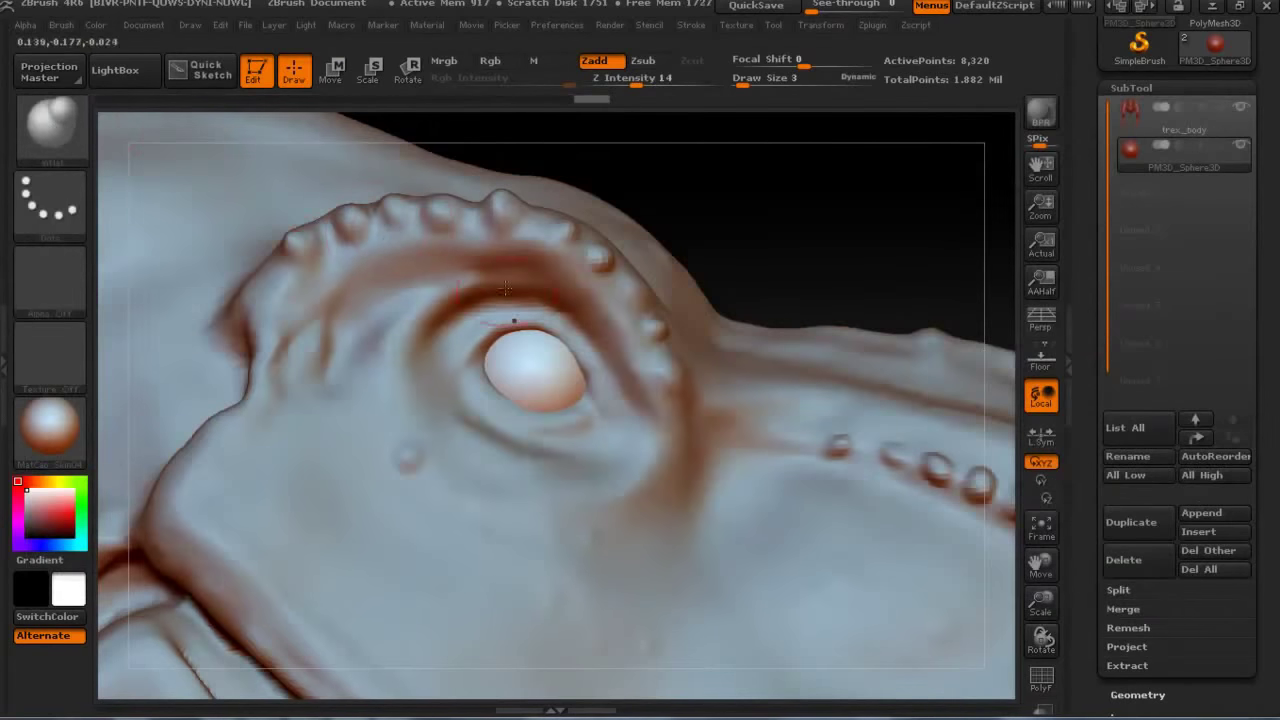
drag(748, 76, 740, 82)
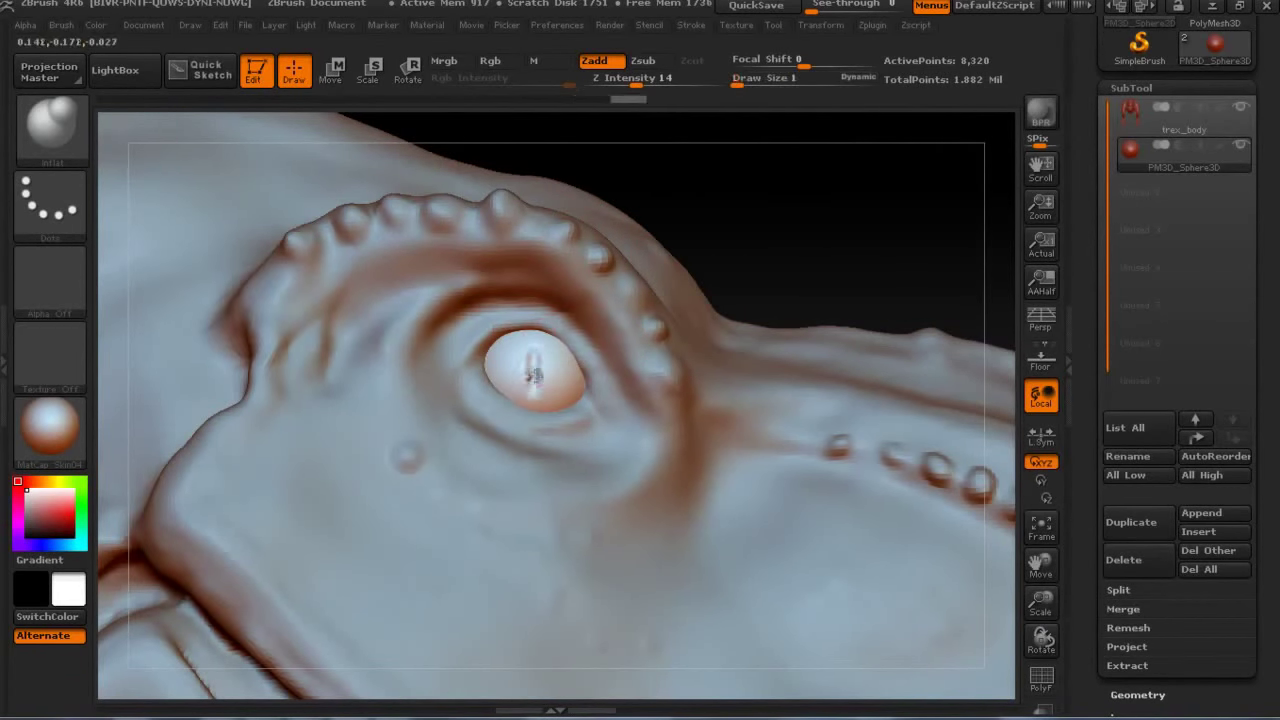
drag(770, 230, 792, 178)
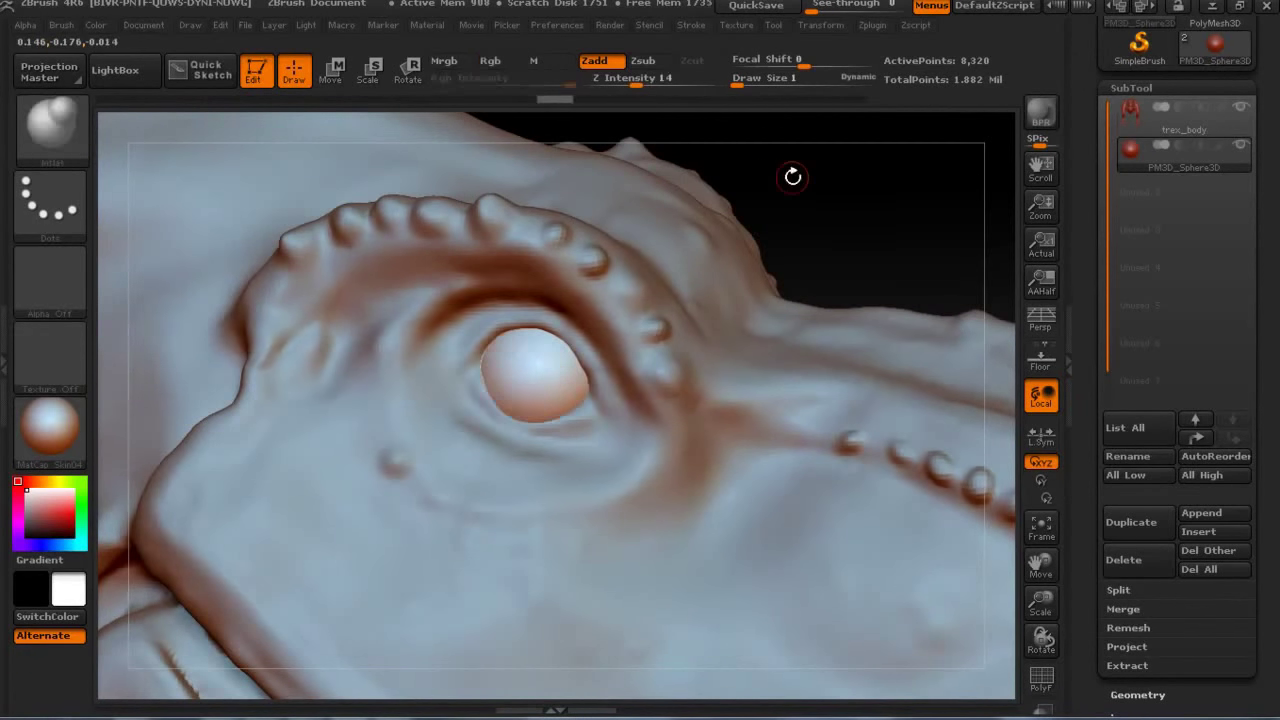
click(50, 205)
key(b)
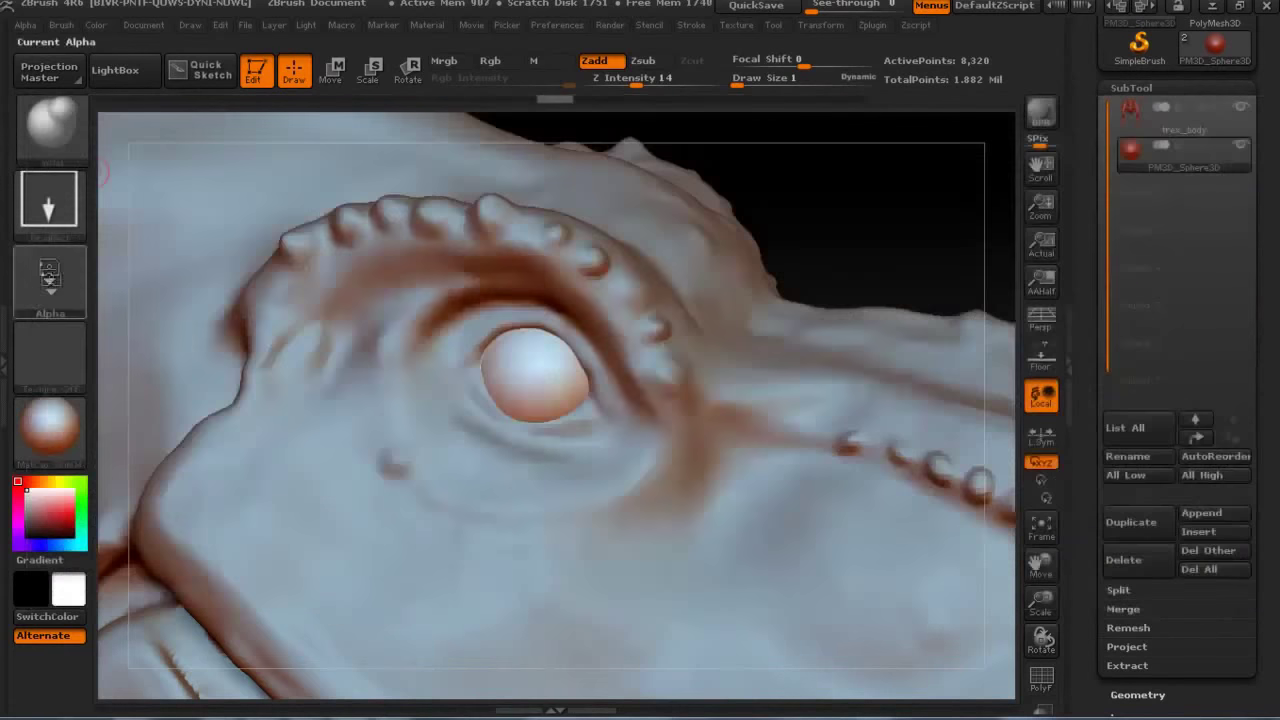
click(50, 280)
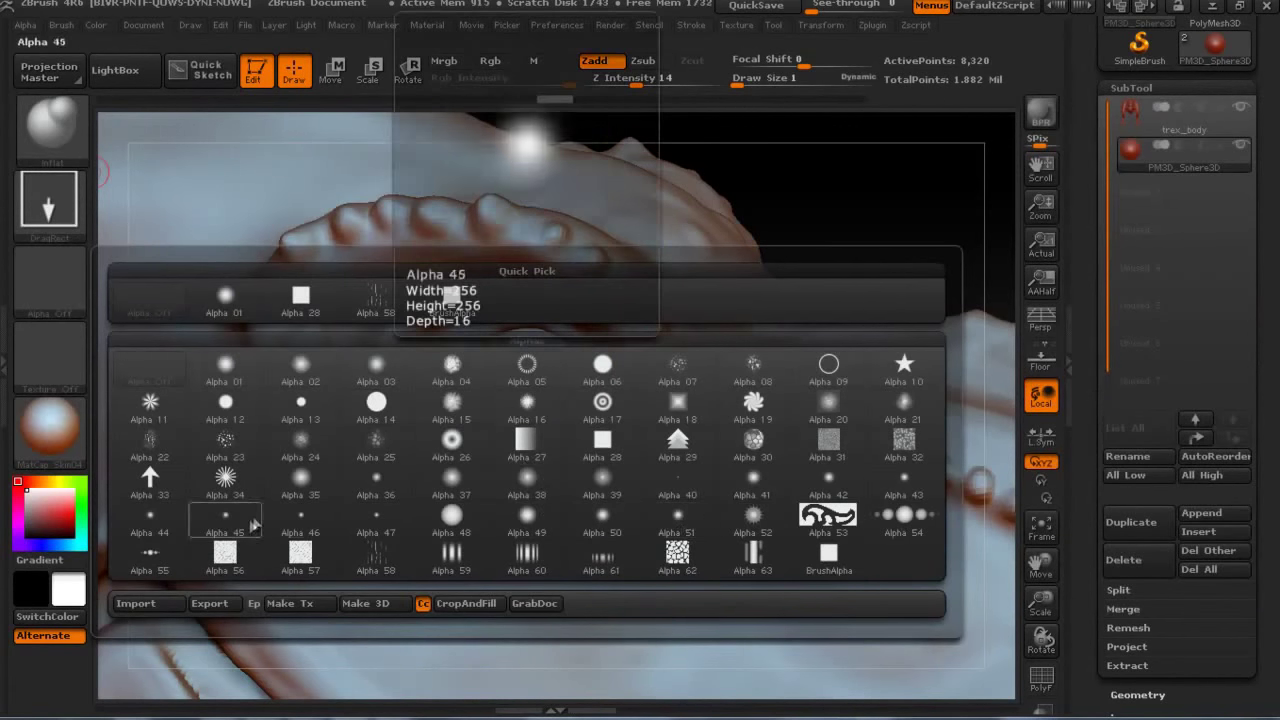
click(586, 366)
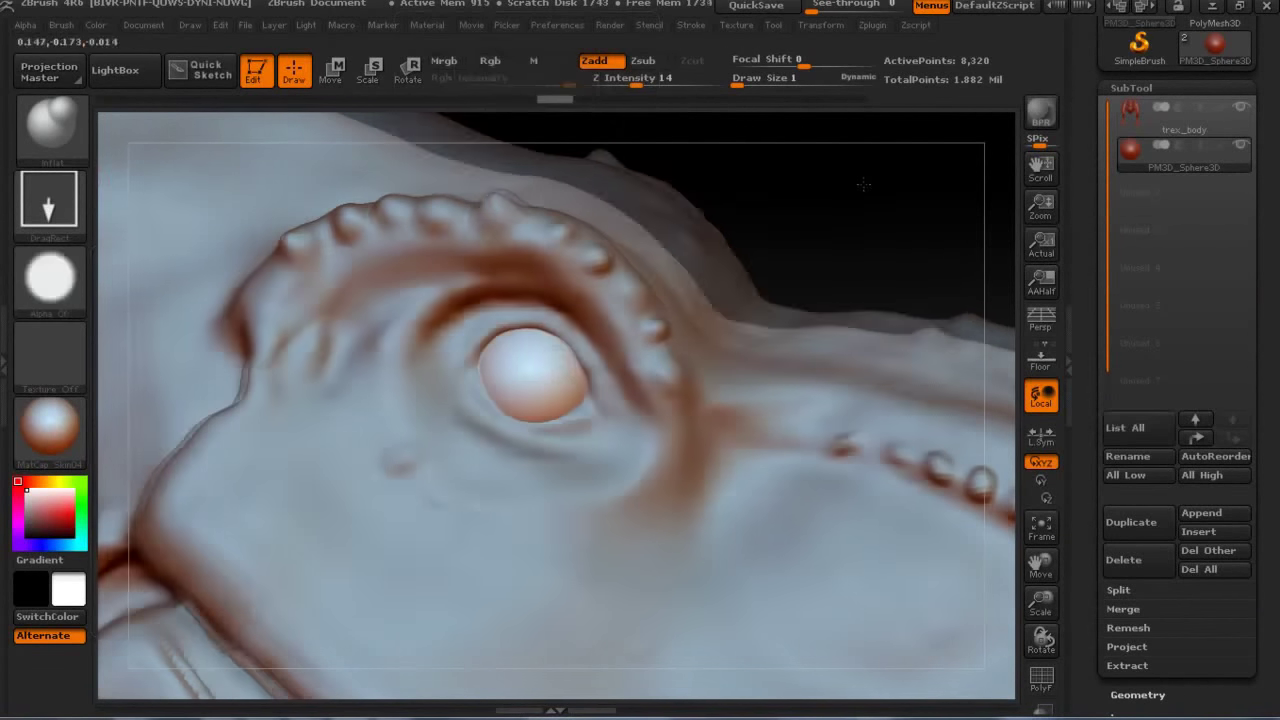
click(50, 280)
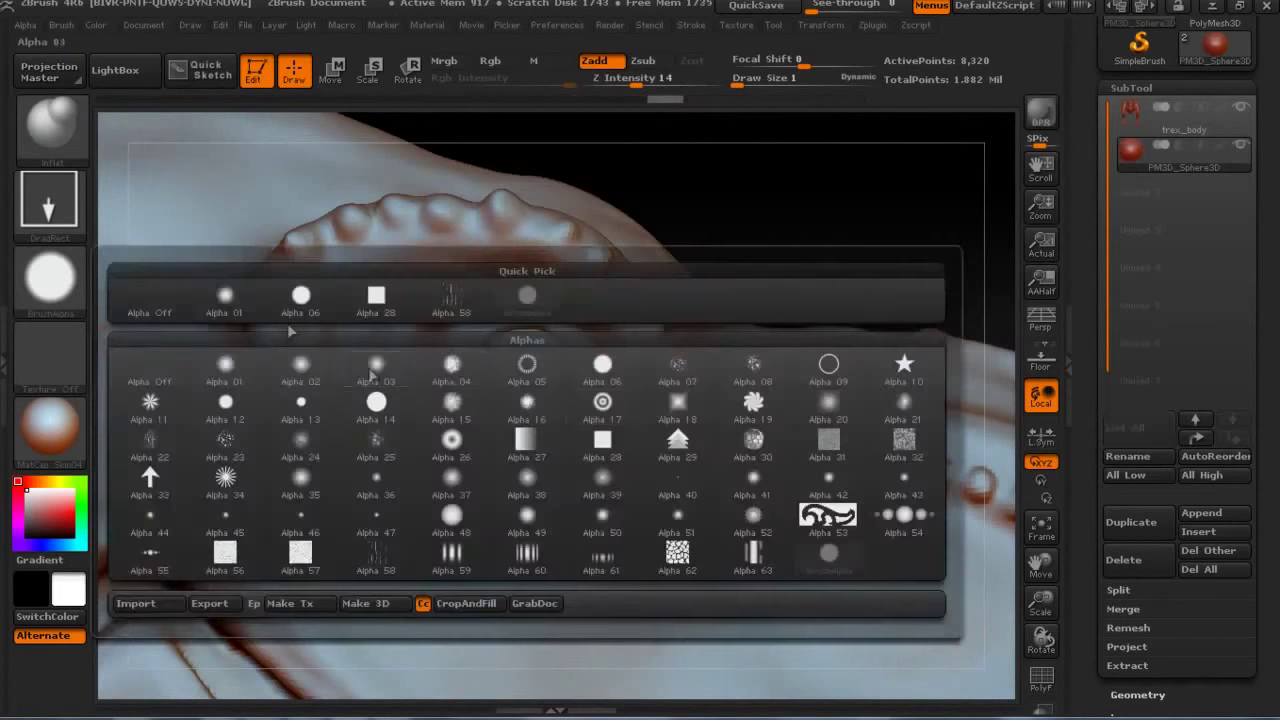
click(537, 333)
Raise Z Intensity to 26 and make trex_body the active subtool.
key(u)
drag(614, 112, 650, 112)
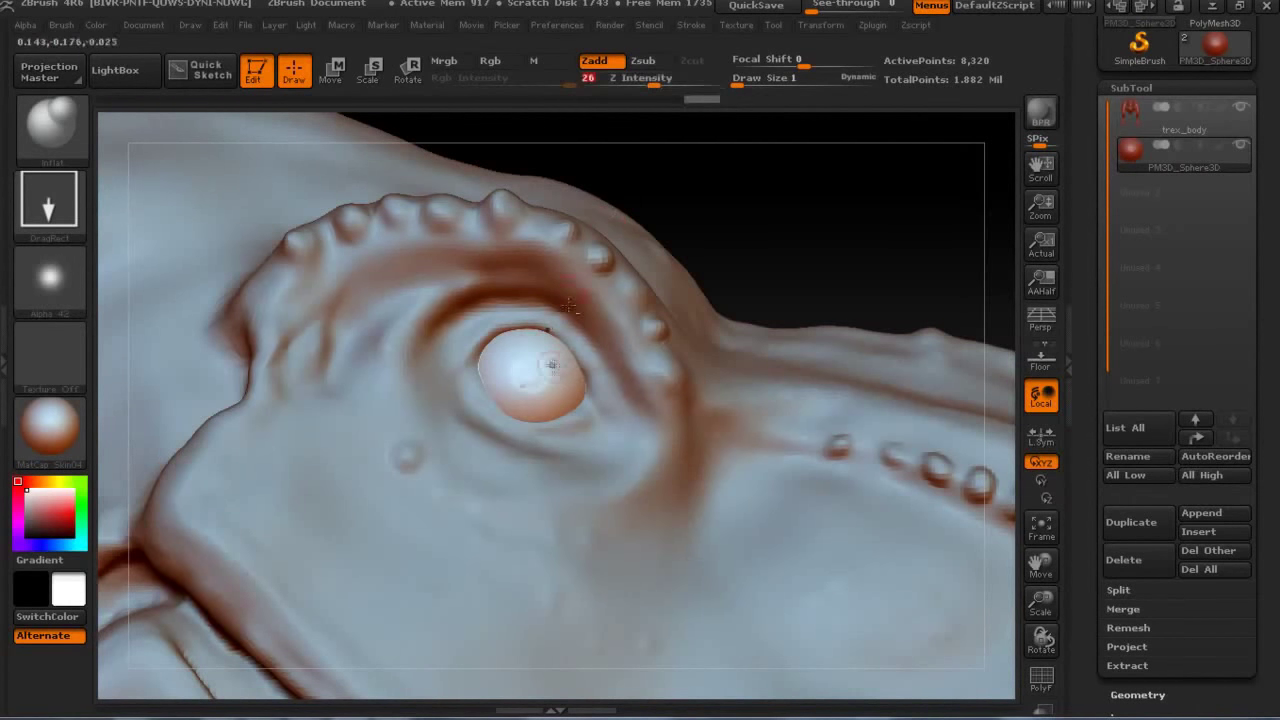
key(shift)
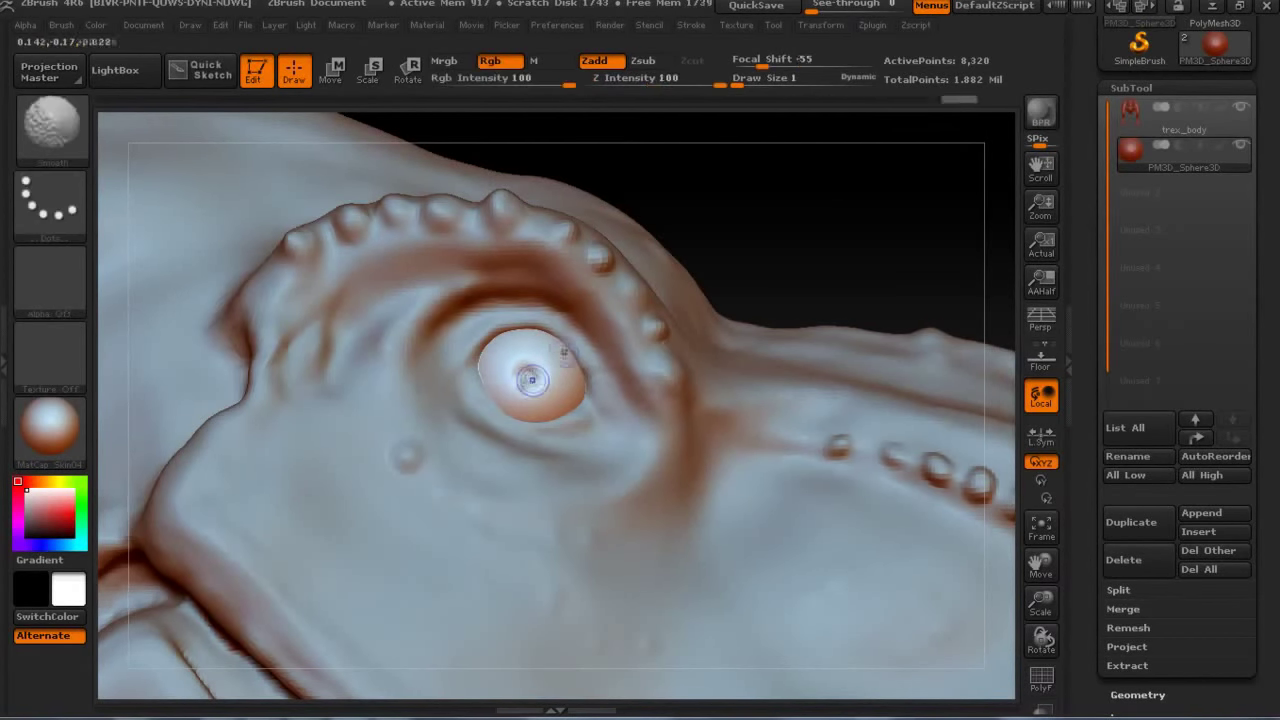
drag(532, 379, 531, 382)
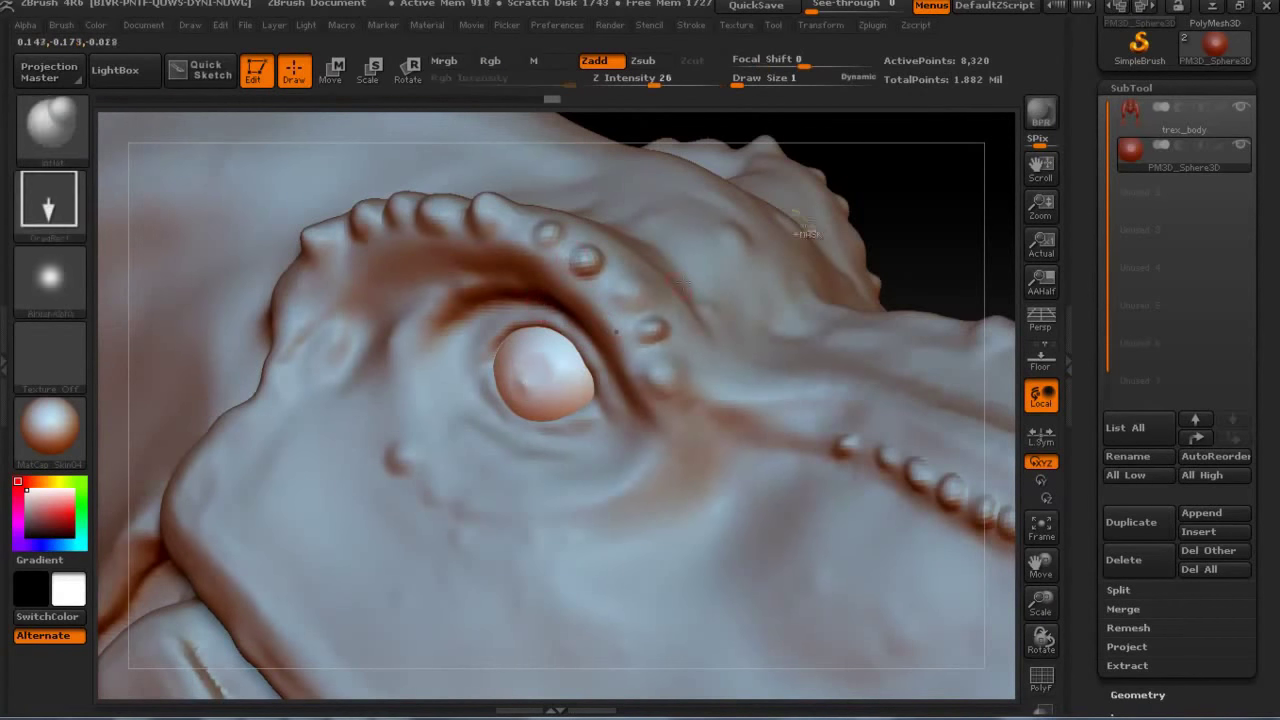
key(ctrl)
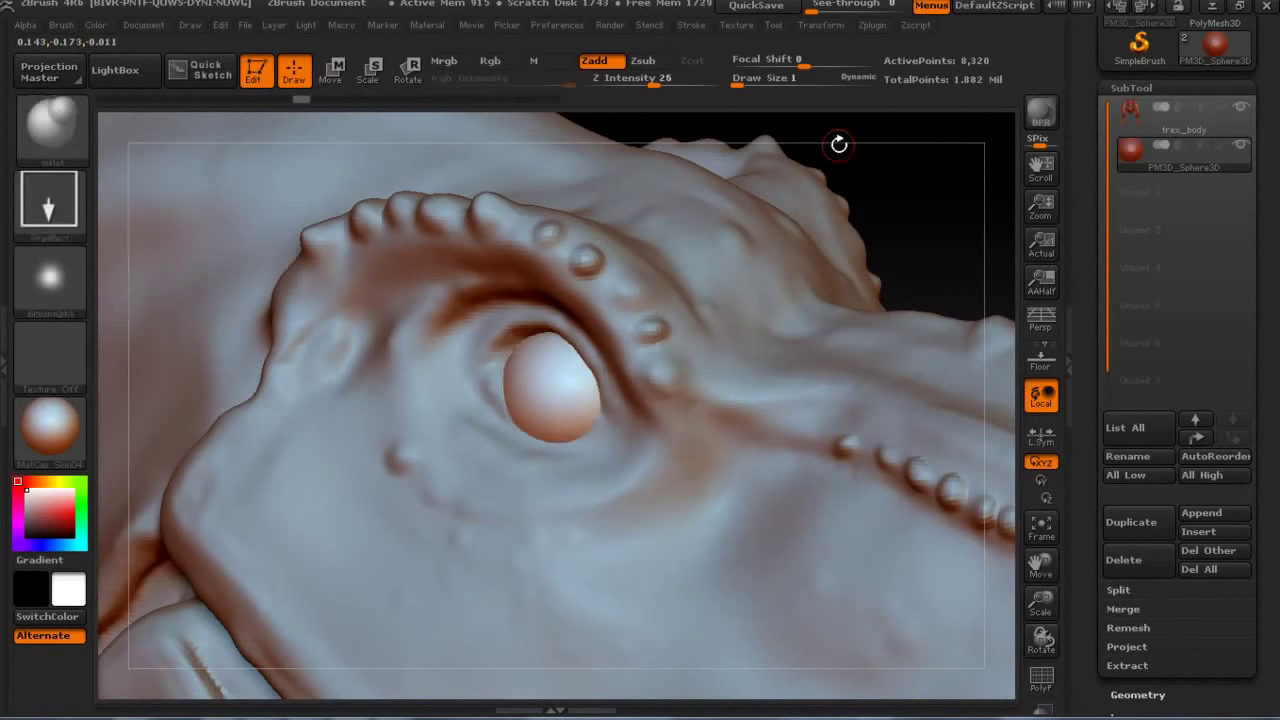
click(220, 25)
drag(960, 182, 172, 144)
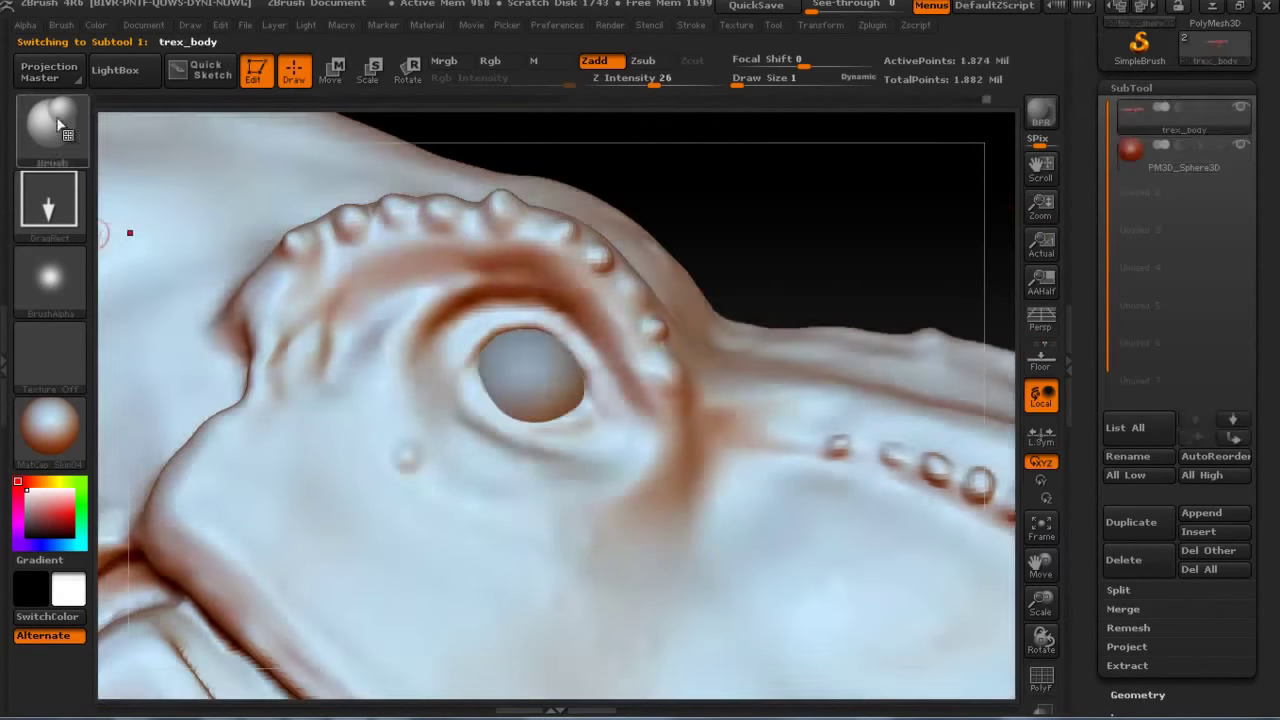
click(50, 125)
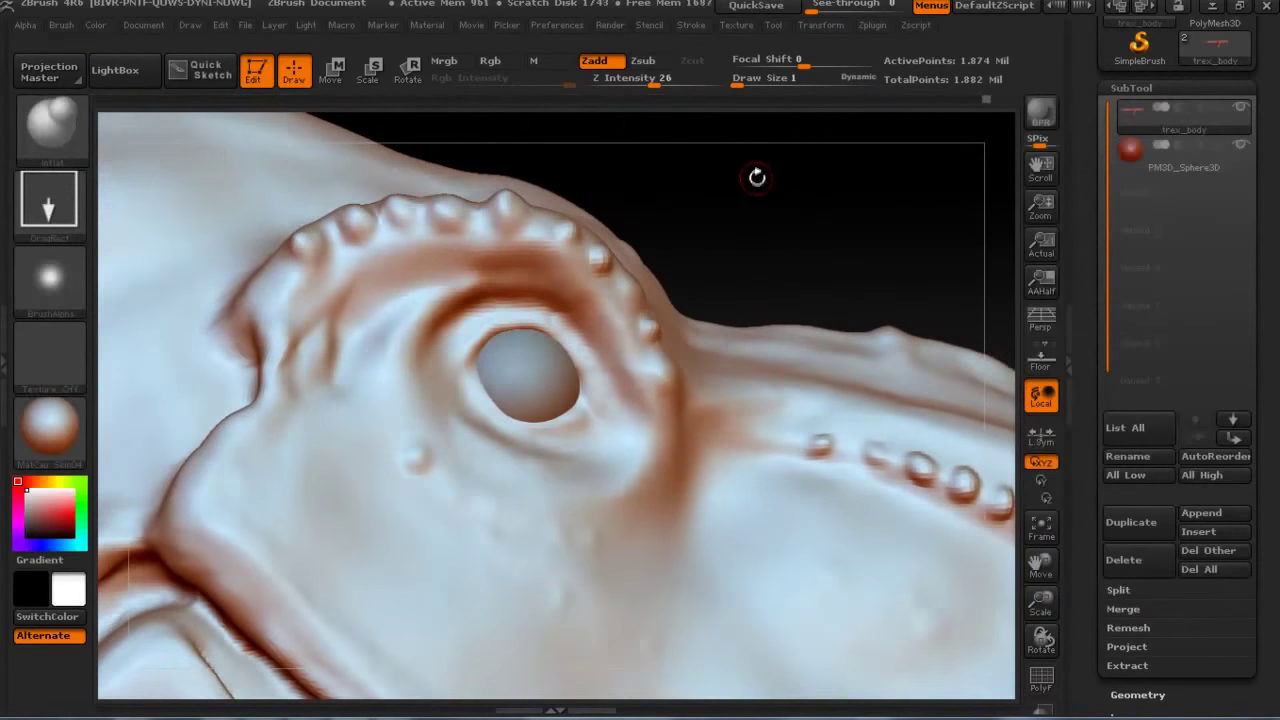
Set FreeHand stroke and Alpha 01, then try and undo a mask stroke over the eyeball.
click(68, 232)
click(294, 220)
click(50, 280)
click(165, 300)
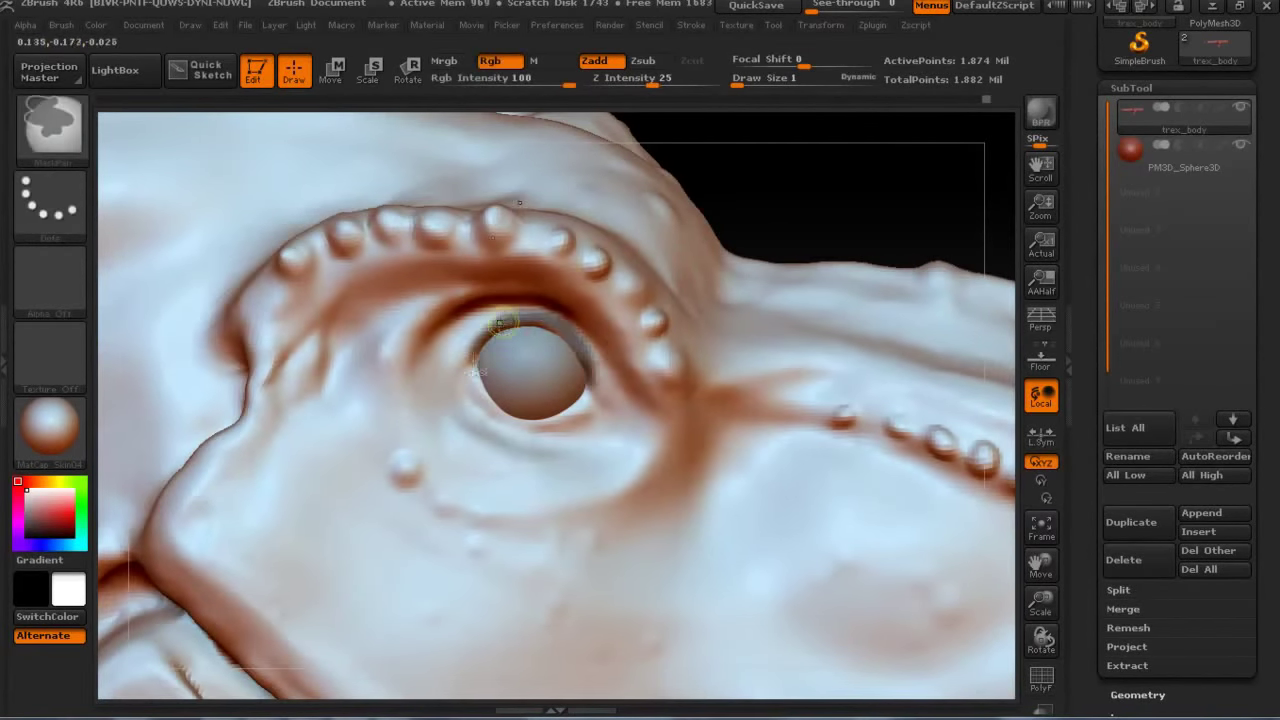
click(463, 362)
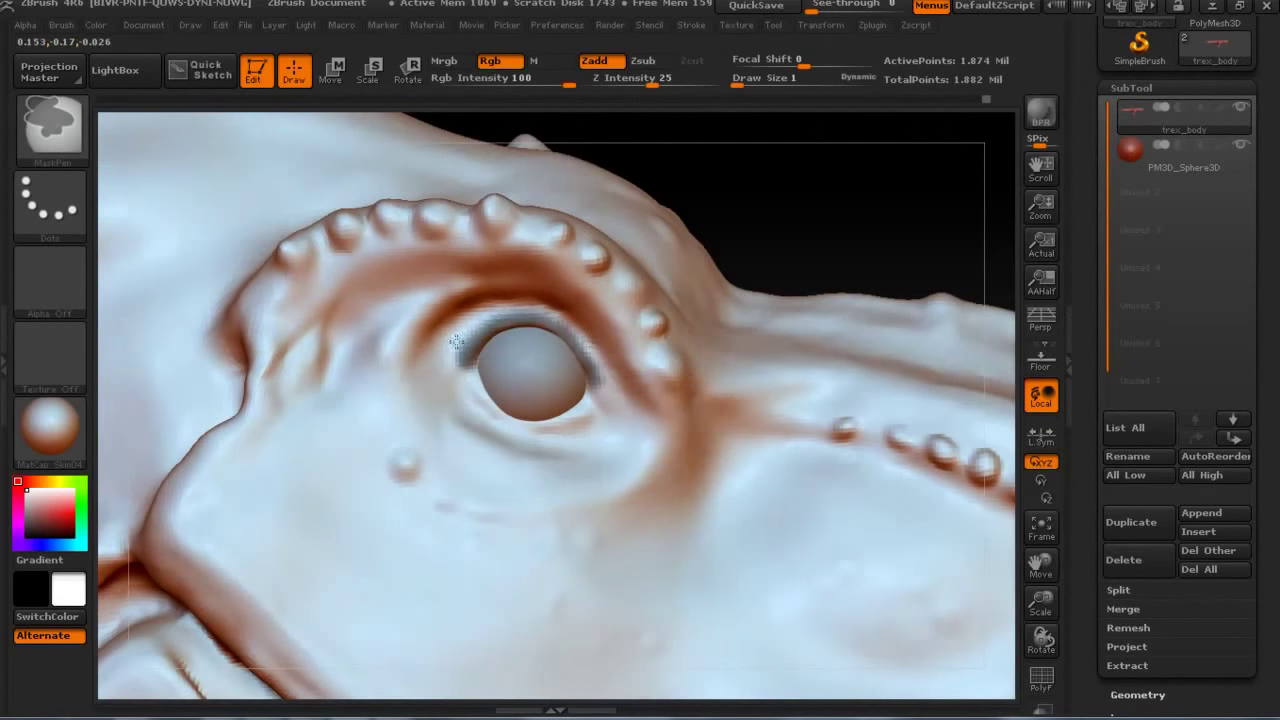
key(ctrl+z)
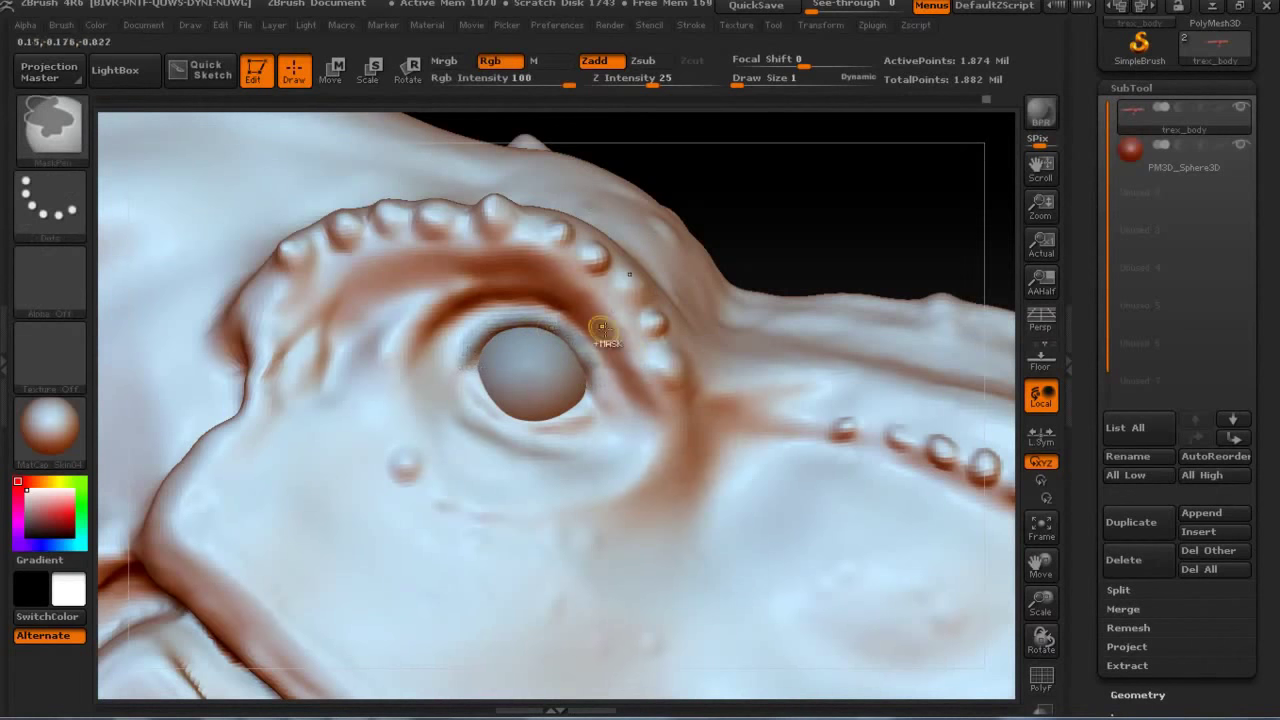
Try hPolish at brush size 6, then settle on the Inflat brush.
key(b)
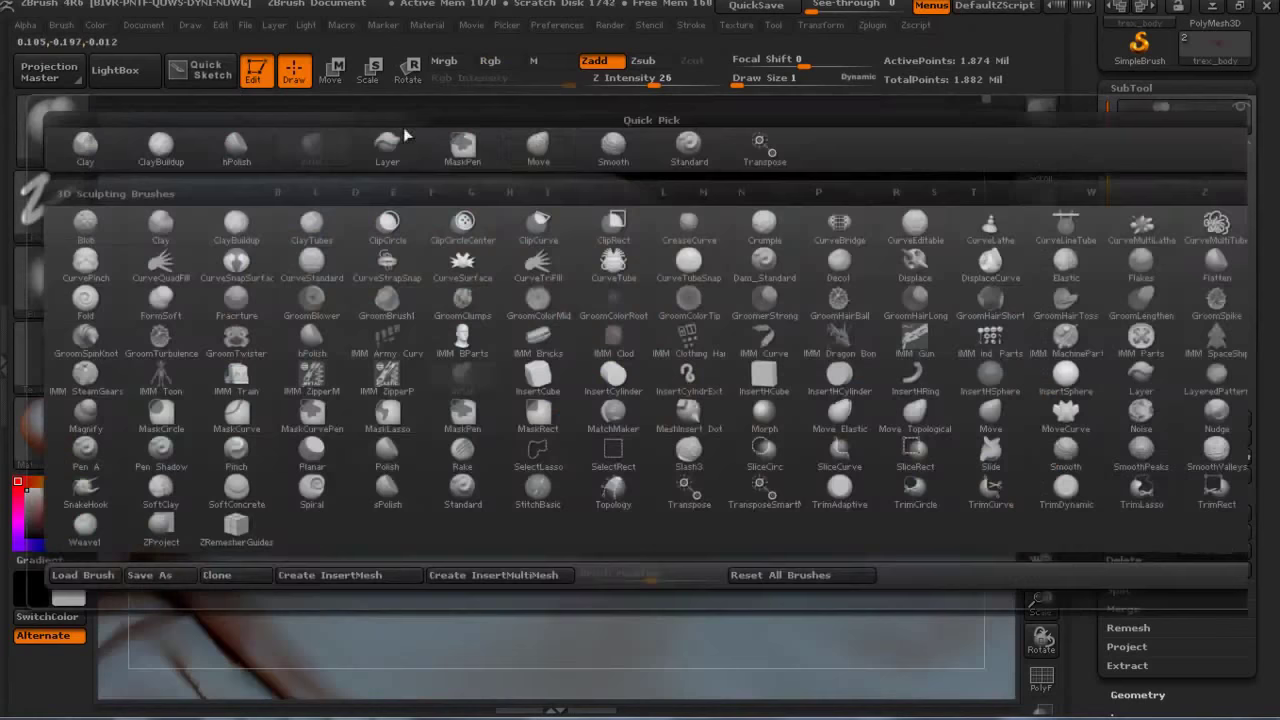
click(236, 145)
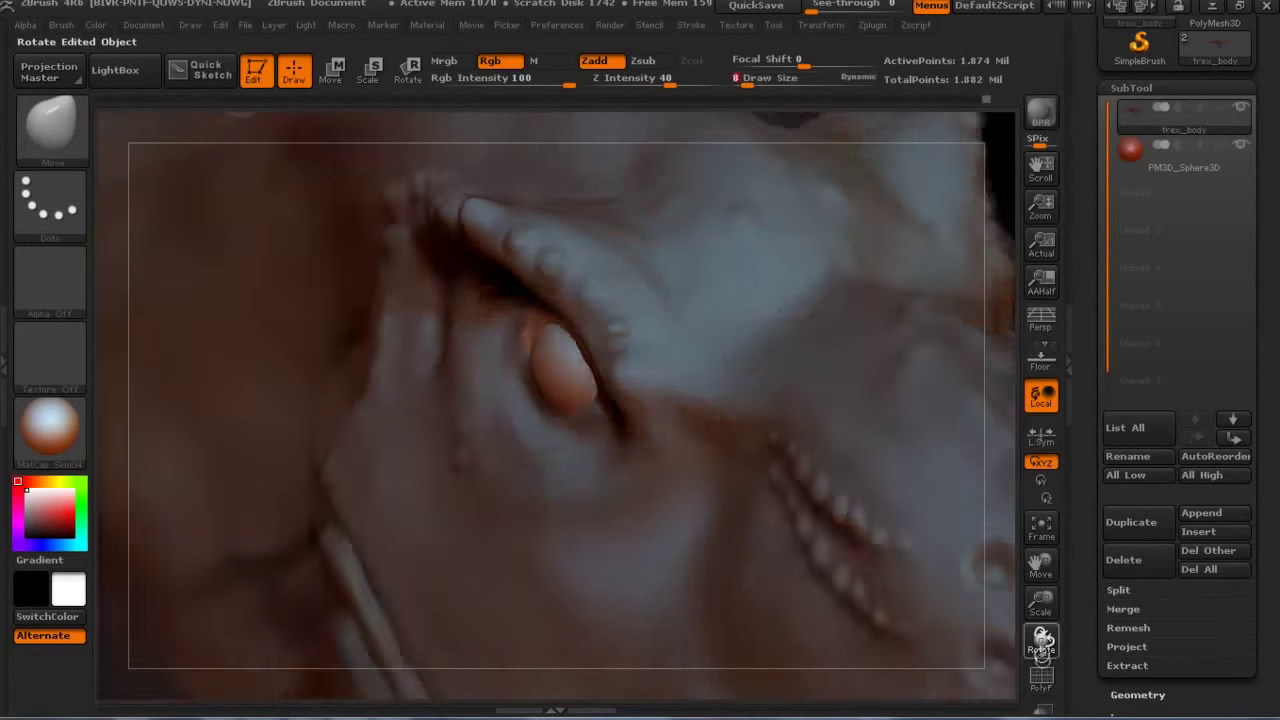
drag(1041, 638, 1060, 600)
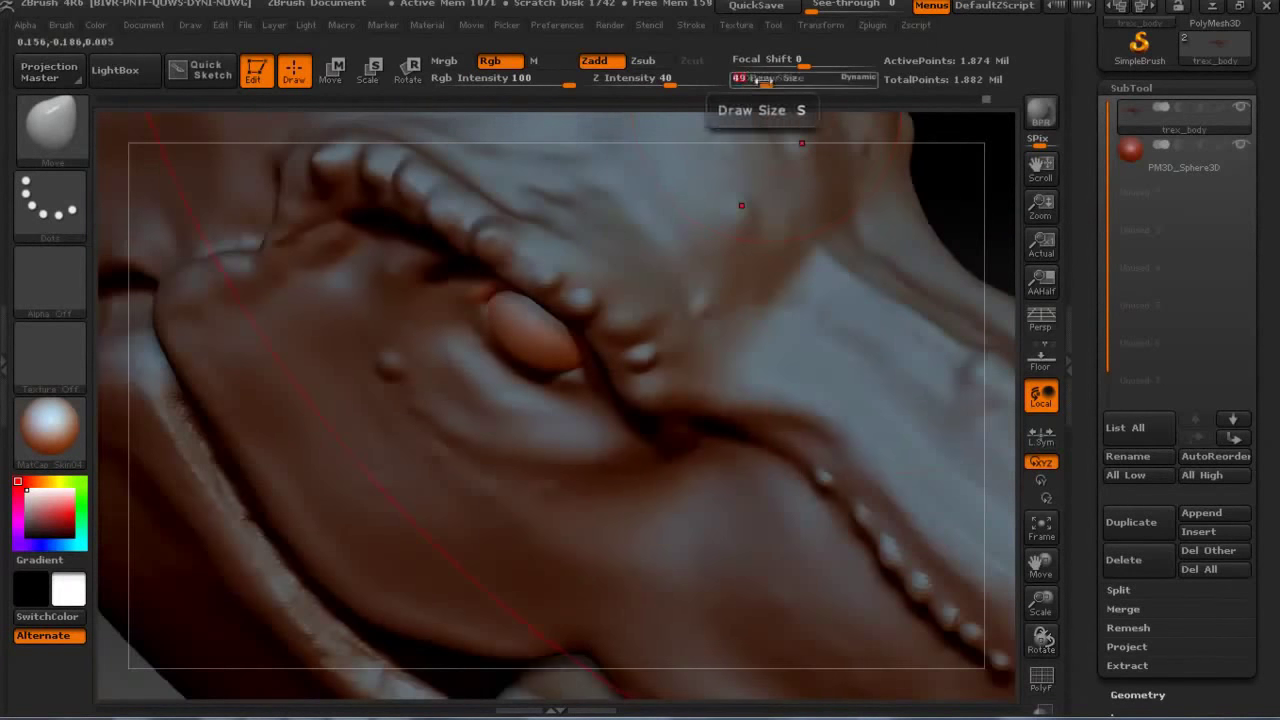
drag(763, 79, 689, 170)
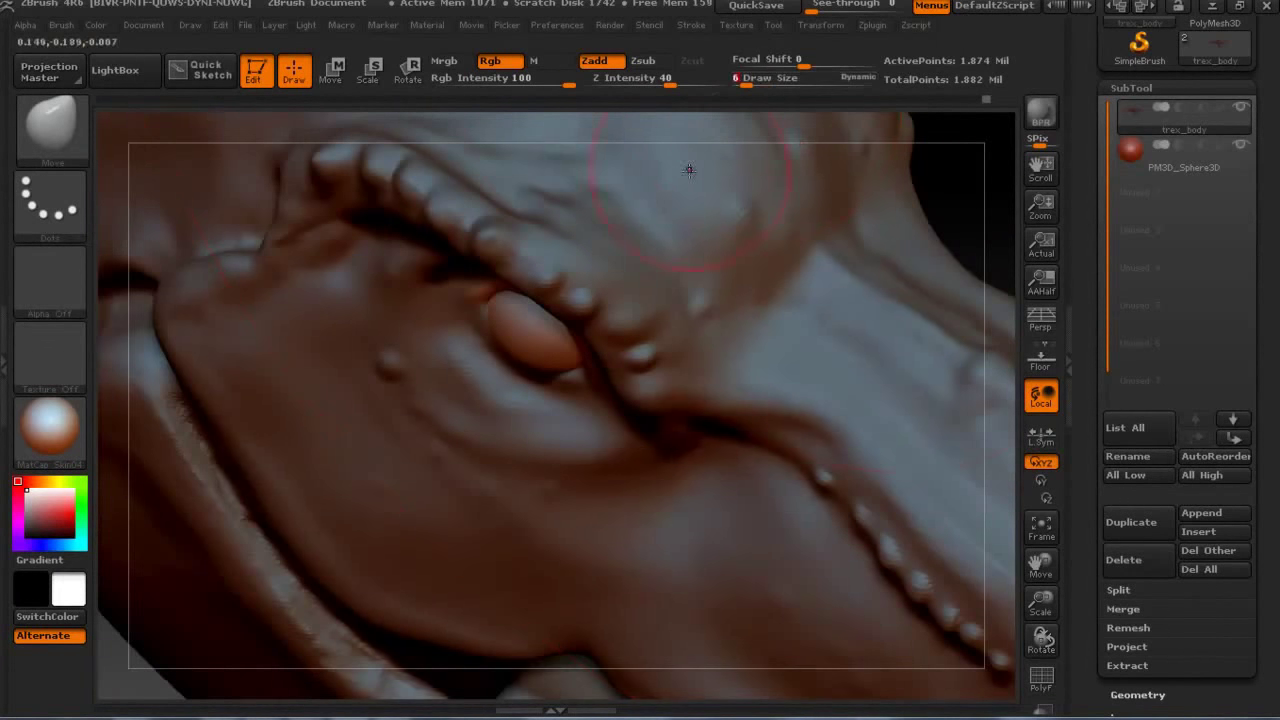
drag(938, 172, 557, 343)
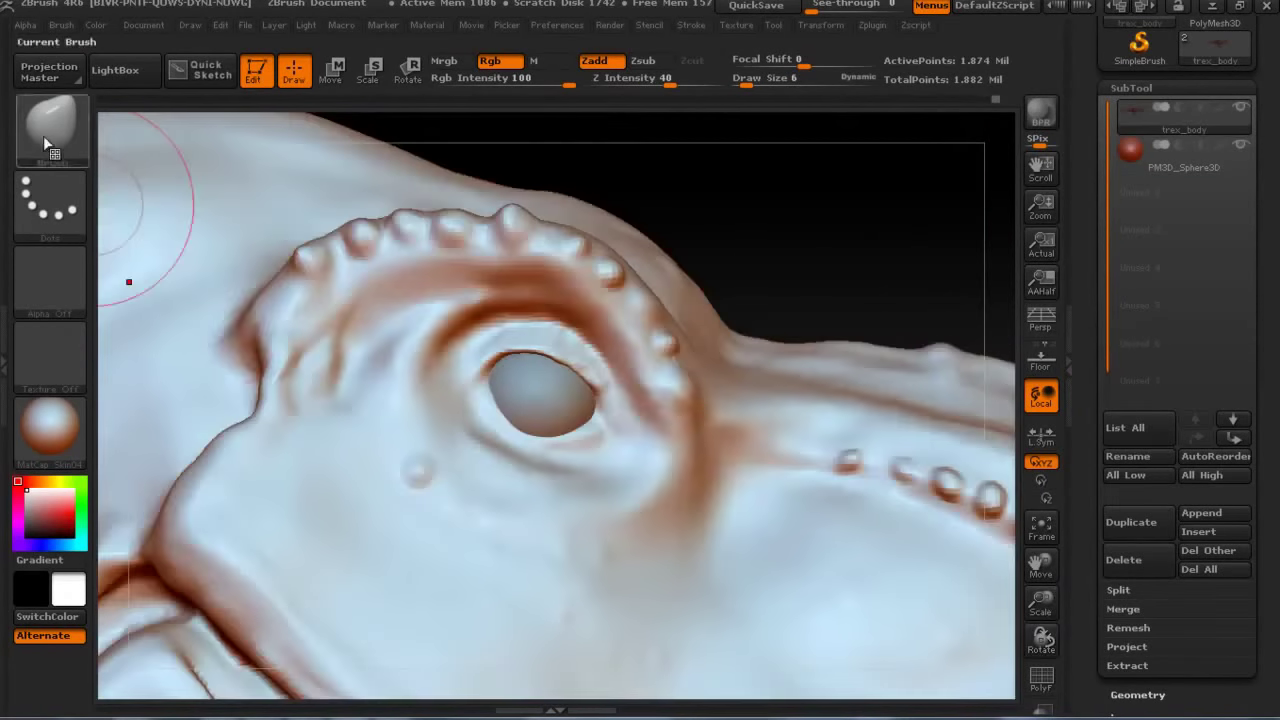
click(50, 130)
click(312, 146)
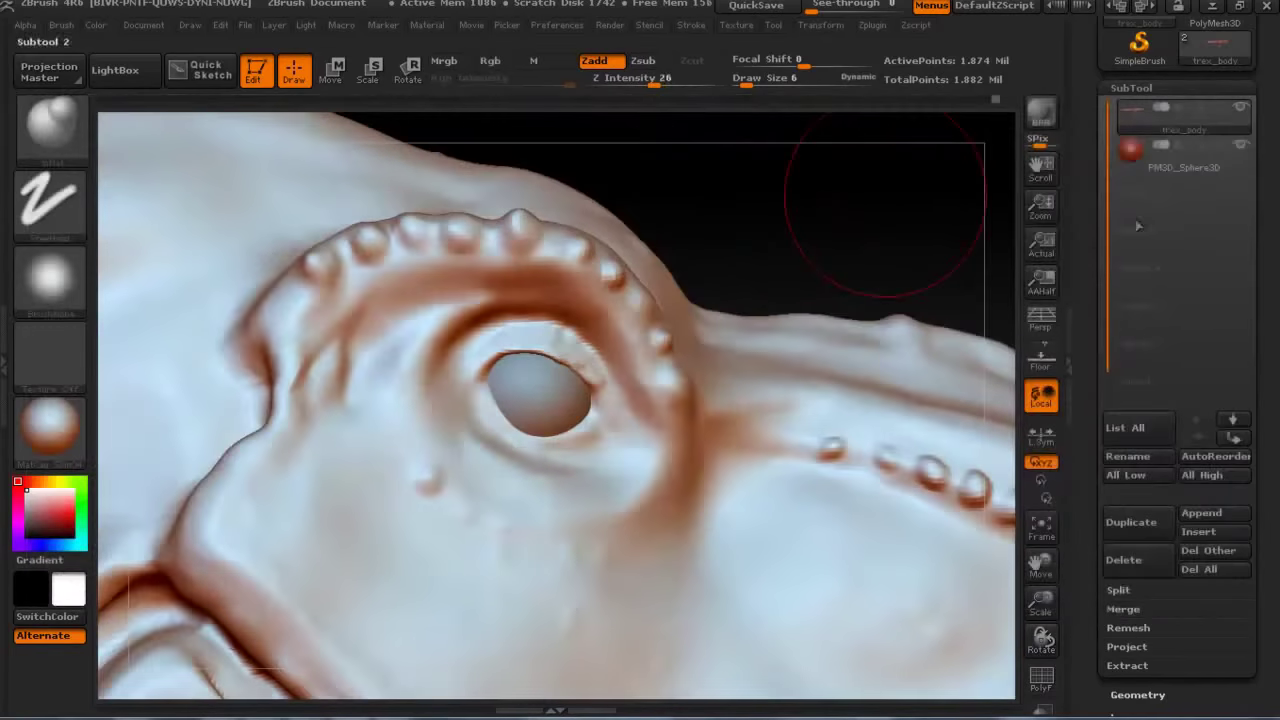
Subdivide the body mesh for finer detail and set the brush size to 4.
drag(752, 84, 738, 84)
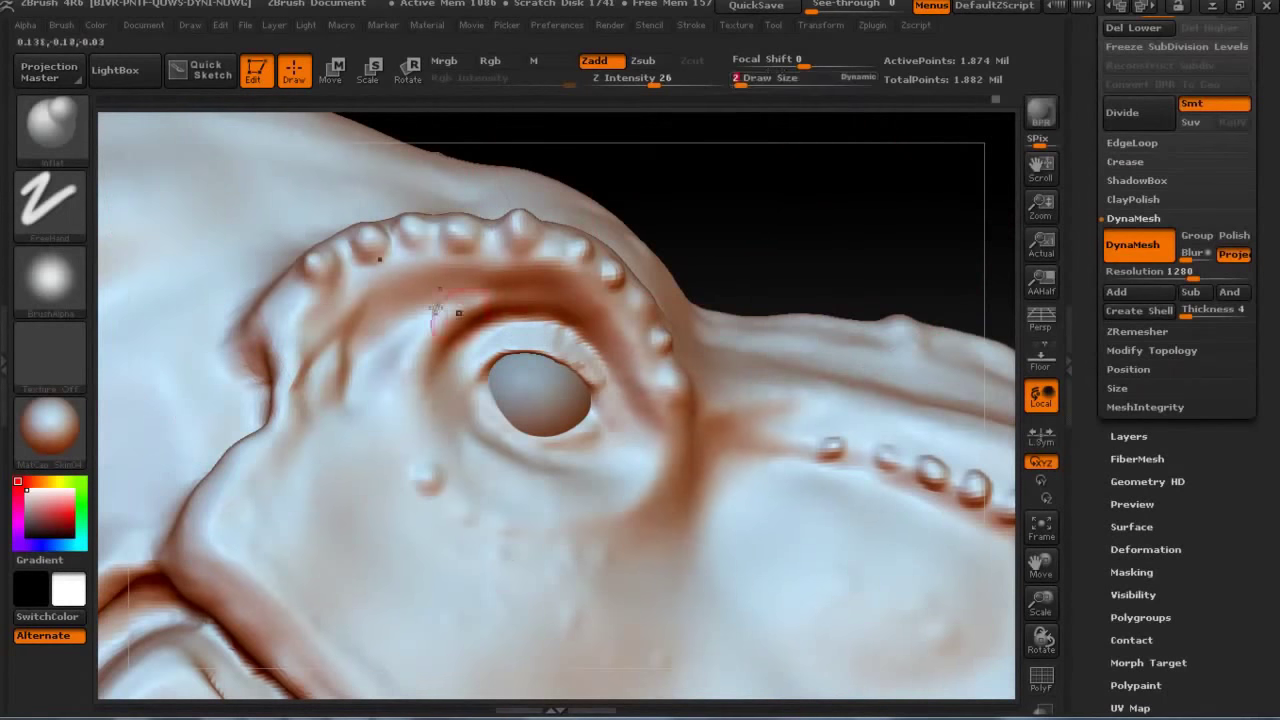
click(1115, 112)
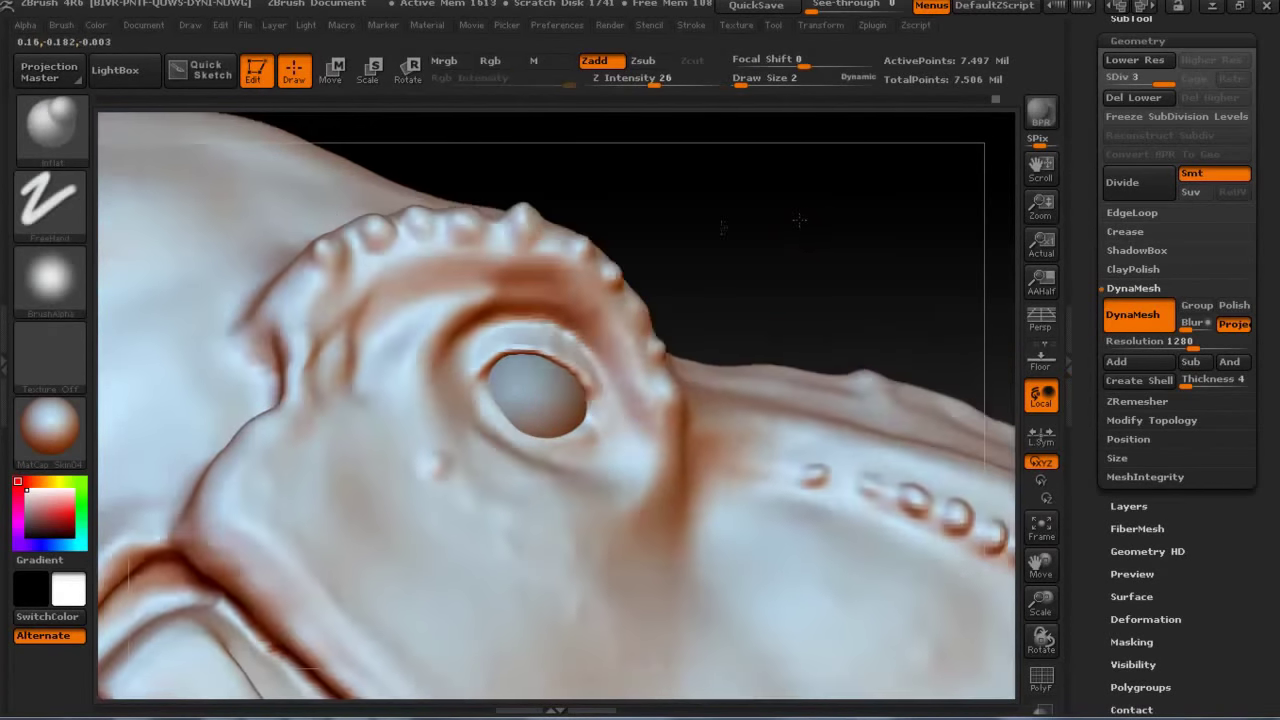
click(82, 142)
click(82, 142)
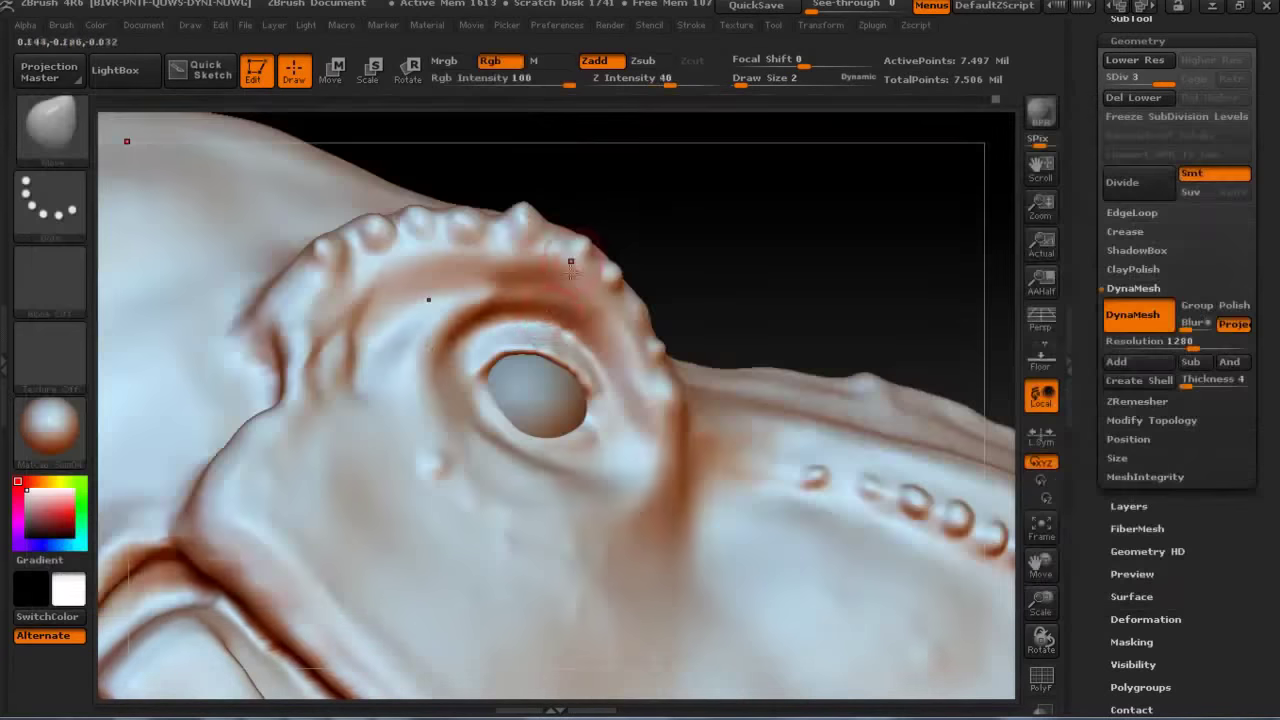
text(4)
key(Return)
drag(752, 234, 670, 293)
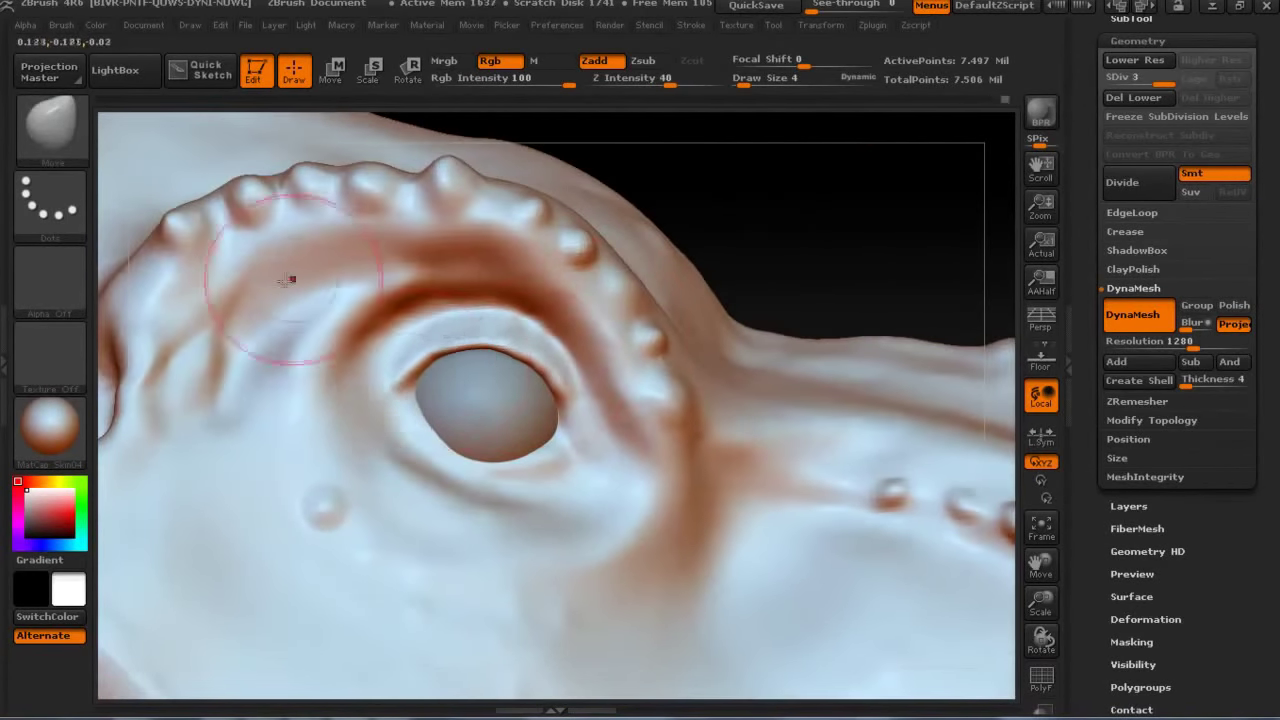
Switch to the ClayBuildup brush at Draw Size 1.
click(50, 125)
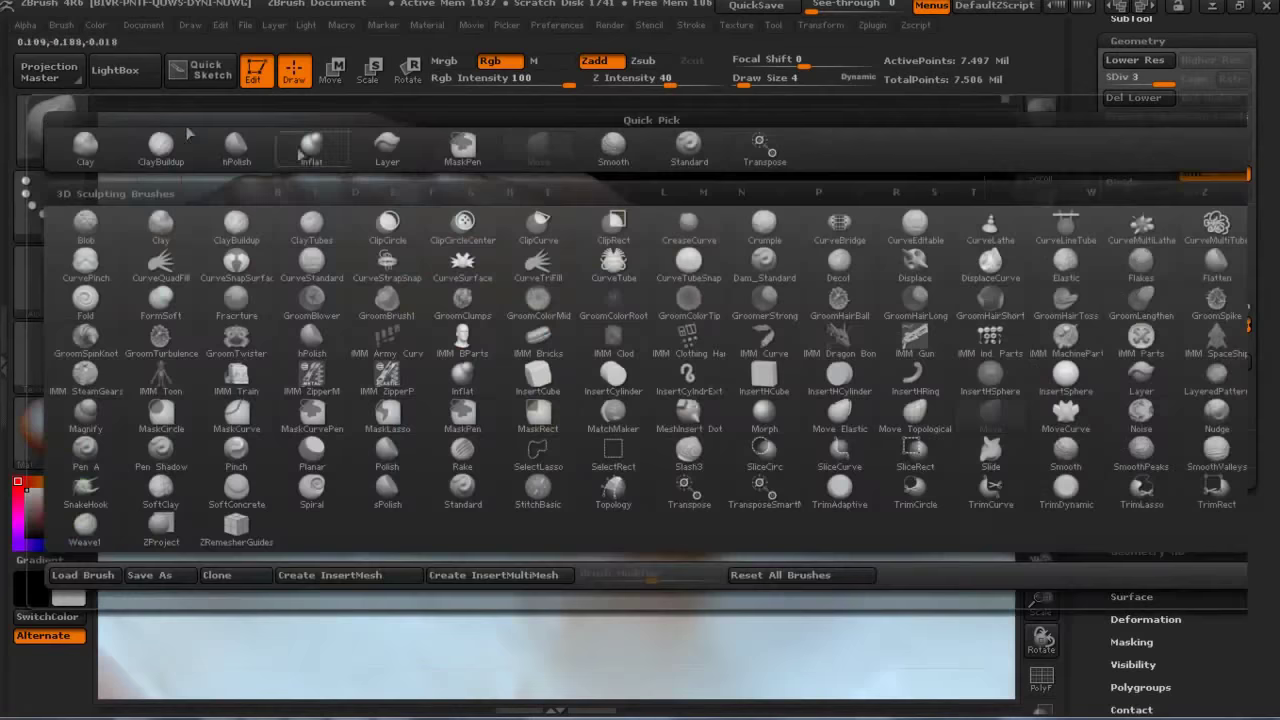
click(591, 178)
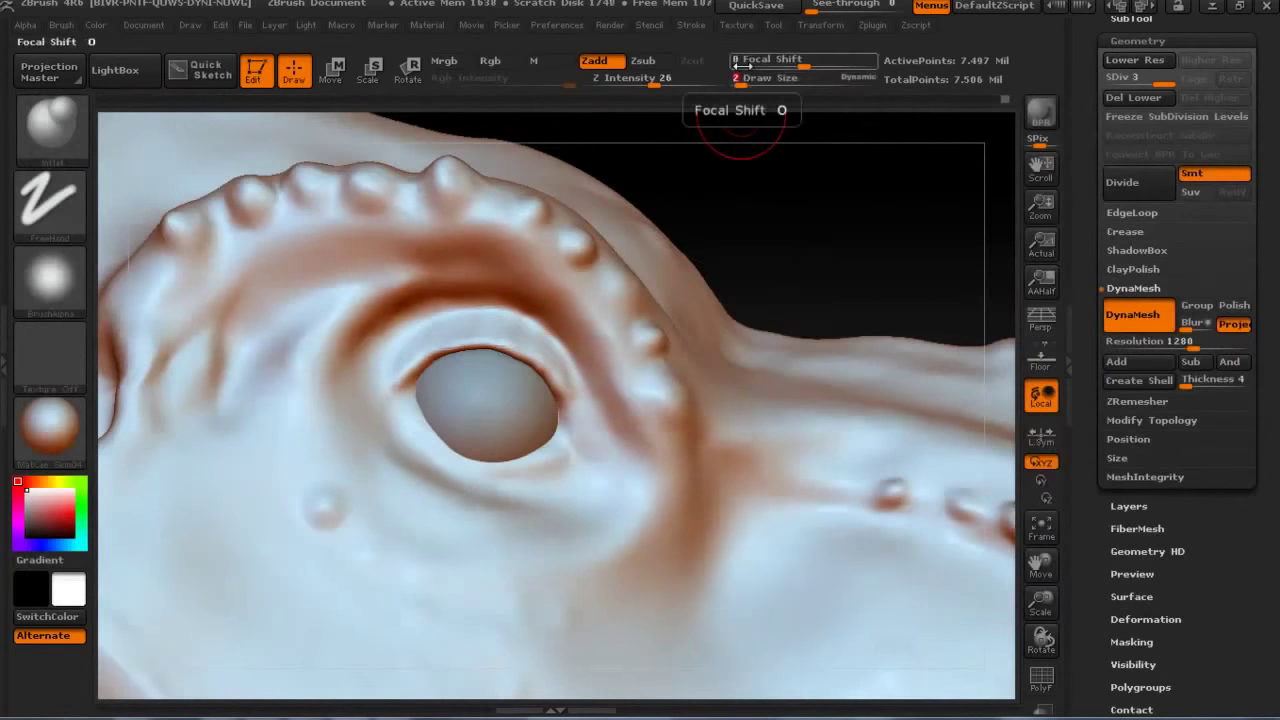
key(b)
key(c)
key(b)
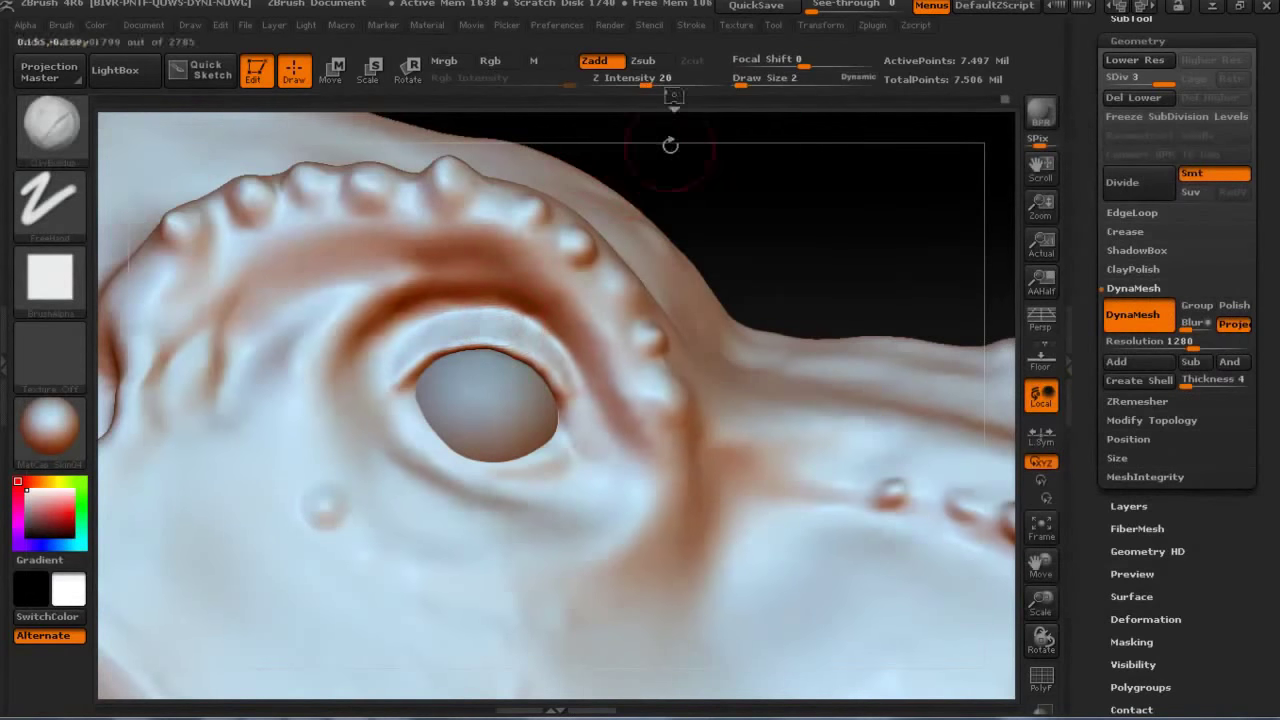
drag(755, 74, 733, 77)
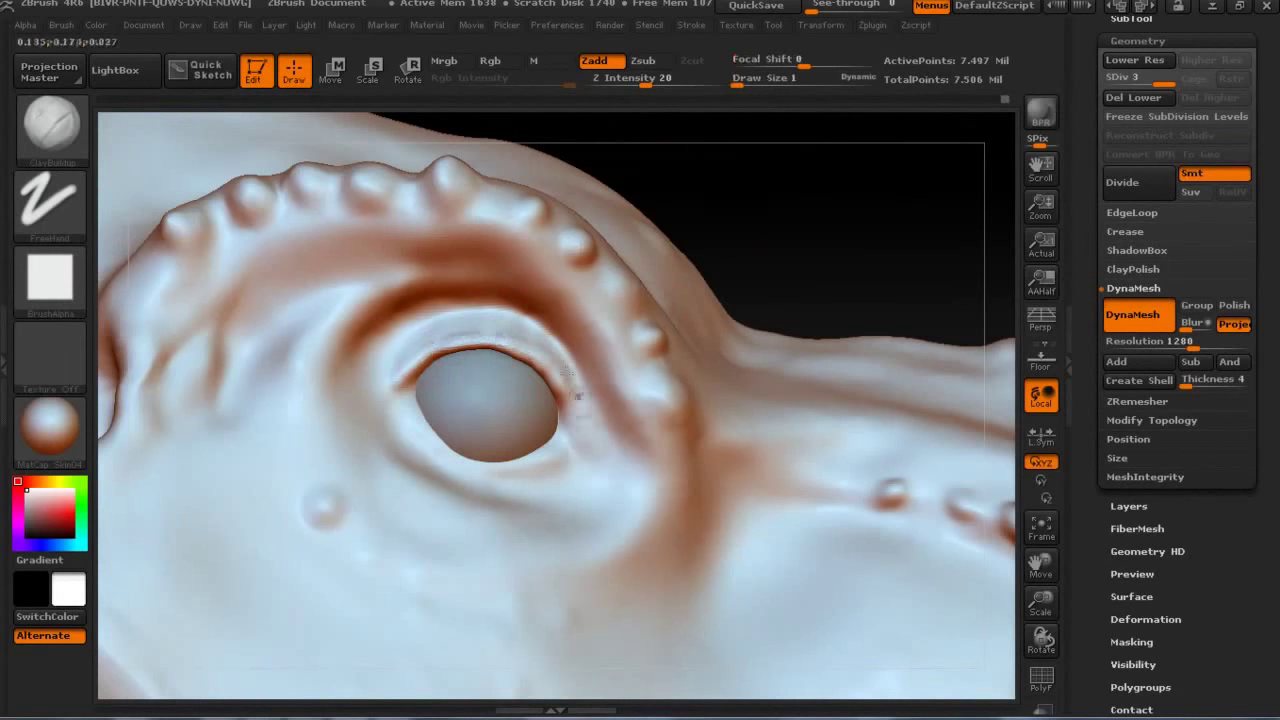
Carve a crease along the upper eyelid rim and smooth it into the lid.
drag(553, 343, 405, 378)
drag(530, 345, 412, 372)
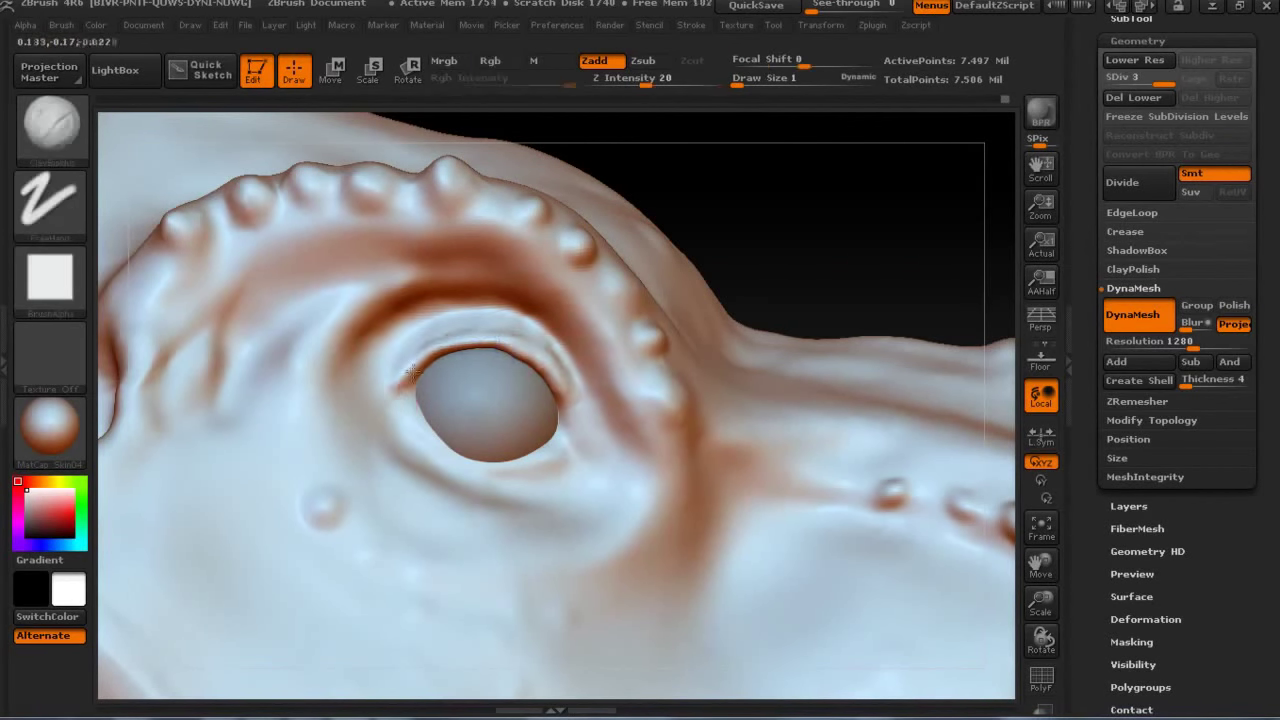
shift+drag(366, 409, 402, 382)
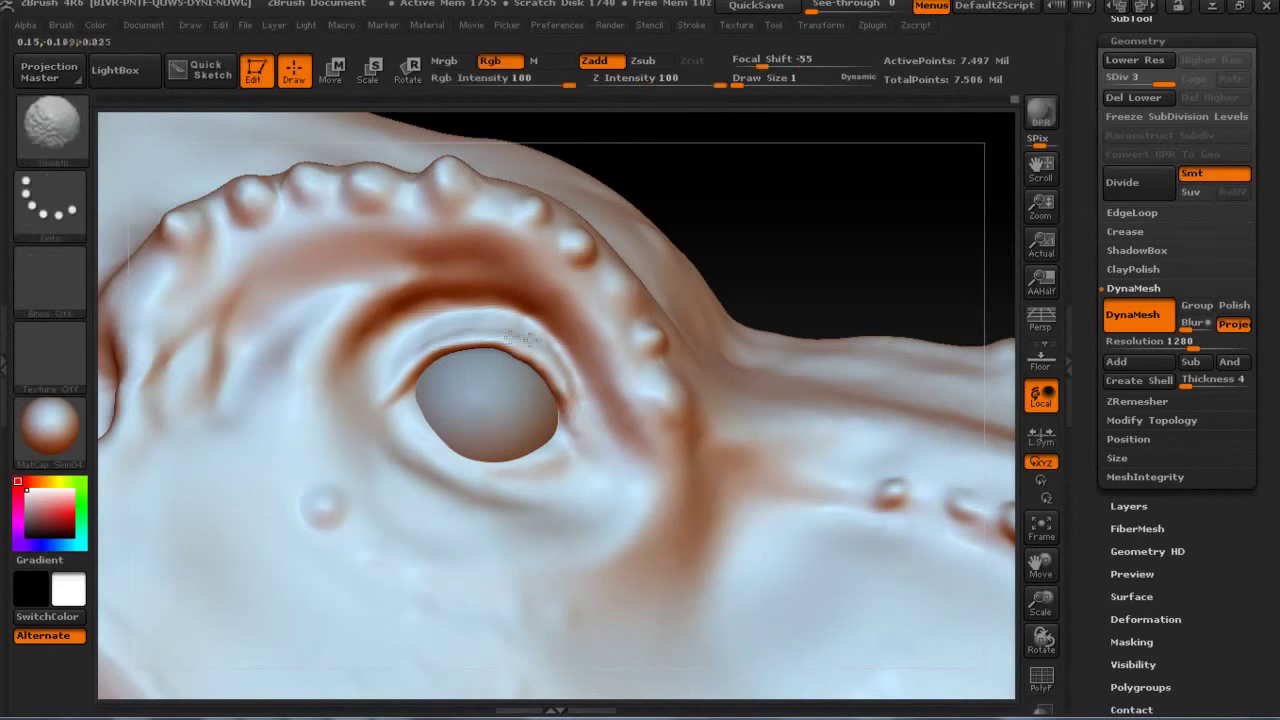
drag(575, 400, 510, 370)
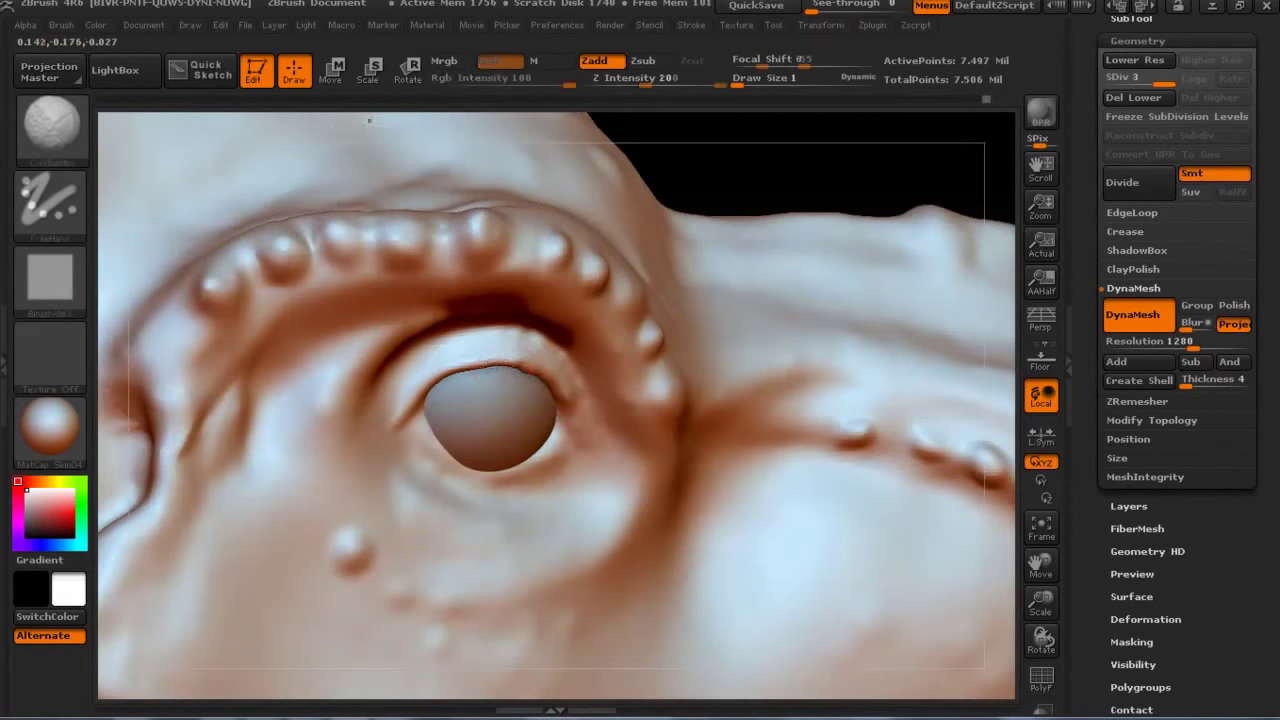
drag(820, 180, 760, 260)
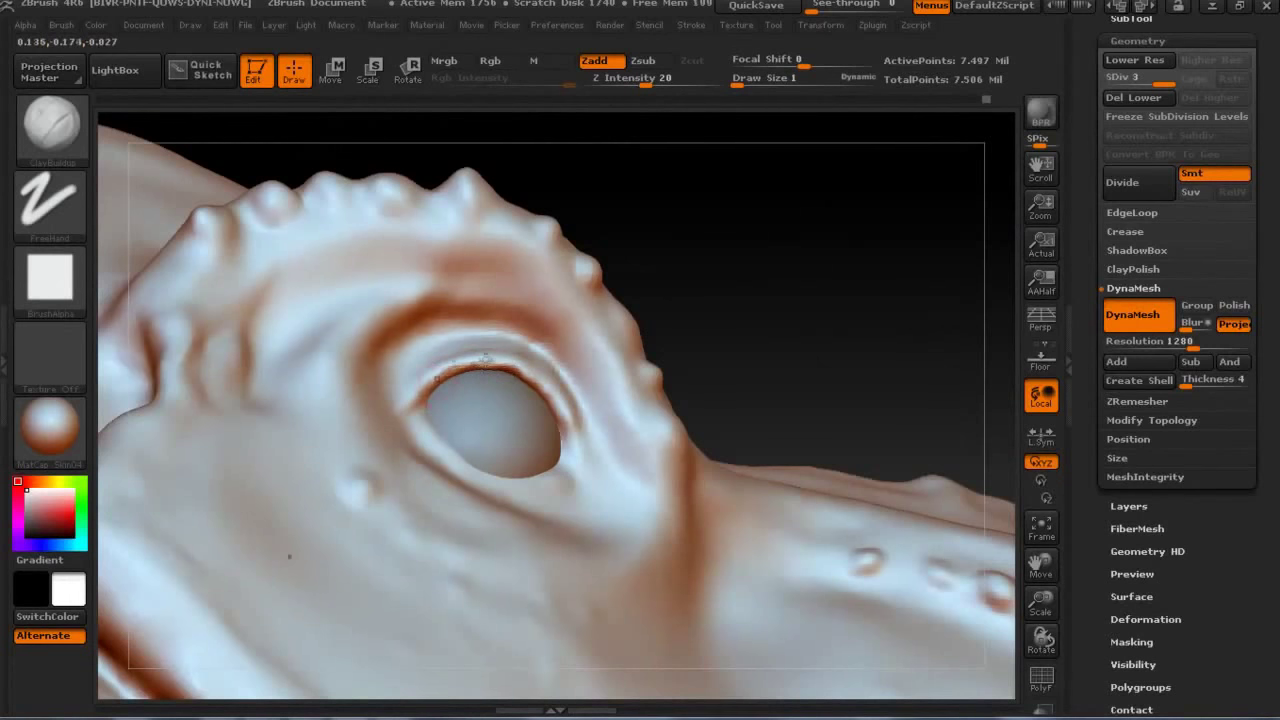
mouse_move(415, 388)
shift+mouse_down()
mouse_move(520, 372)
mouse_move(565, 405)
shift+mouse_up()
drag(566, 464, 415, 441)
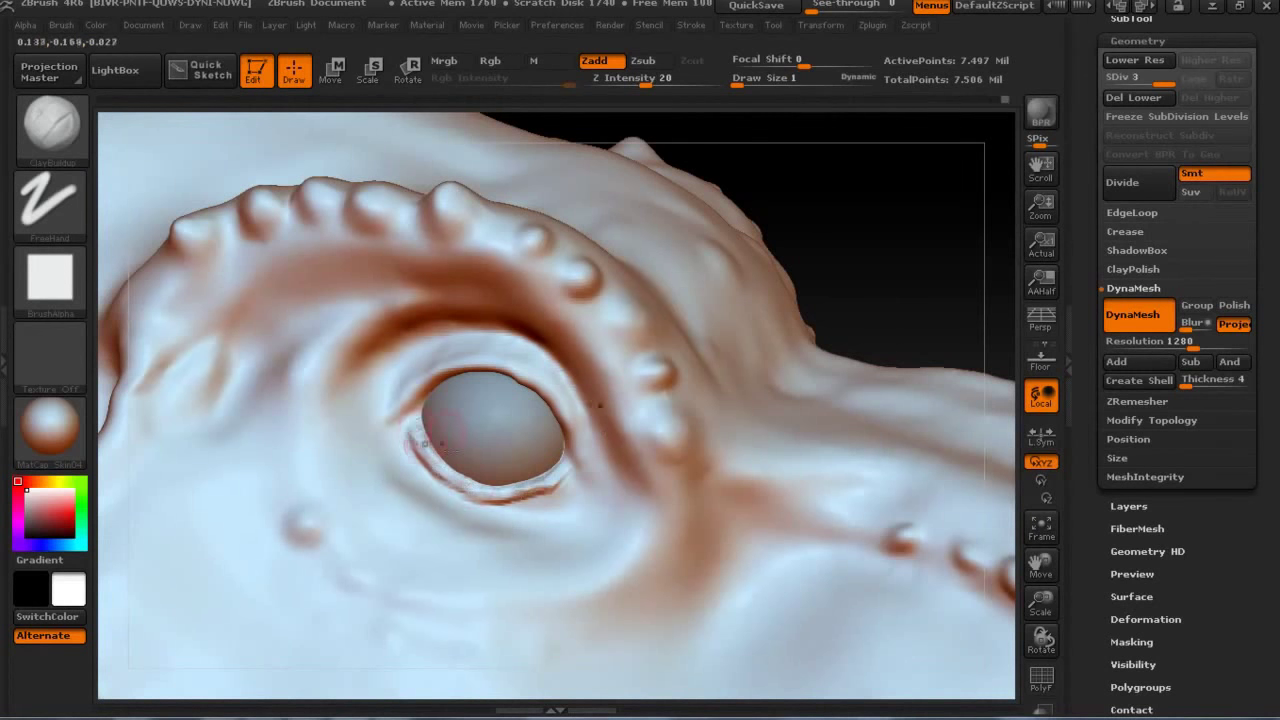
Mask the upper, side and lower eye rims, invert the mask, then clear it.
ctrl+drag(392, 428, 466, 380)
ctrl+drag(586, 457, 400, 415)
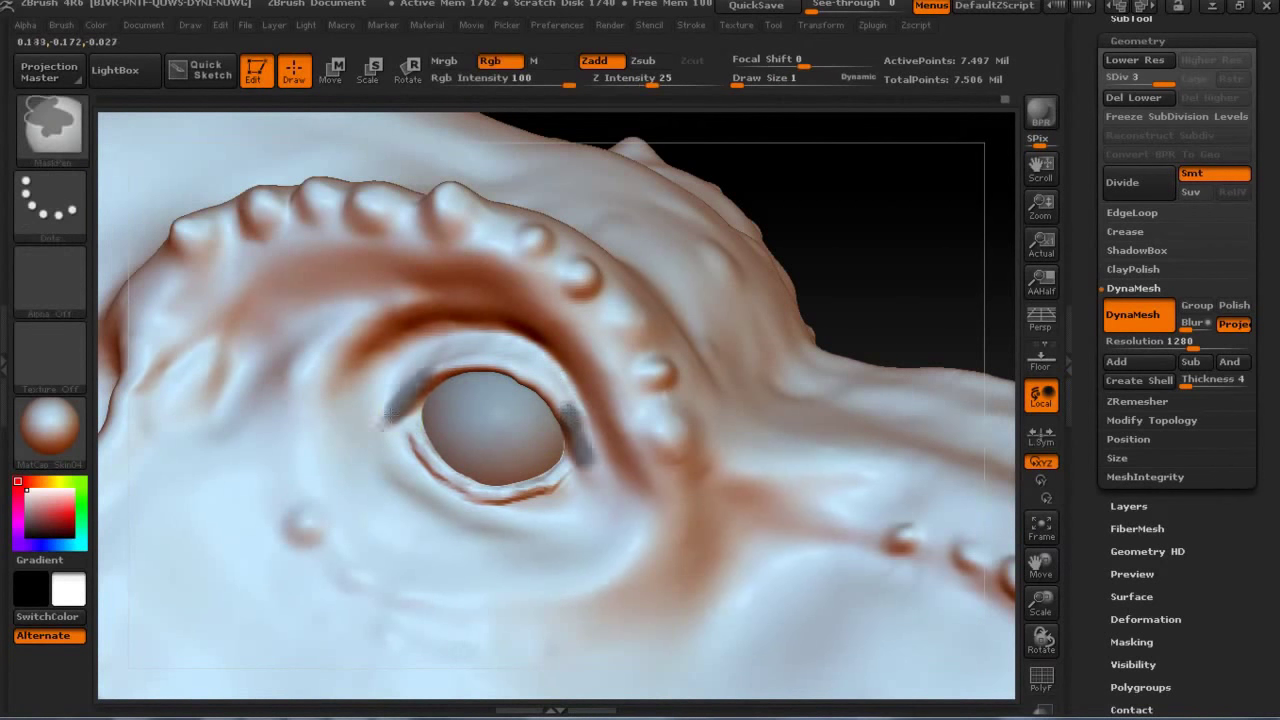
ctrl+drag(565, 482, 398, 420)
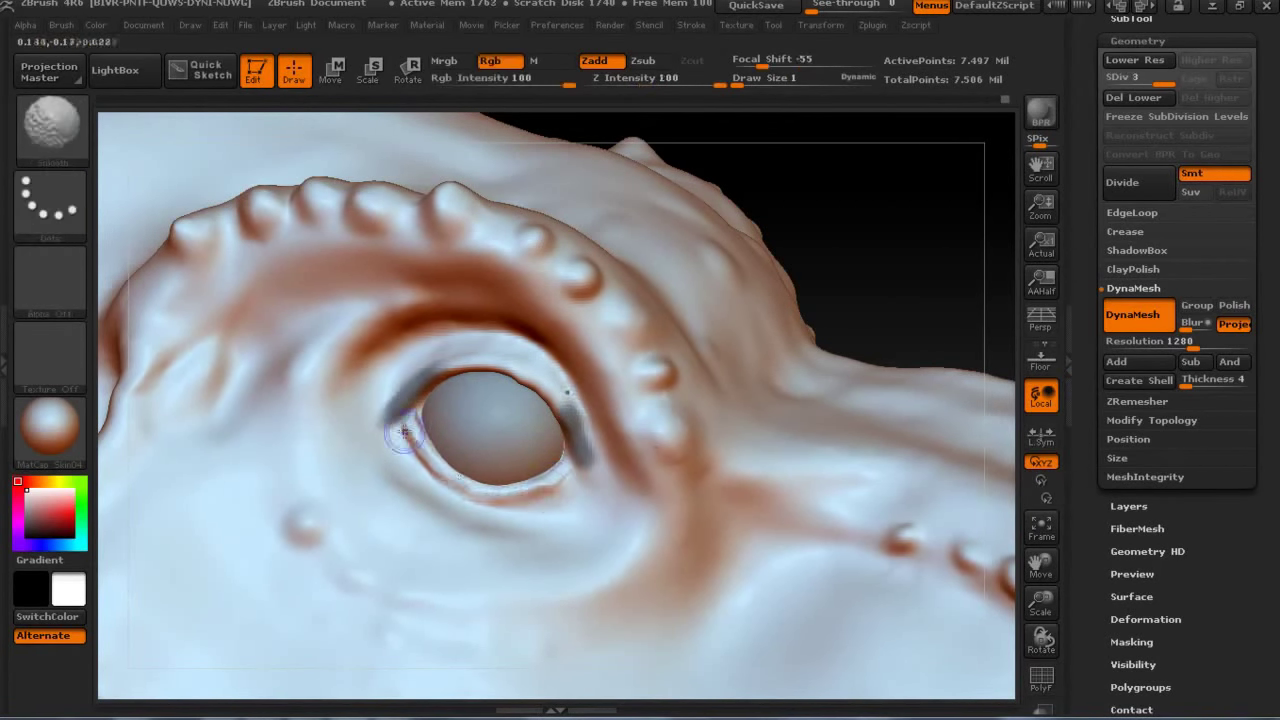
key(ctrl+i)
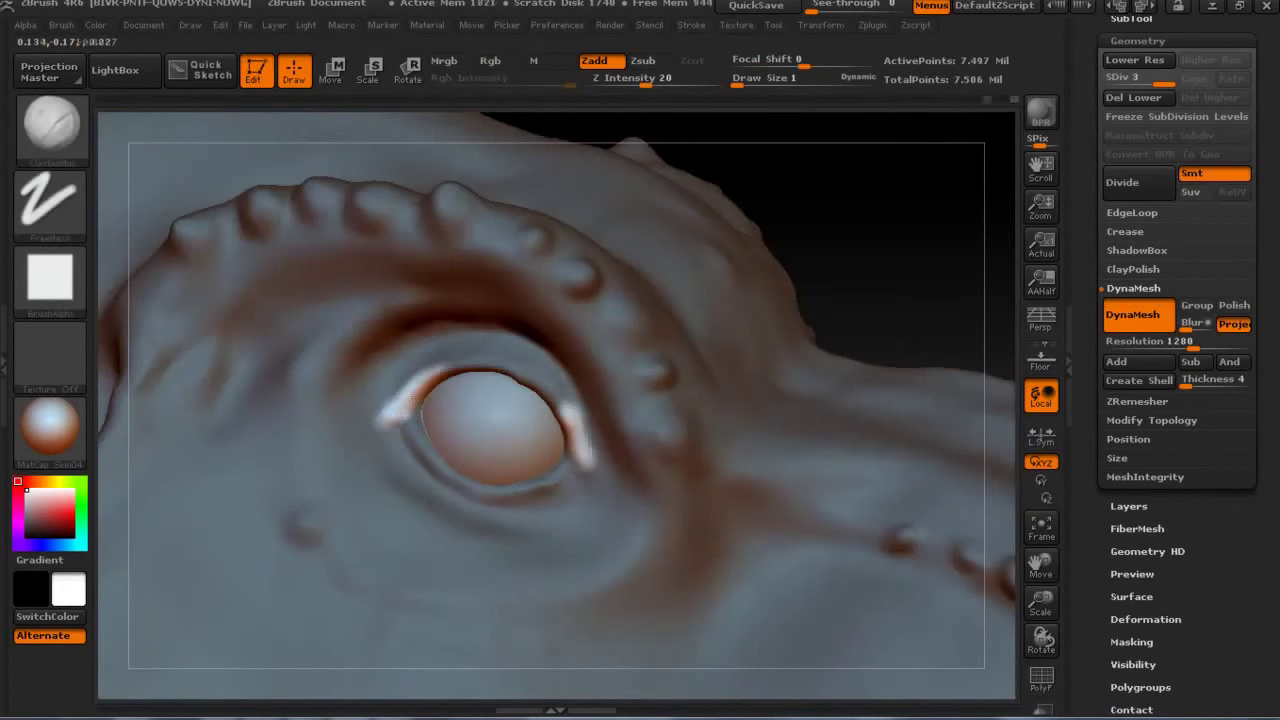
ctrl+drag(794, 243, 823, 194)
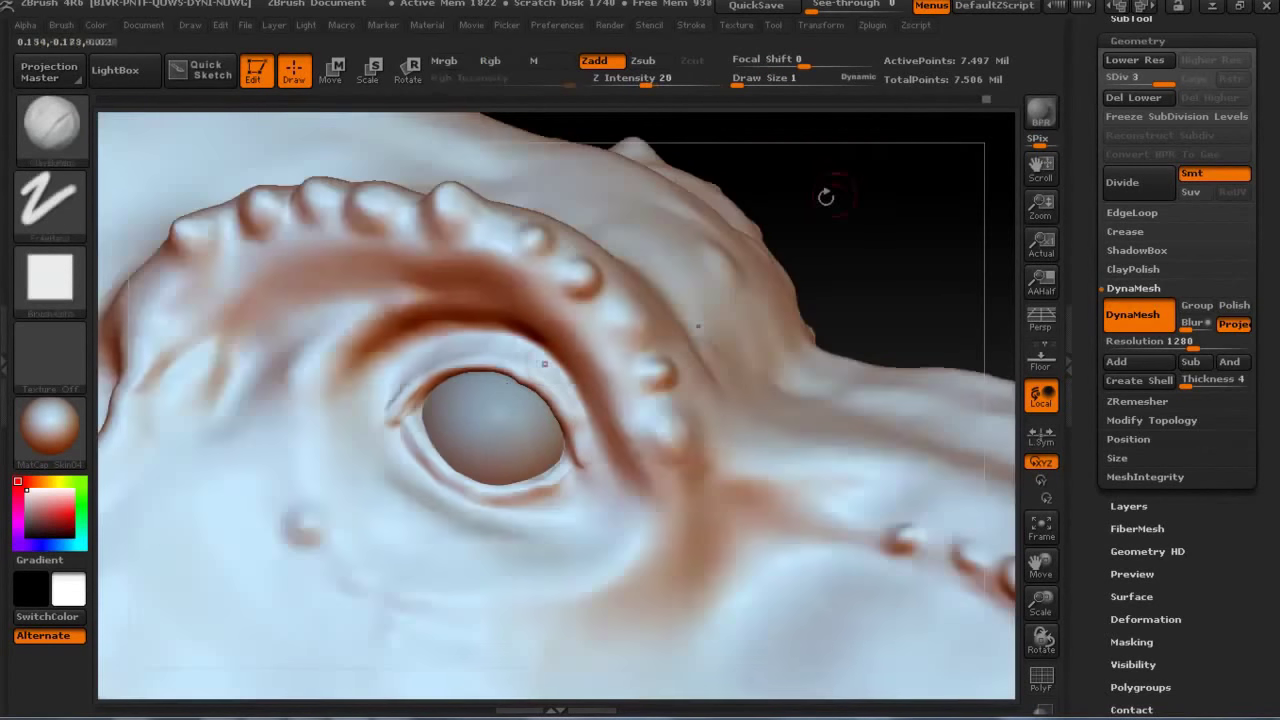
key(ctrl)
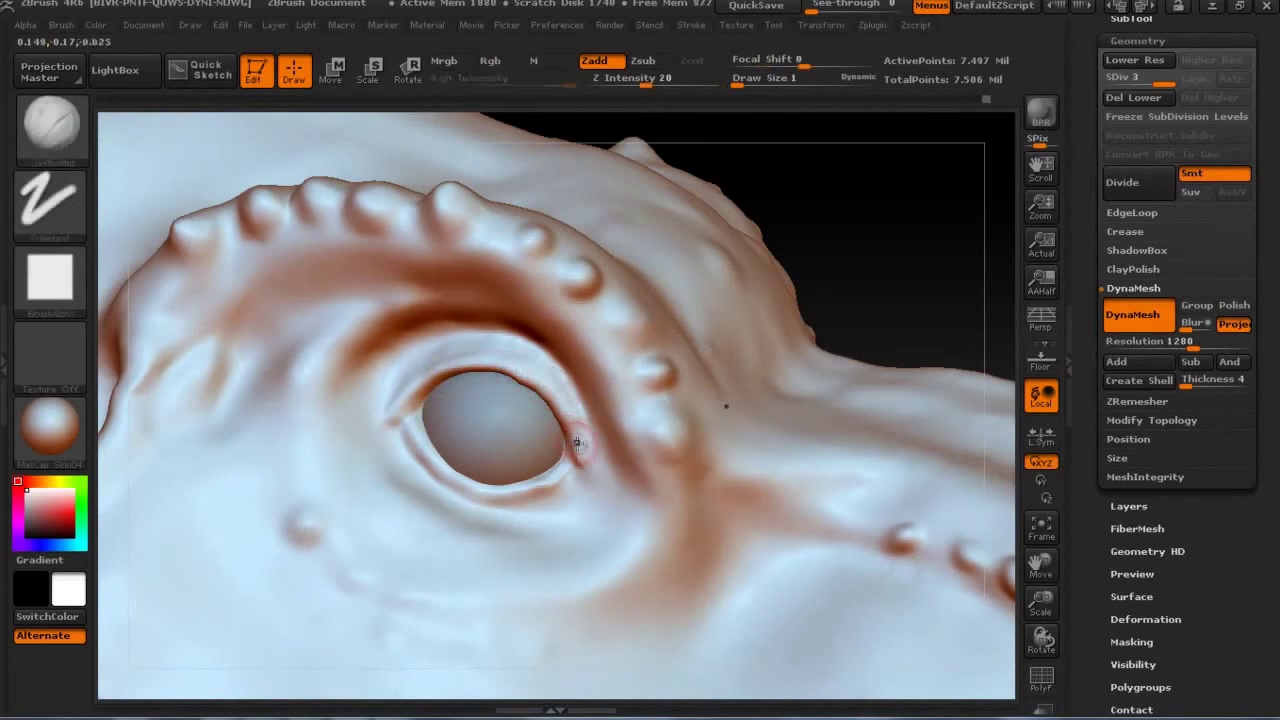
key(ctrl)
Try the sPolish brush, then switch to Inflat at Draw Size 1.
key(b)
key(s)
key(m)
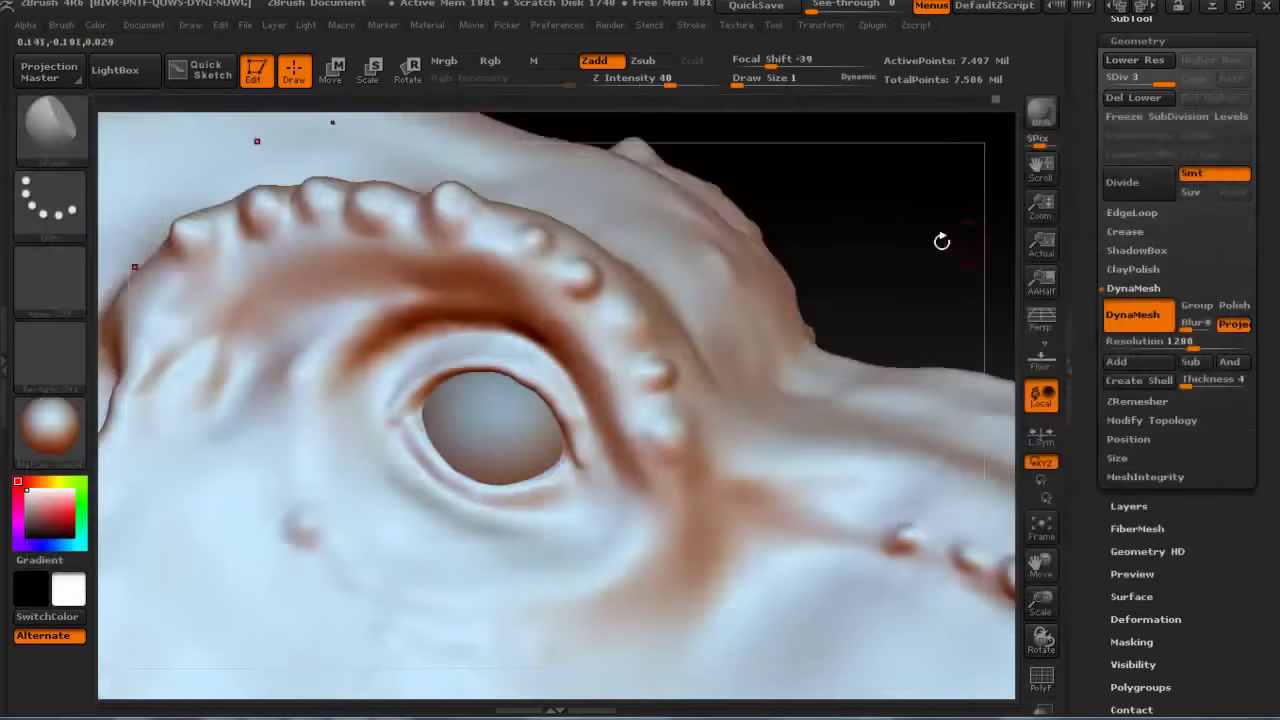
drag(943, 240, 461, 365)
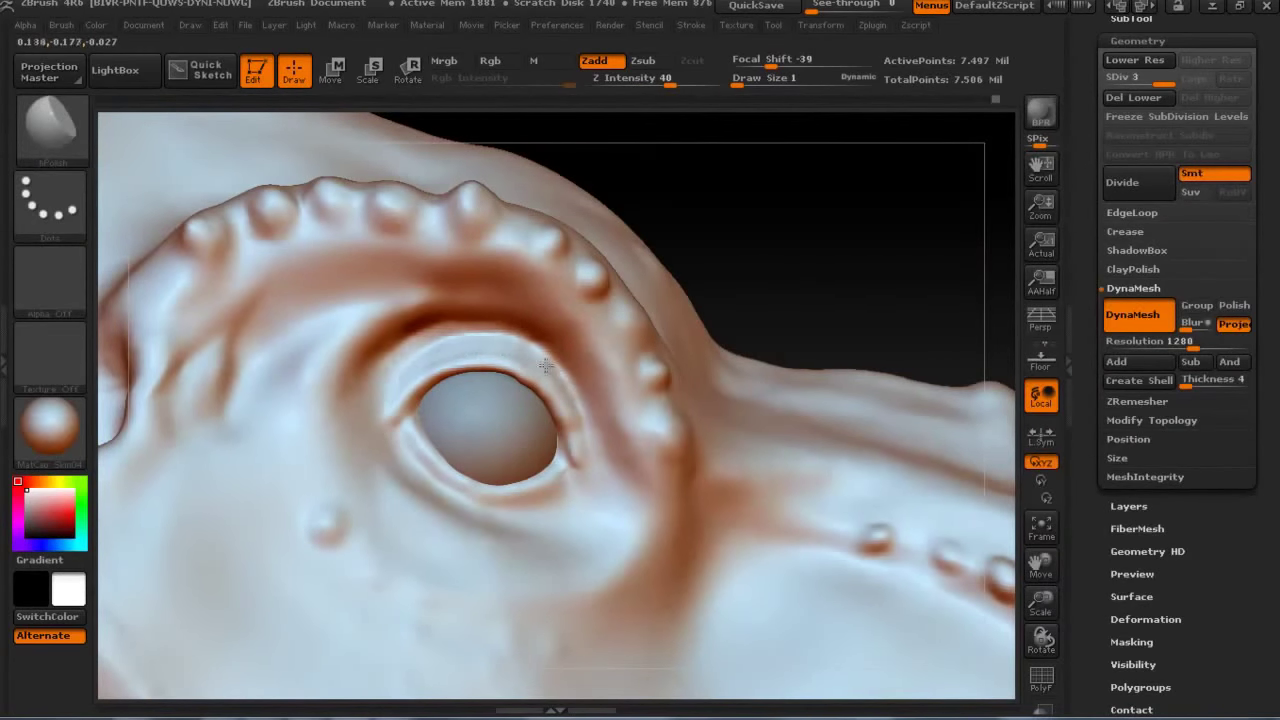
key(b)
key(i)
key(n)
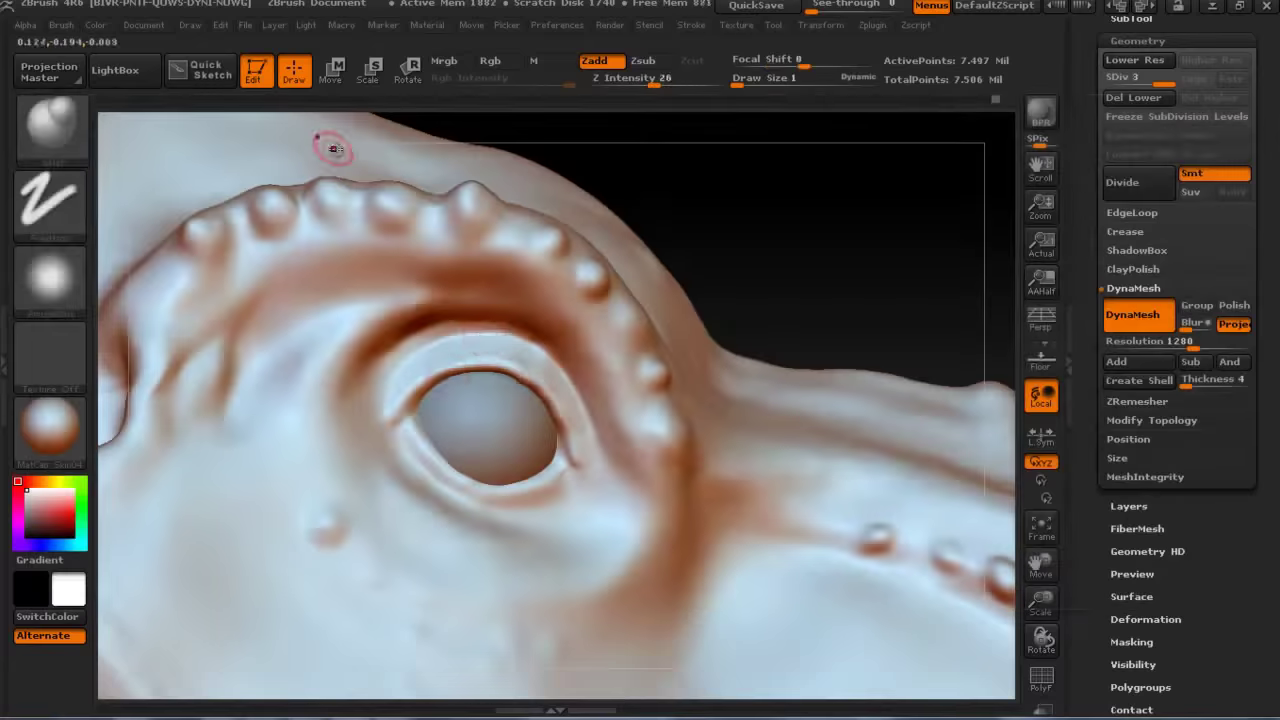
click(738, 84)
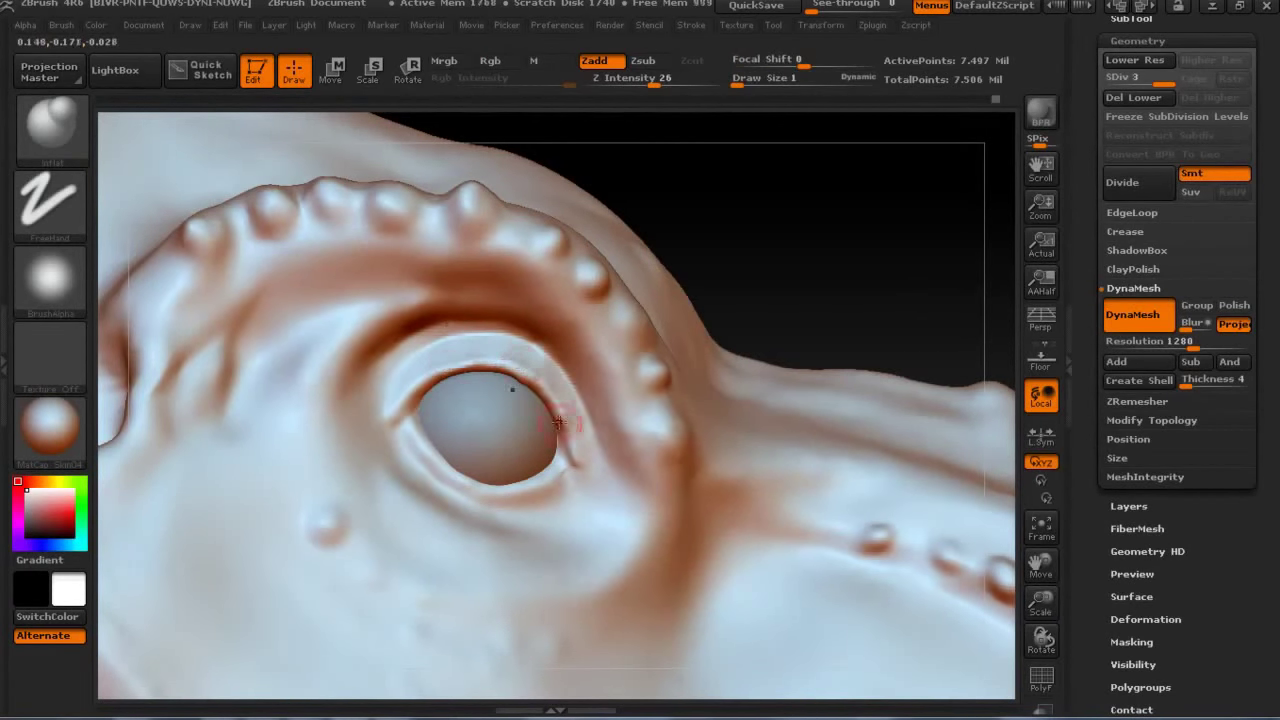
Smooth the eye rim surface and set the brush focal shift to 0.
key(shift)
shift+drag(437, 378, 560, 380)
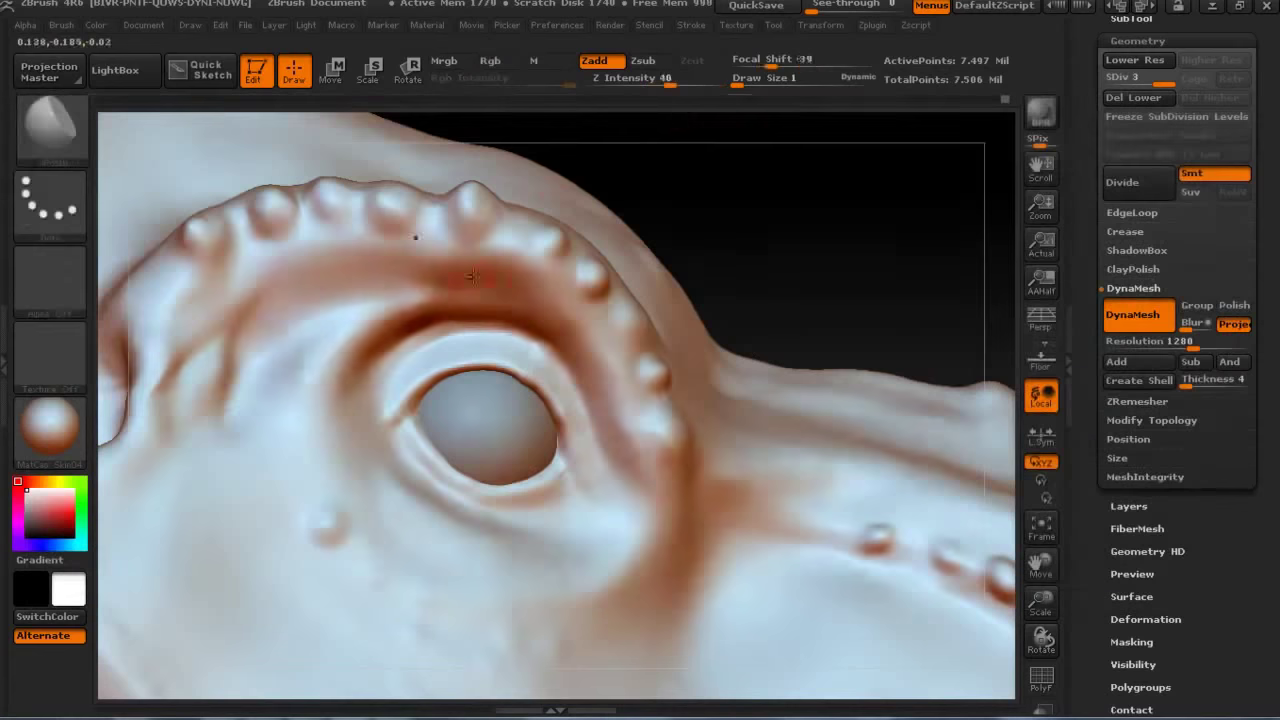
drag(770, 66, 803, 66)
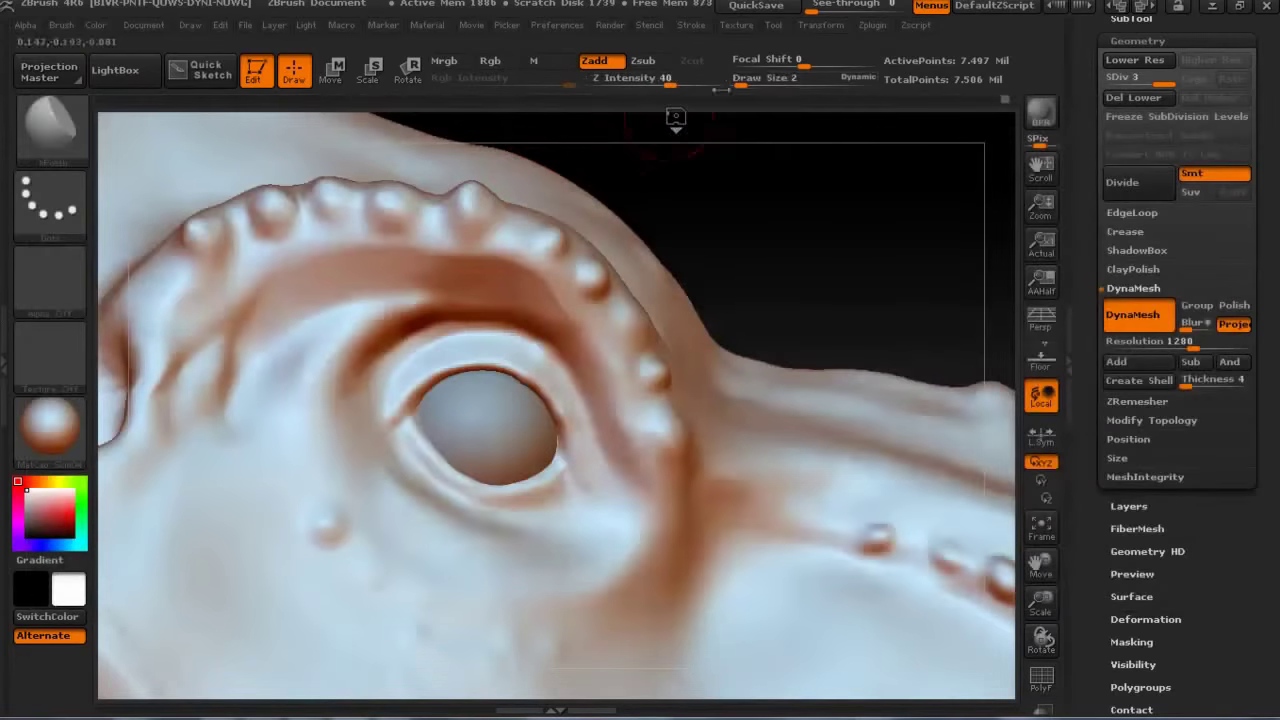
key([)
drag(677, 178, 475, 185)
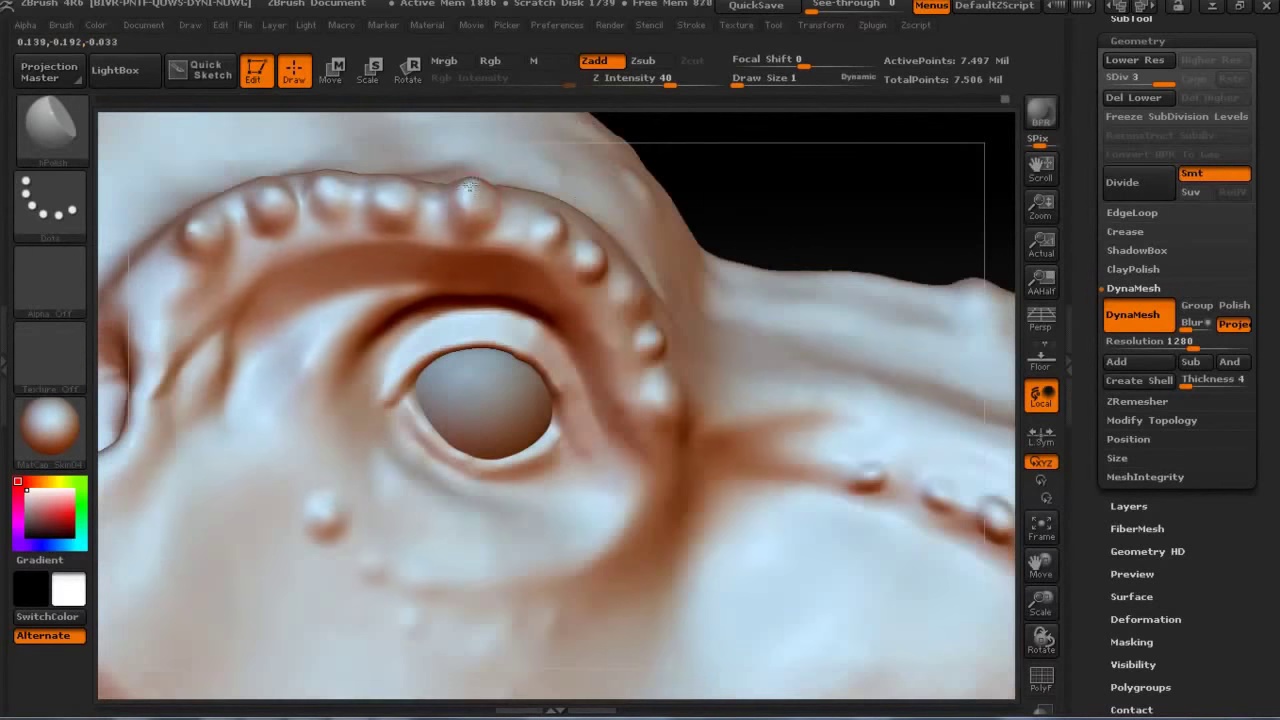
Mask the ten beads along the brow ridge and invert the mask.
ctrl+click(203, 231)
ctrl+click(272, 205)
ctrl+click(331, 192)
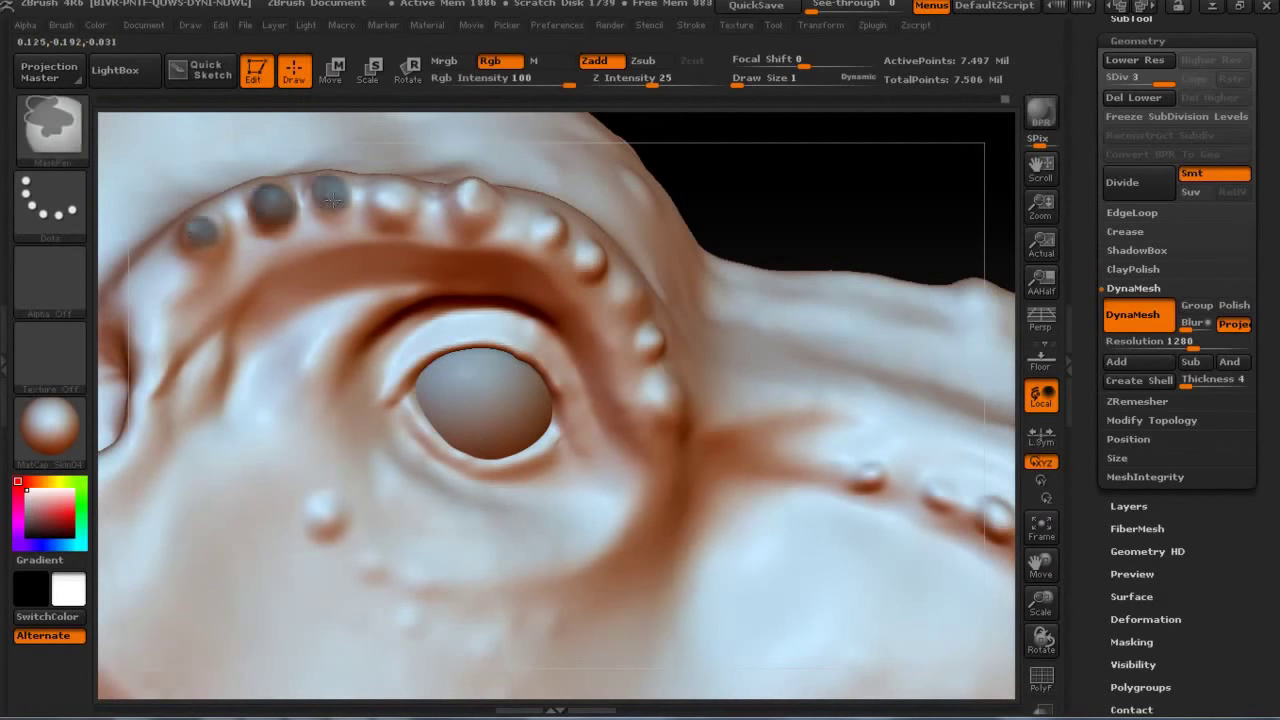
ctrl+click(395, 200)
ctrl+click(470, 197)
ctrl+click(548, 230)
ctrl+click(591, 259)
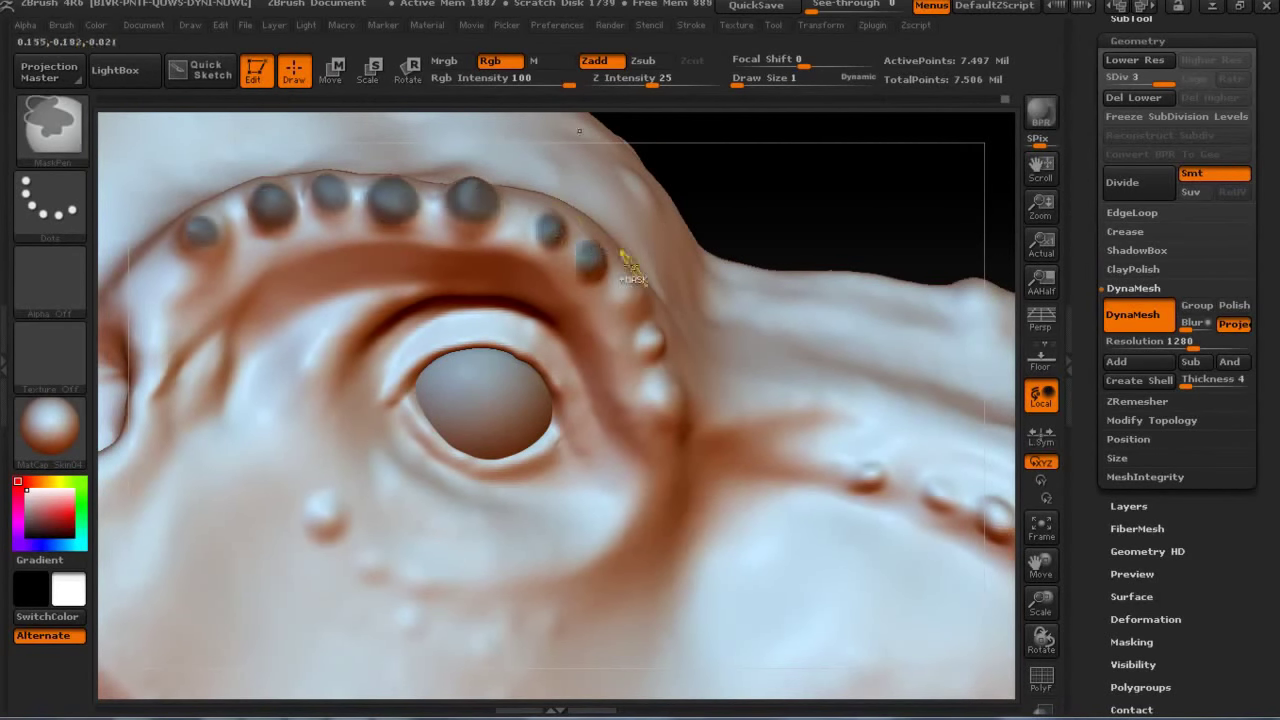
ctrl+click(630, 291)
ctrl+click(652, 340)
ctrl+click(663, 398)
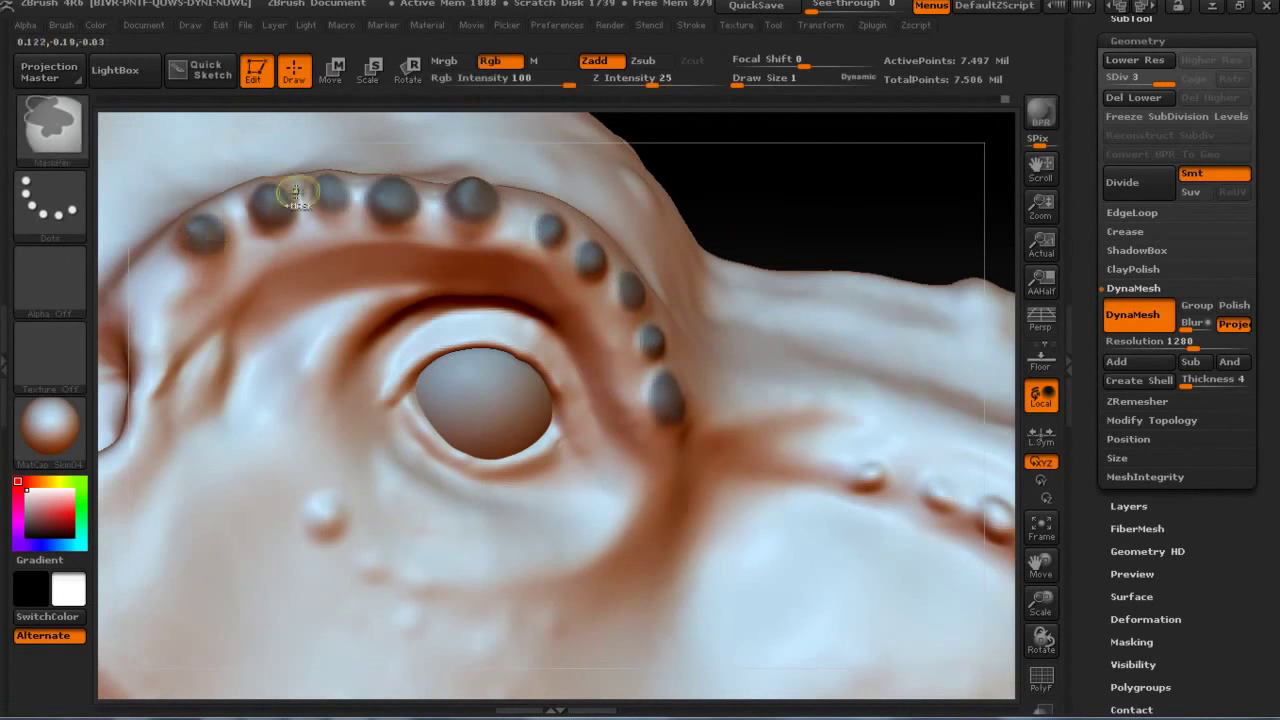
ctrl+click(800, 171)
text(bst2)
Inflate the brow beads, then clear the mask and frame the whole head.
key(Return)
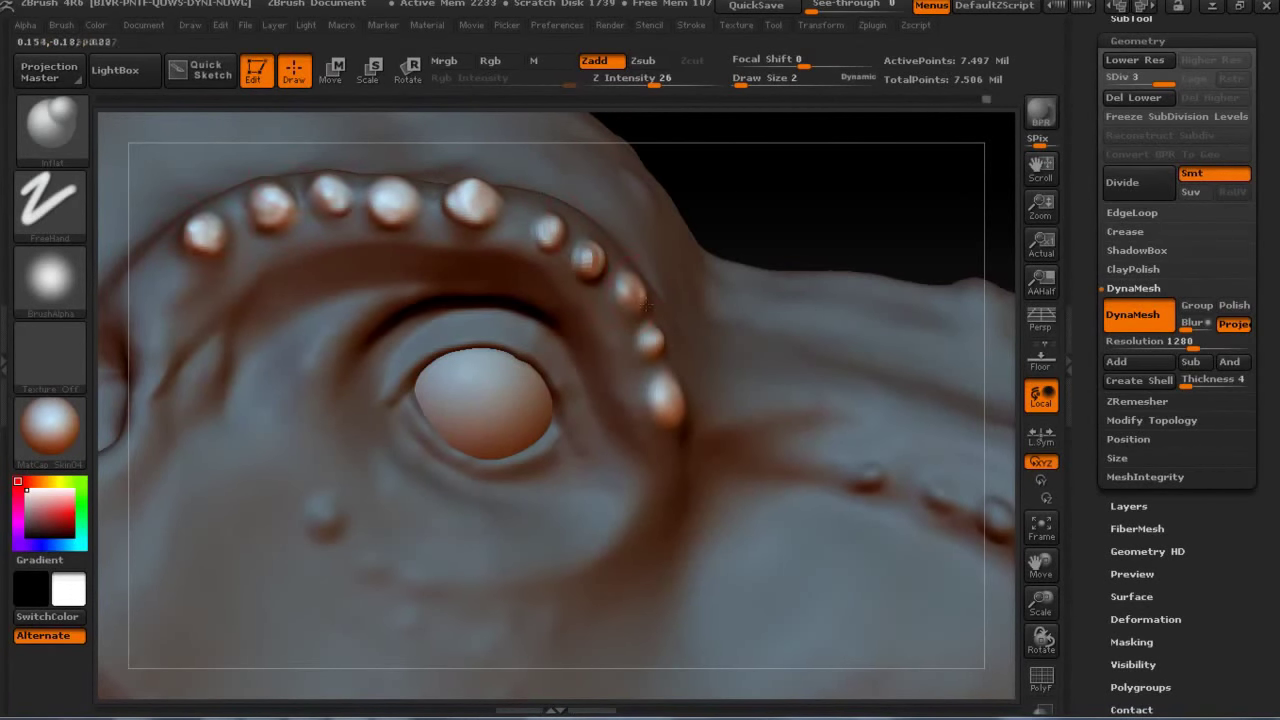
ctrl+click(760, 175)
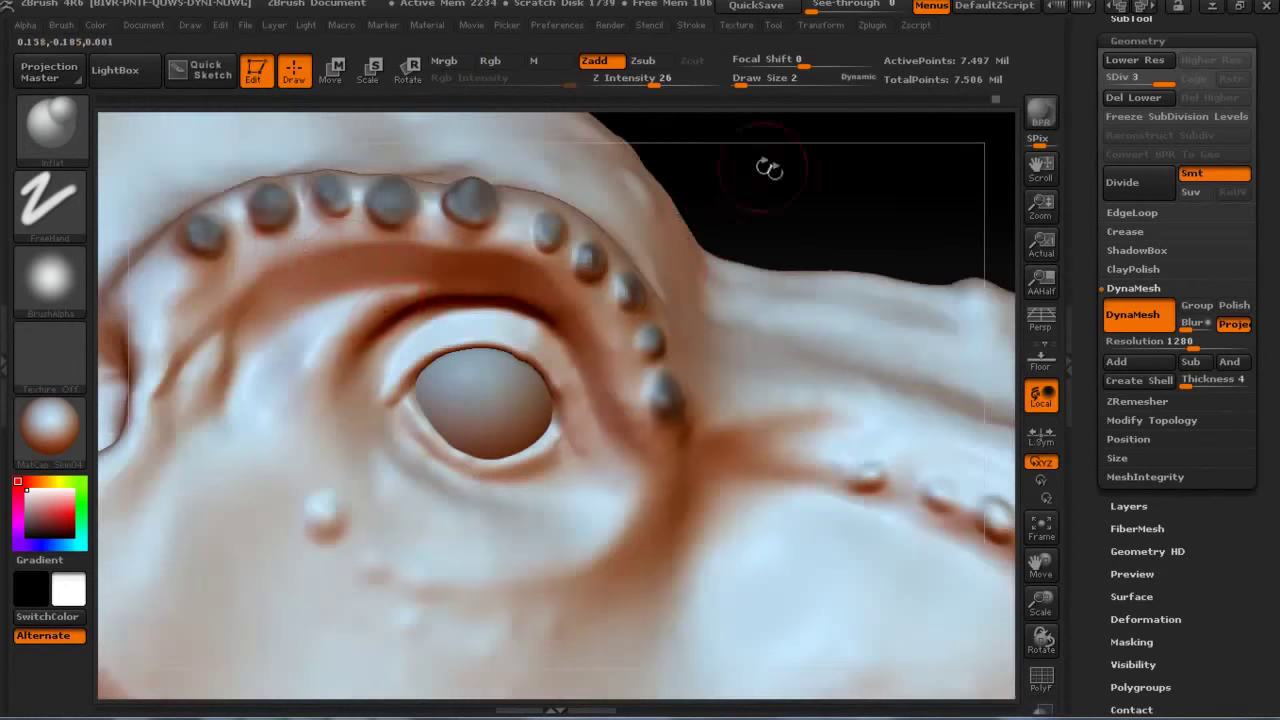
drag(766, 166, 210, 220)
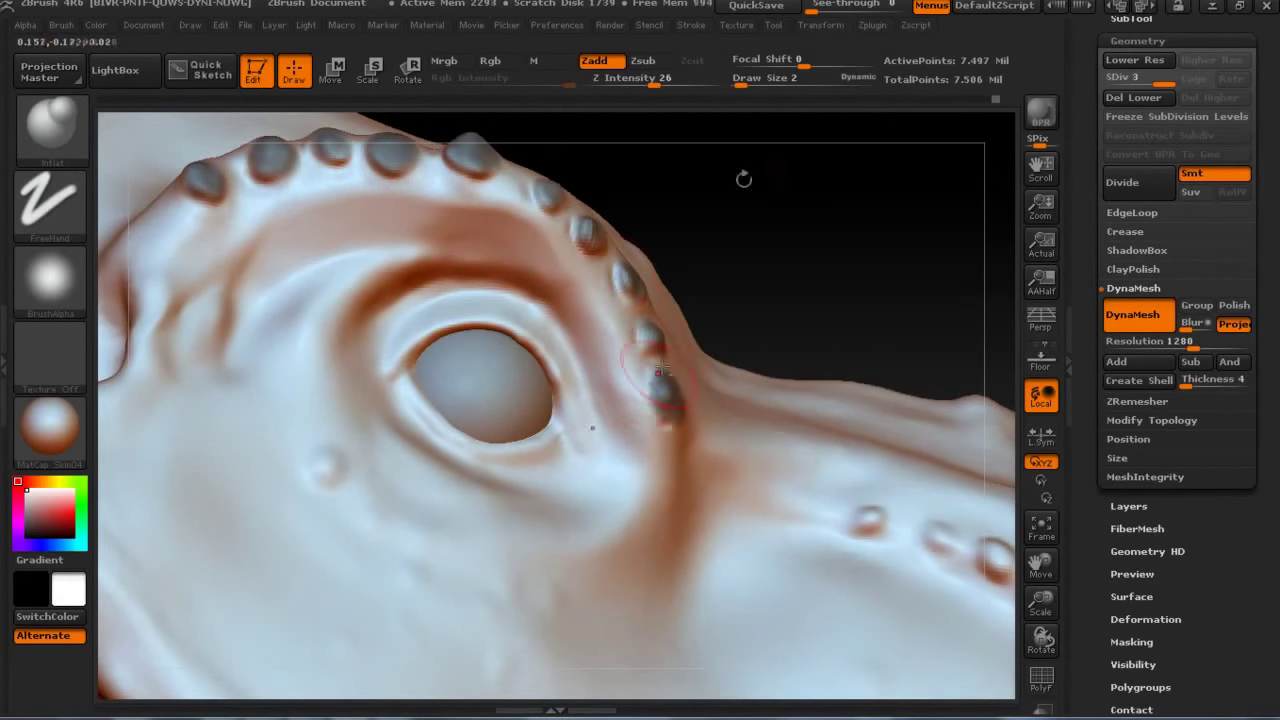
ctrl+drag(814, 171, 820, 175)
mouse_move(814, 171)
mouse_down()
mouse_move(727, 259)
mouse_move(545, 385)
mouse_up()
key([)
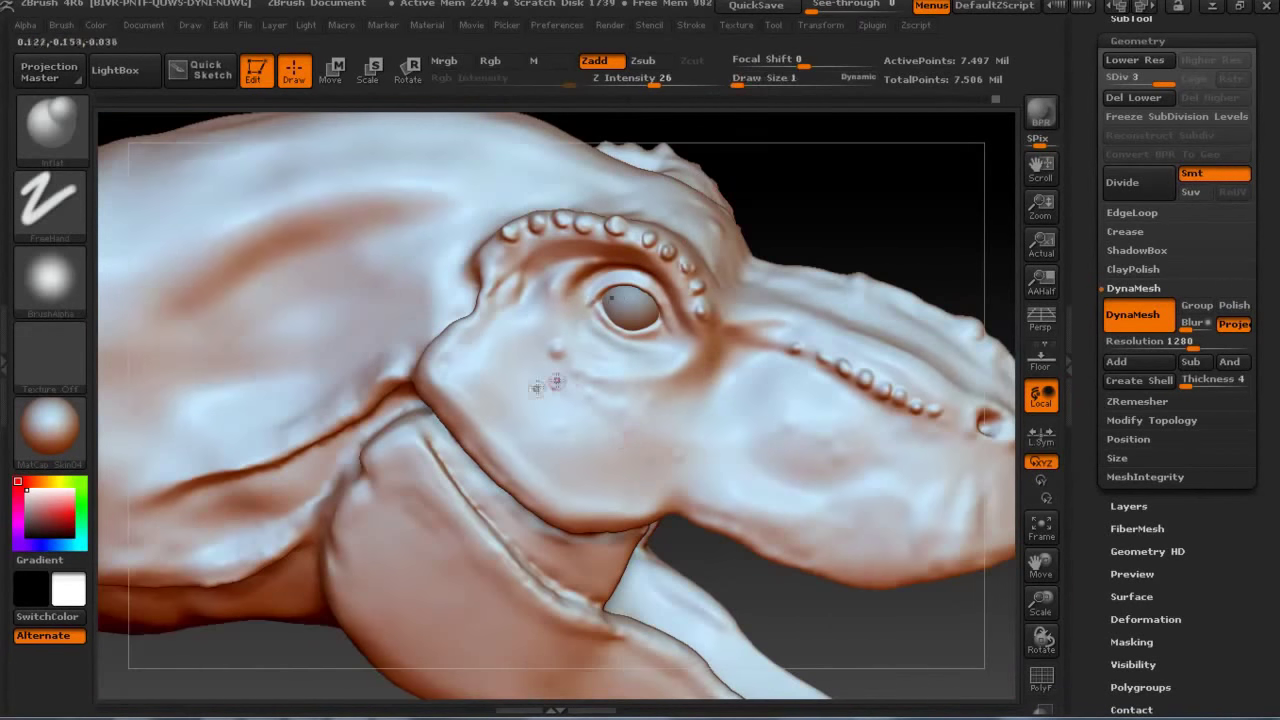
Add and smooth small bumps on the cheek and behind the eye, then DynaMesh with detail projection.
key(])
click(553, 450)
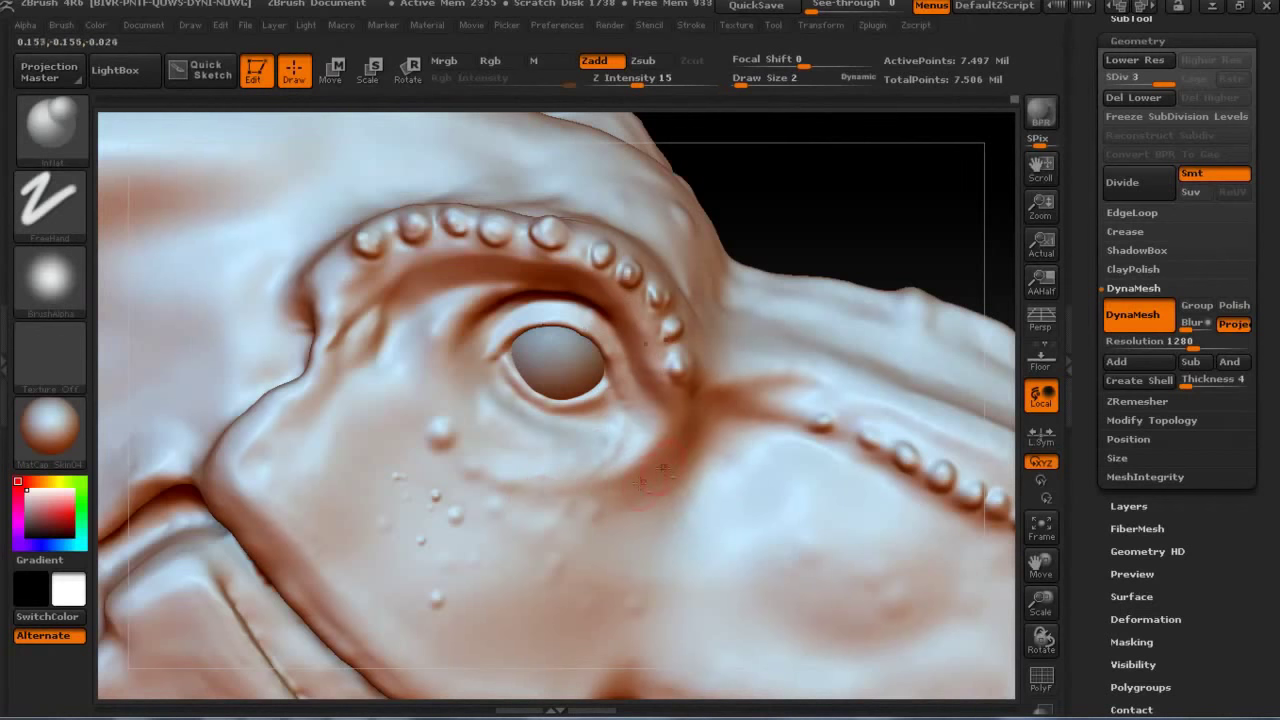
key(shift)
key(shift)
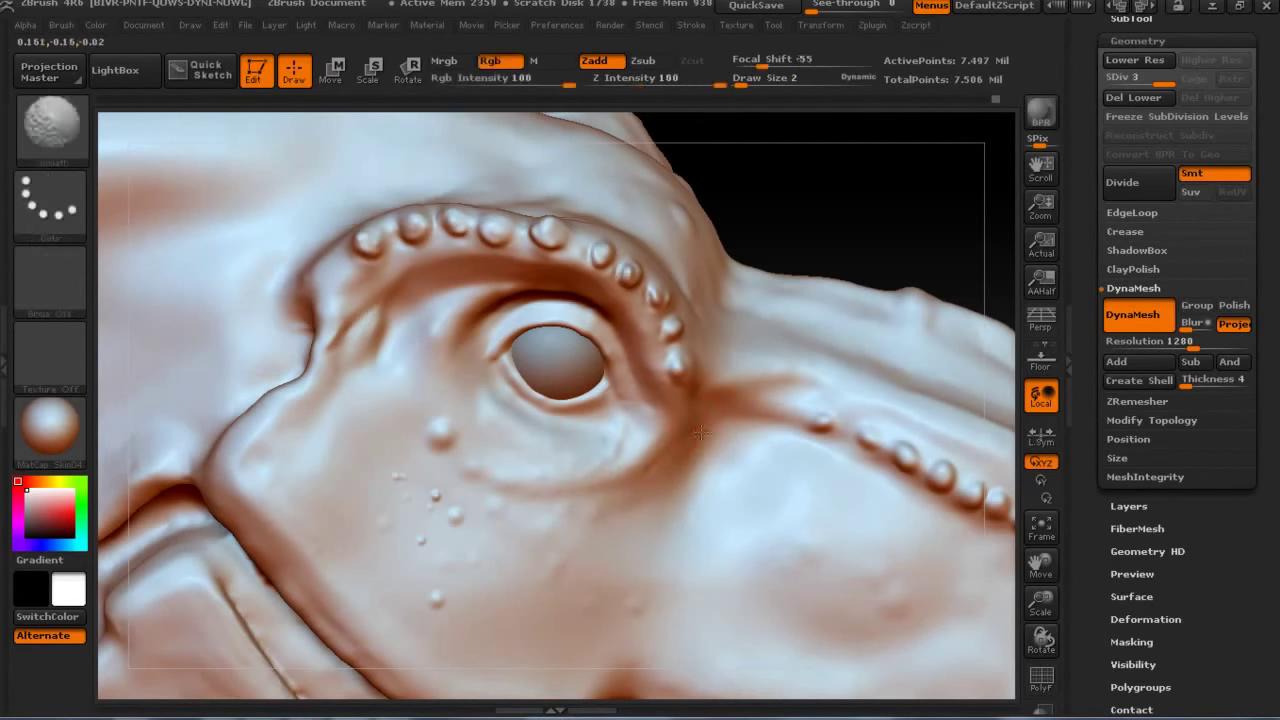
drag(758, 408, 790, 405)
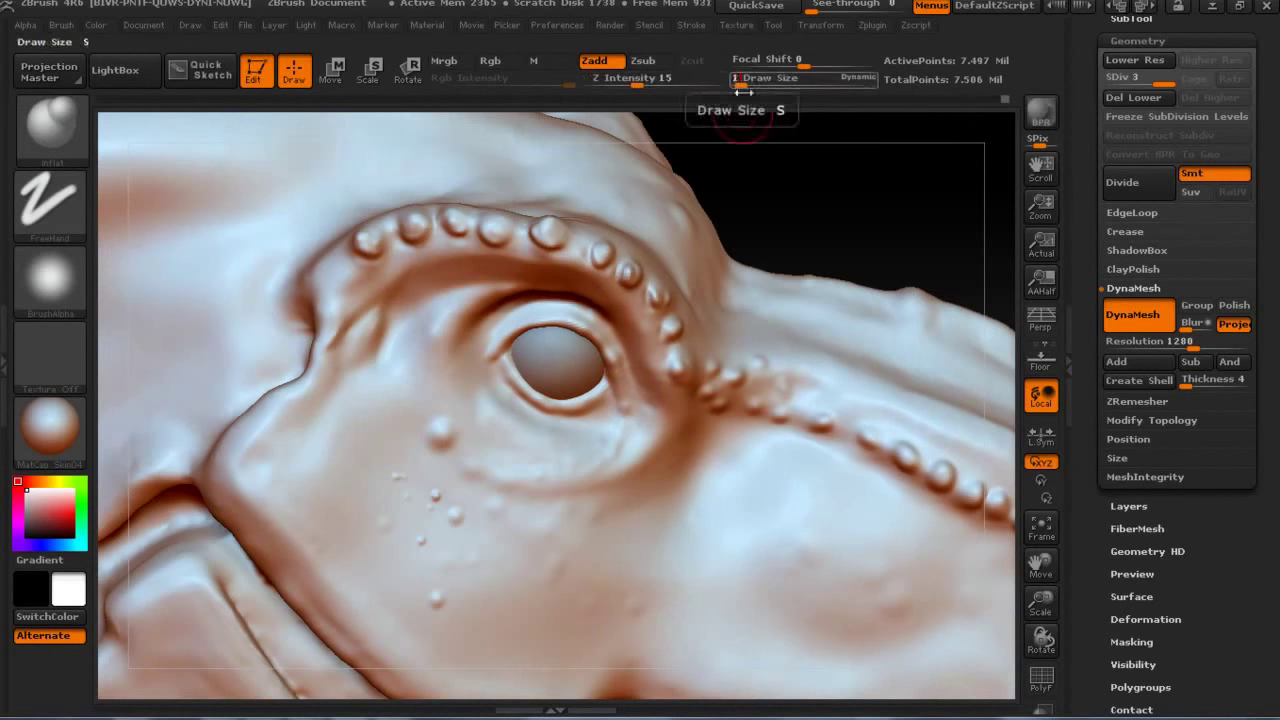
key(shift)
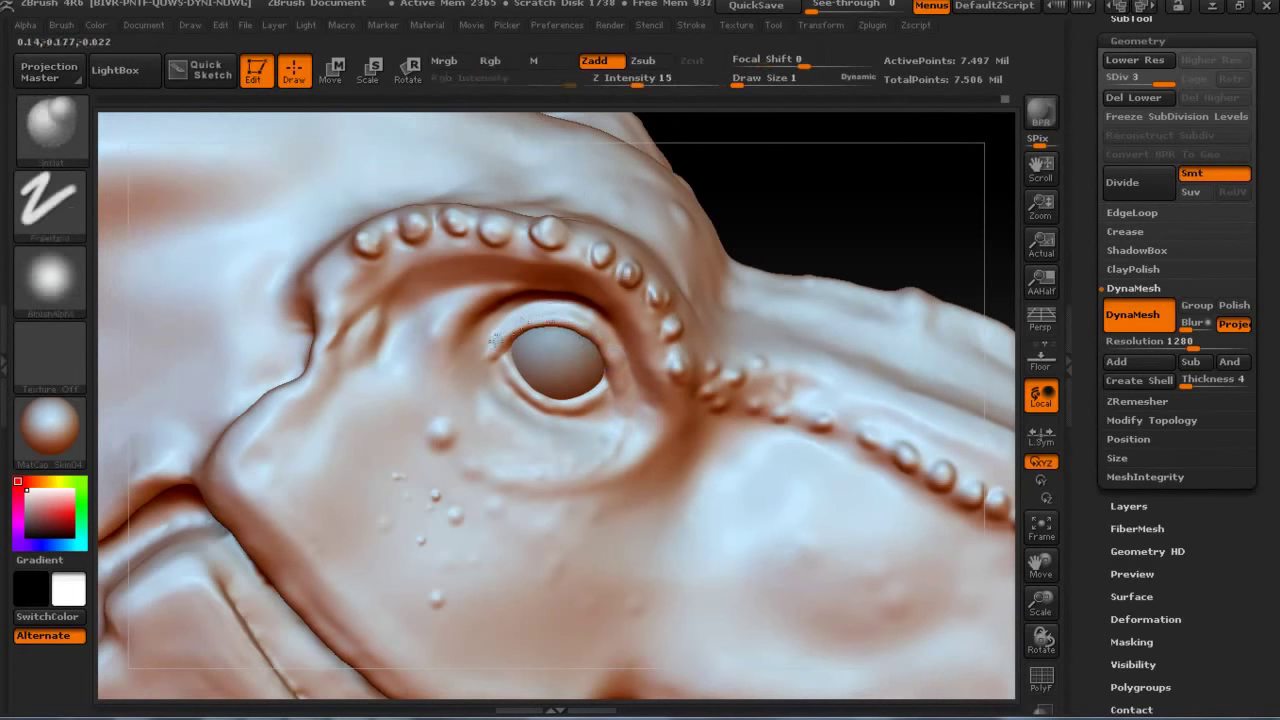
key(shift)
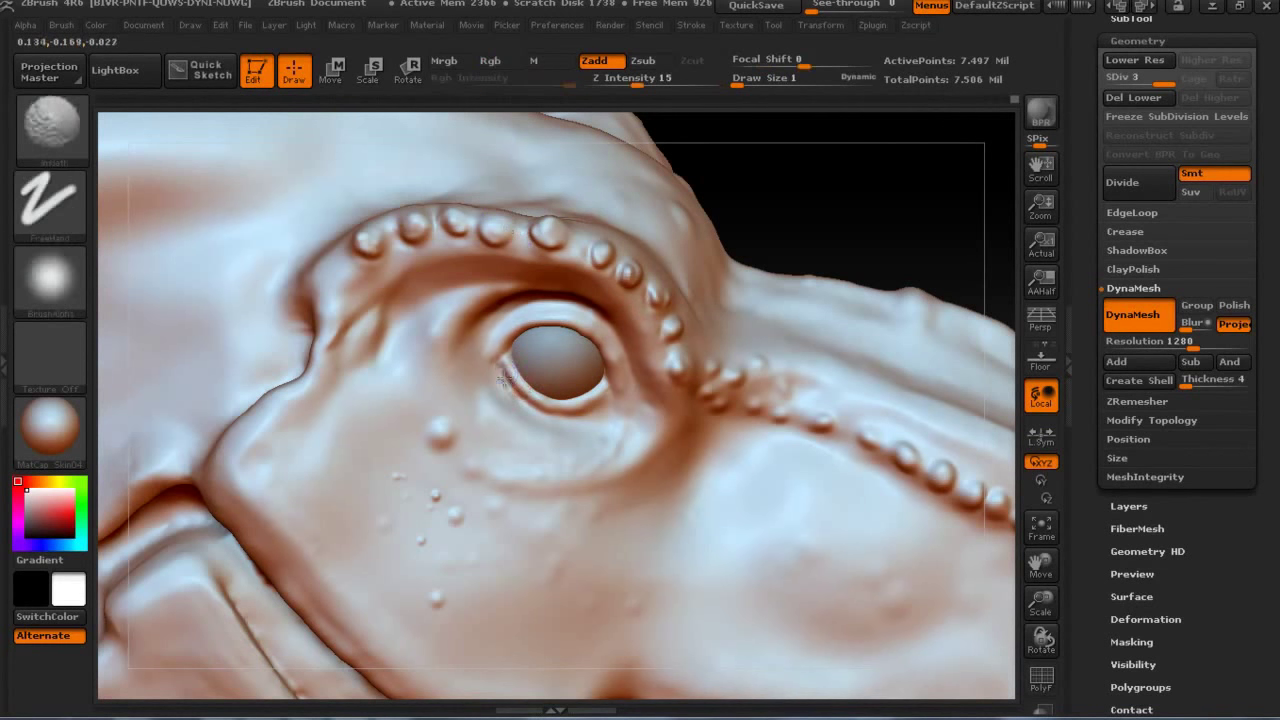
key(shift)
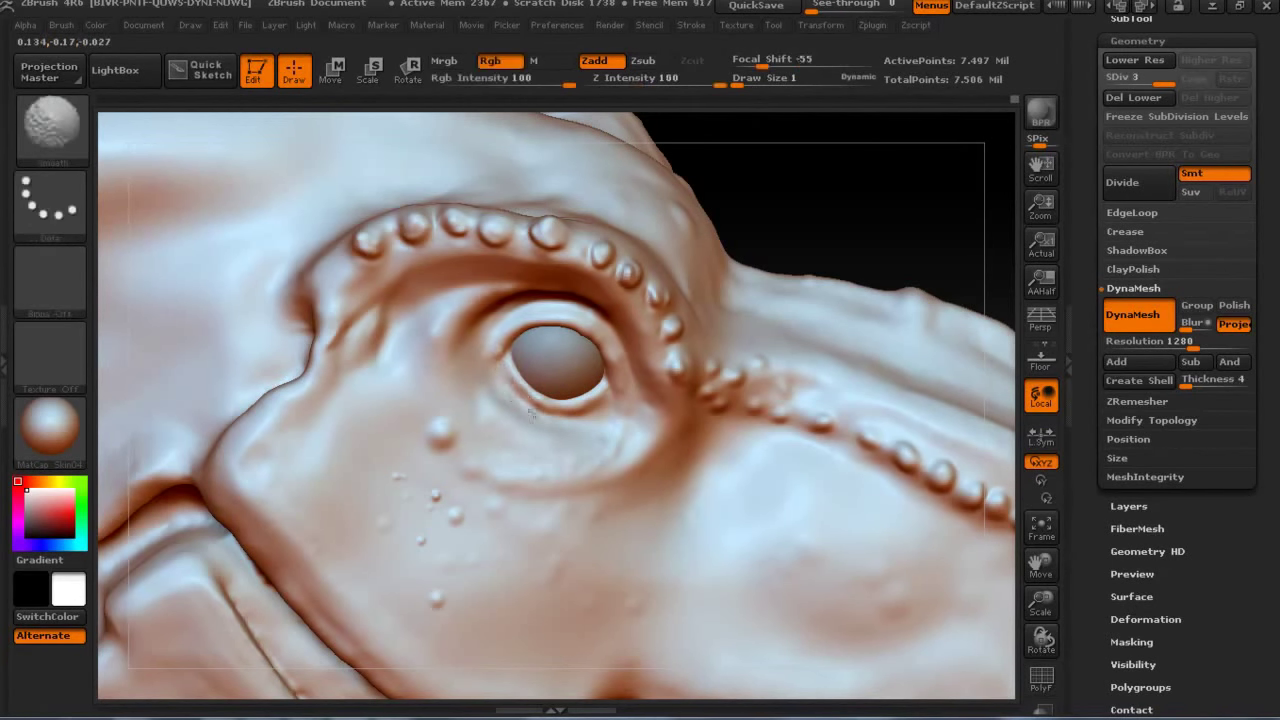
key(shift)
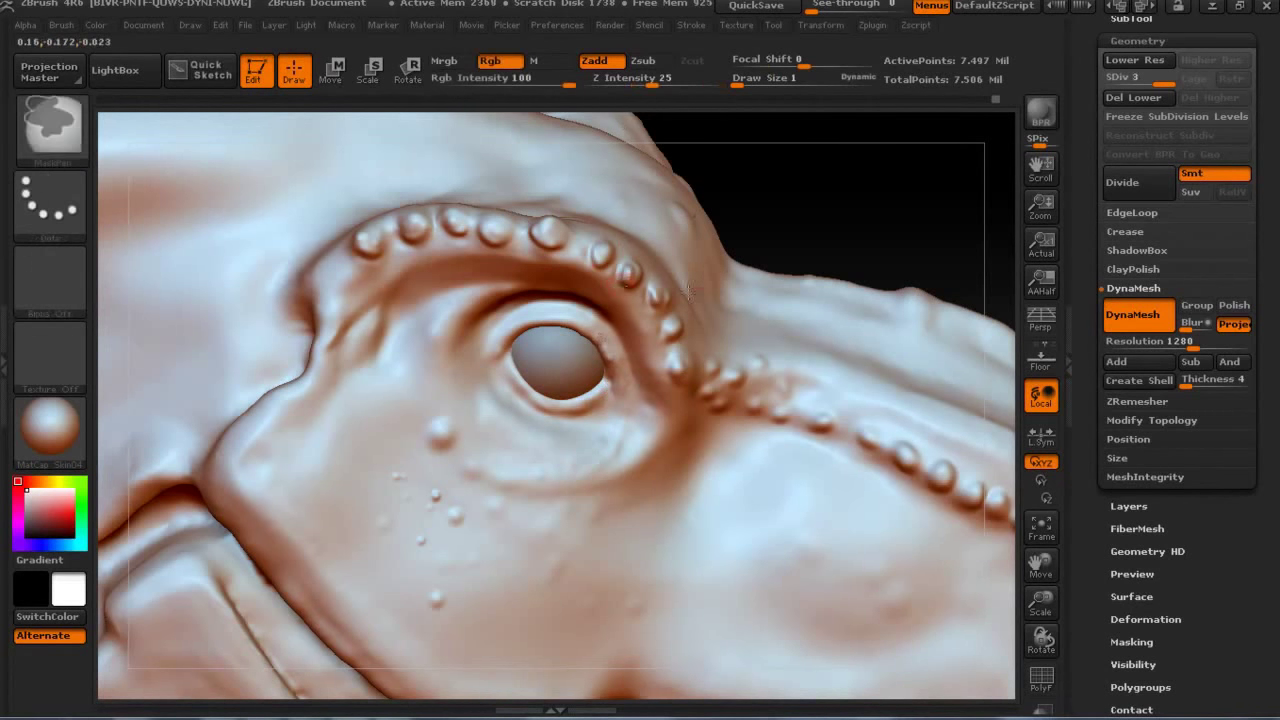
alt+drag(820, 400, 802, 250)
ctrl+drag(893, 269, 870, 265)
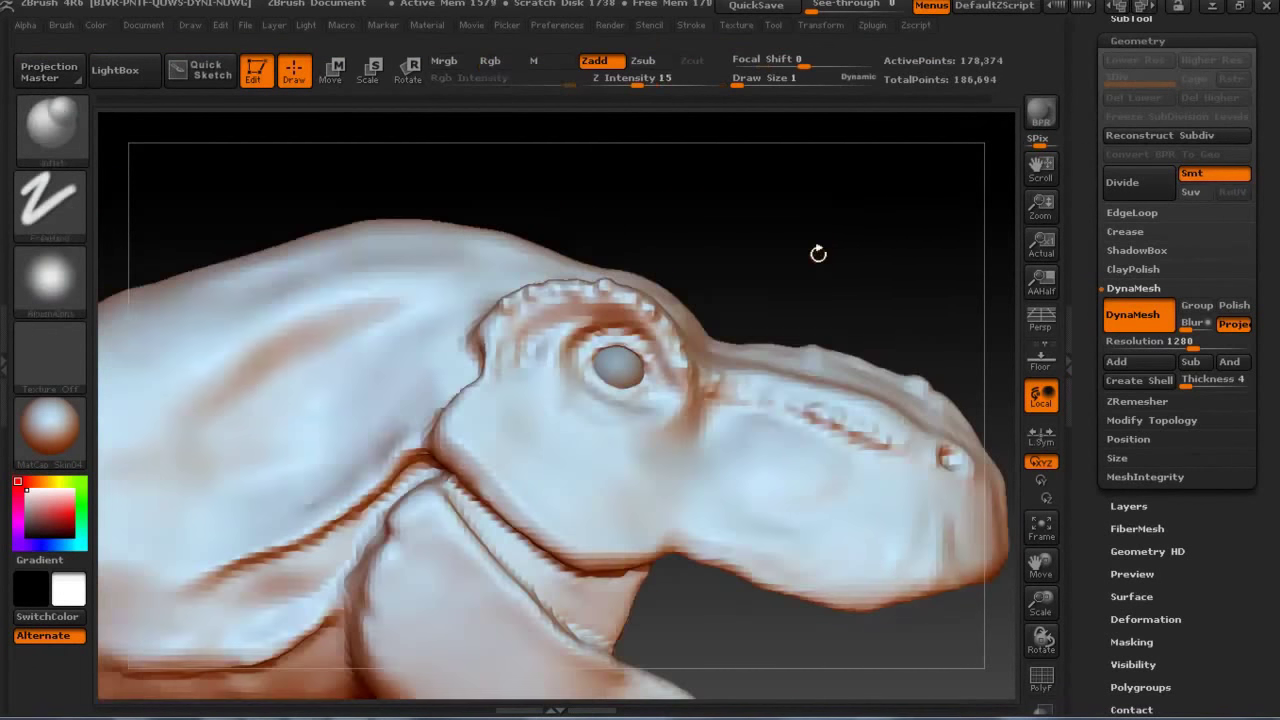
Restore the higher subdivision and add two small bumps on the jaw at brush size 3.
mouse_move(818, 254)
mouse_down()
mouse_move(837, 251)
mouse_move(772, 216)
mouse_up()
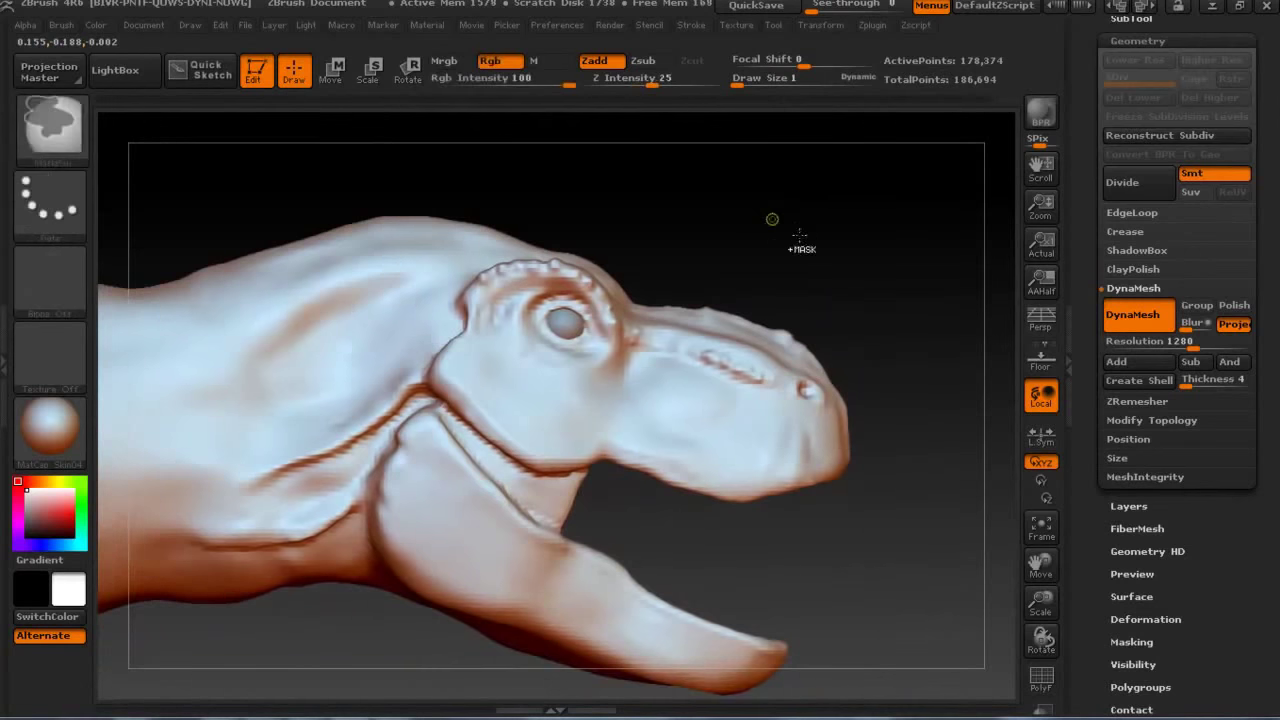
key(ctrl+d)
key(ctrl+d)
mouse_move(791, 286)
mouse_down()
mouse_move(820, 228)
mouse_move(651, 429)
mouse_move(372, 548)
mouse_up()
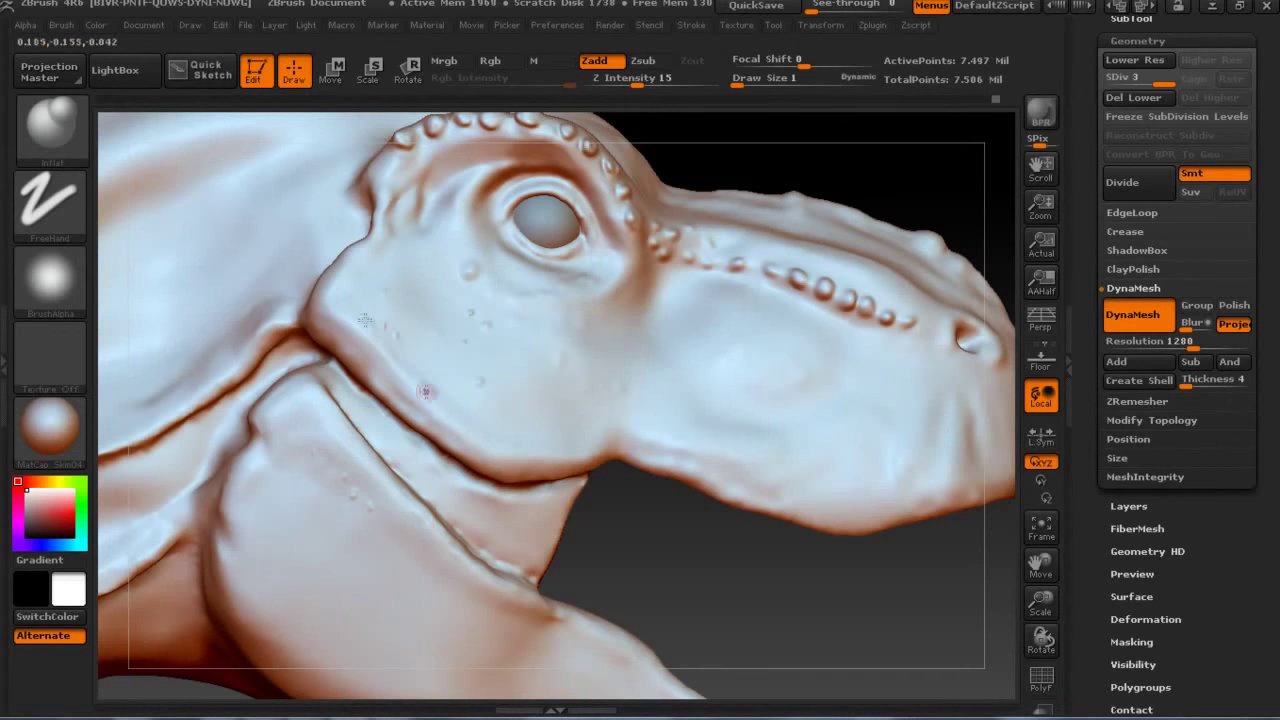
click(742, 84)
click(514, 411)
click(540, 433)
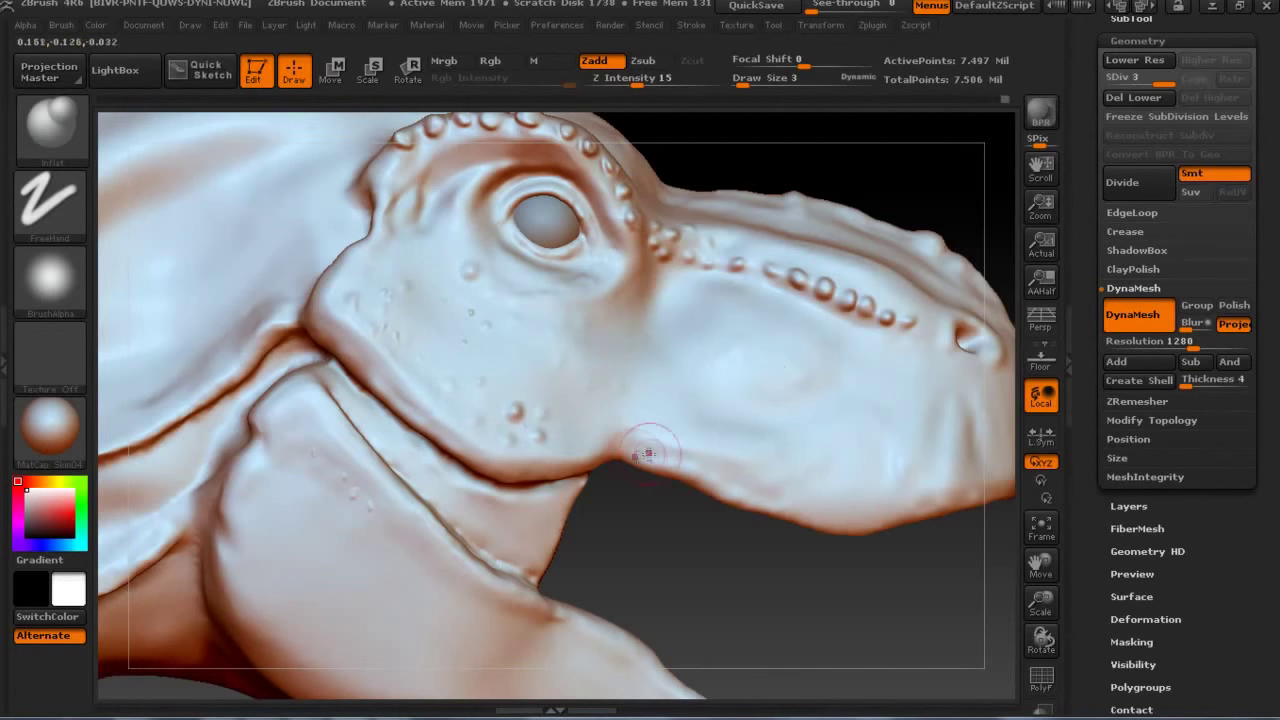
key(bracketleft)
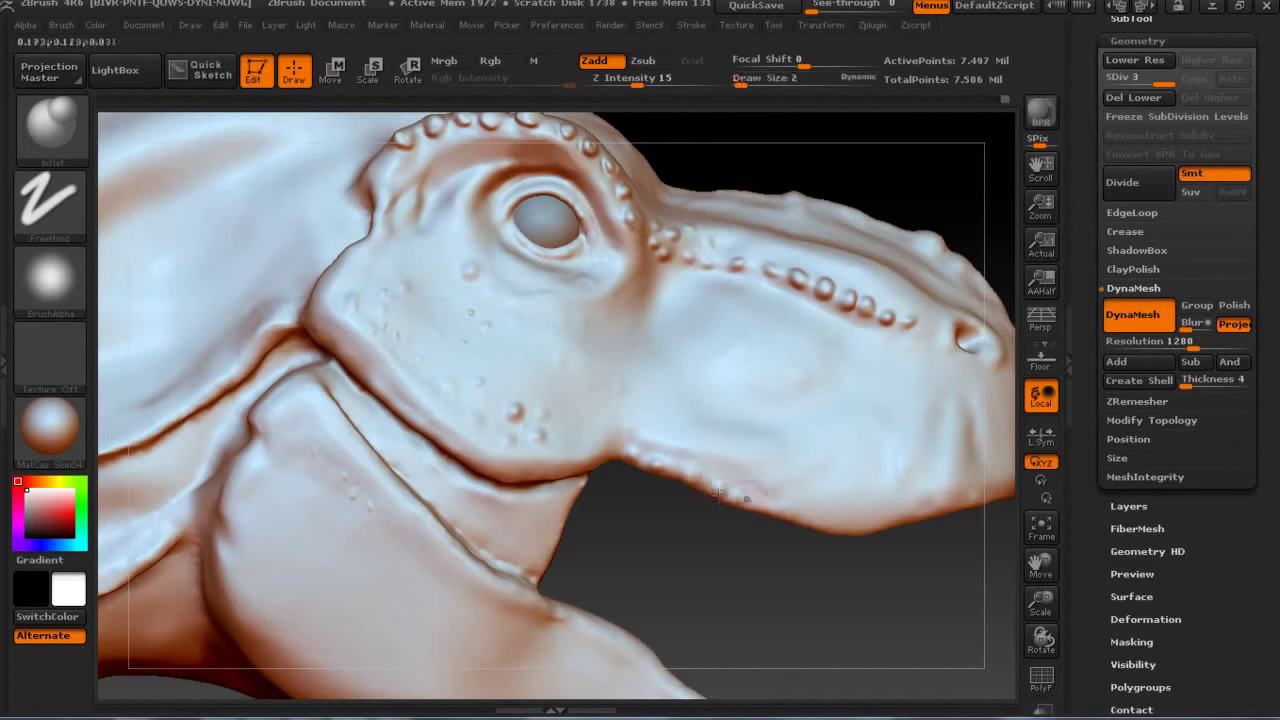
drag(715, 497, 795, 522)
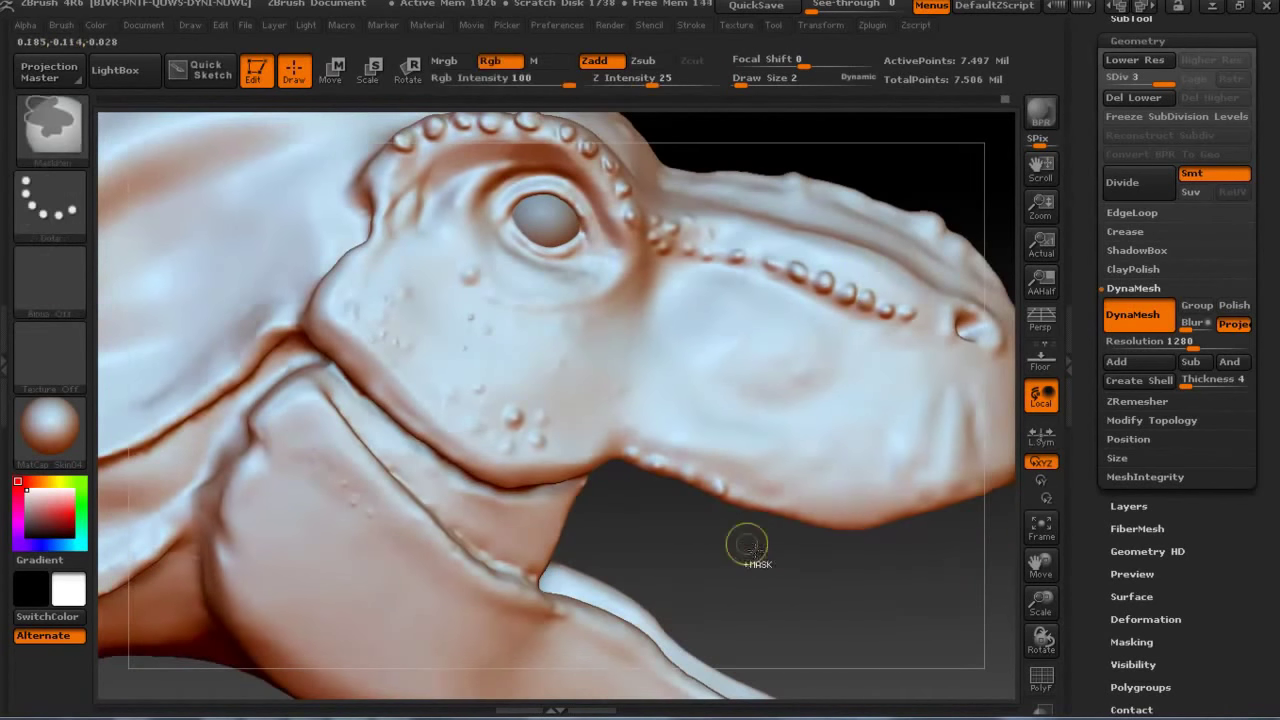
mouse_move(748, 543)
mouse_down()
mouse_move(753, 552)
mouse_move(714, 514)
mouse_up()
Save the project and mask a row of dots along the upper lip with the Dots stroke.
key(ctrl+s)
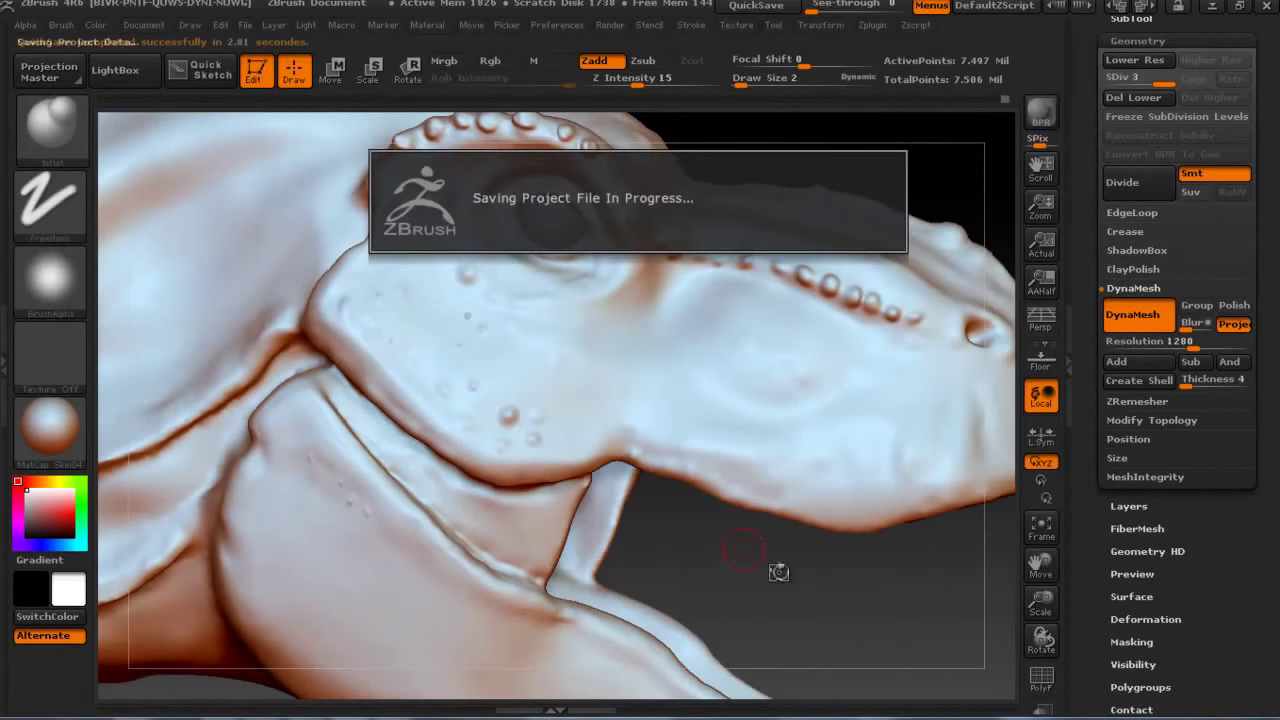
key(b)
key(s)
key(t)
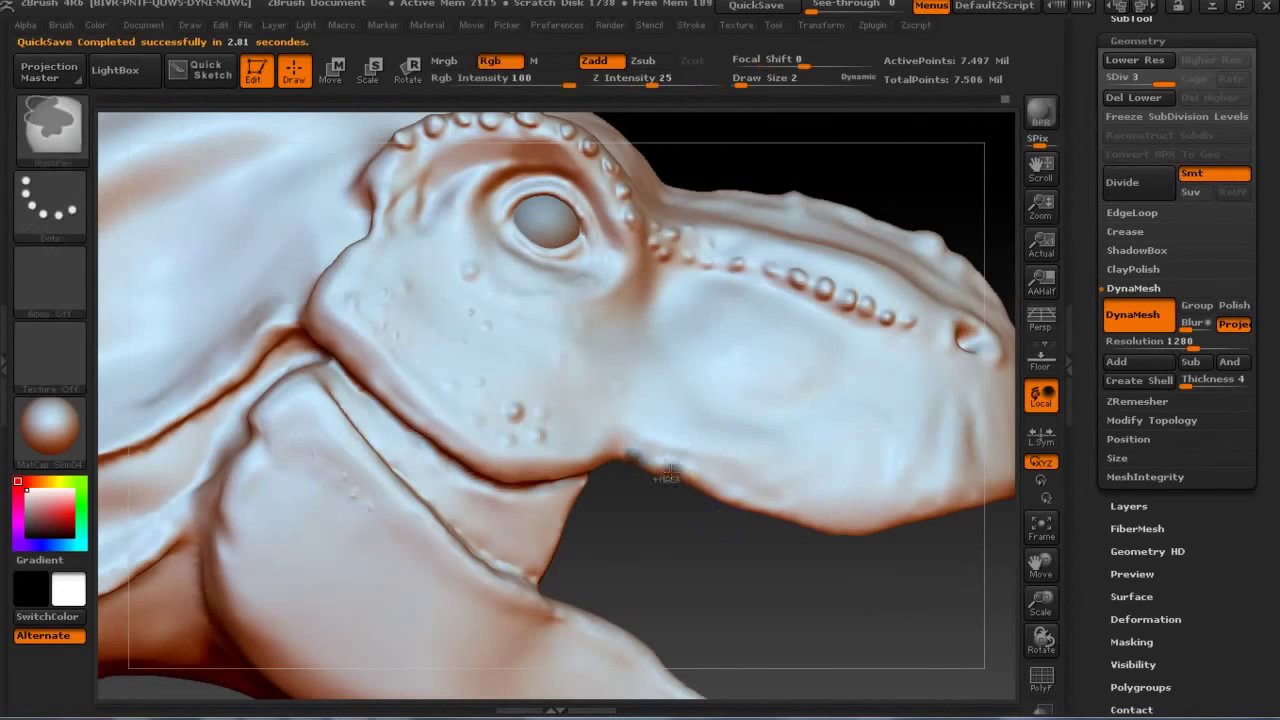
drag(670, 467, 817, 514)
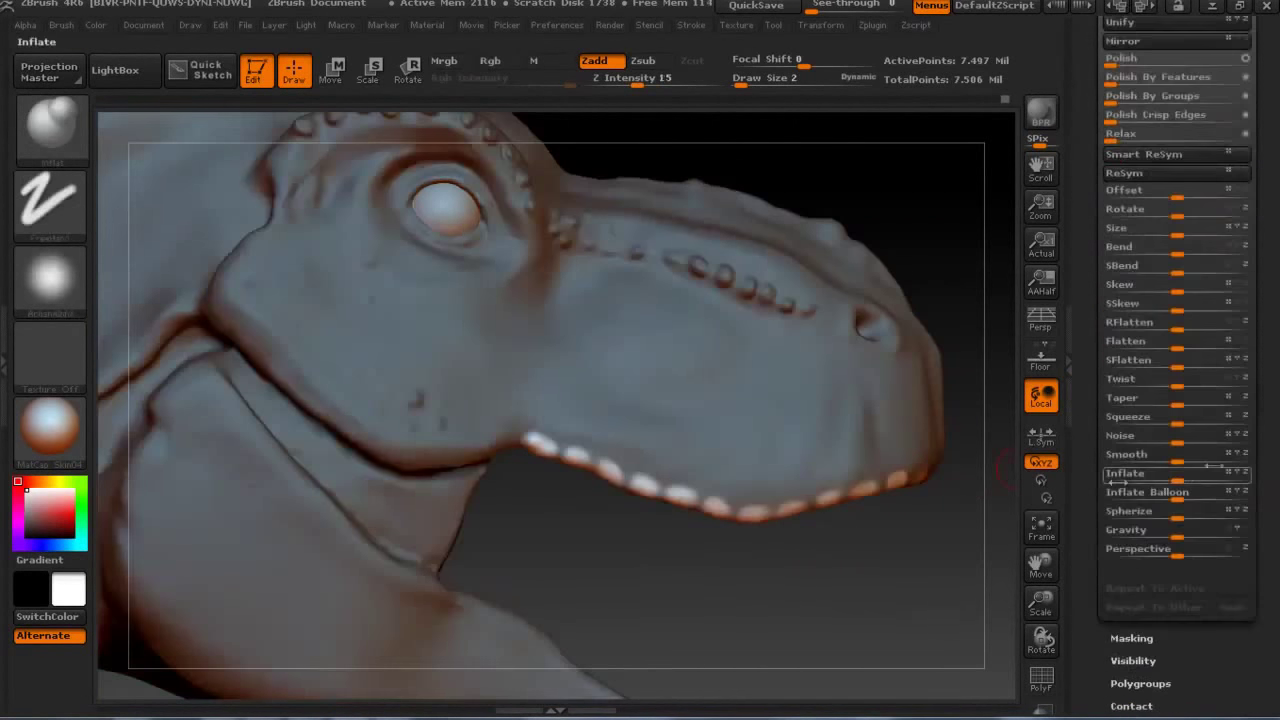
Inflate the lip dots slightly into small beads and inspect the jaws from below.
drag(1190, 480, 1190, 478)
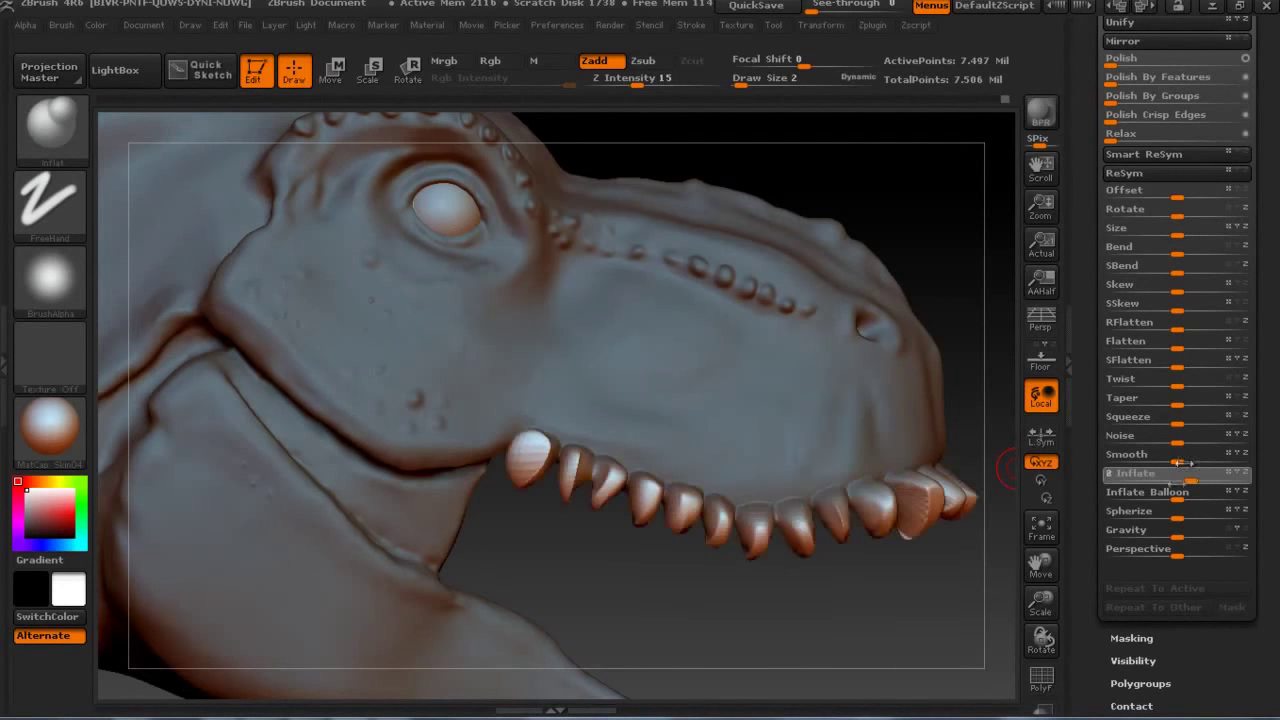
drag(1215, 470, 1183, 474)
drag(835, 570, 866, 557)
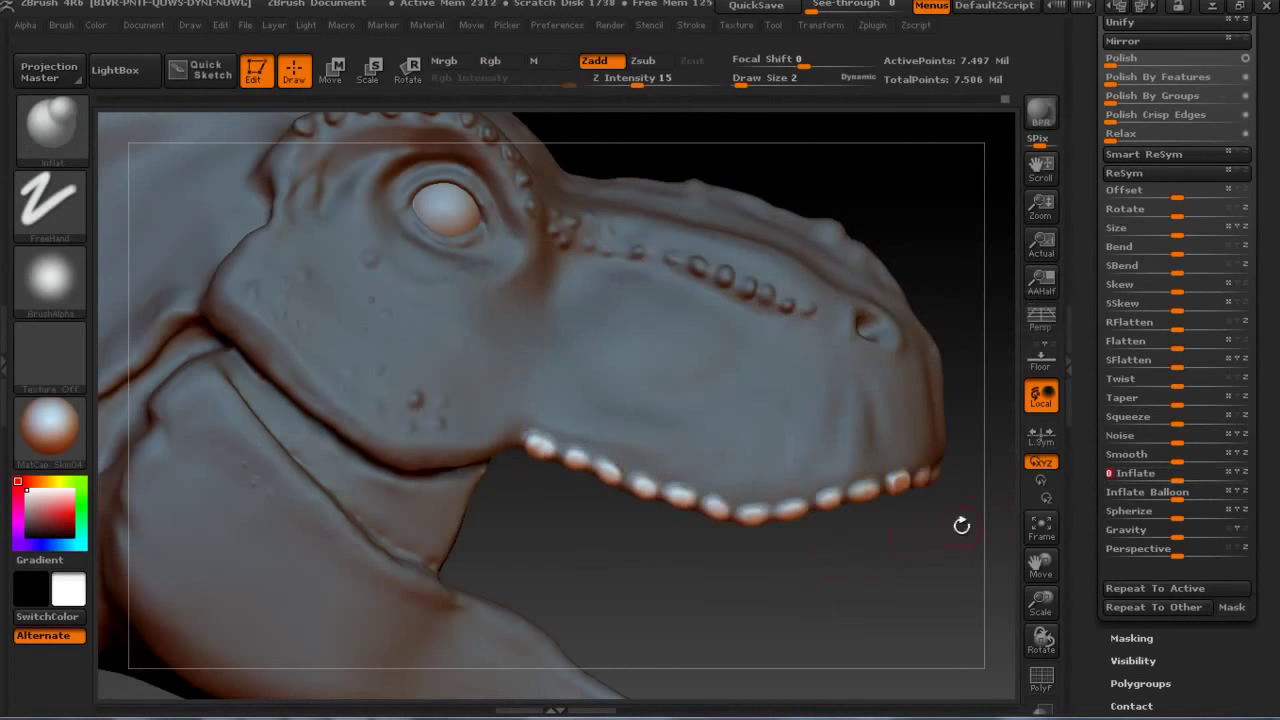
click(805, 79)
text(3)
key(Return)
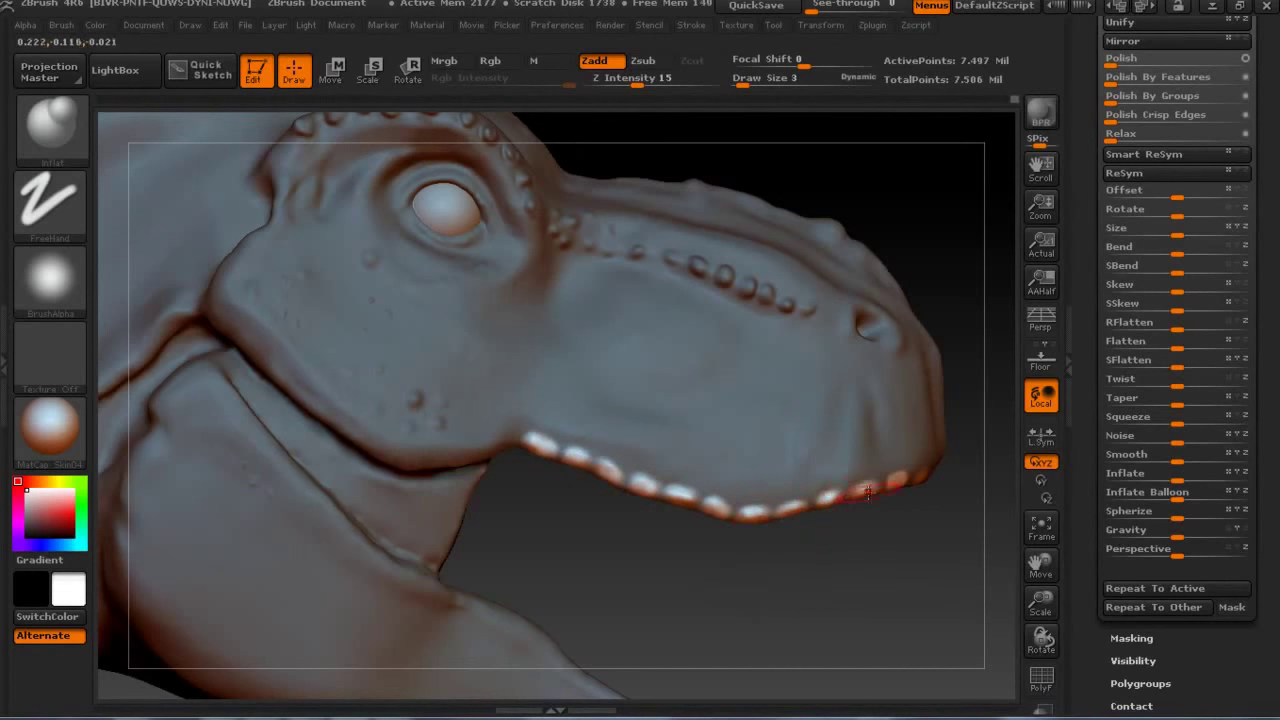
drag(903, 487, 615, 330)
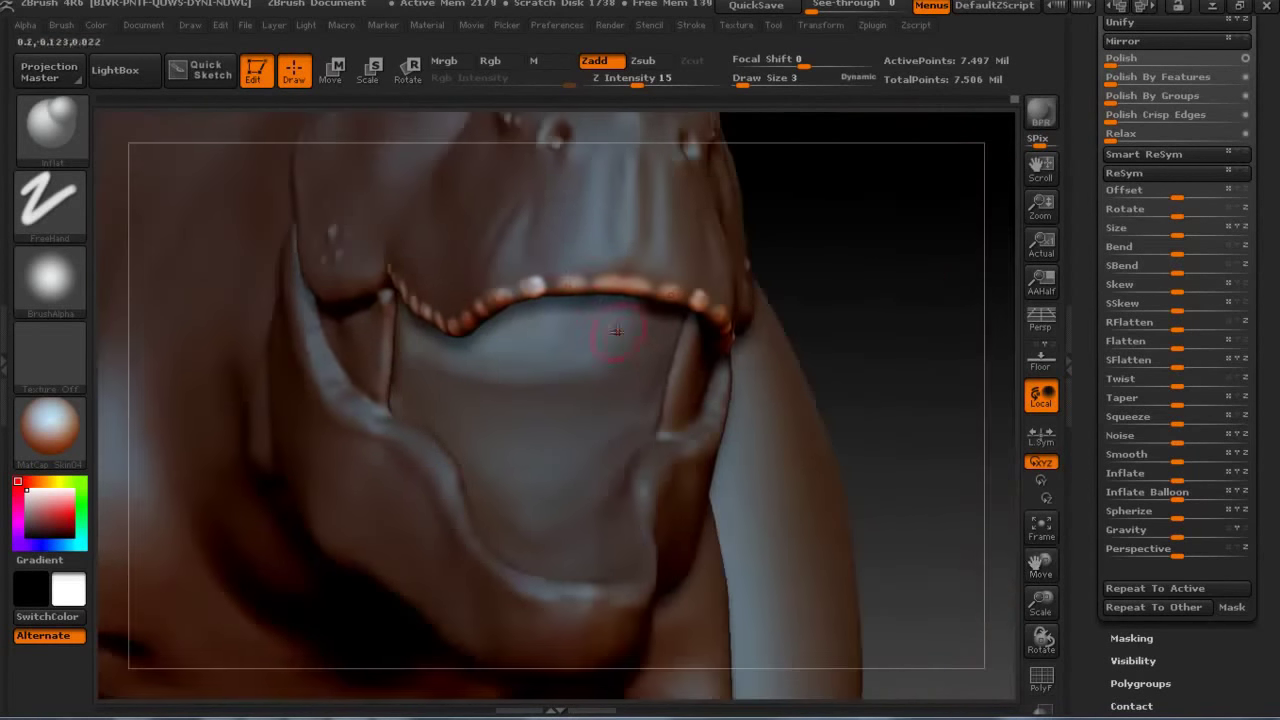
drag(826, 275, 630, 401)
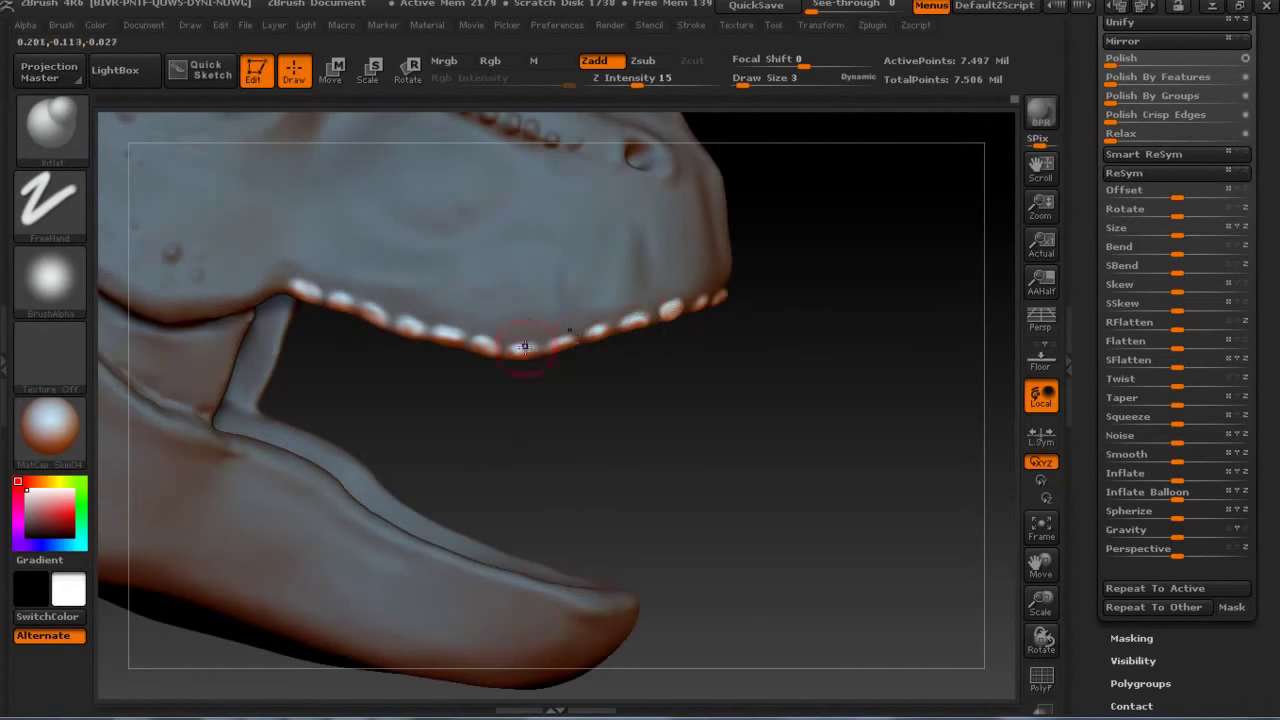
mouse_move(784, 372)
mouse_down()
mouse_move(826, 406)
mouse_move(829, 391)
mouse_move(889, 403)
mouse_up()
Switch to the Move brush and shrink Draw Size from 6 down to 4.
key(b)
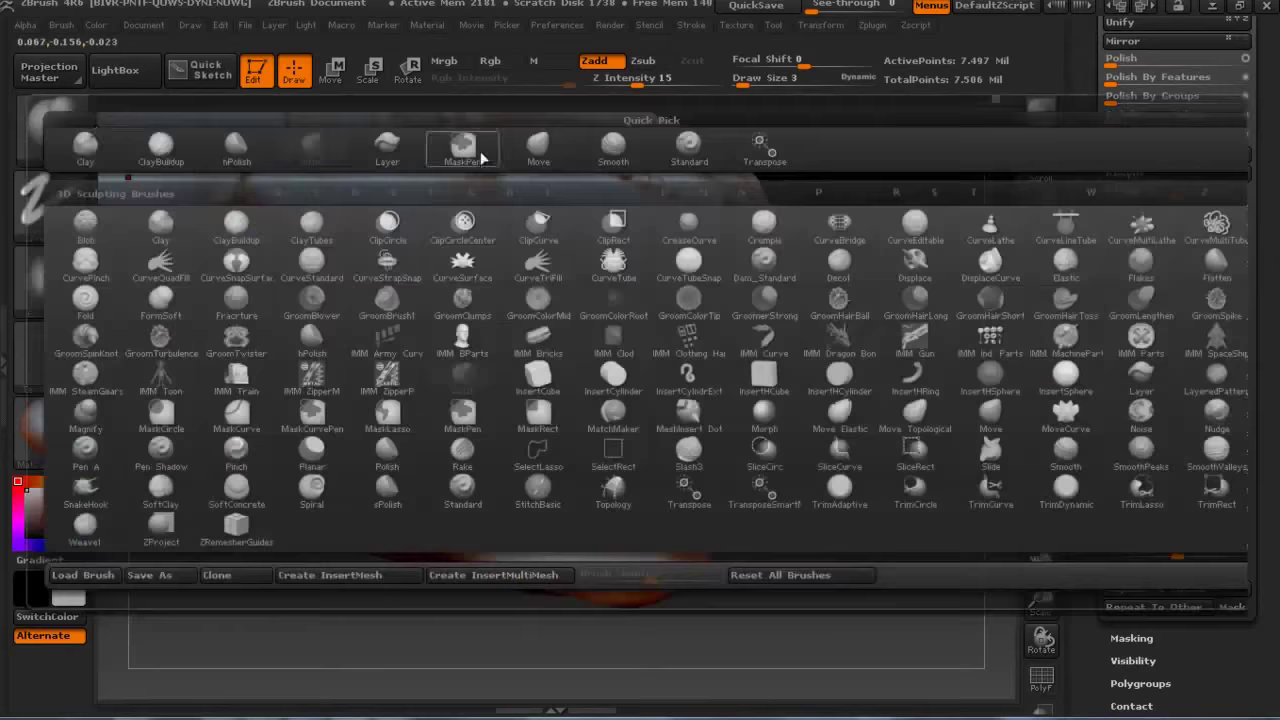
key(m)
key(v)
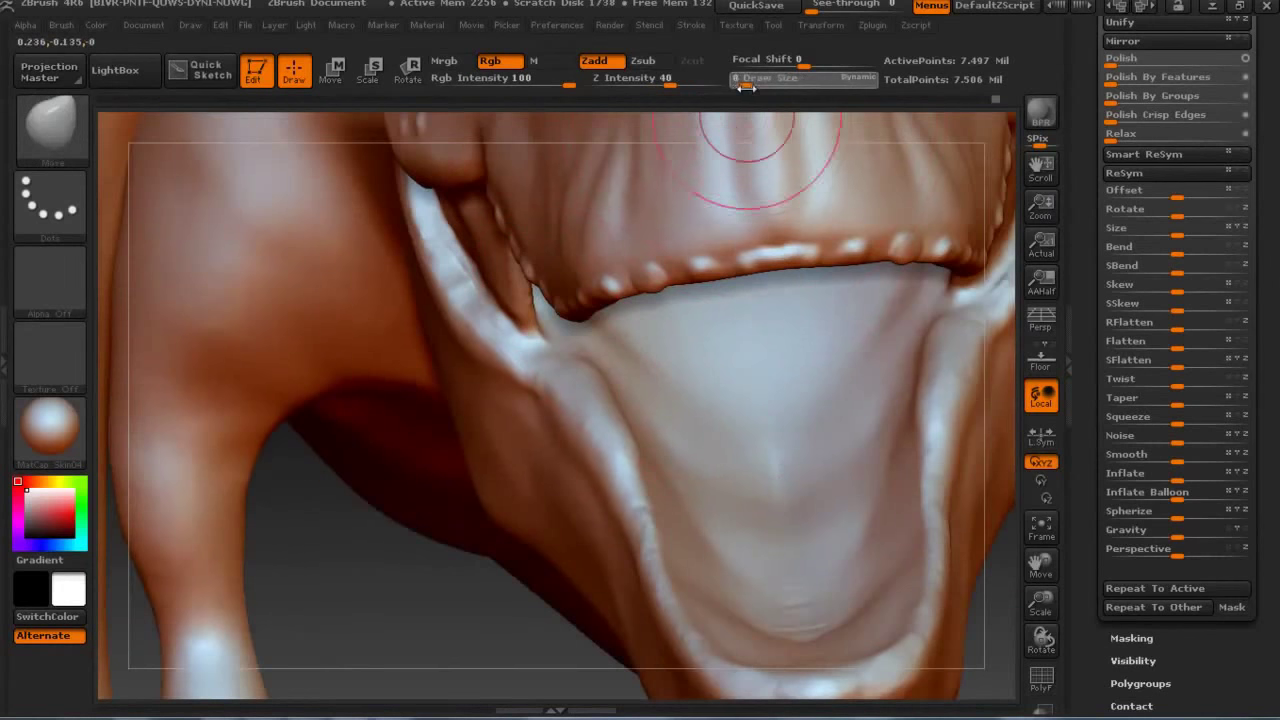
drag(750, 86, 744, 86)
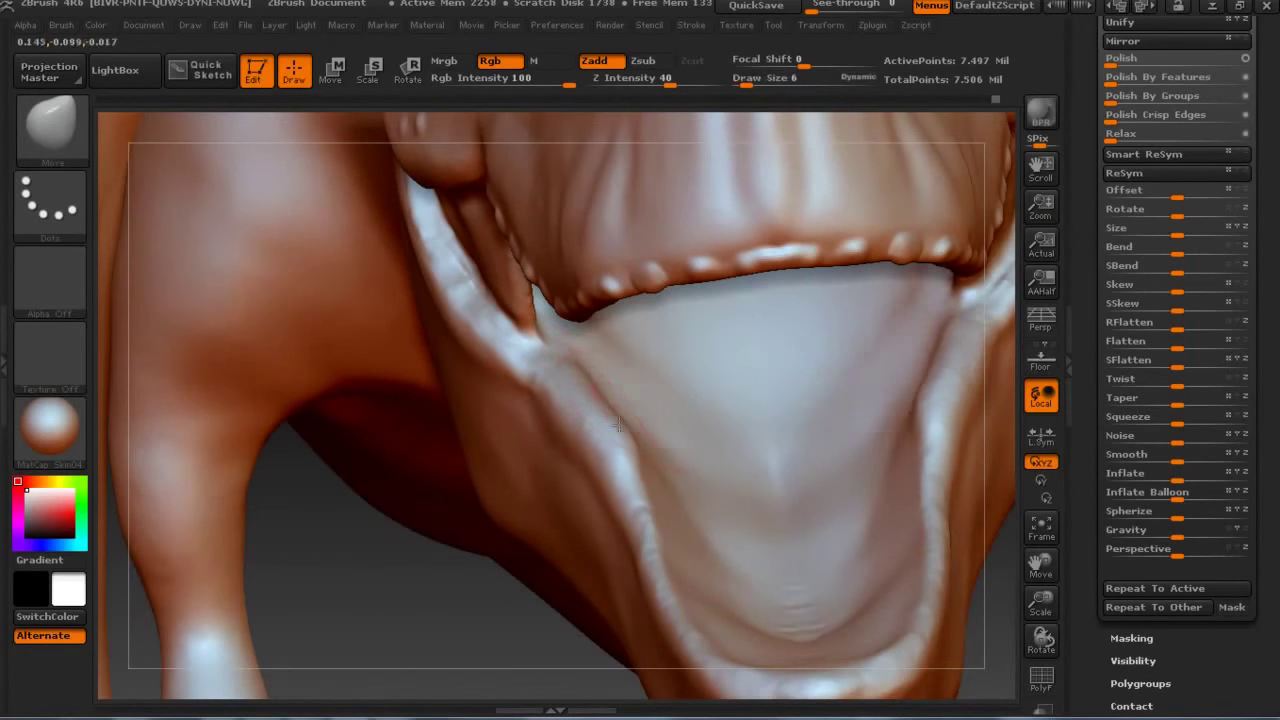
drag(746, 86, 742, 86)
Polish the inner upper-lip edge with hPolish, orbiting between frontal and side views of the mouth.
key(b)
key(h)
key(p)
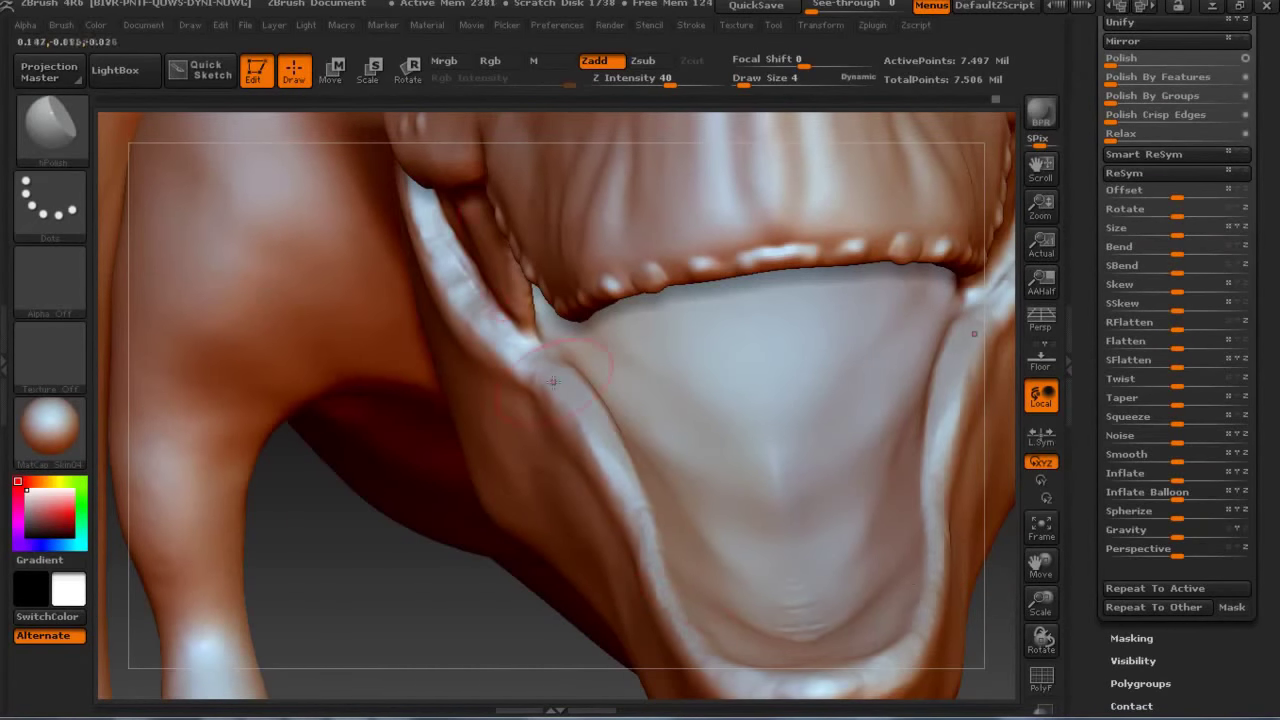
drag(459, 275, 636, 549)
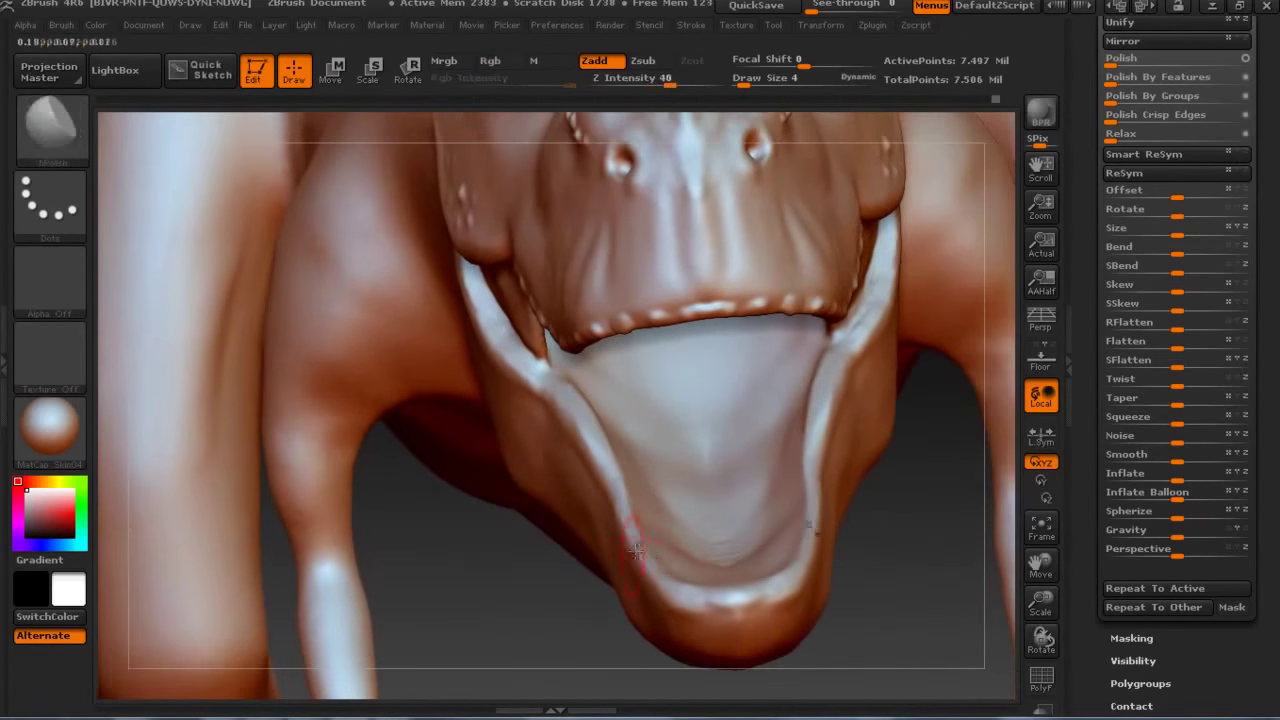
drag(535, 600, 766, 420)
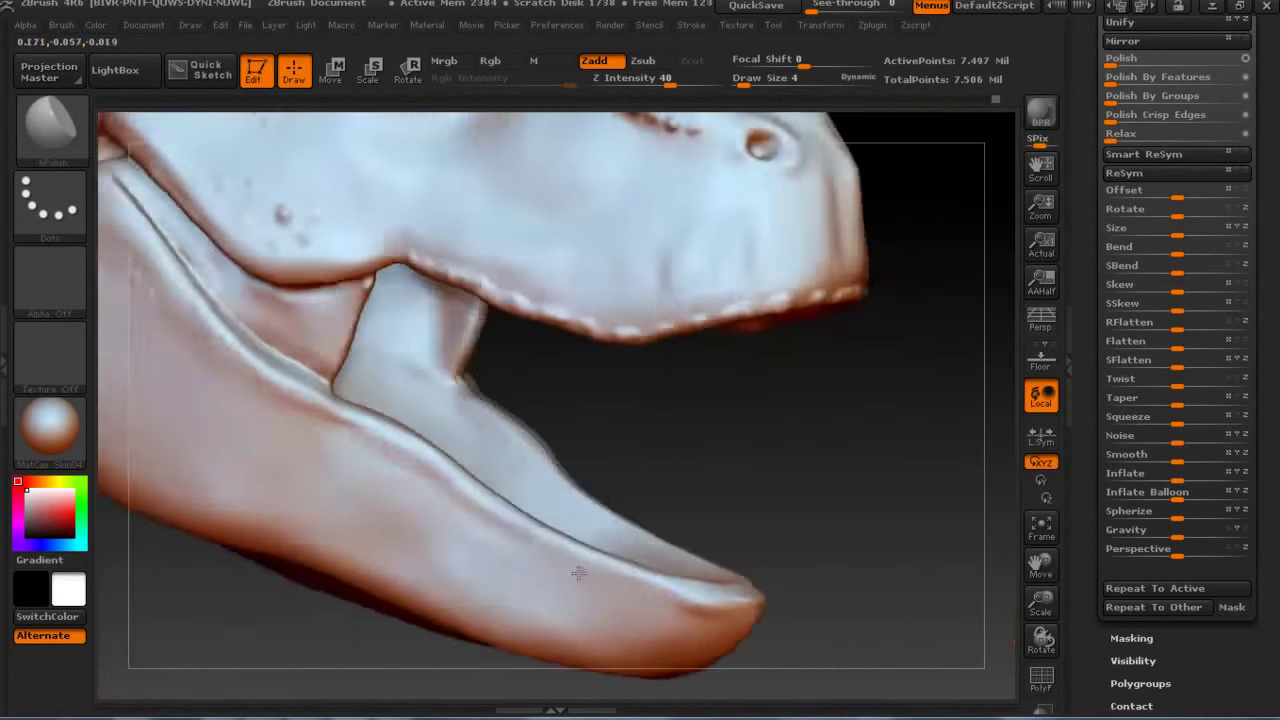
click(50, 123)
click(600, 114)
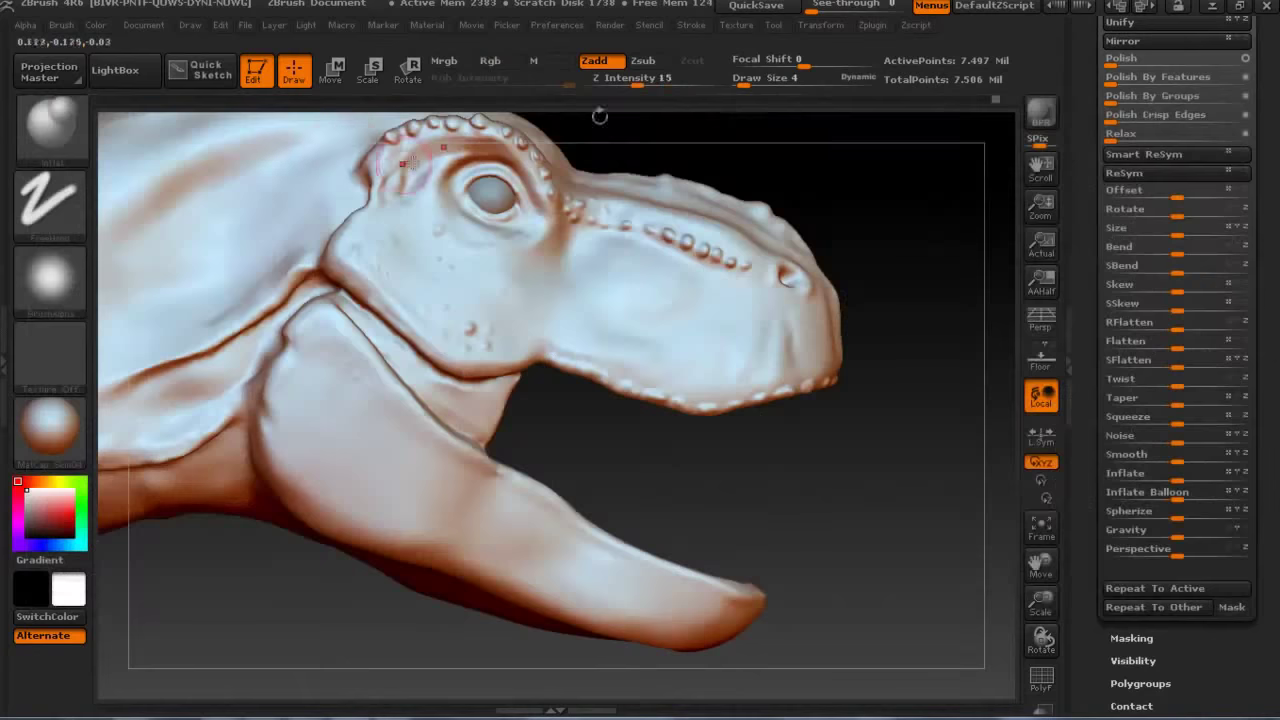
Mask a row of dots along the lower jaw edge, from the mouth corner to the tip.
drag(760, 84, 745, 84)
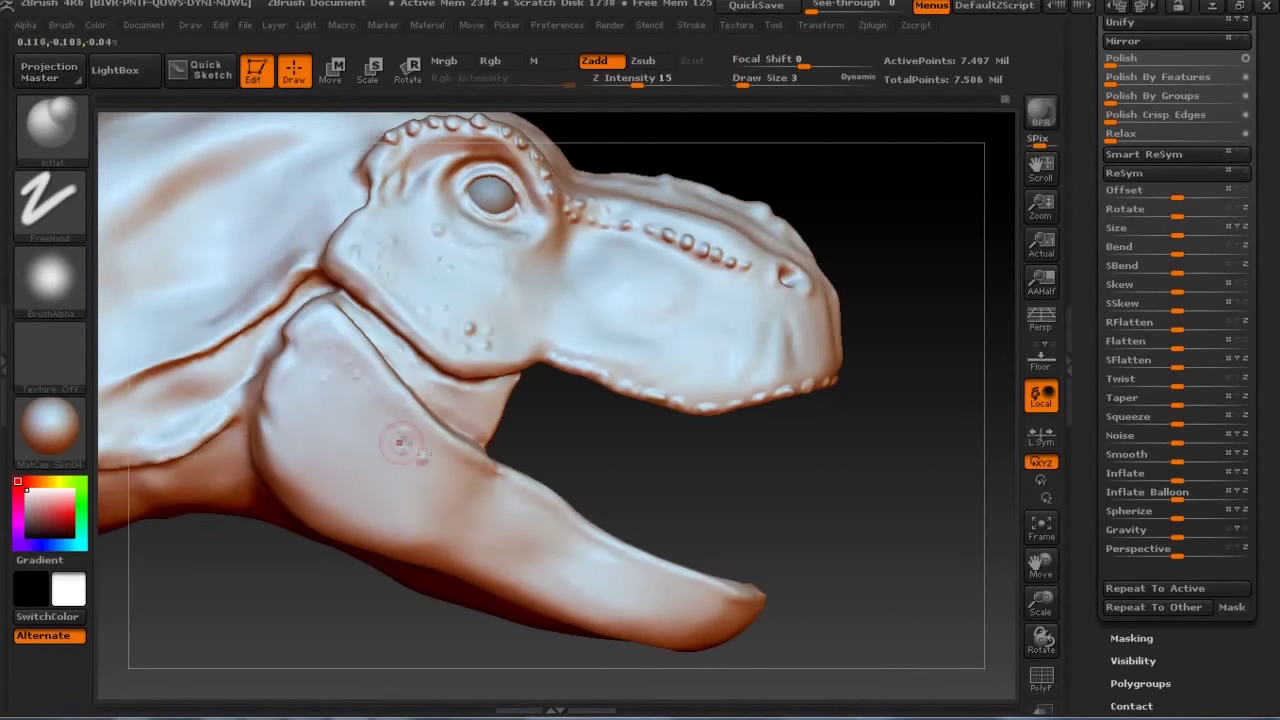
key(ctrl)
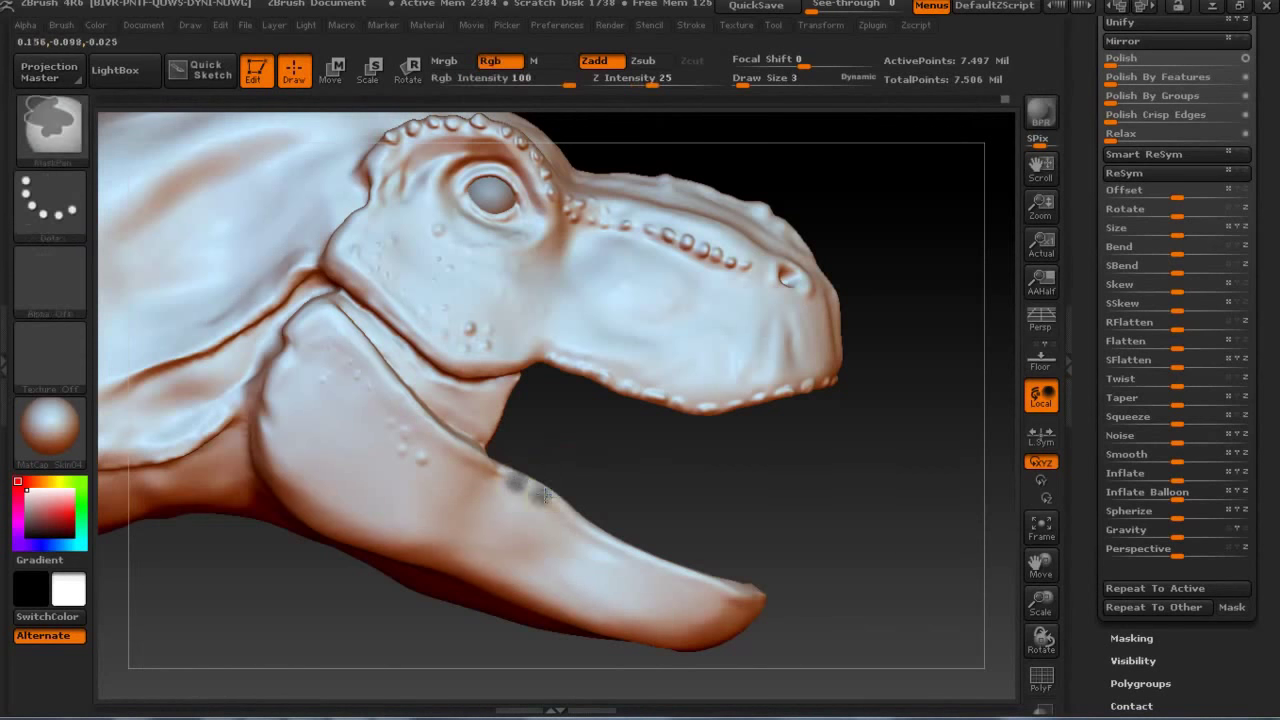
ctrl+drag(545, 494, 695, 575)
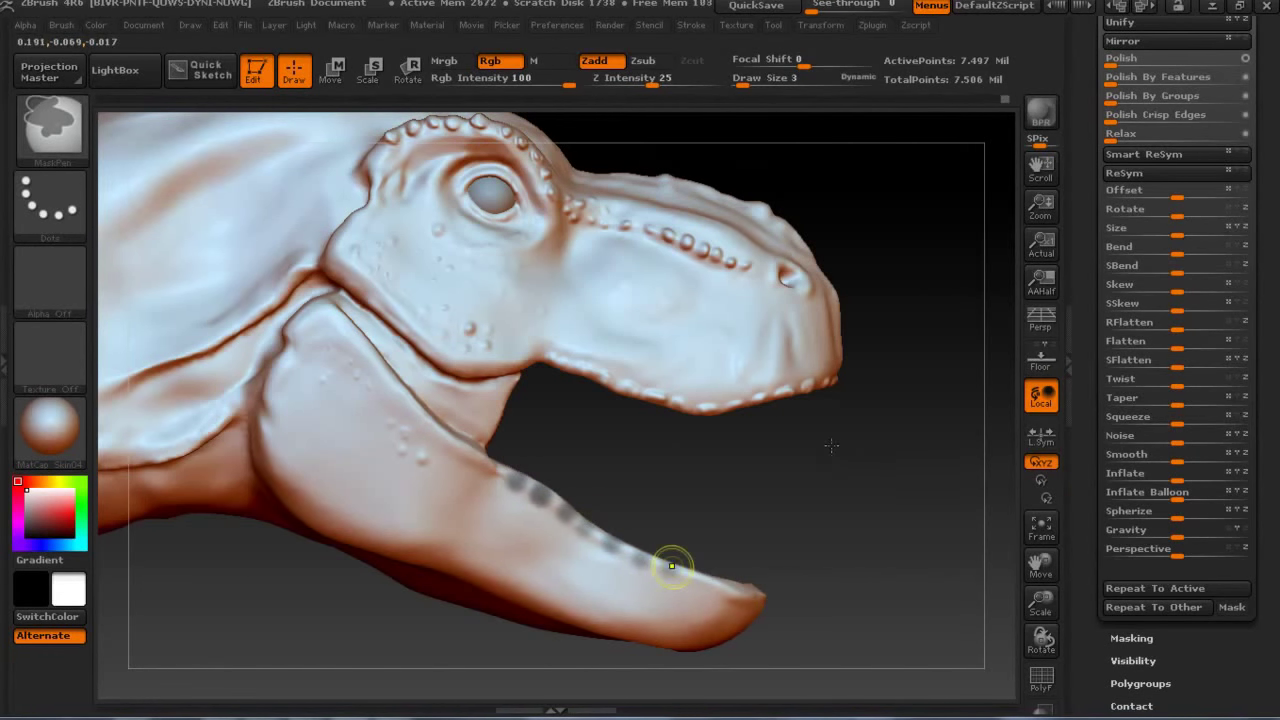
ctrl+drag(750, 590, 645, 549)
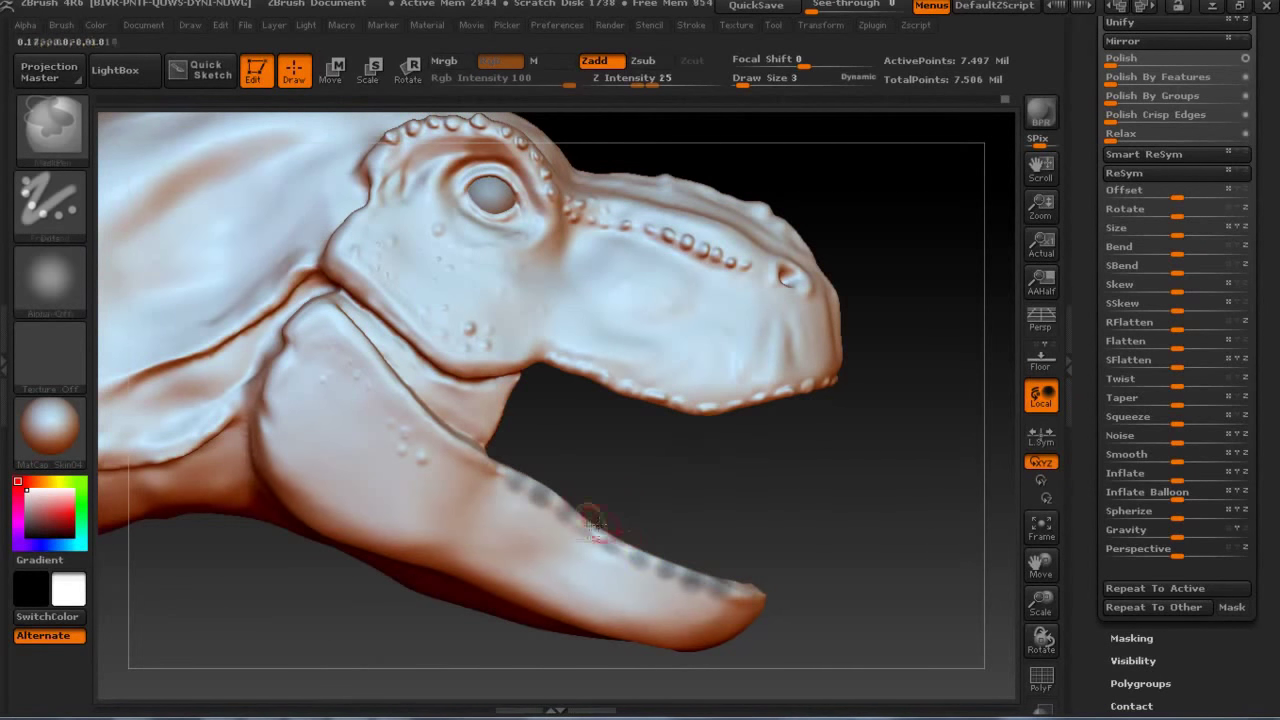
ctrl+click(608, 545)
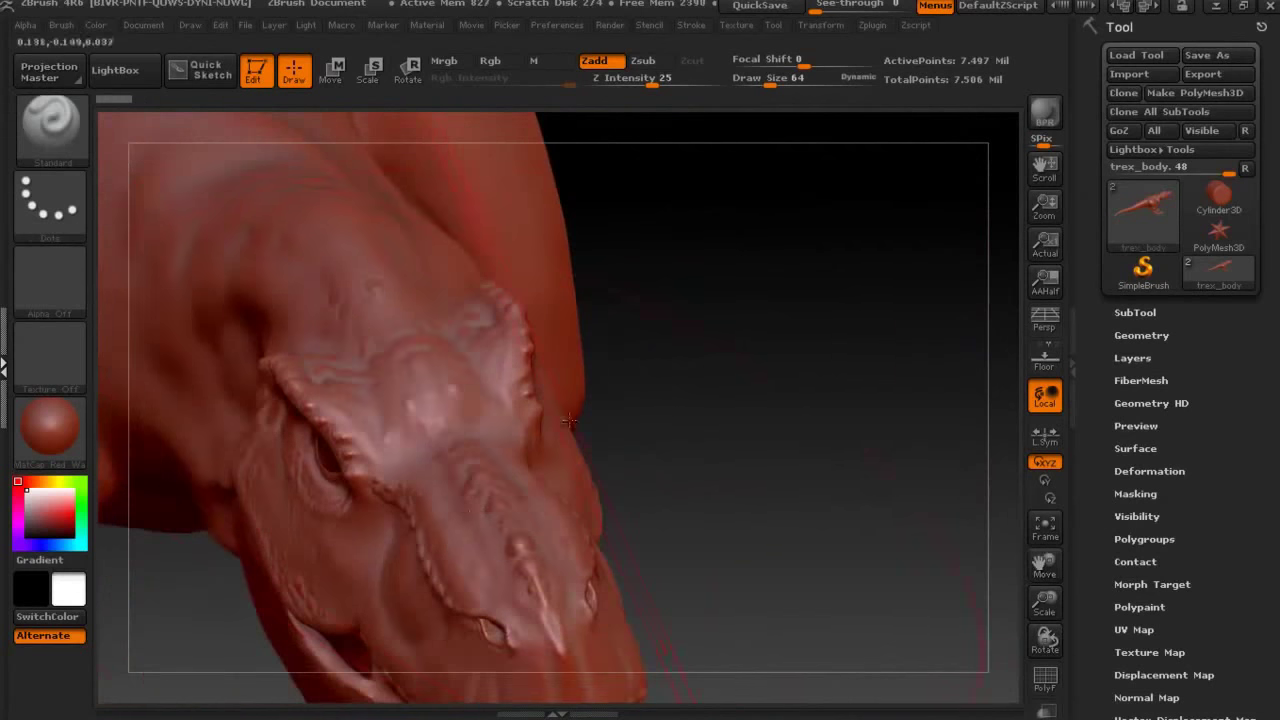
Pick a different sculpting brush and set its Draw Size to 4.
key(space)
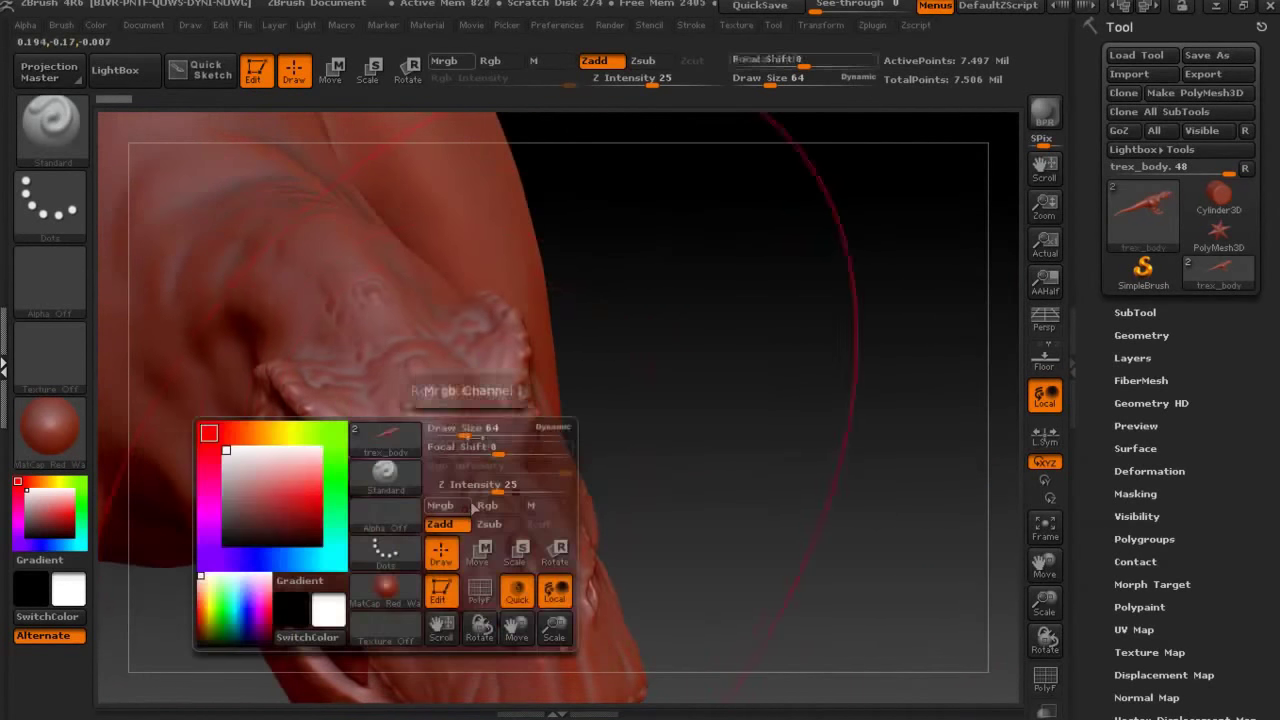
drag(440, 432, 470, 507)
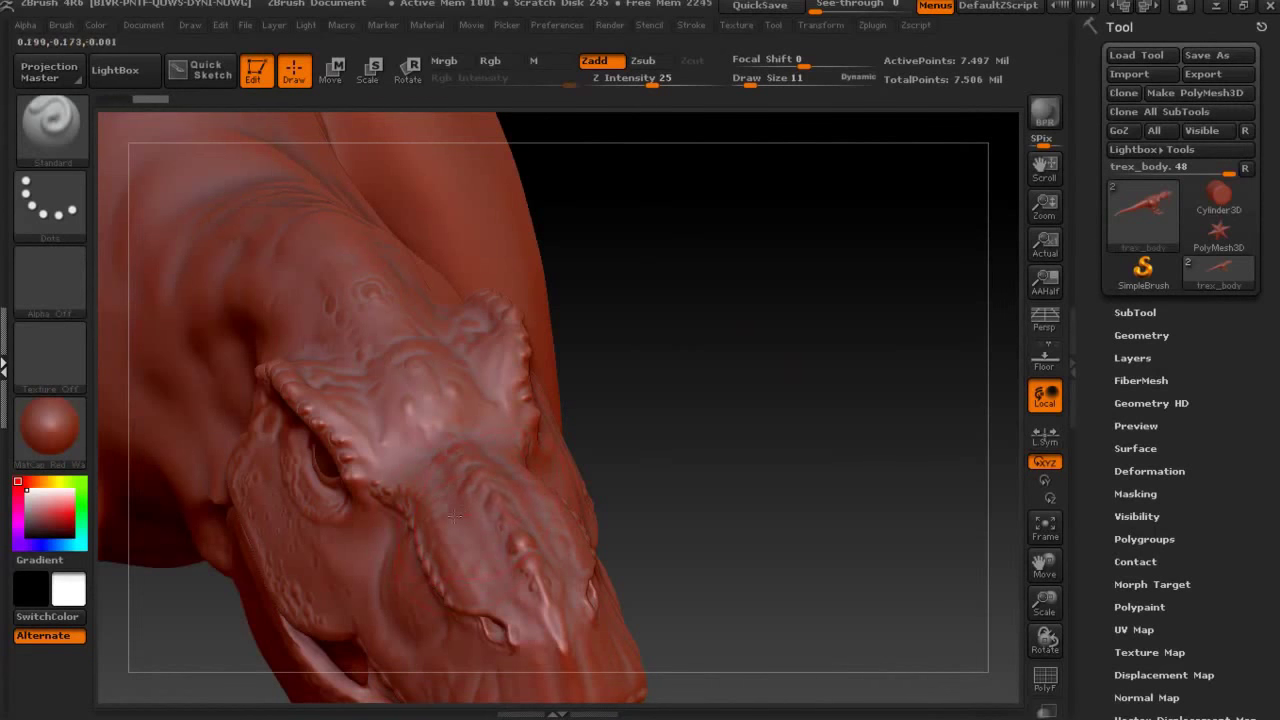
click(77, 137)
click(974, 417)
drag(744, 86, 748, 86)
Rotate the head to a front view and zoom in on the snout and jaw.
mouse_move(645, 391)
mouse_down()
mouse_move(737, 363)
mouse_move(737, 323)
mouse_move(663, 306)
mouse_move(627, 341)
mouse_move(580, 237)
mouse_move(763, 266)
mouse_up()
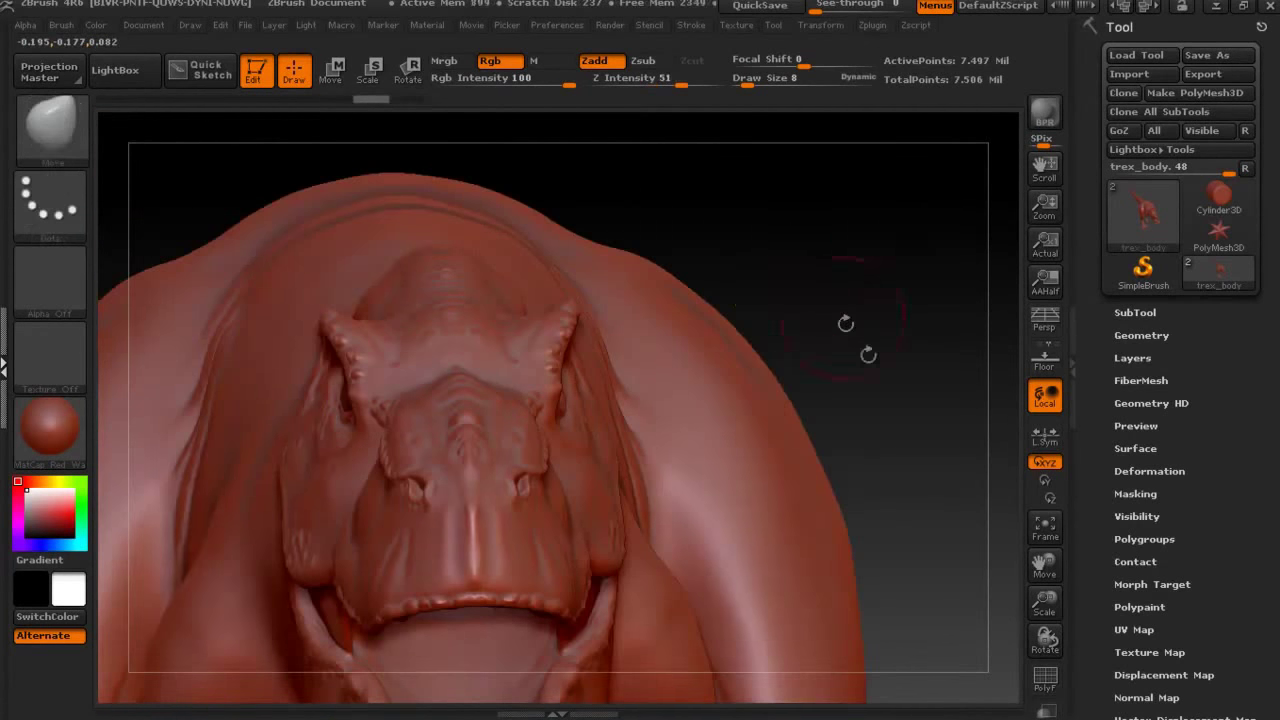
alt+drag(845, 323, 640, 400)
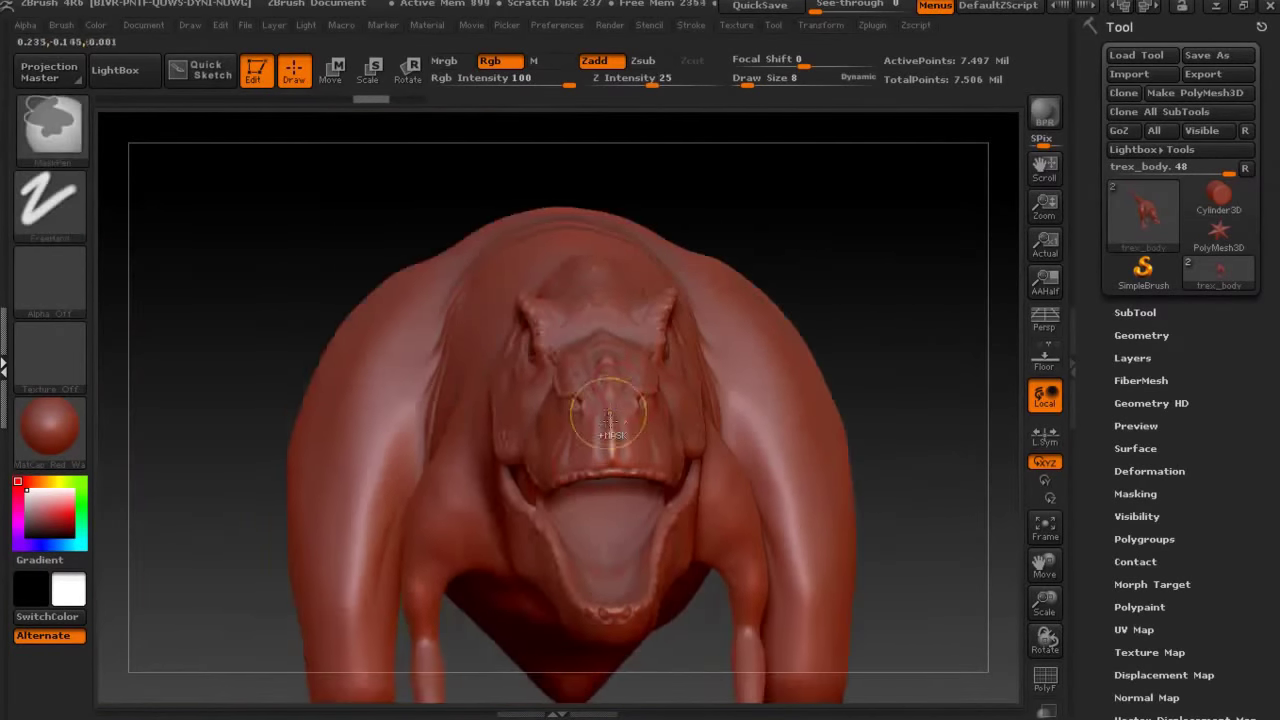
alt+drag(657, 478, 603, 481)
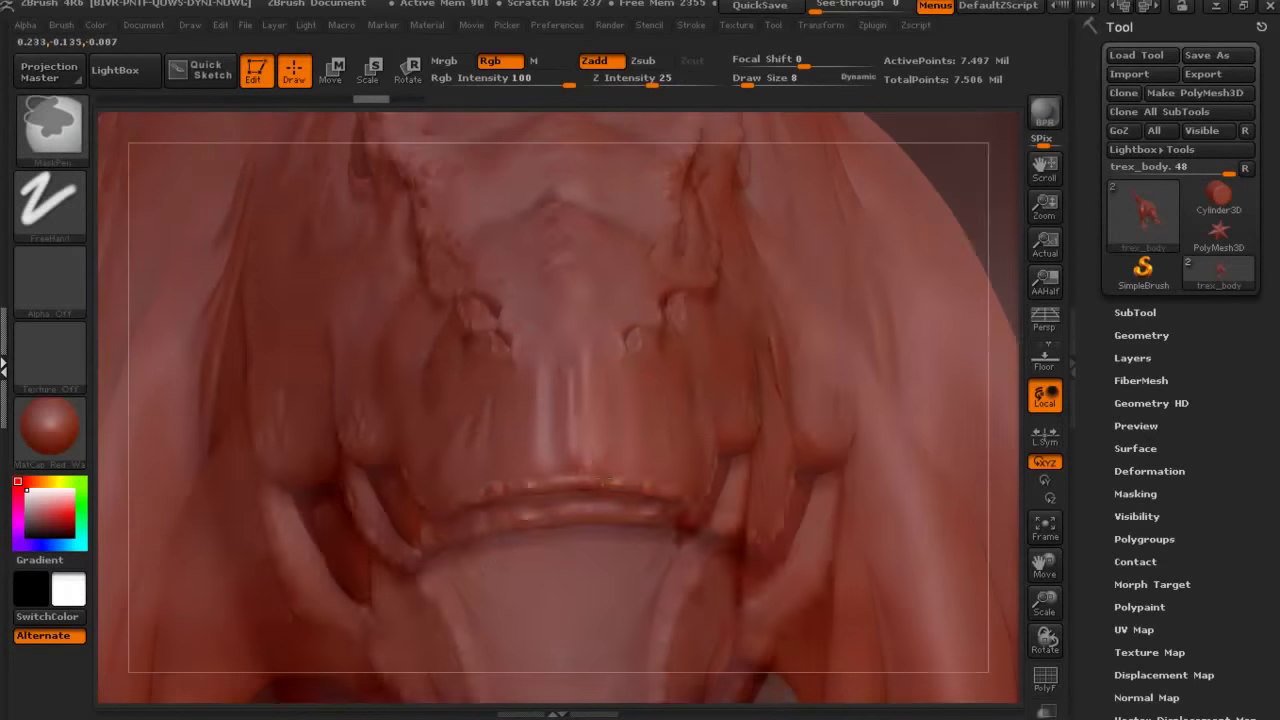
click(50, 125)
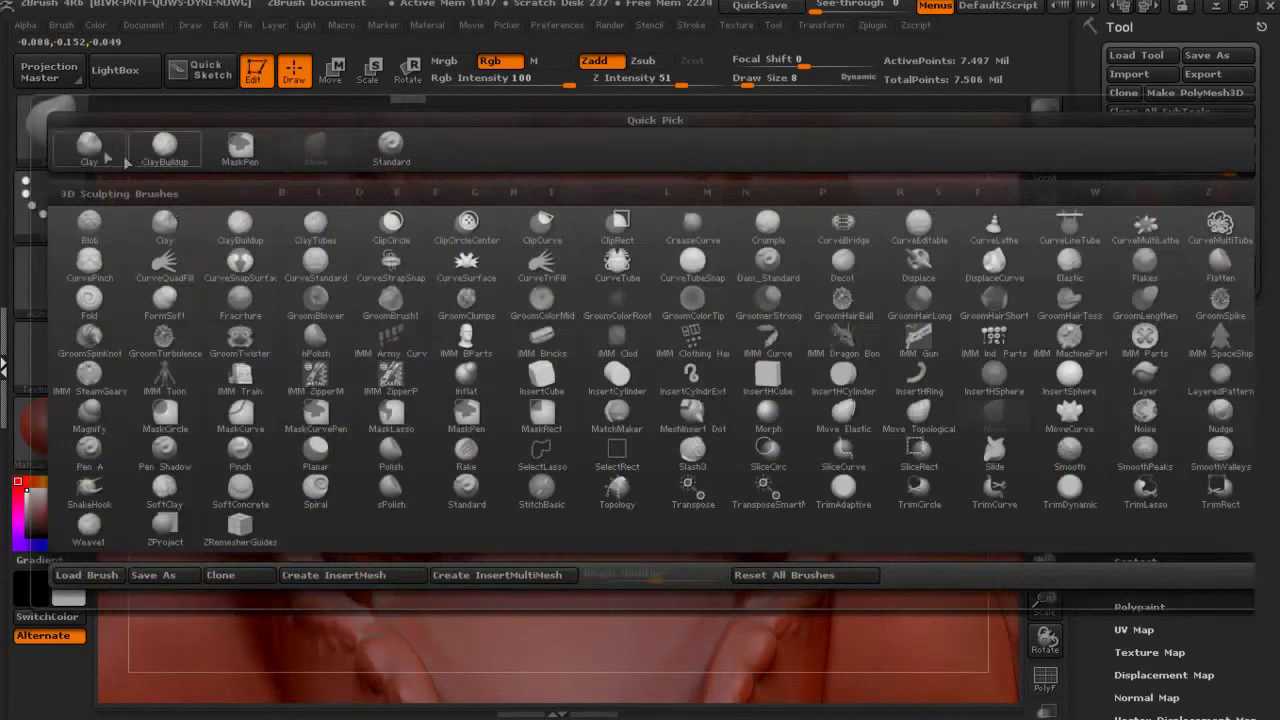
Set up the Clay brush with a FreeHand stroke at Draw Size 3.
click(125, 160)
key(space)
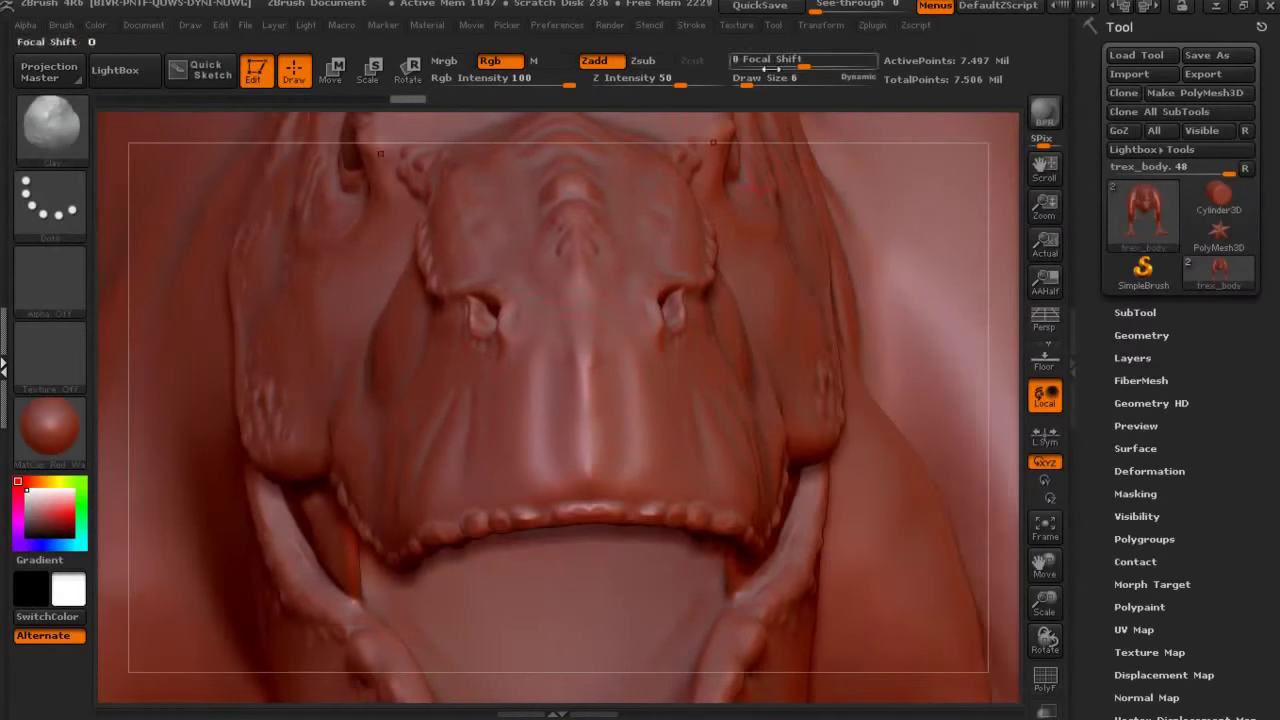
click(471, 25)
mouse_move(557, 25)
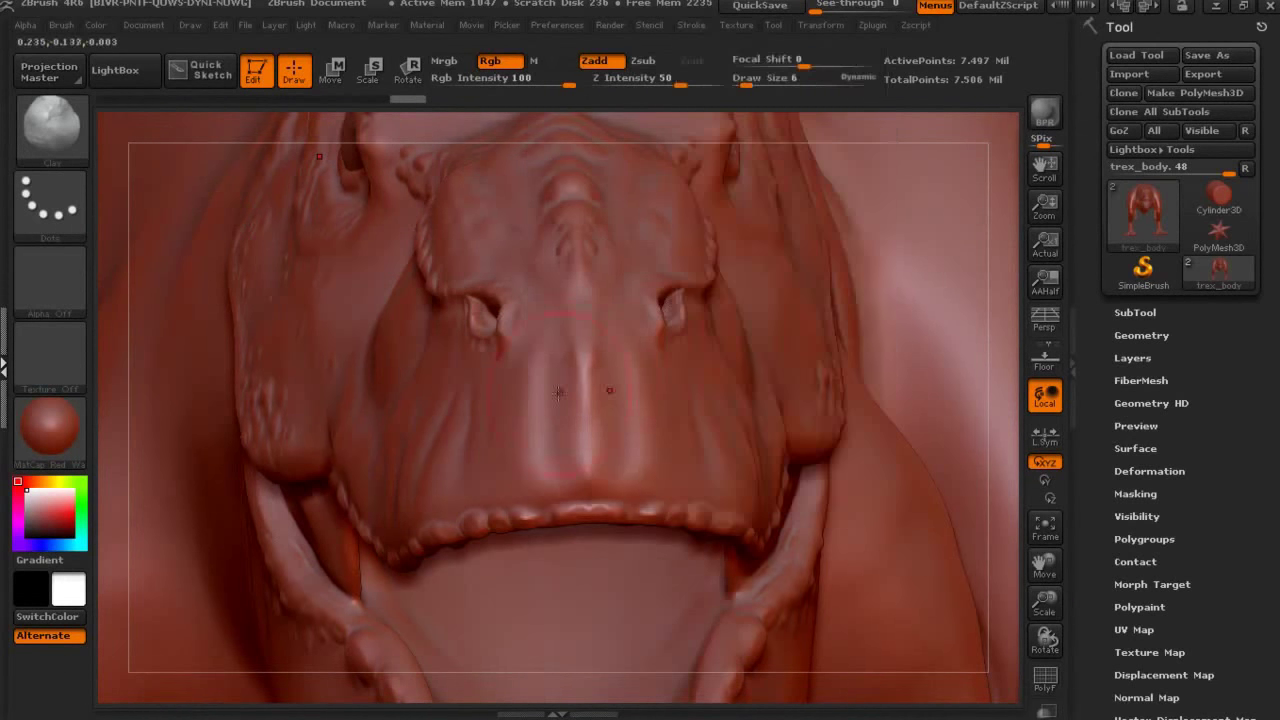
click(705, 25)
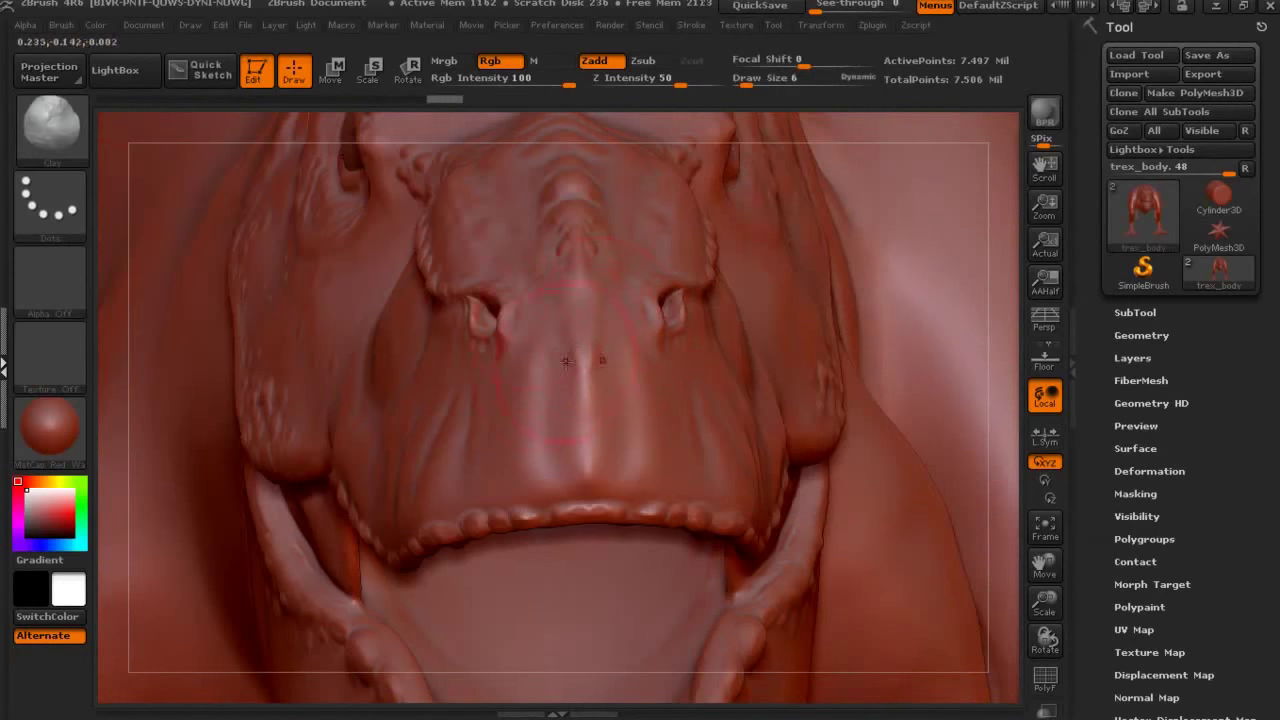
click(50, 205)
click(376, 210)
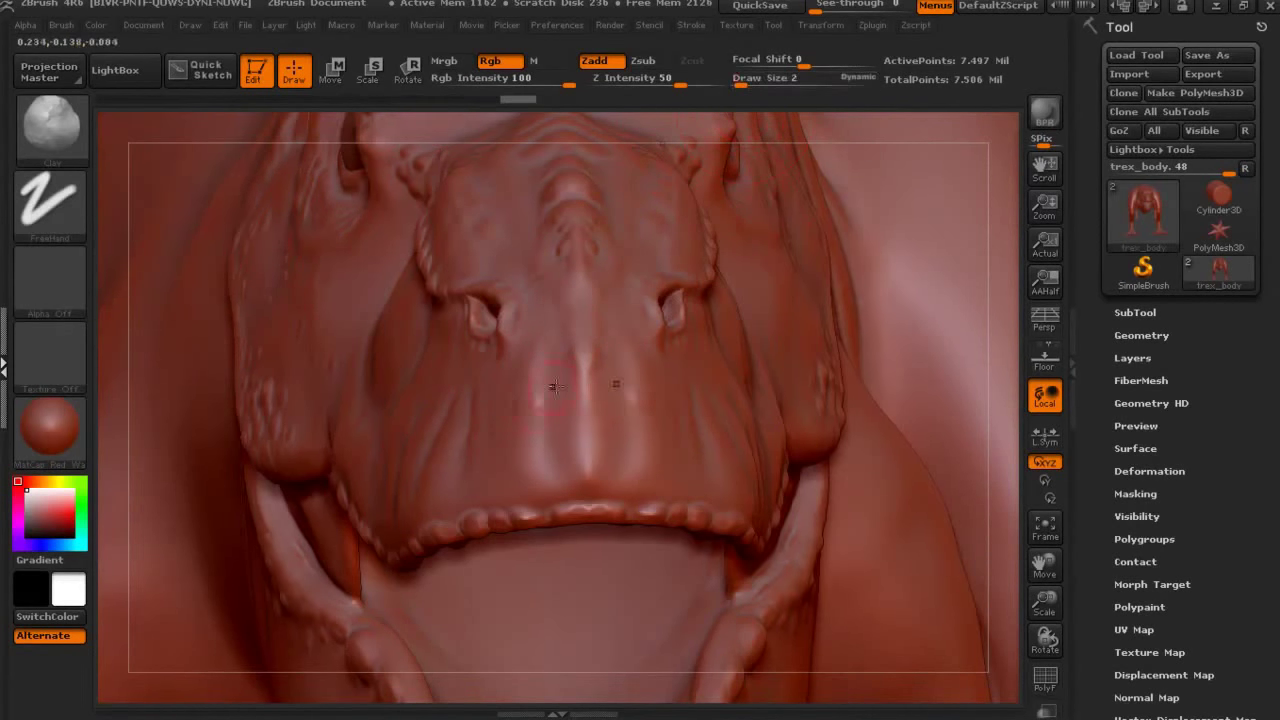
click(742, 84)
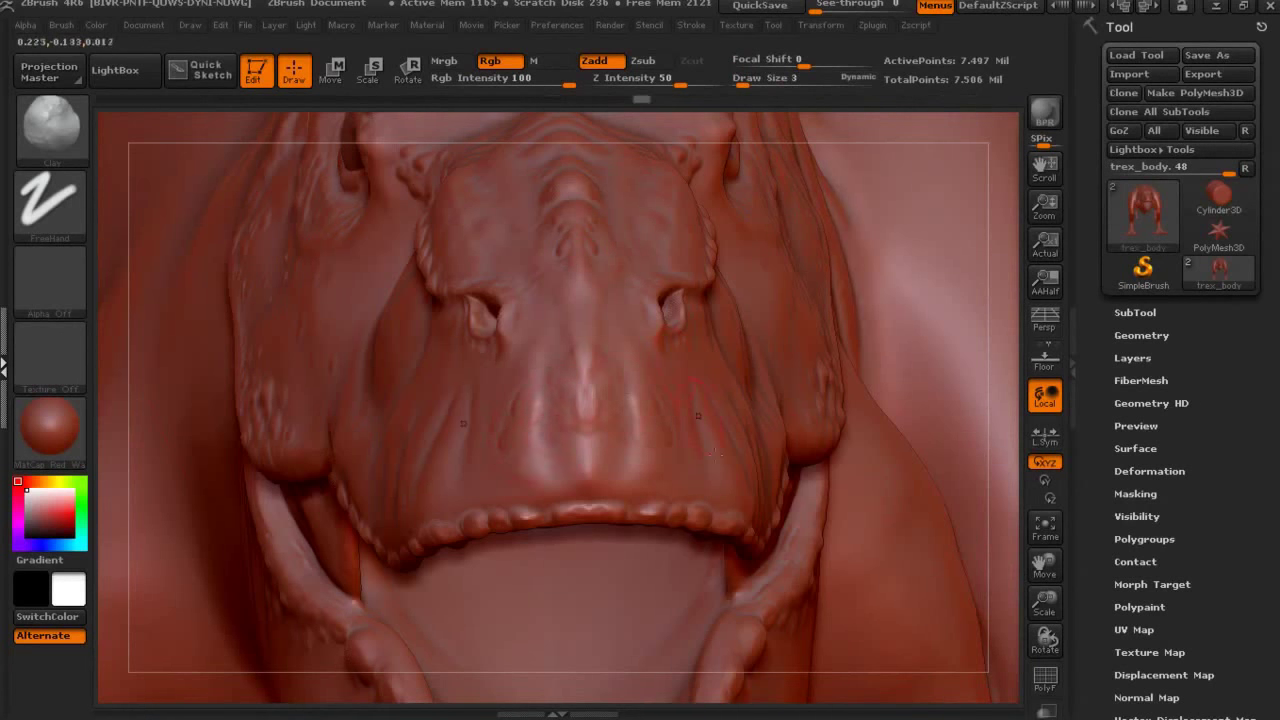
Smooth the snout, then rotate the head to a side profile close on the jaw.
key(shift)
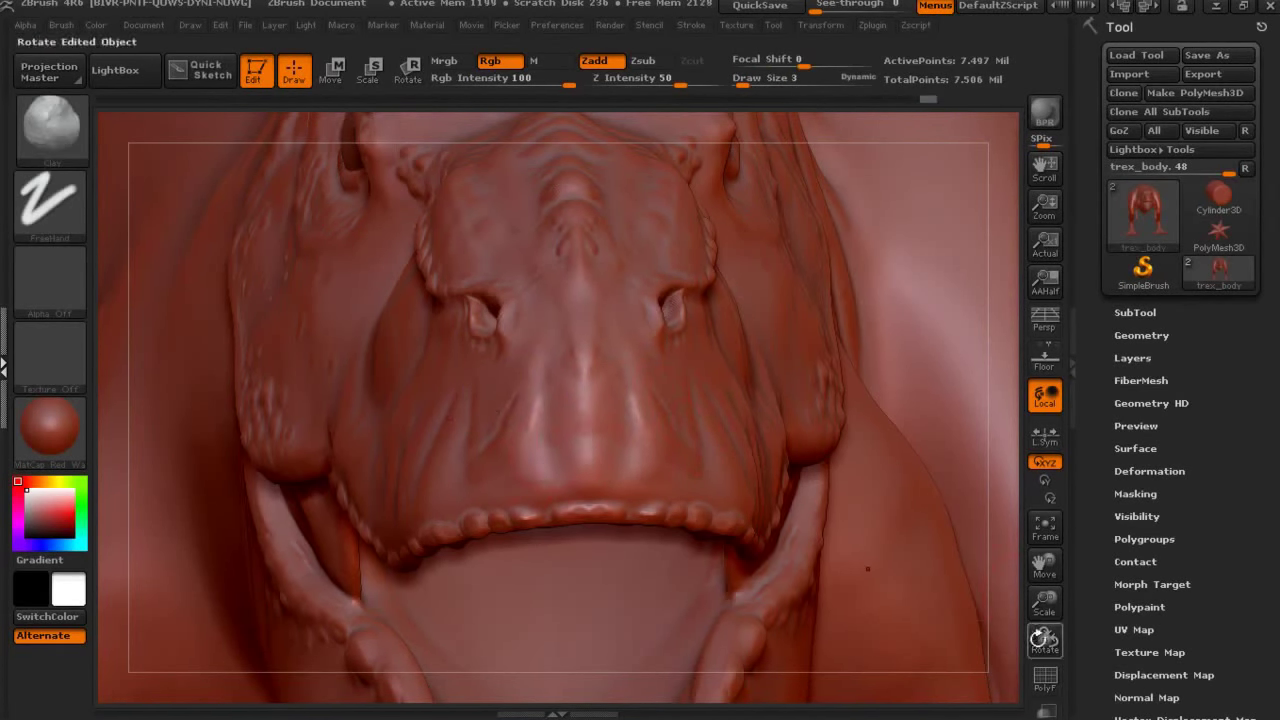
drag(1045, 640, 1043, 634)
drag(924, 429, 786, 405)
key(space)
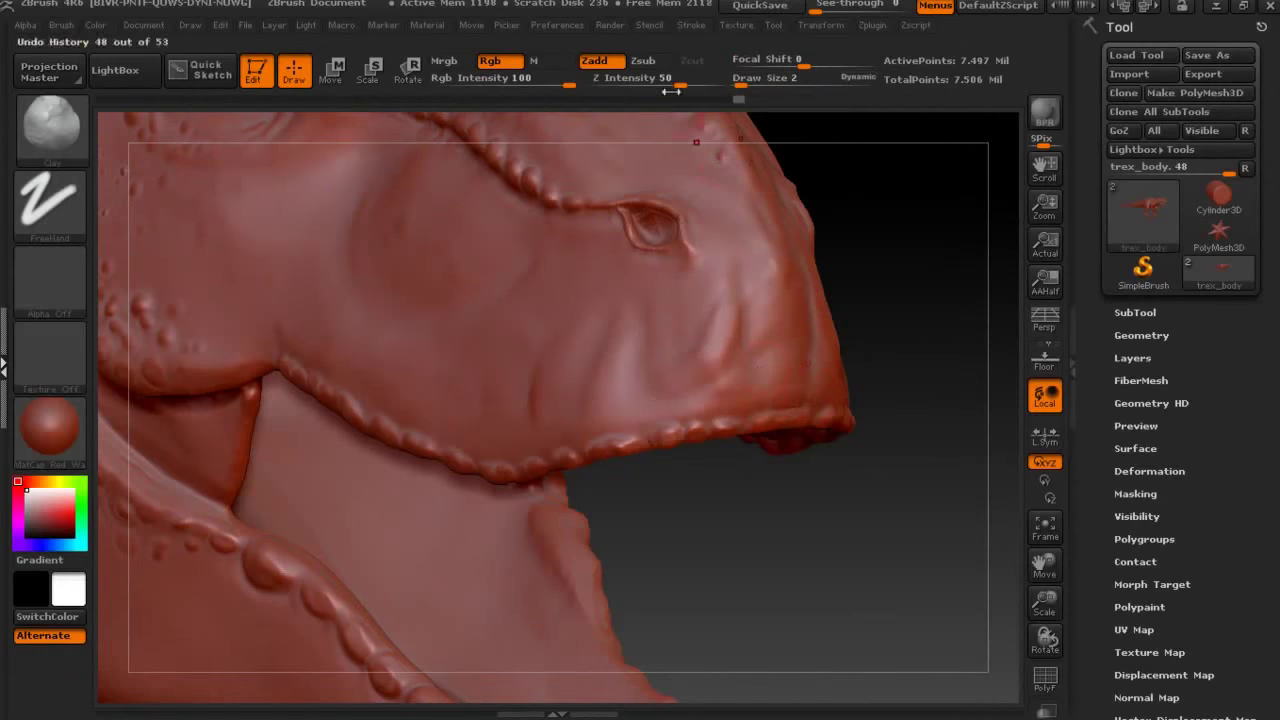
Switch to ClayBuildup and smooth the jaw edge while rotating to expose its underside.
key(b)
key(c)
key(b)
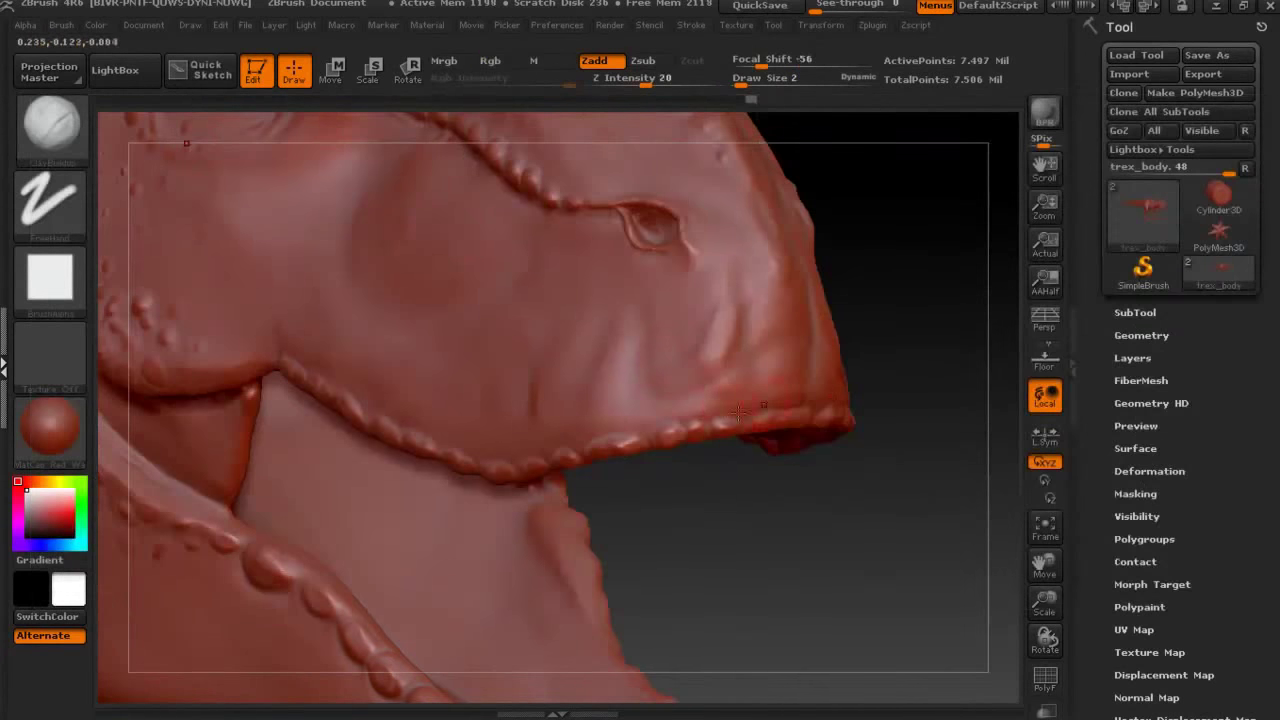
key(ctrl)
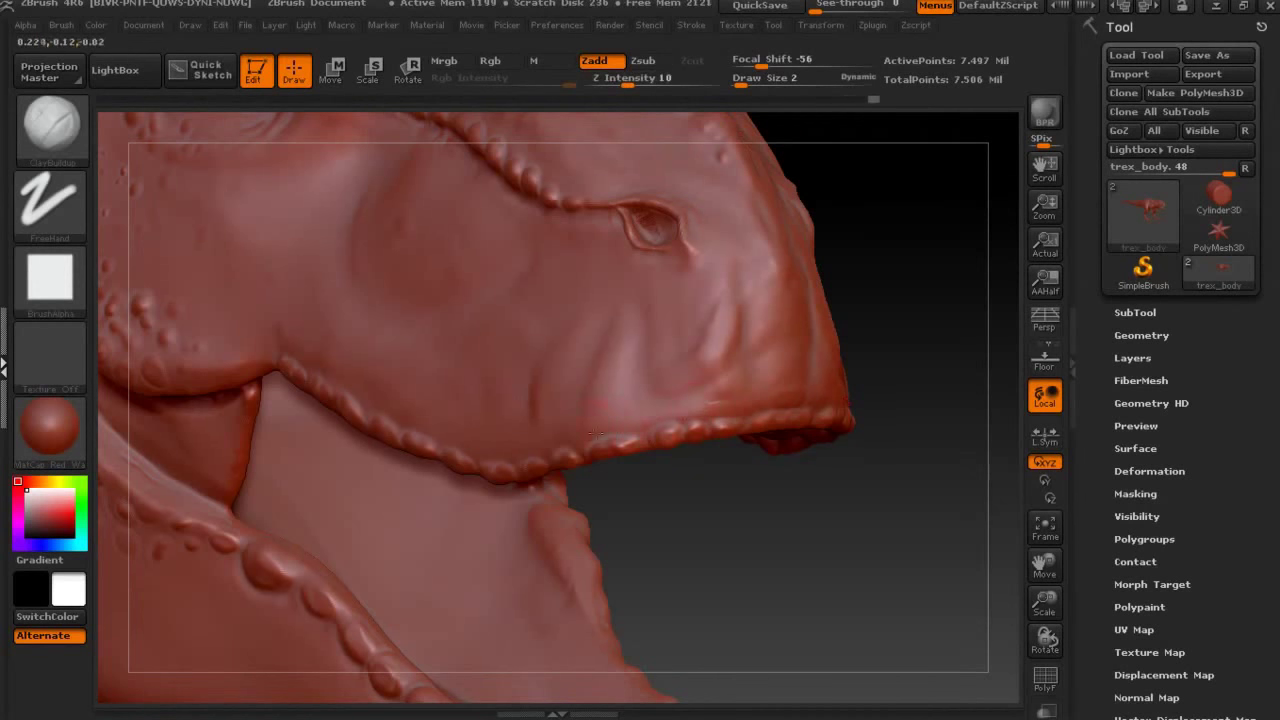
drag(528, 457, 449, 423)
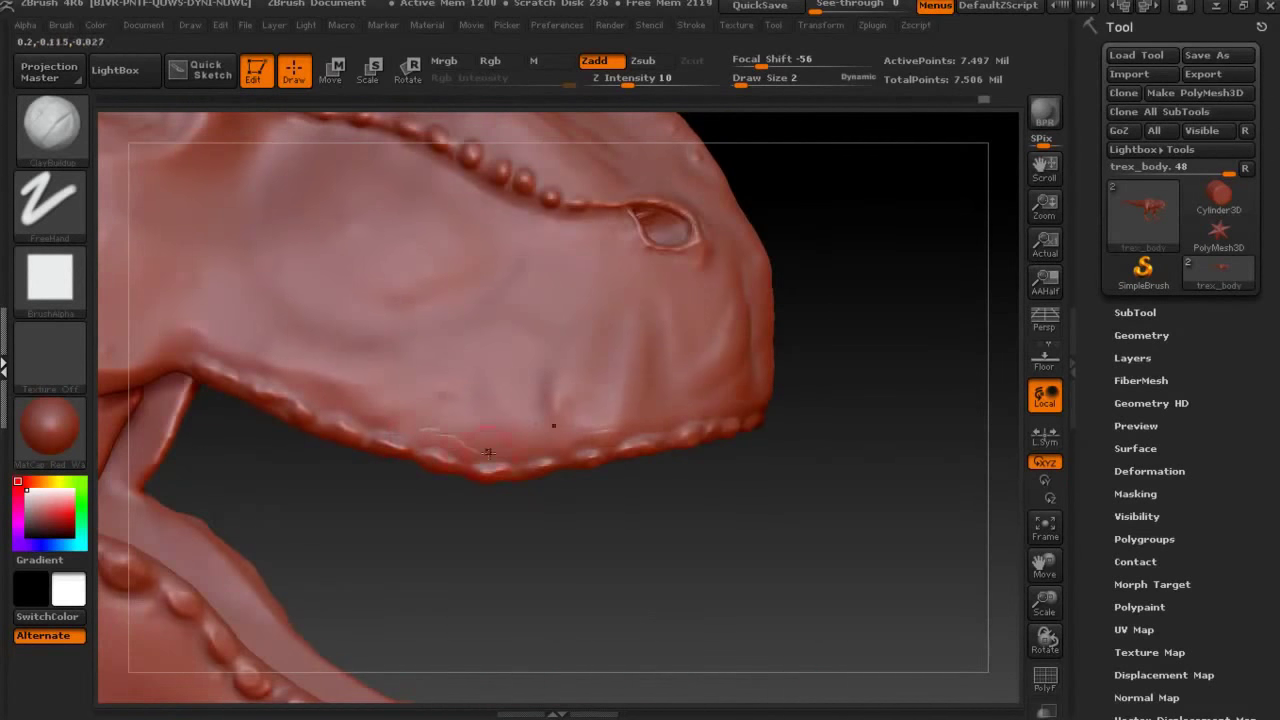
key(shift)
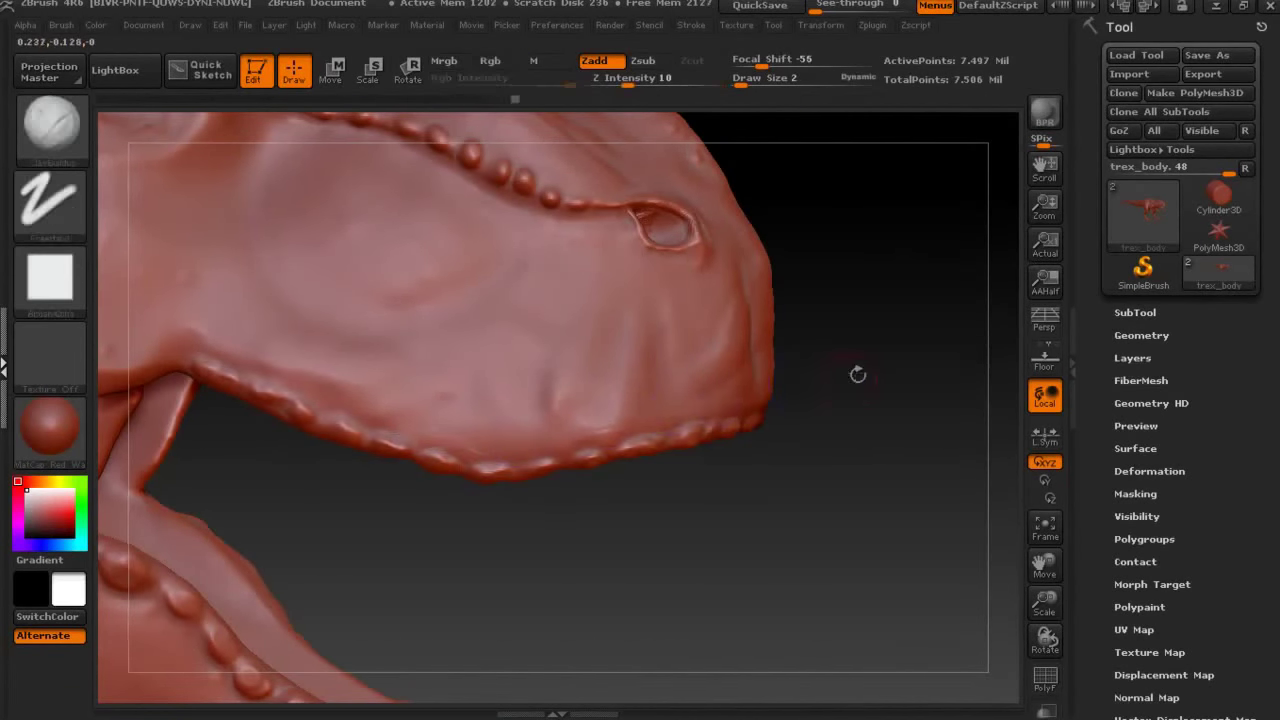
drag(857, 371, 820, 240)
key(shift)
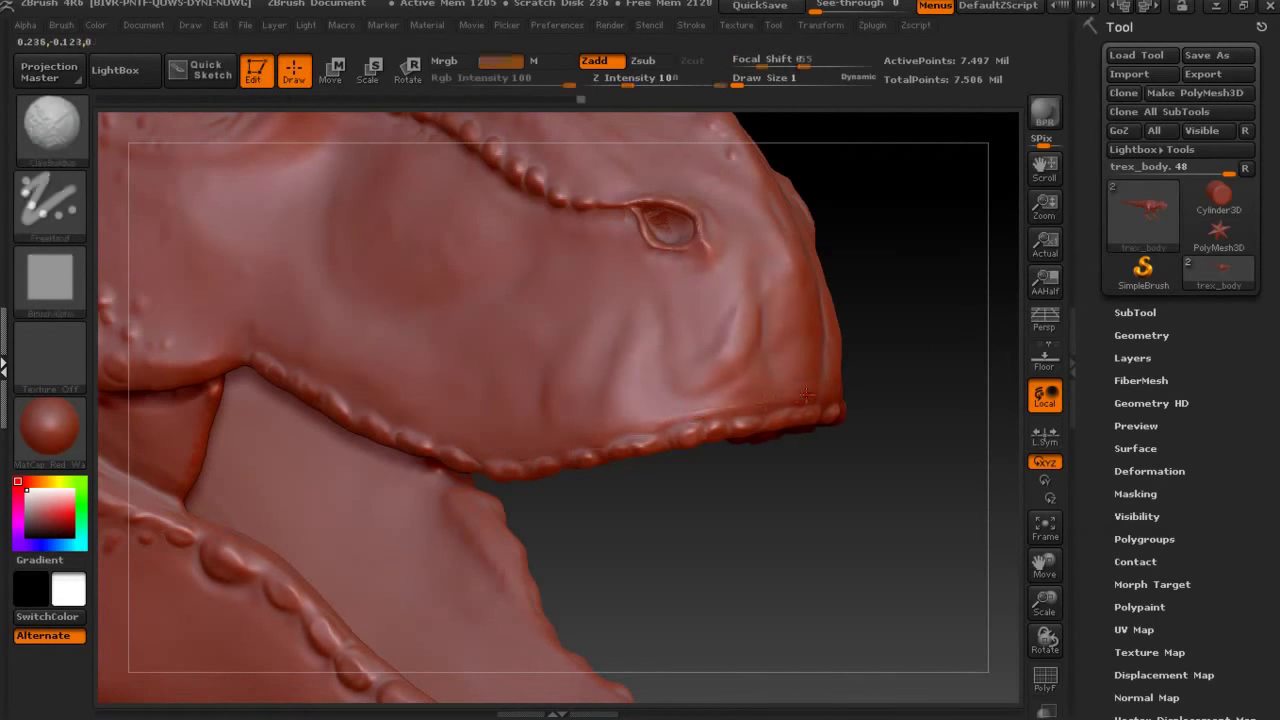
drag(668, 417, 532, 458)
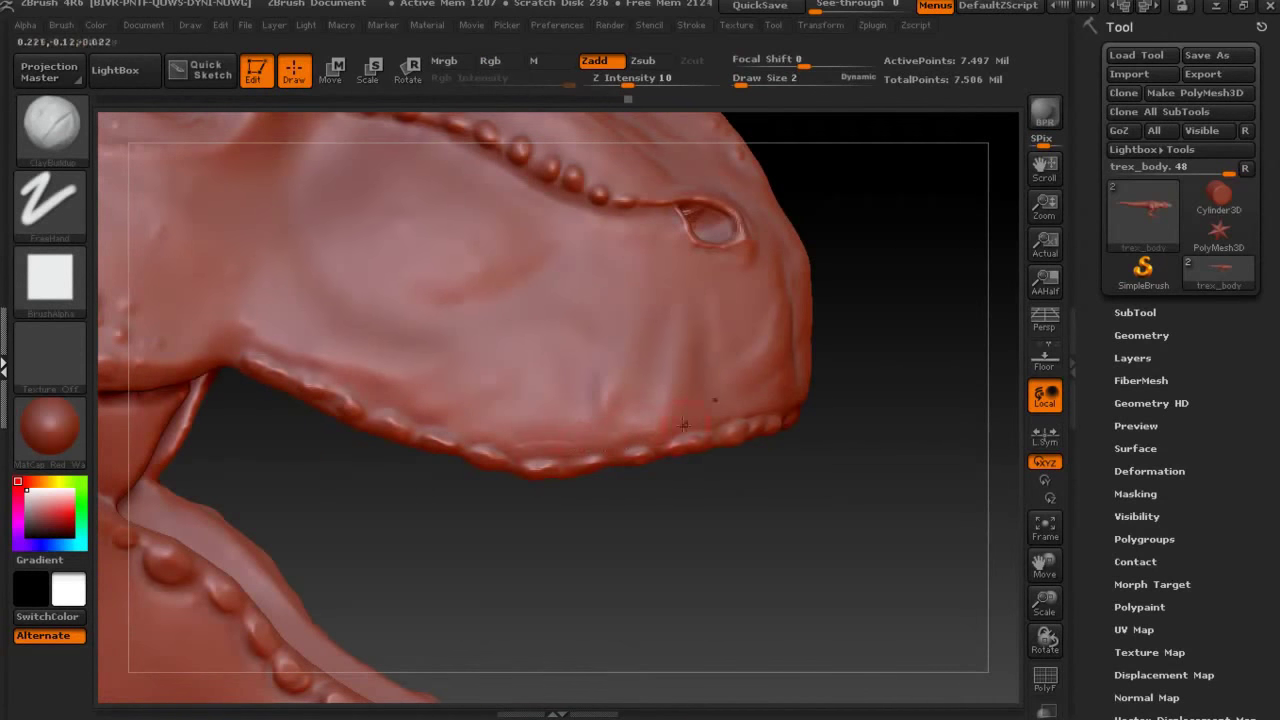
drag(399, 539, 470, 389)
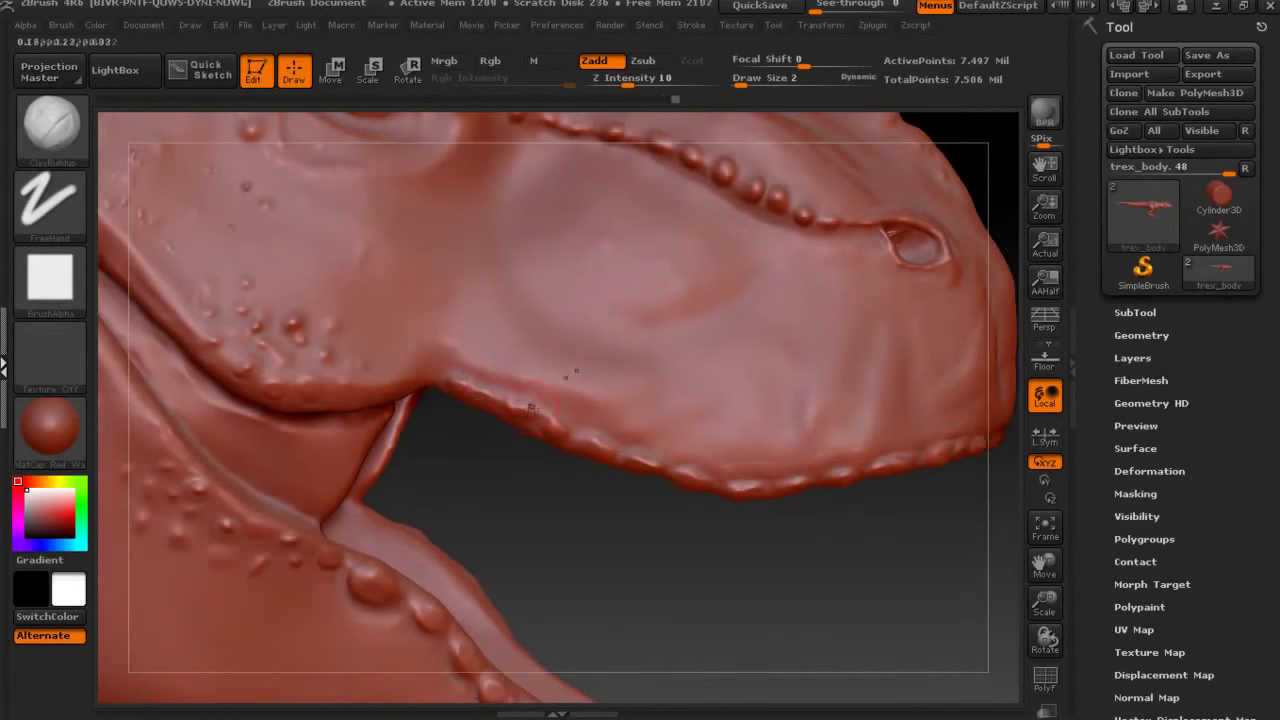
Alternate ClayBuildup and Smooth over the jaw beads, then zoom in with brush size 1.
key(b)
key(s)
key(t)
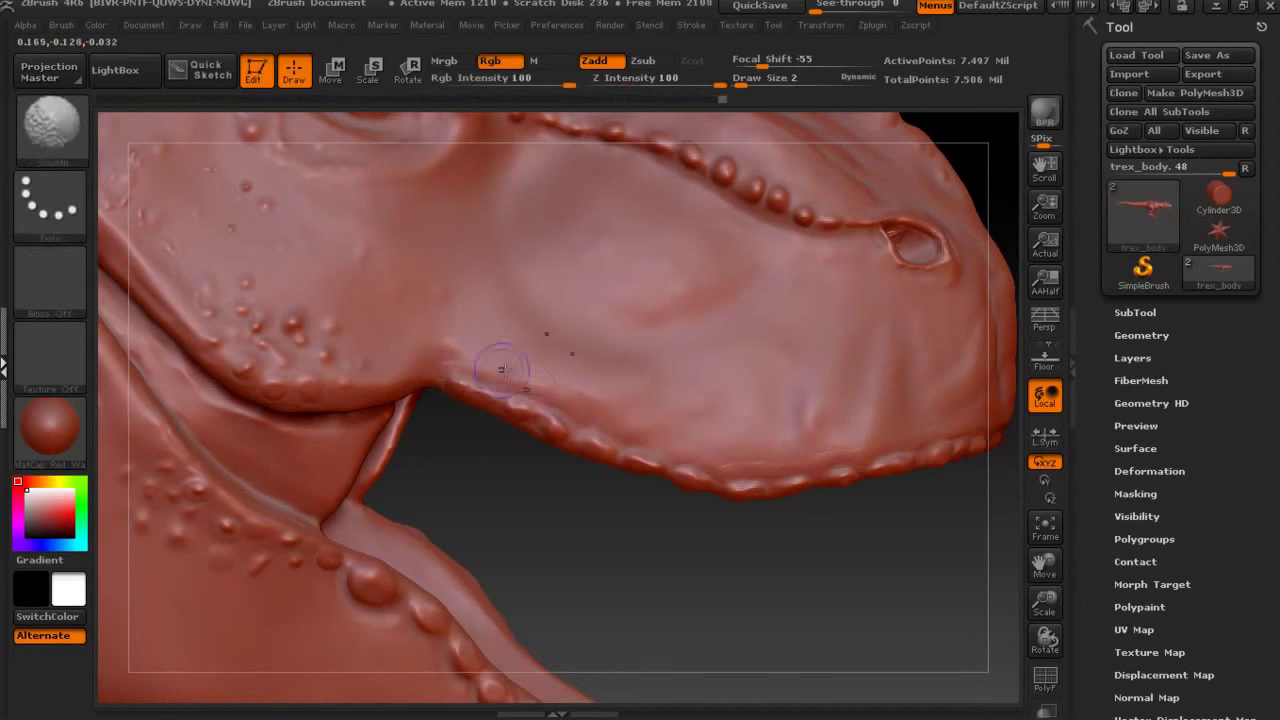
key(b)
key(c)
key(b)
key(b)
key(s)
key(t)
key(b)
key(c)
key(b)
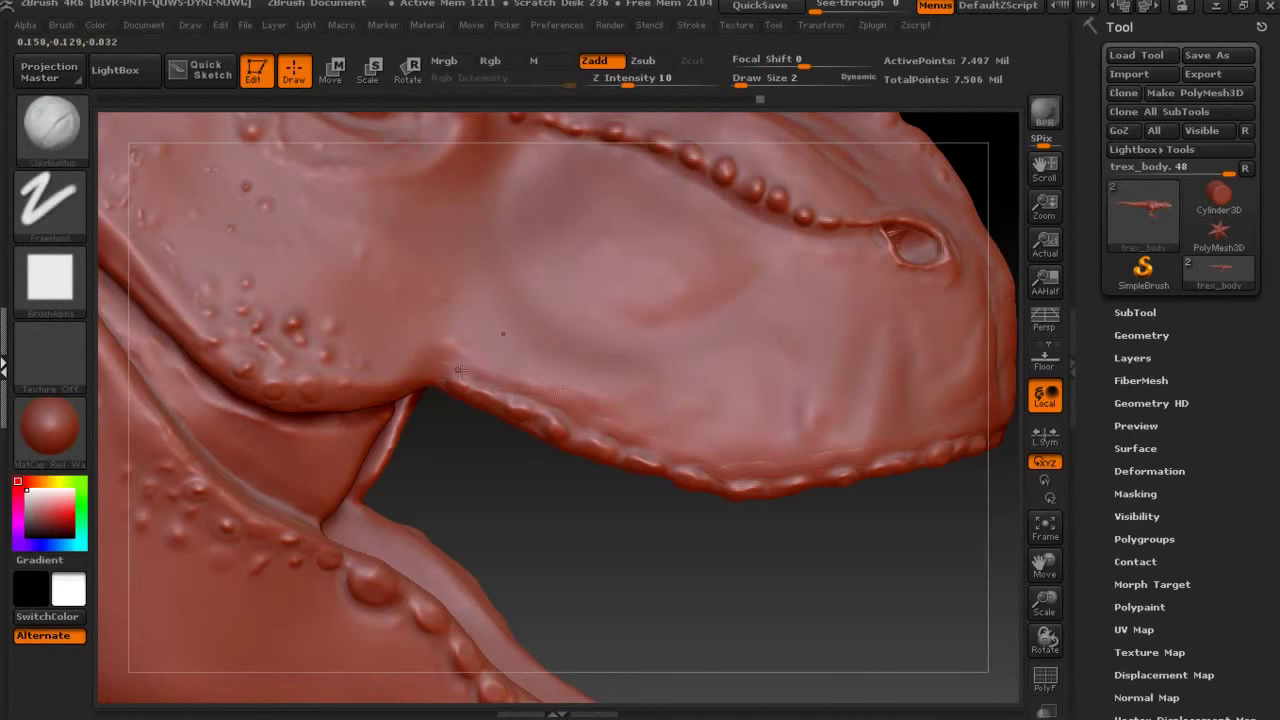
key(b)
key(s)
key(t)
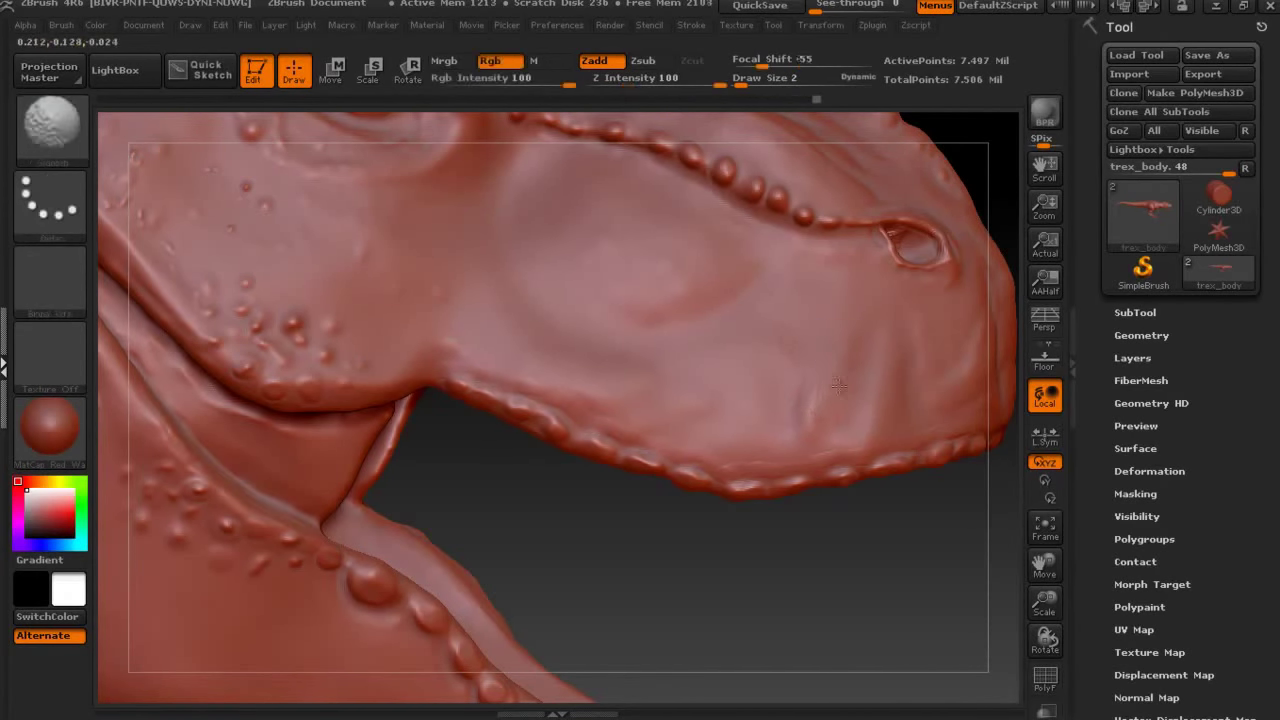
key(b)
key(c)
key(b)
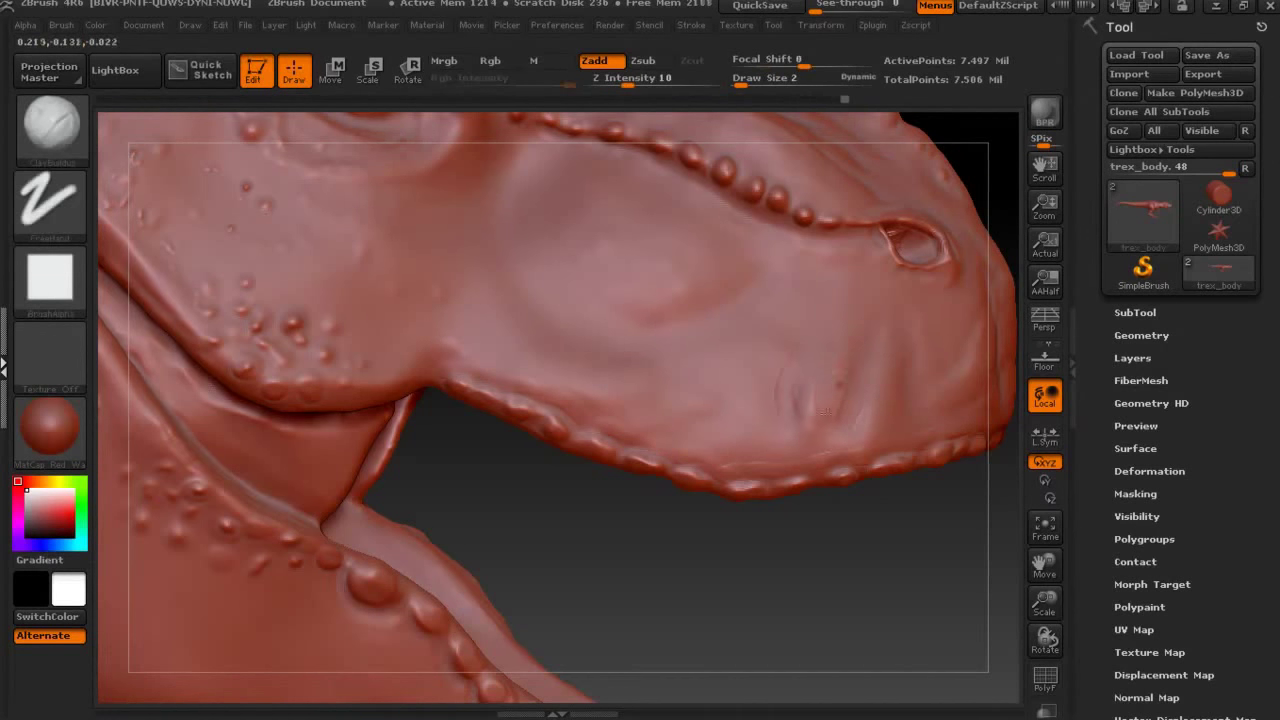
key(b)
key(s)
key(t)
key(shift)
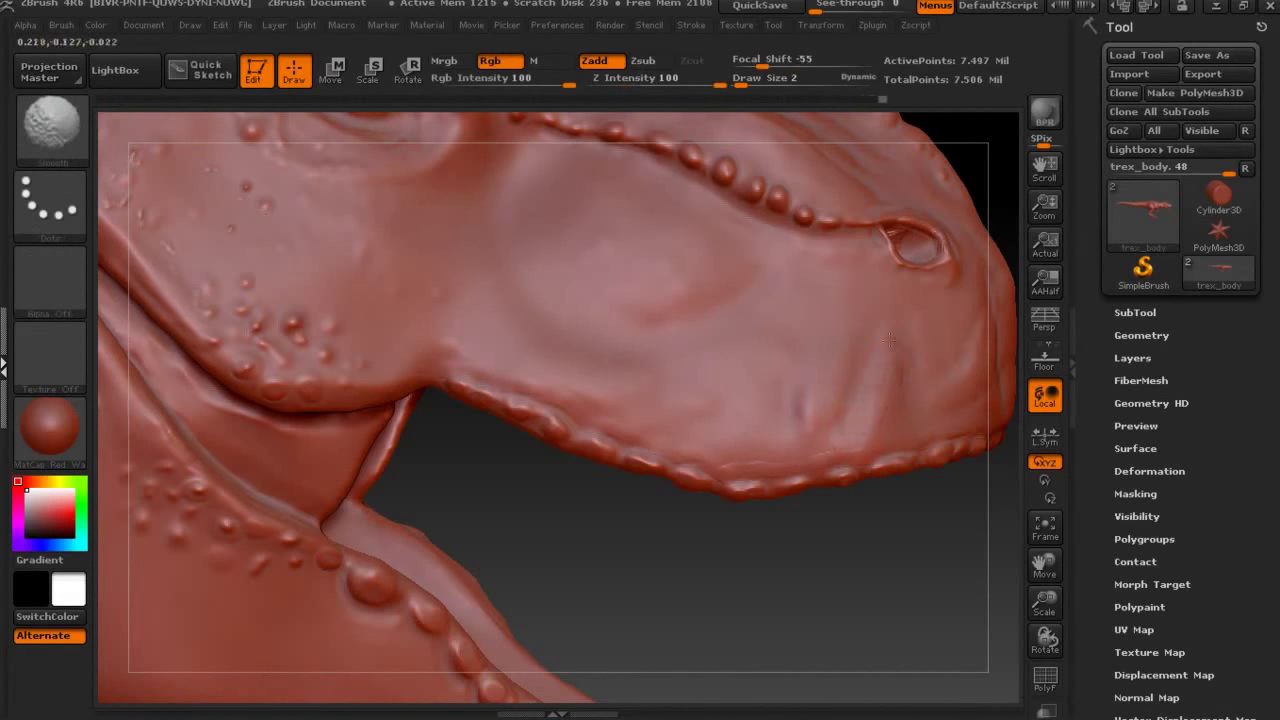
key(b)
key(c)
key(b)
mouse_move(629, 286)
alt+mouse_down()
mouse_move(464, 466)
mouse_move(560, 340)
alt+mouse_up()
key(bracketleft)
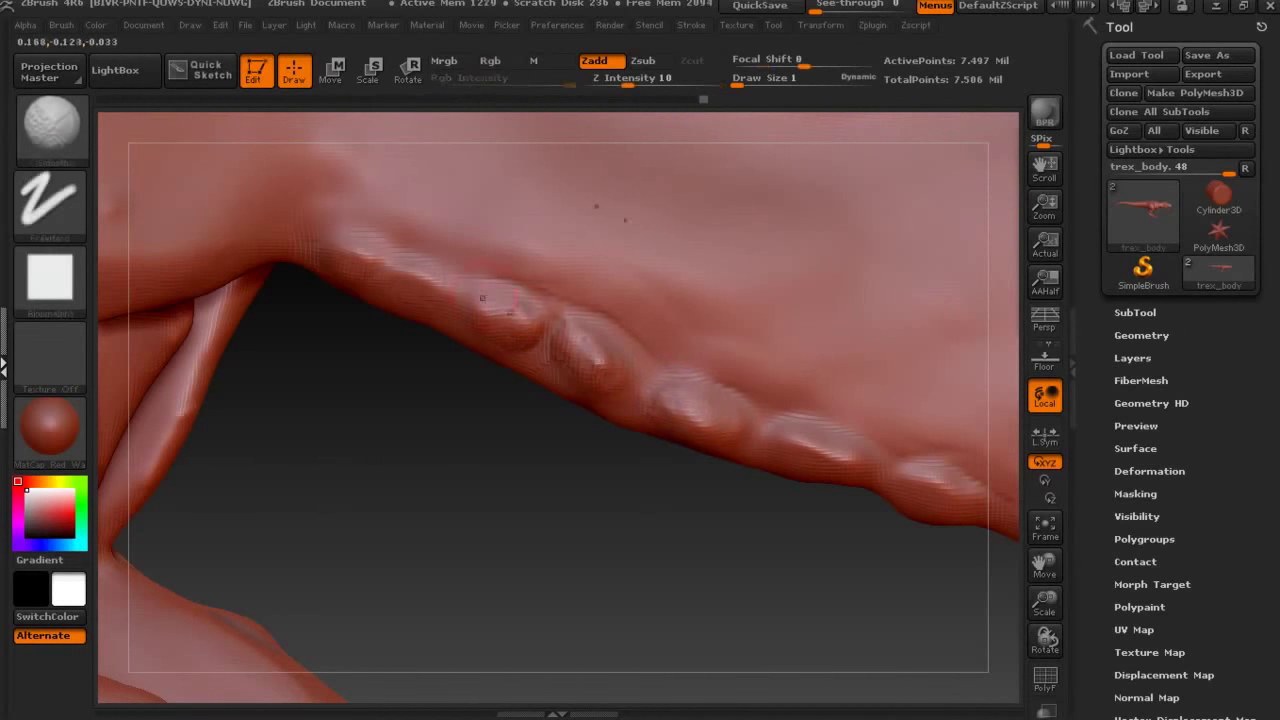
Mask and invert around the jaw bumps from below, then clear the mask again.
click(1141, 335)
mouse_move(772, 438)
mouse_down()
mouse_move(478, 310)
mouse_move(484, 340)
mouse_up()
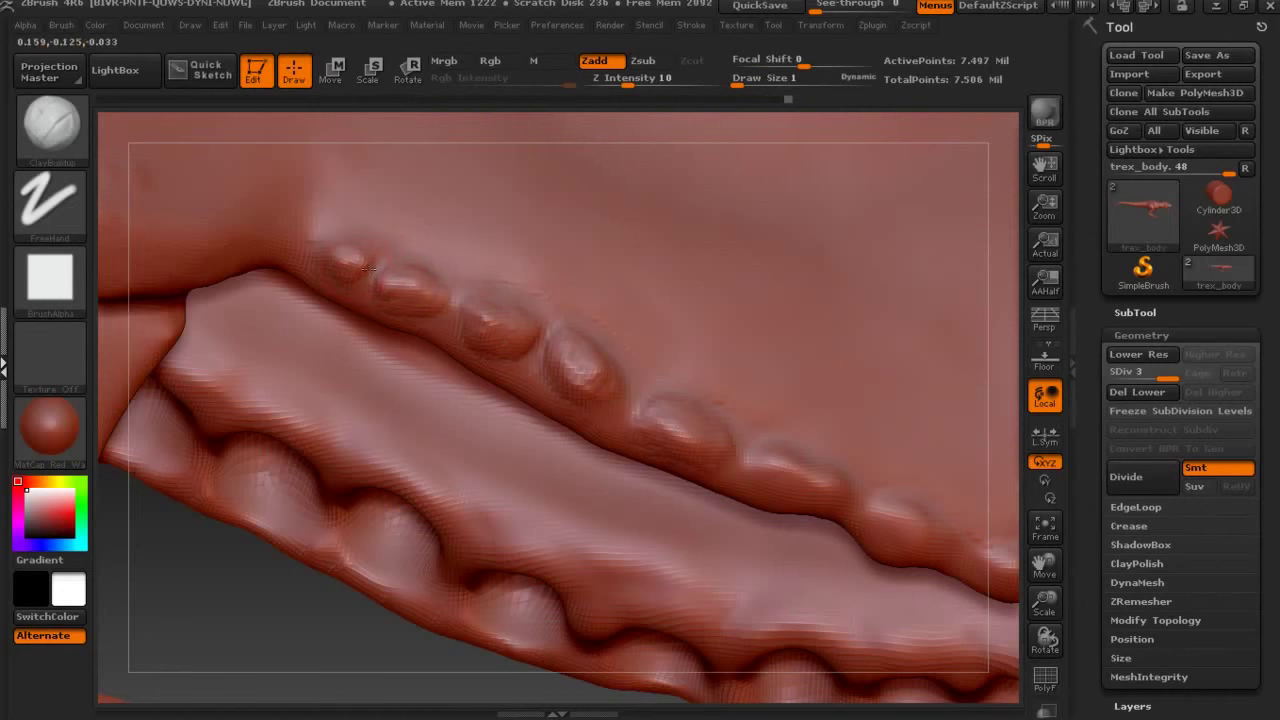
mouse_move(390, 395)
mouse_down()
mouse_move(226, 594)
mouse_move(427, 246)
mouse_move(440, 268)
mouse_up()
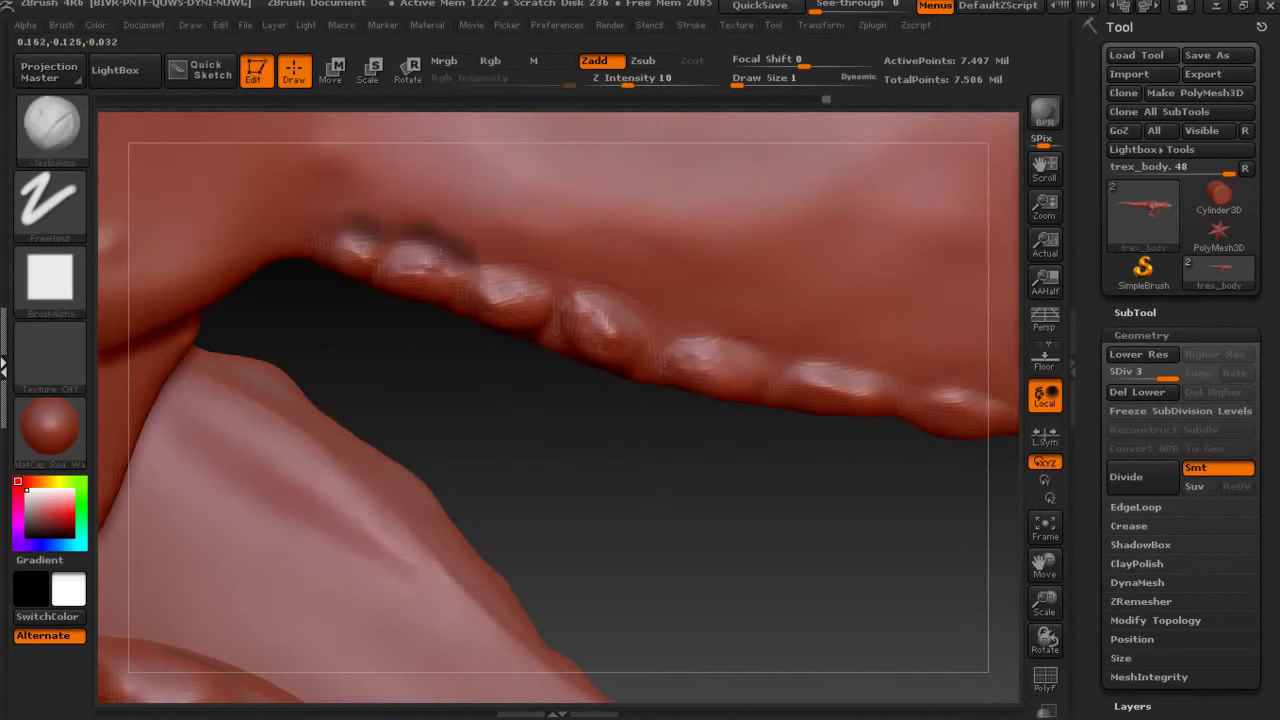
ctrl+drag(471, 400, 480, 405)
drag(480, 405, 500, 380)
mouse_move(495, 285)
ctrl+mouse_down()
mouse_move(516, 325)
mouse_move(600, 335)
mouse_move(700, 370)
mouse_move(716, 416)
ctrl+mouse_up()
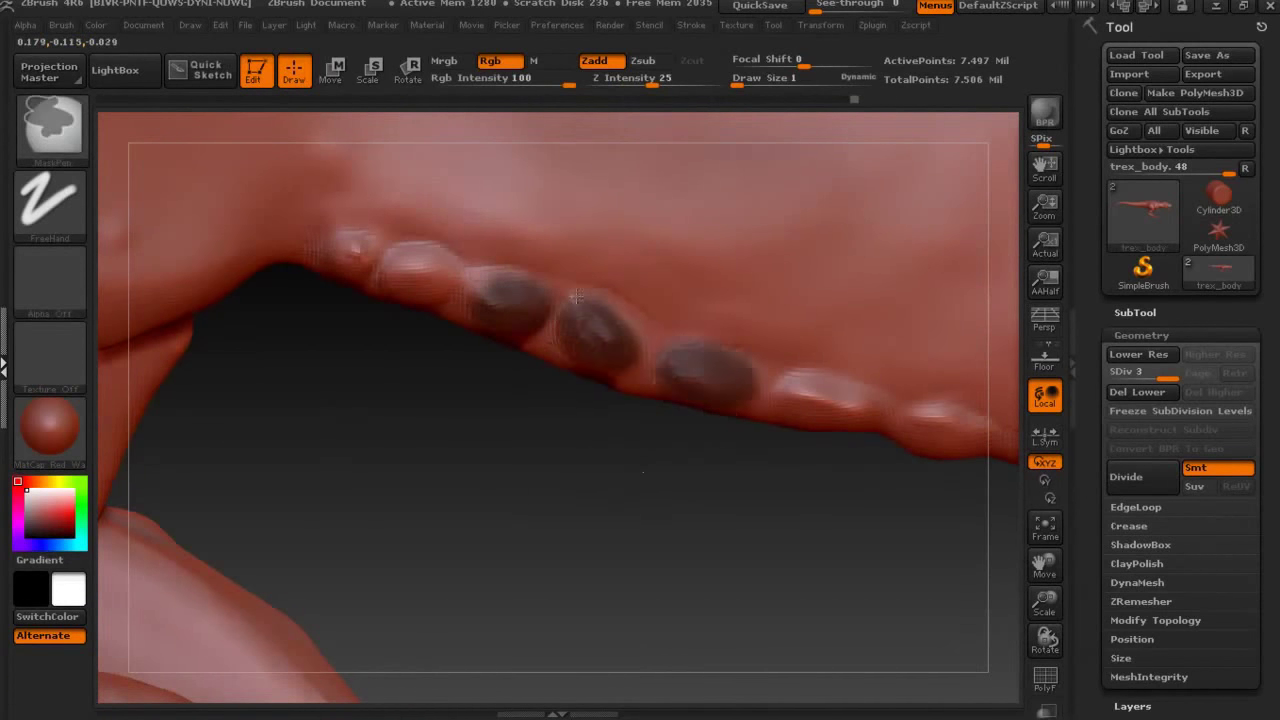
ctrl+click(716, 440)
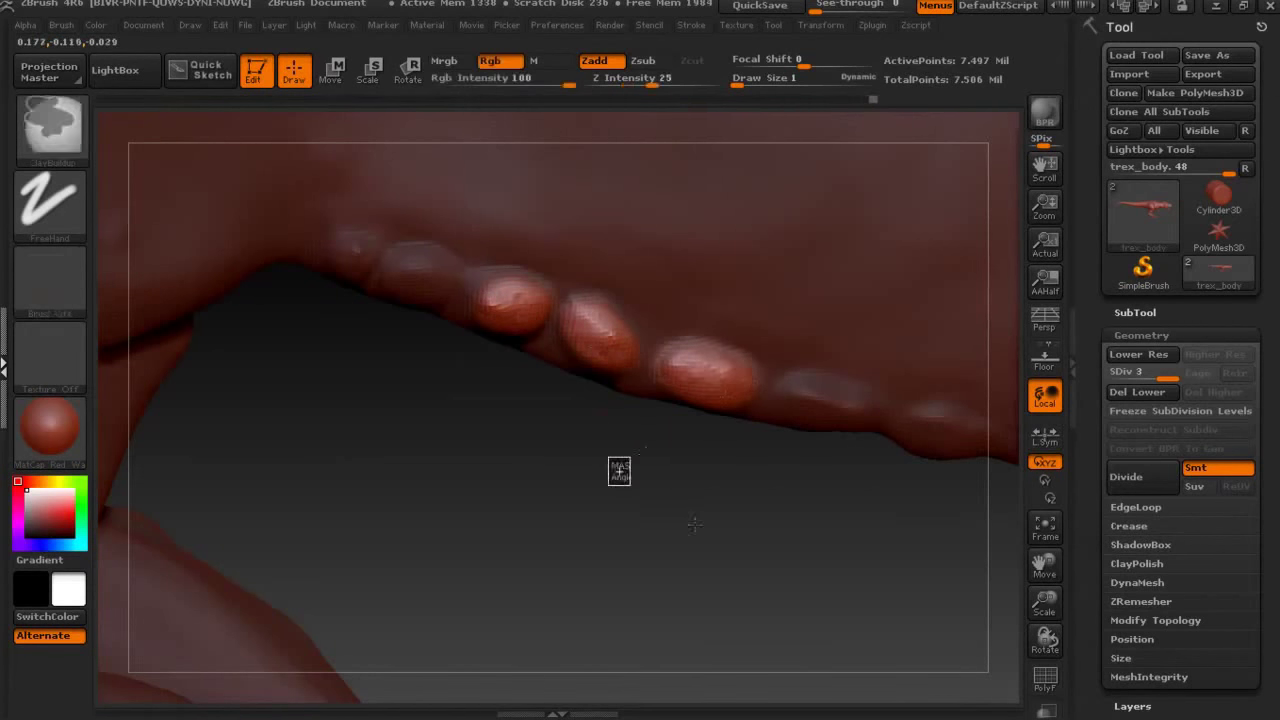
mouse_move(614, 466)
ctrl+mouse_down()
mouse_move(834, 480)
mouse_move(528, 302)
mouse_move(557, 335)
mouse_move(680, 360)
mouse_move(880, 350)
mouse_move(830, 360)
mouse_move(778, 326)
mouse_move(900, 285)
mouse_move(965, 240)
ctrl+mouse_up()
mouse_move(703, 400)
mouse_down()
mouse_move(600, 420)
mouse_move(528, 372)
mouse_up()
key(alt+Tab)
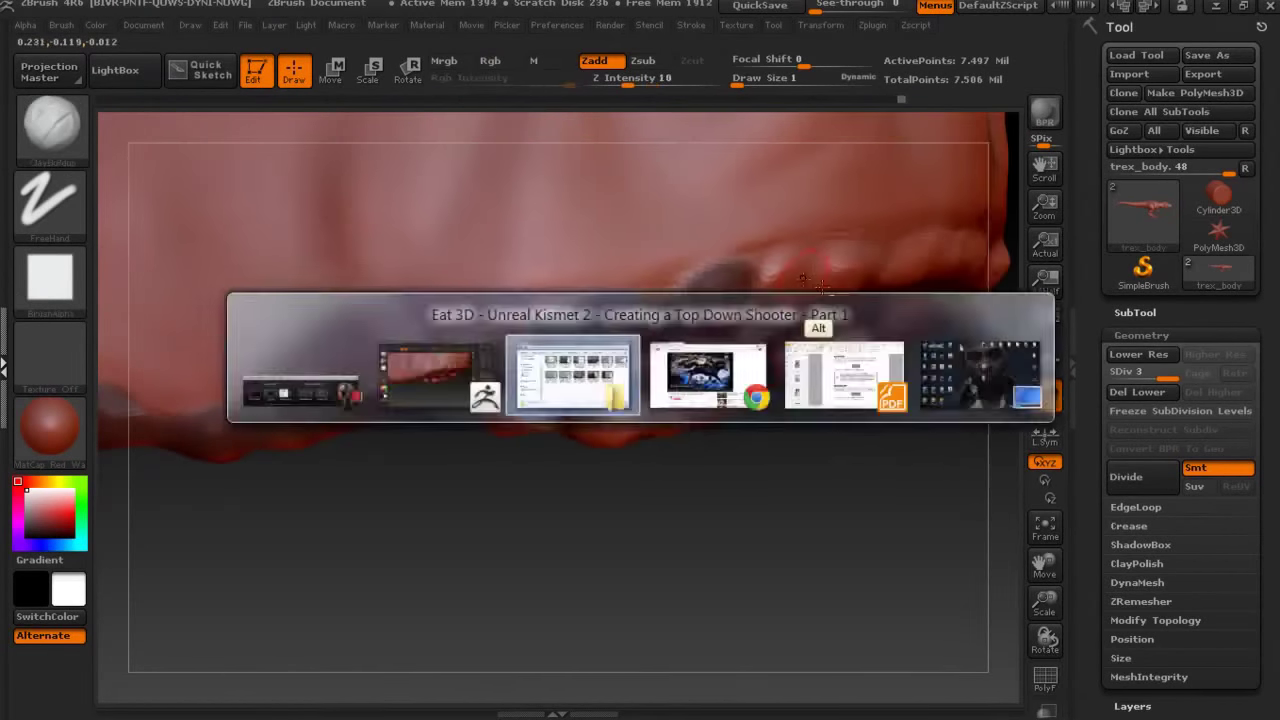
key(alt+Tab)
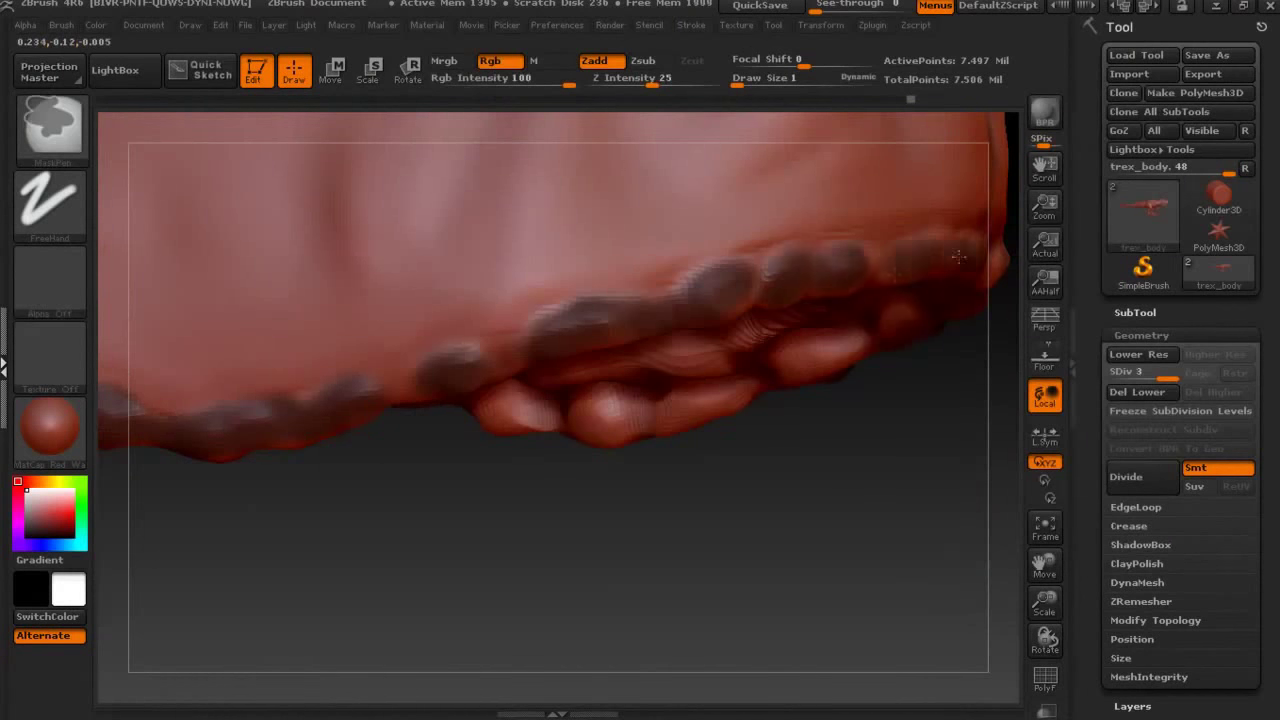
ctrl+drag(620, 471, 600, 490)
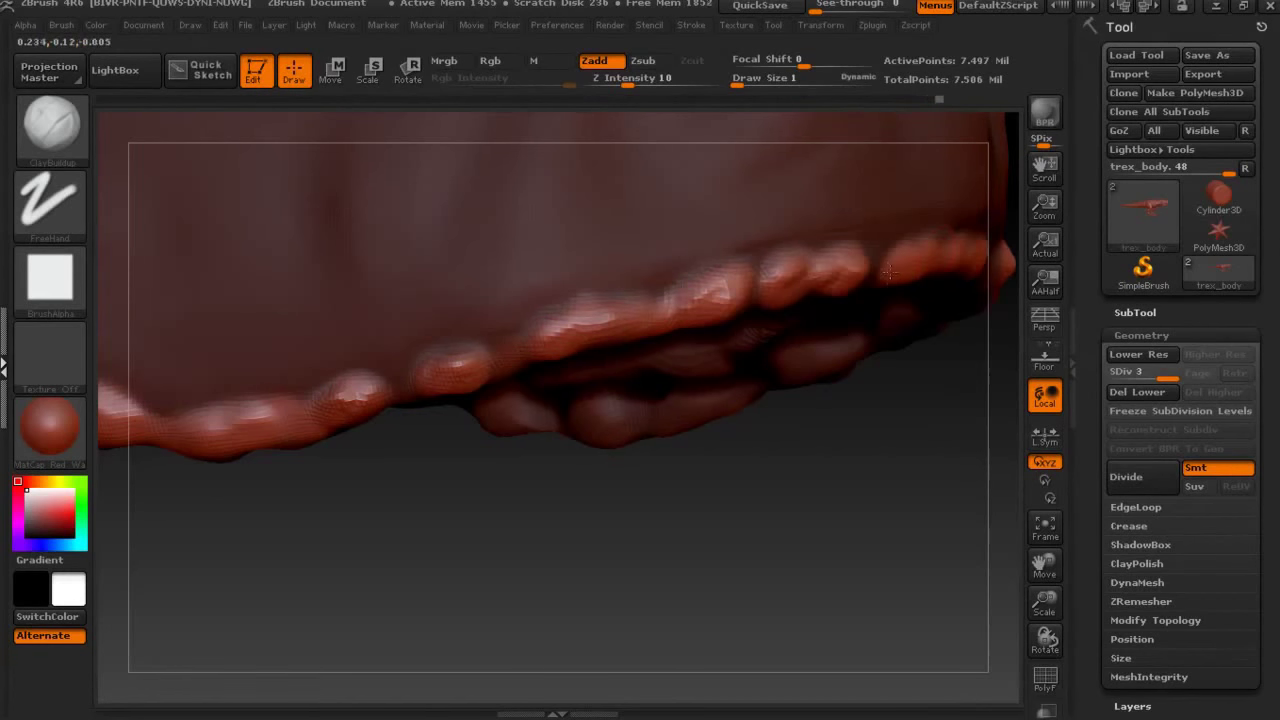
Smooth the bead ridges along both lip edges and mask a small spot at the jaw corner.
mouse_move(490, 374)
mouse_down()
mouse_move(523, 497)
mouse_move(294, 358)
mouse_up()
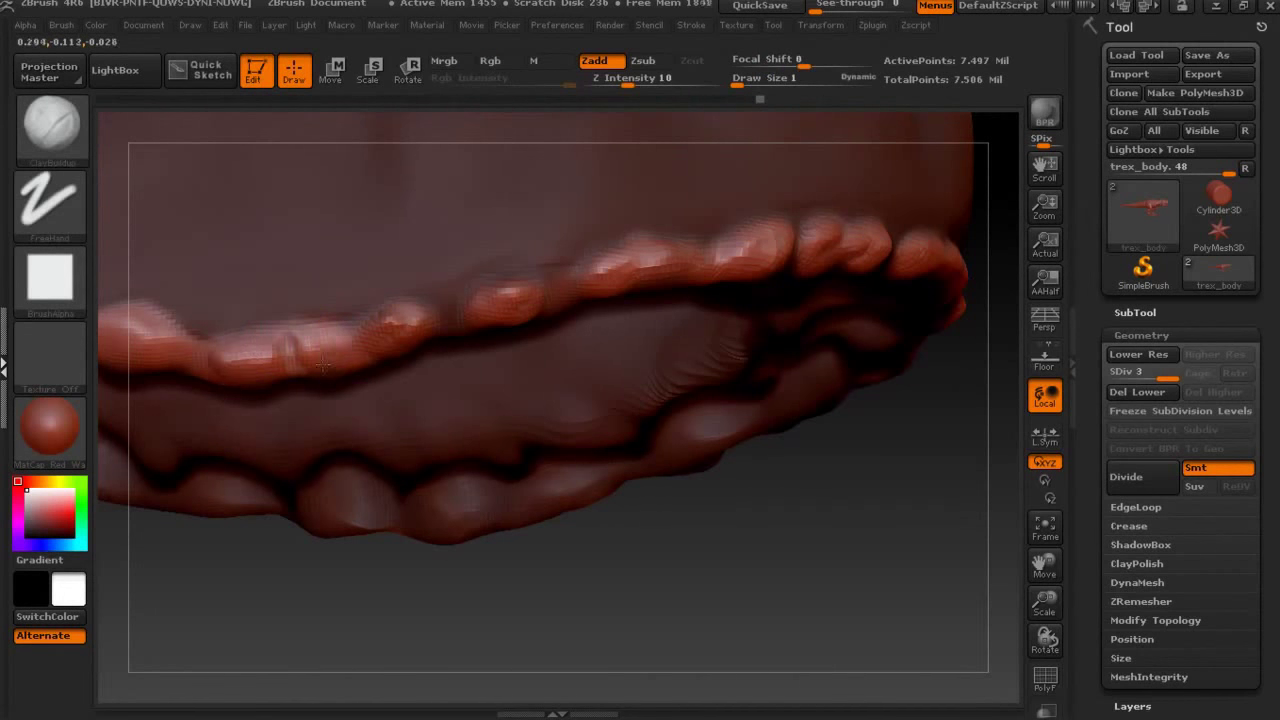
mouse_move(543, 343)
mouse_down()
mouse_move(706, 520)
mouse_move(749, 309)
mouse_move(601, 395)
mouse_move(706, 406)
mouse_up()
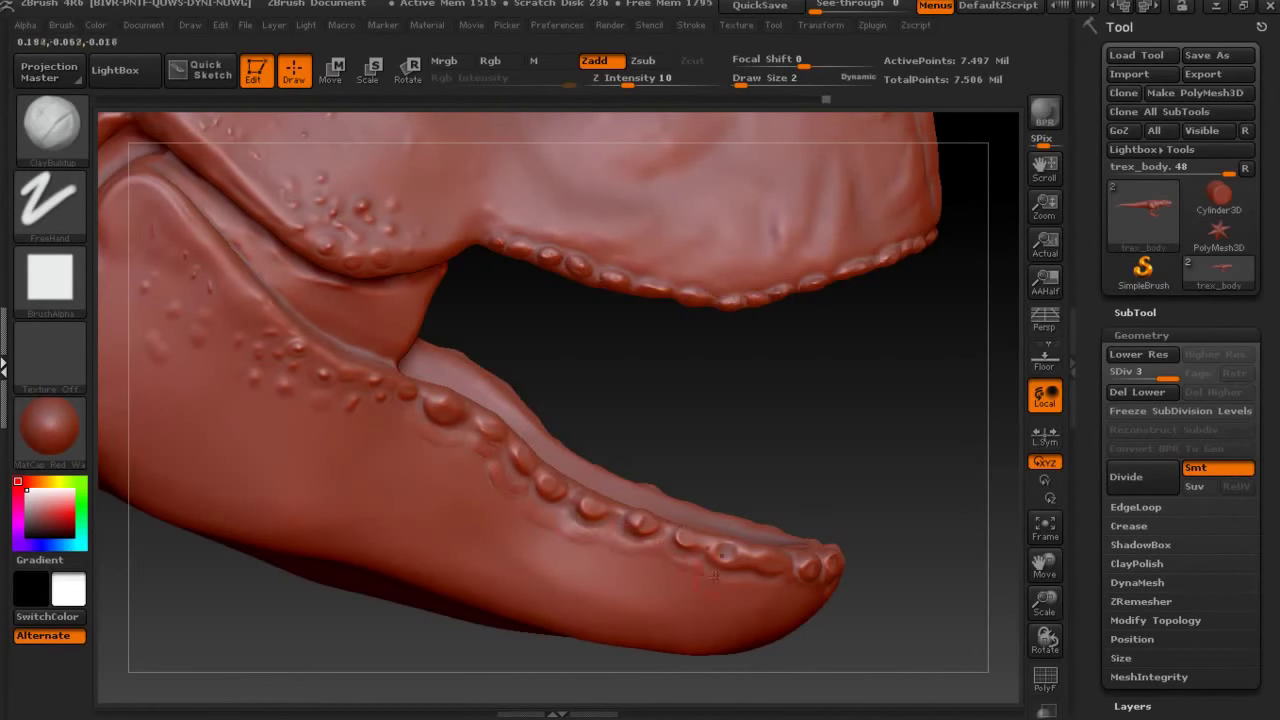
key(shift)
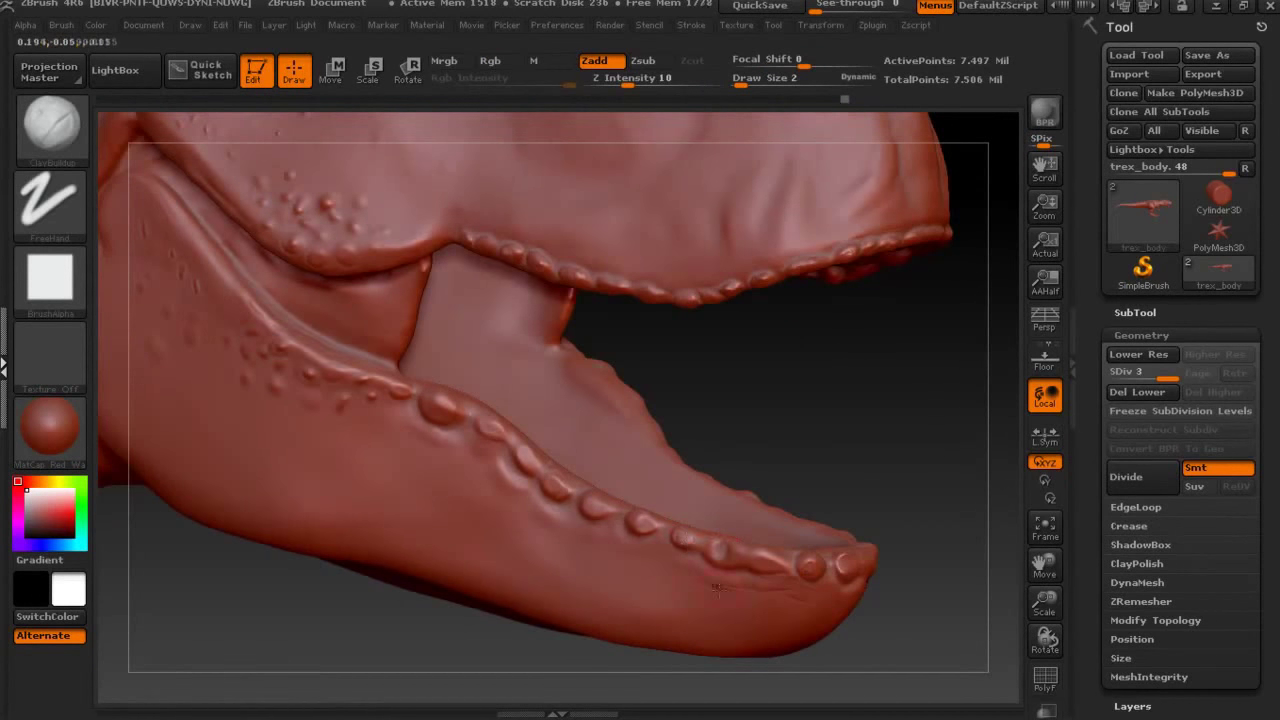
mouse_move(718, 590)
mouse_down()
mouse_move(800, 578)
mouse_move(706, 371)
mouse_up()
mouse_move(620, 403)
mouse_down()
mouse_move(551, 500)
mouse_move(560, 560)
mouse_up()
ctrl+click(485, 410)
mouse_move(571, 623)
mouse_down()
mouse_move(524, 458)
mouse_move(640, 519)
mouse_up()
Enlarge the masked spot at the jaw corner and invert the mask.
ctrl+click(500, 418)
ctrl+click(470, 405)
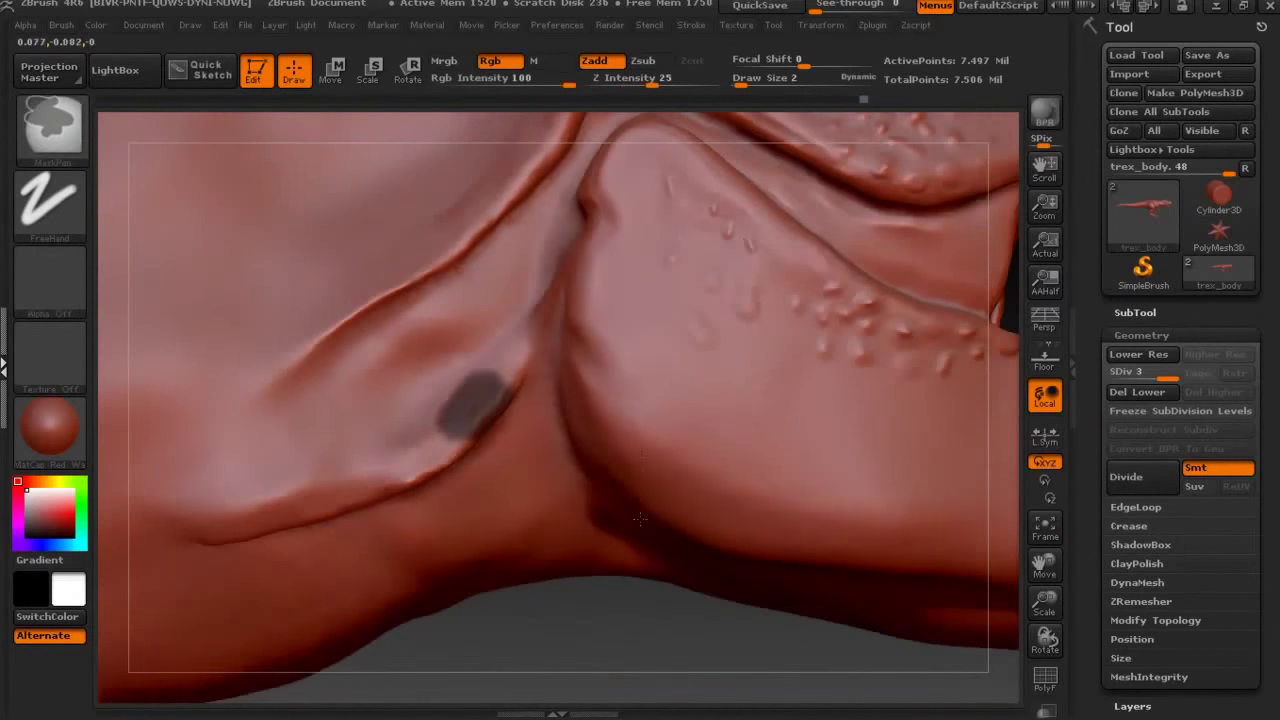
key(ctrl+i)
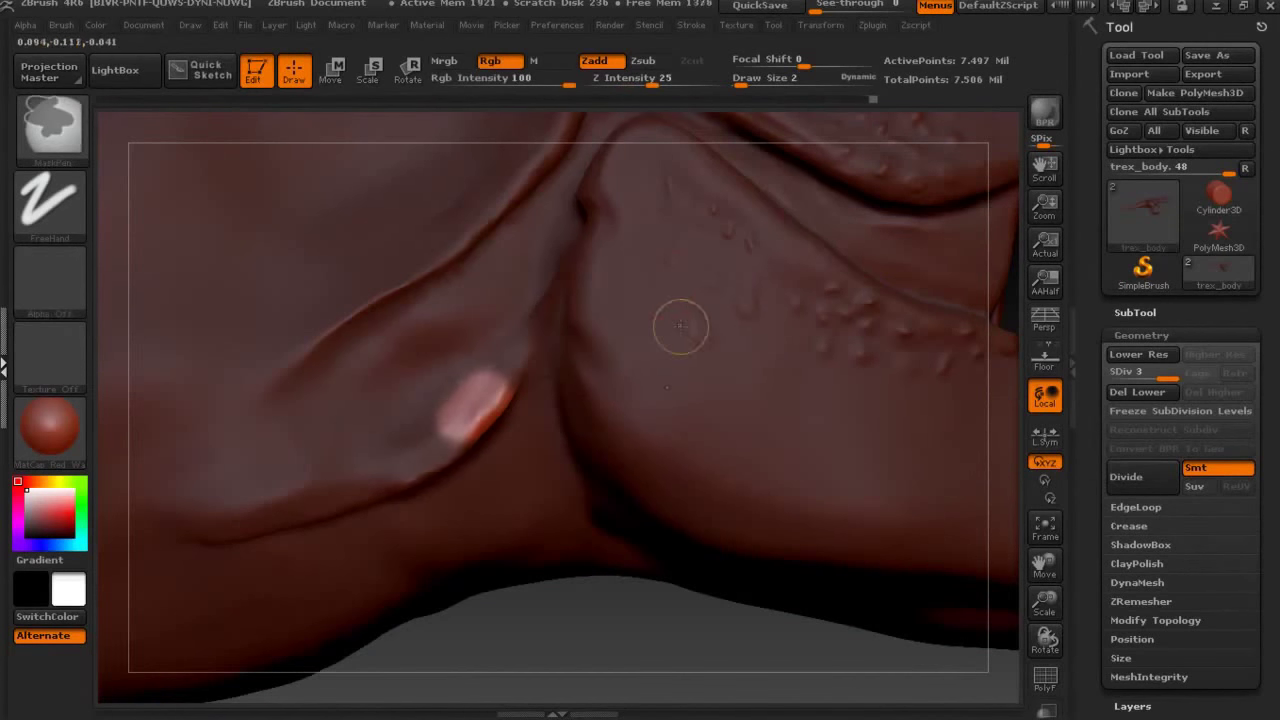
Pull the unmasked spot outward with the Move brush, then clear the mask.
click(50, 128)
click(338, 152)
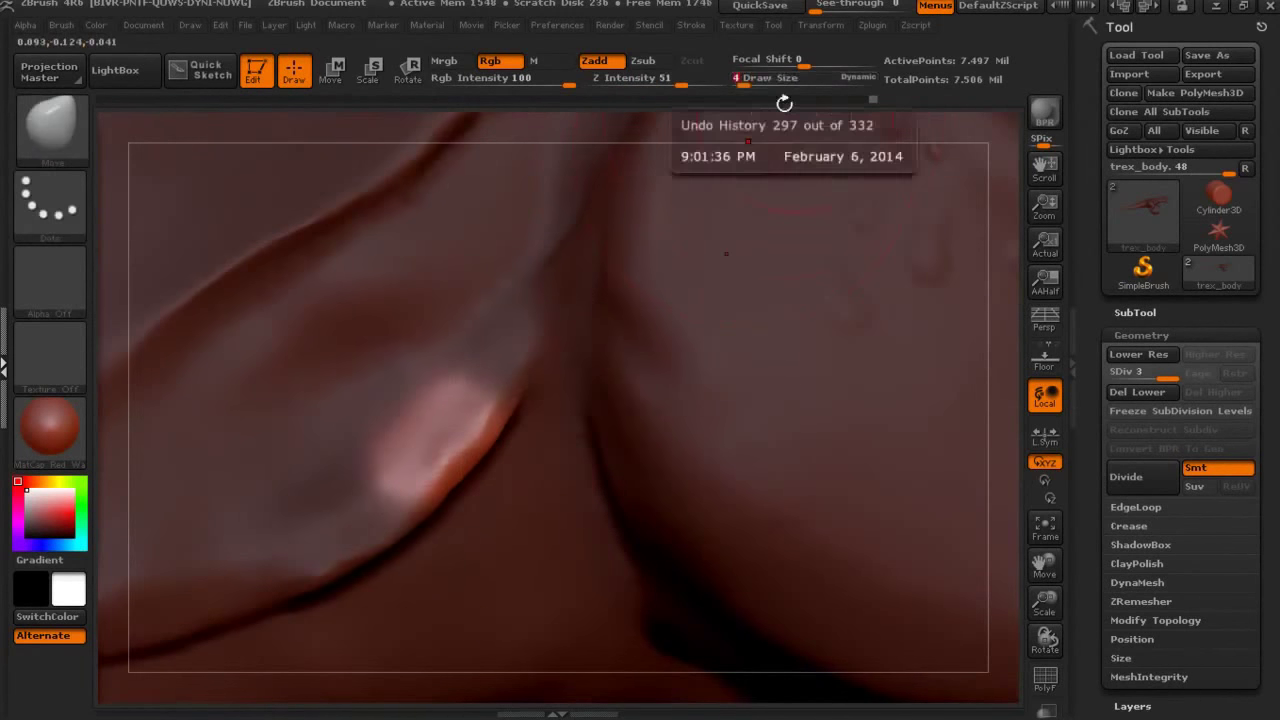
drag(1044, 640, 680, 444)
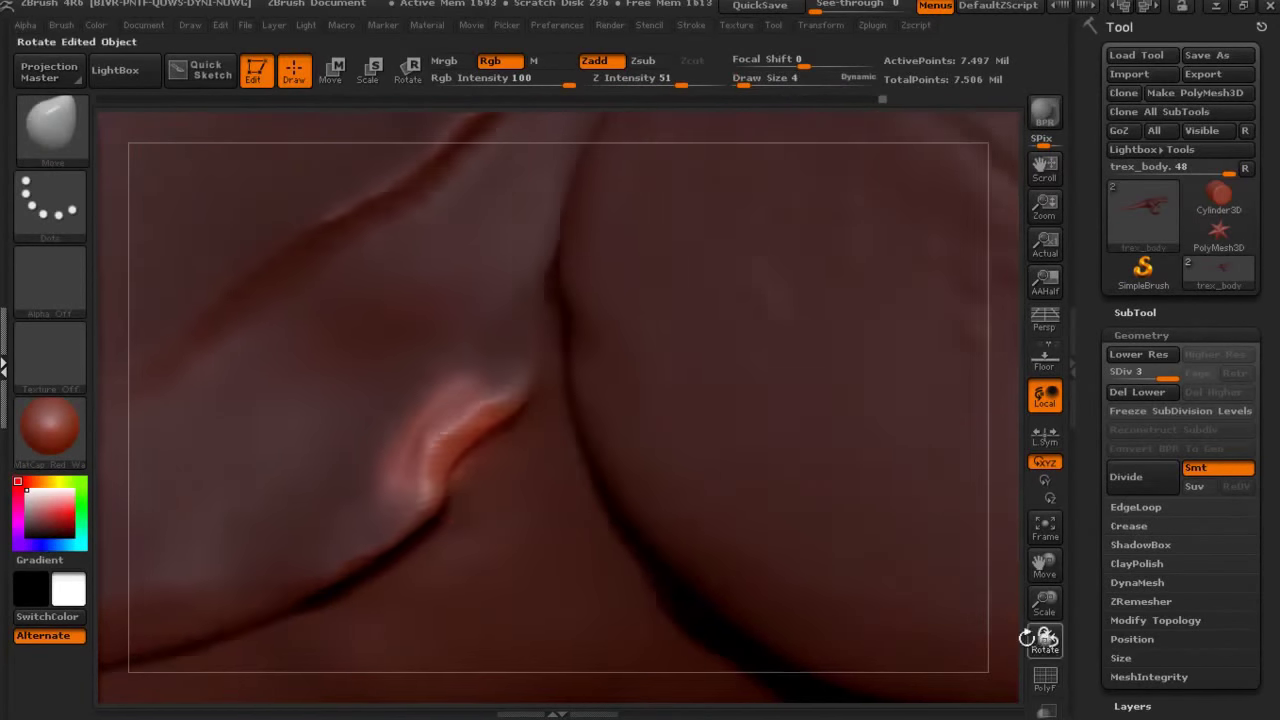
drag(1044, 640, 1070, 648)
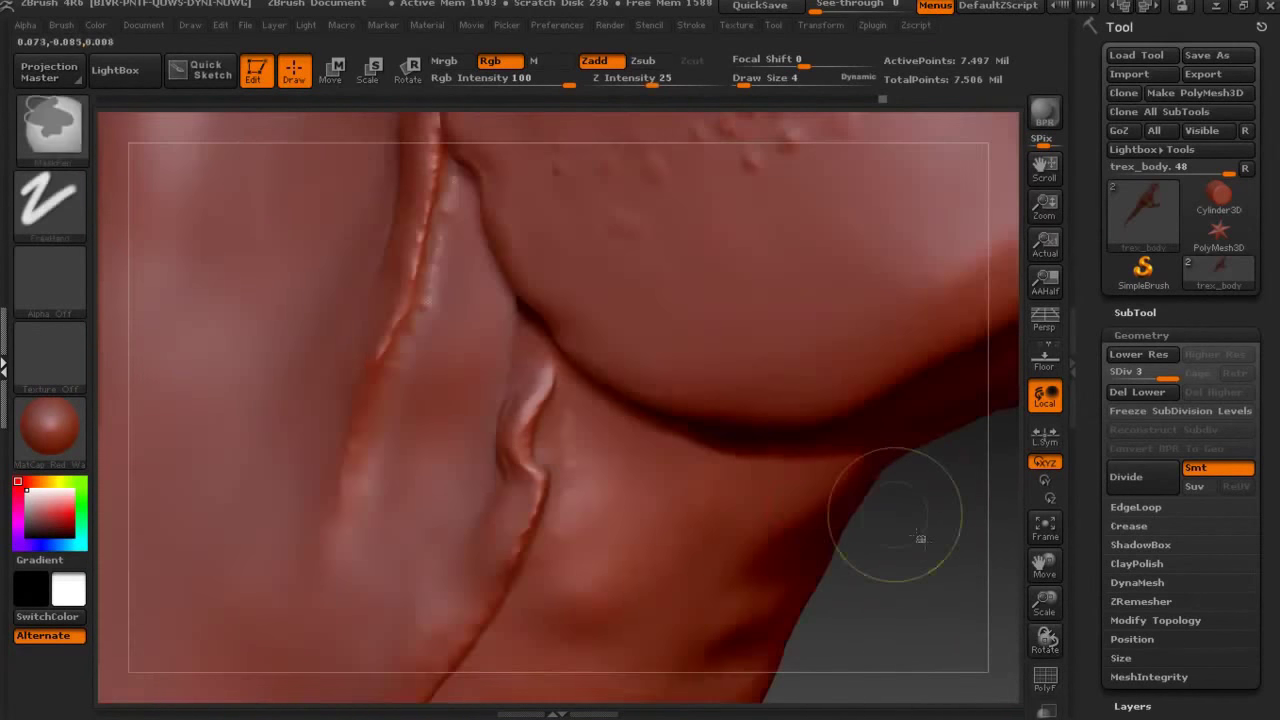
ctrl+drag(920, 538, 915, 530)
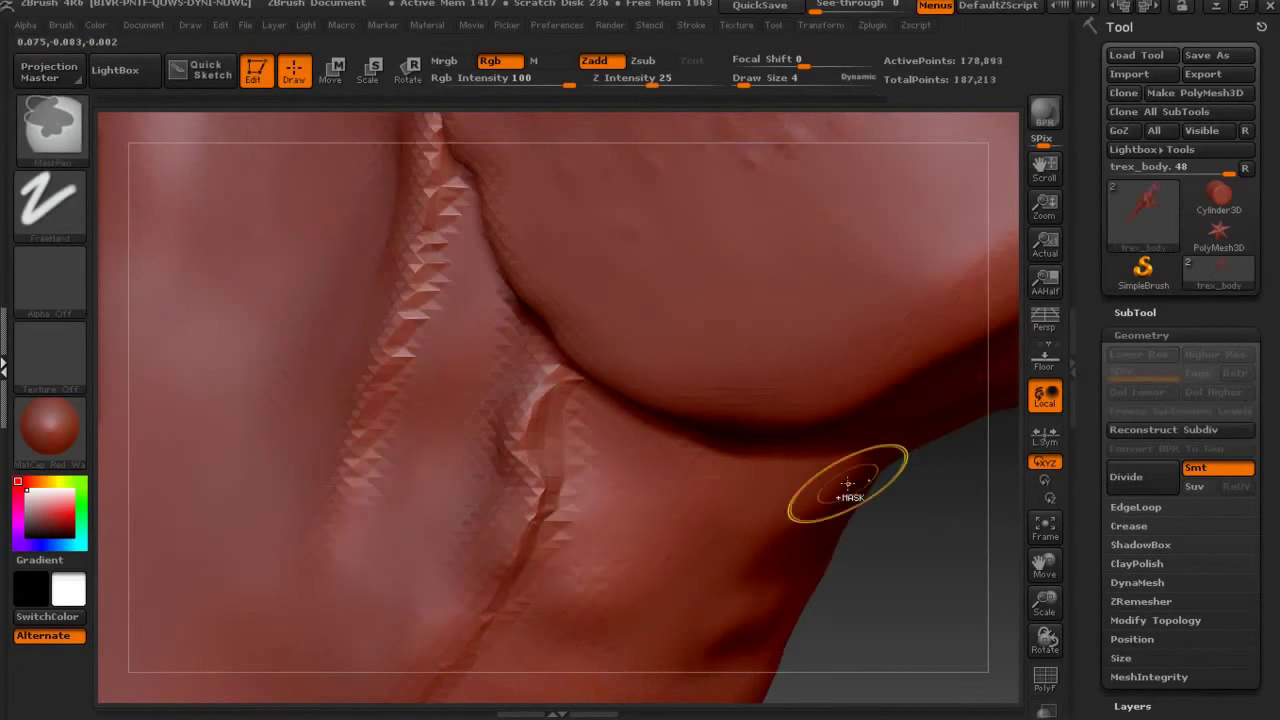
click(66, 139)
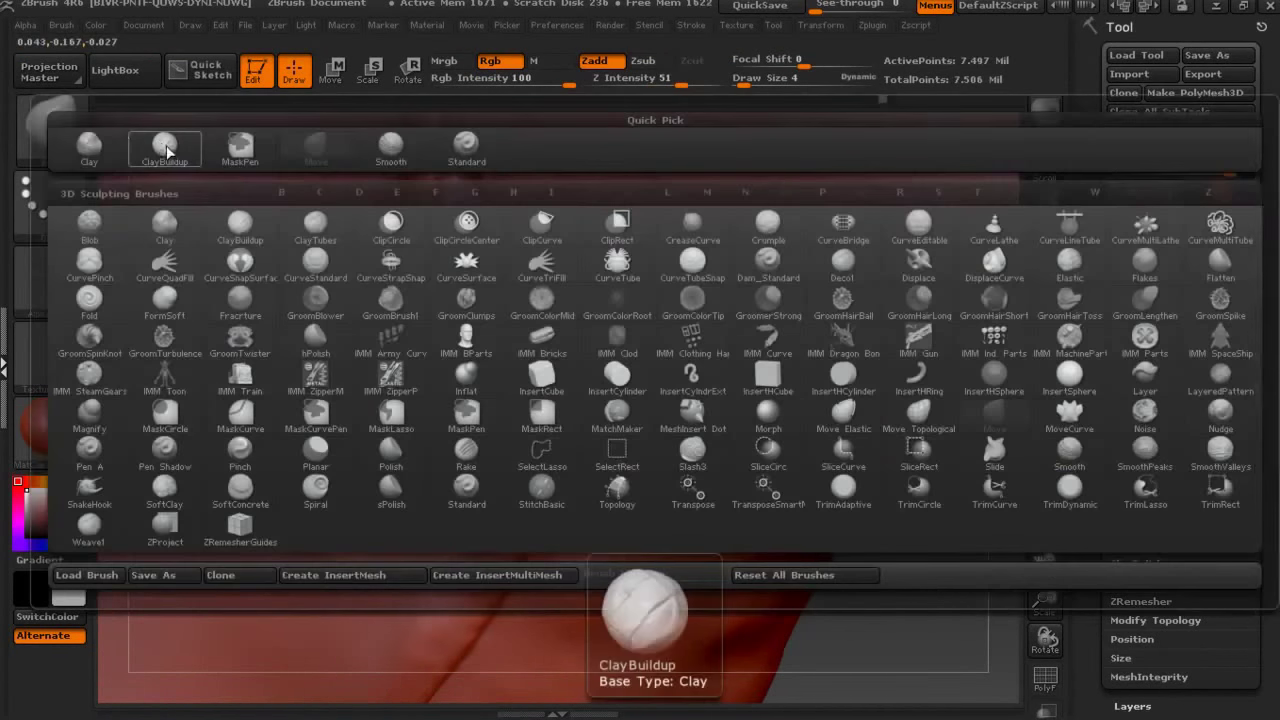
Build up the jaw-corner fold with ClayBuildup and smooth its crease, ending at Draw Size 2.
click(248, 236)
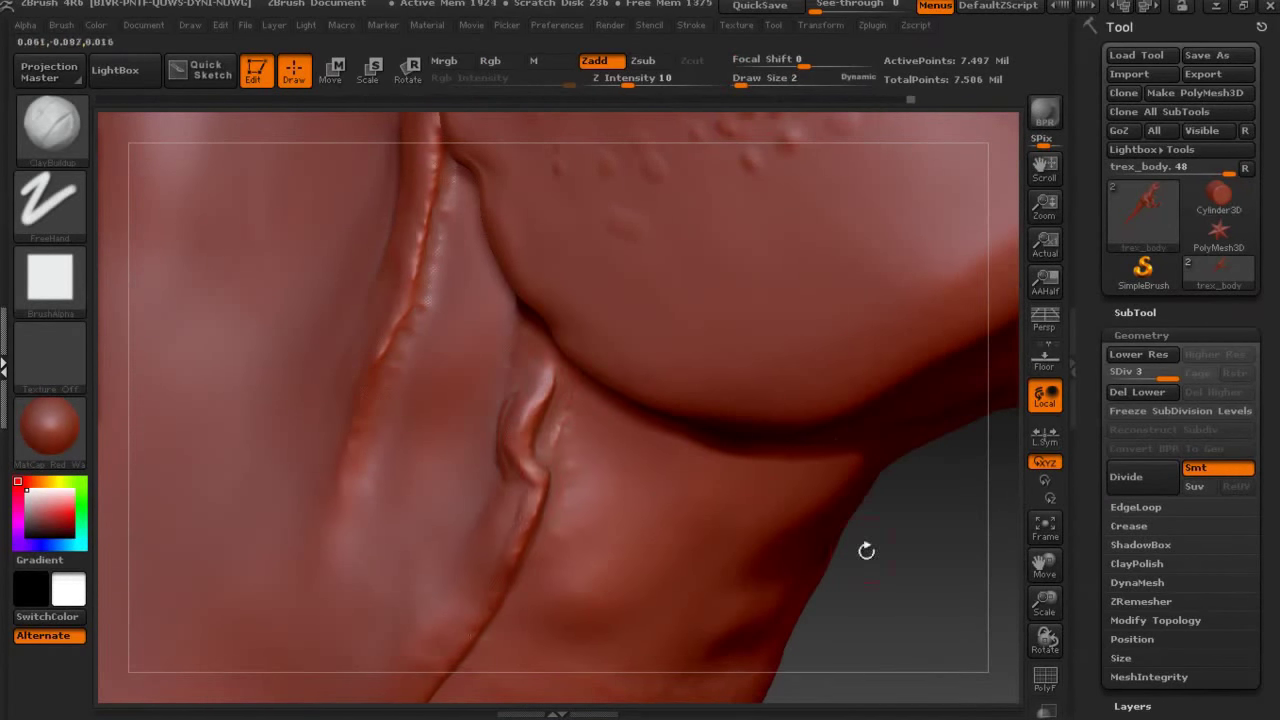
drag(866, 550, 867, 413)
key(shift)
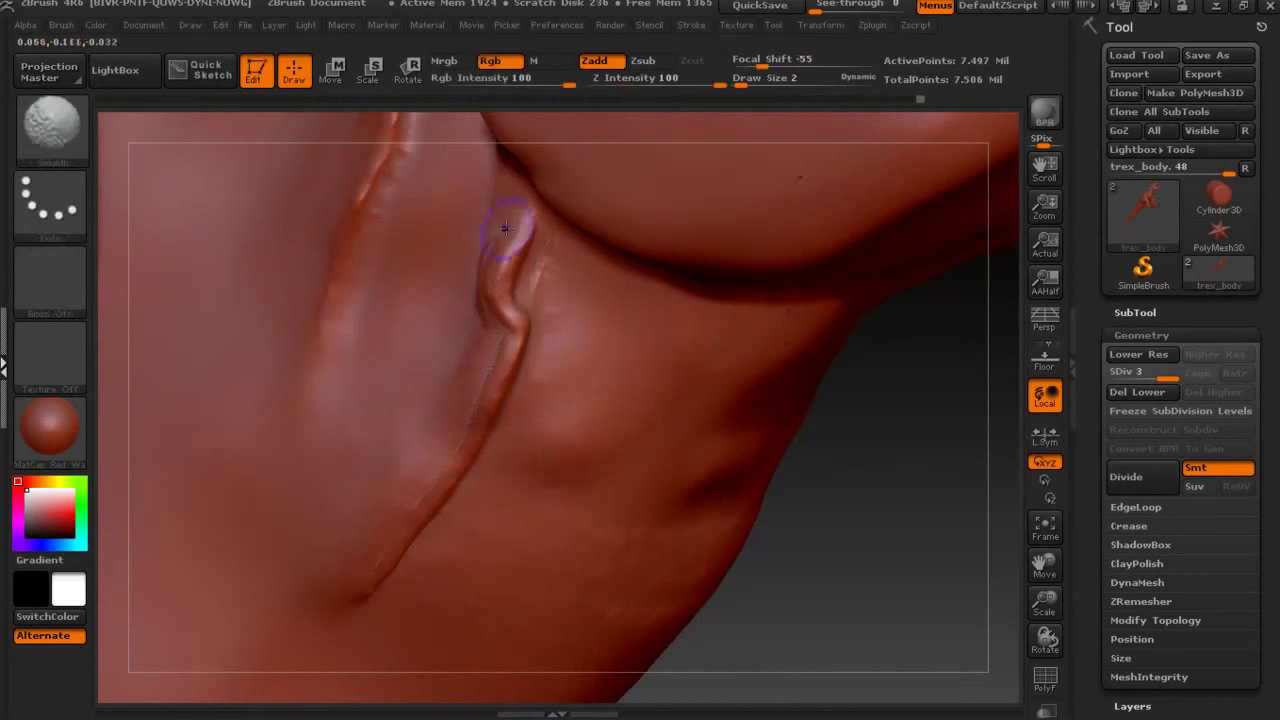
drag(478, 293, 571, 316)
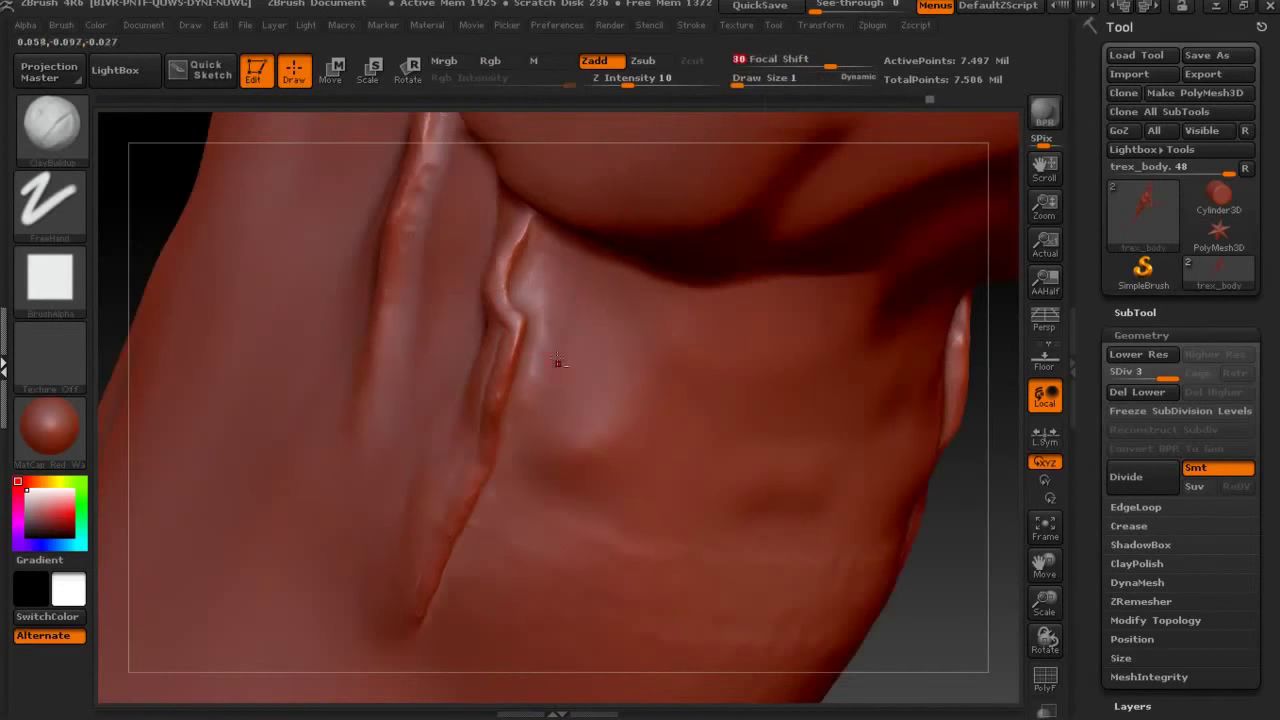
shift+drag(515, 408, 524, 330)
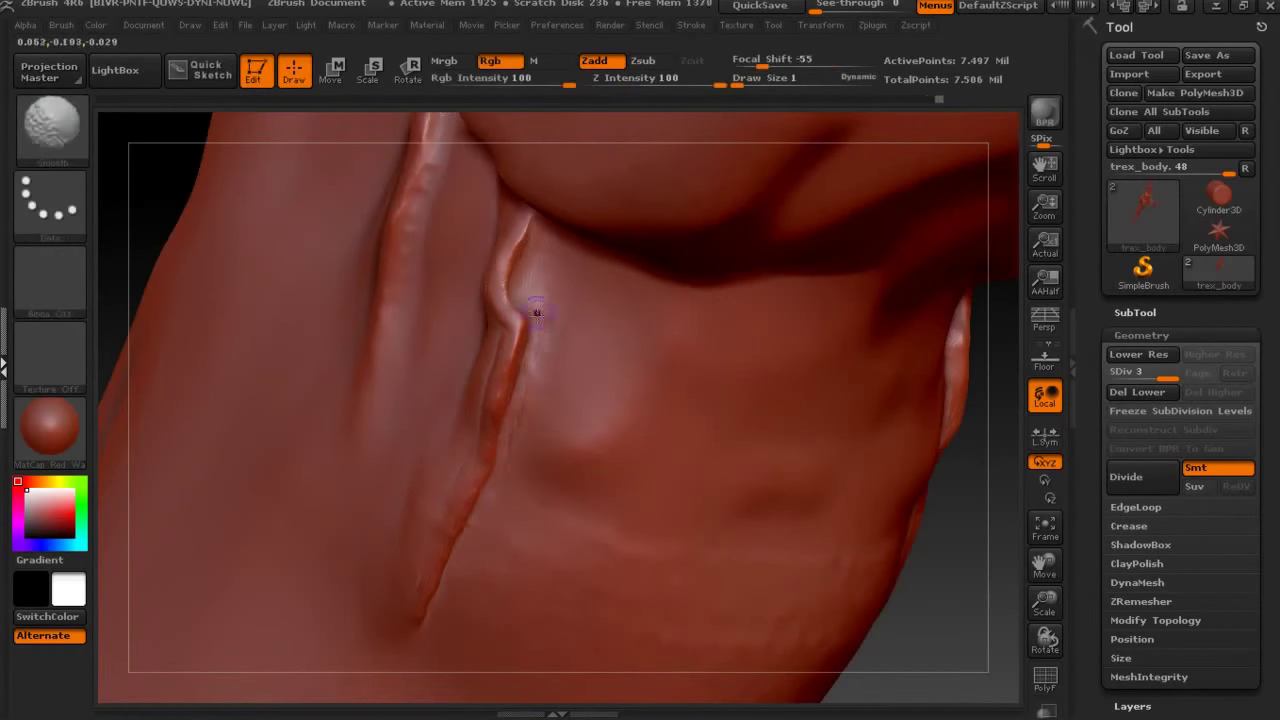
key(shift)
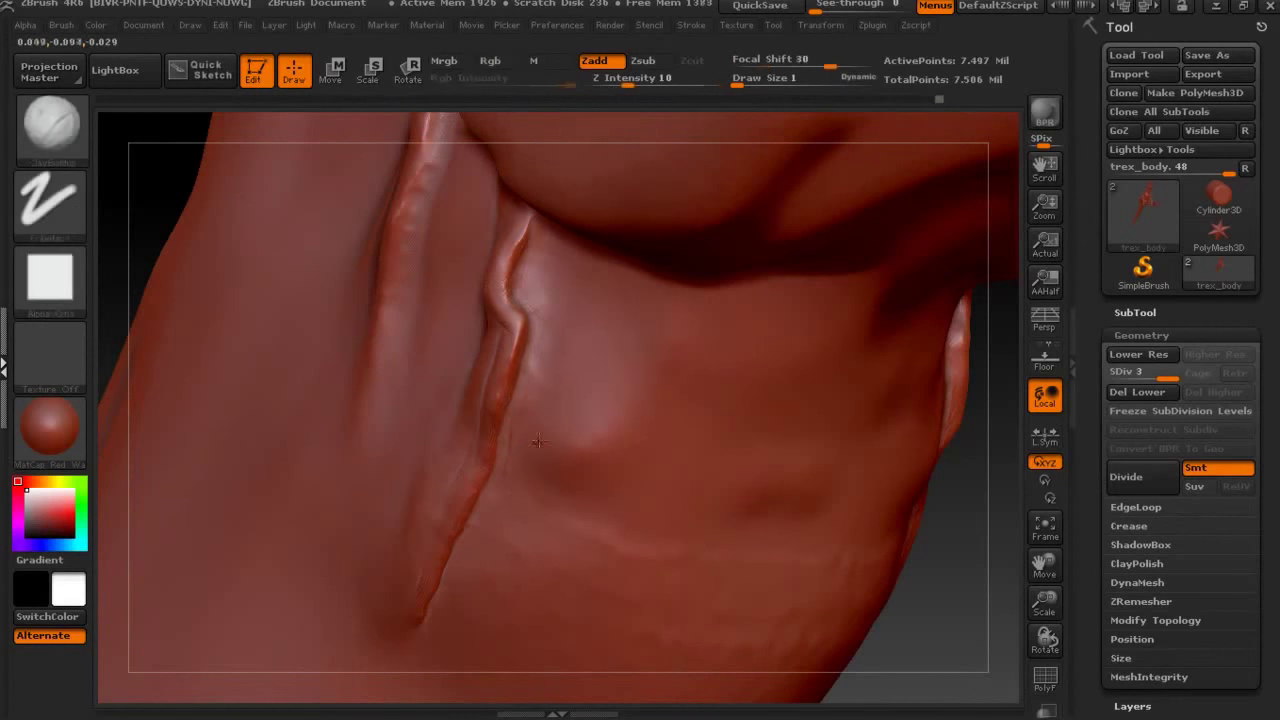
mouse_move(915, 550)
mouse_down()
mouse_move(982, 506)
mouse_move(1065, 617)
mouse_move(392, 347)
mouse_up()
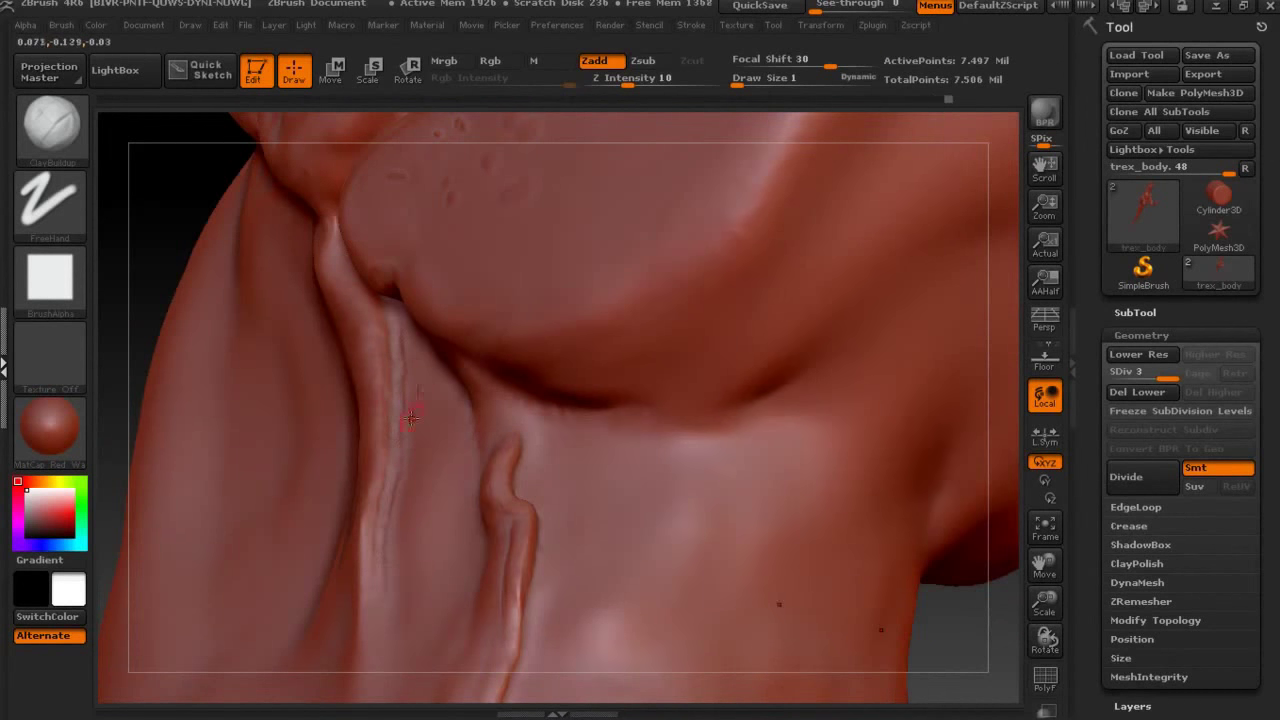
shift+drag(426, 366, 423, 366)
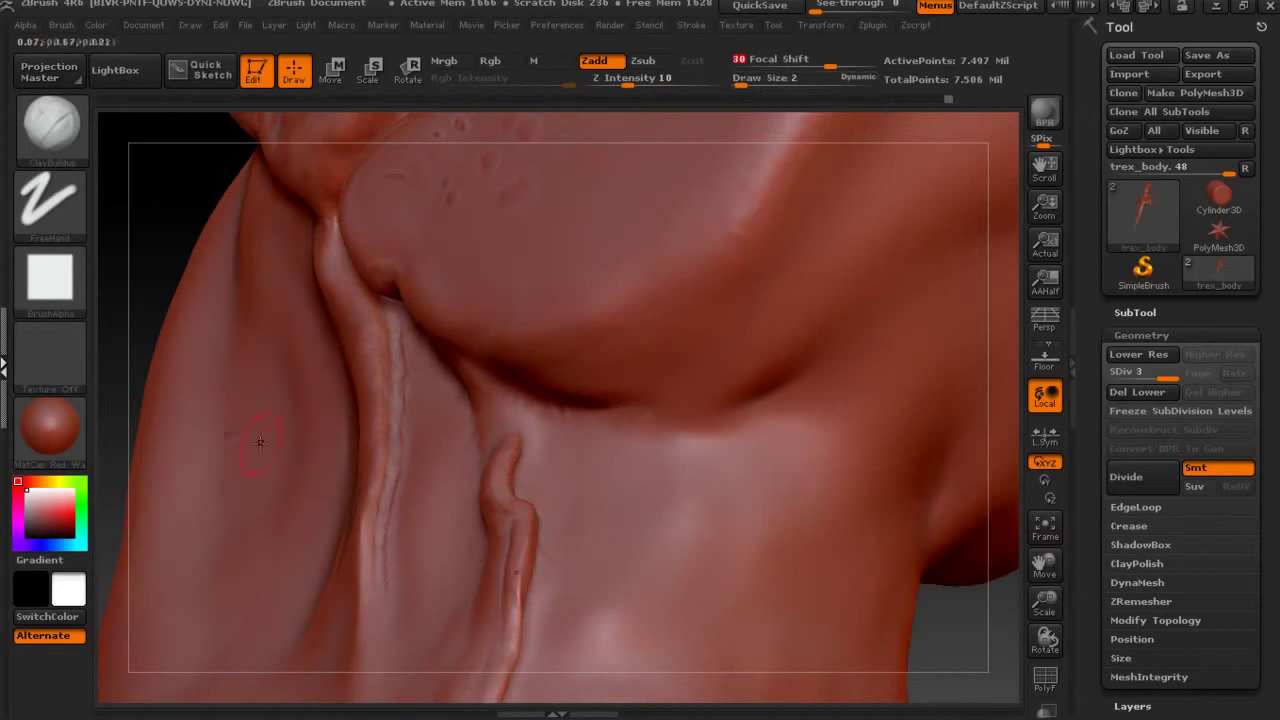
shift+drag(396, 336, 396, 340)
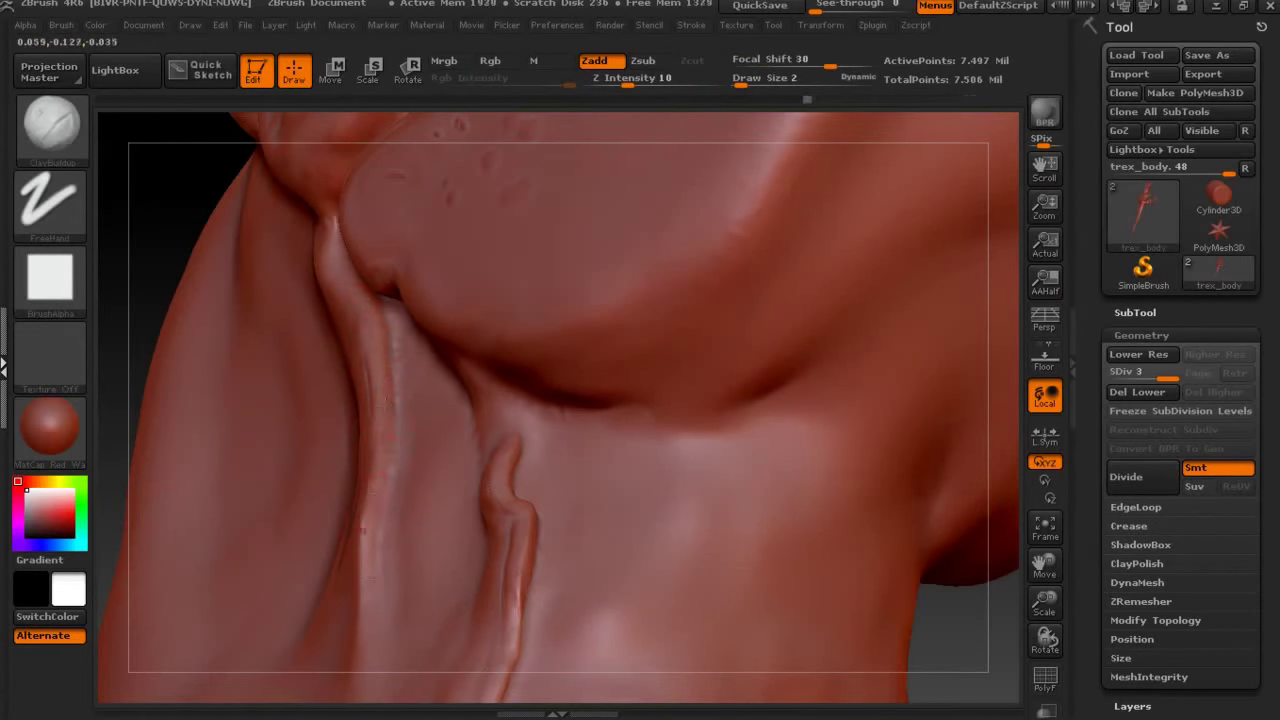
Switch to the Inflat brush, frame the whole T-rex and rotate to a side view.
click(50, 125)
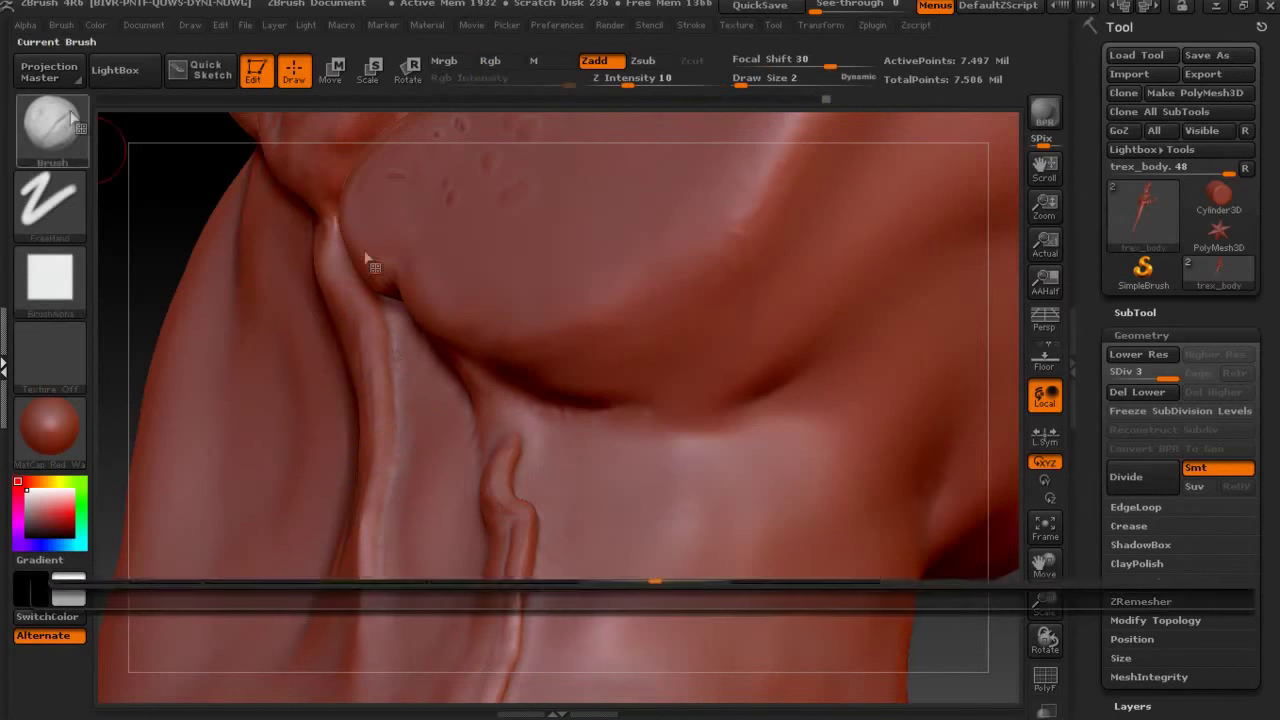
click(946, 282)
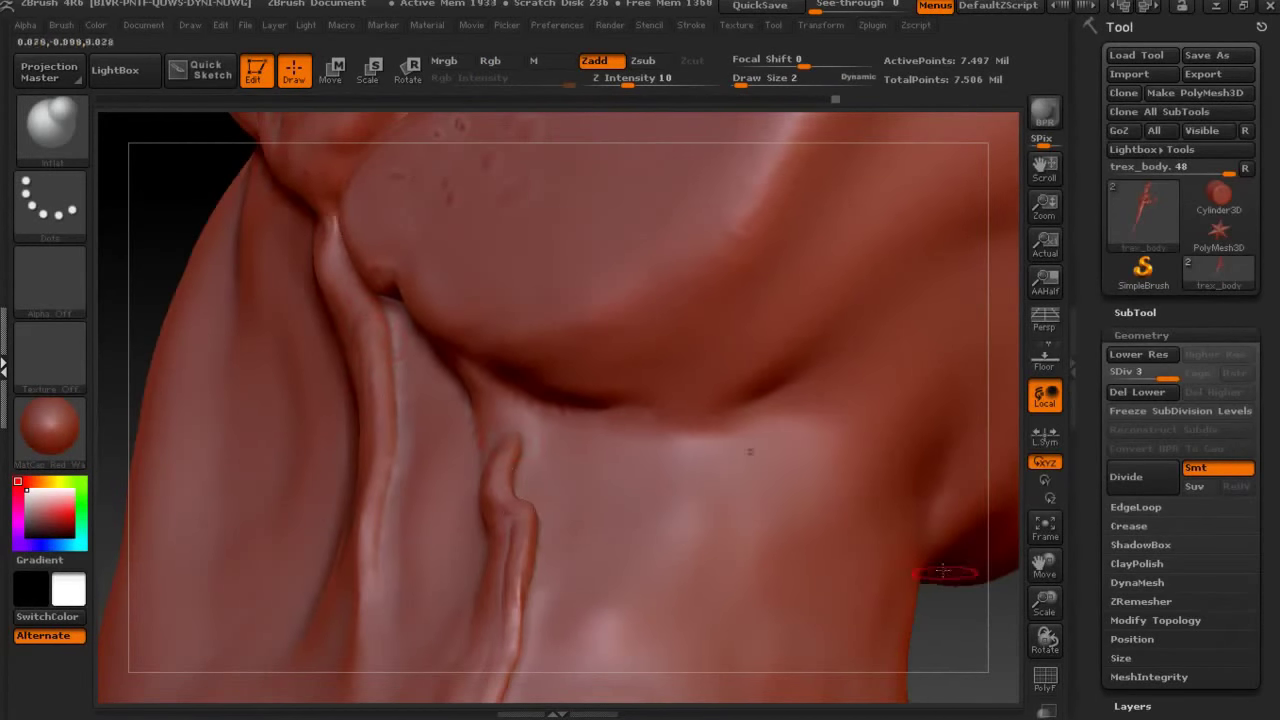
click(1045, 527)
drag(800, 286, 449, 212)
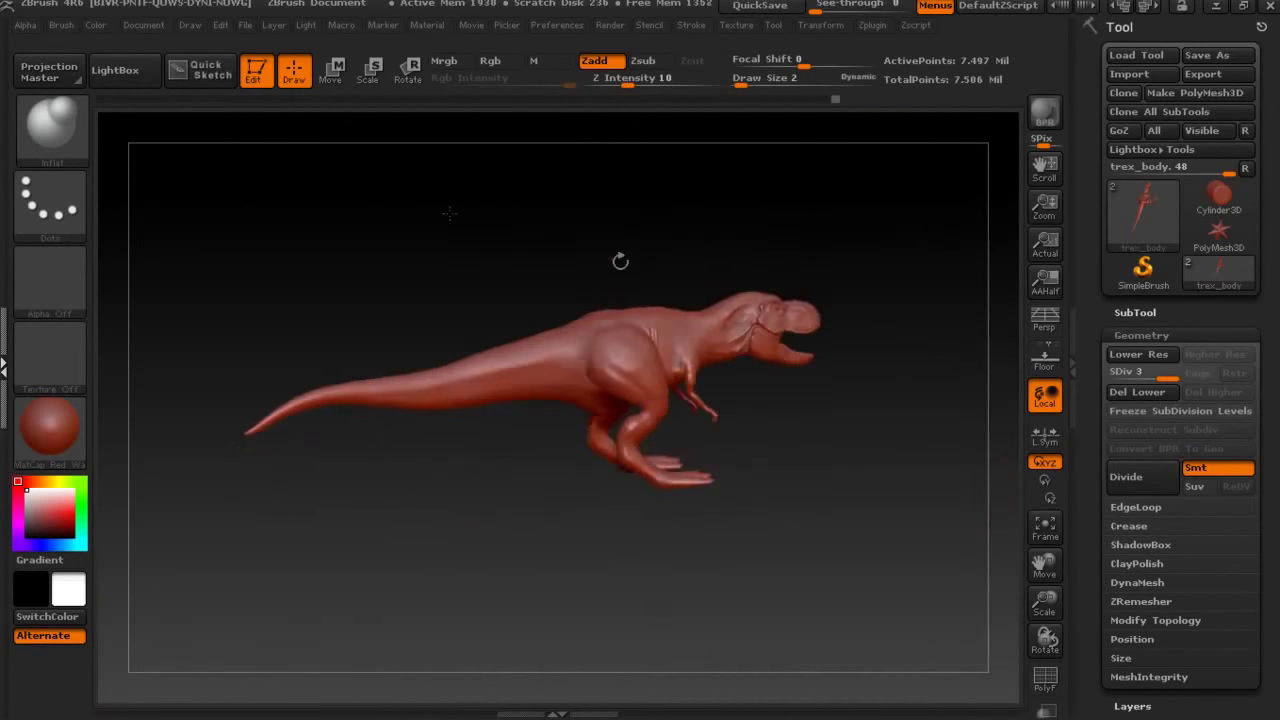
scroll(786, 360, up, 3)
scroll(781, 353, up, 2)
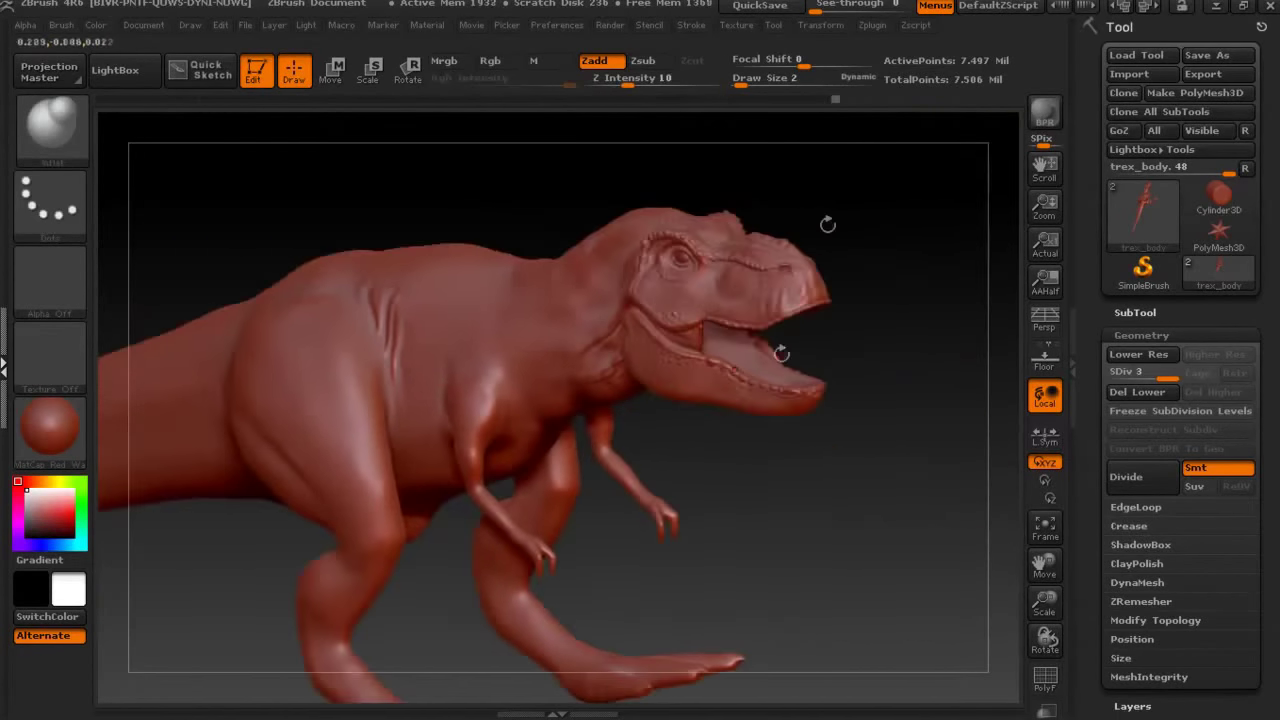
scroll(781, 353, up, 2)
scroll(600, 330, down, 1)
scroll(226, 247, up, 3)
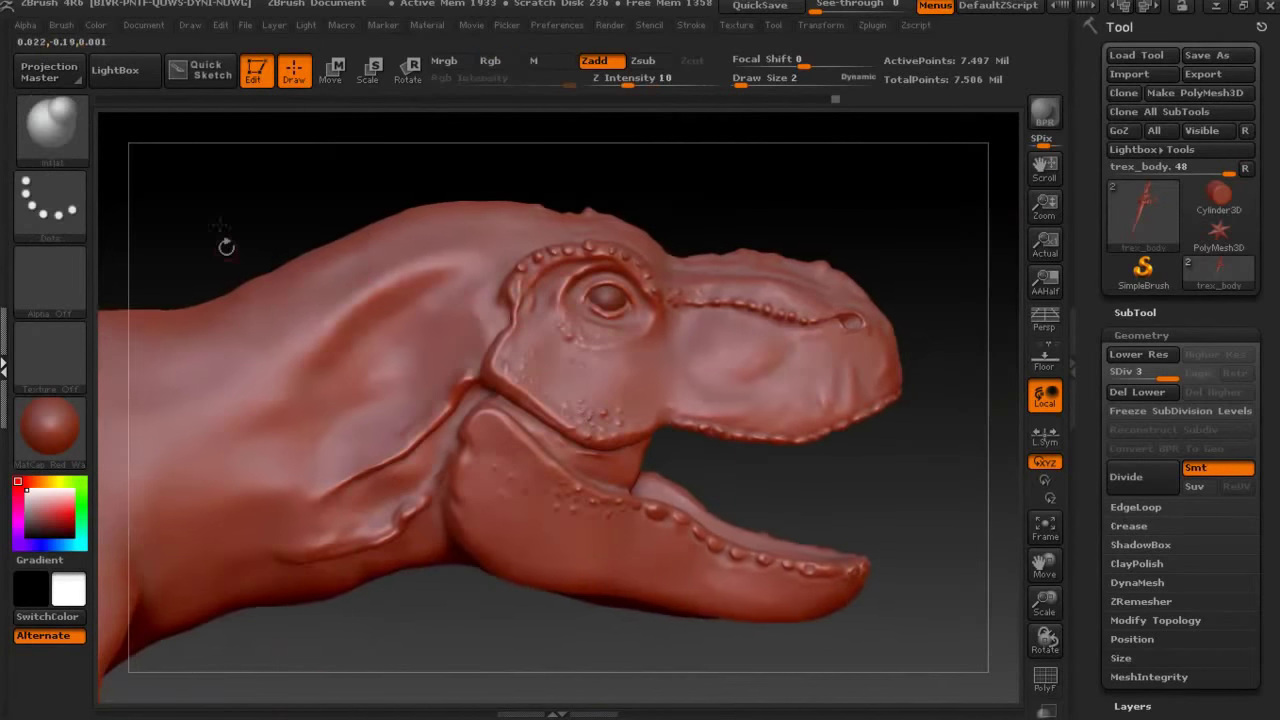
drag(226, 247, 803, 204)
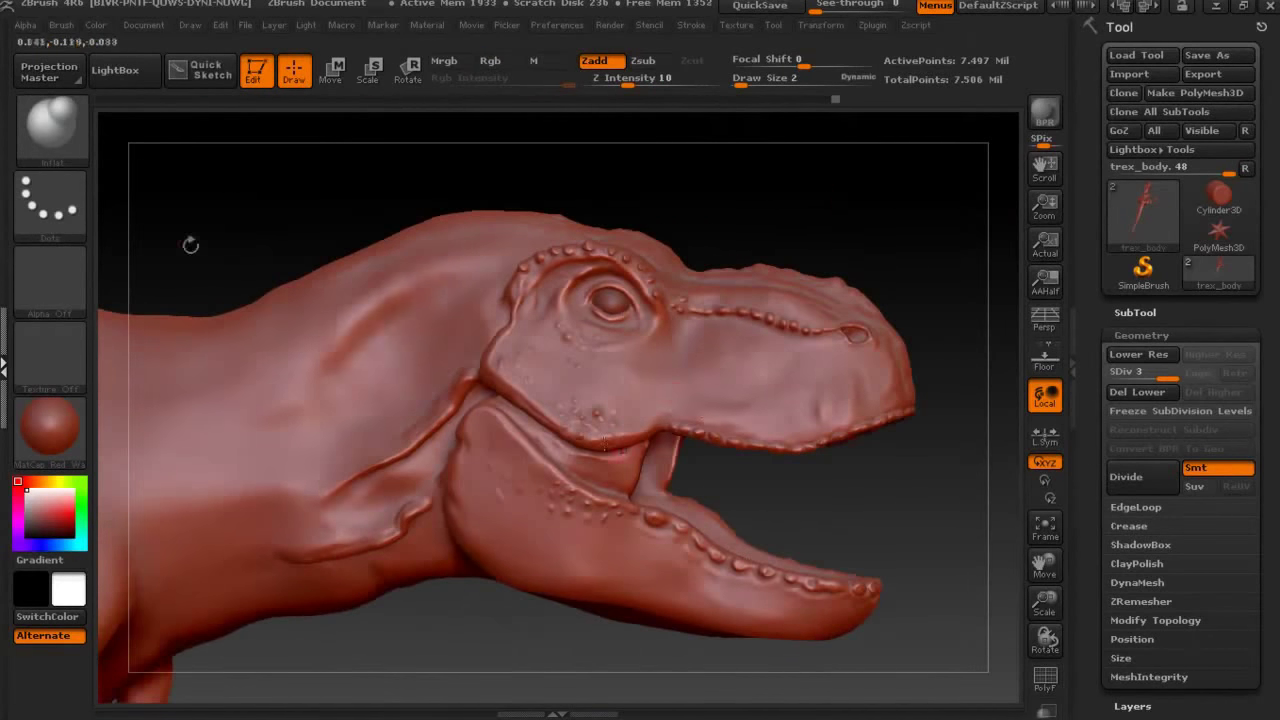
click(50, 128)
click(316, 265)
scroll(750, 185, up, 2)
key(])
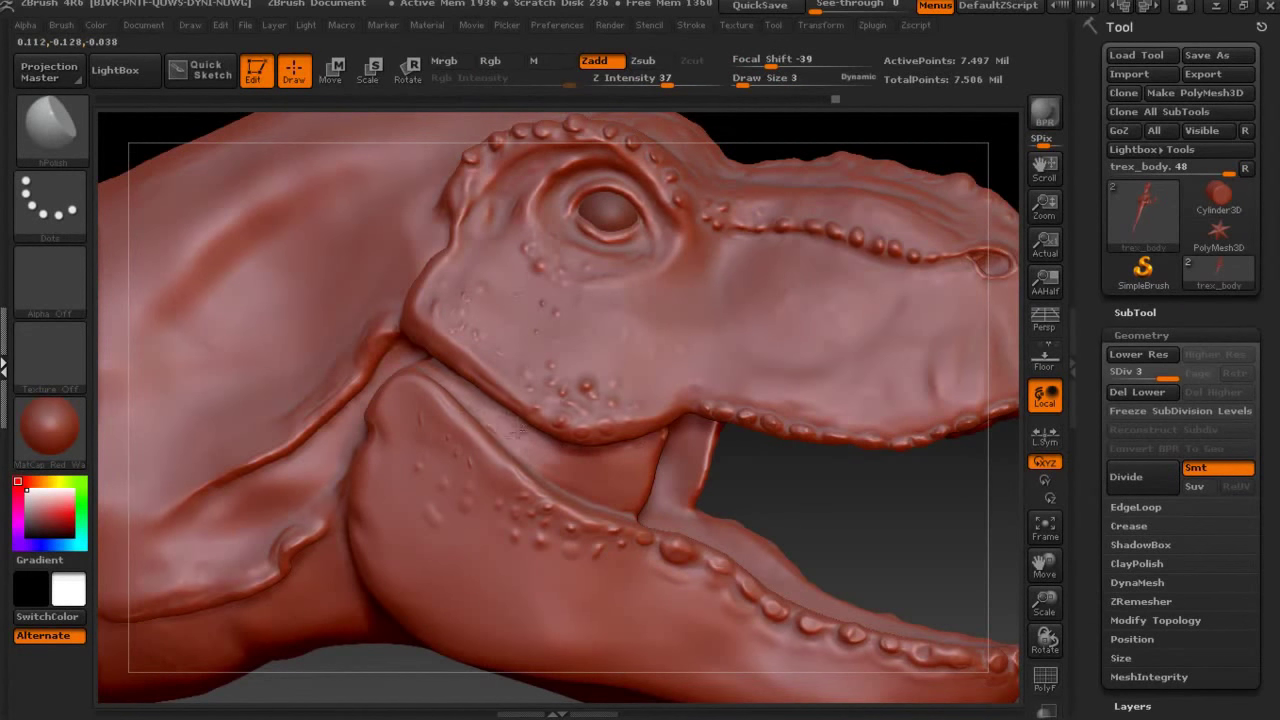
drag(809, 483, 674, 442)
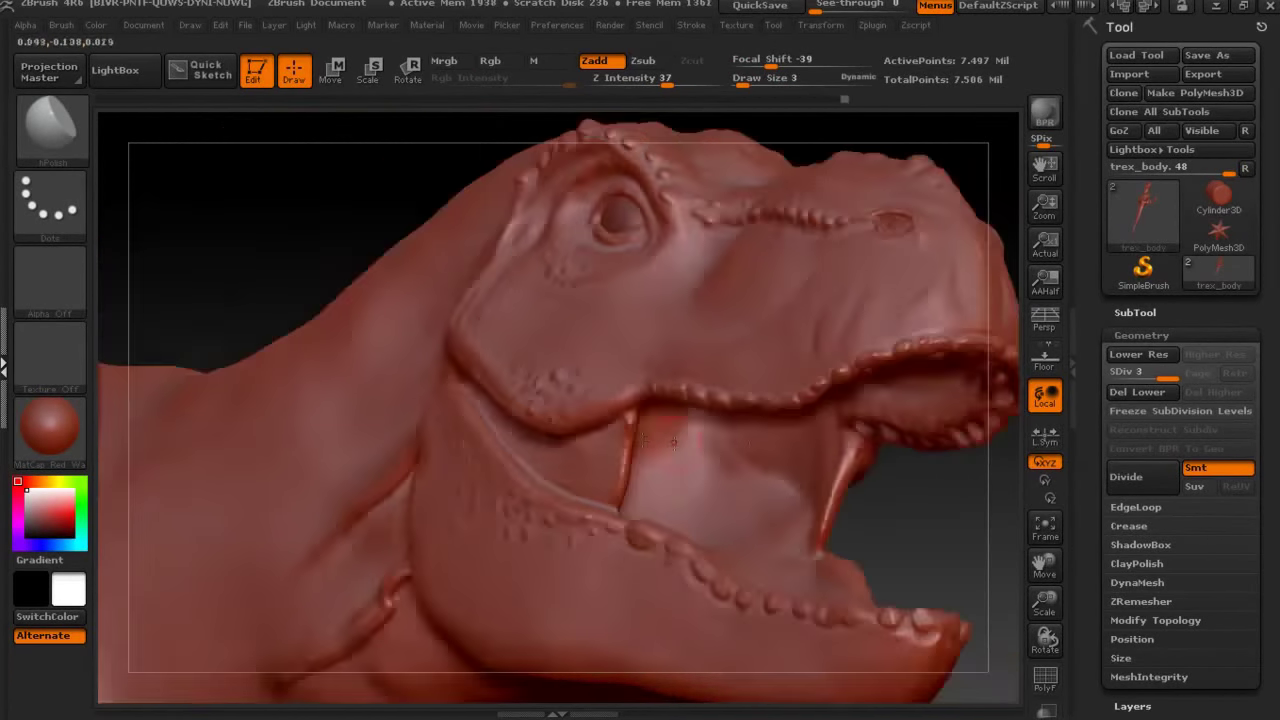
scroll(667, 445, up, 3)
key([)
key([)
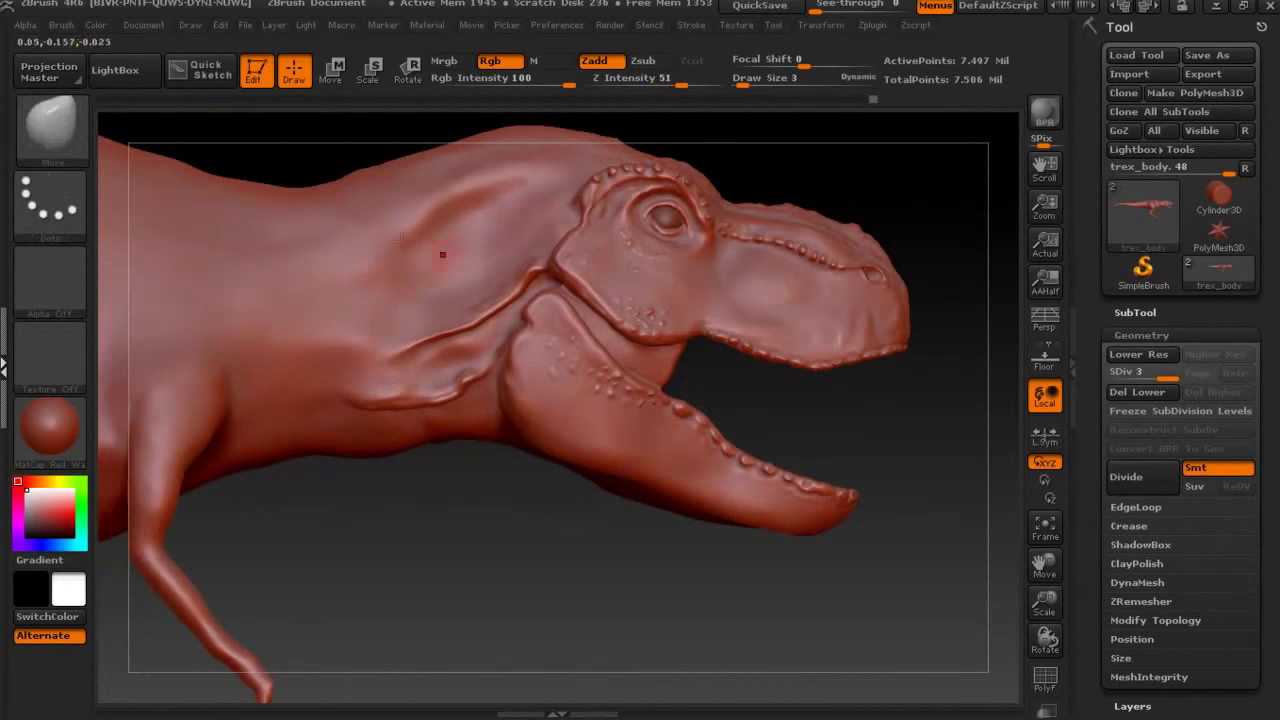
Open Load Brush and browse to C:\Program Files (x86)\Pixologic\ZBrush 4R6.
click(50, 125)
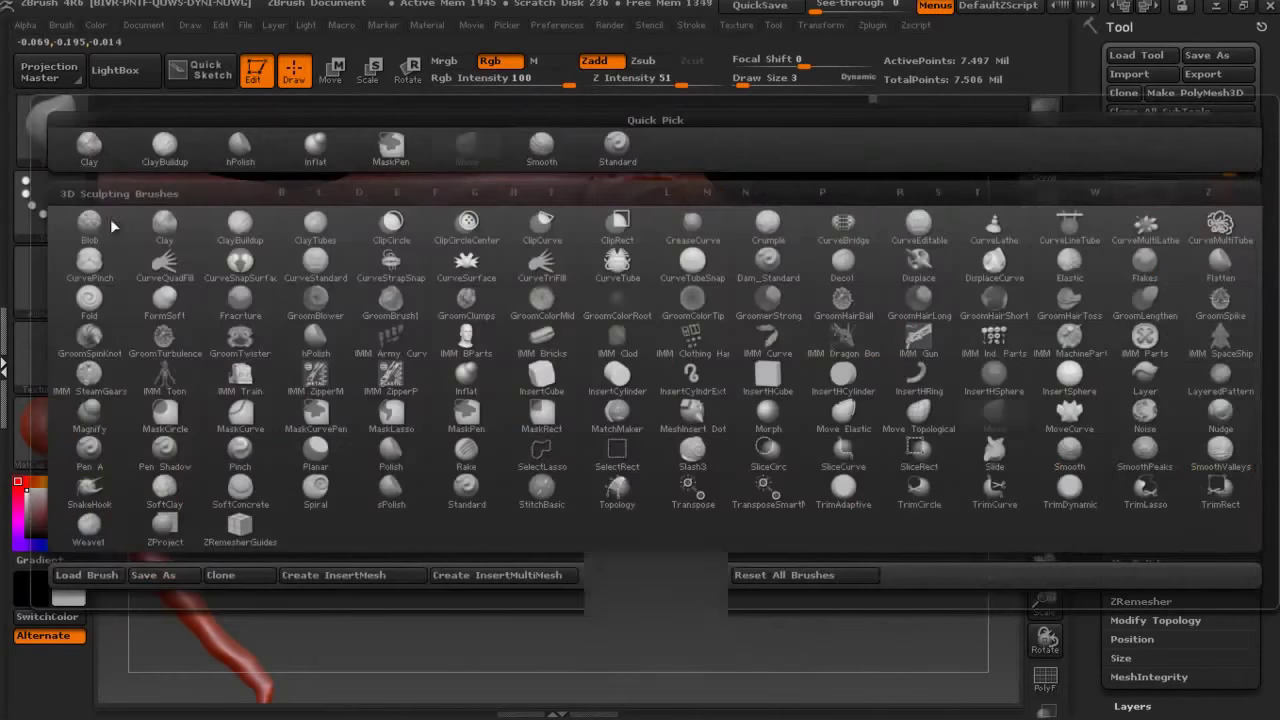
click(87, 575)
click(92, 333)
scroll(420, 280, down, 3)
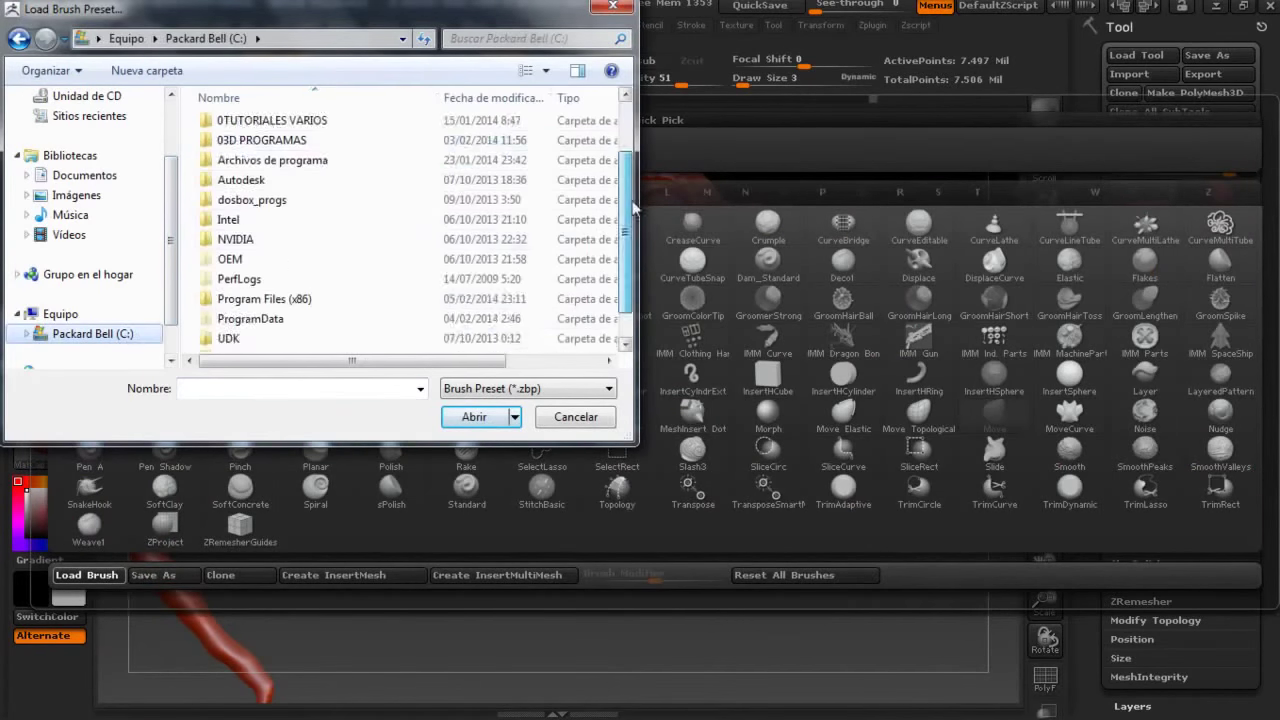
double_click(415, 270)
drag(625, 135, 627, 245)
double_click(255, 148)
double_click(285, 145)
scroll(528, 194, down, 3)
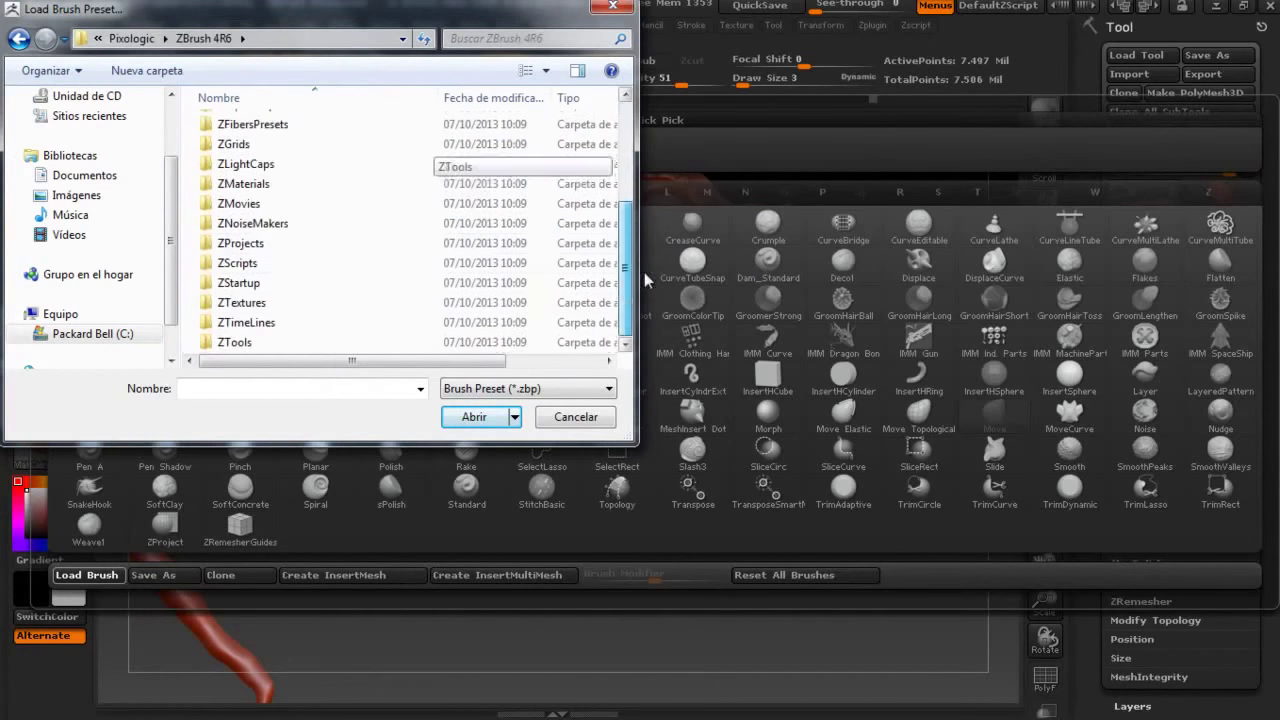
scroll(633, 270, up, 2)
Load Slash1.ZBP from the ZBrushes Slash folder and raise Draw Size from 3 to 4.
double_click(240, 135)
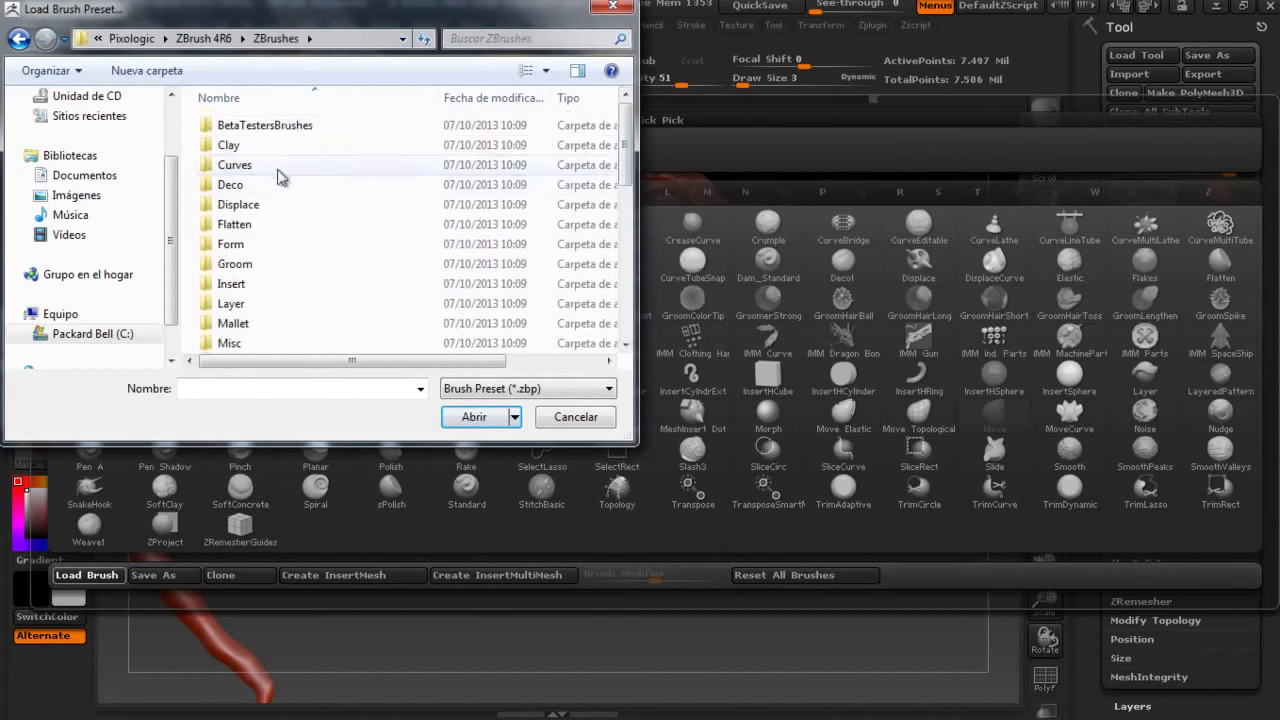
scroll(640, 263, down, 3)
scroll(423, 277, down, 2)
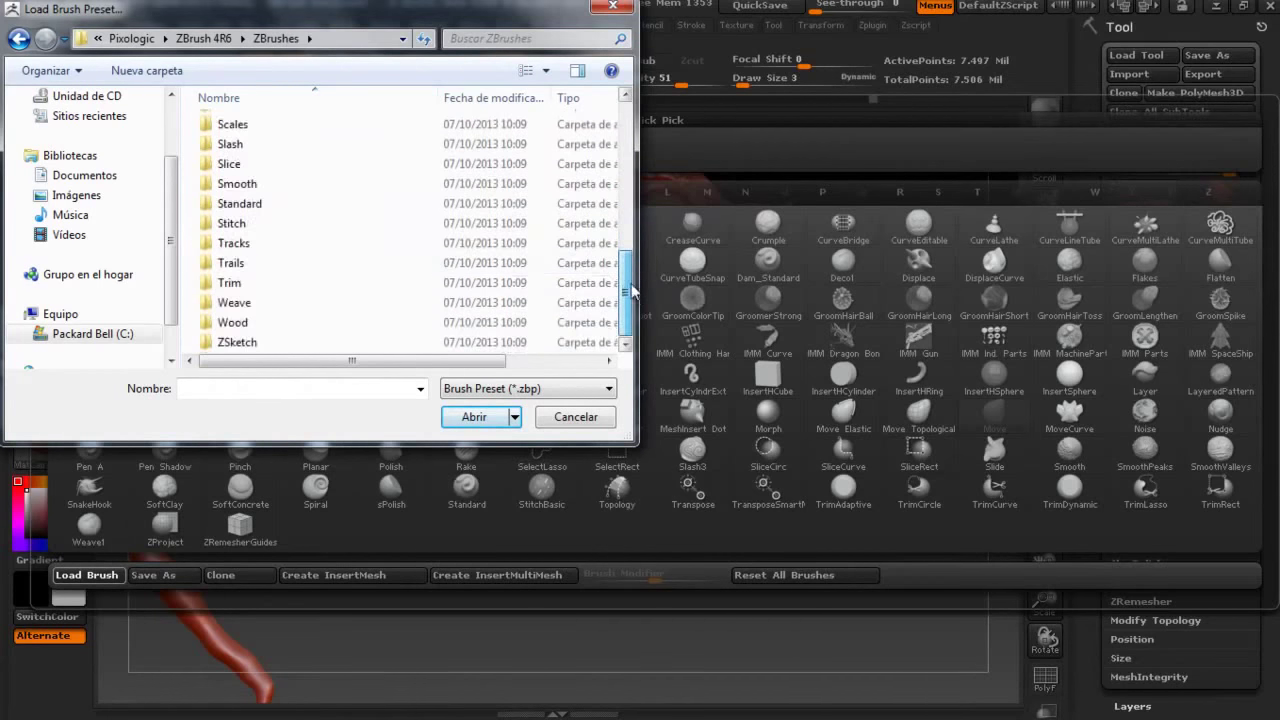
click(297, 144)
double_click(297, 144)
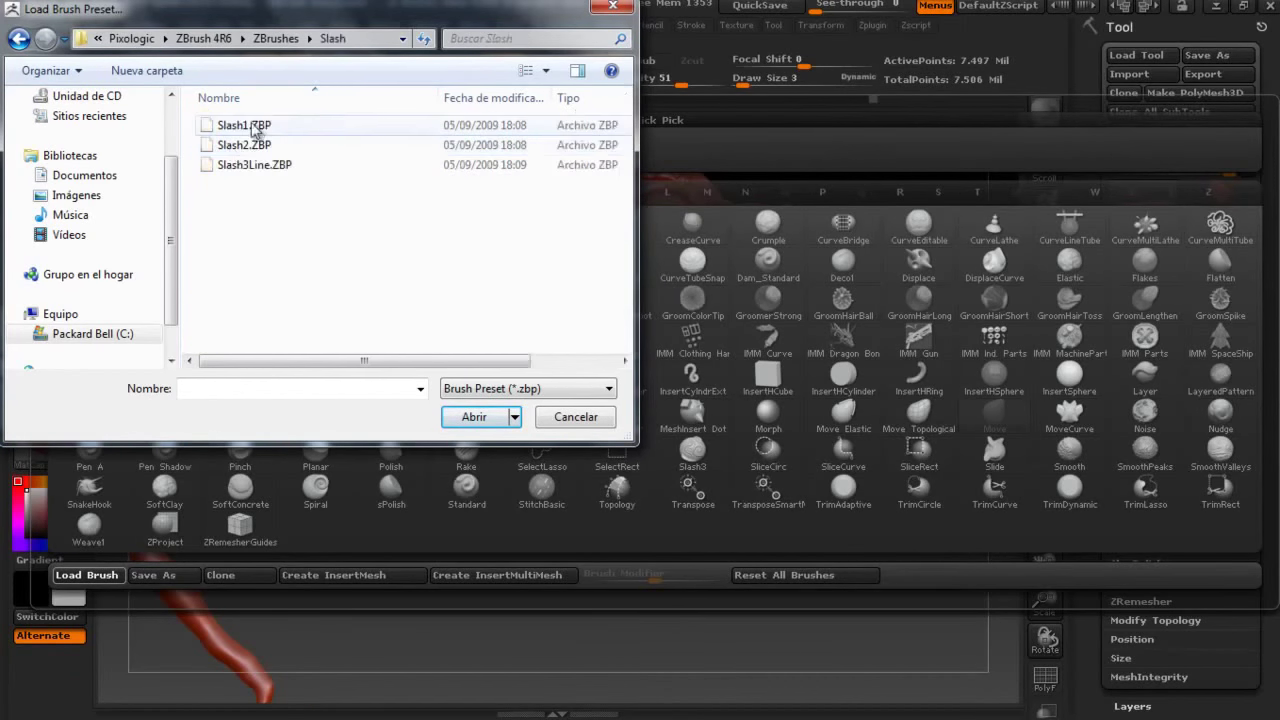
double_click(290, 144)
drag(795, 86, 800, 86)
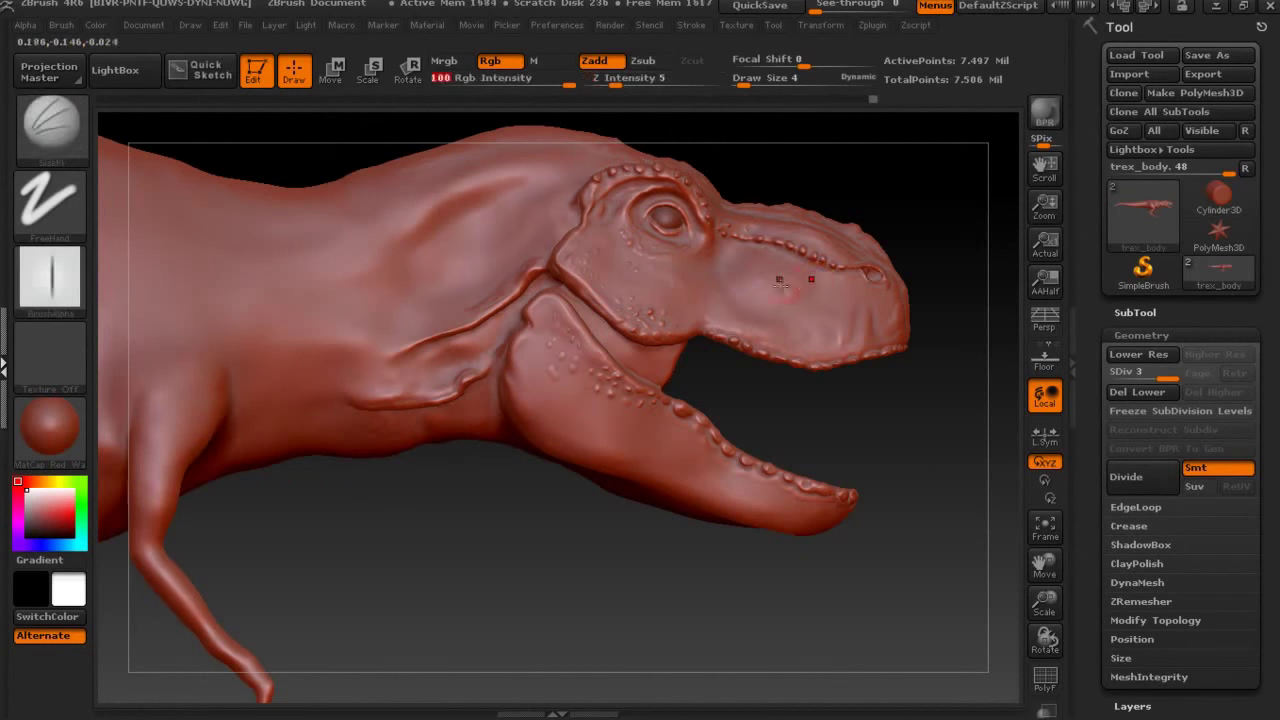
Carve thin Slash1 cuts into the snout and lower jaw tip, with slightly higher intensity and Draw Size 3.
alt+drag(863, 405, 706, 413)
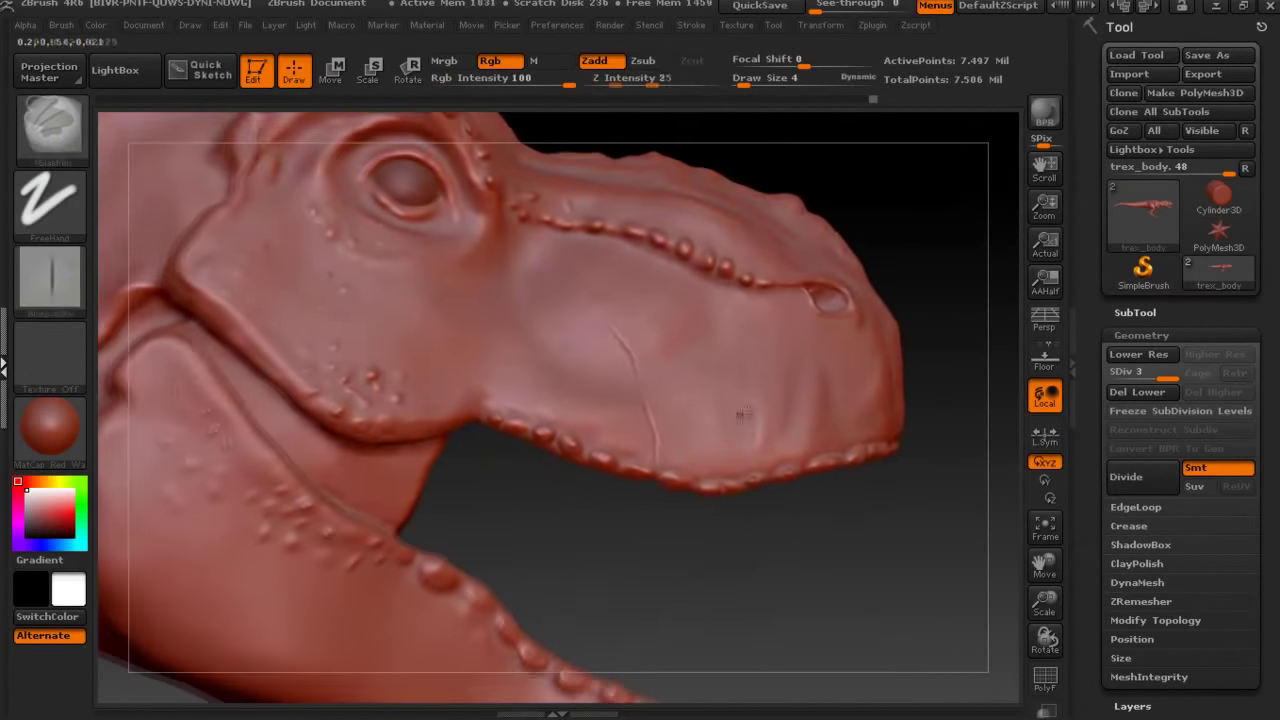
key(ctrl)
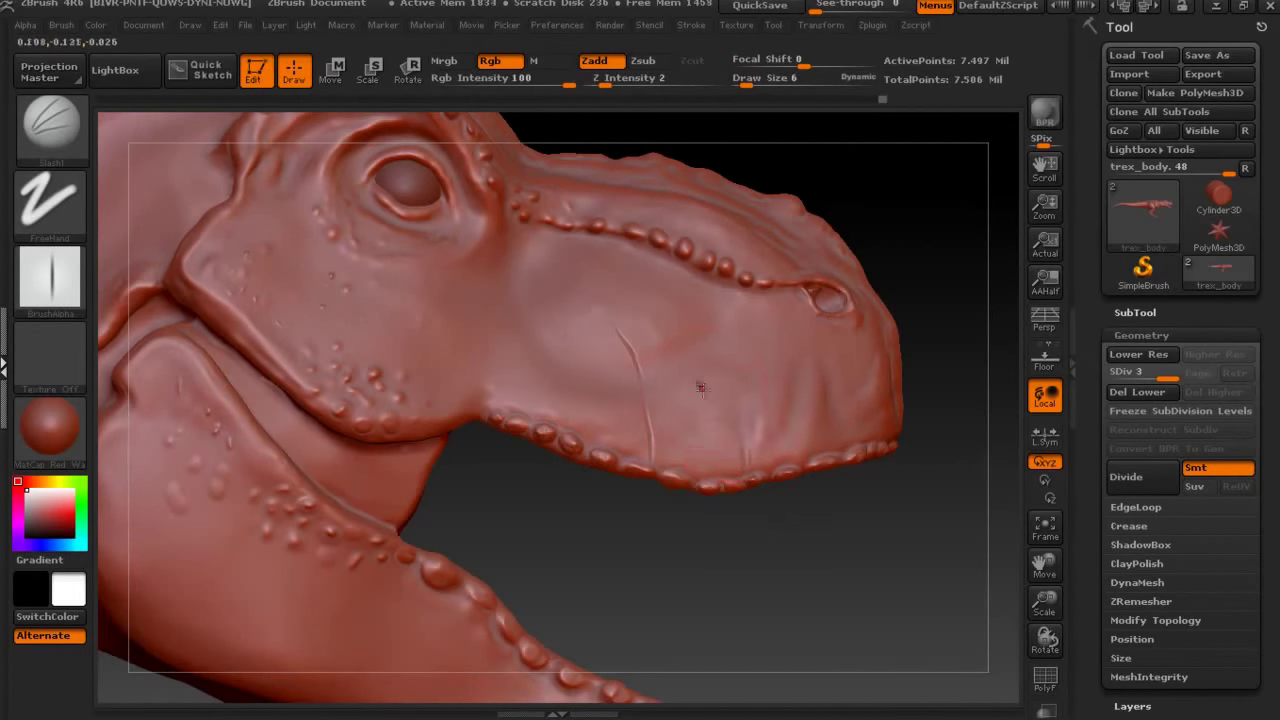
drag(1050, 558, 1040, 562)
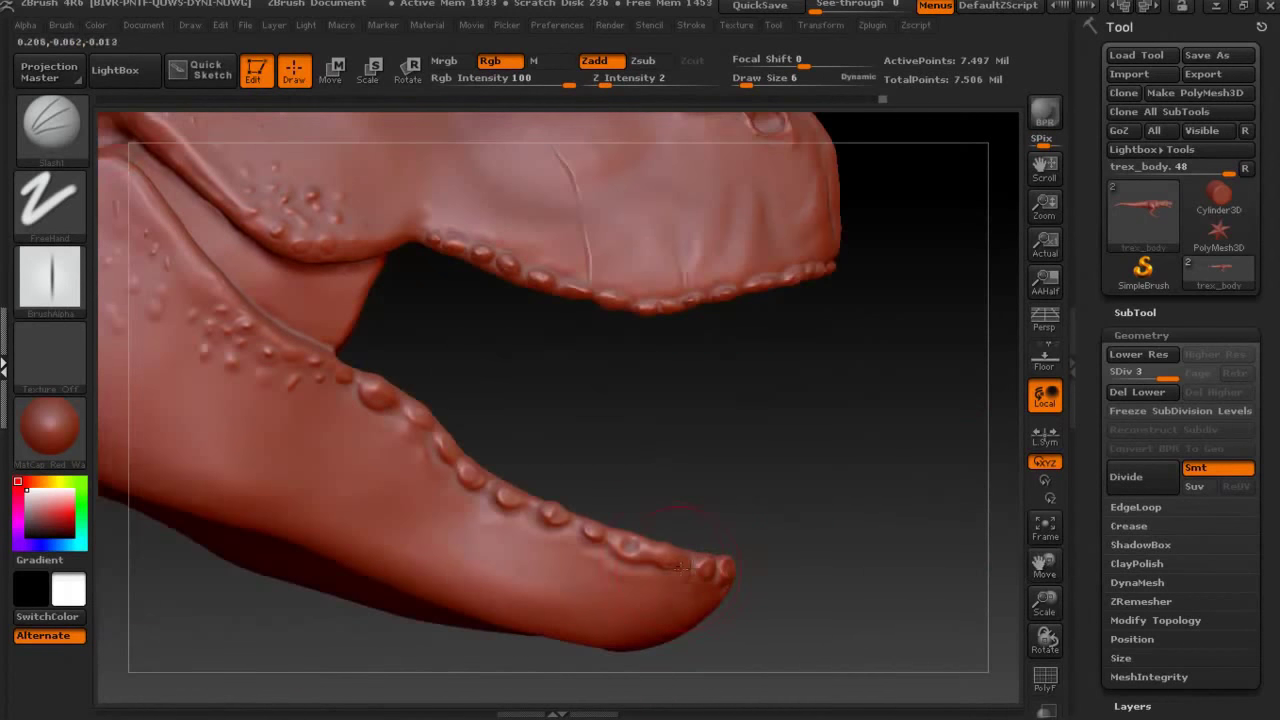
click(640, 86)
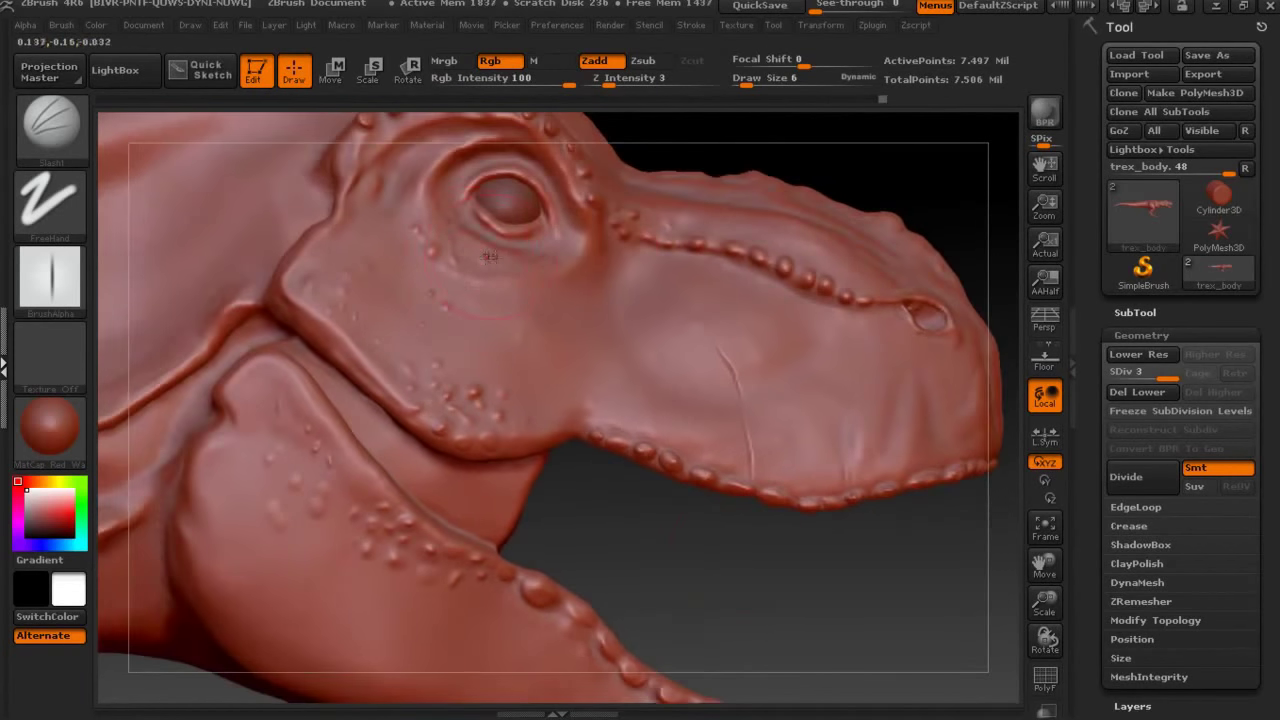
drag(720, 78, 714, 78)
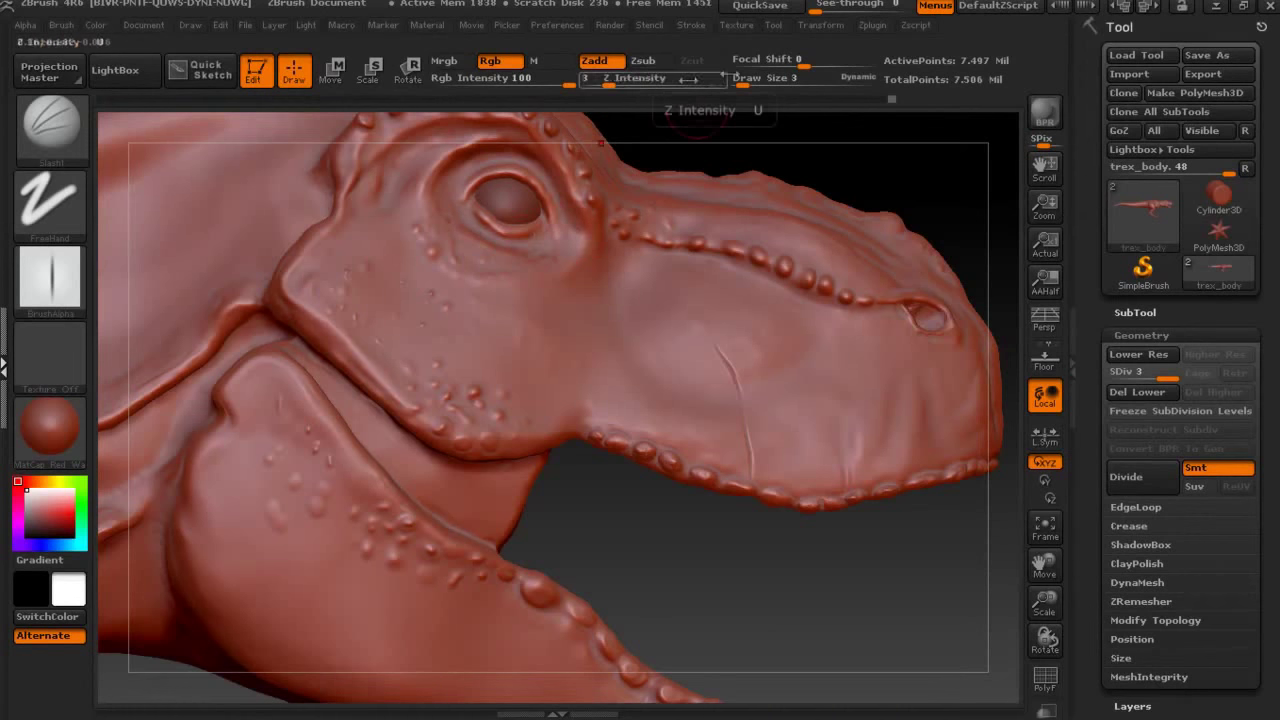
Switch to the Inflat brush with the Dots stroke and zoom in toward the snout.
key(b)
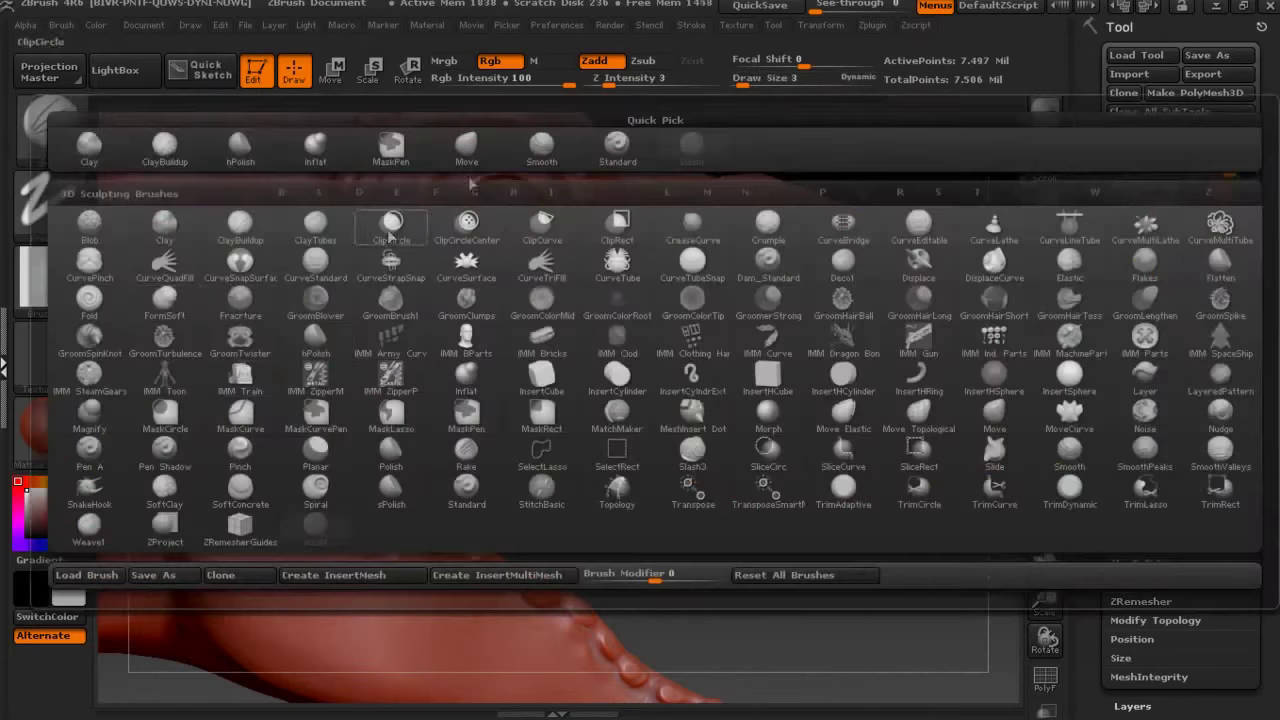
click(390, 235)
key(b)
click(449, 184)
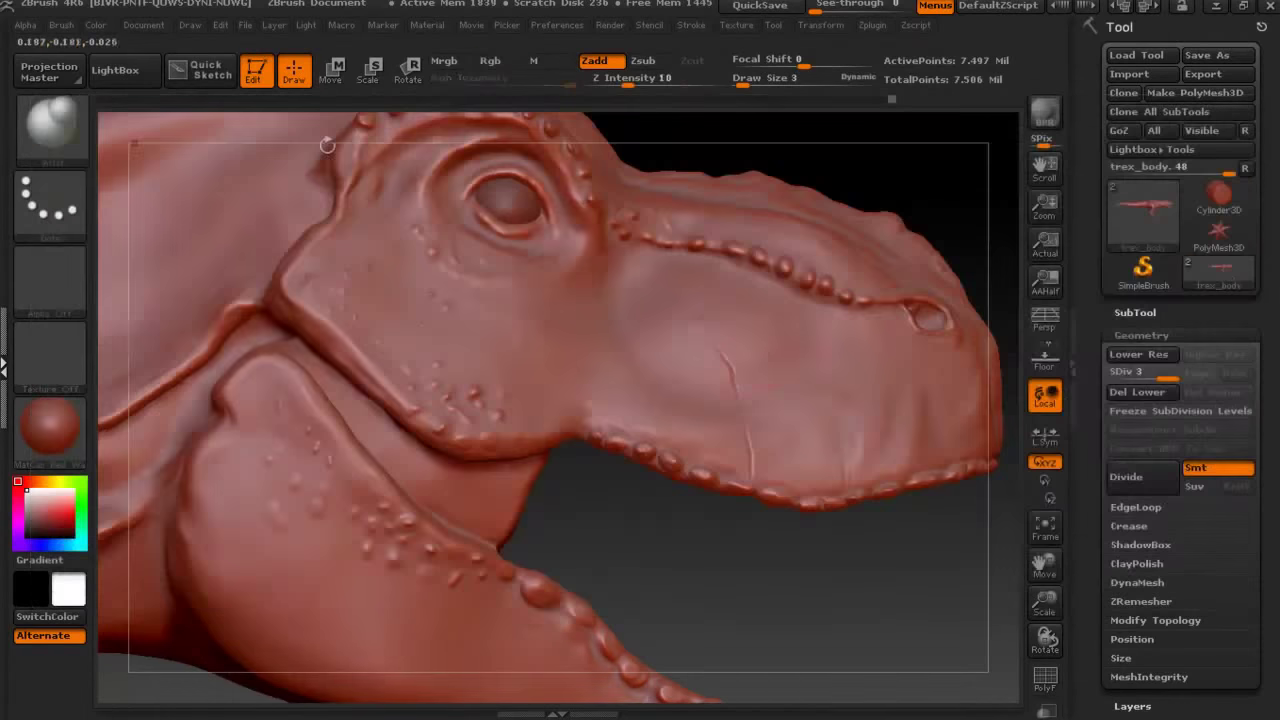
drag(329, 143, 766, 388)
key(b)
key(i)
key(n)
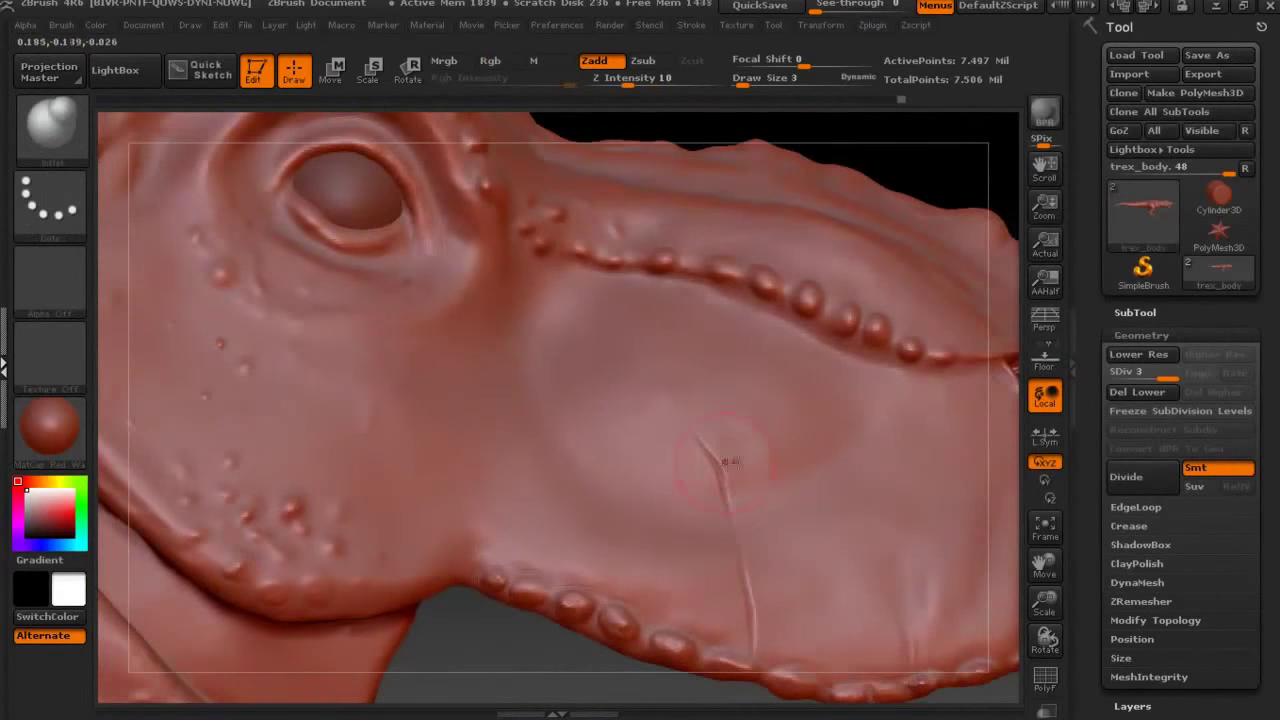
drag(1044, 567, 980, 480)
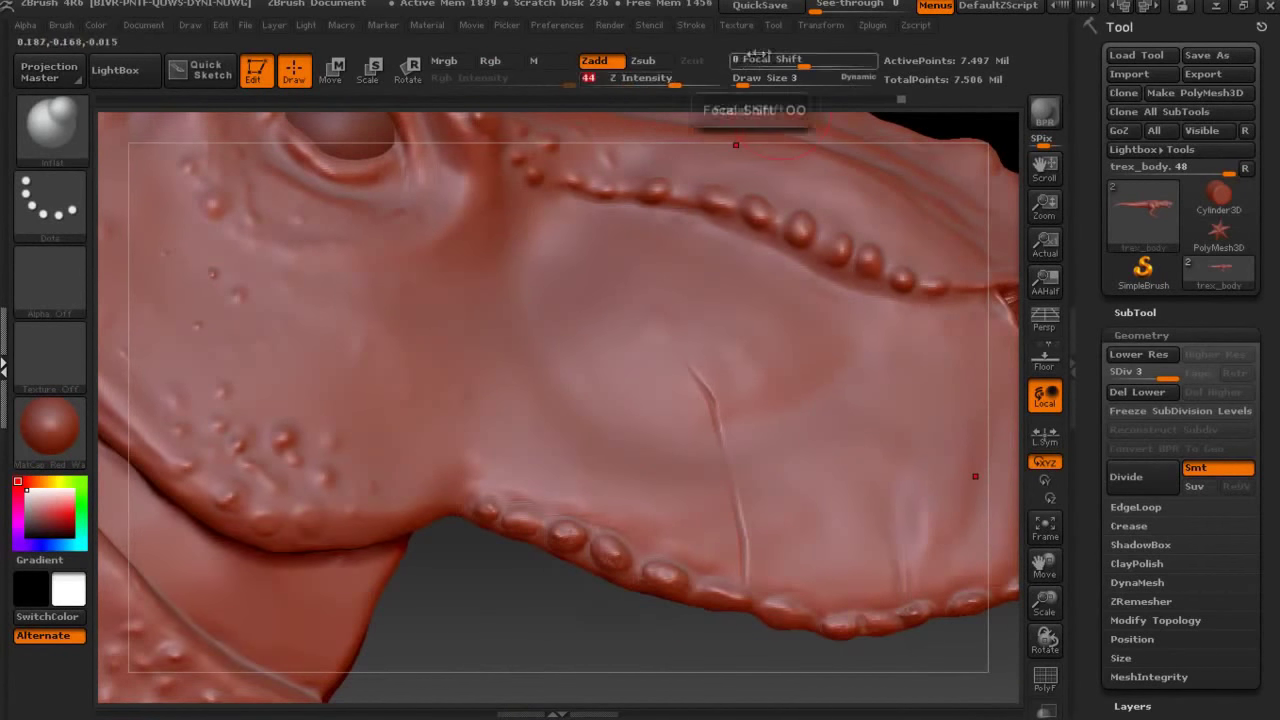
Set the brush to Draw Size 2 and lower Z Intensity to 10.
drag(752, 78, 745, 78)
drag(628, 78, 668, 76)
key(b)
key(d)
key(s)
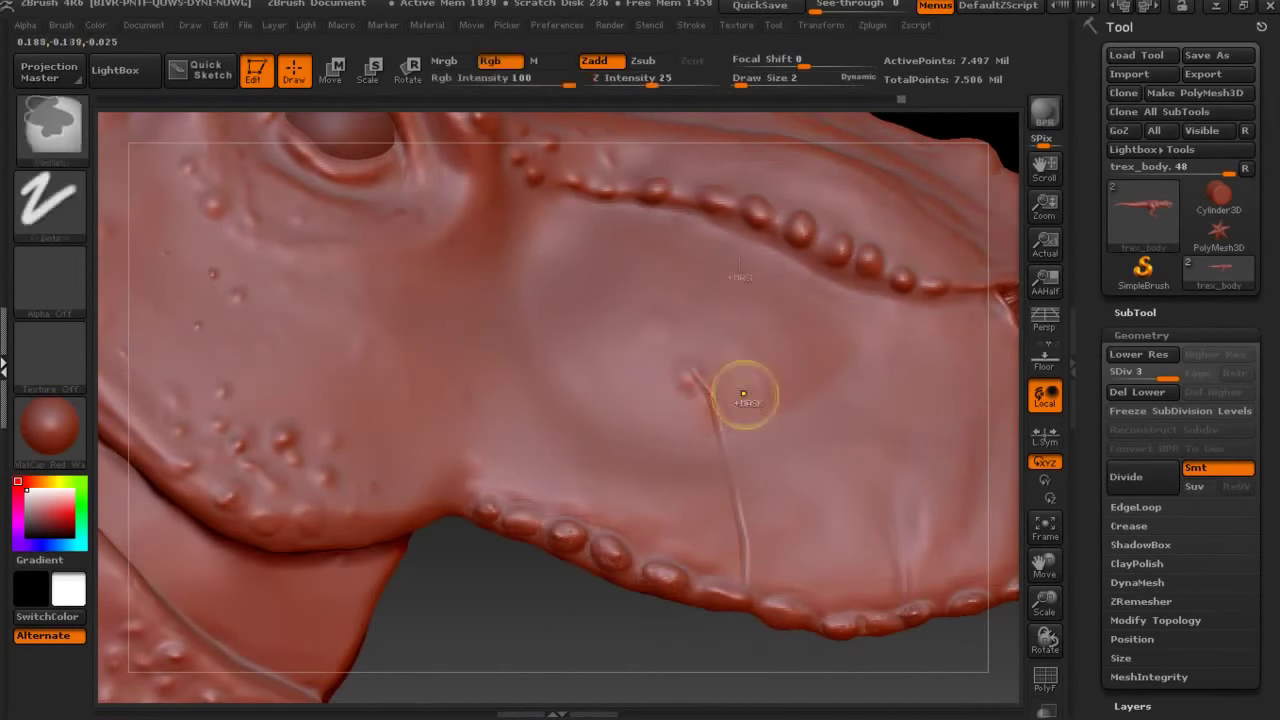
click(660, 86)
drag(669, 81, 655, 80)
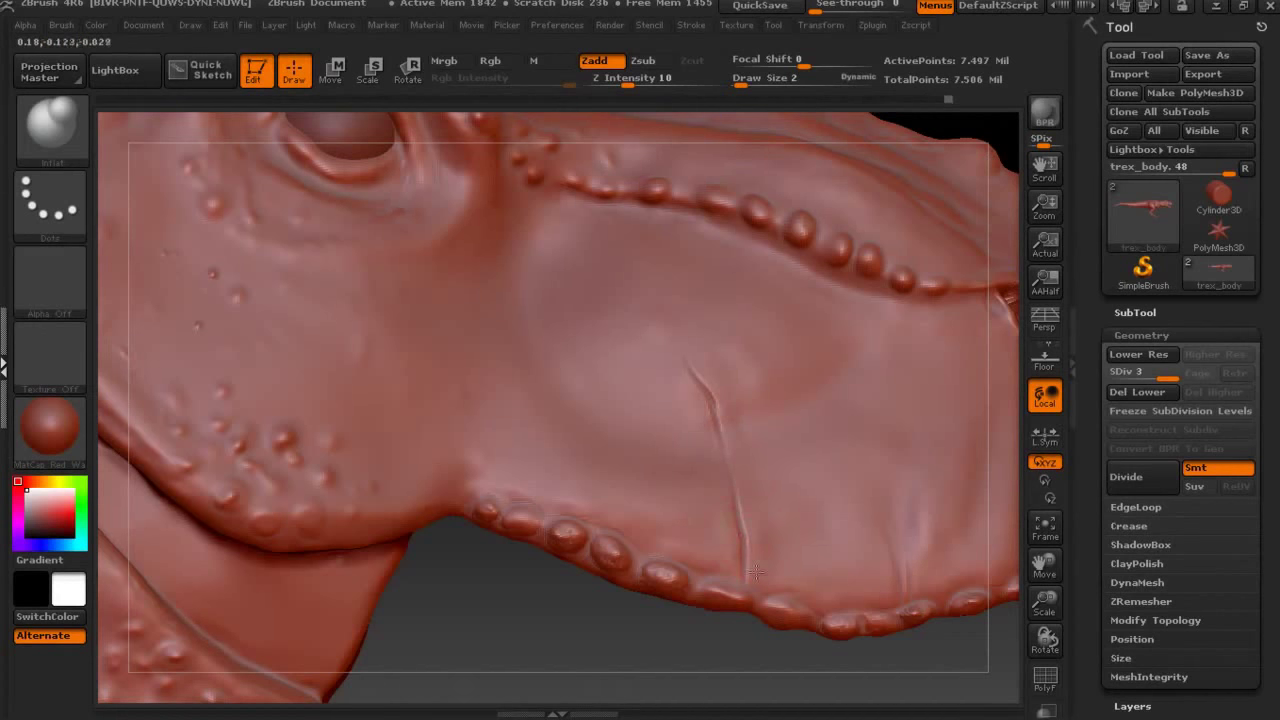
At Draw Size 1, inflate and reshape the rims of the lip-ridge bumps.
shift+drag(714, 371, 721, 381)
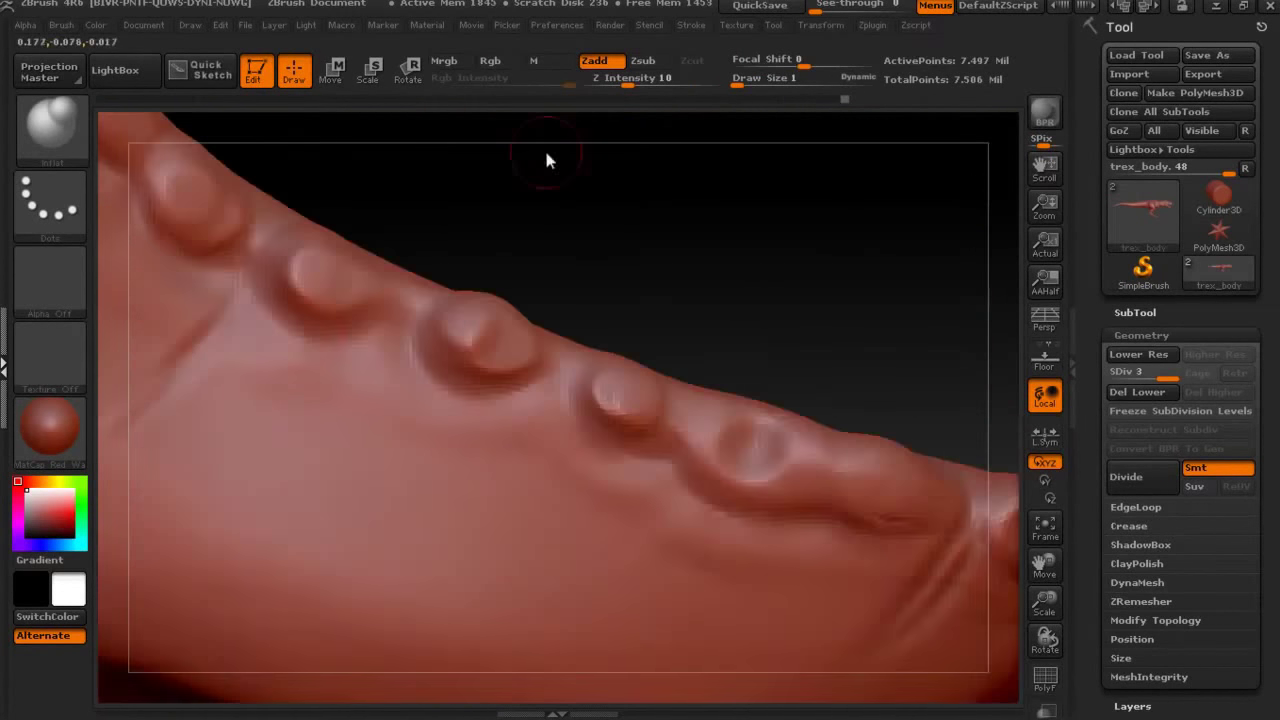
drag(215, 368, 690, 505)
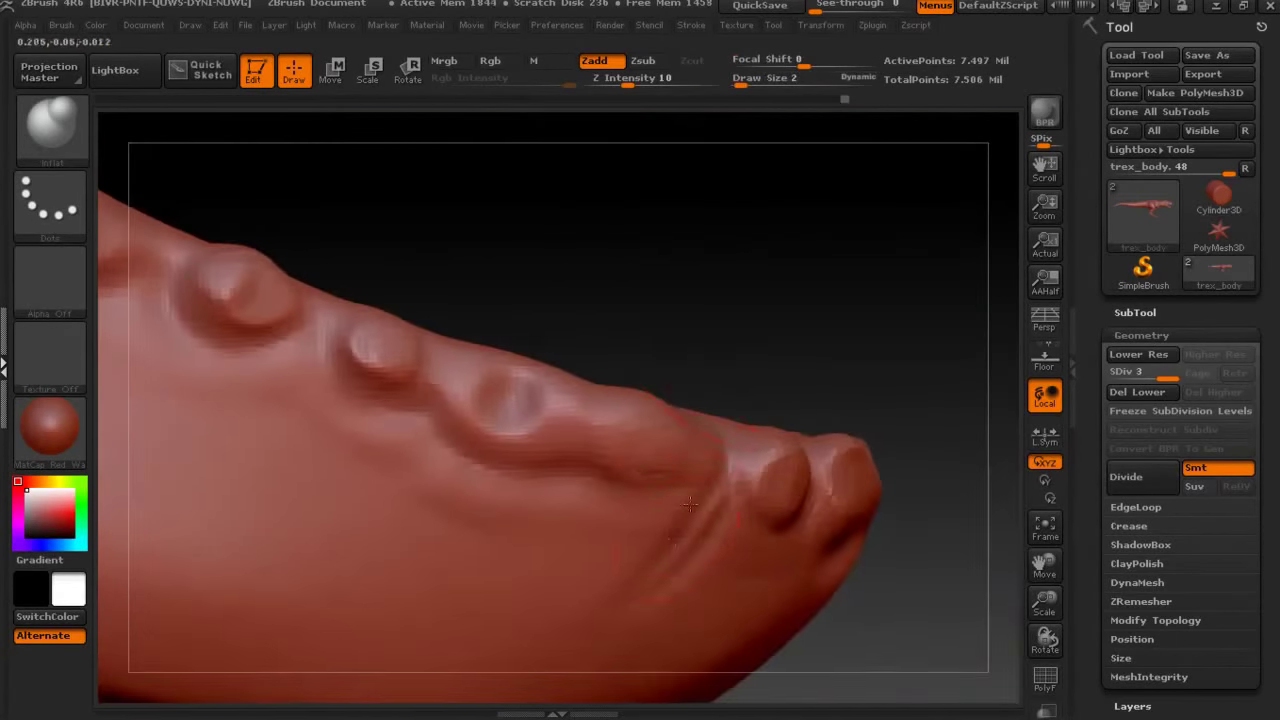
drag(708, 519, 728, 500)
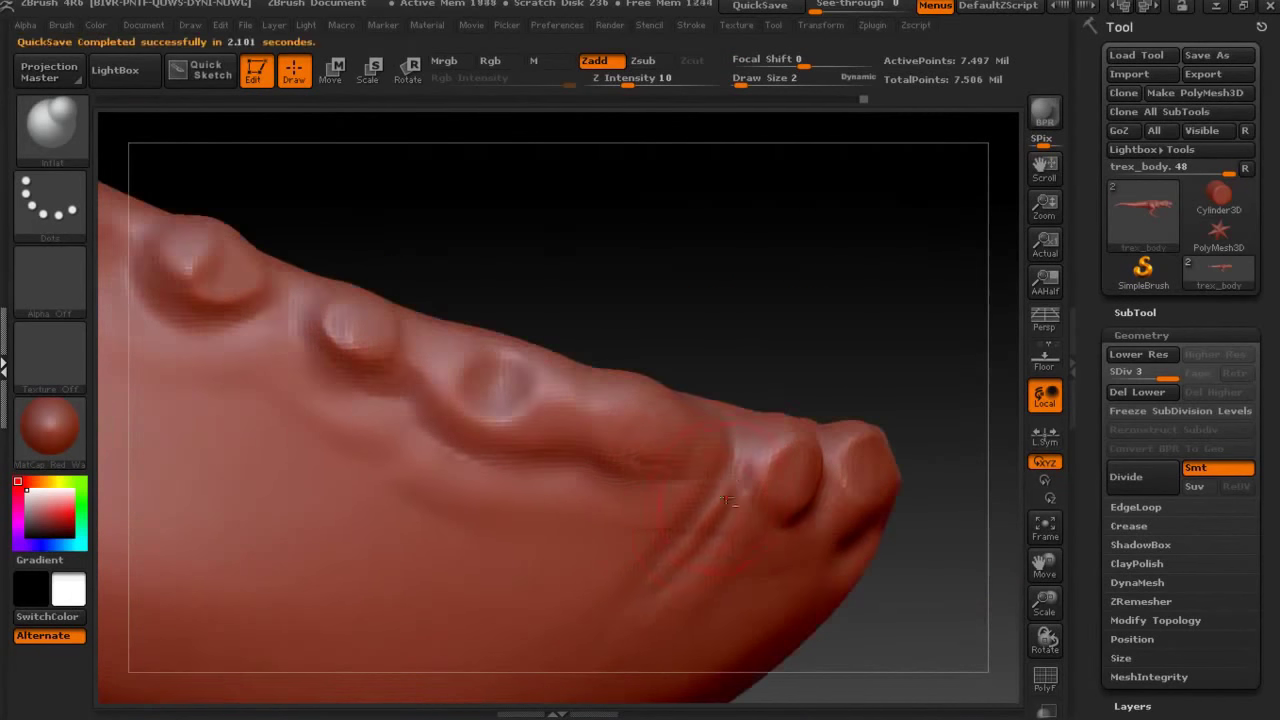
click(740, 80)
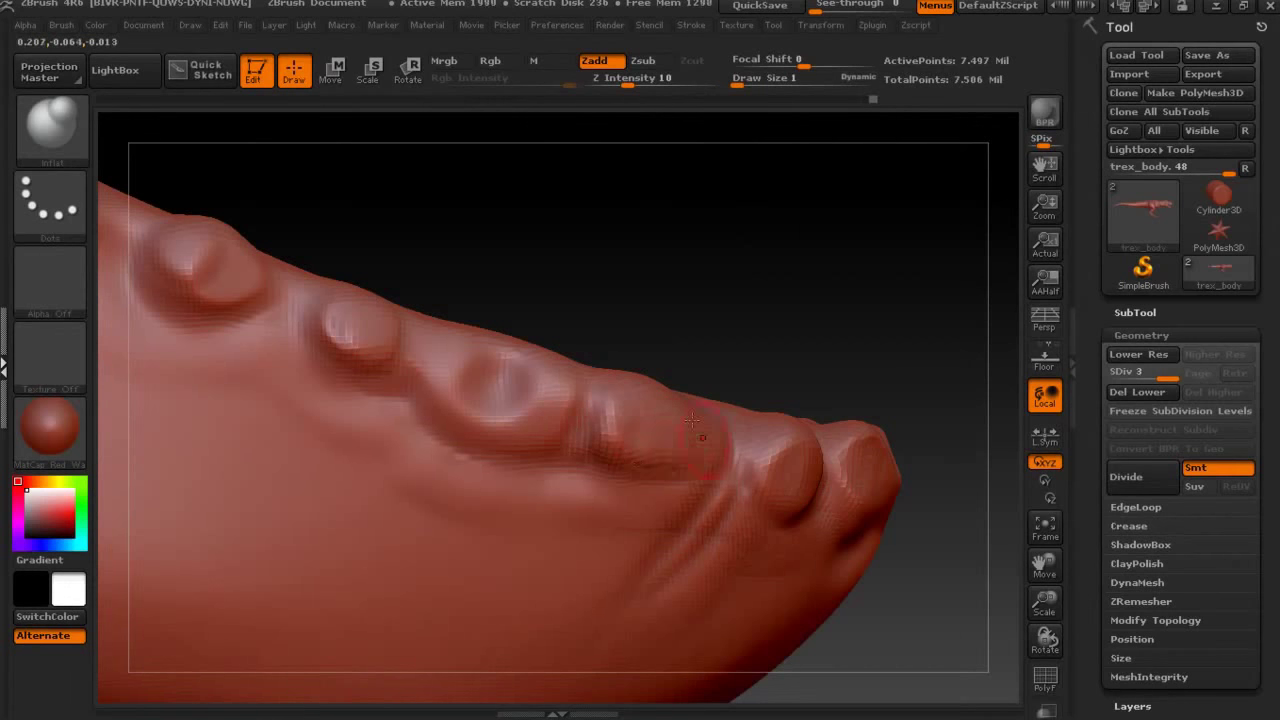
drag(512, 420, 444, 428)
mouse_move(484, 368)
mouse_down()
mouse_move(528, 420)
mouse_move(454, 398)
mouse_up()
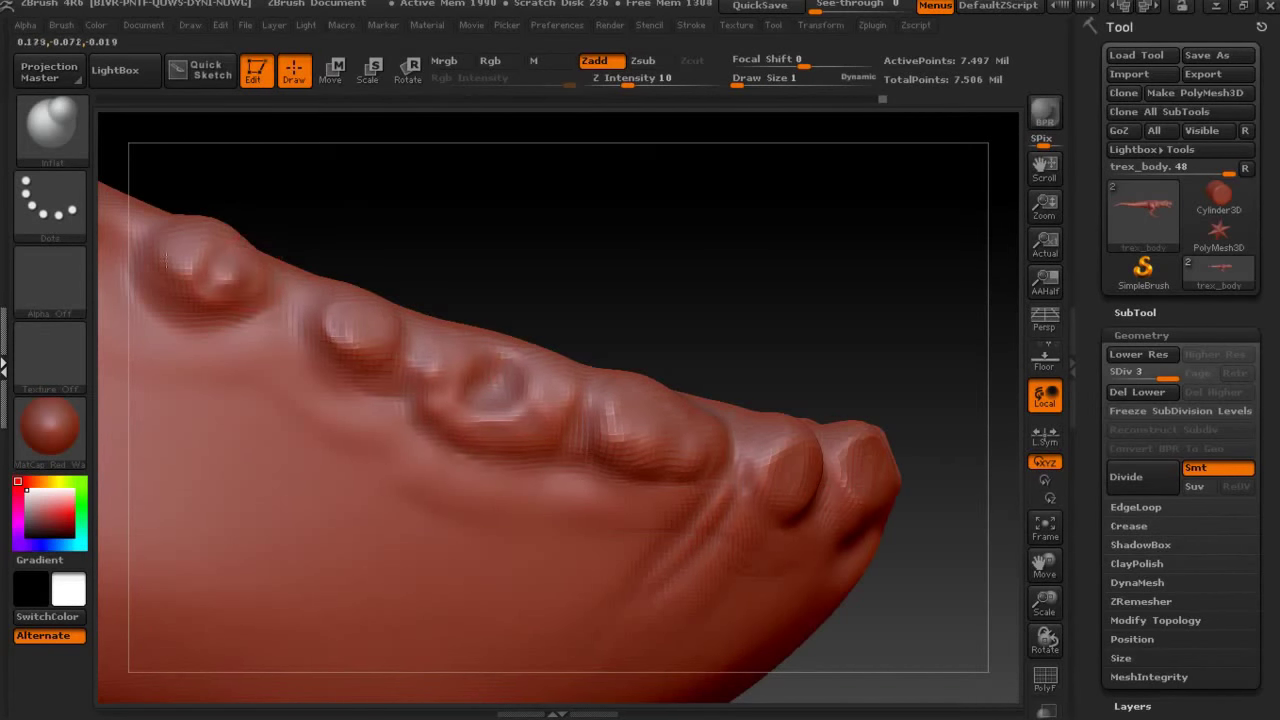
Mask the bumps along the ridge and invert the mask to isolate them, then clear it.
drag(580, 214, 600, 260)
ctrl+drag(520, 300, 560, 330)
ctrl+click(738, 219)
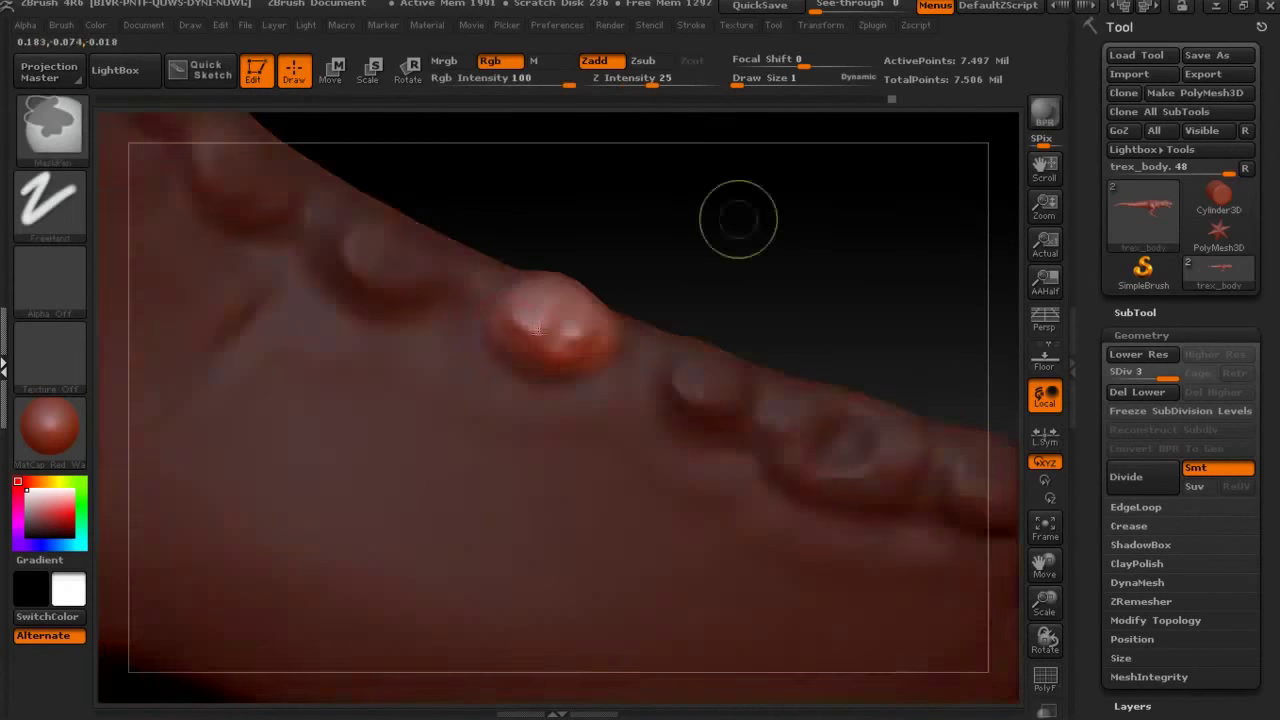
ctrl+click(709, 280)
mouse_move(829, 257)
ctrl+mouse_down()
mouse_move(838, 292)
mouse_move(729, 200)
ctrl+mouse_up()
mouse_move(565, 270)
ctrl+mouse_down()
mouse_move(630, 300)
mouse_move(720, 390)
mouse_move(783, 340)
mouse_move(890, 390)
ctrl+mouse_up()
drag(930, 300, 740, 330)
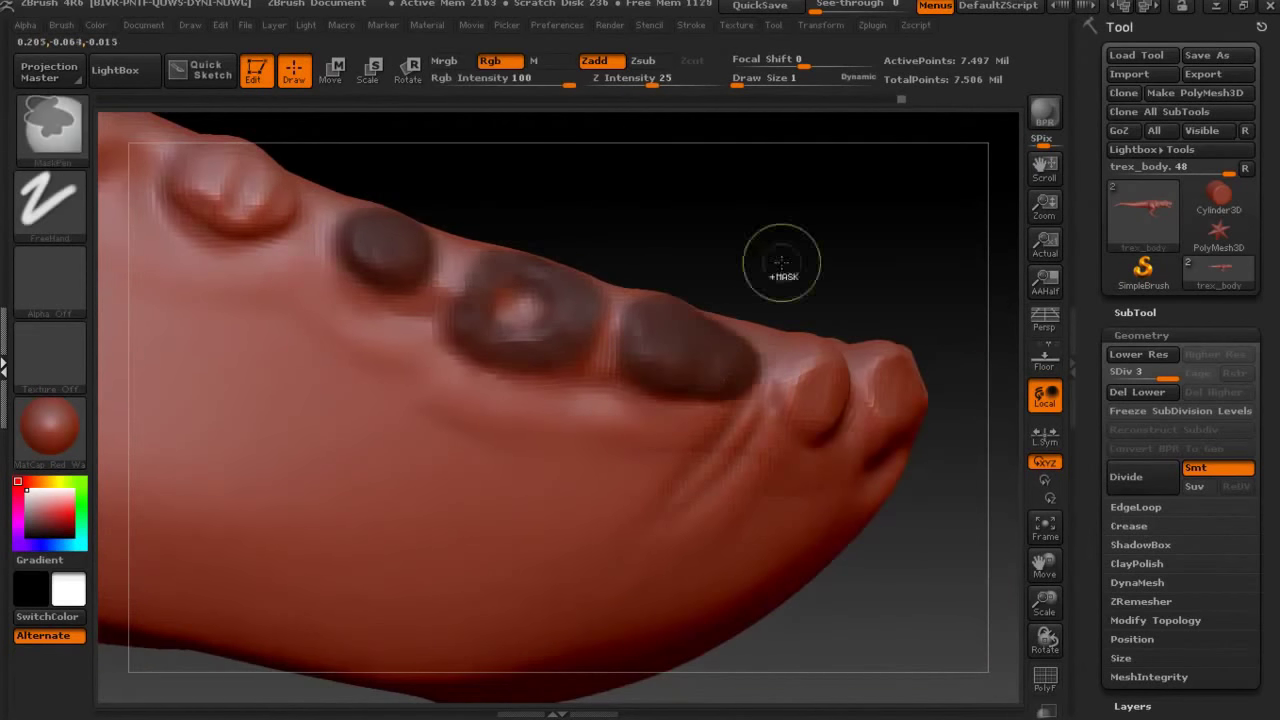
ctrl+click(781, 262)
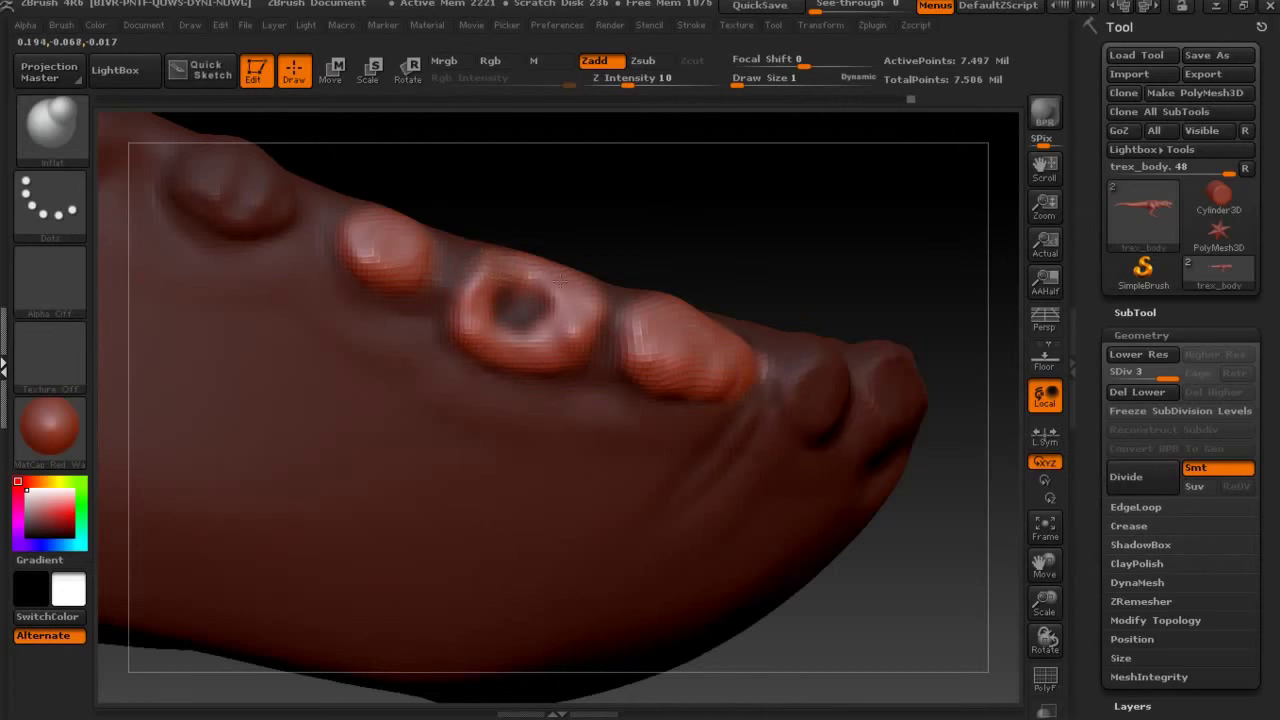
drag(840, 241, 756, 355)
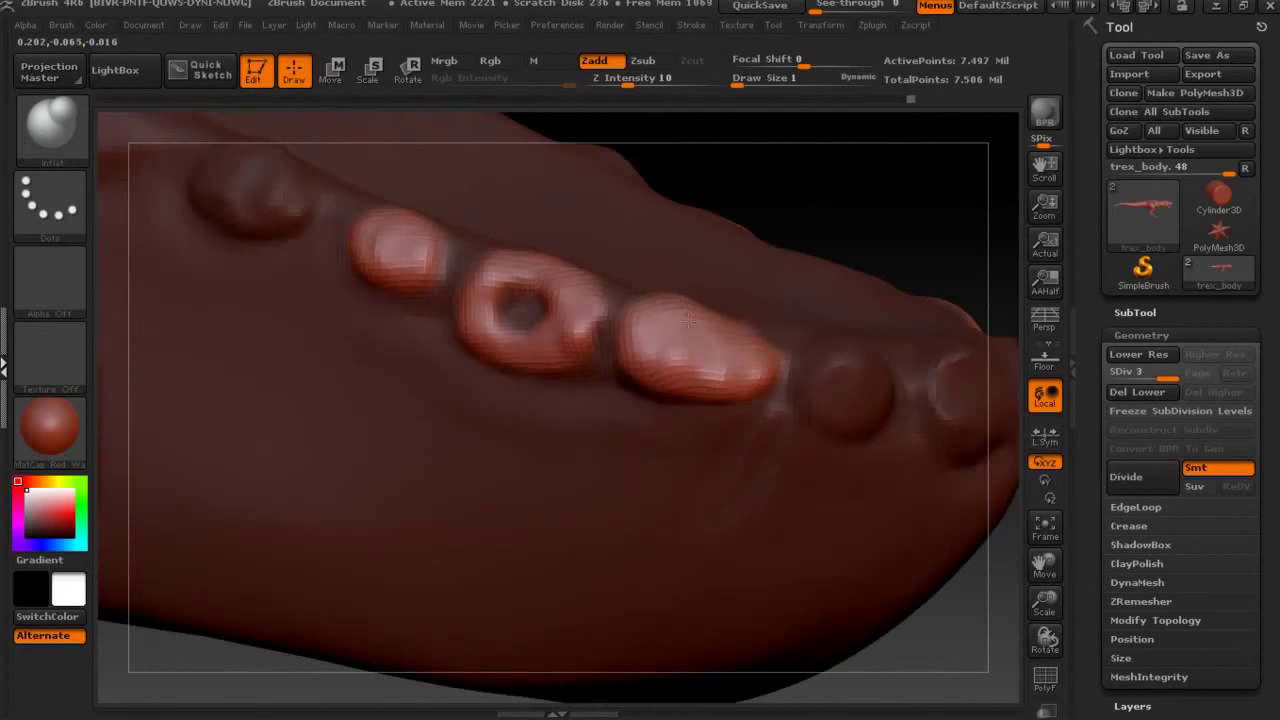
mouse_move(859, 190)
ctrl+mouse_down()
mouse_move(894, 186)
mouse_move(663, 217)
mouse_move(820, 189)
ctrl+mouse_up()
Carve creases around the bases of the lip bumps with the crease brush.
mouse_move(593, 234)
mouse_down()
mouse_move(610, 405)
mouse_move(647, 452)
mouse_up()
key(b)
key(d)
key(s)
mouse_move(507, 352)
mouse_down()
mouse_move(515, 410)
mouse_move(455, 345)
mouse_move(435, 265)
mouse_move(360, 195)
mouse_move(420, 280)
mouse_move(395, 176)
mouse_up()
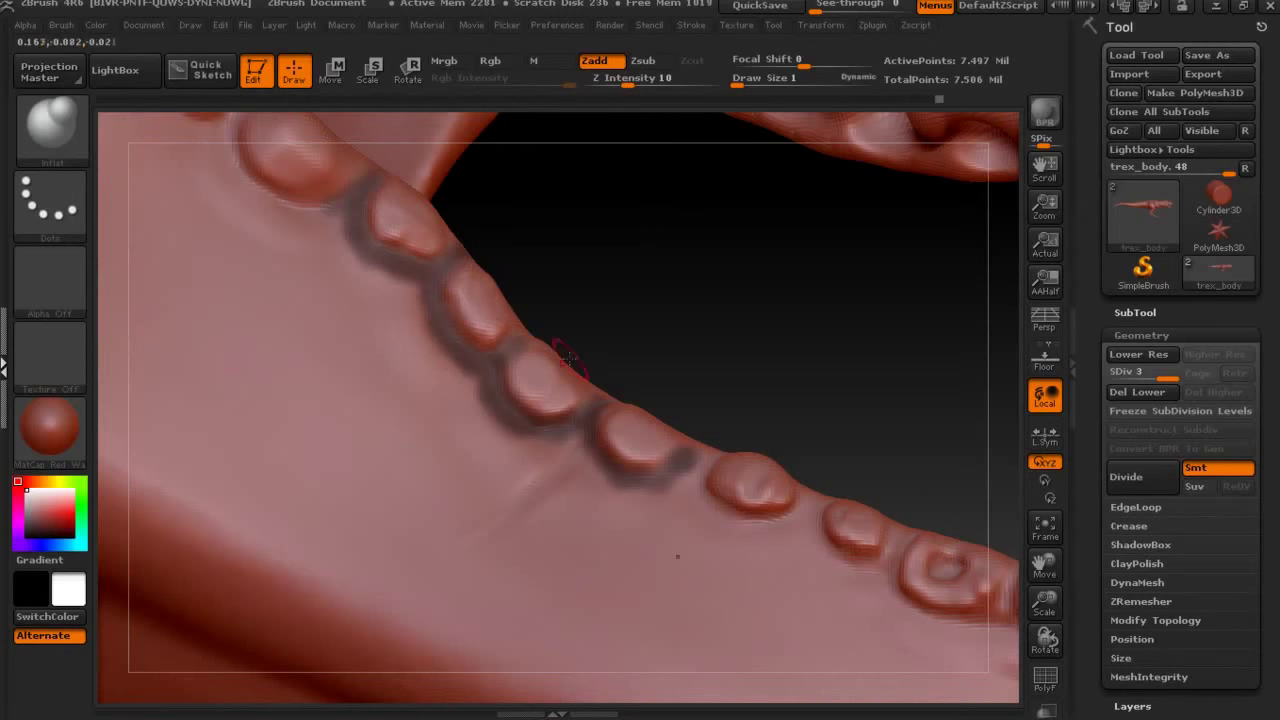
Isolate a single bump with an inverted mask, clear it, and inflate the small ridge bumps.
mouse_move(631, 295)
mouse_down()
mouse_move(510, 315)
mouse_move(625, 268)
mouse_up()
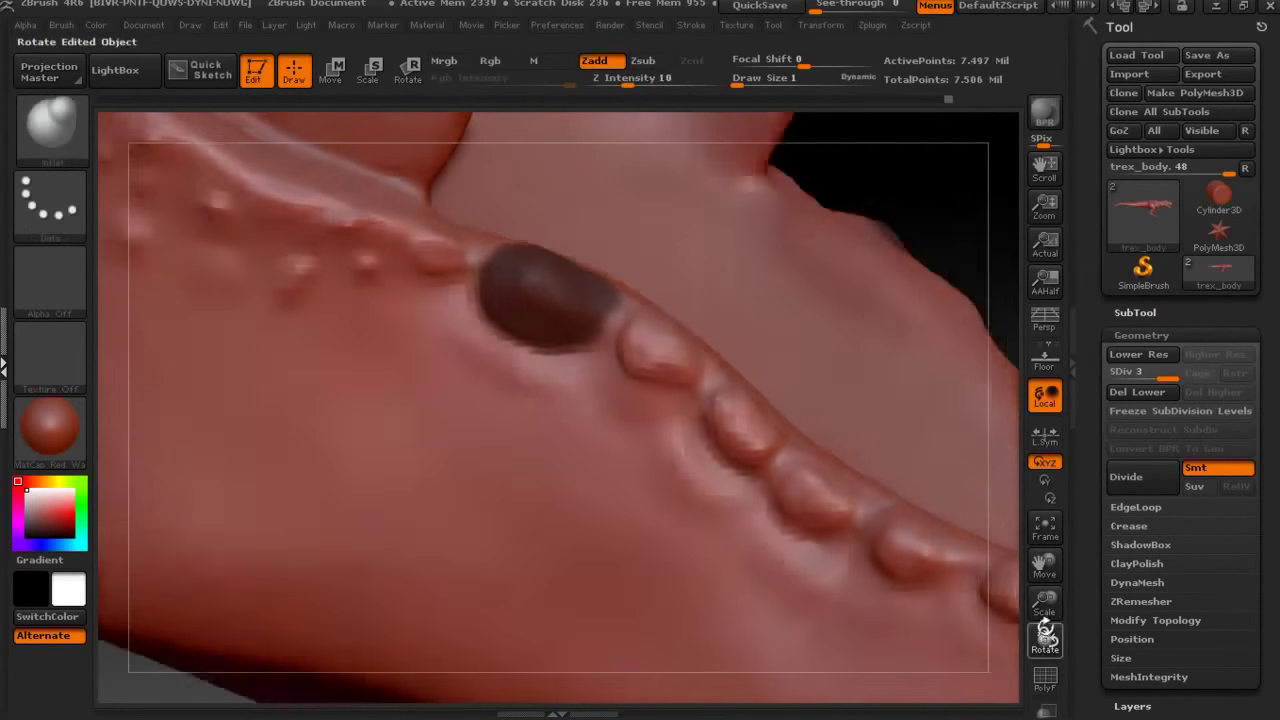
mouse_move(625, 268)
mouse_down()
mouse_move(963, 371)
mouse_move(791, 206)
mouse_up()
ctrl+click(791, 206)
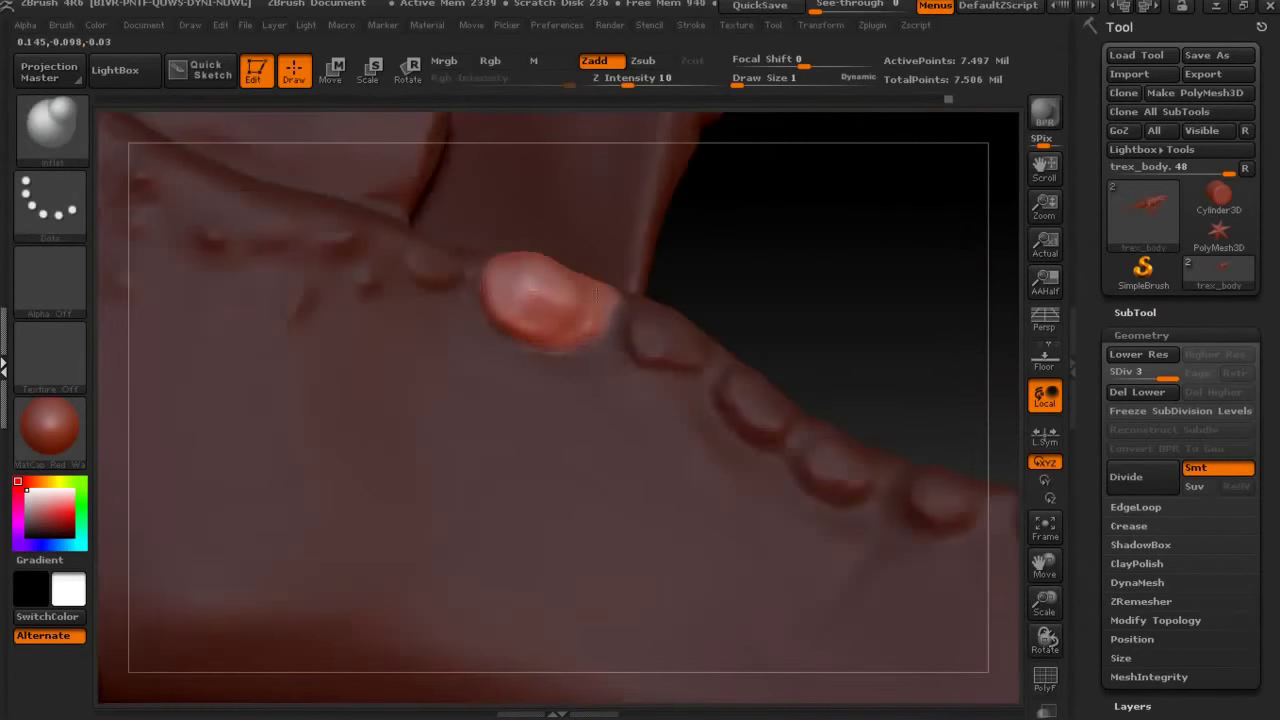
ctrl+click(909, 206)
mouse_move(909, 206)
ctrl+mouse_down()
mouse_move(923, 277)
mouse_move(620, 325)
ctrl+mouse_up()
ctrl+click(911, 266)
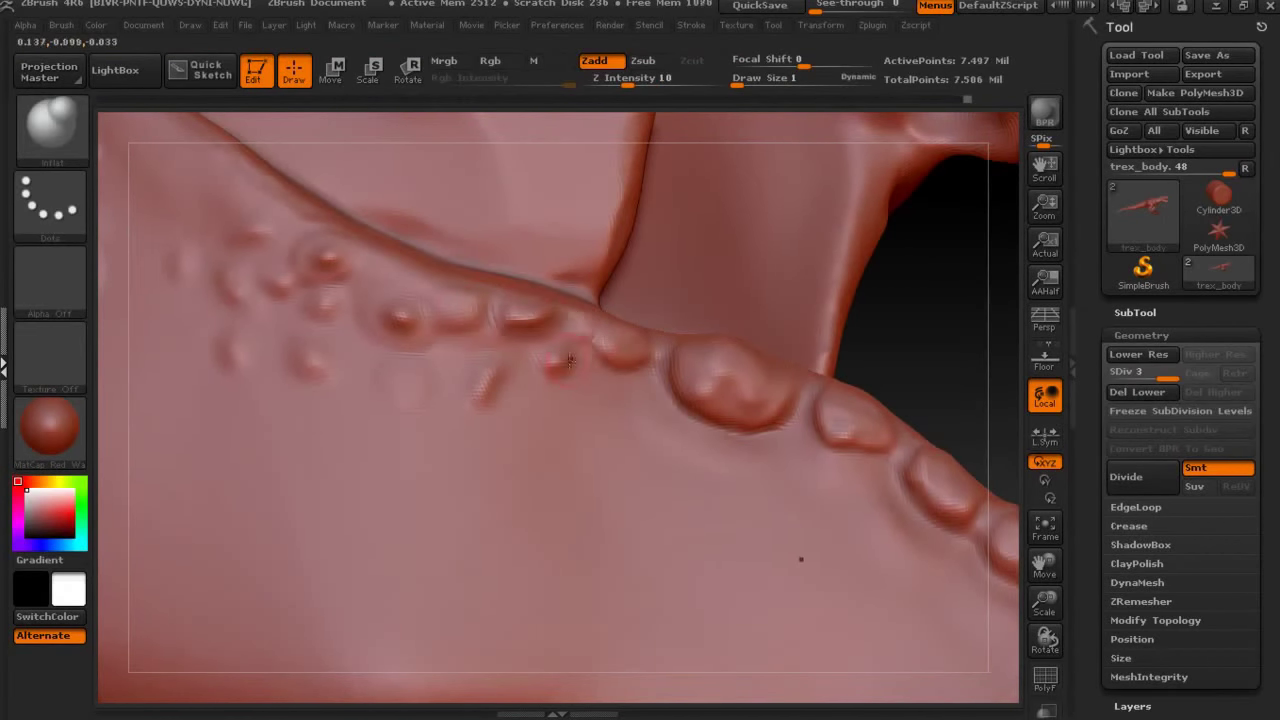
drag(512, 330, 423, 315)
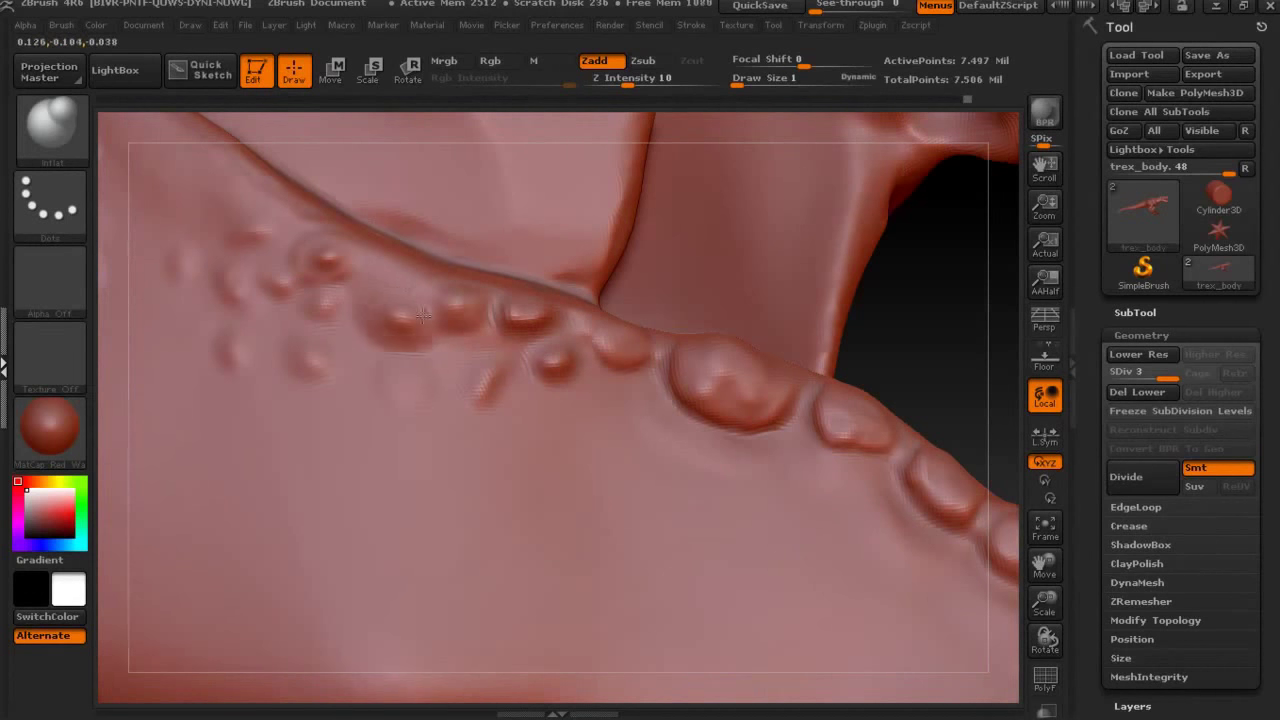
click(1045, 525)
mouse_move(880, 428)
mouse_down()
mouse_move(798, 486)
mouse_move(704, 692)
mouse_move(695, 628)
mouse_up()
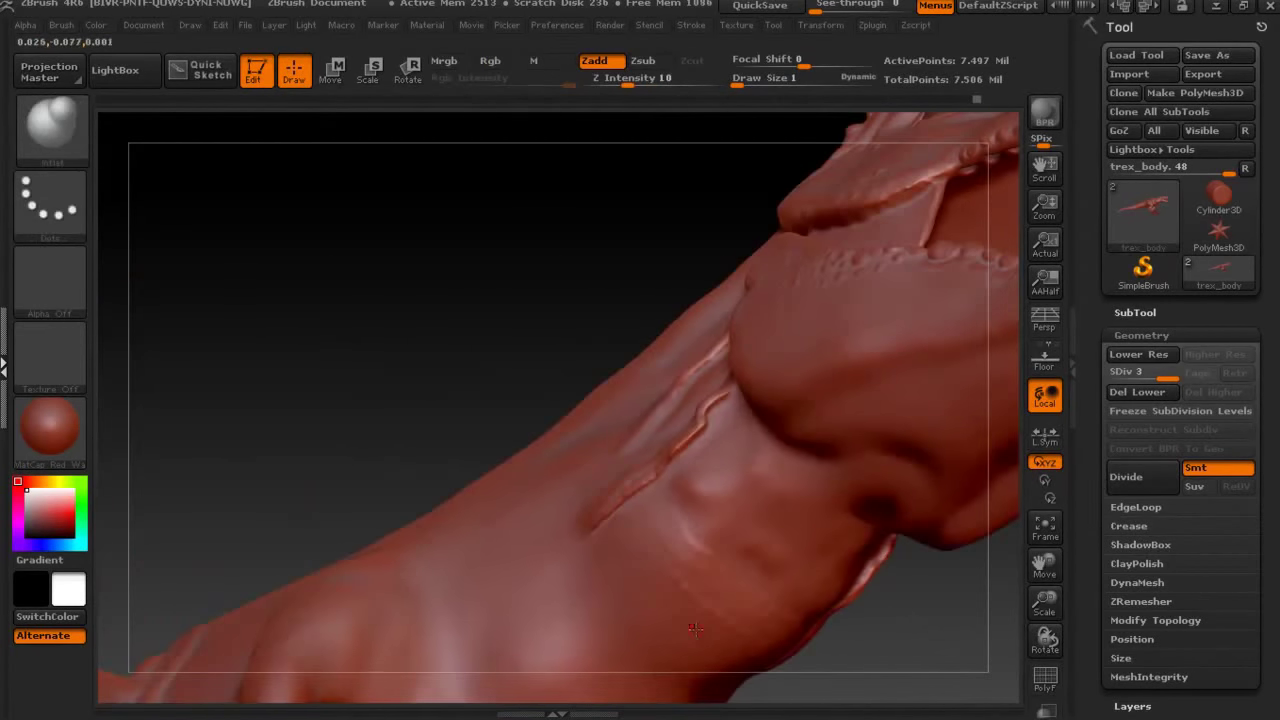
Ctrl-paint slash-shaped MaskPen streaks down the neck, rotating the model between strokes.
key(ctrl)
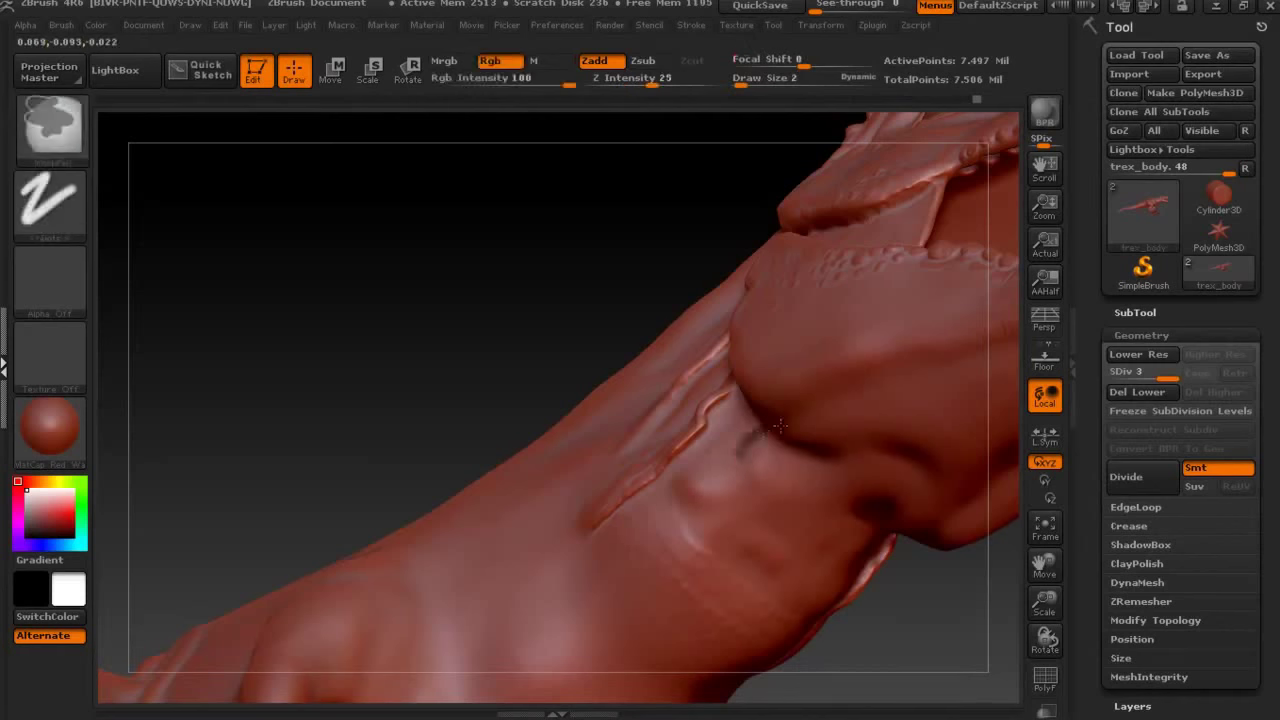
ctrl+drag(734, 470, 665, 542)
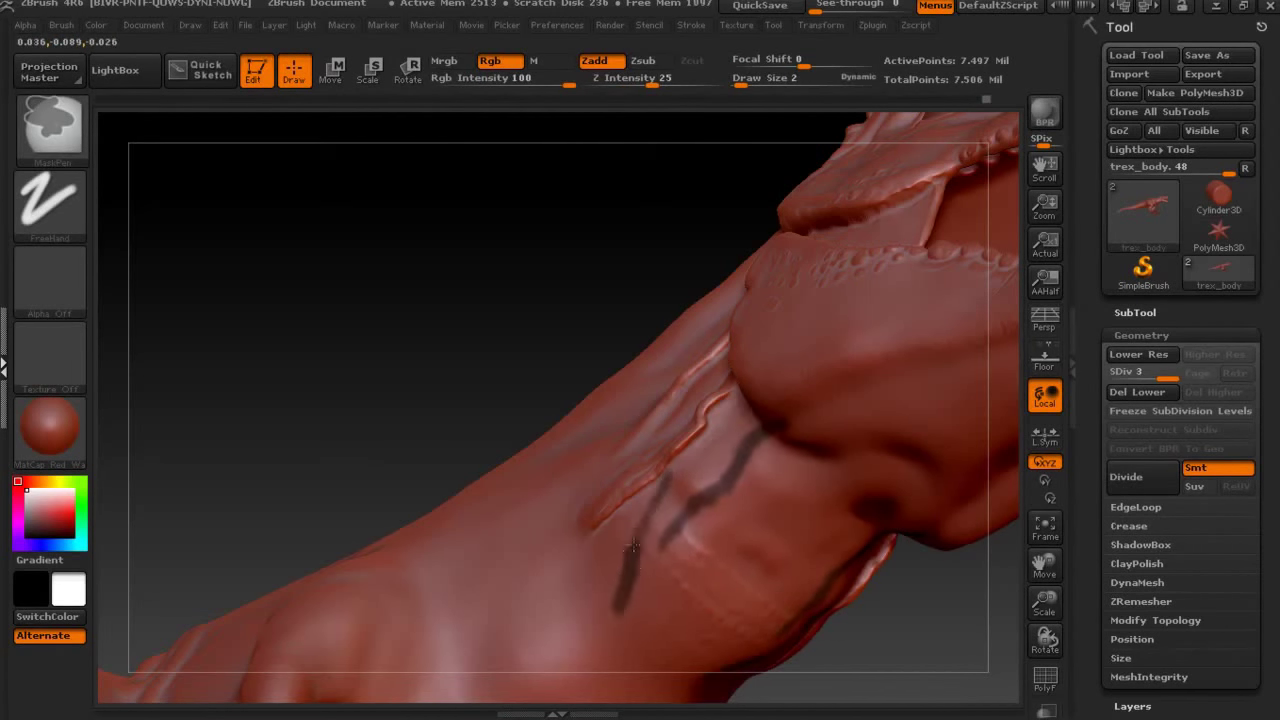
drag(431, 437, 390, 262)
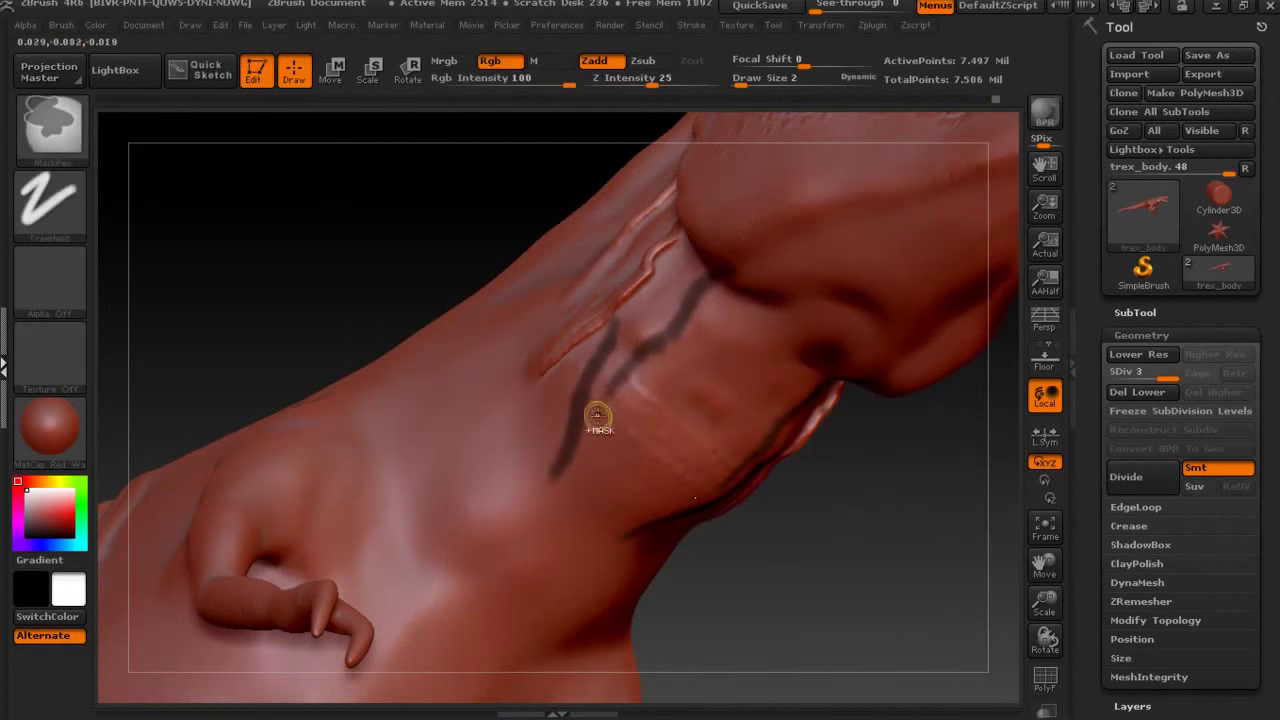
drag(826, 484, 760, 300)
key(ctrl)
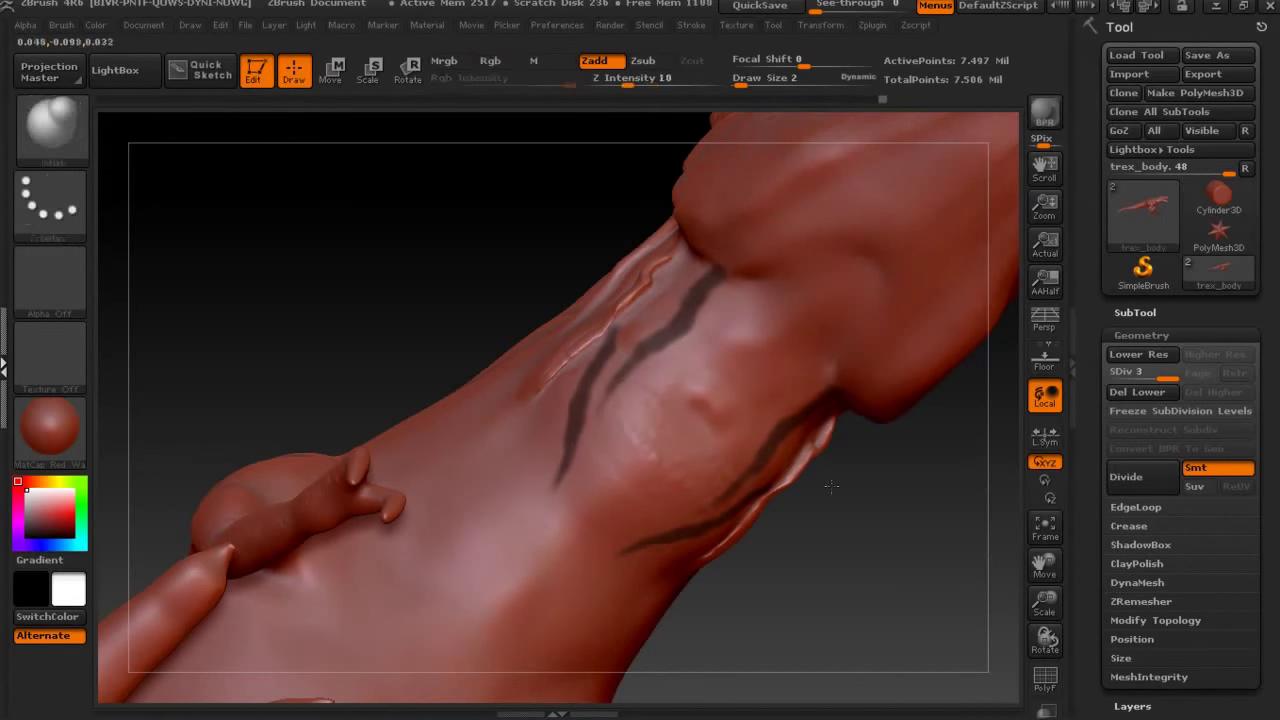
mouse_move(873, 541)
mouse_down()
mouse_move(883, 414)
mouse_move(931, 494)
mouse_up()
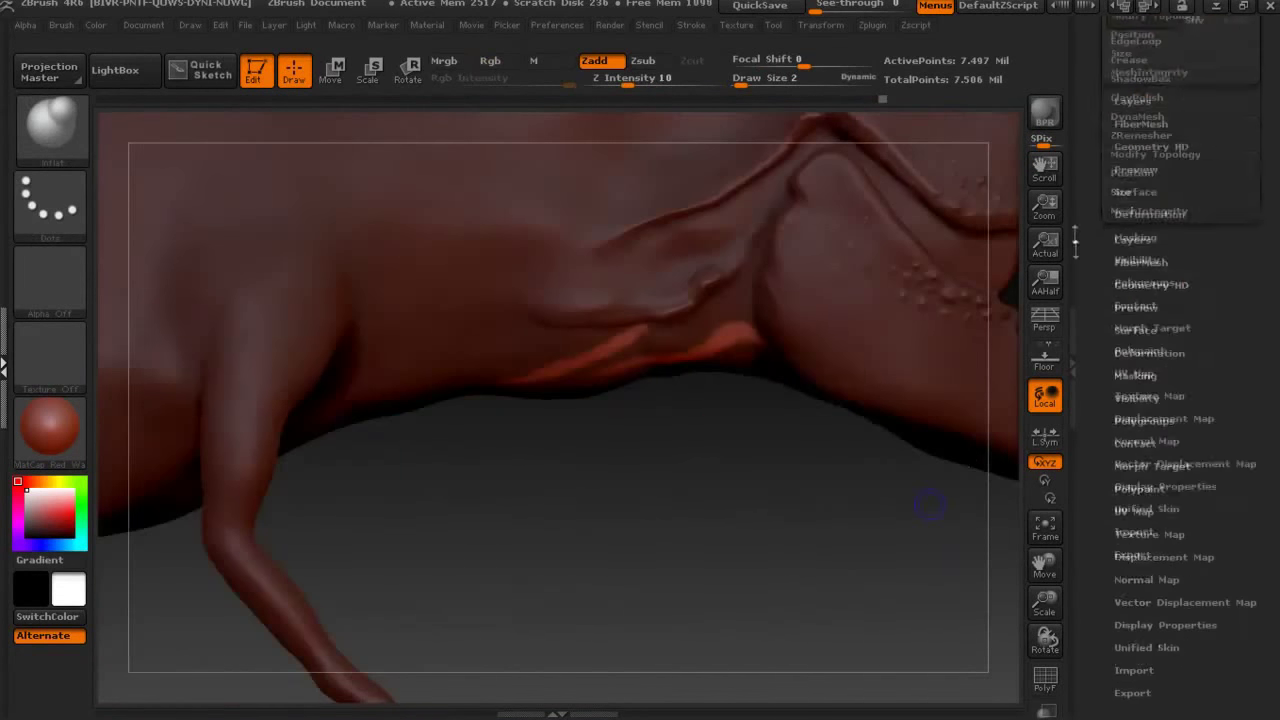
In Tool > Deformation, set Offset to 0.5 and Inflate to 0.1 on the masked folds.
click(1135, 371)
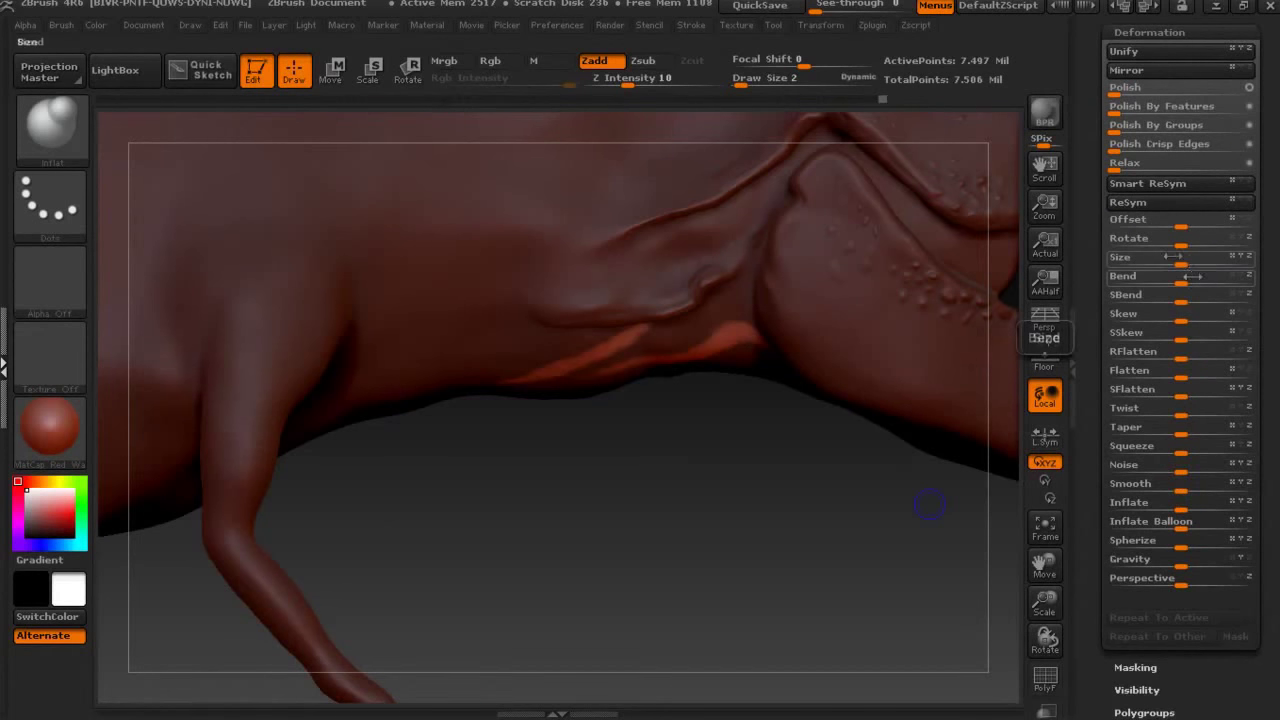
drag(1190, 219, 1205, 219)
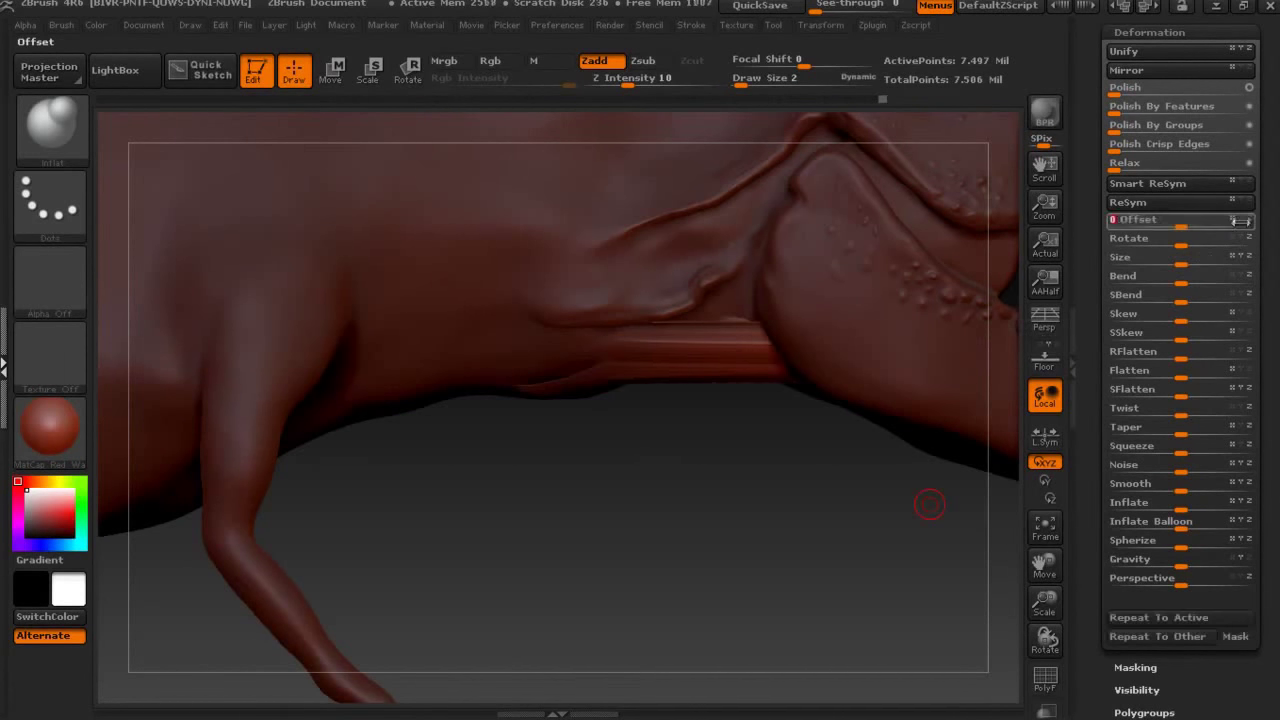
key(ctrl+z)
drag(1182, 226, 1182, 221)
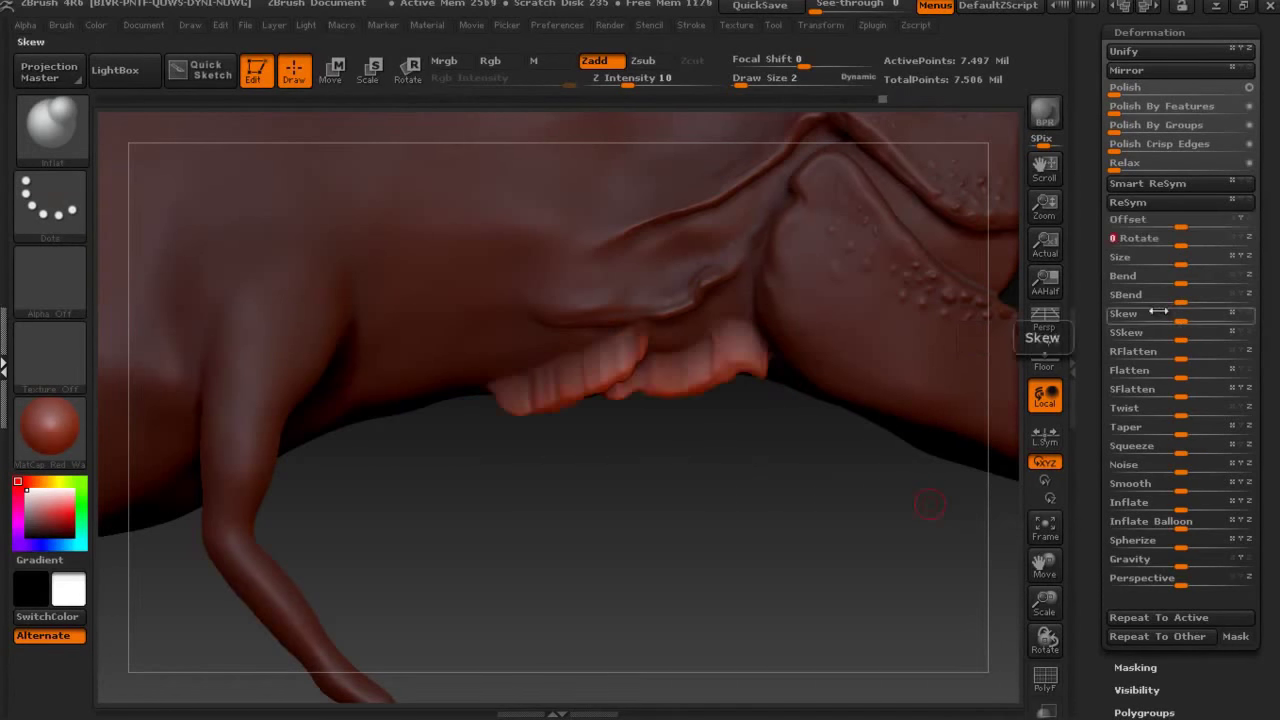
drag(1186, 219, 1178, 219)
text(5)
key(Return)
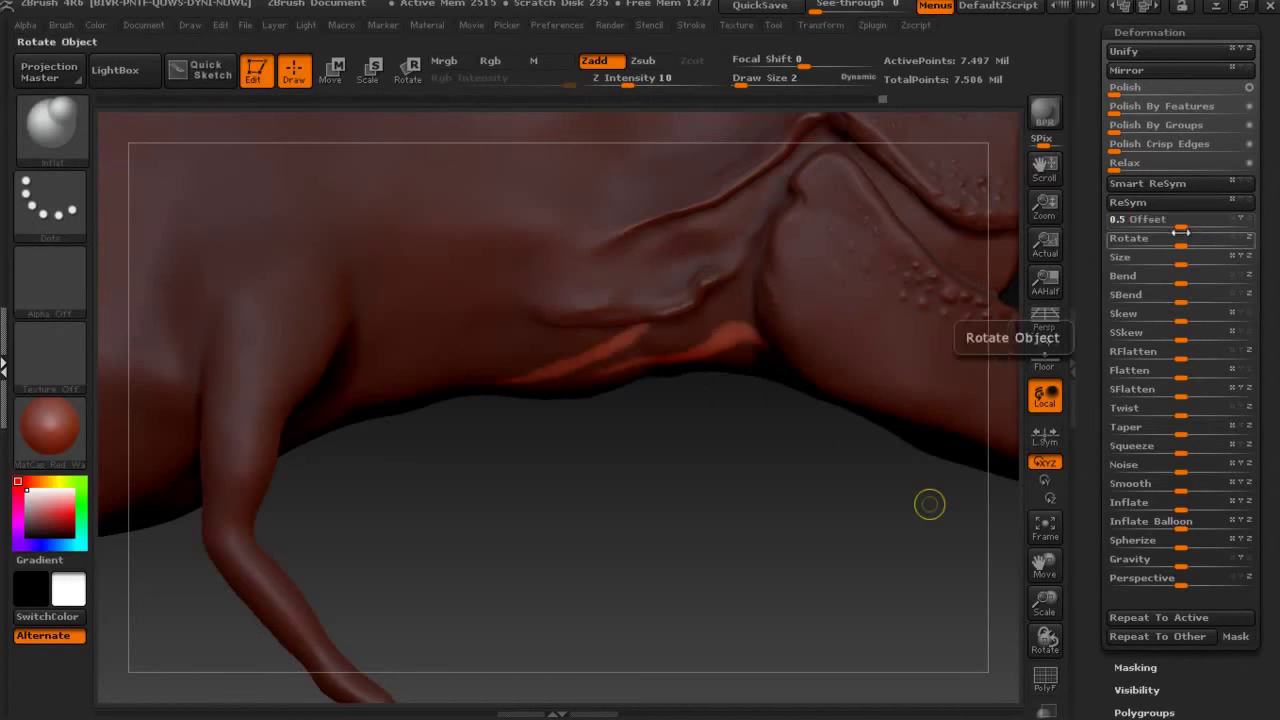
text(0.1)
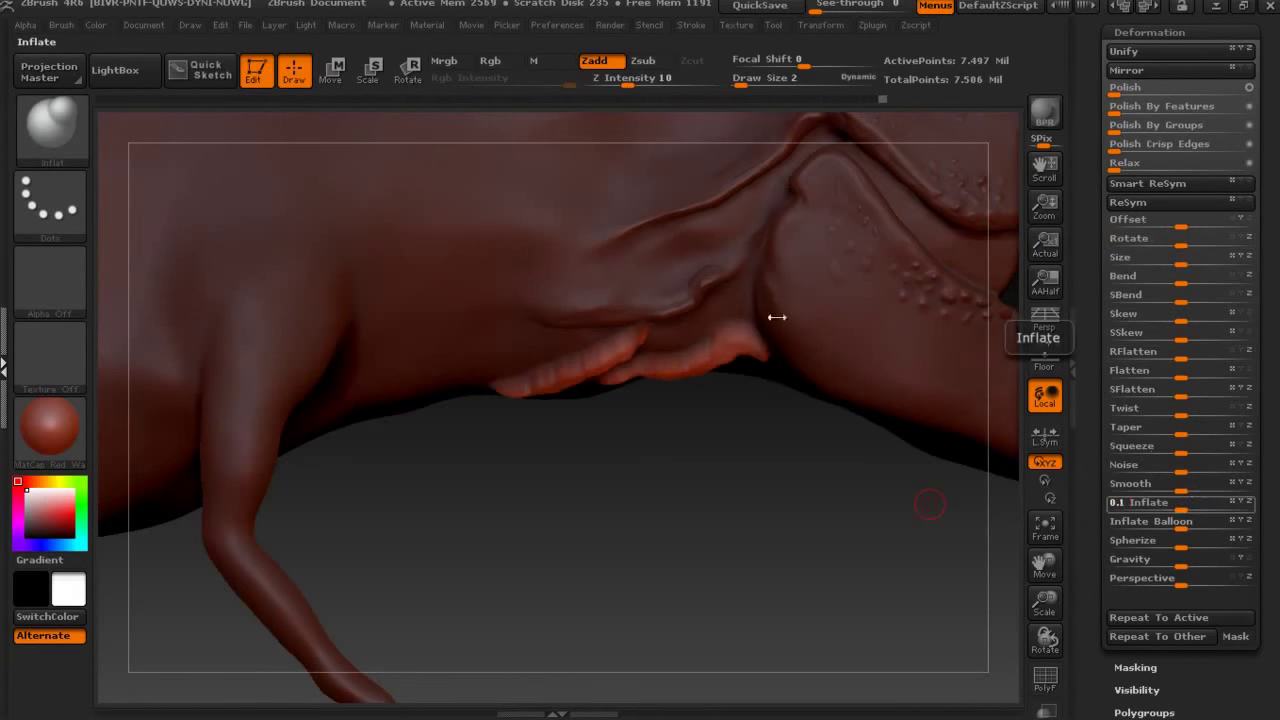
key(Return)
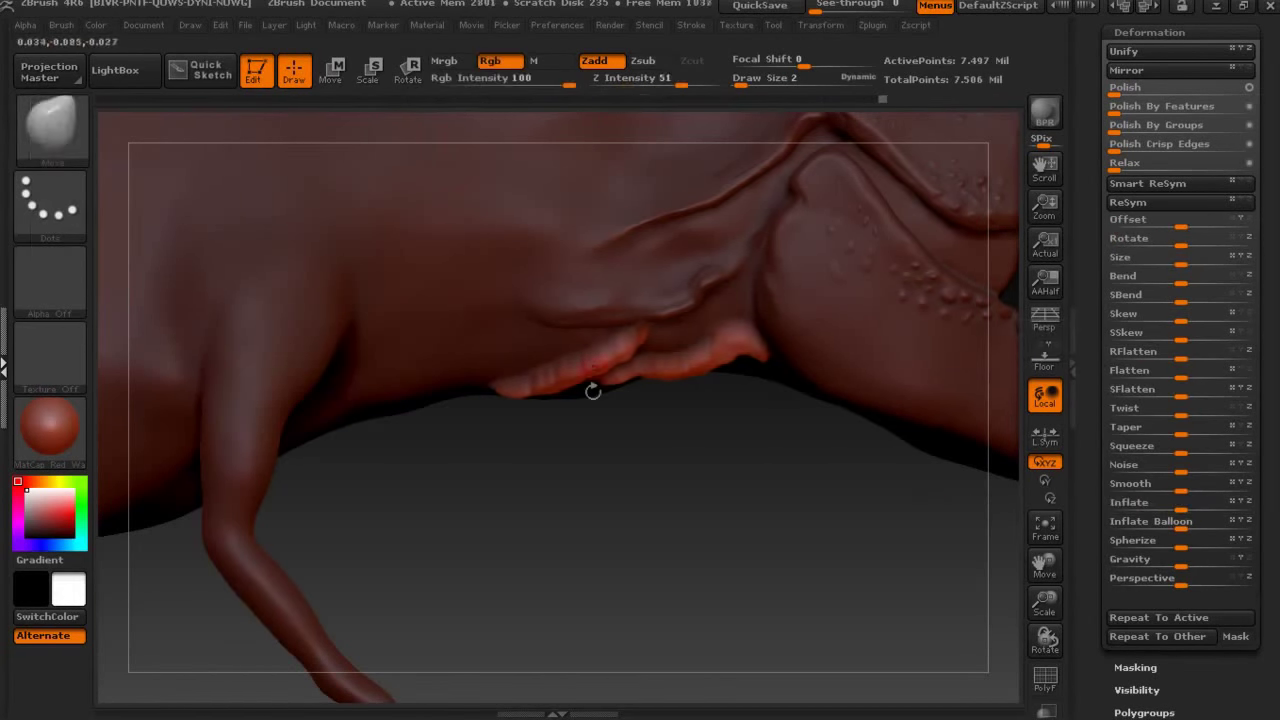
With the Move brush at size 8, reshape the lip fold to fill the gap beneath.
drag(586, 386, 655, 443)
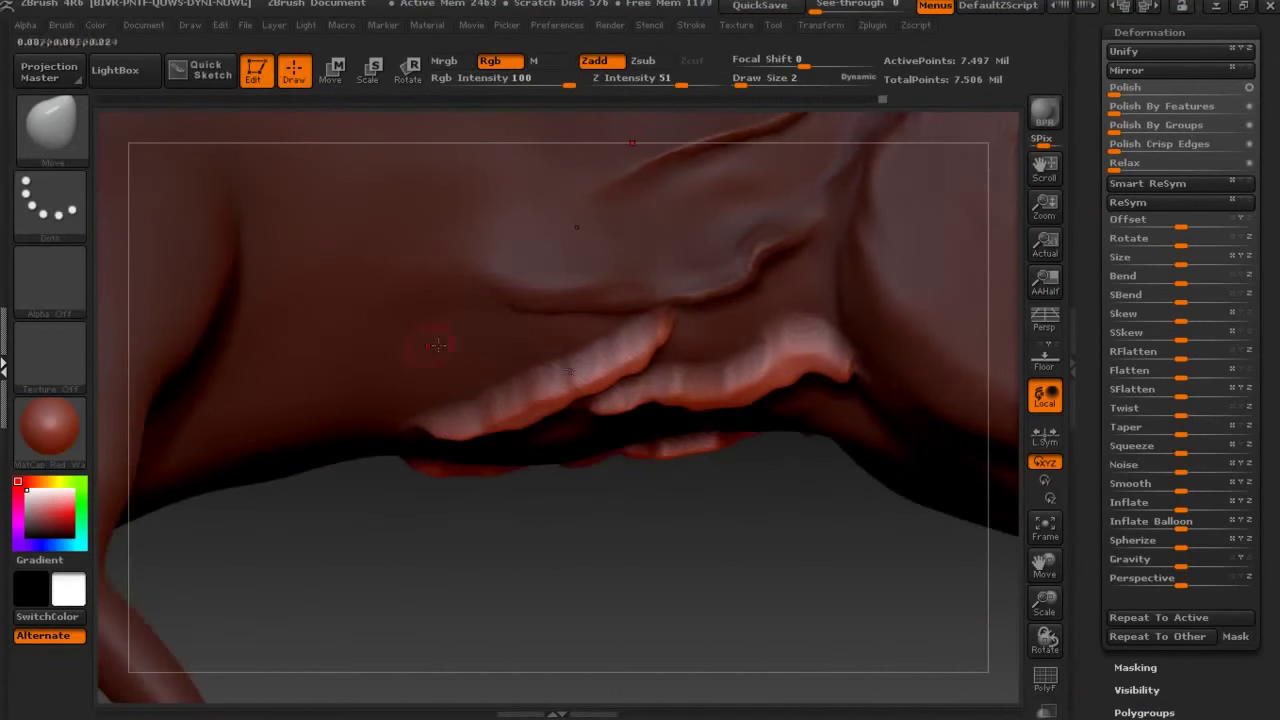
drag(530, 345, 560, 345)
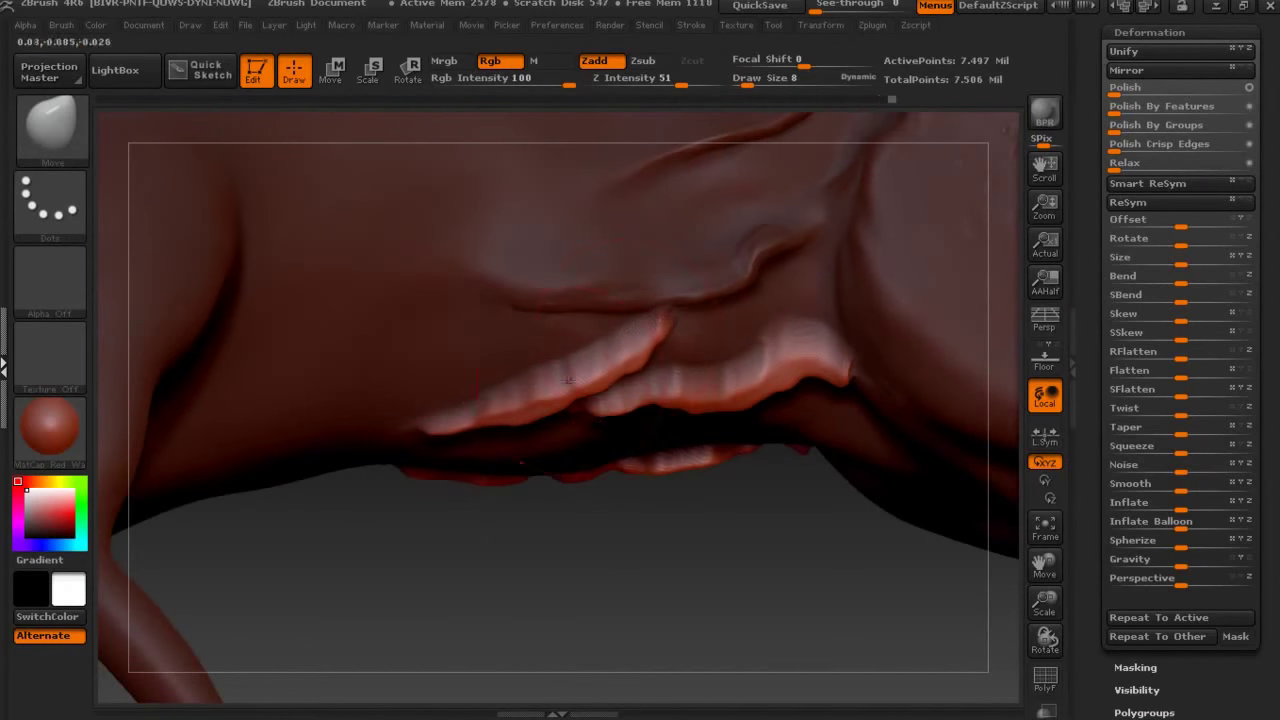
drag(600, 420, 528, 405)
drag(702, 542, 700, 500)
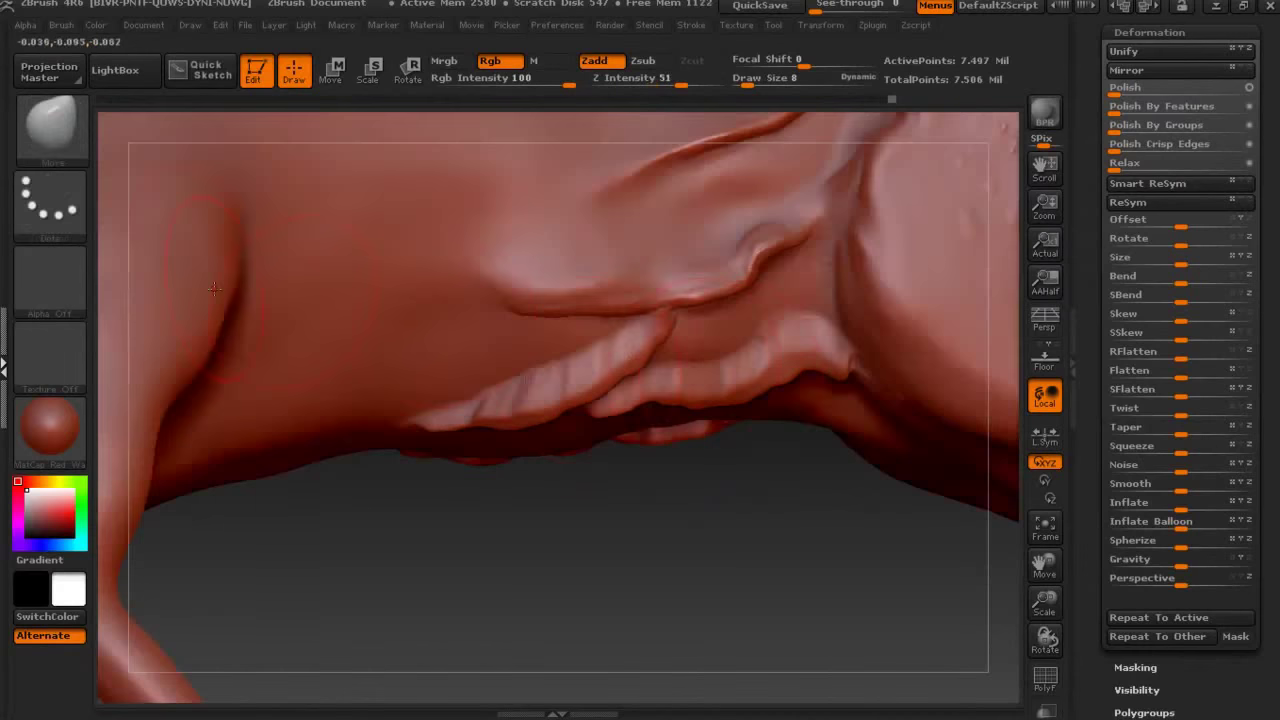
Switch to another sculpting brush, resize it, and Shift-smooth the fold edges.
key(b)
click(325, 137)
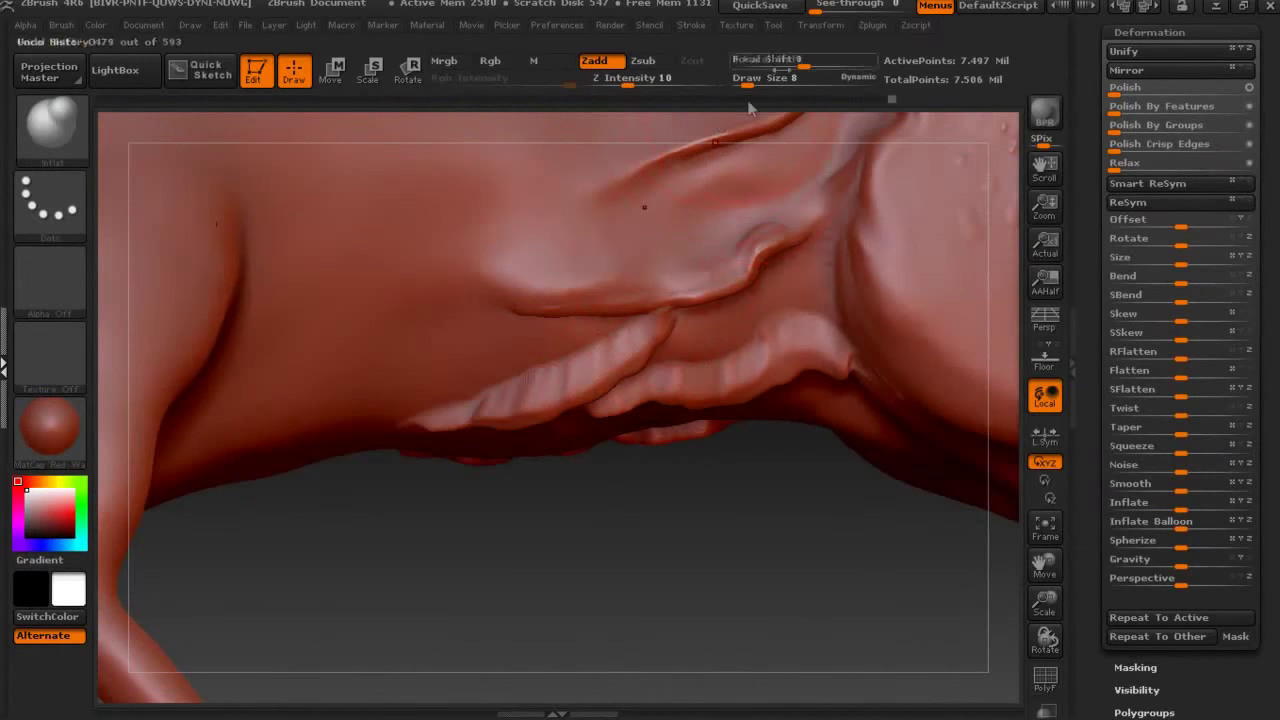
key(bracketright)
key(shift)
key(shift)
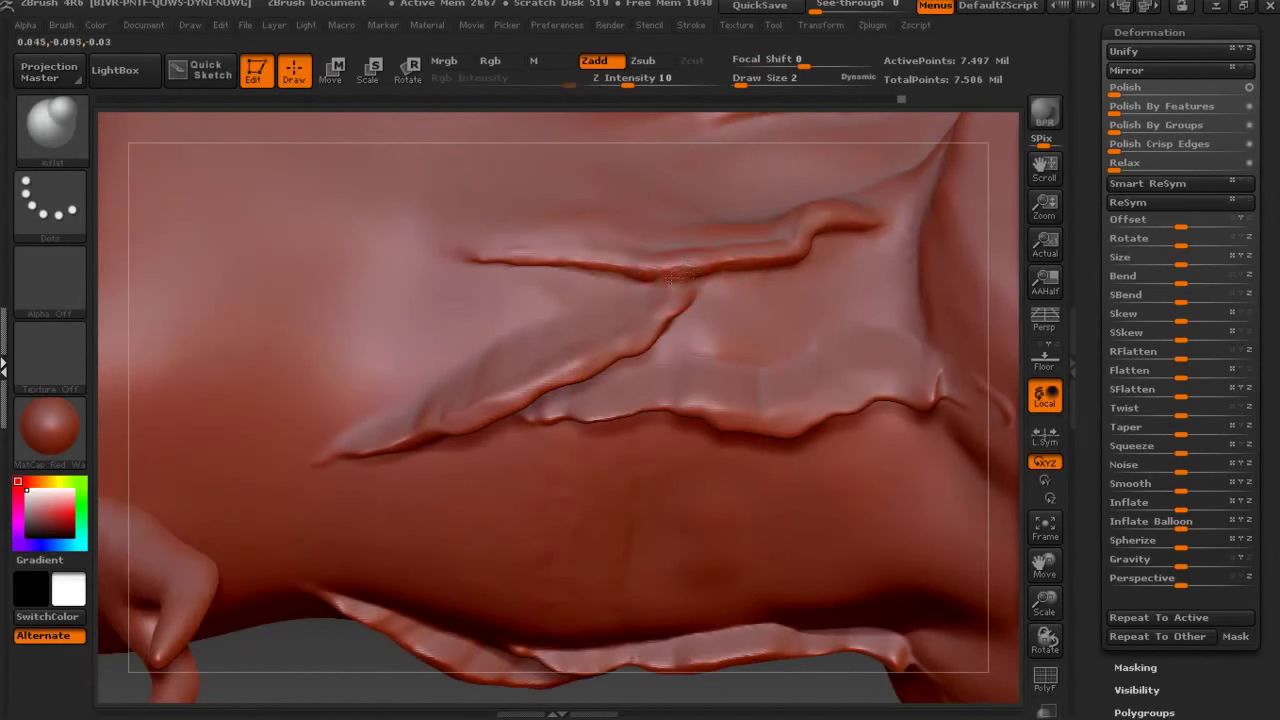
key(shift)
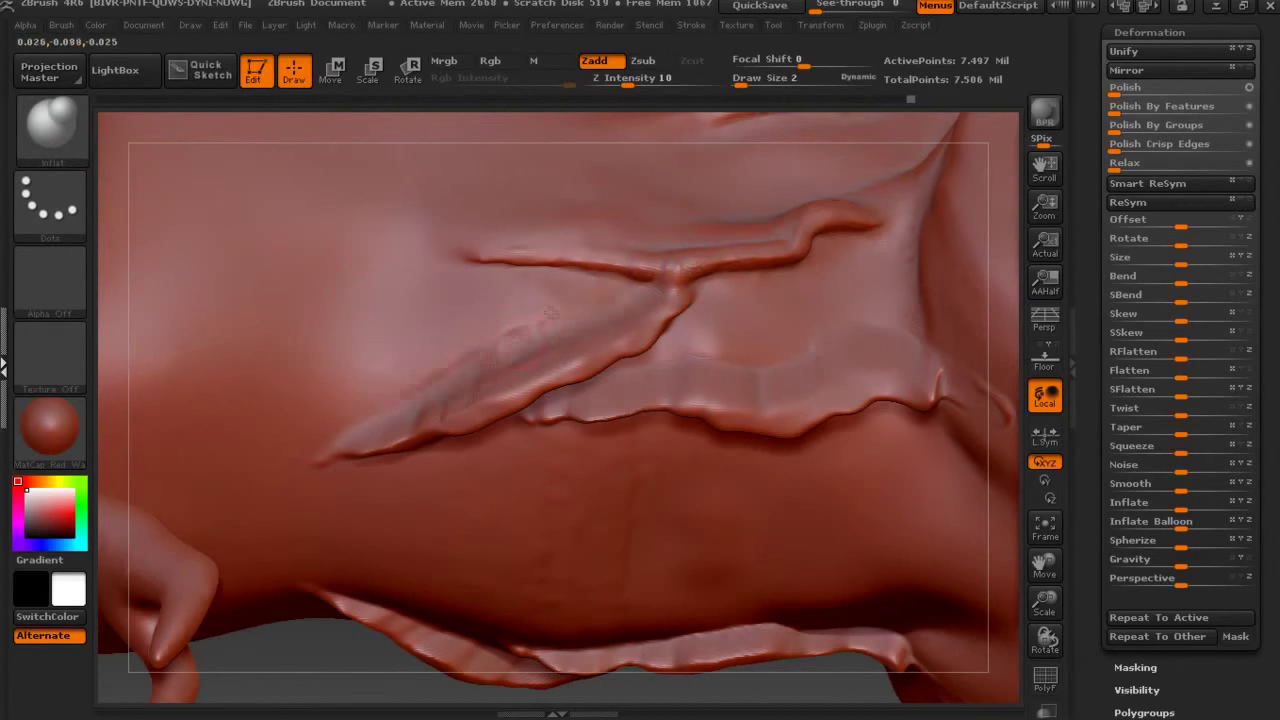
mouse_move(549, 312)
mouse_down()
mouse_move(668, 590)
mouse_move(490, 344)
mouse_up()
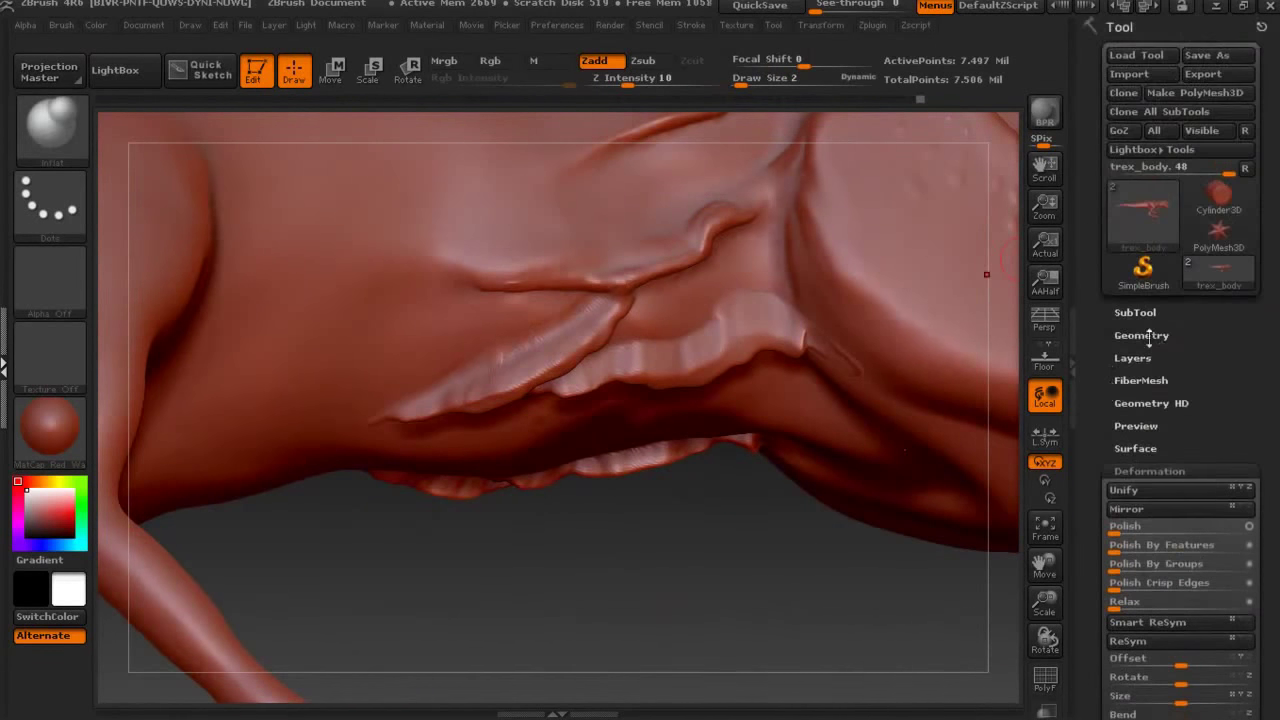
Step down a subdivision level, deepen the middle flank crease with Inflat, and smooth around it.
key(shift+d)
key(b)
key(i)
key(n)
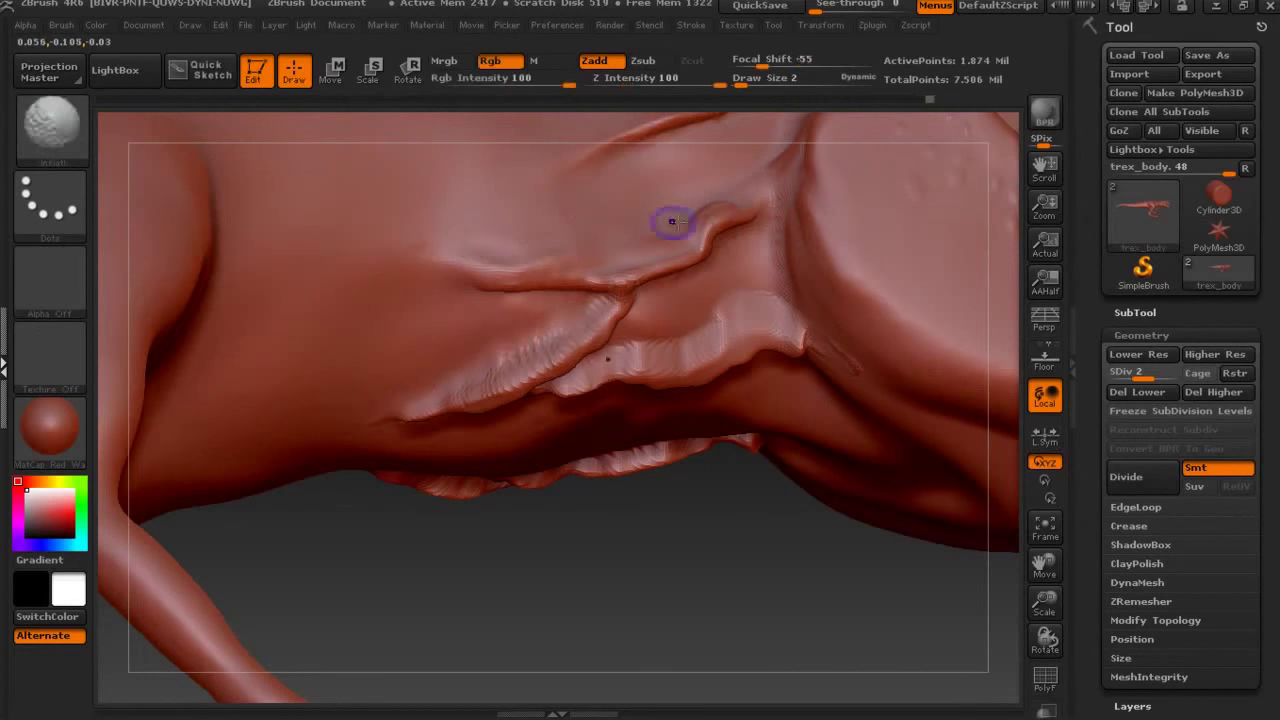
drag(475, 245, 692, 207)
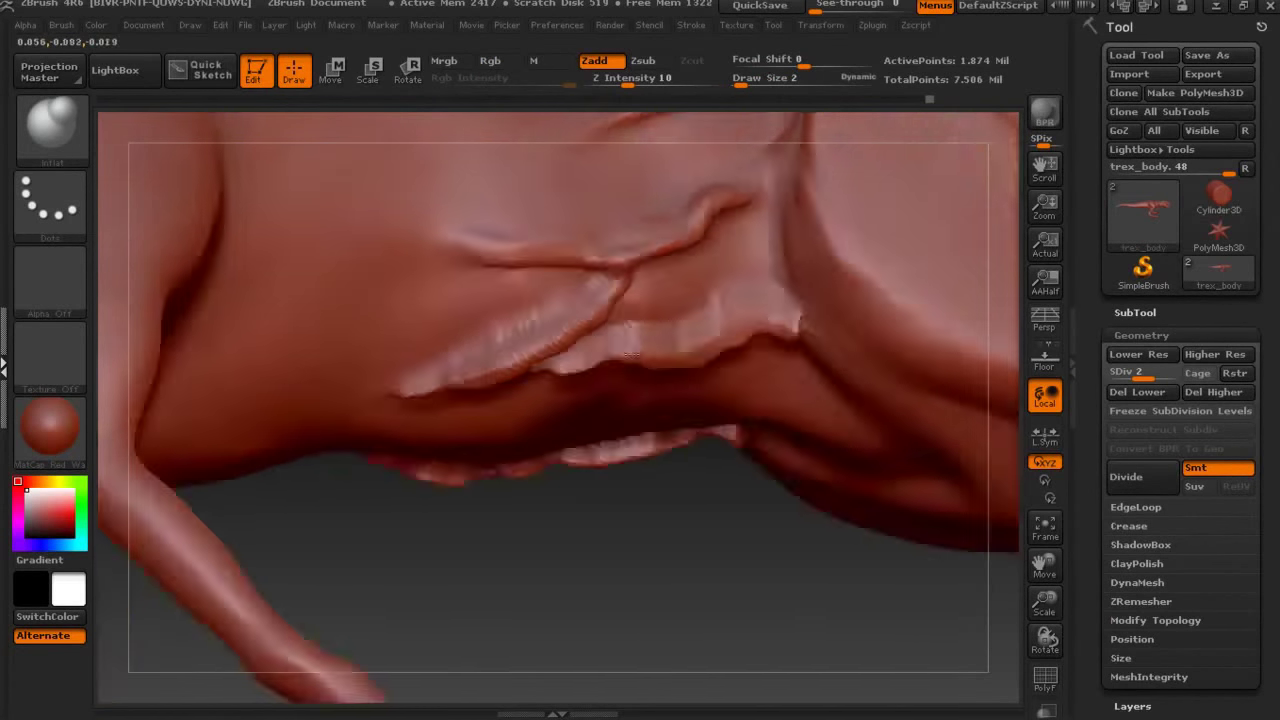
drag(643, 392, 397, 335)
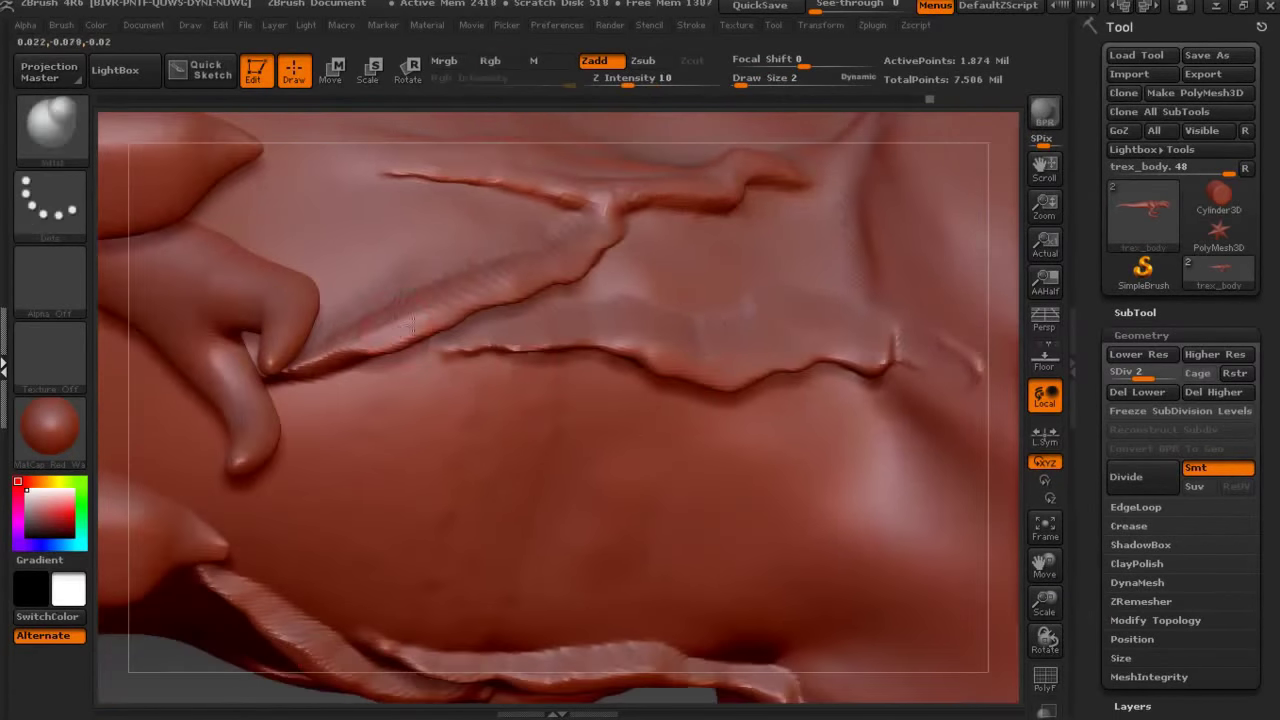
drag(1045, 640, 1030, 625)
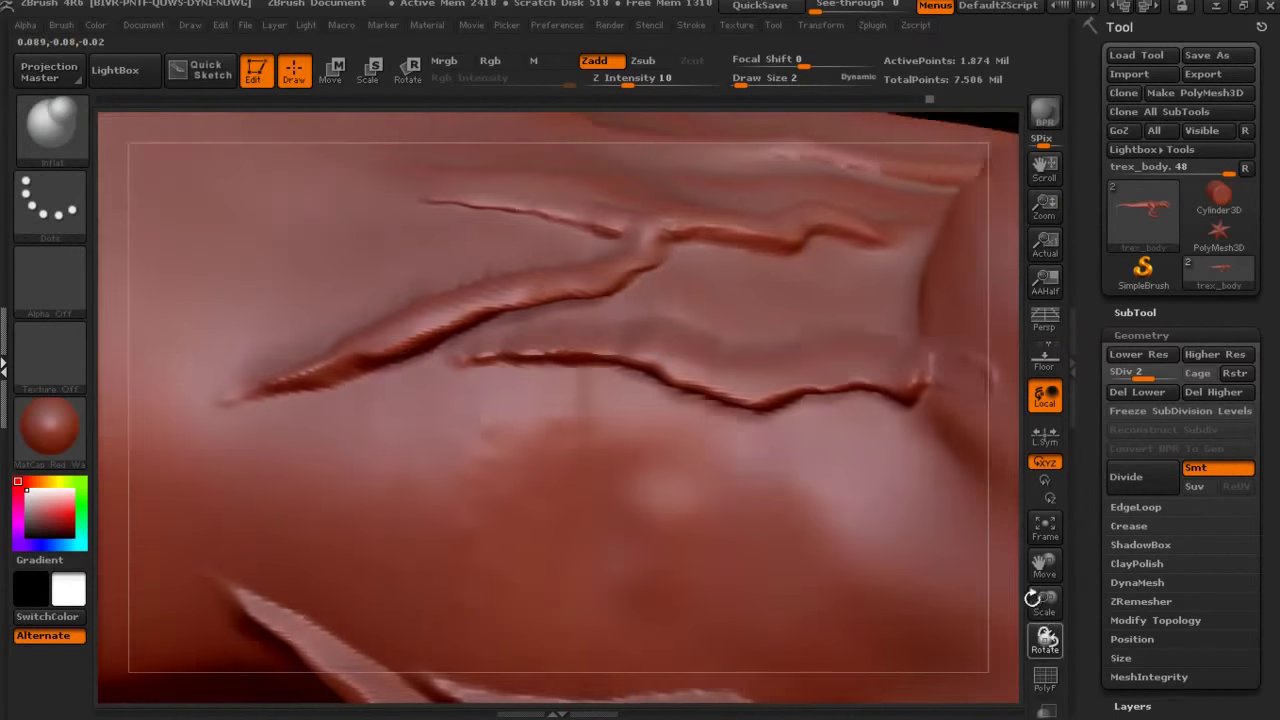
mouse_move(548, 327)
mouse_down()
mouse_move(620, 345)
mouse_move(806, 352)
mouse_move(895, 333)
mouse_up()
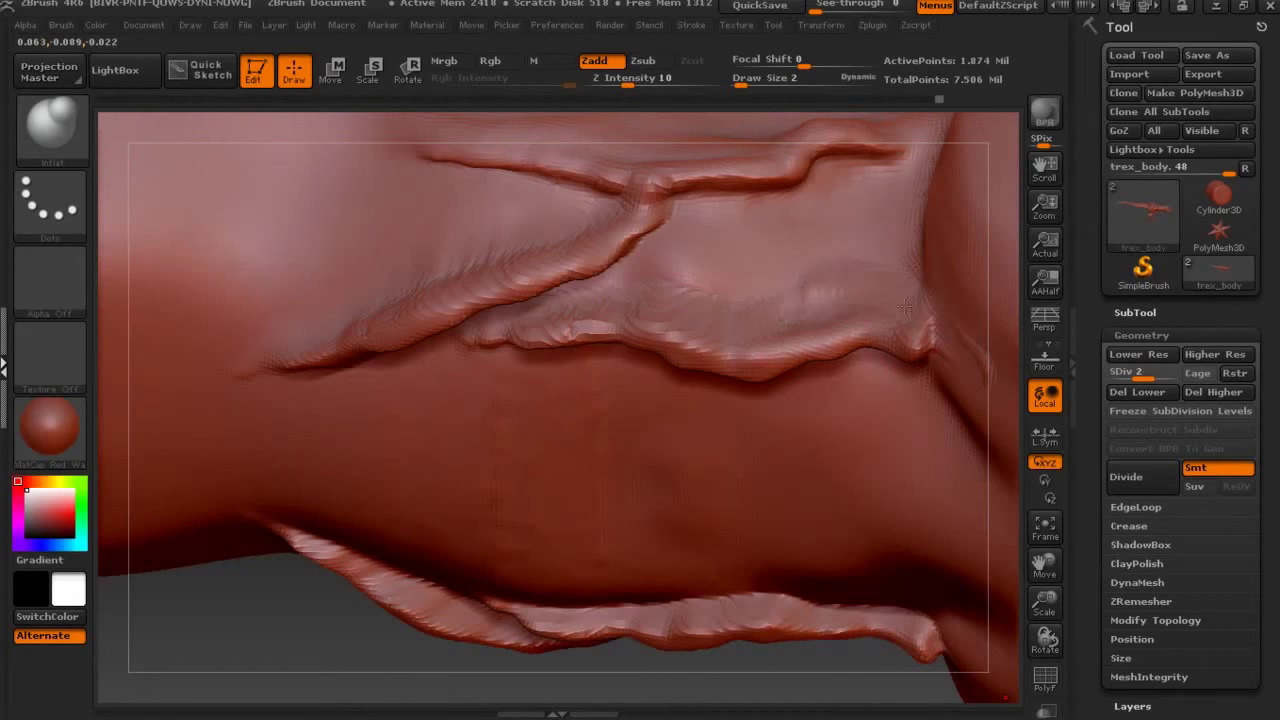
shift+drag(722, 295, 743, 257)
Check the neck at SDiv 3, then return to subdivision level 2.
mouse_move(560, 665)
mouse_down()
mouse_move(563, 510)
mouse_move(334, 269)
mouse_up()
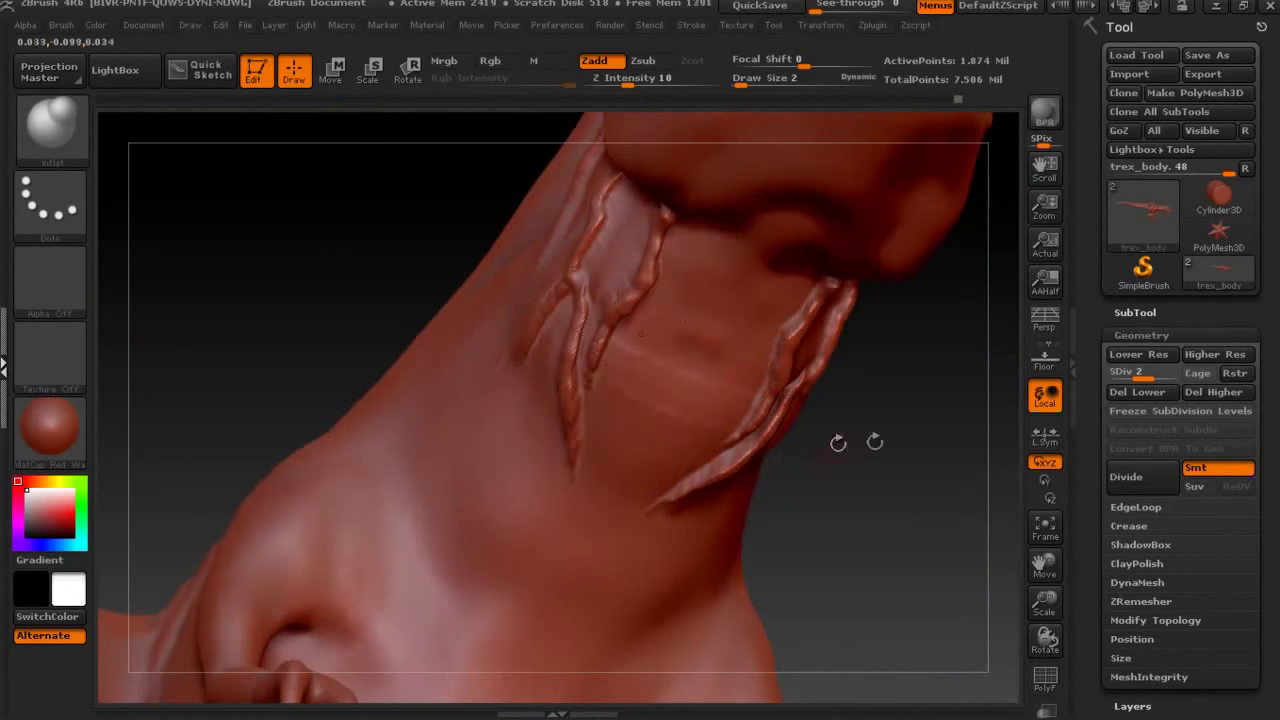
click(1177, 368)
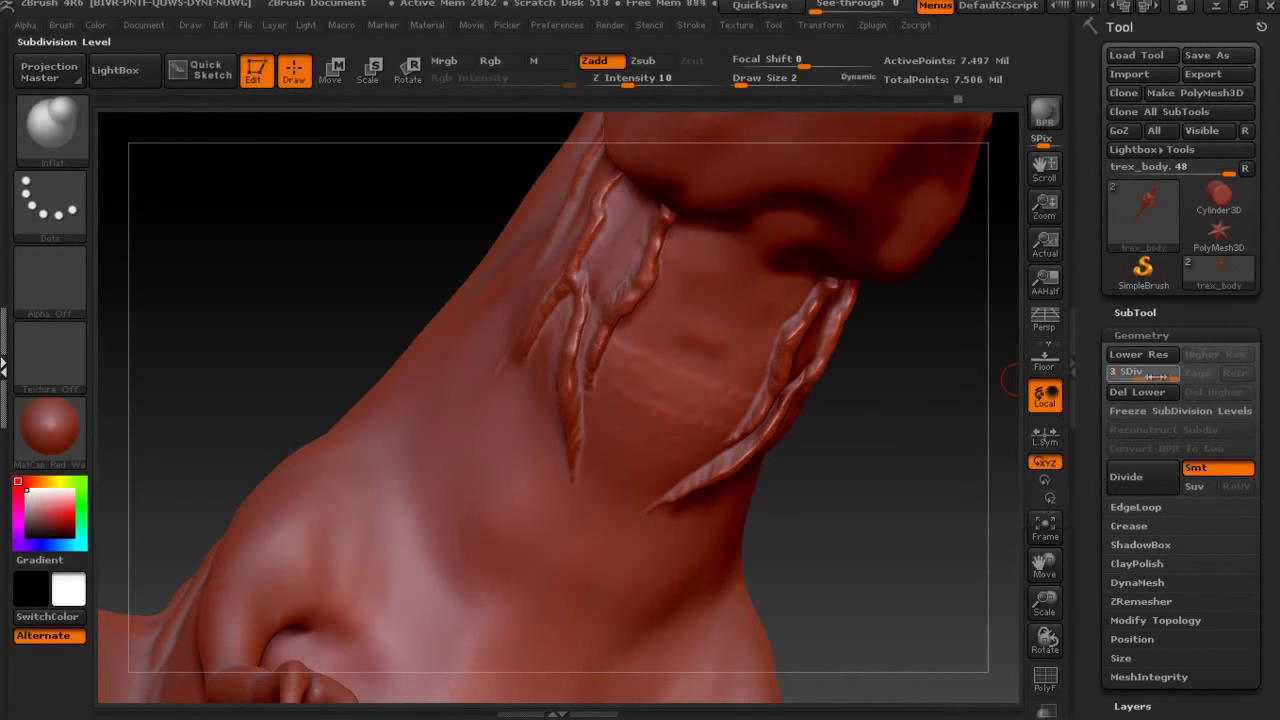
key(shift+d)
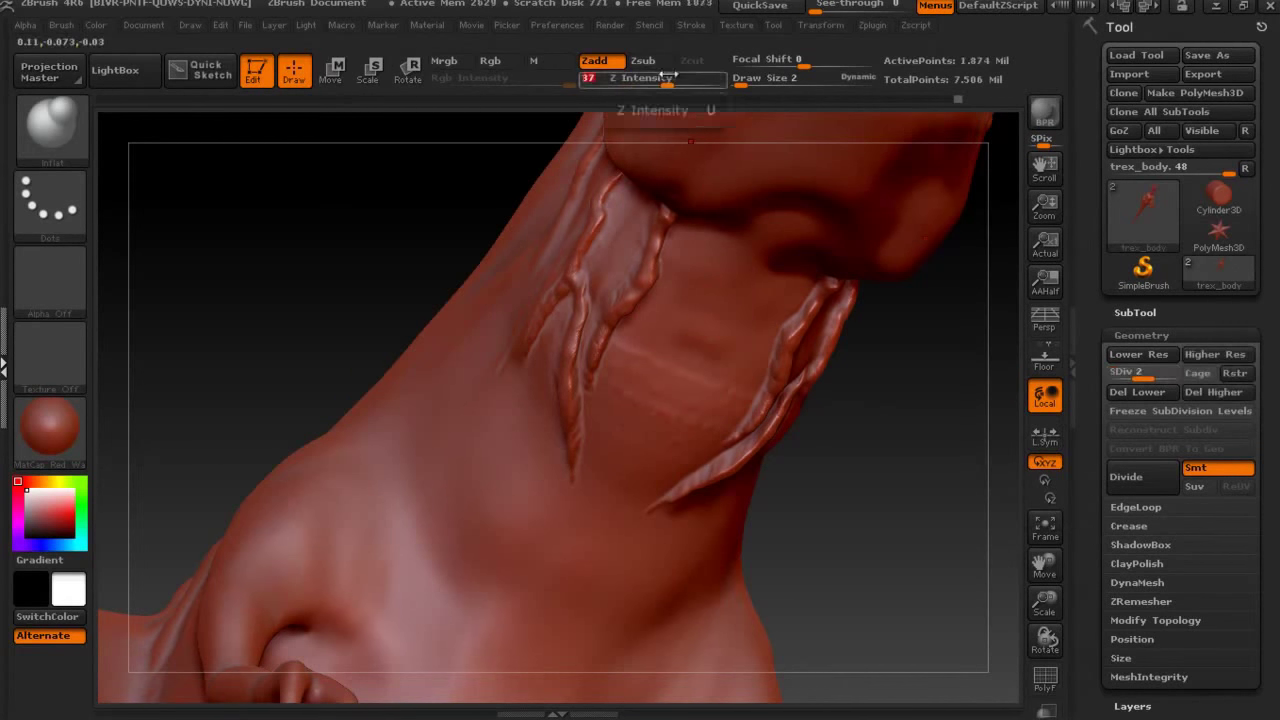
Mask a strip down the front of the neck and reshape the hanging fold with Move at size 10.
mouse_move(722, 290)
mouse_down()
mouse_move(684, 380)
mouse_move(605, 488)
mouse_up()
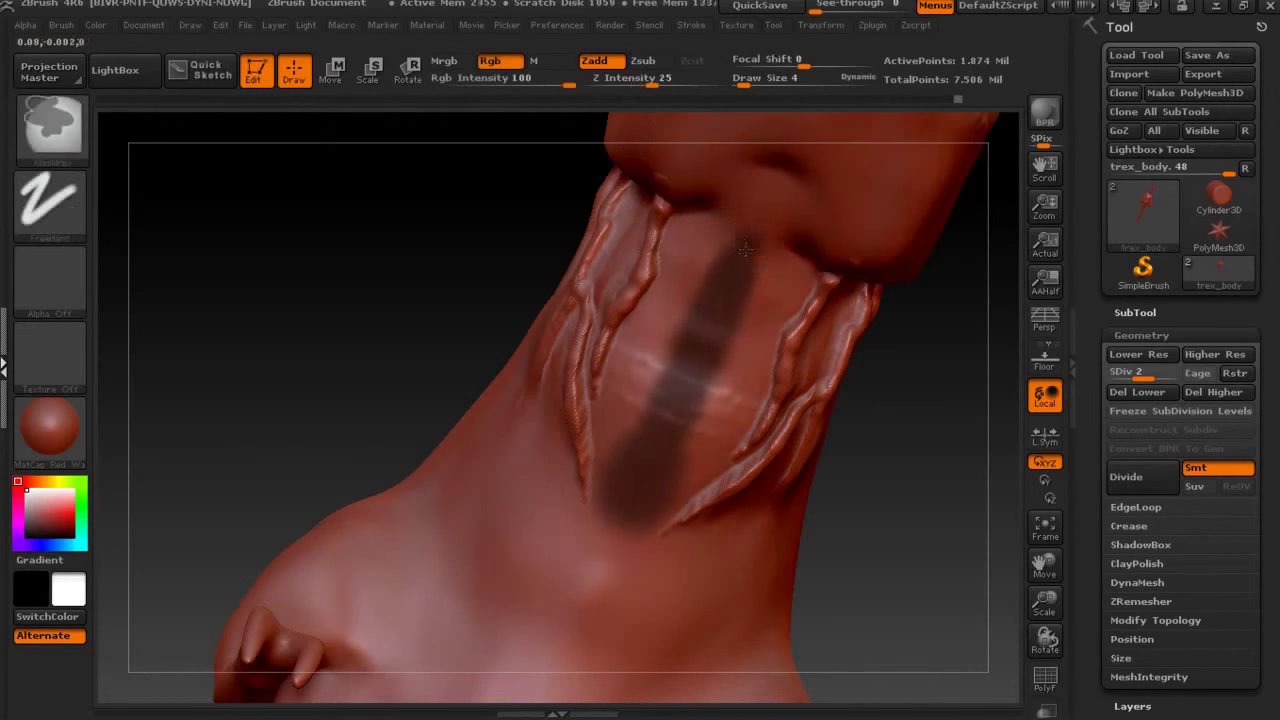
drag(728, 283, 685, 297)
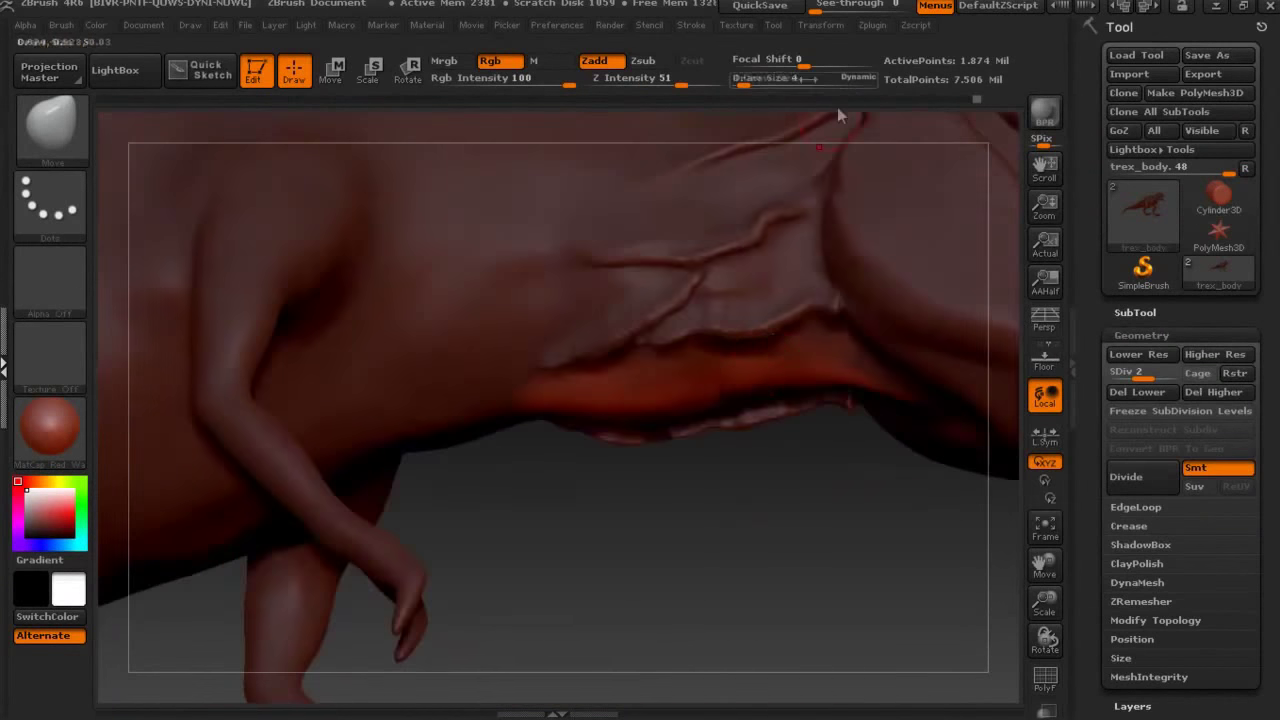
drag(808, 73, 745, 84)
mouse_move(570, 410)
shift+mouse_down()
mouse_move(840, 390)
mouse_move(675, 408)
shift+mouse_up()
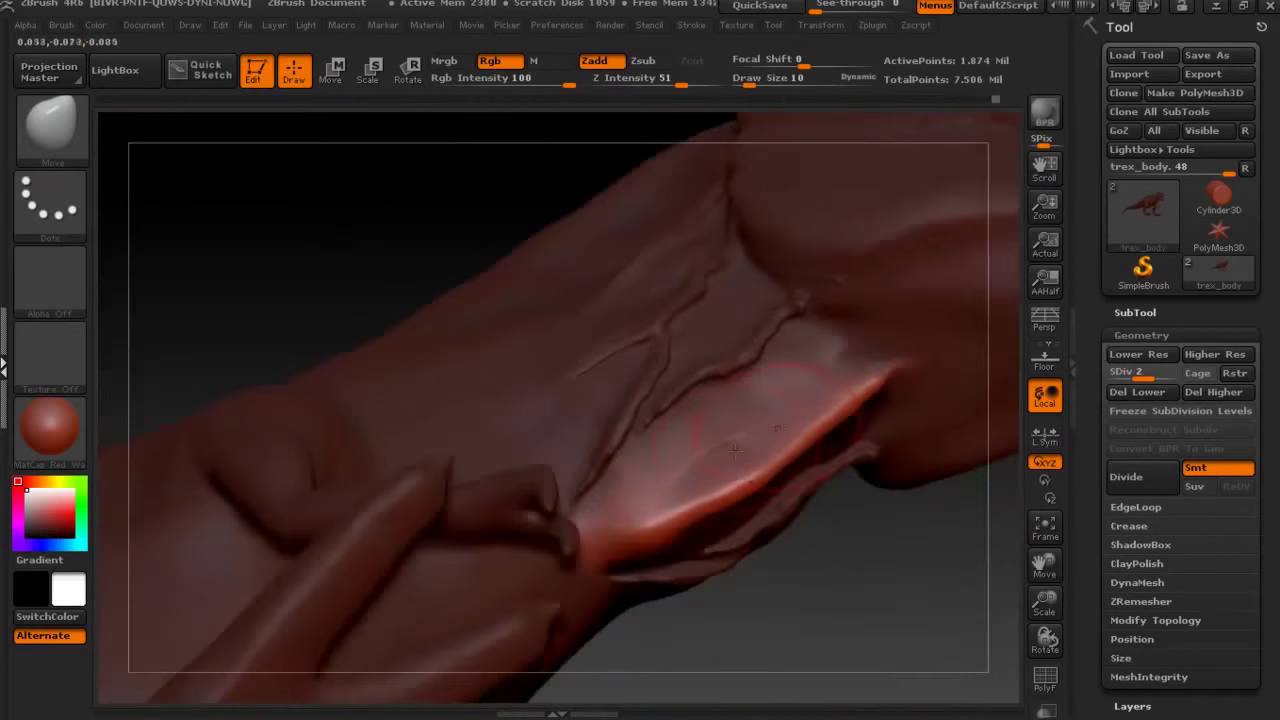
key(ctrl)
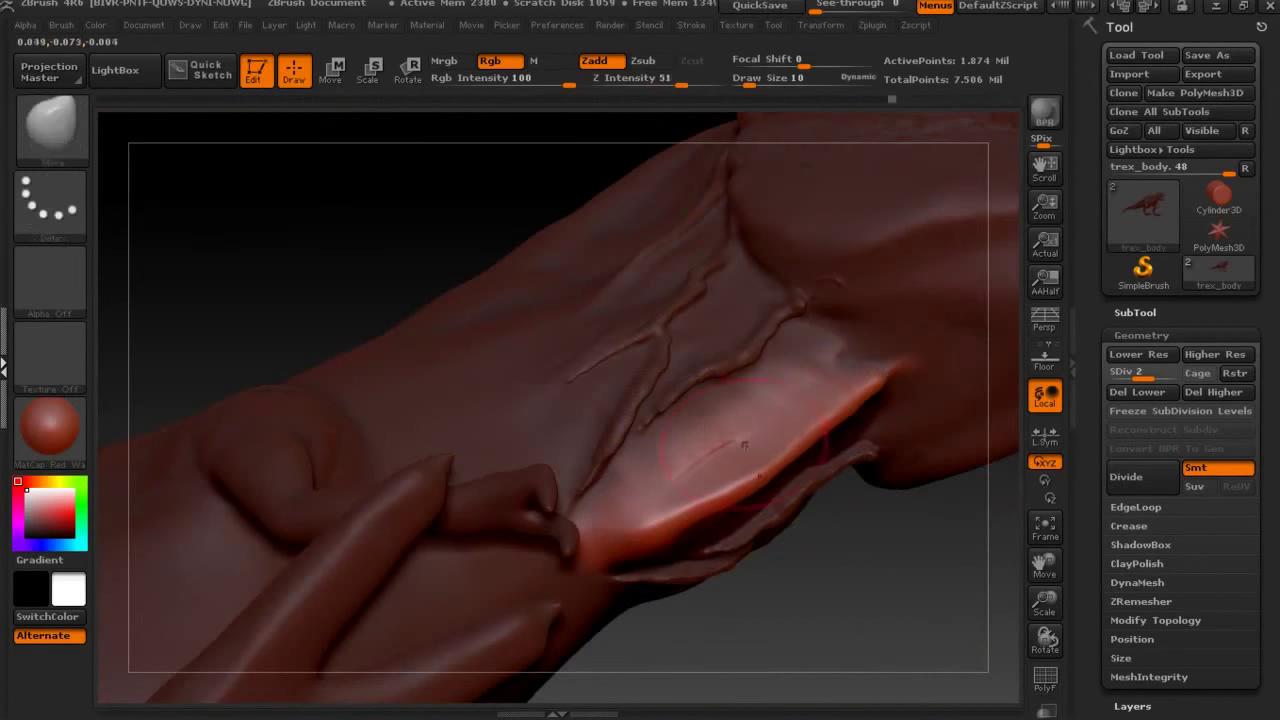
mouse_move(707, 455)
mouse_down()
mouse_move(851, 398)
mouse_move(797, 443)
mouse_up()
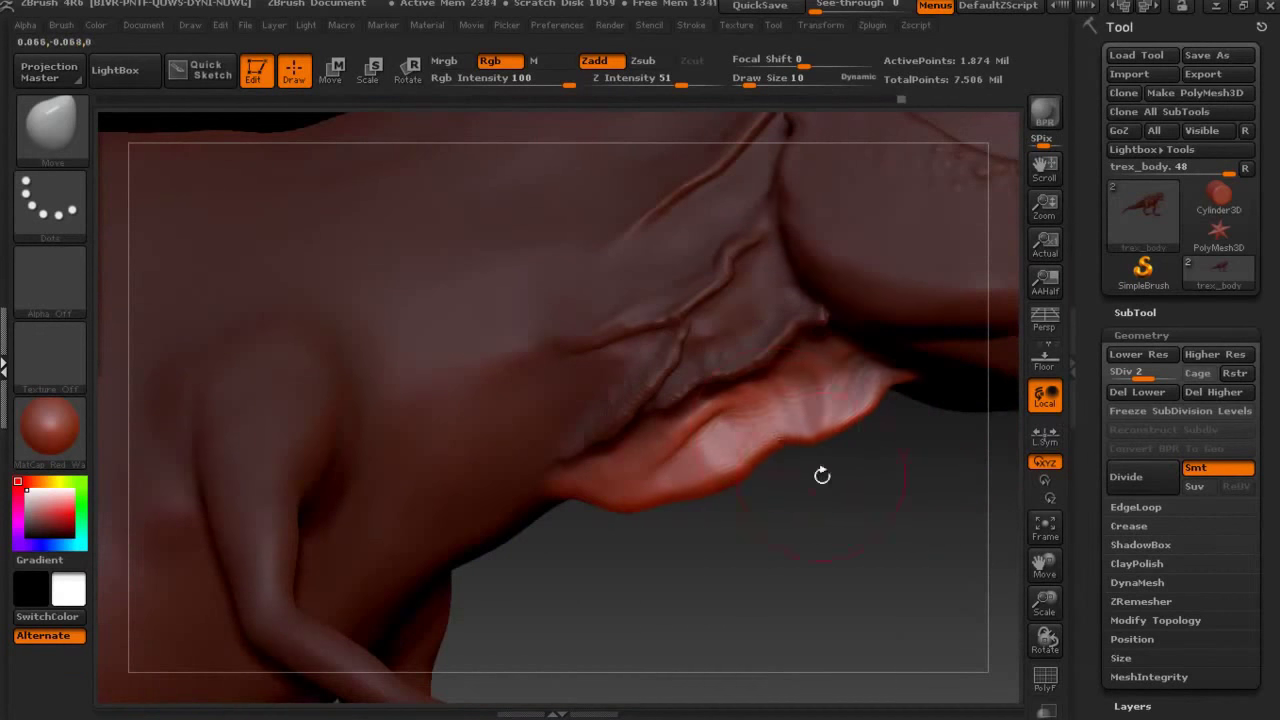
drag(820, 474, 882, 541)
Select the ClayBuildup brush and zoom onto the side of the body.
key(ctrl)
drag(852, 493, 320, 177)
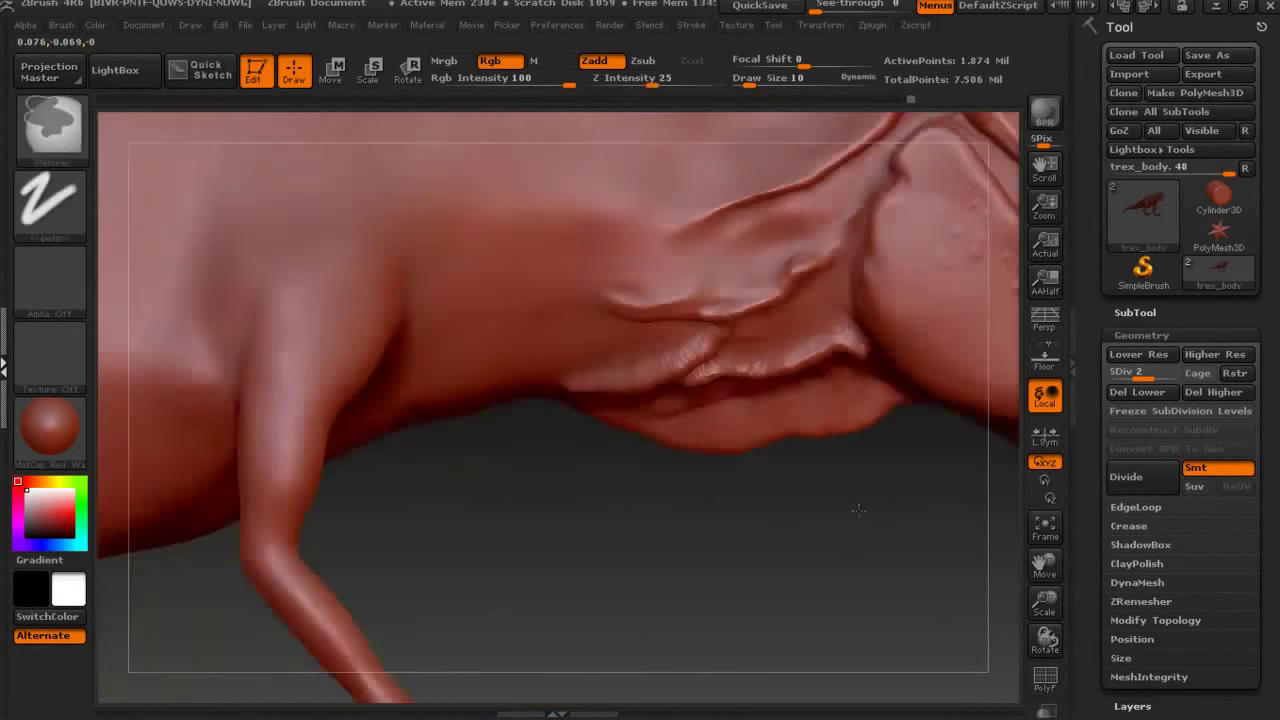
key(b)
key(c)
key(b)
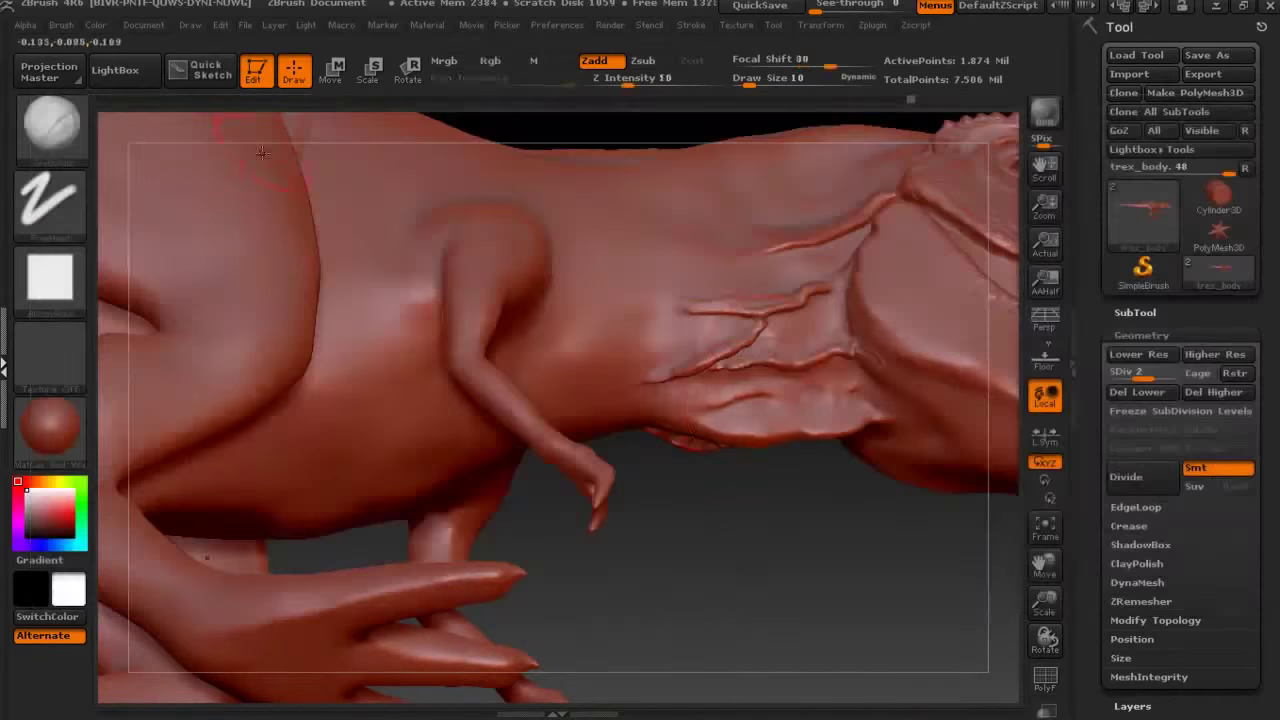
drag(560, 420, 811, 108)
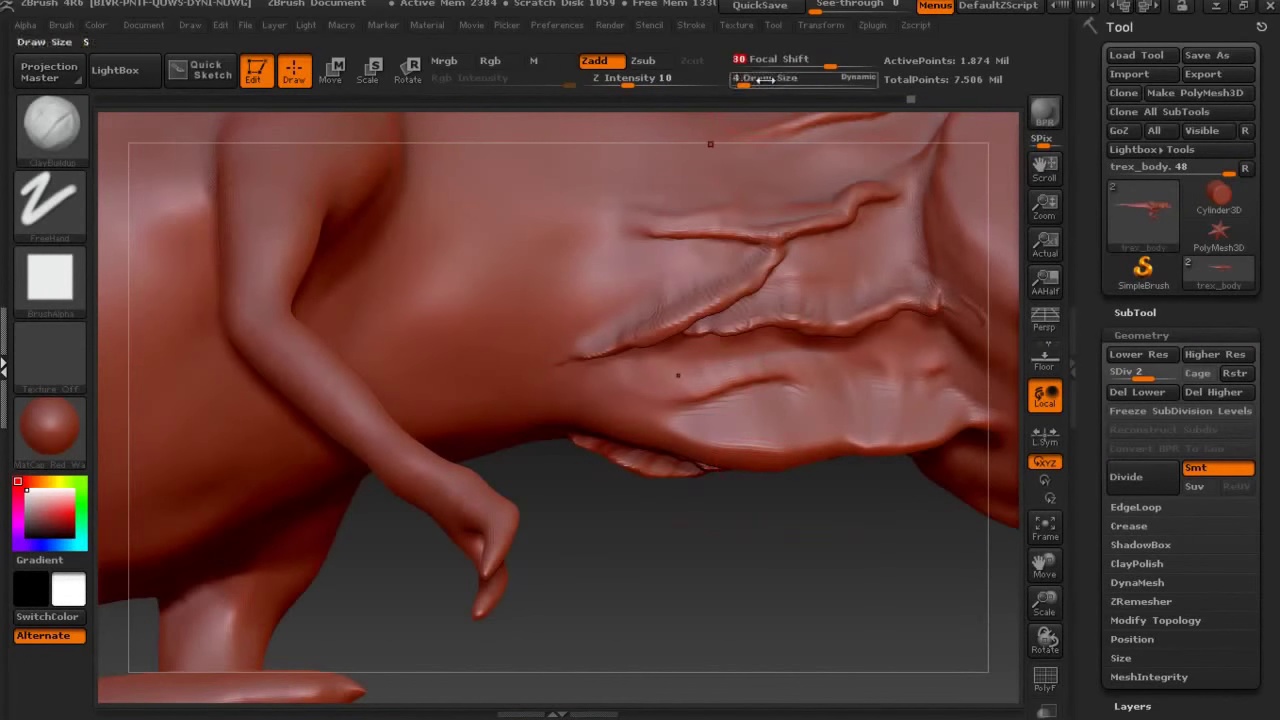
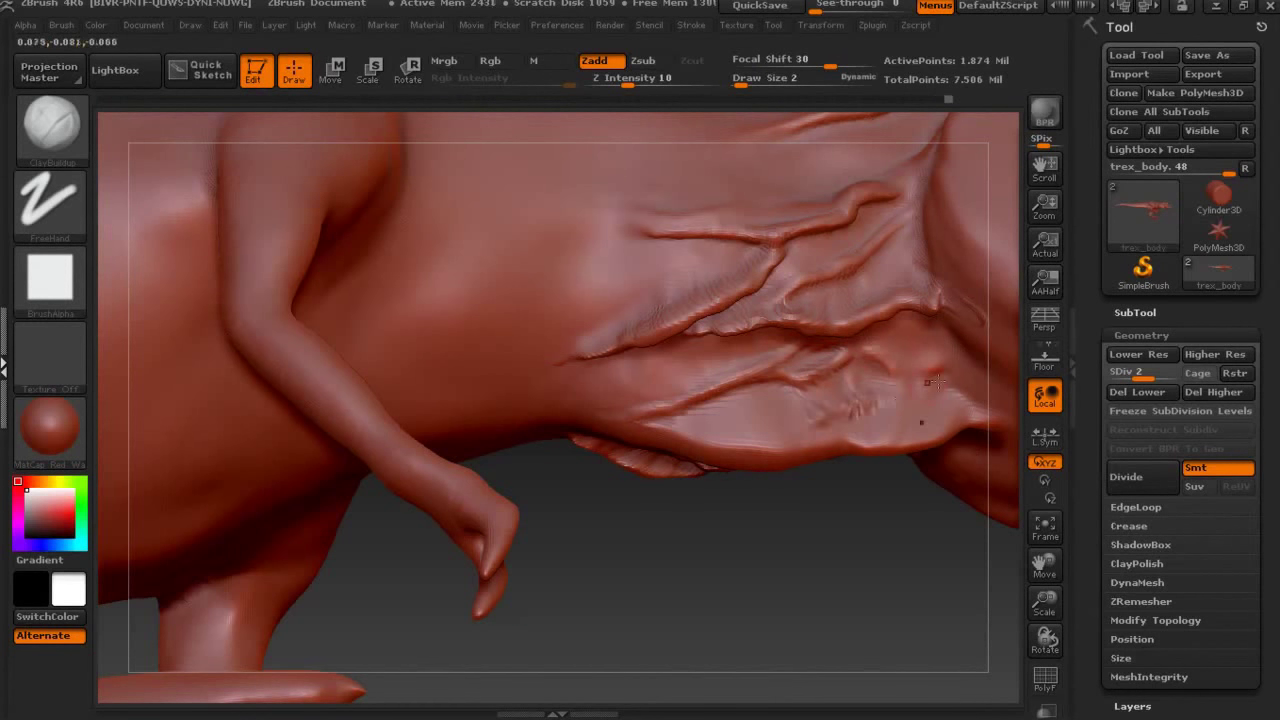
Step the T-rex body up to SDiv 3 and start smoothing the neck folds.
key(d)
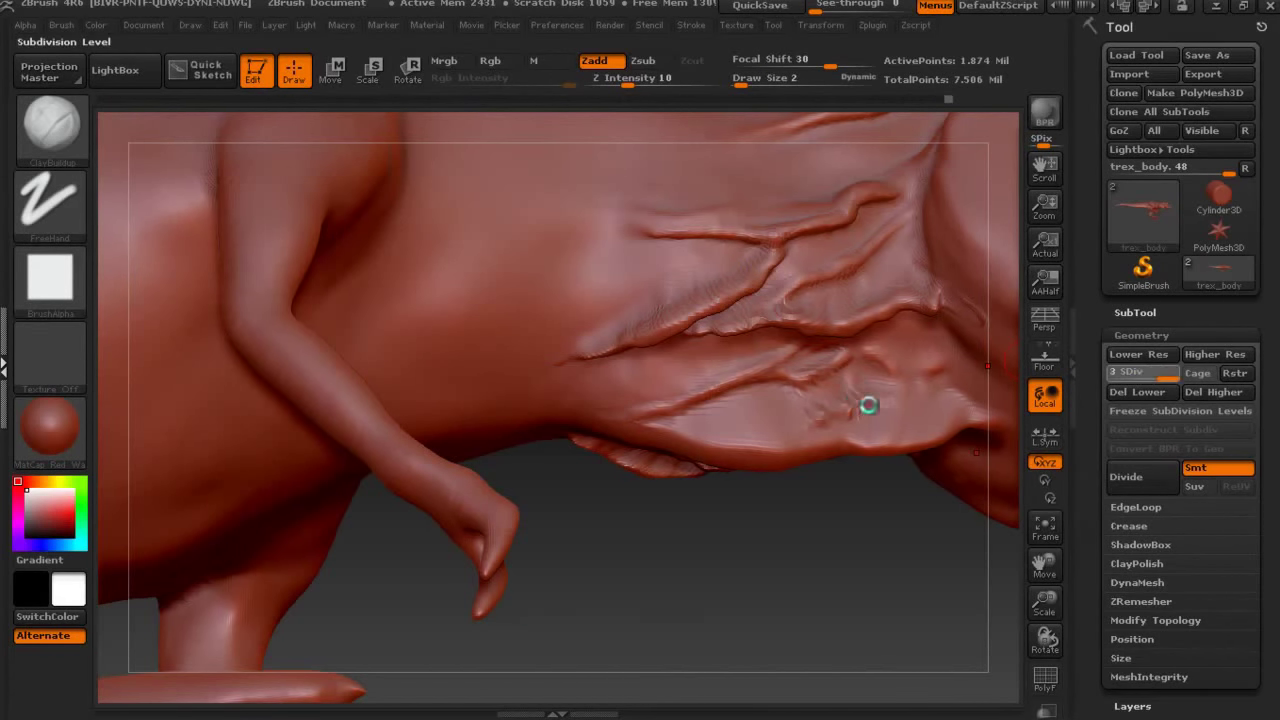
key(d)
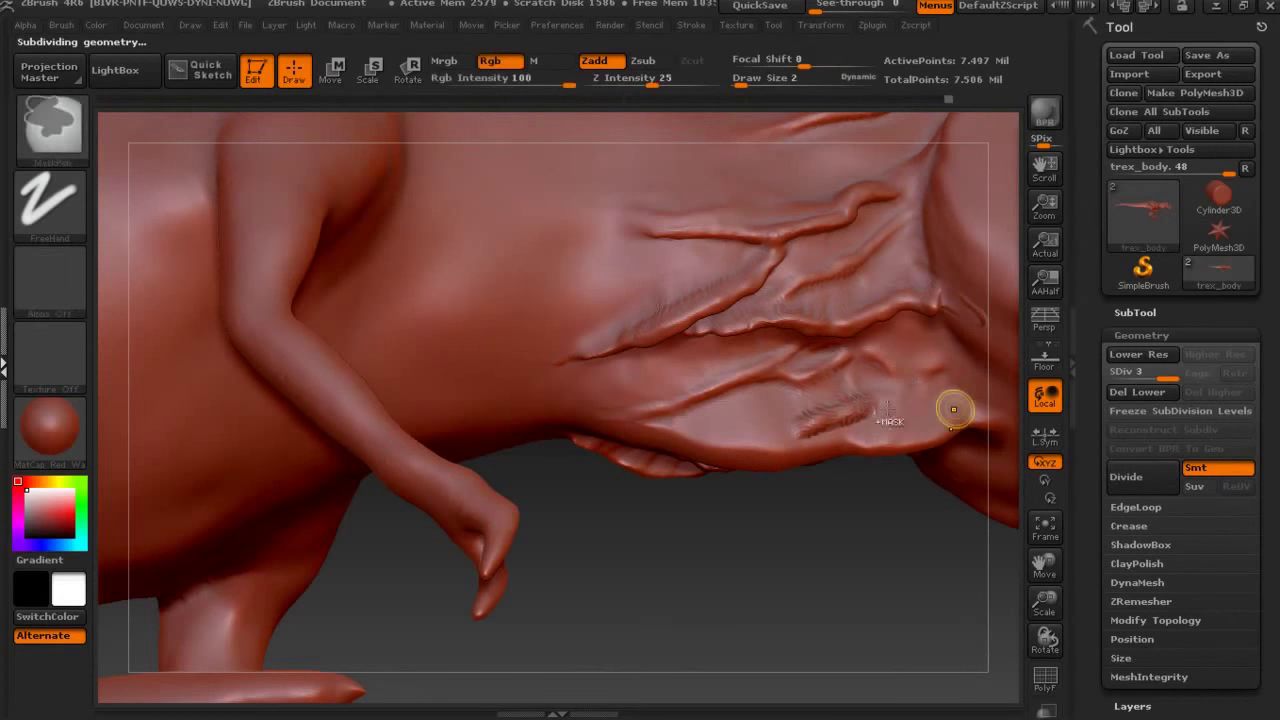
key(shift)
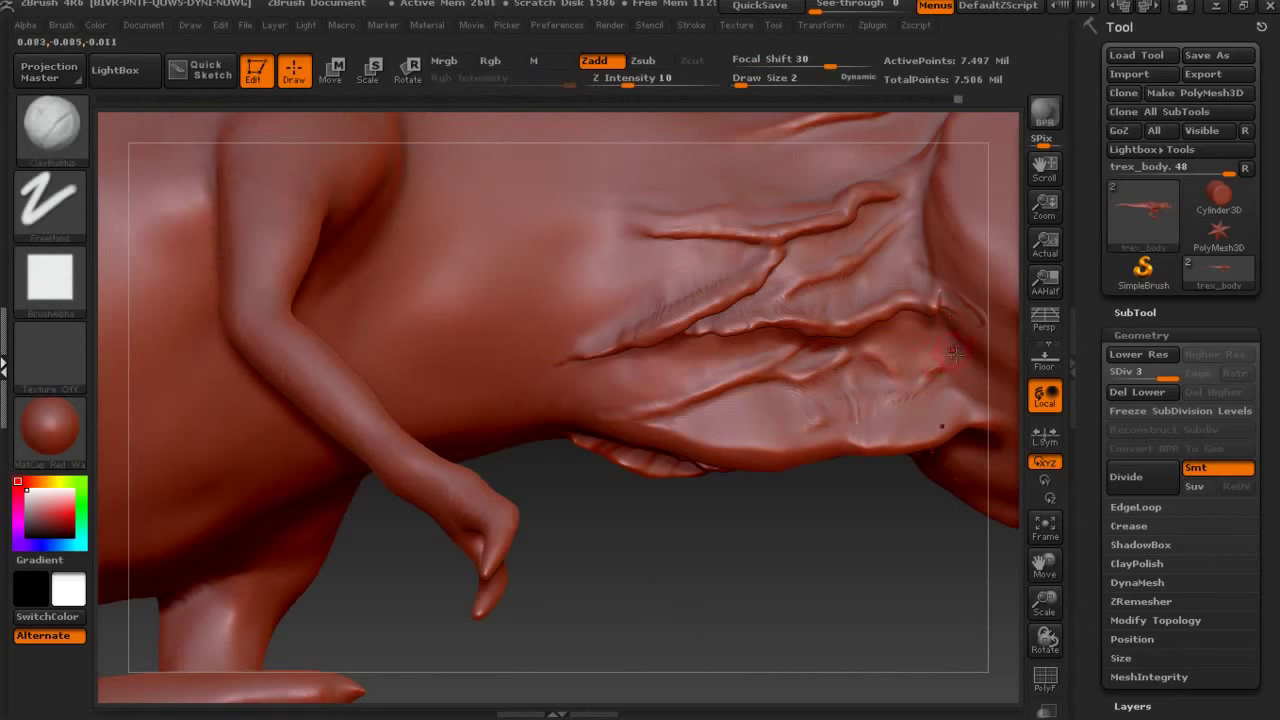
key(shift)
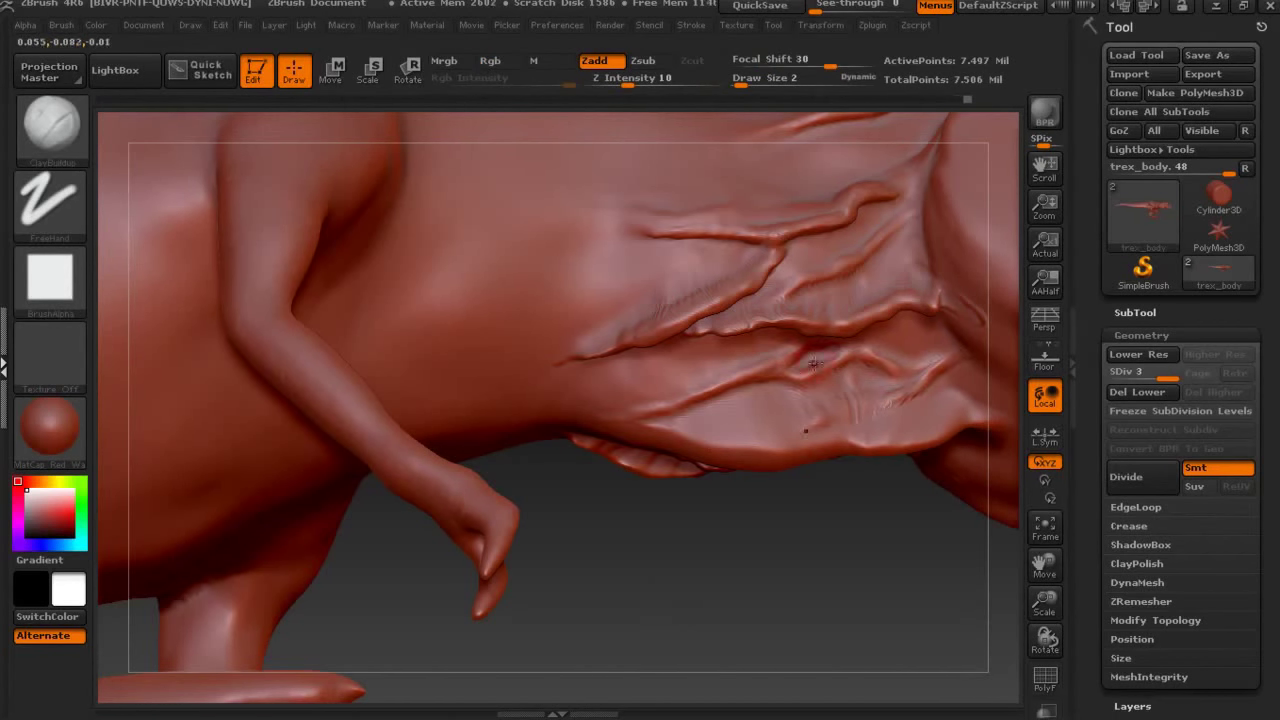
key(shift)
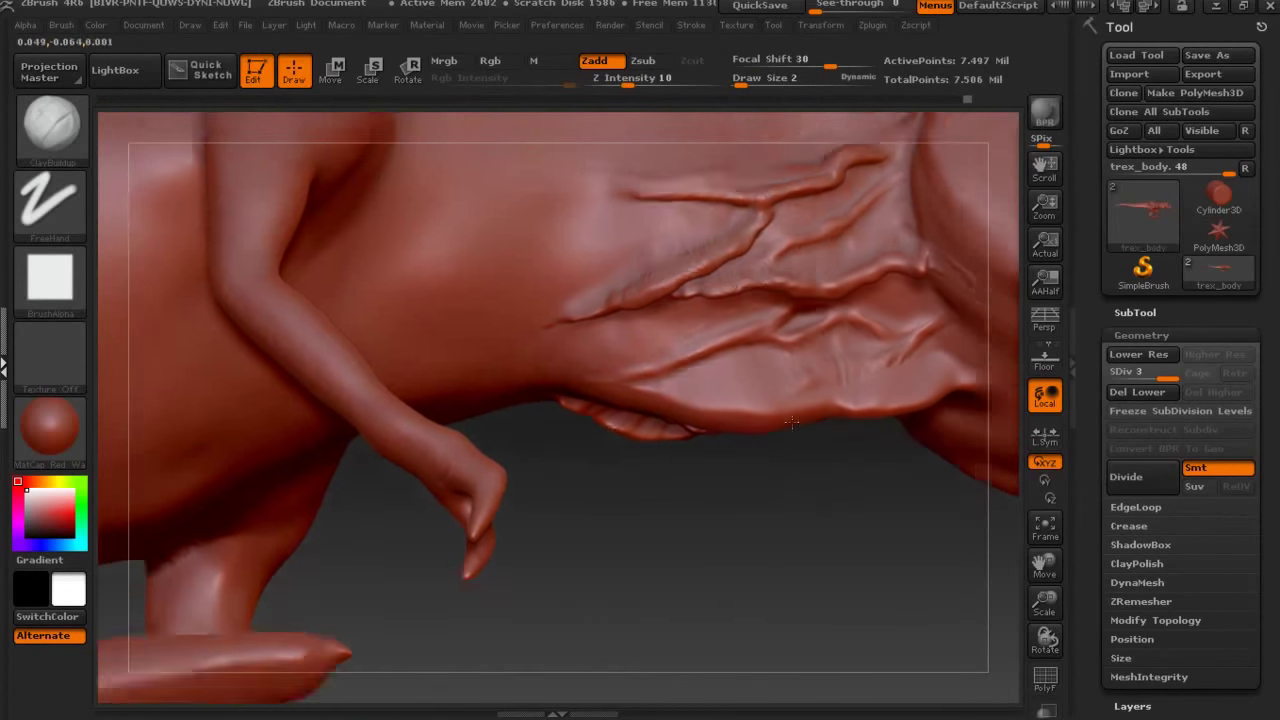
Smooth the skin folds along the neck, arm and body from several angles.
drag(625, 400, 783, 271)
drag(860, 364, 806, 282)
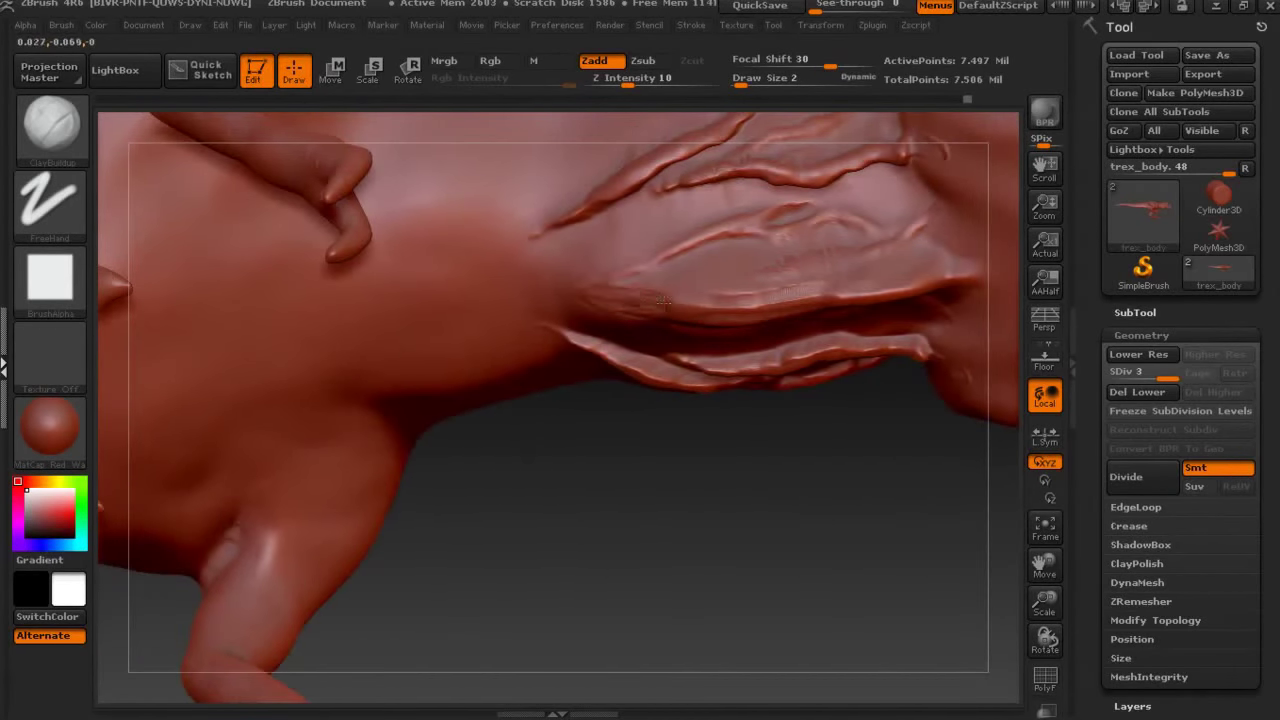
drag(670, 283, 732, 262)
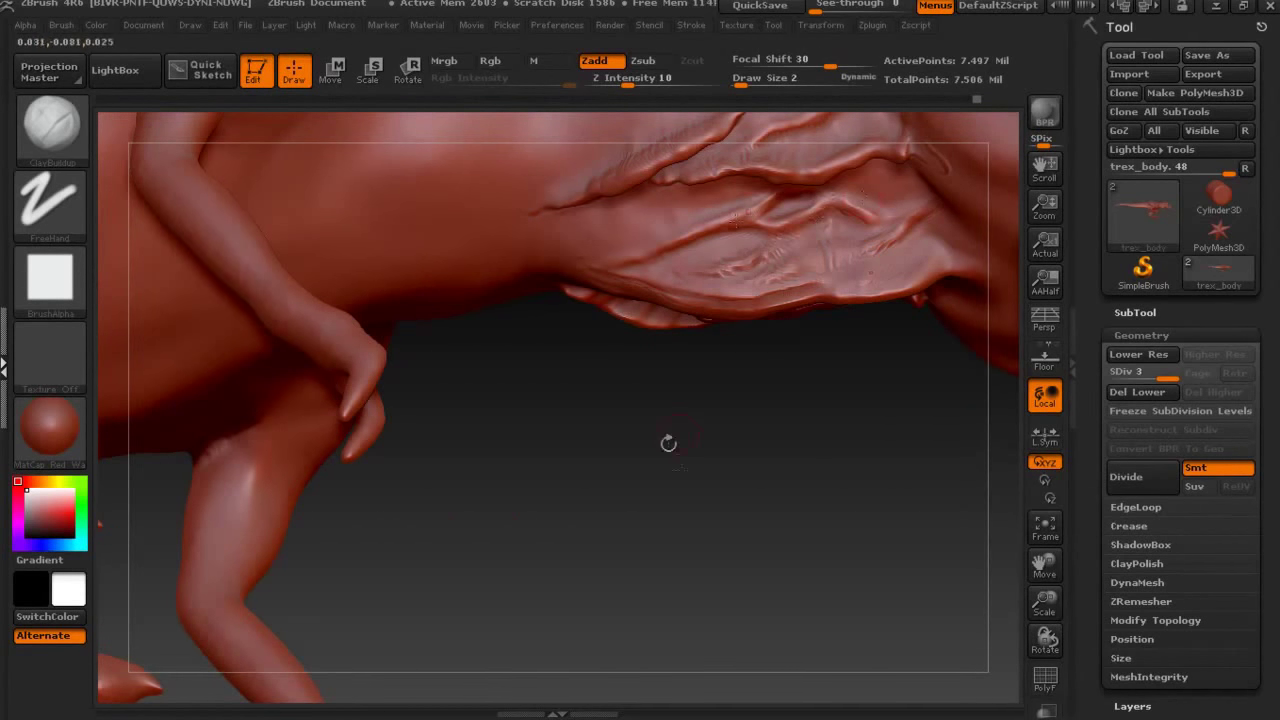
drag(668, 443, 605, 275)
key(shift)
drag(600, 450, 620, 205)
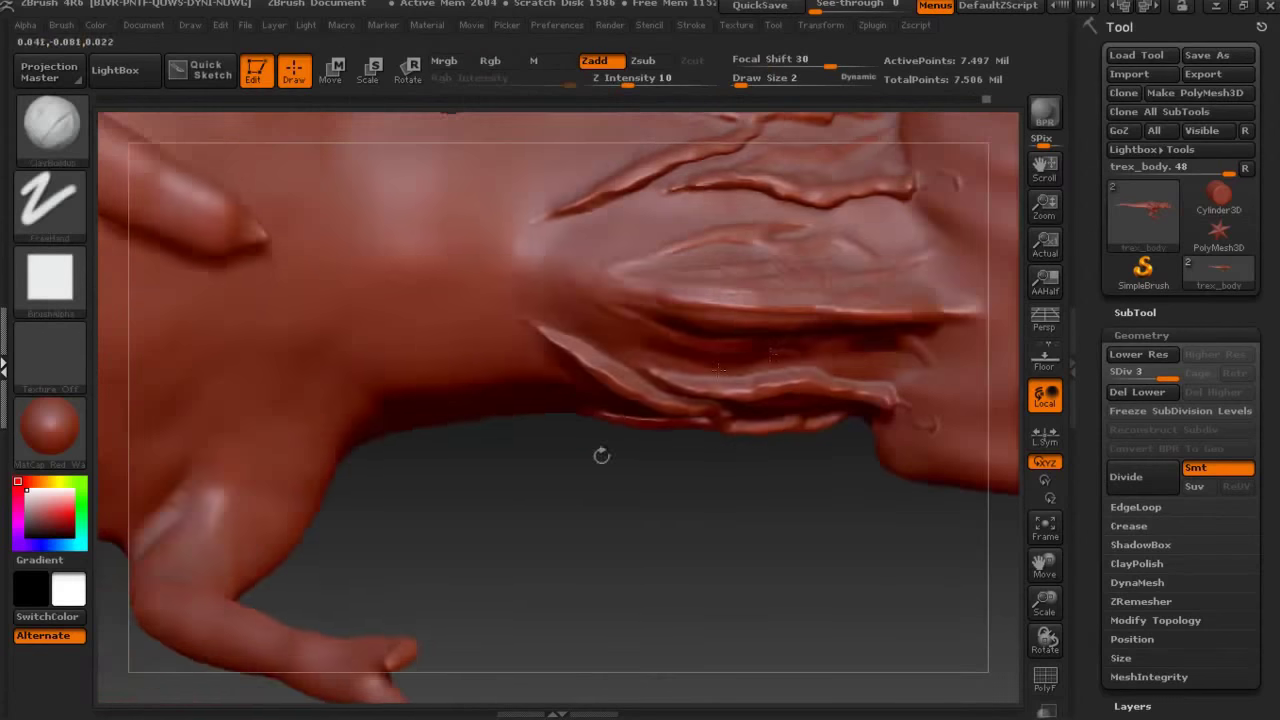
key(shift)
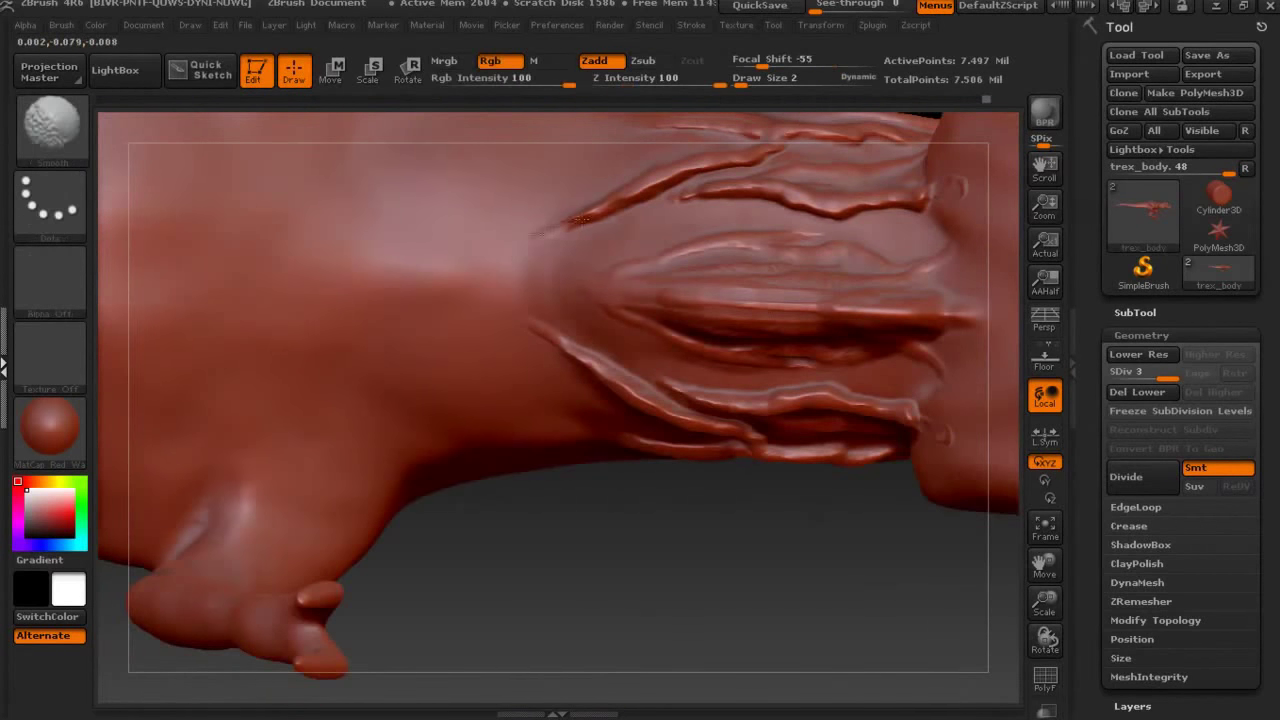
drag(680, 506, 665, 232)
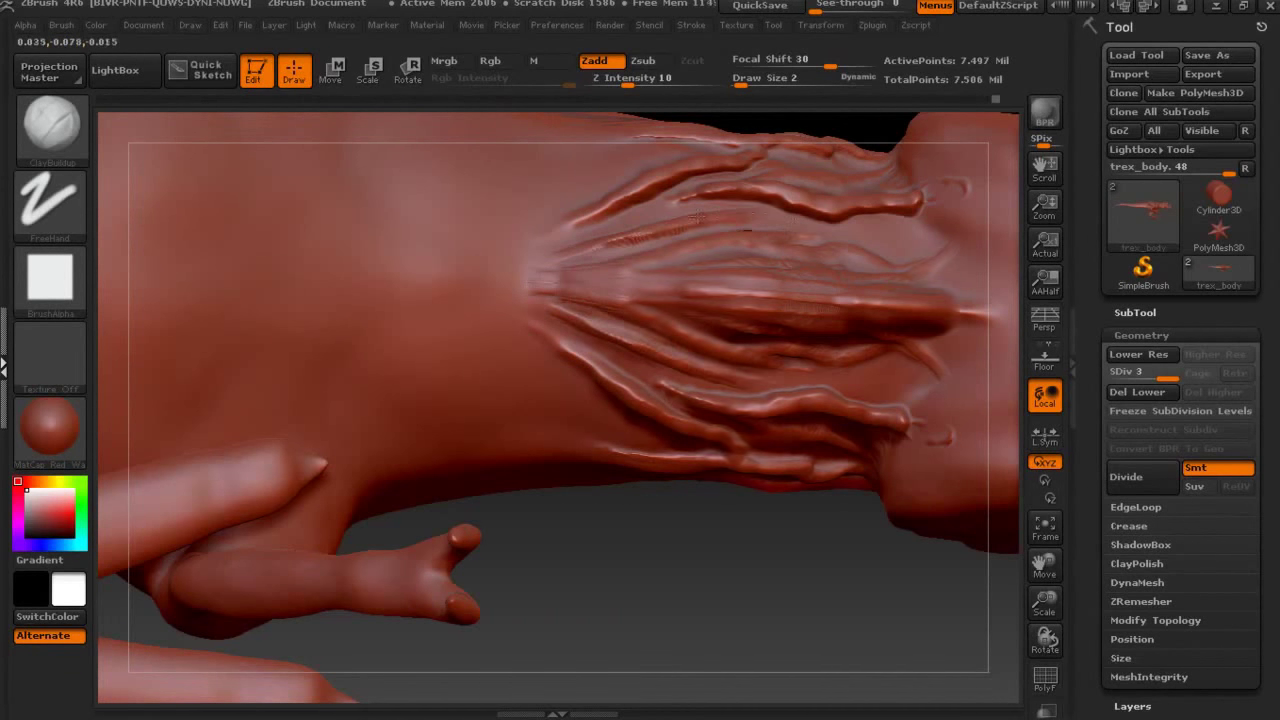
drag(742, 215, 682, 195)
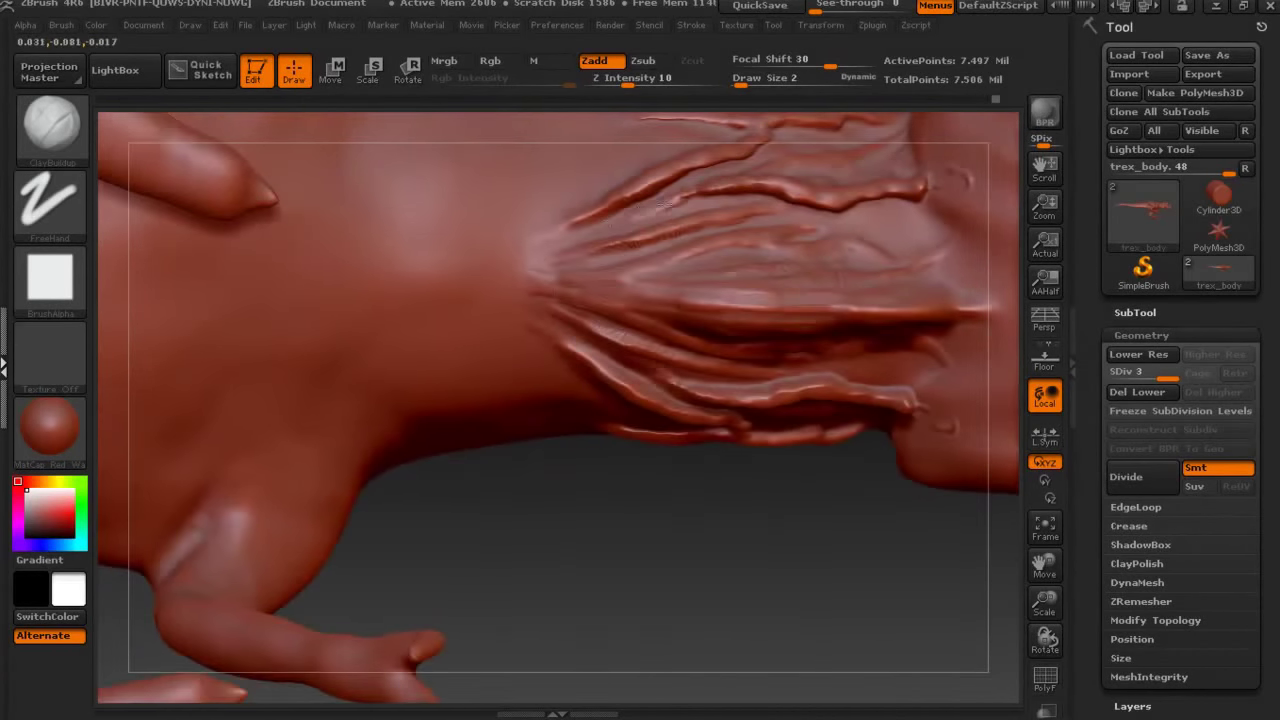
Shrink the brush to size 1, switch sculpting brush, and refine the torso and upper-arm wrinkles.
key(bracketleft)
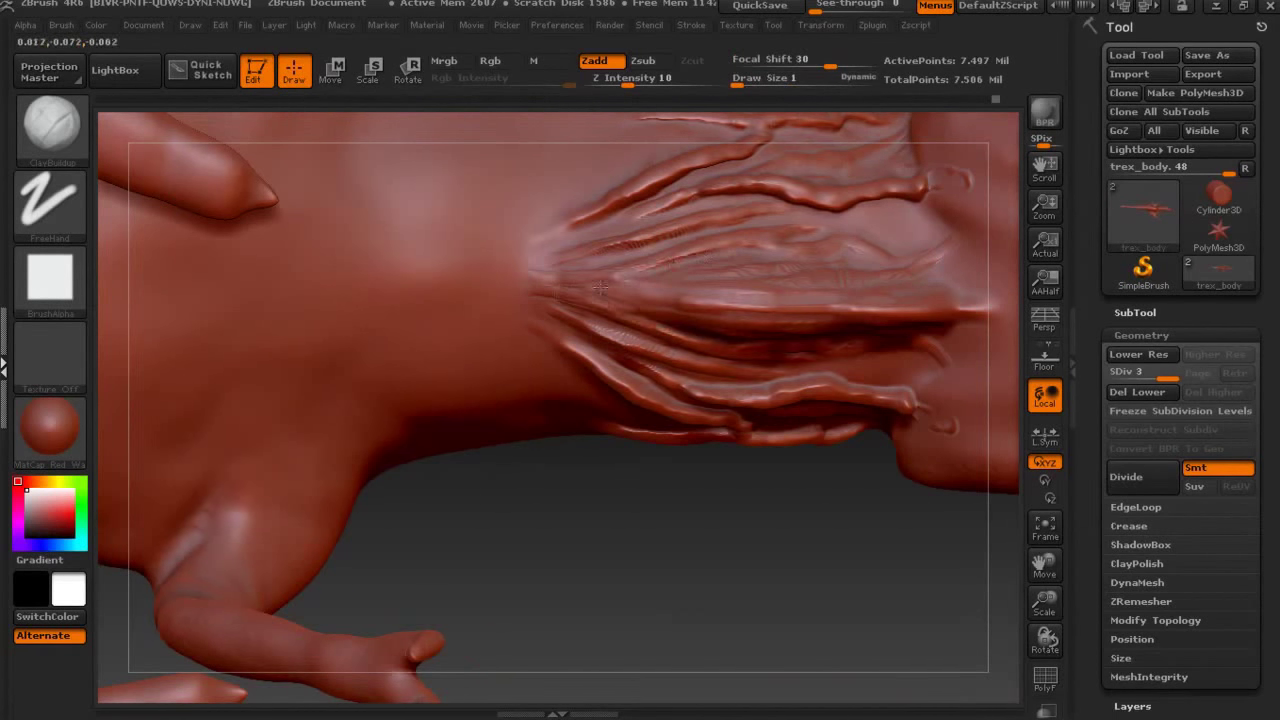
key(shift)
click(50, 123)
click(758, 308)
mouse_move(758, 308)
mouse_down()
mouse_move(695, 420)
mouse_move(634, 314)
mouse_up()
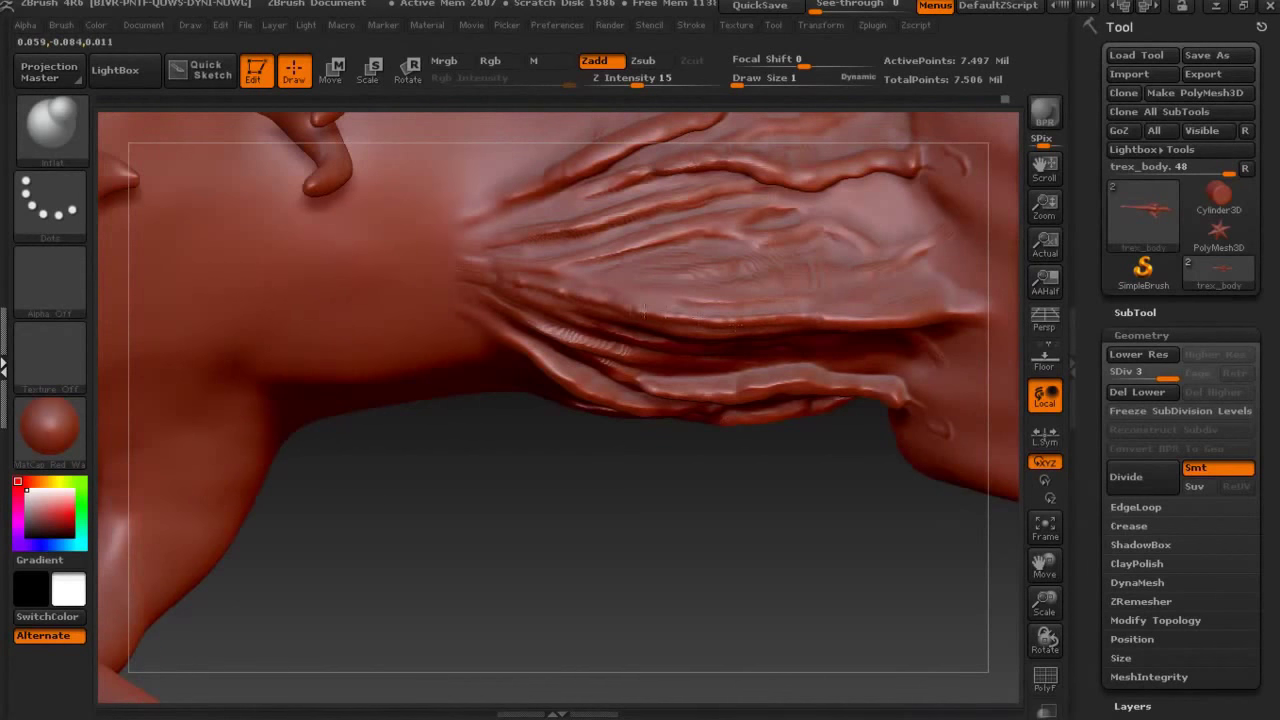
drag(905, 264, 812, 505)
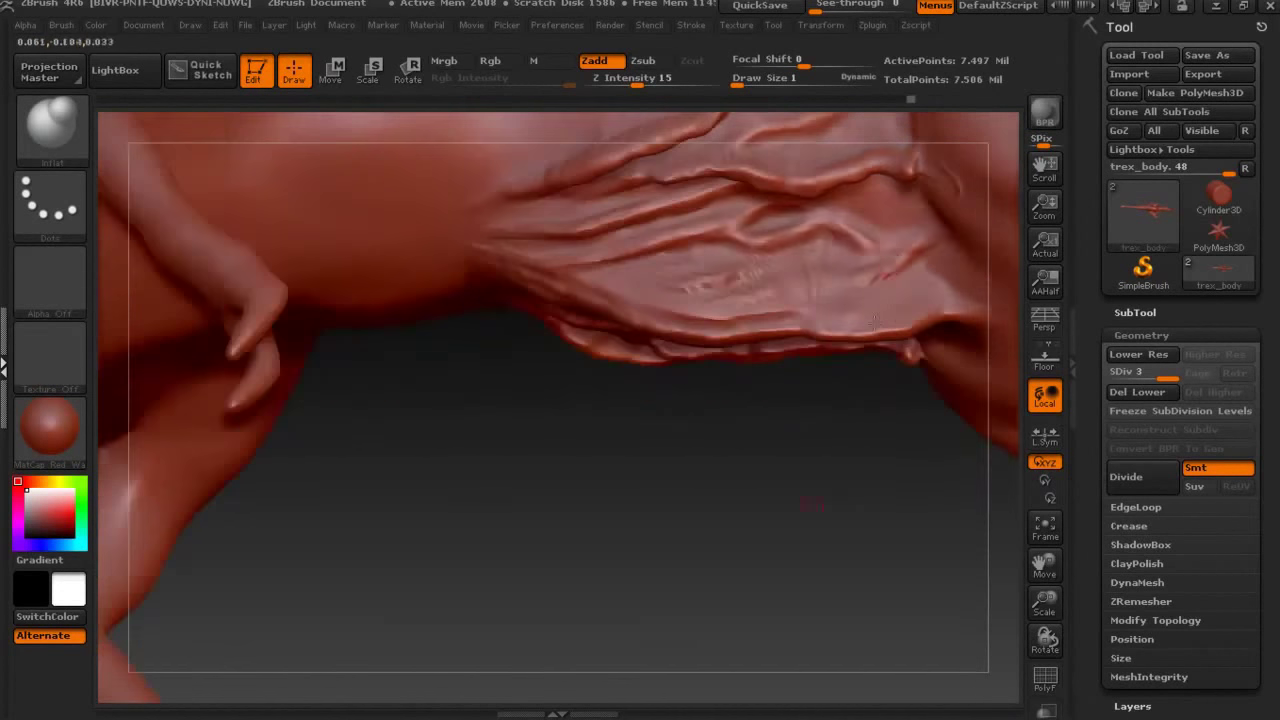
drag(887, 204, 700, 212)
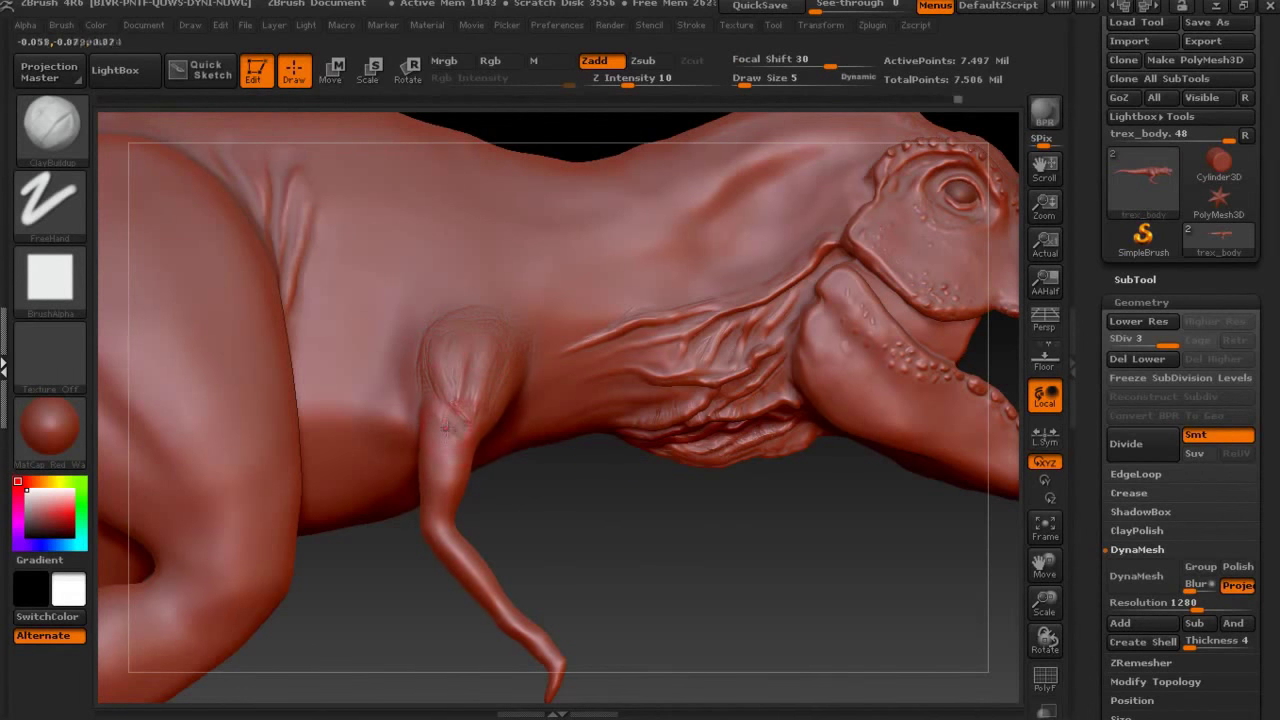
Enlarge the brush to size 11 and turn the view to the chest and arms.
drag(634, 533, 697, 540)
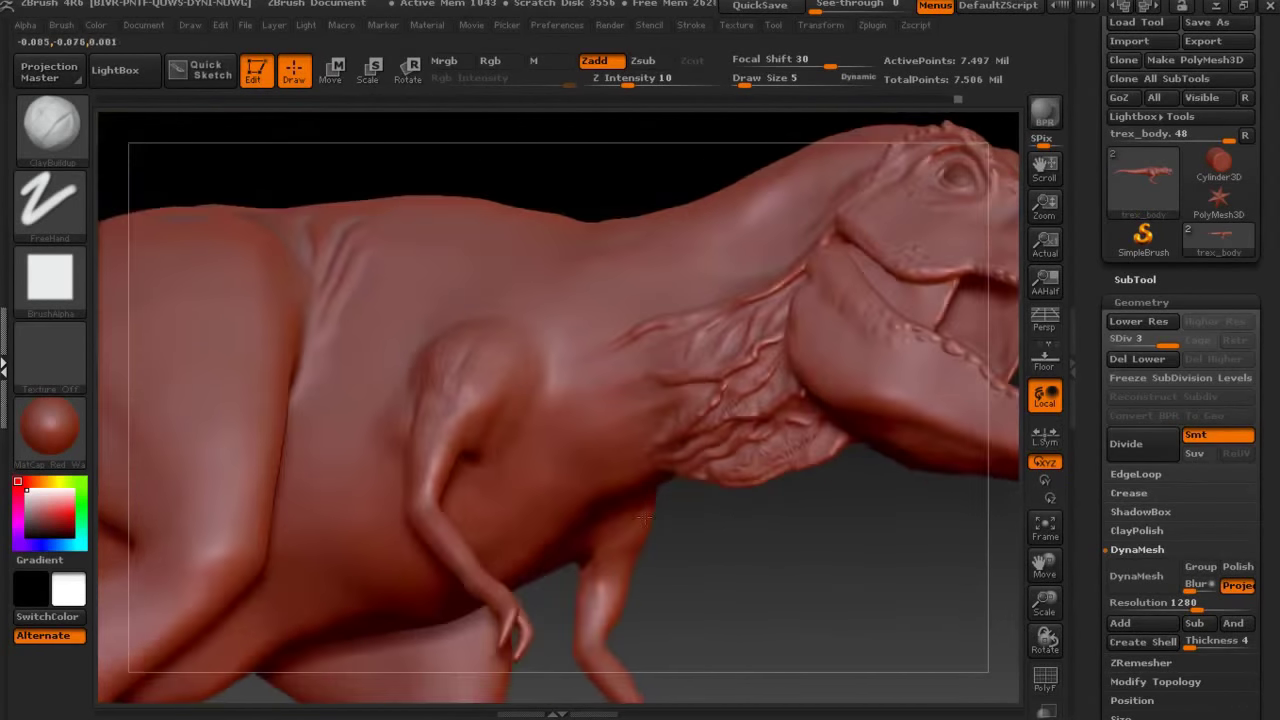
key(s)
drag(745, 116, 762, 116)
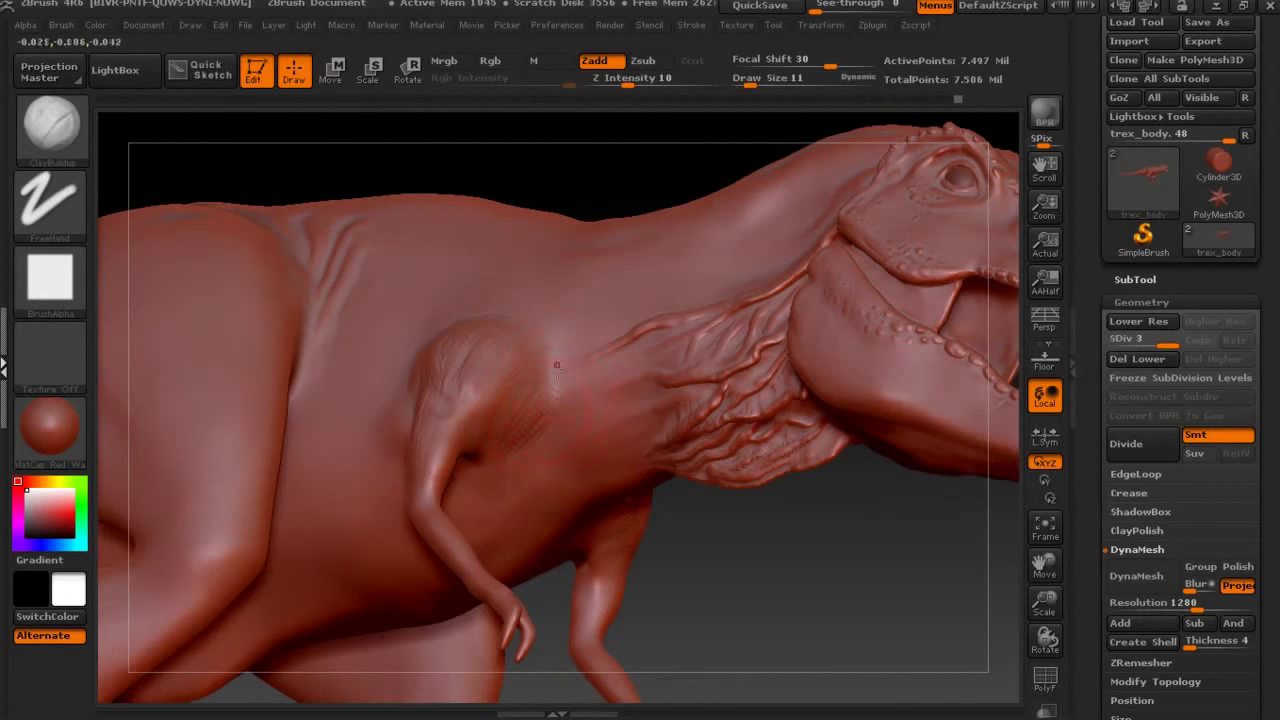
drag(565, 483, 497, 450)
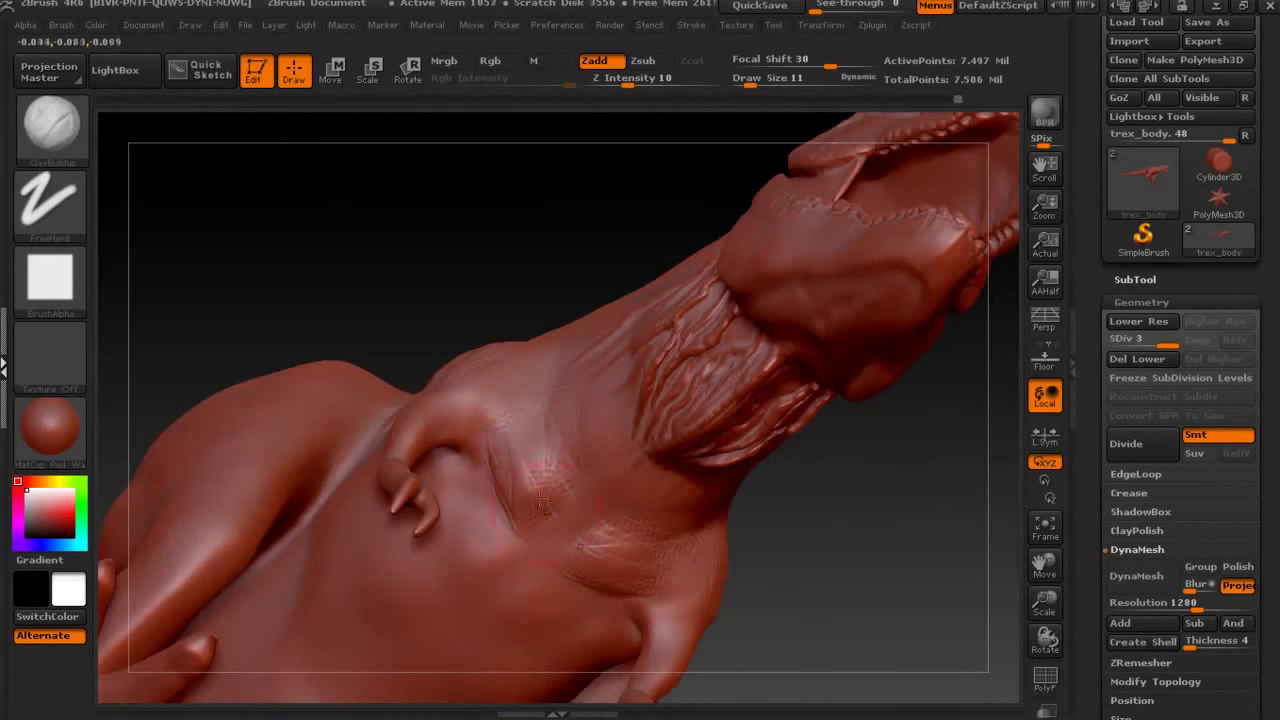
drag(484, 489, 475, 376)
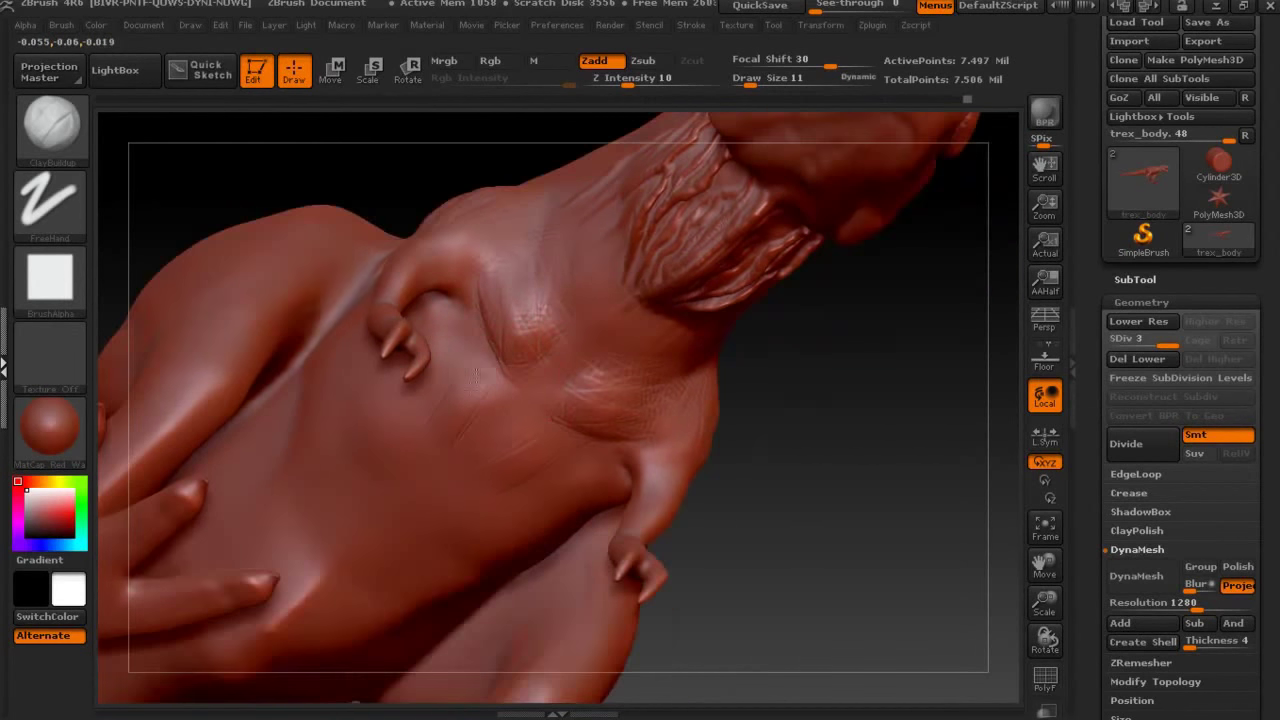
mouse_move(849, 418)
mouse_down()
mouse_move(829, 514)
mouse_move(798, 444)
mouse_up()
Smooth the chest and drop the body to subdivision level 2.
key(shift)
key(shift)
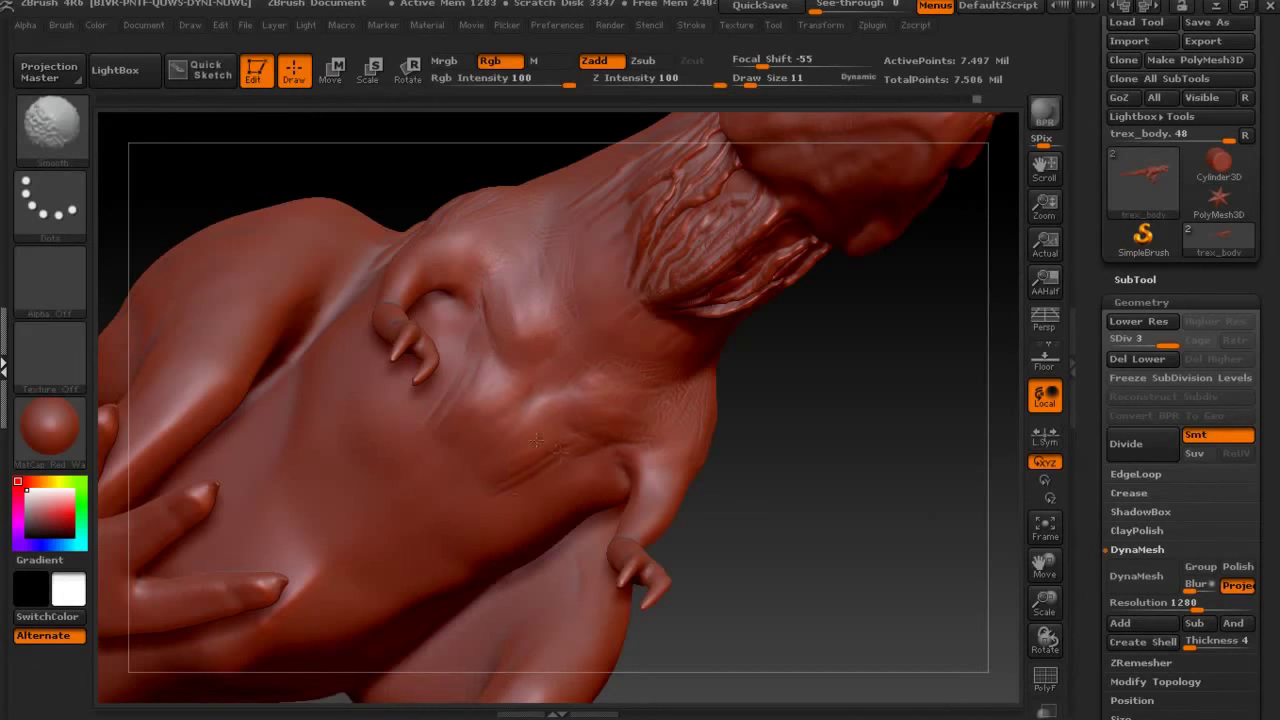
key(shift)
drag(1143, 340, 1122, 340)
key(shift)
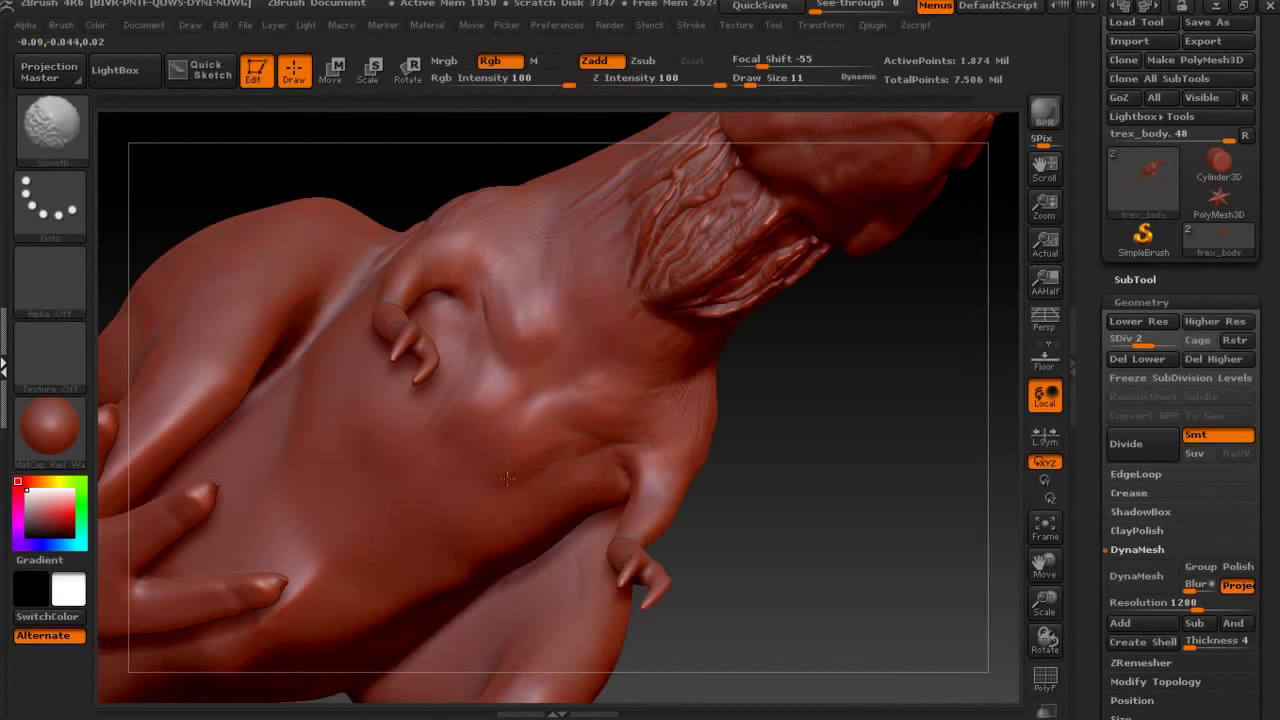
drag(670, 421, 619, 437)
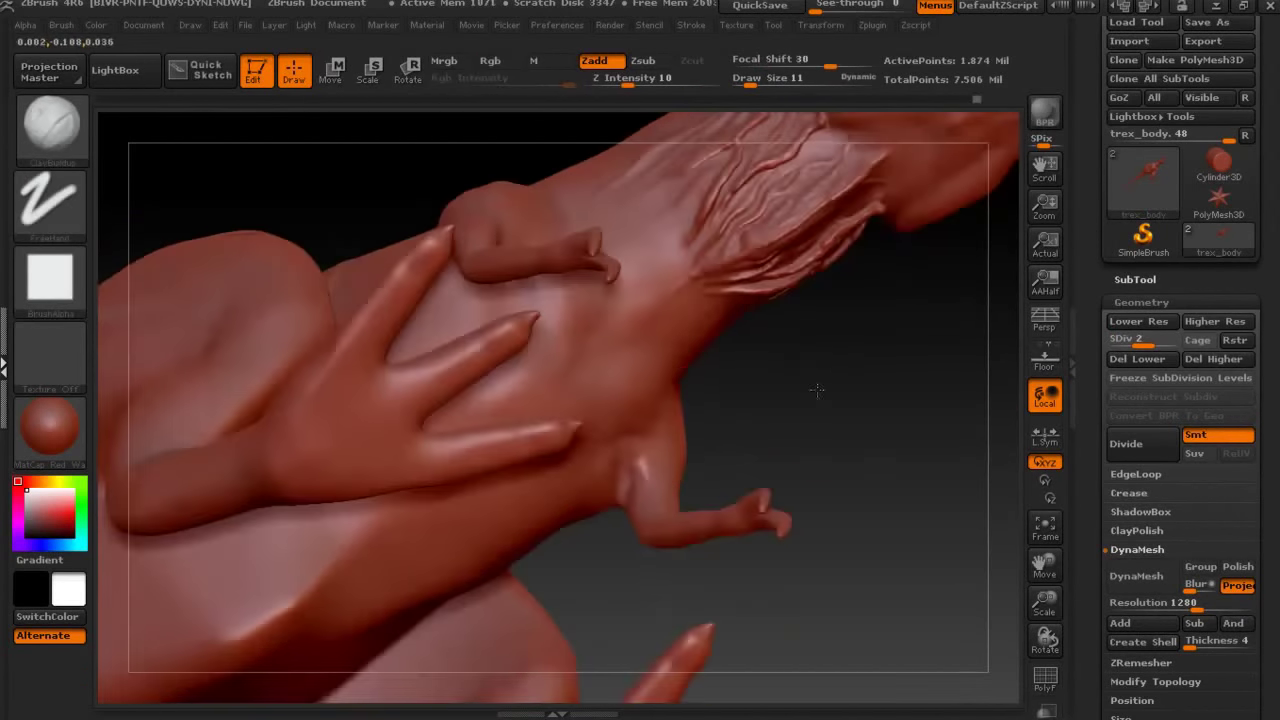
Smooth the chest around the small arms and reduce the brush size to 6.
key(shift)
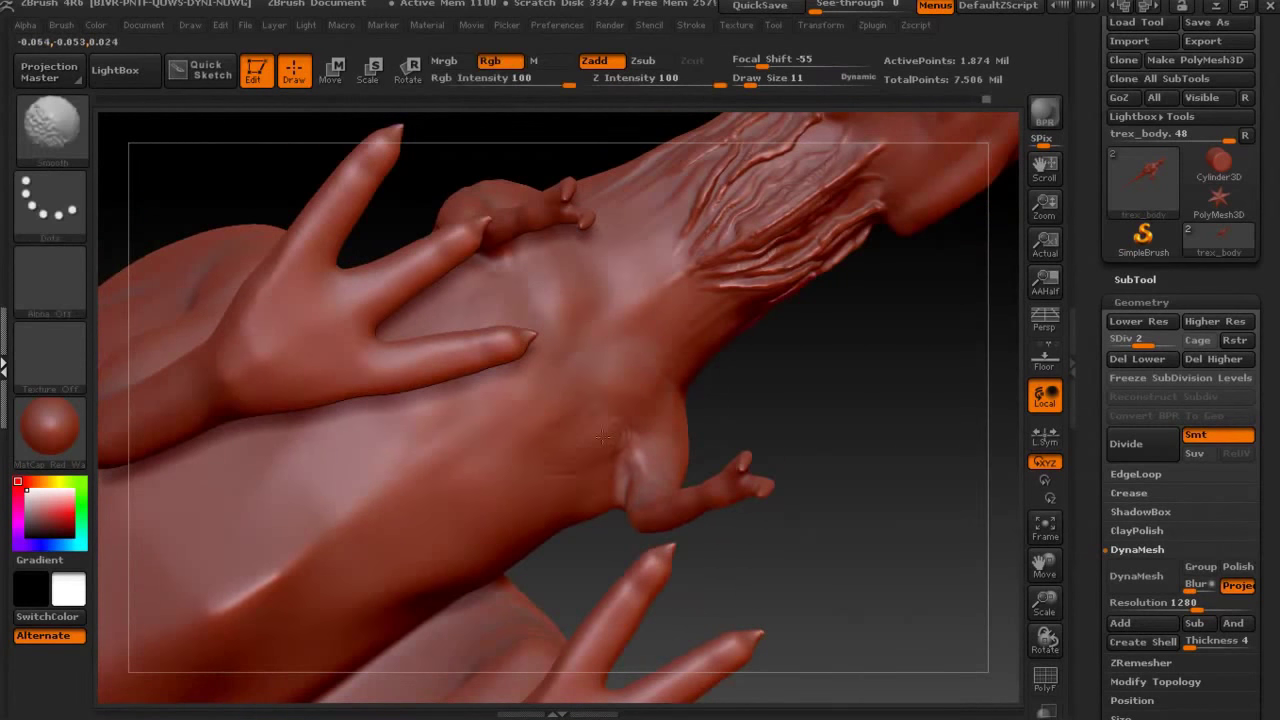
key(shift)
mouse_move(900, 420)
mouse_down()
mouse_move(866, 363)
mouse_move(885, 462)
mouse_move(572, 337)
mouse_up()
key(shift)
key(shift)
mouse_move(660, 363)
mouse_down()
mouse_move(617, 314)
mouse_move(594, 534)
mouse_move(547, 486)
mouse_move(383, 440)
mouse_up()
key(s)
mouse_move(771, 116)
mouse_down()
mouse_move(709, 131)
mouse_move(479, 467)
mouse_up()
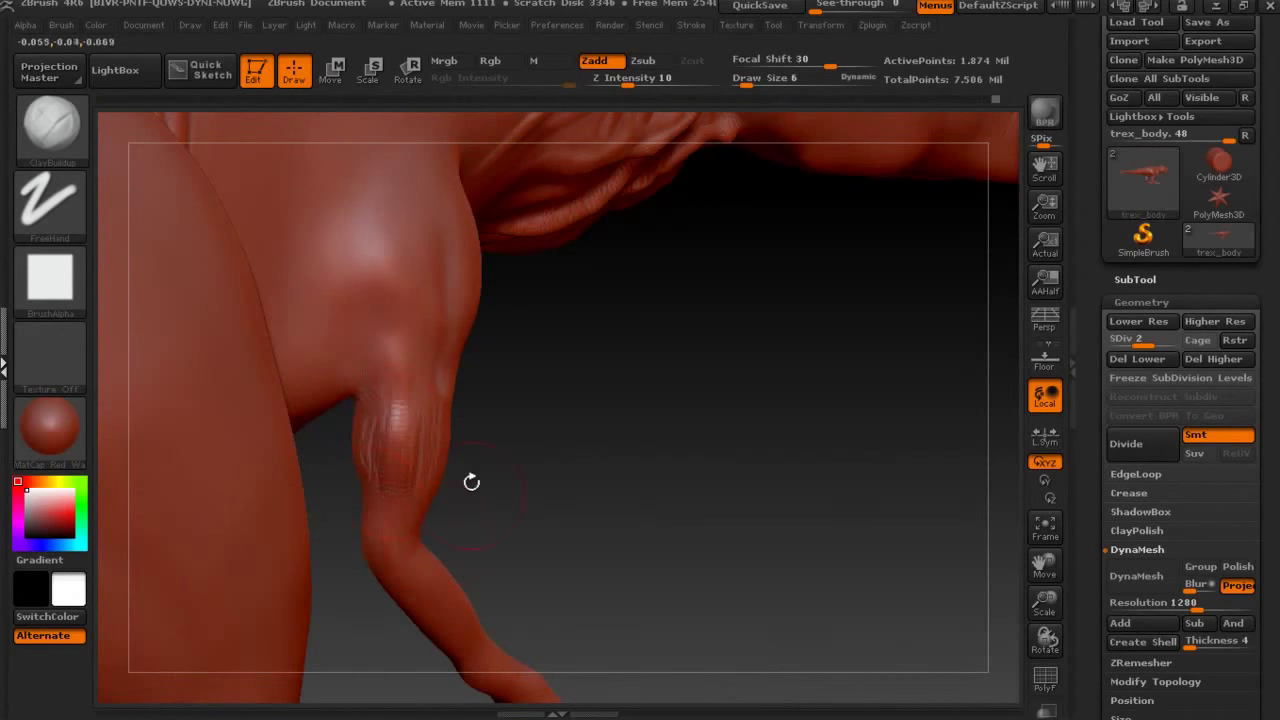
Mask a patch on the leg and clear it while inspecting both knees.
drag(442, 535, 461, 504)
mouse_move(800, 450)
mouse_down()
mouse_move(700, 420)
mouse_move(638, 352)
mouse_move(294, 454)
mouse_up()
drag(378, 422, 425, 414)
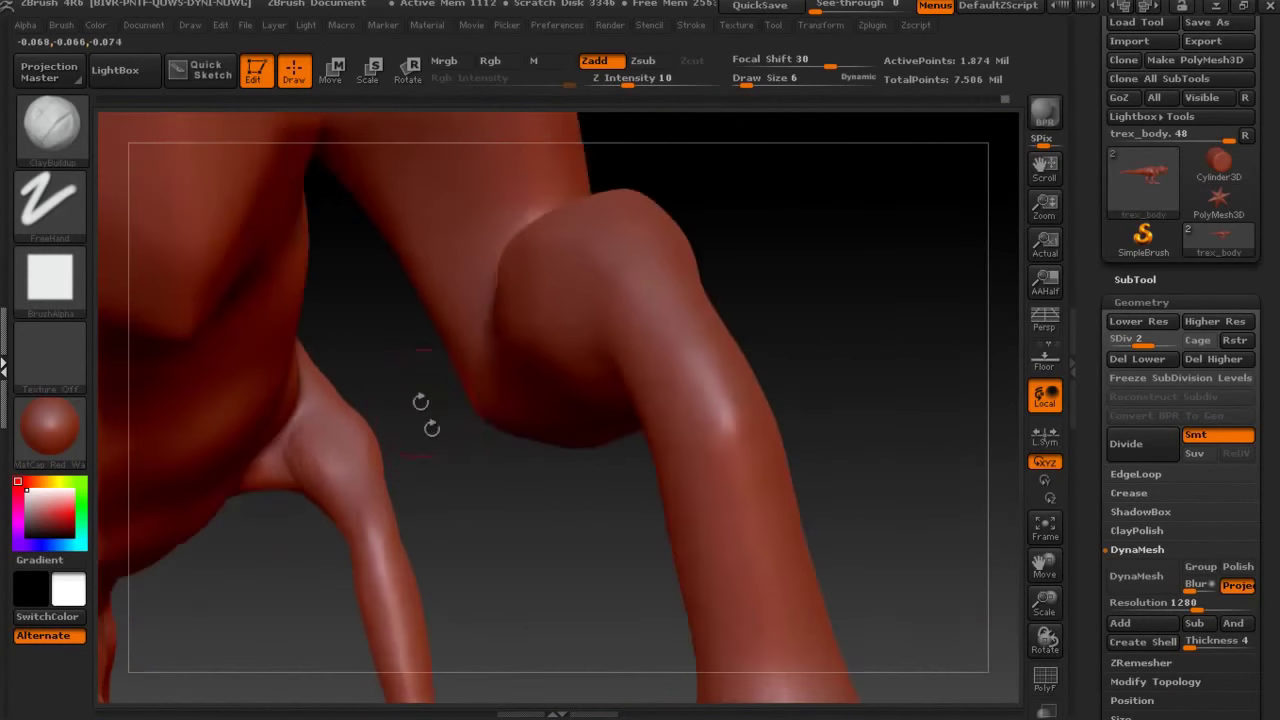
key(ctrl)
drag(340, 422, 329, 467)
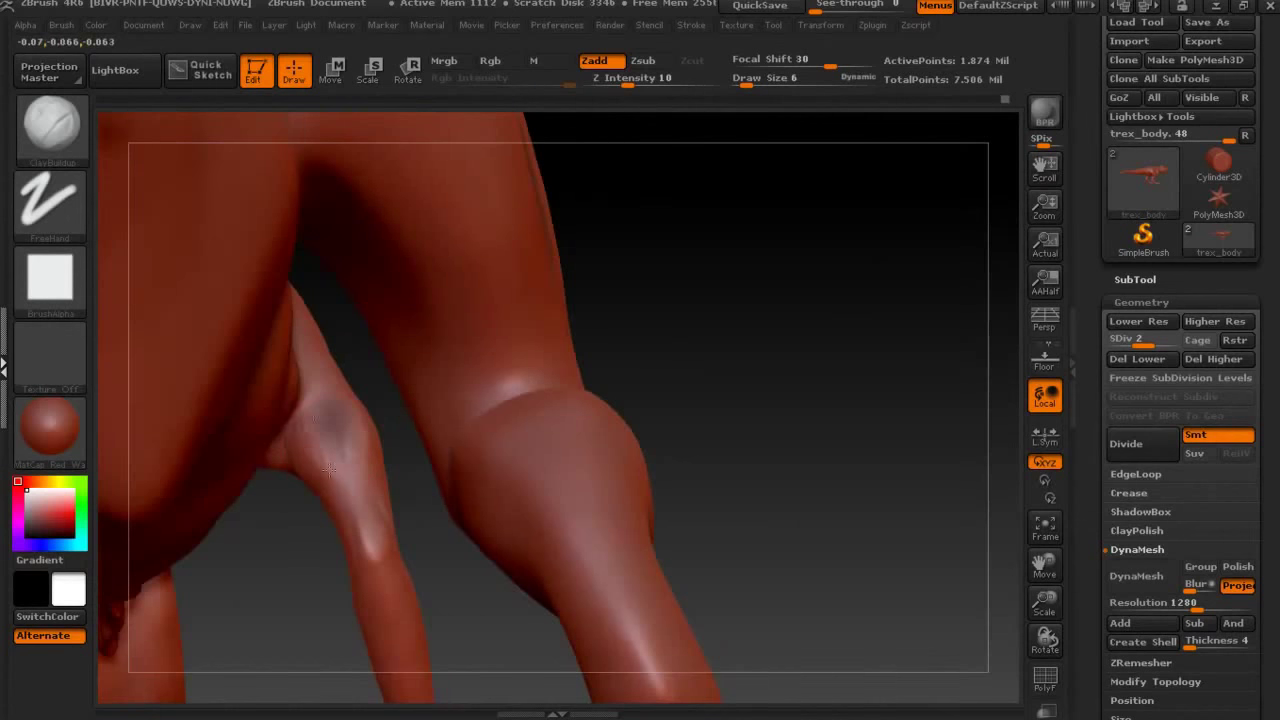
drag(746, 85, 740, 85)
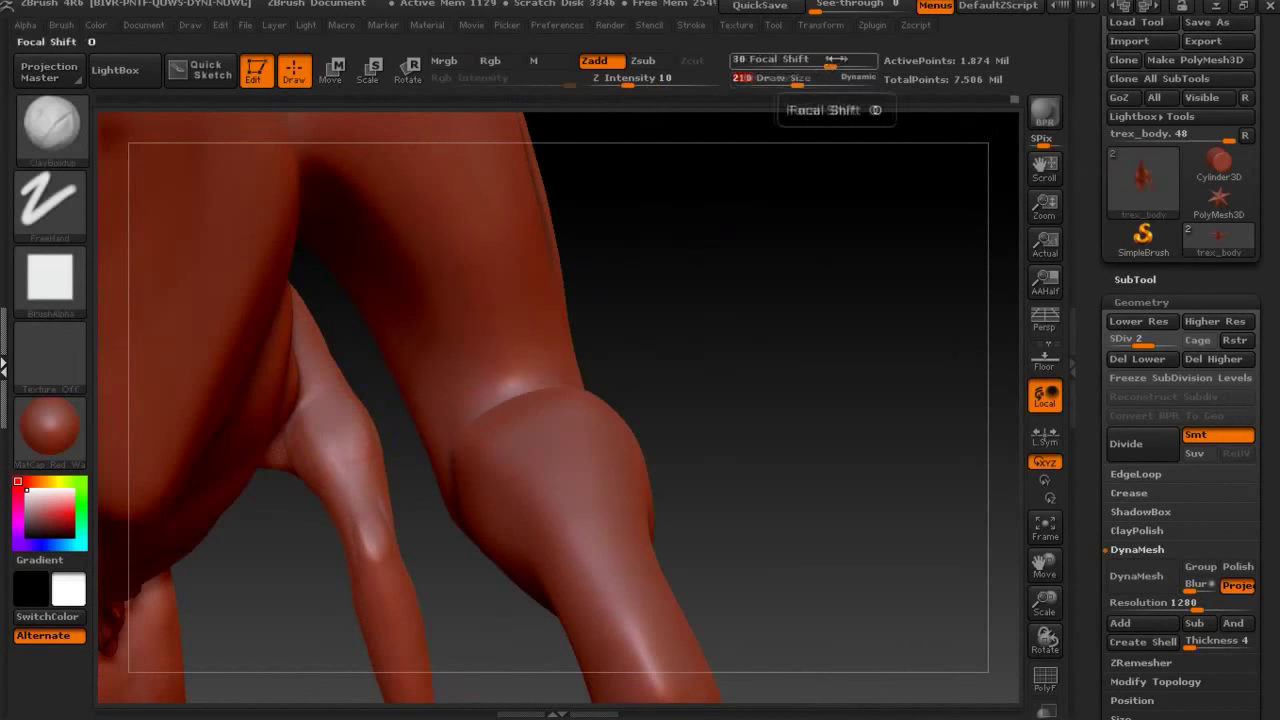
key(ctrl)
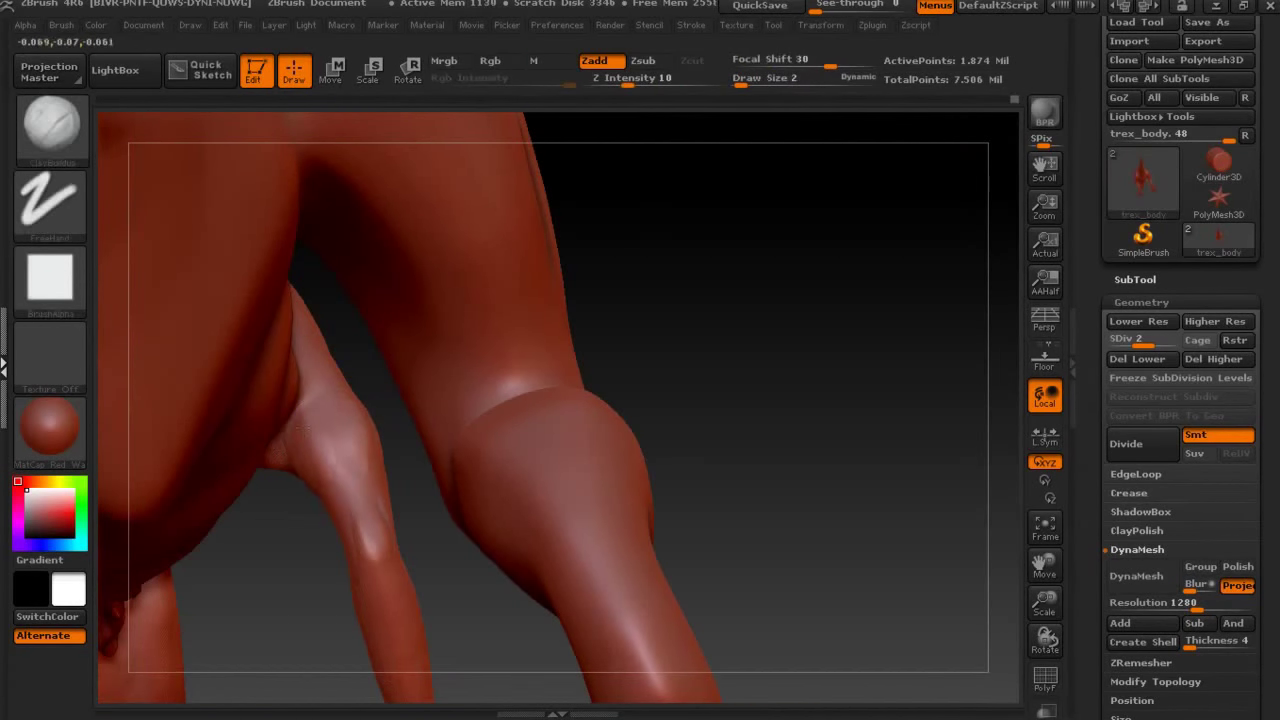
drag(305, 418, 343, 440)
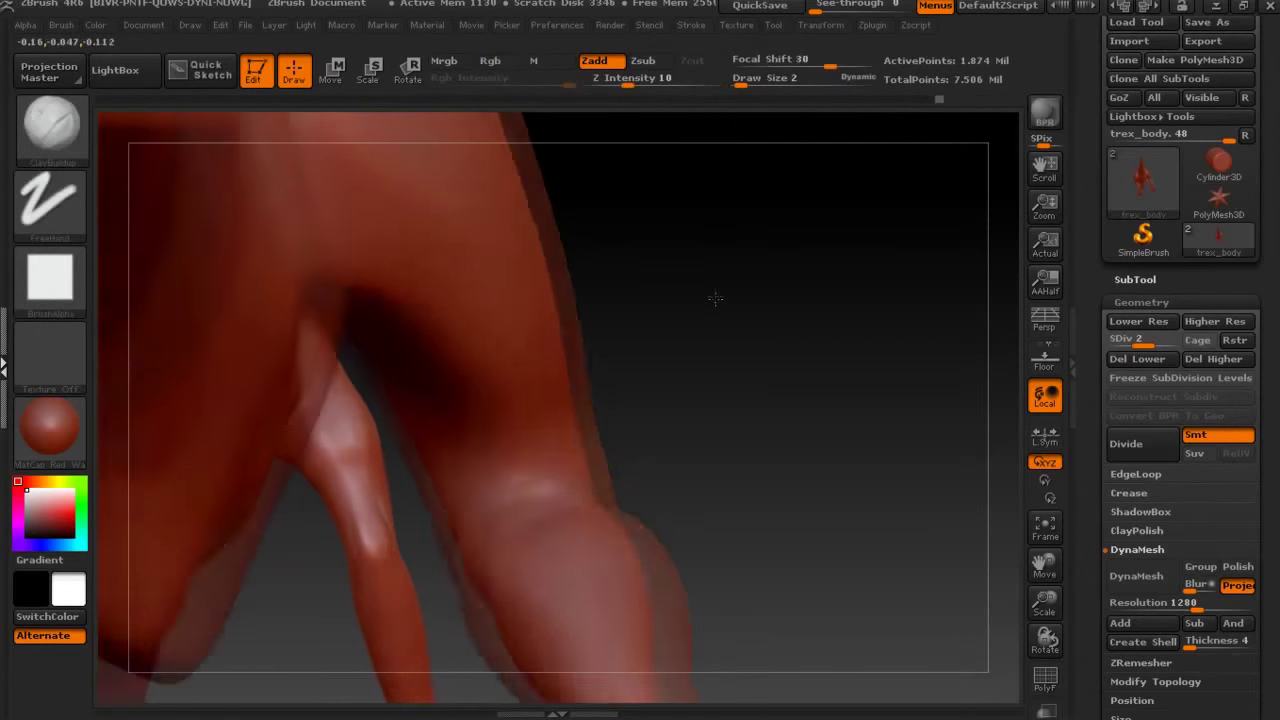
key(ctrl)
key(ctrl)
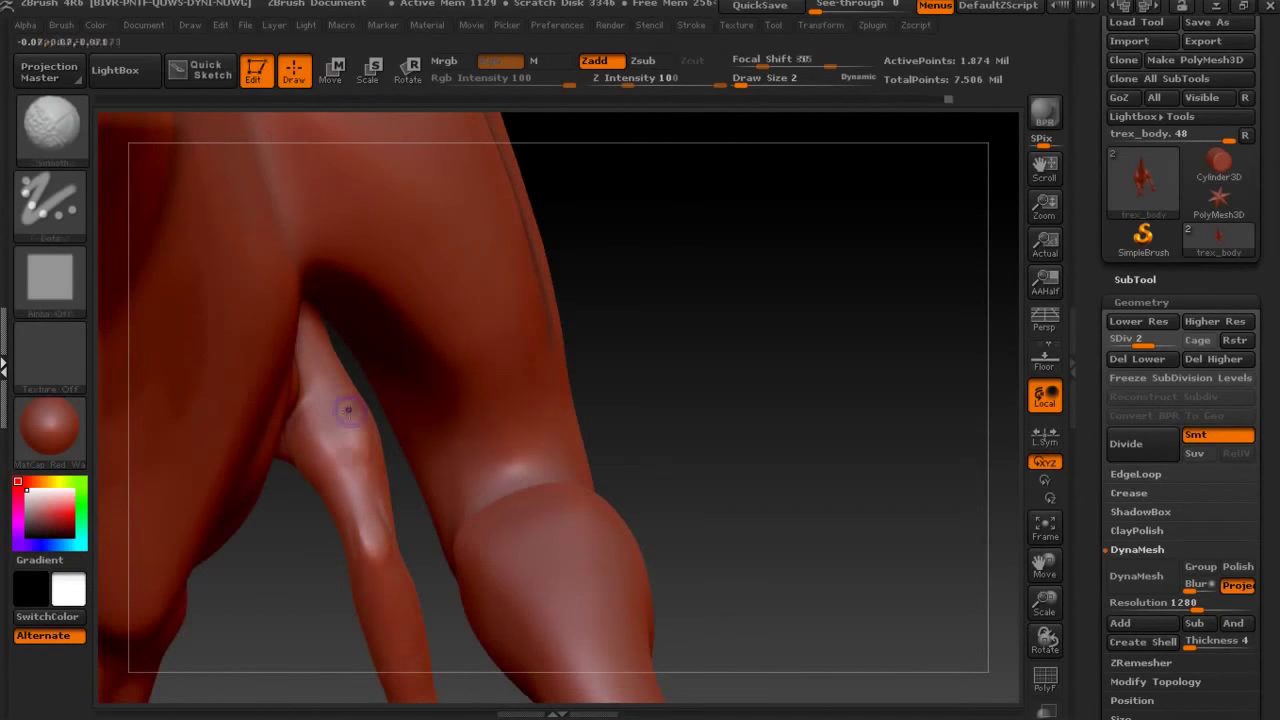
With the Move brush, nudge the small arm's edge outward and enlarge the brush to 15.
key(b)
key(s)
key(t)
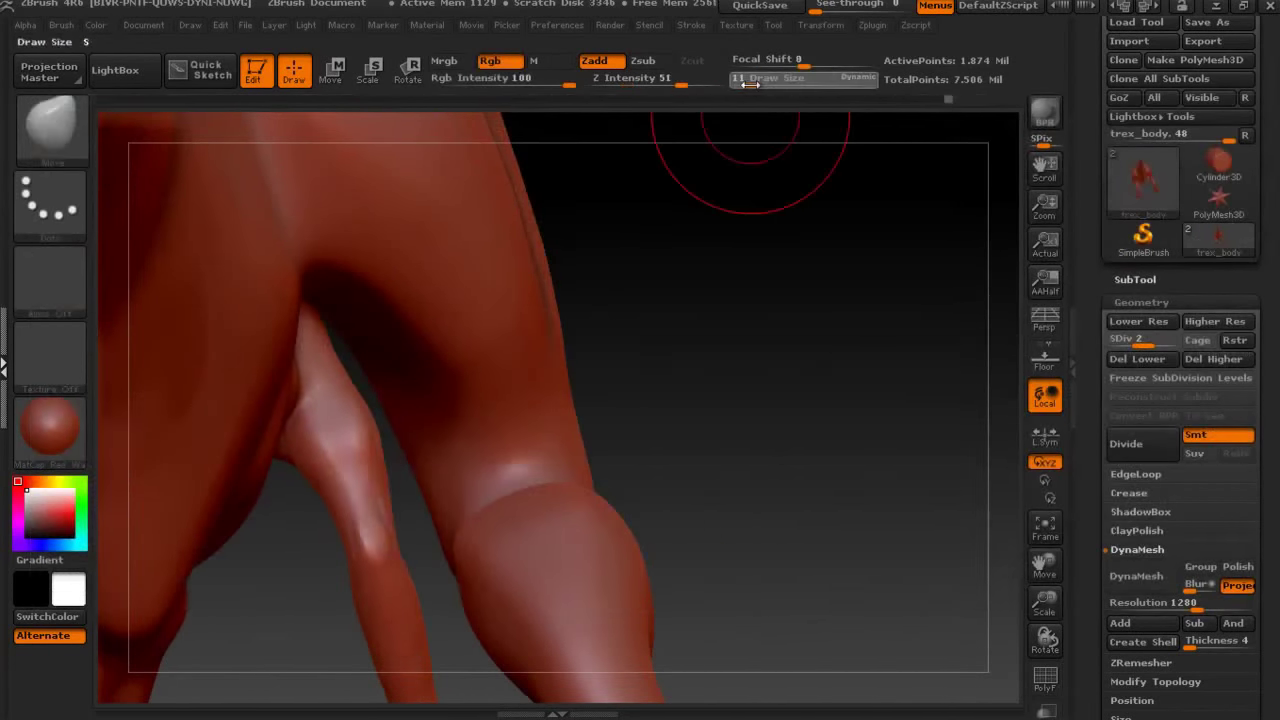
drag(351, 495, 403, 536)
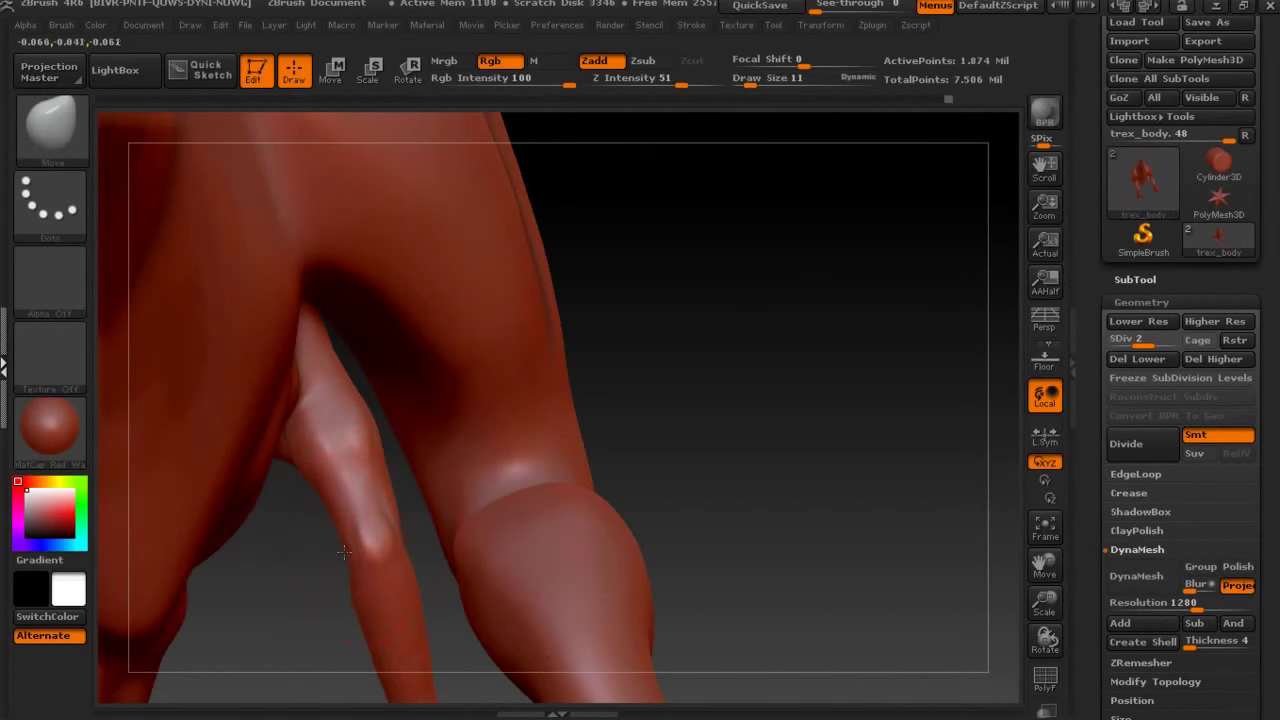
drag(773, 334, 567, 393)
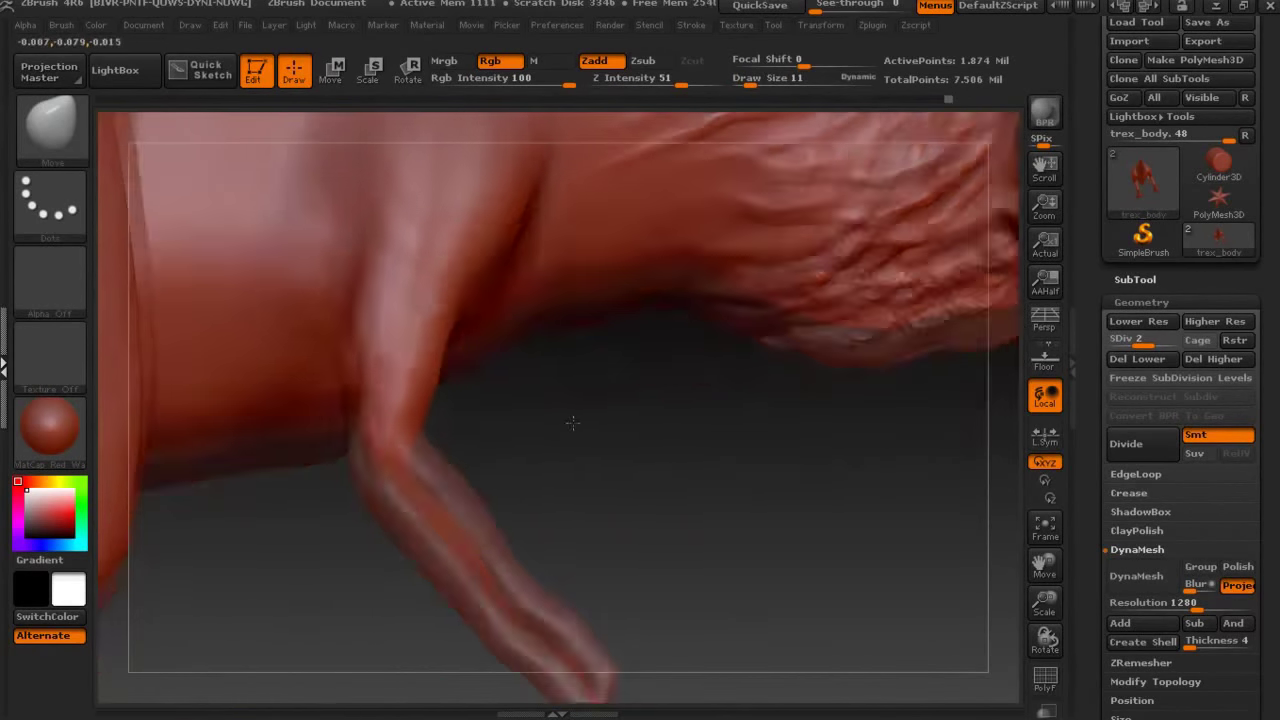
drag(619, 457, 618, 280)
key(bracketright)
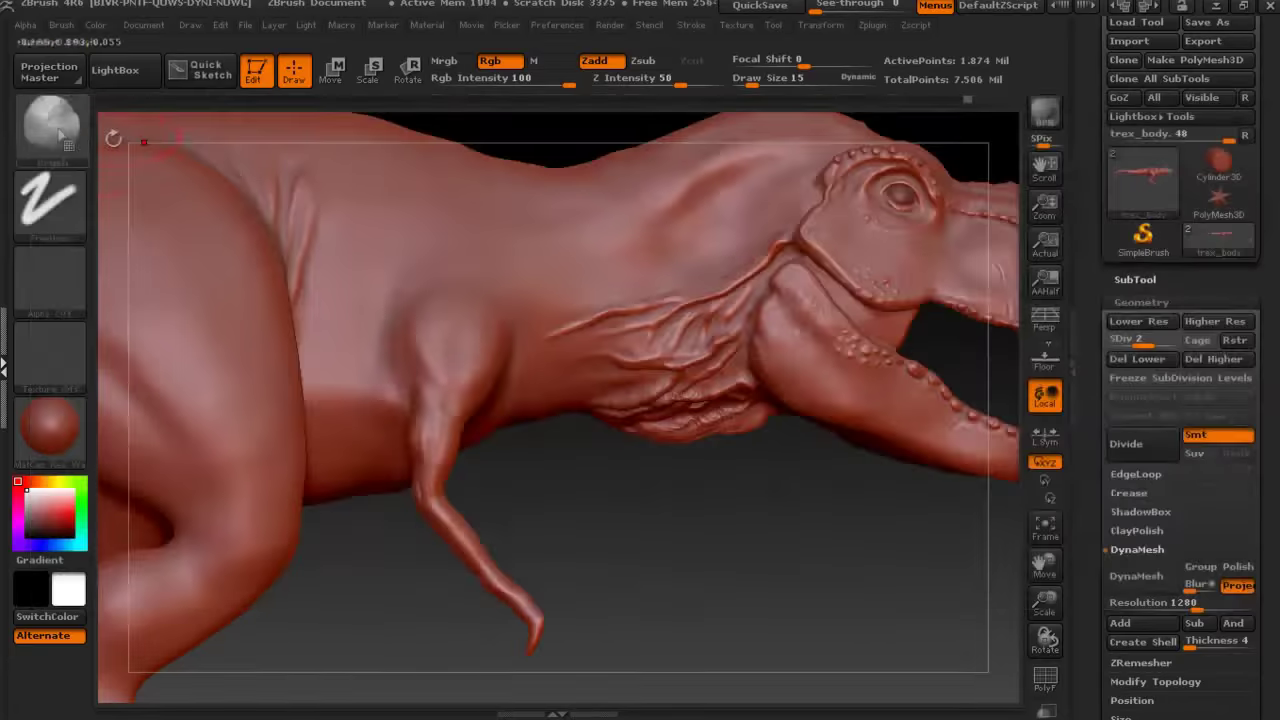
Switch to ClayBuildup and shrink the brush to size 2 on the upper leg.
key(b)
key(c)
key(b)
mouse_move(512, 402)
alt+mouse_down()
mouse_move(435, 250)
mouse_move(462, 430)
alt+mouse_up()
key(b)
key(s)
key(t)
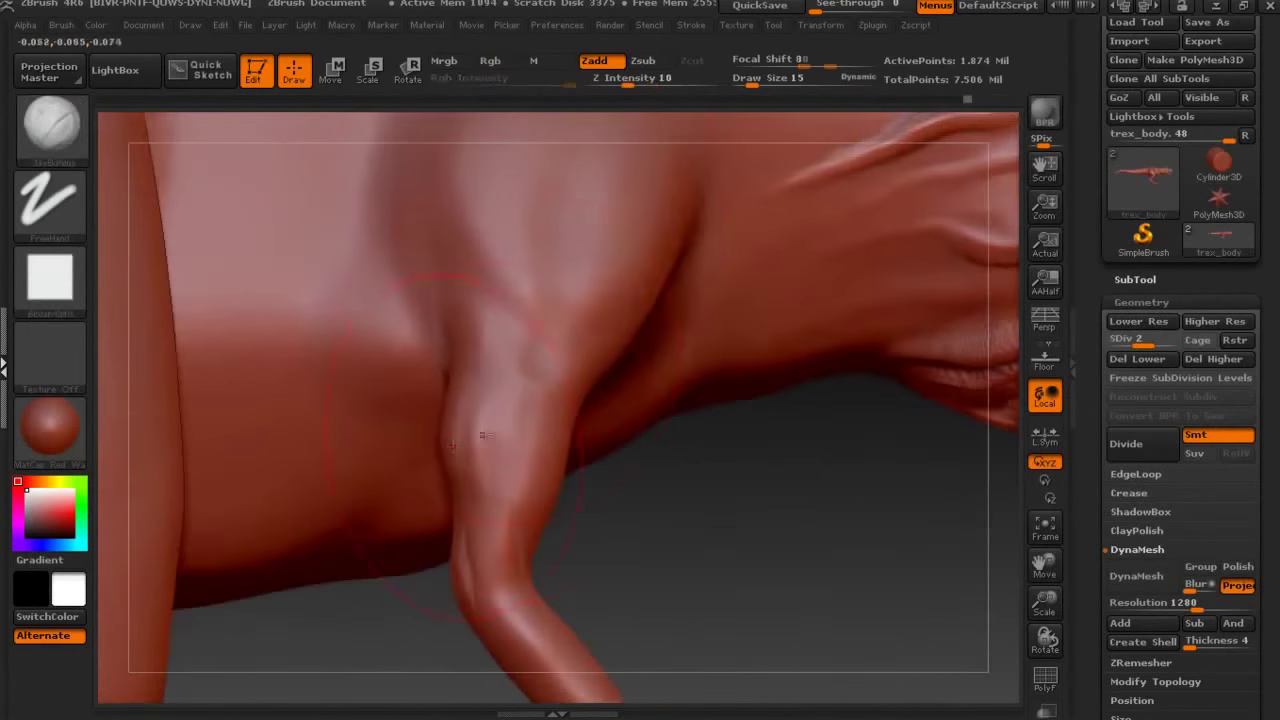
drag(770, 78, 740, 78)
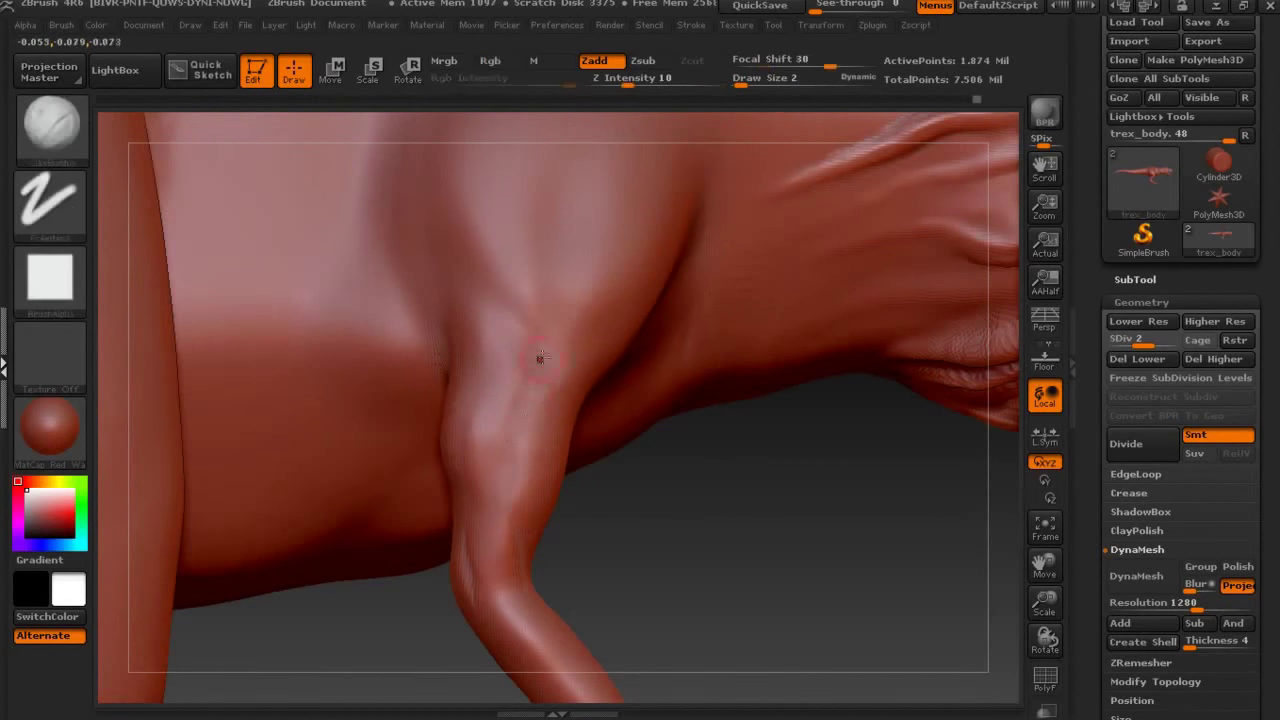
Push the leg's shape near the knee with the Move brush at strength 30, size 5.
drag(640, 470, 700, 366)
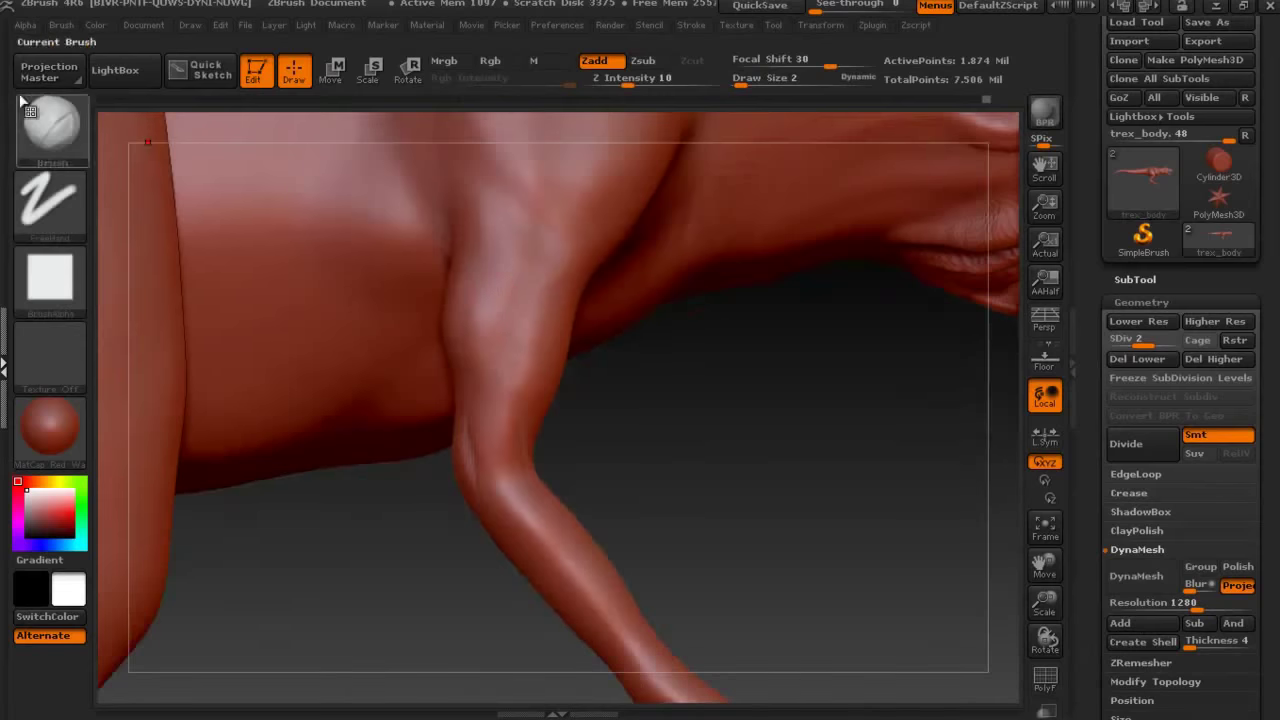
click(22, 100)
key(m)
key(v)
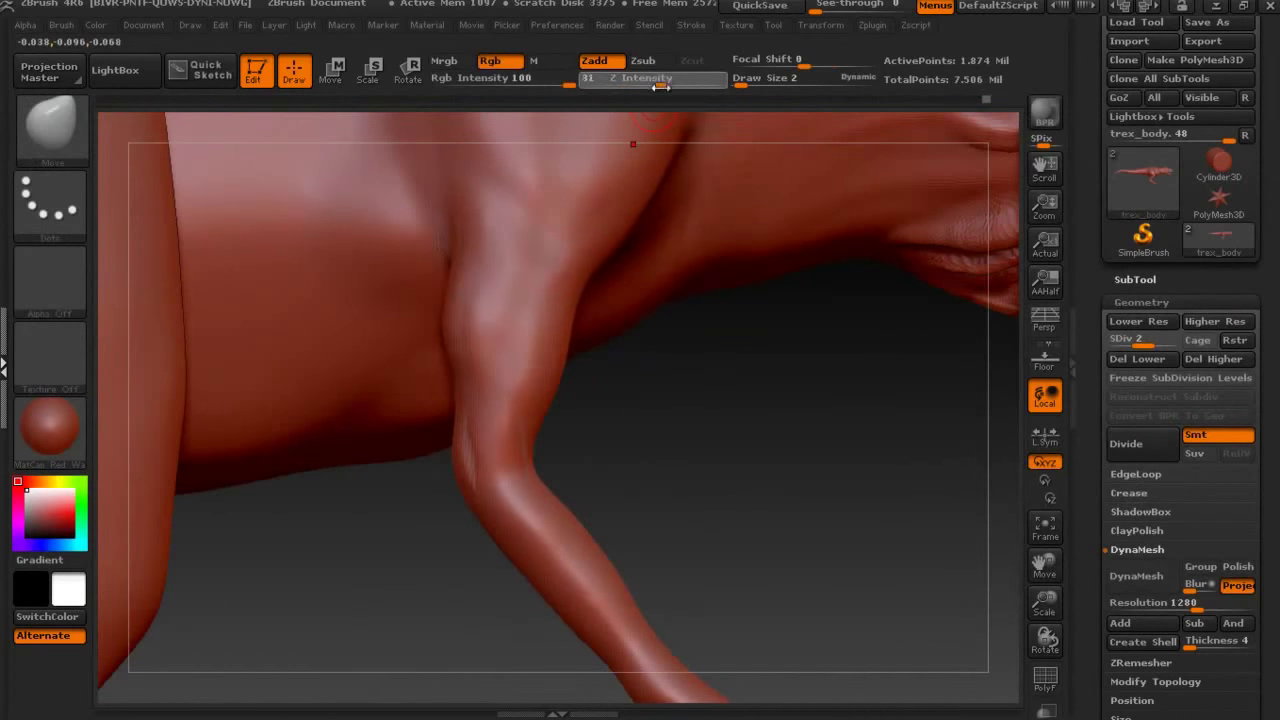
drag(659, 95, 661, 95)
drag(742, 86, 746, 86)
mouse_move(470, 450)
mouse_down()
mouse_move(694, 397)
mouse_move(657, 428)
mouse_move(757, 328)
mouse_move(680, 400)
mouse_move(686, 331)
mouse_move(600, 286)
mouse_move(586, 414)
mouse_move(721, 289)
mouse_move(697, 323)
mouse_move(667, 307)
mouse_move(629, 457)
mouse_move(694, 286)
mouse_up()
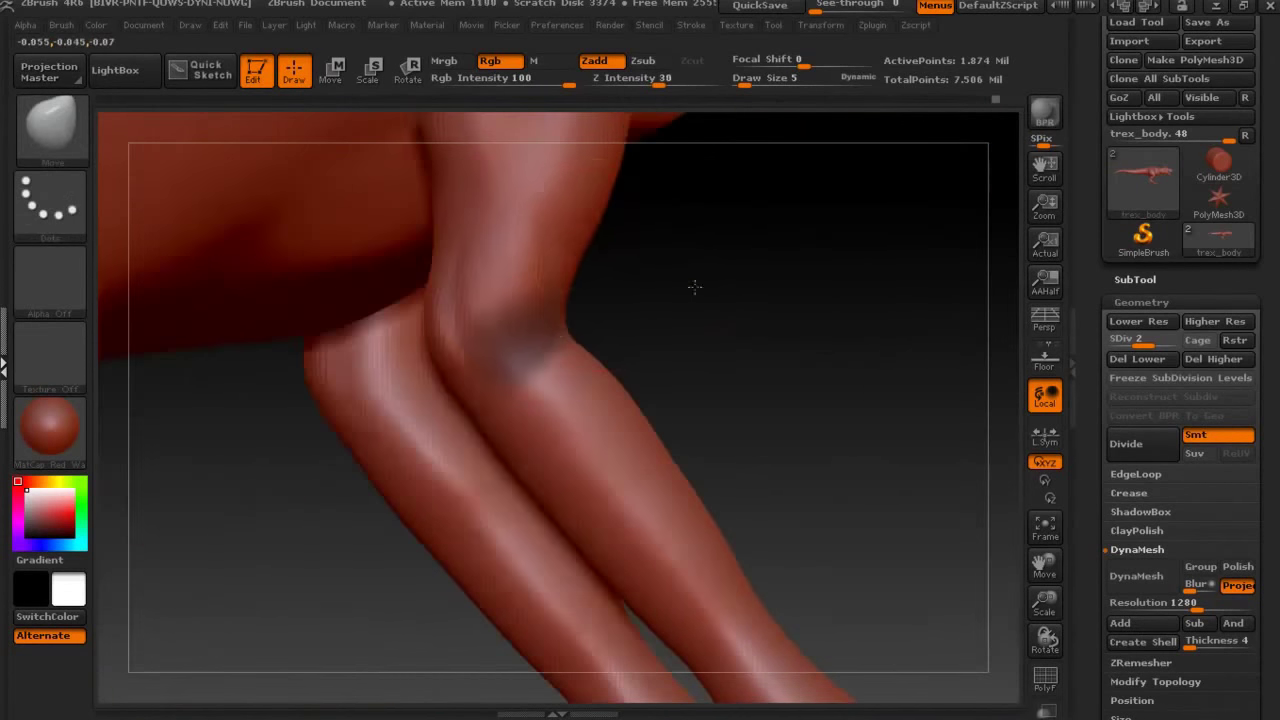
drag(745, 82, 741, 82)
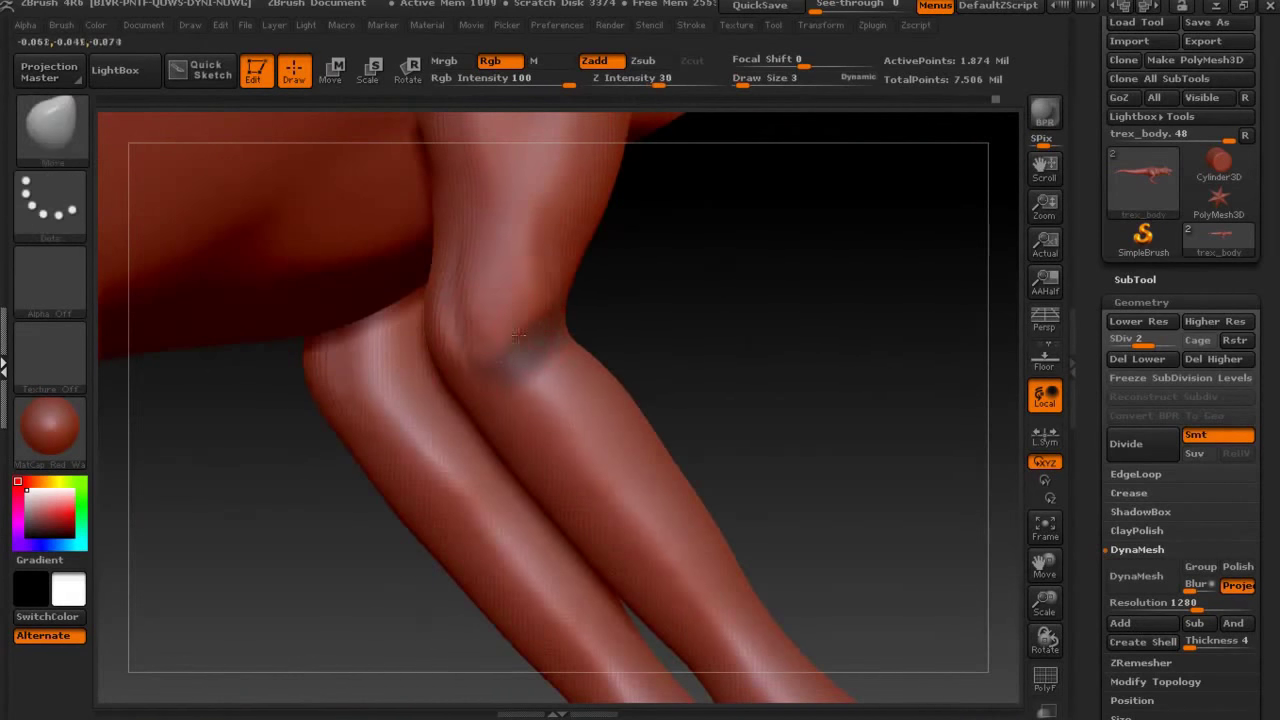
Build up the bony knee bulge with ClayBuildup, checking both shins.
drag(675, 326, 630, 347)
mouse_move(720, 314)
mouse_down()
mouse_move(840, 261)
mouse_move(557, 378)
mouse_up()
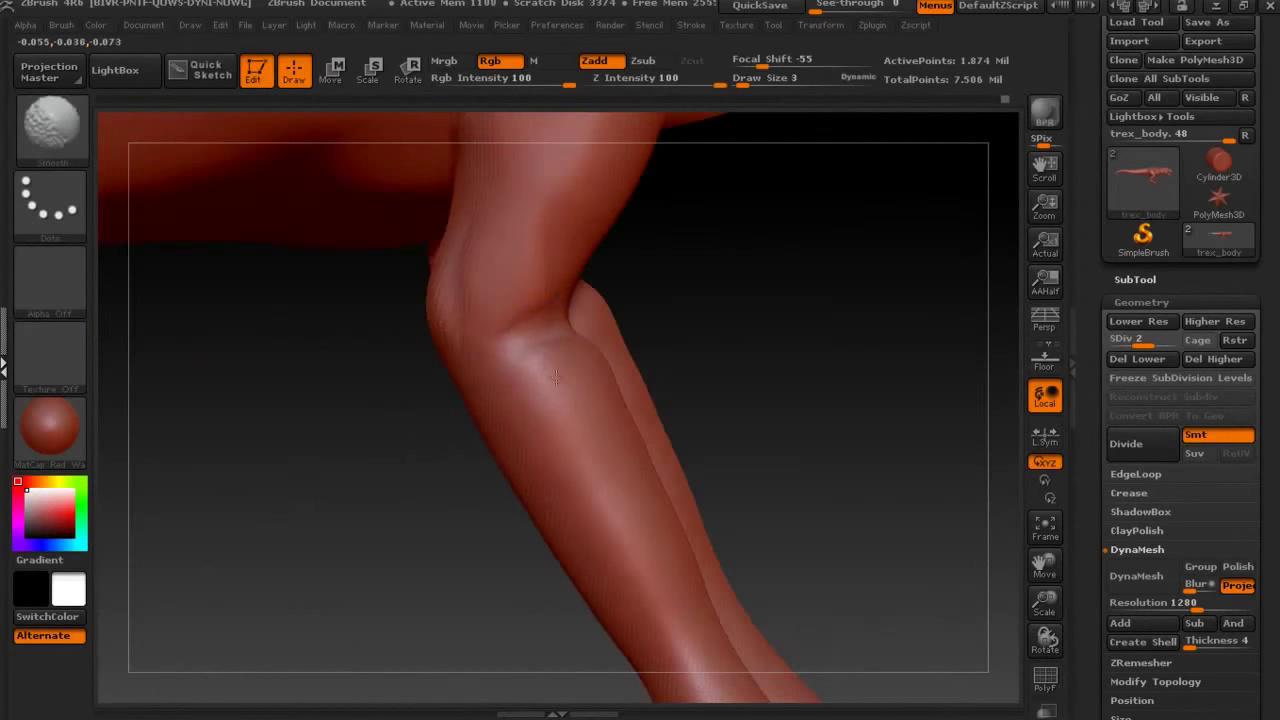
drag(565, 233, 680, 370)
key(b)
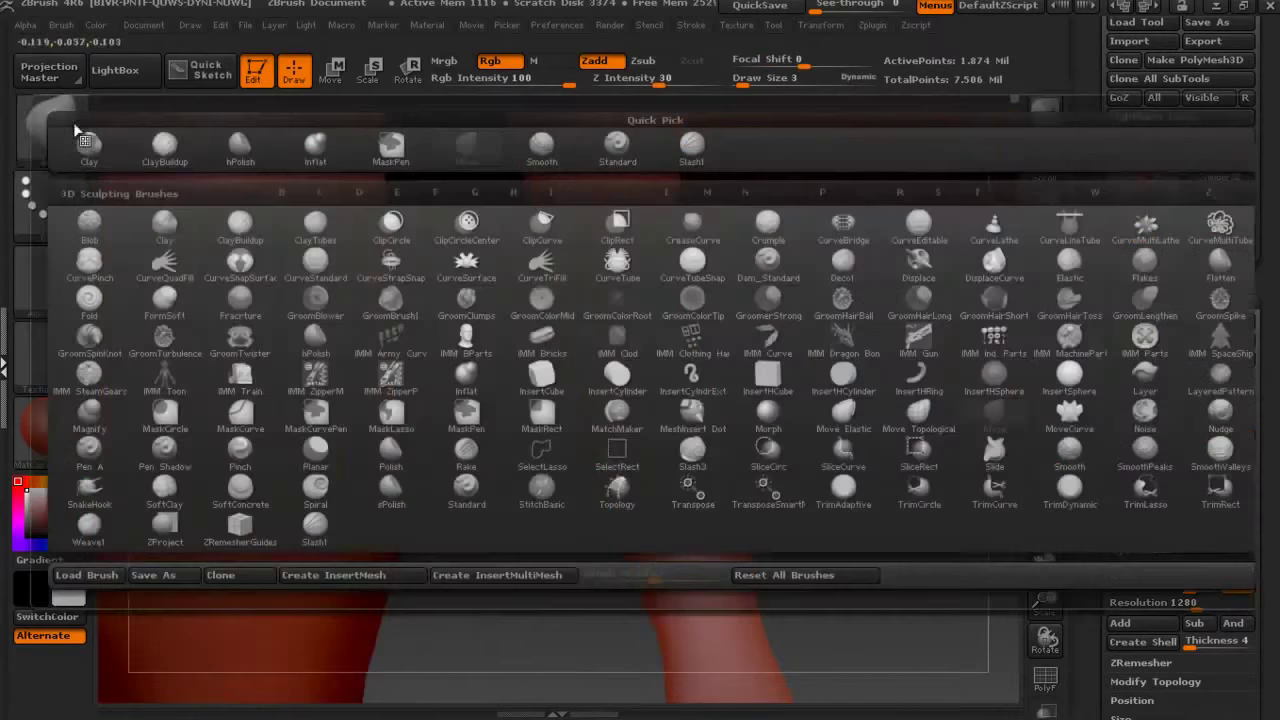
click(680, 370)
mouse_move(813, 382)
mouse_down()
mouse_move(796, 406)
mouse_move(891, 391)
mouse_move(713, 250)
mouse_up()
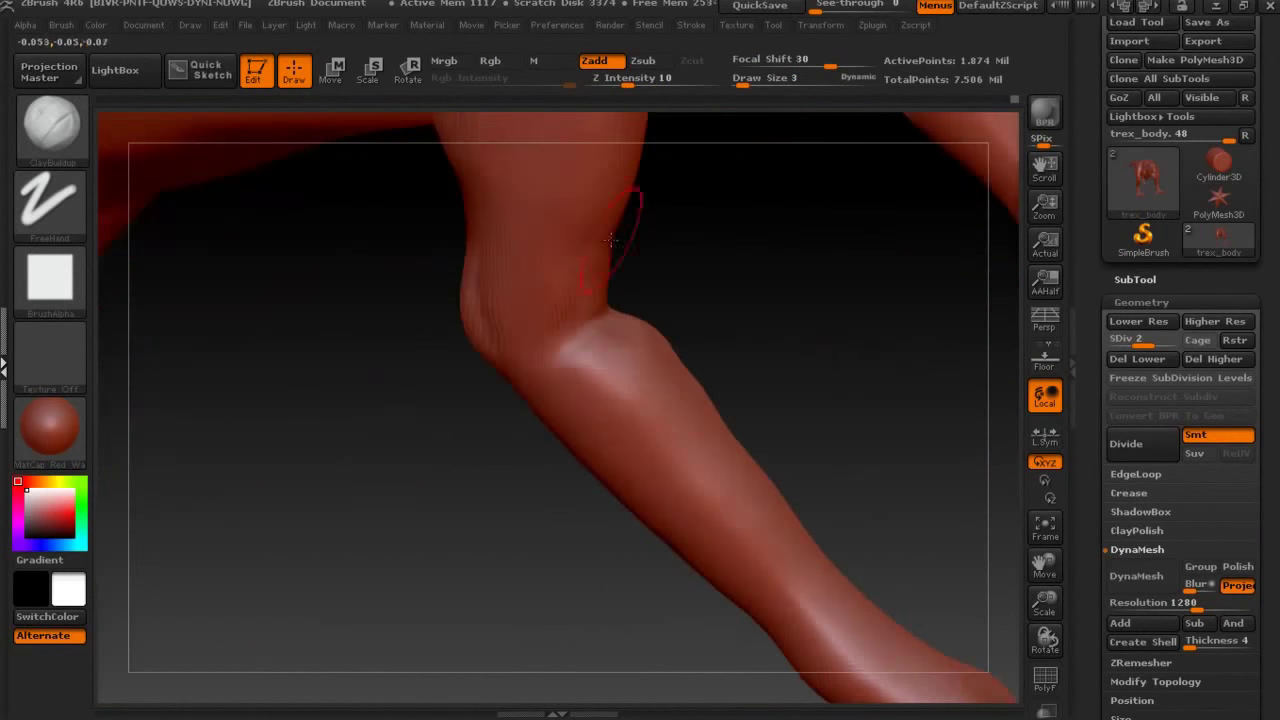
drag(648, 432, 476, 272)
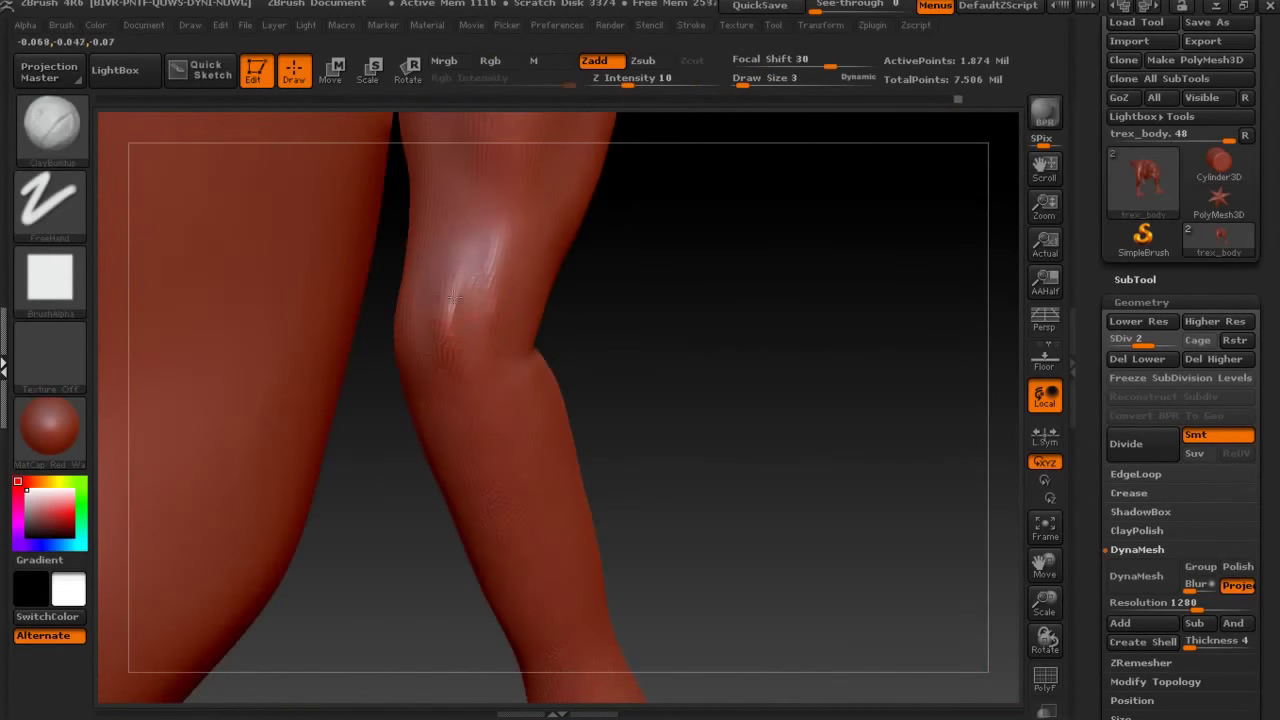
mouse_move(620, 260)
mouse_down()
mouse_move(731, 237)
mouse_move(811, 297)
mouse_move(764, 301)
mouse_up()
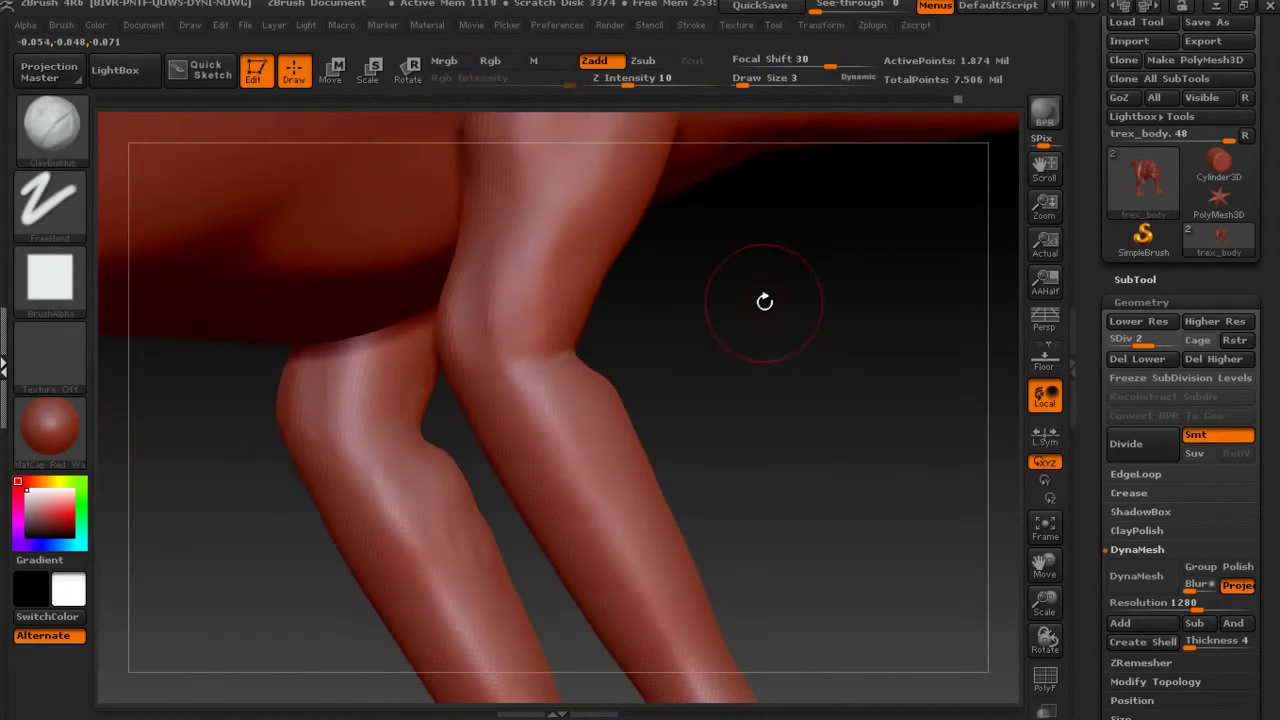
drag(530, 315, 562, 297)
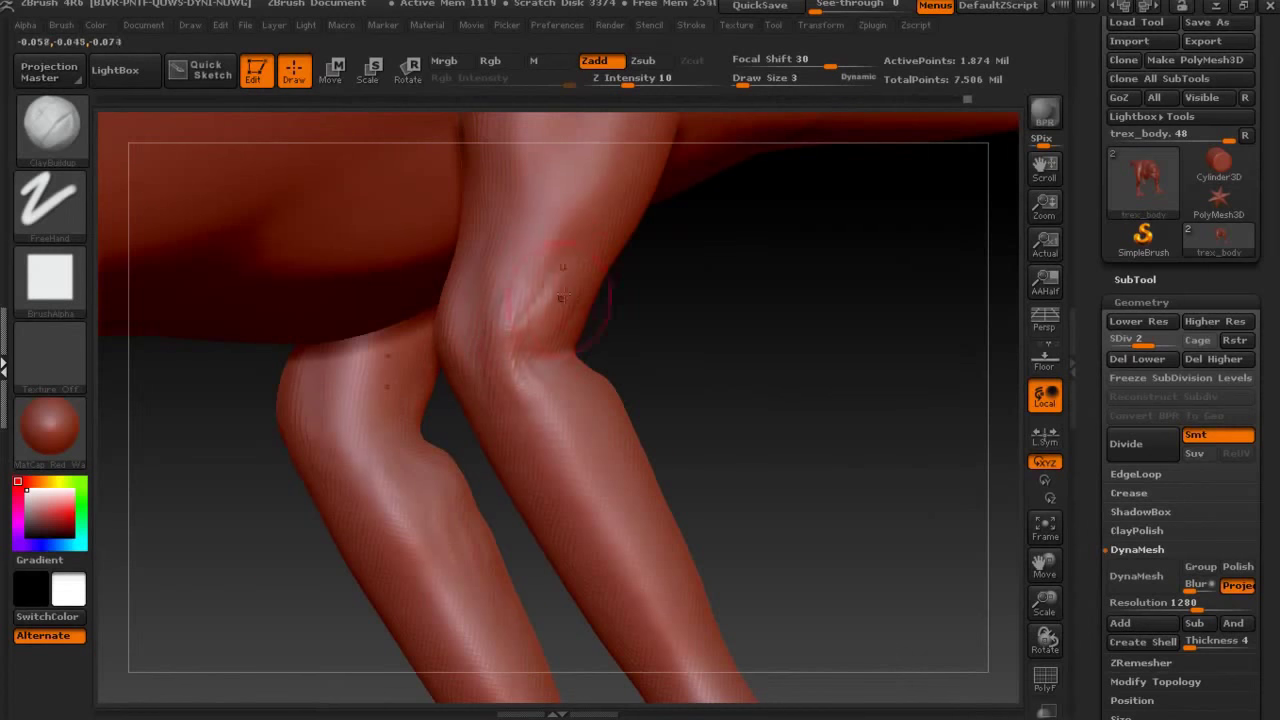
drag(722, 317, 570, 290)
Subdivide the leg to SDiv 3, undo stray knee marks, and smooth the surface.
key(d)
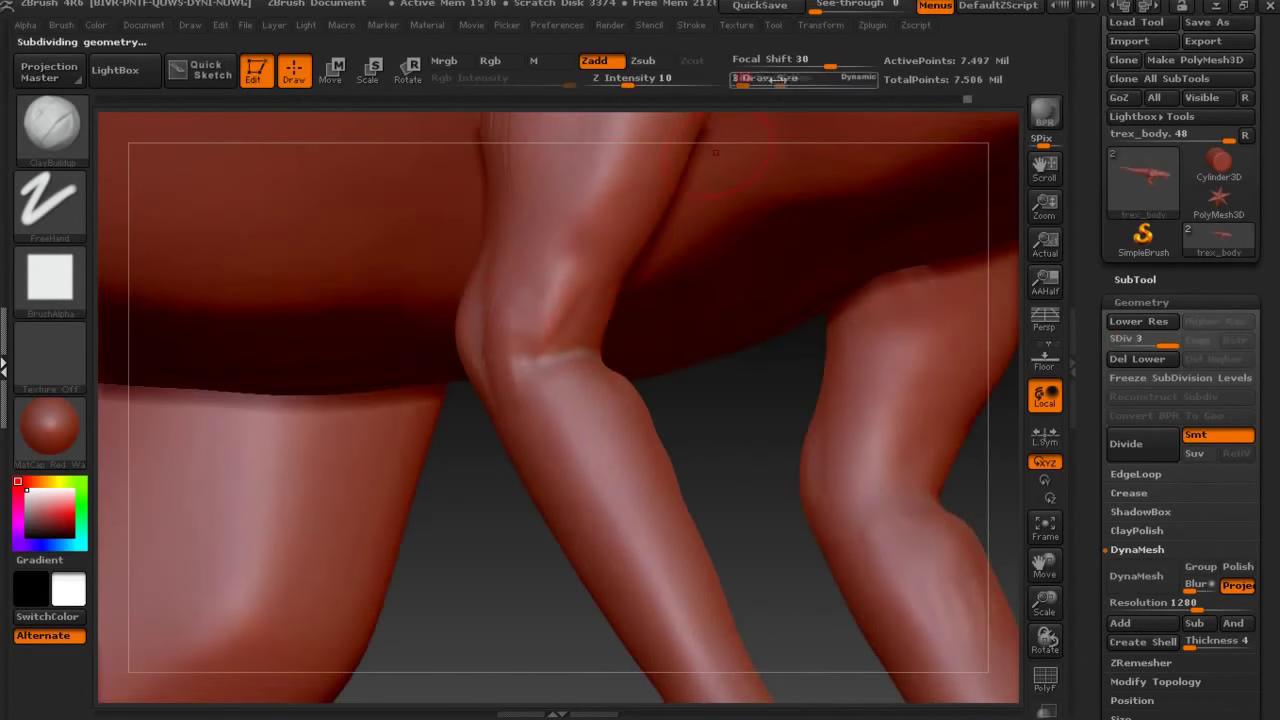
key(ctrl+z)
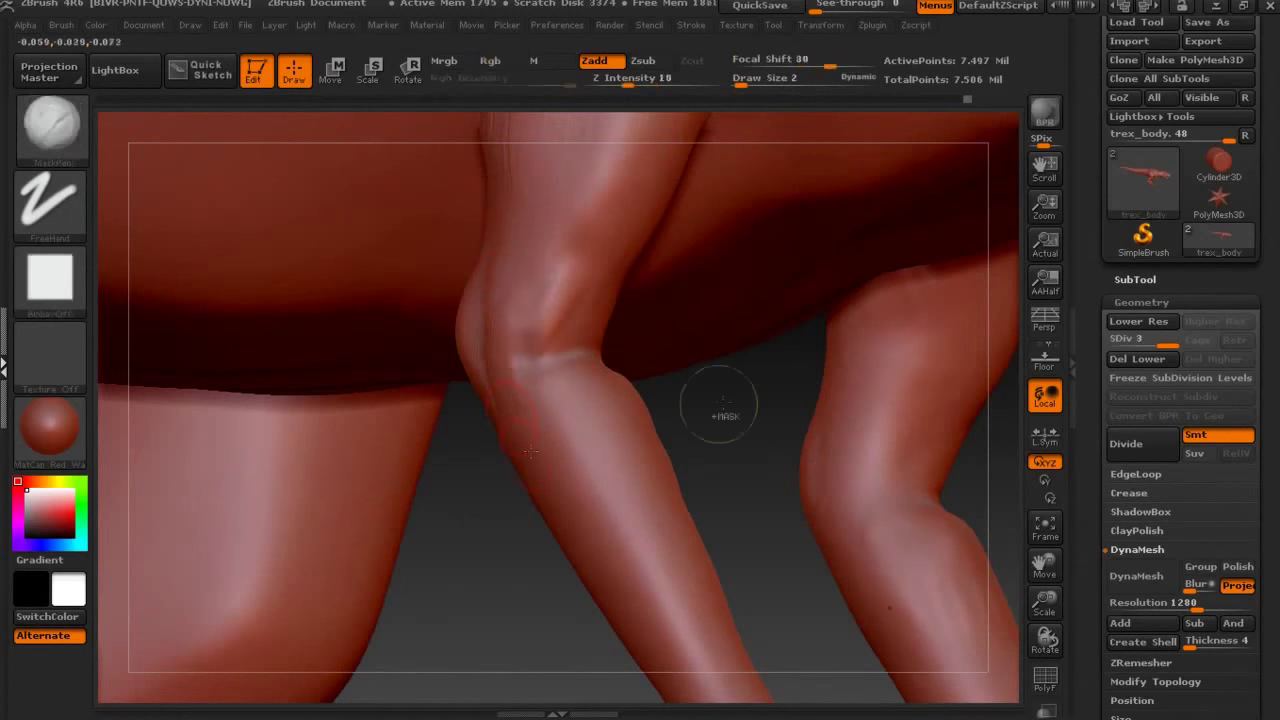
drag(812, 104, 640, 250)
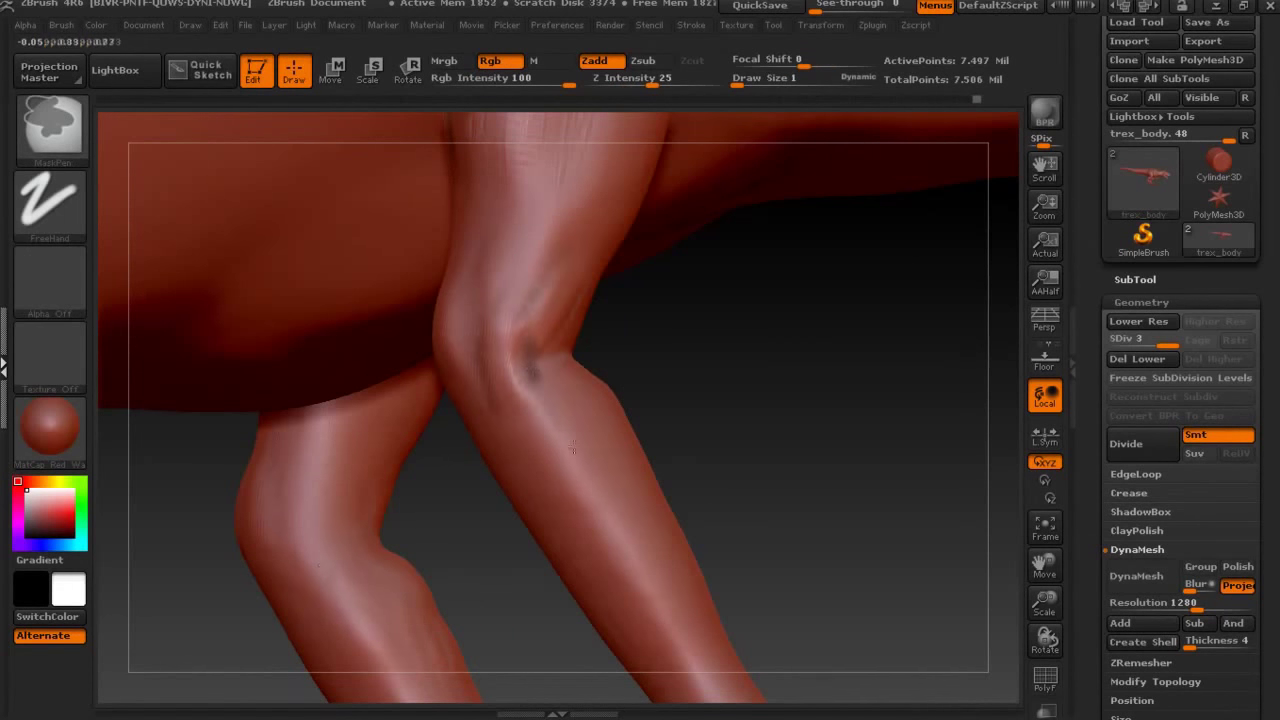
key(ctrl)
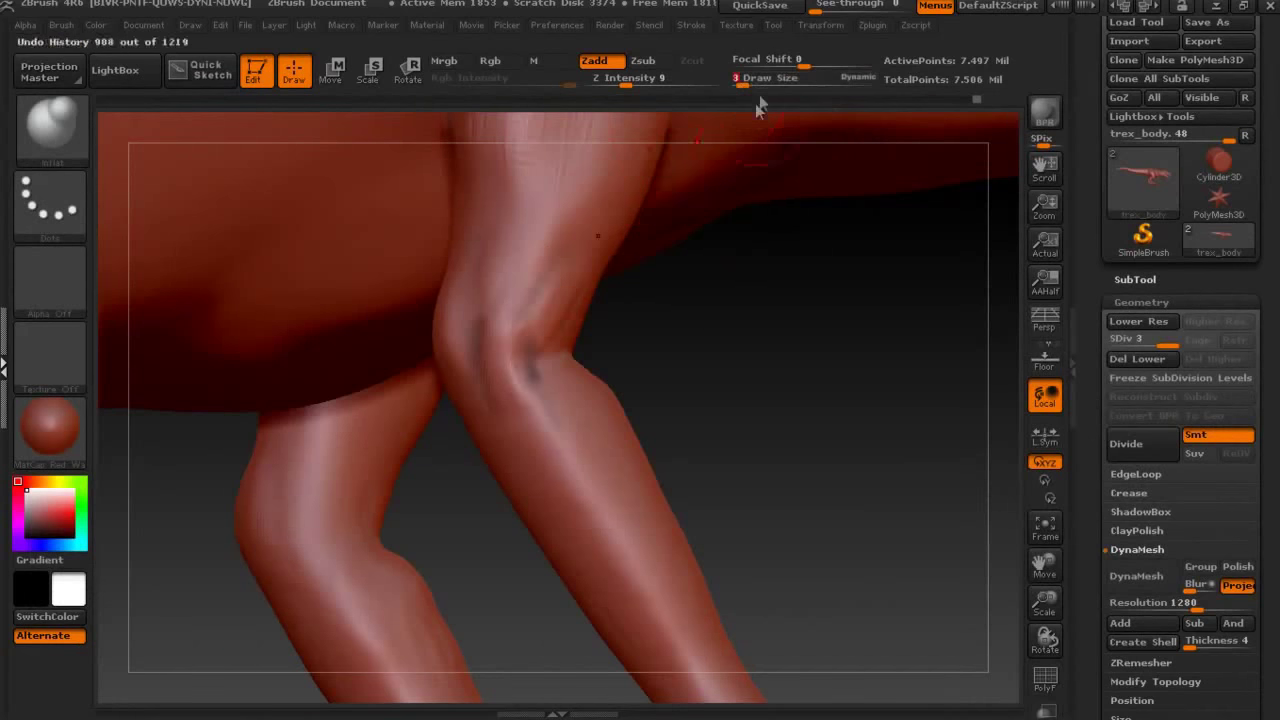
key(ctrl)
key(ctrl)
key(ctrl)
key(ctrl+z)
key(shift)
key(shift)
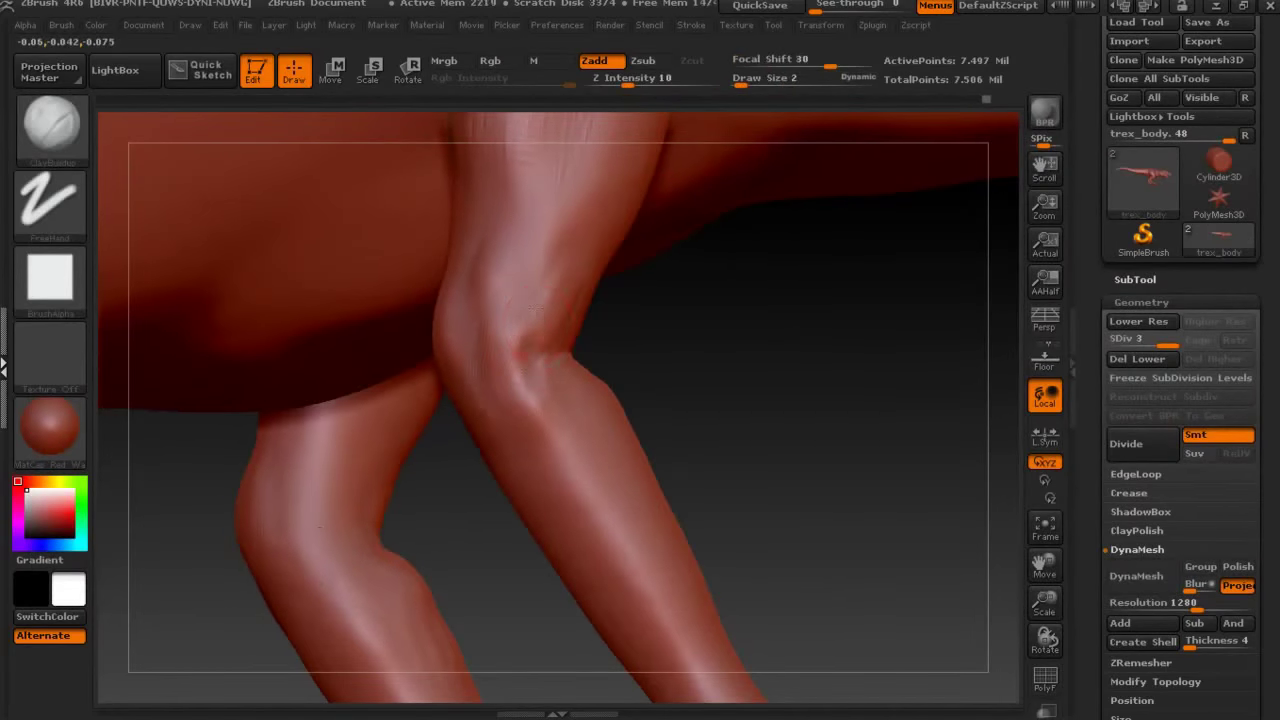
mouse_move(772, 385)
mouse_down()
mouse_move(780, 343)
mouse_move(704, 347)
mouse_up()
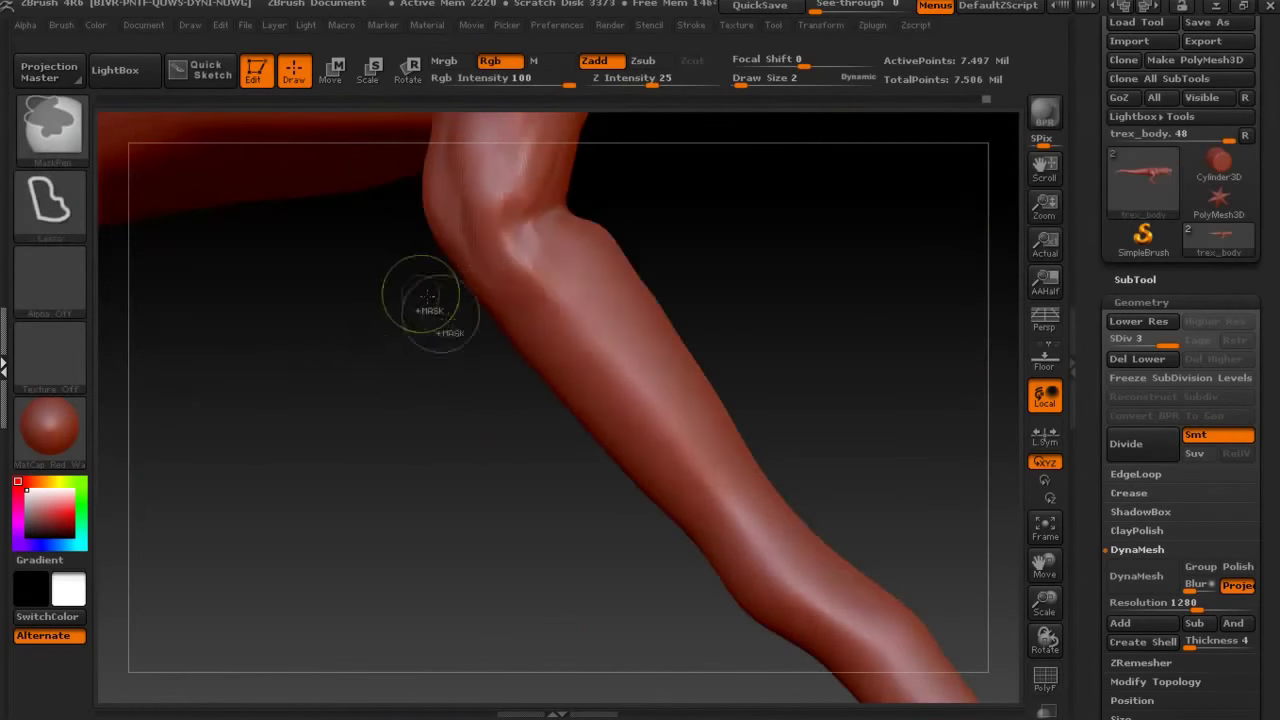
Mask the area below the knee, drop to SDiv 2, and invert the mask.
ctrl+drag(414, 294, 560, 380)
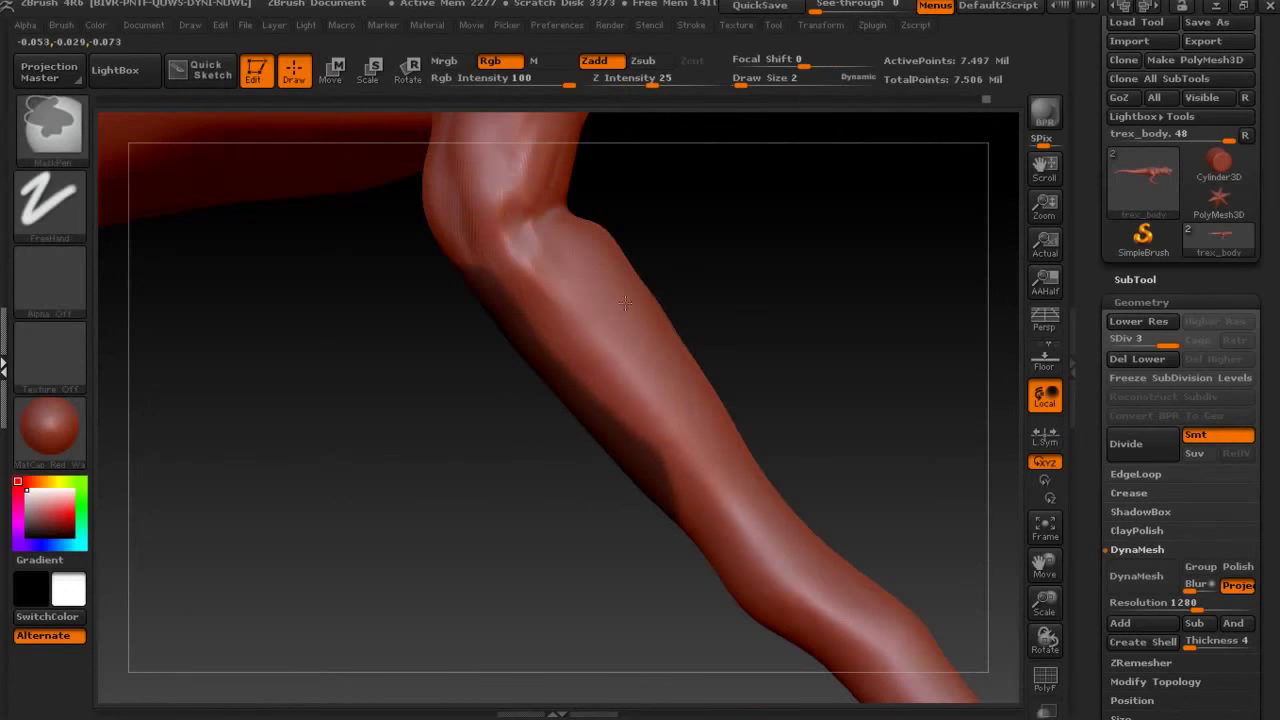
key(shift+d)
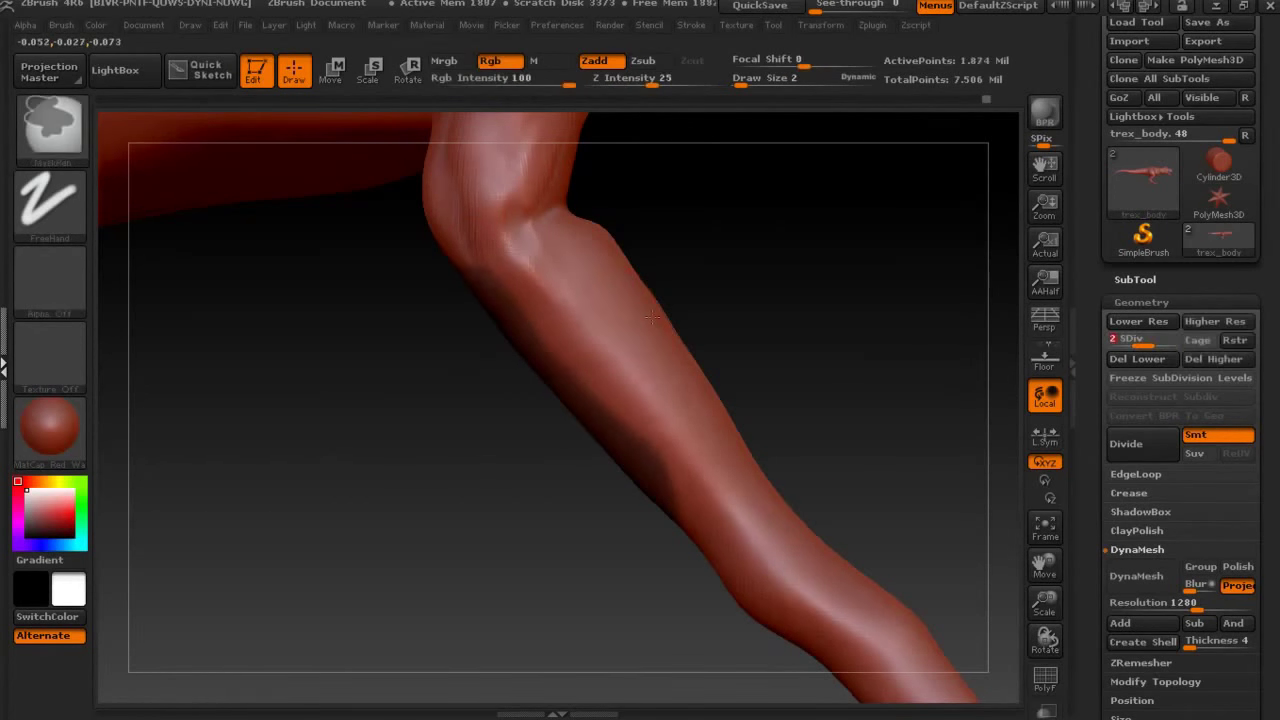
ctrl+click(436, 318)
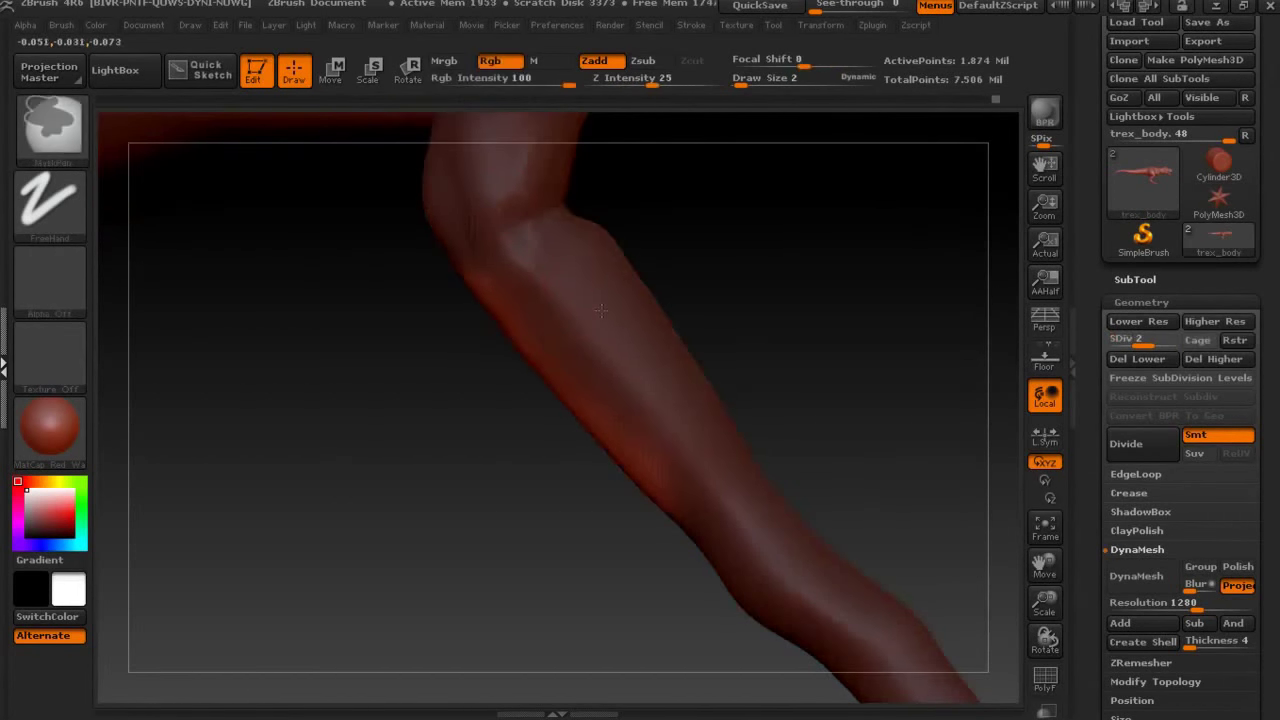
Switch to the Move brush at size 4 while viewing the lower leg.
key(b)
key(s)
key(t)
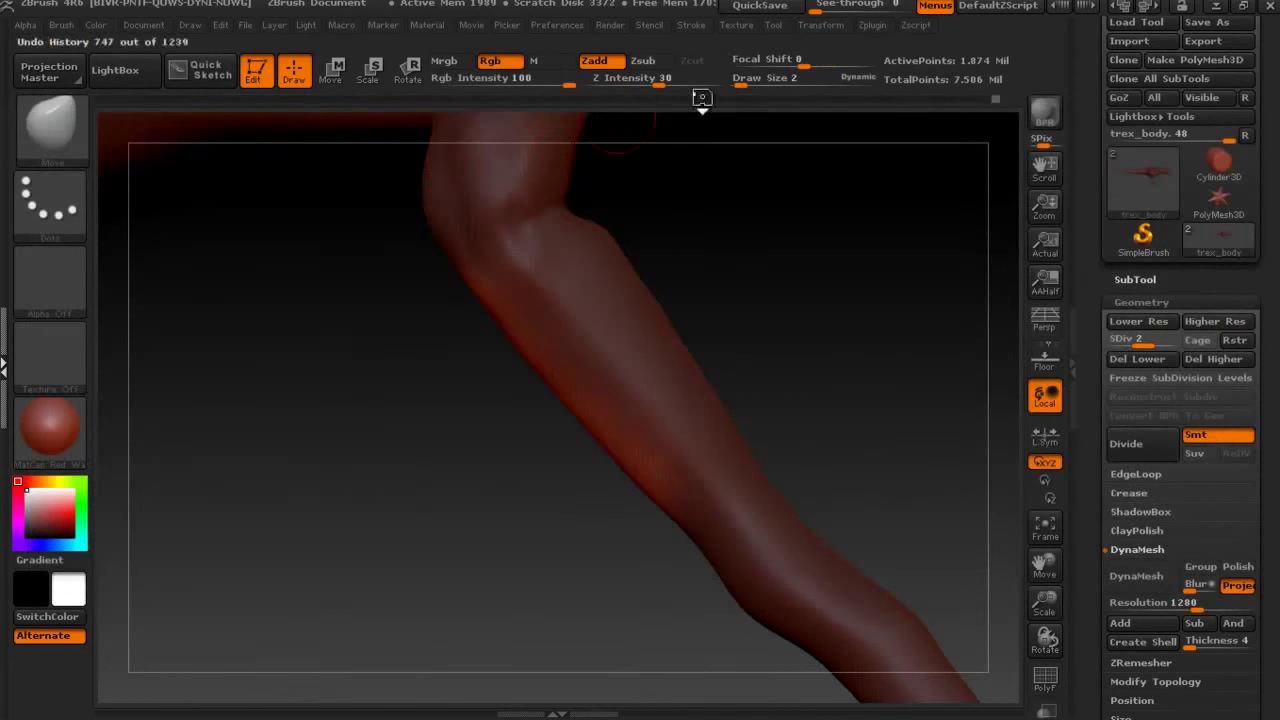
mouse_move(400, 271)
mouse_down()
mouse_move(452, 393)
mouse_move(435, 263)
mouse_up()
key(bracketleft)
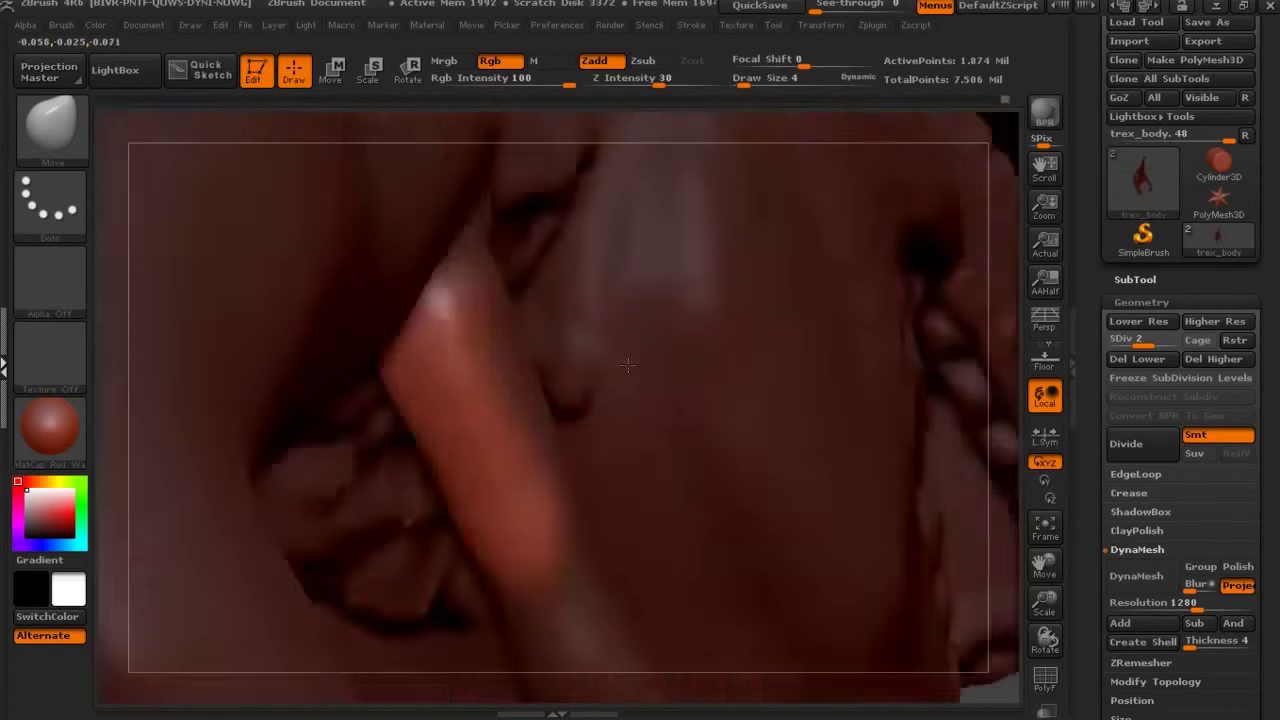
drag(485, 320, 818, 257)
Reduce the brush size to 3 and switch to ClayBuildup for the knee creases.
key(b)
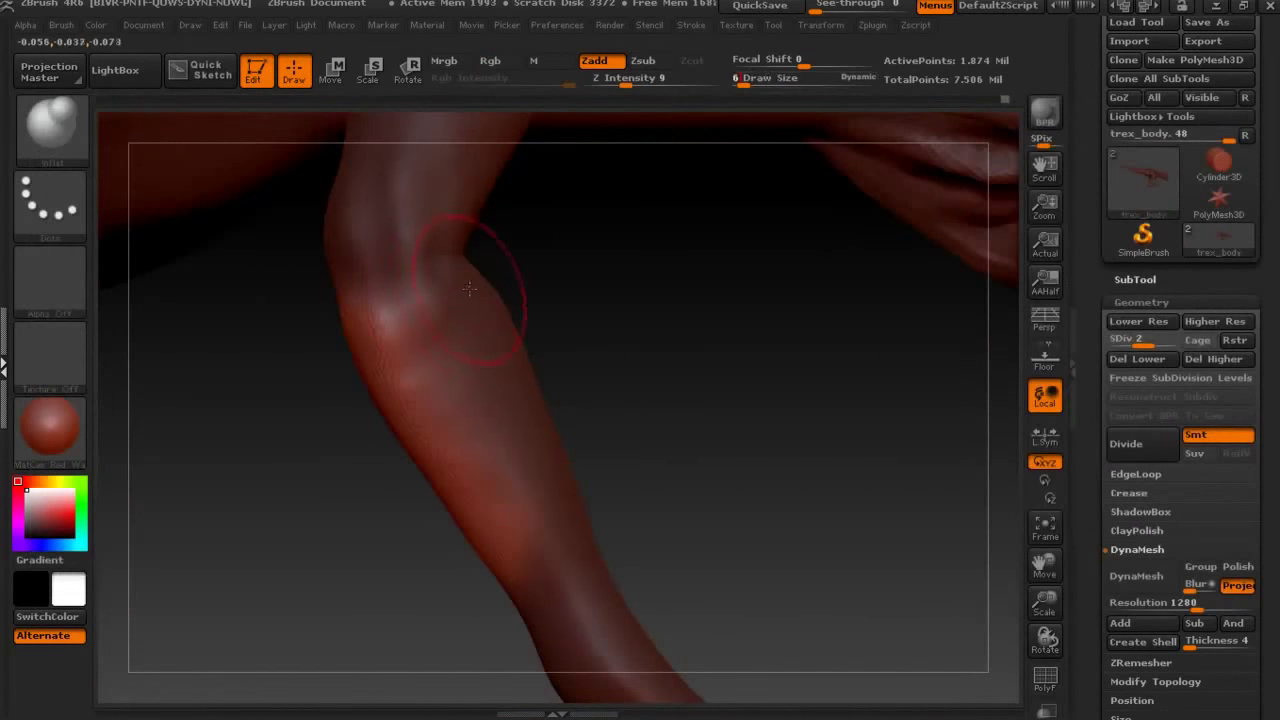
key(Caps_Lock)
drag(633, 329, 457, 343)
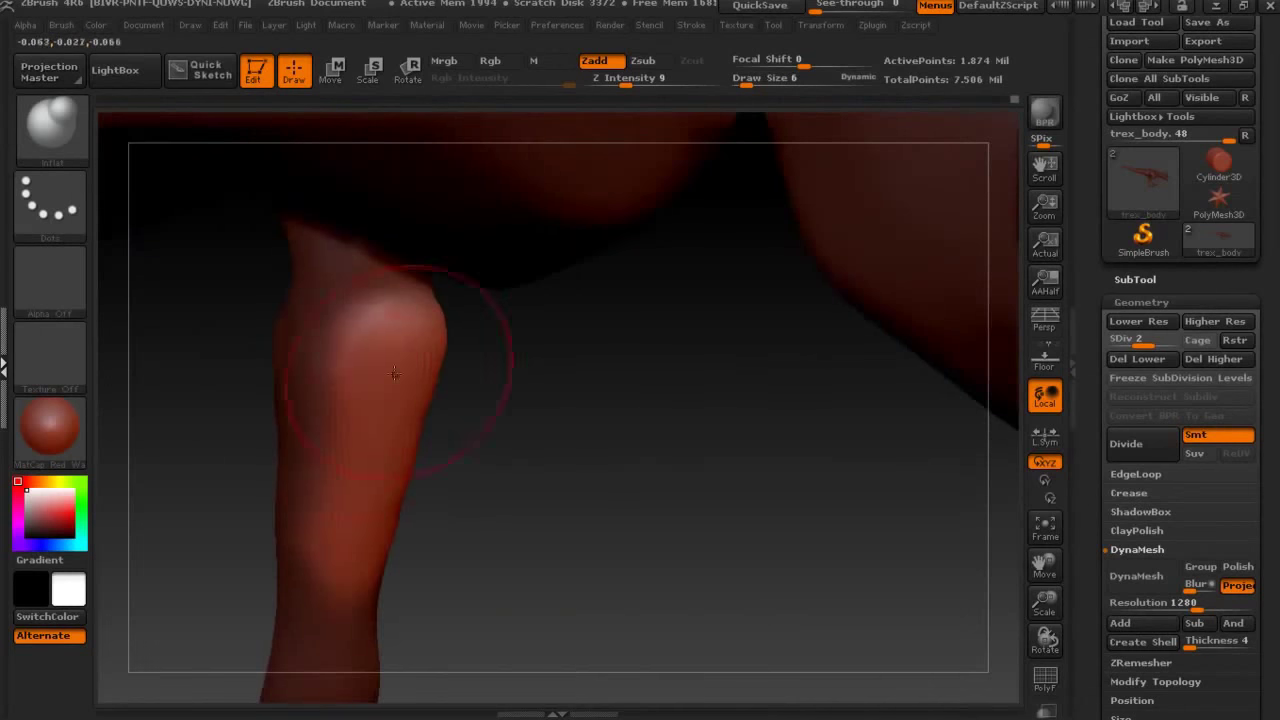
mouse_move(371, 543)
mouse_down()
mouse_move(649, 334)
mouse_move(848, 265)
mouse_up()
drag(746, 84, 741, 84)
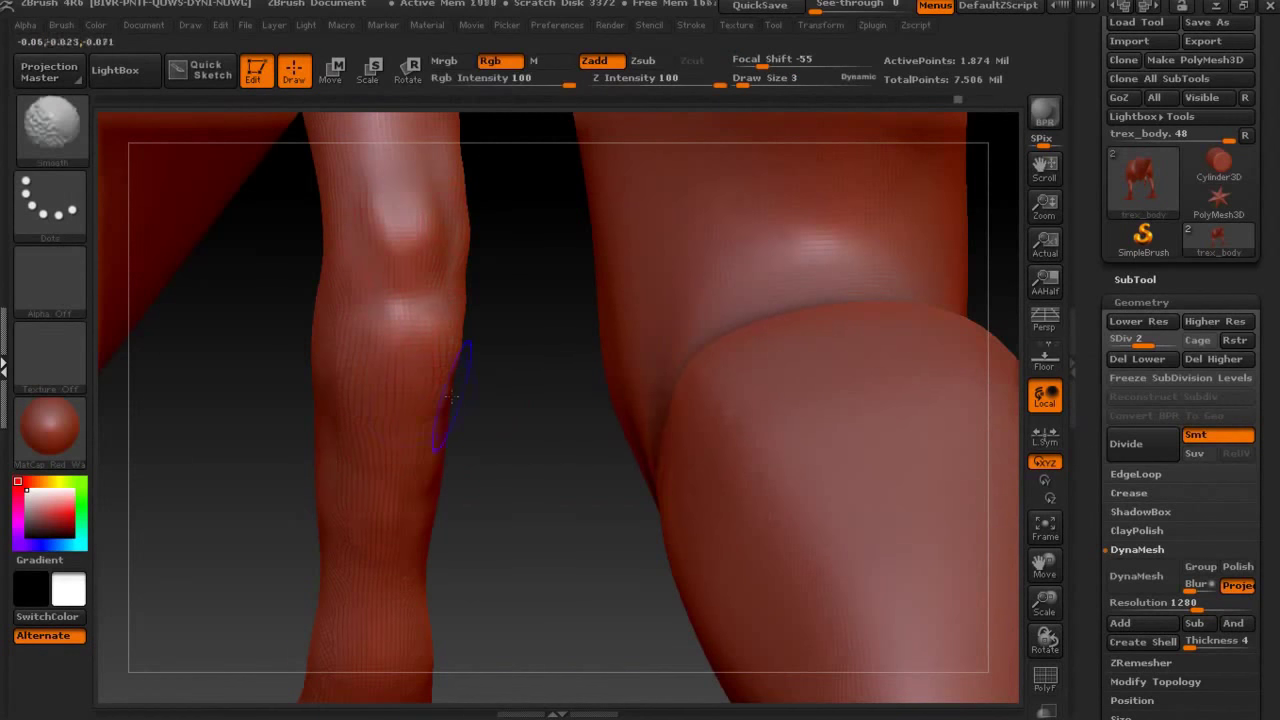
drag(537, 491, 505, 367)
click(50, 125)
click(58, 137)
click(60, 140)
click(990, 310)
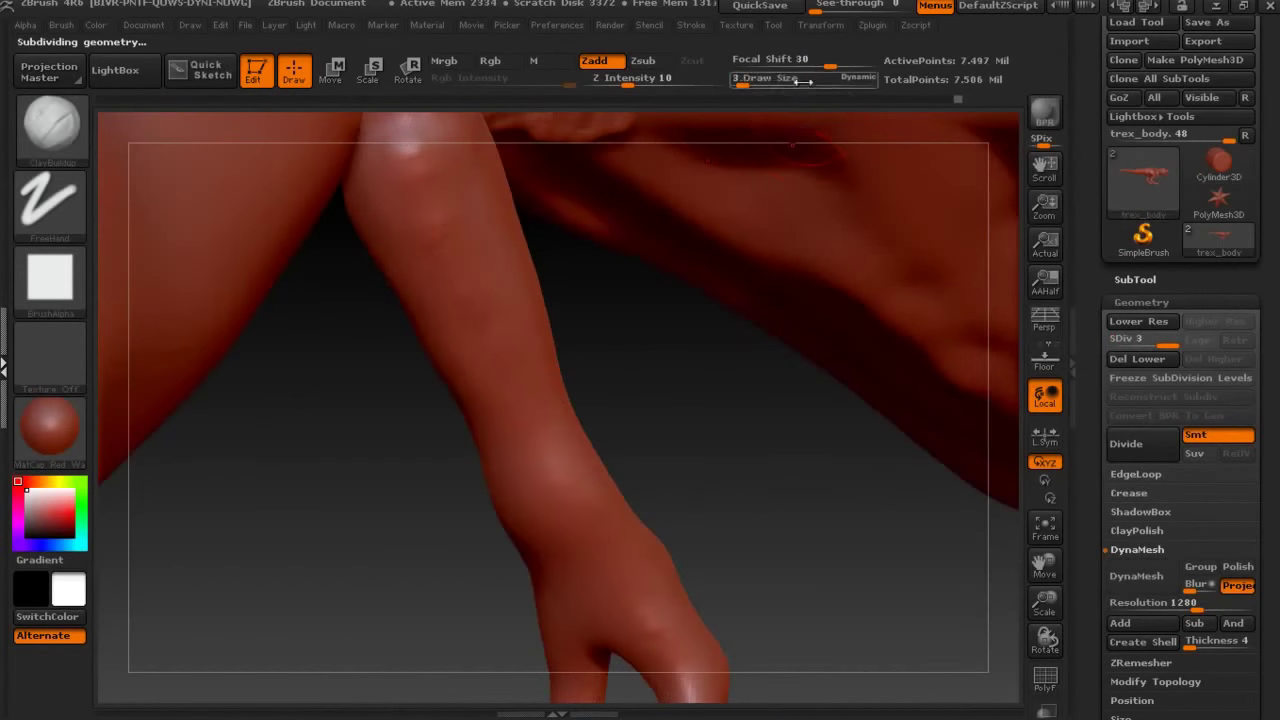
Drop to the lower subdivision level and build a knuckle bulge on the inner finger.
drag(508, 452, 440, 444)
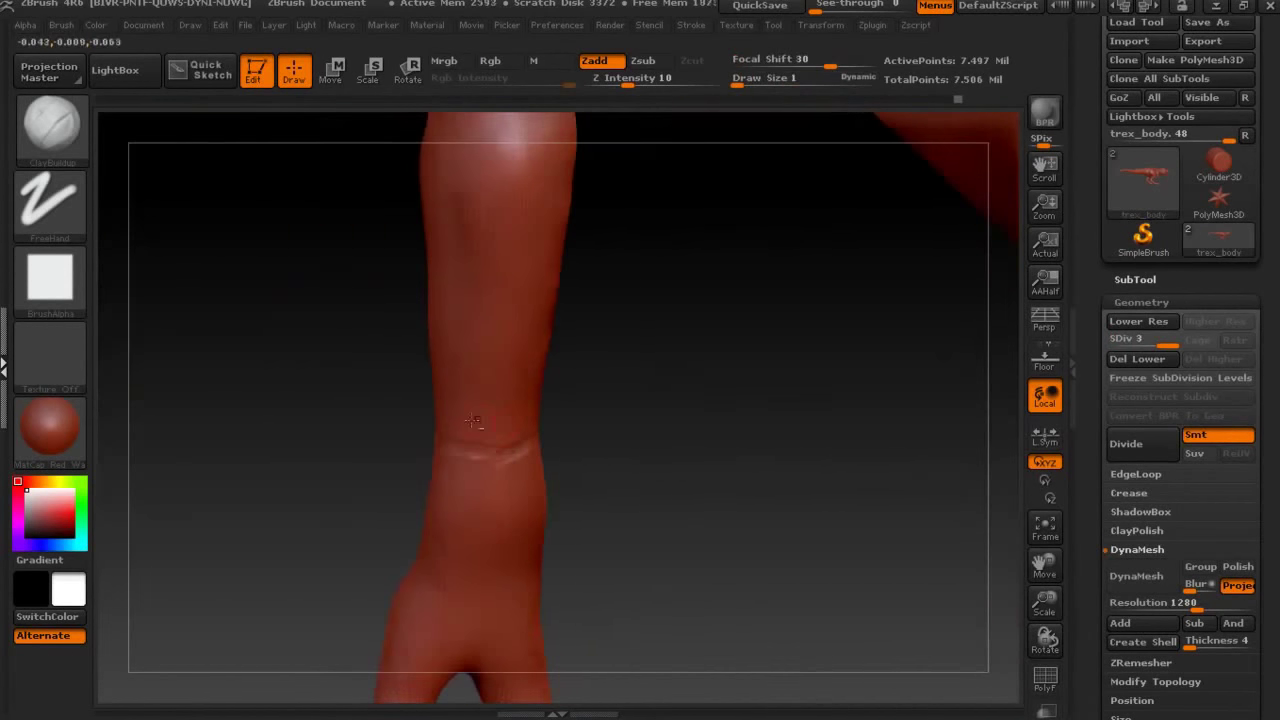
alt+drag(555, 413, 652, 332)
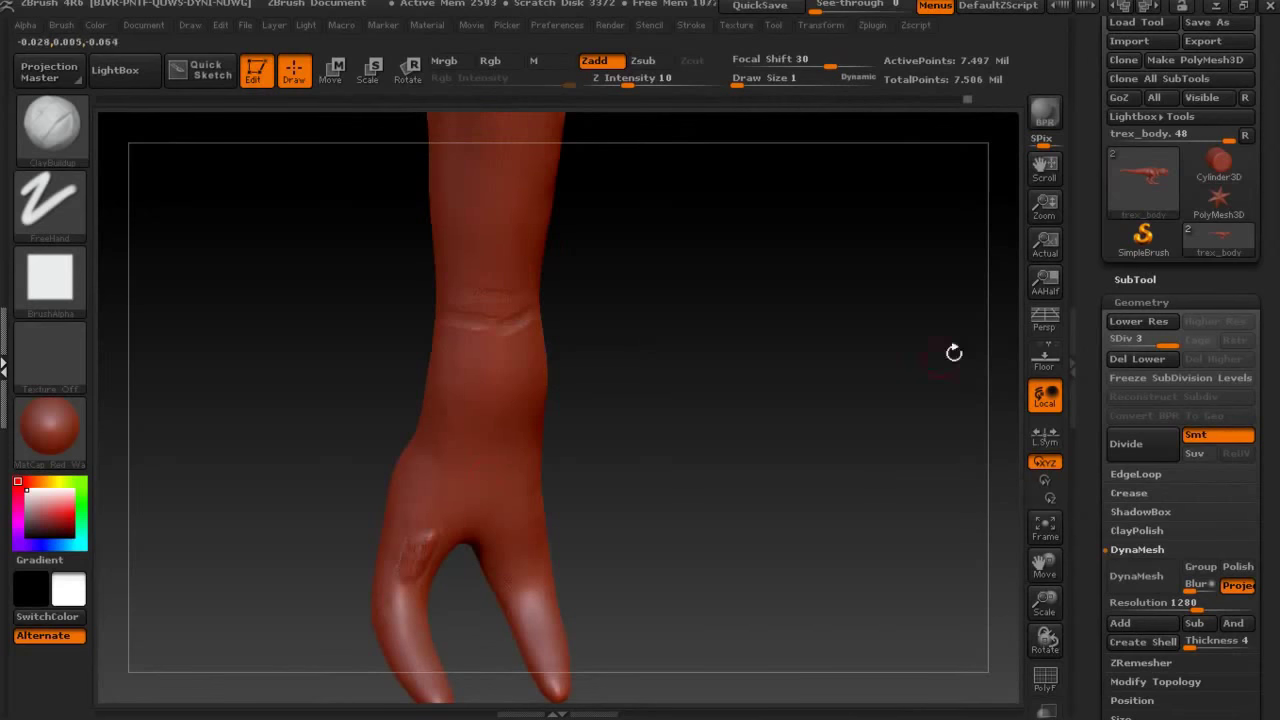
drag(1008, 374, 437, 435)
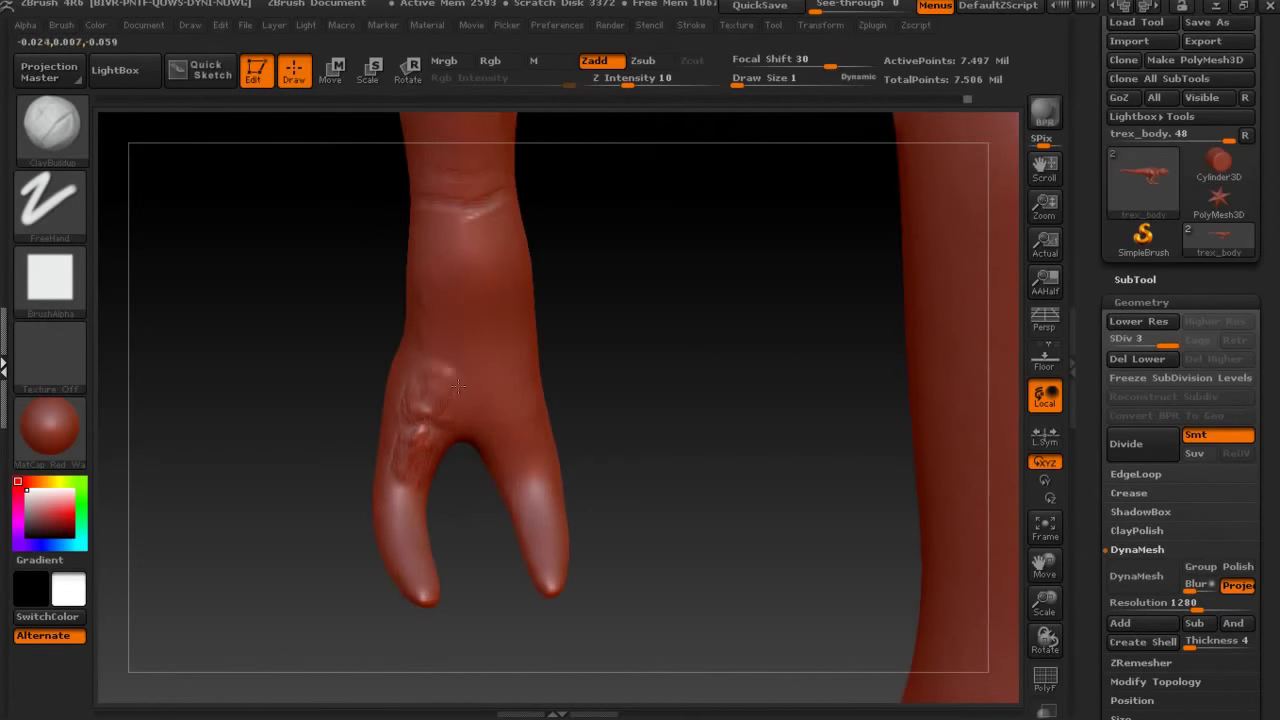
key(shift+d)
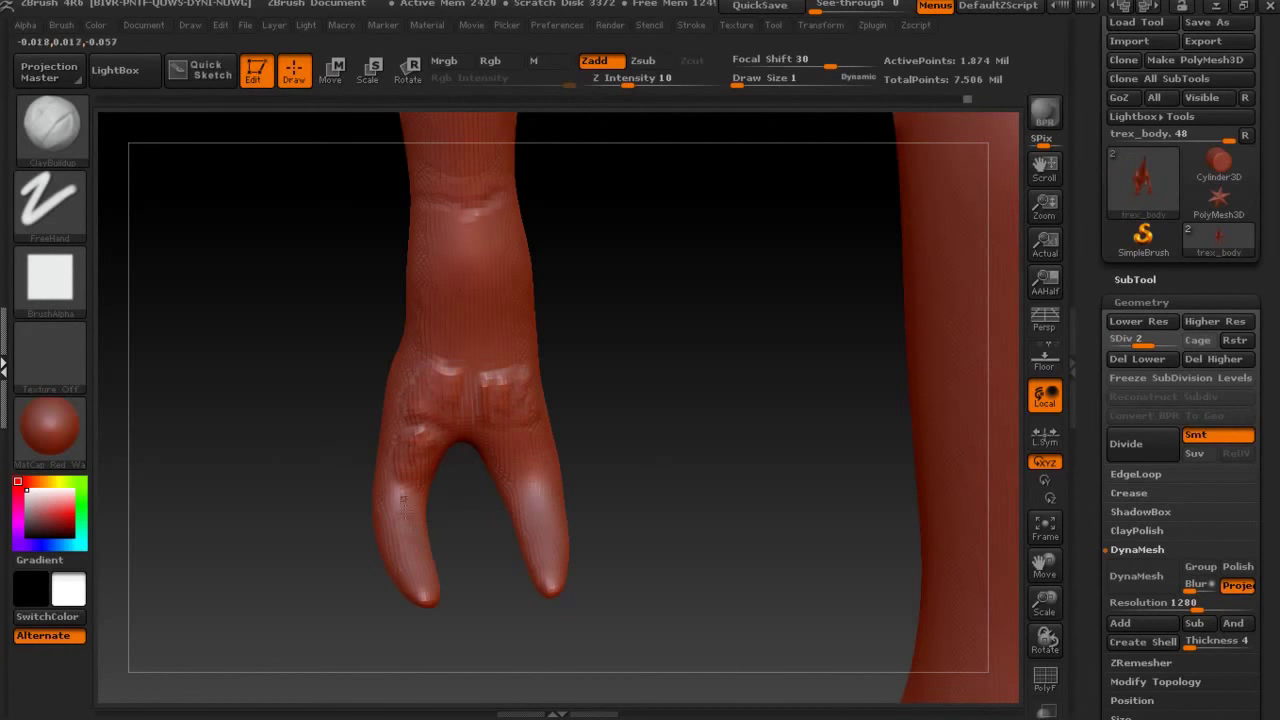
drag(521, 458, 556, 426)
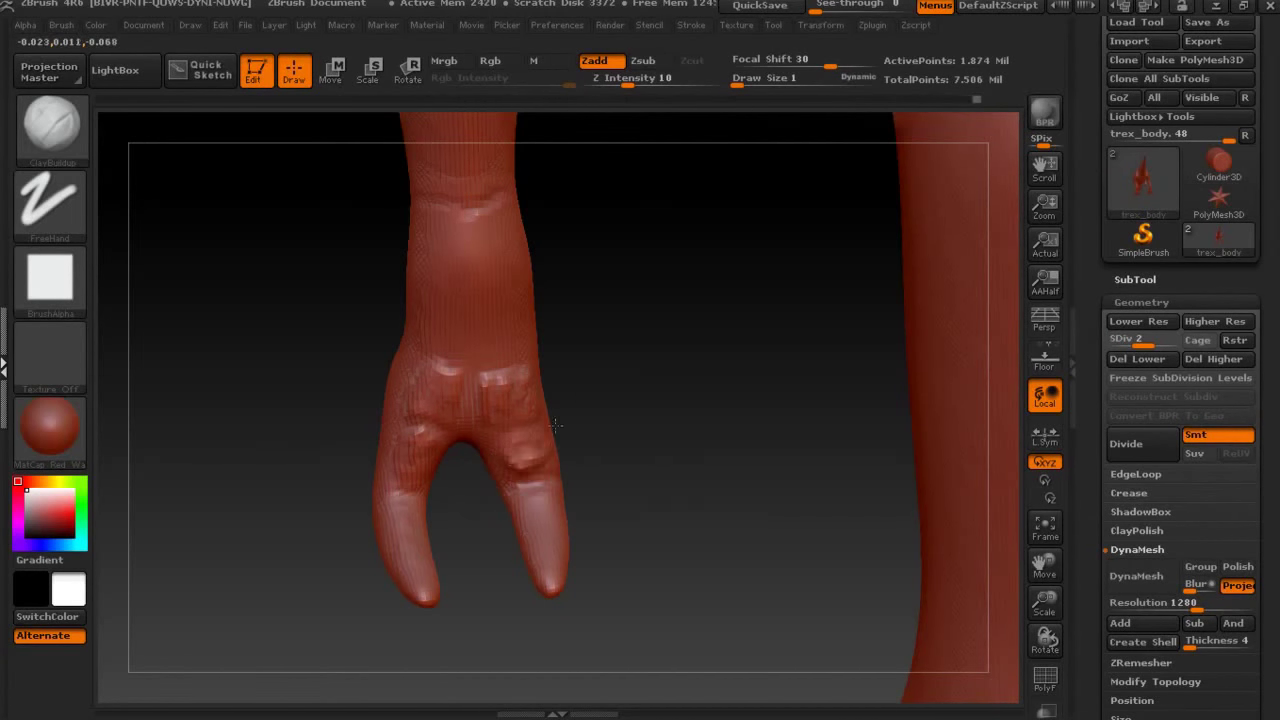
At brush size 2, sculpt wrinkle detail into the wrist and down the finger.
drag(625, 454, 657, 466)
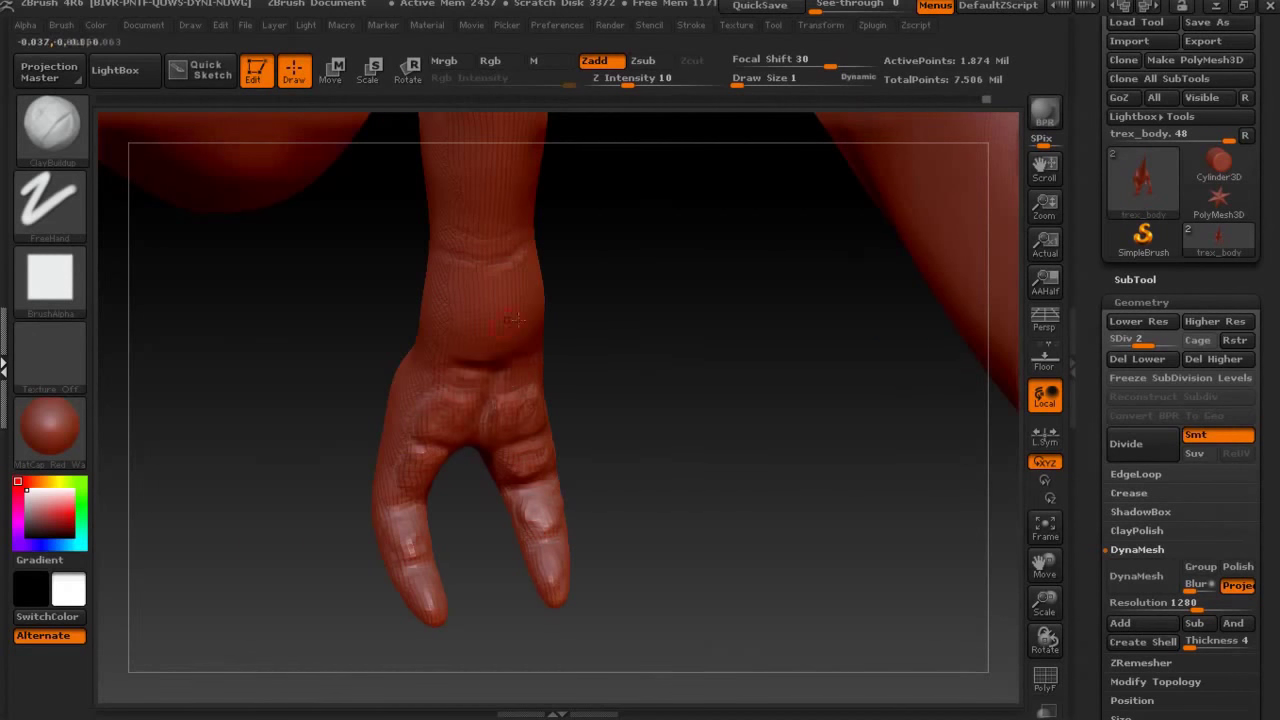
drag(661, 303, 687, 262)
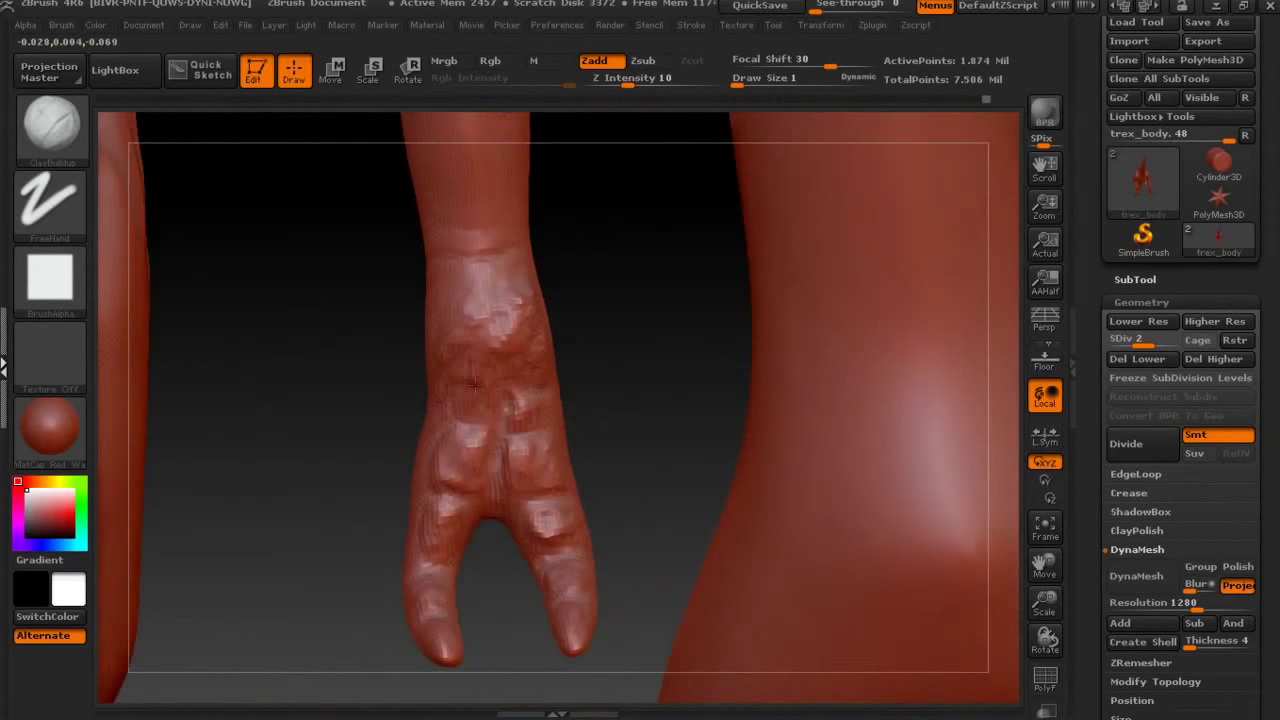
ctrl+drag(458, 374, 445, 358)
key(ctrl+z)
key(bracketright)
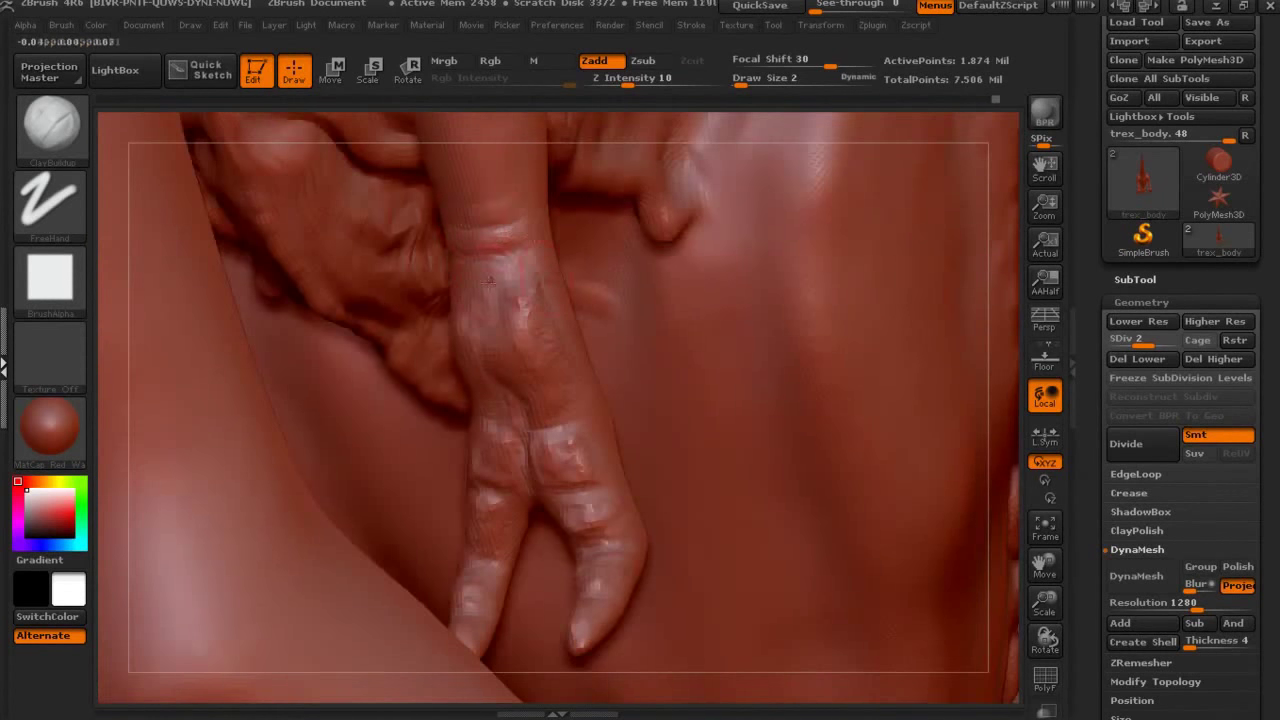
shift+drag(490, 281, 605, 300)
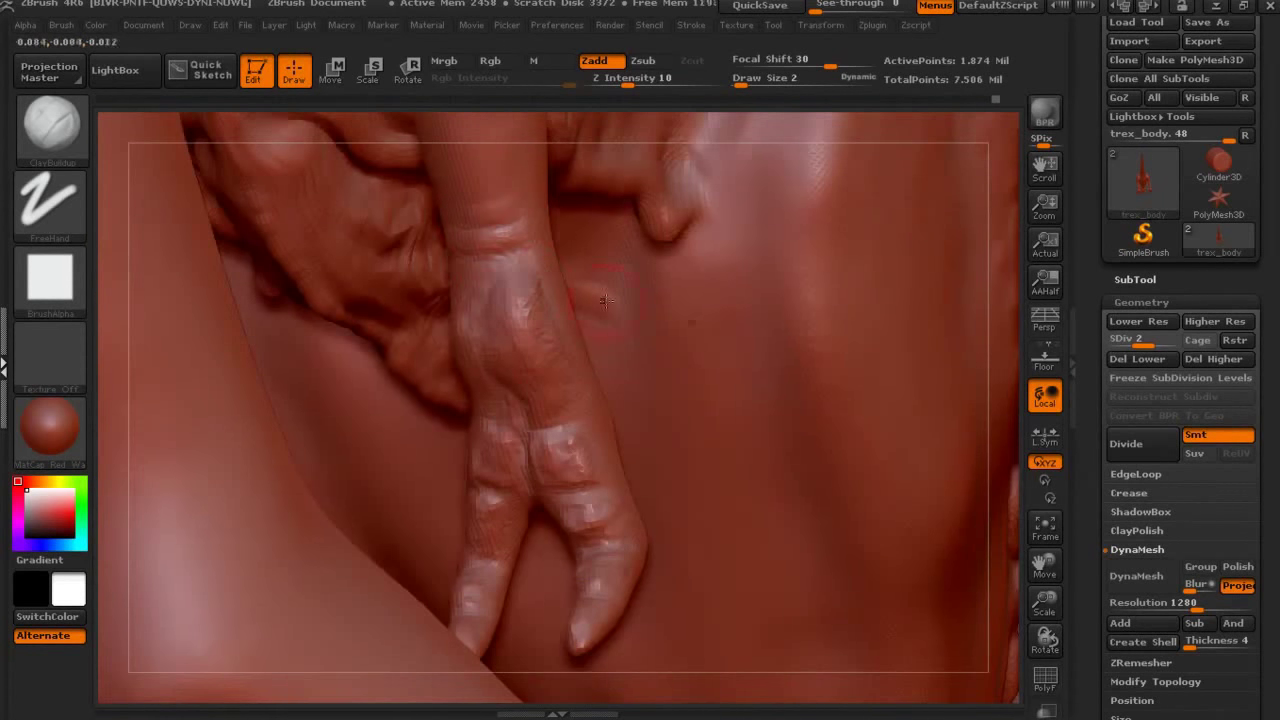
drag(496, 462, 496, 517)
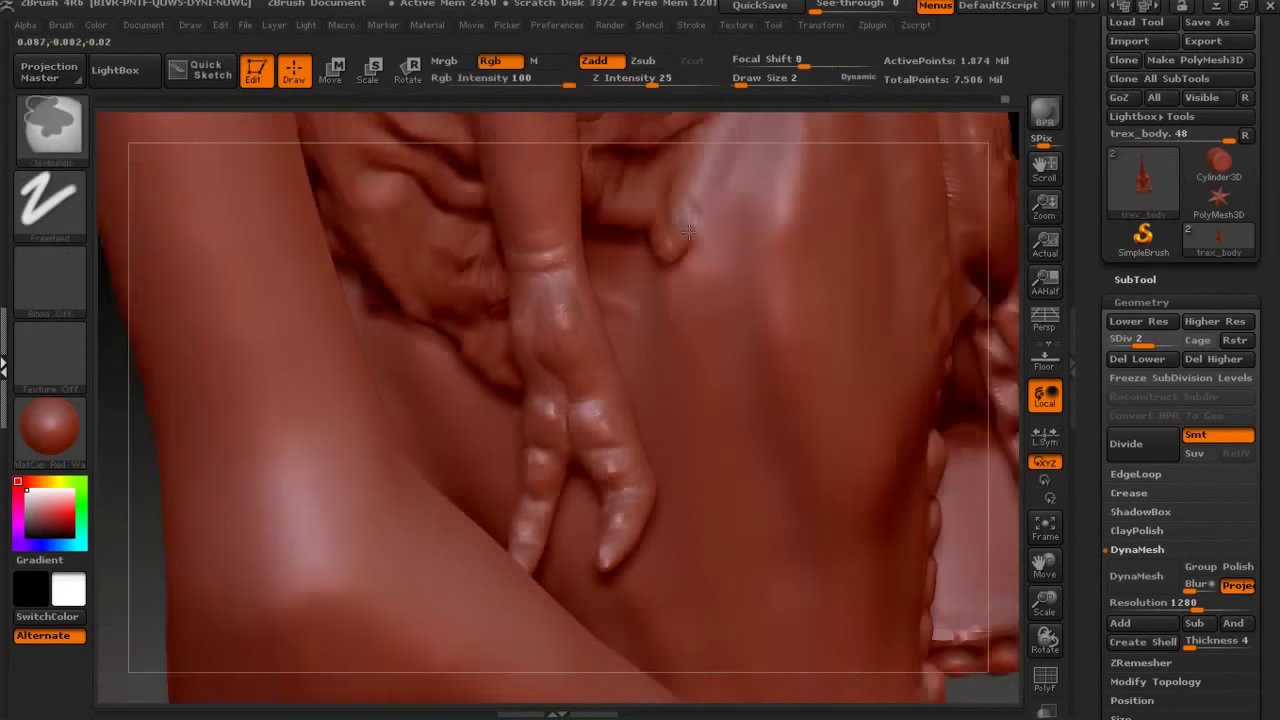
Try a dots-stroke brush, then return to ClayBuildup while turning toward the legs.
drag(177, 451, 329, 503)
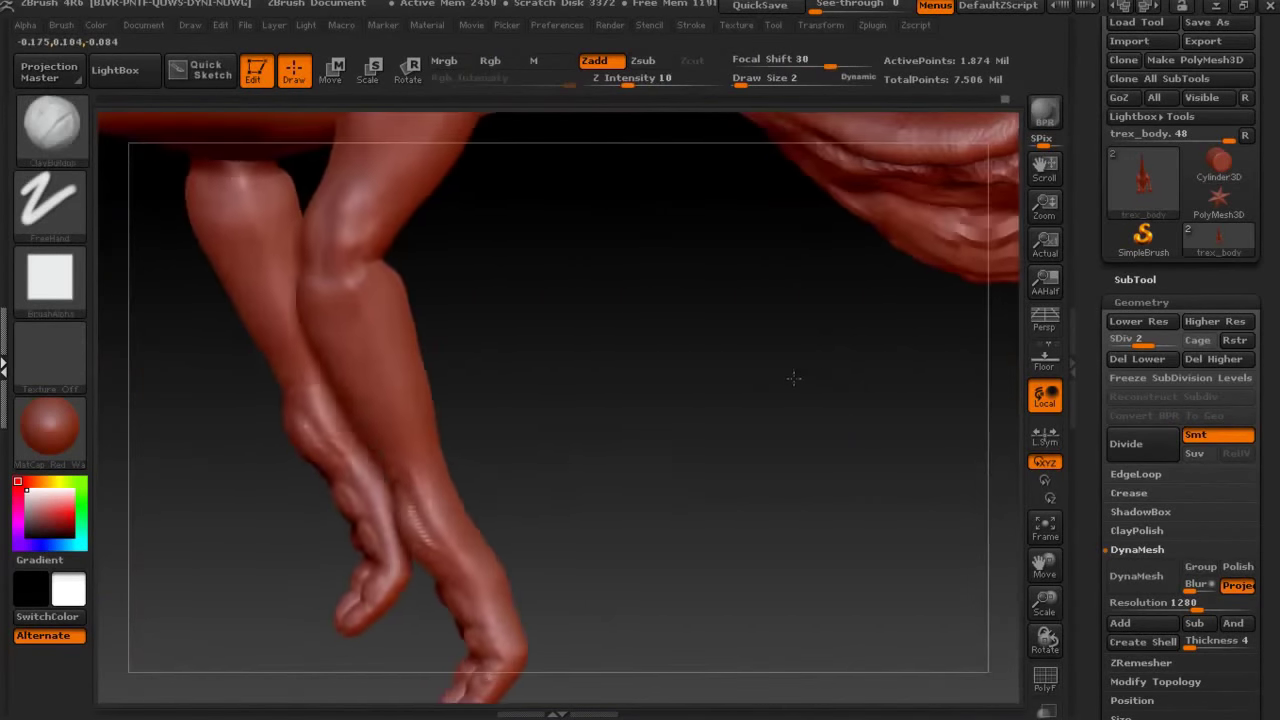
drag(793, 378, 341, 270)
mouse_move(399, 350)
mouse_down()
mouse_move(396, 265)
mouse_move(263, 434)
mouse_move(406, 263)
mouse_move(593, 270)
mouse_move(329, 386)
mouse_up()
key(b)
click(346, 143)
click(52, 128)
click(65, 138)
mouse_move(563, 491)
mouse_down()
mouse_move(636, 388)
mouse_move(451, 381)
mouse_up()
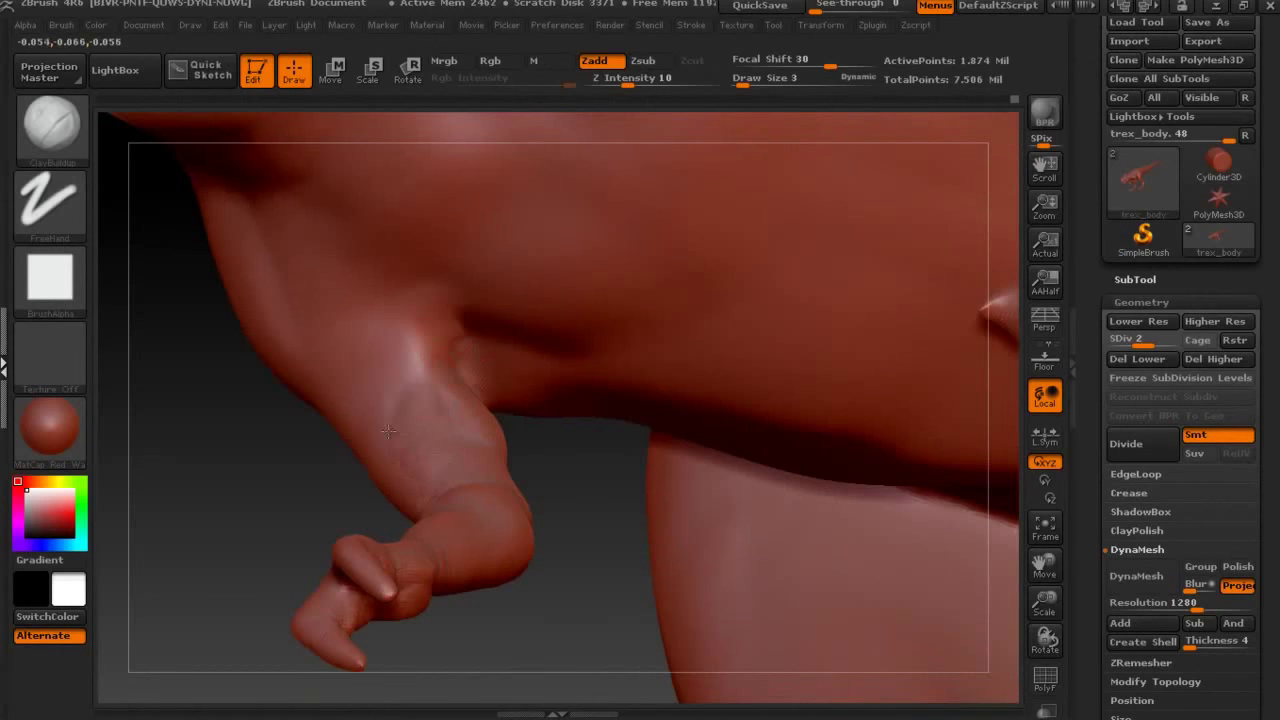
Shrink the brush to size 1 and orbit the view onto the arm-shoulder joint.
key(bracketleft)
key(bracketleft)
drag(295, 533, 397, 334)
mouse_move(305, 427)
mouse_down()
mouse_move(730, 283)
mouse_move(777, 206)
mouse_move(497, 456)
mouse_up()
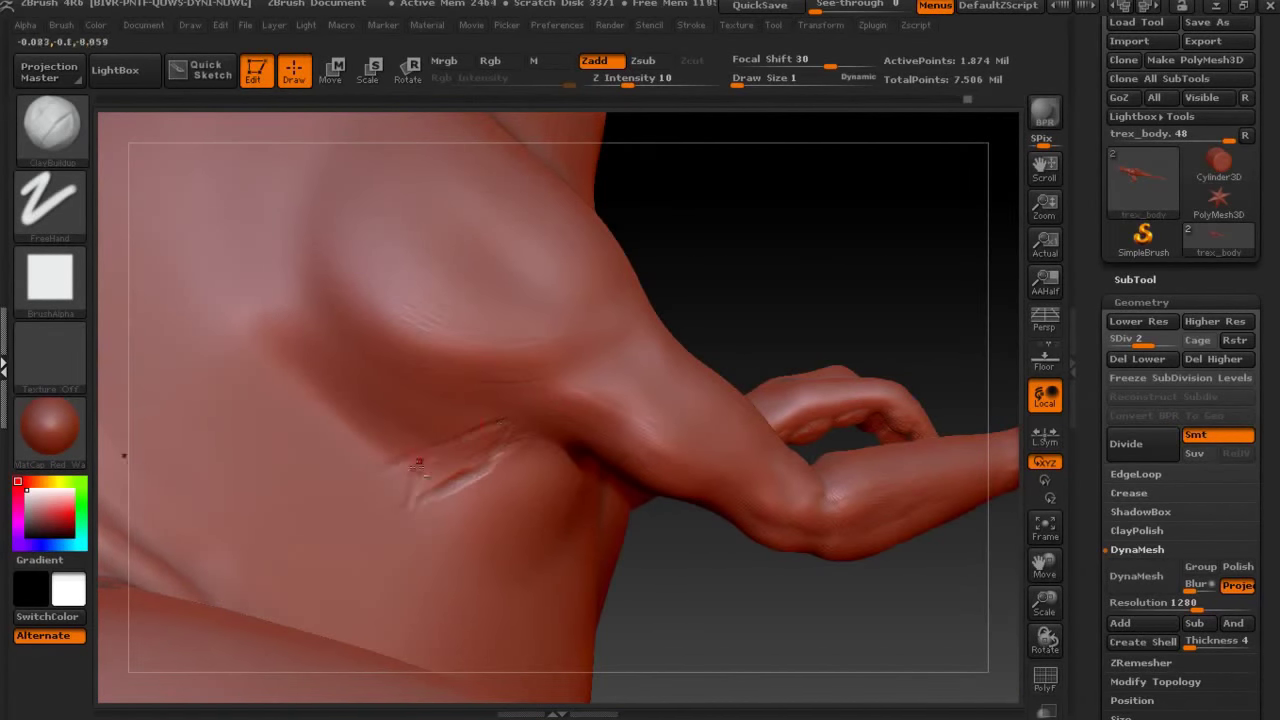
mouse_move(443, 464)
mouse_down()
mouse_move(777, 280)
mouse_move(601, 301)
mouse_up()
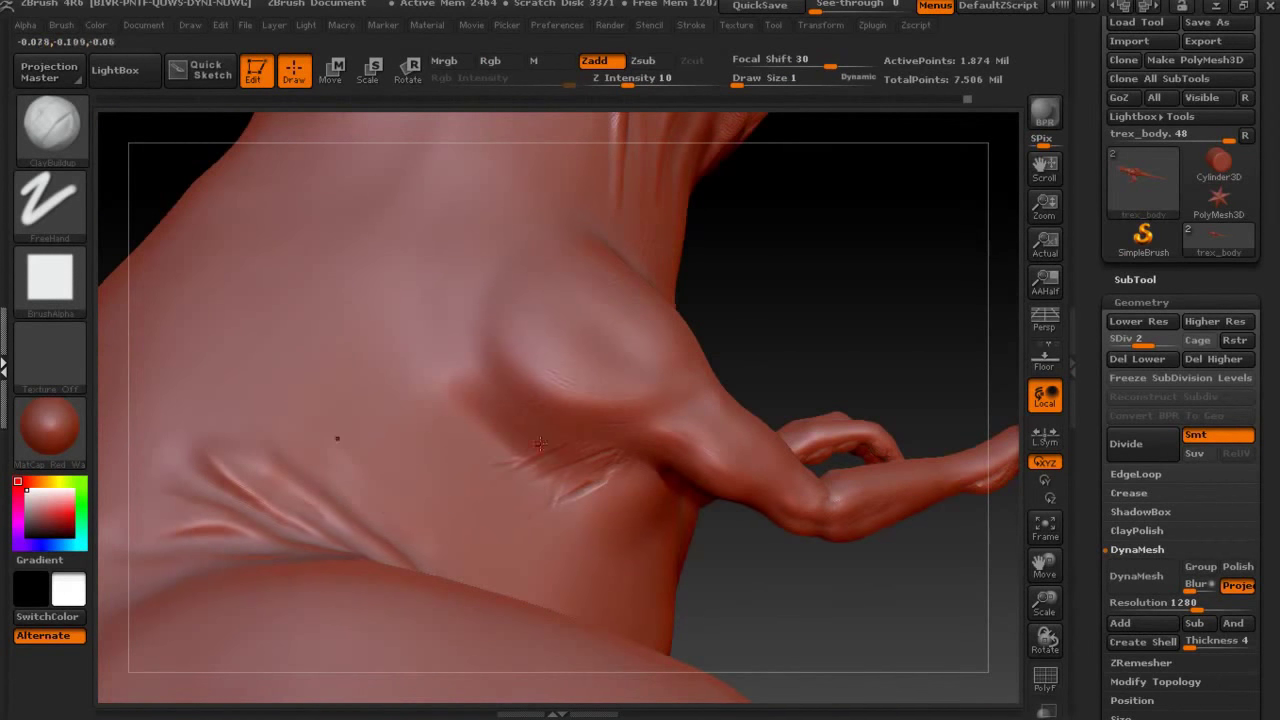
mouse_move(598, 350)
mouse_down()
mouse_move(651, 531)
mouse_move(857, 309)
mouse_move(779, 315)
mouse_up()
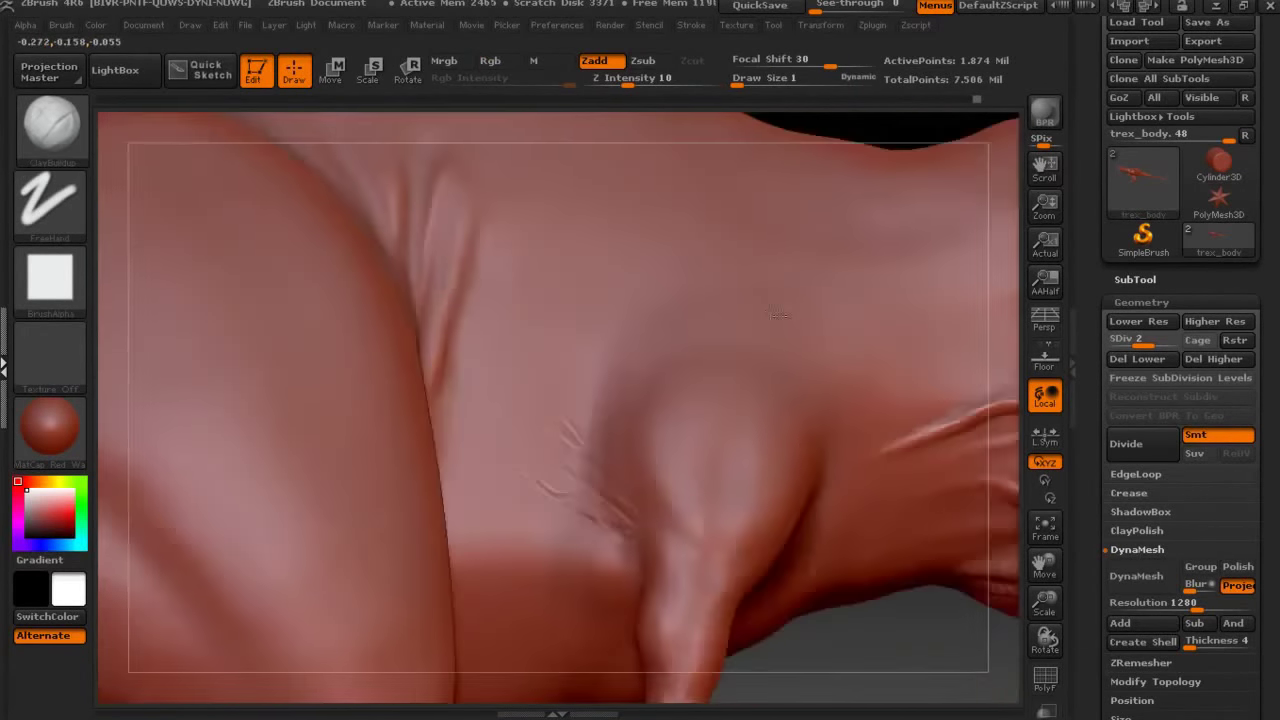
drag(892, 590, 894, 608)
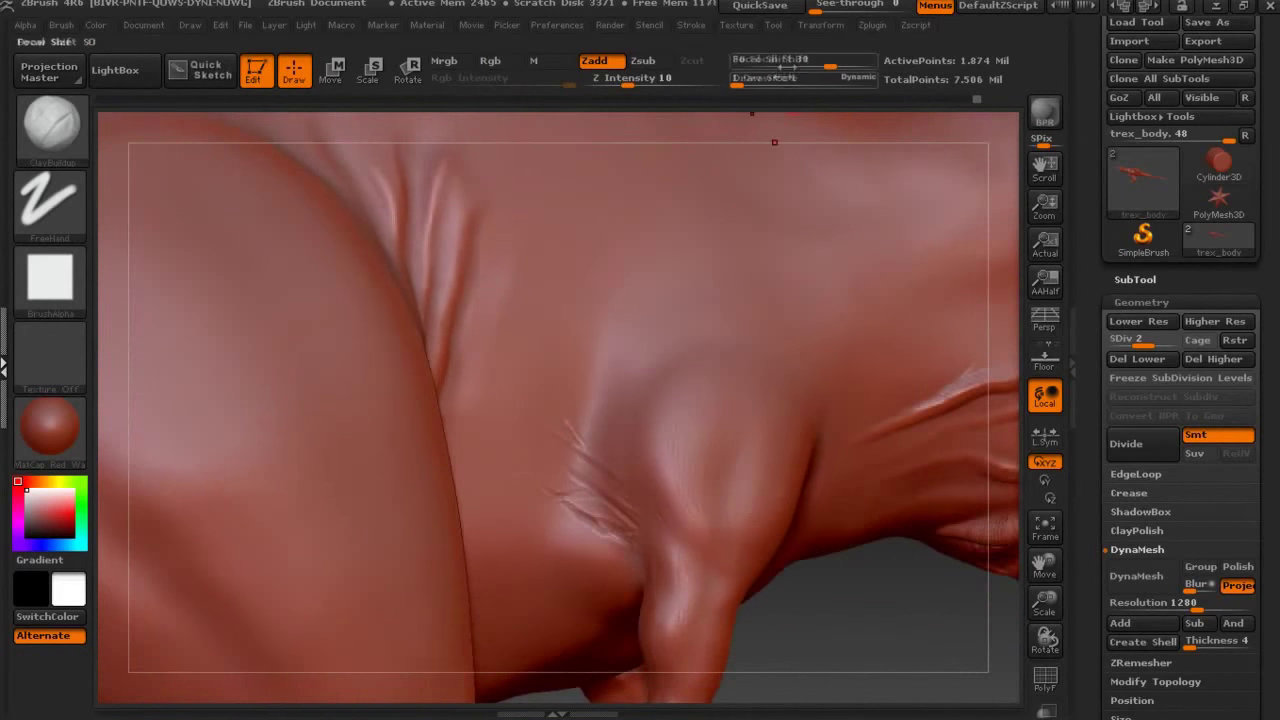
Mask a line across the shoulder, blur it, smooth the sharp wrinkles and invert the mask.
ctrl+drag(576, 280, 622, 380)
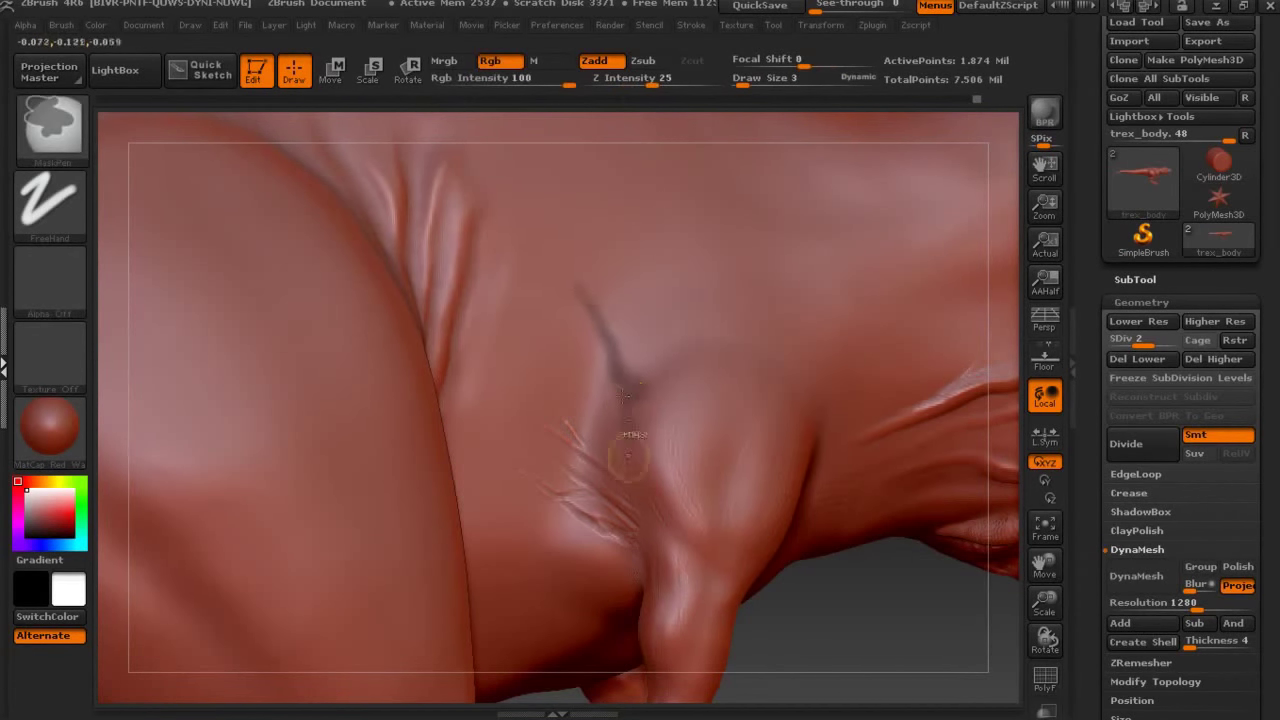
key(ctrl)
ctrl+click(590, 390)
ctrl+click(690, 340)
shift+drag(571, 457, 550, 462)
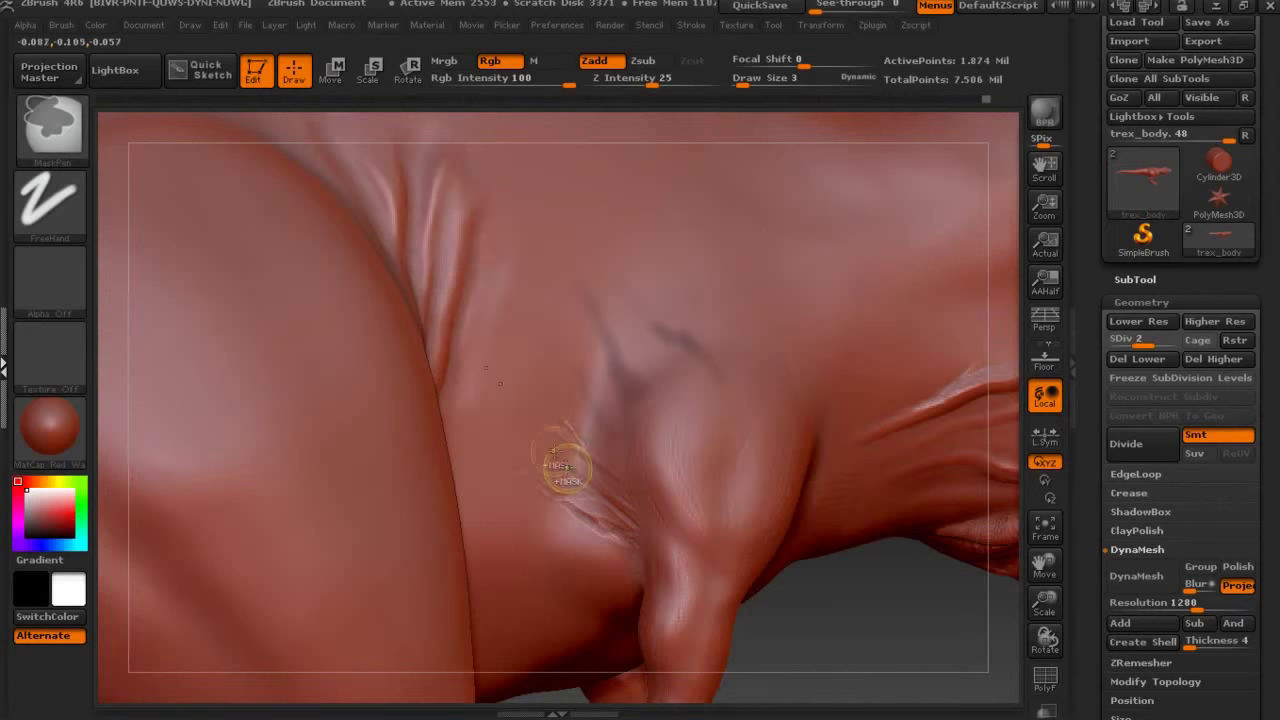
key(ctrl)
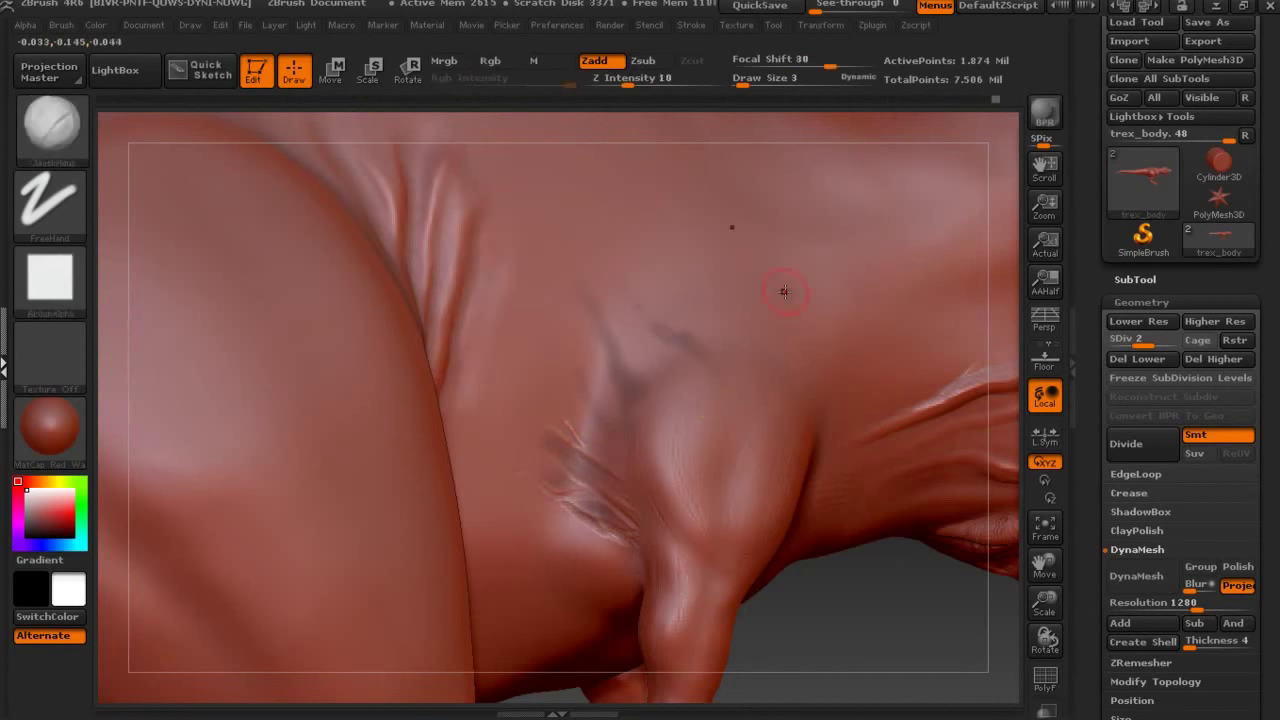
key(ctrl+i)
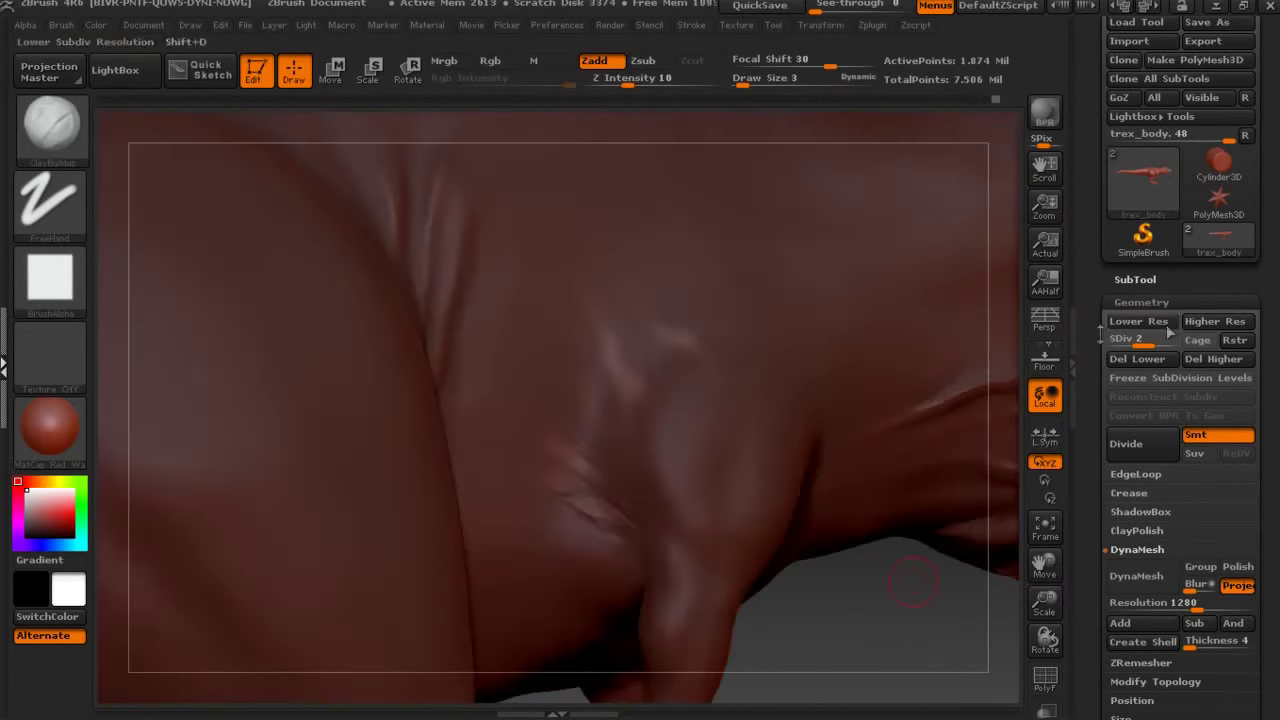
Sculpt with Inflat, clear the mask, then set the Clay brush to size 3 and intensity 25.
click(60, 125)
click(315, 147)
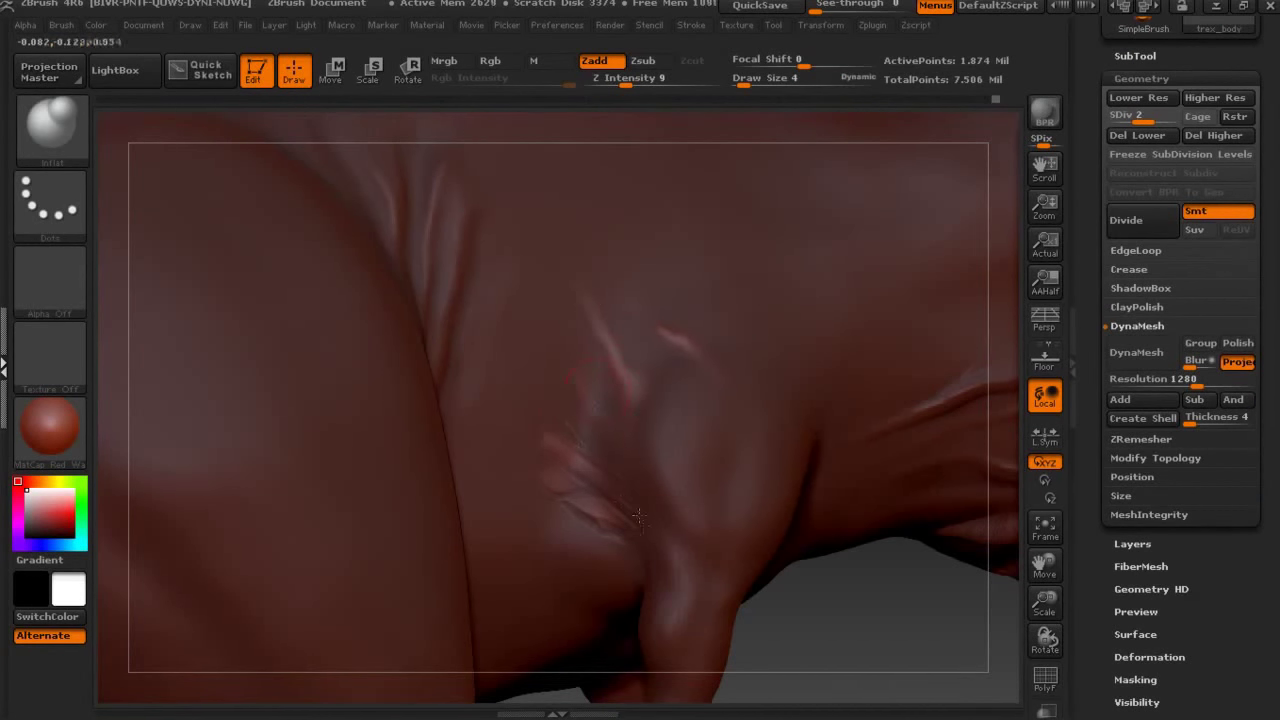
ctrl+click(877, 591)
click(50, 125)
click(740, 140)
drag(770, 82, 758, 82)
drag(680, 84, 652, 84)
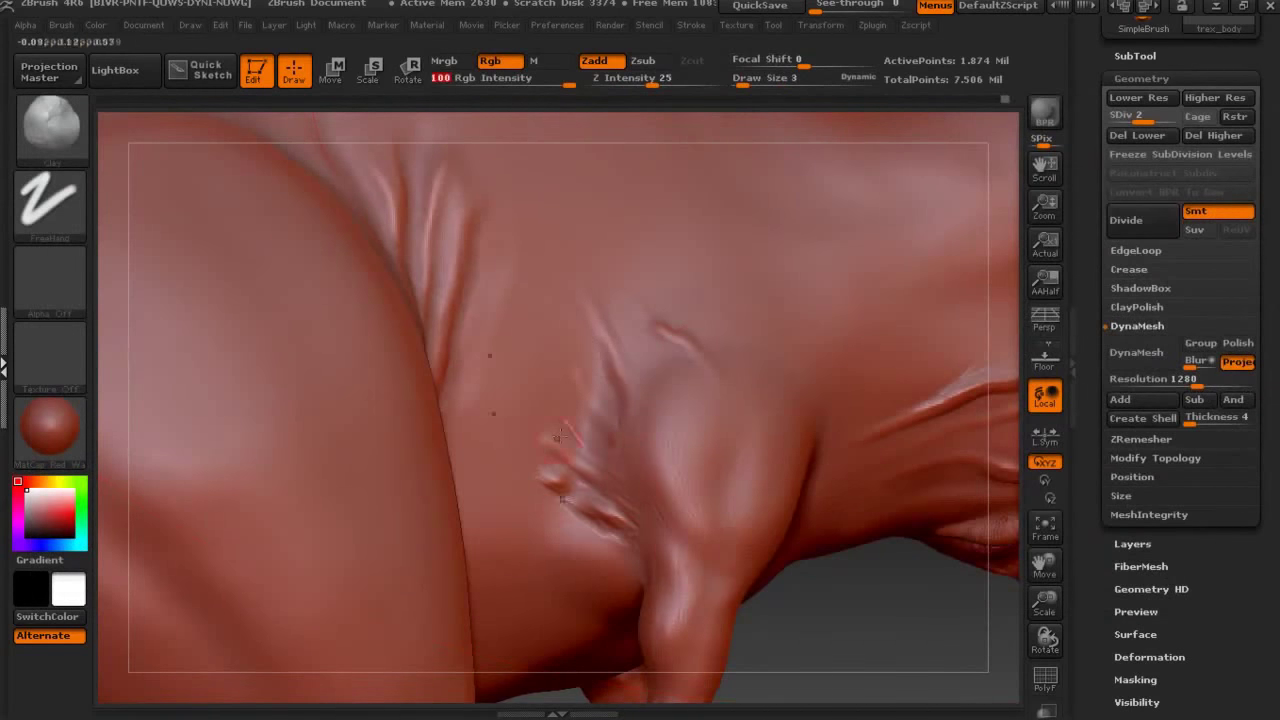
key(shift)
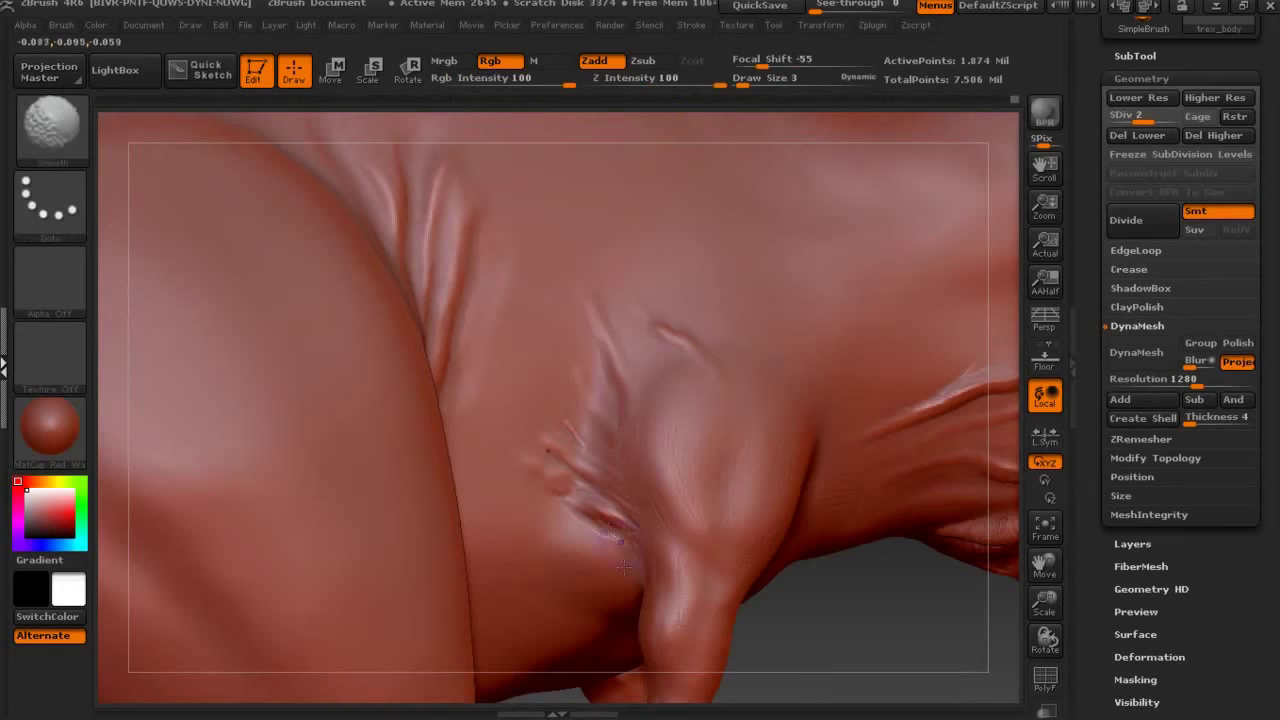
key(shift)
Smooth the shoulder creases, switch back to Inflat and inspect the arm creases from new angles.
drag(648, 300, 700, 414)
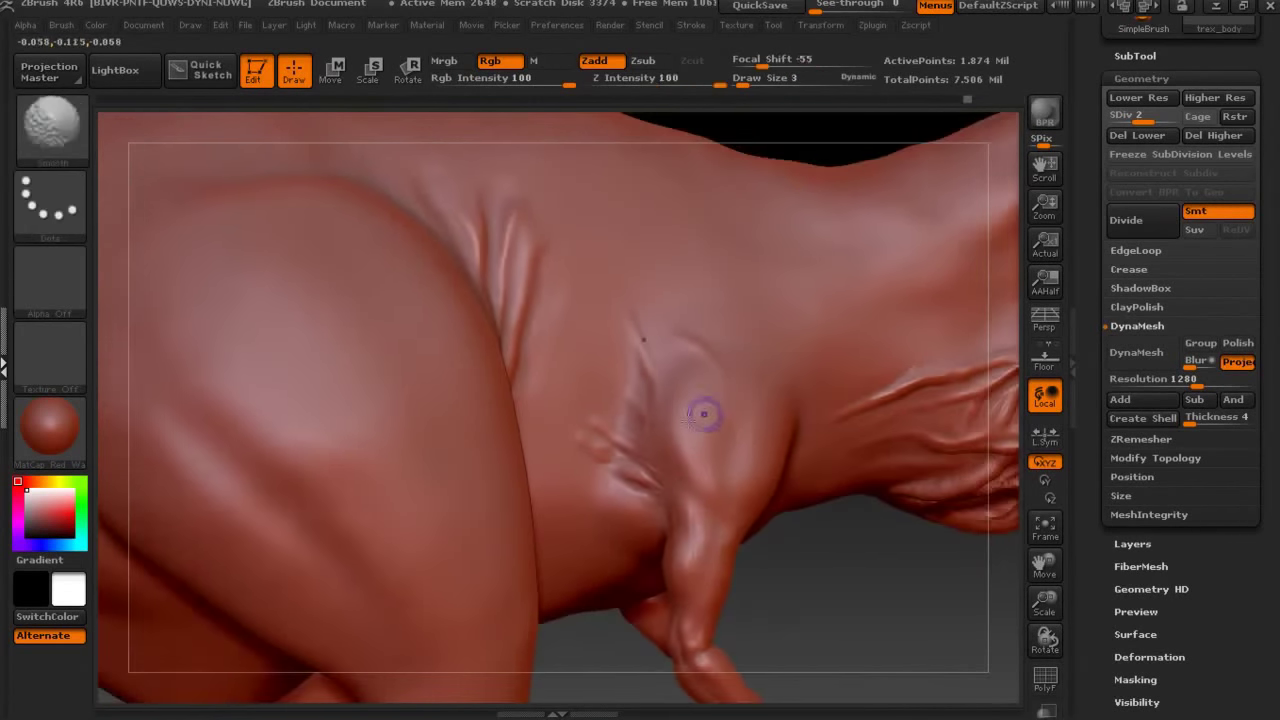
key(shift)
mouse_move(625, 420)
alt+mouse_down()
mouse_move(616, 495)
mouse_move(940, 648)
mouse_move(578, 372)
mouse_move(838, 455)
mouse_move(757, 380)
alt+mouse_up()
key(b)
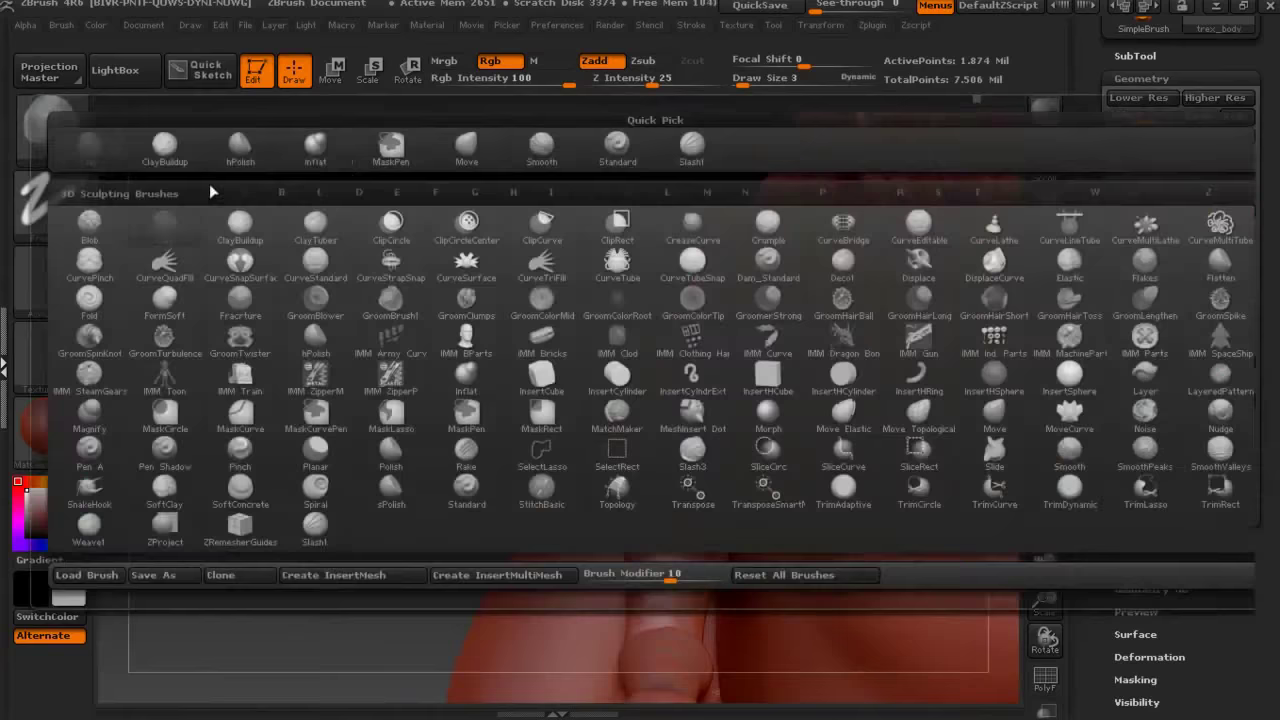
key(s)
key(m)
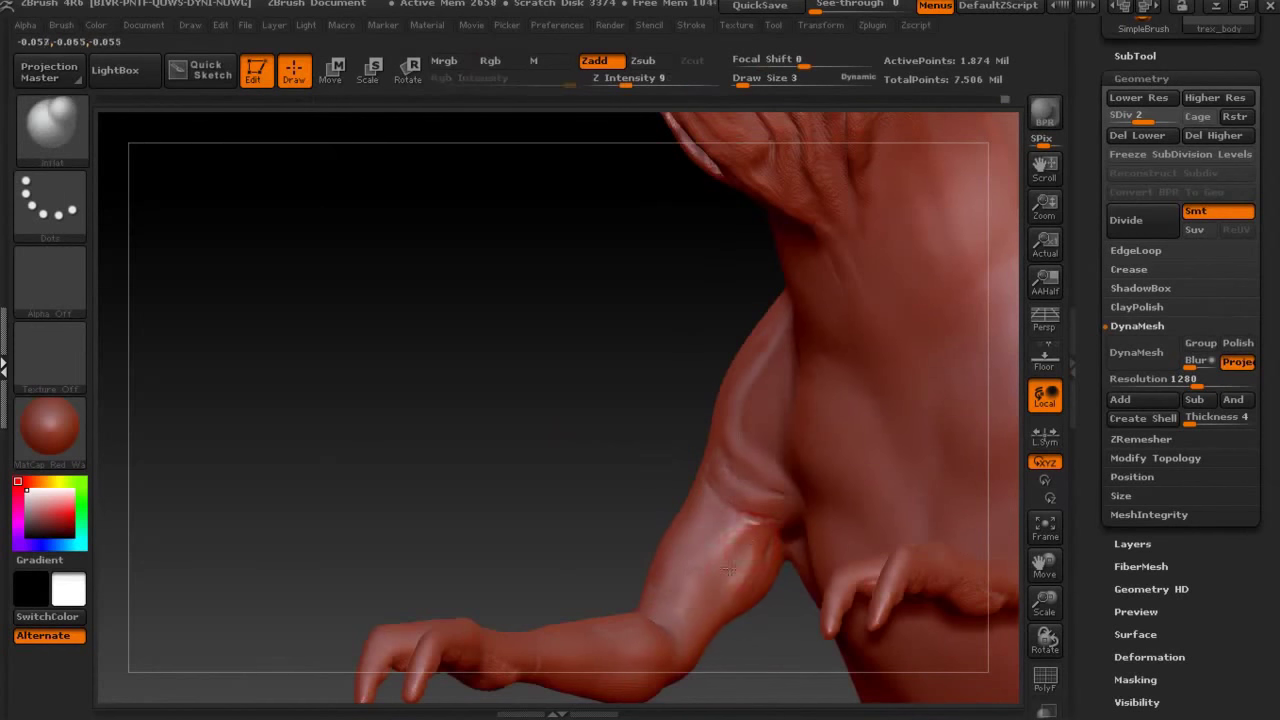
key(shift)
drag(725, 460, 797, 338)
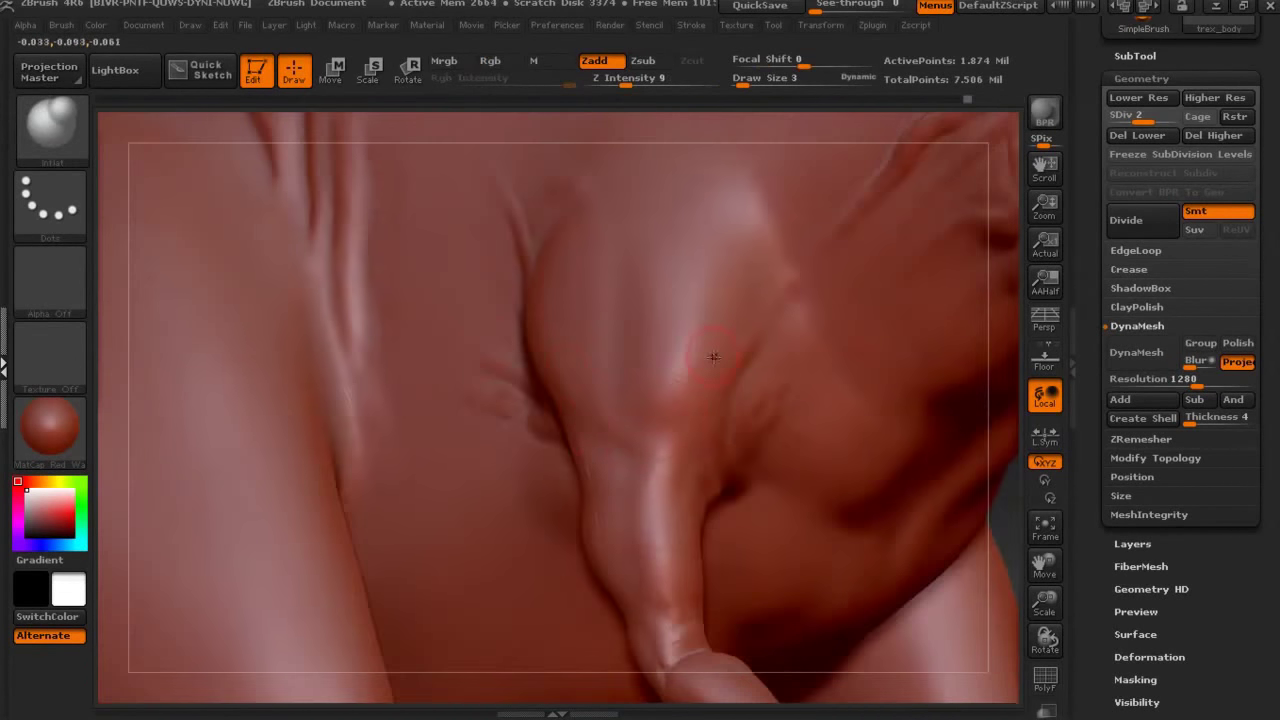
mouse_move(713, 357)
mouse_down()
mouse_move(825, 540)
mouse_move(766, 355)
mouse_move(798, 260)
mouse_up()
Check the deformation options, clear the mask from the model and rotate to the body and legs.
key(b)
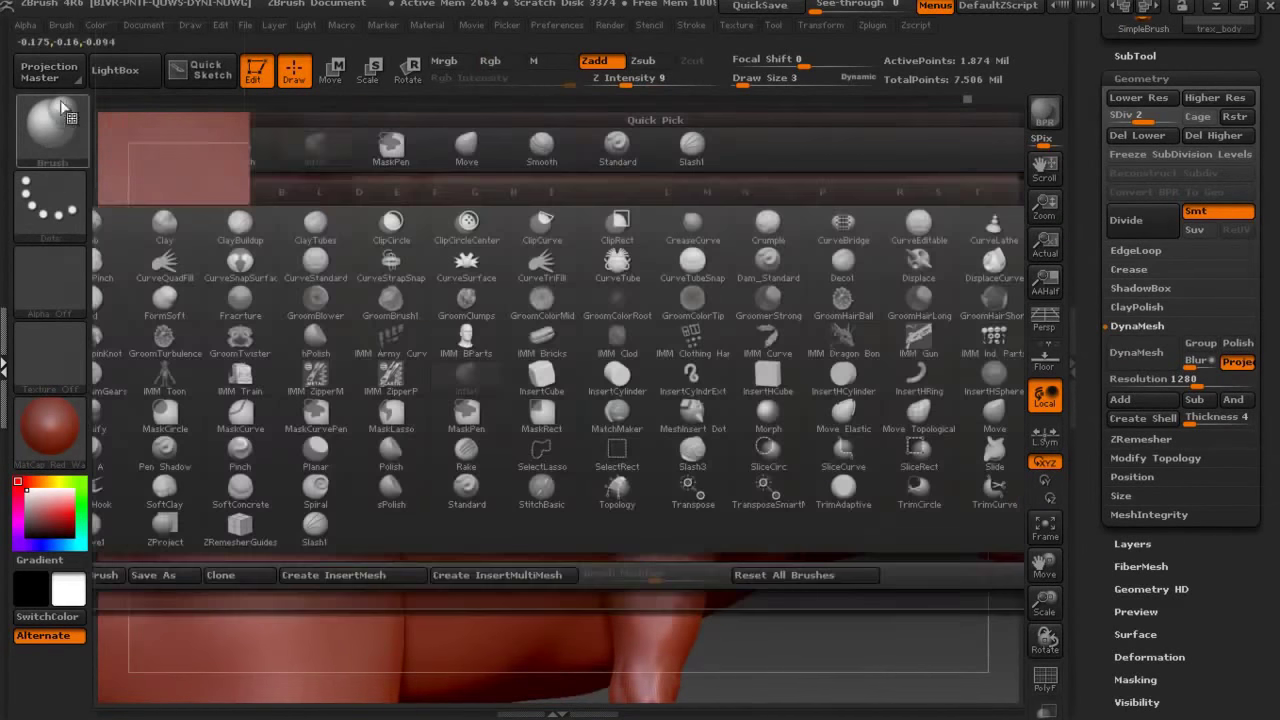
key(c)
key(b)
key(b)
key(Escape)
key(ctrl)
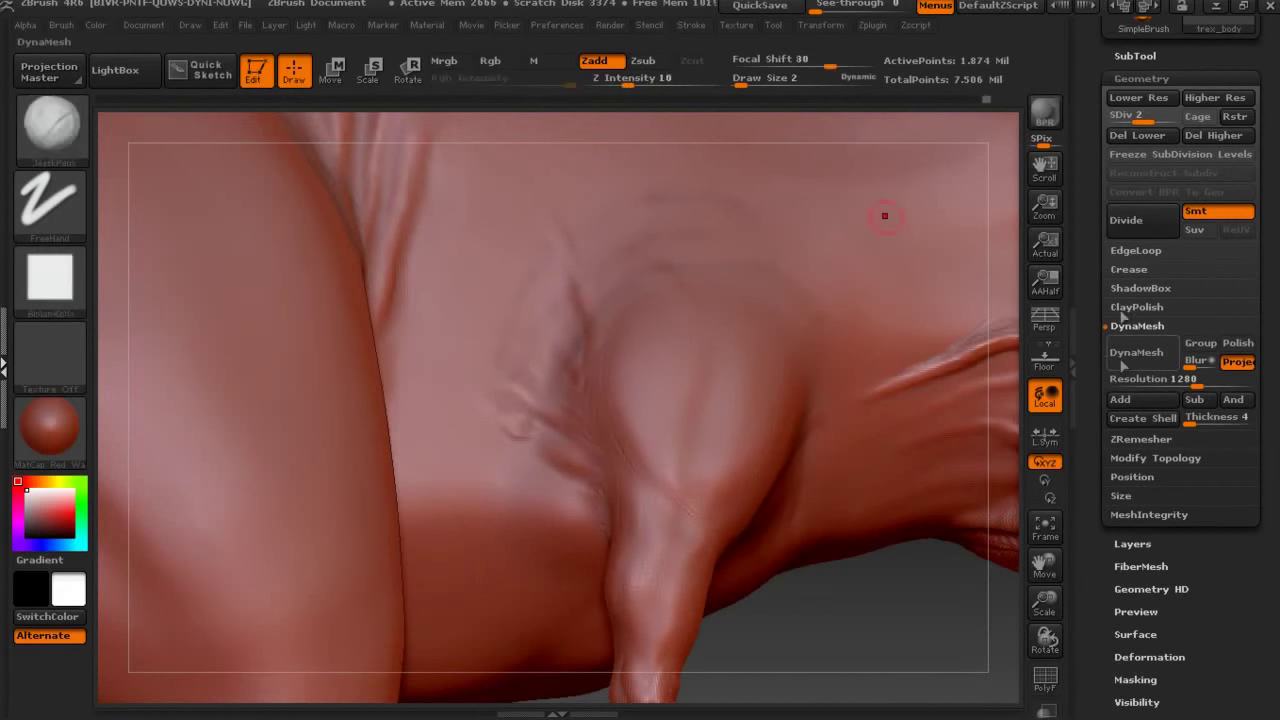
ctrl+click(886, 609)
drag(1088, 659, 1088, 456)
click(1149, 454)
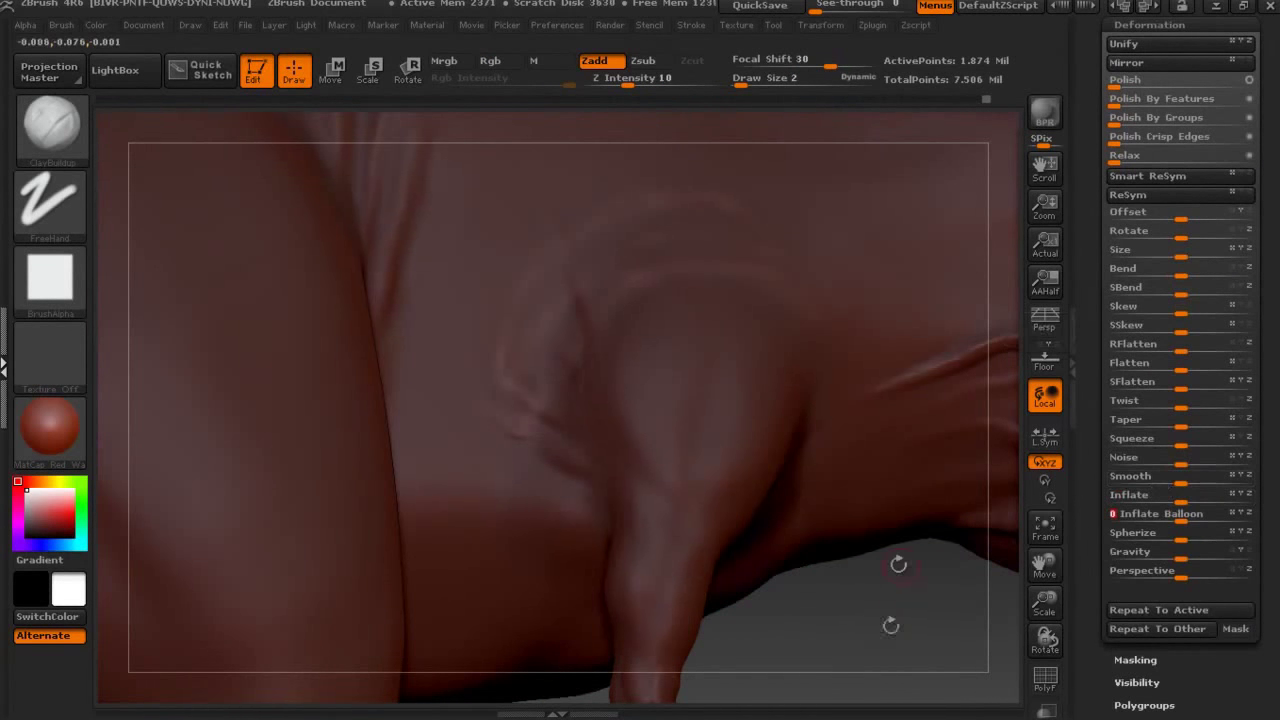
ctrl+click(885, 617)
mouse_move(771, 337)
mouse_down()
mouse_move(822, 582)
mouse_move(840, 539)
mouse_up()
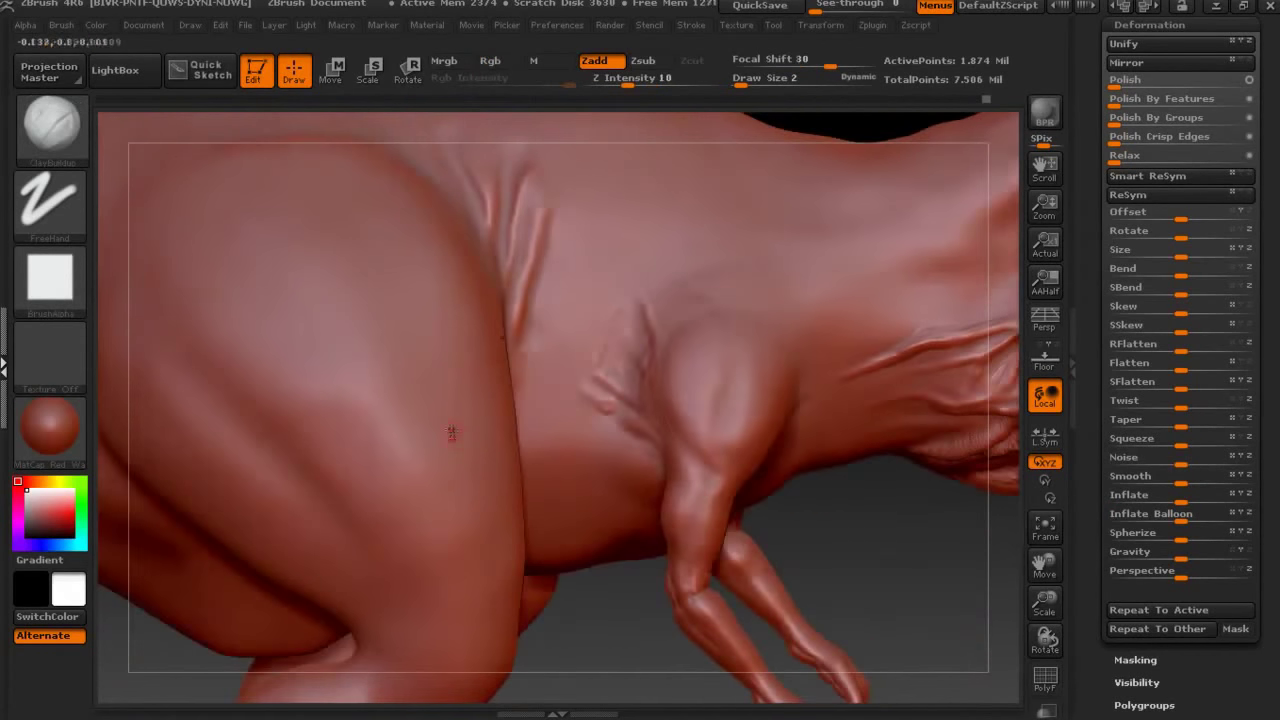
Switch to the Layer brush at Z intensity 2, shrink it and carve a thin wrinkle into the arm fold.
click(50, 125)
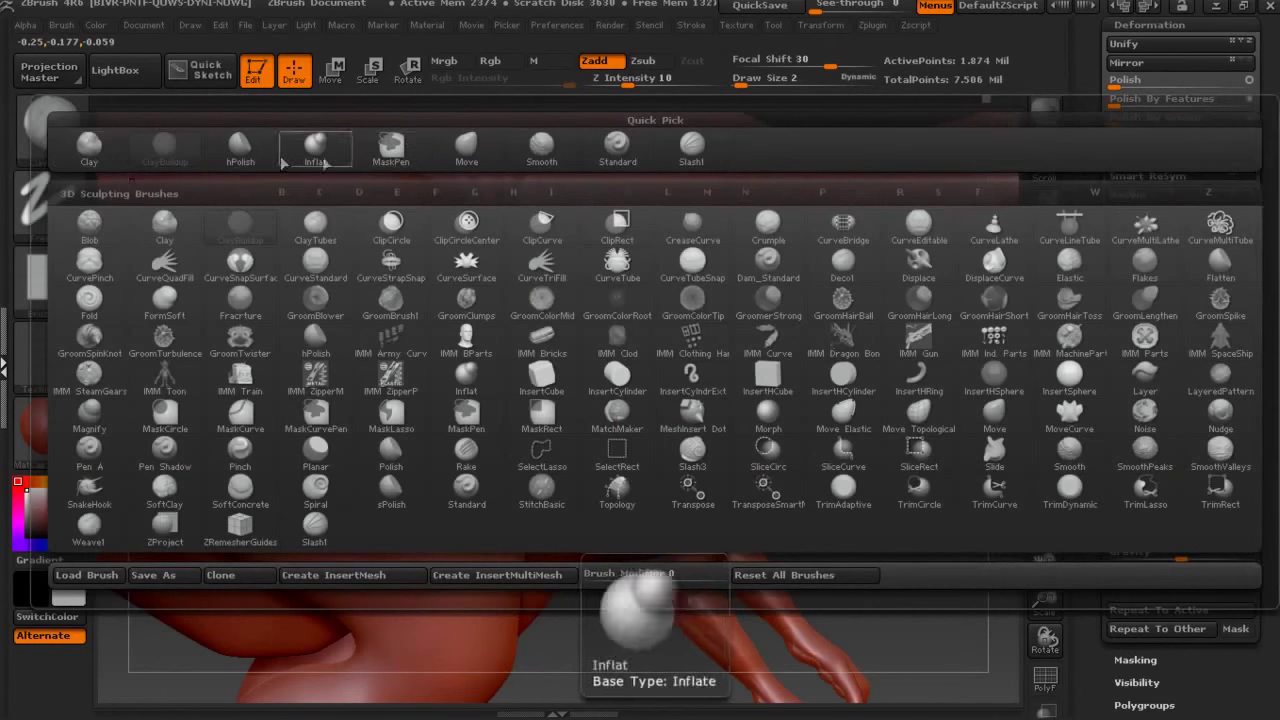
click(1145, 378)
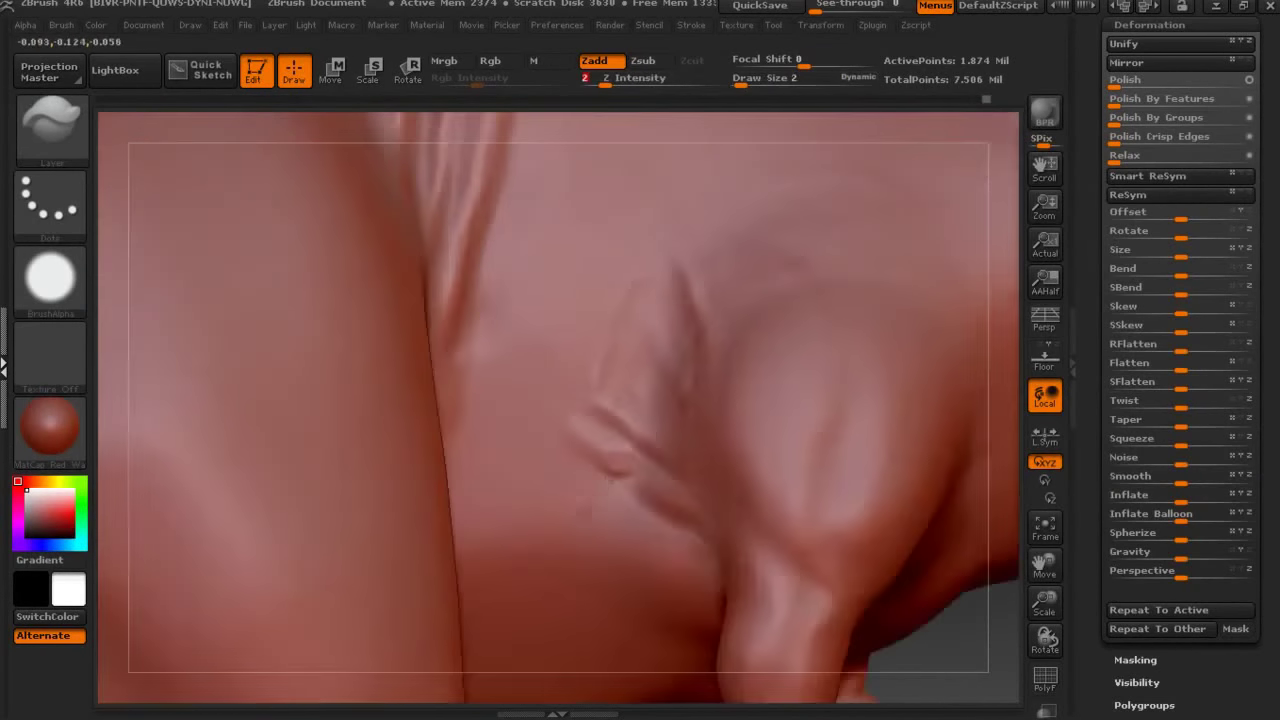
alt+drag(610, 480, 640, 360)
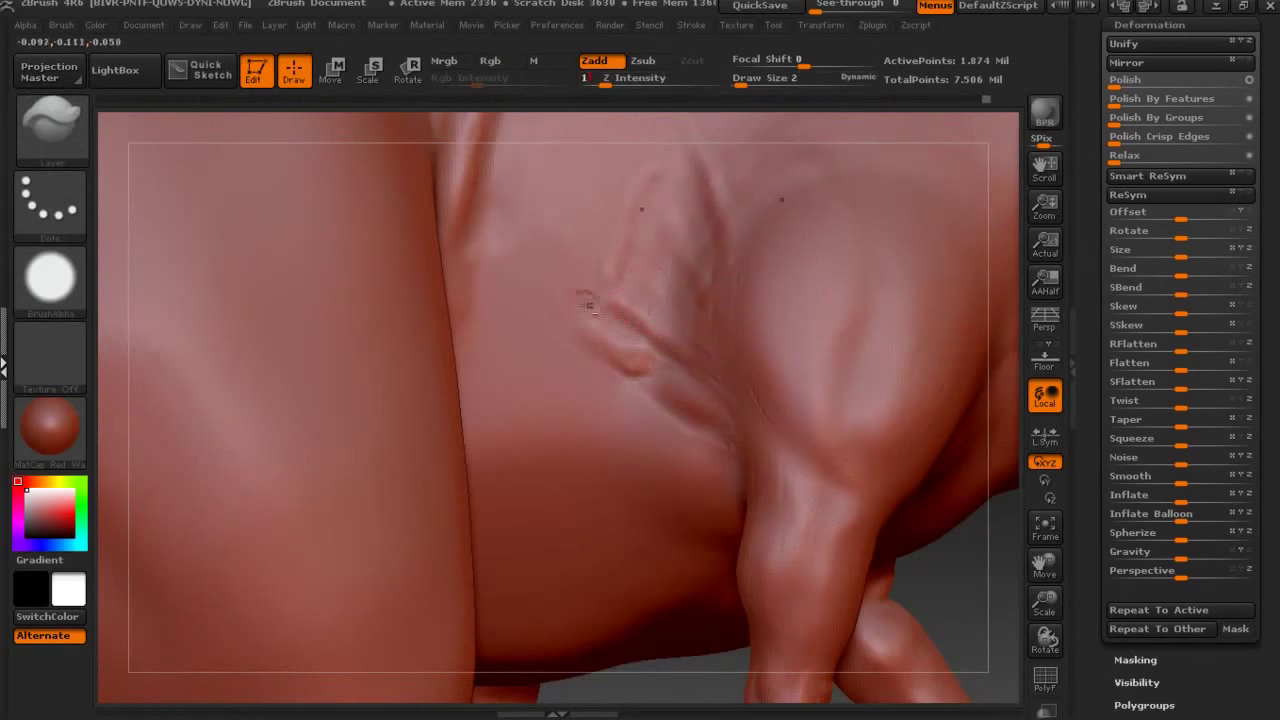
key([)
mouse_move(605, 313)
mouse_down()
mouse_move(652, 343)
mouse_move(580, 294)
mouse_up()
scroll(1152, 330, up, 5)
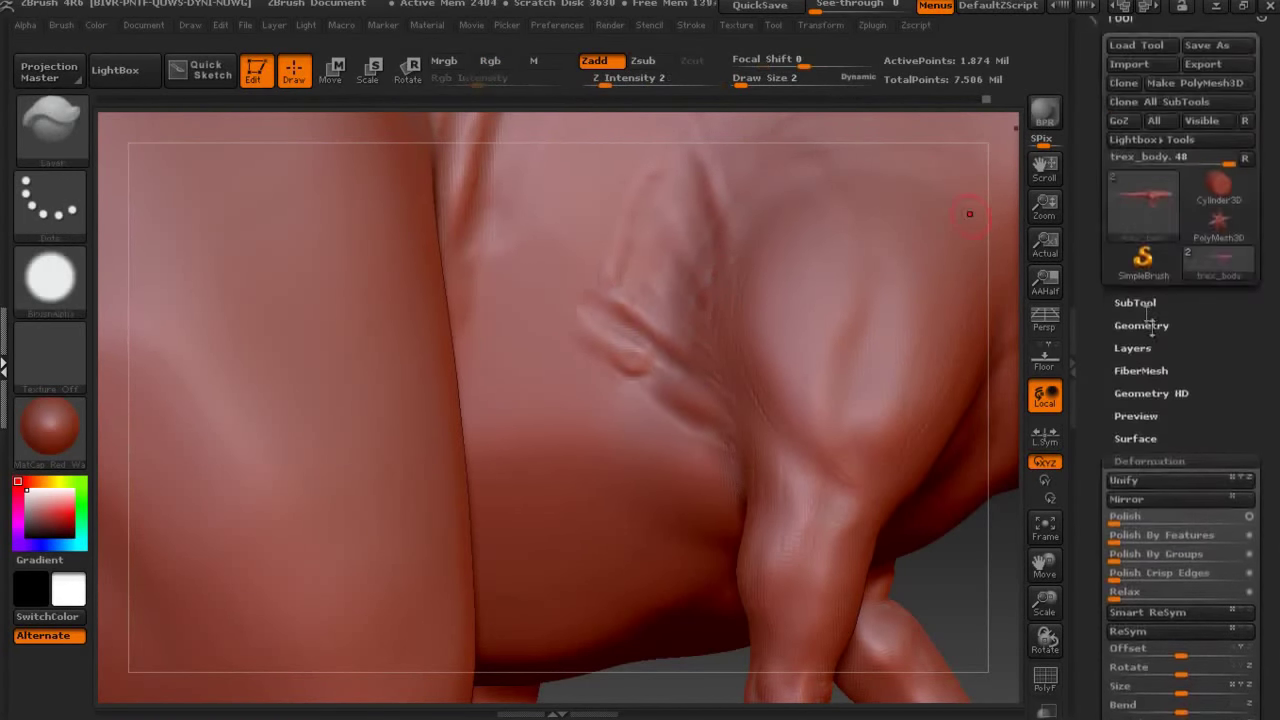
click(1145, 326)
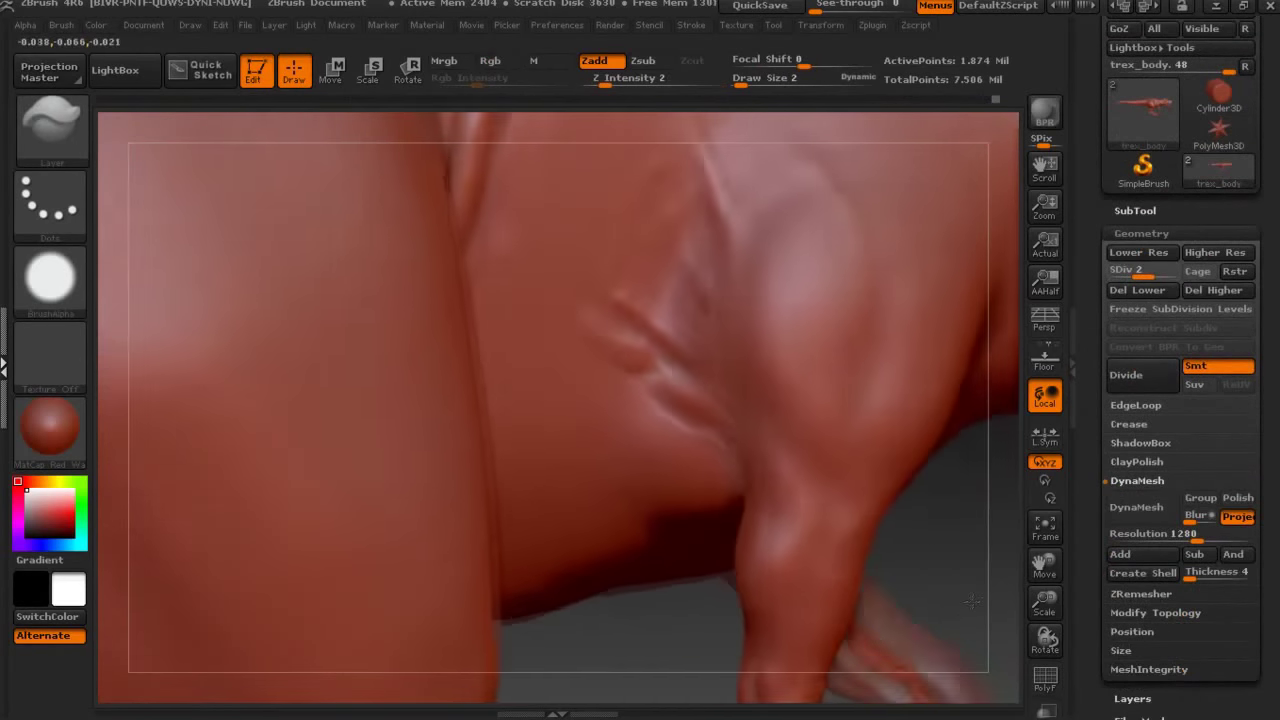
Switch to the Inflate brush, adjust its size and toggle Zsub to carve the wrinkles inward.
key(b)
key(l)
key(y)
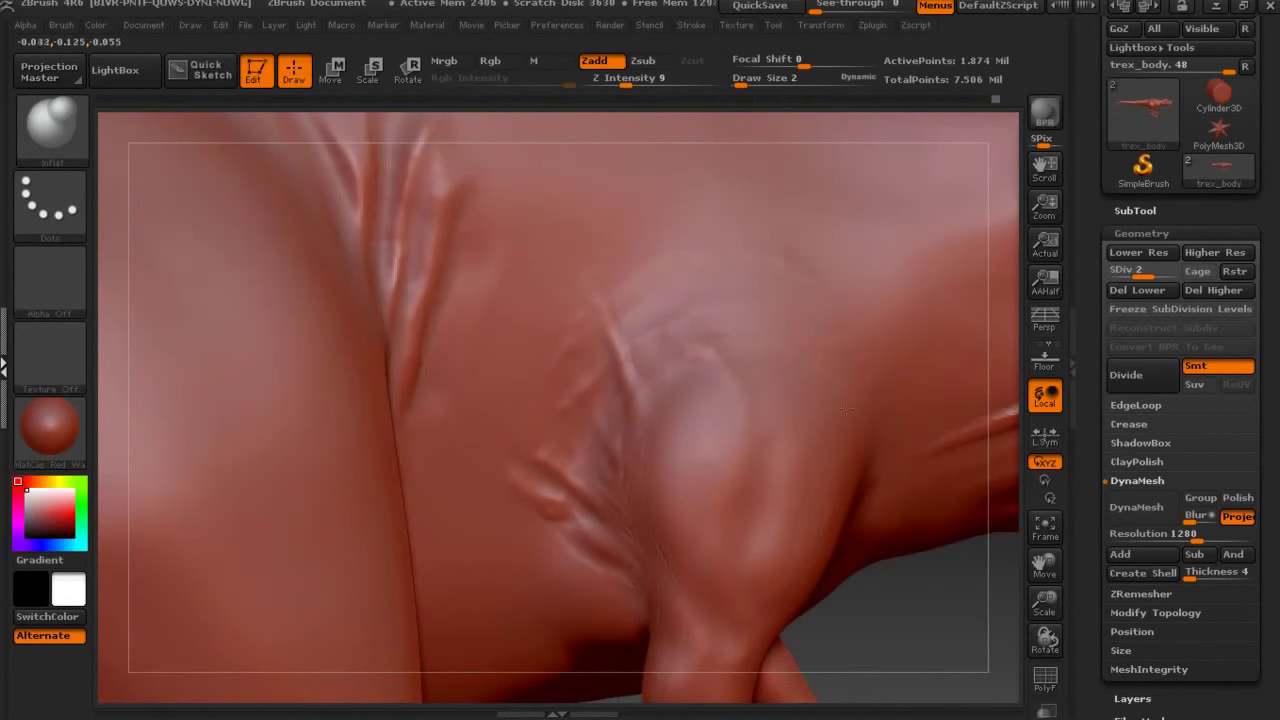
key(bracketright)
key(bracketright)
key(bracketright)
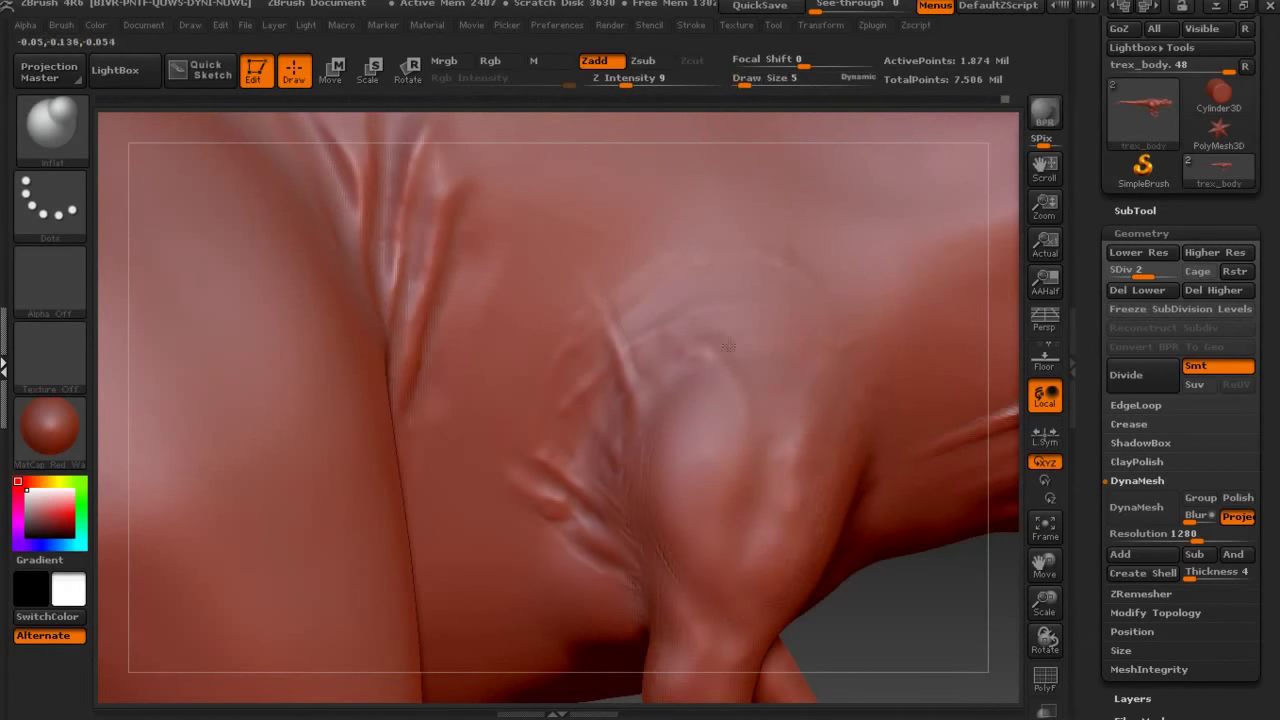
key(bracketleft)
key(bracketleft)
key(bracketleft)
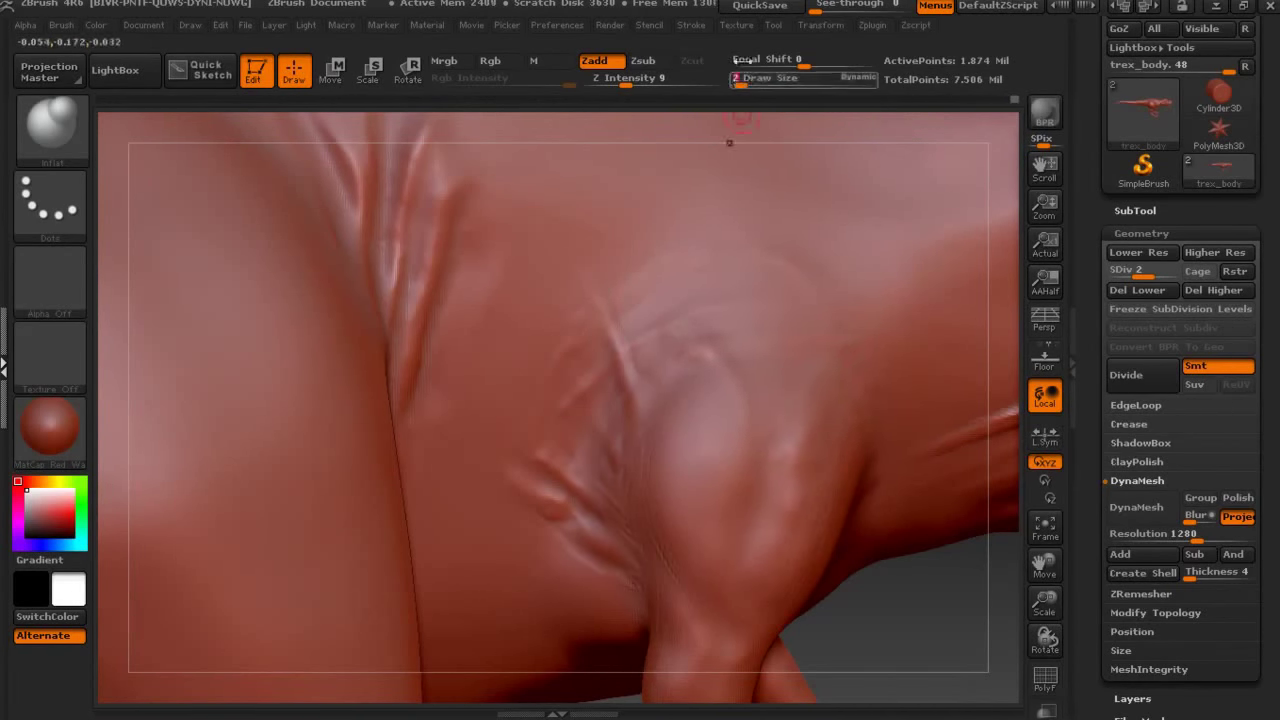
key(alt)
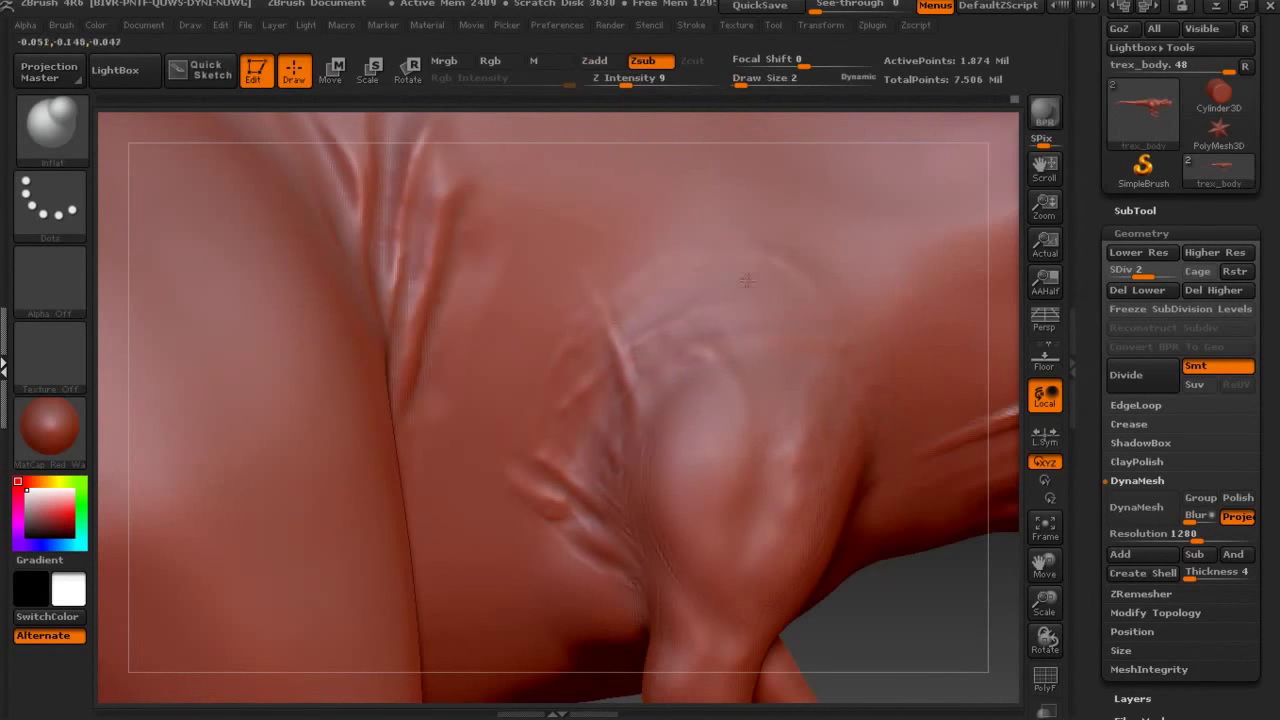
drag(945, 599, 924, 587)
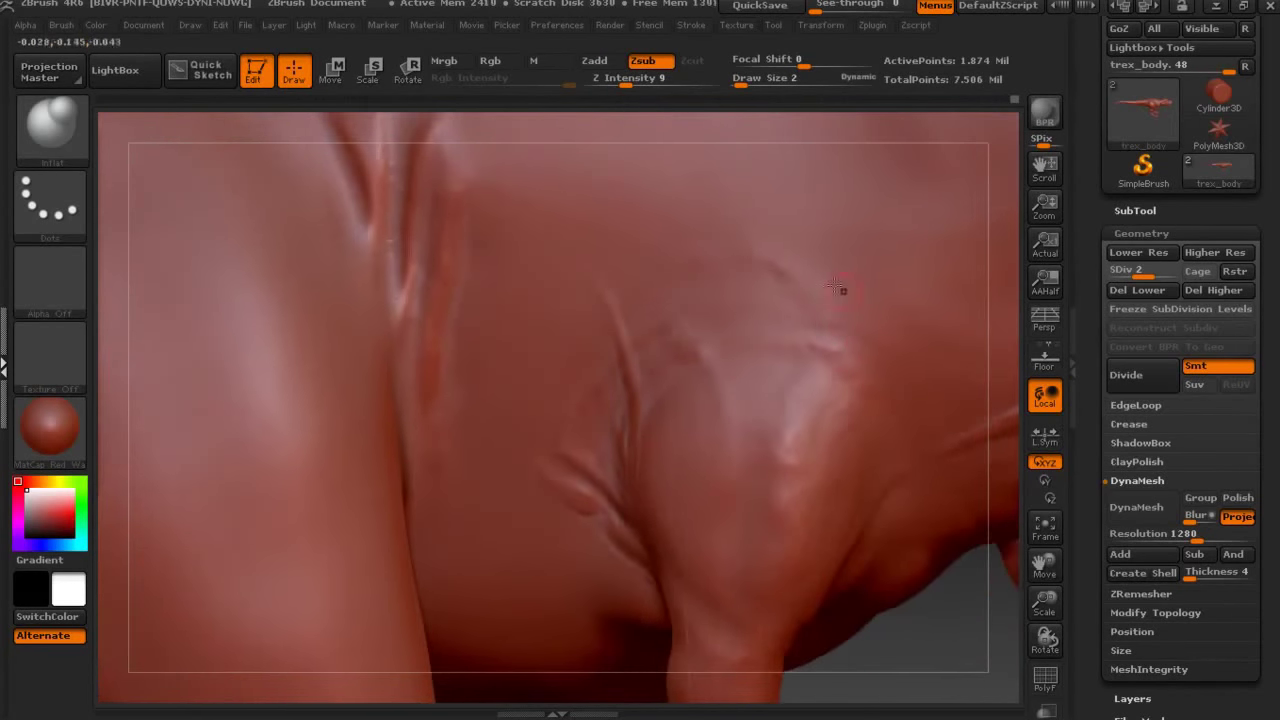
click(50, 125)
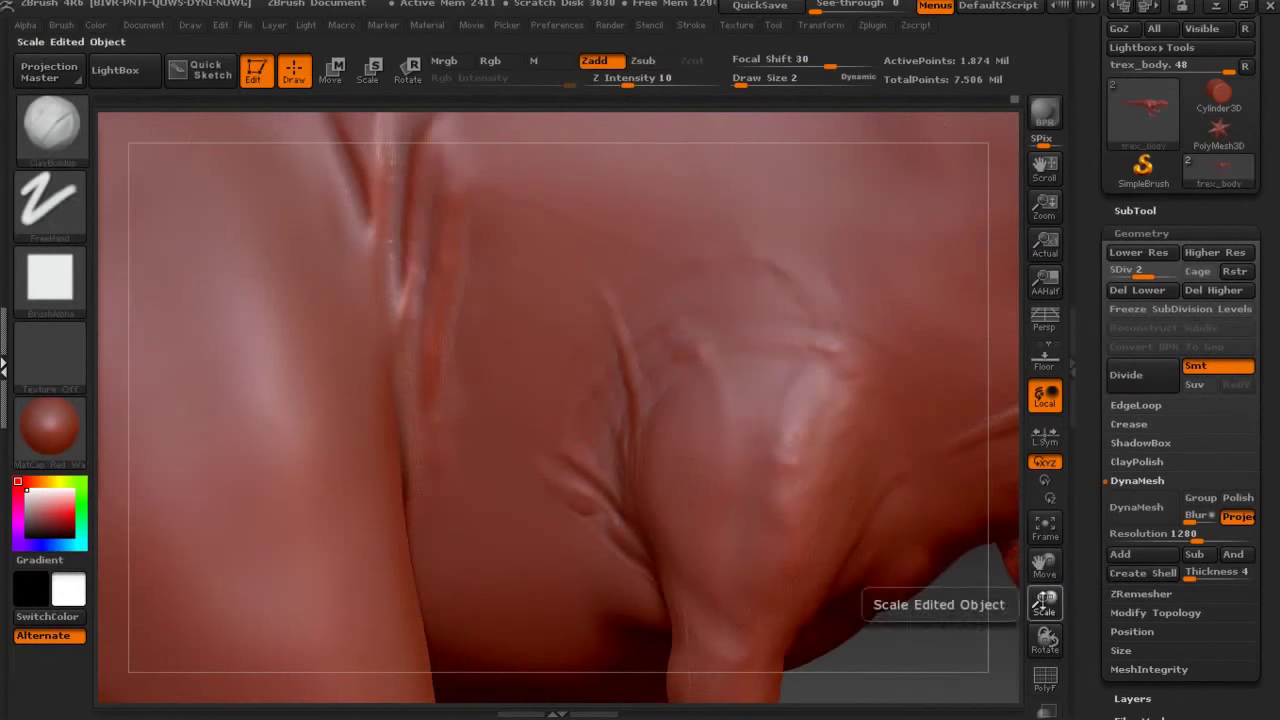
Zoom in on the flank crease, raise draw size to 4, stroke extra wrinkles and smooth them.
drag(1044, 600, 661, 398)
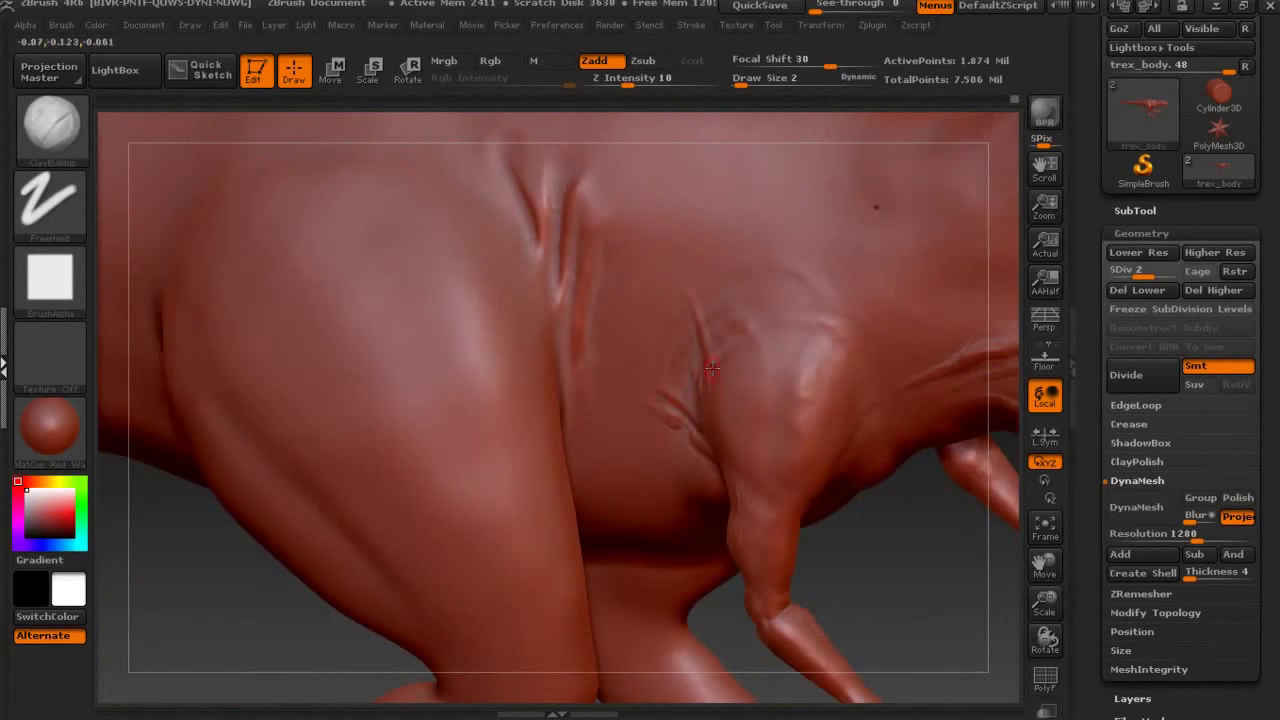
drag(922, 547, 1006, 533)
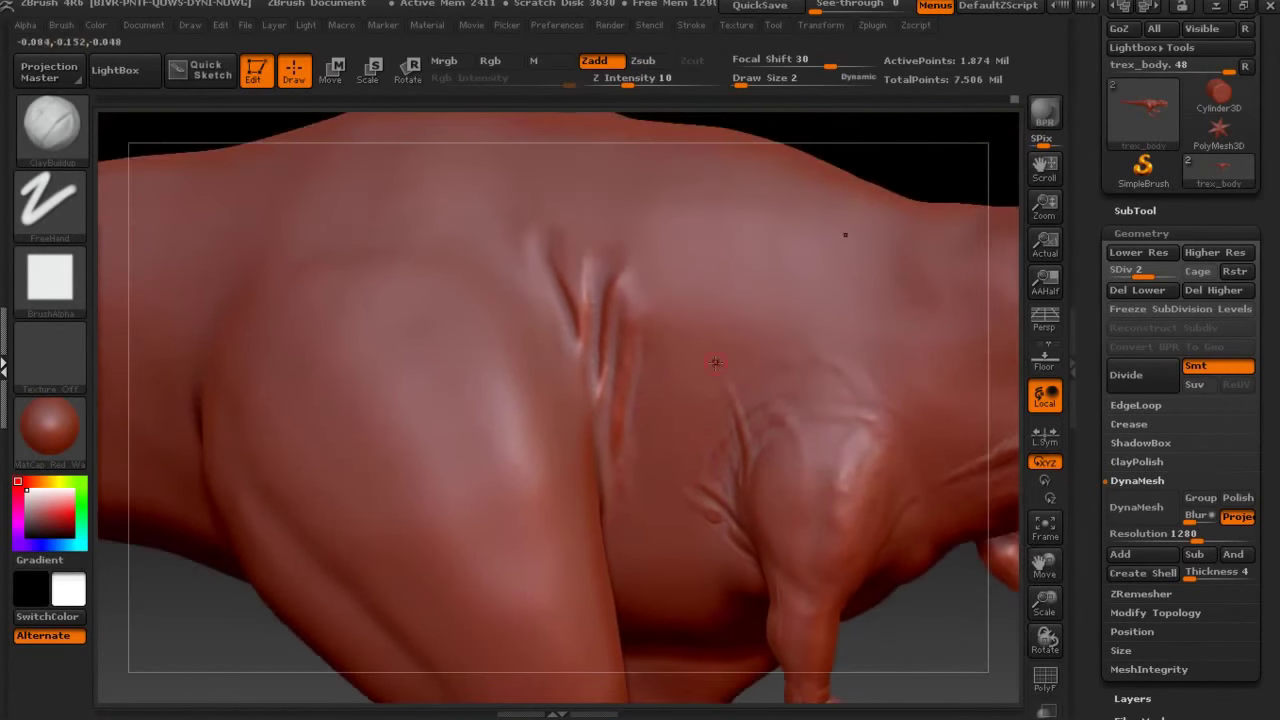
key(ctrl)
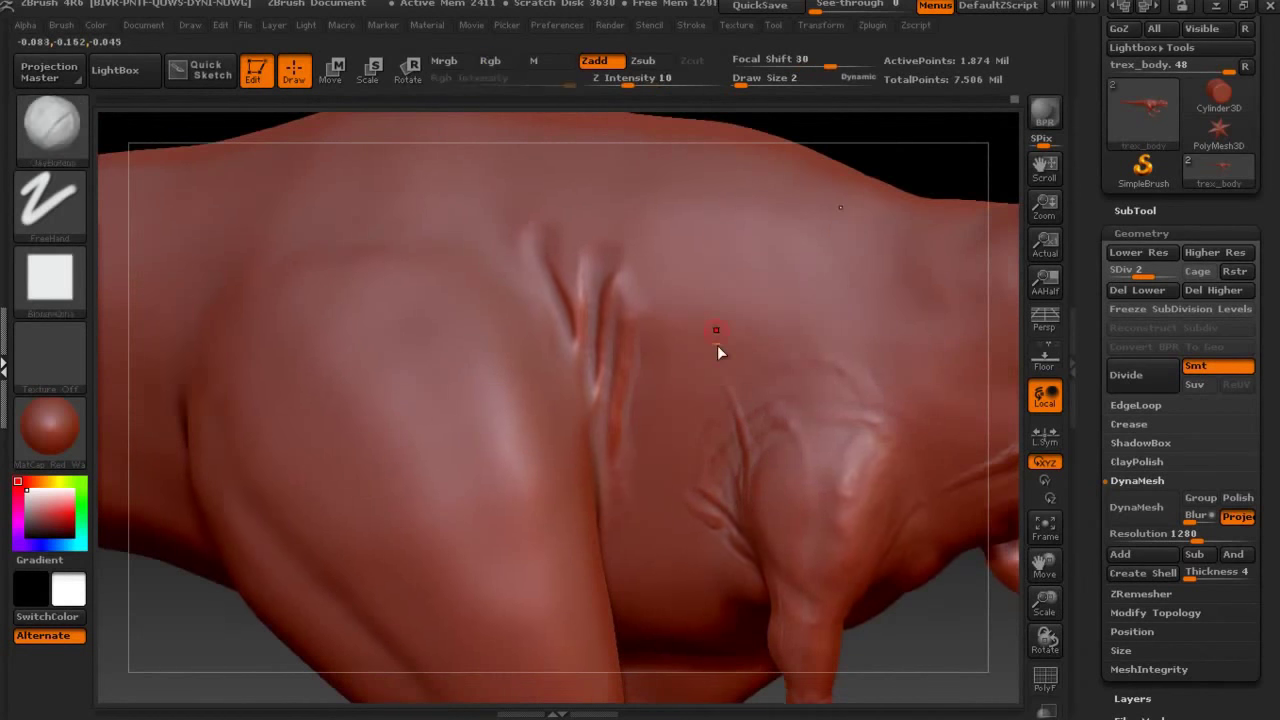
key(ctrl+w)
ctrl+drag(690, 350, 672, 316)
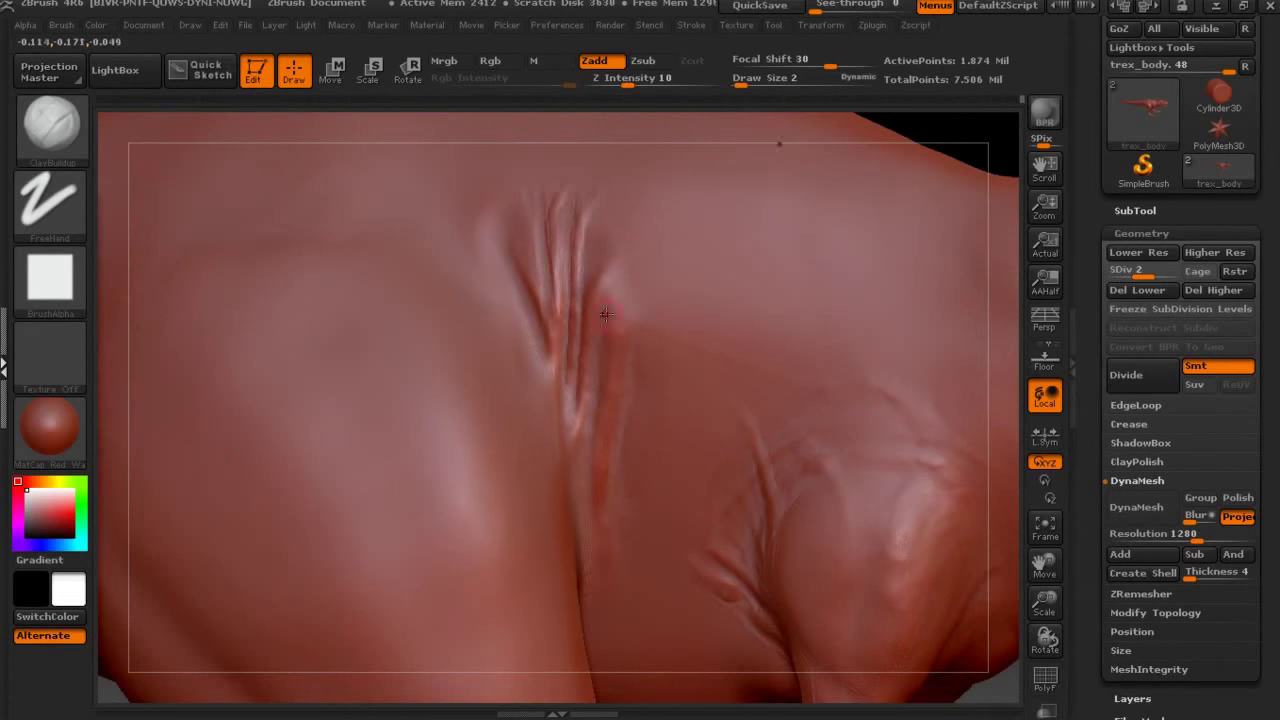
key(bracketright)
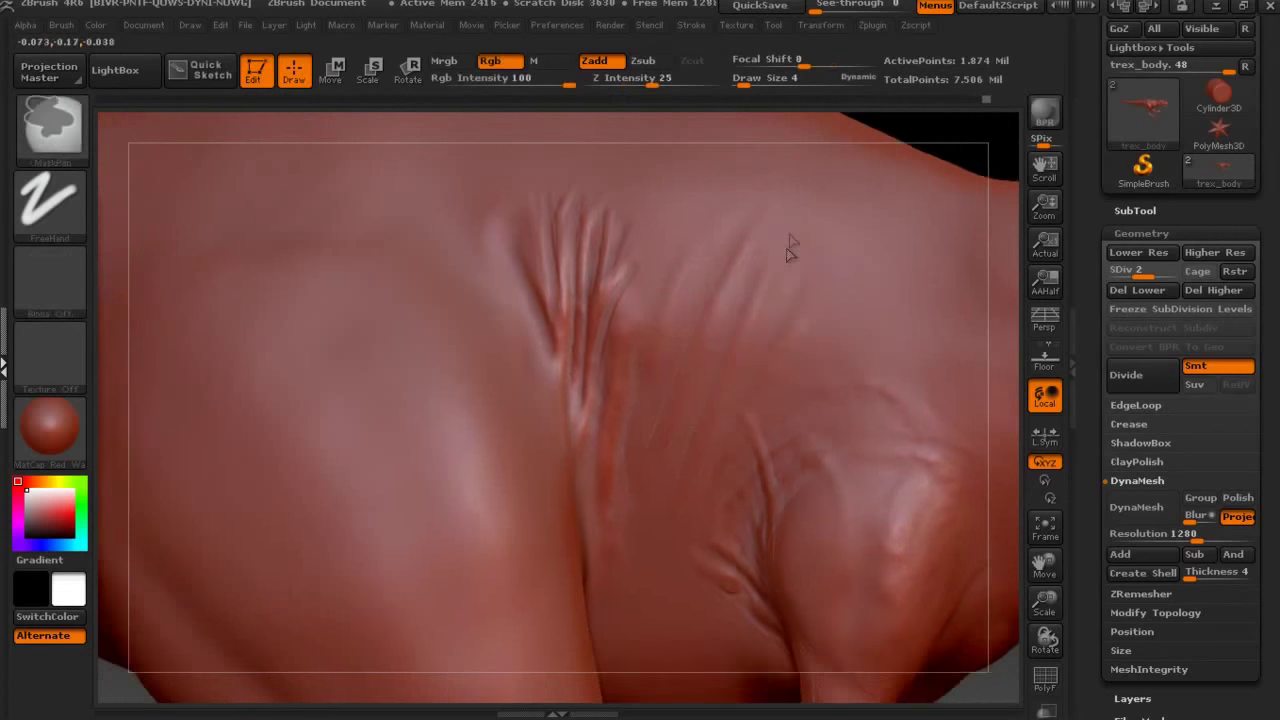
drag(785, 257, 694, 299)
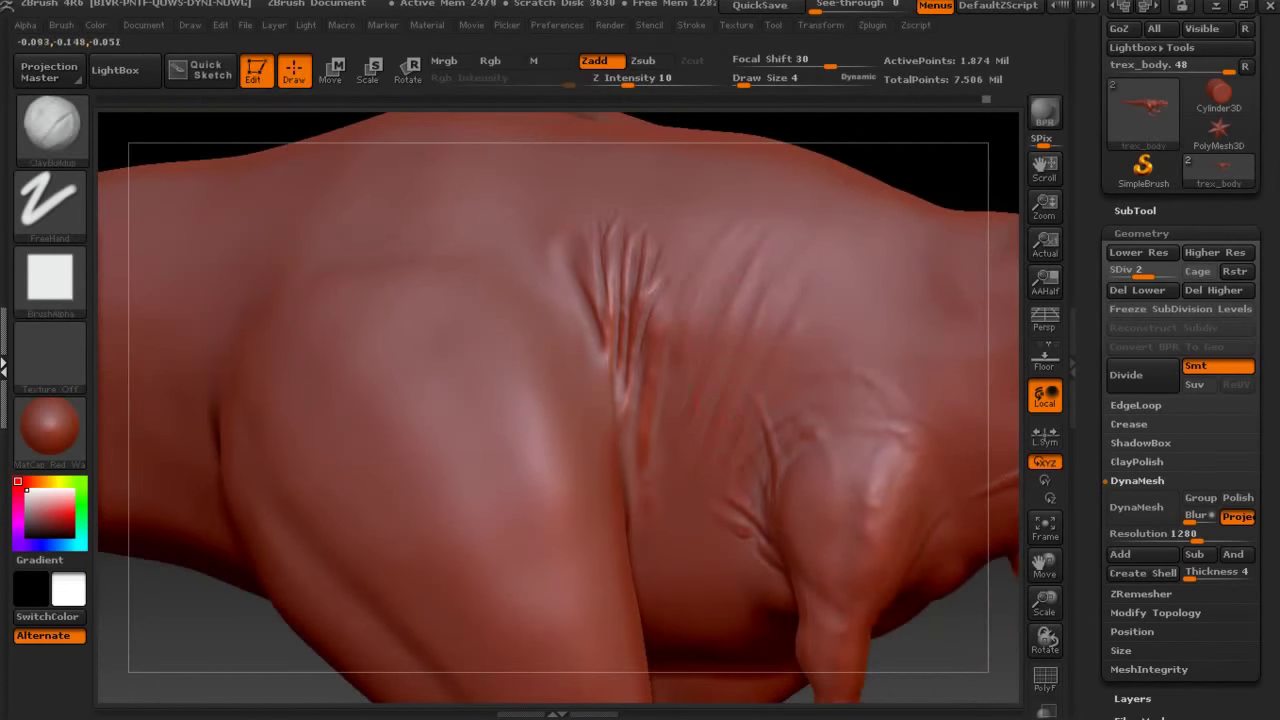
key(b)
key(s)
key(t)
key(shift)
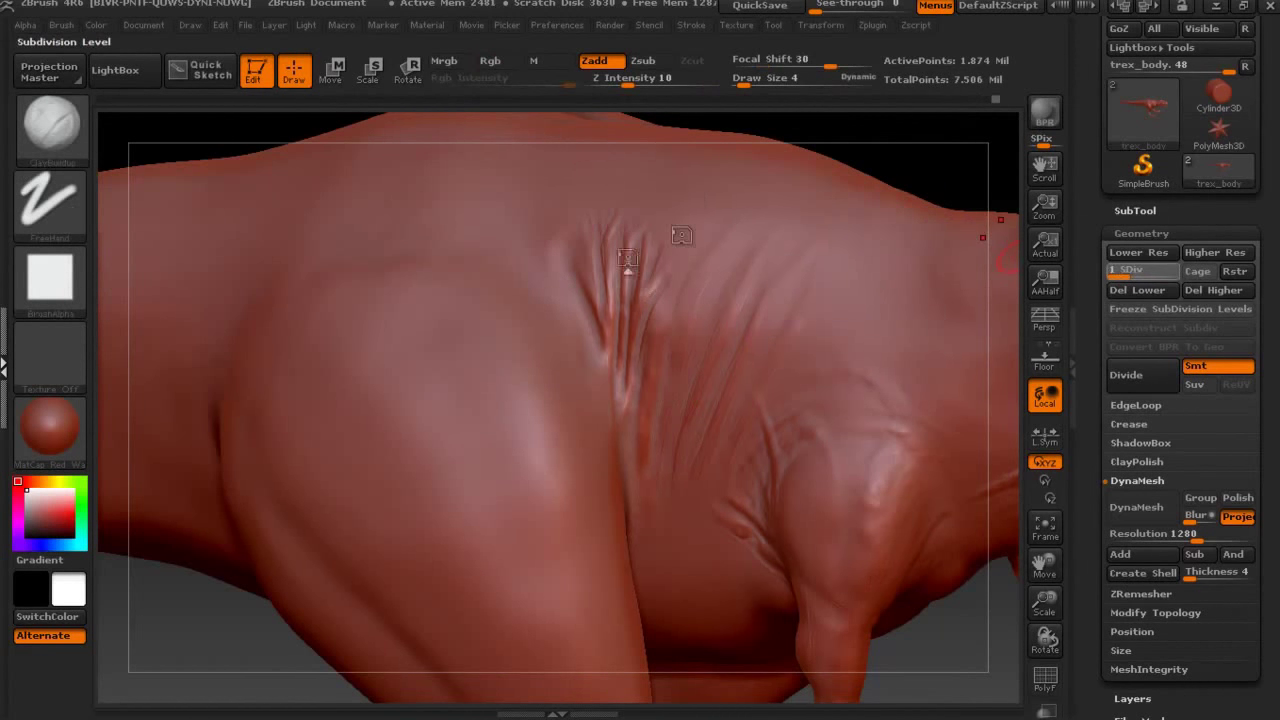
Drop to SDiv 1, return to SDiv 2 and pick the Move brush.
key(shift+d)
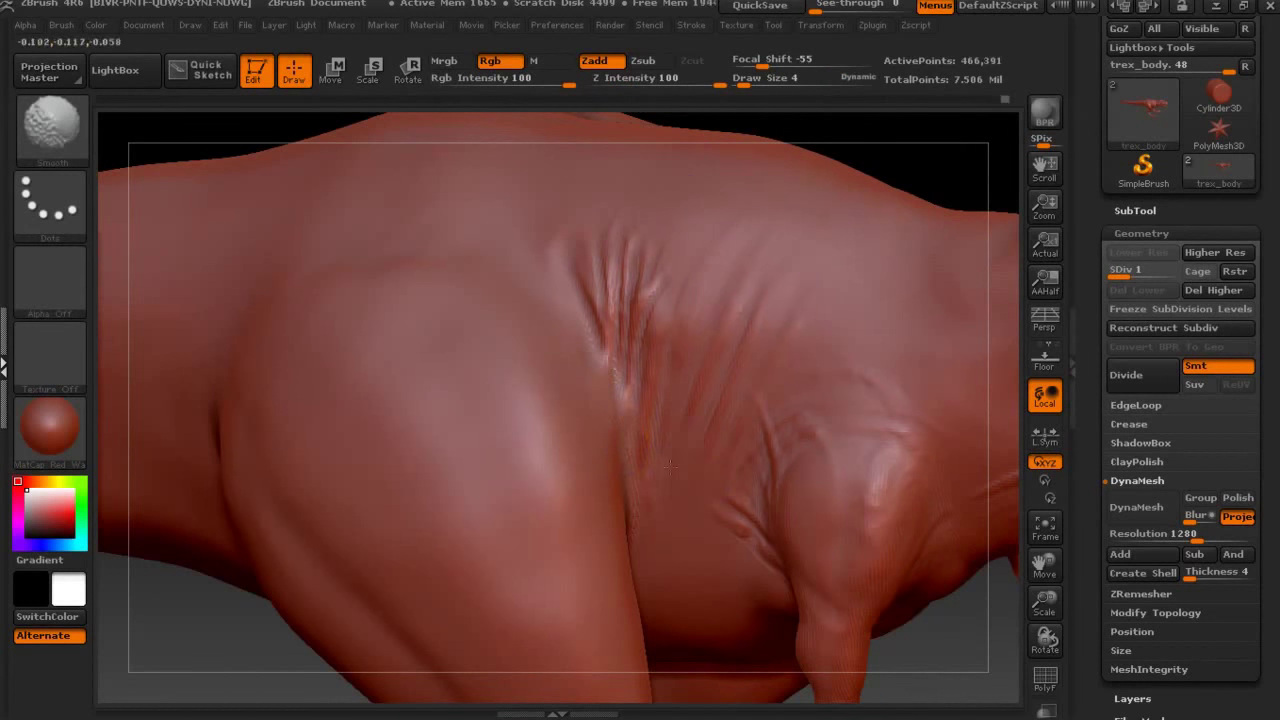
key(d)
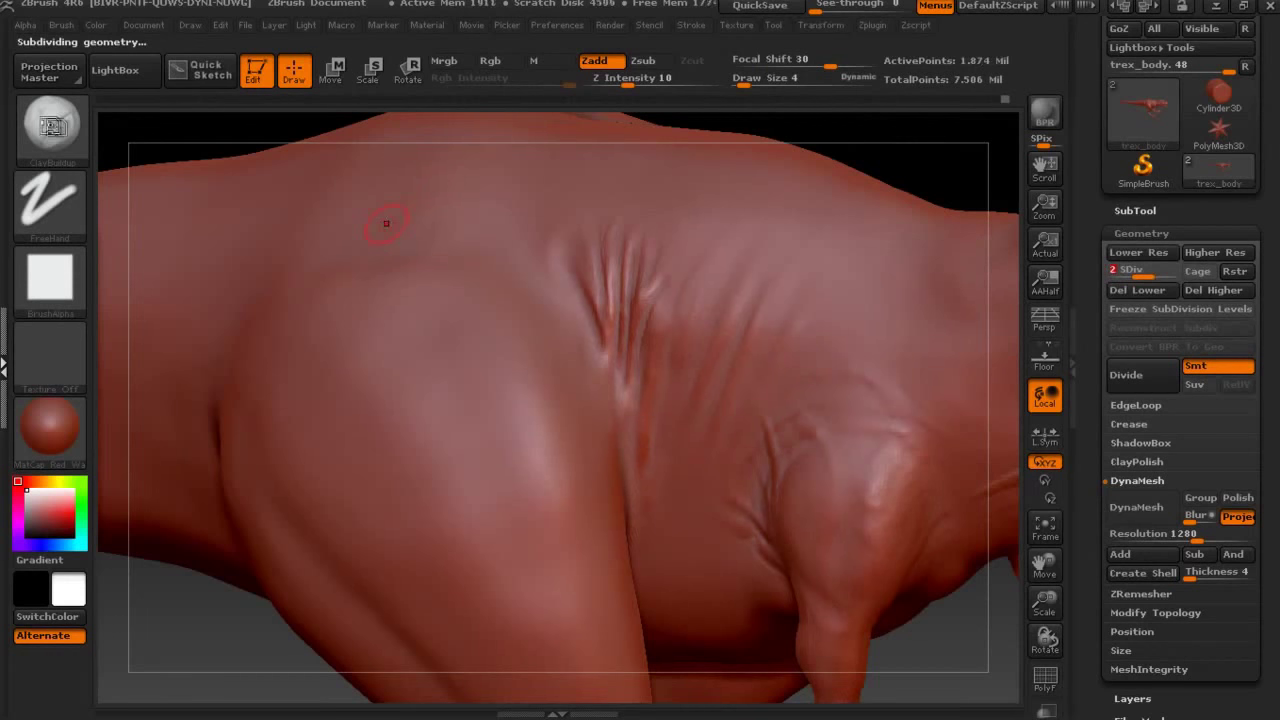
key(b)
key(m)
key(v)
Resize the Move brush to about 20 and push the back and shoulder shape, then view the whole dinosaur.
key(bracketleft)
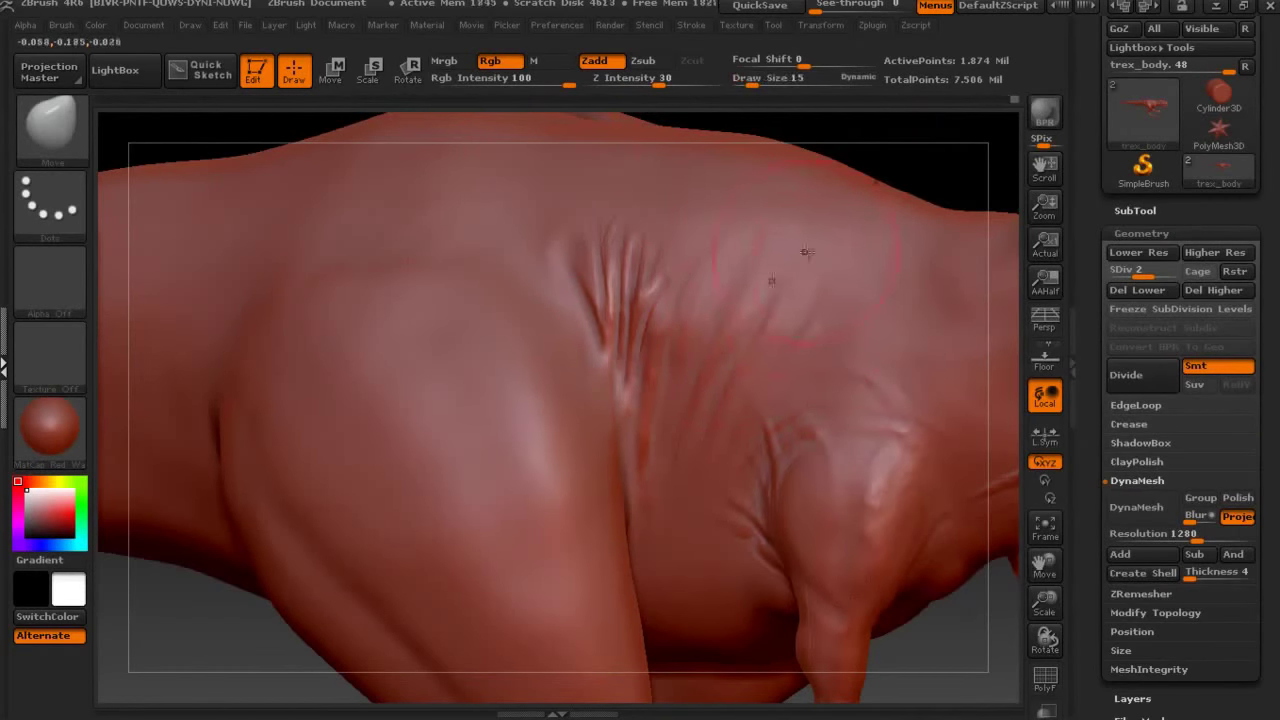
key(b)
key(s)
key(t)
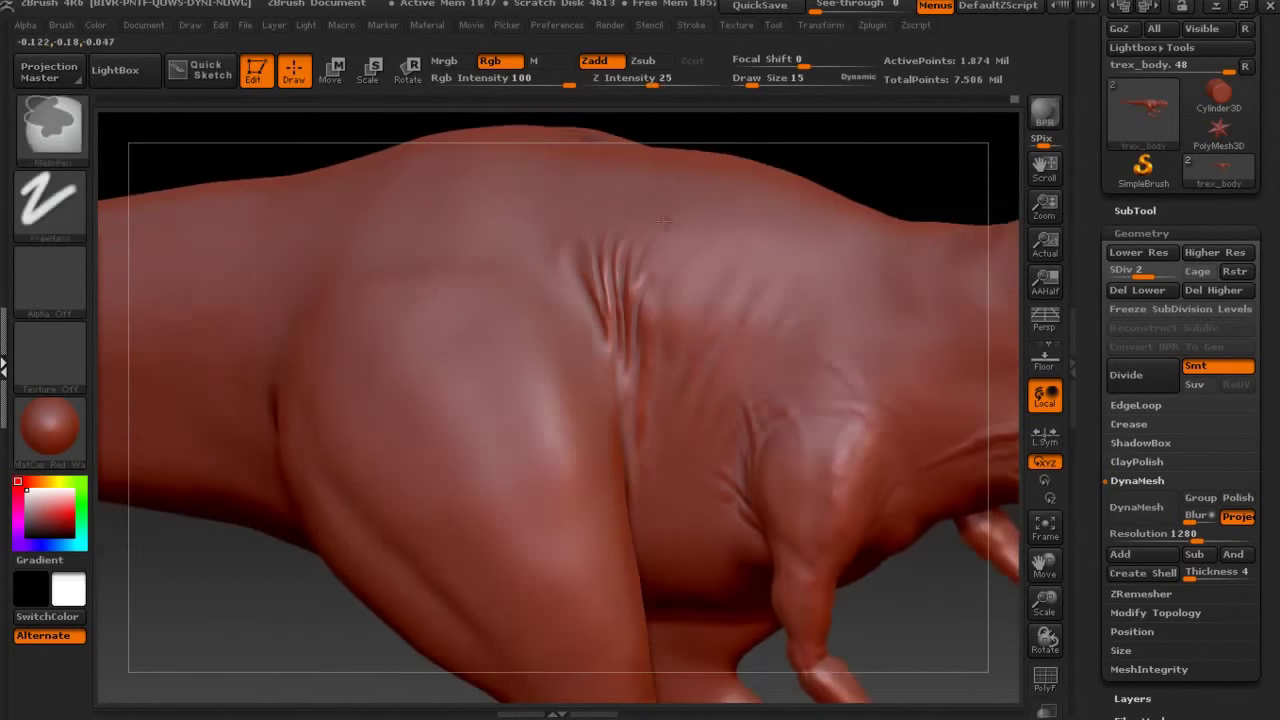
key(b)
key(m)
key(v)
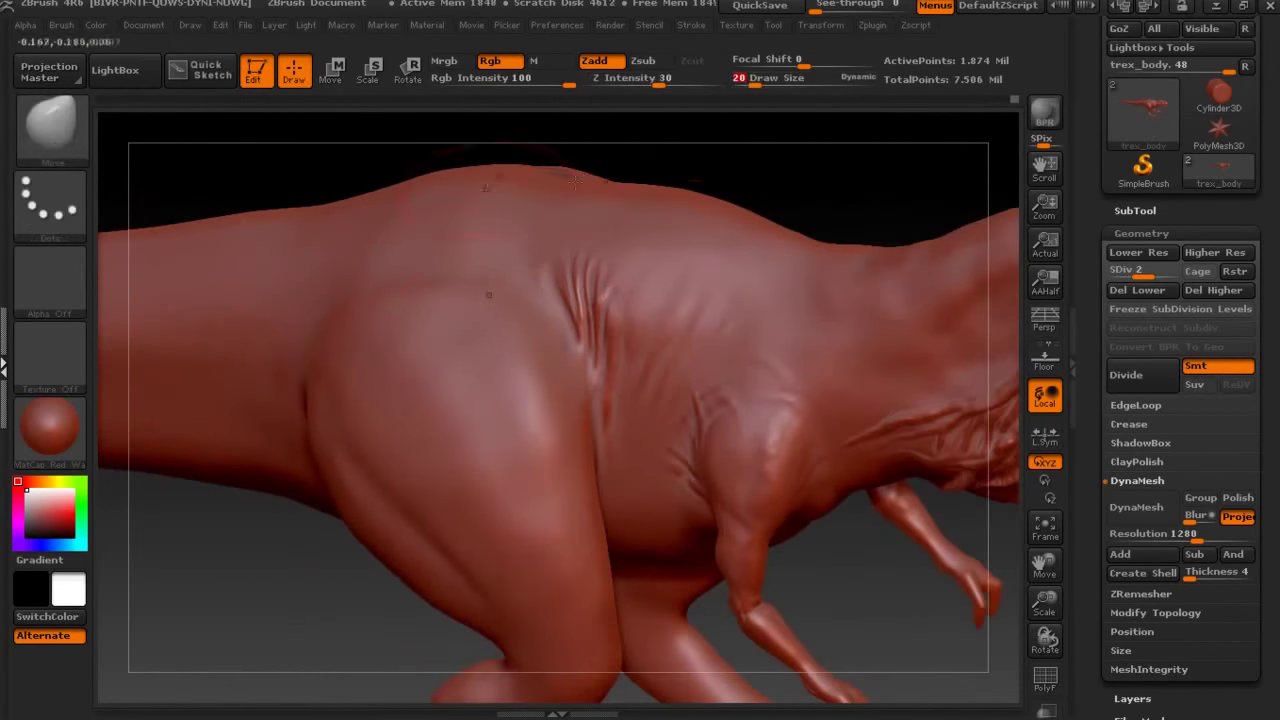
mouse_move(254, 562)
mouse_down()
mouse_move(514, 243)
mouse_move(538, 357)
mouse_up()
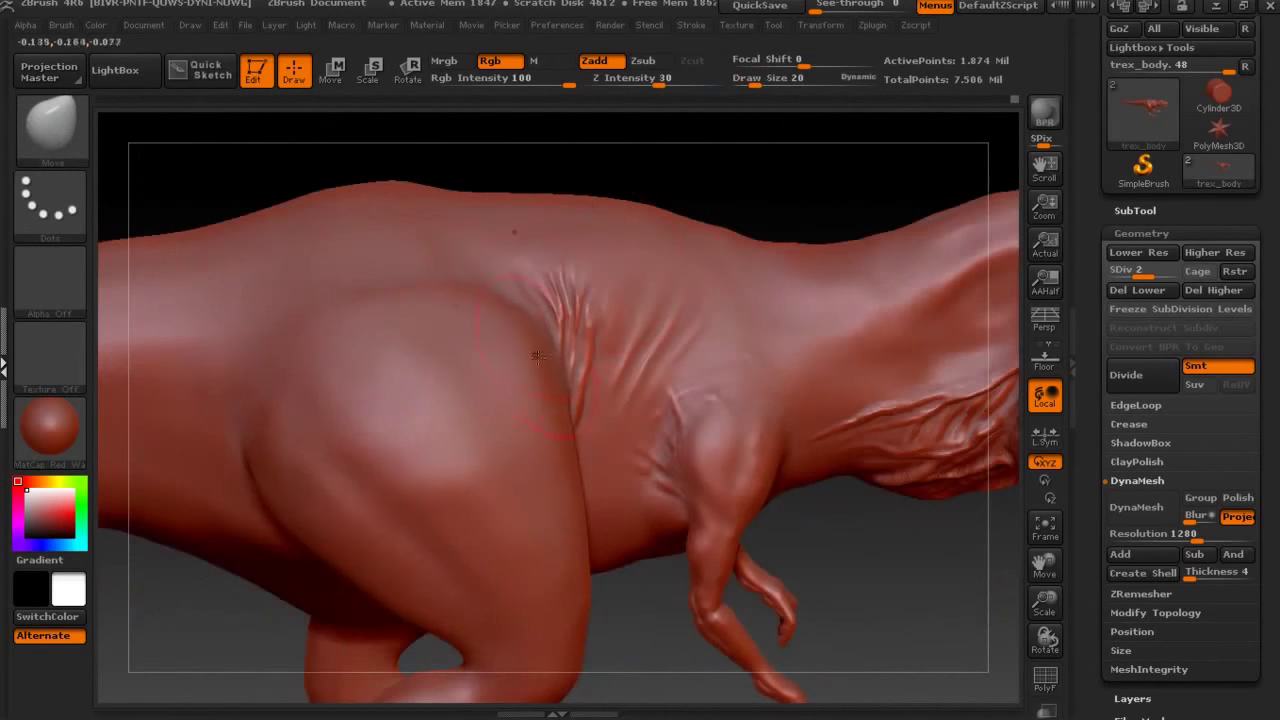
mouse_move(727, 400)
mouse_down()
mouse_move(732, 232)
mouse_move(709, 380)
mouse_move(835, 293)
mouse_move(600, 300)
mouse_up()
Pick a Standard brush at size 14 in Zadd mode and deepen the crease across the chest.
key(b)
click(427, 165)
drag(818, 293, 711, 226)
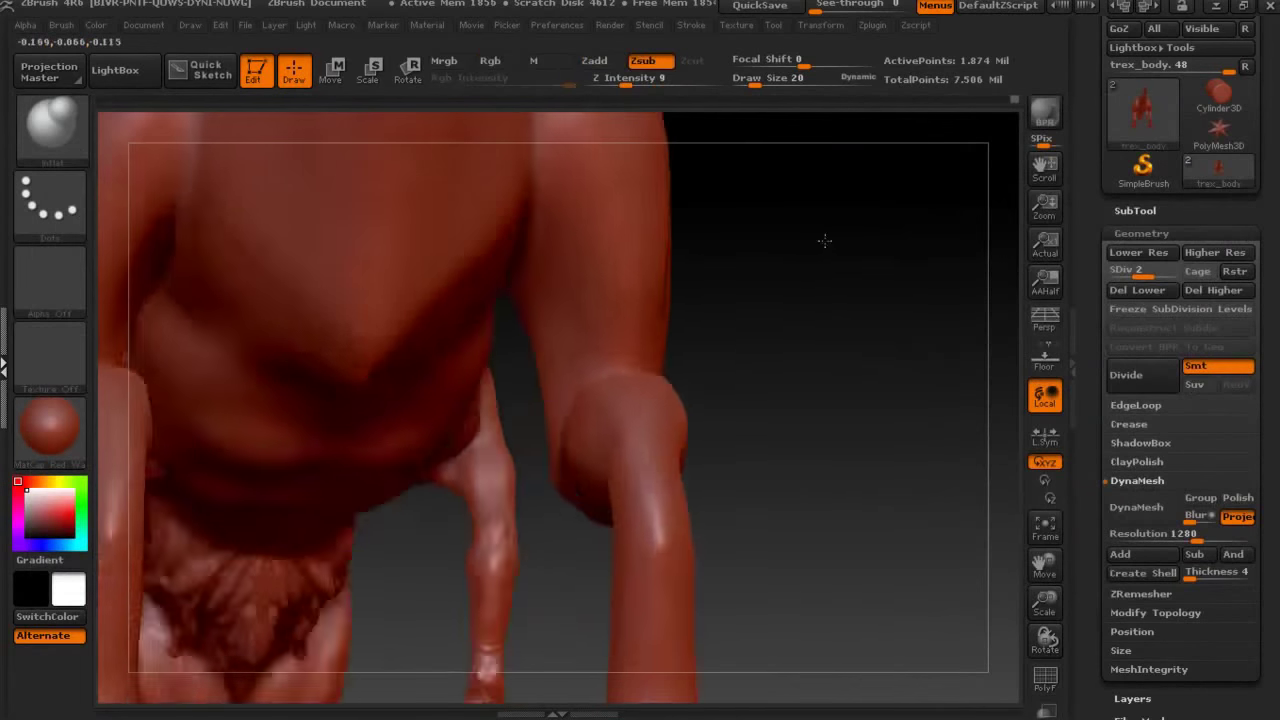
drag(762, 80, 742, 82)
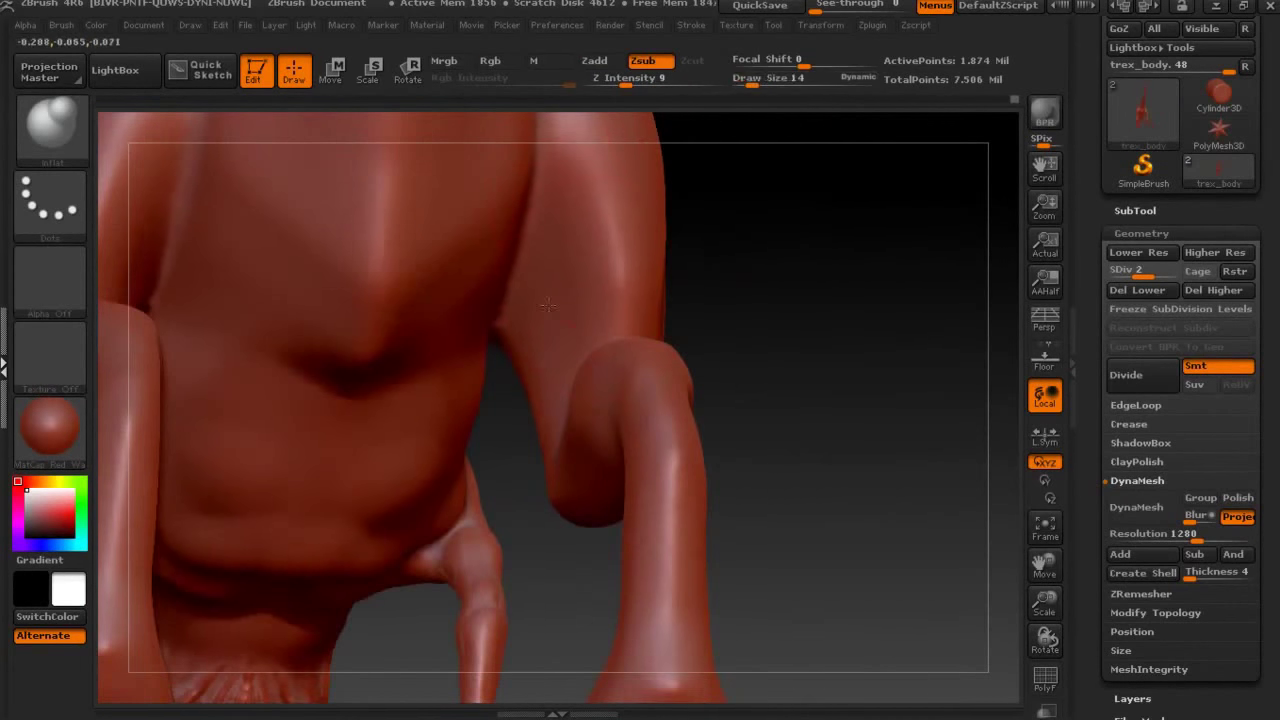
key(alt)
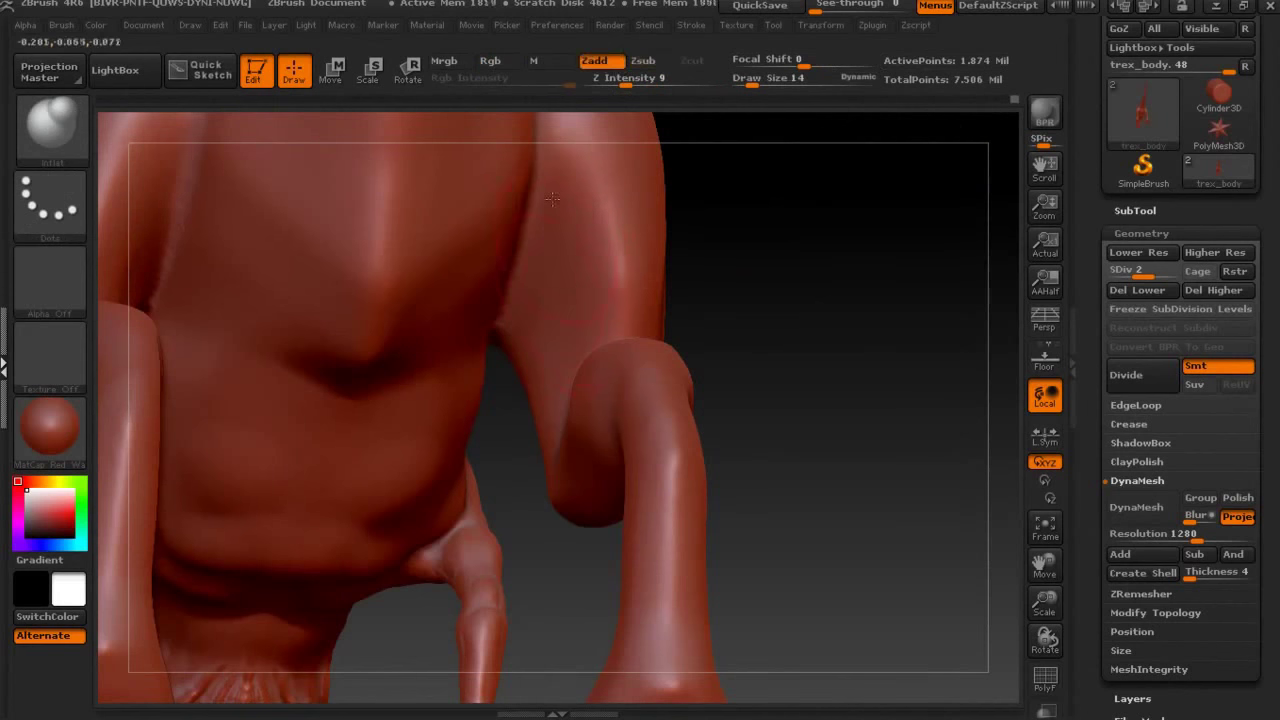
drag(680, 260, 753, 271)
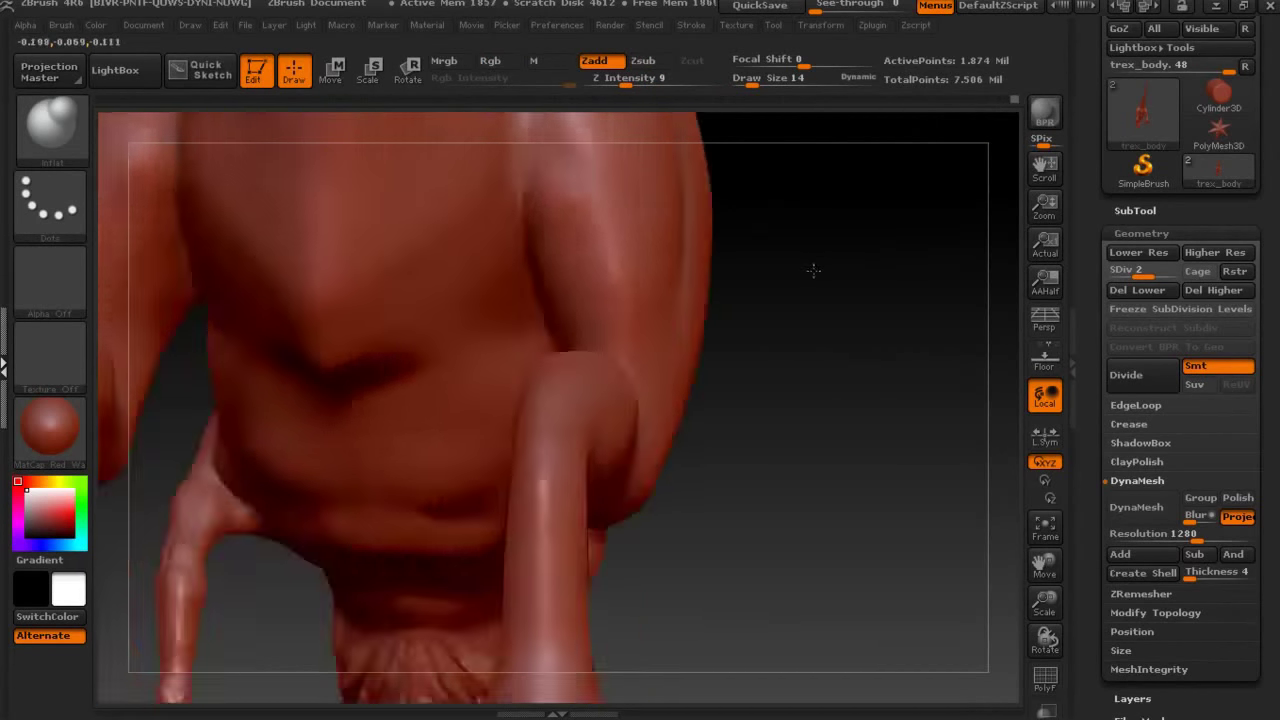
drag(451, 323, 425, 276)
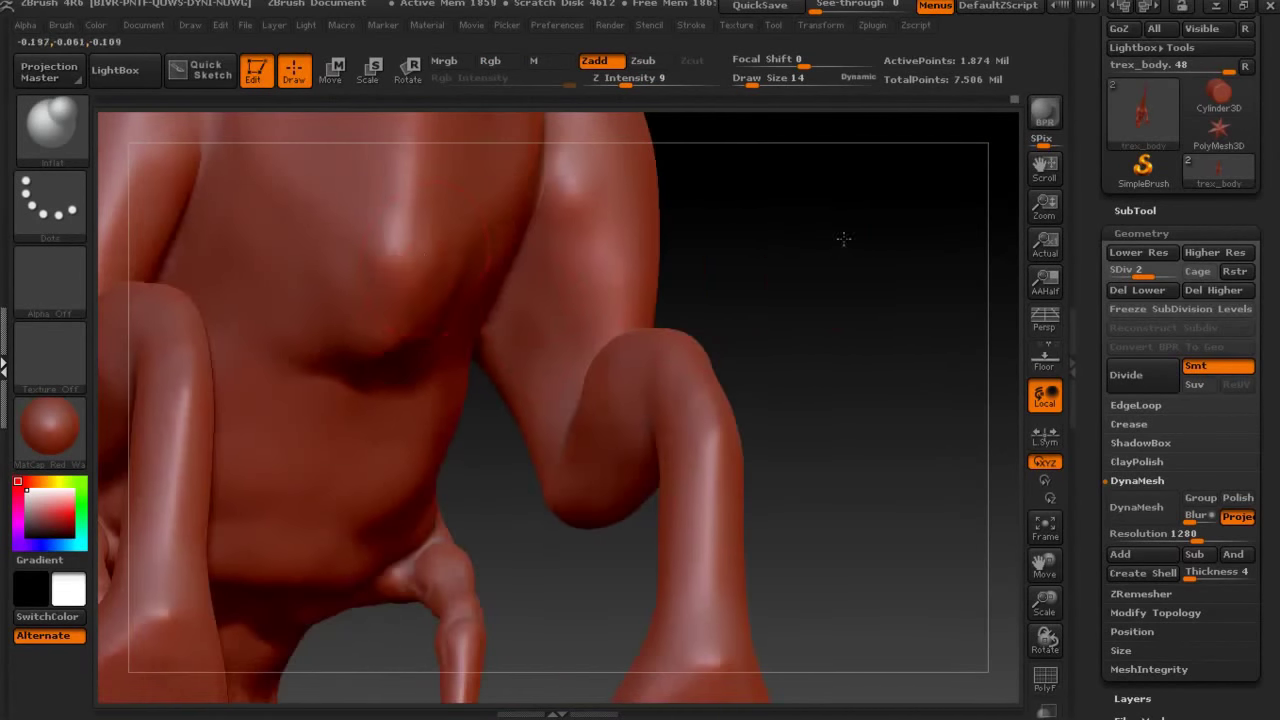
drag(843, 238, 829, 251)
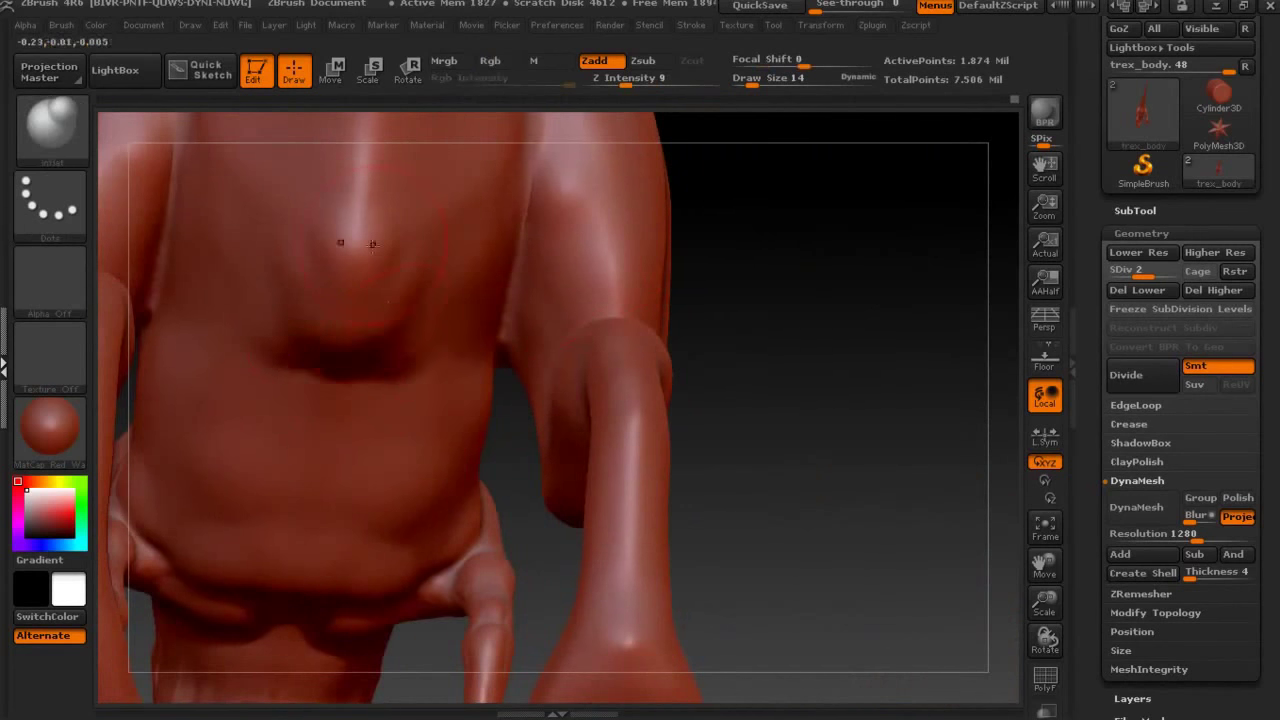
Orbit down to the bent leg and set up a new sculpting brush at strength 20.
mouse_move(412, 298)
mouse_down()
mouse_move(330, 440)
mouse_move(438, 406)
mouse_up()
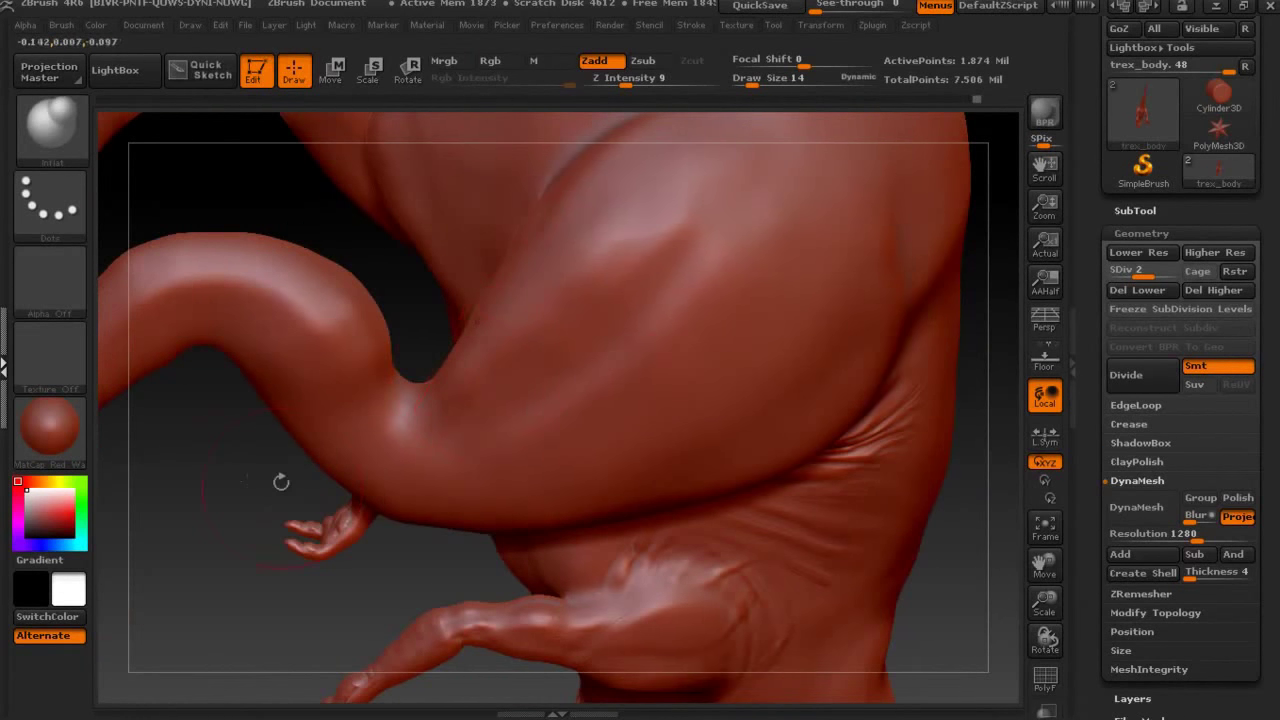
drag(281, 482, 246, 404)
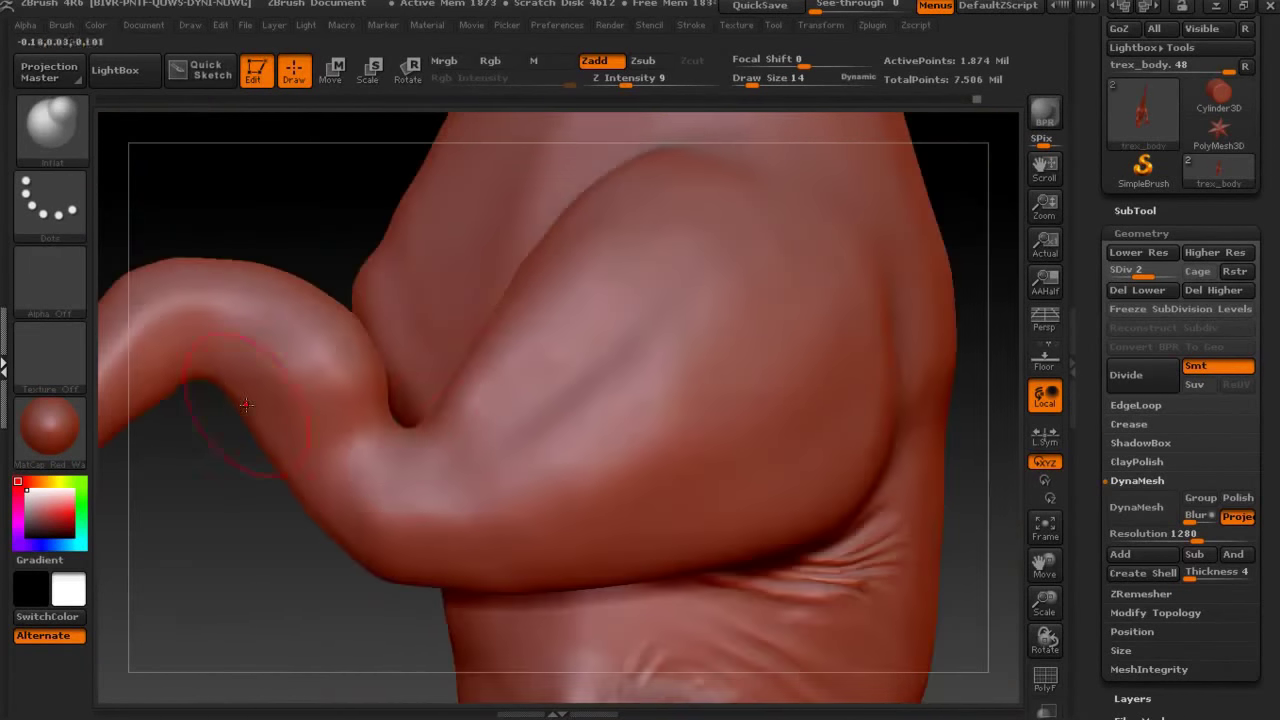
mouse_move(251, 545)
mouse_down()
mouse_move(163, 423)
mouse_move(560, 223)
mouse_move(438, 405)
mouse_move(570, 310)
mouse_up()
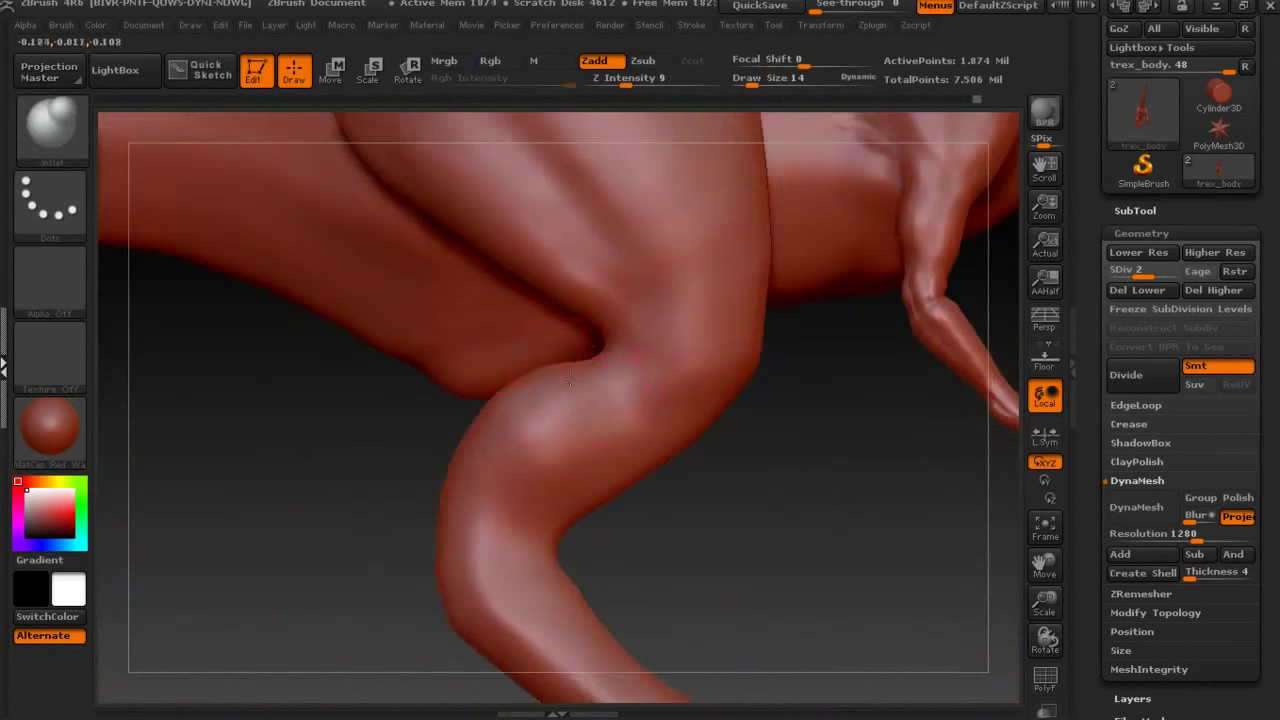
drag(566, 381, 590, 330)
key(b)
click(561, 136)
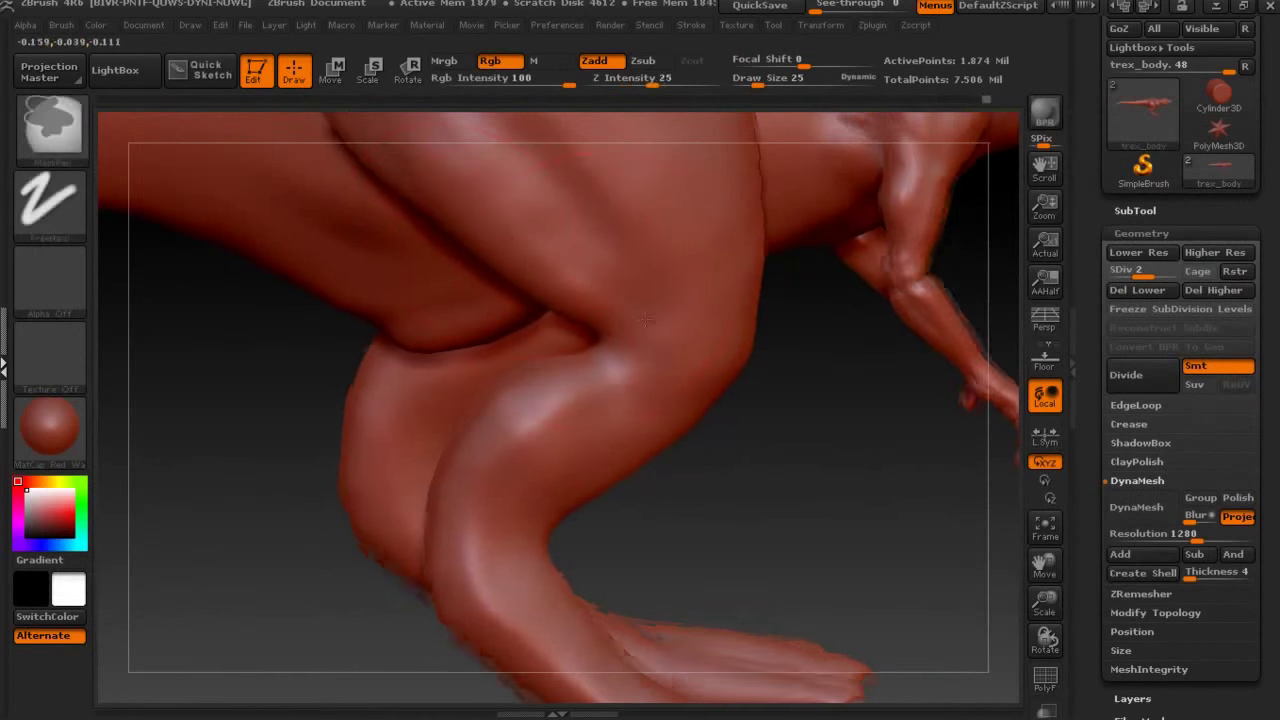
drag(652, 80, 640, 83)
drag(760, 80, 752, 80)
drag(551, 390, 606, 310)
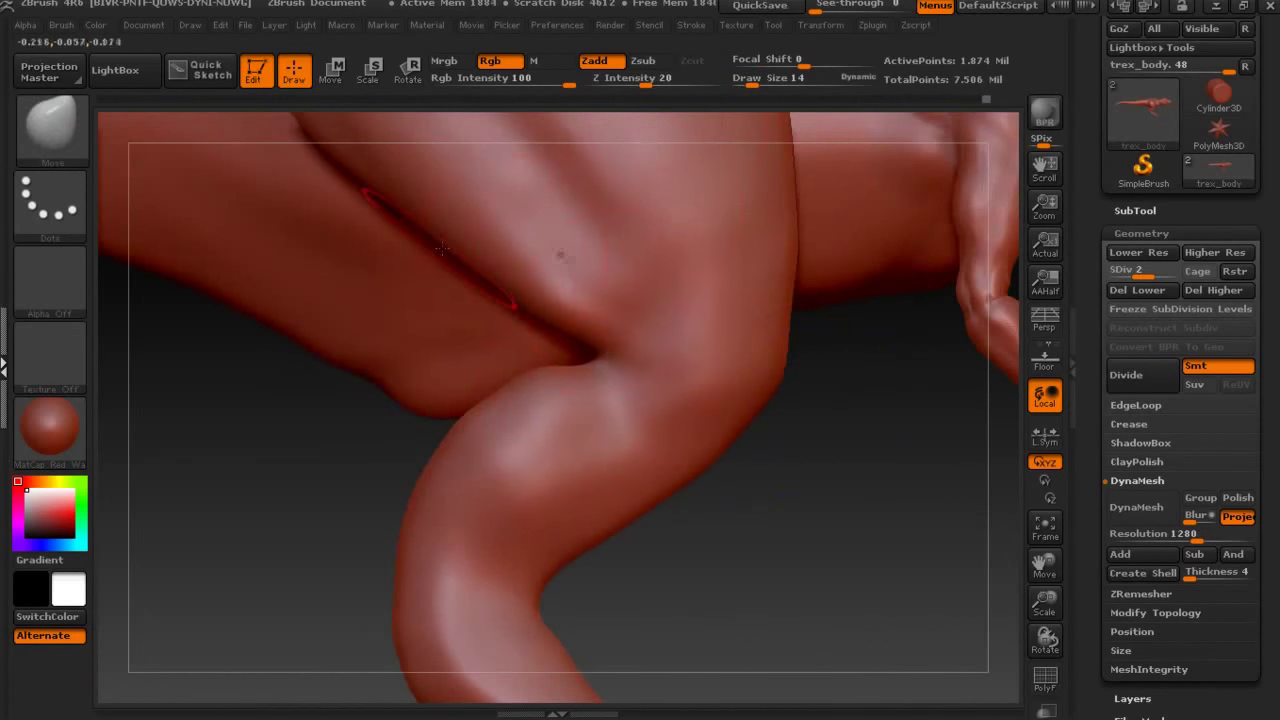
drag(409, 459, 802, 359)
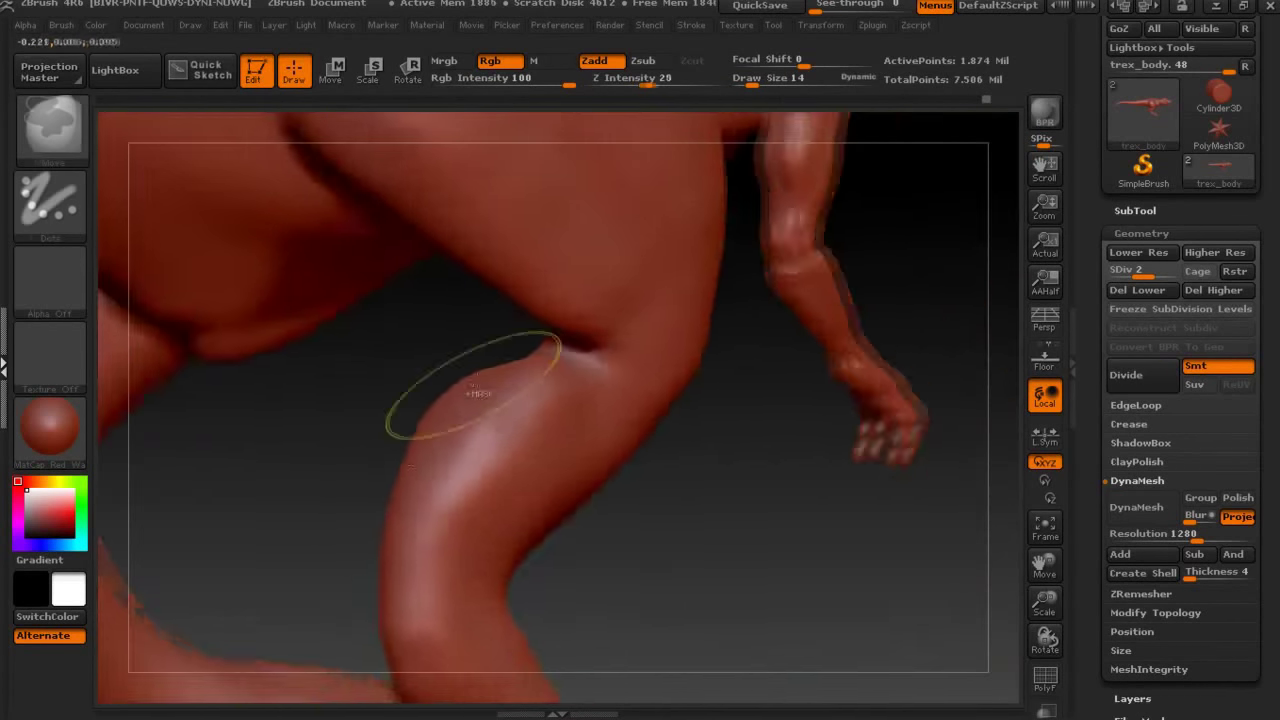
Build up the calf muscle with ClayBuildup at draw size 10 and smooth it.
key(b)
key(c)
key(b)
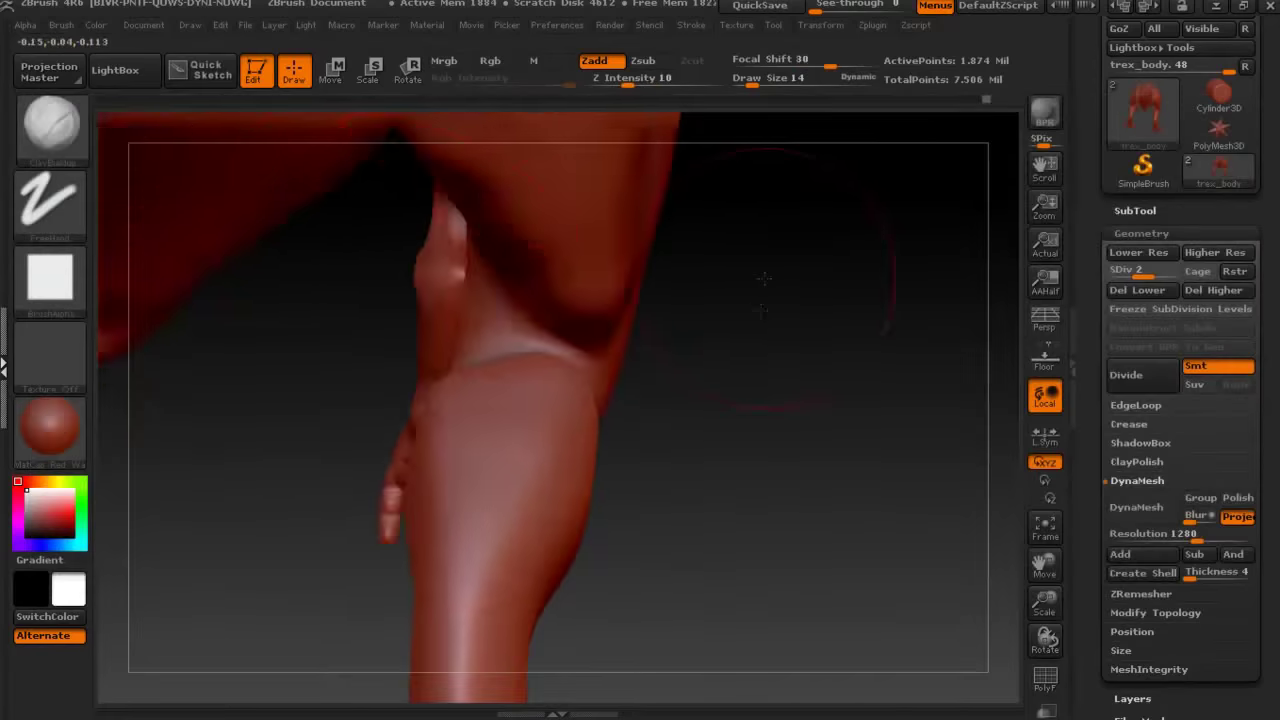
drag(123, 129, 711, 143)
key(Return)
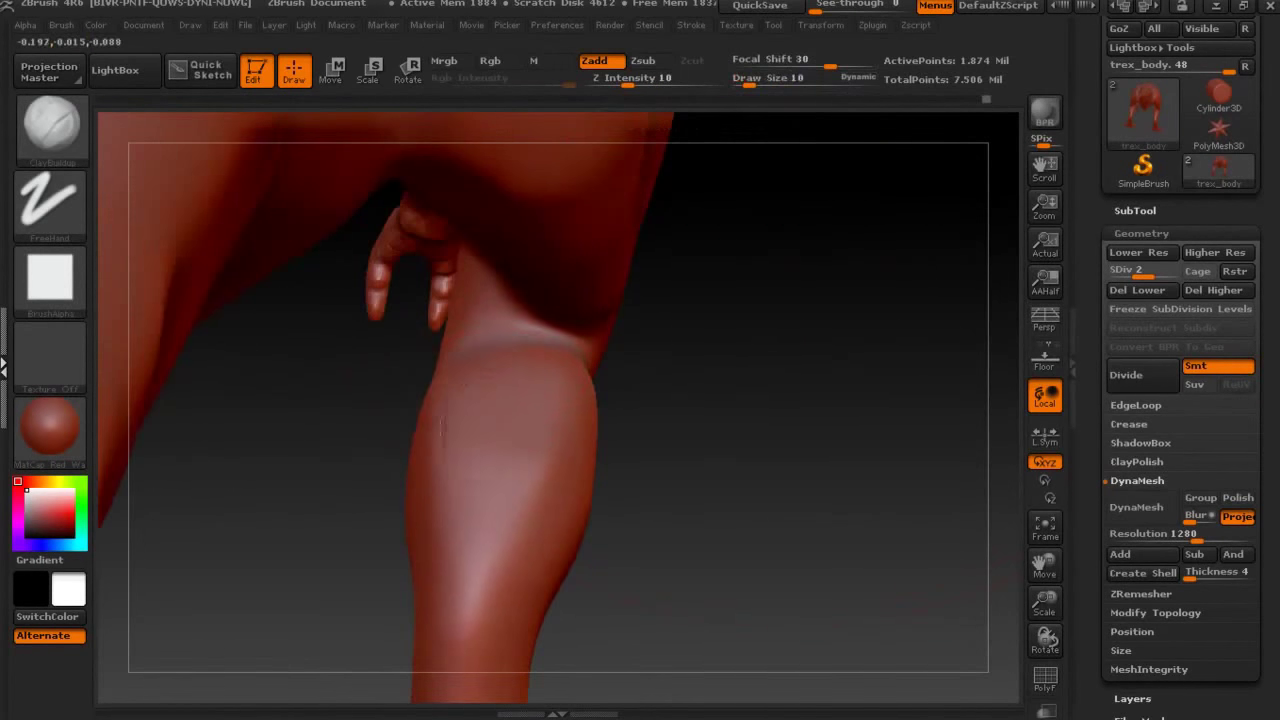
mouse_move(671, 384)
mouse_down()
mouse_move(794, 364)
mouse_move(543, 313)
mouse_up()
drag(531, 435, 415, 230)
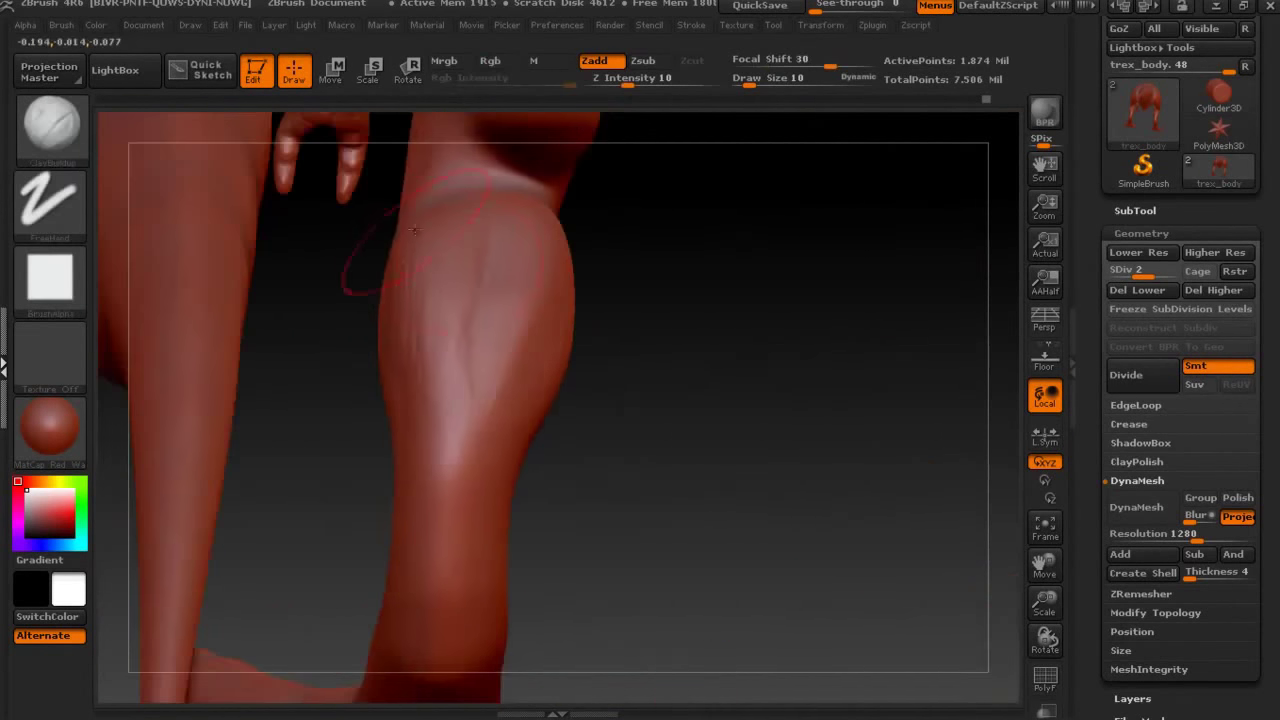
drag(726, 293, 374, 264)
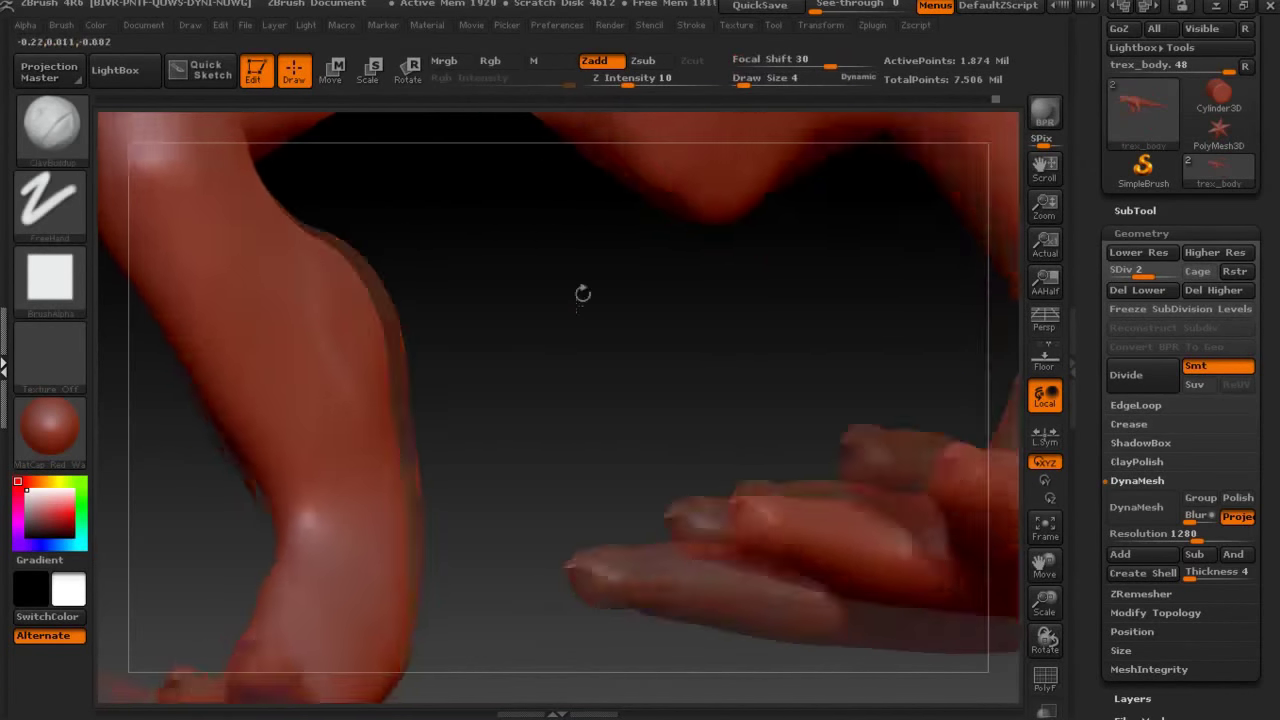
drag(574, 303, 295, 319)
mouse_move(328, 397)
mouse_down()
mouse_move(574, 280)
mouse_move(303, 313)
mouse_move(500, 300)
mouse_move(457, 286)
mouse_move(797, 461)
mouse_move(550, 418)
mouse_up()
Drop the mesh to subdivision level 1 and enlarge the brush to 8.
key(shift+d)
drag(732, 541, 765, 353)
drag(743, 85, 747, 85)
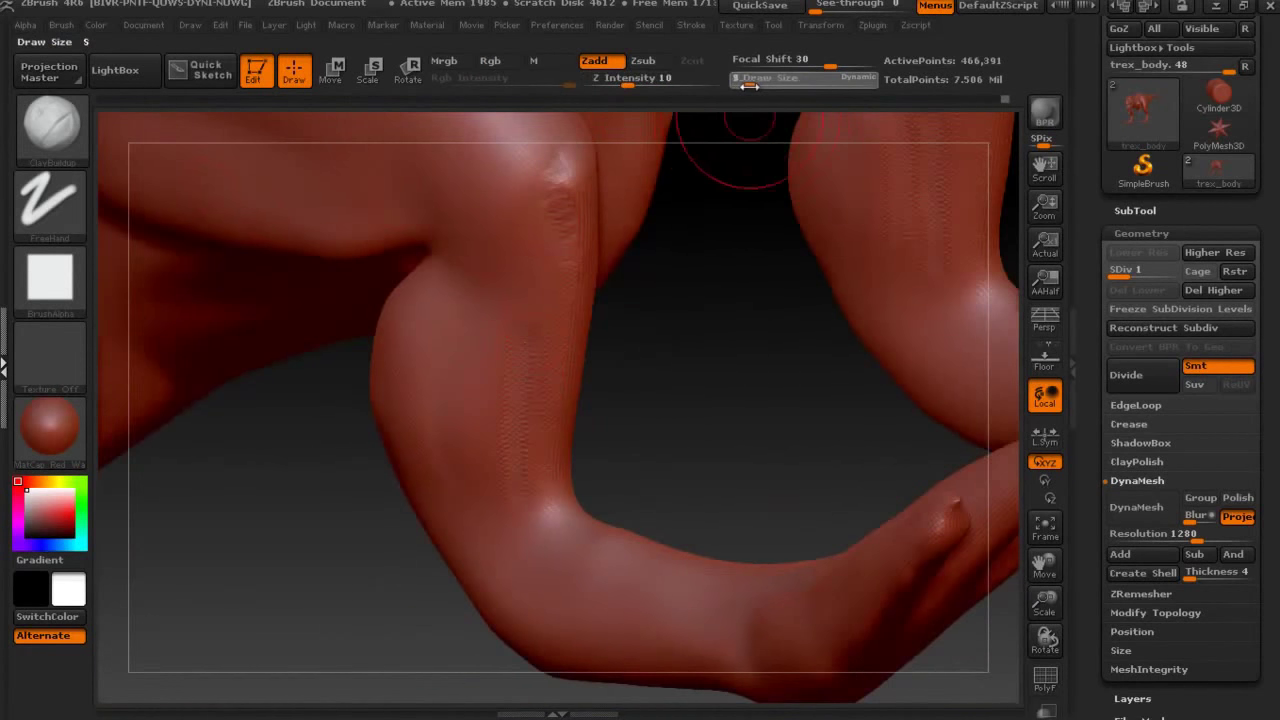
Orbit to the knee and build up its crease with ClayBuildup, raising the brush size to 8.
mouse_move(424, 469)
mouse_down()
mouse_move(456, 423)
mouse_move(666, 280)
mouse_move(426, 286)
mouse_move(489, 319)
mouse_up()
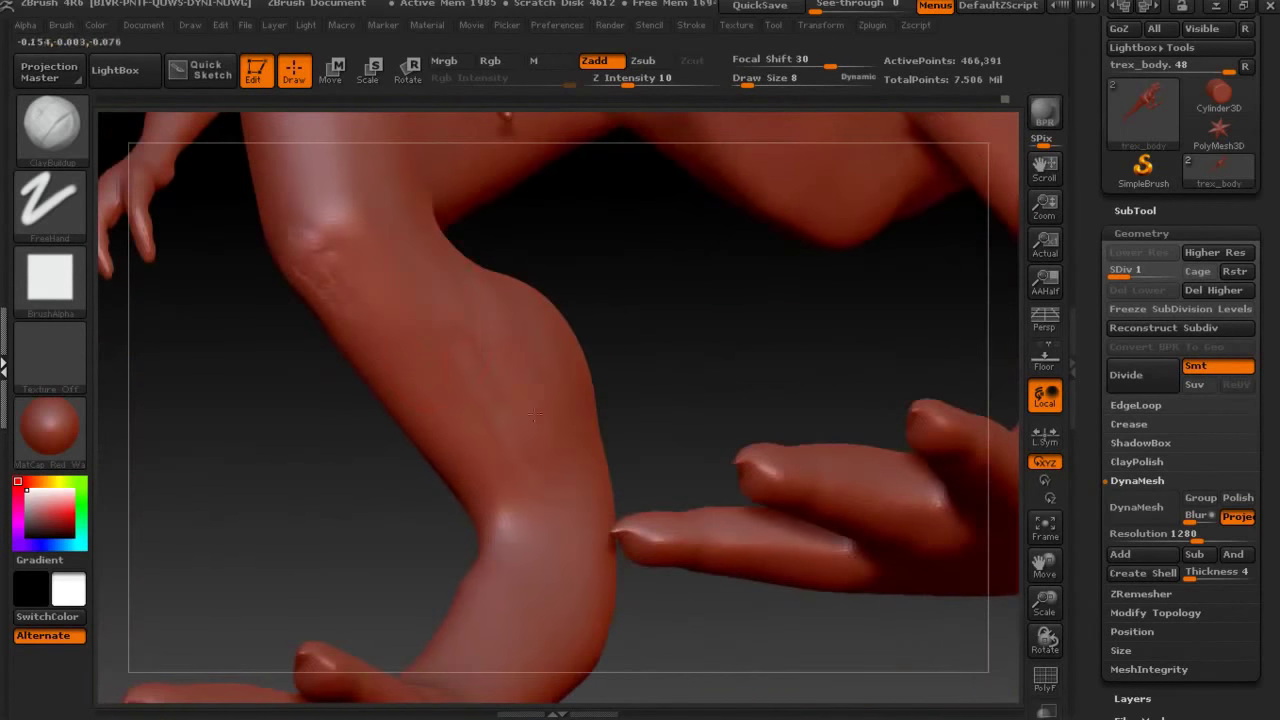
mouse_move(593, 238)
mouse_down()
mouse_move(680, 334)
mouse_move(480, 520)
mouse_up()
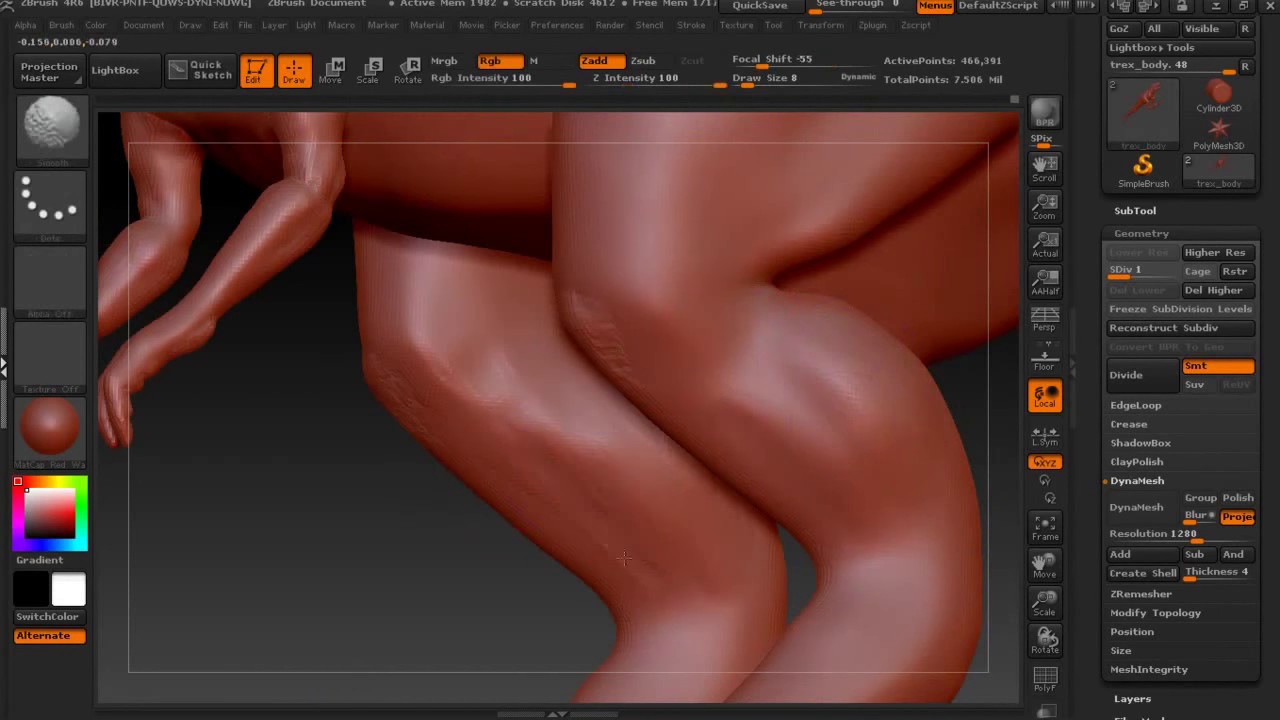
drag(500, 486, 365, 357)
key(shift)
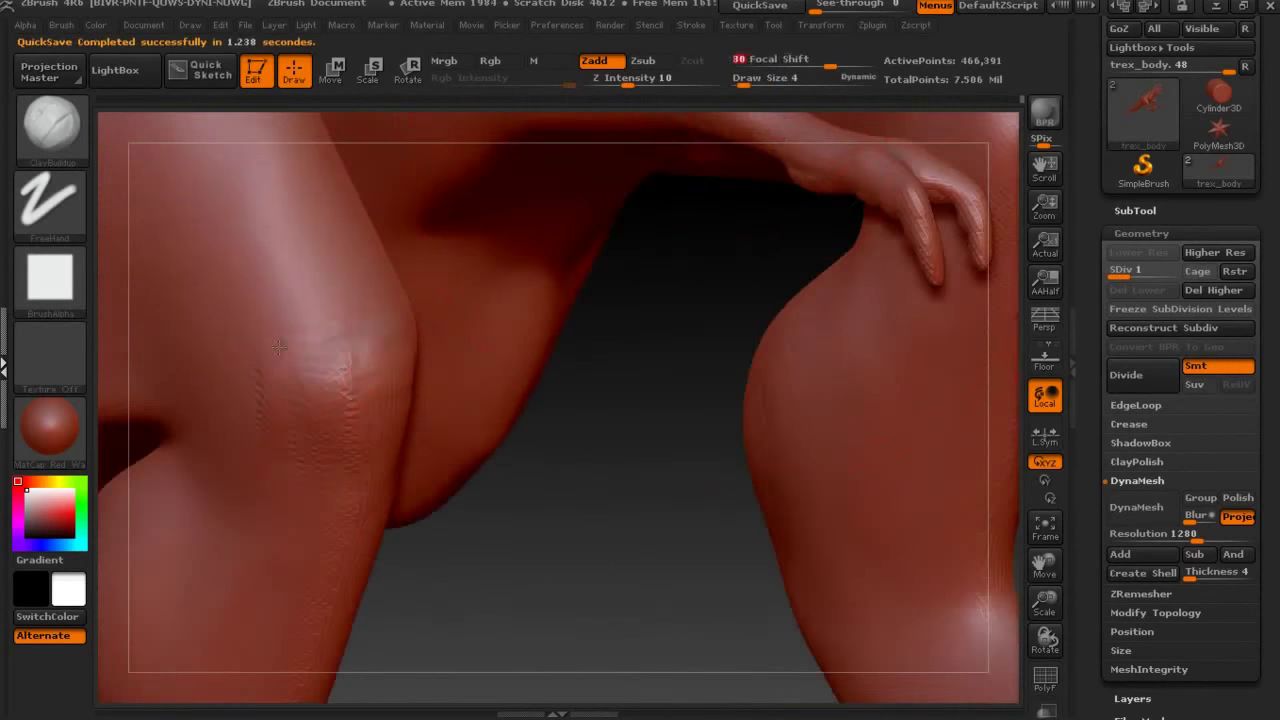
mouse_move(323, 377)
mouse_down()
mouse_move(560, 480)
mouse_move(486, 430)
mouse_up()
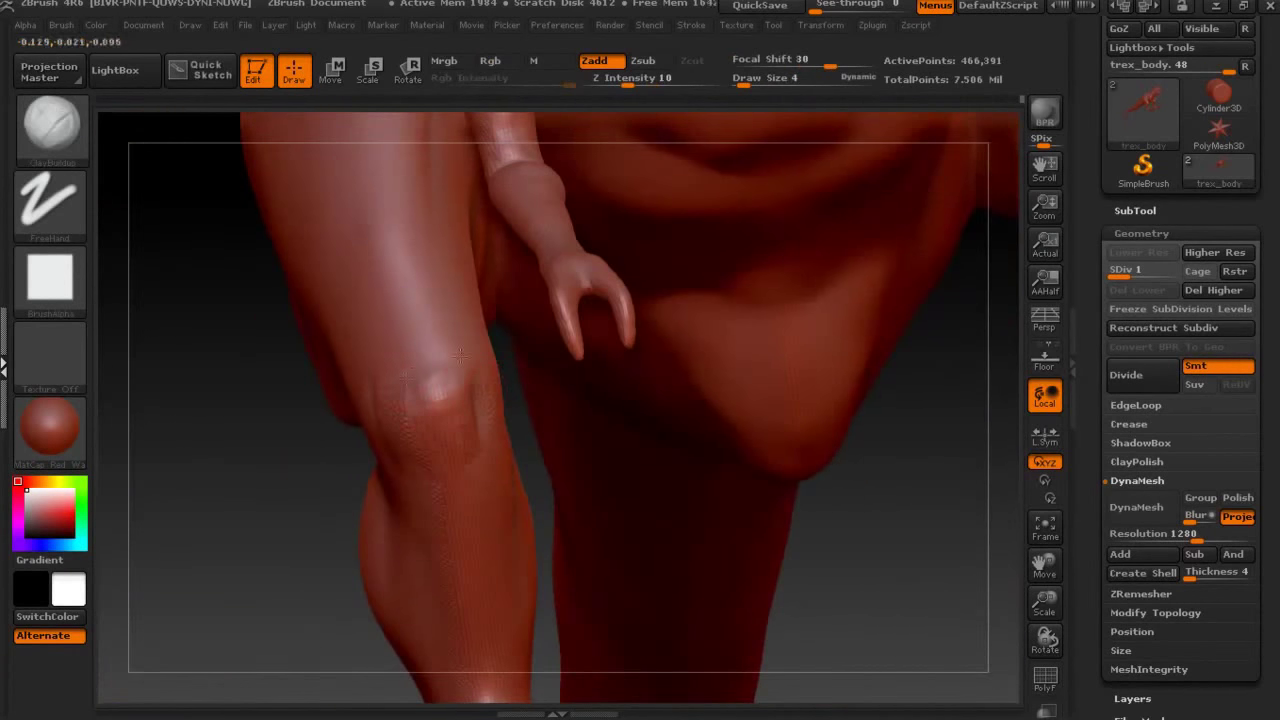
mouse_move(465, 487)
mouse_down()
mouse_move(188, 365)
mouse_move(509, 449)
mouse_move(814, 289)
mouse_move(673, 308)
mouse_move(592, 386)
mouse_up()
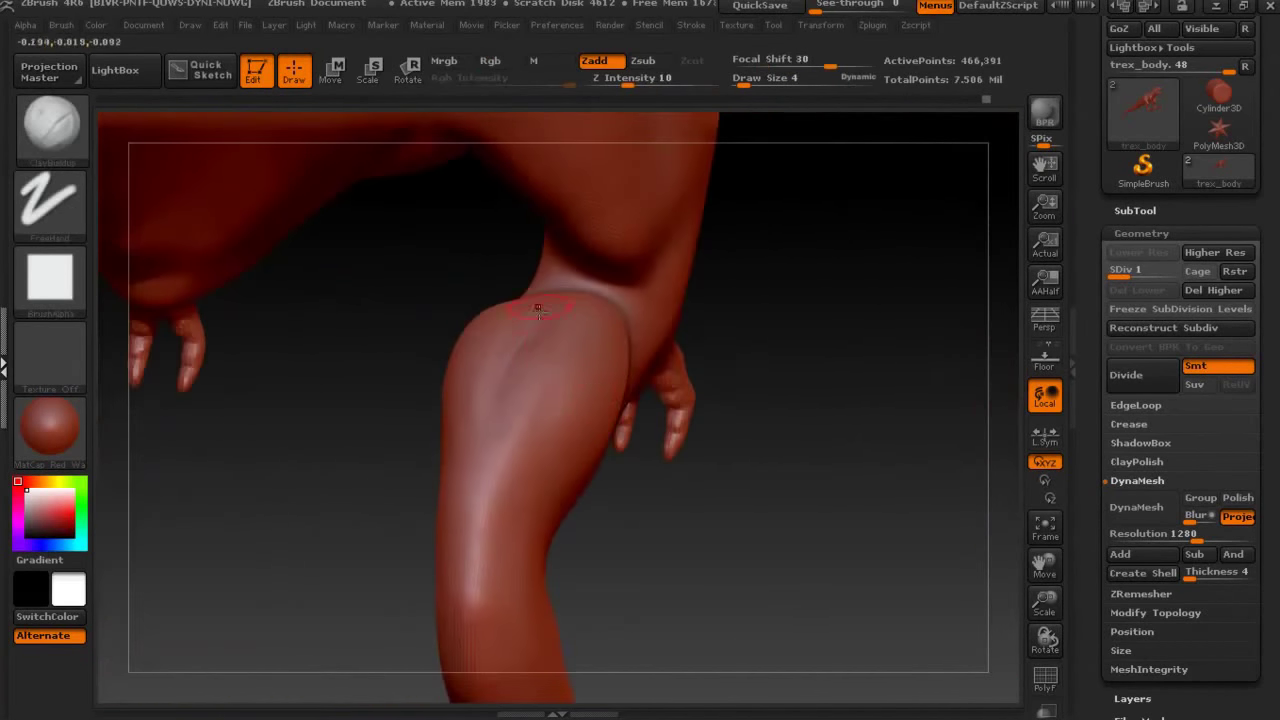
mouse_move(483, 407)
mouse_down()
mouse_move(720, 309)
mouse_move(563, 270)
mouse_up()
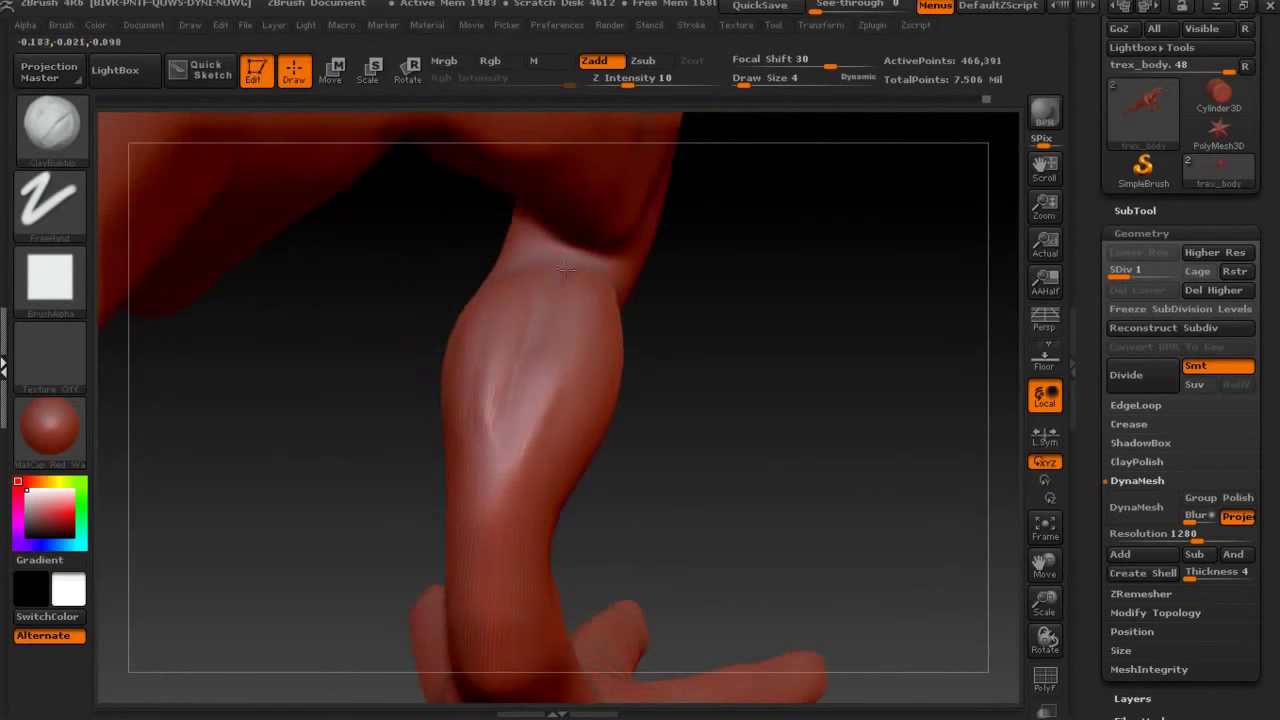
key(shift)
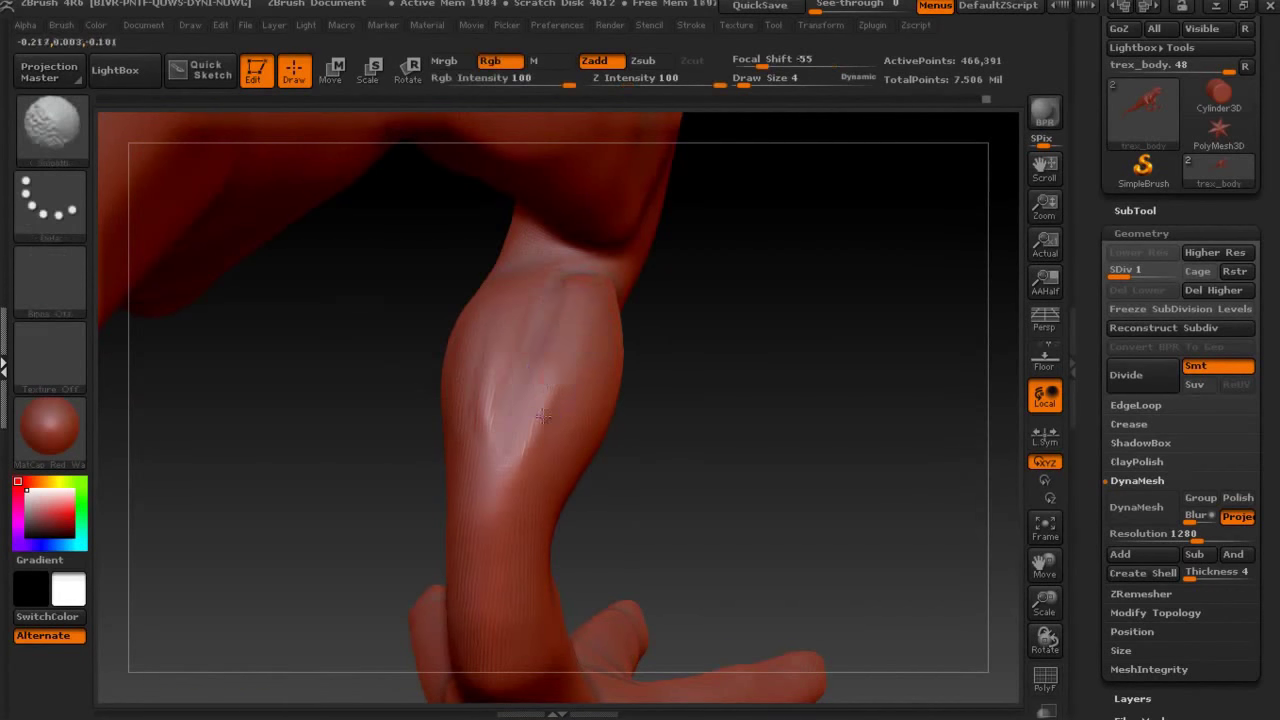
mouse_move(783, 277)
mouse_down()
mouse_move(829, 346)
mouse_move(479, 311)
mouse_up()
key(bracketright)
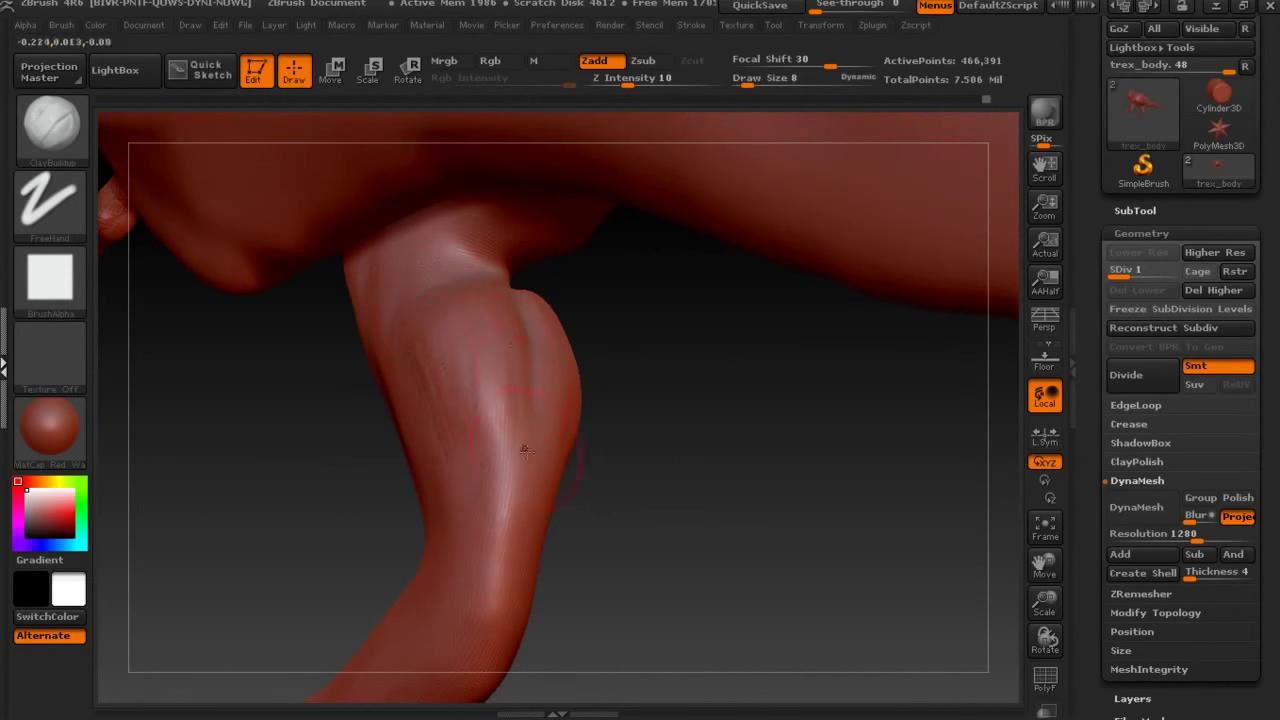
Alternately smooth and build the knee crease while turning the legs to different angles.
key(shift)
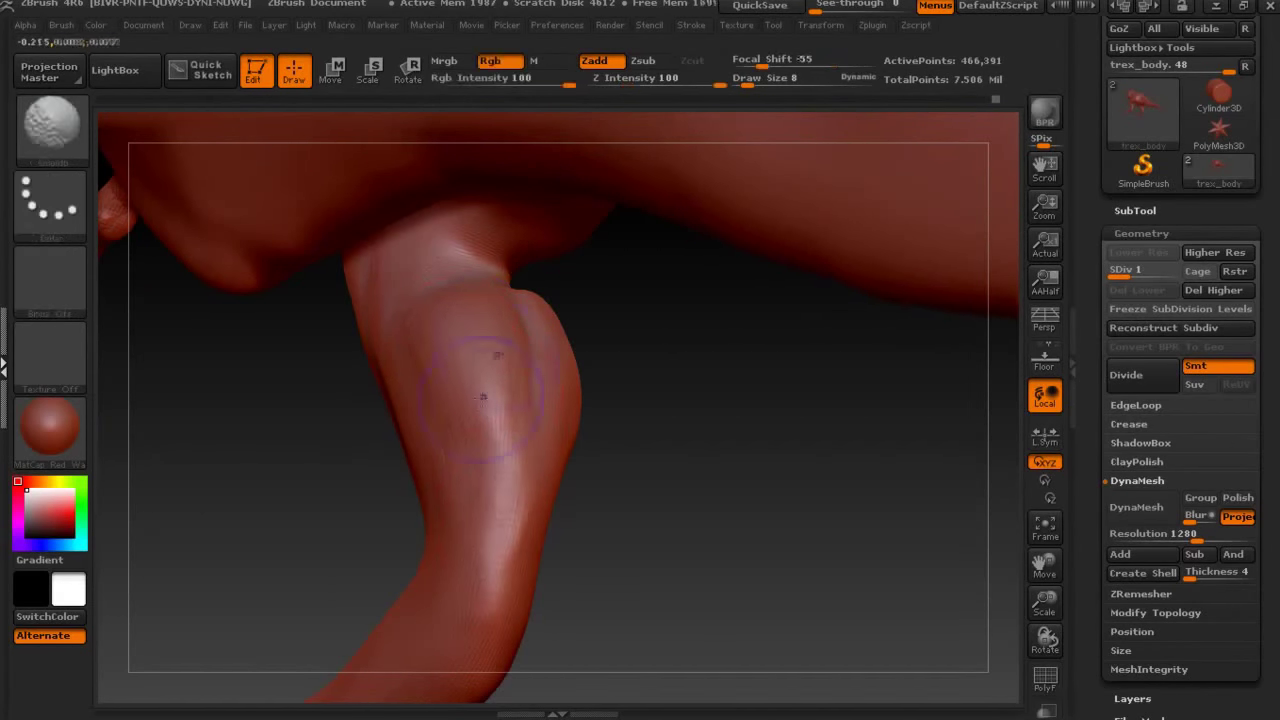
drag(483, 397, 690, 380)
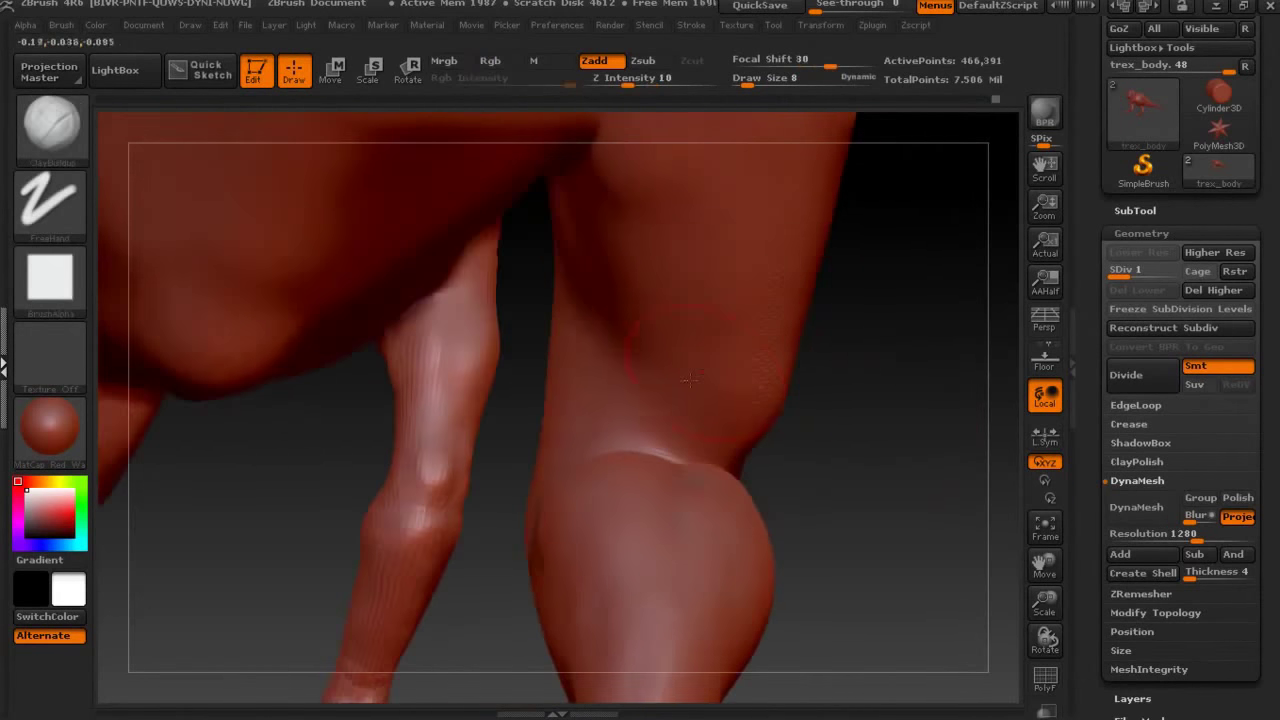
key(shift)
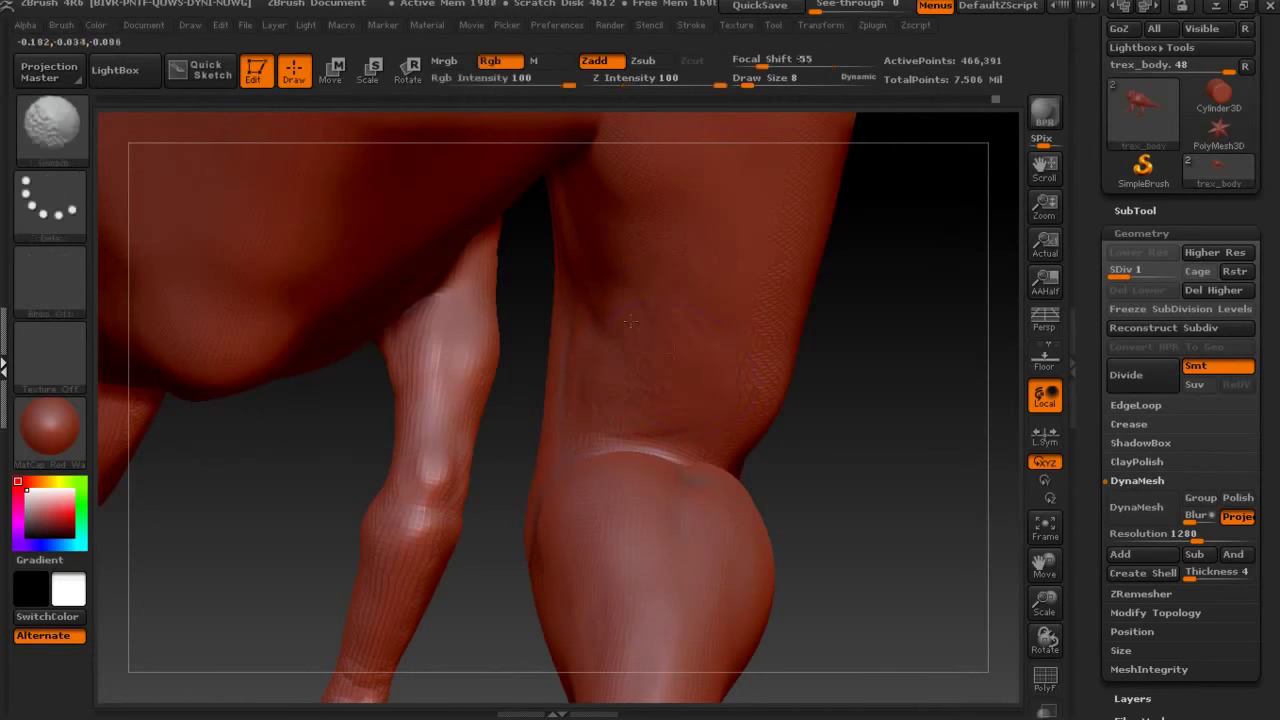
drag(617, 325, 773, 432)
key(shift)
drag(773, 387, 714, 402)
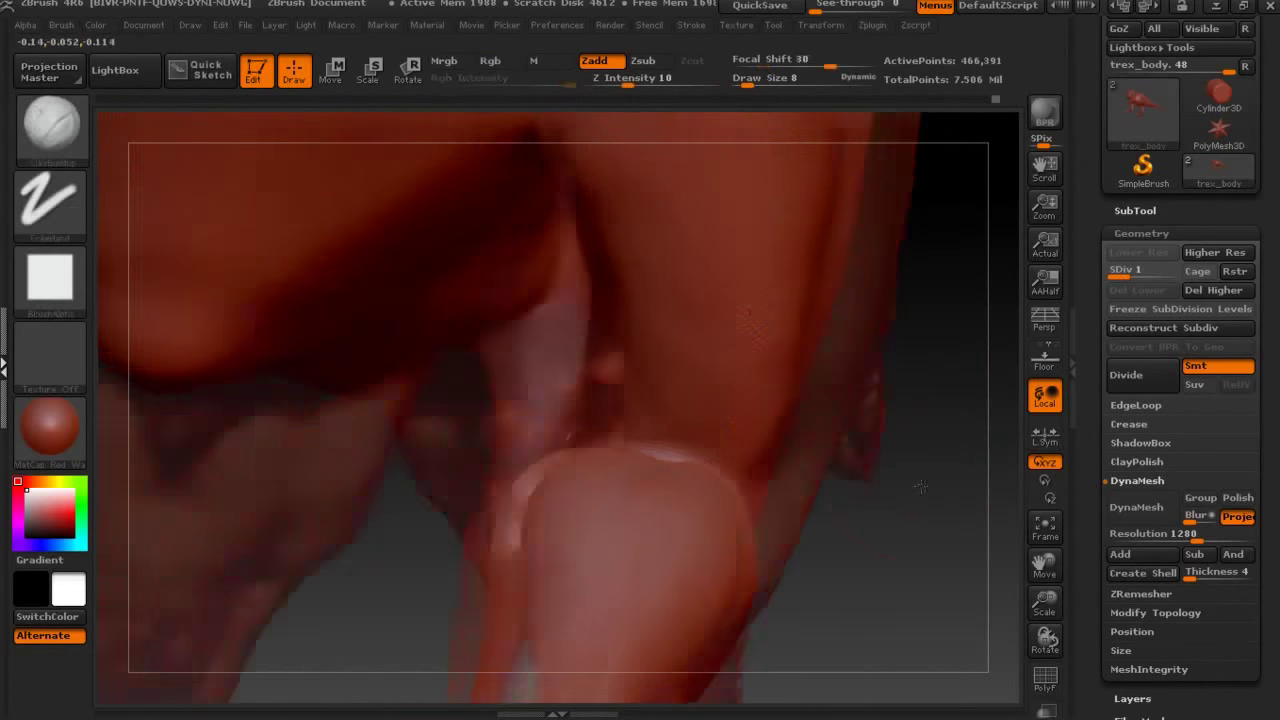
key(shift)
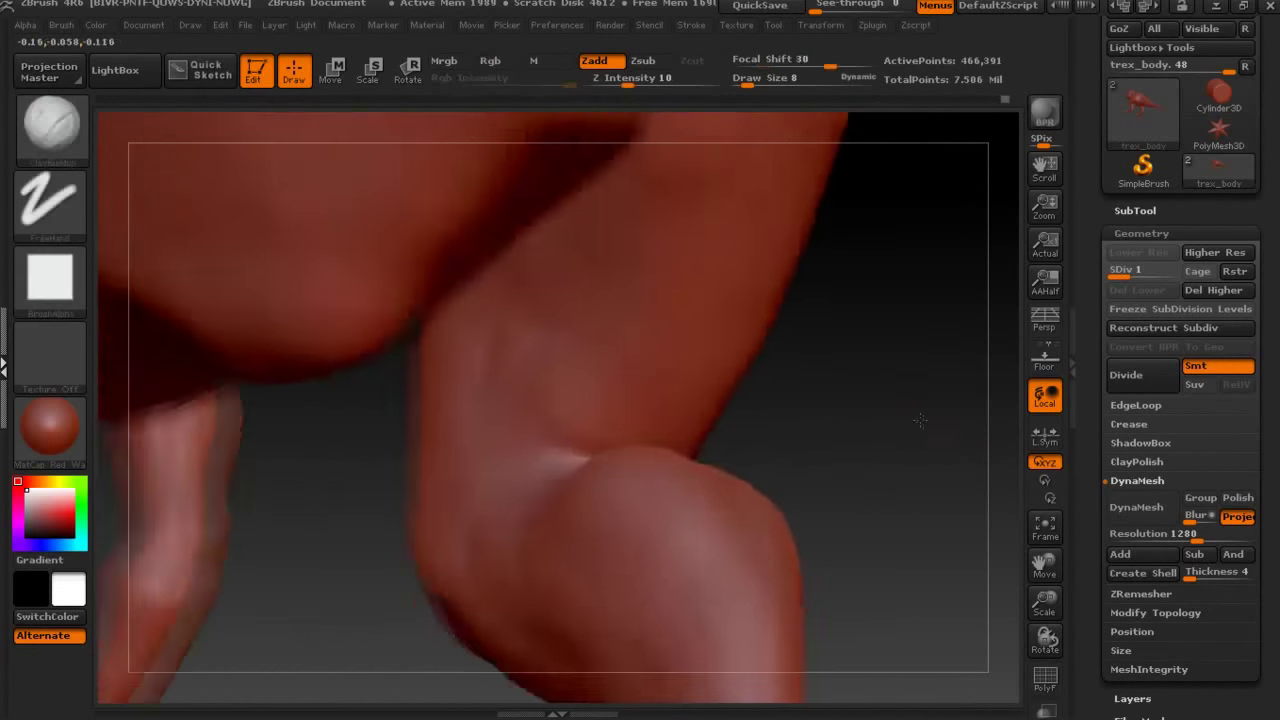
drag(714, 402, 561, 404)
key(shift)
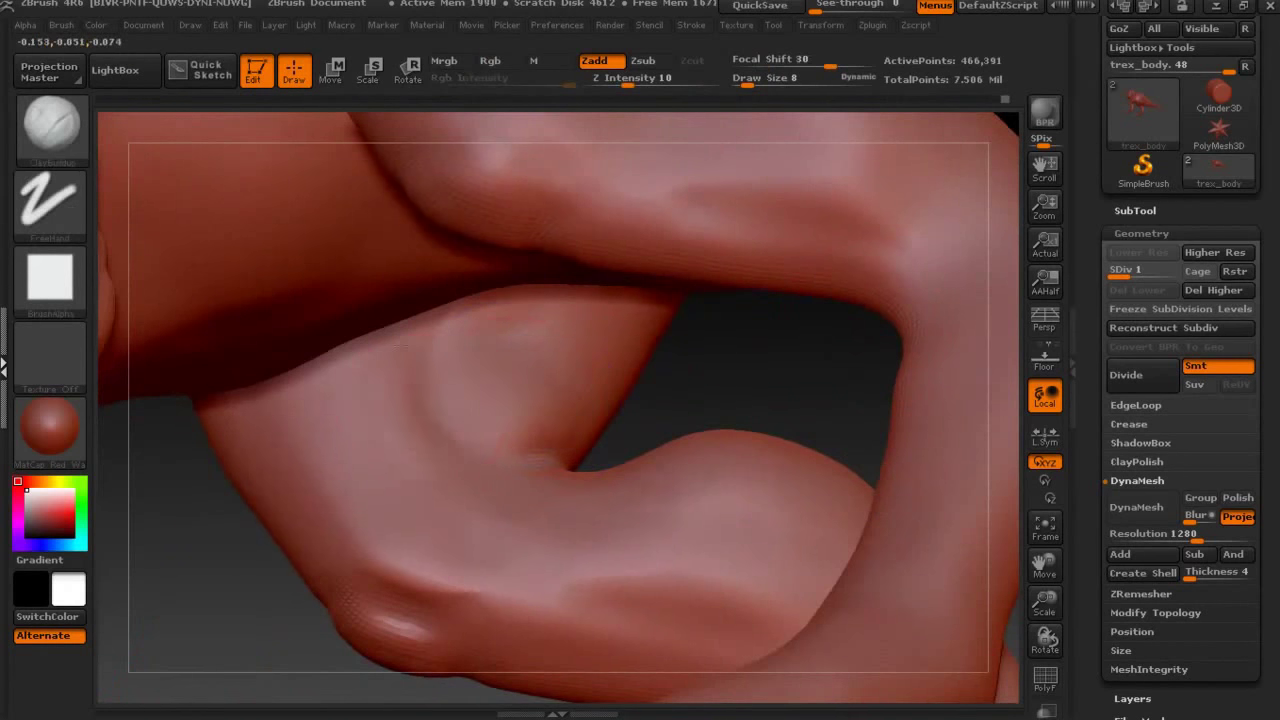
key(shift)
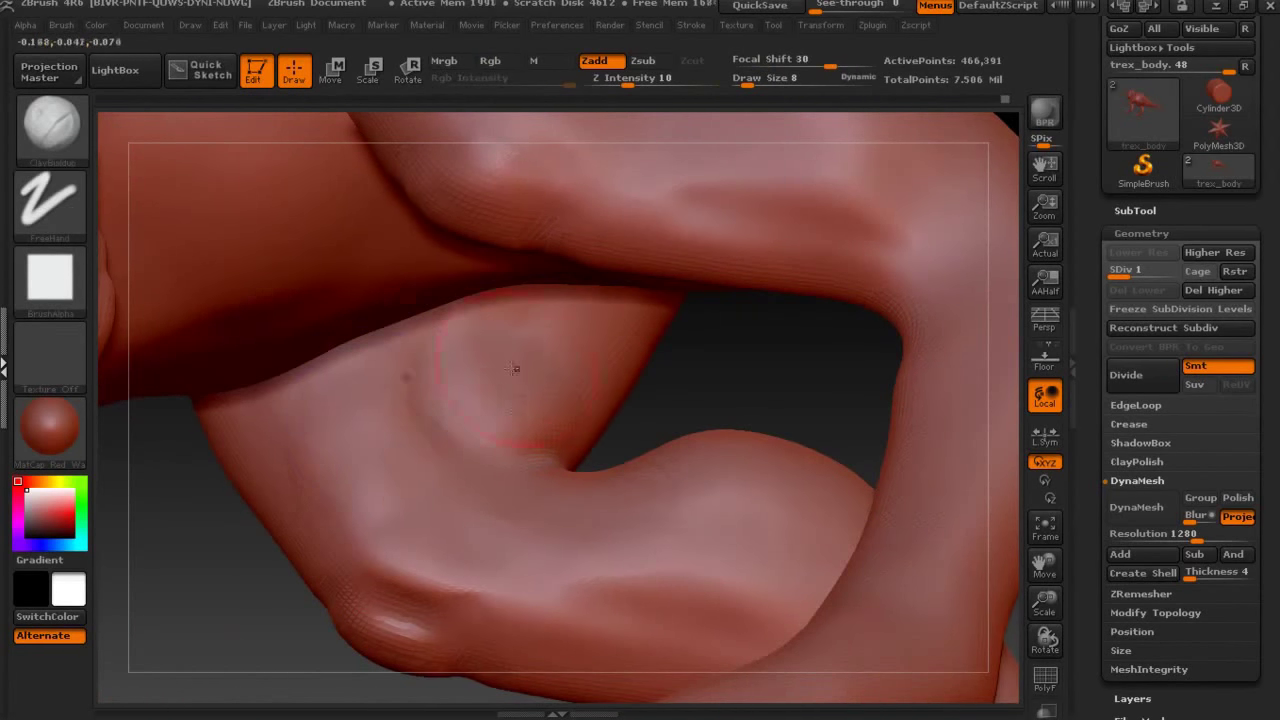
Halve the brush to draw size 4 and smooth the freshly sculpted knee crease.
drag(749, 82, 743, 82)
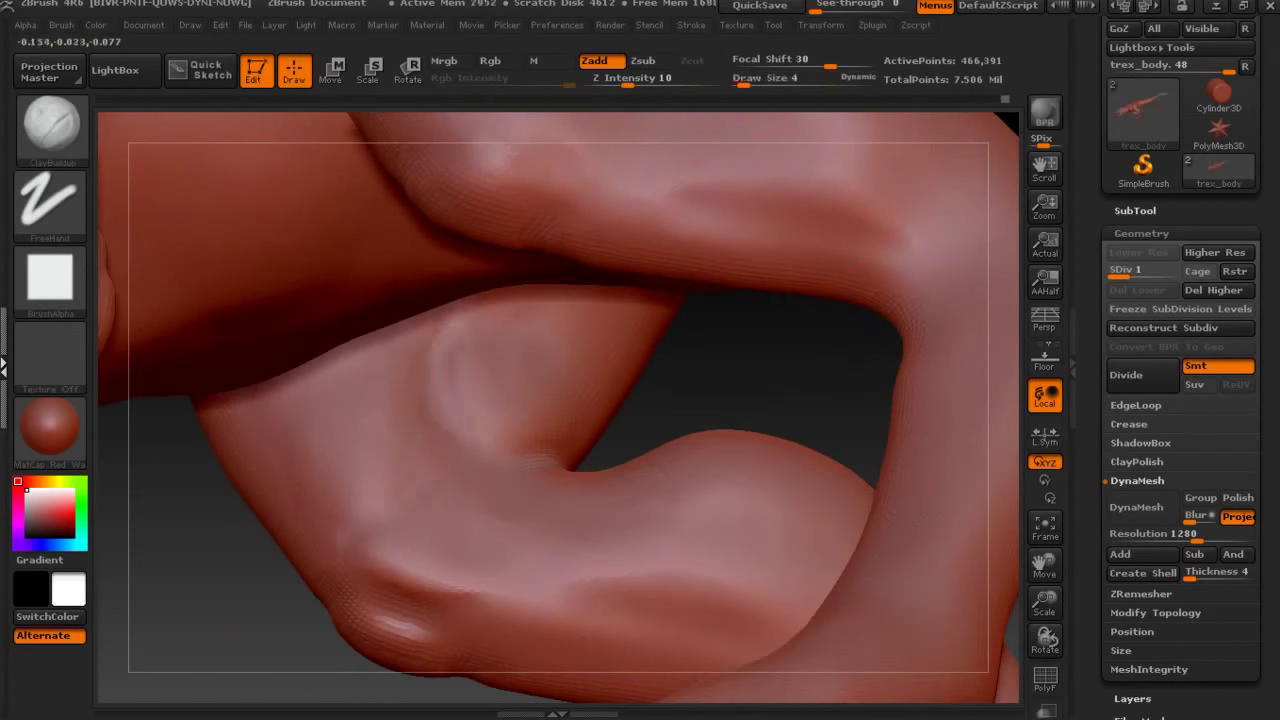
key(shift)
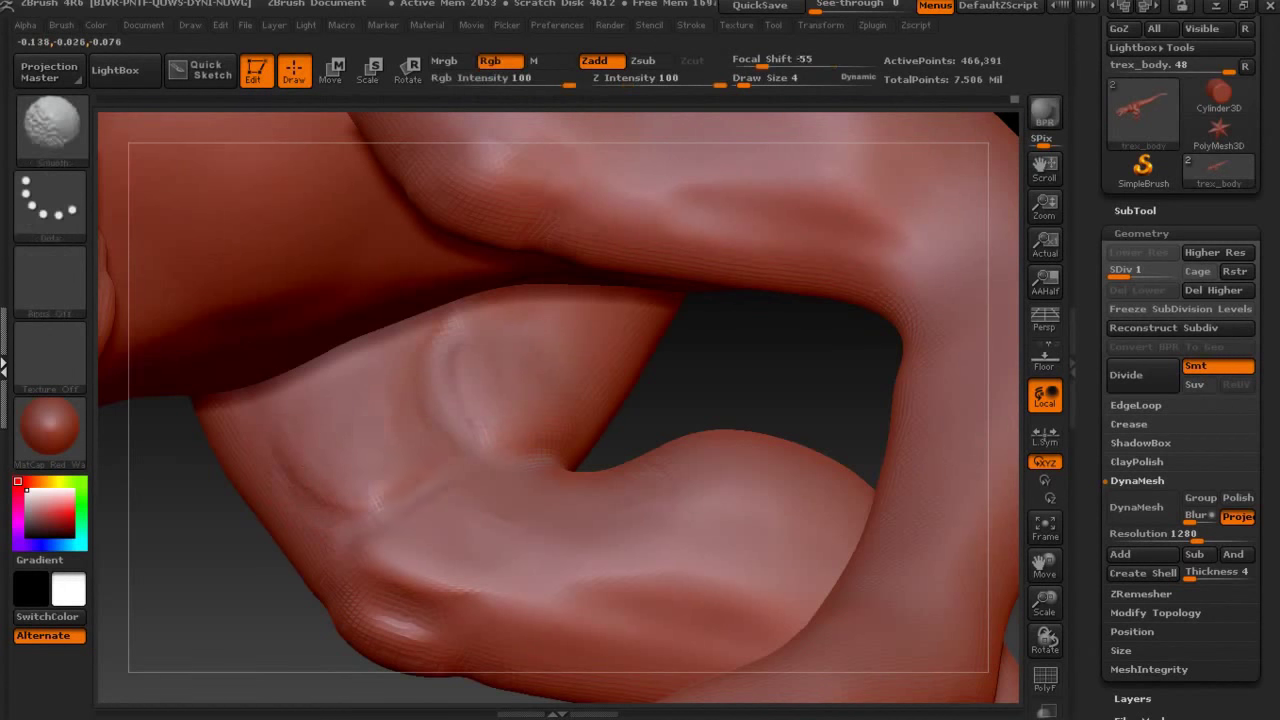
key(shift)
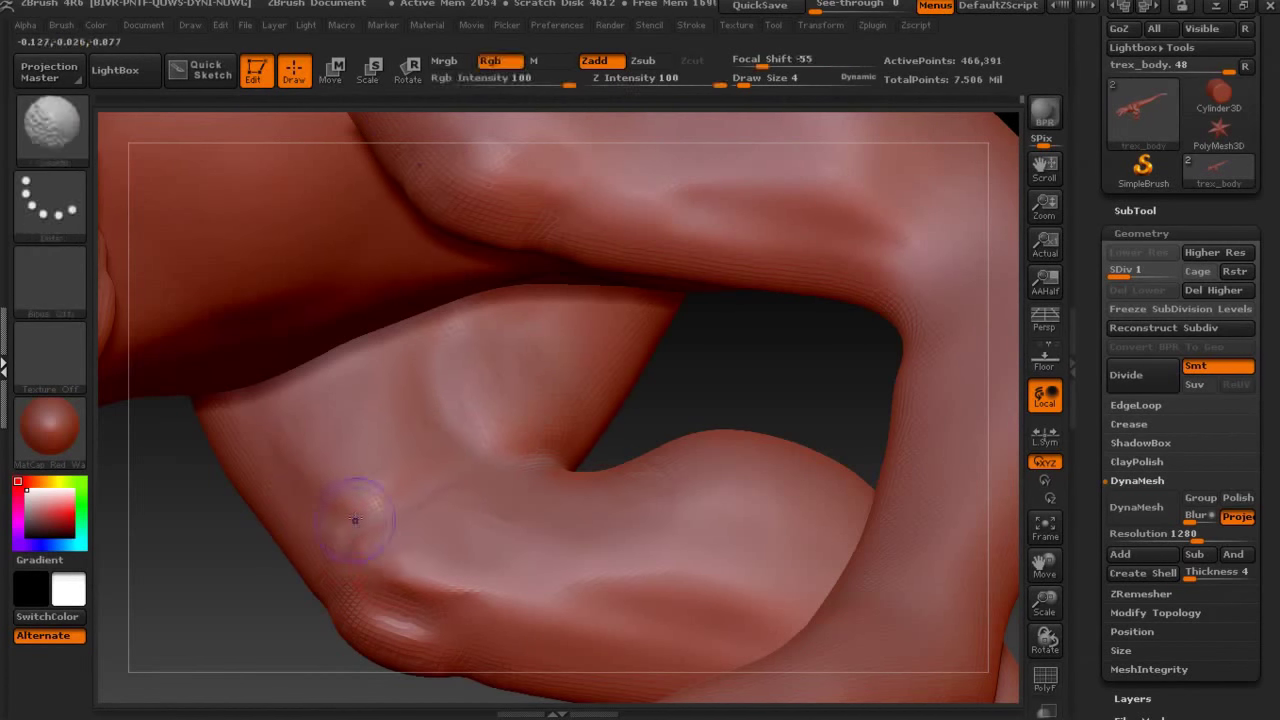
key(shift)
mouse_move(497, 514)
mouse_down()
mouse_move(789, 332)
mouse_move(874, 420)
mouse_move(953, 370)
mouse_up()
key(ctrl)
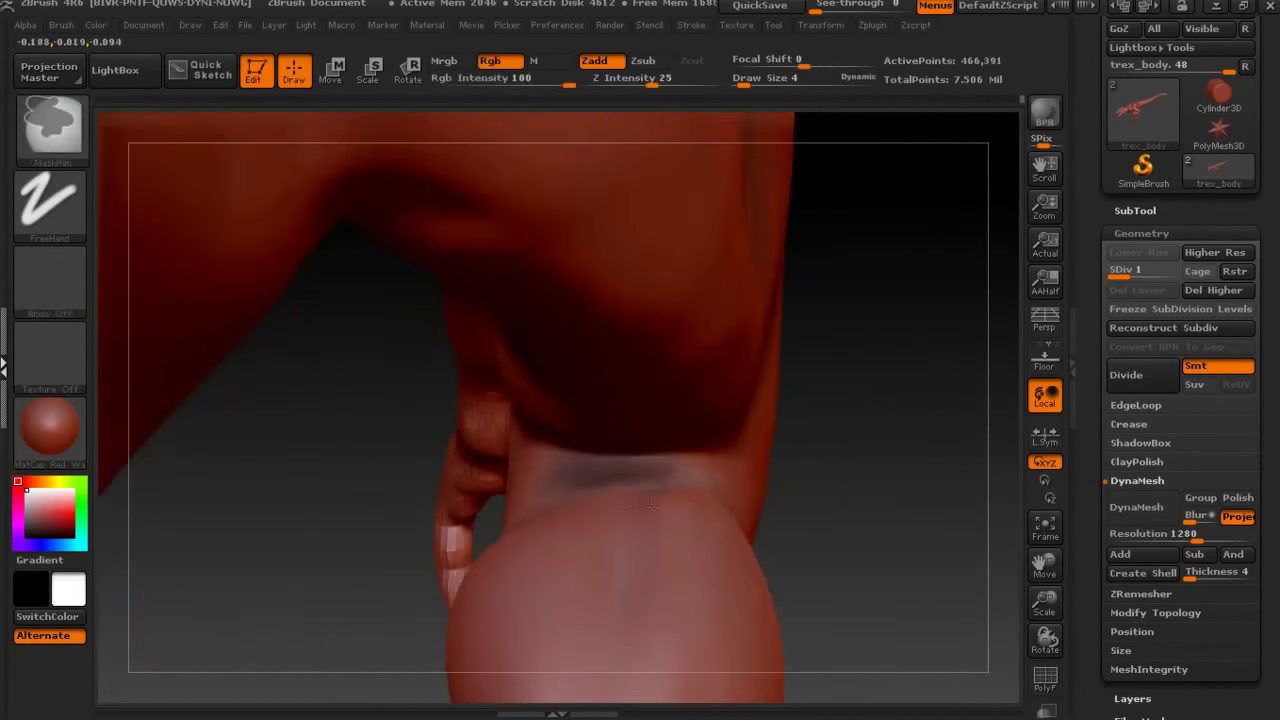
Mask the whole model, apply a Deformation Inflate, then invert the mask.
ctrl+click(953, 370)
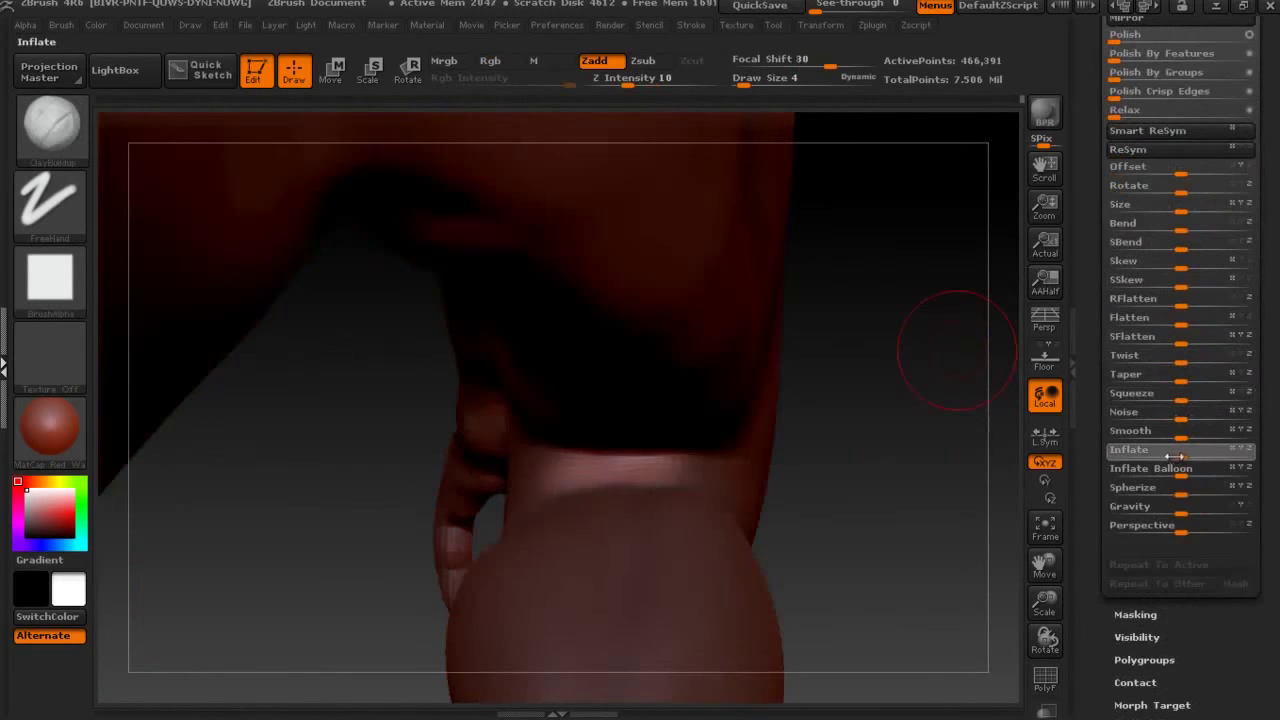
drag(1172, 458, 1190, 458)
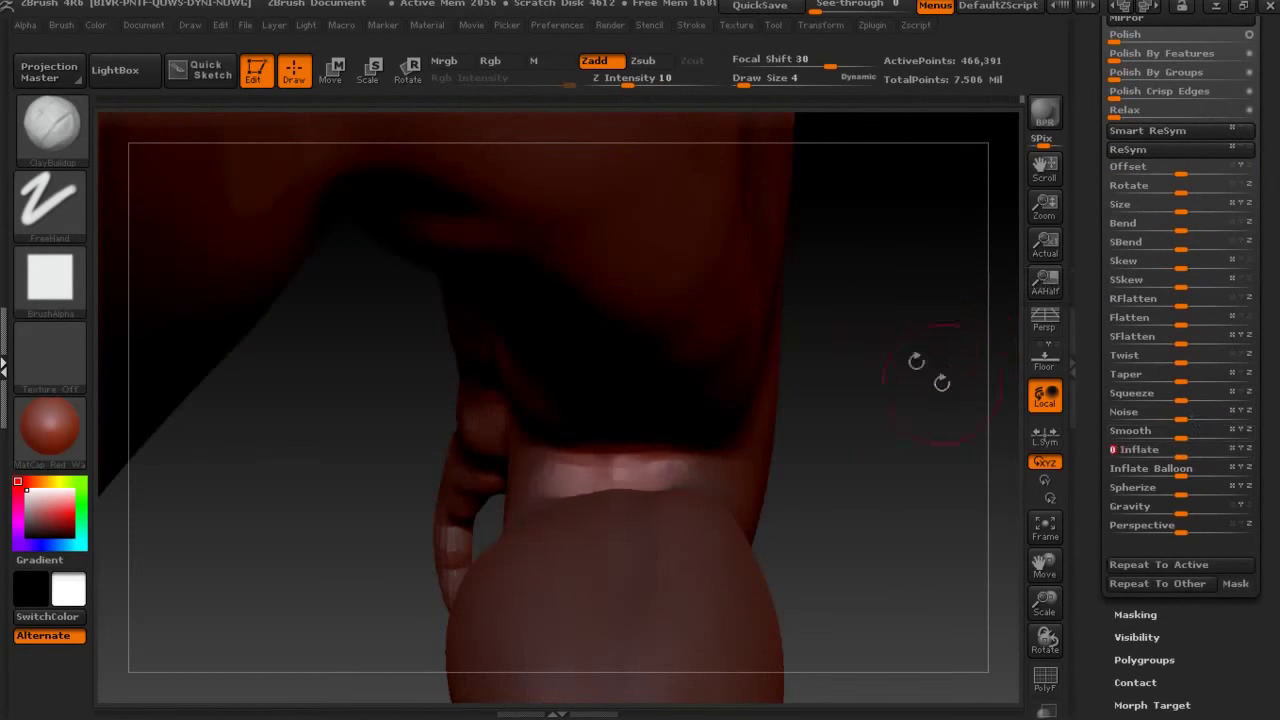
drag(943, 380, 898, 345)
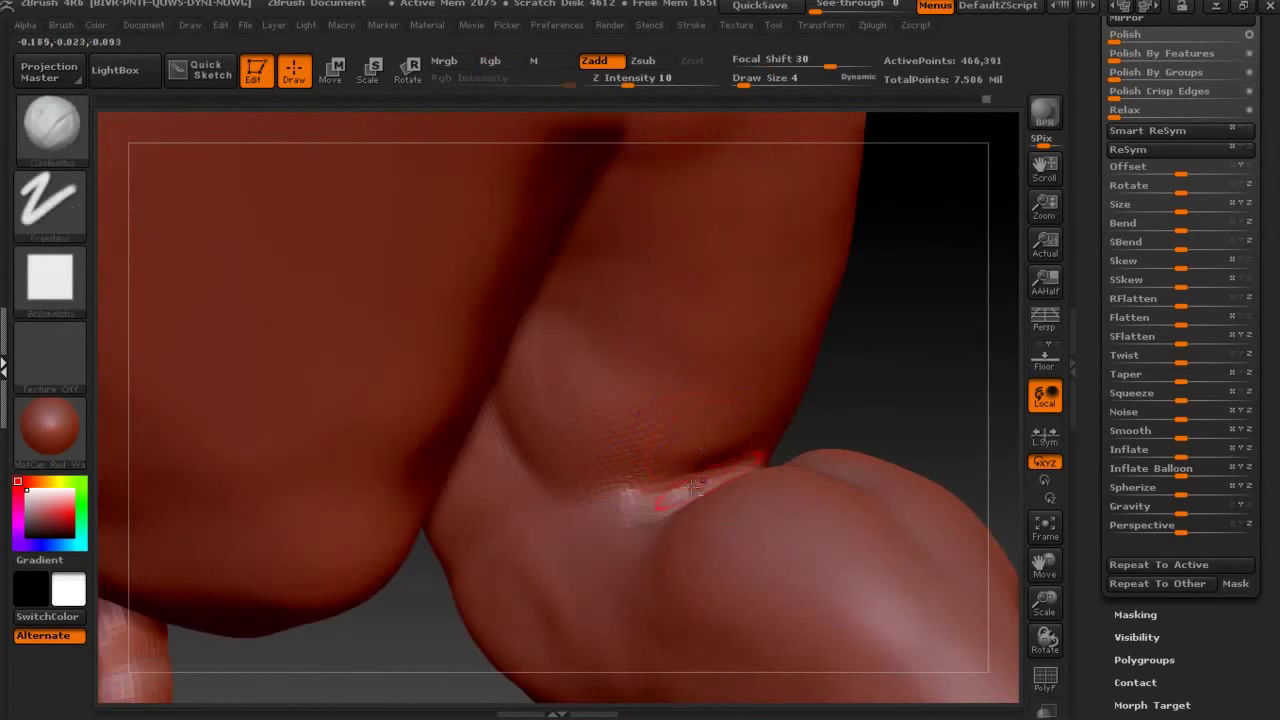
ctrl+click(830, 410)
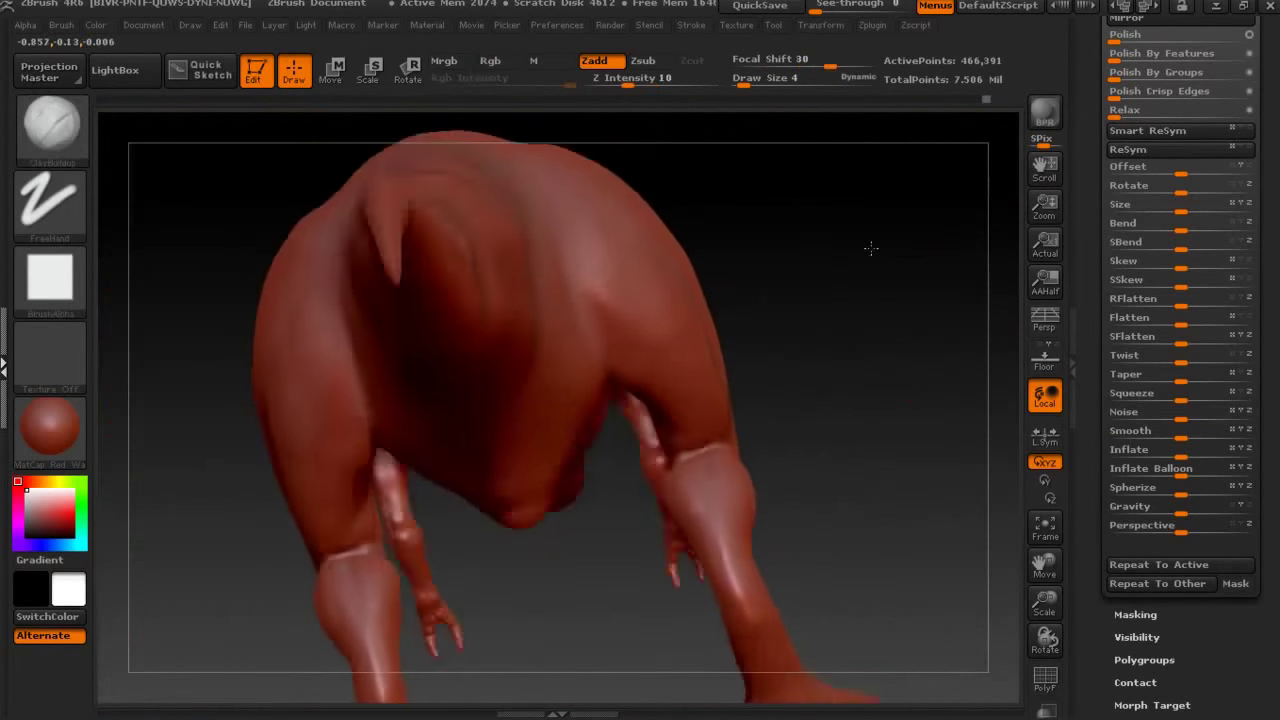
Build up the arm and hip creases with ClayBuildup and smooth them with Shift.
drag(871, 251, 716, 343)
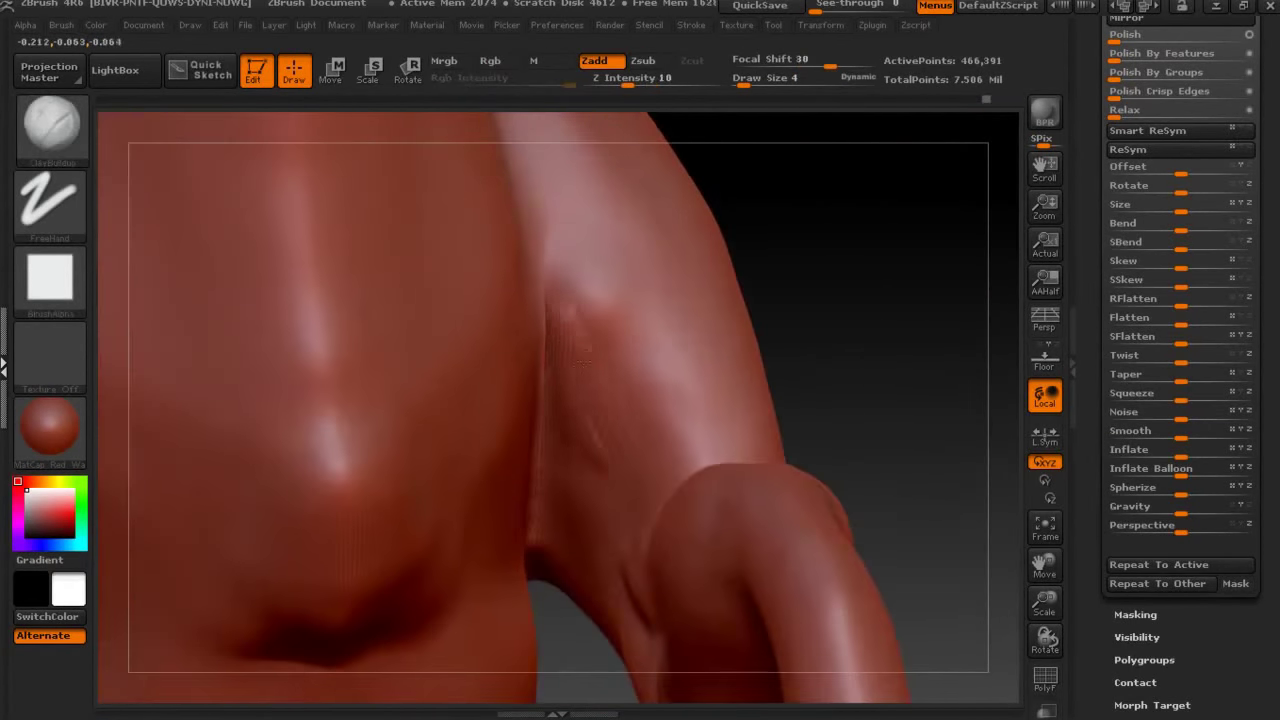
drag(871, 285, 809, 294)
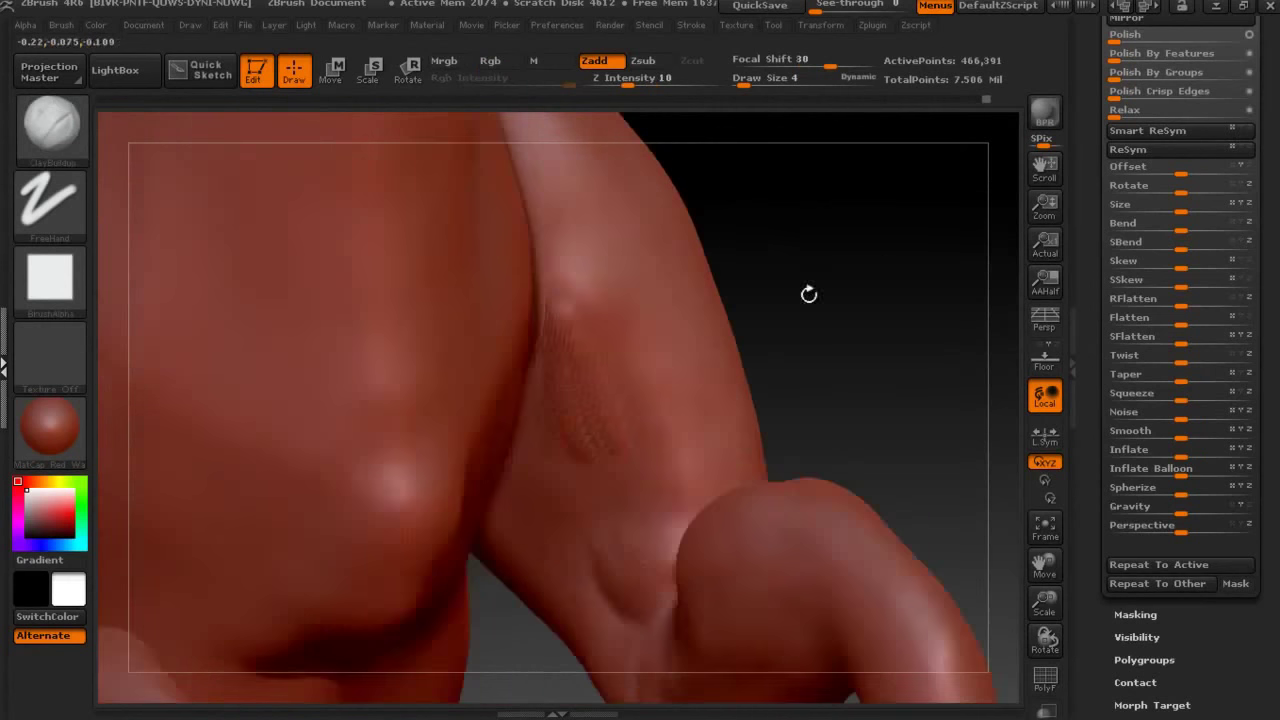
key(shift)
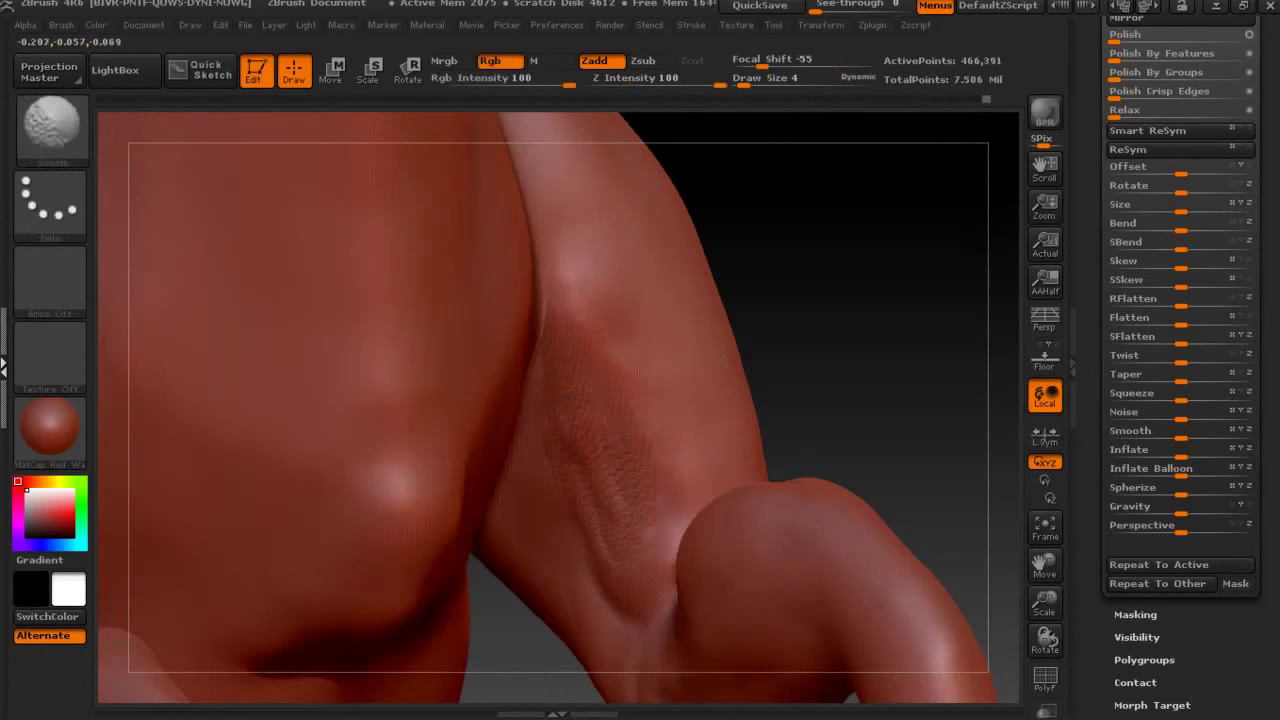
key(shift)
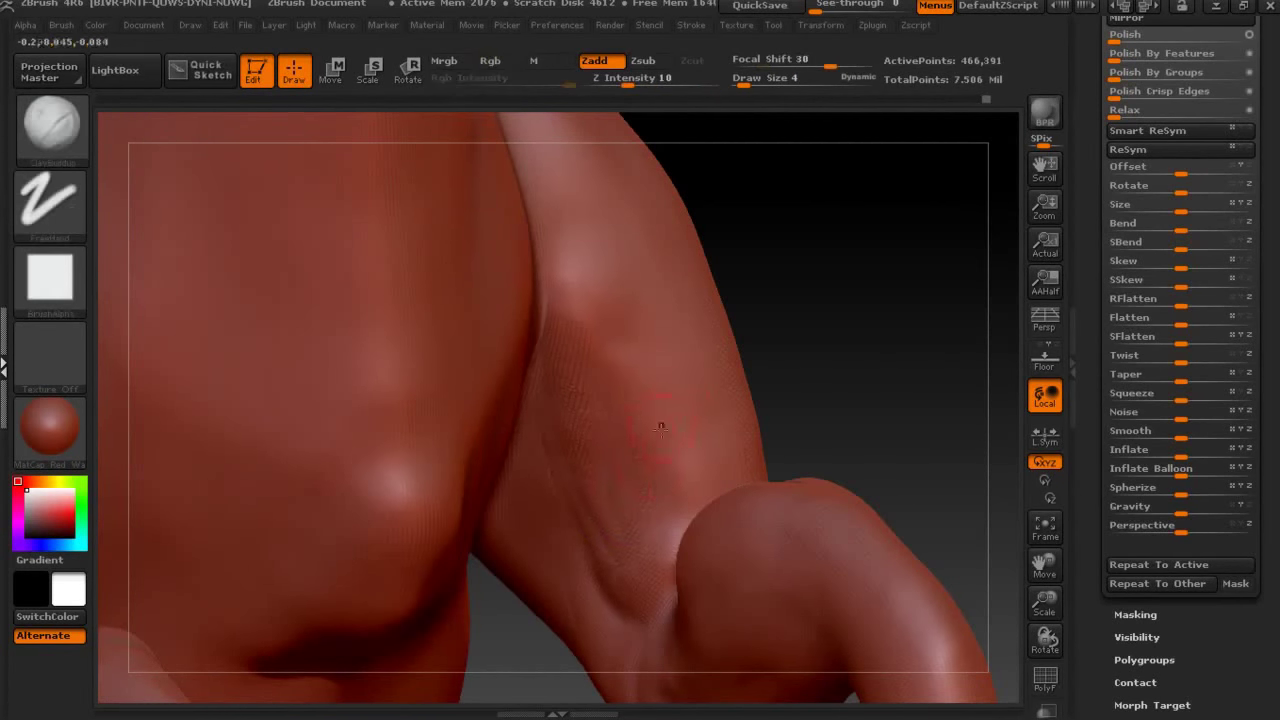
key(shift)
drag(770, 310, 813, 261)
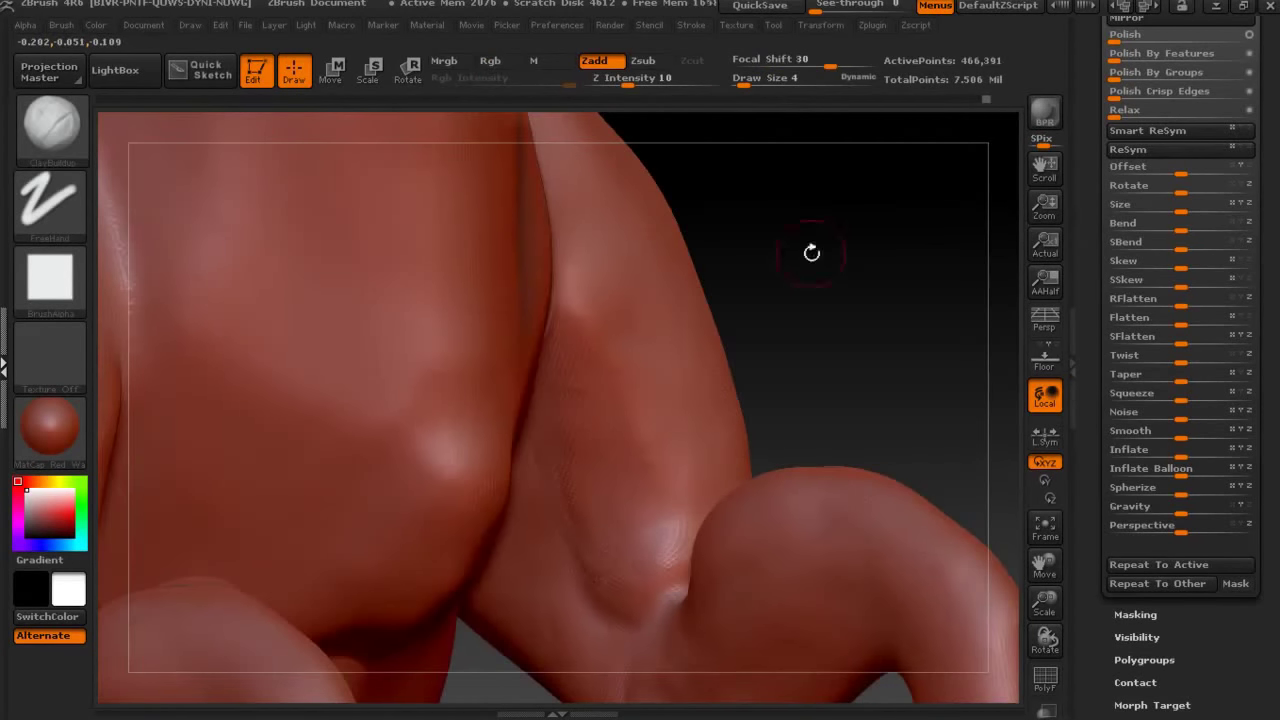
key(shift)
mouse_move(644, 540)
mouse_down()
mouse_move(543, 591)
mouse_move(595, 376)
mouse_up()
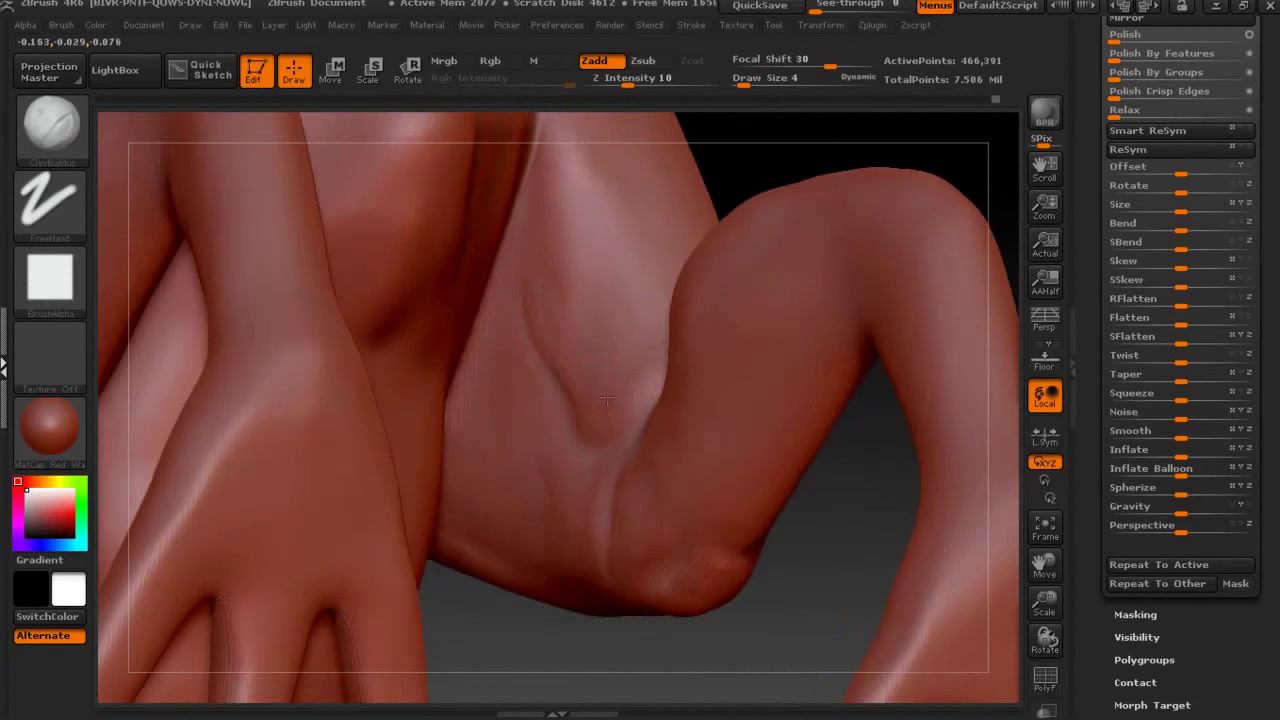
key(shift)
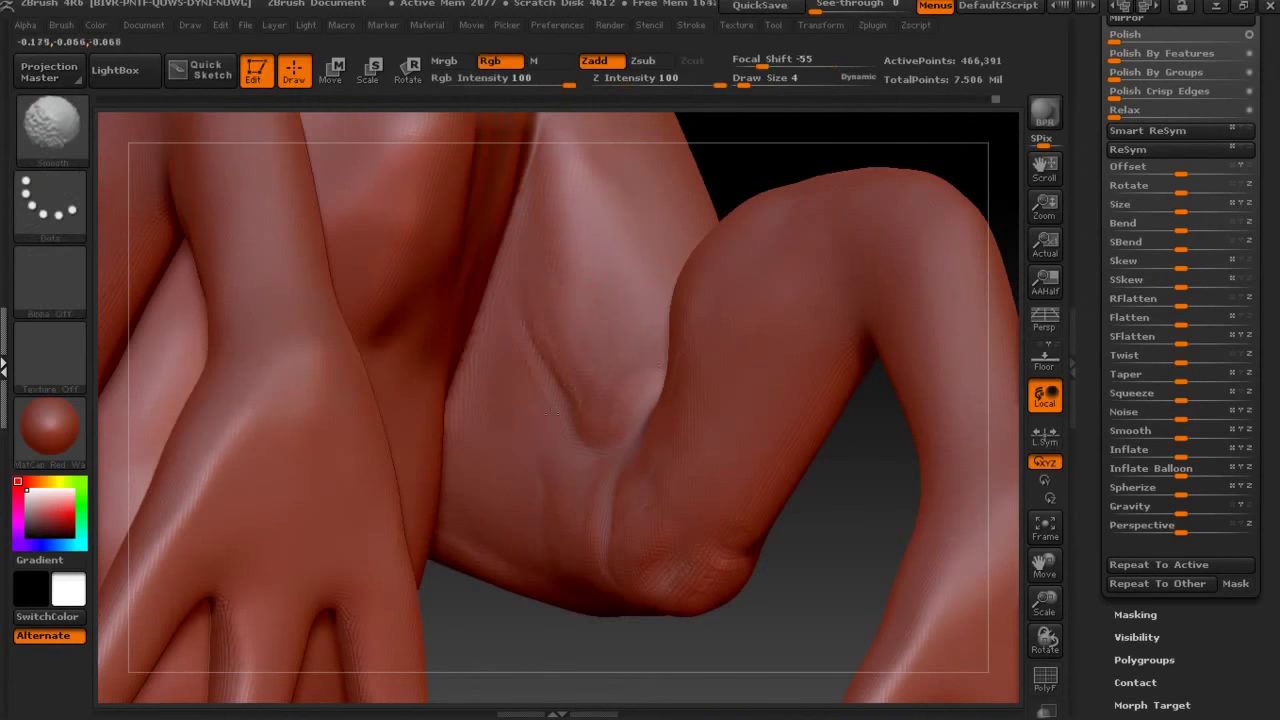
drag(471, 611, 496, 367)
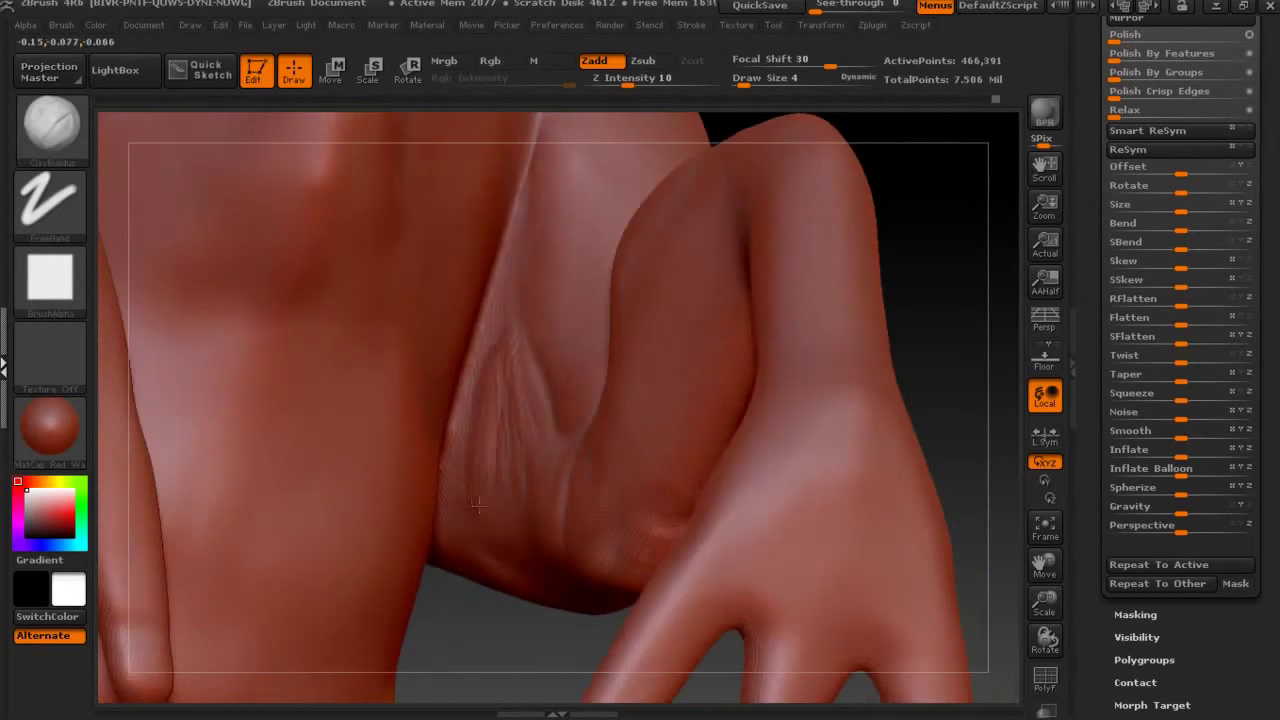
drag(533, 484, 672, 103)
Fit the T-rex in view, face it front and hide its right half.
key(ctrl)
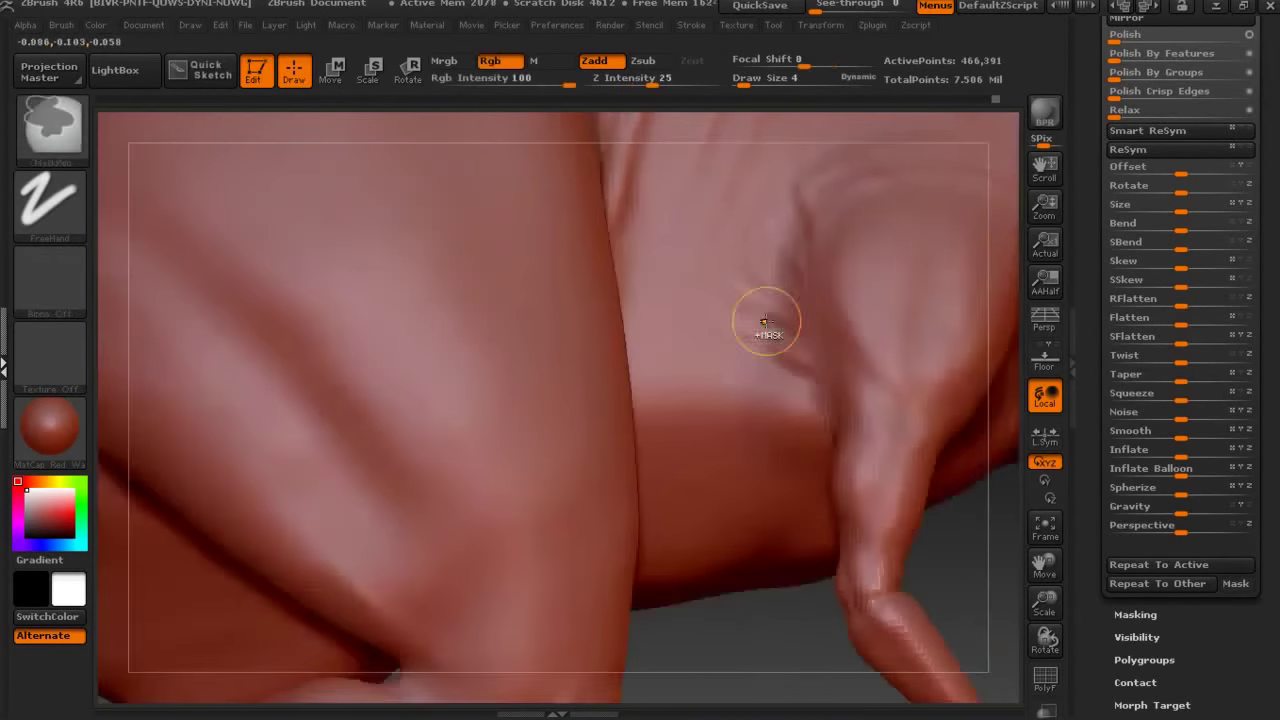
key(f)
mouse_move(623, 306)
mouse_down()
mouse_move(560, 200)
mouse_move(434, 371)
mouse_move(538, 233)
mouse_up()
ctrl+alt+shift+drag(823, 206, 534, 671)
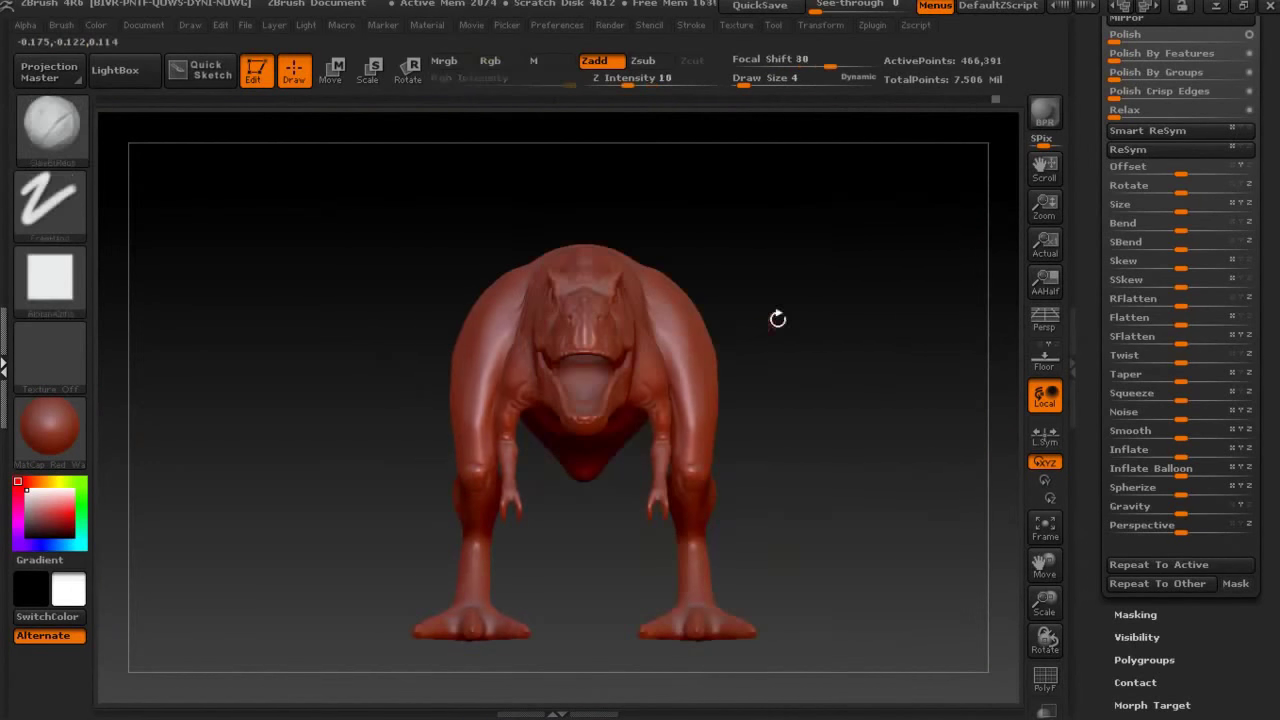
Unhide the whole T-rex, clear its mask and turn it to a three-quarter view.
ctrl+alt+shift+drag(822, 216, 554, 682)
ctrl+shift+drag(776, 300, 843, 188)
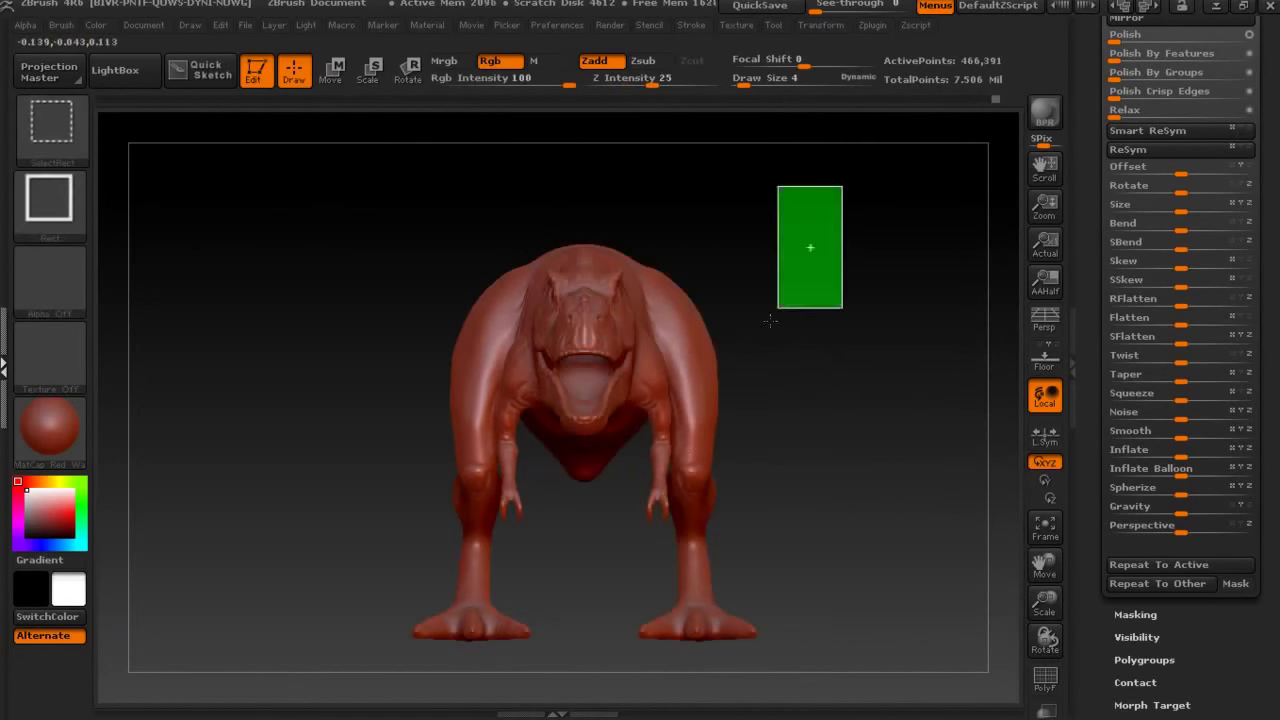
drag(571, 651, 920, 245)
drag(831, 214, 814, 234)
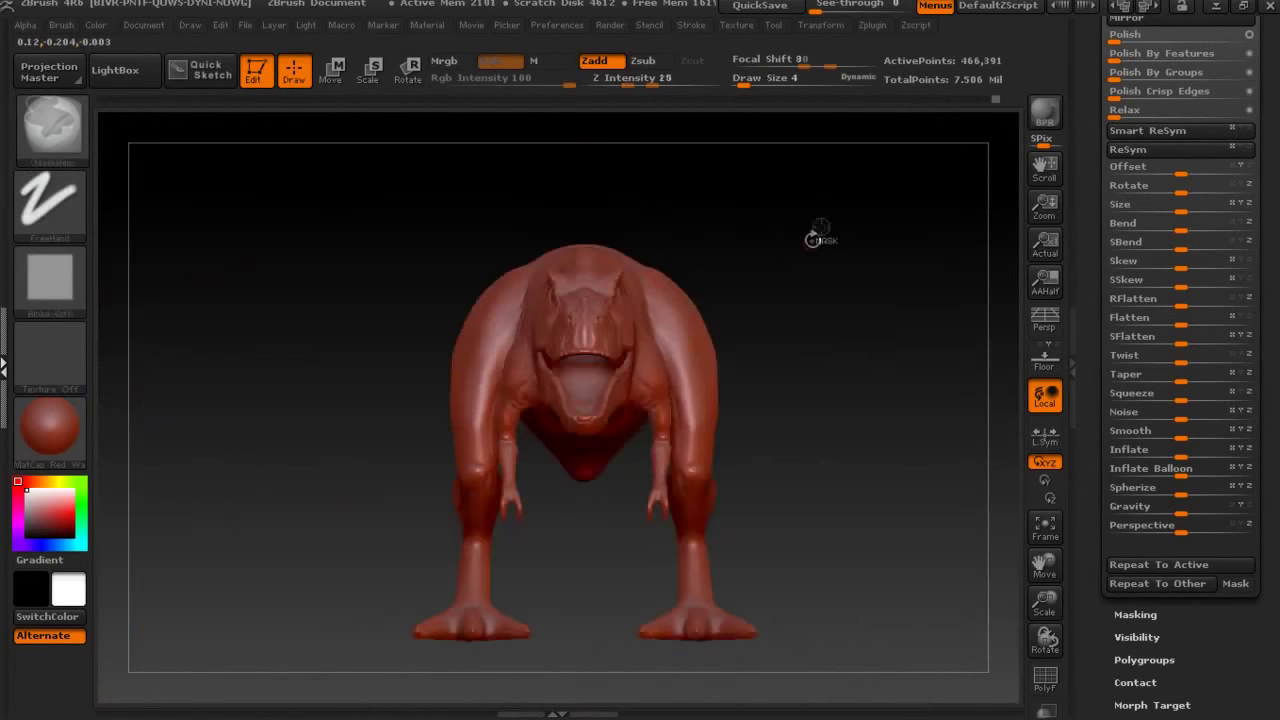
ctrl+drag(846, 183, 625, 664)
mouse_move(857, 251)
mouse_down()
mouse_move(652, 263)
mouse_move(550, 500)
mouse_move(509, 357)
mouse_move(540, 440)
mouse_up()
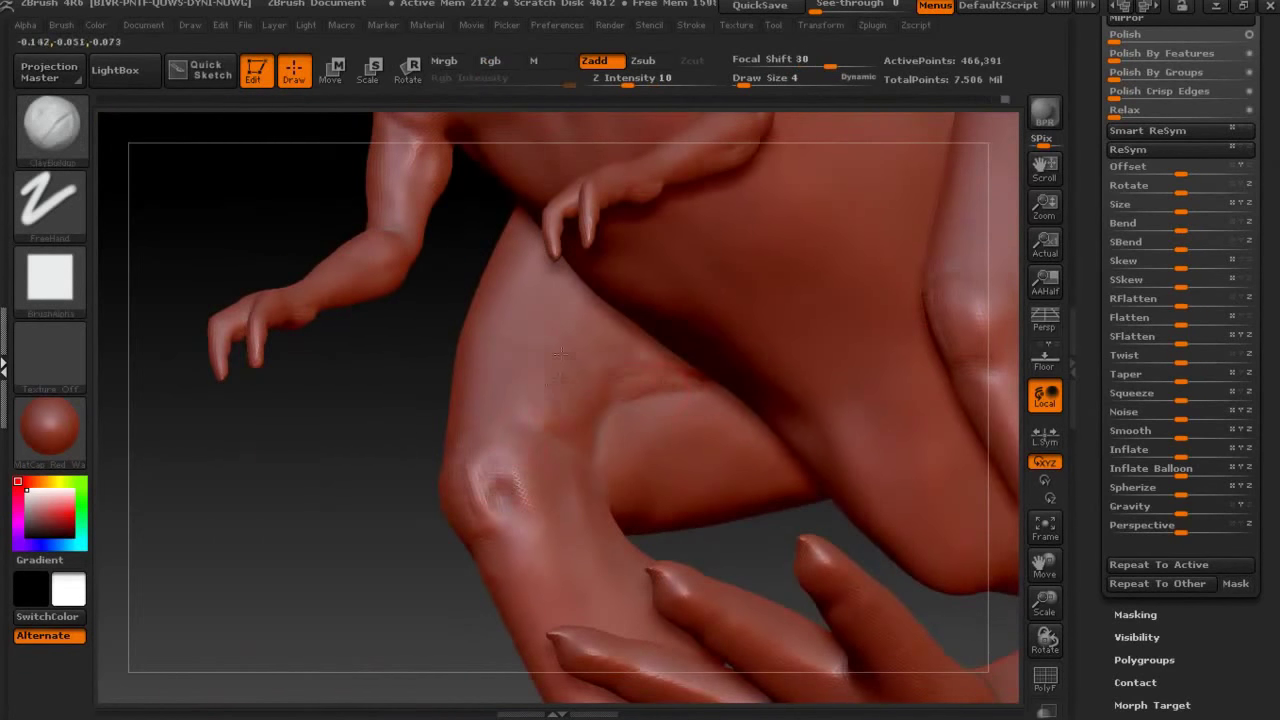
Smooth the crease where the thigh meets the belly.
key(shift)
shift+drag(600, 388, 638, 392)
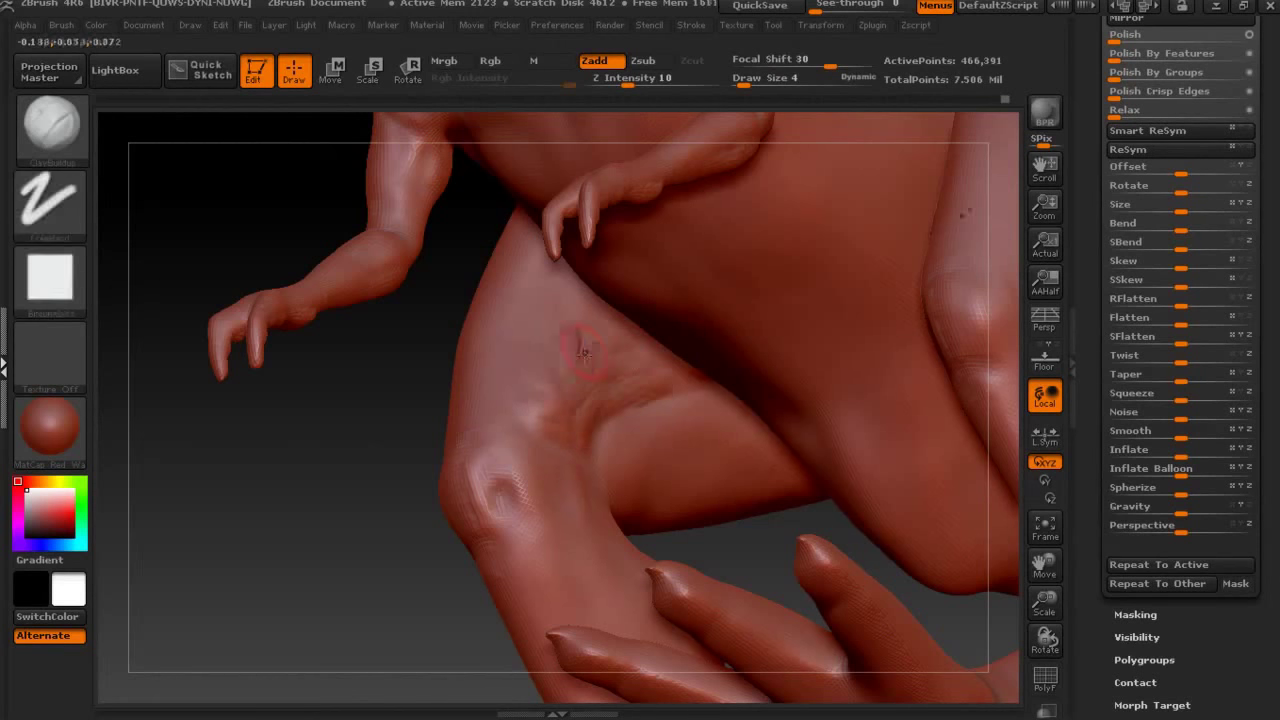
key(shift)
shift+drag(616, 335, 636, 393)
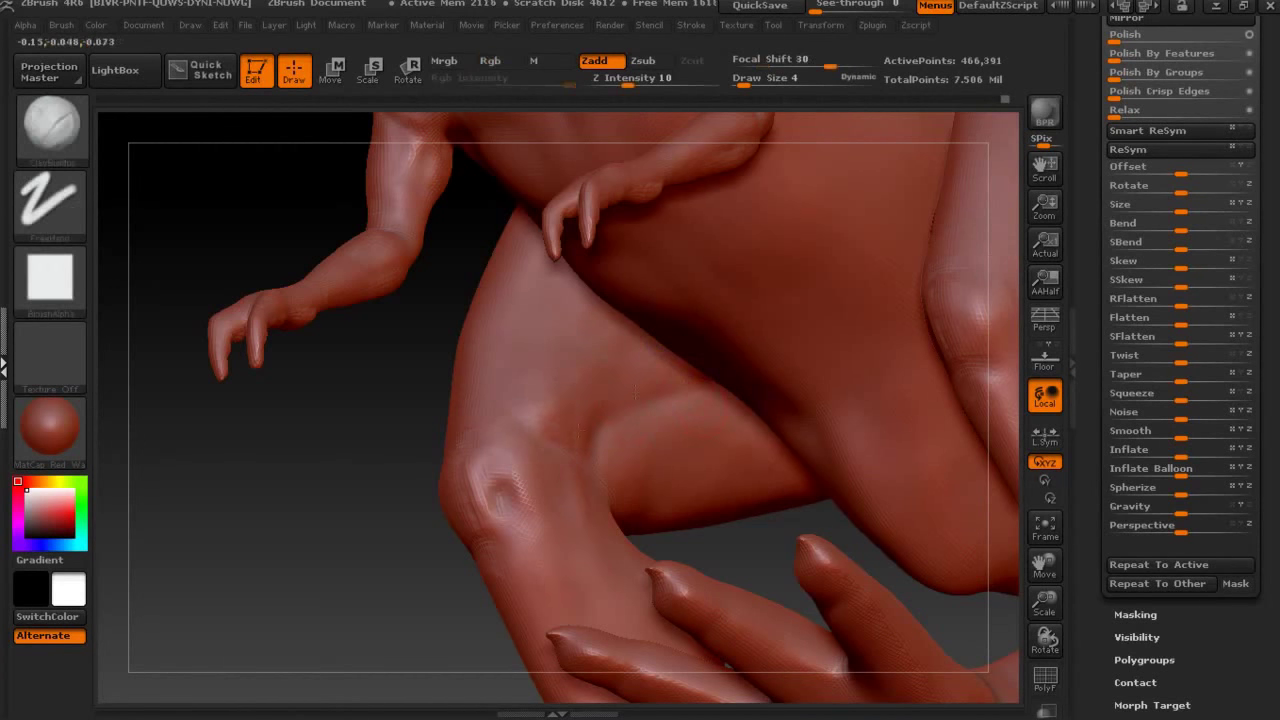
key(shift)
key(shift)
Switch to the Inflate brush and turn the model to view the thigh.
key(b)
key(i)
key(n)
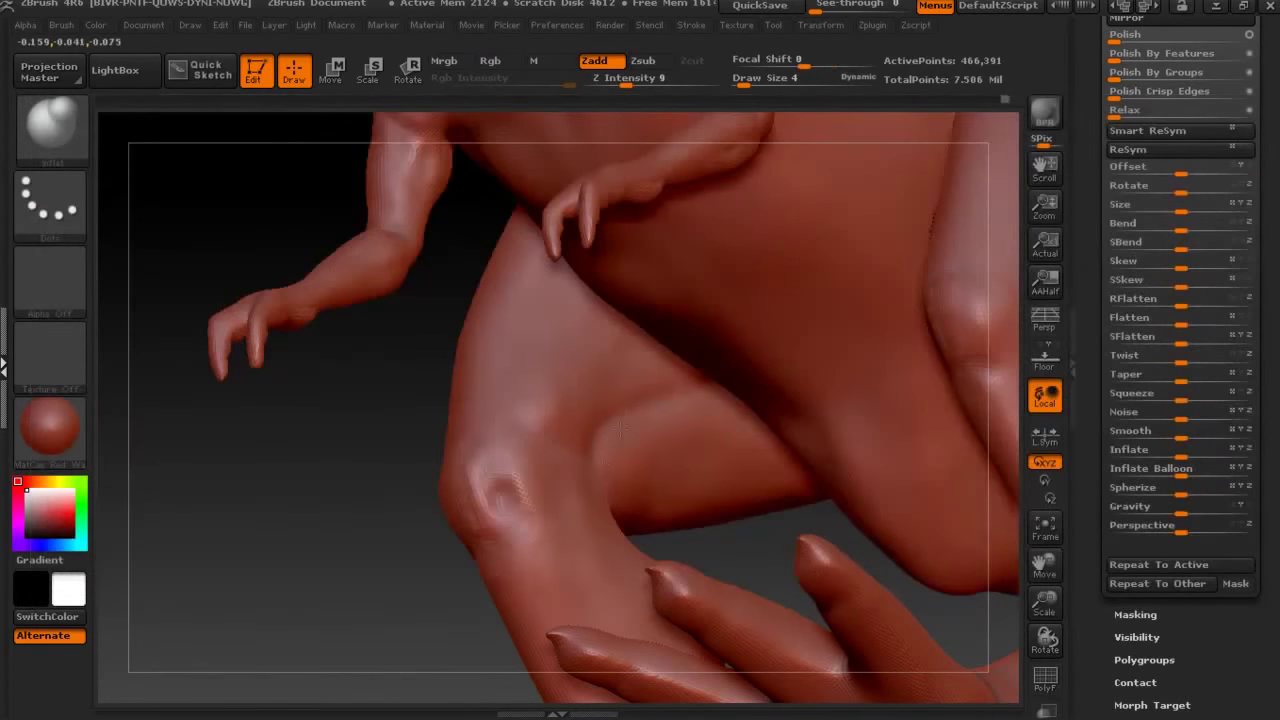
drag(675, 421, 632, 460)
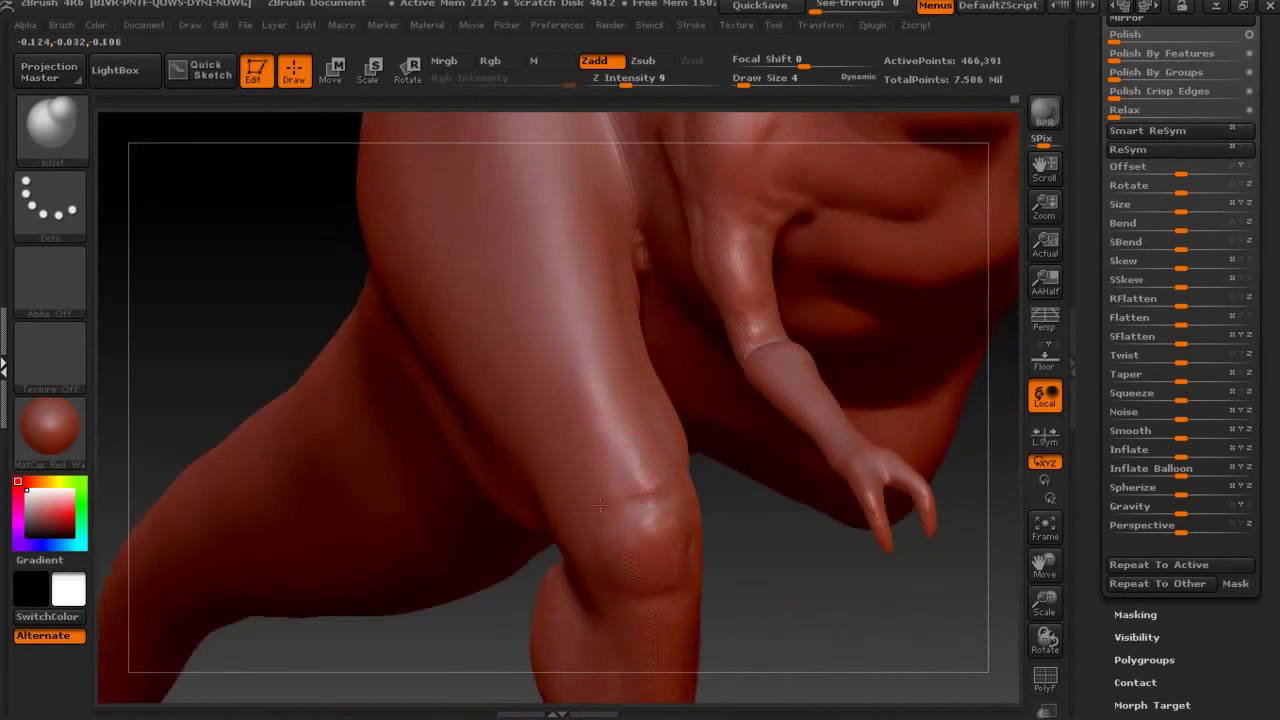
mouse_move(643, 483)
mouse_down()
mouse_move(785, 413)
mouse_move(397, 261)
mouse_move(217, 306)
mouse_up()
click(50, 125)
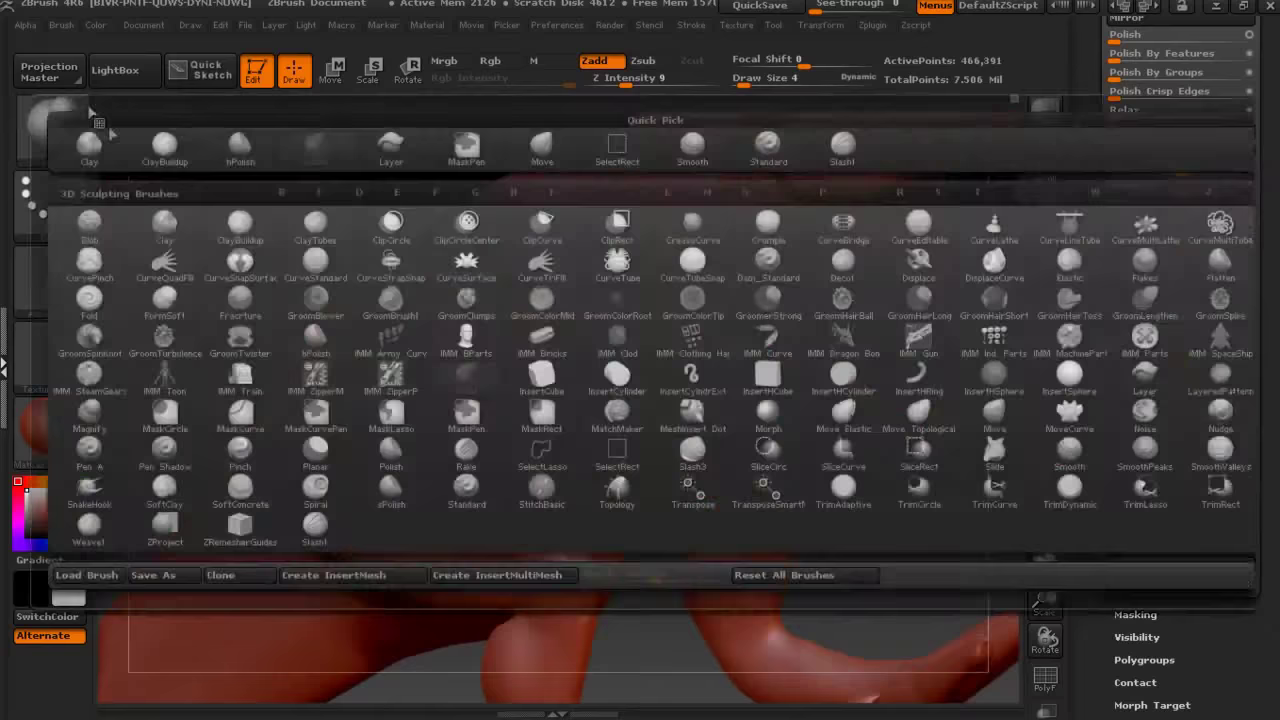
Pick a new torso brush and zoom in on the thigh, torso and arm.
click(349, 228)
mouse_move(349, 228)
mouse_down()
mouse_move(343, 251)
mouse_move(251, 214)
mouse_move(445, 383)
mouse_up()
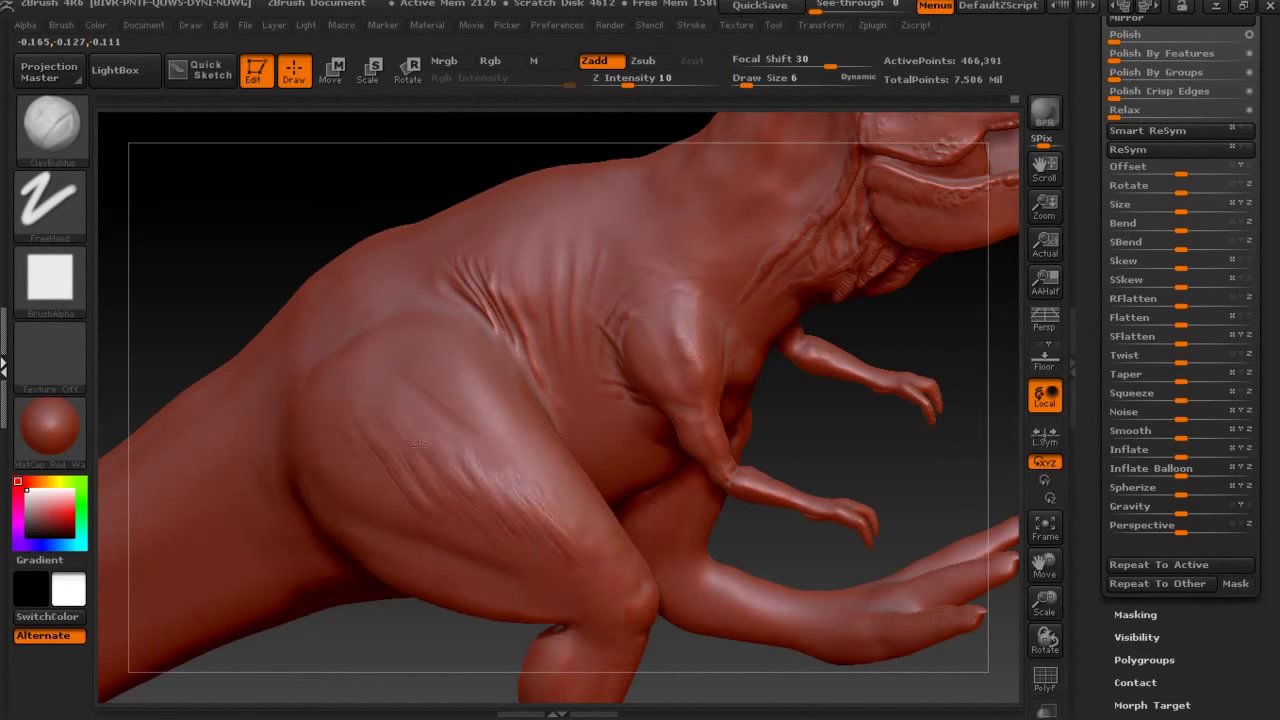
drag(584, 551, 508, 470)
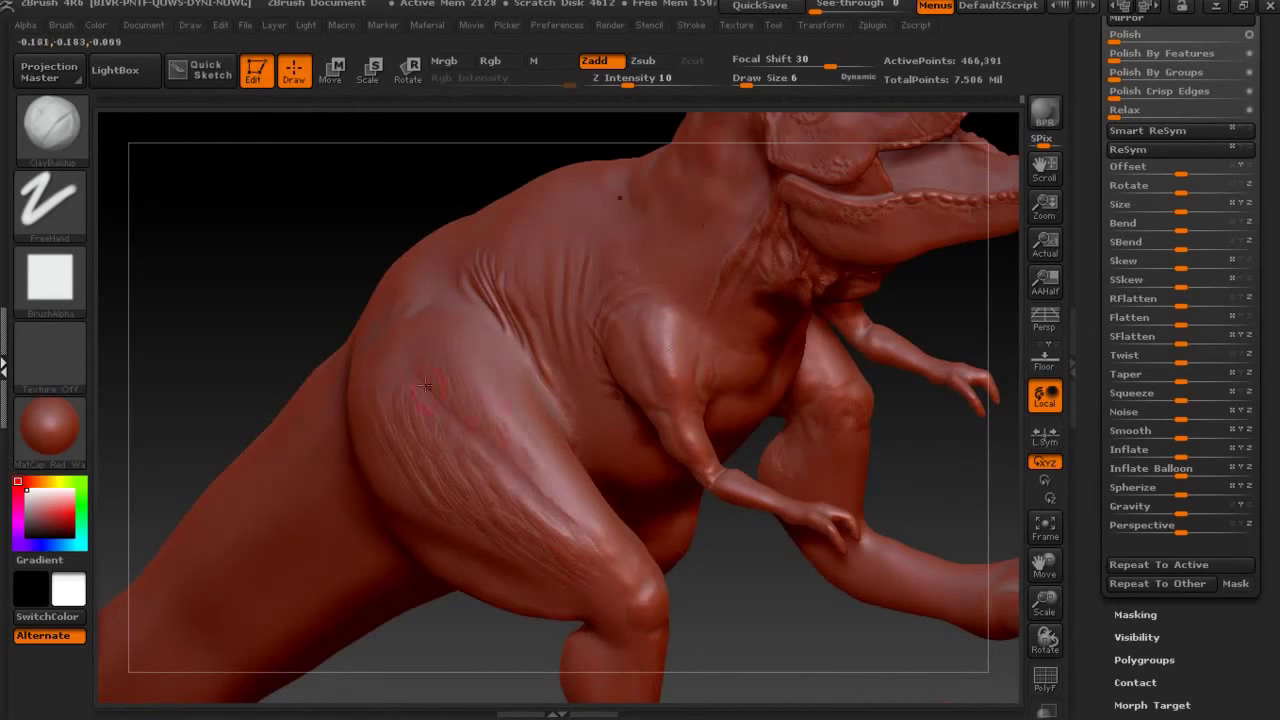
drag(757, 591, 474, 352)
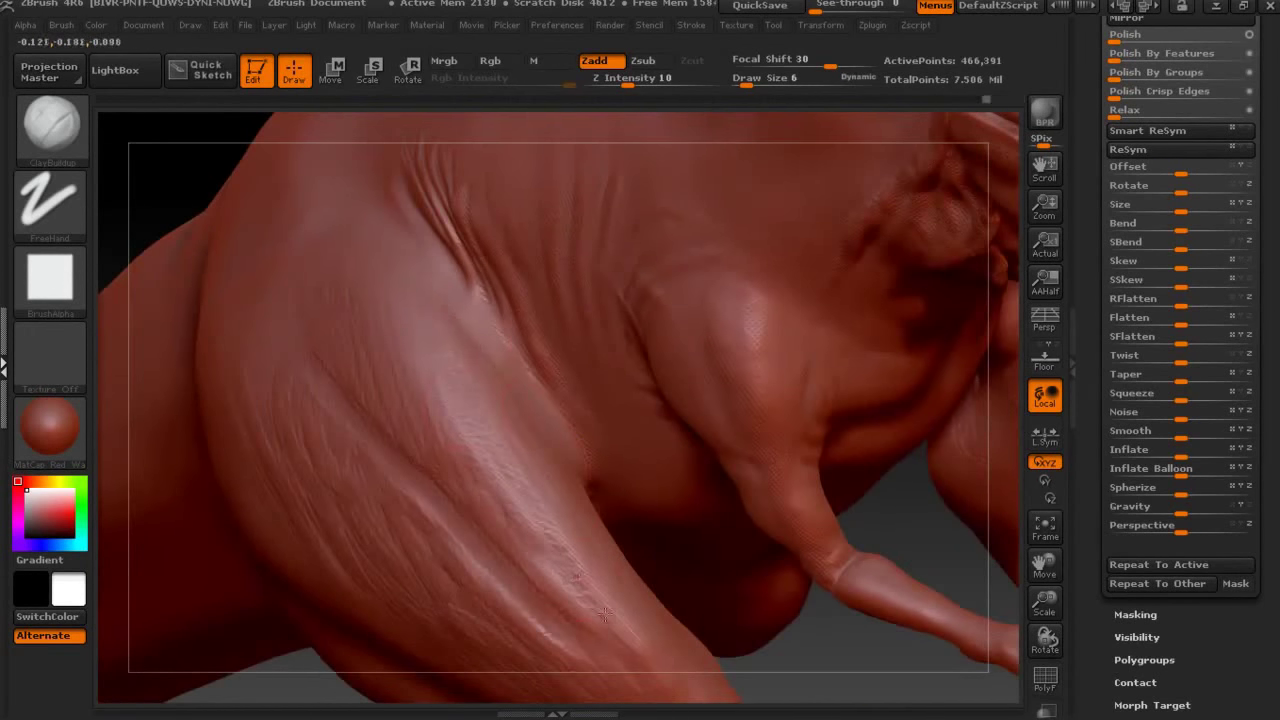
drag(484, 378, 363, 340)
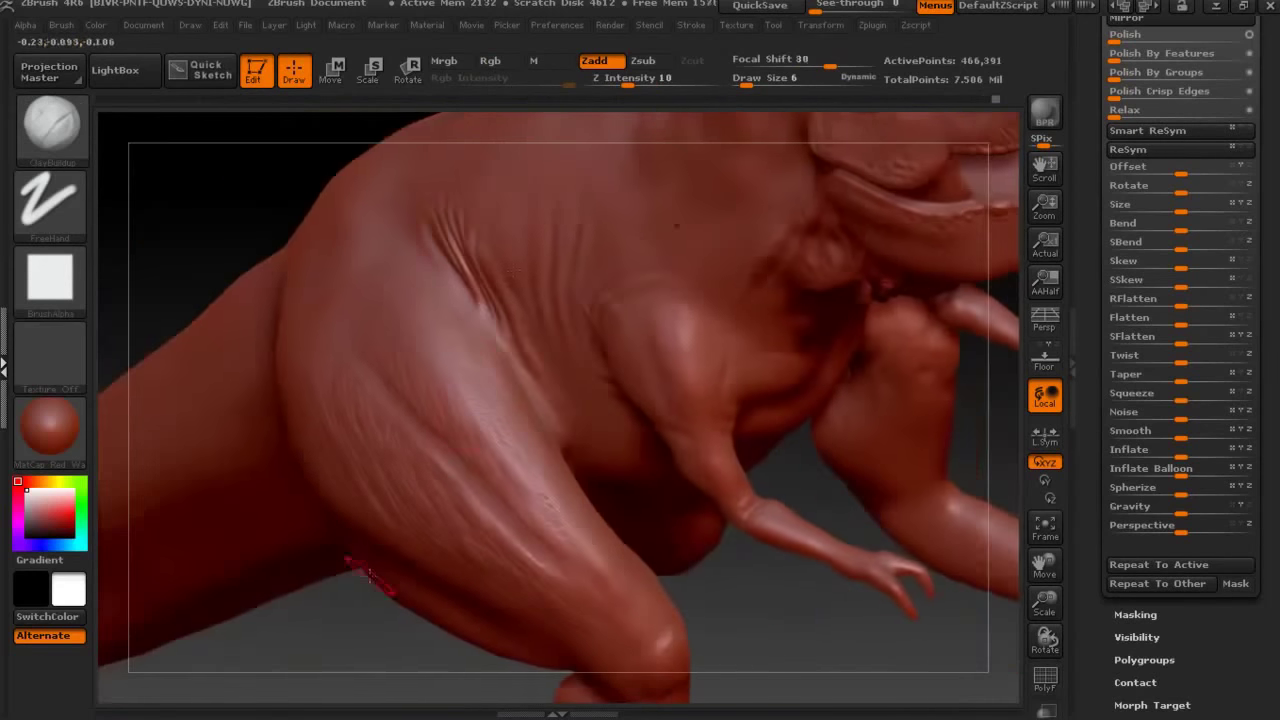
key(shift)
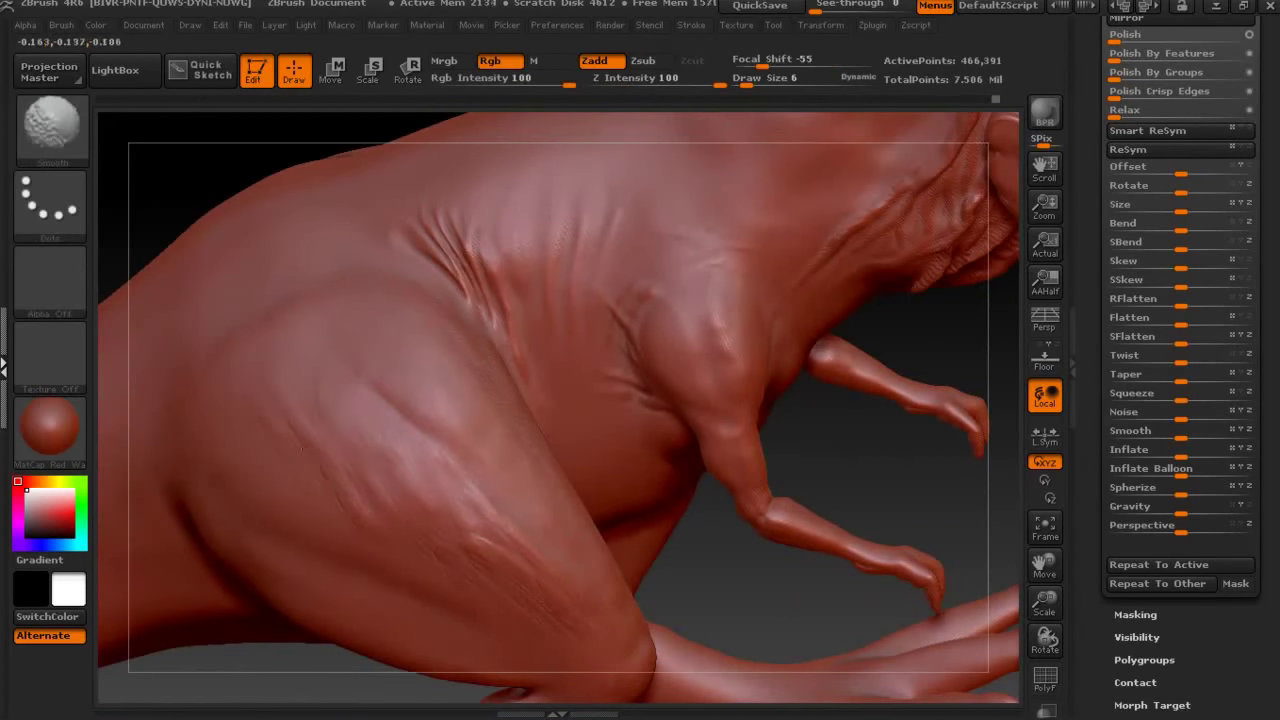
drag(458, 562, 290, 330)
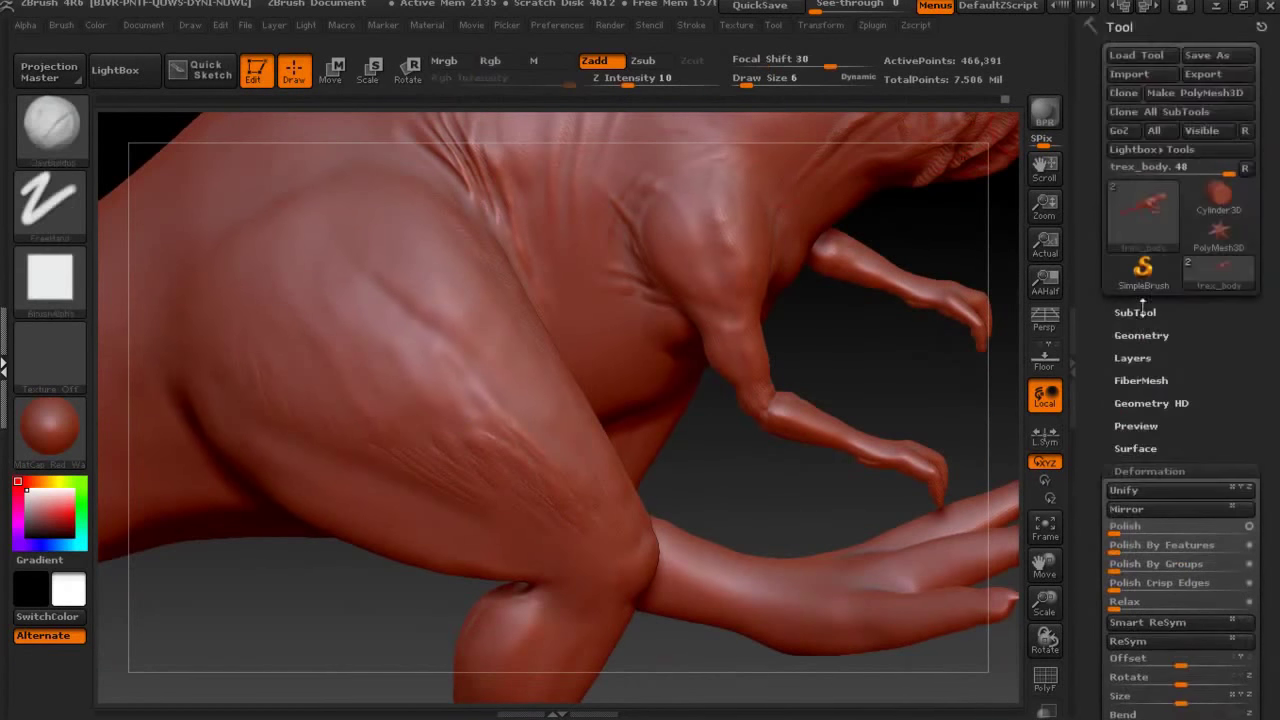
Smooth the sculpted ridges over the thigh and flank from several angles.
click(1151, 288)
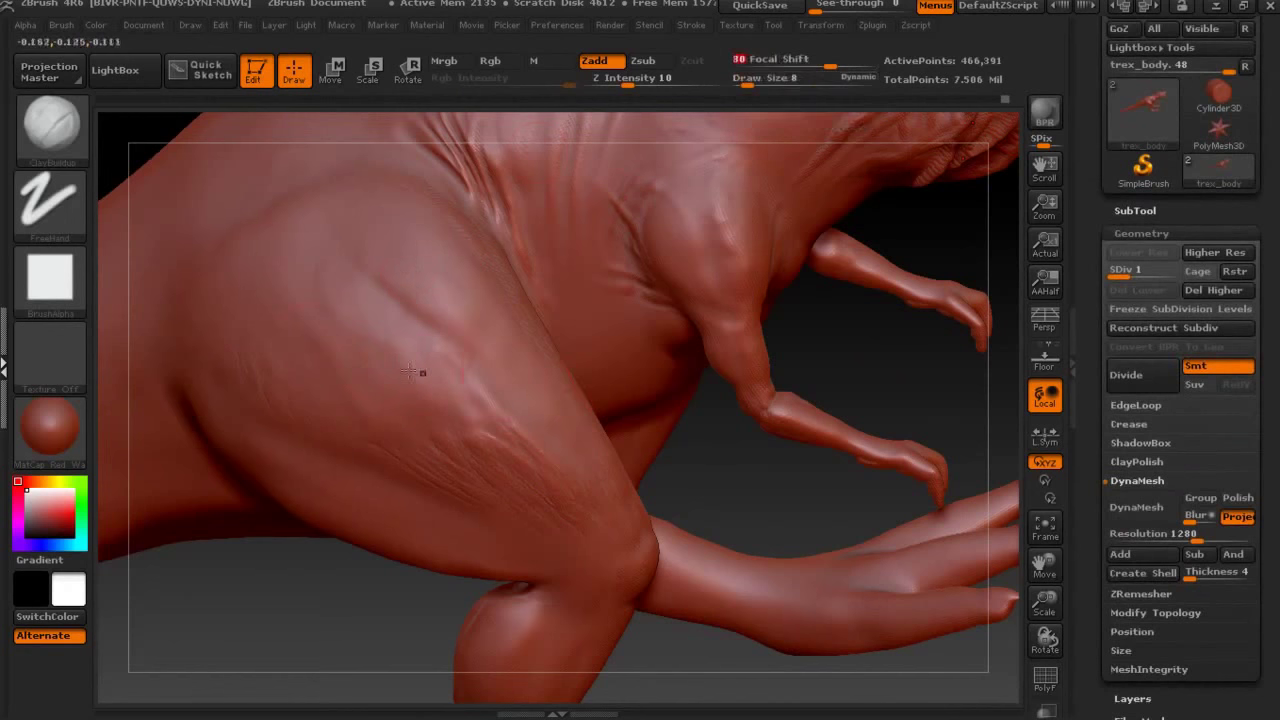
key(shift)
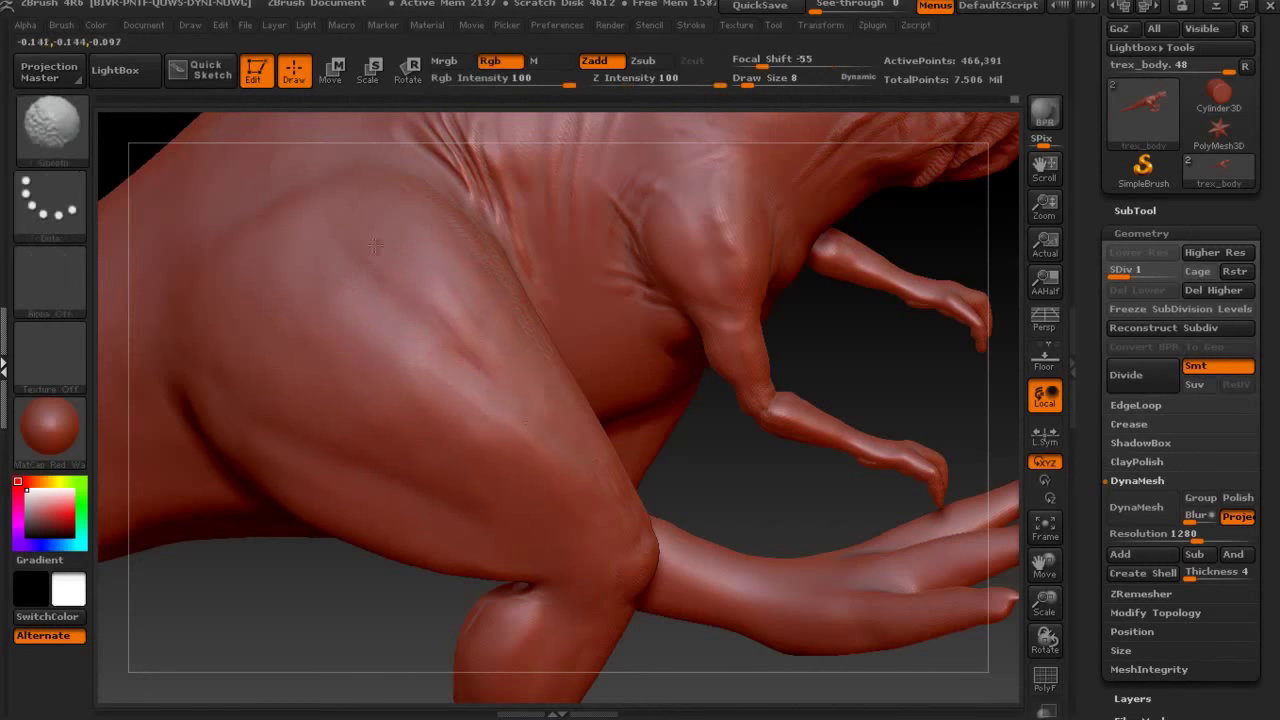
drag(720, 463, 560, 283)
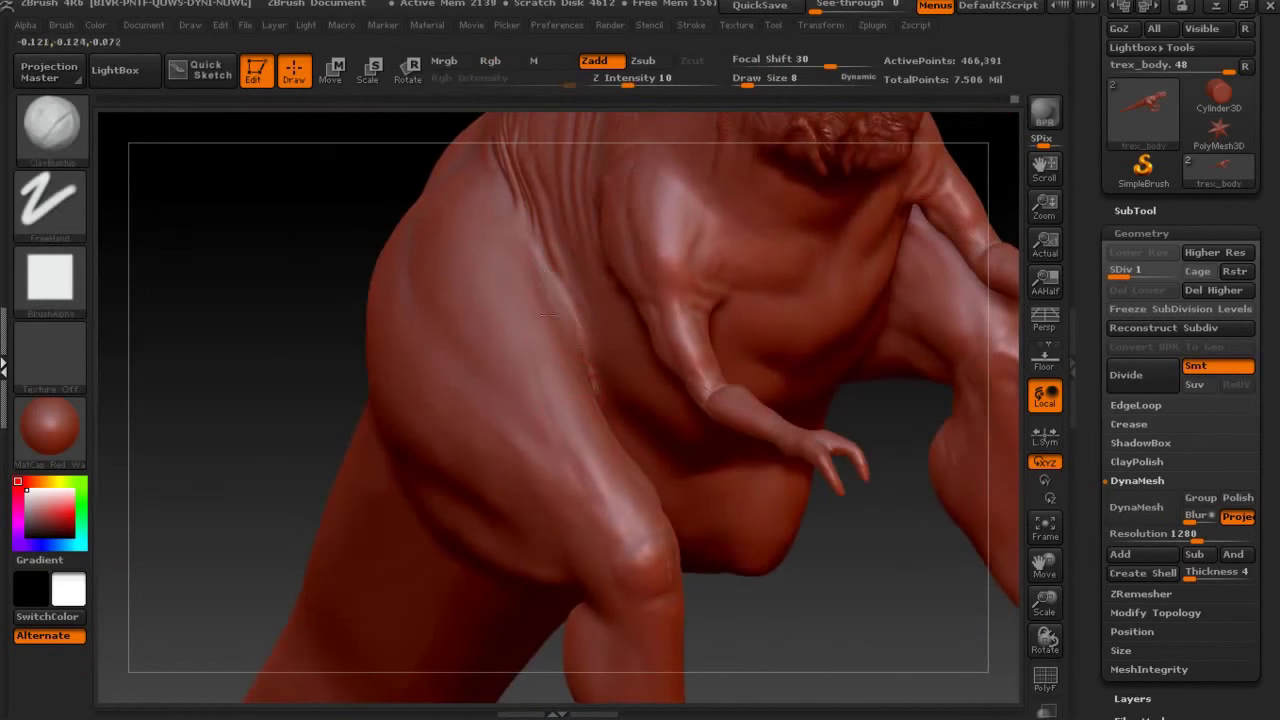
key(shift)
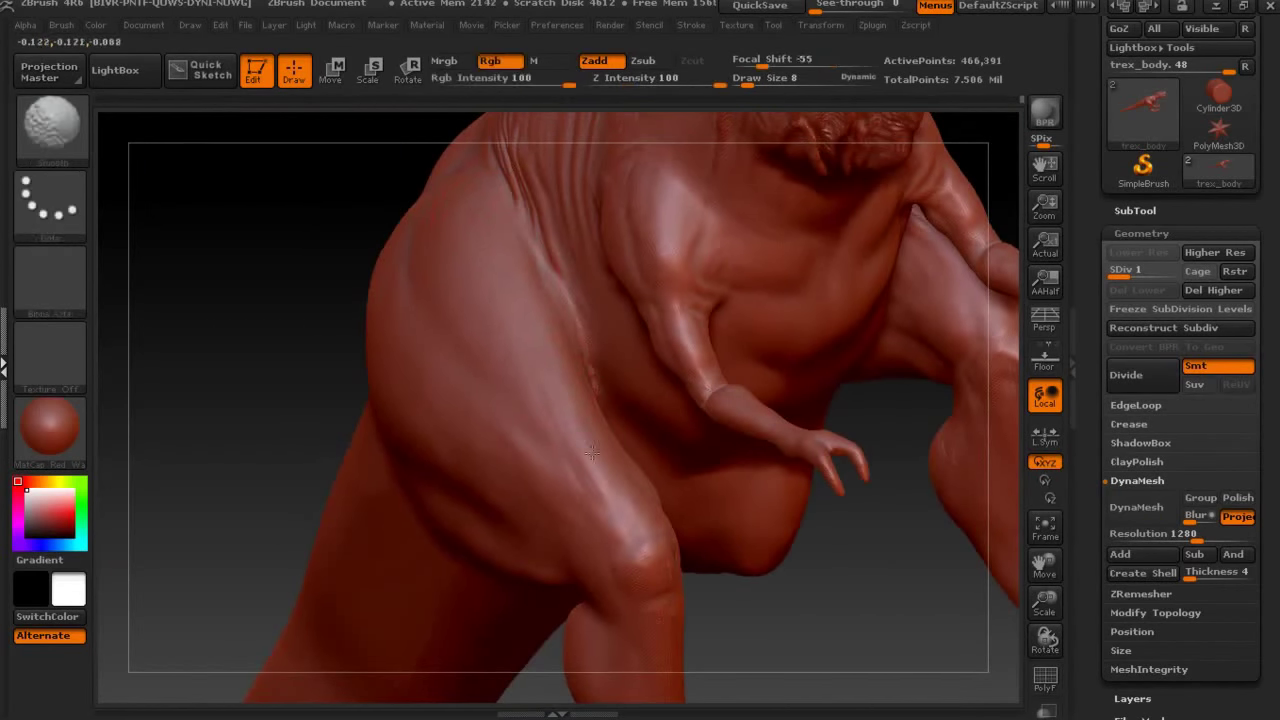
key(shift)
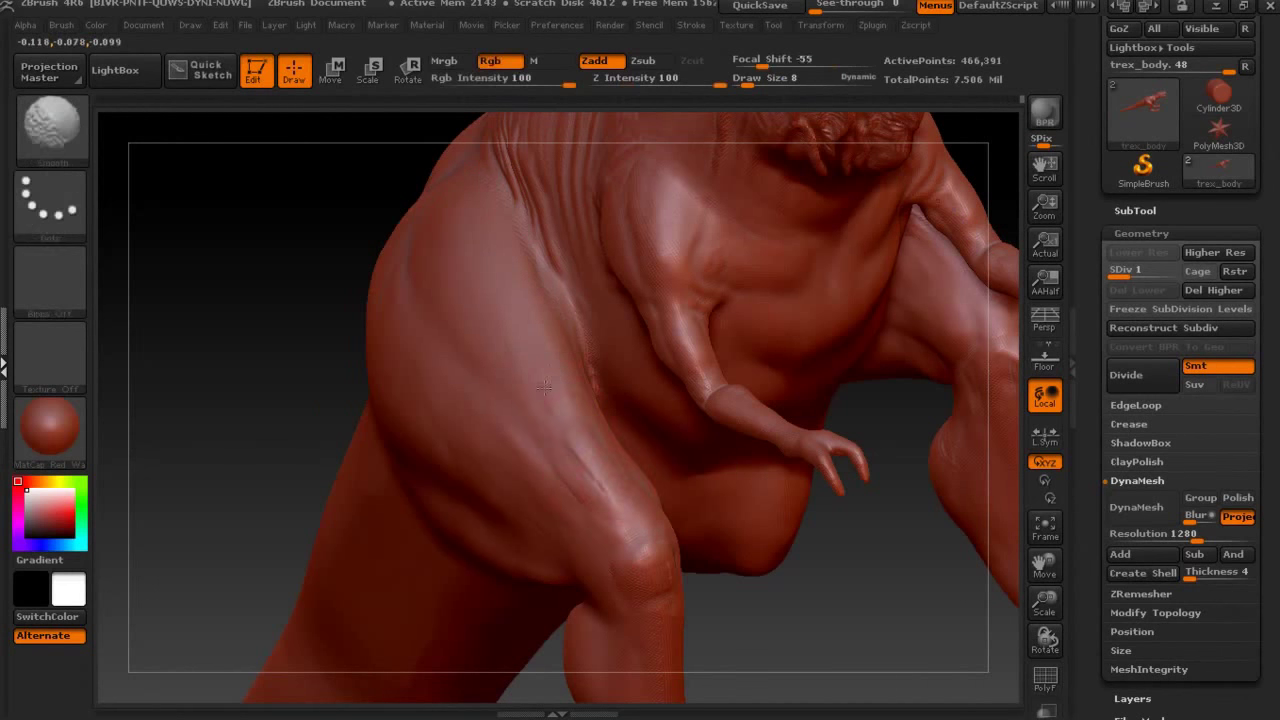
drag(615, 467, 549, 519)
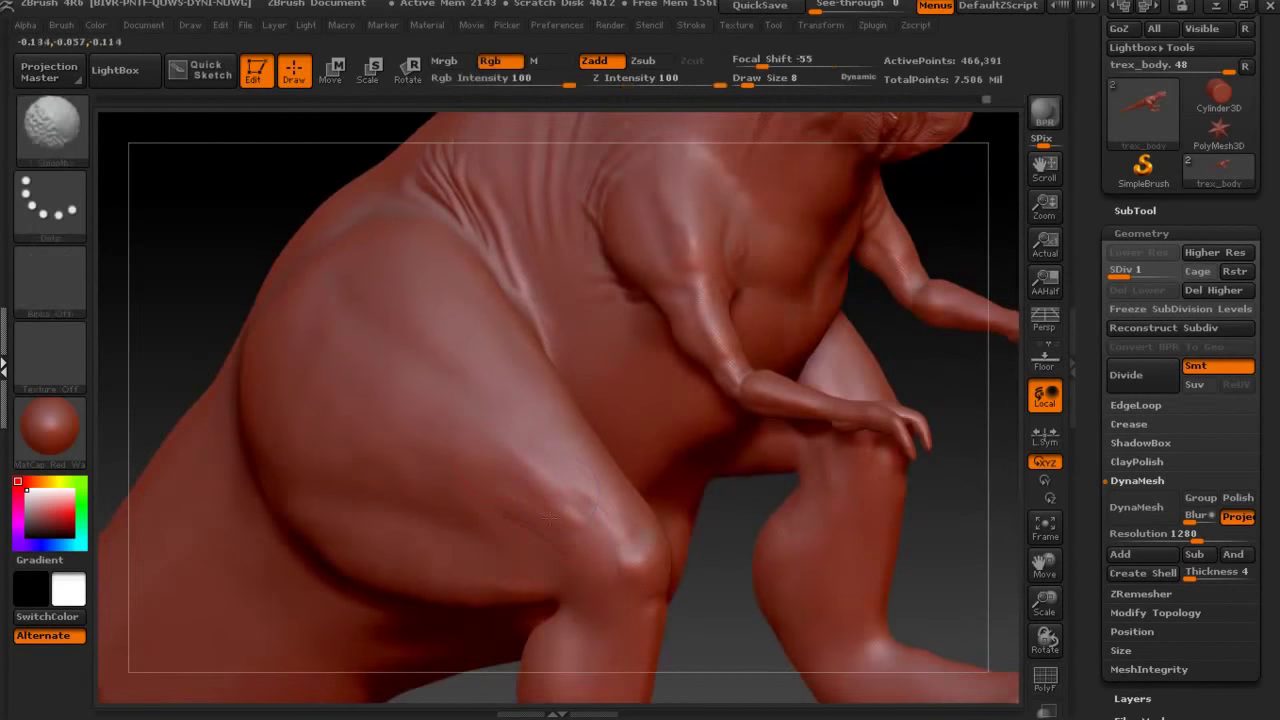
mouse_move(214, 249)
mouse_down()
mouse_move(717, 491)
mouse_move(594, 346)
mouse_up()
mouse_move(826, 371)
mouse_down()
mouse_move(937, 405)
mouse_move(476, 235)
mouse_up()
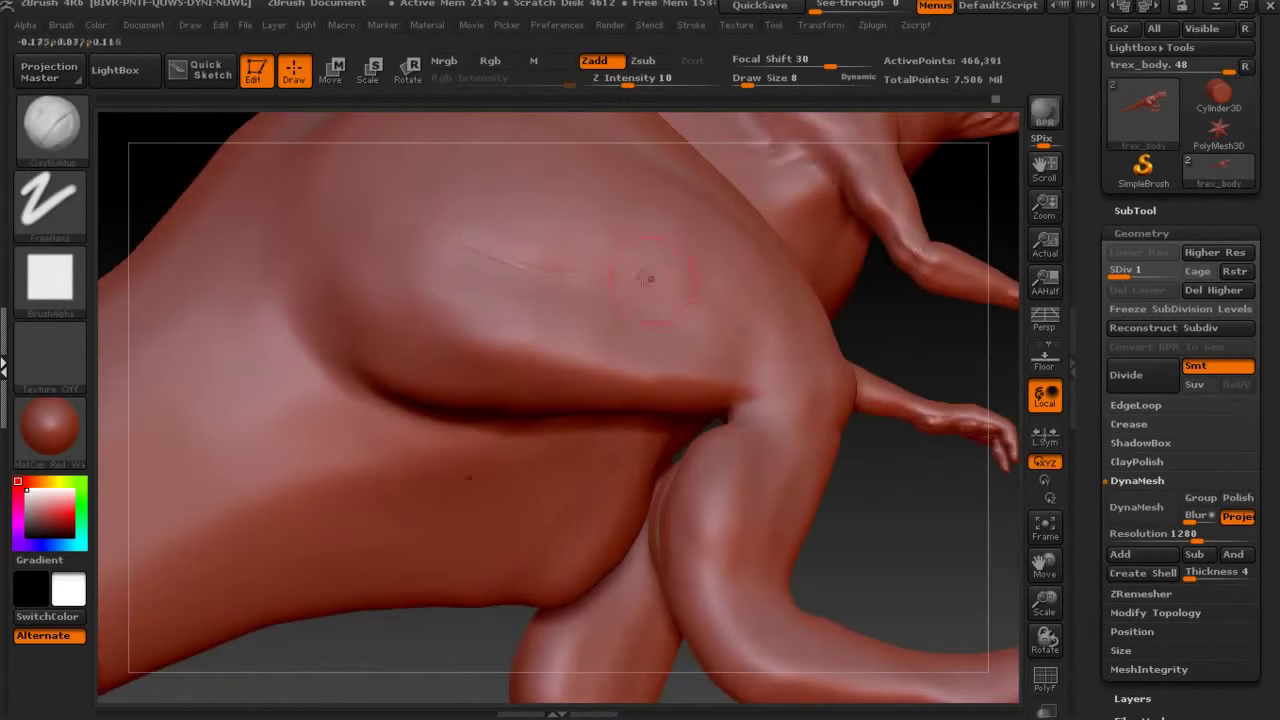
key(shift)
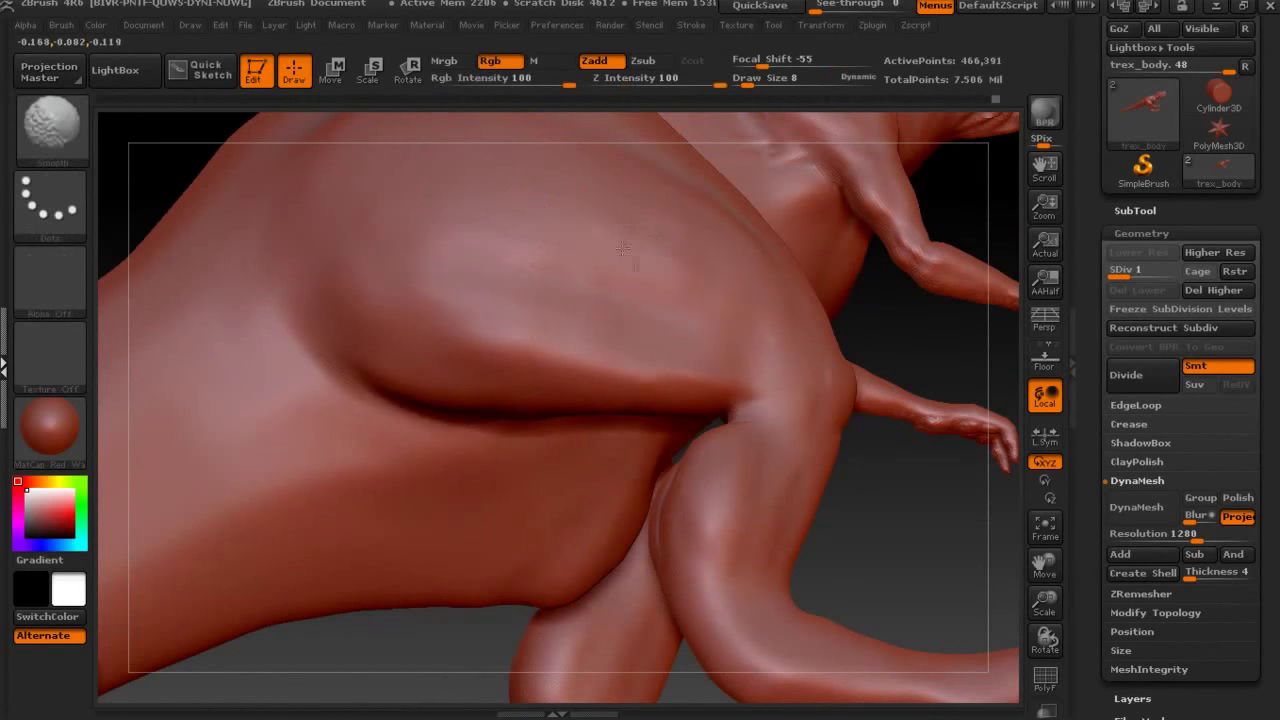
Mask the entire model and expand the Deformation settings.
key(ctrl)
ctrl+click(909, 309)
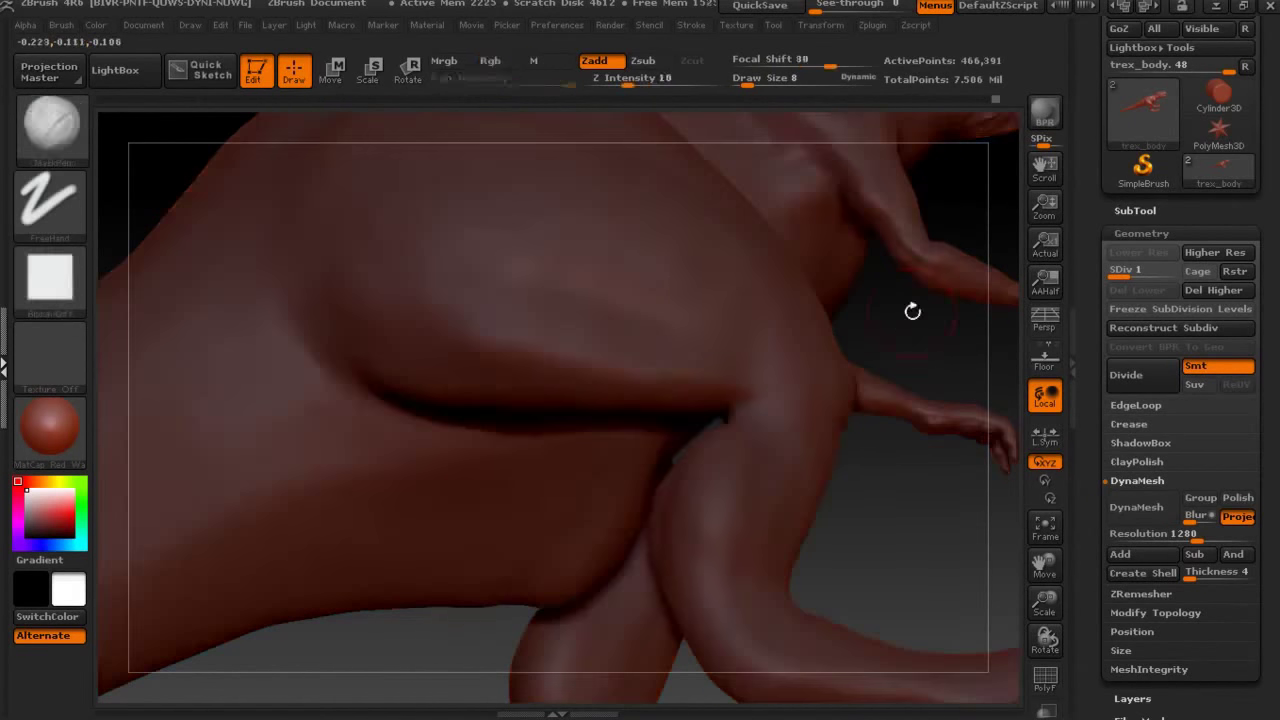
scroll(1160, 590, down, 5)
click(1150, 575)
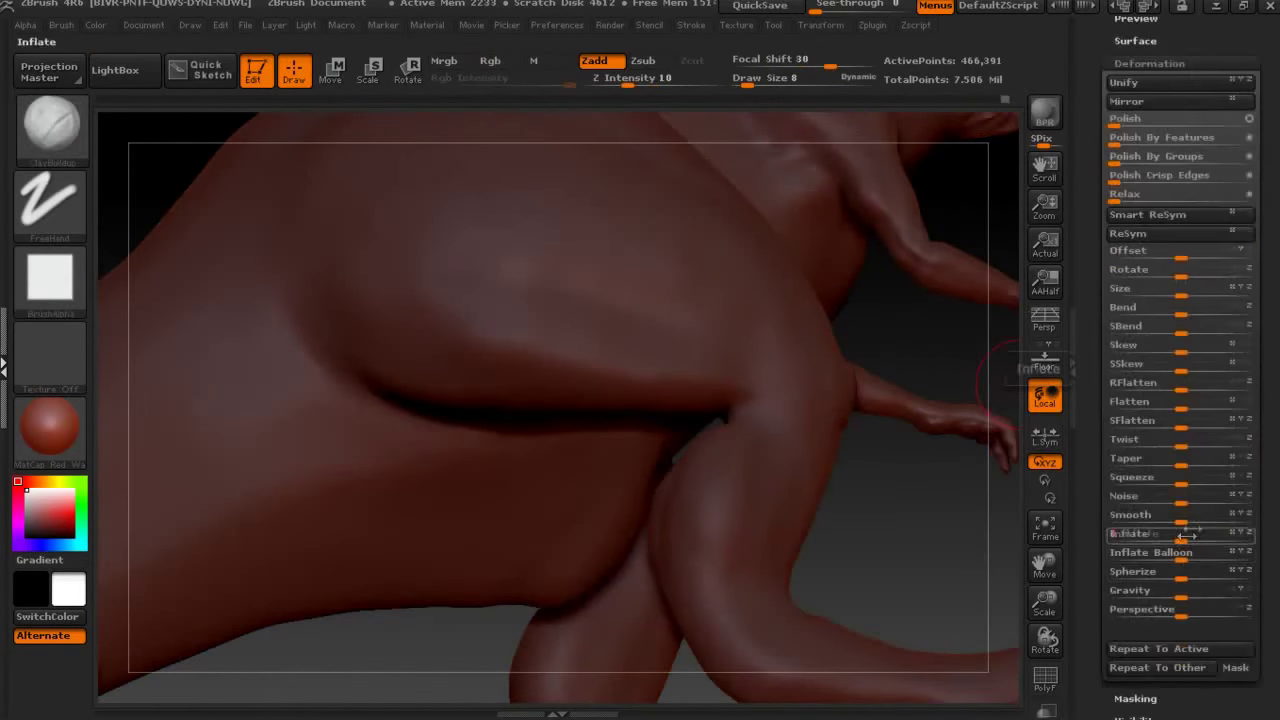
Clear the mask, zoom in on the knee, and sculpt along the knee crease with a new brush.
mouse_move(915, 476)
ctrl+mouse_down()
mouse_move(857, 523)
mouse_move(563, 463)
ctrl+mouse_up()
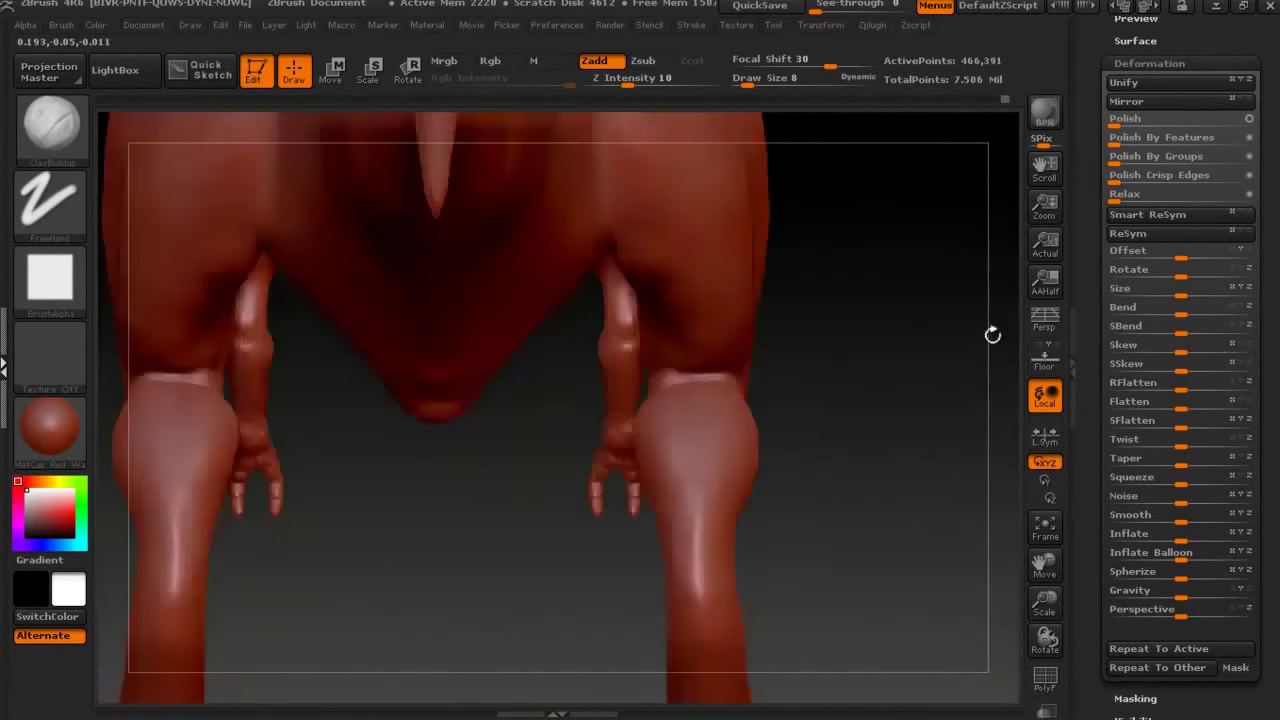
mouse_move(563, 463)
mouse_down()
mouse_move(747, 351)
mouse_move(497, 252)
mouse_up()
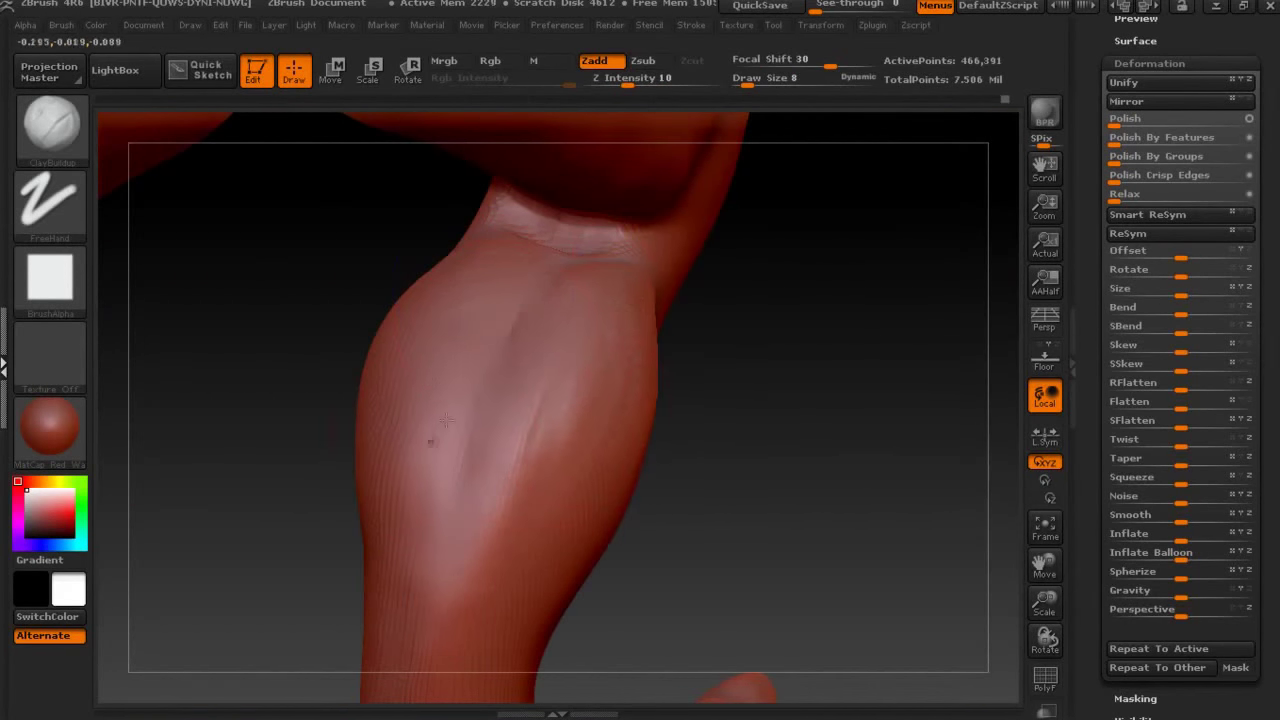
mouse_move(446, 420)
mouse_down()
mouse_move(835, 532)
mouse_move(703, 363)
mouse_up()
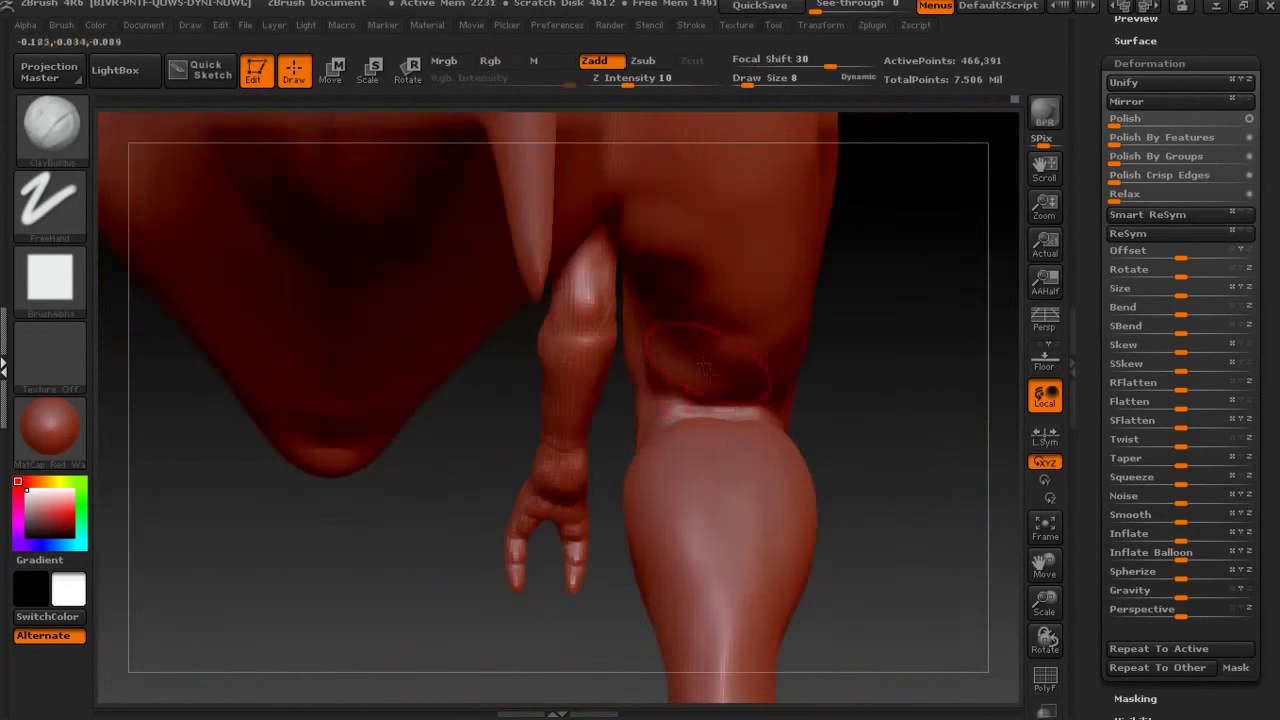
drag(678, 338, 614, 320)
key(b)
key(s)
key(t)
drag(760, 442, 815, 420)
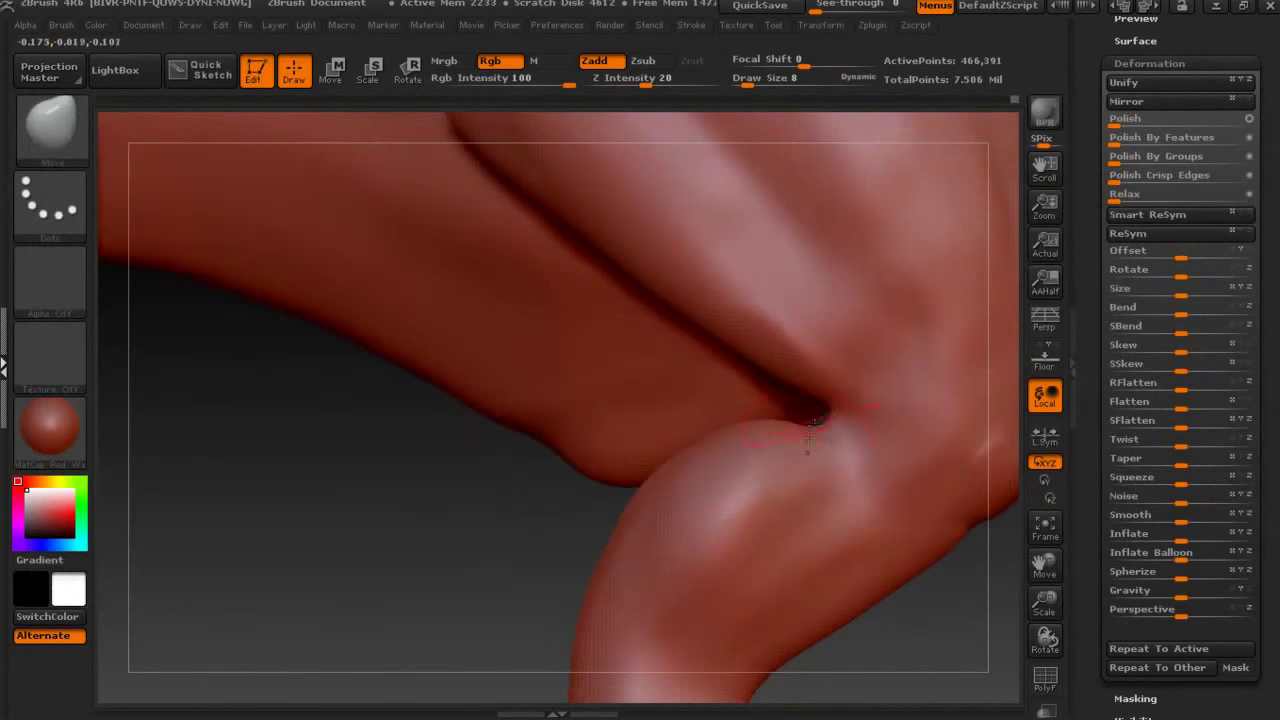
text(s10)
Reduce the brush size to 8 and view the knee crease from several angles.
mouse_move(731, 425)
right_down()
mouse_move(712, 396)
mouse_move(620, 341)
right_up()
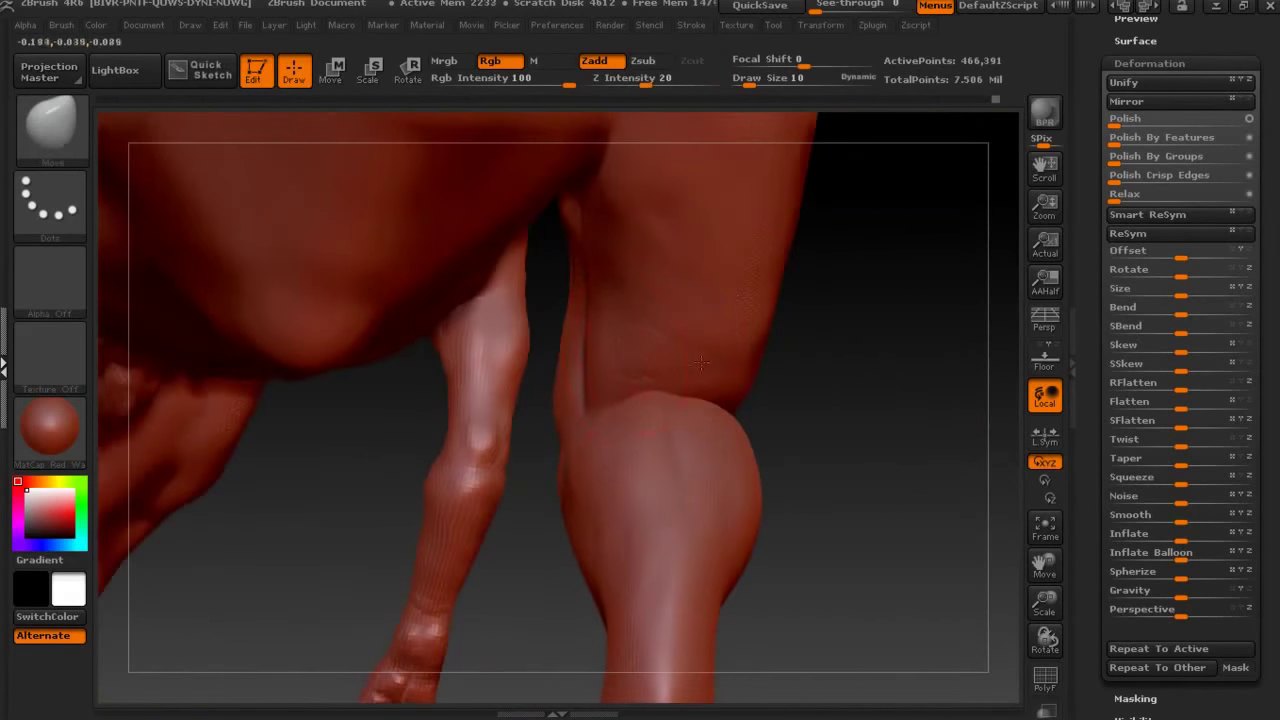
mouse_move(762, 327)
right_down()
mouse_move(834, 377)
mouse_move(774, 380)
mouse_move(832, 380)
mouse_move(767, 96)
right_up()
drag(767, 84, 745, 84)
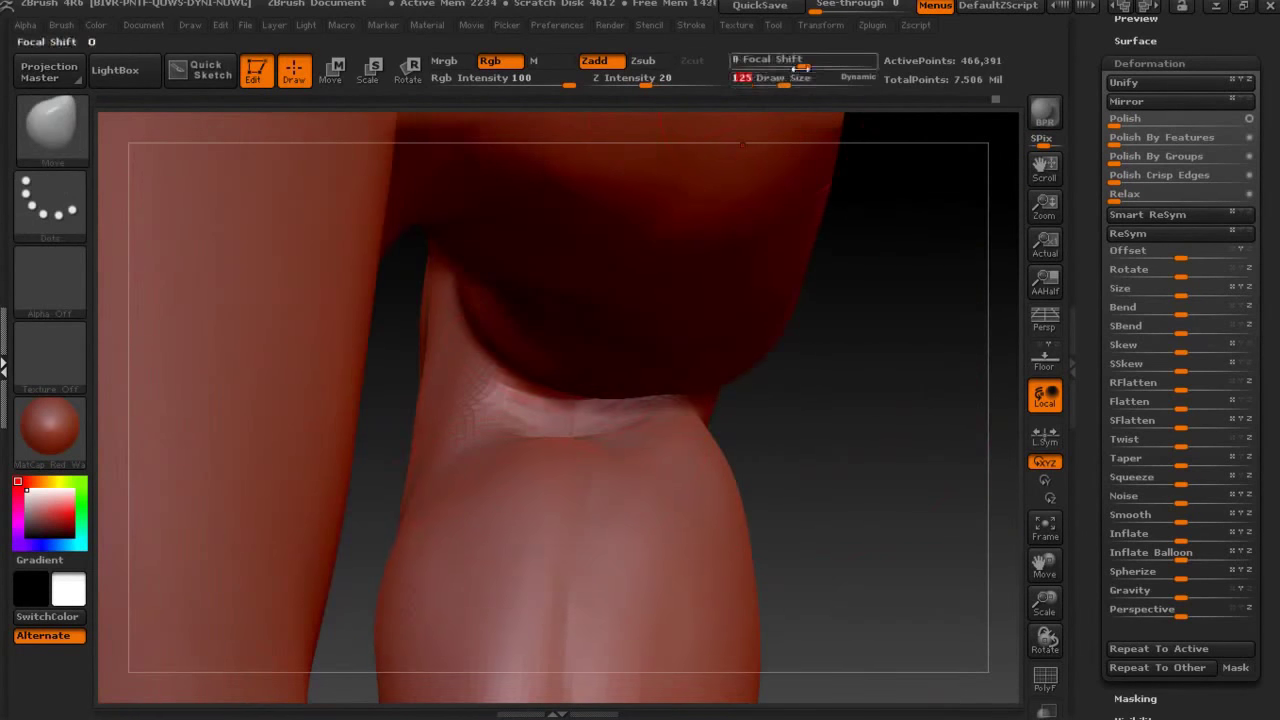
drag(785, 84, 749, 84)
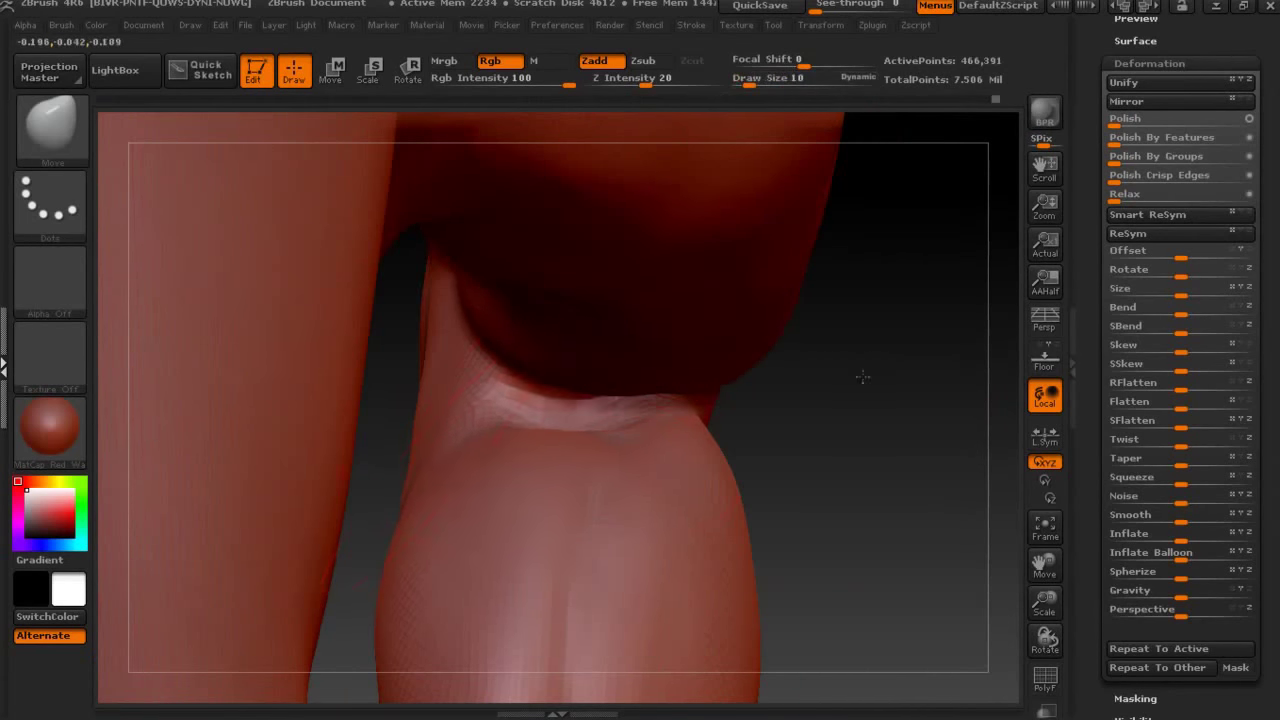
drag(862, 377, 551, 340)
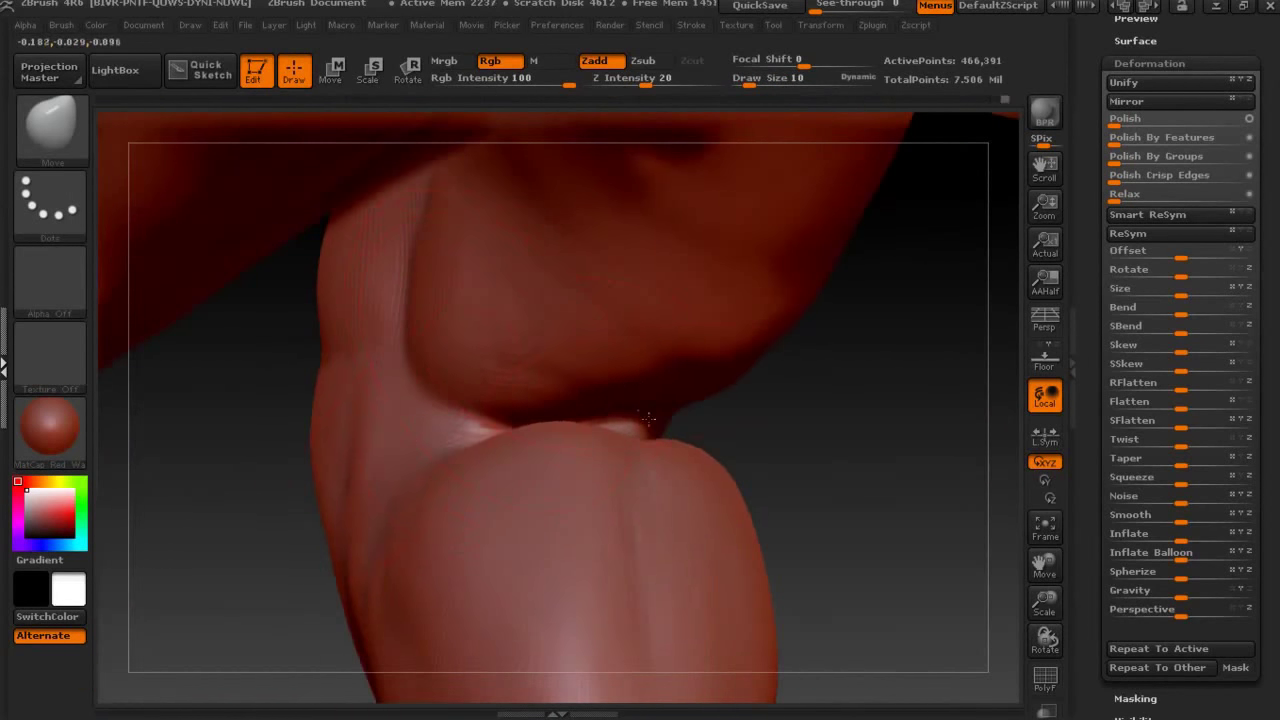
drag(648, 420, 248, 529)
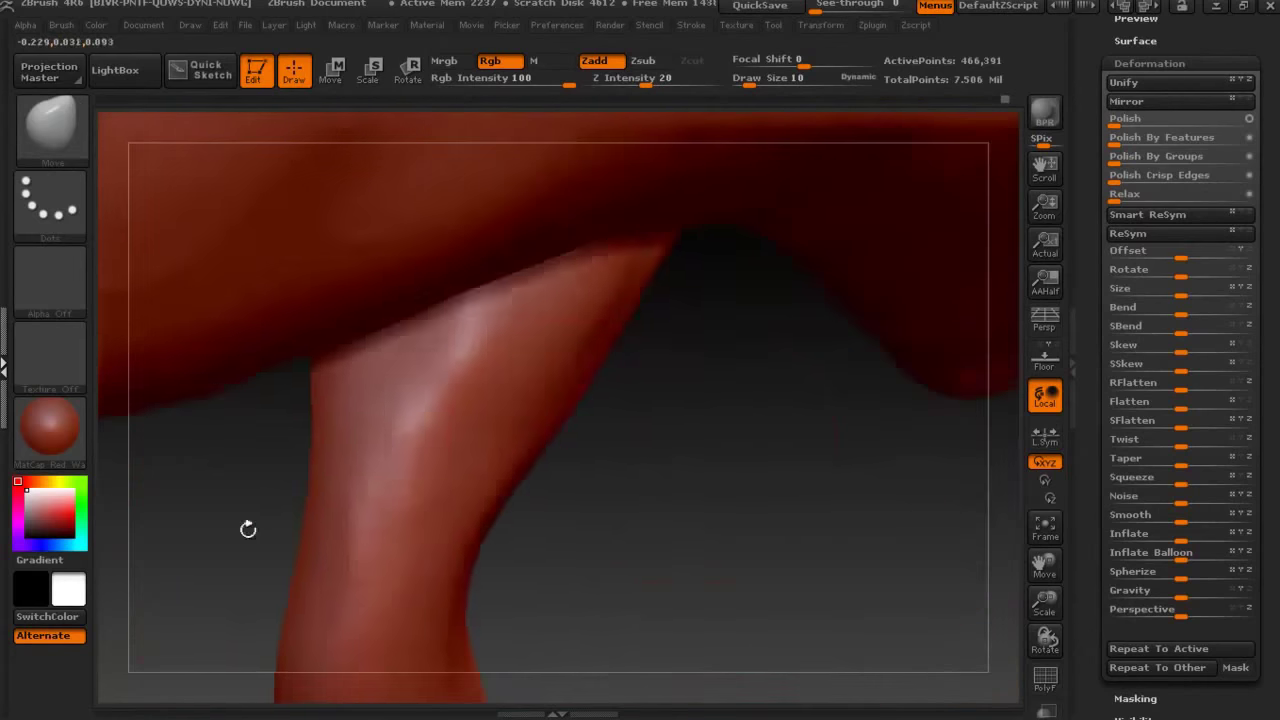
mouse_move(248, 529)
mouse_down()
mouse_move(561, 326)
mouse_move(843, 480)
mouse_move(604, 387)
mouse_up()
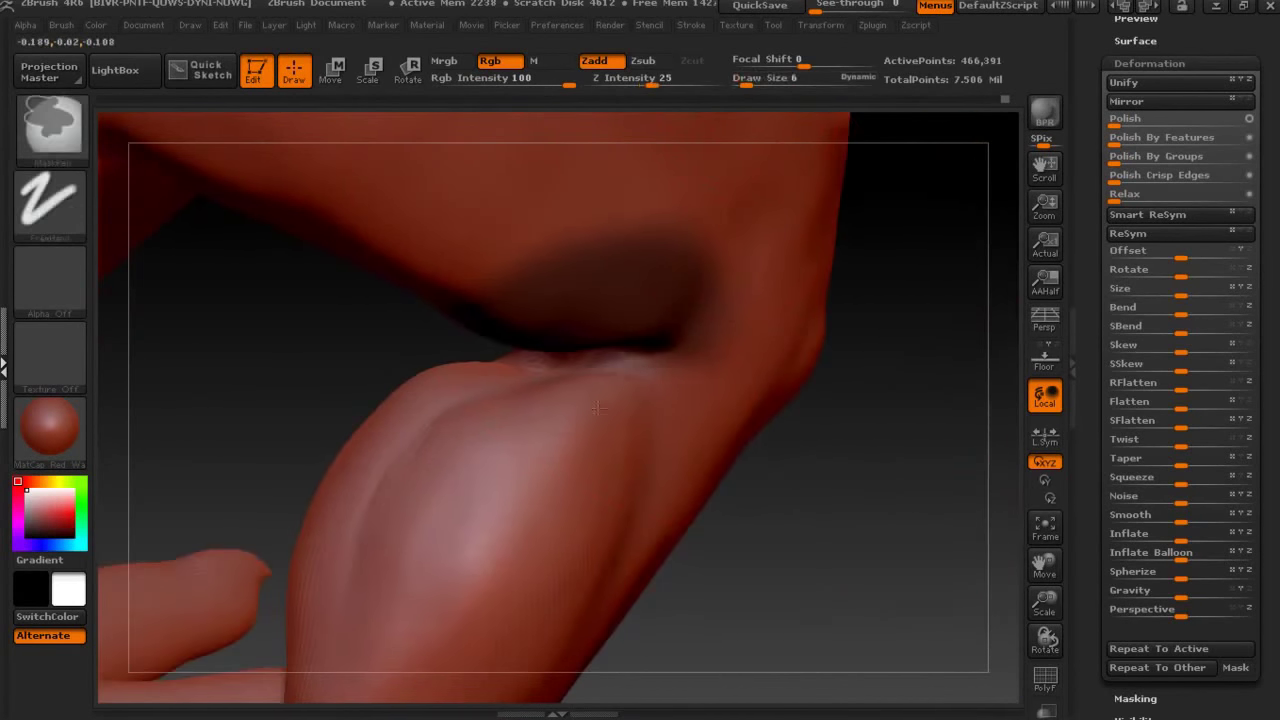
Switch to the Move brush, try lasso masking, return to freehand, and set size 14.
key(b)
key(m)
key(v)
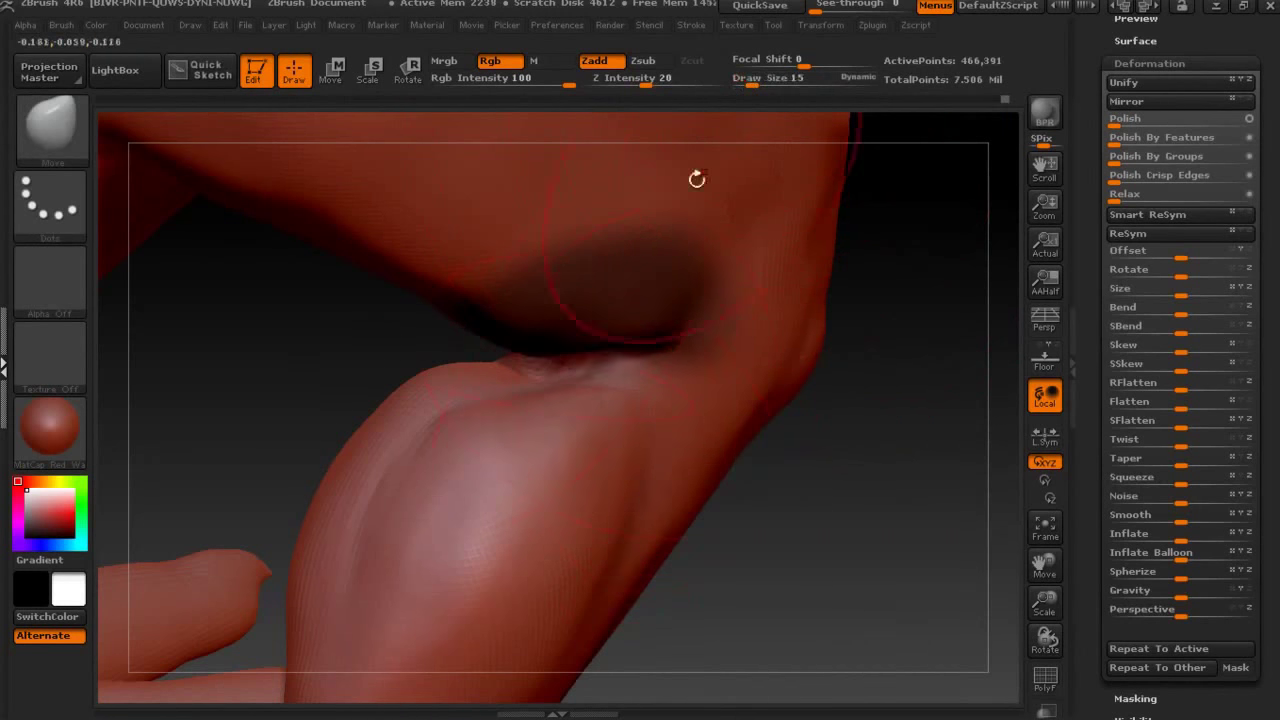
mouse_move(840, 214)
mouse_down()
mouse_move(499, 386)
mouse_move(777, 451)
mouse_move(966, 409)
mouse_move(846, 351)
mouse_move(126, 177)
mouse_move(530, 395)
mouse_move(244, 135)
mouse_up()
ctrl+click(50, 200)
ctrl+click(223, 257)
ctrl+click(50, 200)
ctrl+click(293, 220)
drag(758, 82, 752, 82)
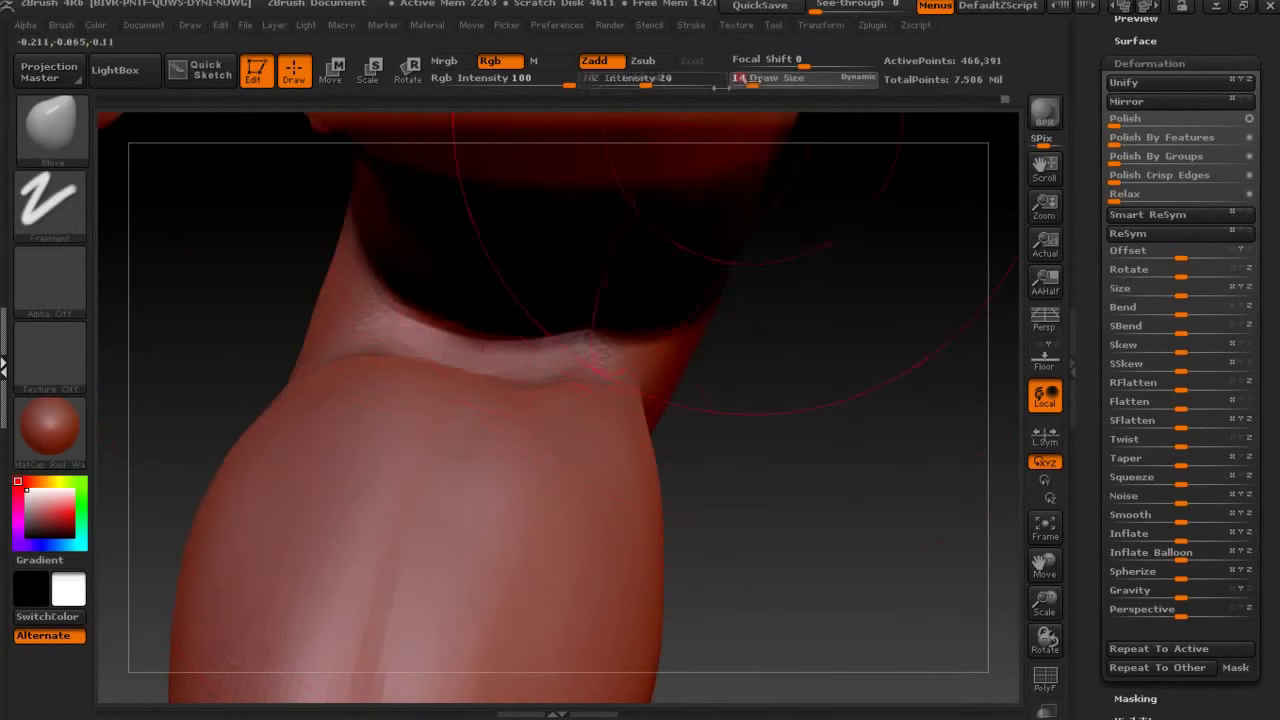
Invert the mask near the knee and smooth away the bump on the finger crease.
drag(880, 500, 743, 364)
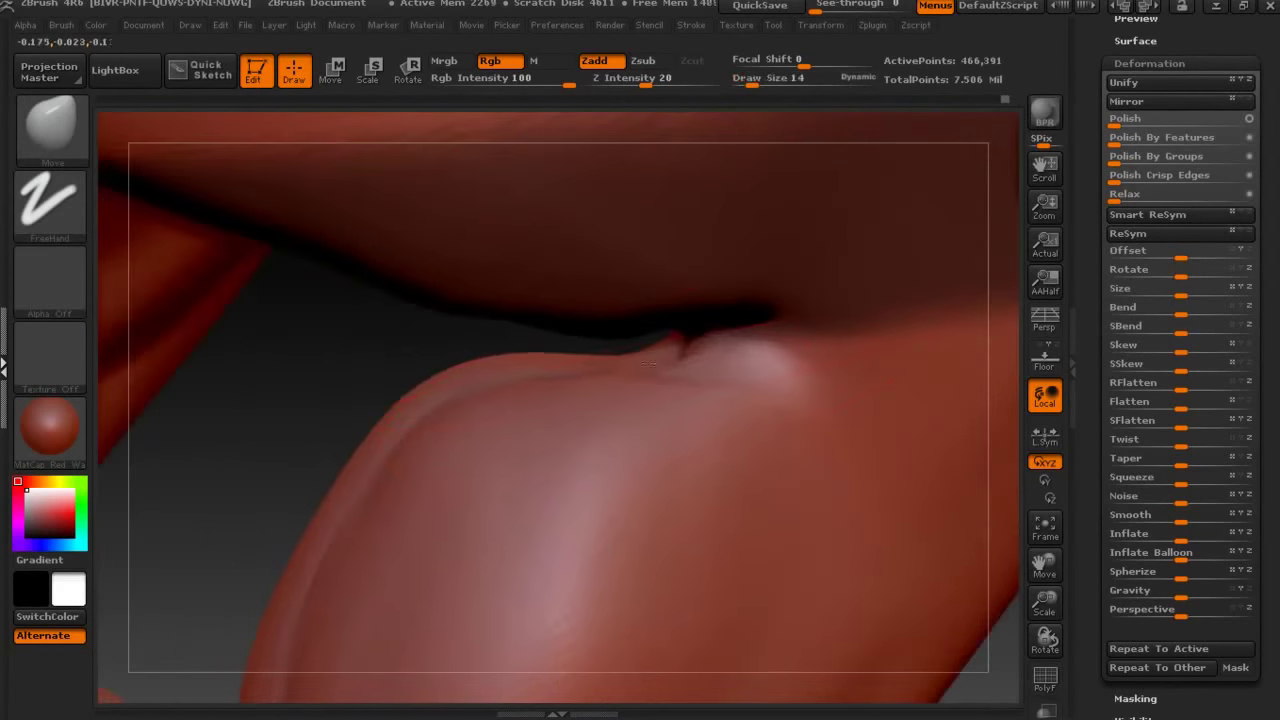
ctrl+click(323, 352)
mouse_move(414, 343)
ctrl+mouse_down()
mouse_move(519, 316)
mouse_move(386, 314)
ctrl+mouse_up()
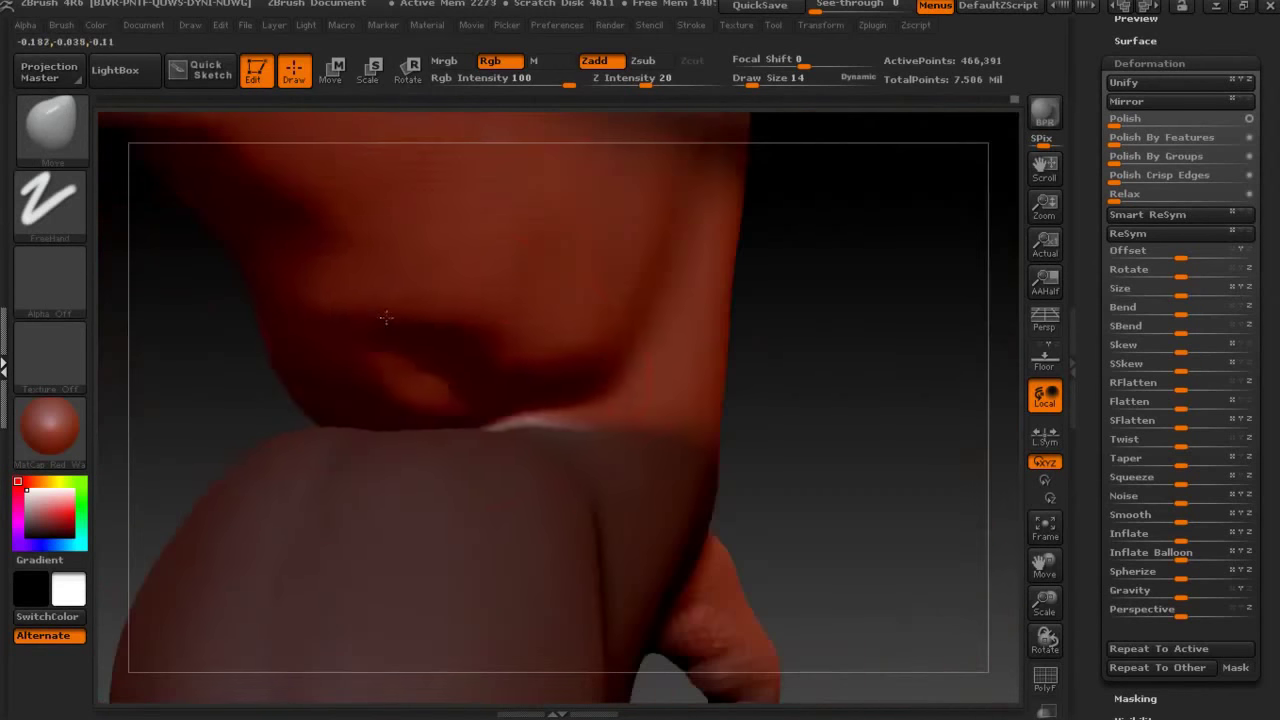
mouse_move(766, 343)
mouse_down()
mouse_move(491, 429)
mouse_move(686, 482)
mouse_move(886, 586)
mouse_move(908, 551)
mouse_move(731, 138)
mouse_up()
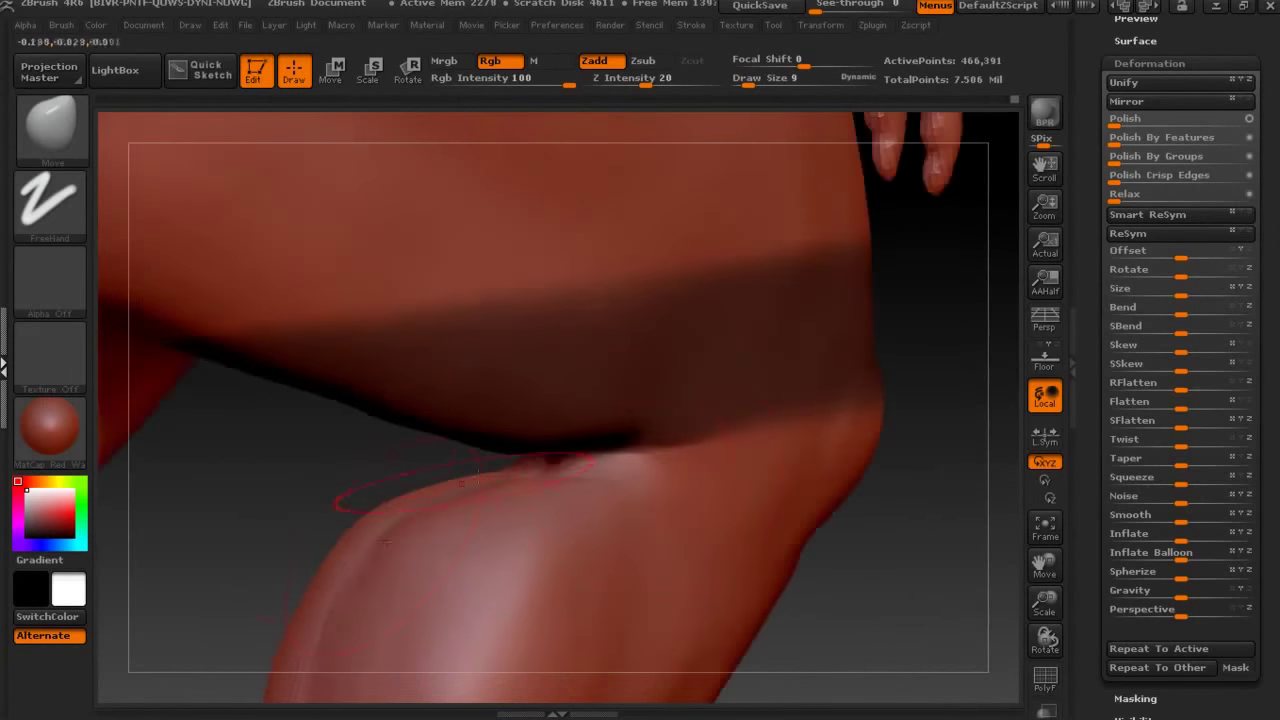
mouse_move(796, 463)
mouse_down()
mouse_move(533, 456)
mouse_move(800, 491)
mouse_move(580, 591)
mouse_move(533, 476)
mouse_move(640, 330)
mouse_up()
key(shift)
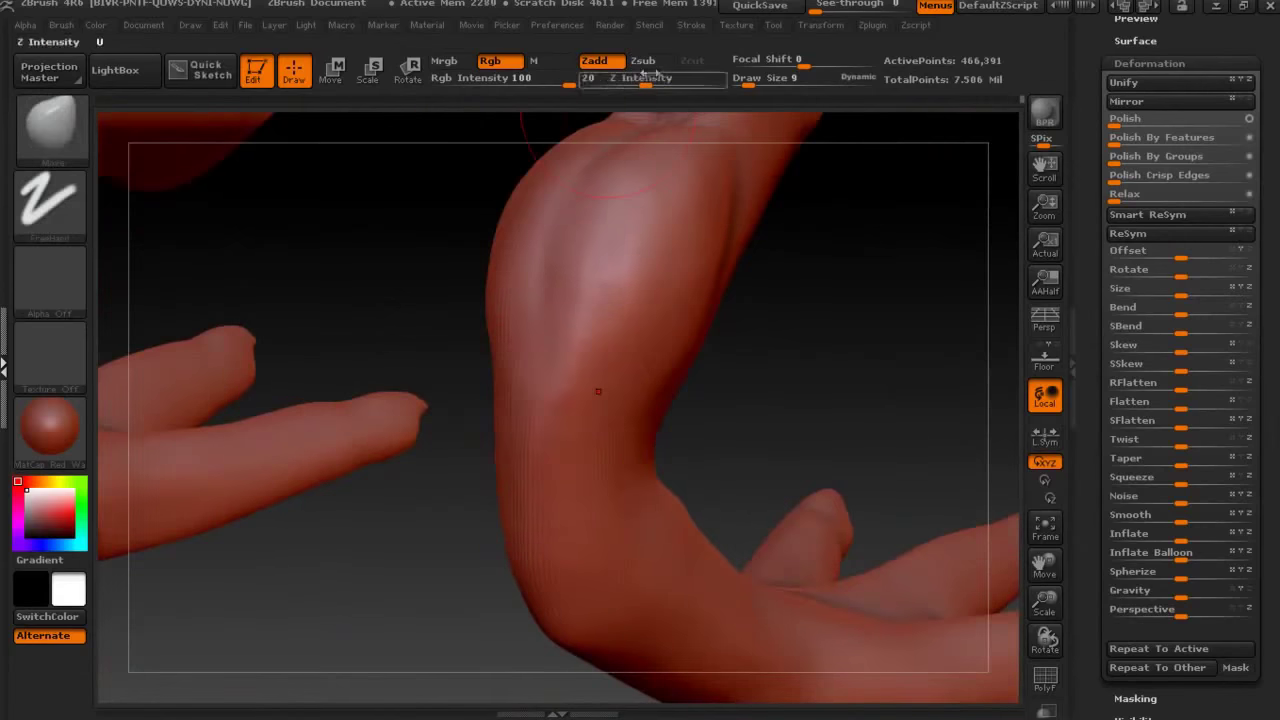
click(50, 130)
click(330, 300)
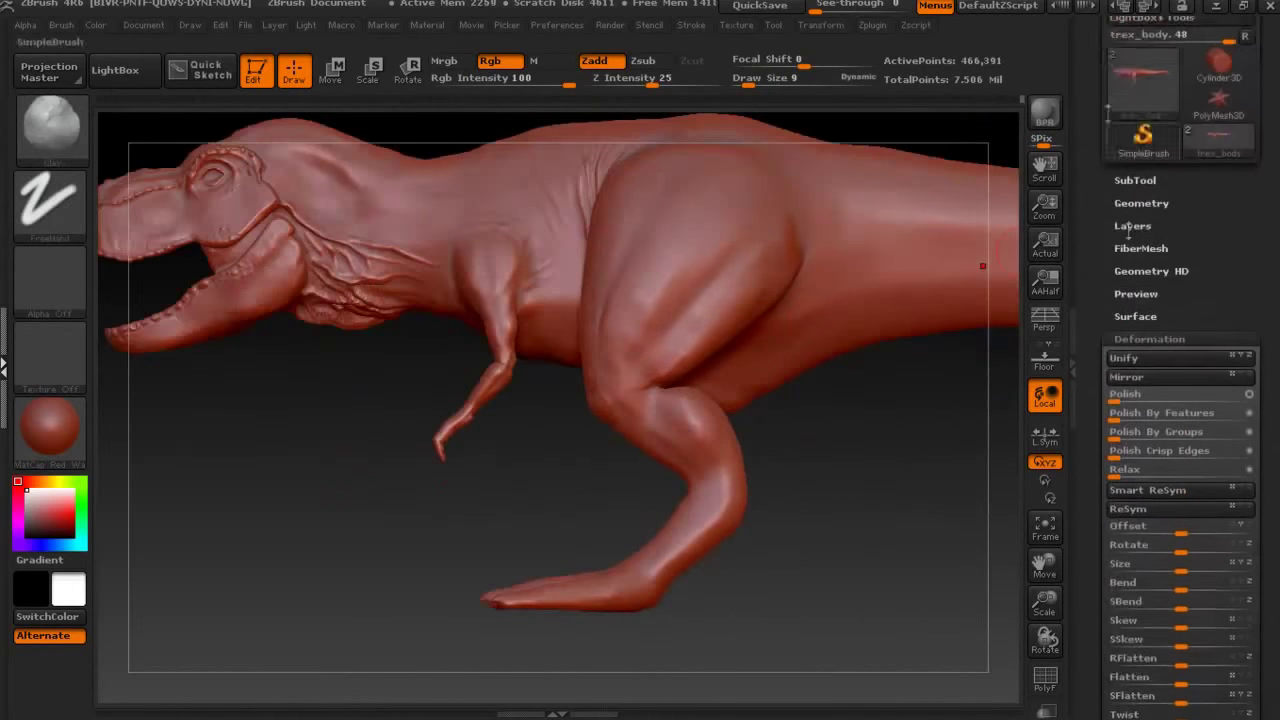
Save the T-rex body as the tool file trex_body.
click(1206, 55)
scroll(142, 155, down, 1)
click(120, 254)
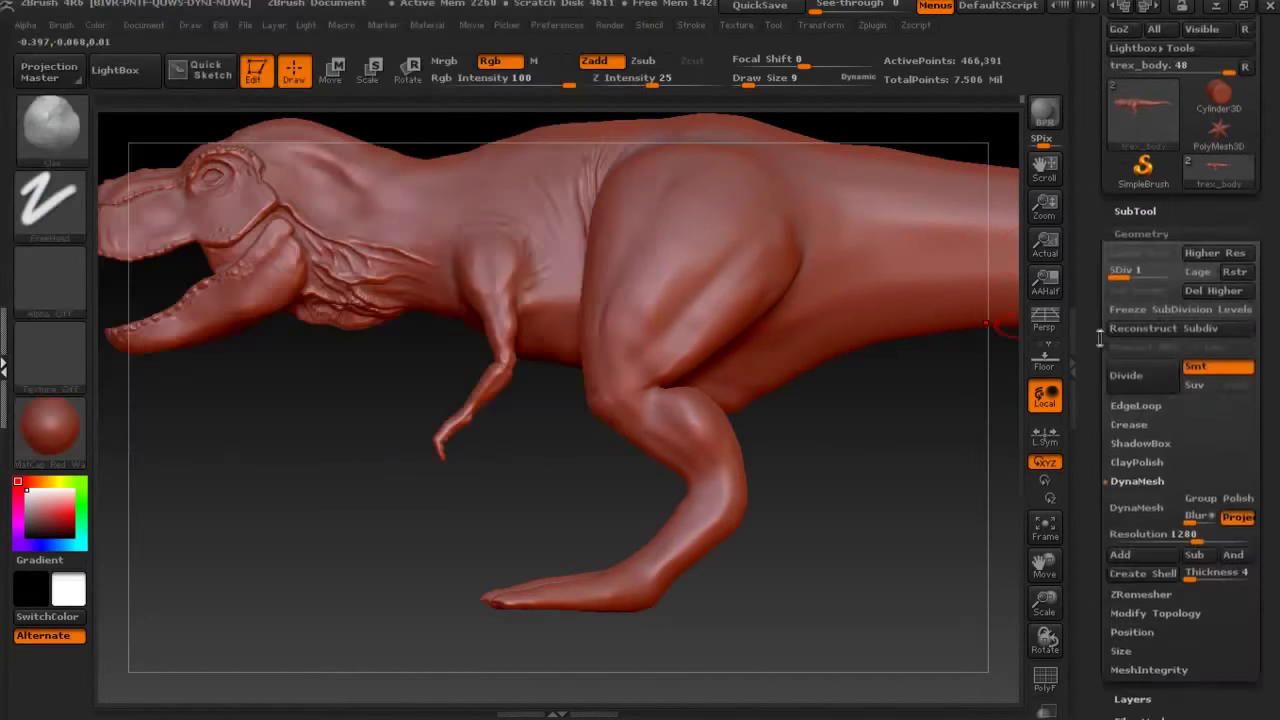
scroll(1101, 338, down, 5)
scroll(1122, 232, up, 4)
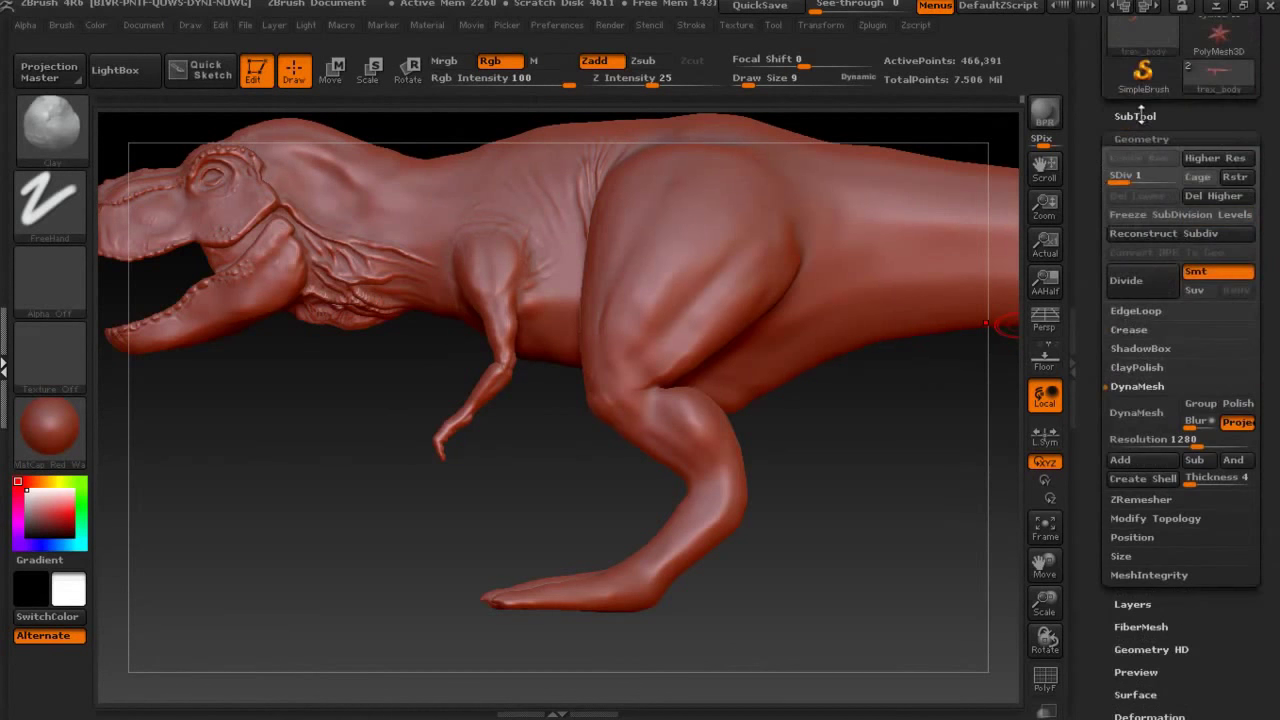
Select the eye sphere subtool and duplicate it.
click(1150, 195)
scroll(1102, 390, down, 3)
scroll(1102, 390, down, 1)
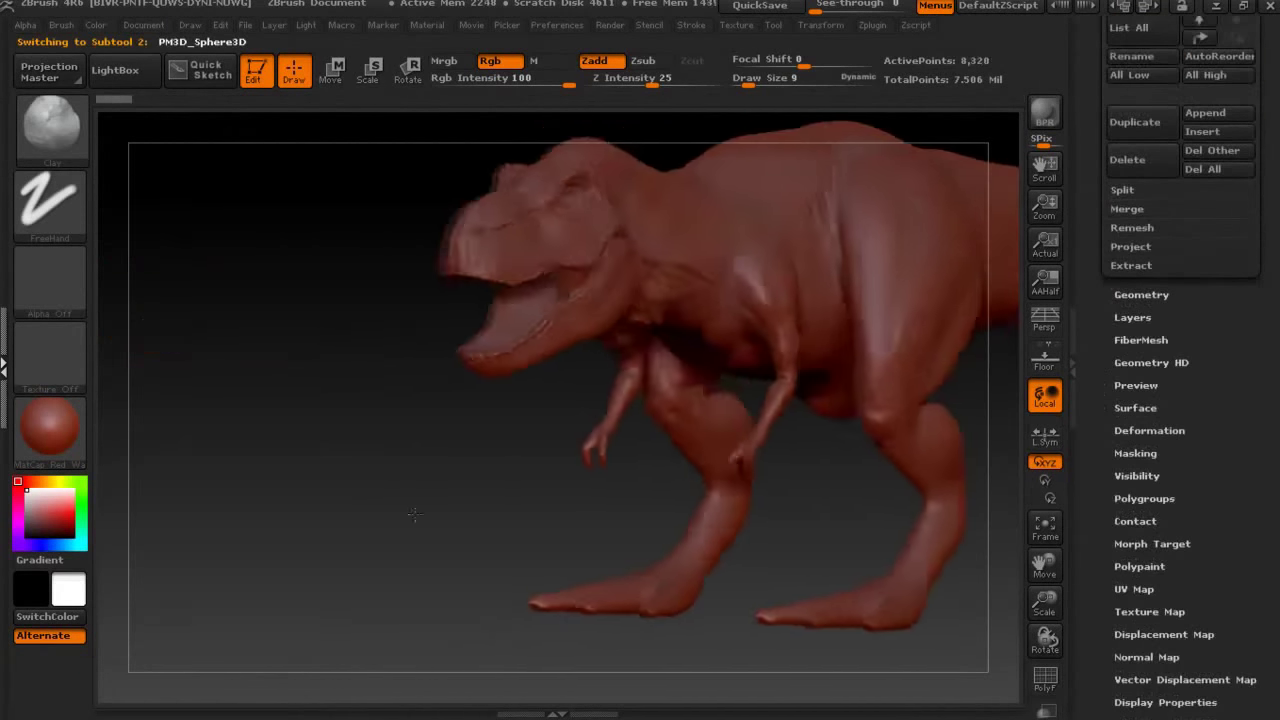
click(1150, 343)
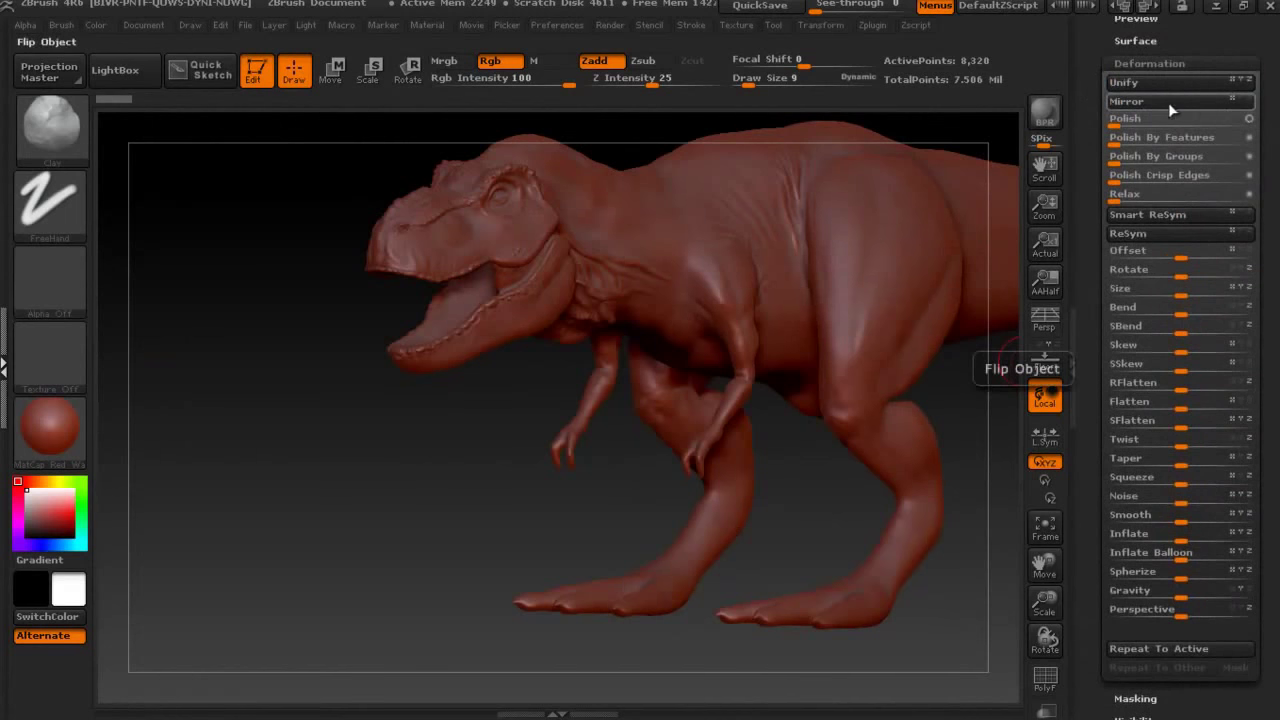
drag(977, 186, 417, 368)
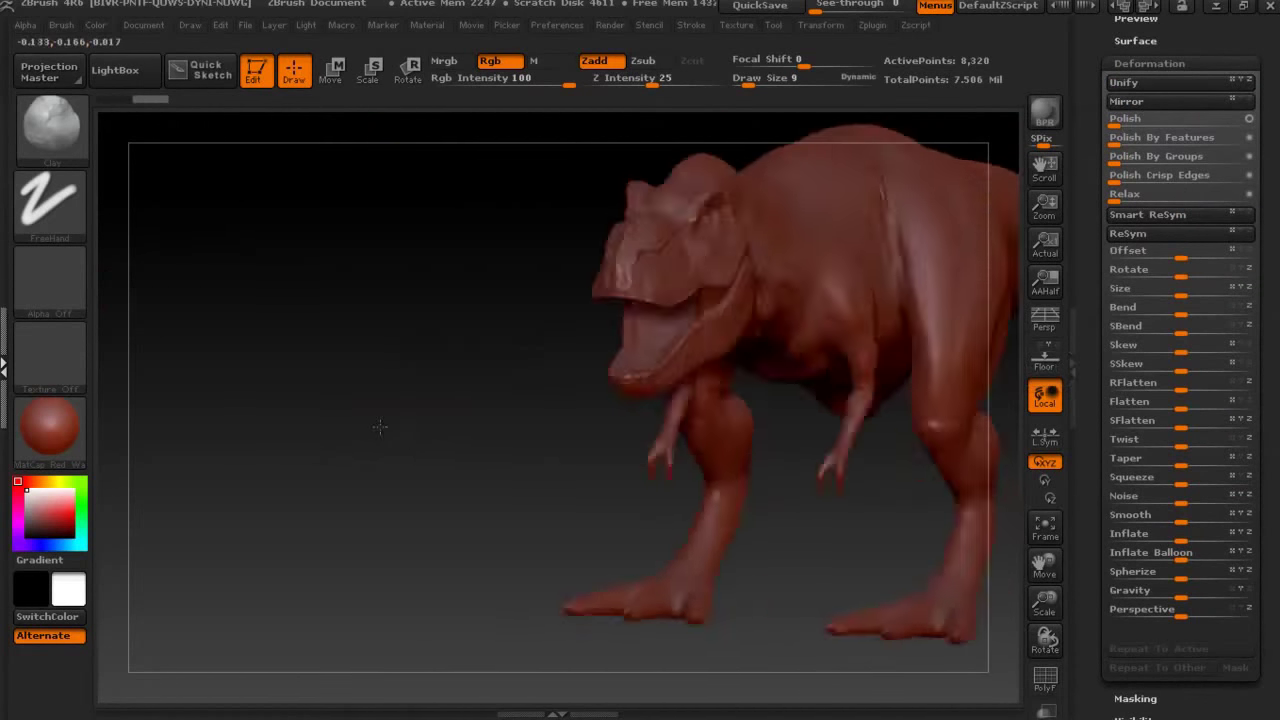
drag(1091, 120, 1146, 249)
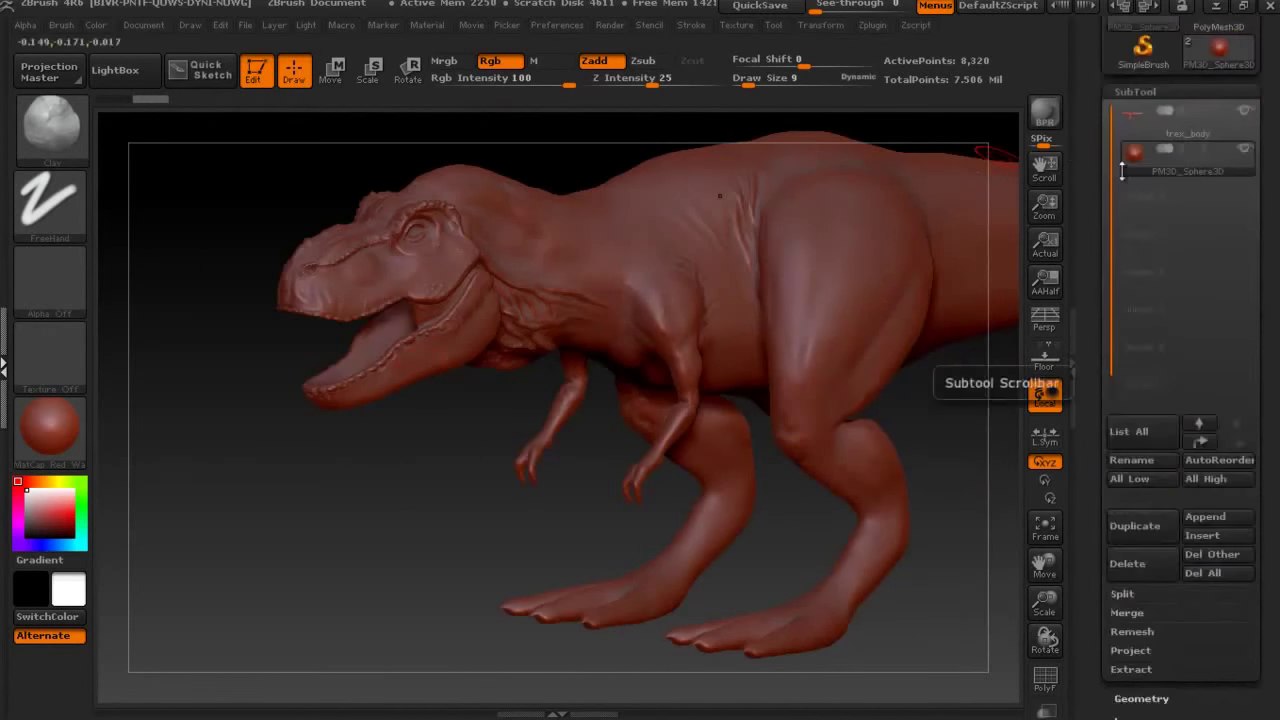
click(1140, 590)
key(w)
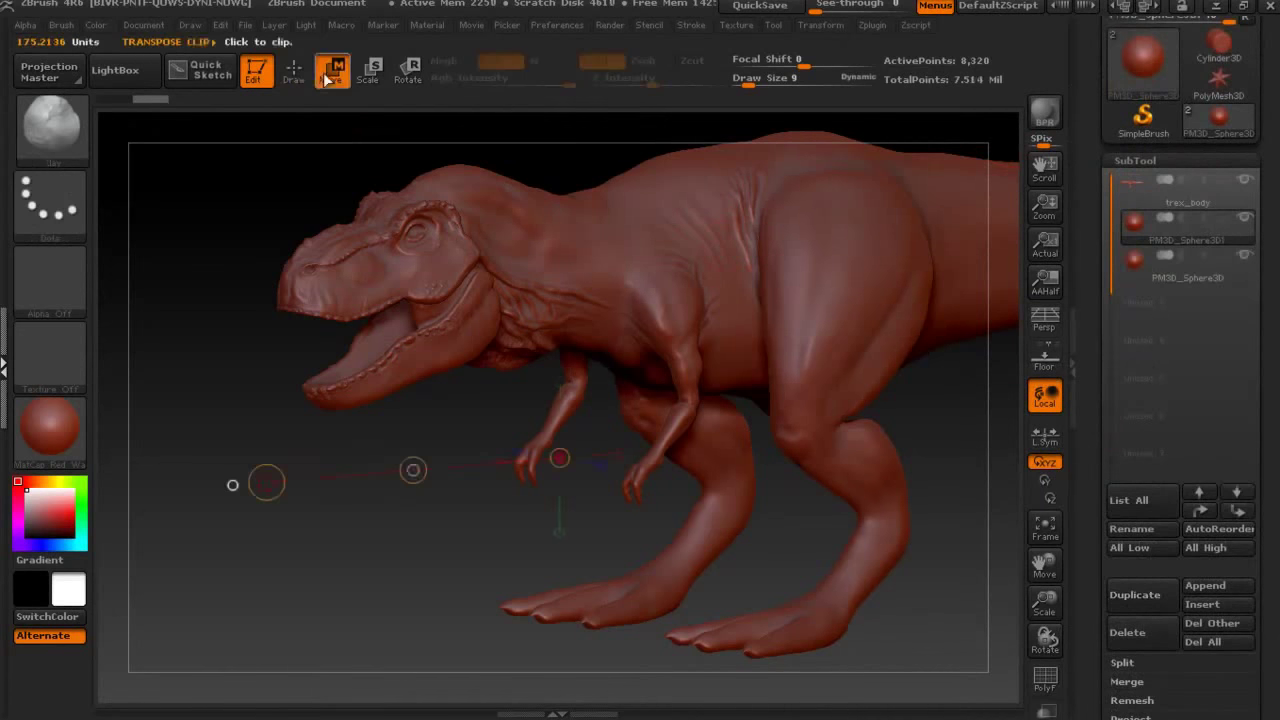
drag(229, 480, 966, 573)
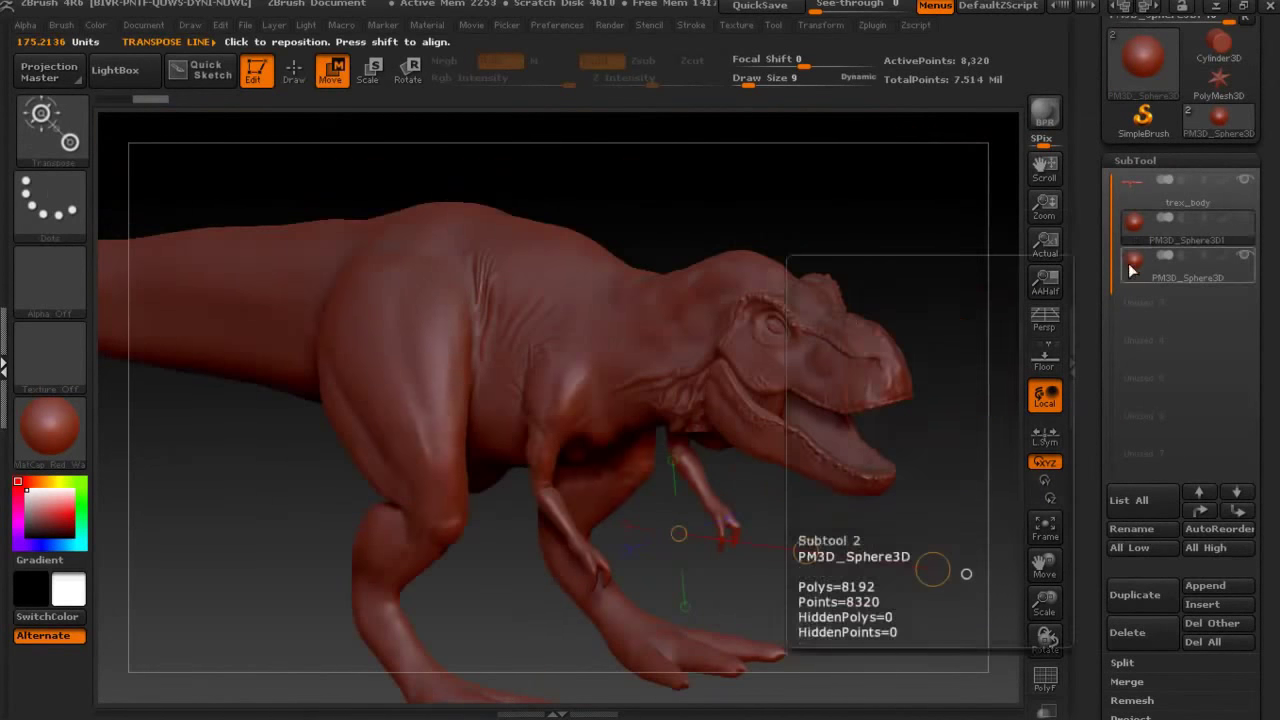
alt+click(728, 537)
click(96, 25)
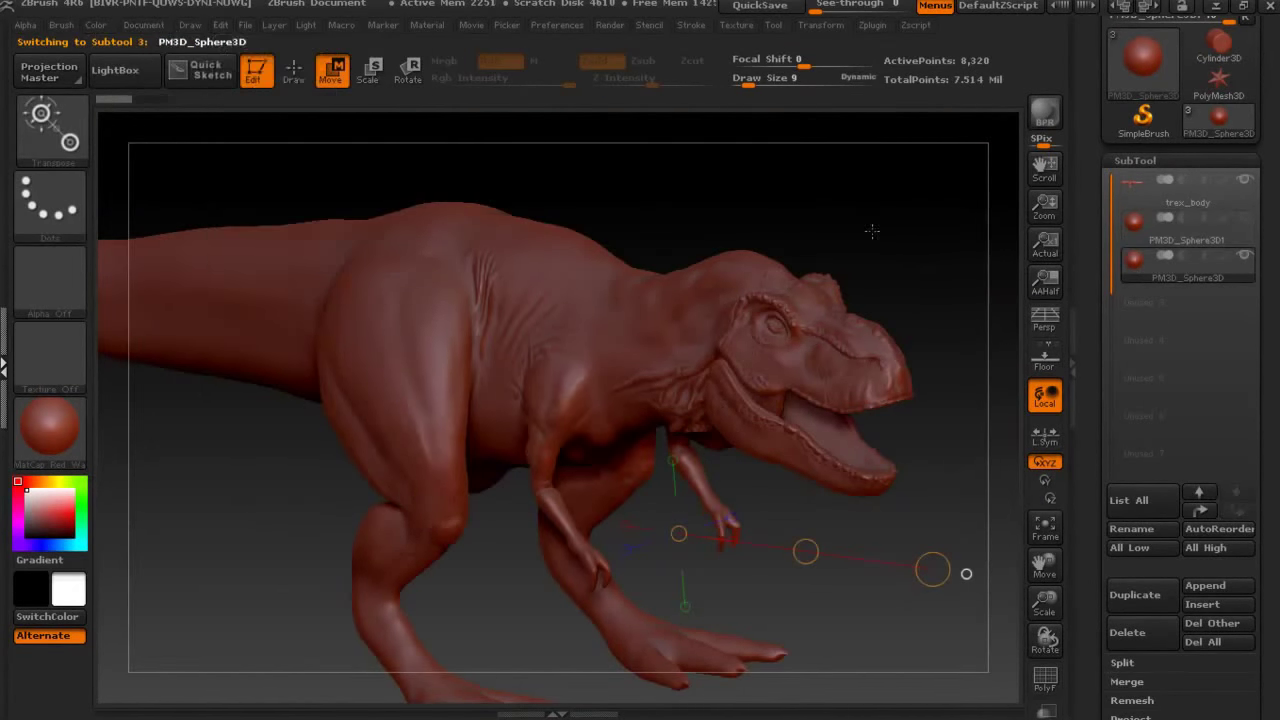
mouse_move(966, 573)
mouse_down()
mouse_move(698, 560)
mouse_move(873, 326)
mouse_up()
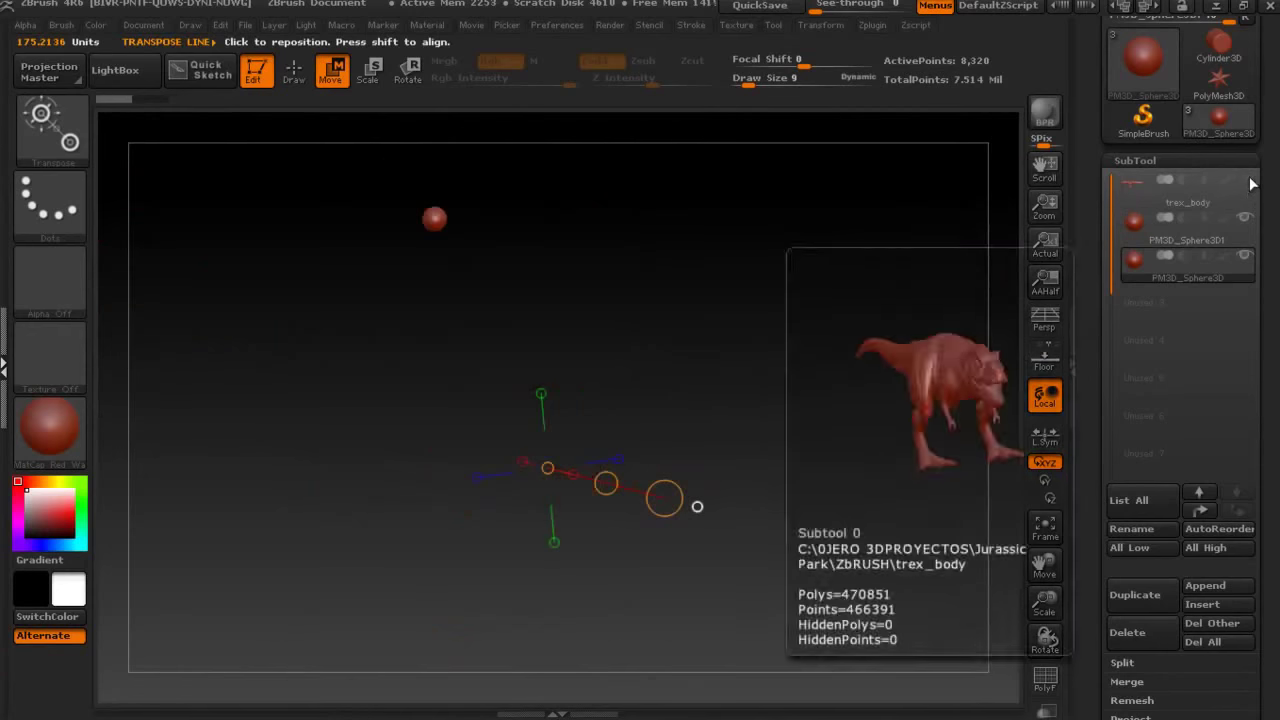
Move the duplicated sphere into the other eye socket with Transpose Move.
click(1160, 262)
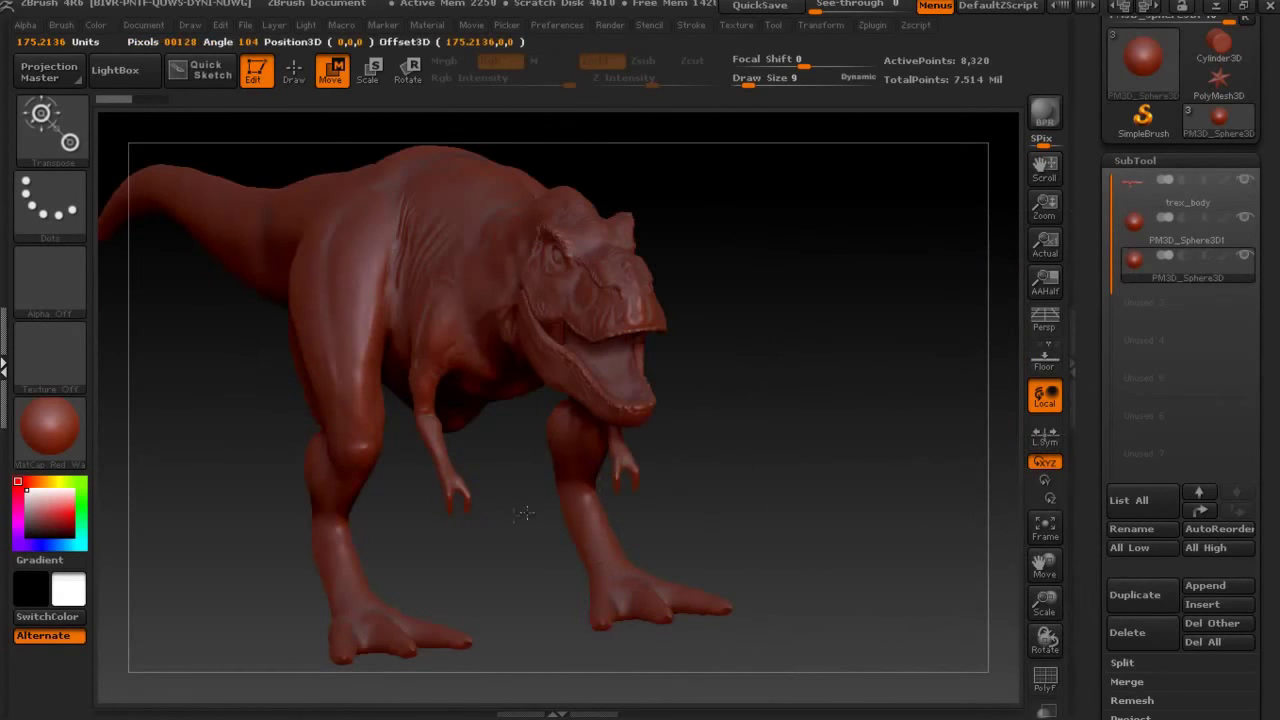
drag(524, 513, 628, 457)
drag(385, 280, 418, 252)
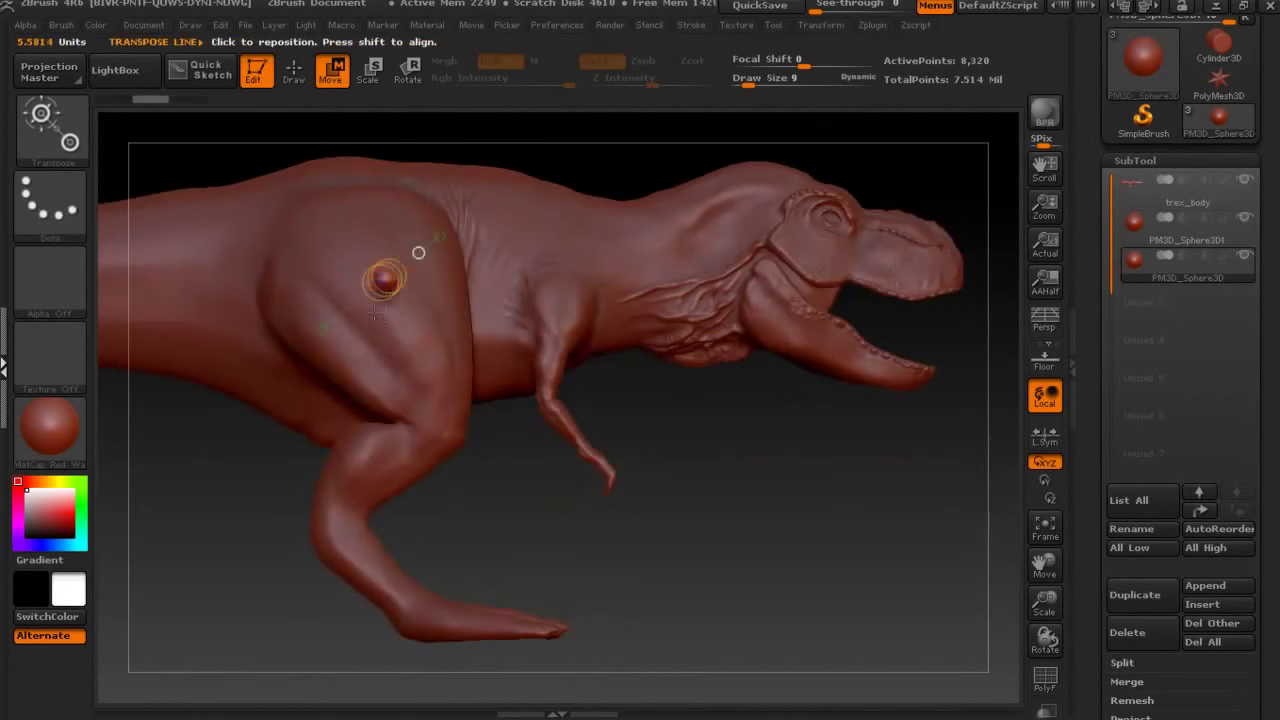
scroll(418, 252, up, 3)
drag(408, 298, 870, 250)
scroll(560, 400, down, 3)
drag(457, 294, 805, 205)
drag(585, 371, 426, 302)
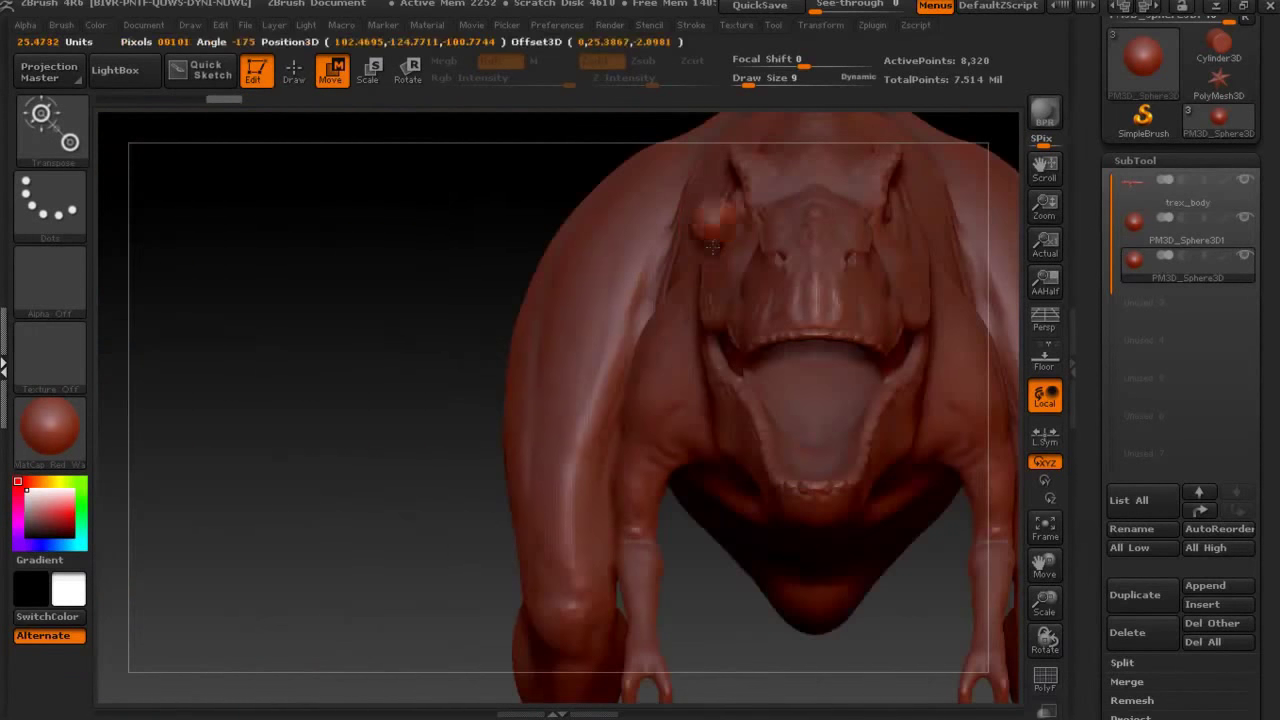
mouse_move(712, 246)
mouse_down()
mouse_move(426, 230)
mouse_move(640, 294)
mouse_up()
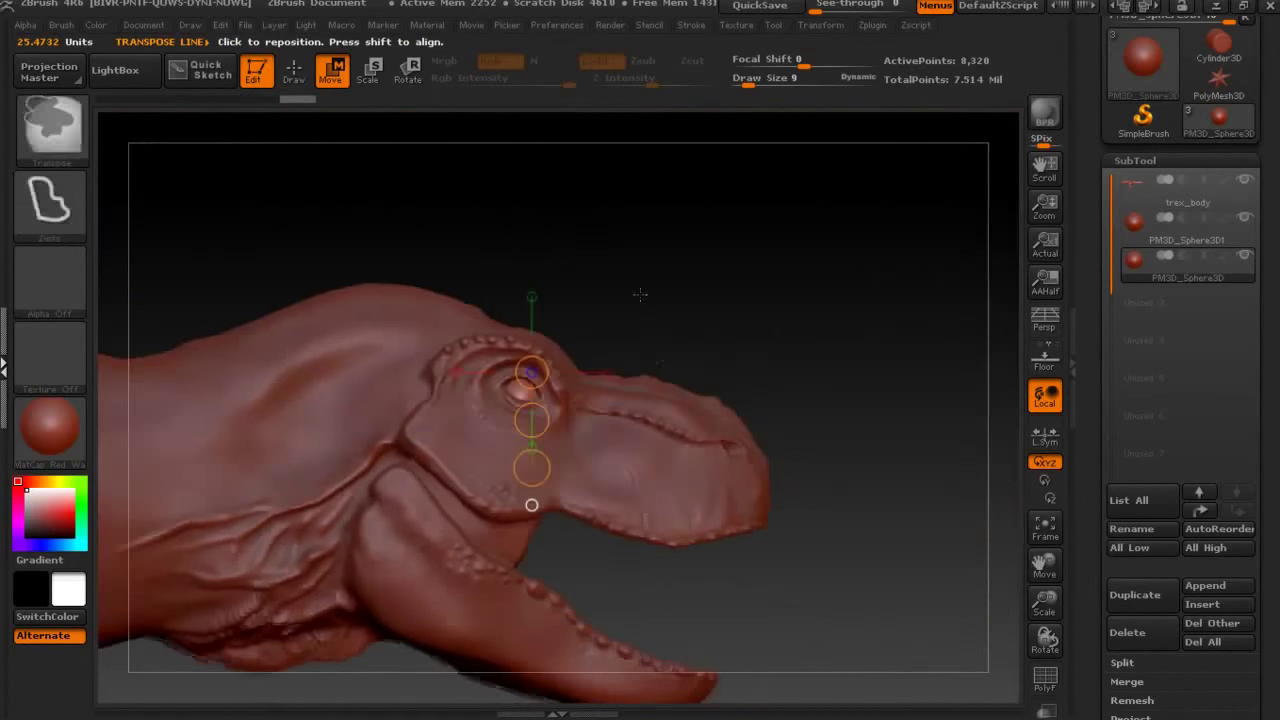
key(f)
mouse_move(554, 374)
mouse_down()
mouse_move(574, 400)
mouse_move(556, 409)
mouse_up()
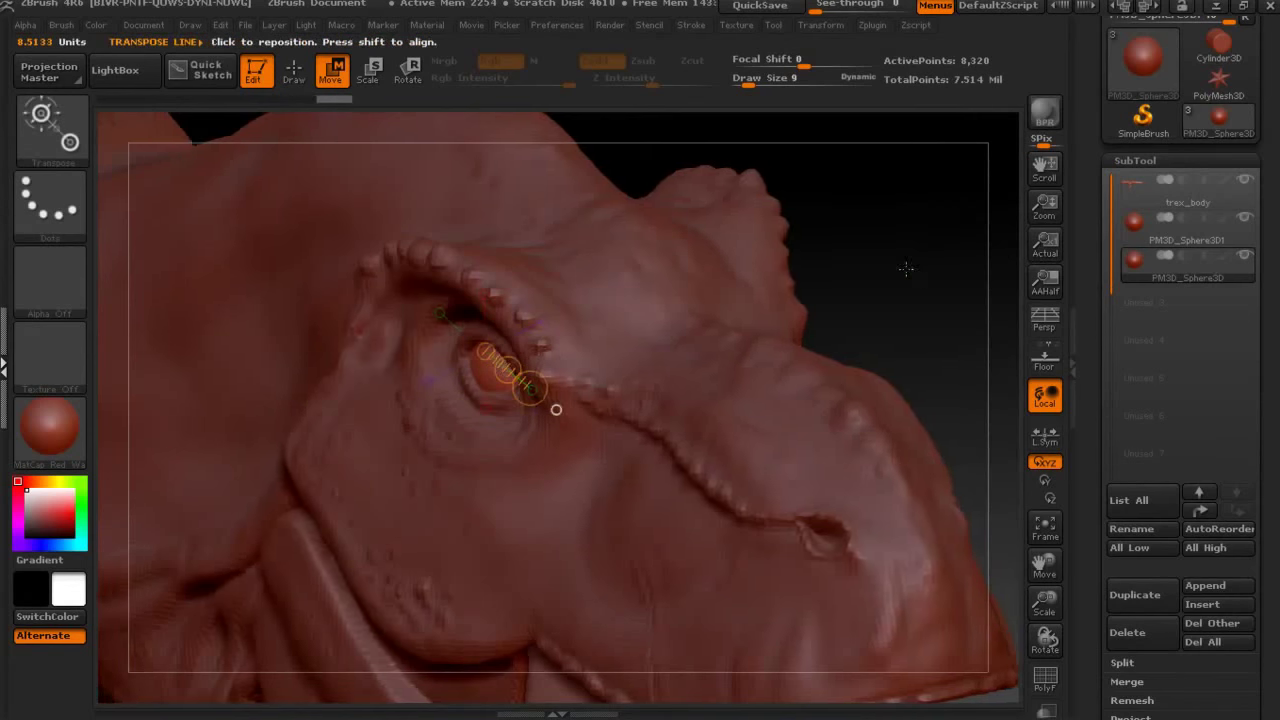
Select the first eye sphere and MergeDown the two eye spheres into one subtool.
shift+drag(1013, 250, 1010, 300)
click(1187, 228)
drag(1092, 476, 1092, 289)
click(1127, 445)
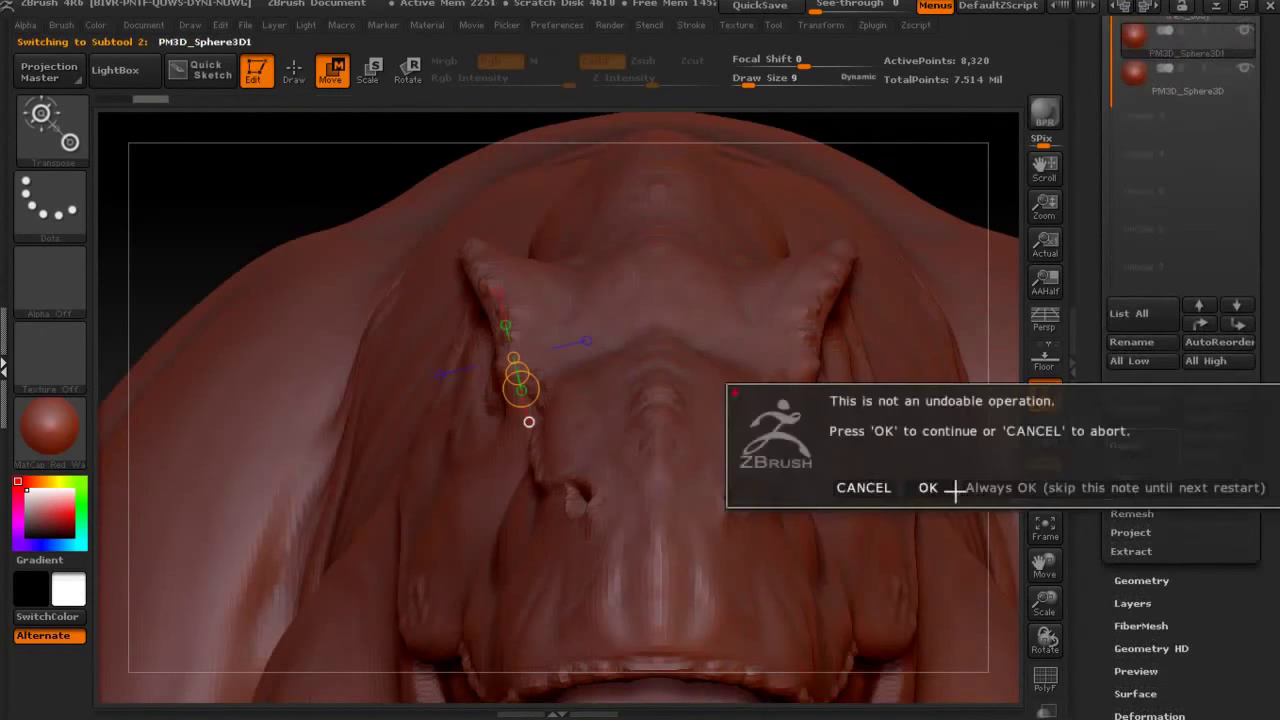
click(929, 486)
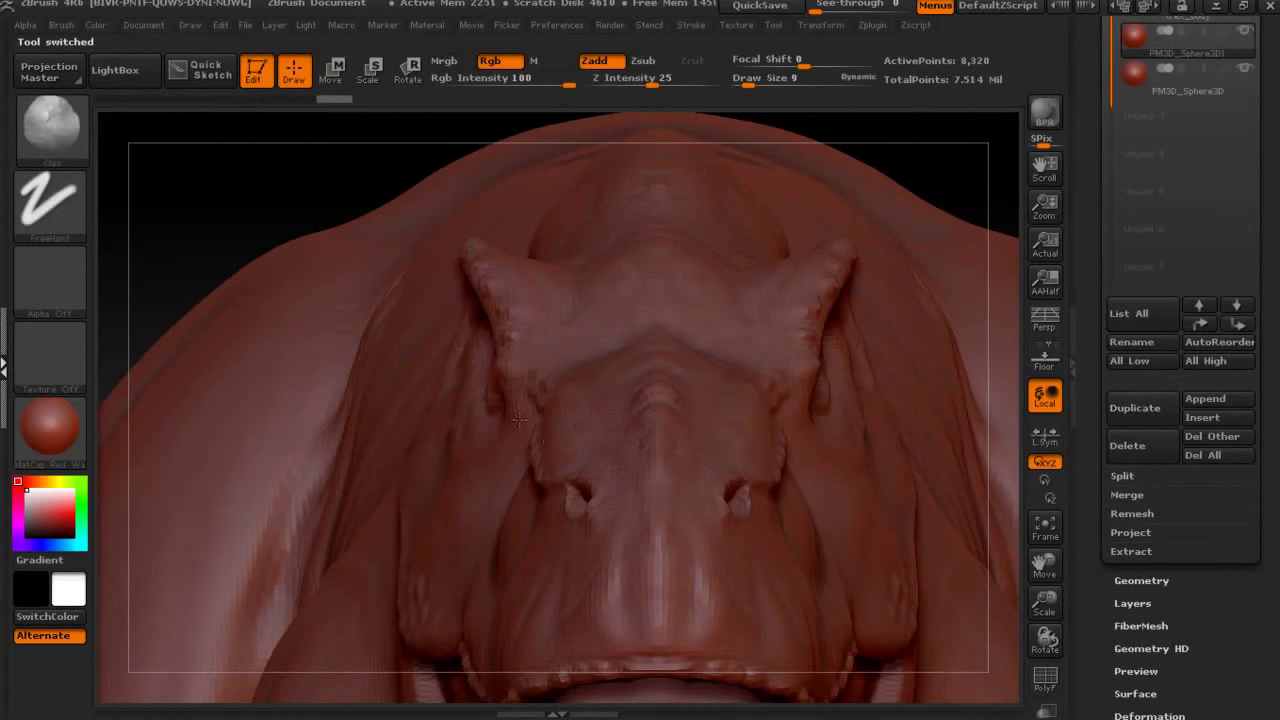
key(w)
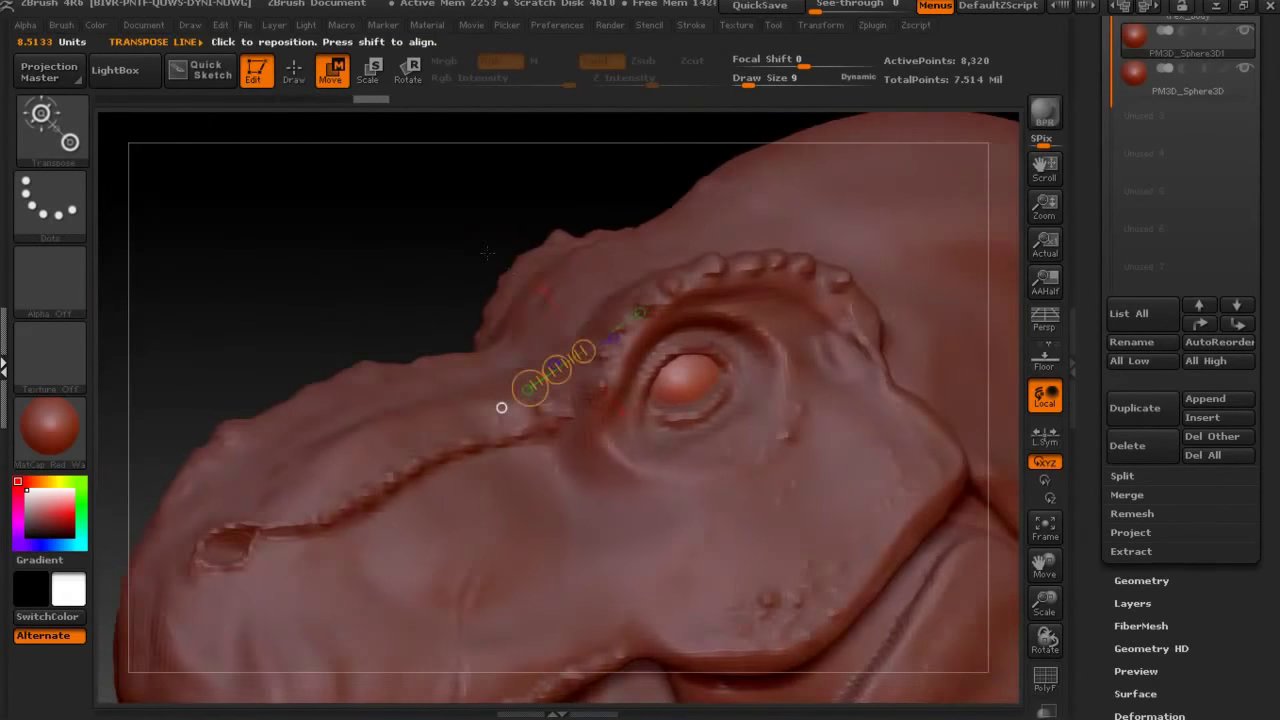
drag(1148, 51, 1148, 190)
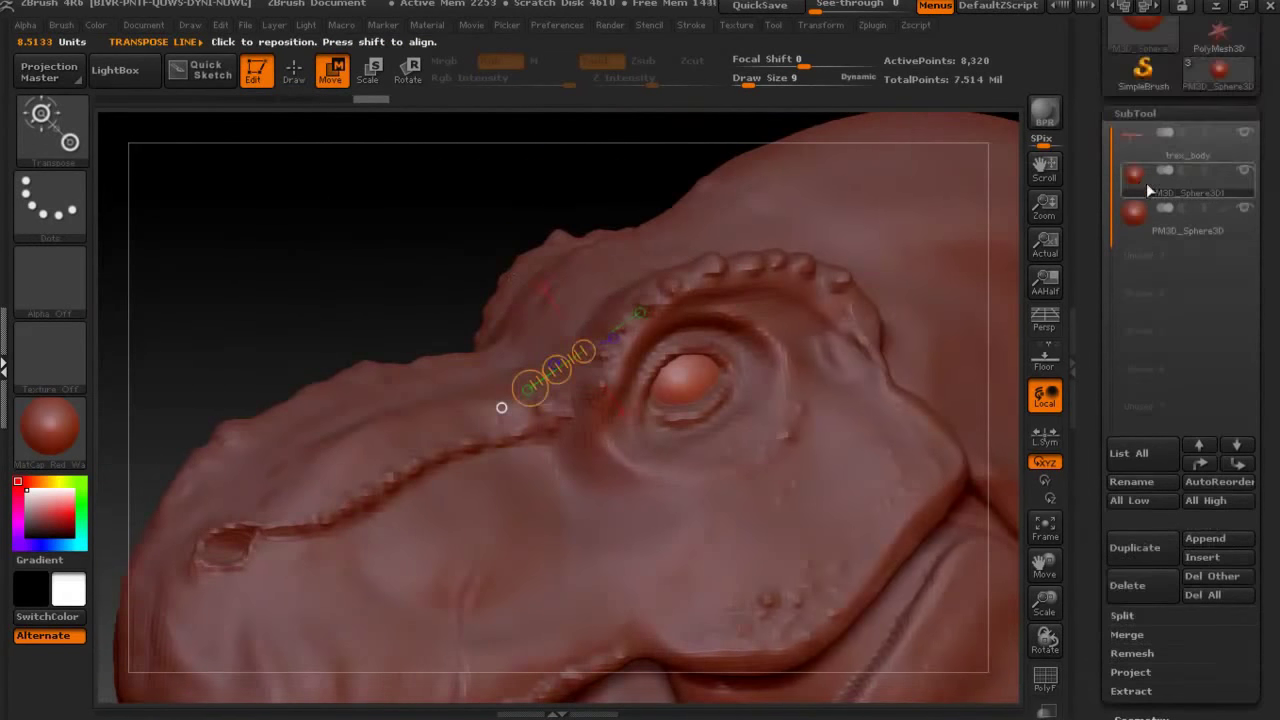
click(1127, 634)
click(1135, 651)
click(925, 686)
click(292, 84)
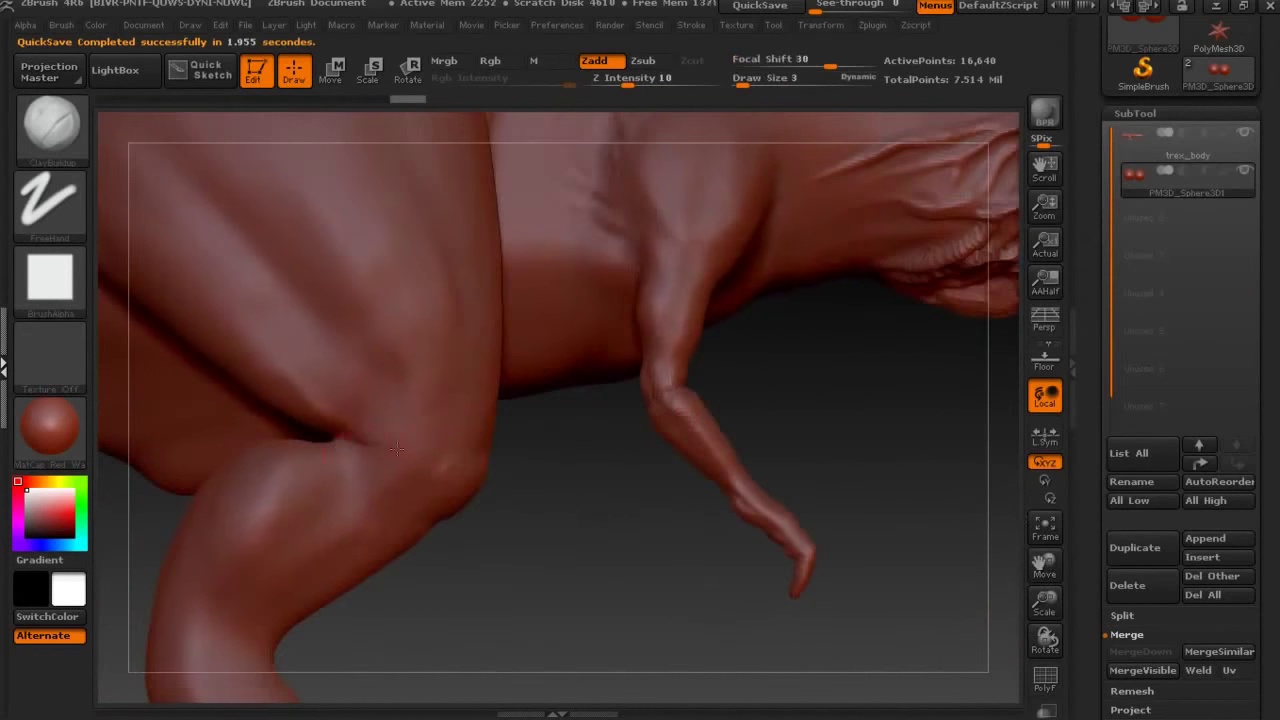
Frame the T-rex knee and sculpt its crease with ClayBuildup, softening with Shift-Smooth.
alt+right_drag(397, 448, 411, 452)
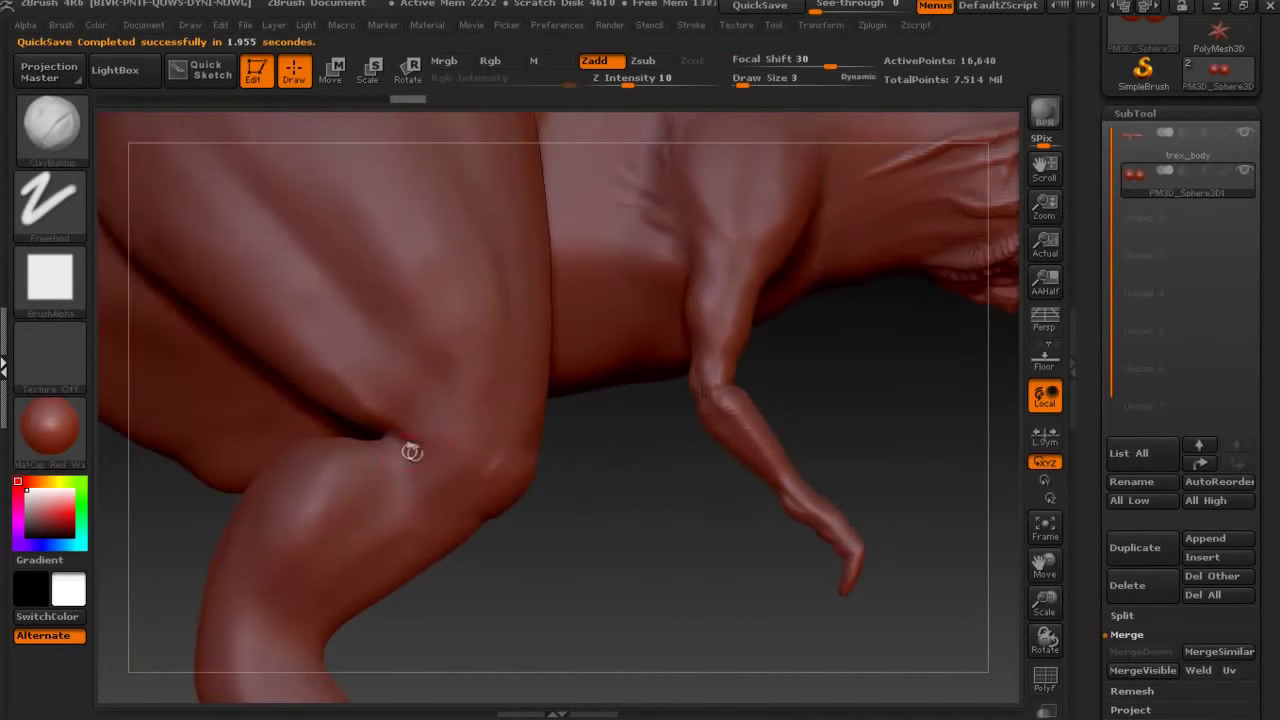
alt+click(405, 440)
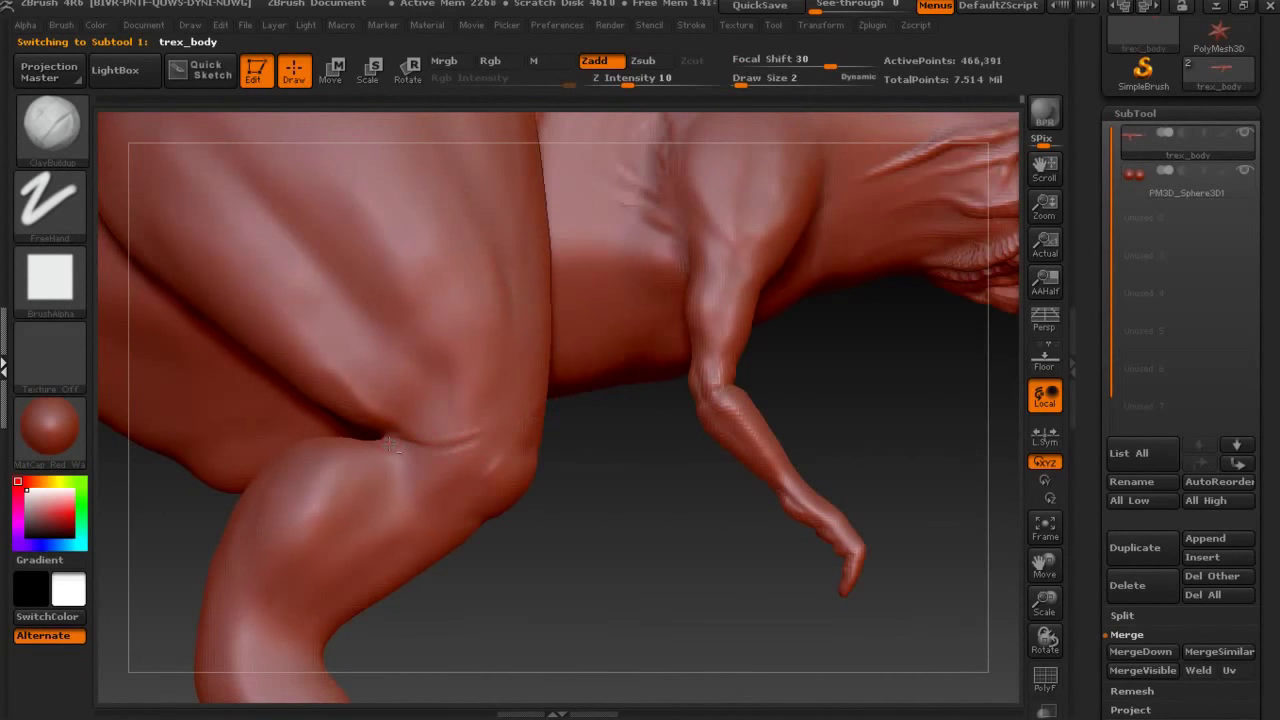
drag(567, 524, 376, 446)
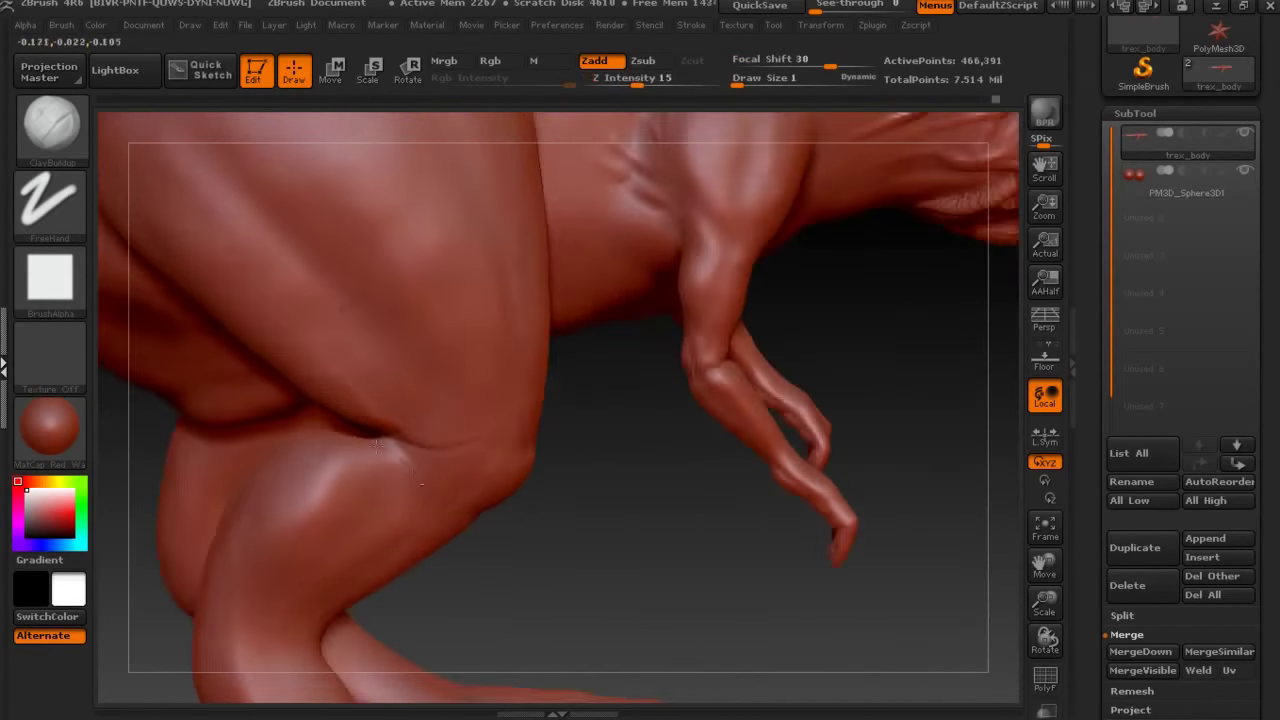
ctrl+right_drag(438, 463, 815, 378)
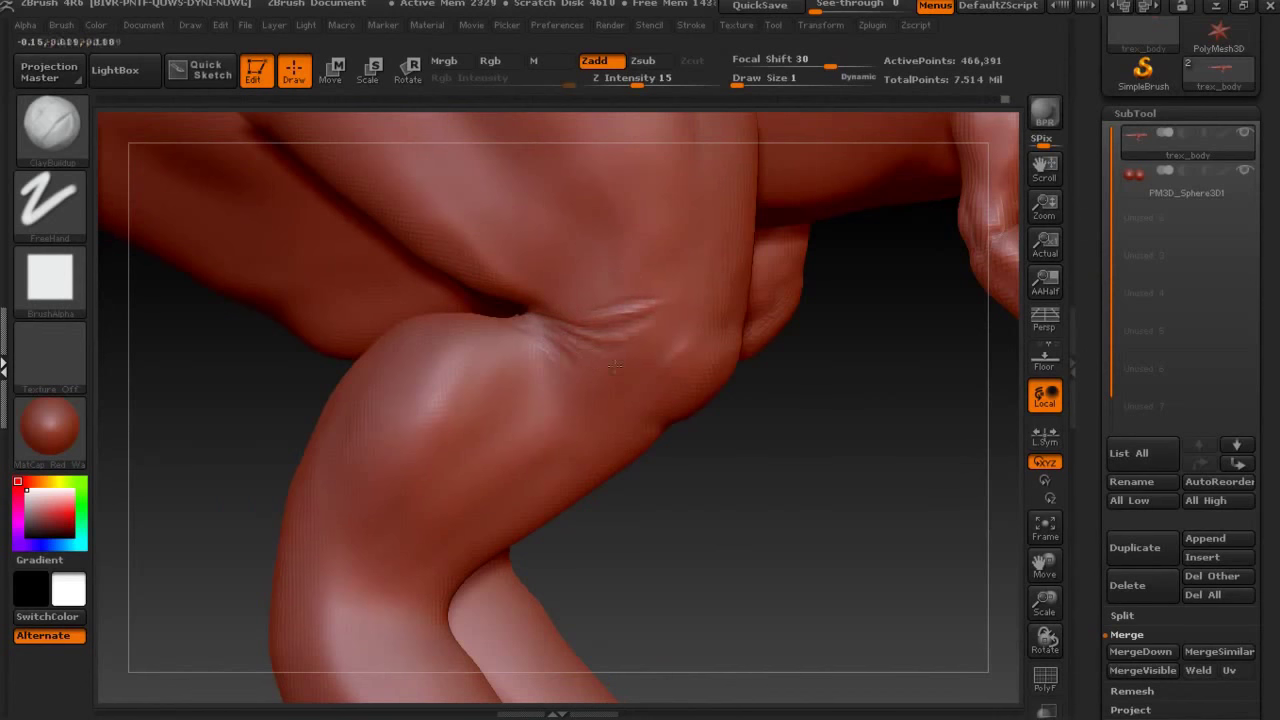
key(shift)
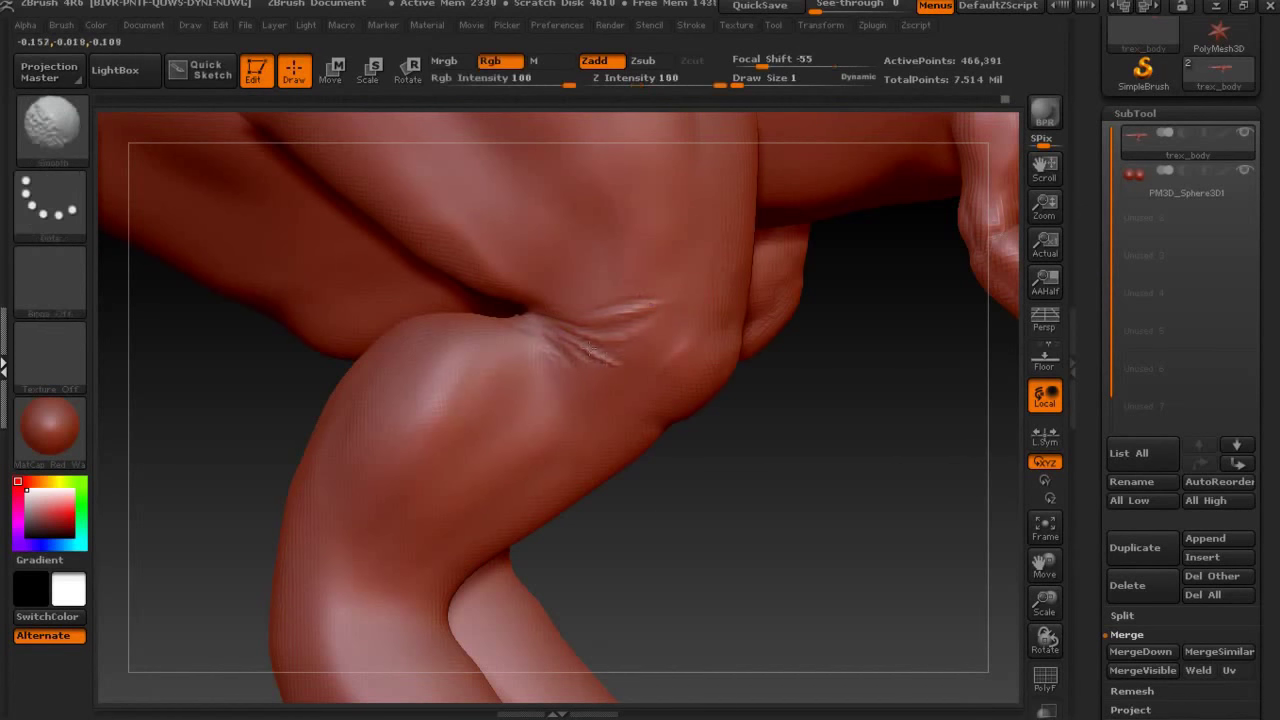
key(shift)
key(shift)
Keep building and smoothing the knee crease from new angles around the leg.
key(shift)
key(shift)
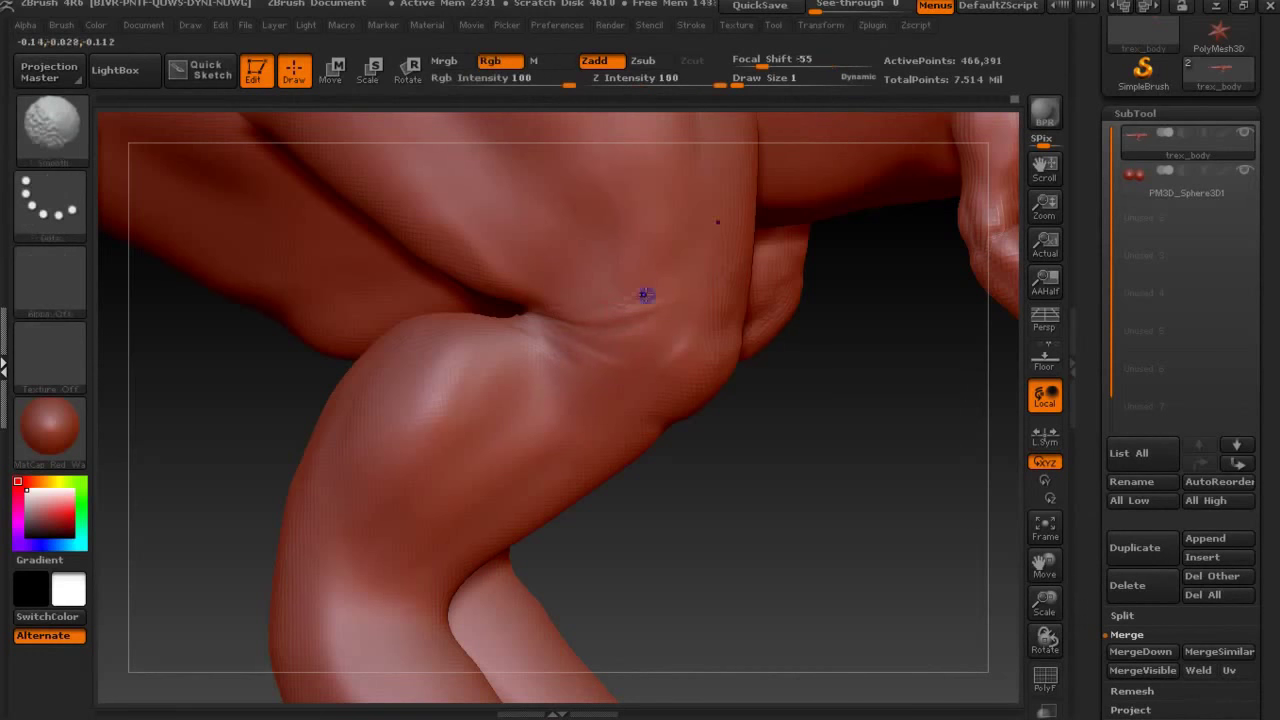
key(shift)
drag(698, 347, 670, 352)
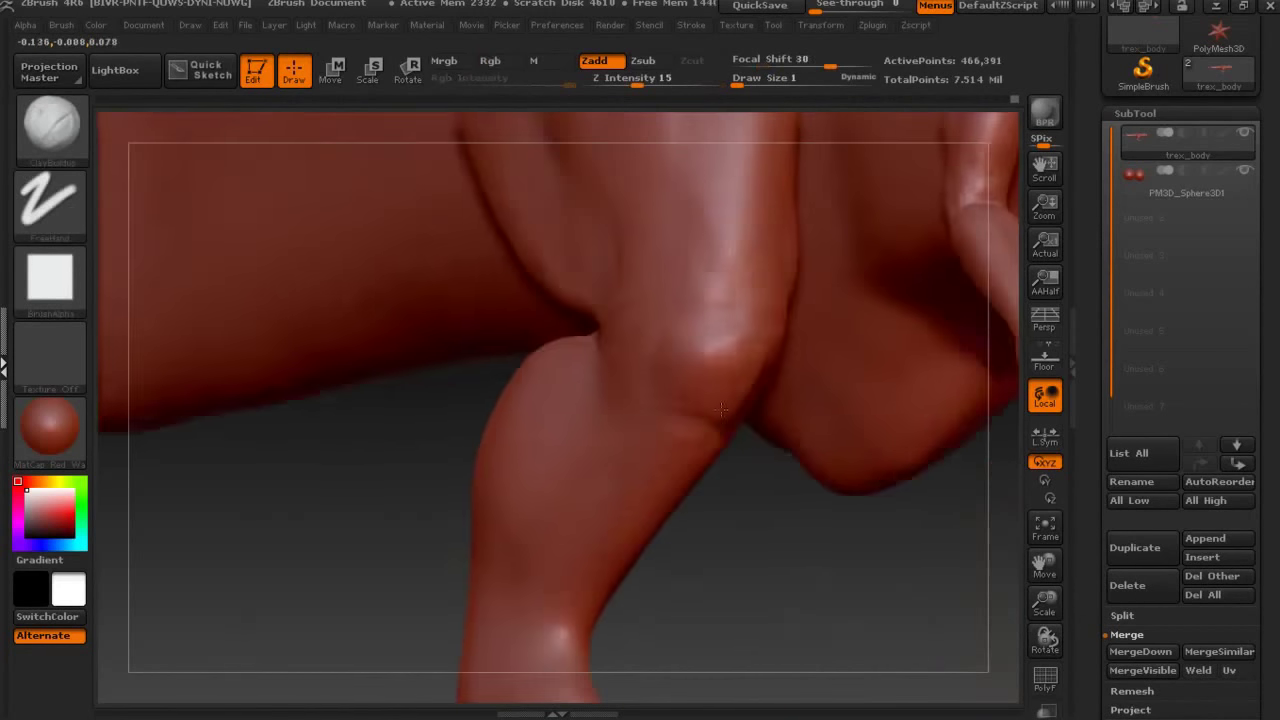
key(shift)
key(shift)
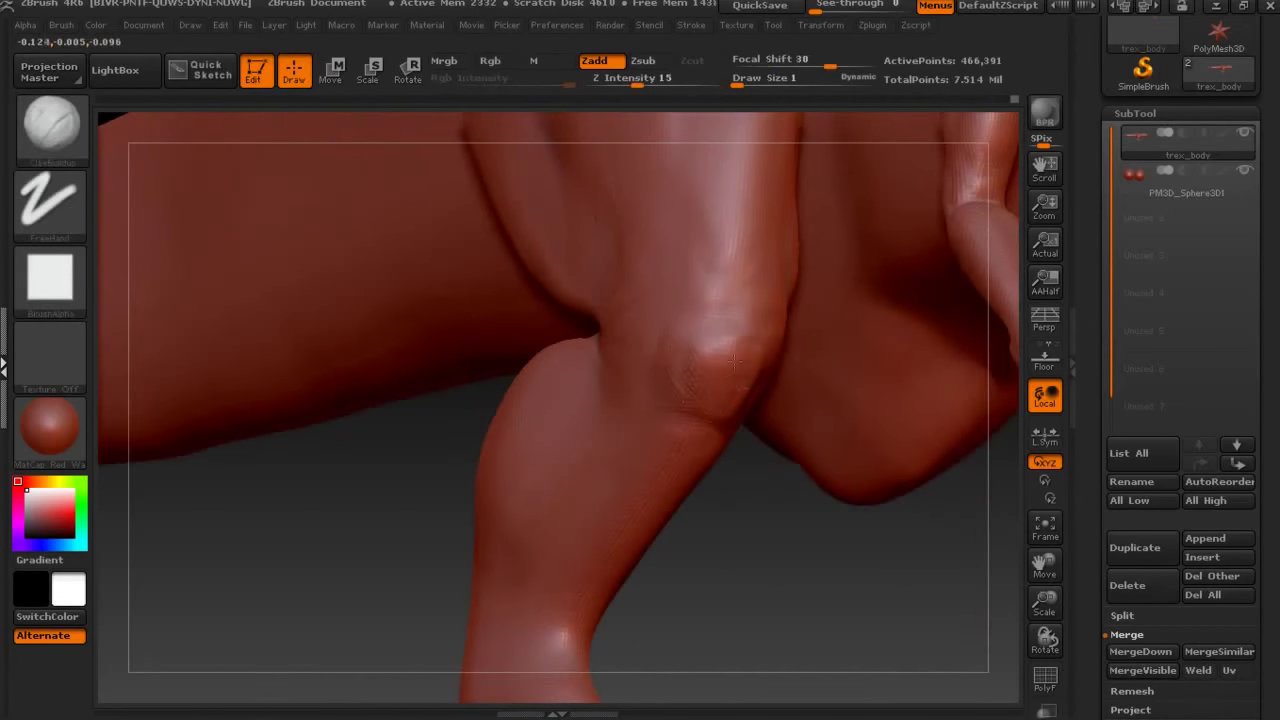
key(shift)
mouse_move(740, 373)
mouse_down()
mouse_move(795, 440)
mouse_move(572, 376)
mouse_up()
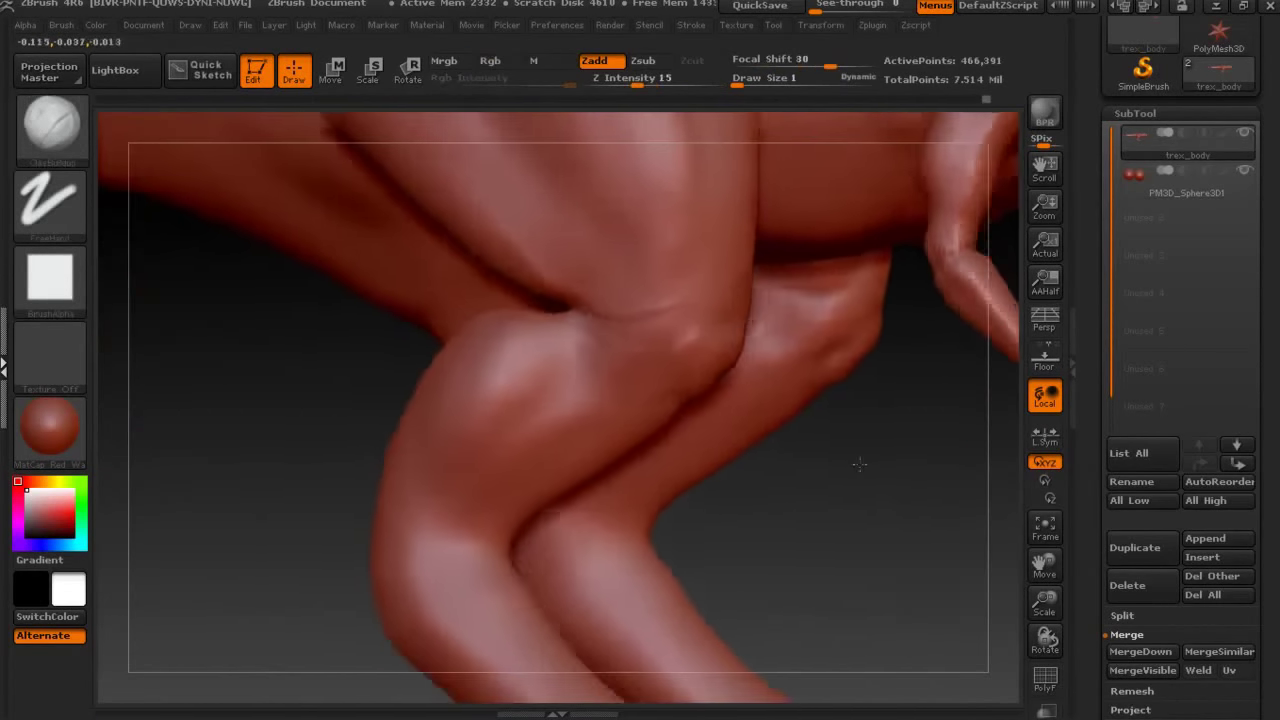
key(ctrl)
drag(572, 376, 560, 200)
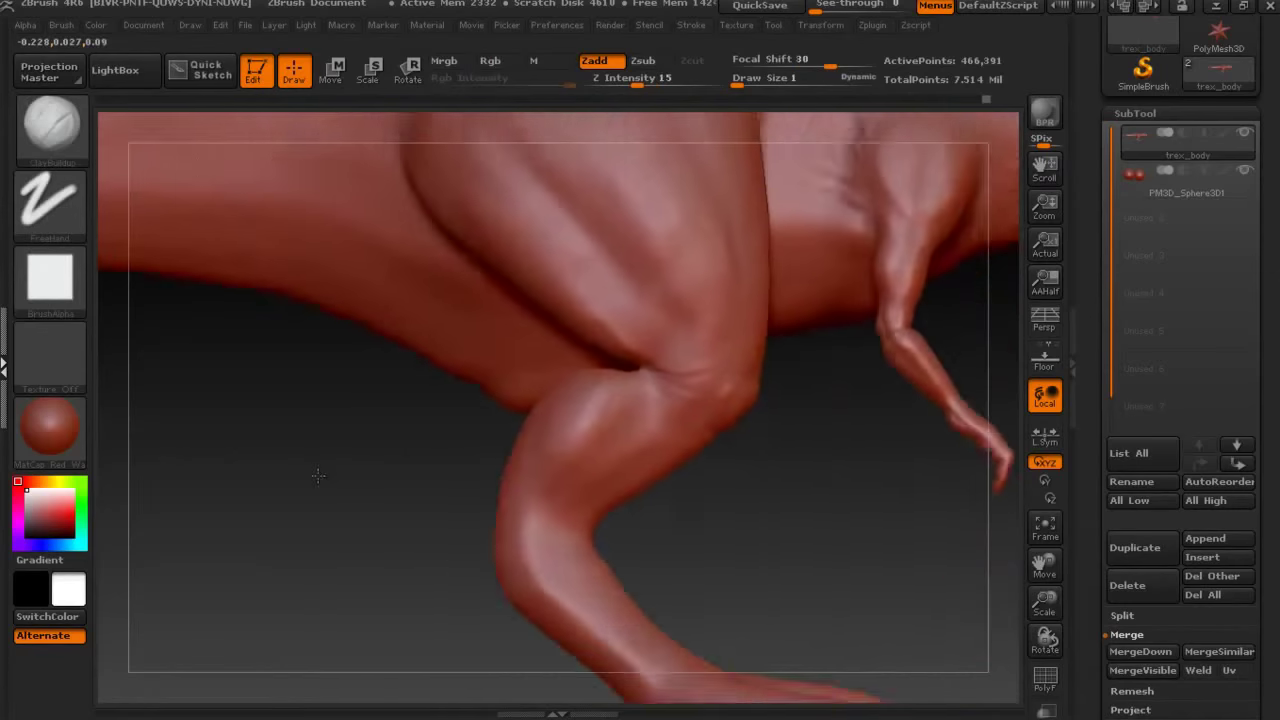
Switch to the Move brush at size 23 and reshape the leg and toes.
key(b)
click(553, 155)
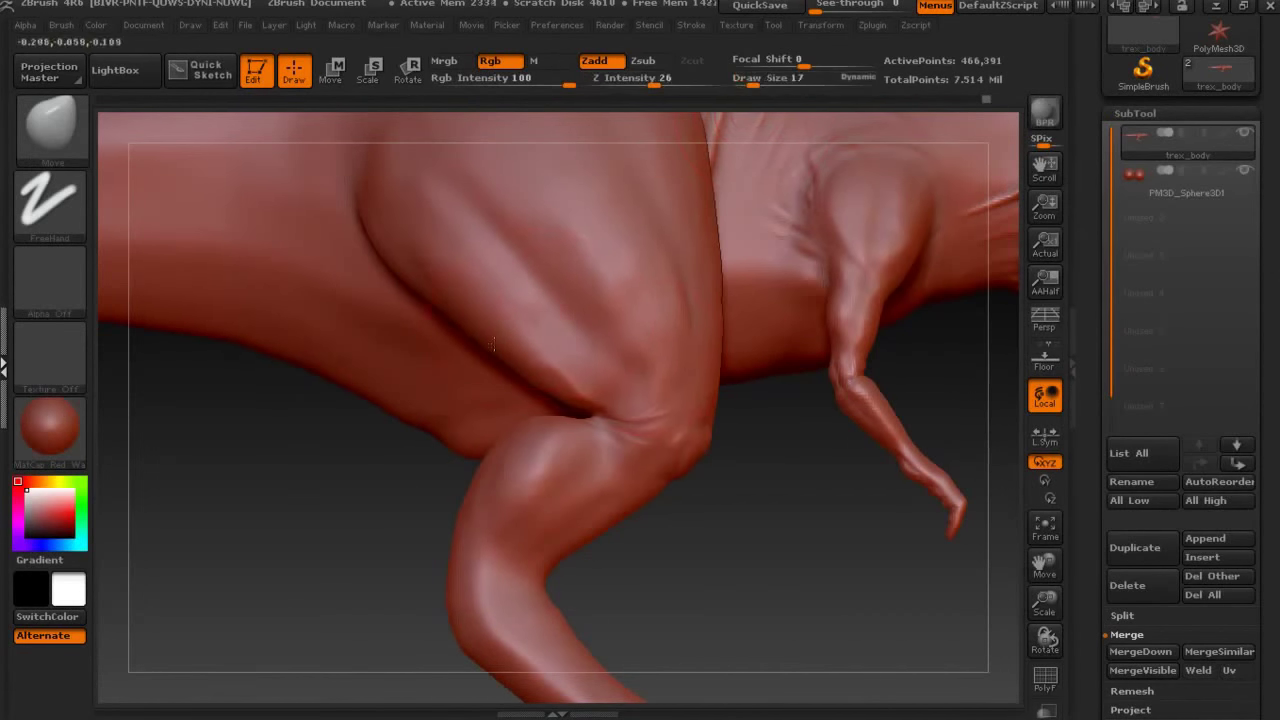
mouse_move(492, 345)
mouse_down()
mouse_move(514, 435)
mouse_move(456, 381)
mouse_move(586, 326)
mouse_move(304, 307)
mouse_up()
drag(650, 88, 645, 88)
key(s)
drag(750, 84, 757, 84)
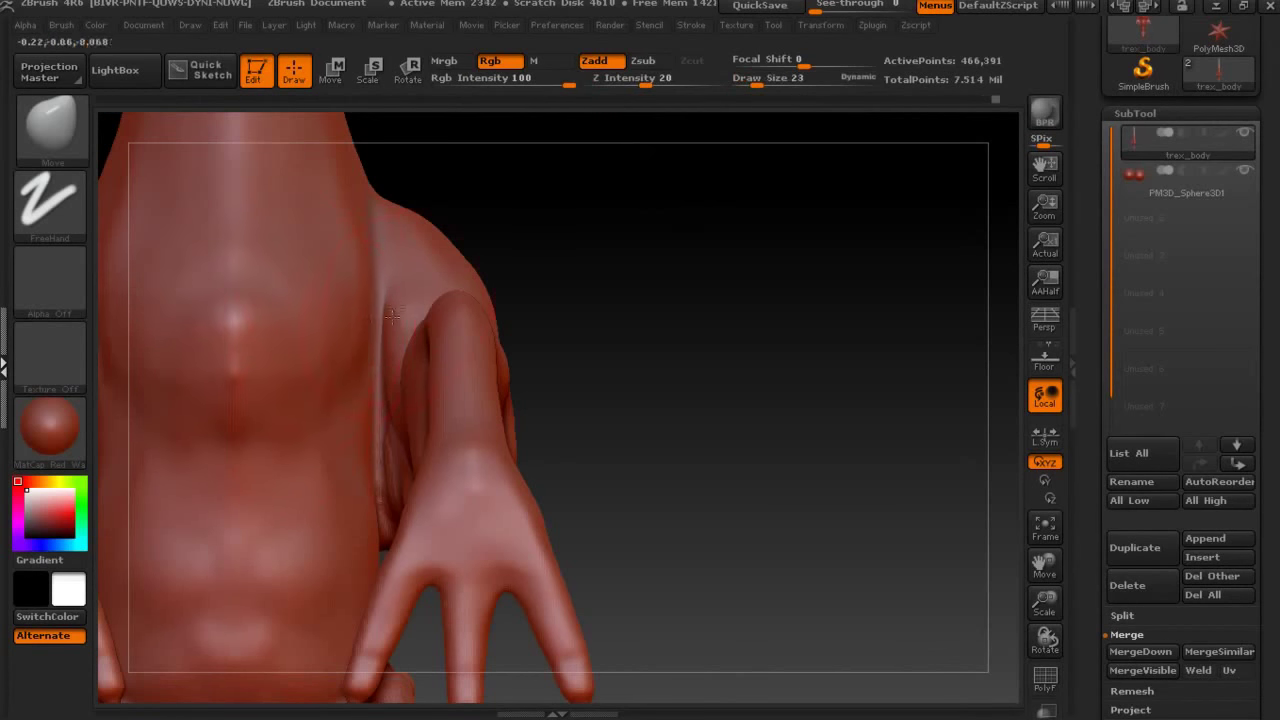
drag(656, 270, 318, 298)
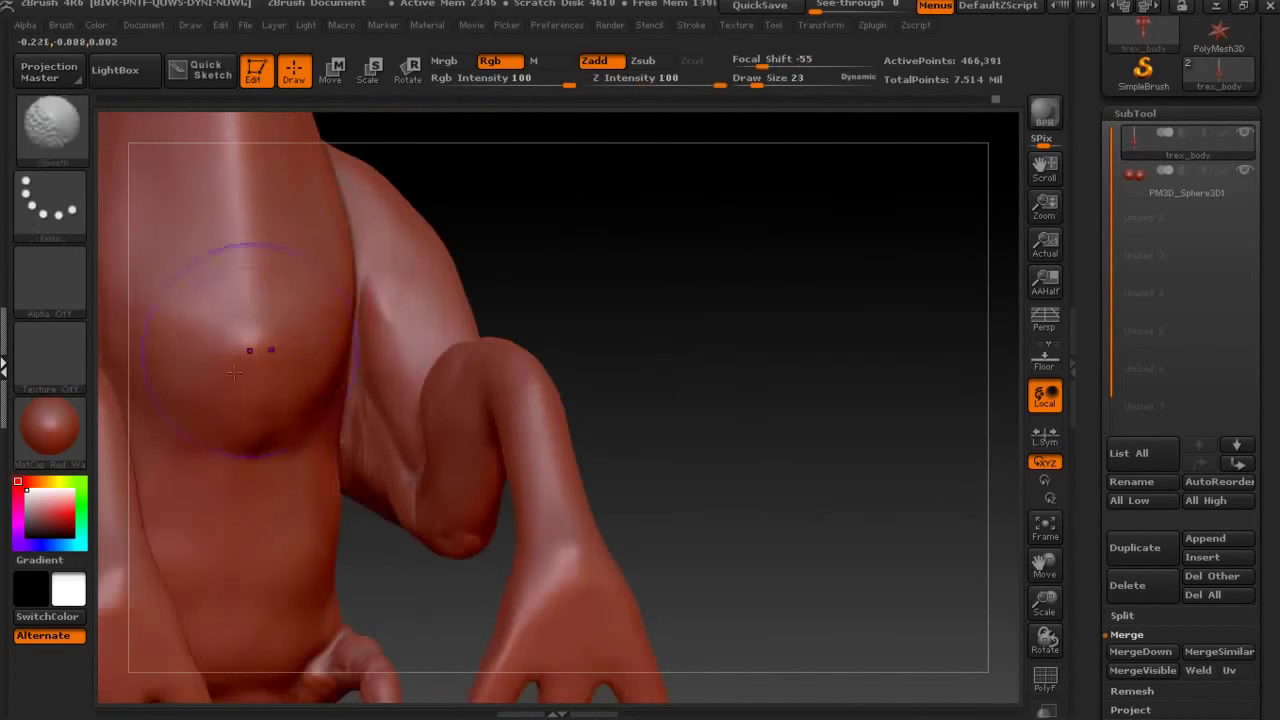
Mask both arms and clawed hands, clearing a stray mask from the upper arm.
drag(766, 286, 791, 274)
key(s)
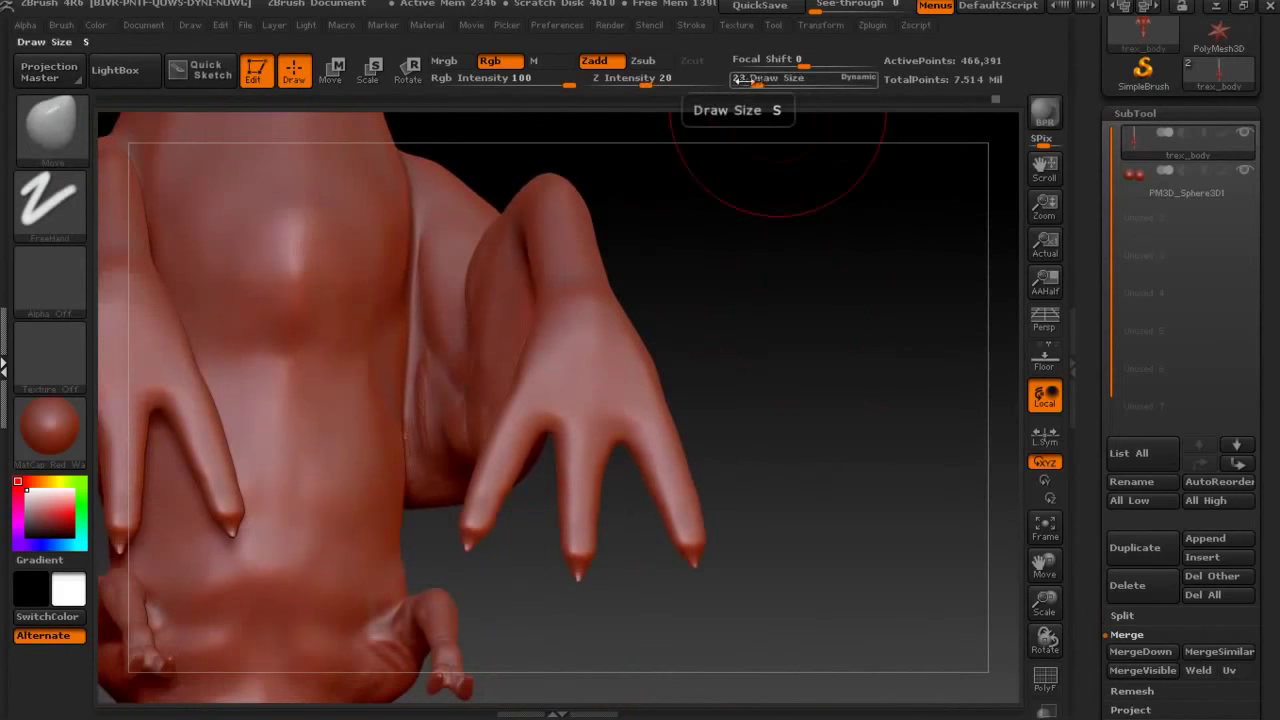
ctrl+drag(500, 240, 470, 440)
ctrl+drag(200, 230, 170, 440)
drag(651, 240, 645, 180)
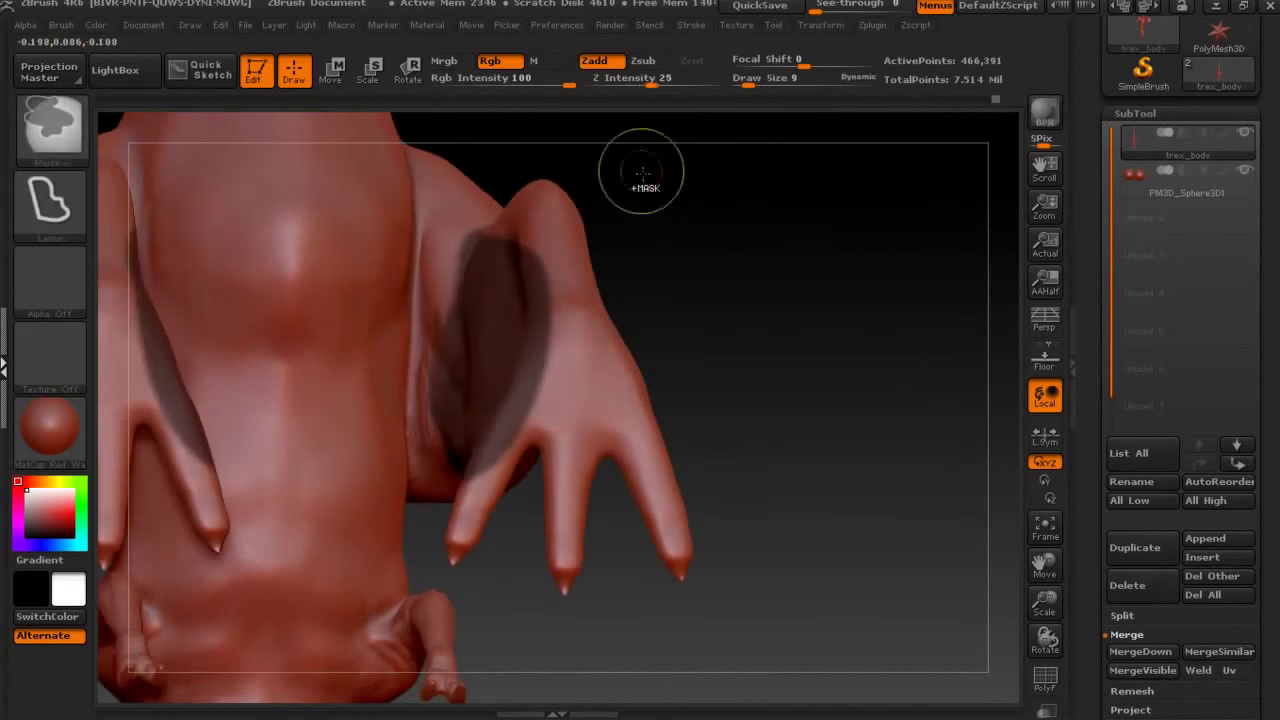
ctrl+drag(440, 145, 430, 148)
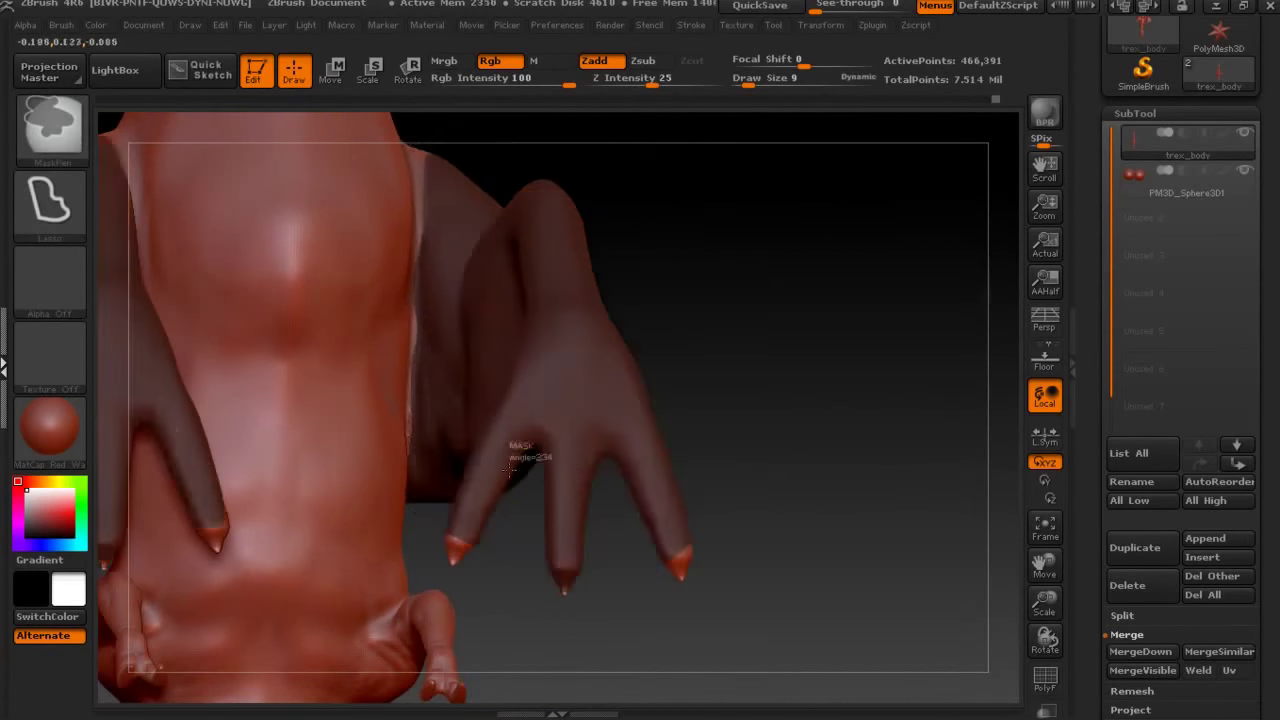
drag(763, 306, 665, 190)
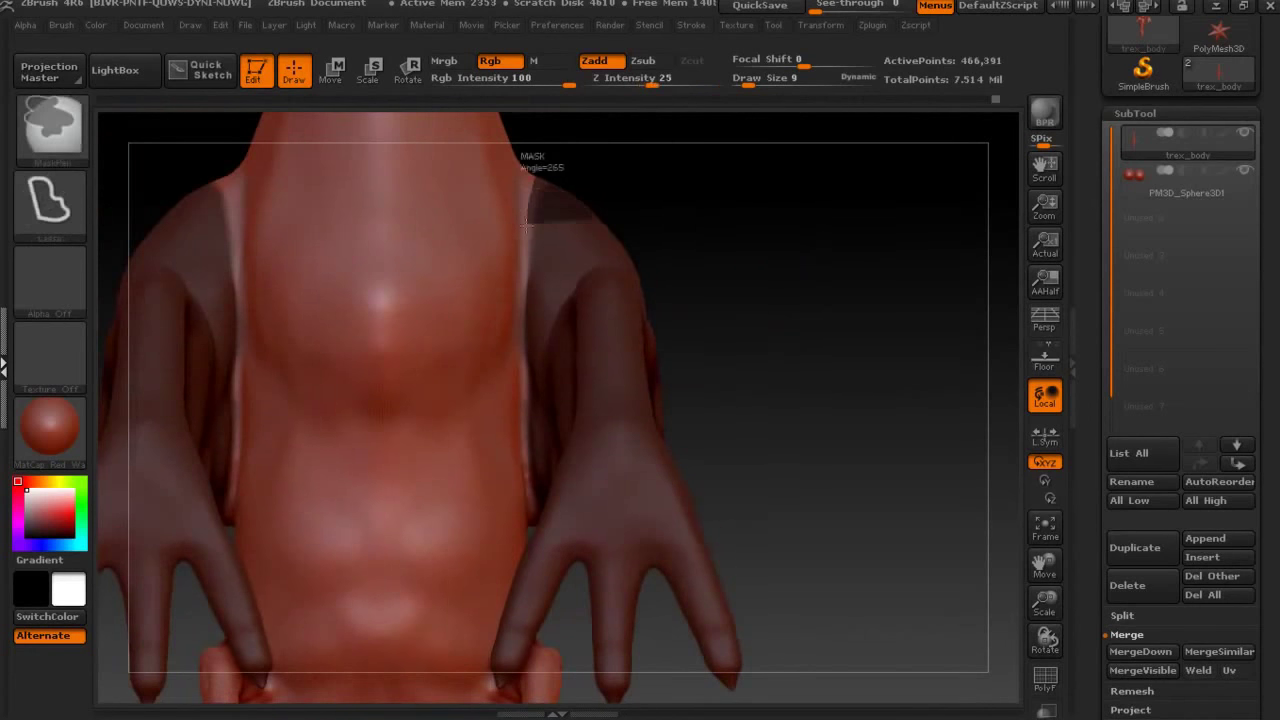
ctrl+drag(528, 205, 522, 365)
ctrl+drag(860, 430, 917, 391)
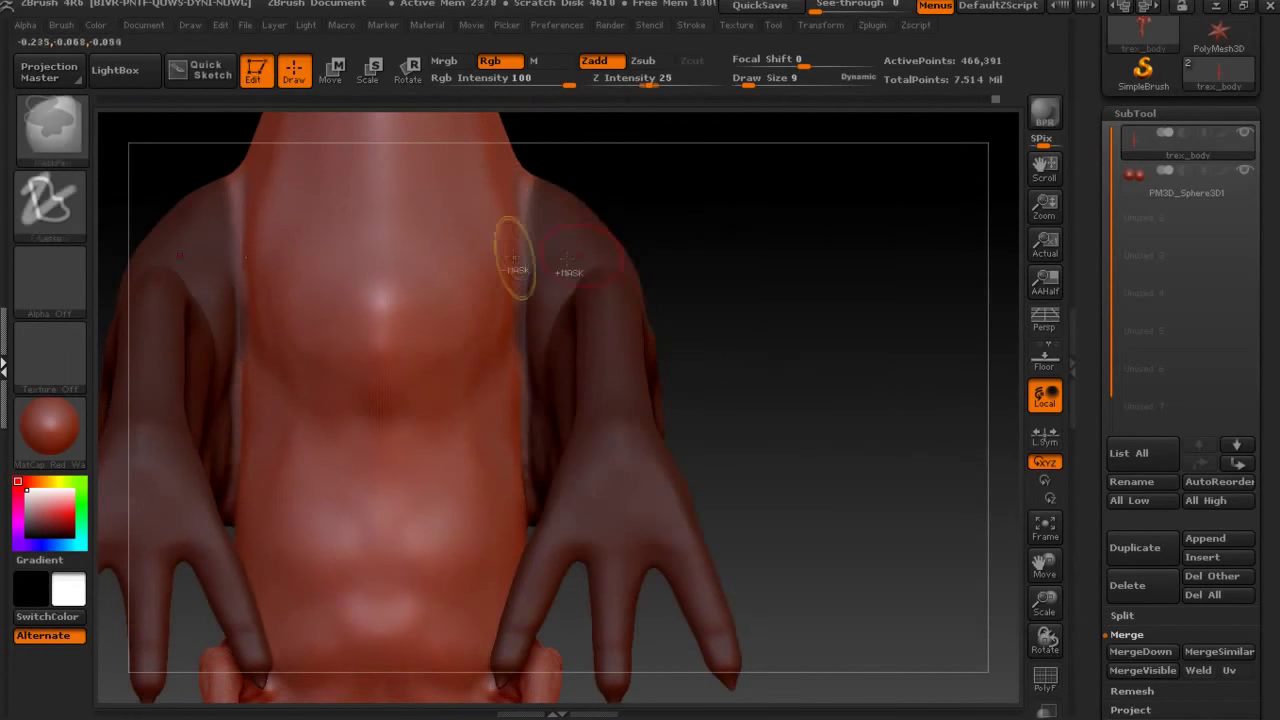
scroll(1088, 370, down, 5)
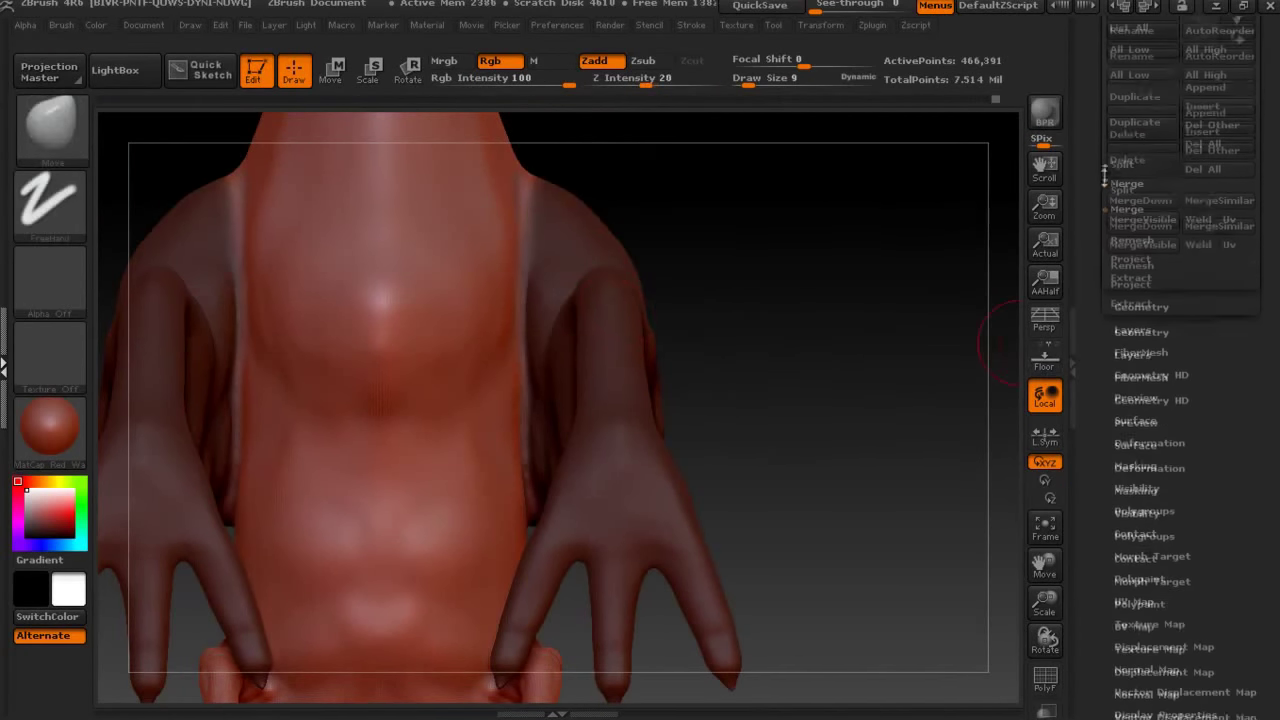
Use Tool > Visibility HidePt to hide everything except the masked arms and hands.
scroll(1101, 437, down, 1)
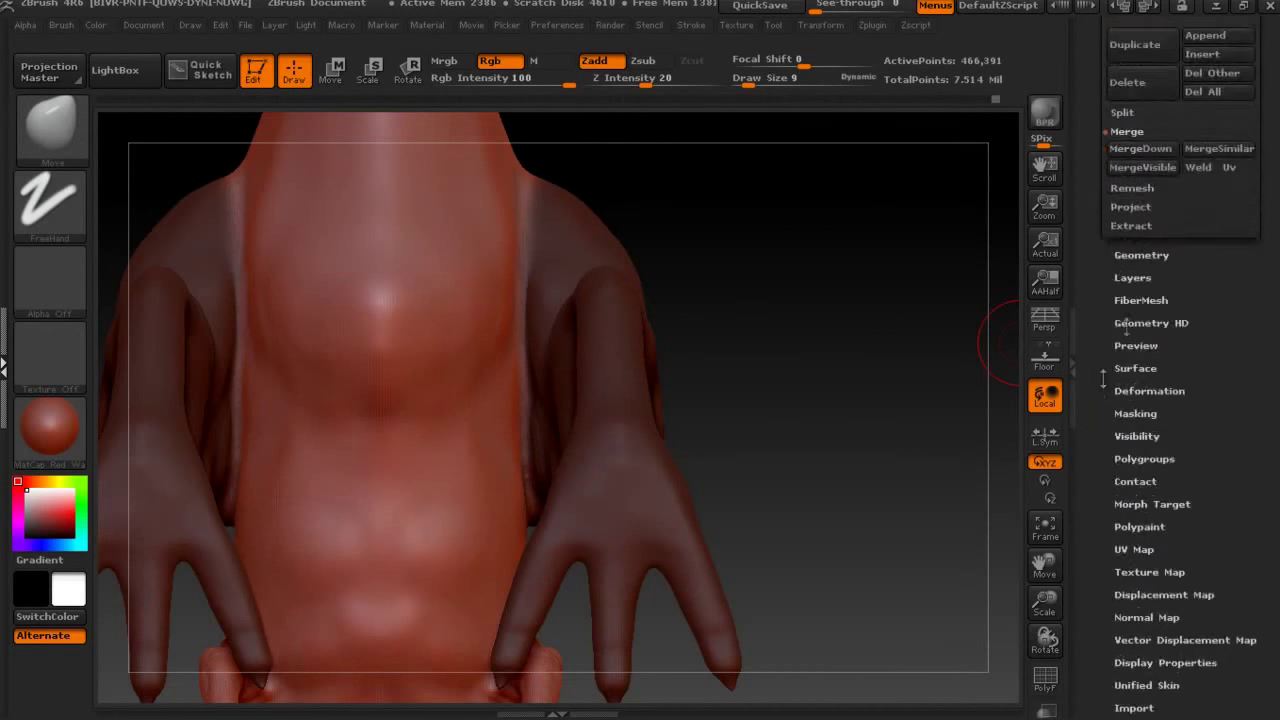
click(1141, 256)
scroll(1124, 540, down, 2)
click(1125, 534)
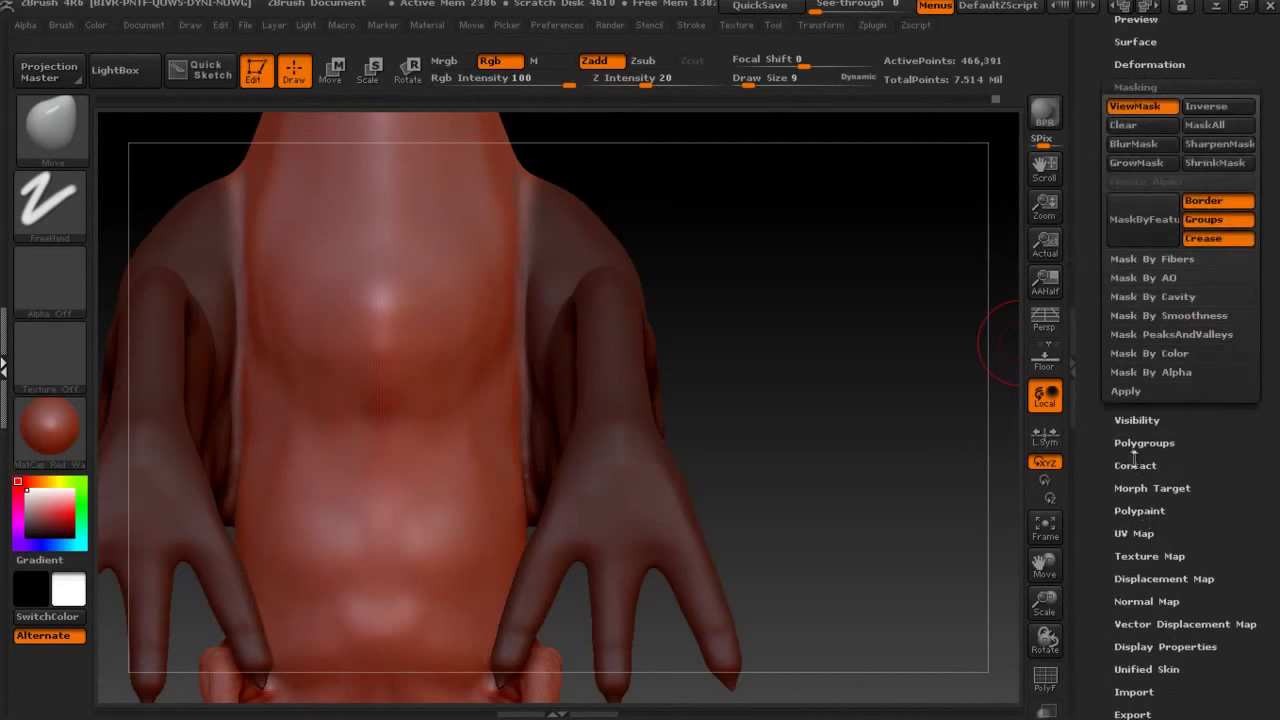
click(1137, 420)
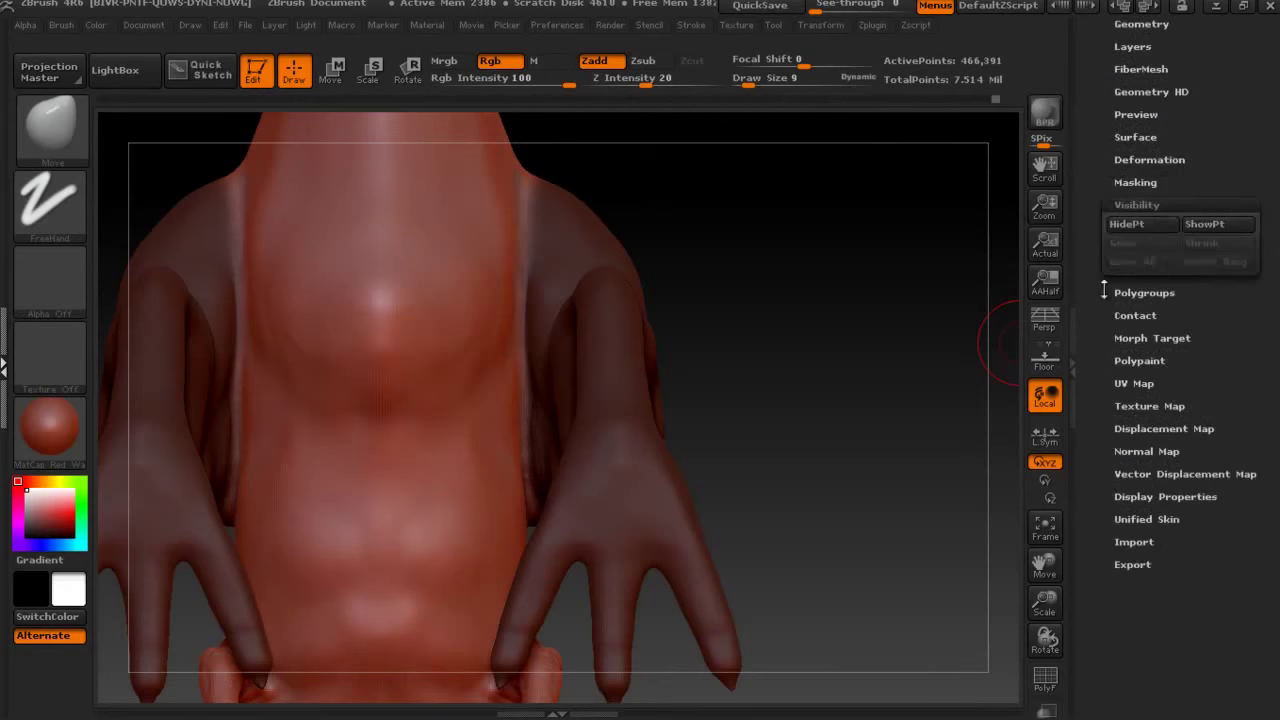
click(1123, 243)
drag(900, 250, 788, 255)
Select the Move brush and invert visibility so the torso shows with arms hidden.
click(58, 125)
key(m)
key(v)
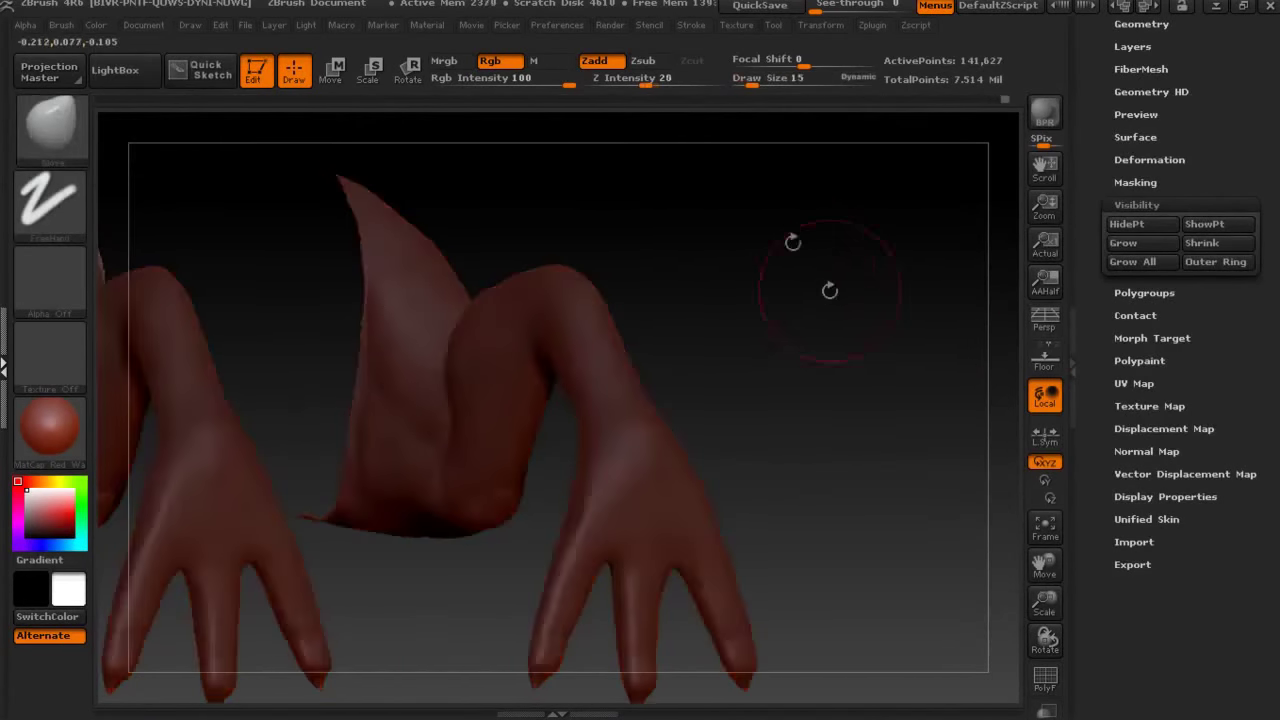
ctrl+shift+click(846, 337)
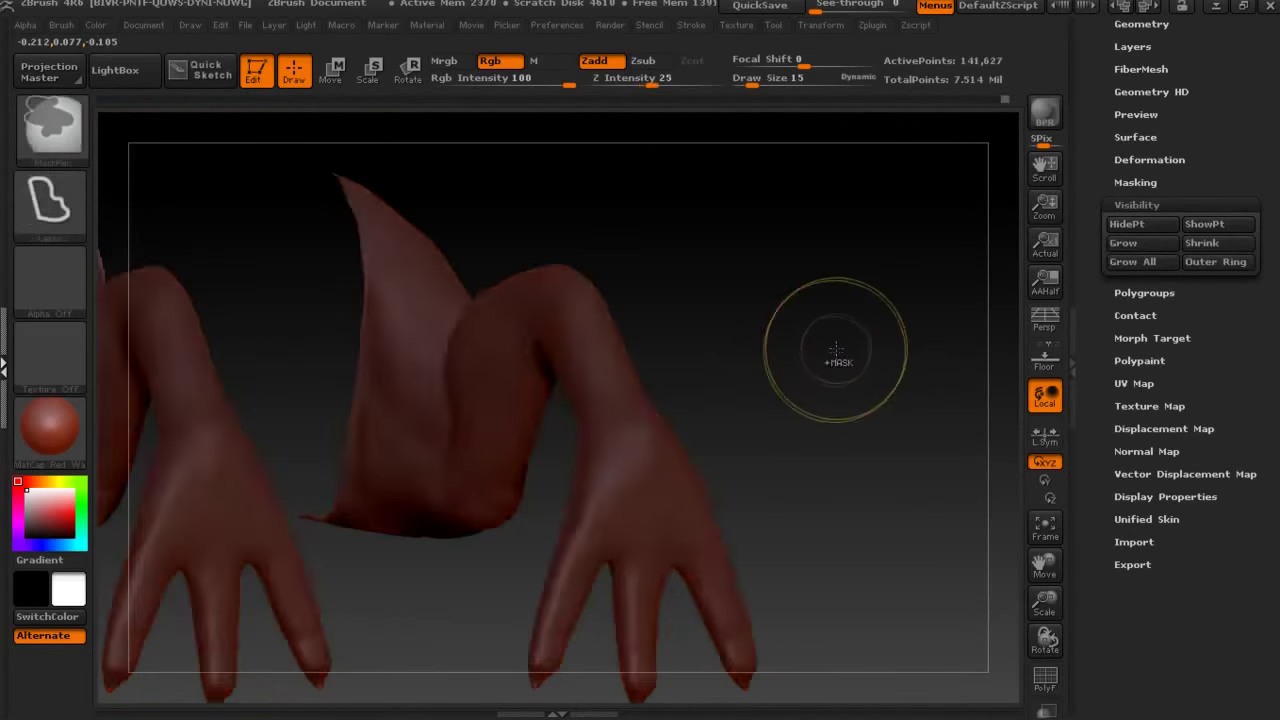
drag(833, 349, 838, 344)
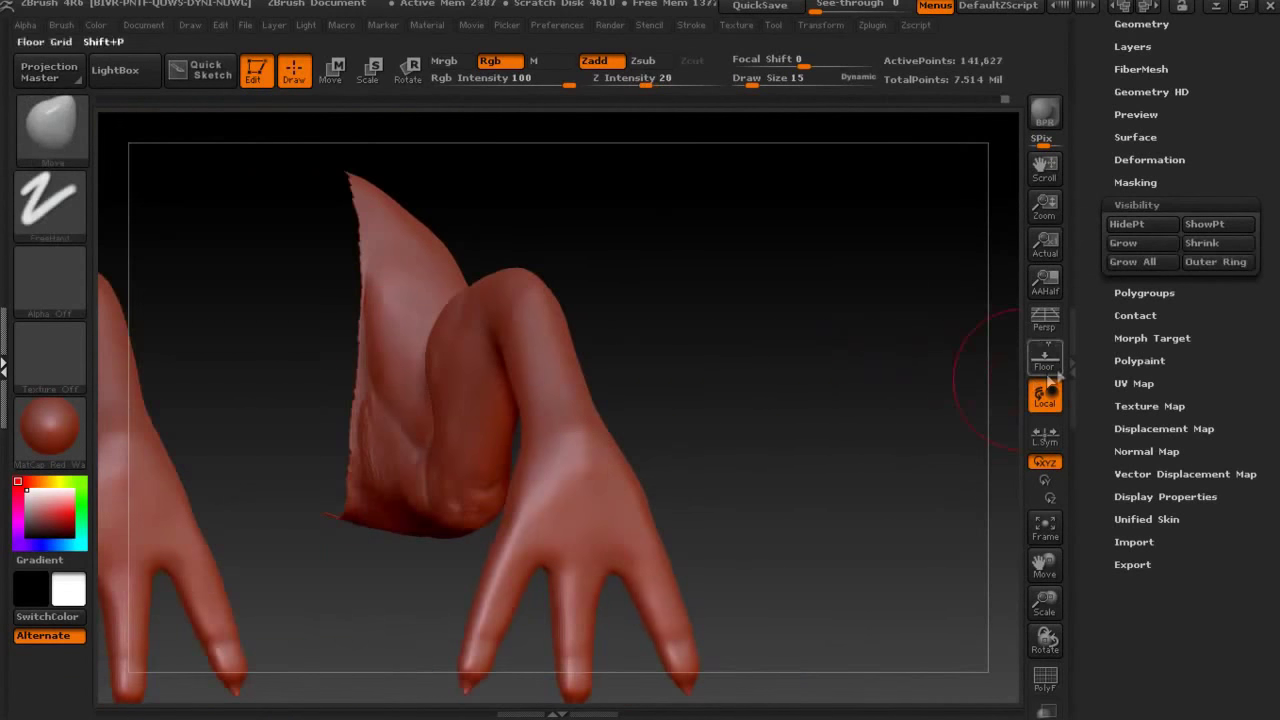
click(1209, 228)
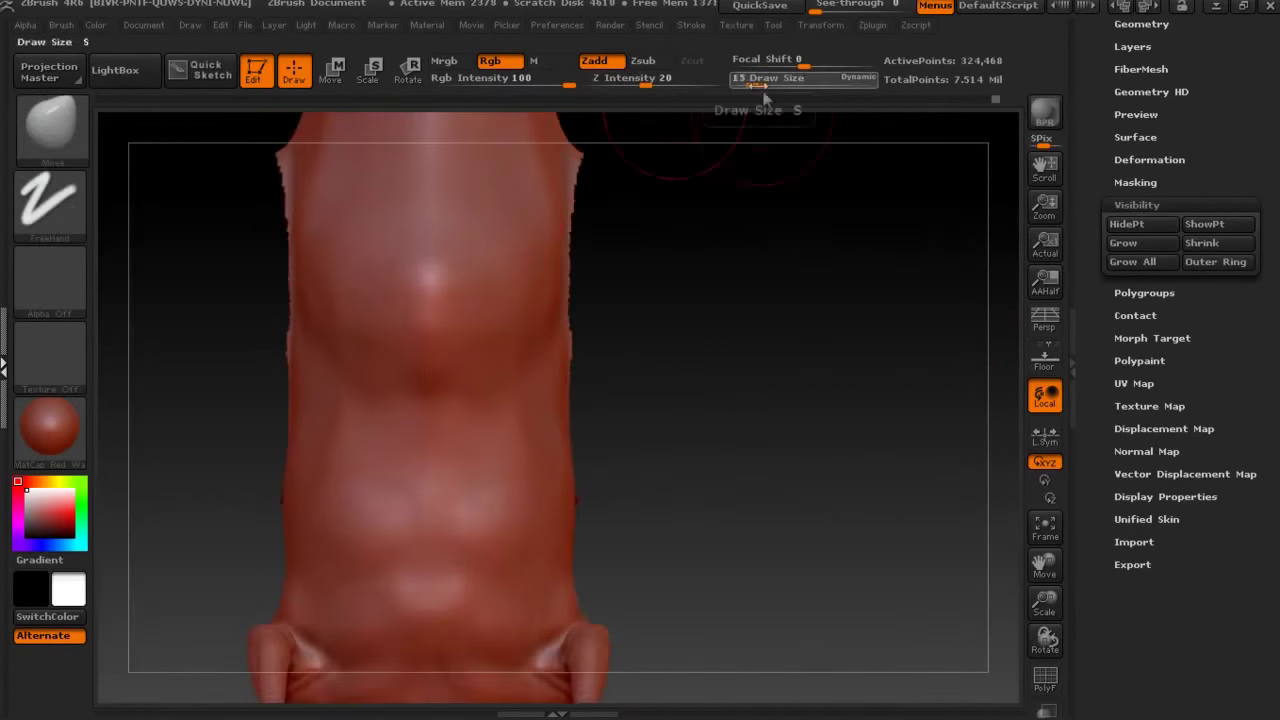
Push out the chest sides with a size-25 Move brush, then unhide the full body.
click(762, 86)
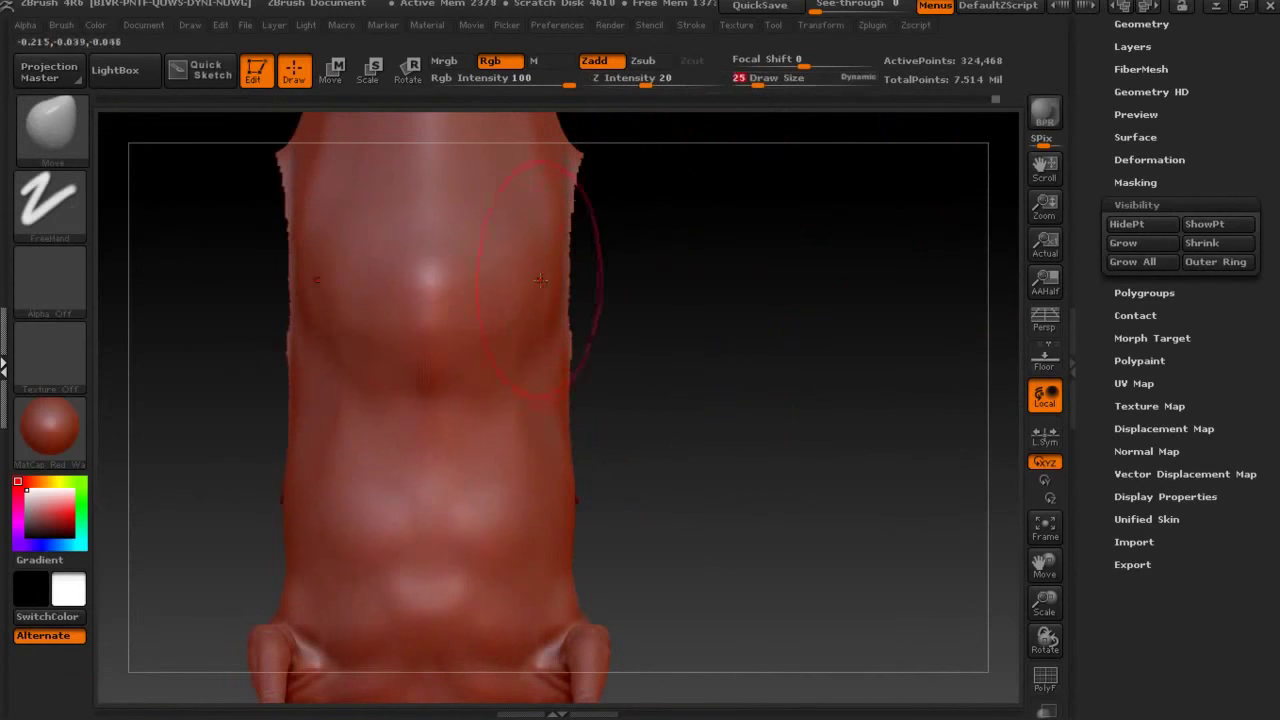
drag(541, 408, 560, 308)
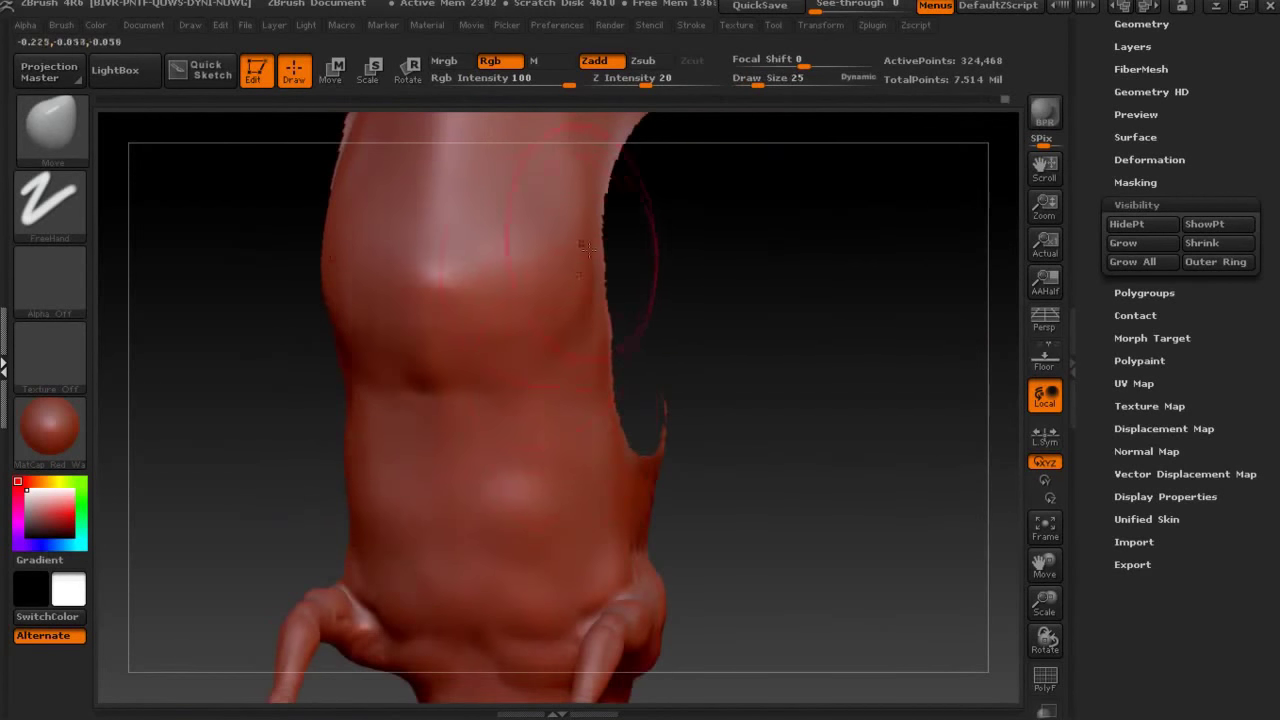
ctrl+shift+click(846, 400)
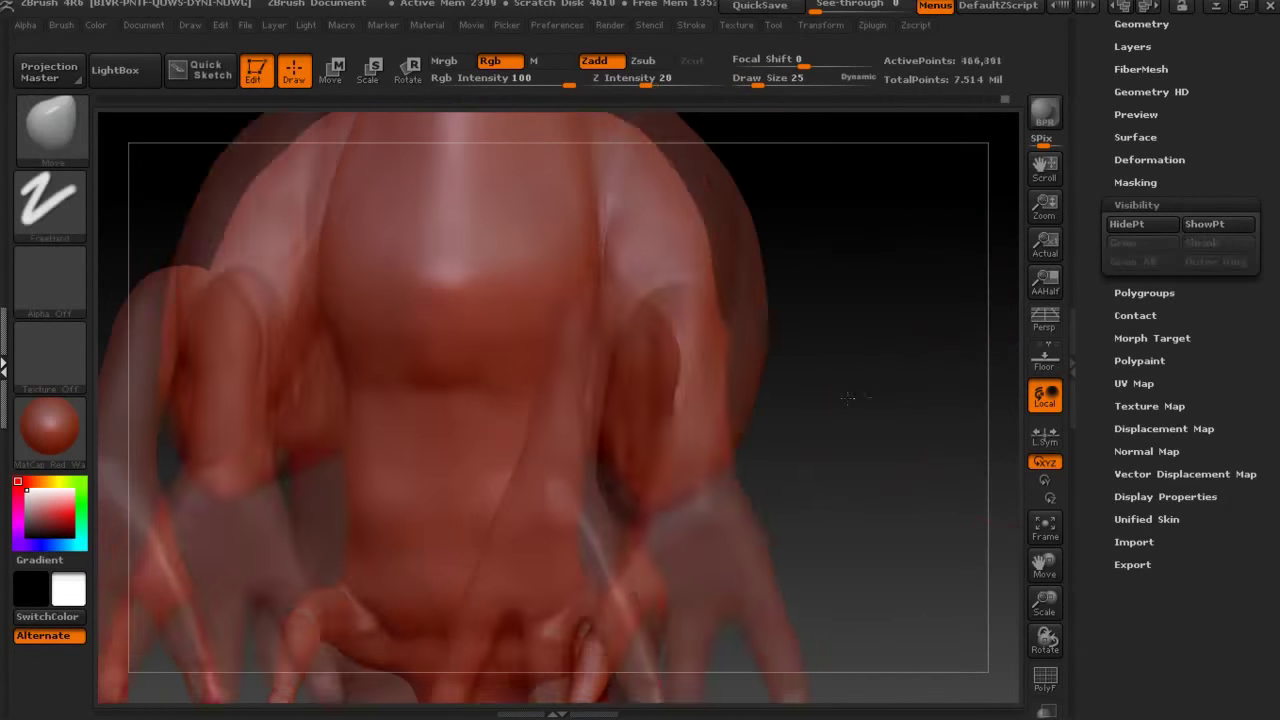
mouse_move(845, 421)
mouse_down()
mouse_move(858, 258)
mouse_move(766, 251)
mouse_move(737, 171)
mouse_up()
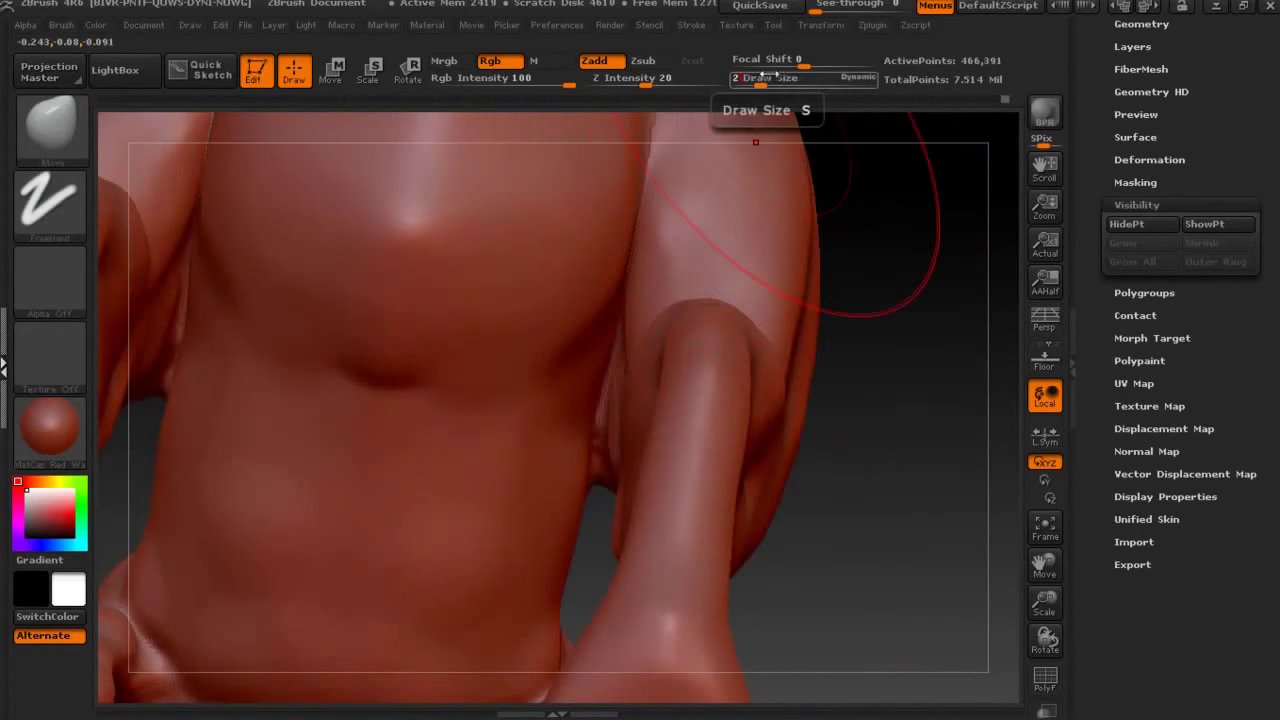
drag(758, 85, 745, 87)
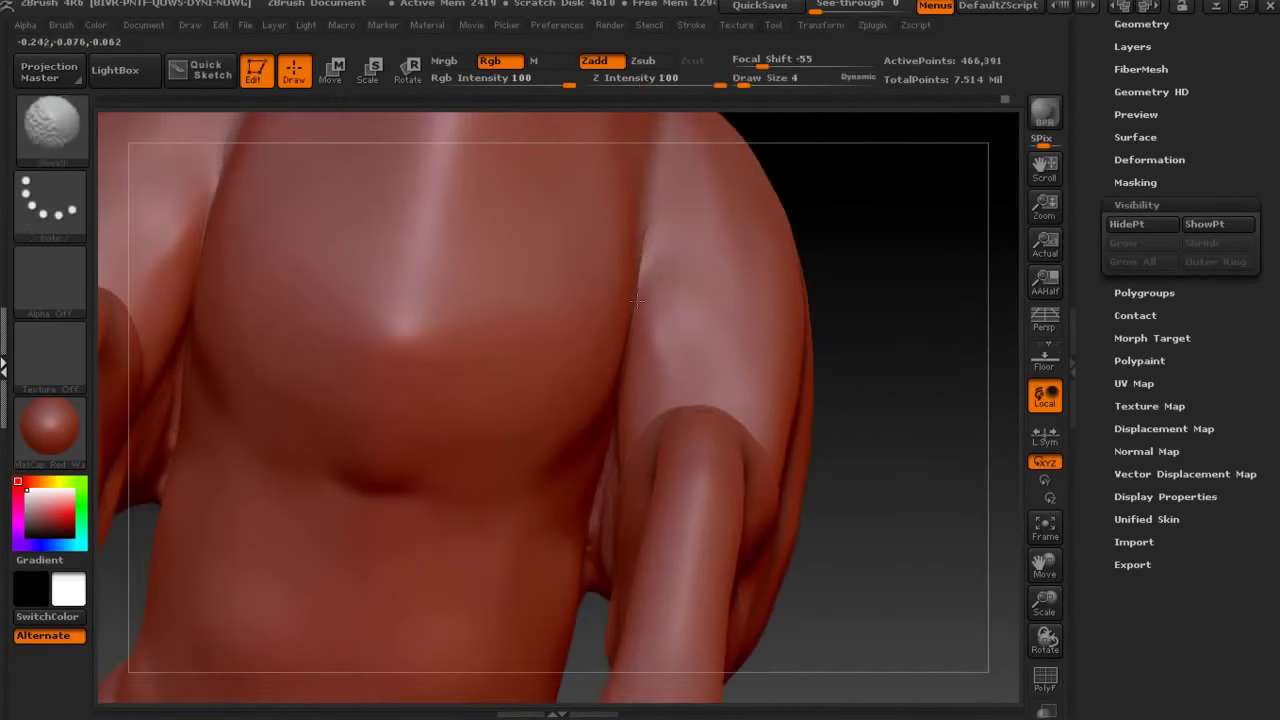
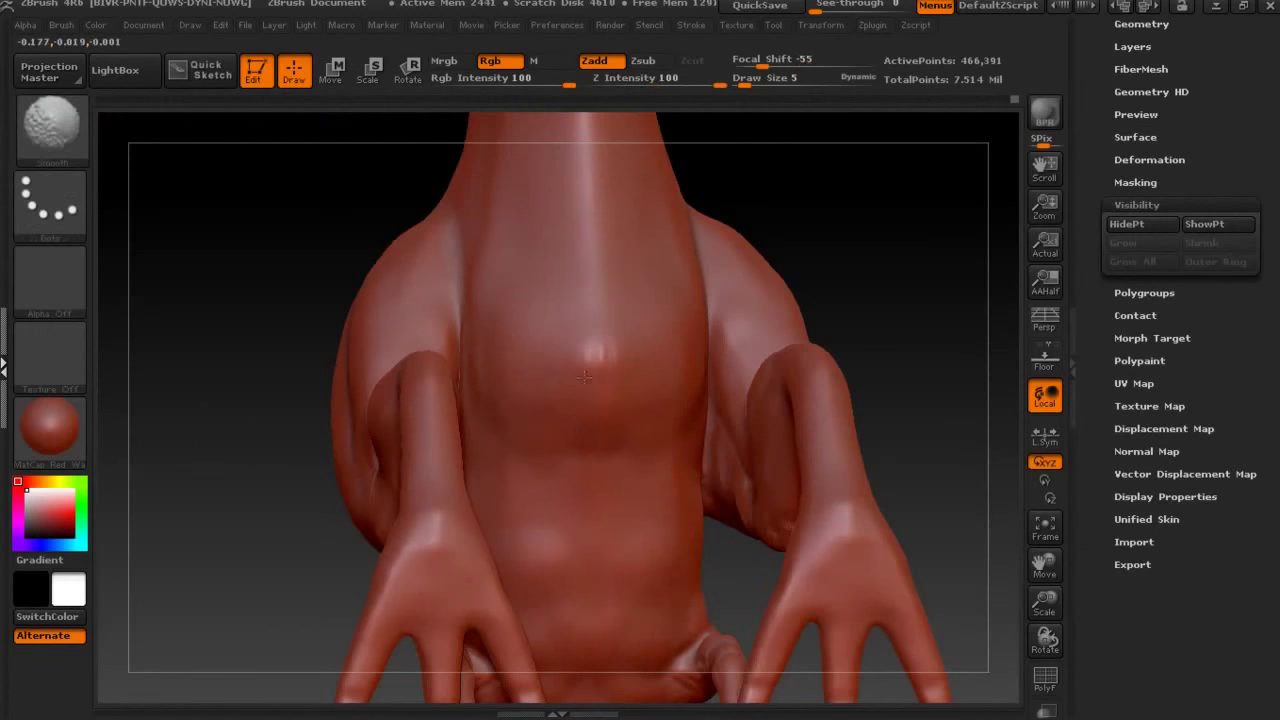
Lasso-mask the T-rex's neck and head region and invert the mask.
drag(620, 437, 896, 233)
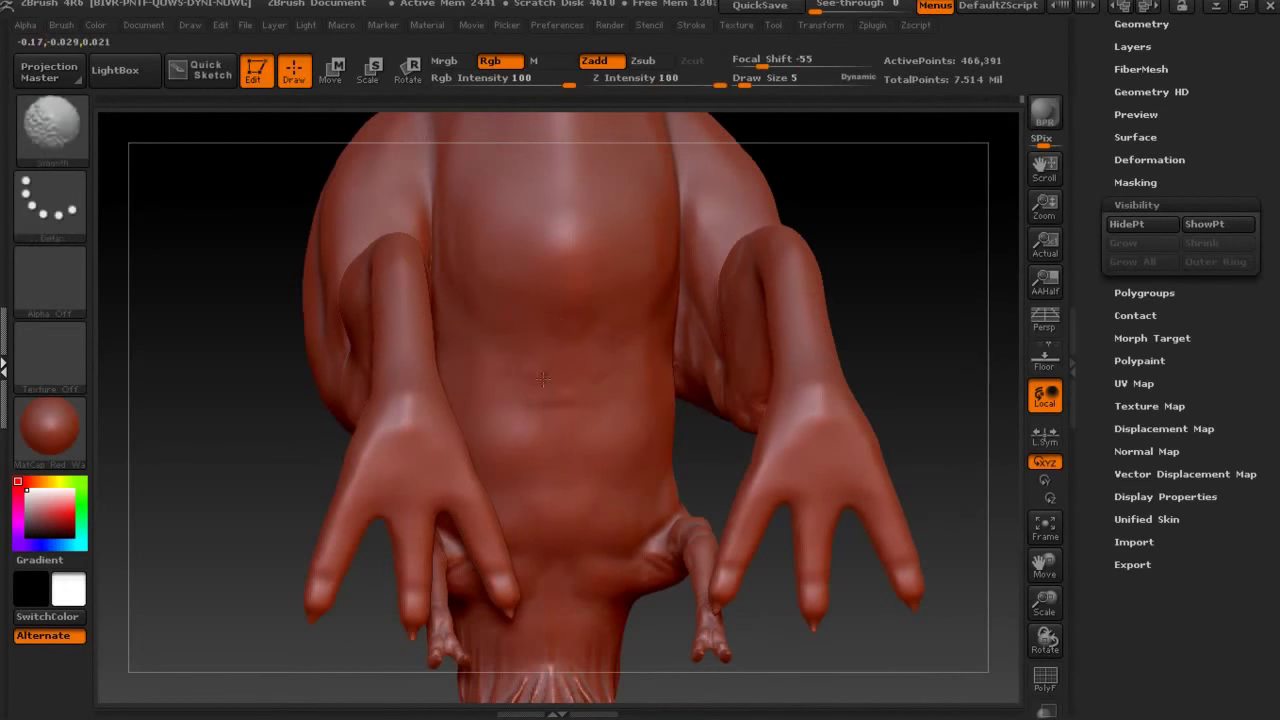
mouse_move(686, 347)
mouse_down()
mouse_move(802, 324)
mouse_move(822, 370)
mouse_move(760, 232)
mouse_up()
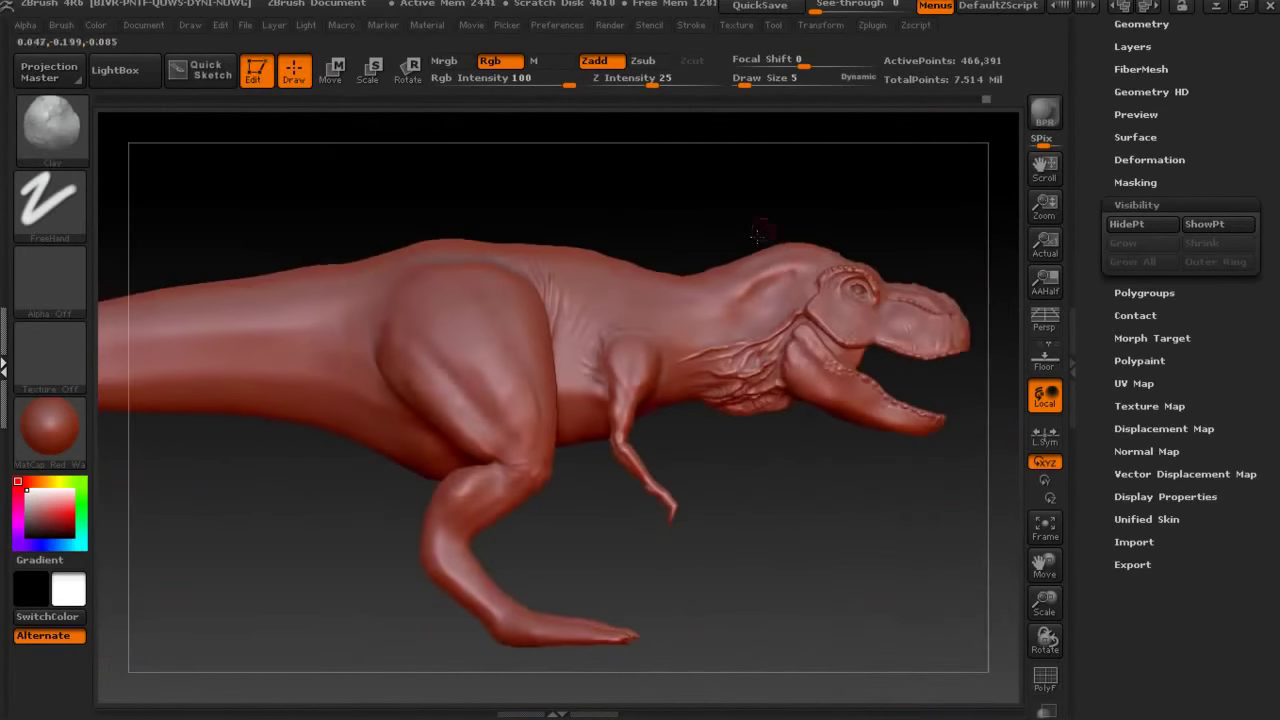
mouse_move(699, 273)
mouse_down()
mouse_move(737, 200)
mouse_move(700, 215)
mouse_up()
ctrl+click(911, 182)
mouse_move(920, 209)
alt+mouse_down()
mouse_move(874, 480)
mouse_move(463, 280)
alt+mouse_up()
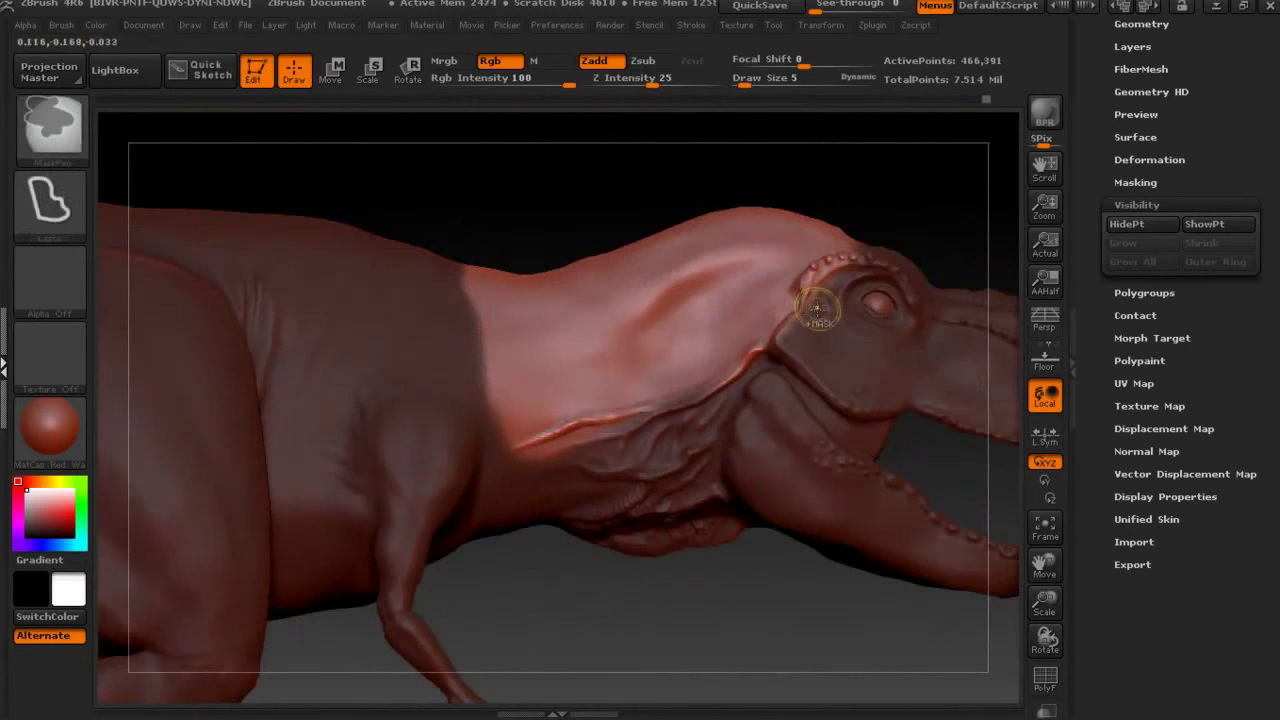
ctrl+drag(623, 403, 941, 251)
ctrl+drag(875, 388, 870, 400)
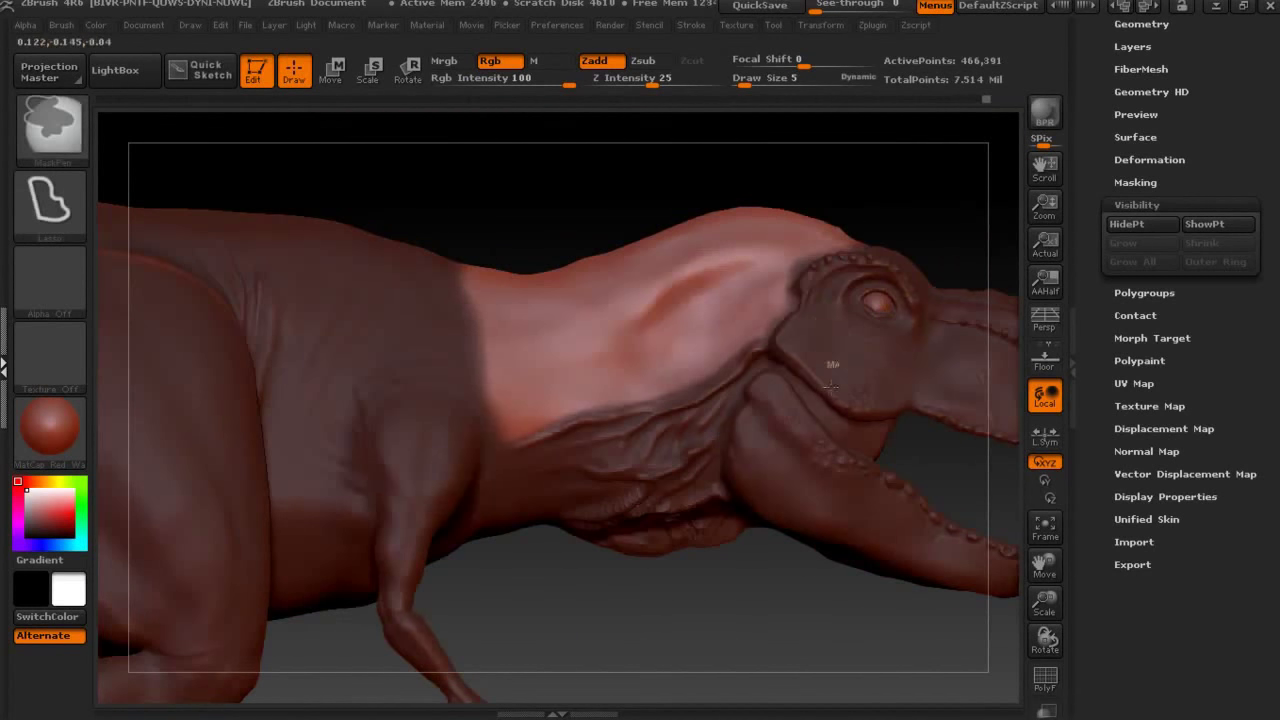
Select the ClayBuildup brush for sculpting the neck.
key(b)
key(c)
key(b)
mouse_move(951, 194)
mouse_down()
mouse_move(873, 262)
mouse_move(800, 118)
mouse_up()
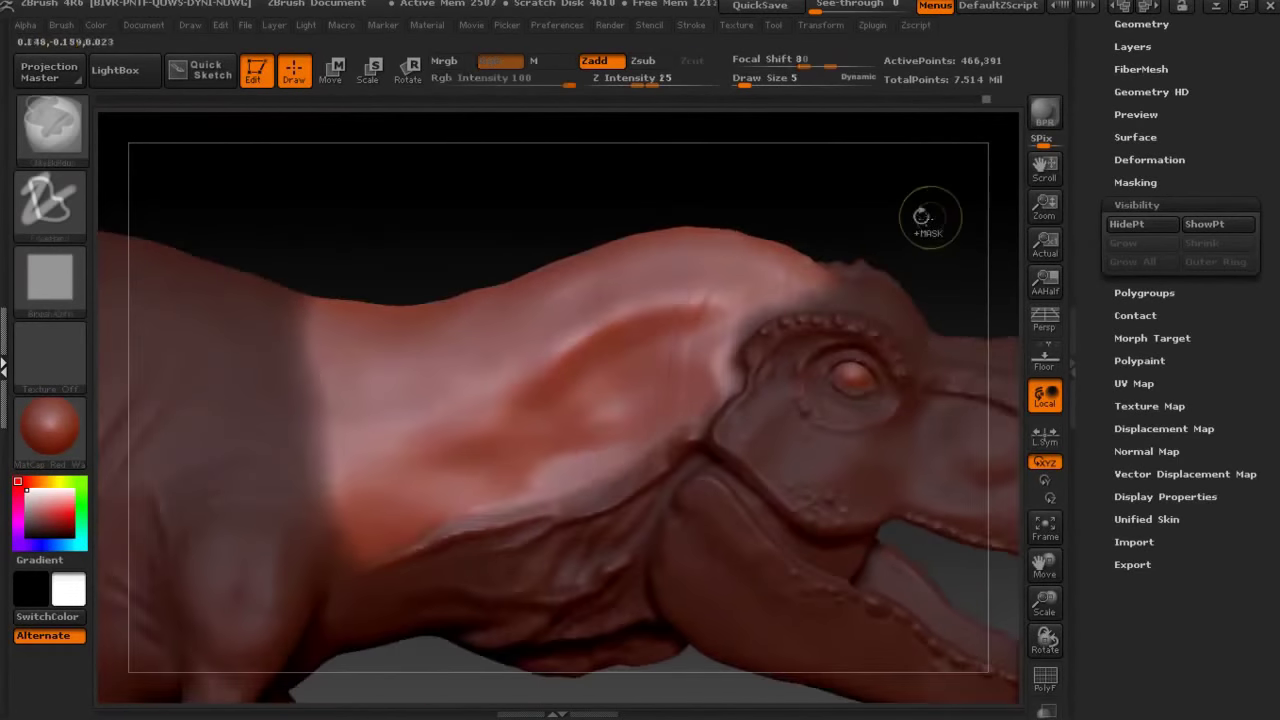
text(9)
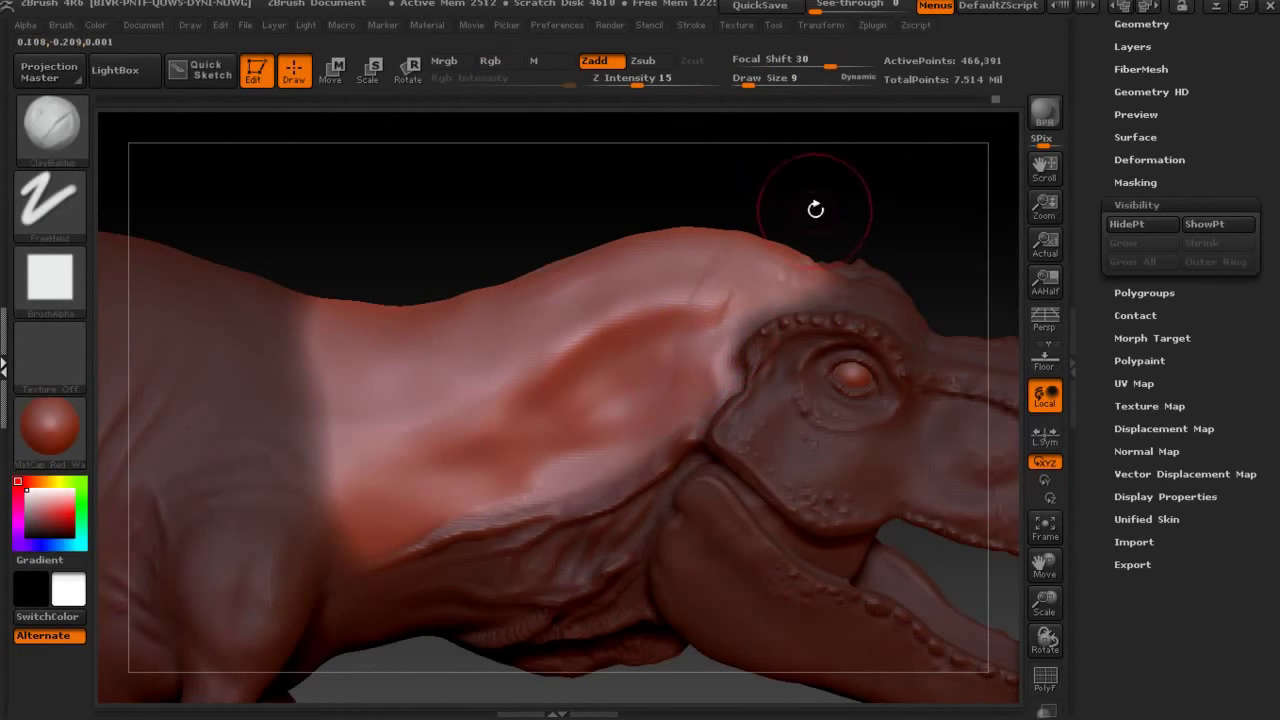
Re-mask the whole model and switch the mask stroke to freehand.
ctrl+click(912, 187)
ctrl+click(900, 200)
text(3)
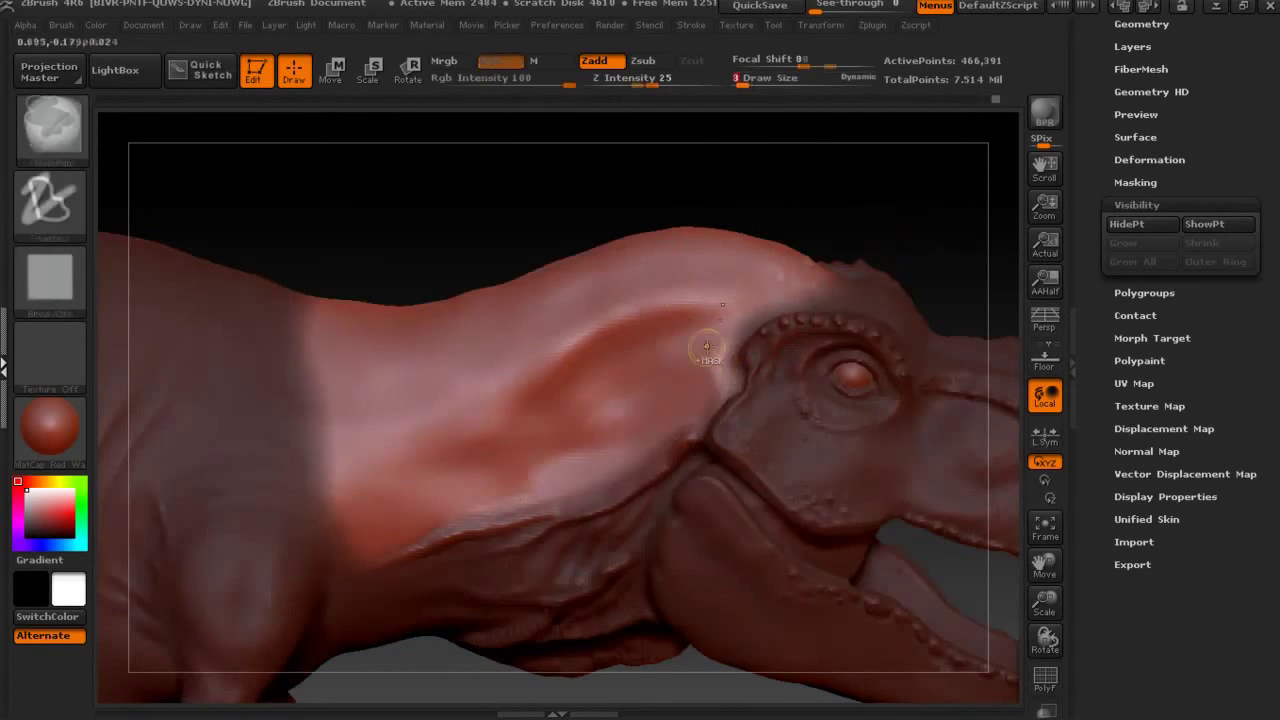
ctrl+drag(250, 170, 830, 186)
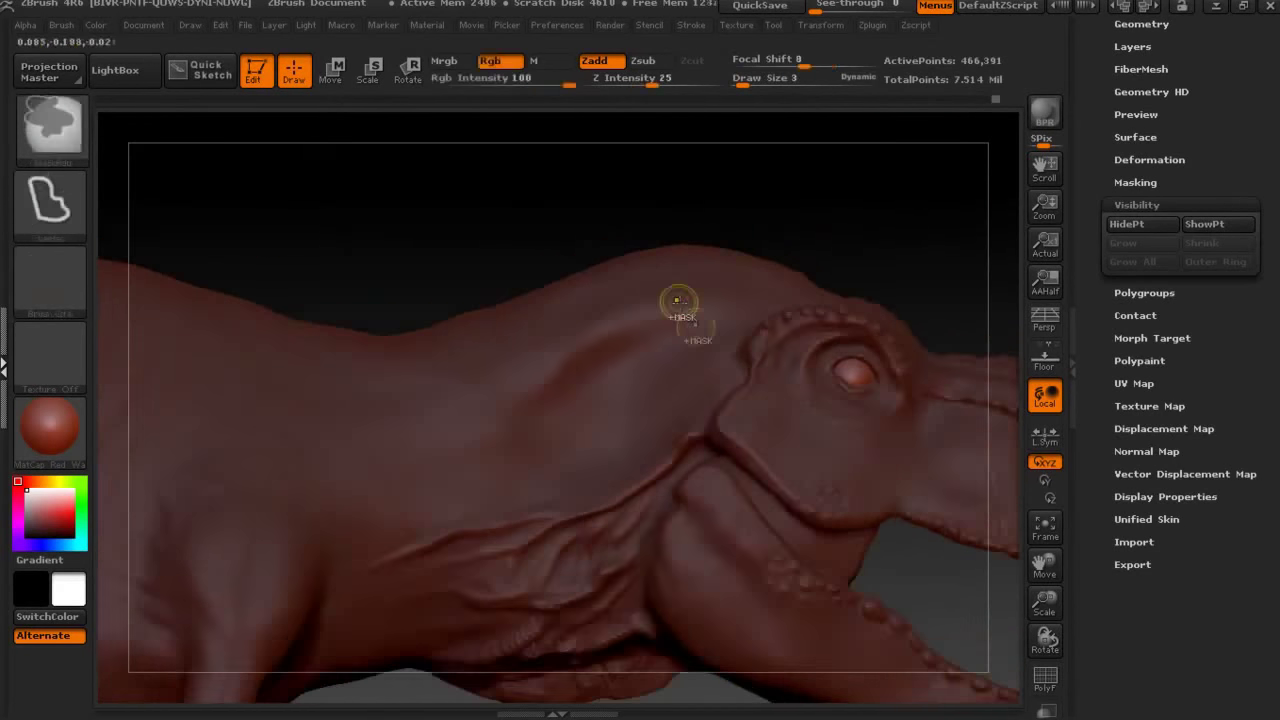
click(50, 200)
click(300, 210)
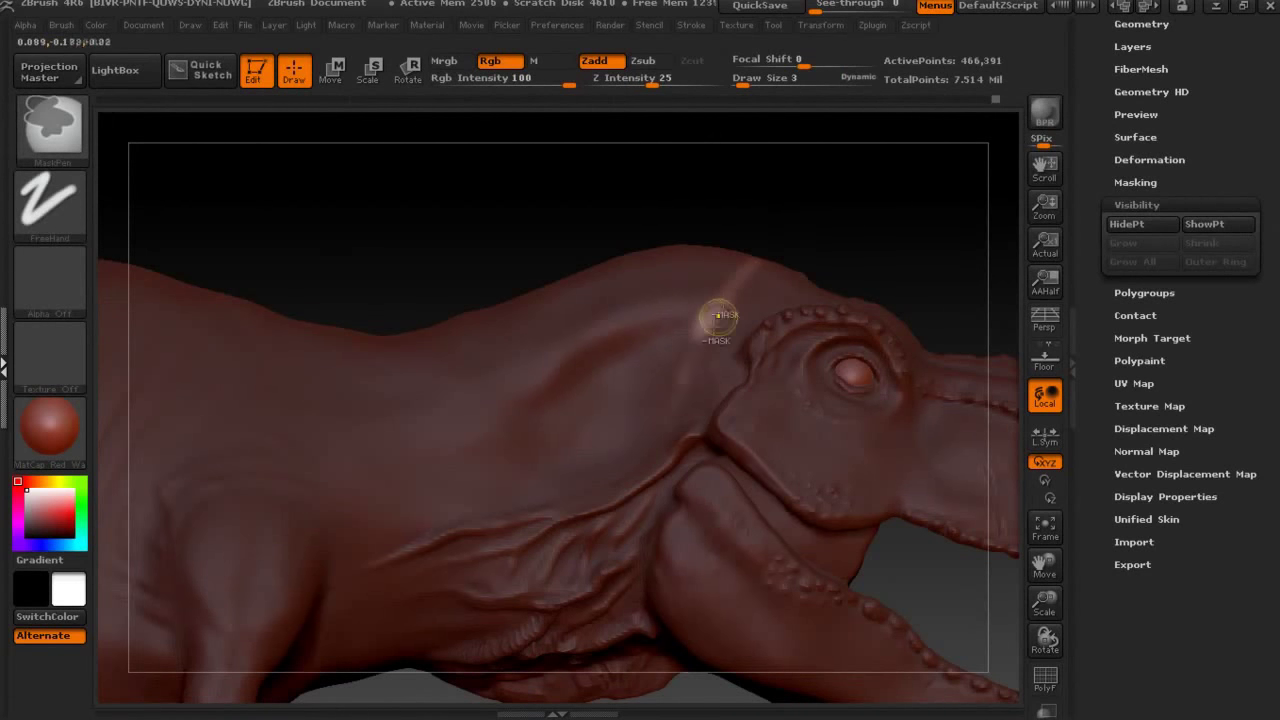
Paint unmasked diagonal streaks across the neck just behind the head.
drag(871, 249, 770, 252)
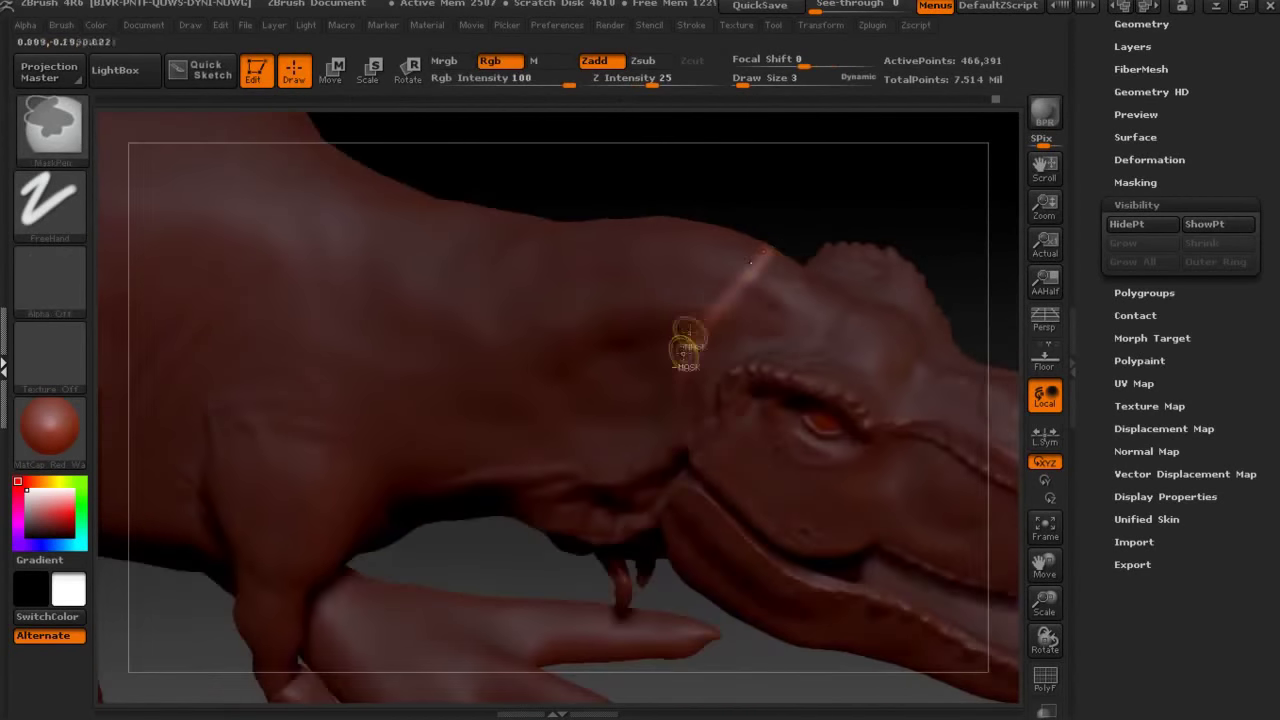
drag(834, 194, 608, 465)
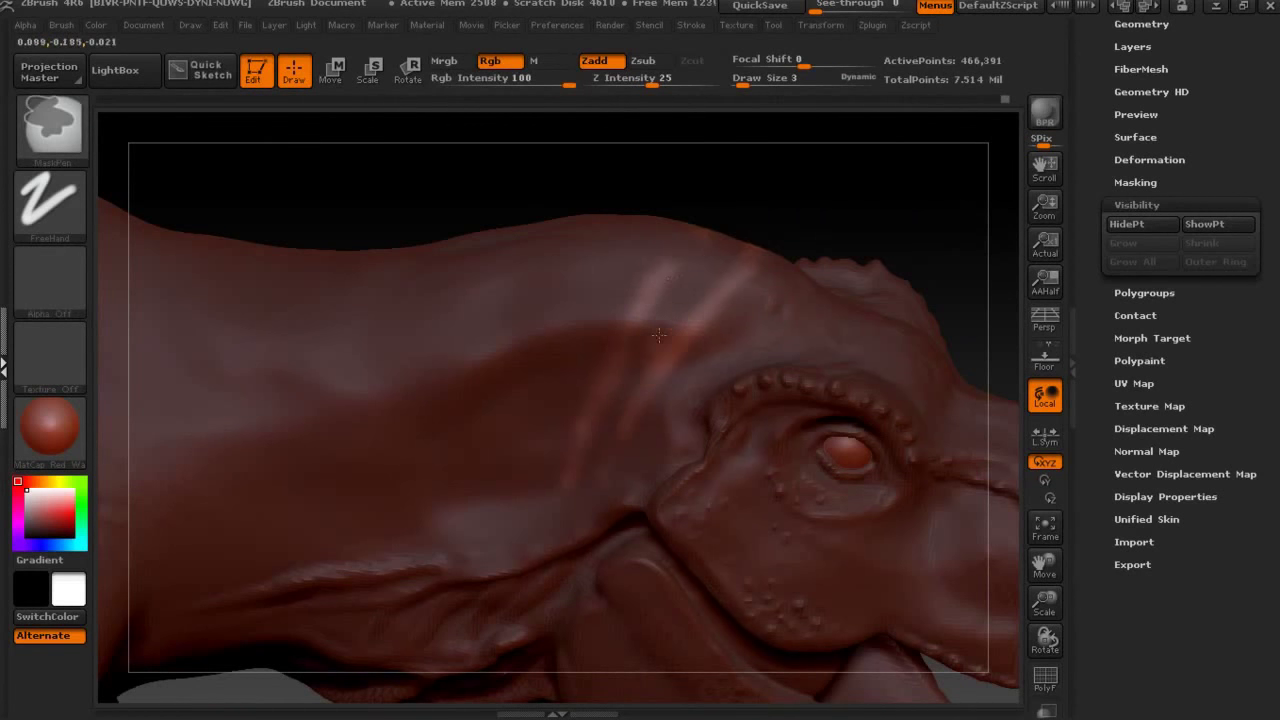
drag(659, 335, 643, 403)
key(ctrl)
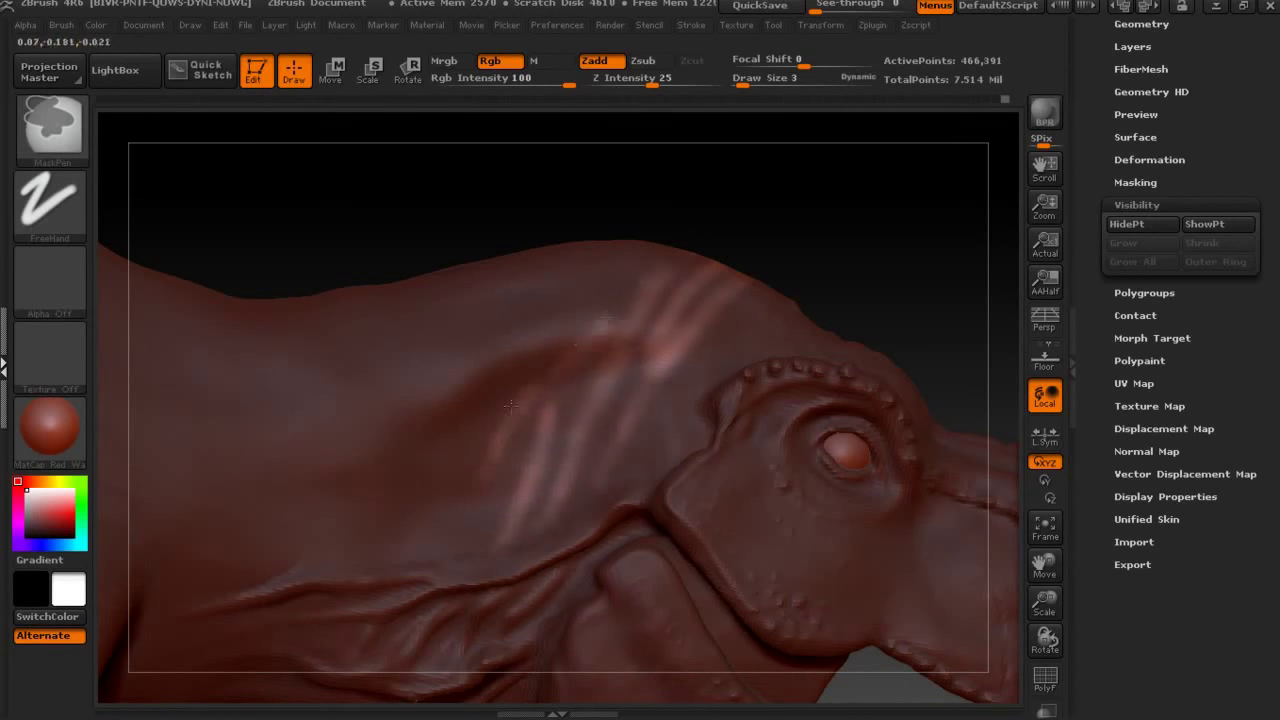
key(shift)
key(ctrl)
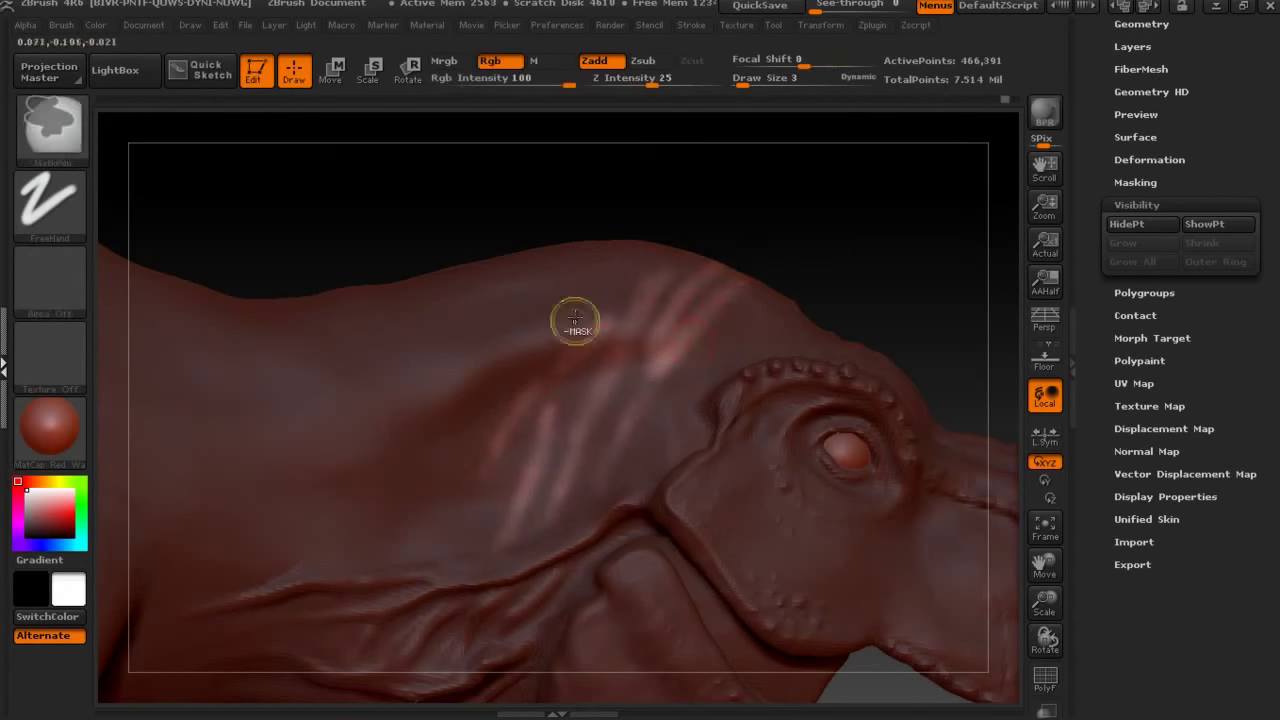
ctrl+drag(492, 448, 435, 470)
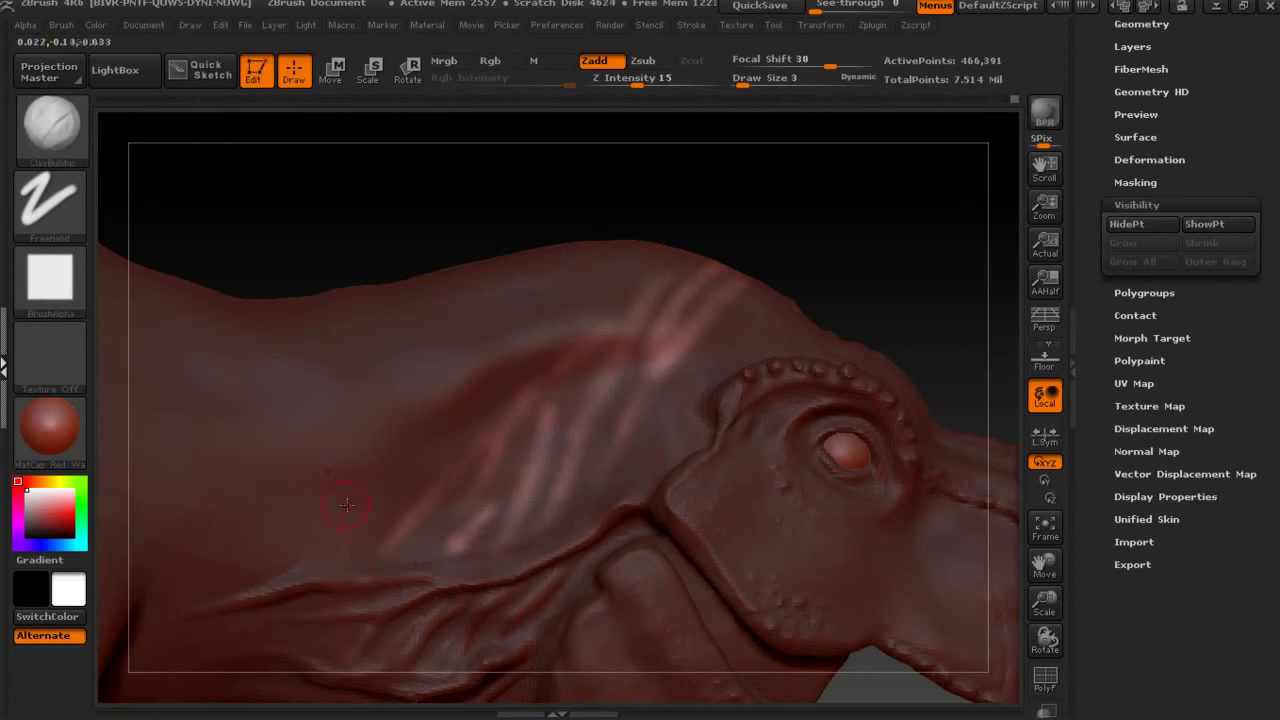
Add more MaskPen streaks along the neck behind the head.
key(ctrl)
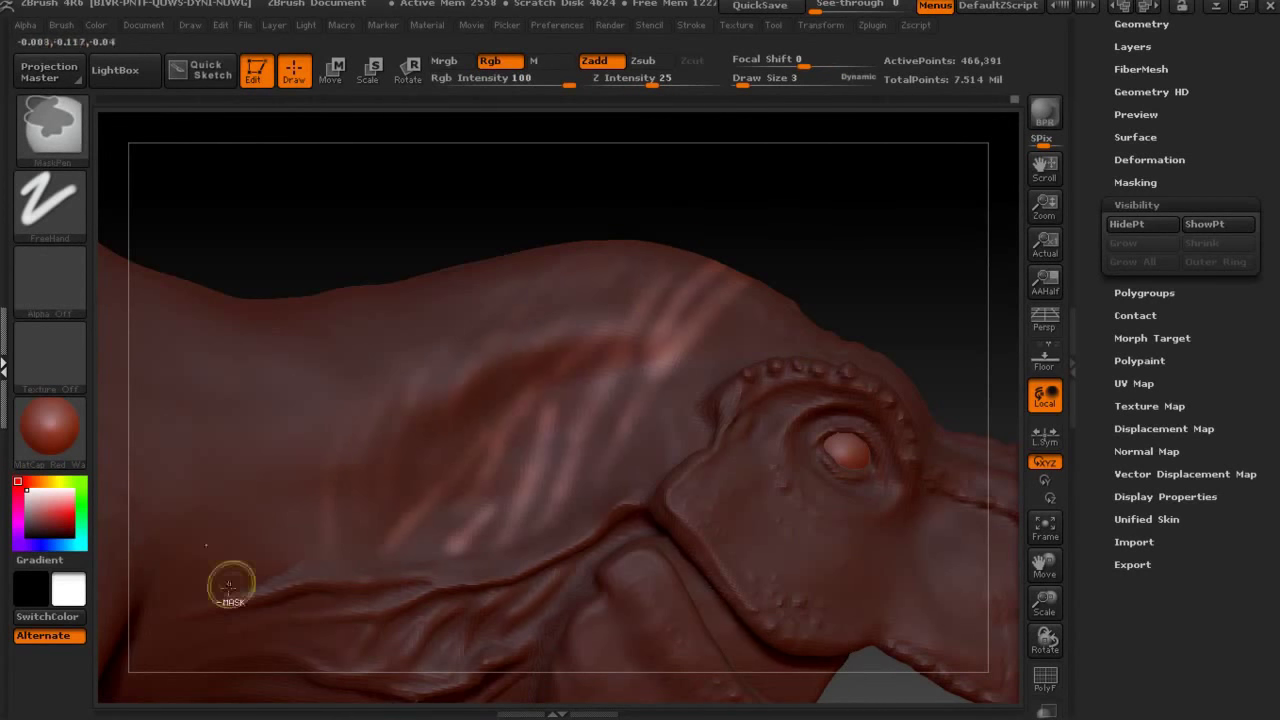
key(ctrl)
key(ctrl)
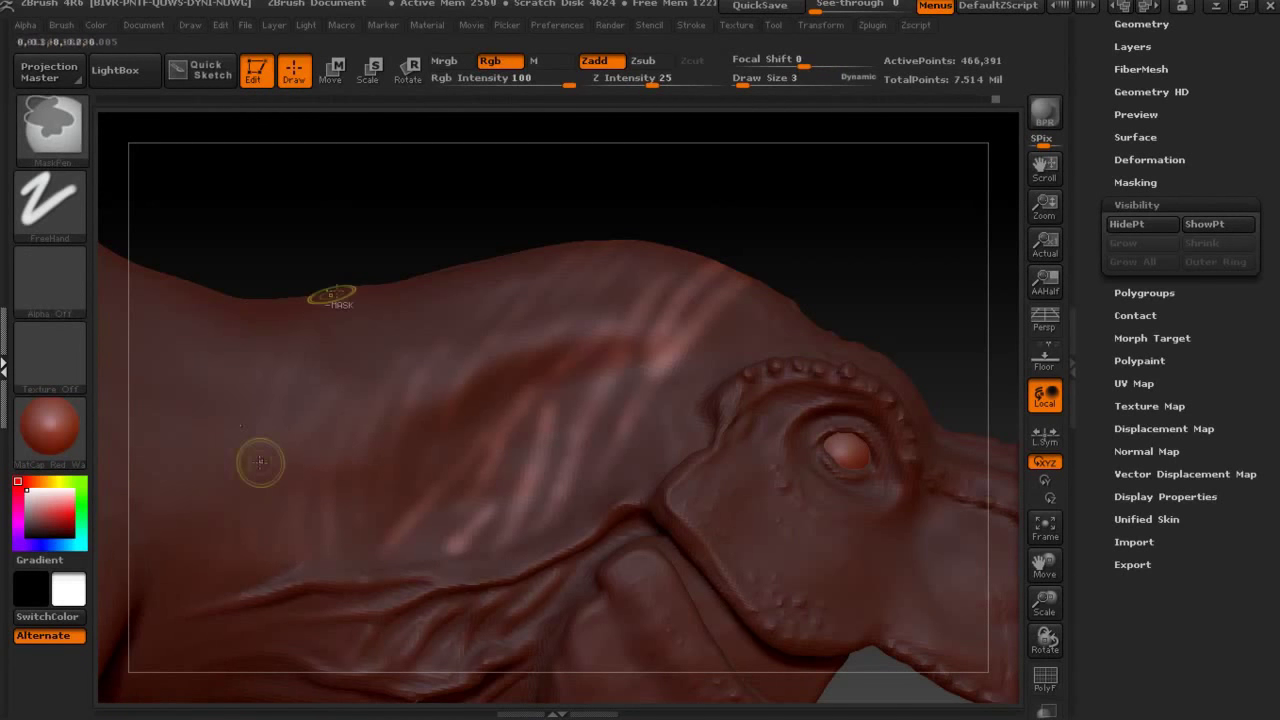
key(ctrl)
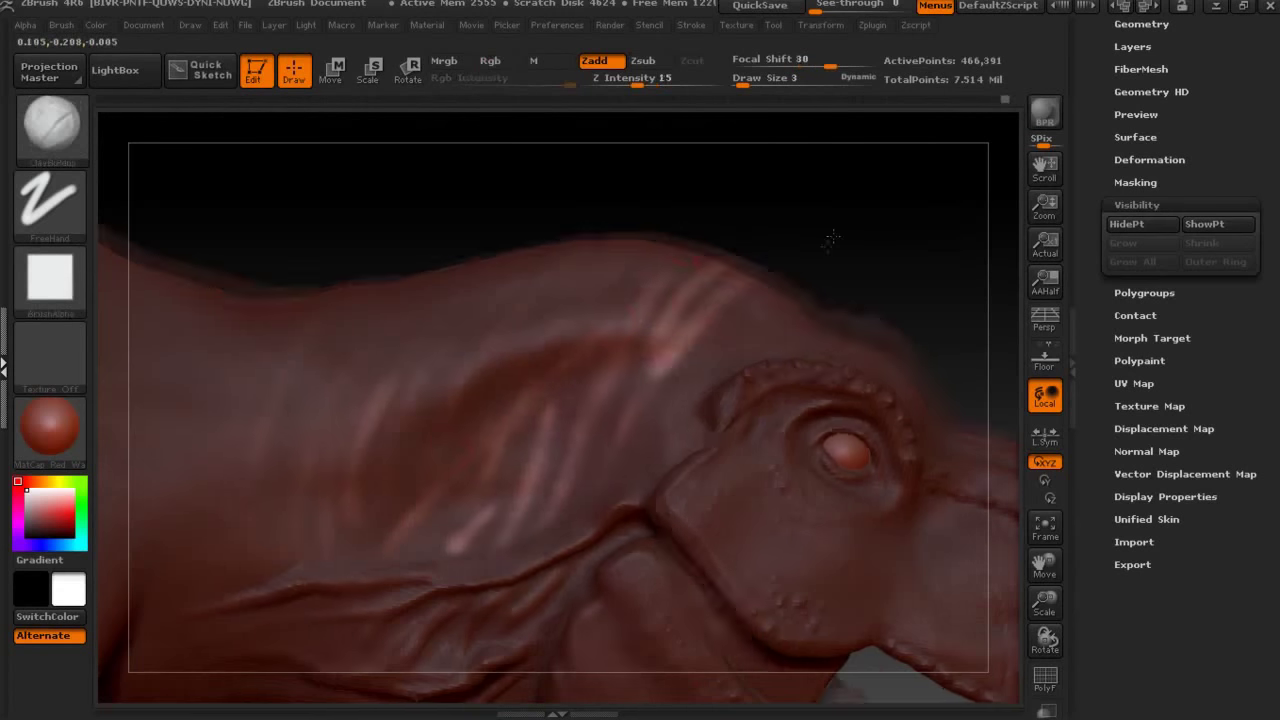
drag(640, 228, 808, 266)
key(ctrl)
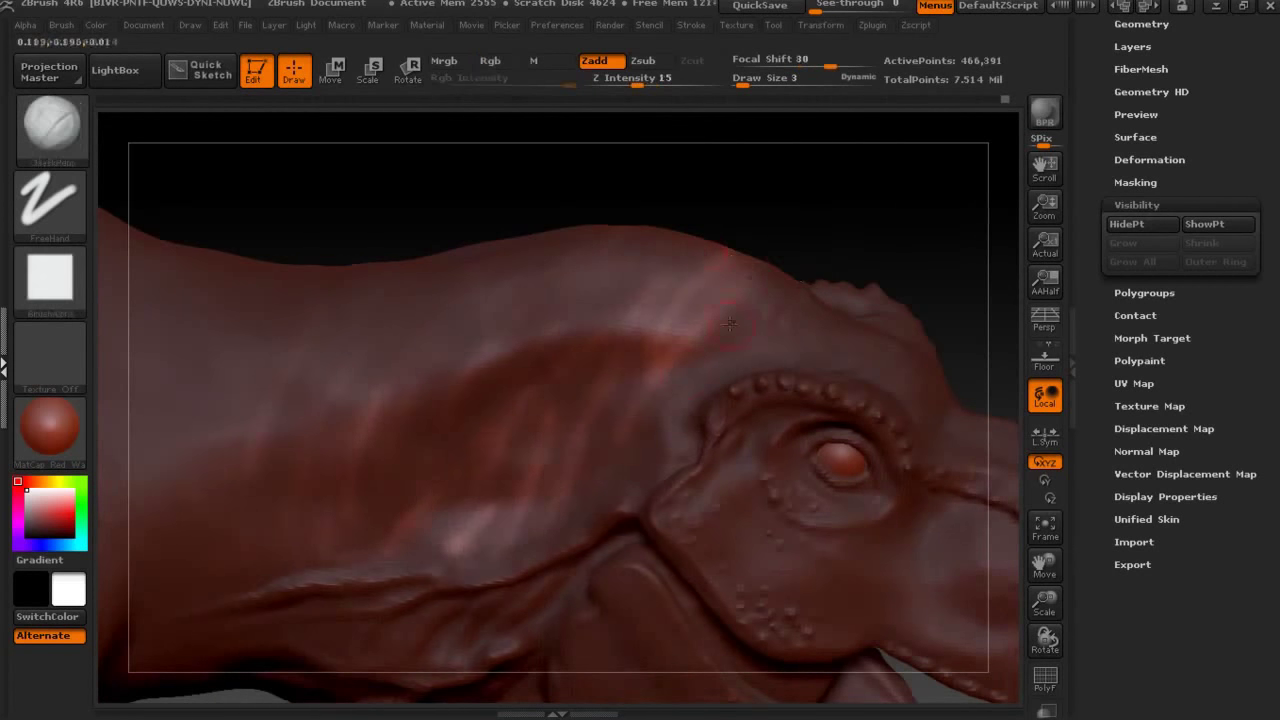
key(ctrl)
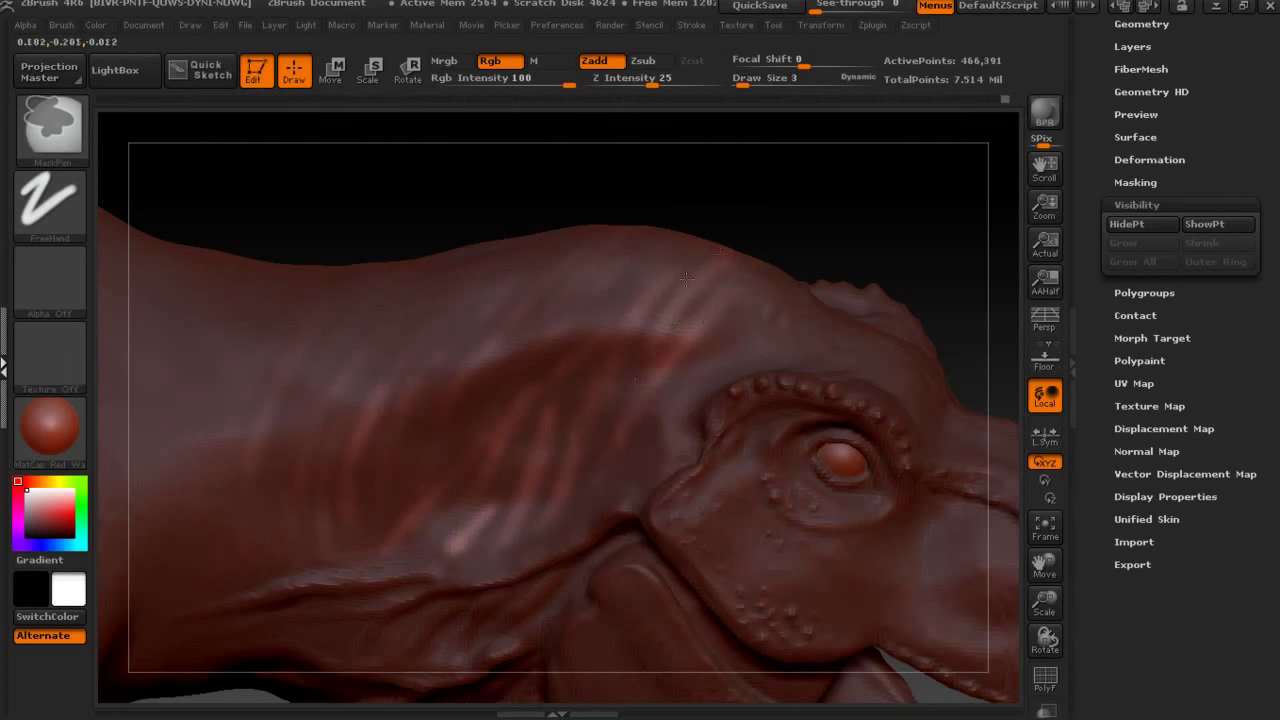
drag(900, 200, 502, 487)
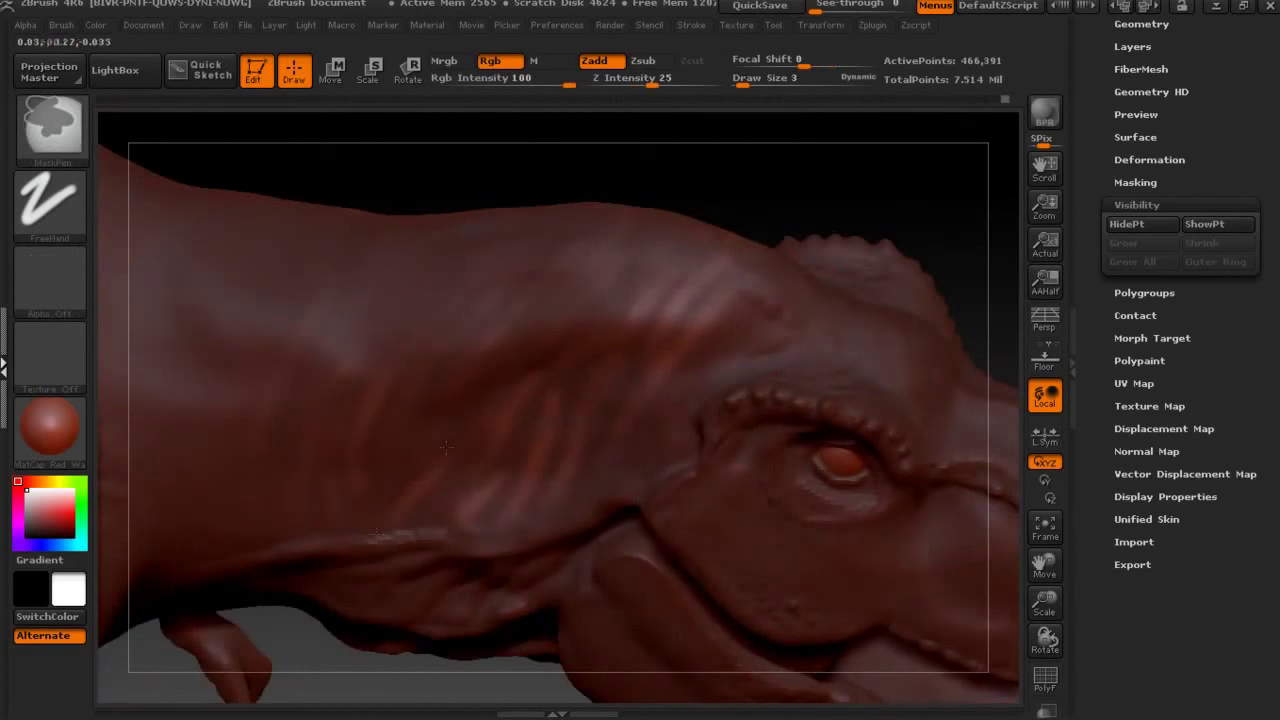
mouse_move(571, 371)
mouse_down()
mouse_move(843, 223)
mouse_move(875, 150)
mouse_move(814, 286)
mouse_move(65, 120)
mouse_up()
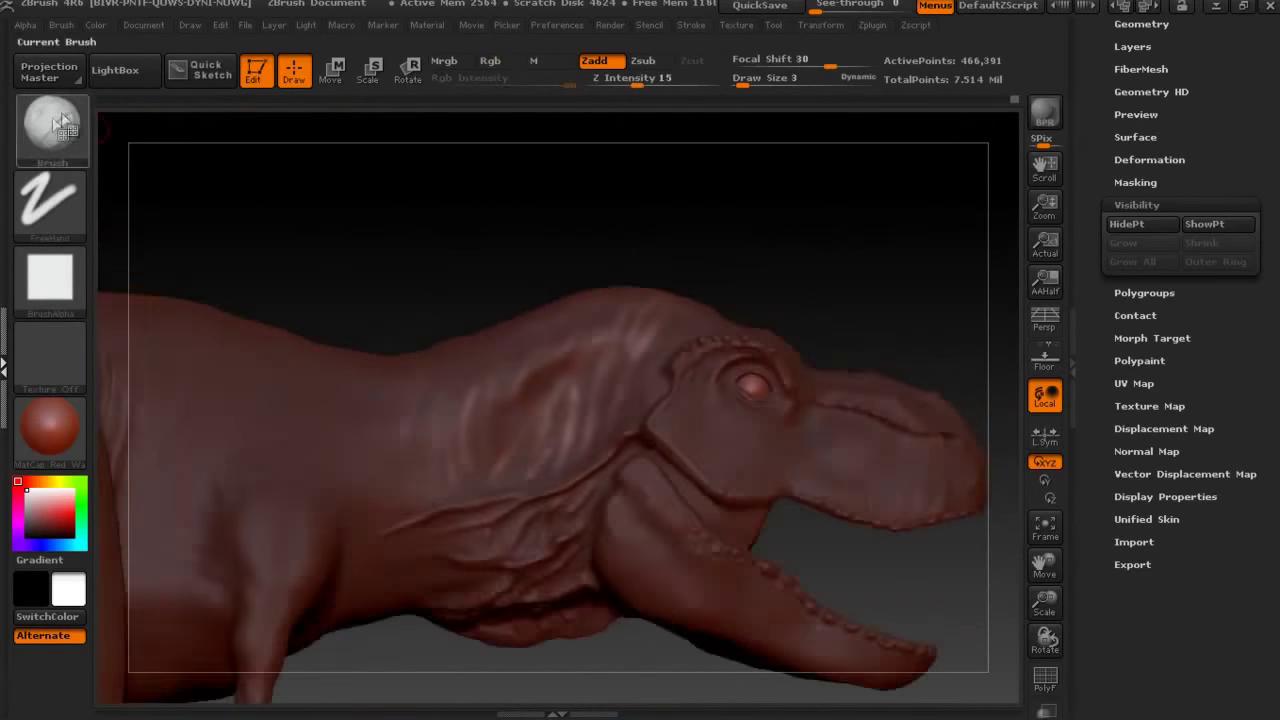
Sculpt neck folds with ClayTubes, then subdivide to level 2 (1.874 Mil points).
click(65, 120)
click(315, 221)
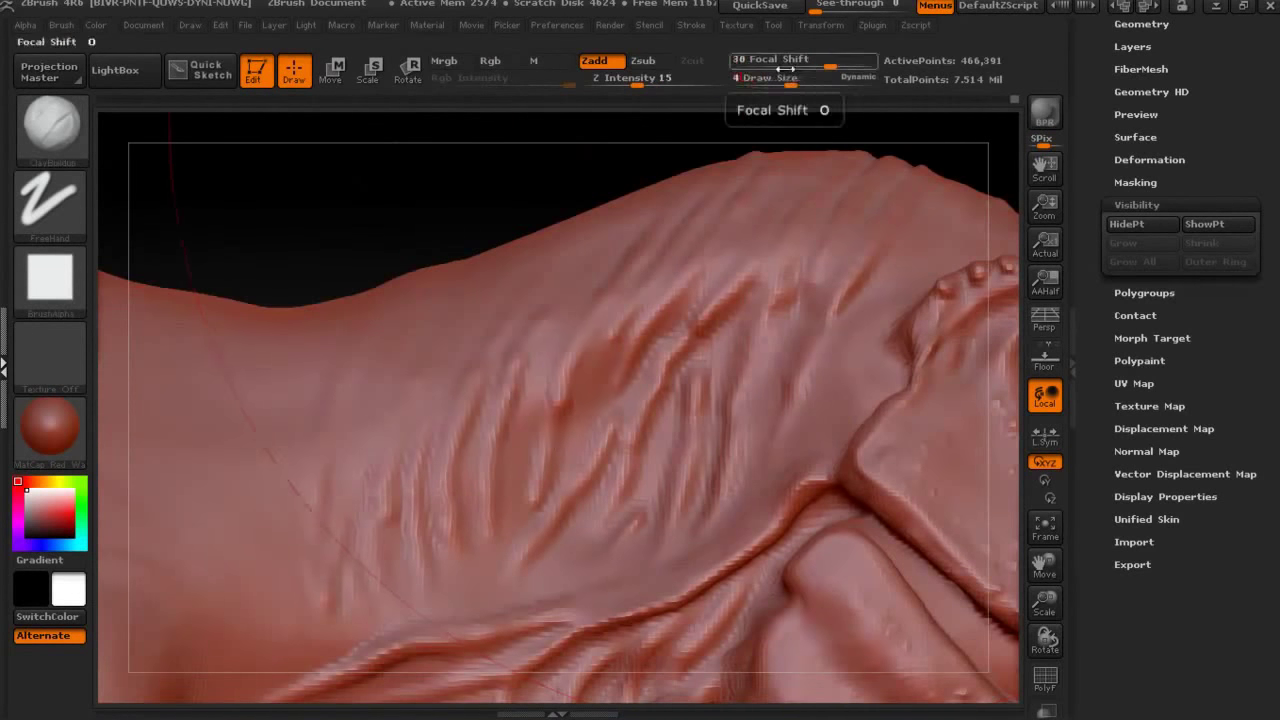
mouse_move(804, 62)
mouse_down()
mouse_move(830, 62)
mouse_move(740, 80)
mouse_up()
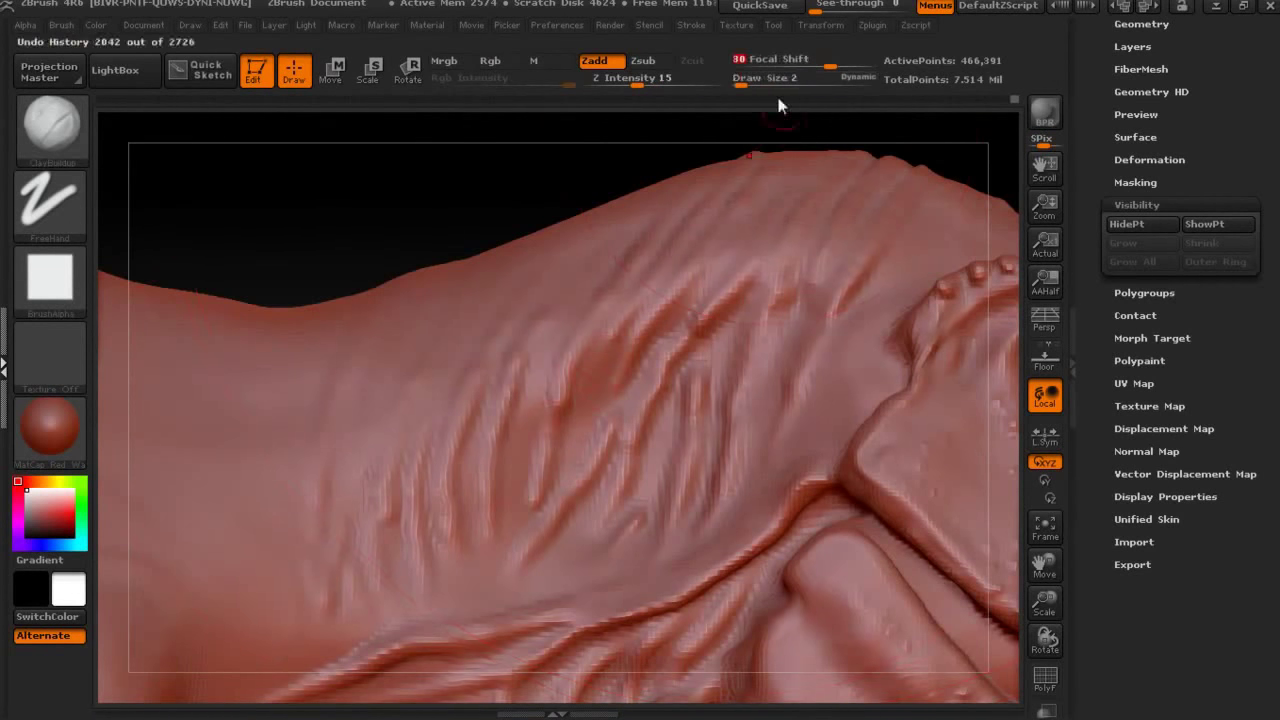
key(shift)
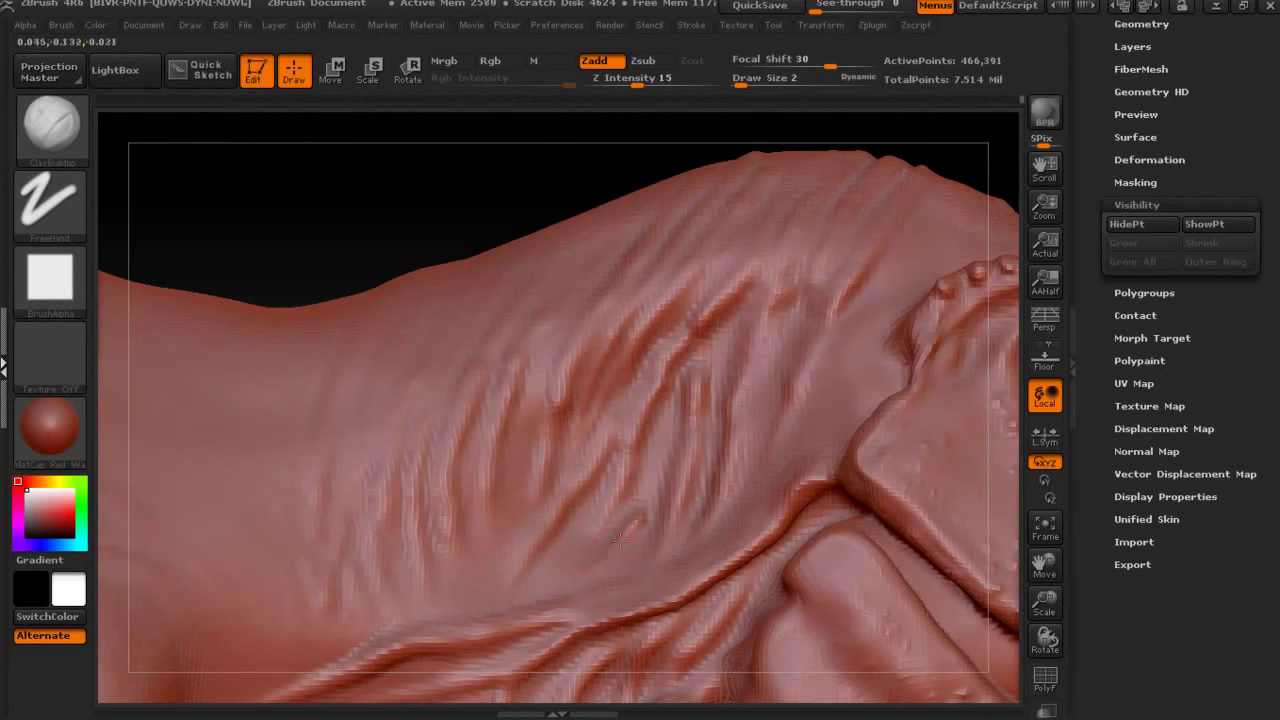
click(1140, 334)
key(ctrl+d)
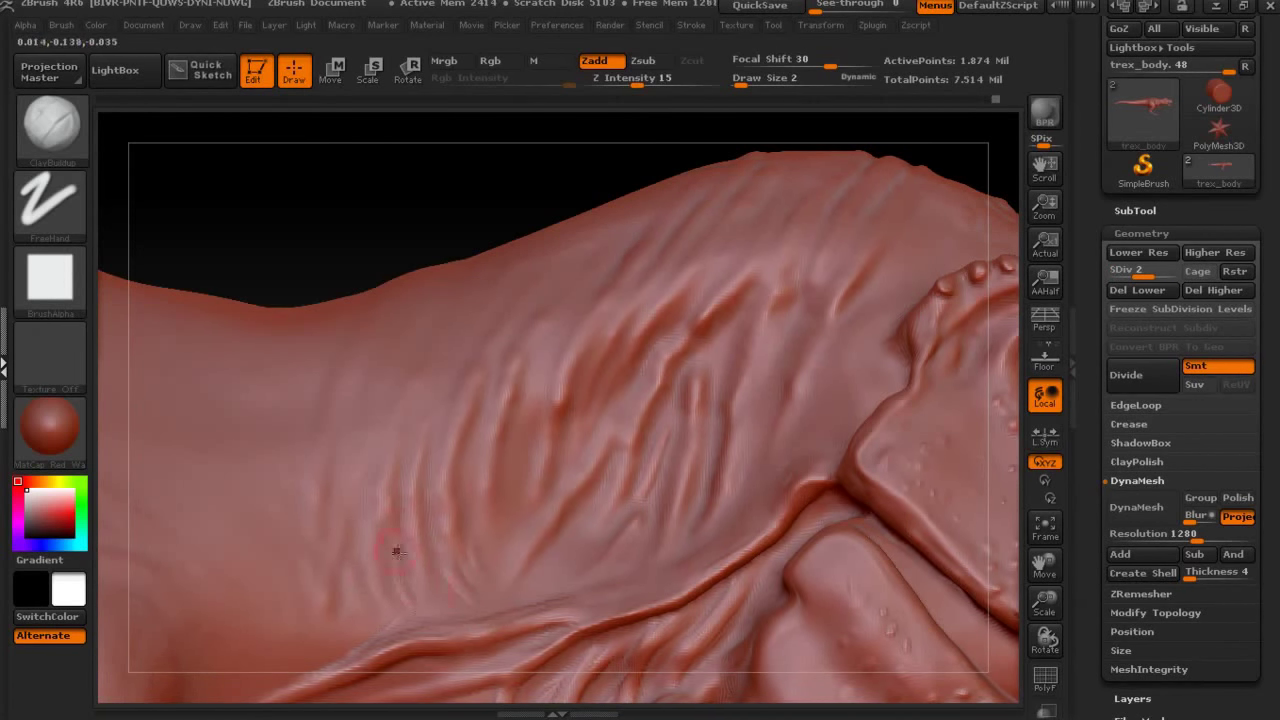
Soften the neck wrinkles with light smoothing strokes along the folds.
mouse_move(430, 571)
shift+mouse_down()
mouse_move(491, 484)
mouse_move(491, 428)
shift+mouse_up()
shift+drag(540, 495, 593, 543)
shift+drag(627, 422, 576, 555)
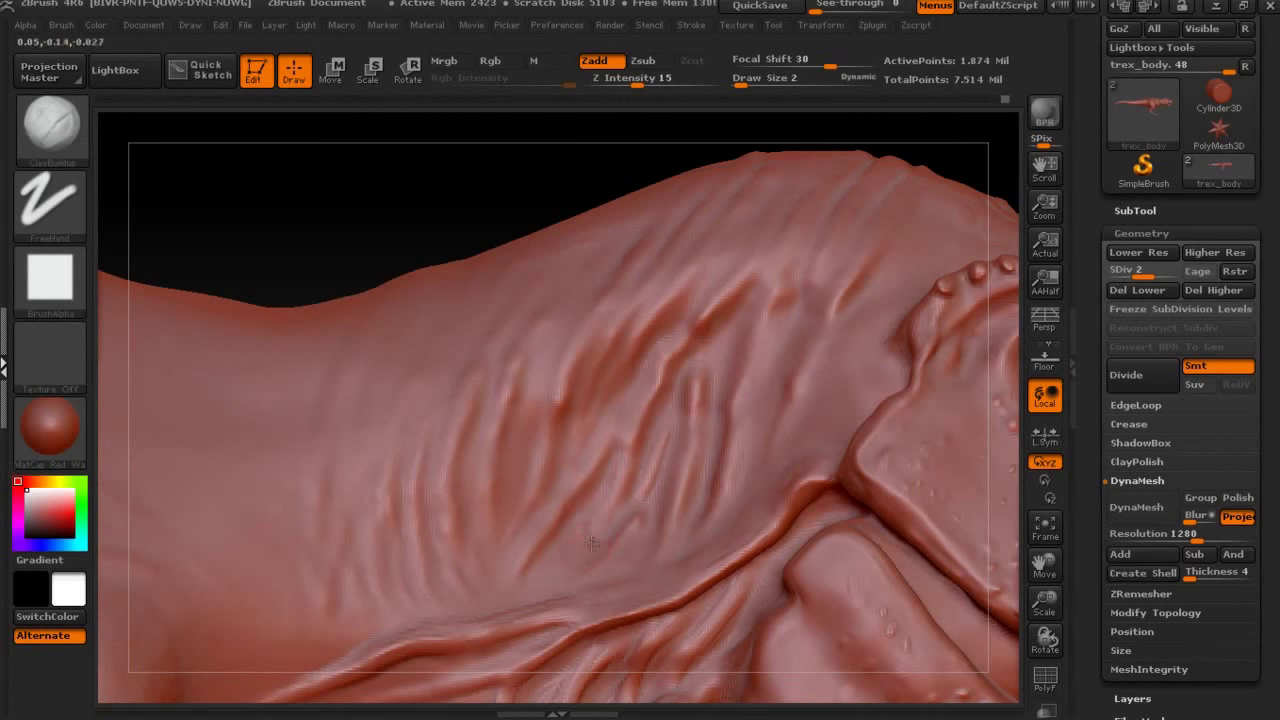
shift+drag(594, 537, 657, 443)
shift+drag(680, 400, 698, 371)
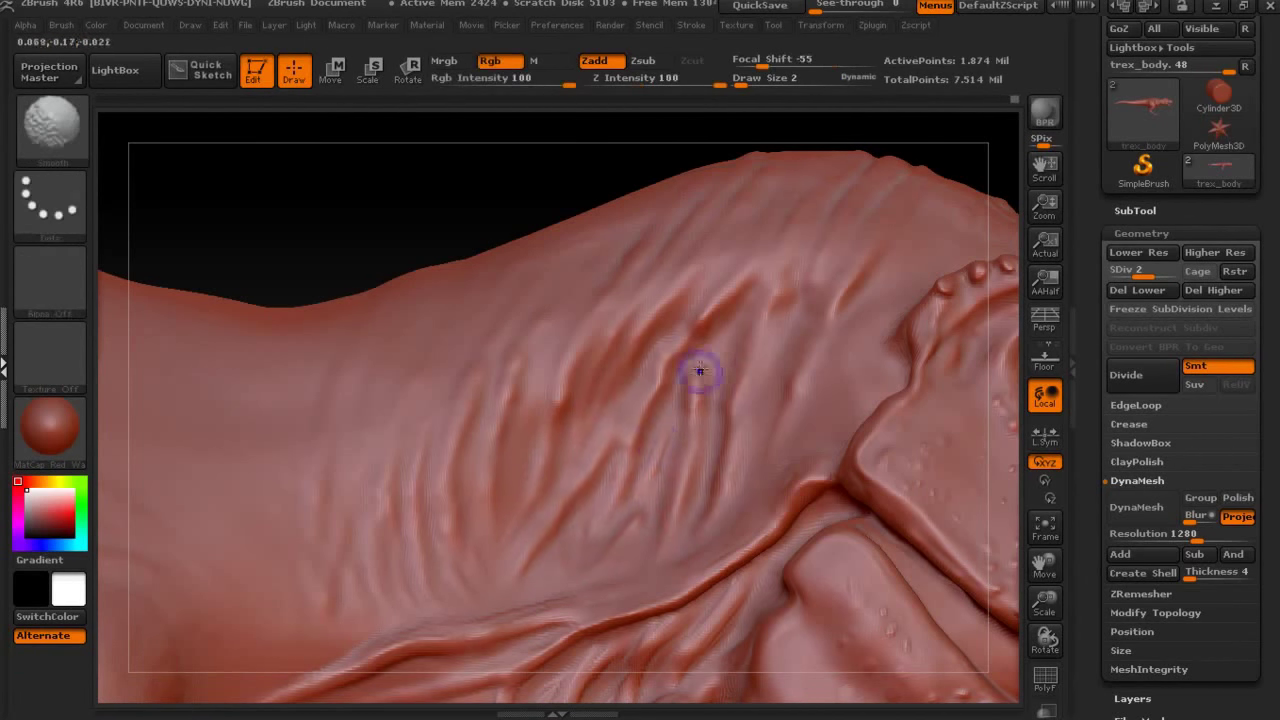
mouse_move(474, 191)
mouse_down()
mouse_move(472, 264)
mouse_move(579, 325)
mouse_up()
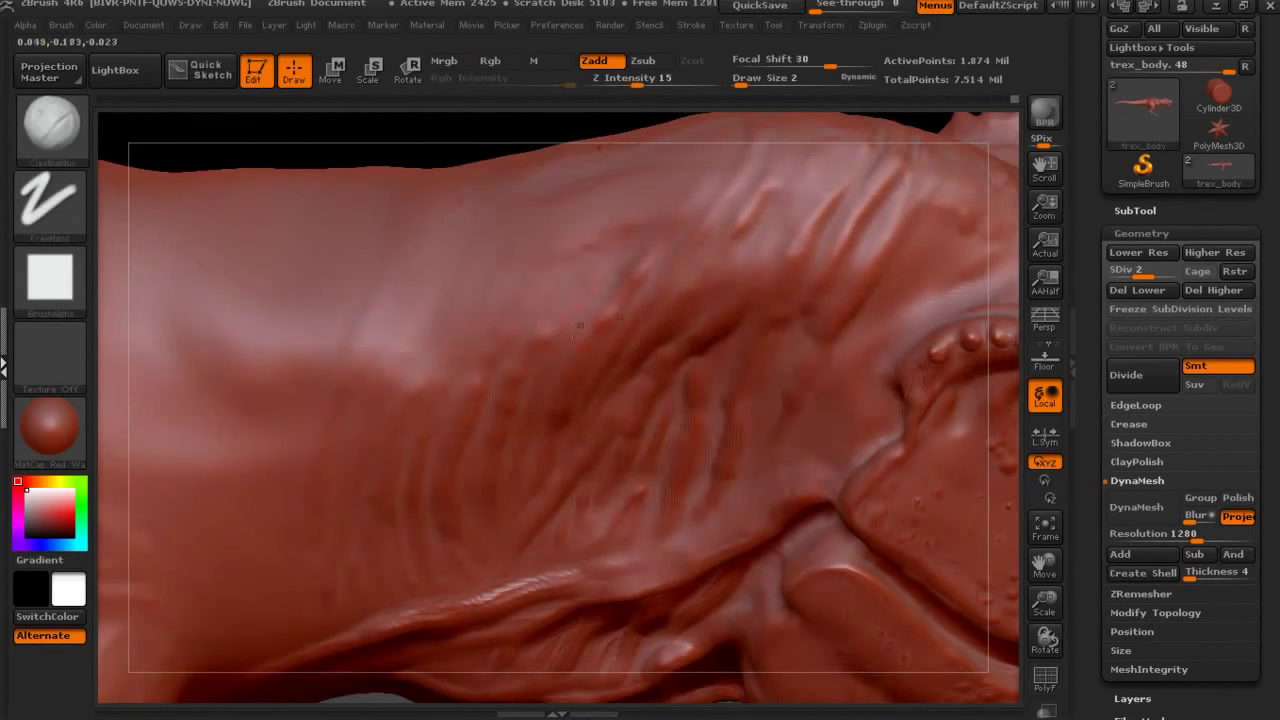
drag(1041, 601, 1025, 597)
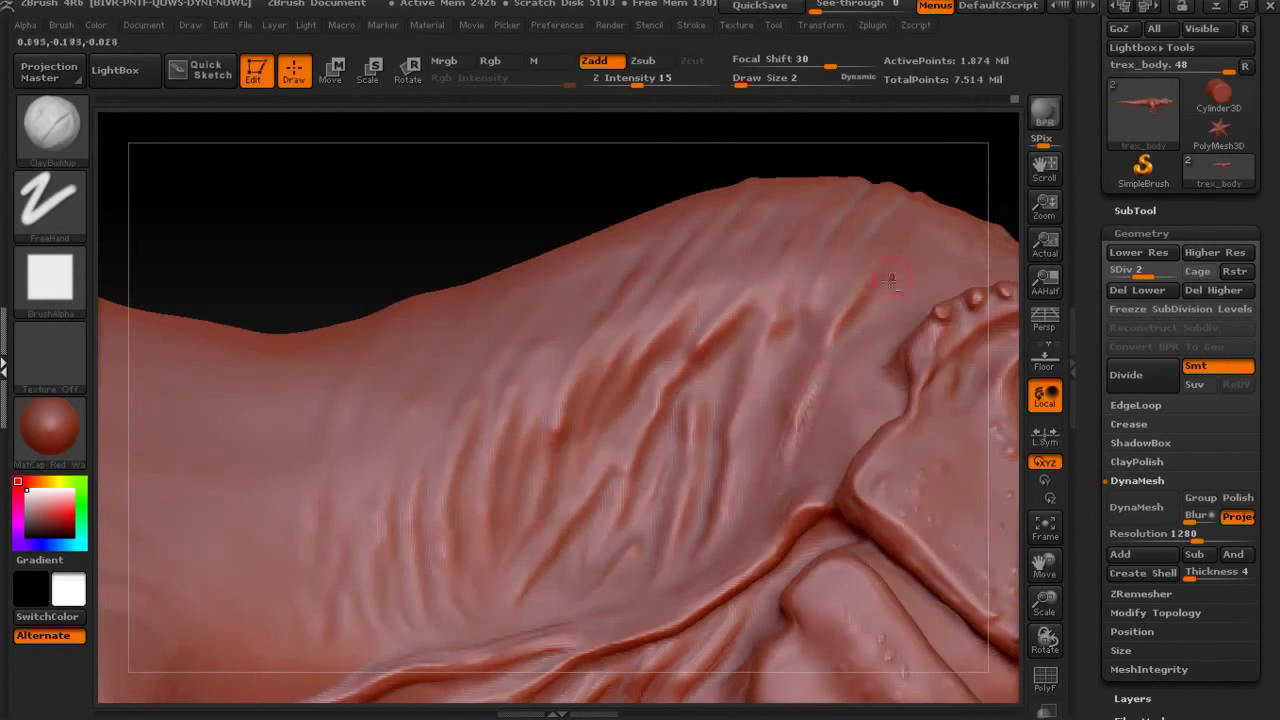
shift+drag(925, 245, 915, 255)
Alternate ClayBuildup and Smooth strokes on the neck creases at Z Intensity 25.
key(shift)
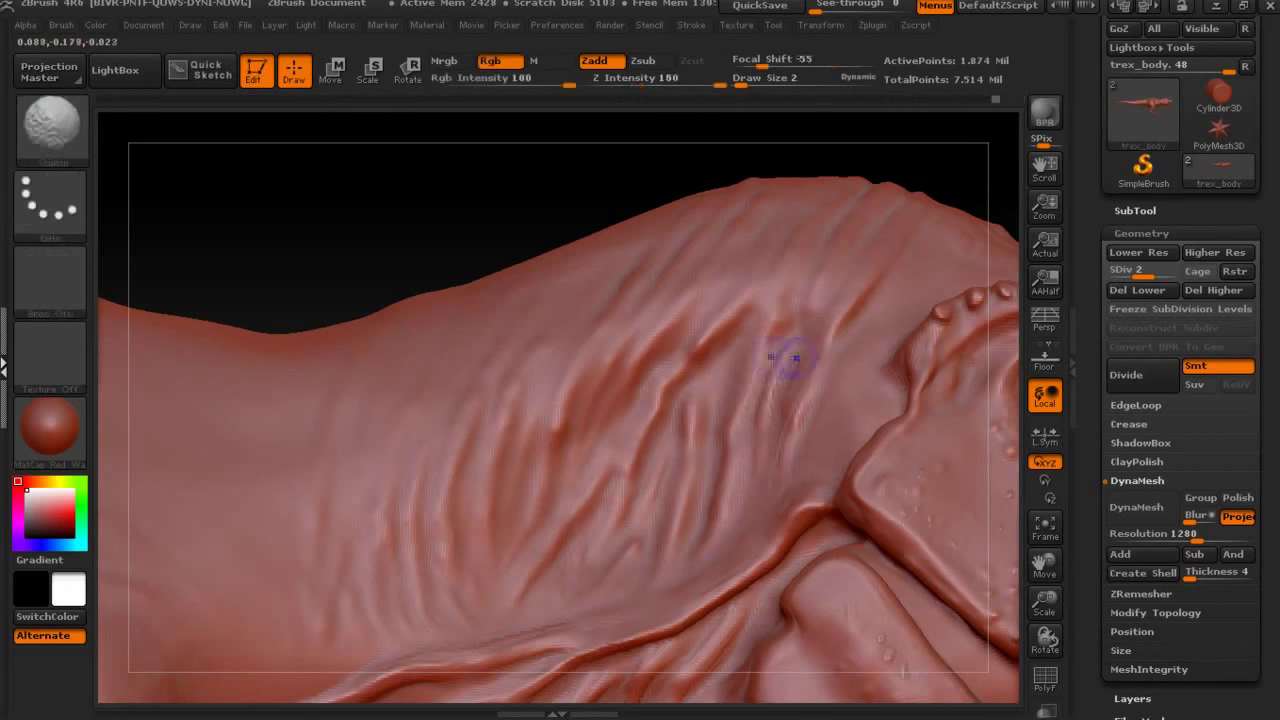
key(shift)
key(shift)
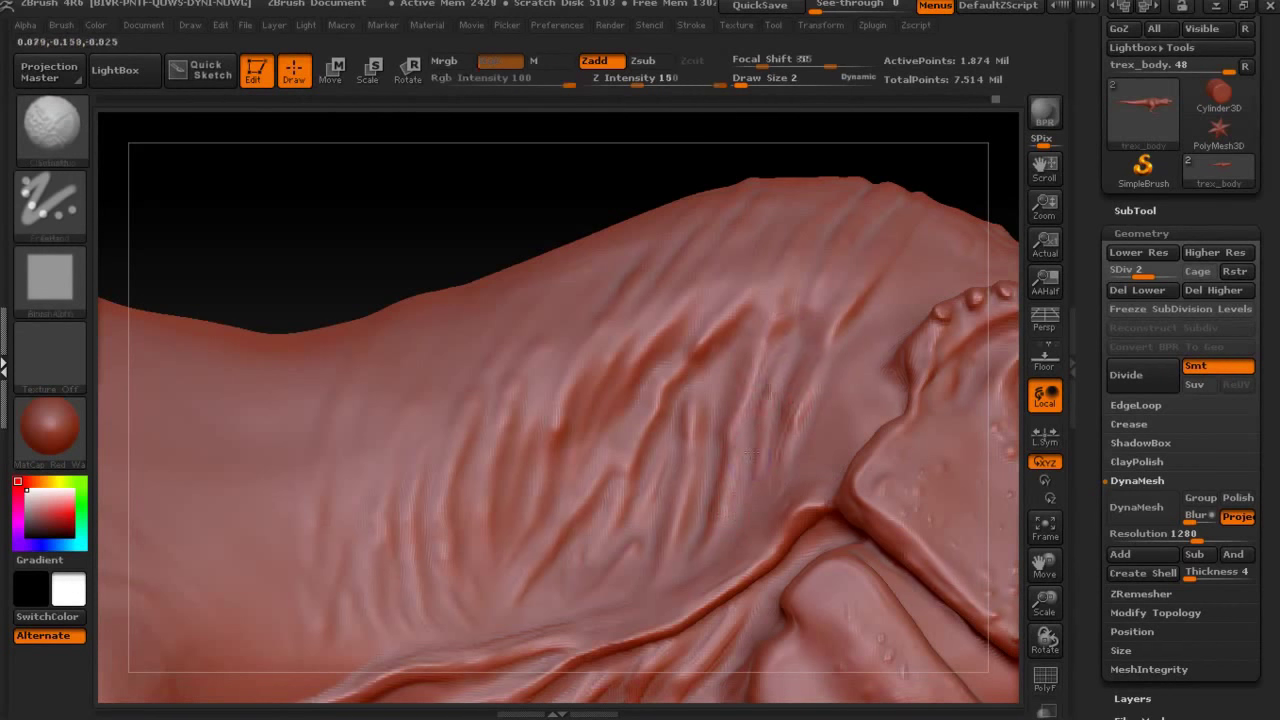
key(shift)
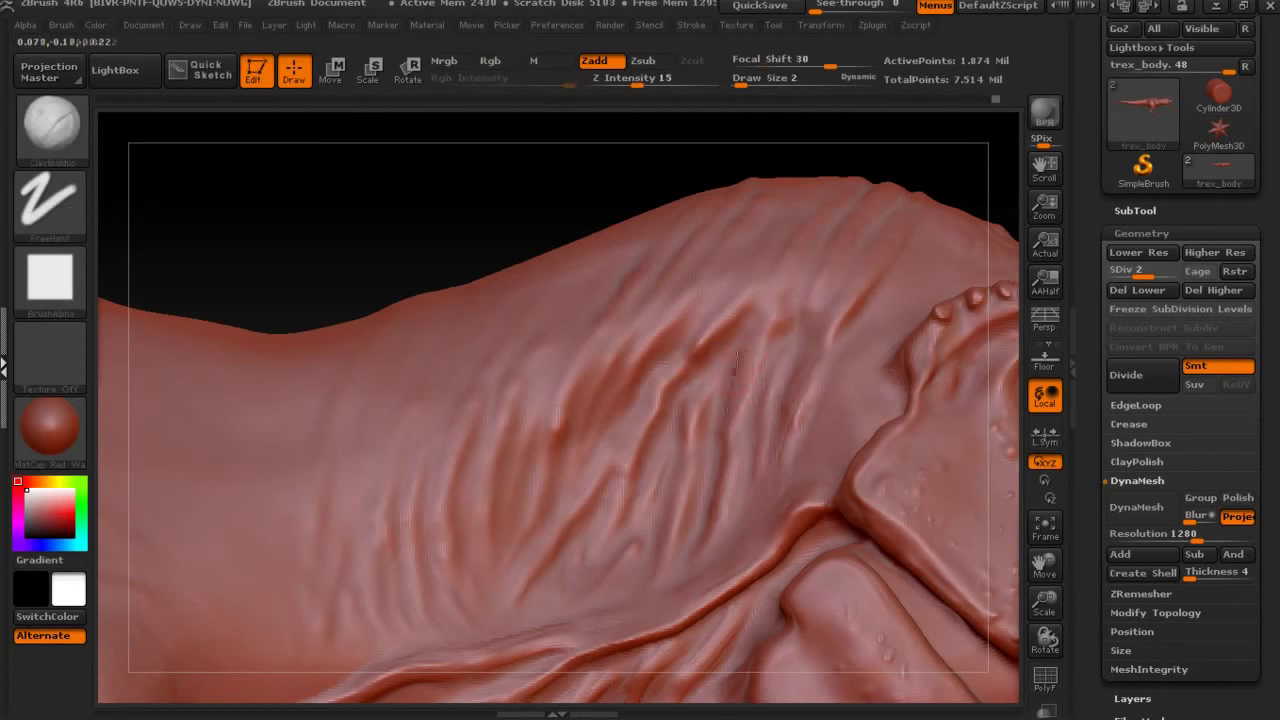
key(shift)
key(shift)
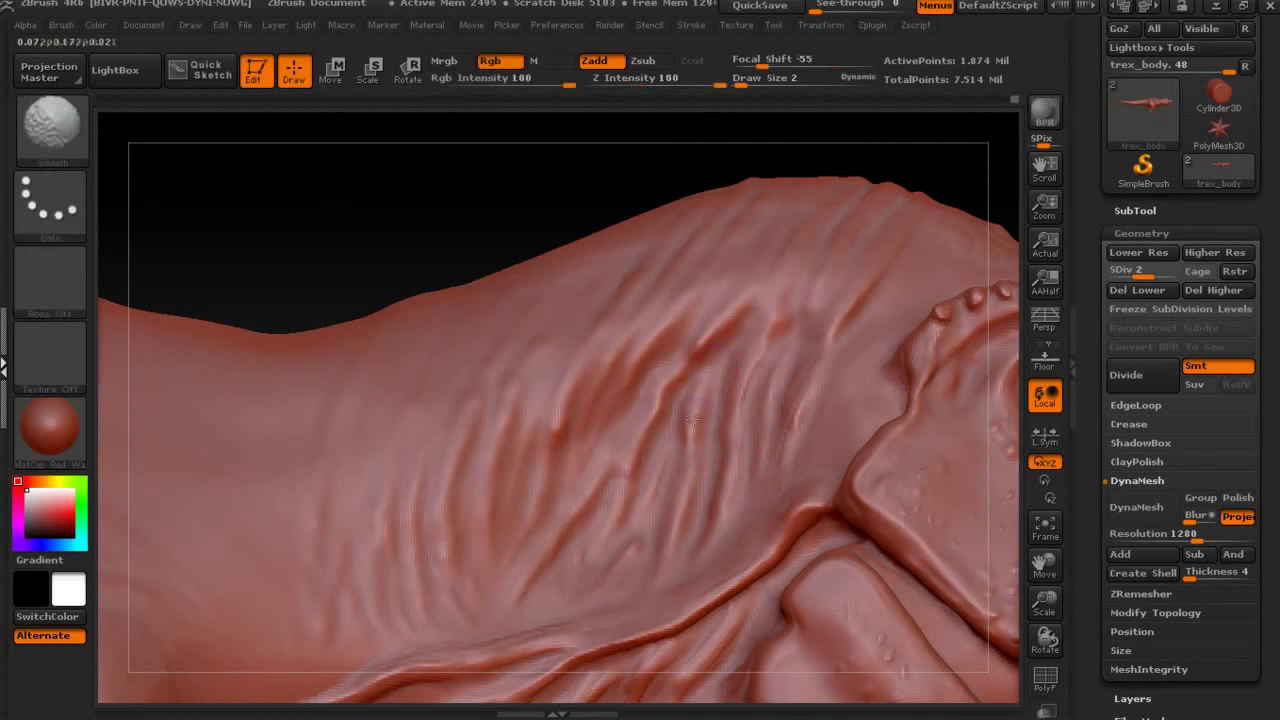
drag(562, 200, 517, 400)
key(shift)
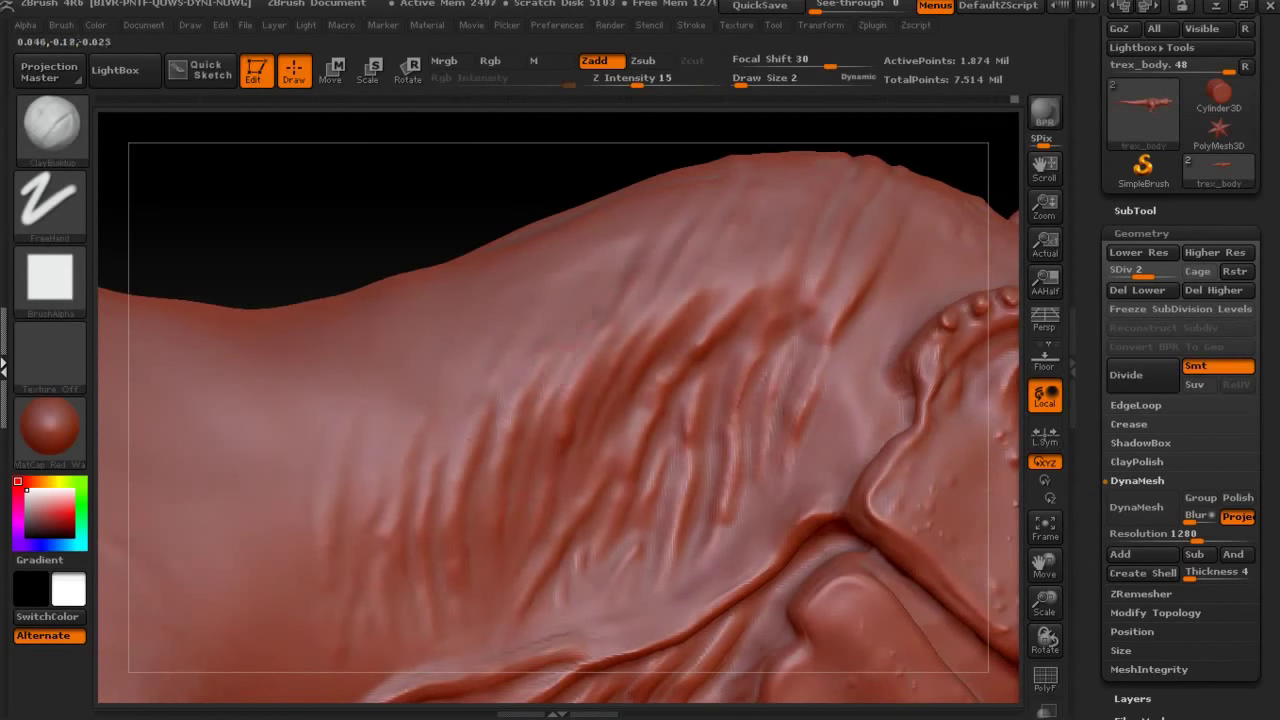
drag(388, 252, 379, 277)
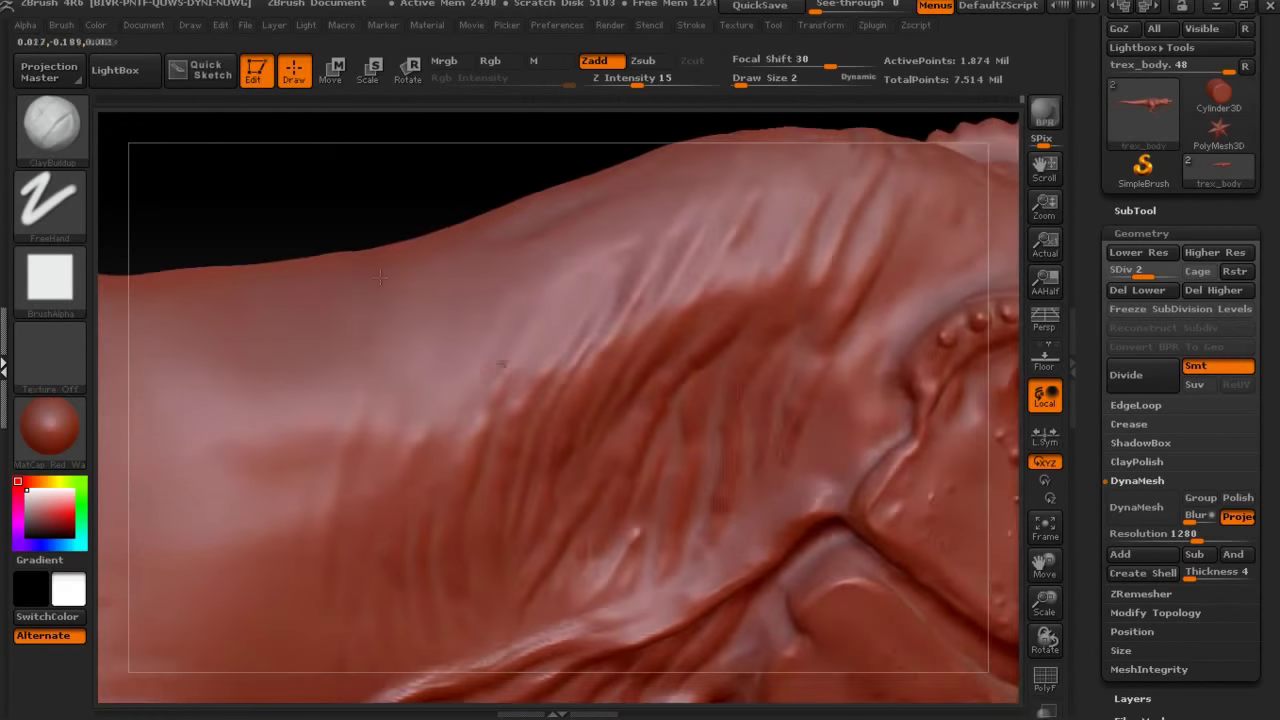
key(shift)
key(shift)
key(shift)
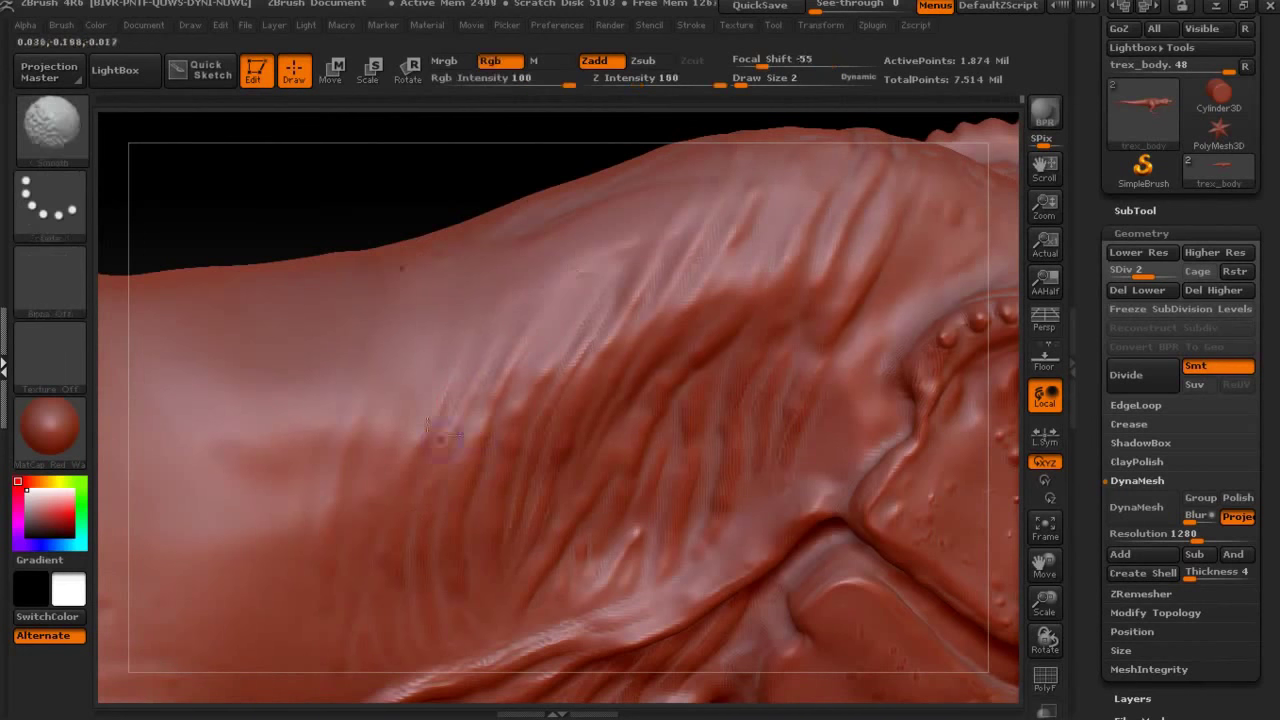
key(shift)
key(shift)
key(shift)
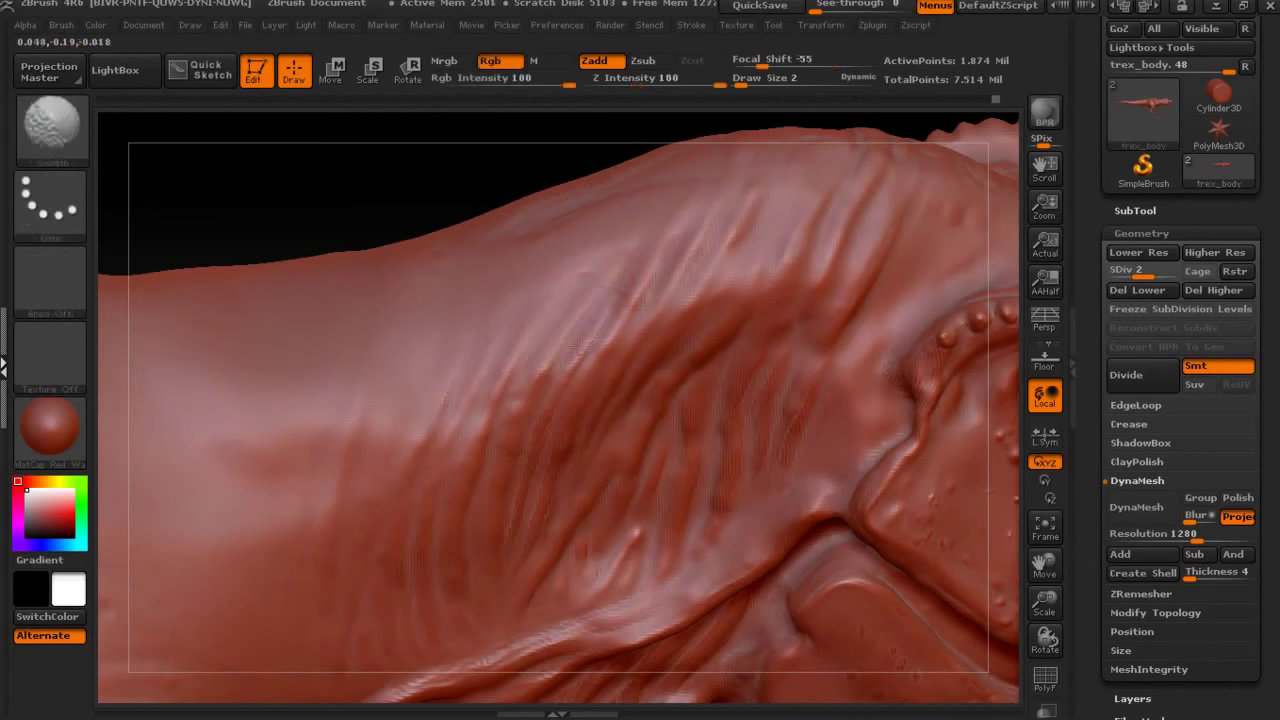
key(shift)
key(shift)
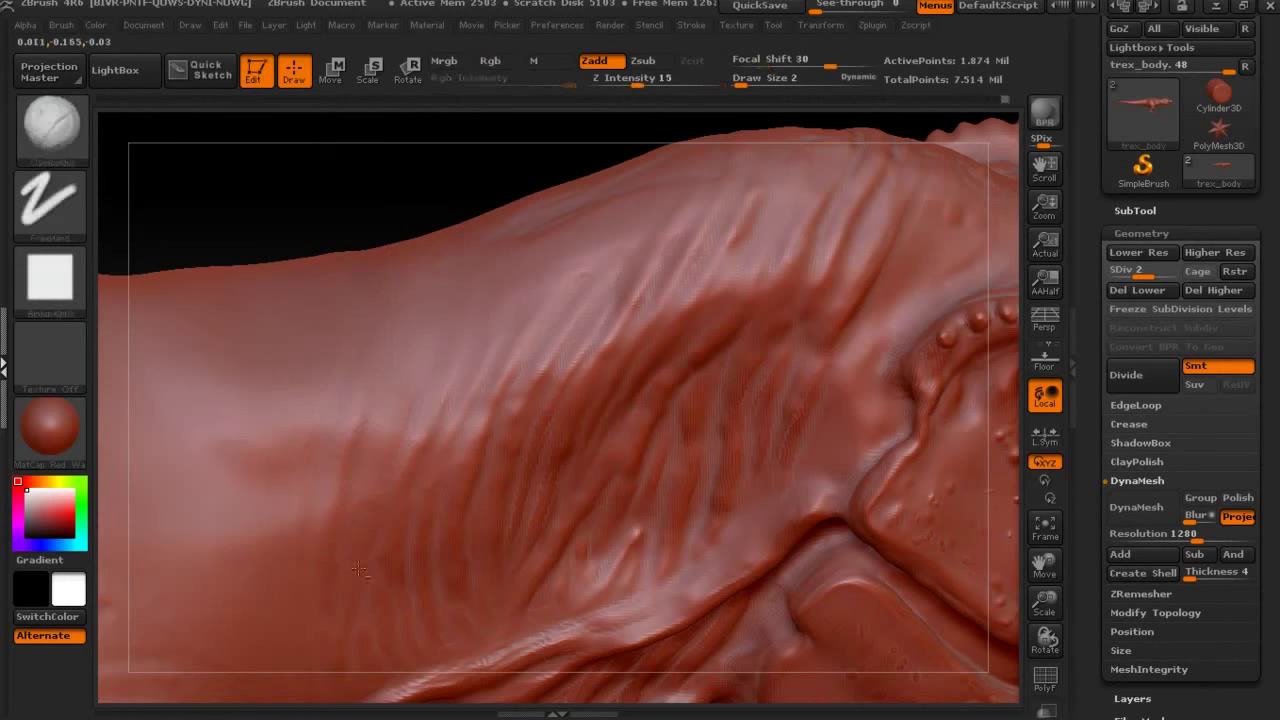
key(shift)
key(shift)
drag(639, 224, 708, 288)
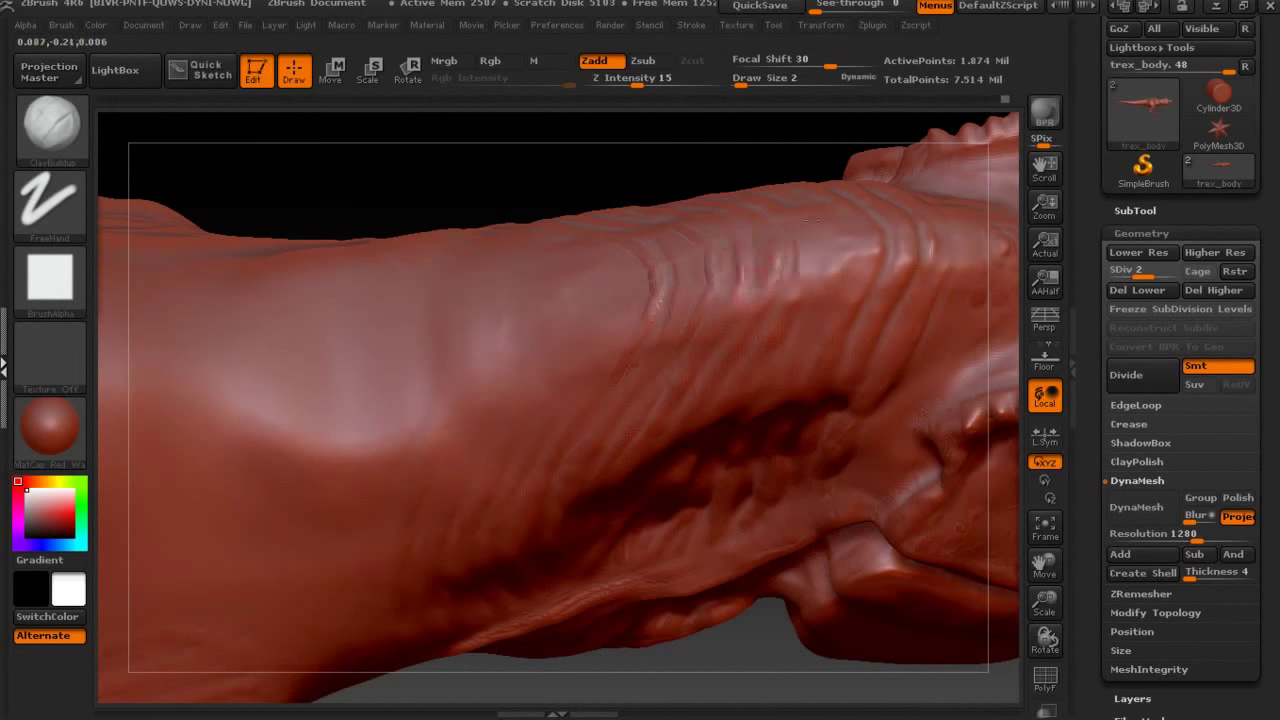
key(shift)
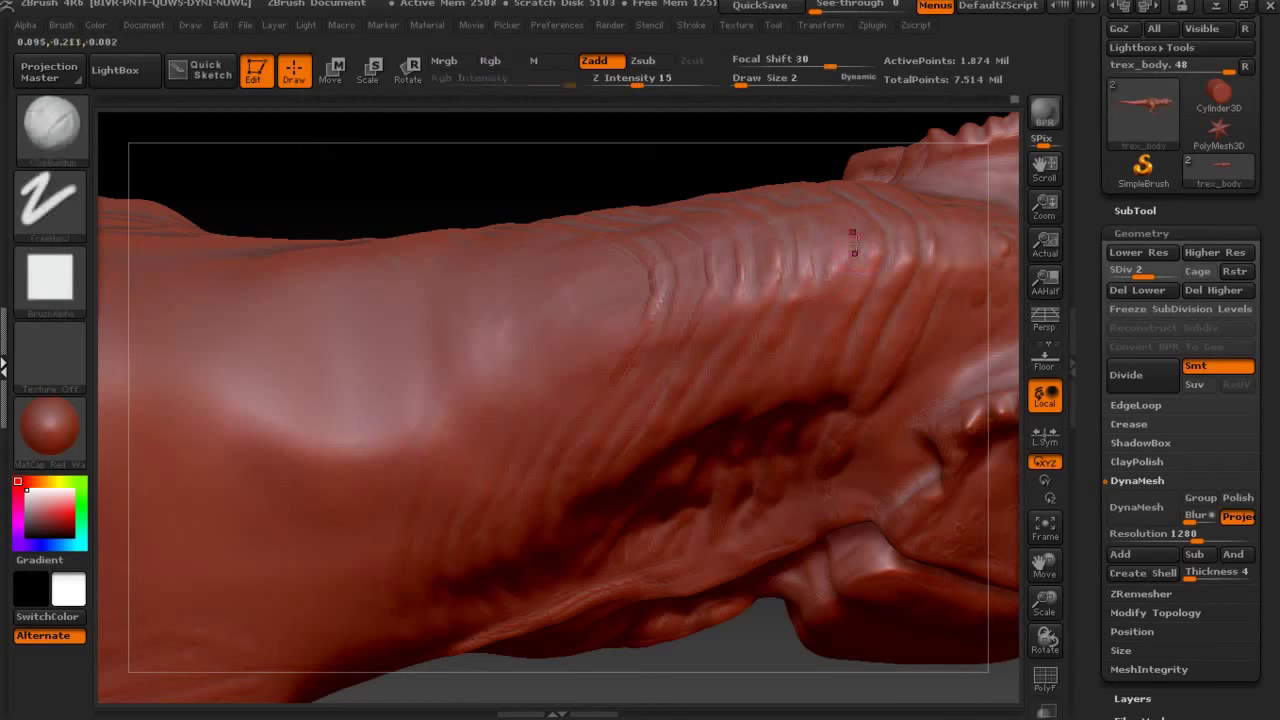
drag(736, 280, 662, 266)
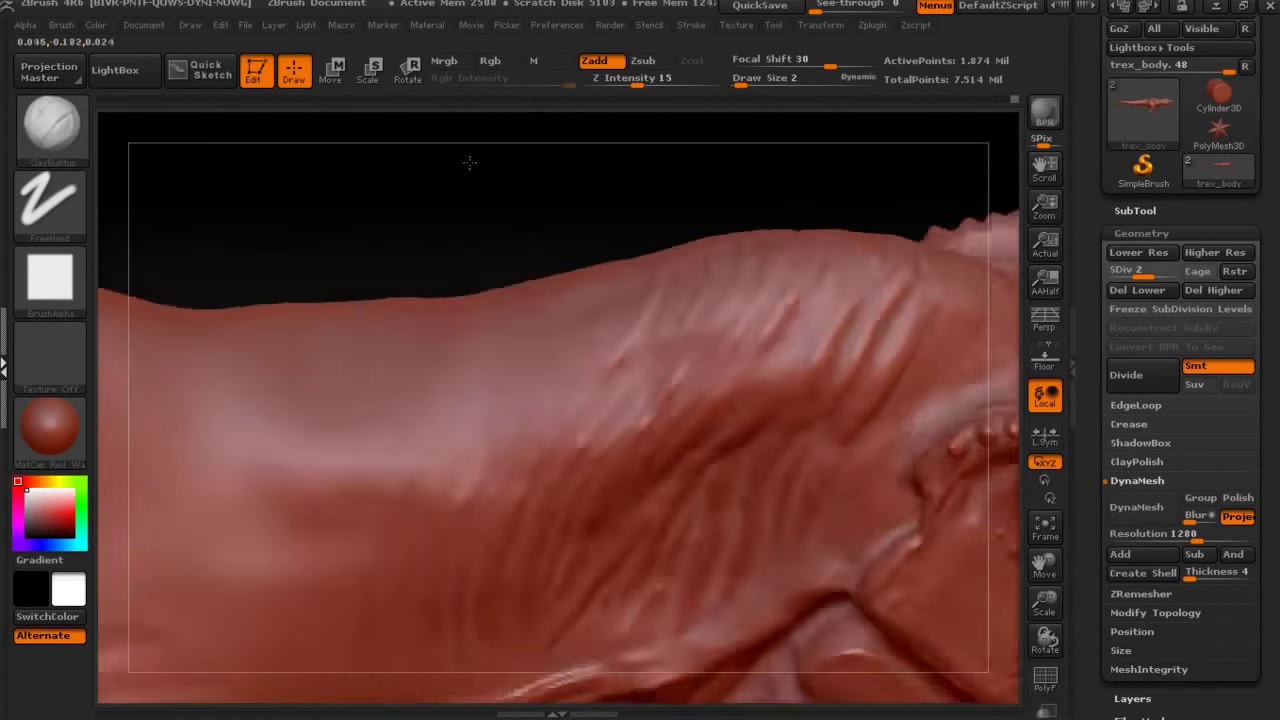
drag(541, 290, 690, 255)
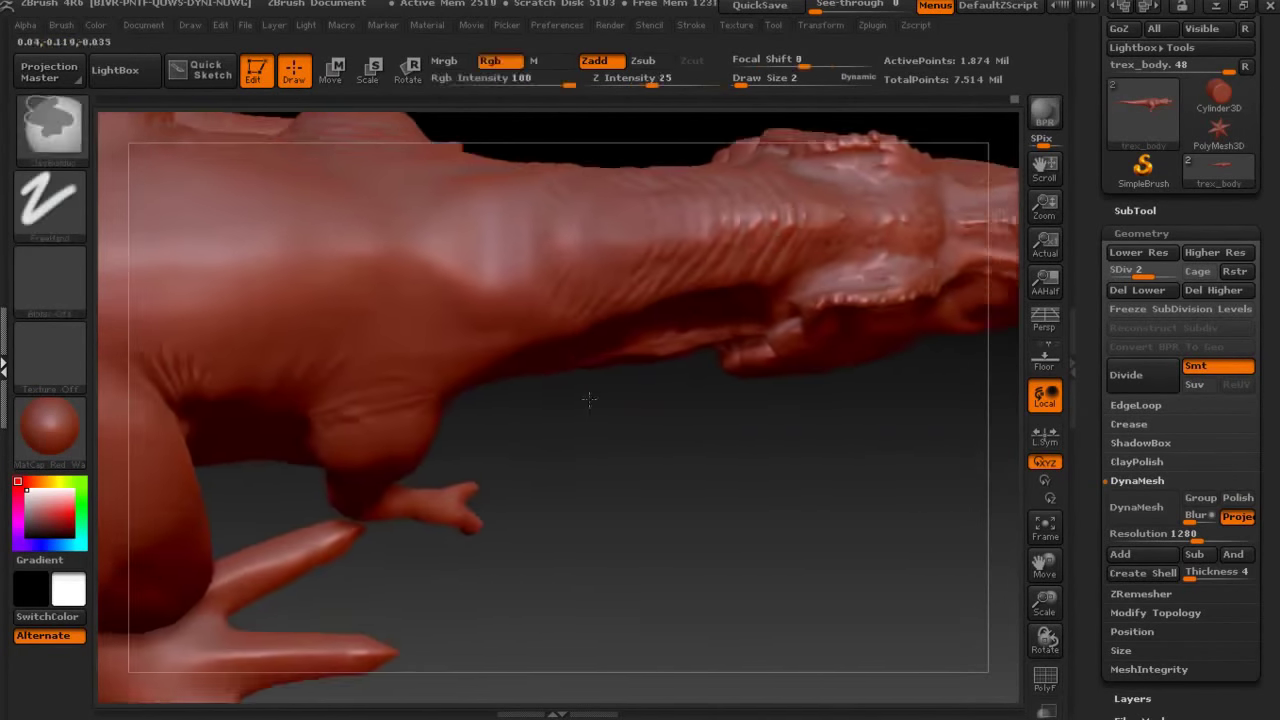
Try the Move brush, then return to ClayBuildup.
key(b)
click(535, 148)
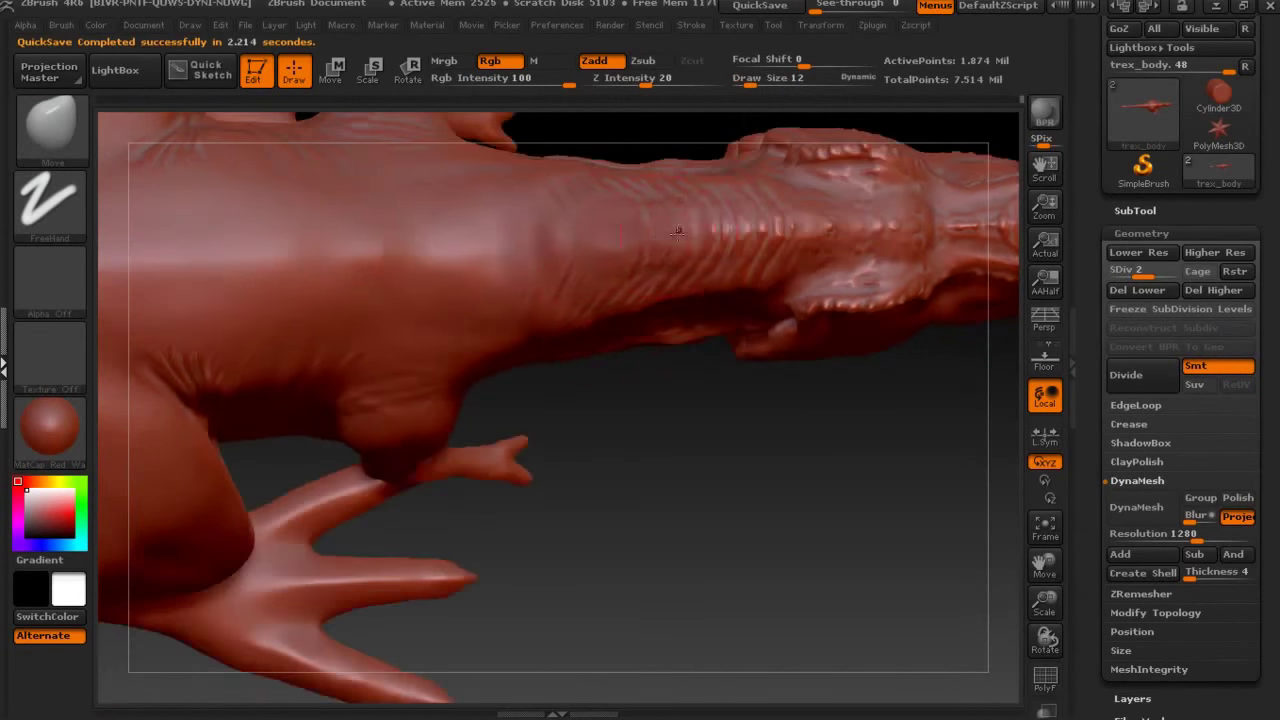
key(b)
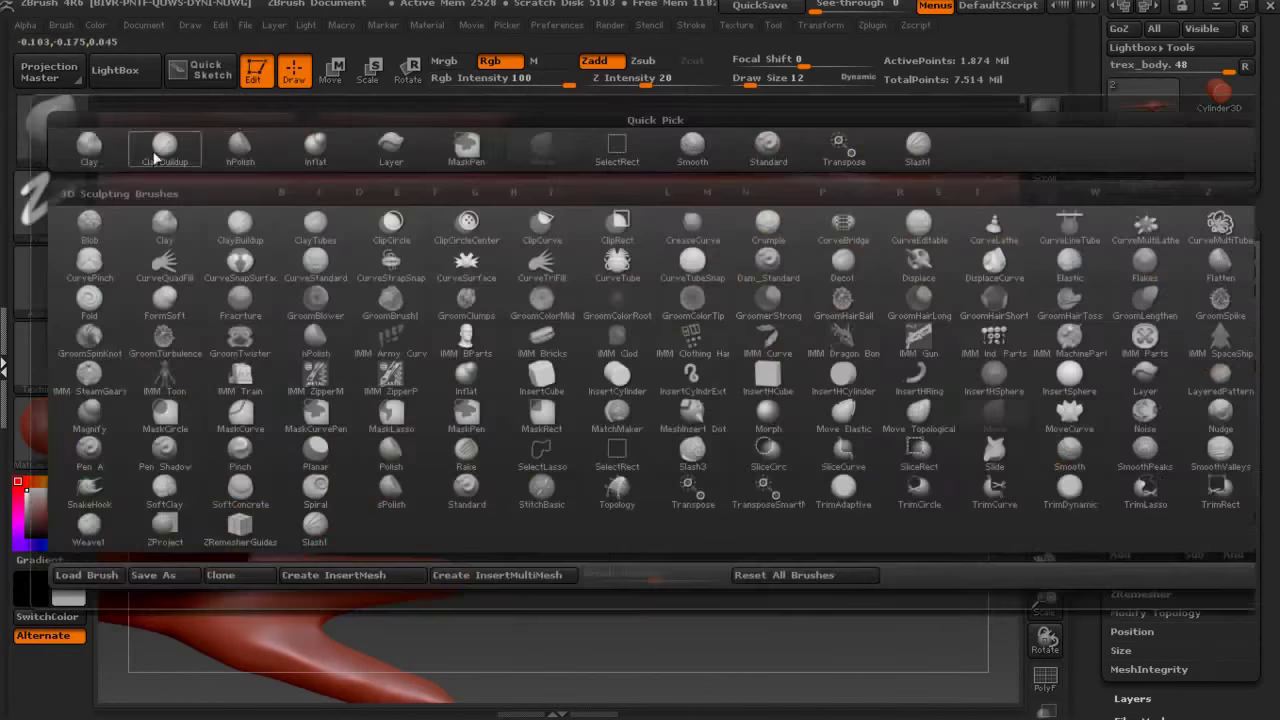
key(c)
key(b)
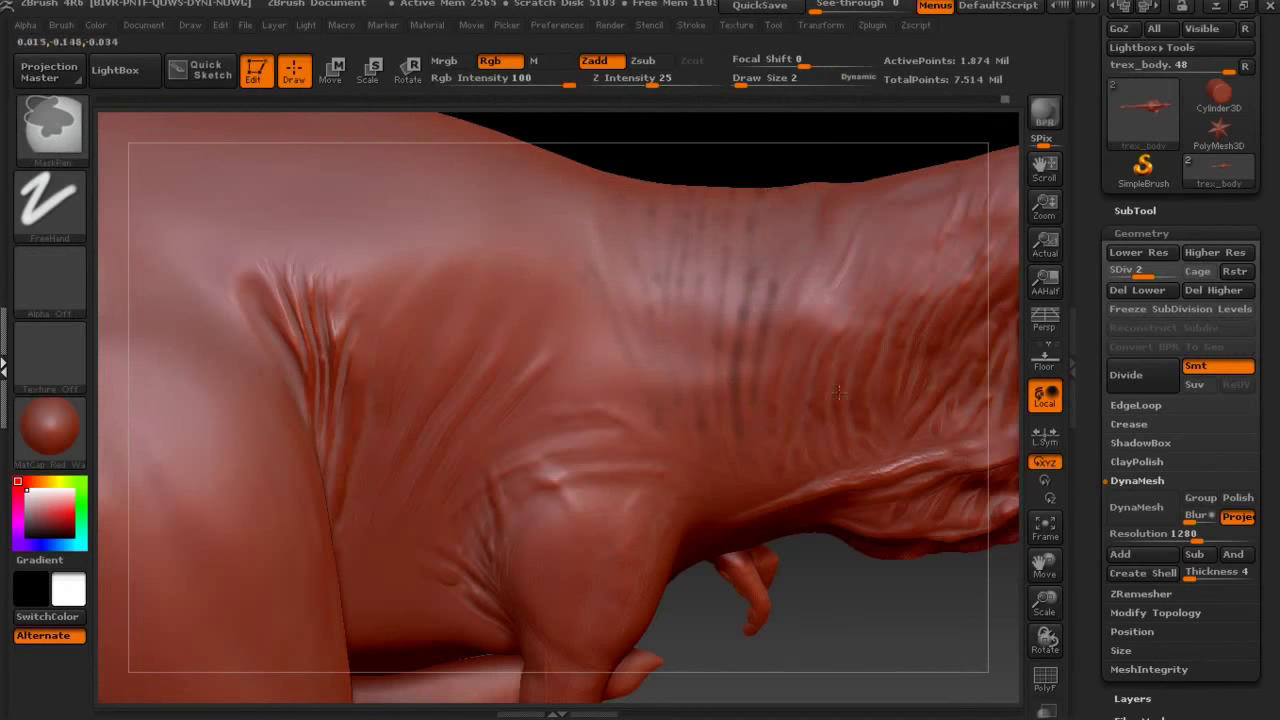
Switch to the trex_body5 version at SDiv 5 with ClayBuildup active.
key(ctrl+a)
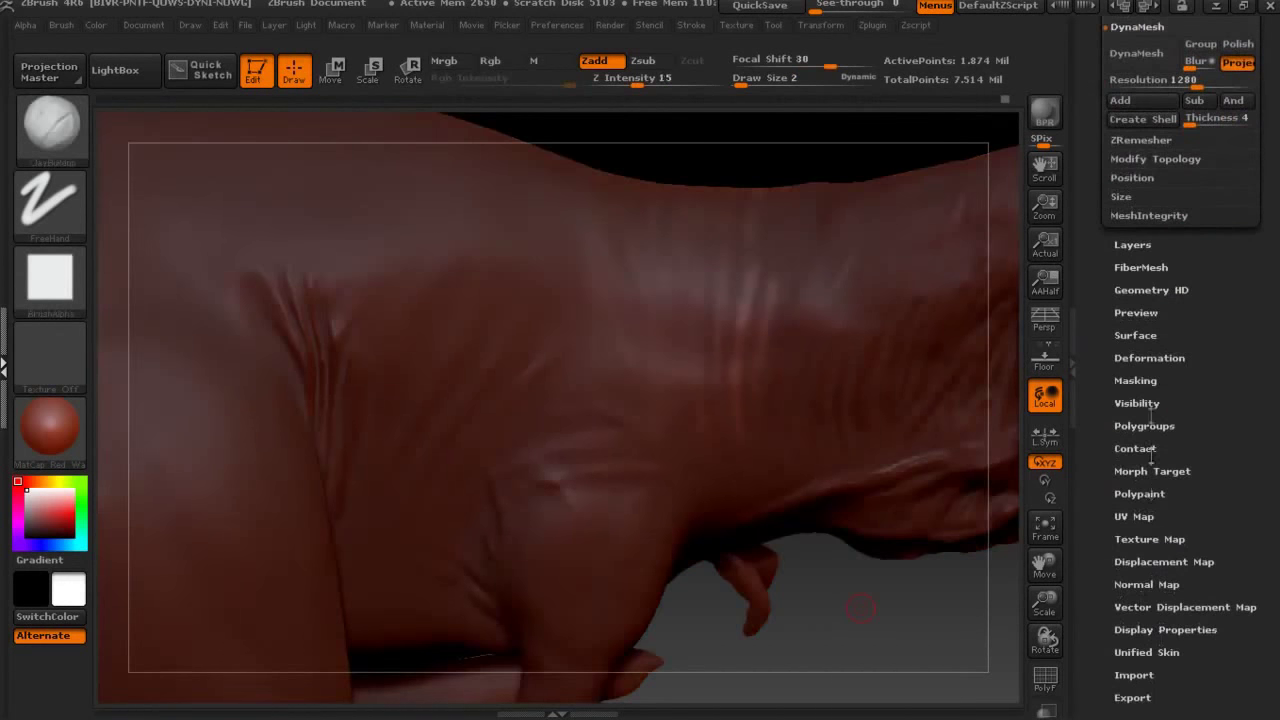
click(1140, 451)
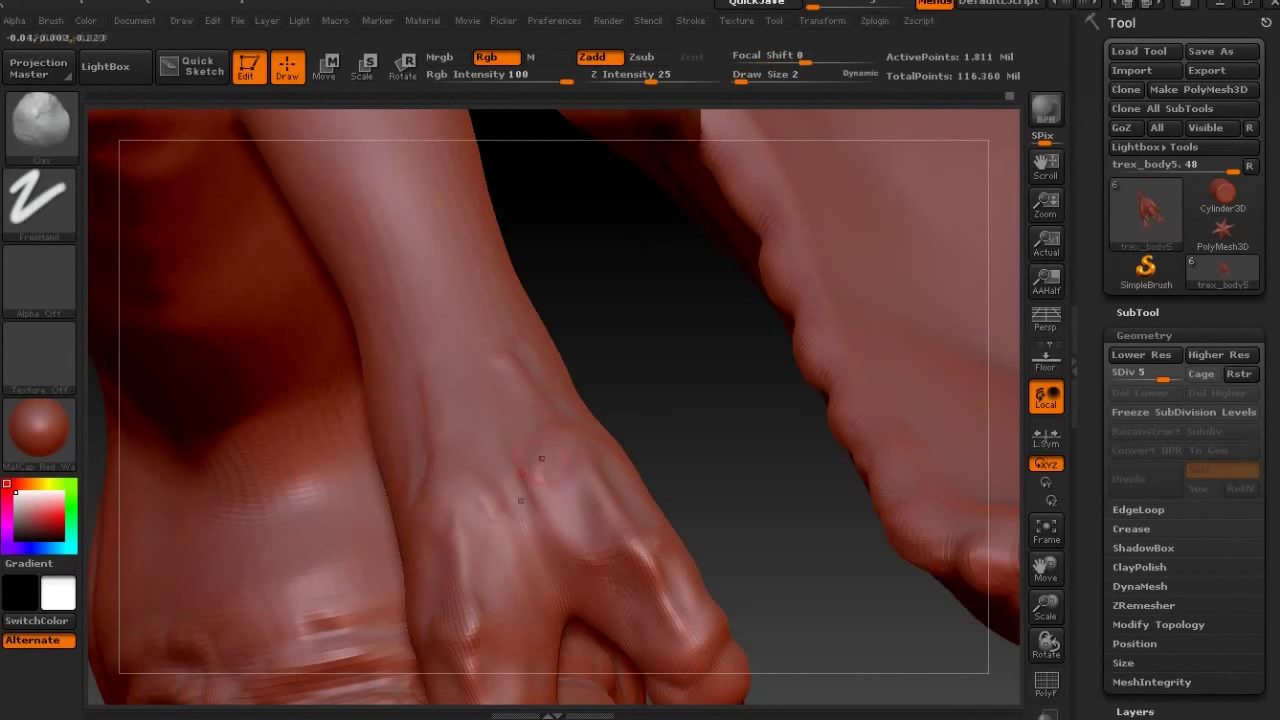
key(b)
key(c)
key(b)
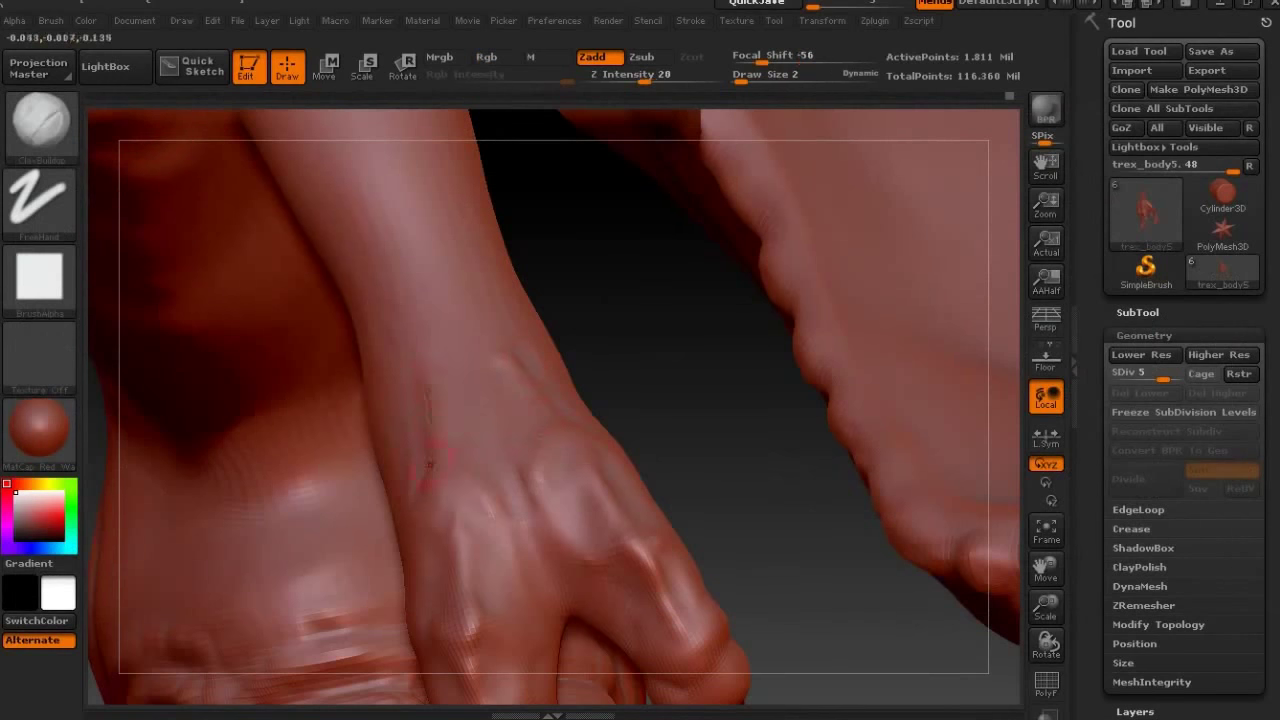
Build a small wrinkled clay bump on the forearm and smooth it.
mouse_move(700, 350)
alt+mouse_down()
mouse_move(722, 352)
mouse_move(650, 300)
alt+mouse_up()
drag(455, 370, 525, 388)
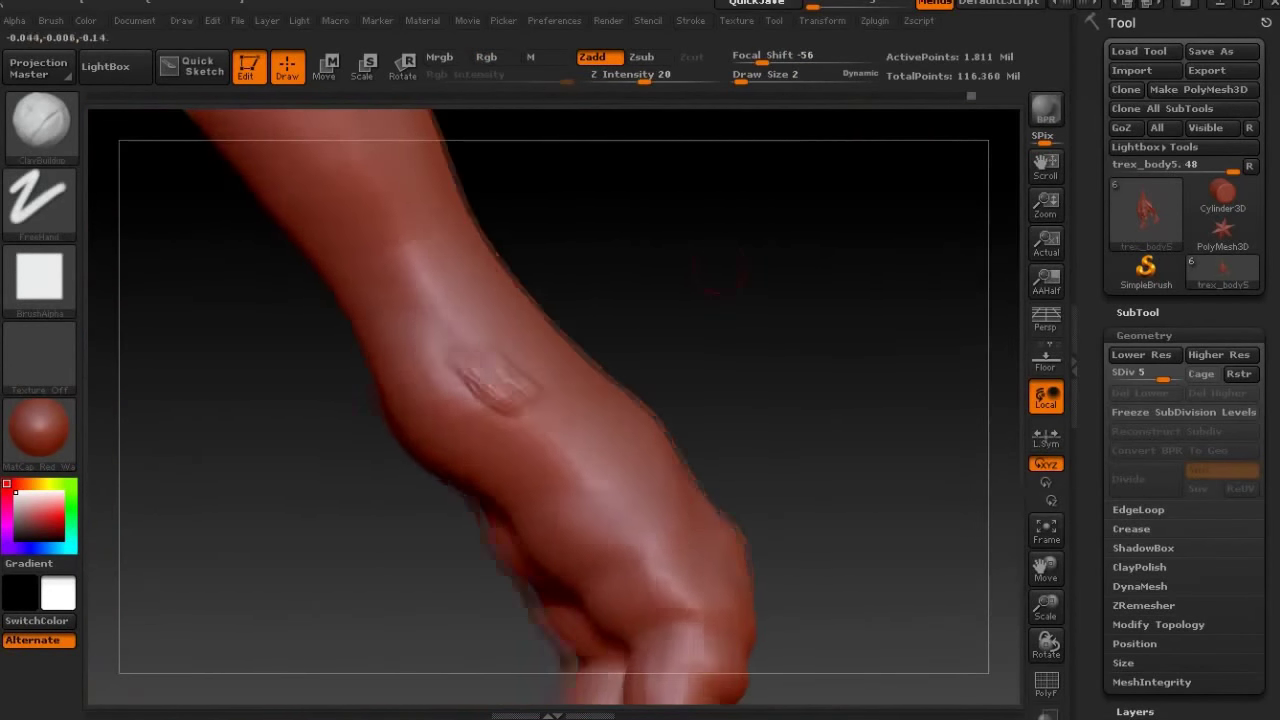
drag(719, 267, 490, 360)
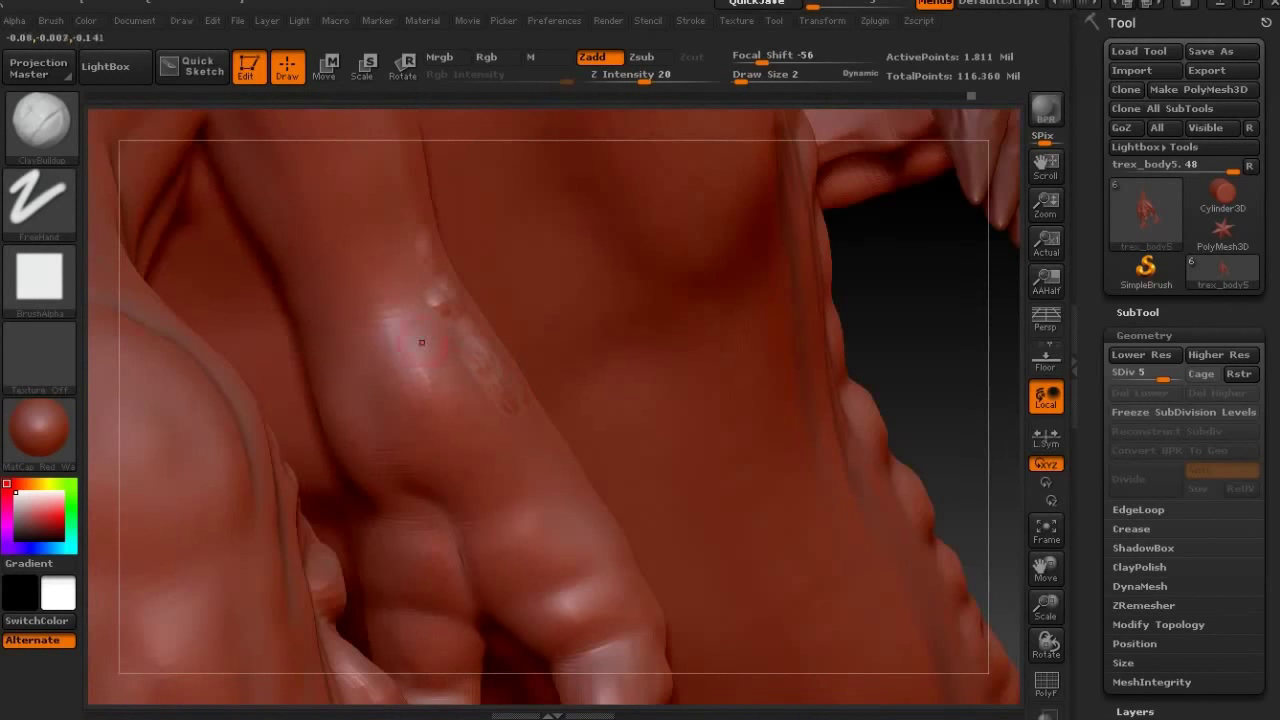
mouse_move(905, 290)
mouse_down()
mouse_move(480, 330)
mouse_move(500, 360)
mouse_up()
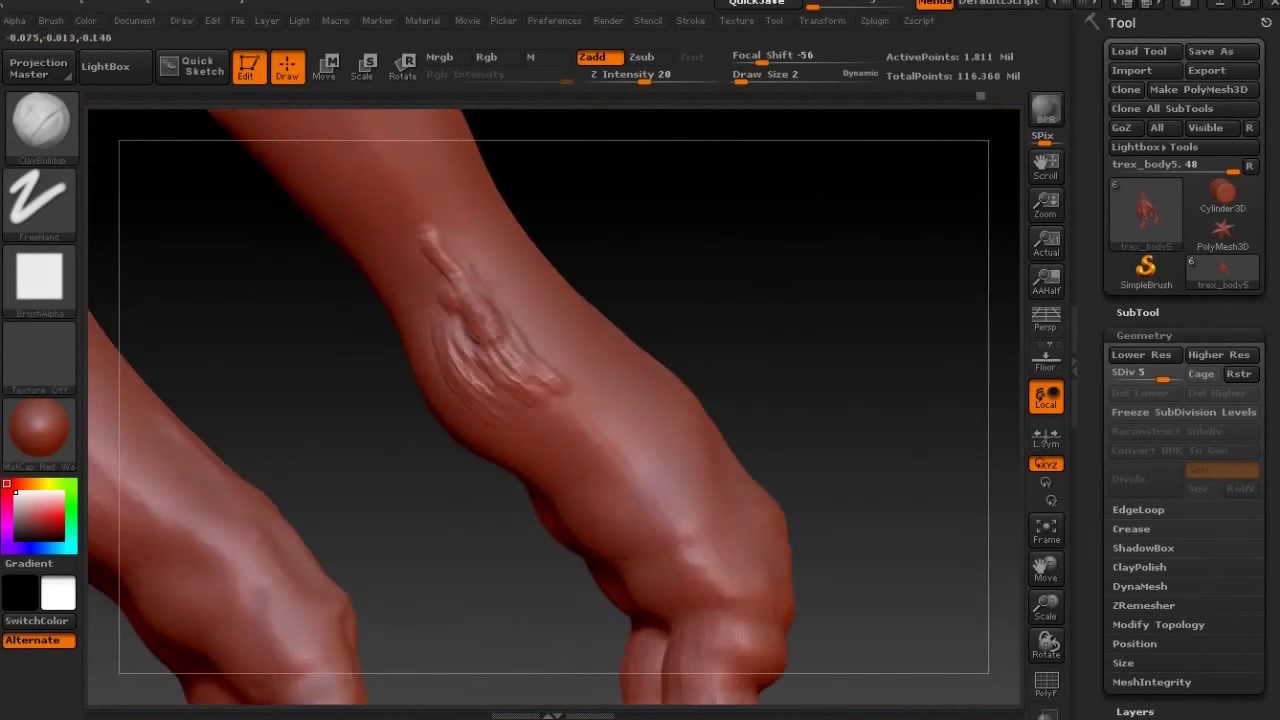
drag(460, 305, 540, 390)
shift+drag(445, 250, 510, 370)
shift+drag(445, 305, 500, 380)
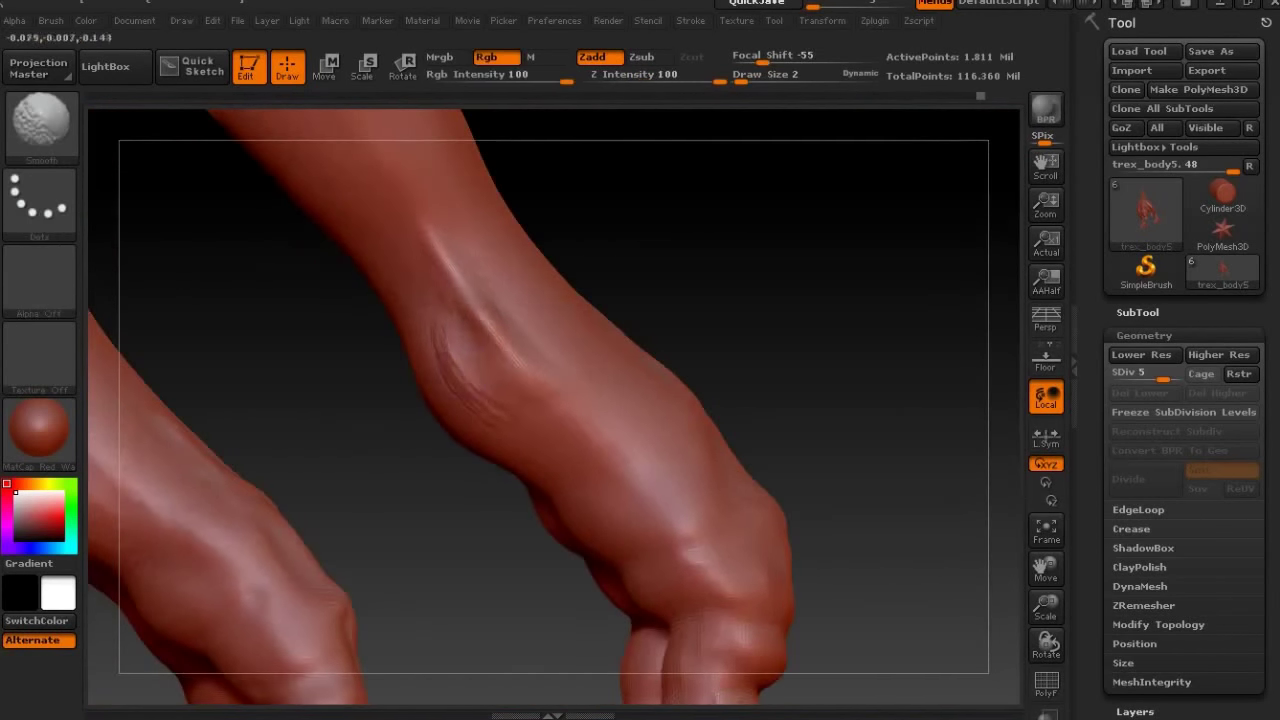
Add and smooth knuckle and vein detail on the hand from several angles.
mouse_move(700, 200)
mouse_down()
mouse_move(611, 191)
mouse_move(356, 444)
mouse_up()
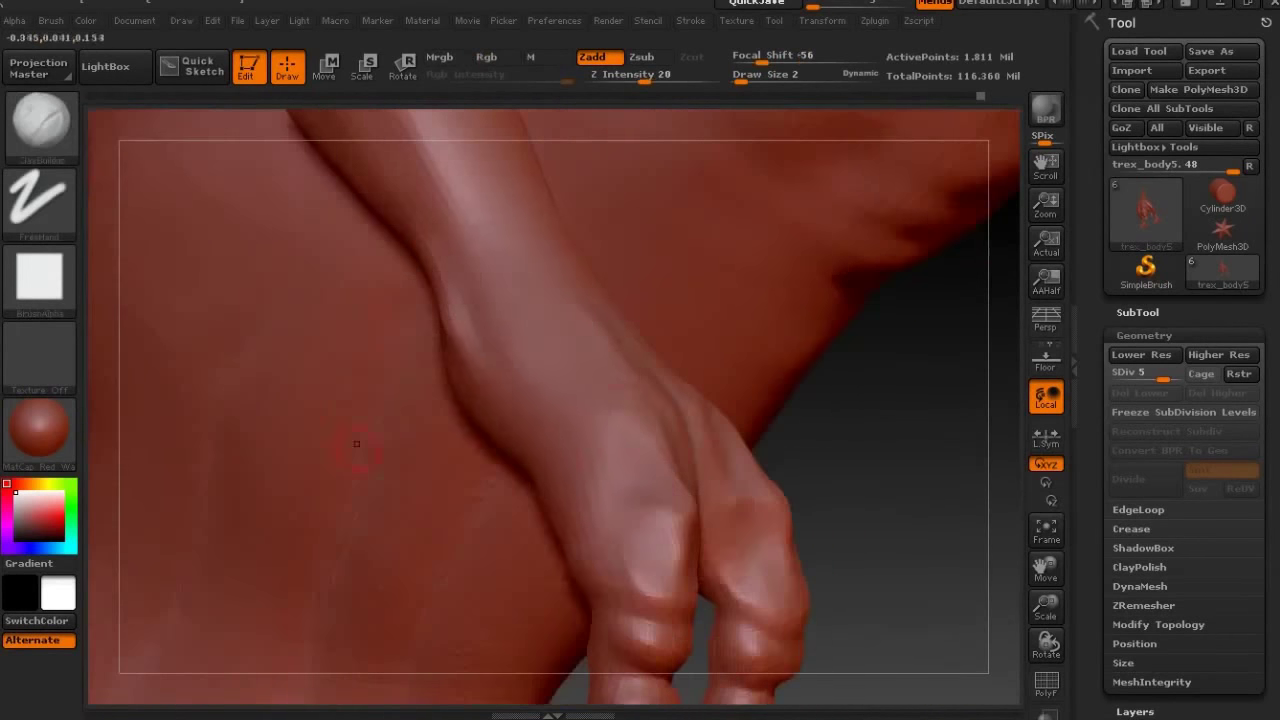
key(shift)
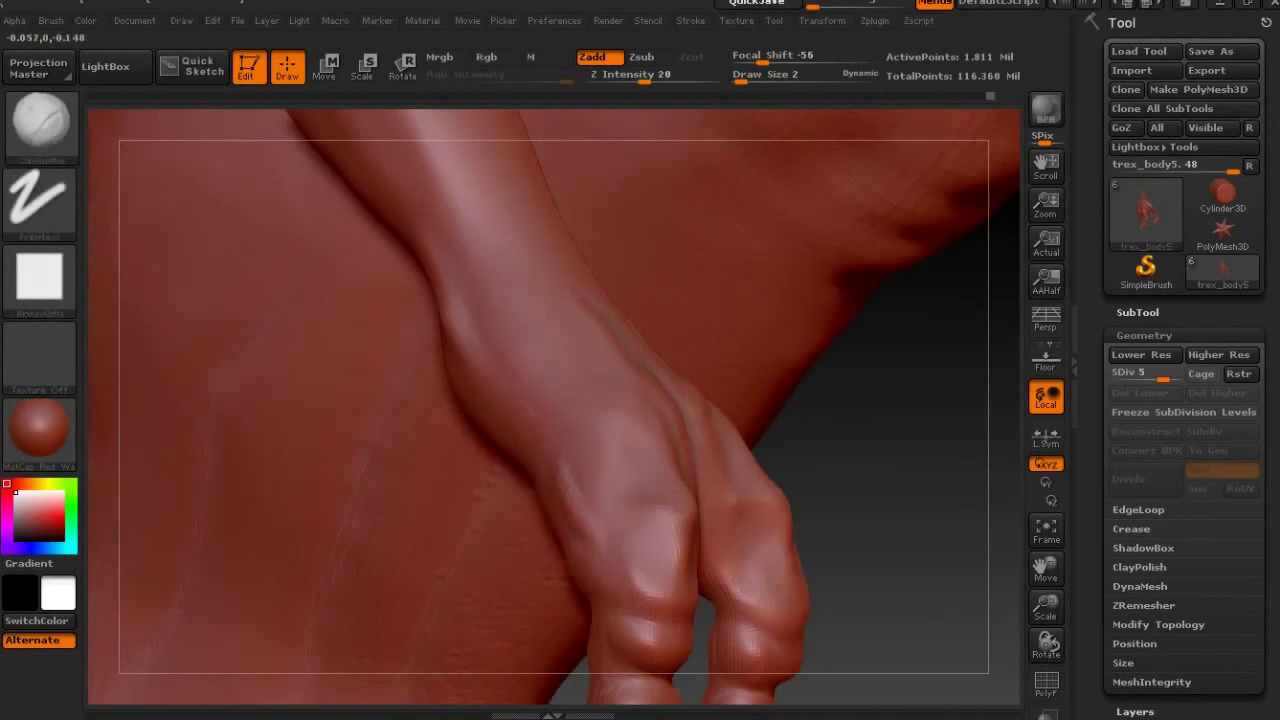
key(shift)
key(shift)
shift+drag(572, 357, 683, 355)
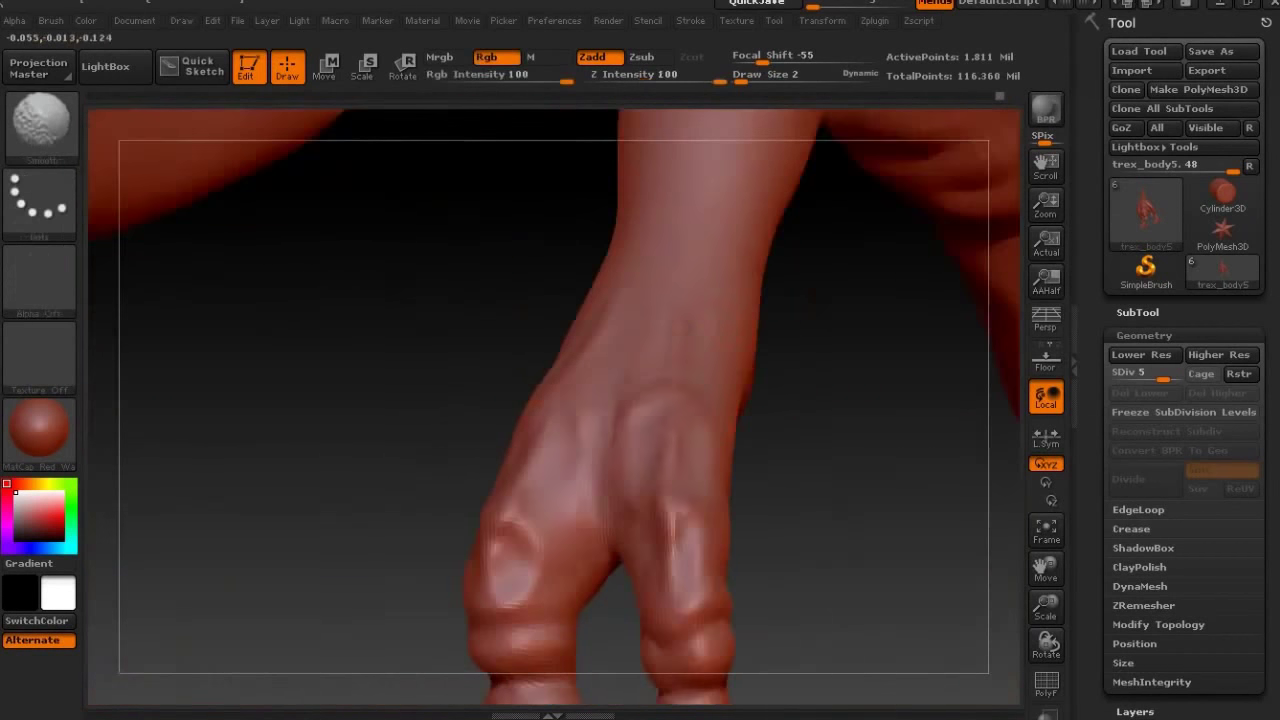
key(shift)
key(shift)
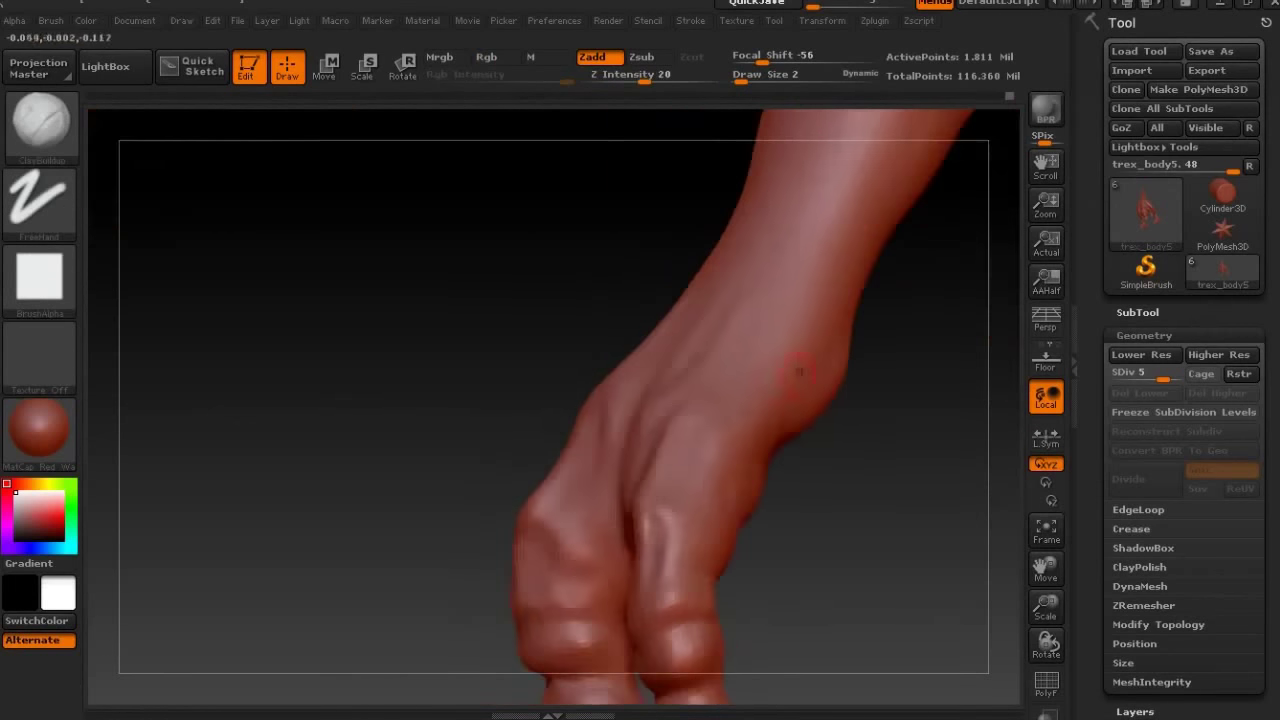
drag(670, 420, 825, 375)
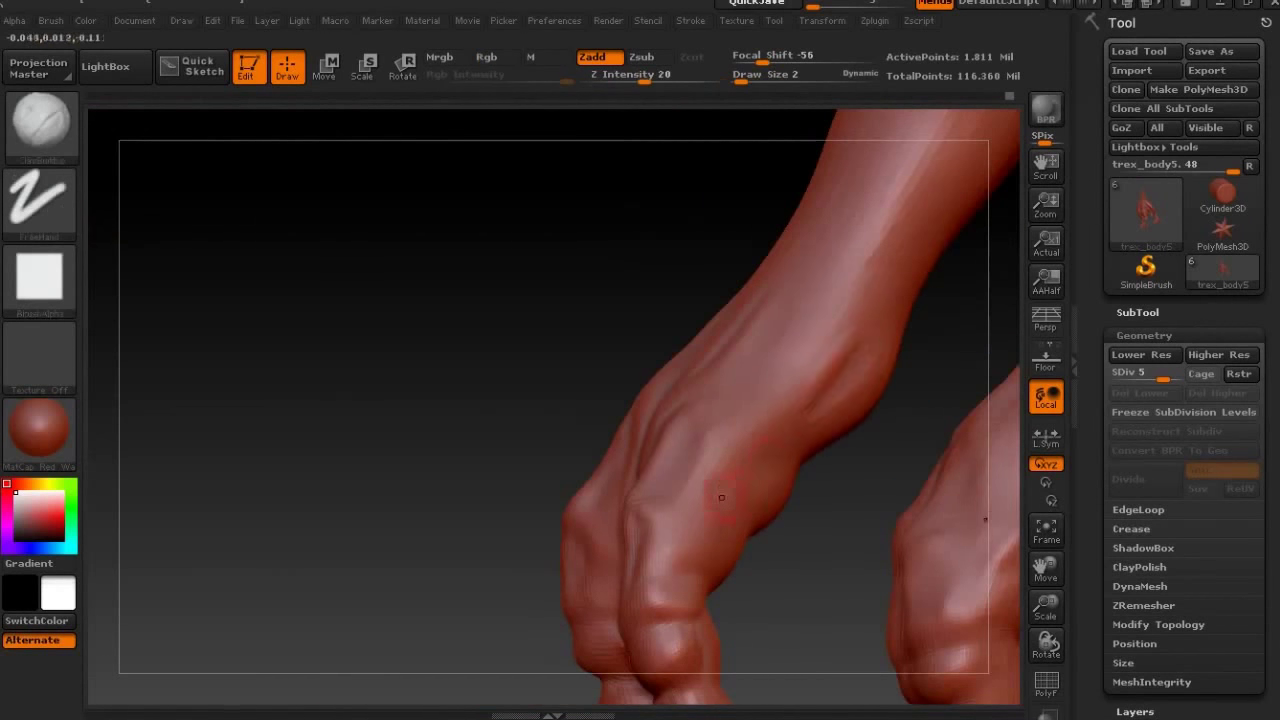
key(shift)
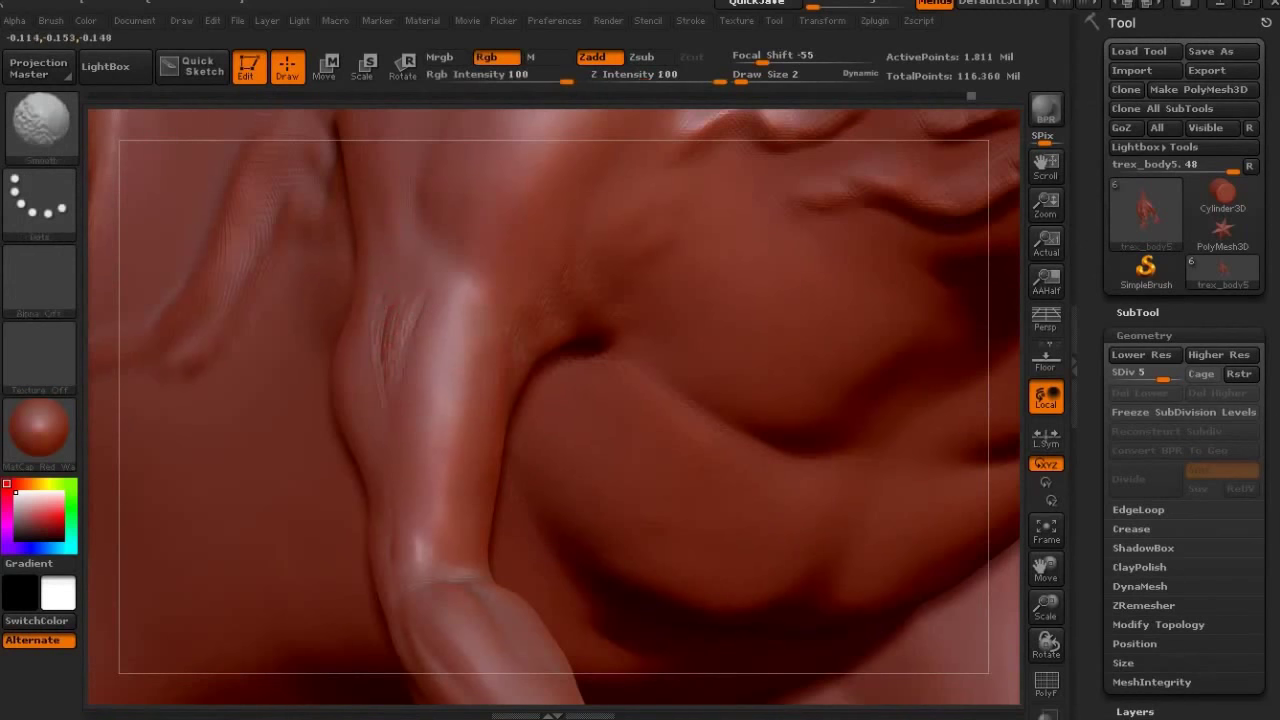
Carve the flank crease with ClayBuildup at Draw Size 3 and smooth its edges.
drag(390, 398, 392, 486)
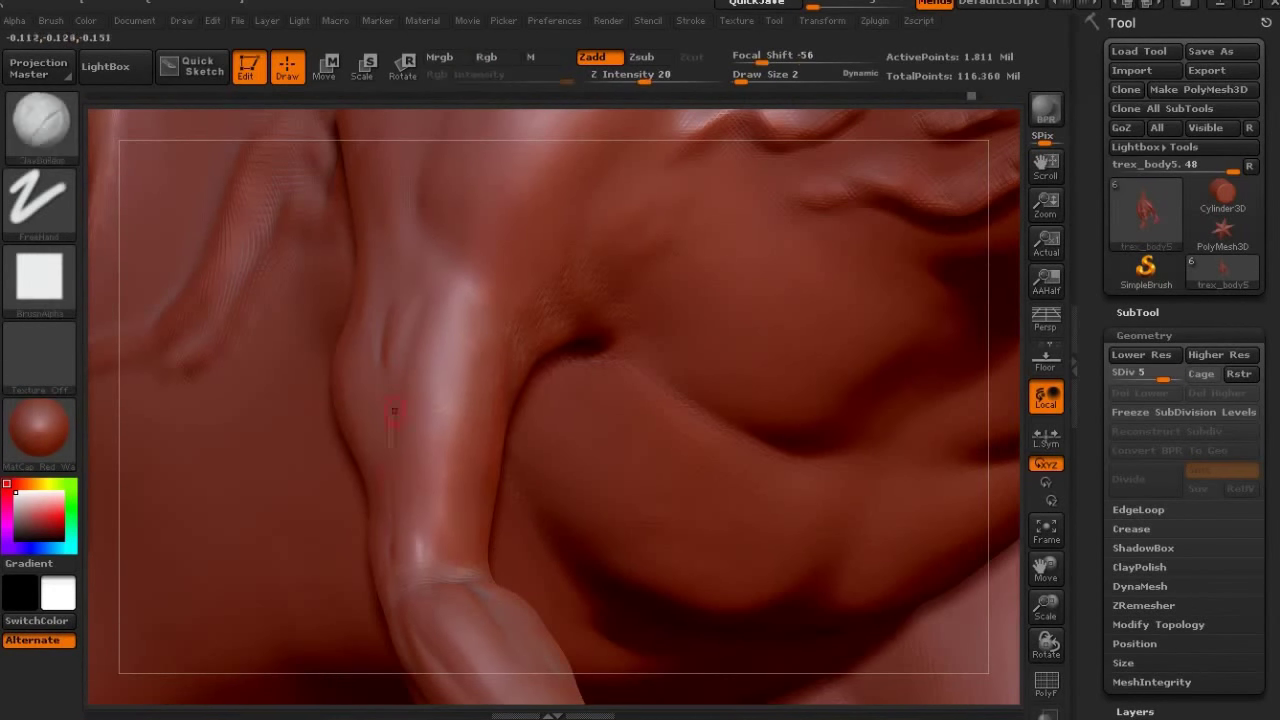
key(shift)
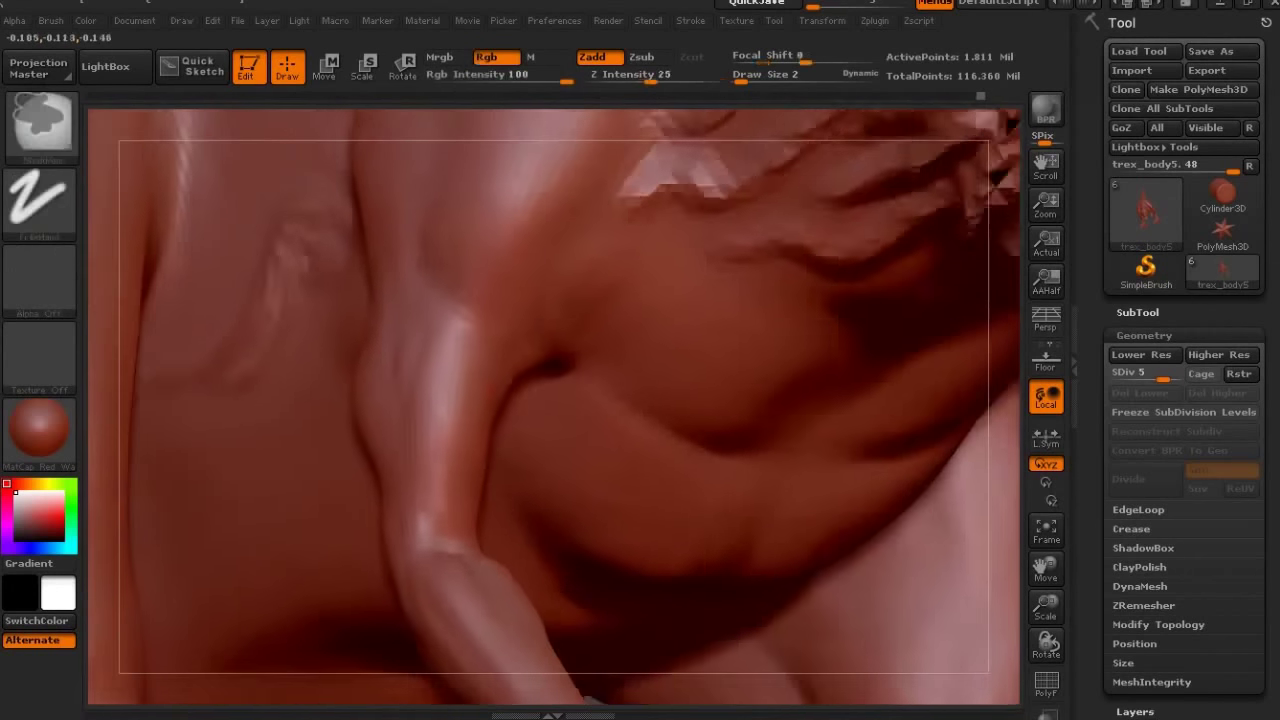
drag(1010, 600, 734, 497)
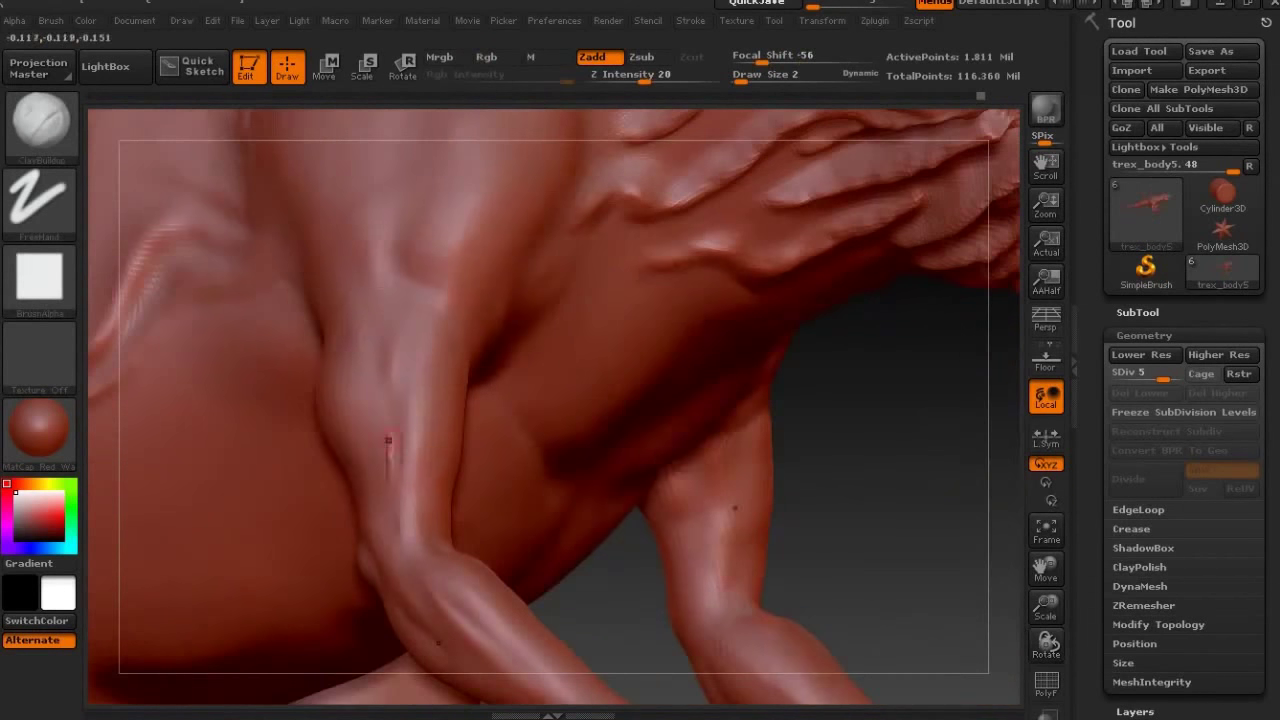
key(shift)
mouse_move(800, 340)
mouse_down()
mouse_move(840, 355)
mouse_move(558, 422)
mouse_up()
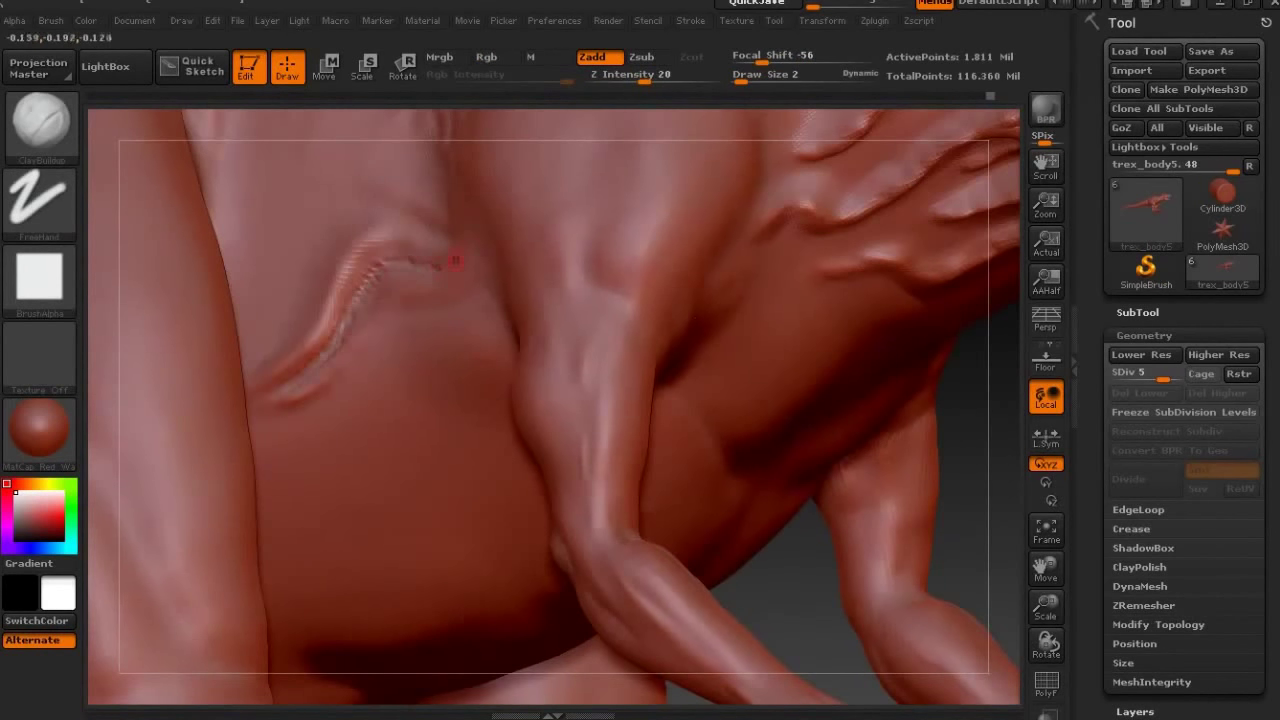
key(bracketright)
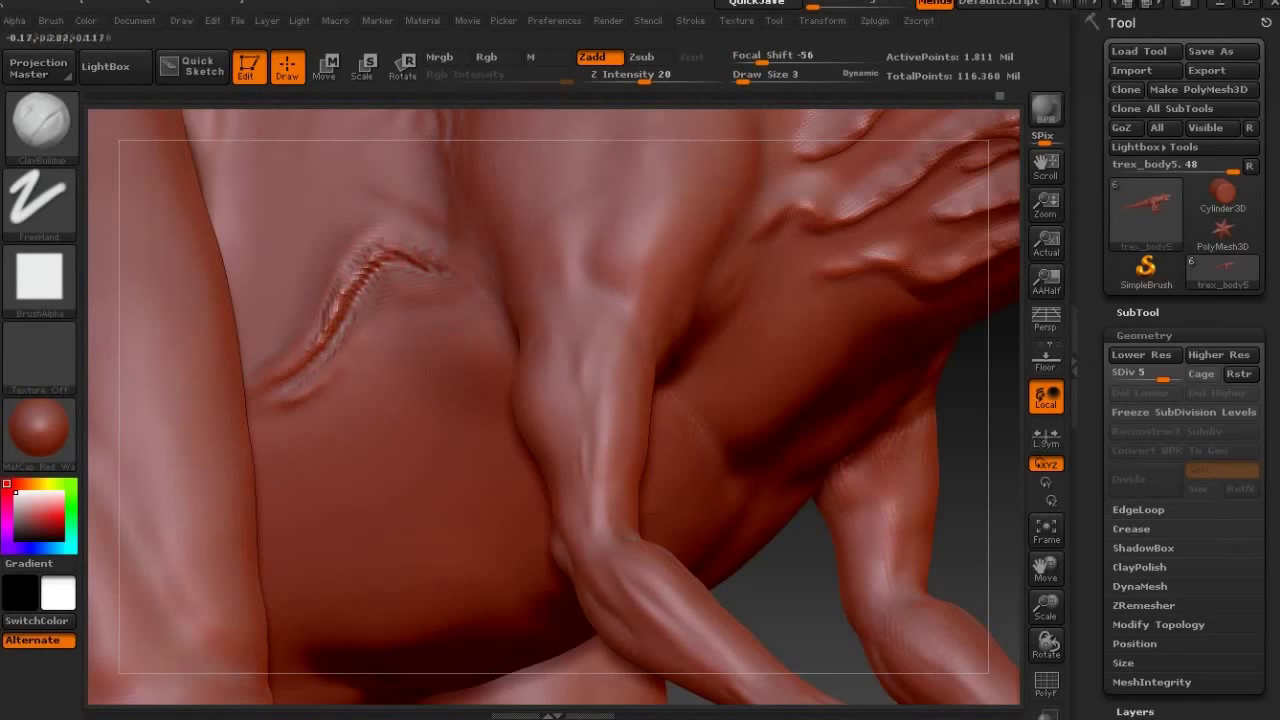
key(shift)
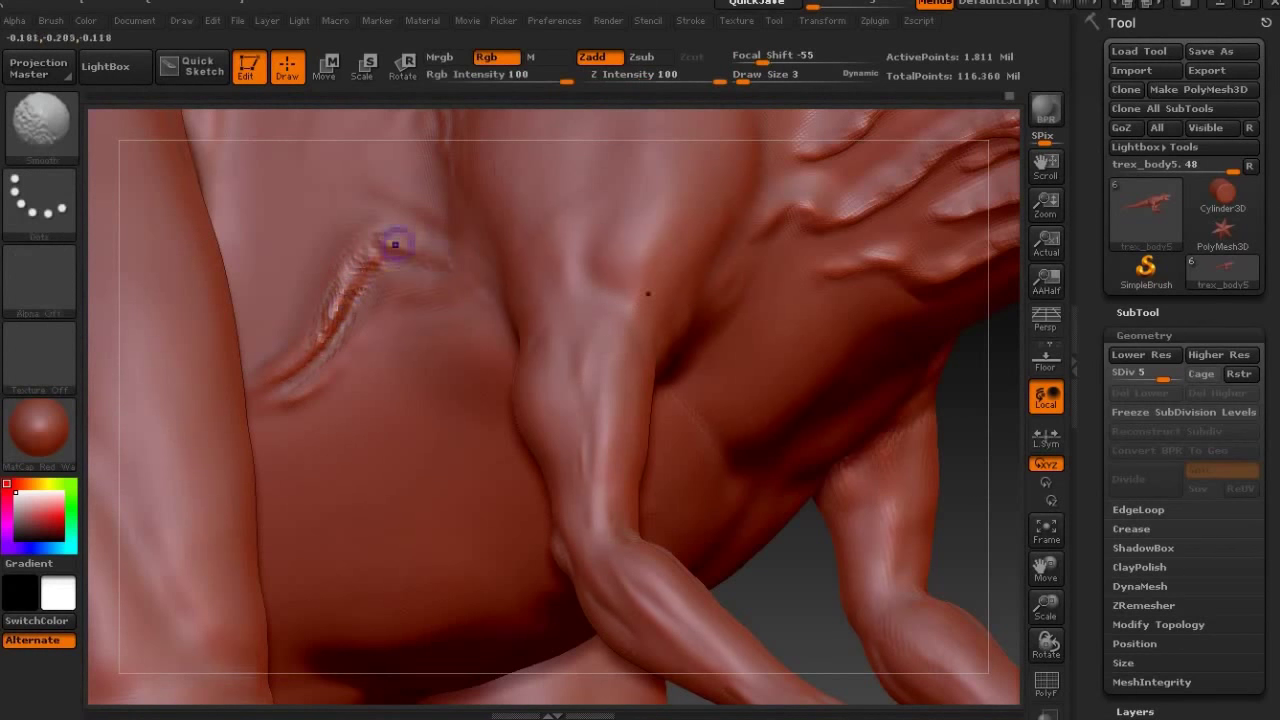
Lower the brush strength to 20 and roll back the latest strokes in Undo History.
key(b)
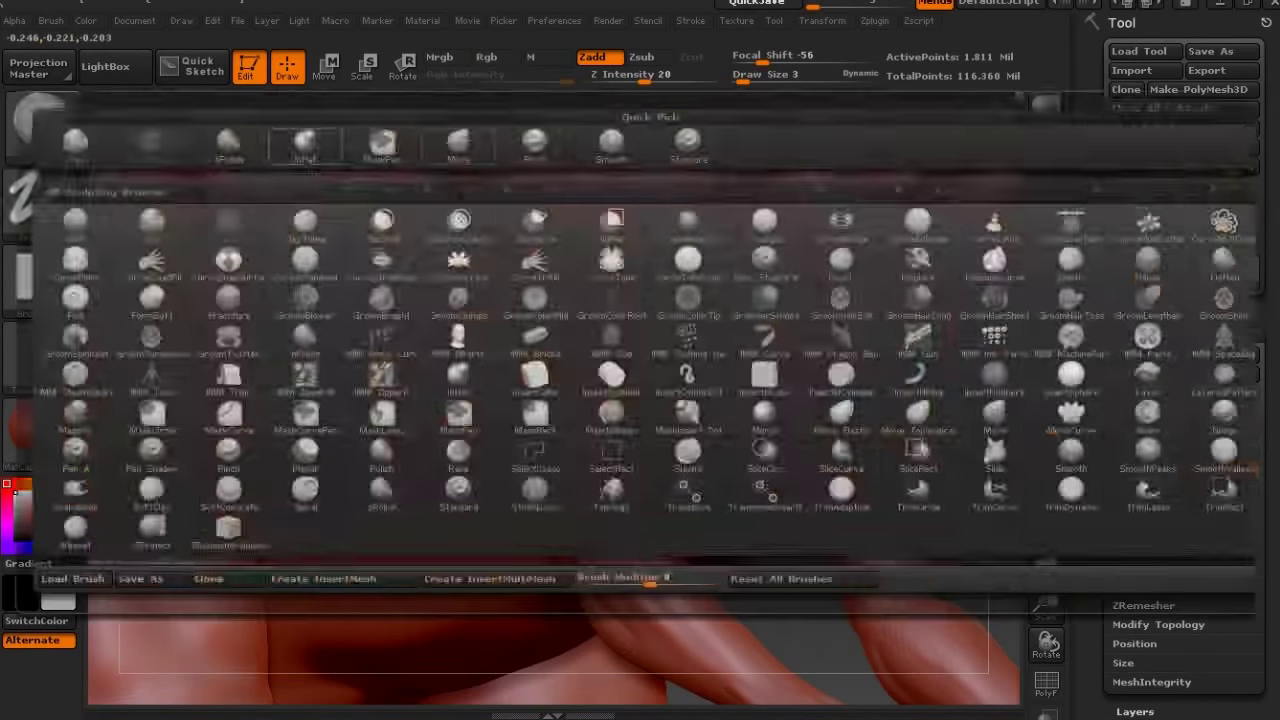
key(m)
key(a)
key(ctrl)
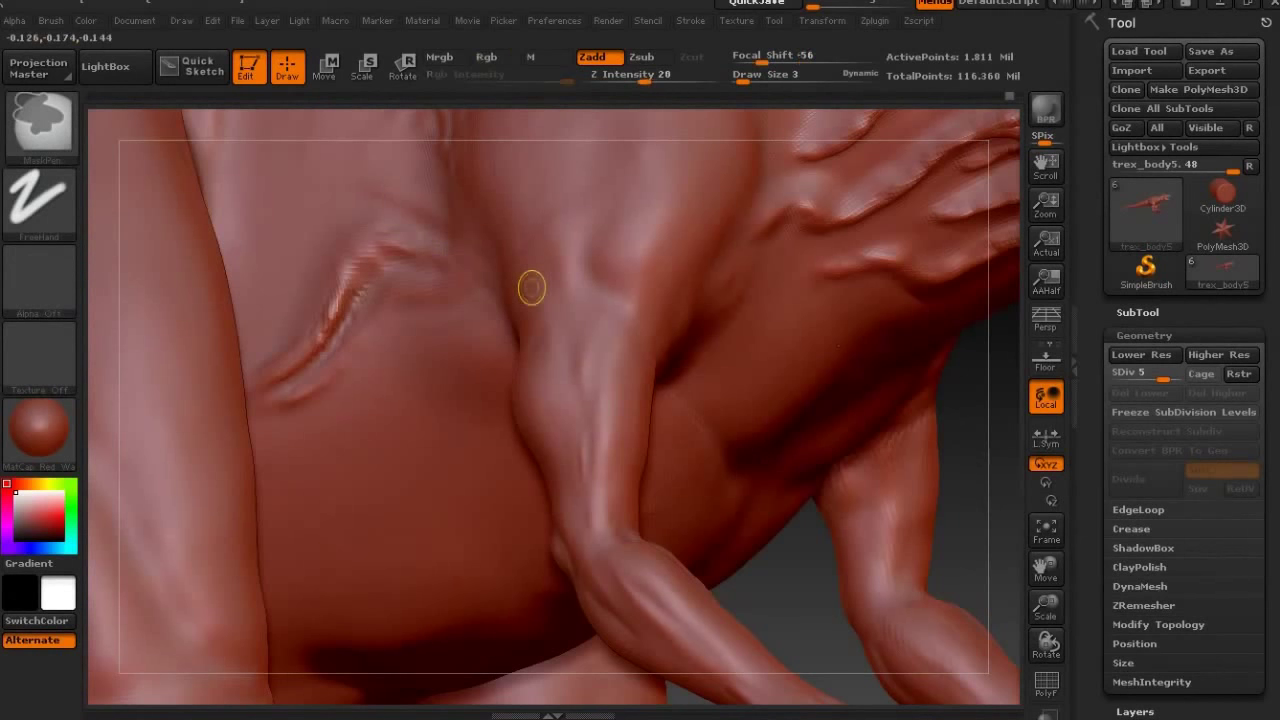
key(shift)
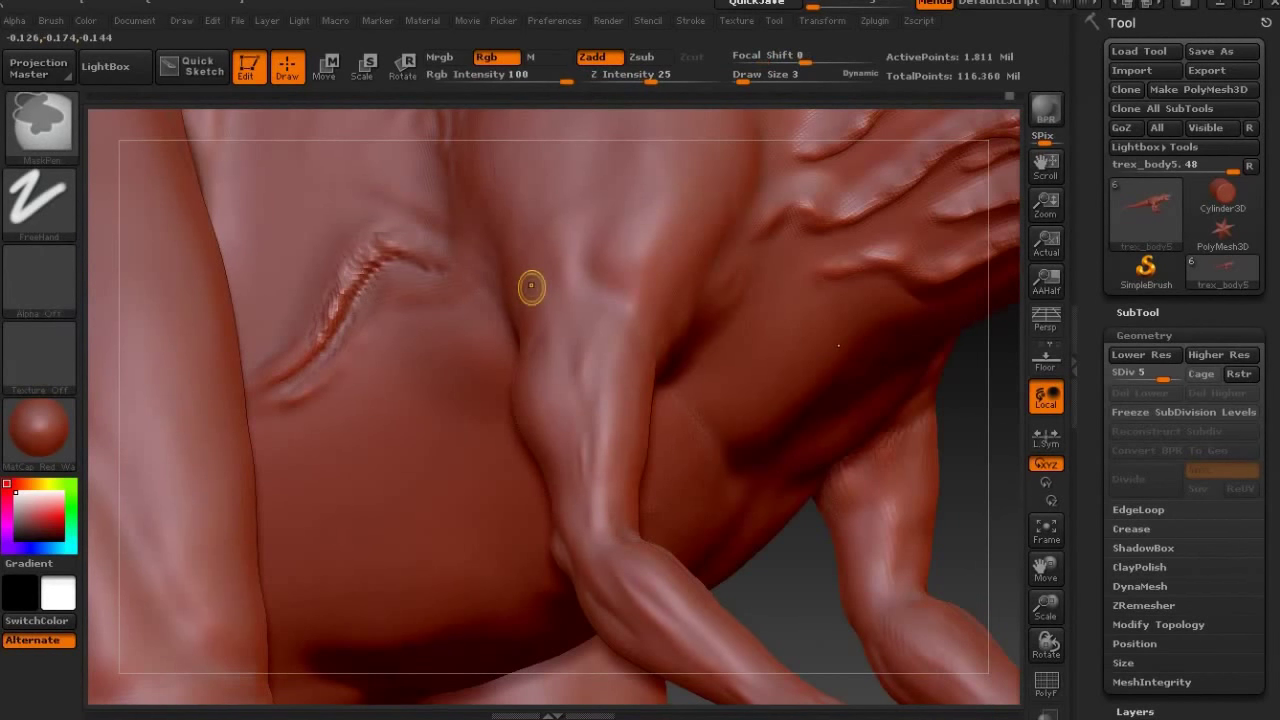
drag(1008, 95, 999, 95)
Puff up the skin beside the crease with the Inflat brush.
key(b)
key(i)
key(n)
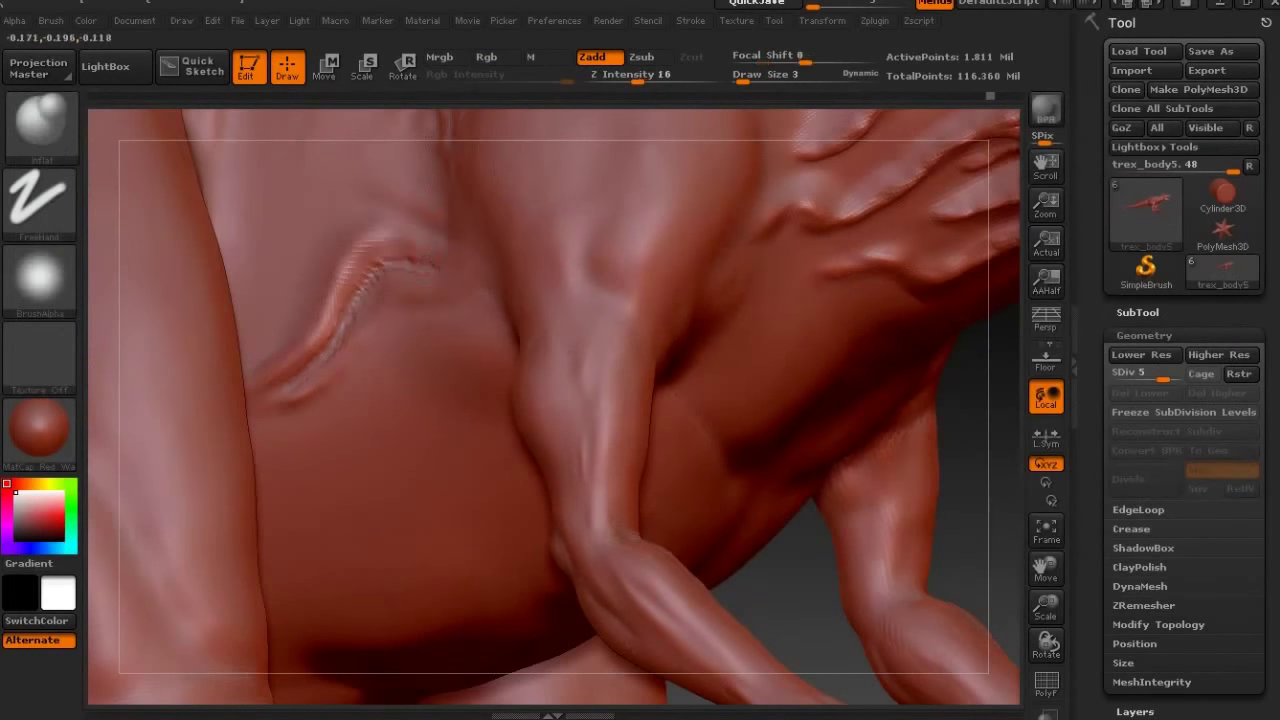
click(393, 247)
key(Return)
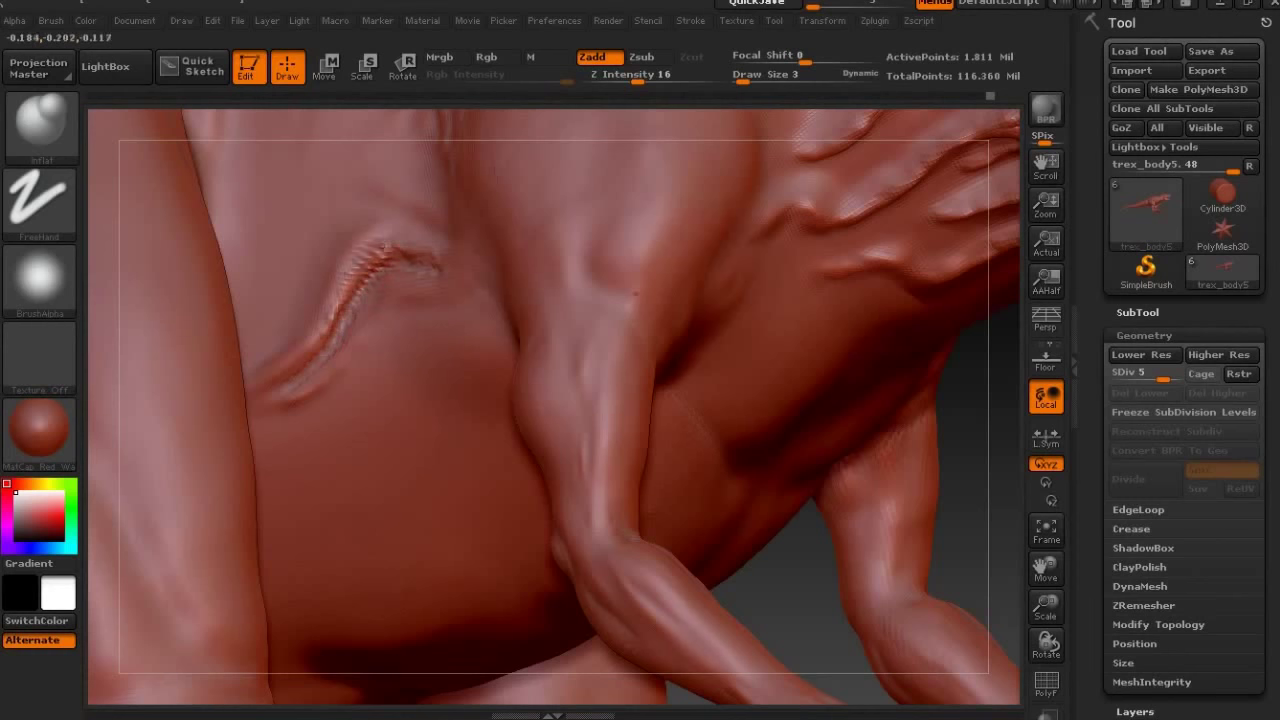
key(b)
key(i)
key(n)
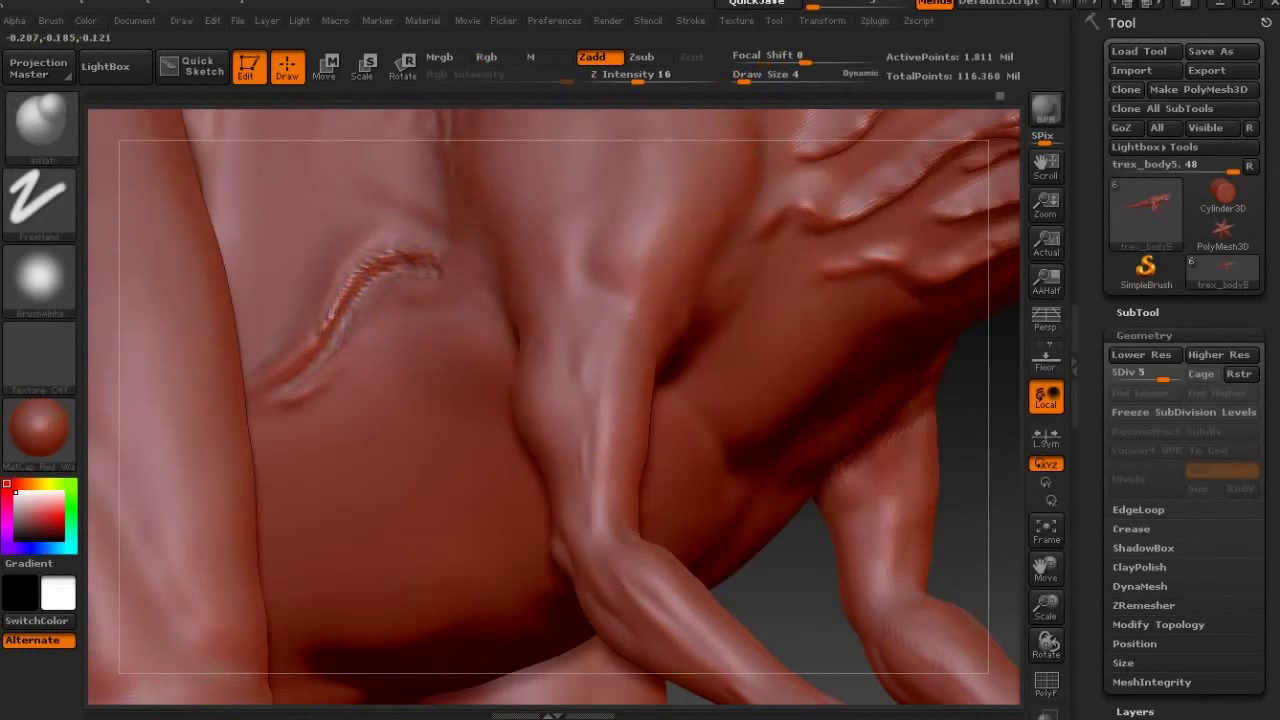
Pinch and smooth the crease edges, then zoom out to the whole torso.
key(b)
key(p)
key(i)
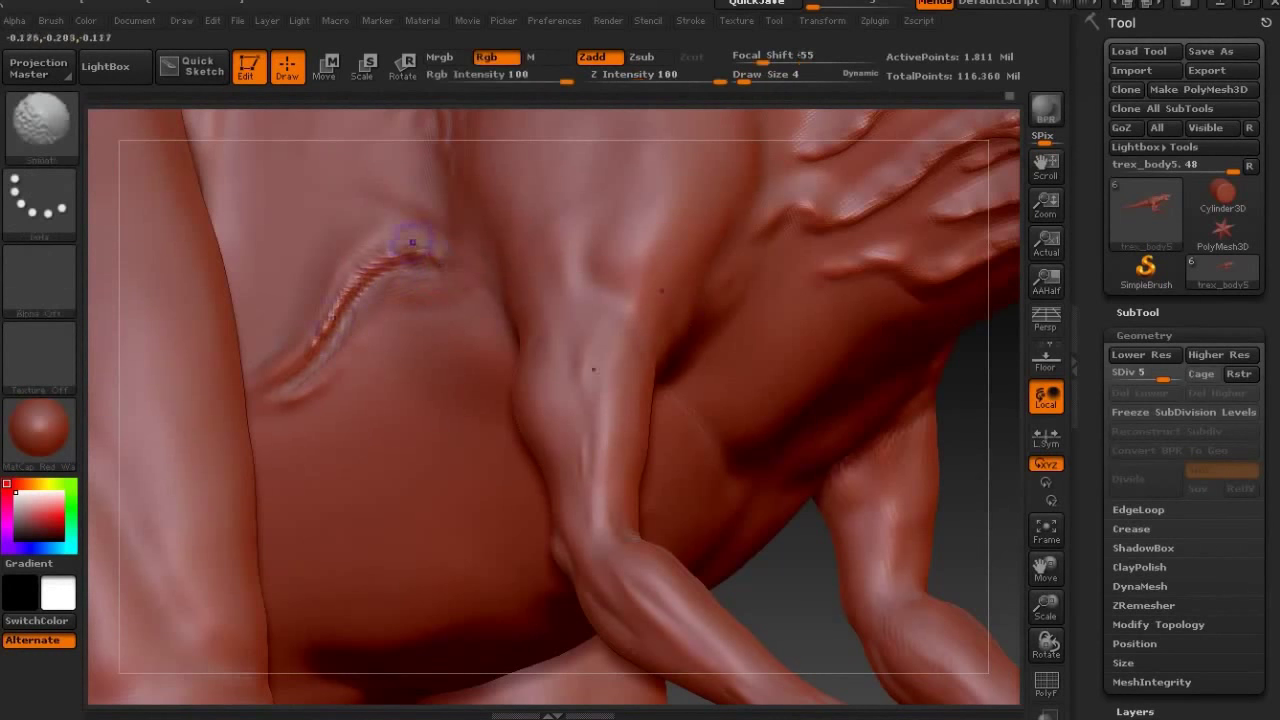
shift+drag(332, 305, 292, 386)
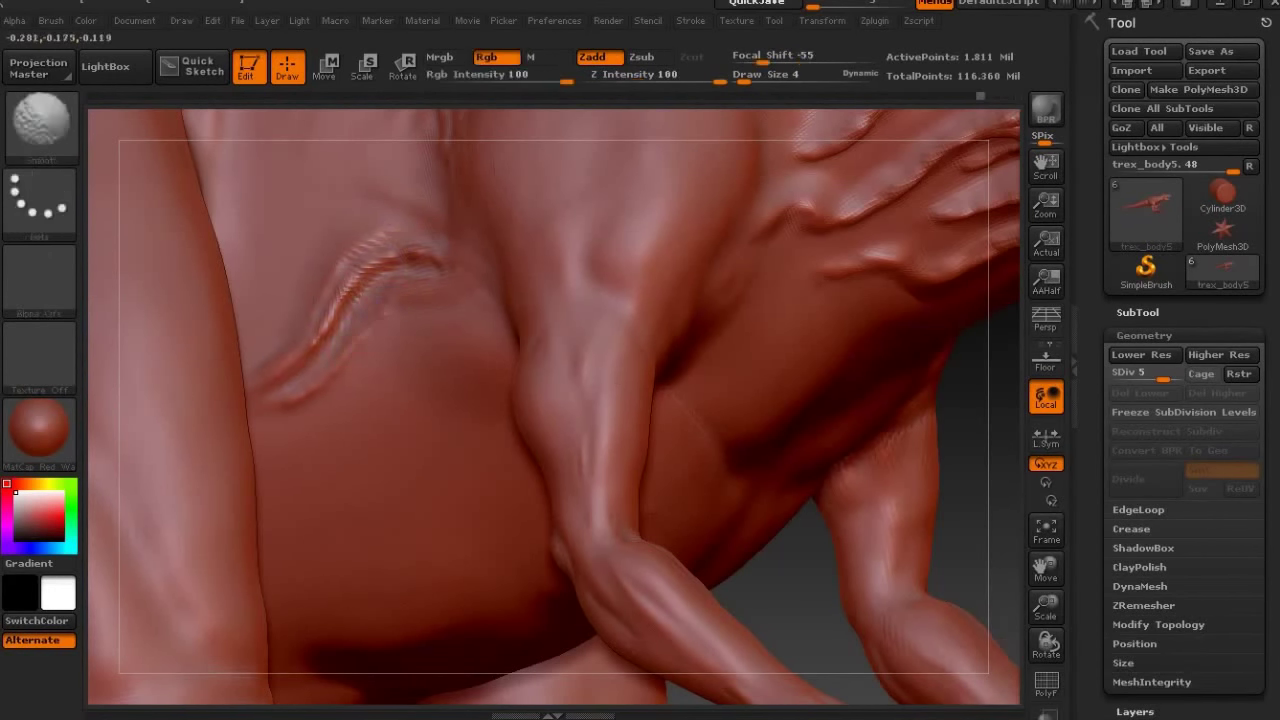
mouse_move(870, 500)
mouse_down()
mouse_move(700, 450)
mouse_move(430, 306)
mouse_up()
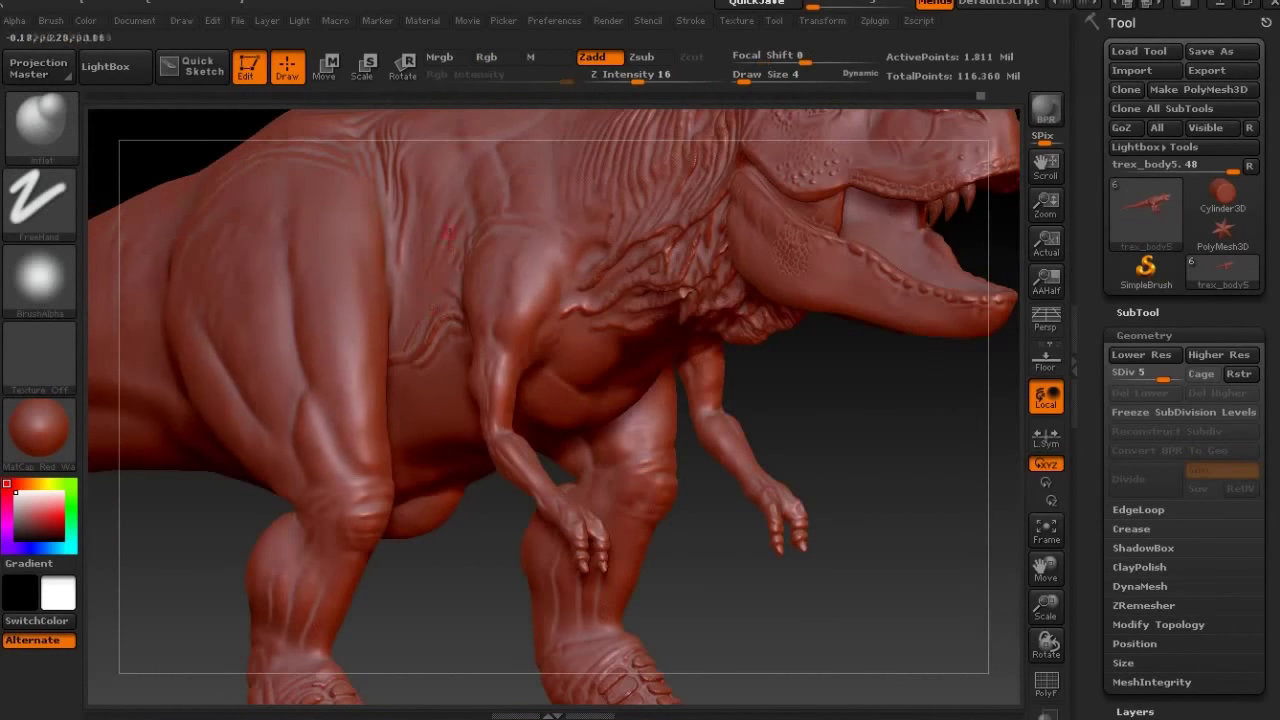
click(38, 278)
Apply the grey MatCap Pearl Cavity material and zoom onto the knee.
click(38, 425)
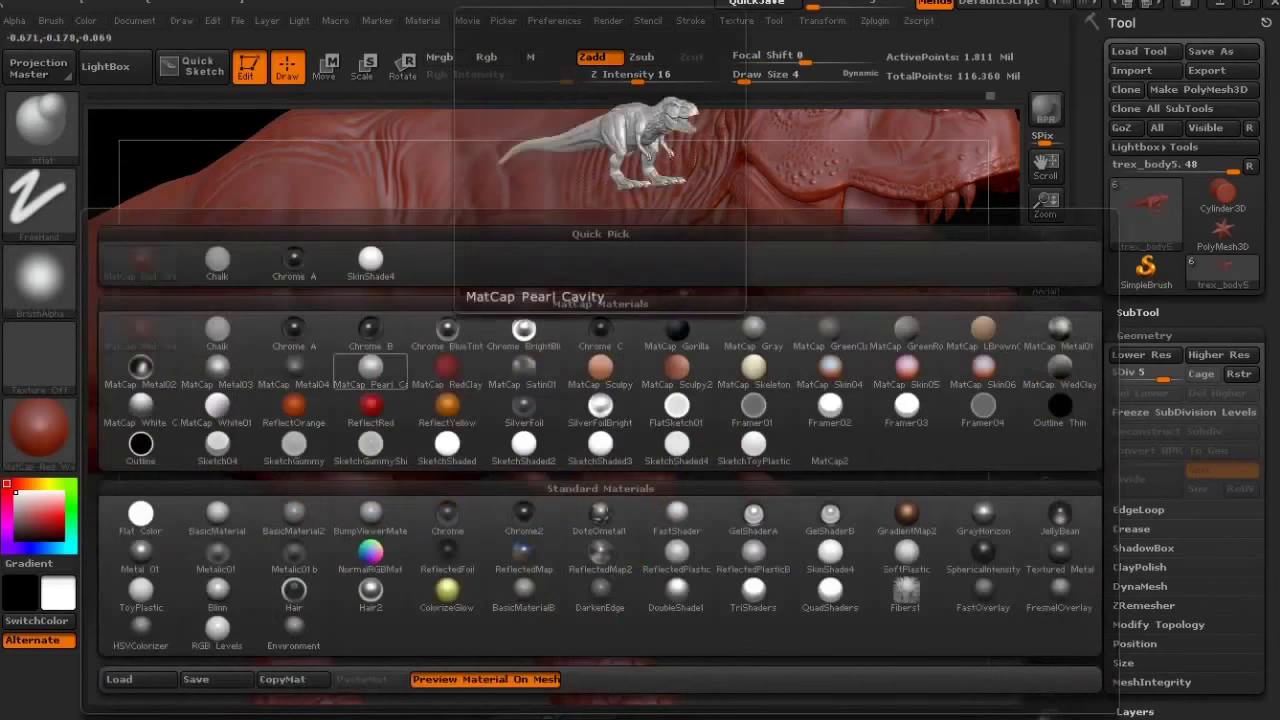
click(370, 368)
mouse_move(640, 502)
alt+mouse_down()
mouse_move(683, 457)
mouse_move(616, 398)
alt+mouse_up()
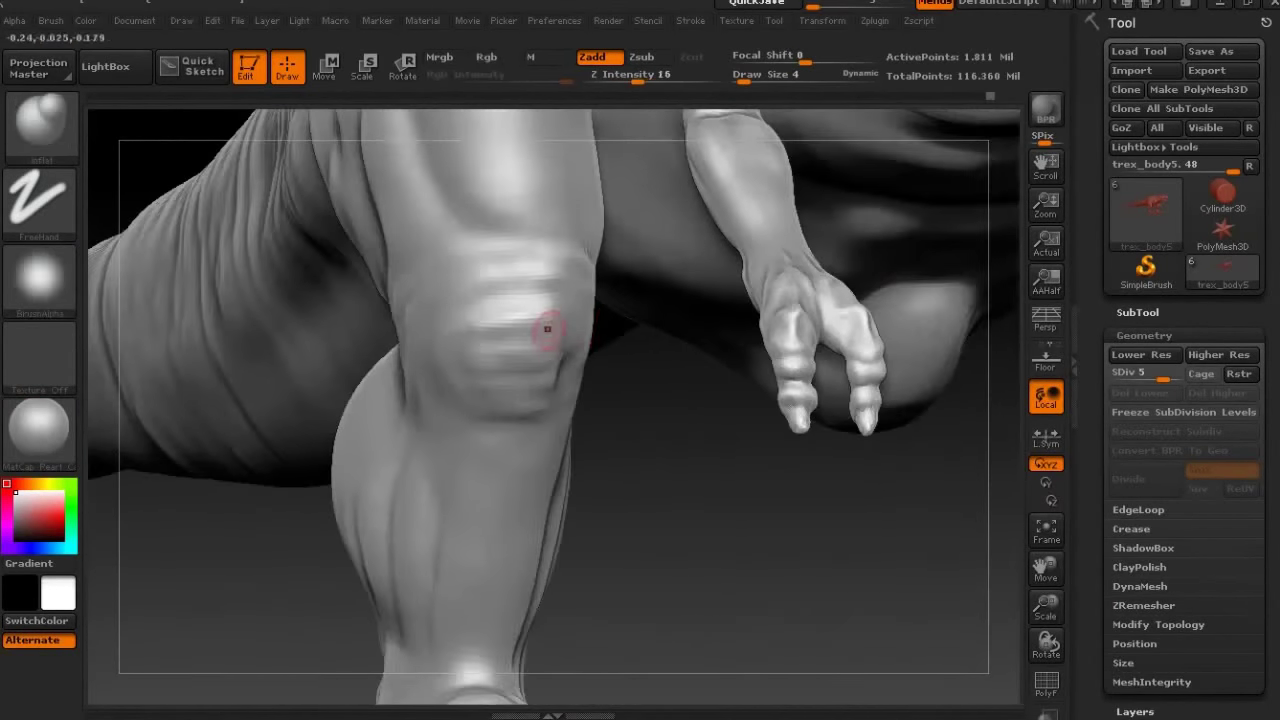
mouse_move(474, 393)
mouse_down()
mouse_move(508, 342)
mouse_move(396, 313)
mouse_up()
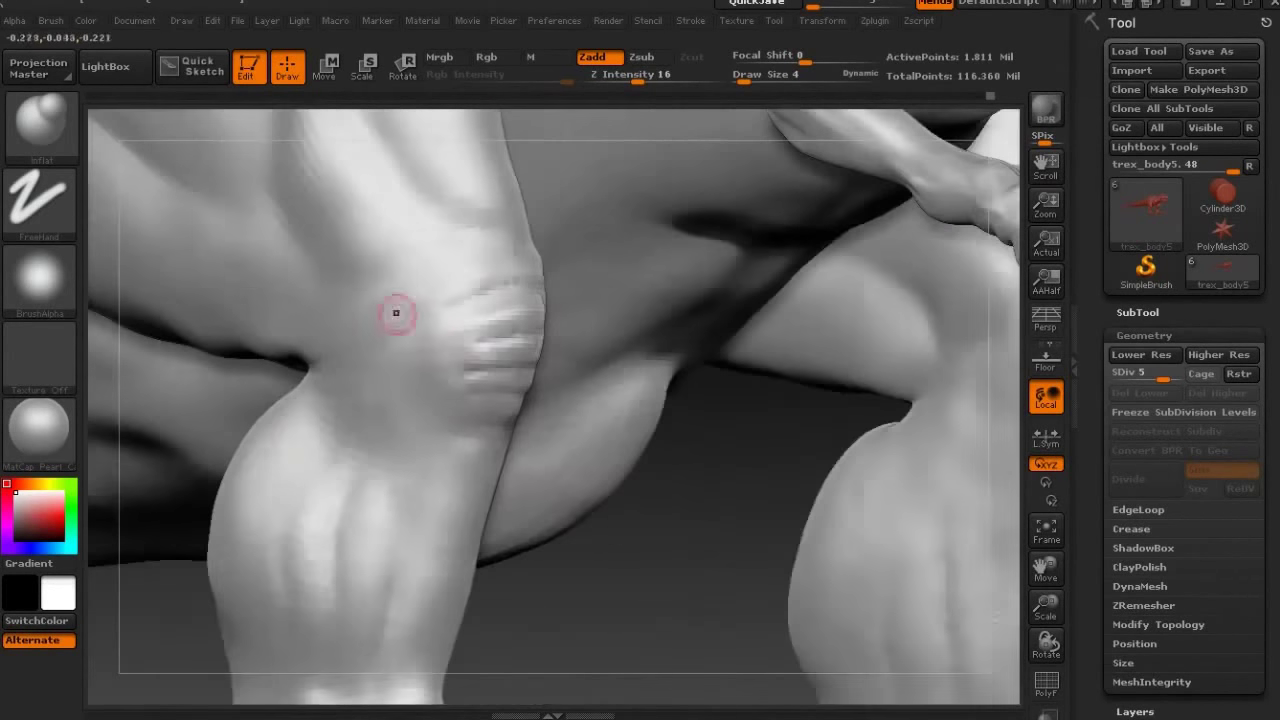
Smooth the bump among the knee wrinkles, alternating with Inflat strokes.
key(shift)
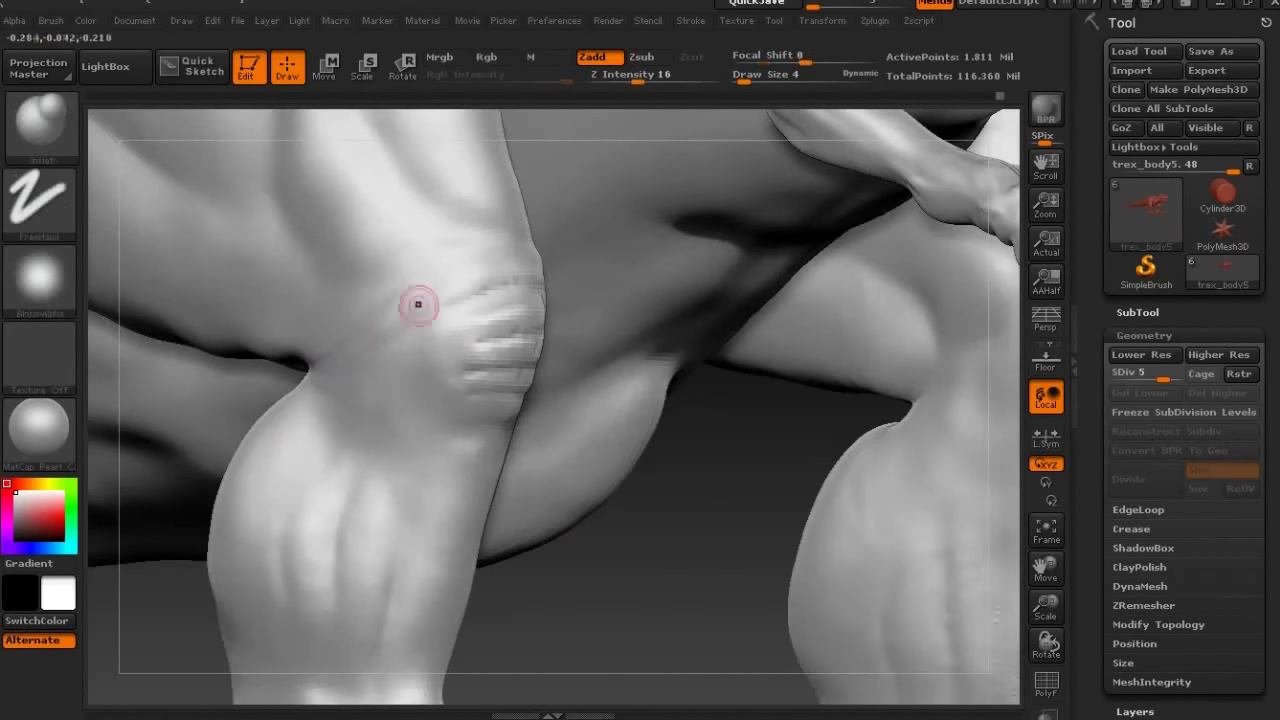
key(shift)
key(shift)
key(shift)
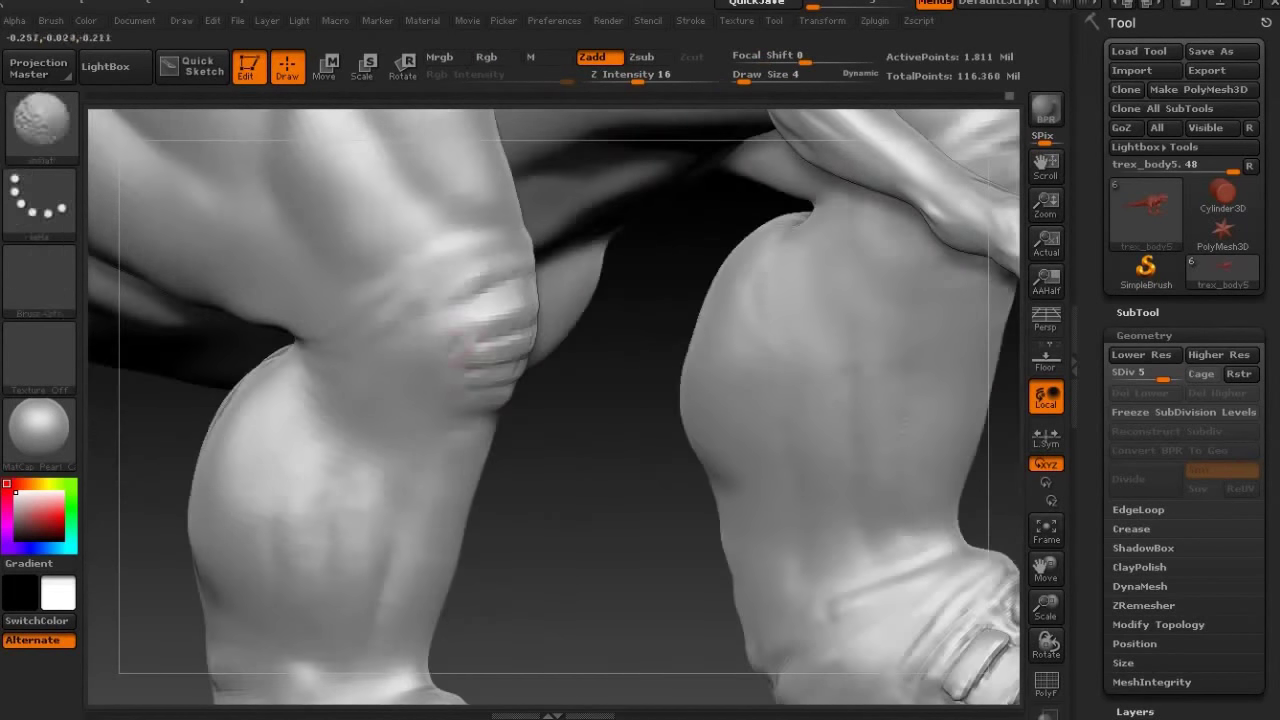
key(shift)
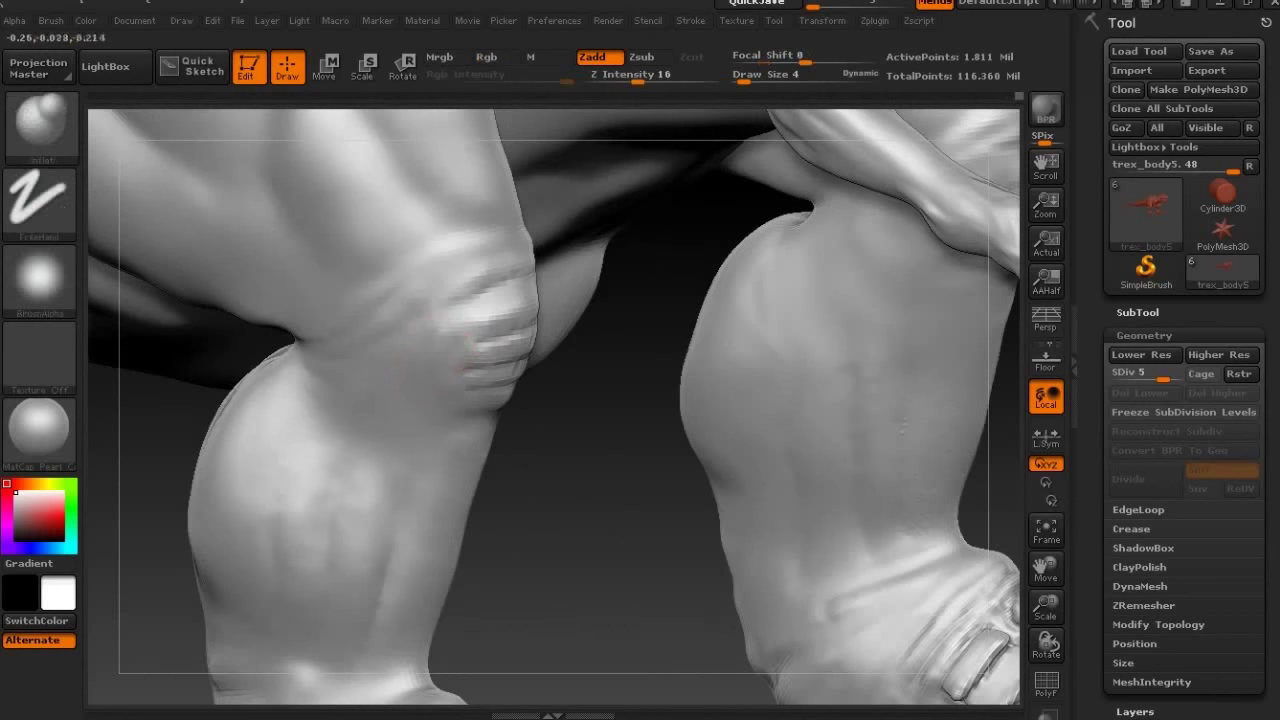
key(shift)
key(shift)
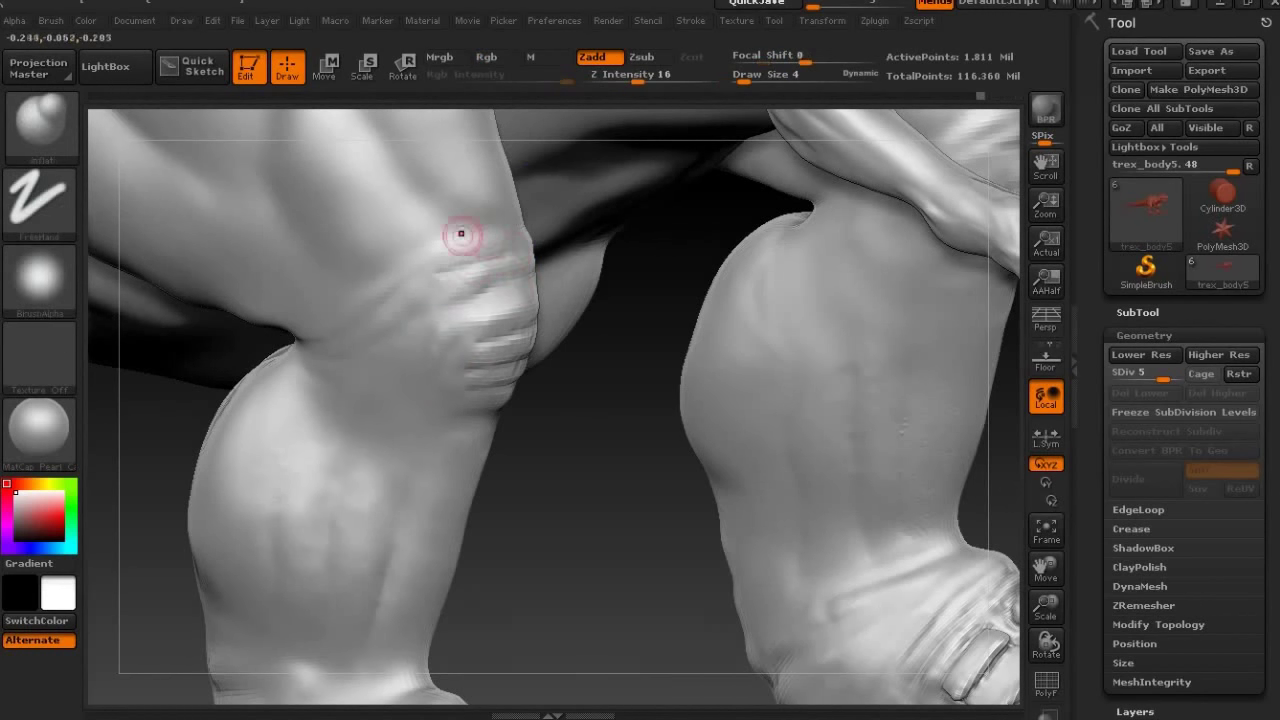
key(shift)
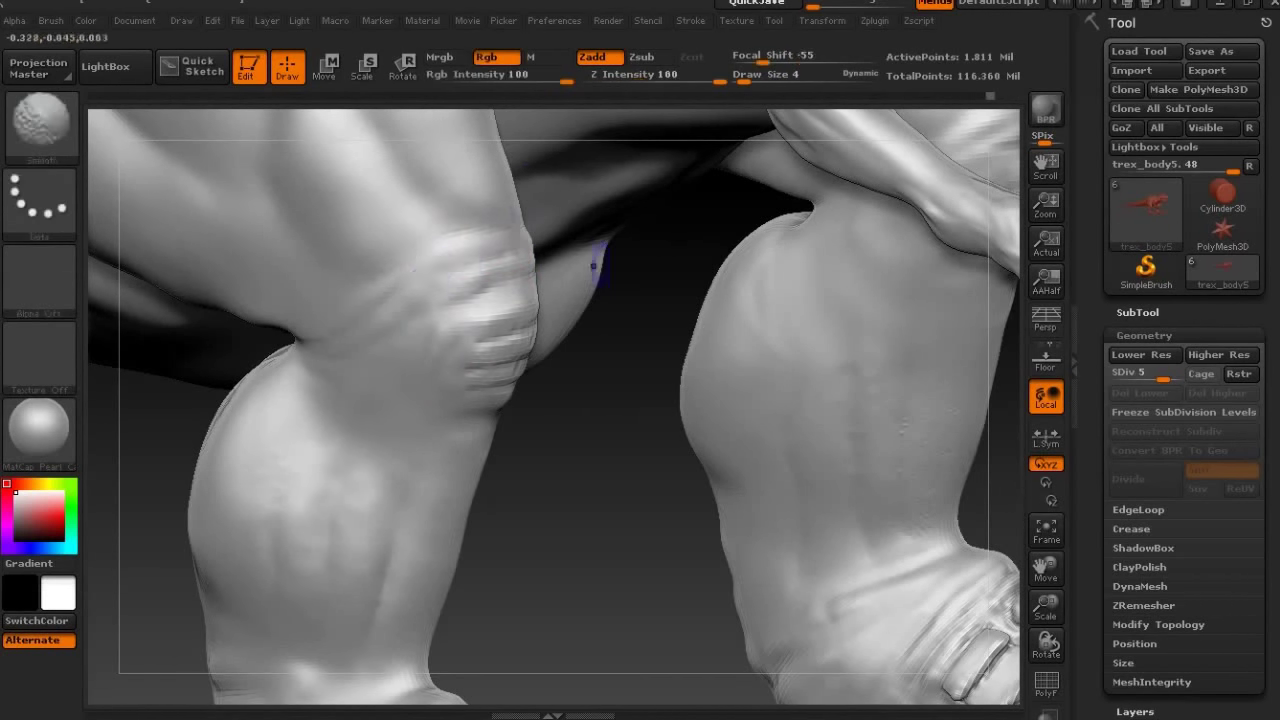
right_drag(425, 282, 469, 271)
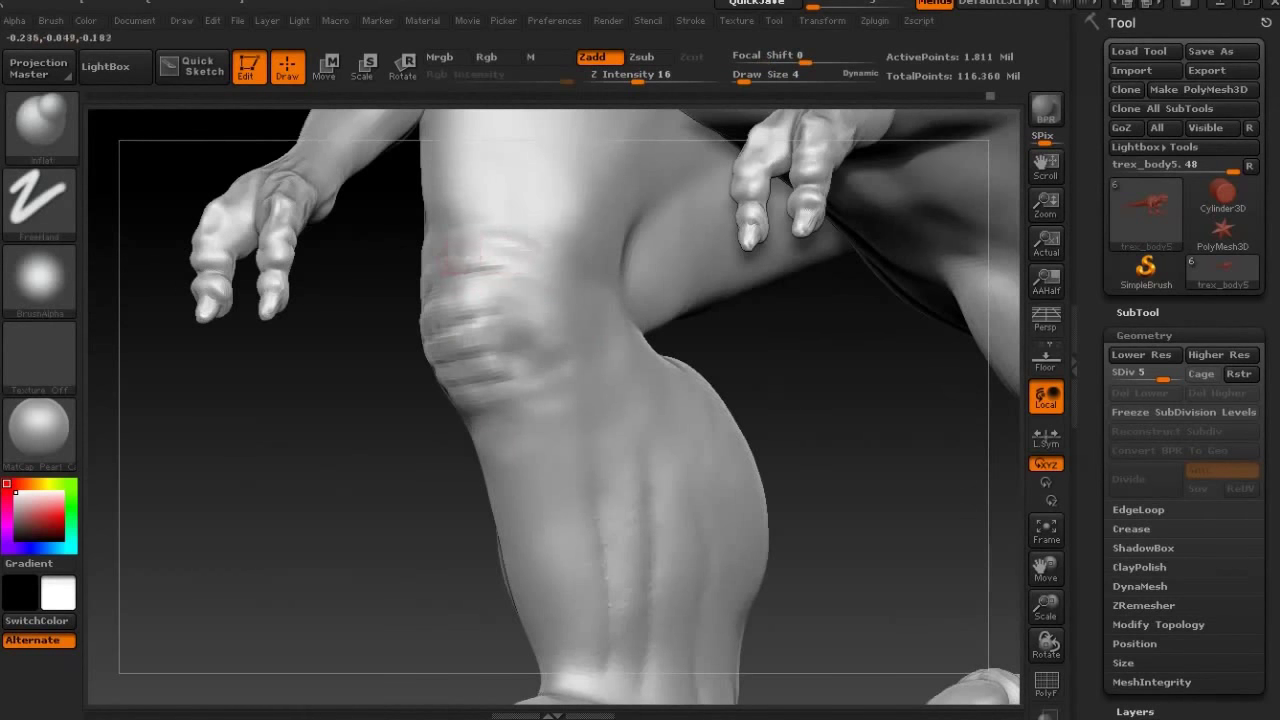
key(shift)
key(shift)
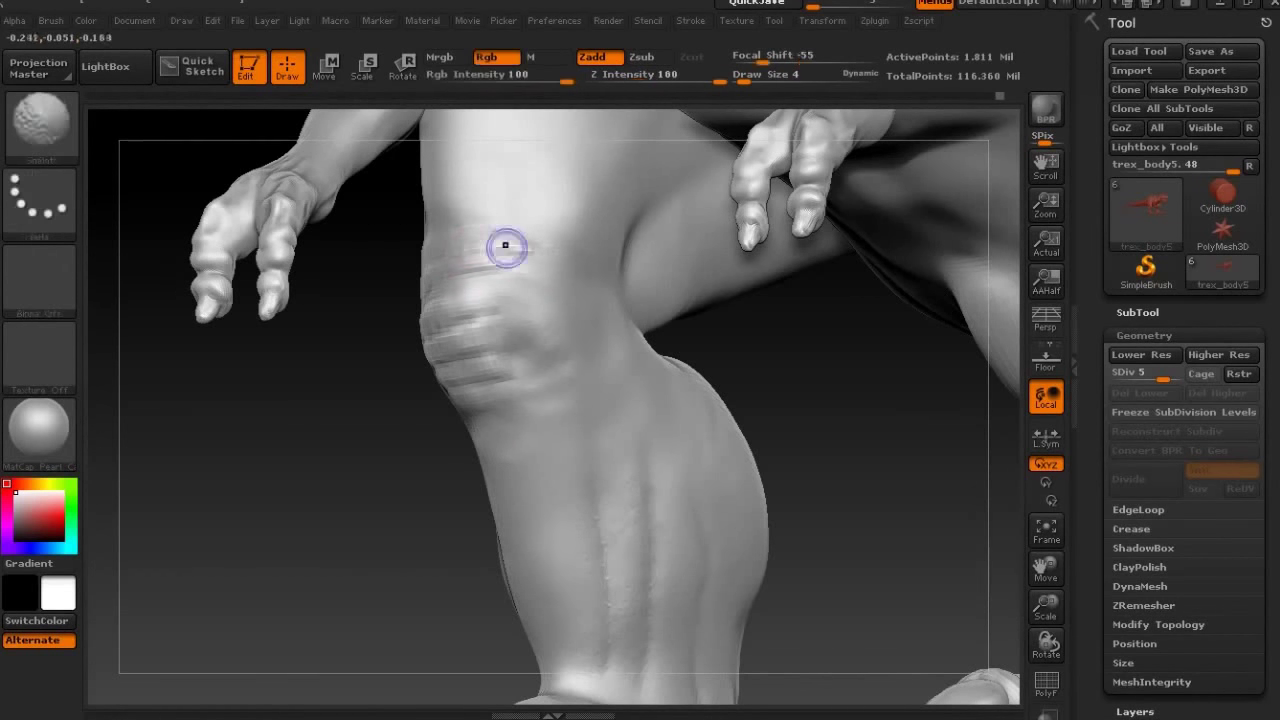
key(shift)
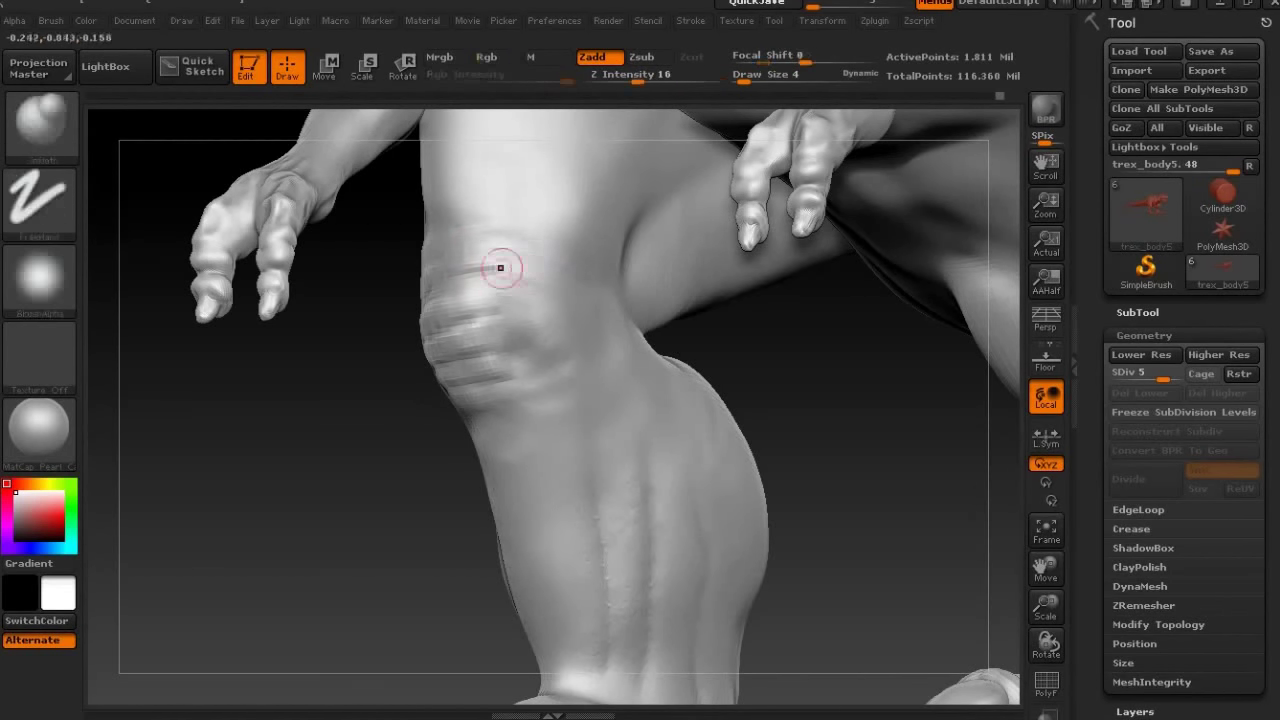
key(shift)
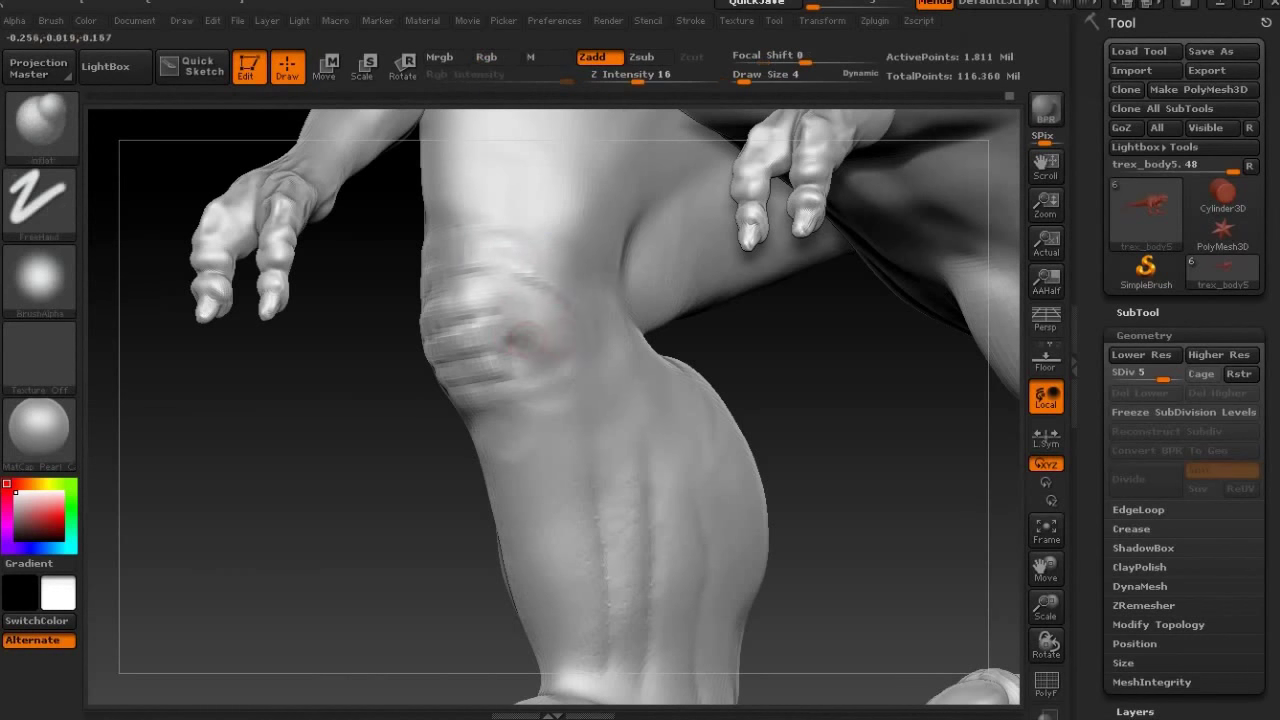
shift+drag(555, 355, 620, 349)
mouse_move(700, 380)
mouse_down()
mouse_move(450, 420)
mouse_move(600, 335)
mouse_move(650, 343)
mouse_up()
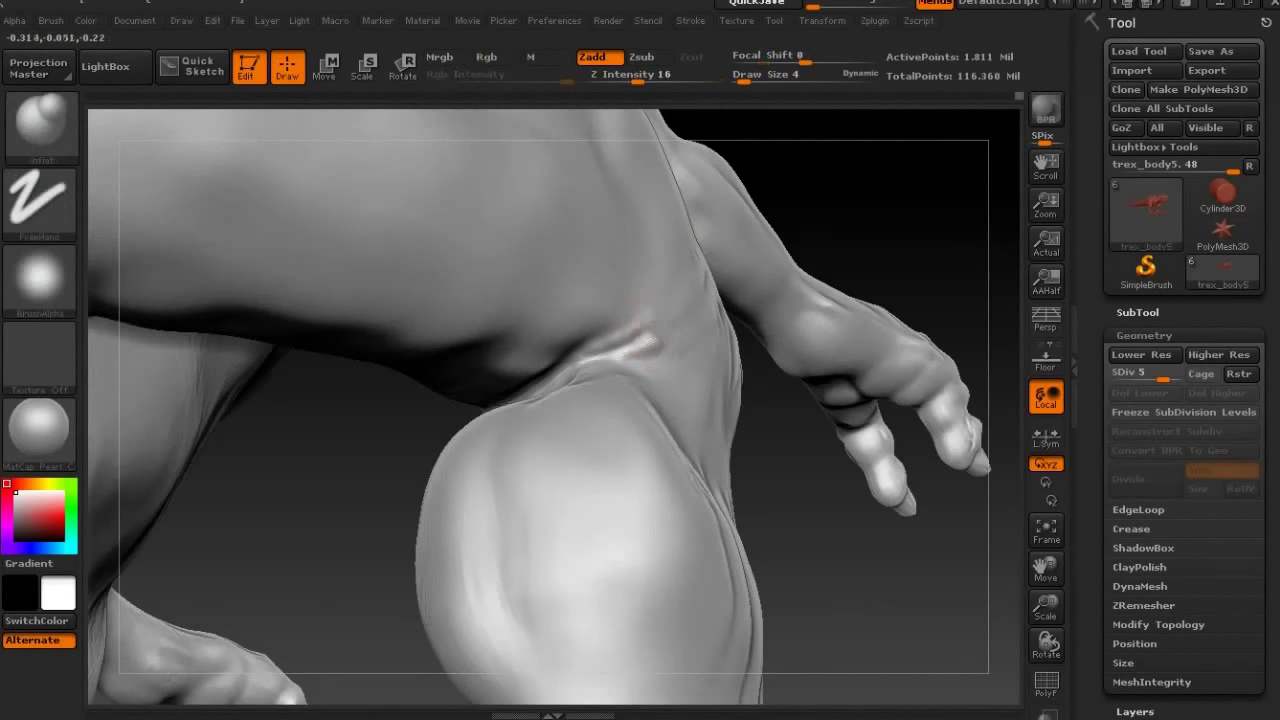
drag(850, 600, 700, 560)
mouse_move(850, 600)
mouse_down()
mouse_move(780, 520)
mouse_move(598, 467)
mouse_up()
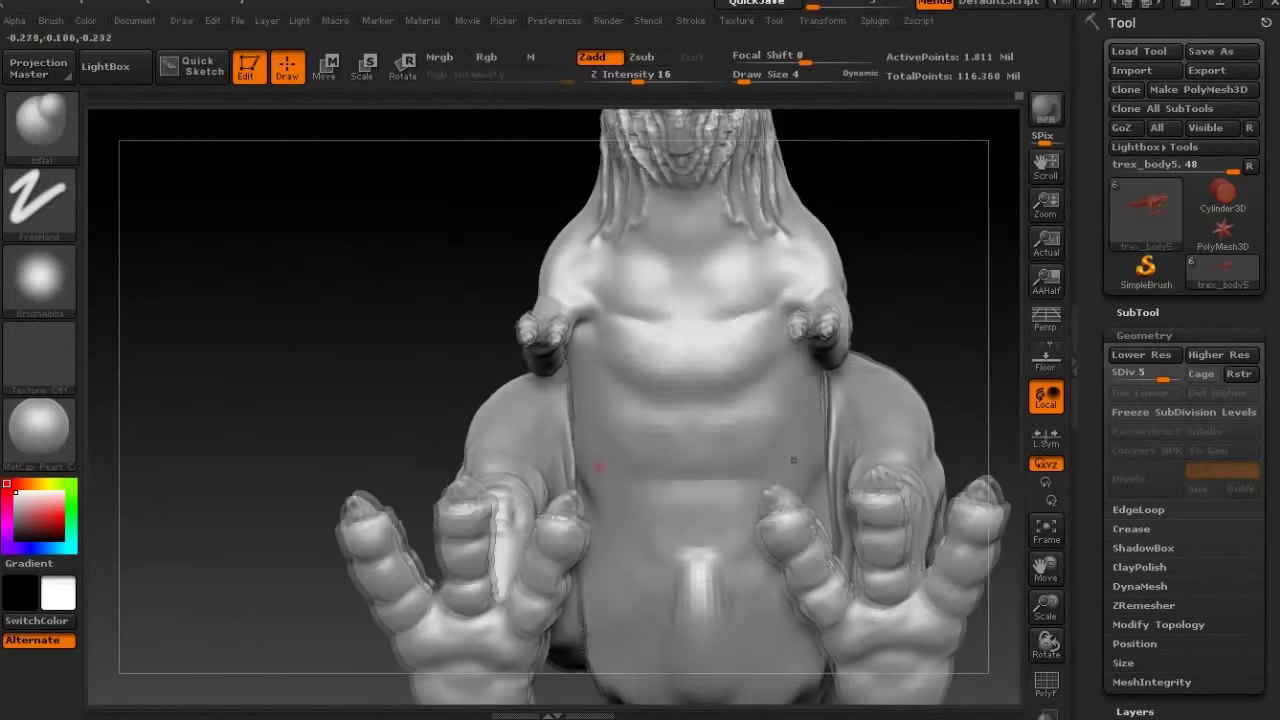
key(shift)
key(shift)
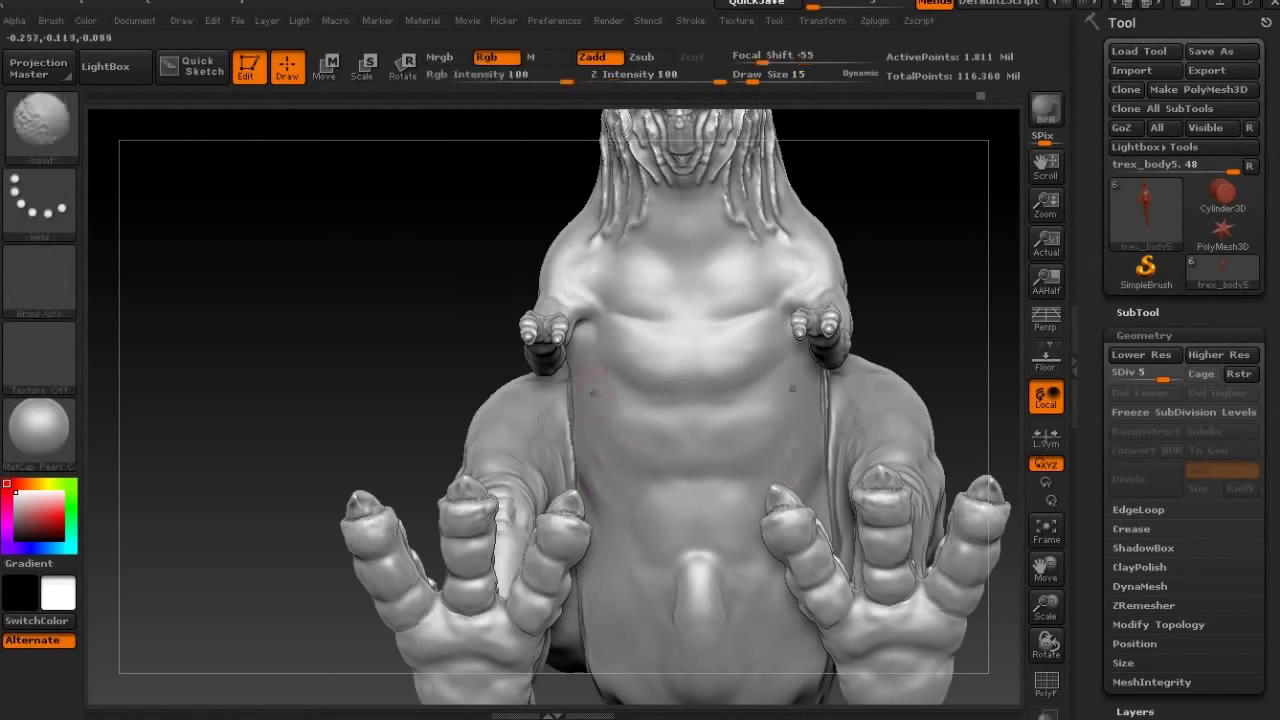
key(alt+Tab)
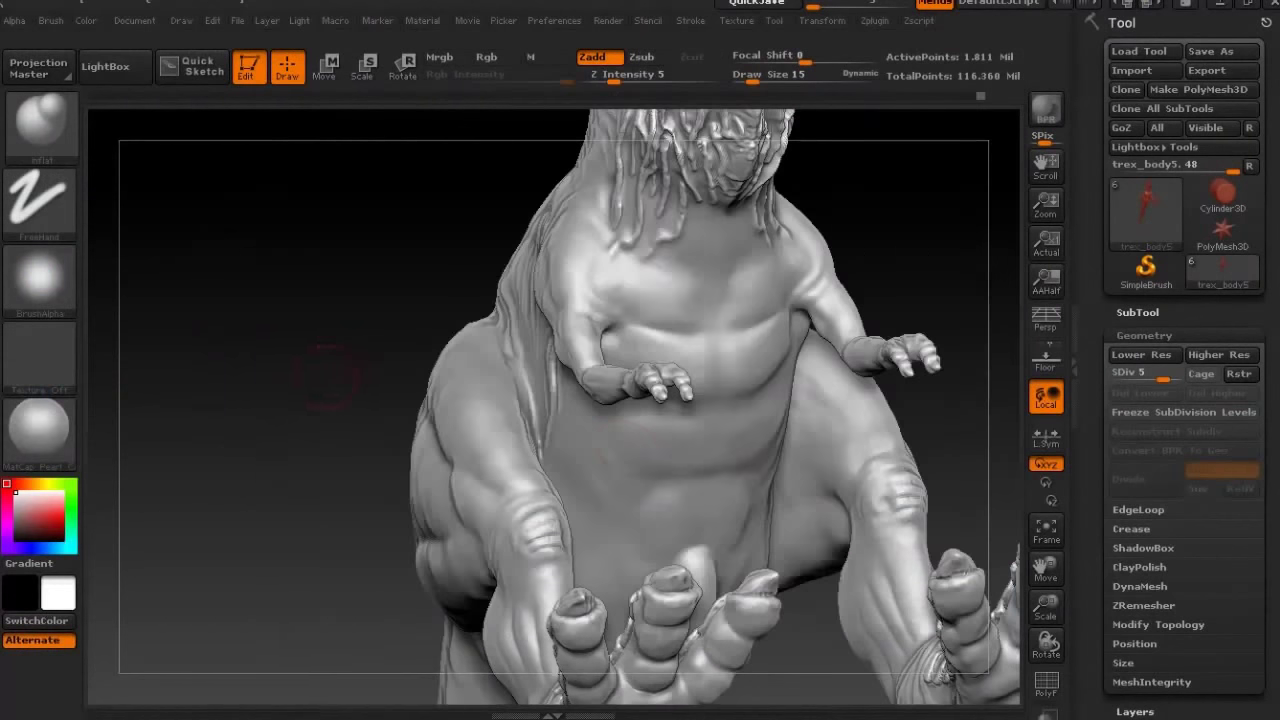
drag(327, 374, 330, 340)
ctrl+right_drag(330, 340, 330, 420)
drag(514, 371, 623, 434)
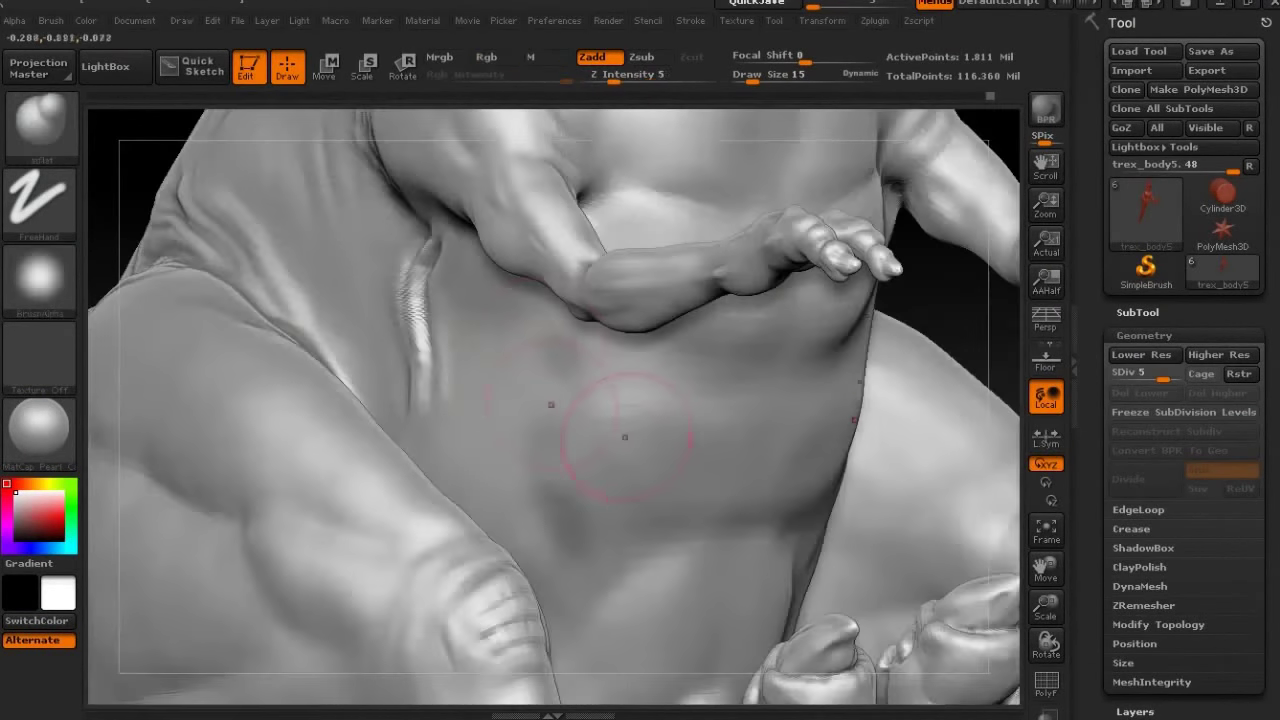
Shrink the brush to size 6 and choose the DragRect stroke and an alpha.
key(ctrl)
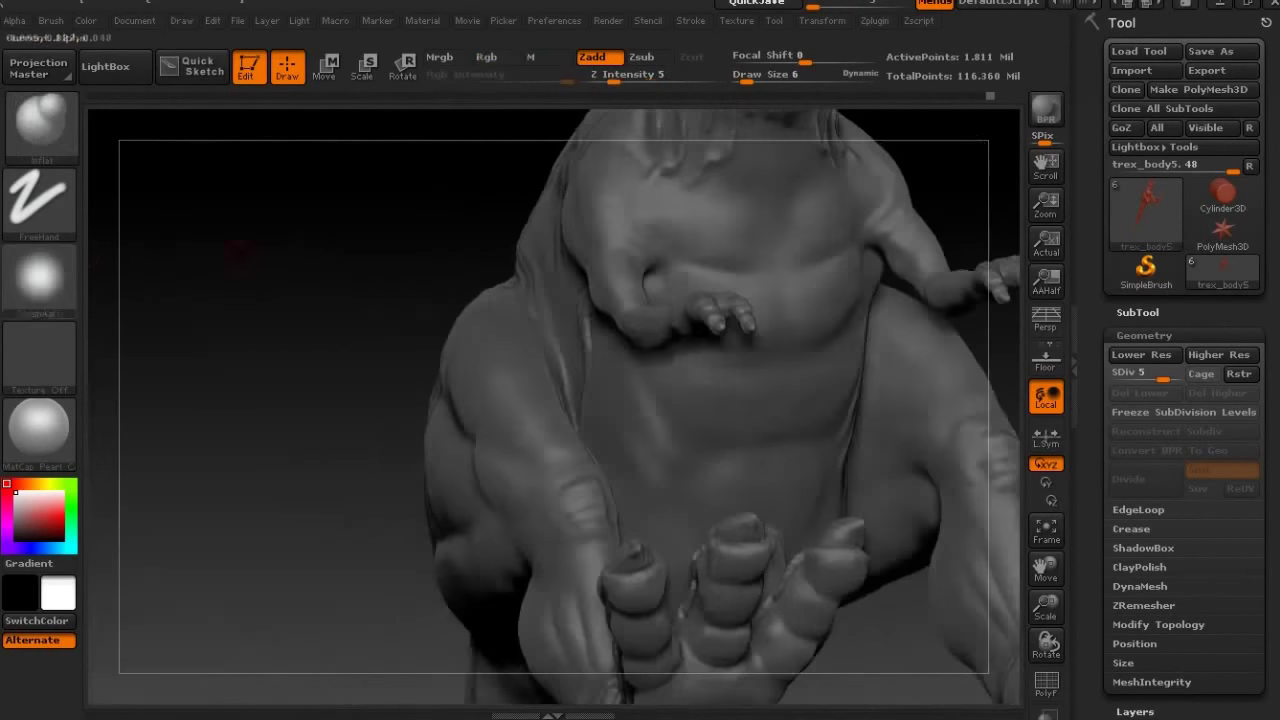
click(40, 205)
click(40, 280)
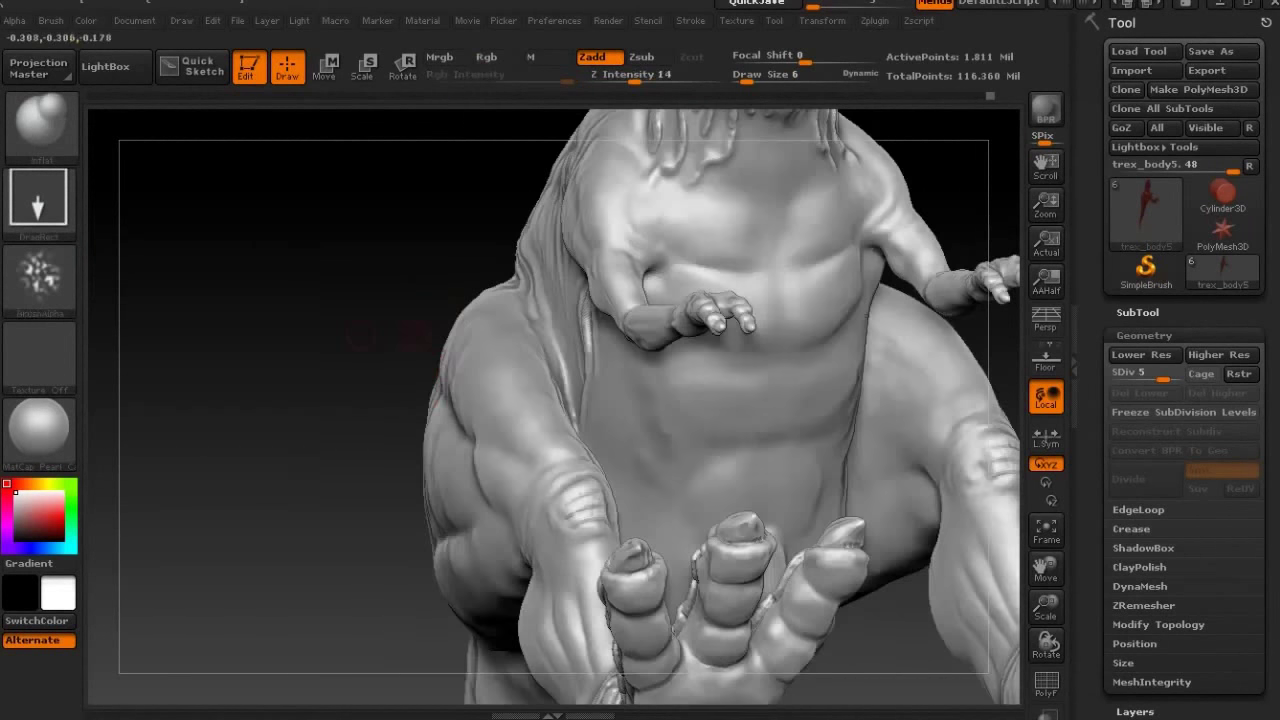
key(ctrl)
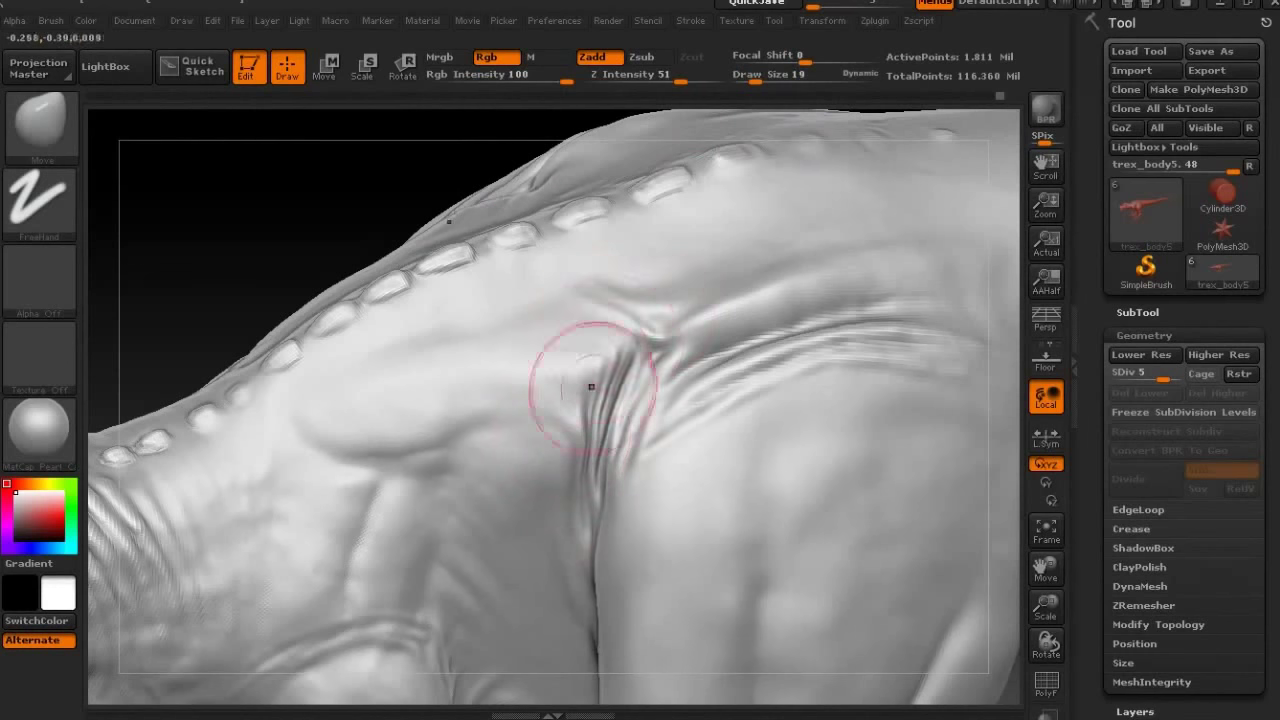
Carve a new fold into the T-rex's shoulder skin.
drag(606, 491, 557, 371)
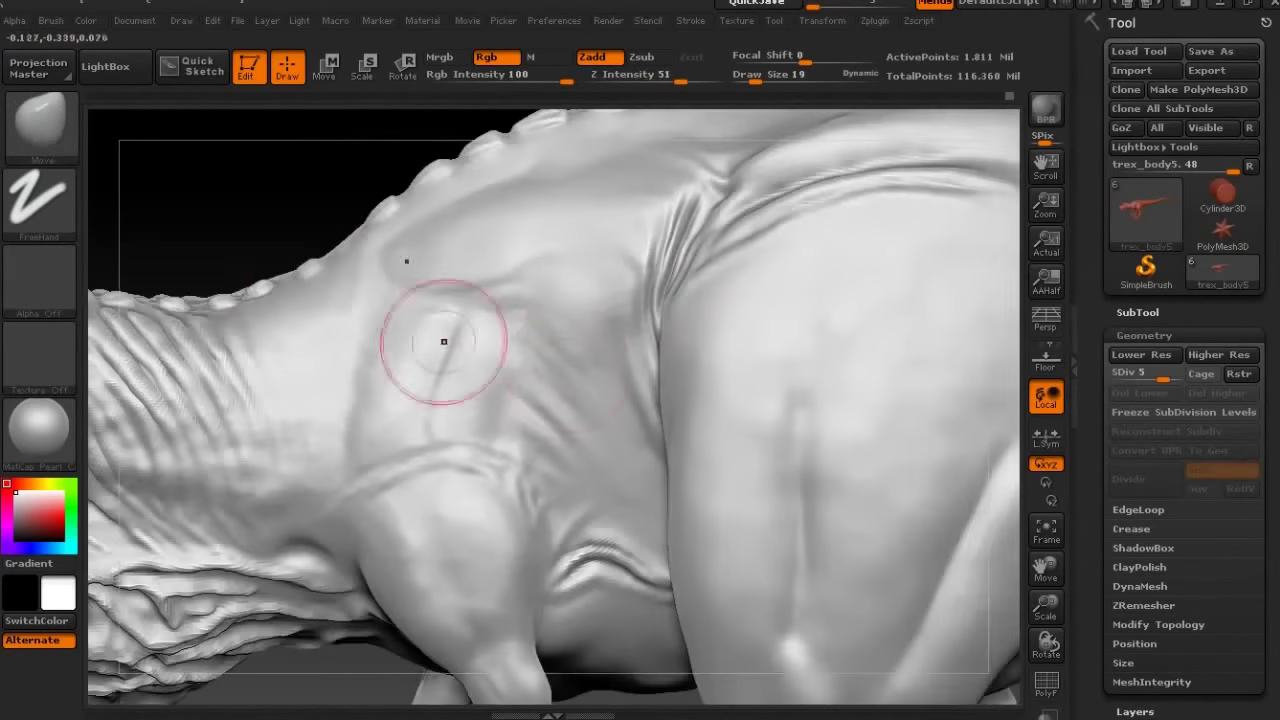
right_drag(443, 337, 516, 383)
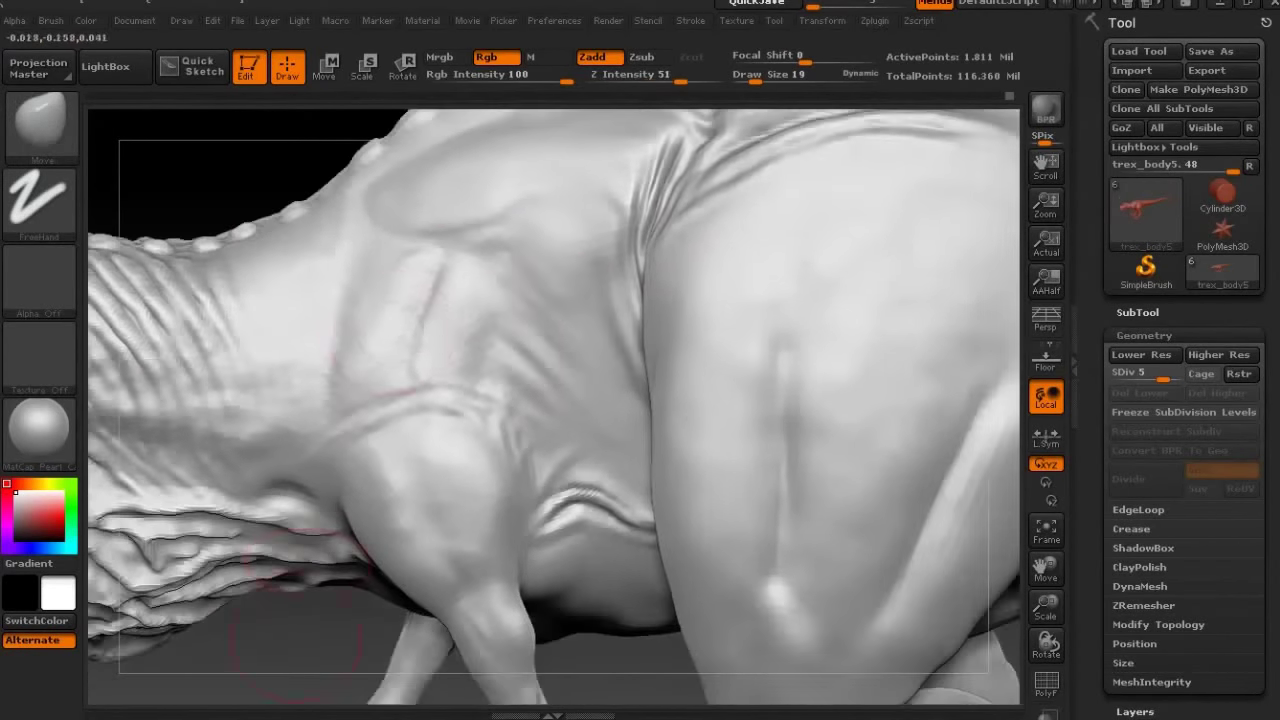
drag(536, 425, 381, 385)
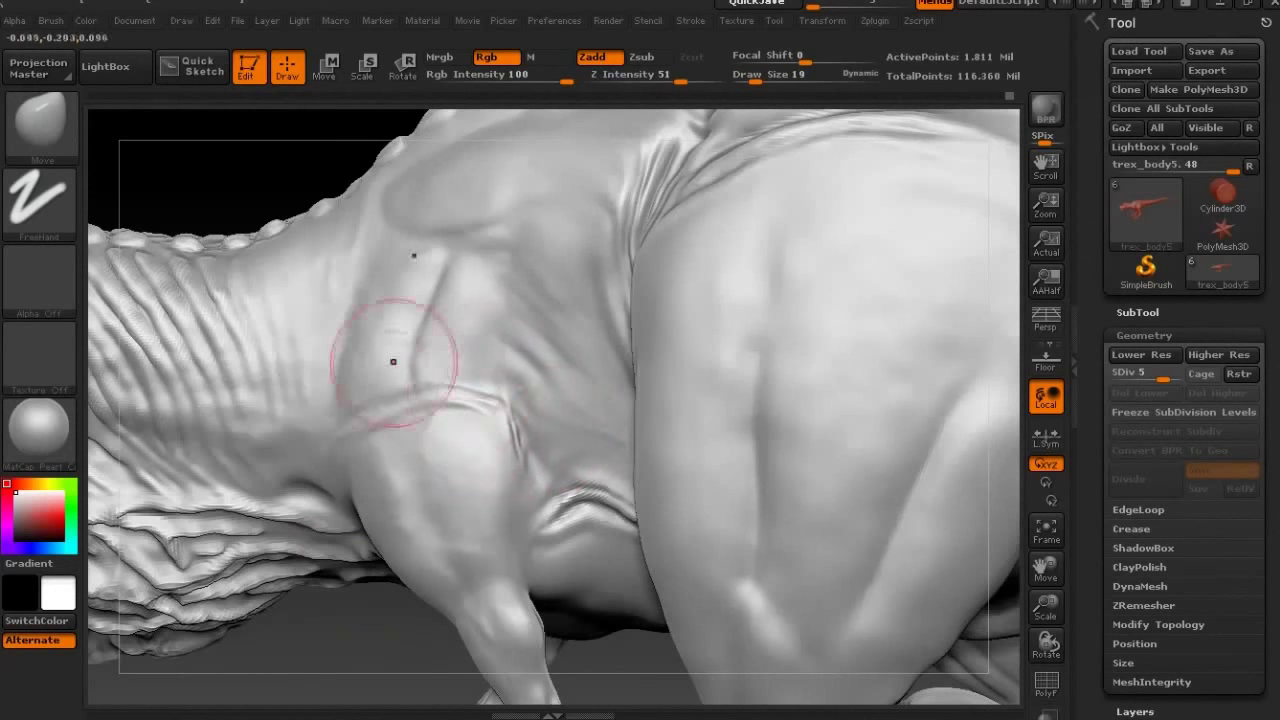
right_drag(381, 385, 566, 354)
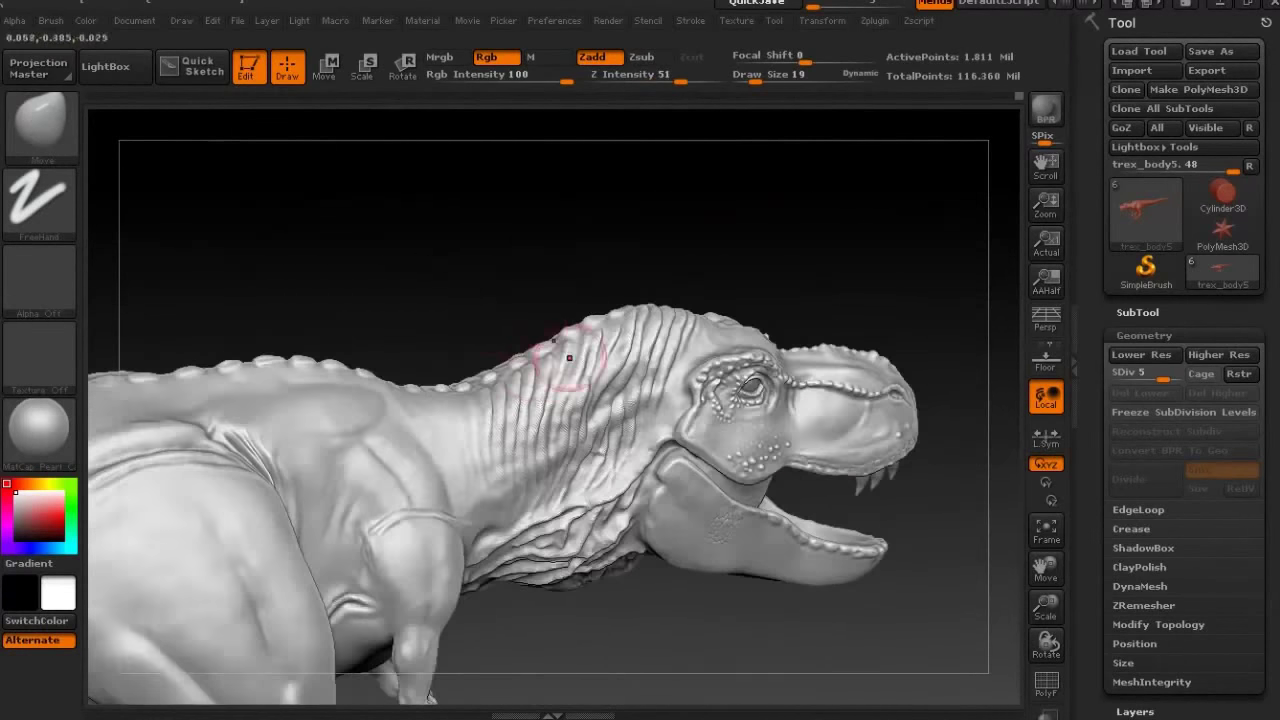
Enlarge the brush to size 43 and paint a MaskPen mask over the neck and throat.
drag(752, 78, 765, 78)
right_drag(595, 432, 595, 325)
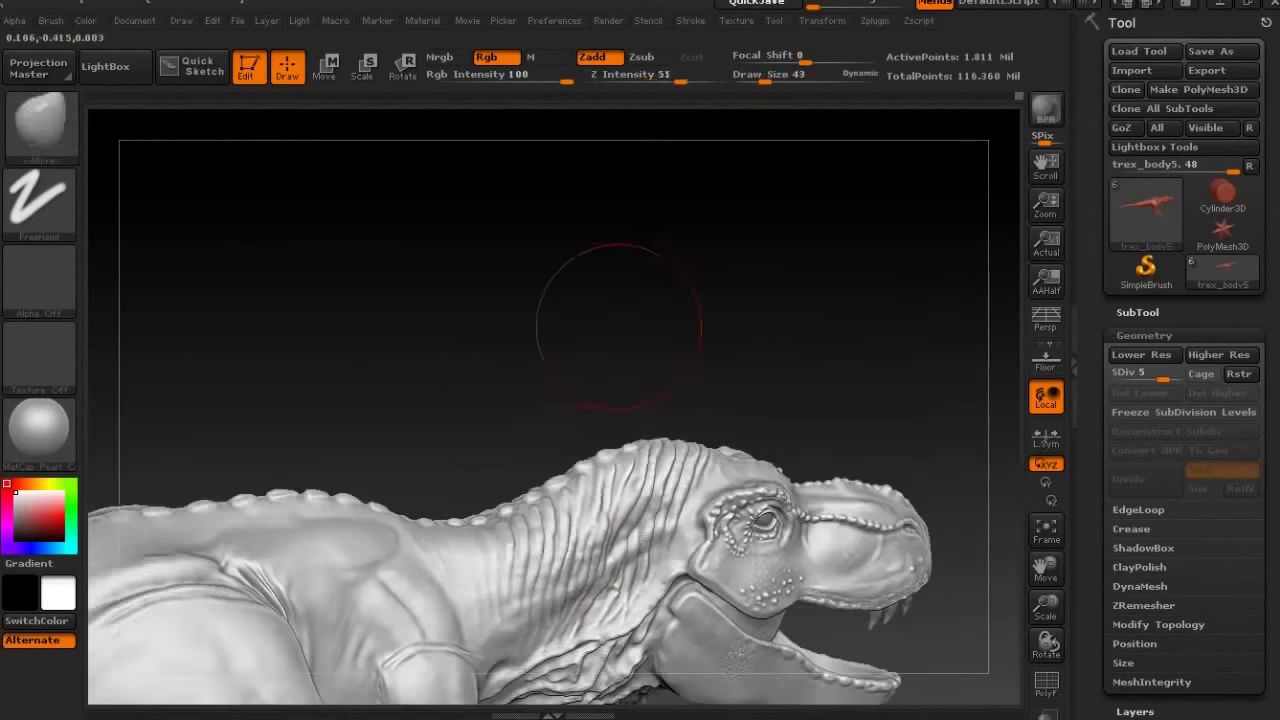
key(space)
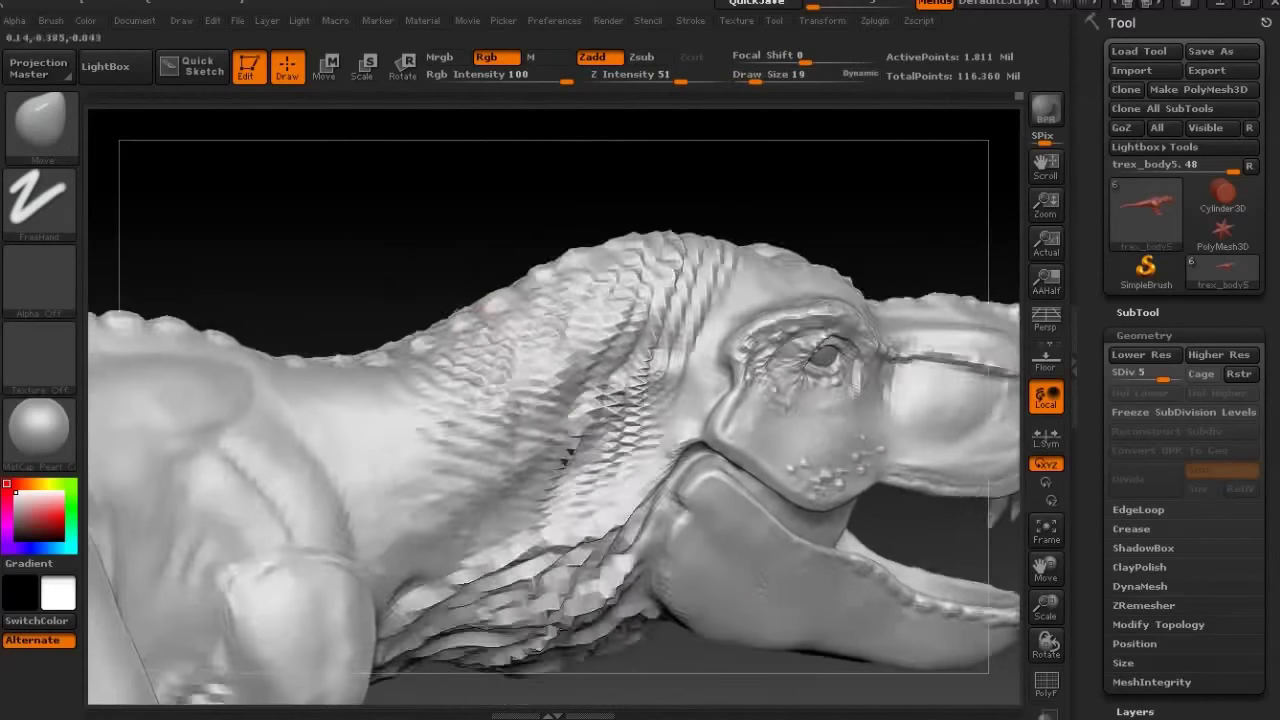
ctrl+drag(560, 250, 720, 290)
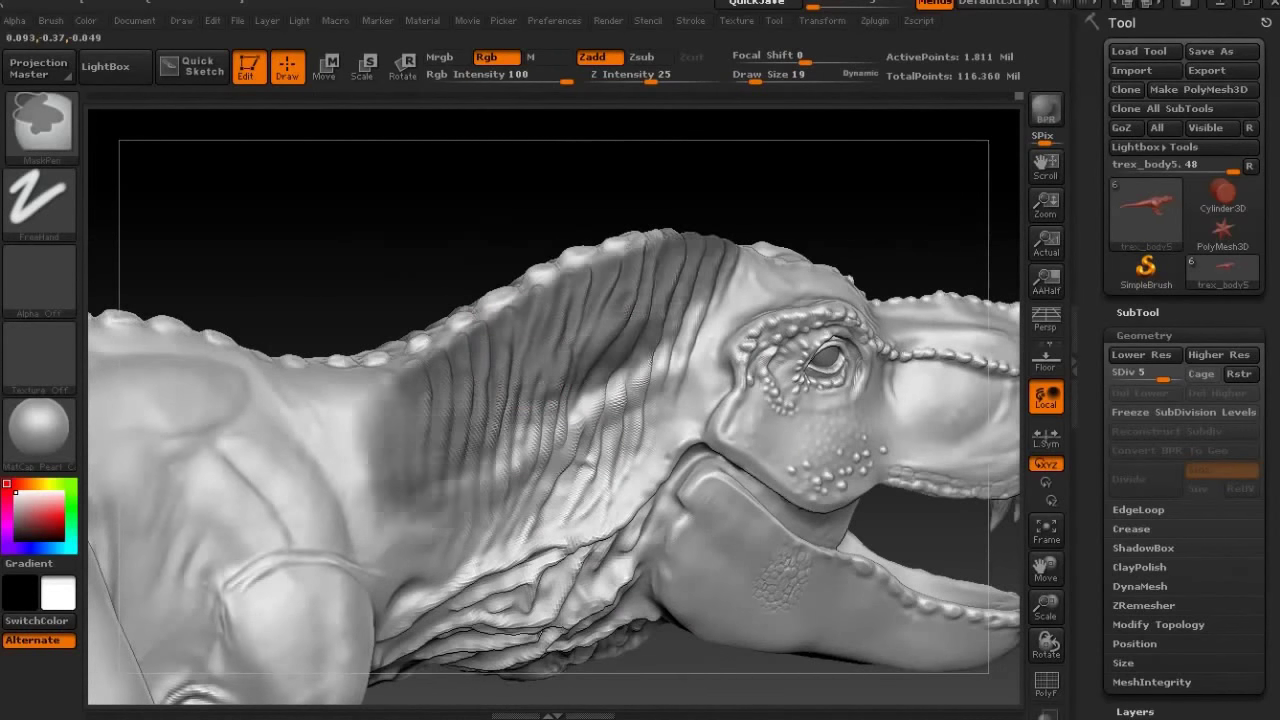
ctrl+drag(470, 400, 400, 520)
ctrl+drag(500, 530, 700, 320)
Invert the mask, then reshape and smooth the neck wrinkles with Move at Draw Size 17.
ctrl+click(632, 186)
key(b)
key(m)
key(v)
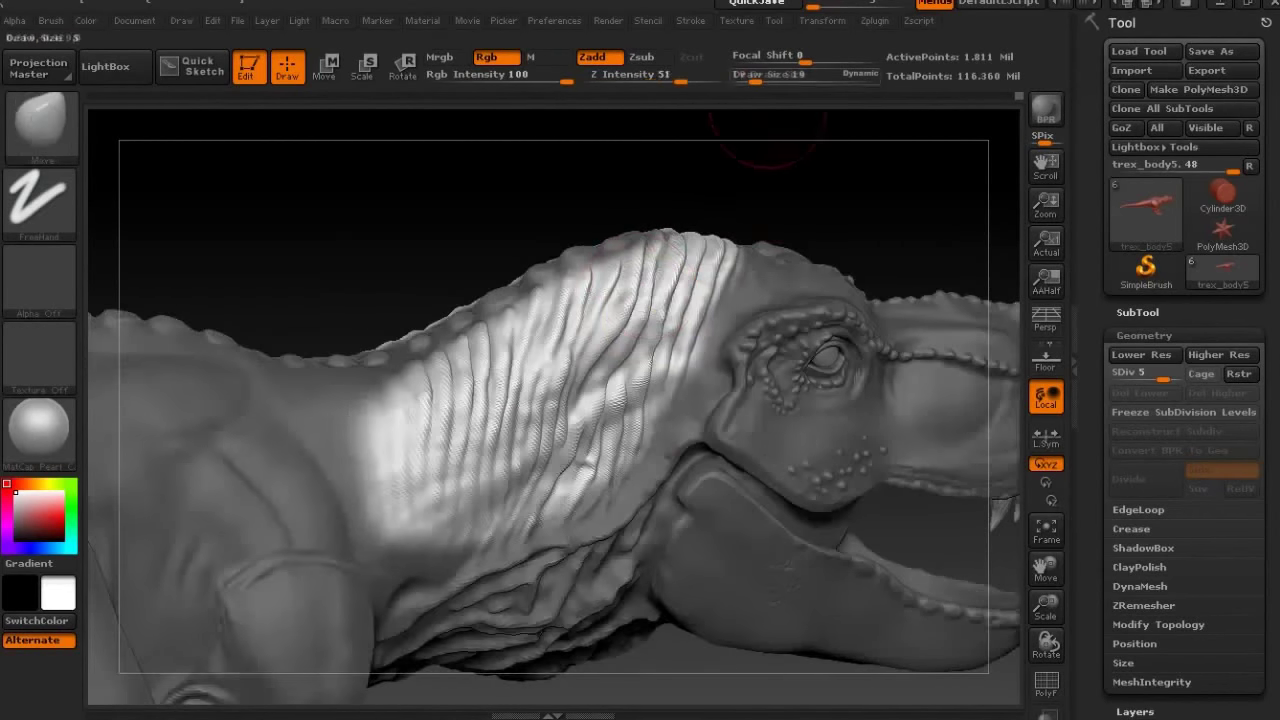
text(87)
key(Return)
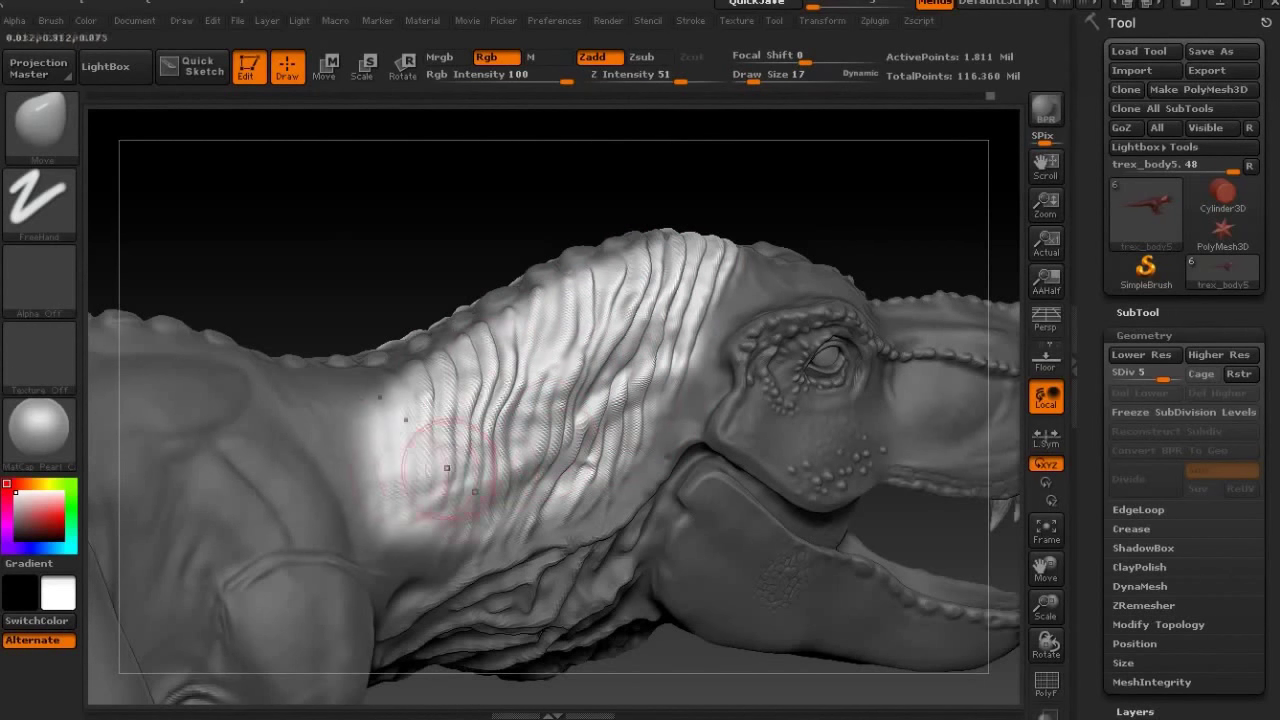
shift+drag(757, 271, 634, 250)
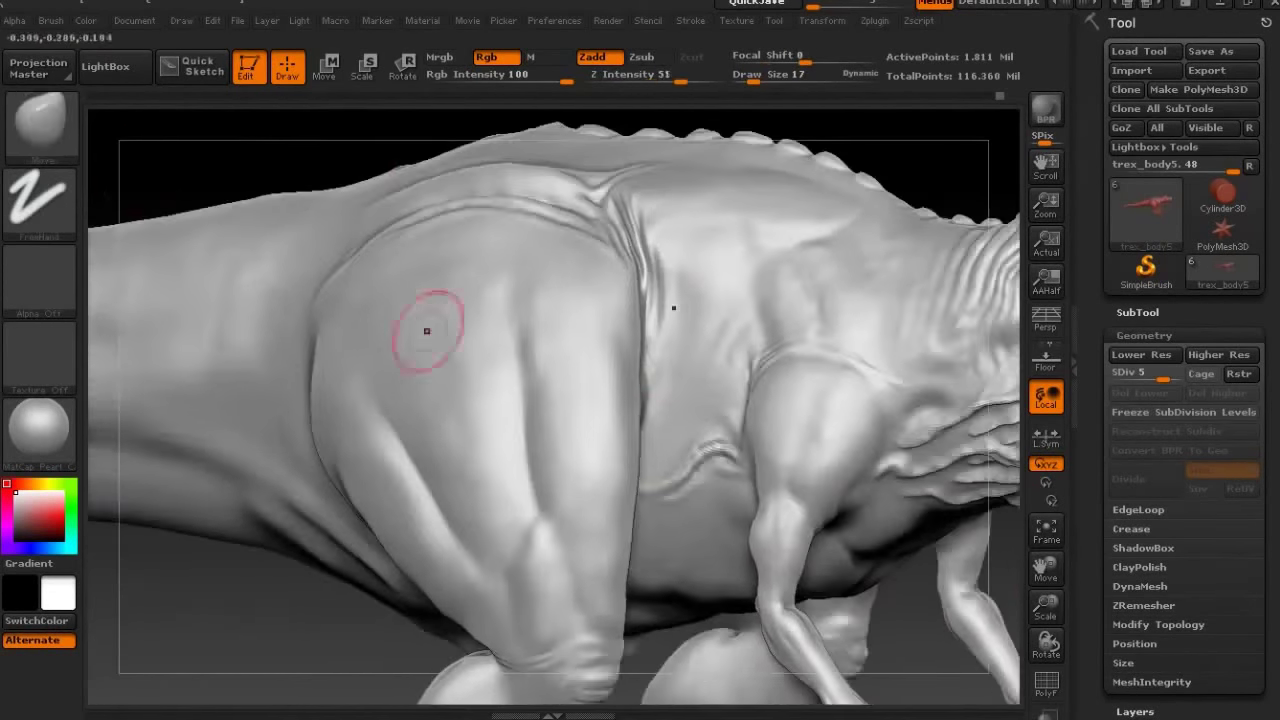
click(40, 120)
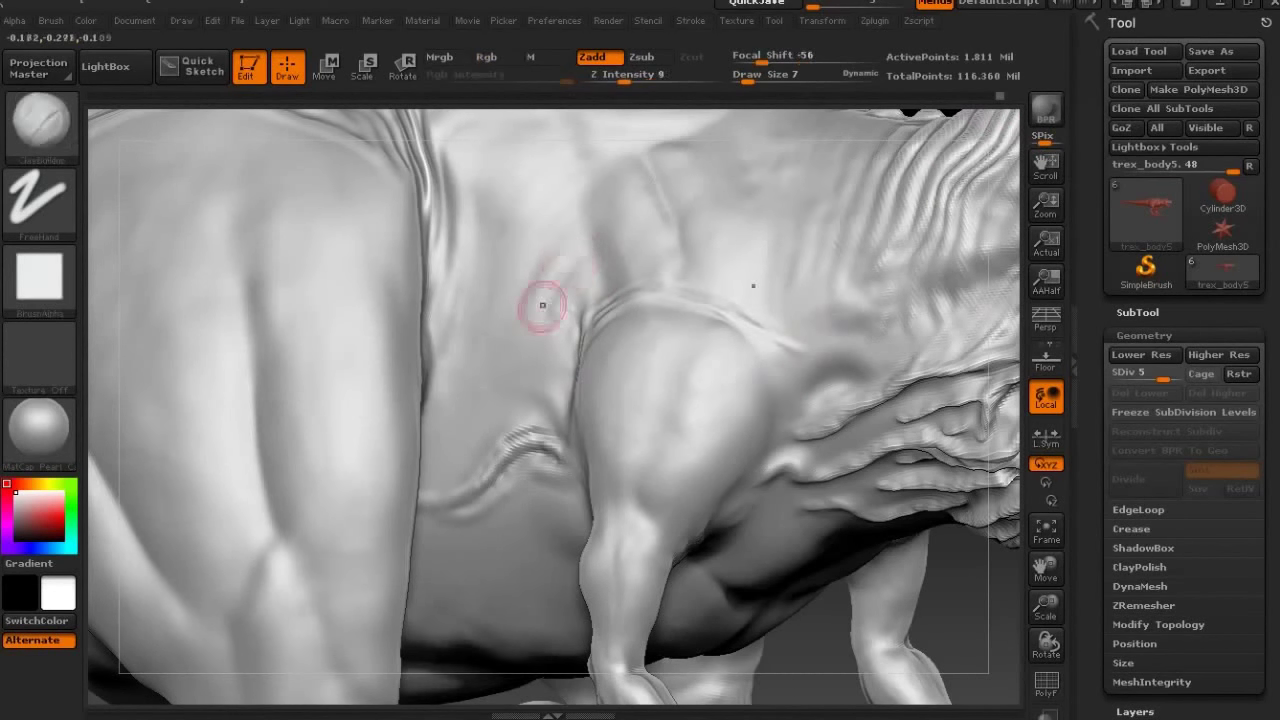
Shift-smooth the creases on the chest and behind the arm.
key(shift)
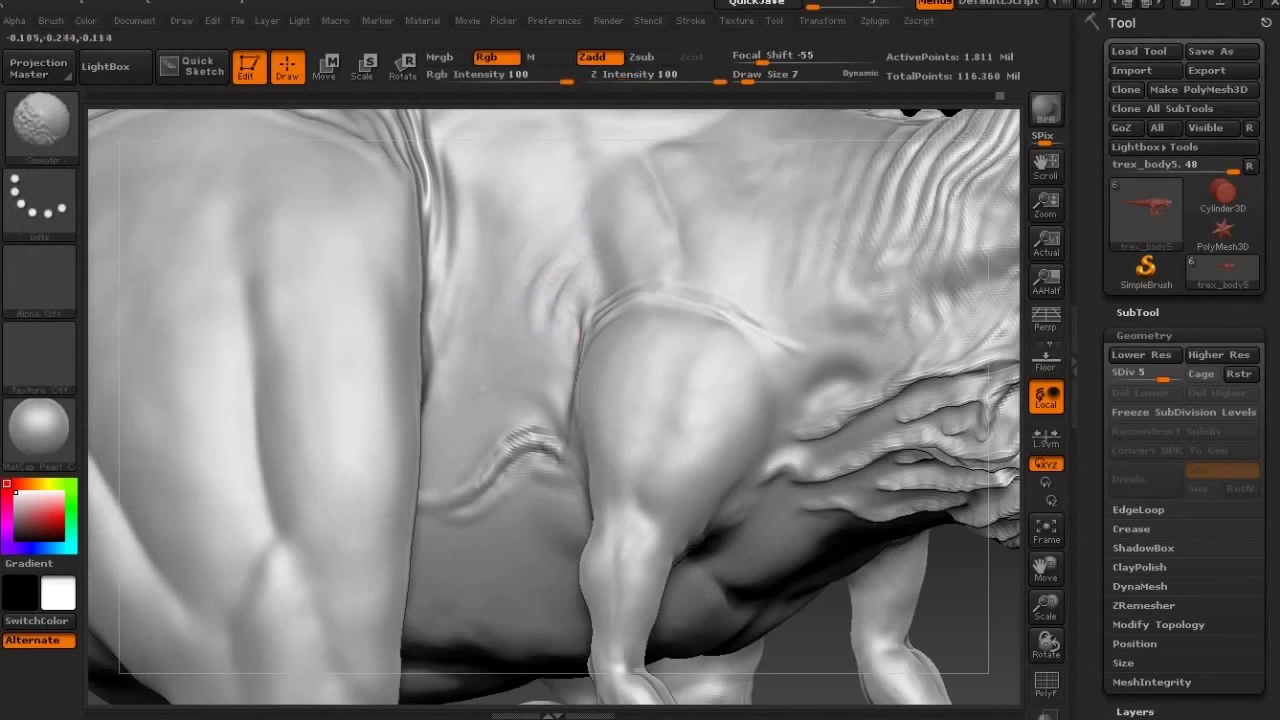
shift+drag(522, 447, 540, 452)
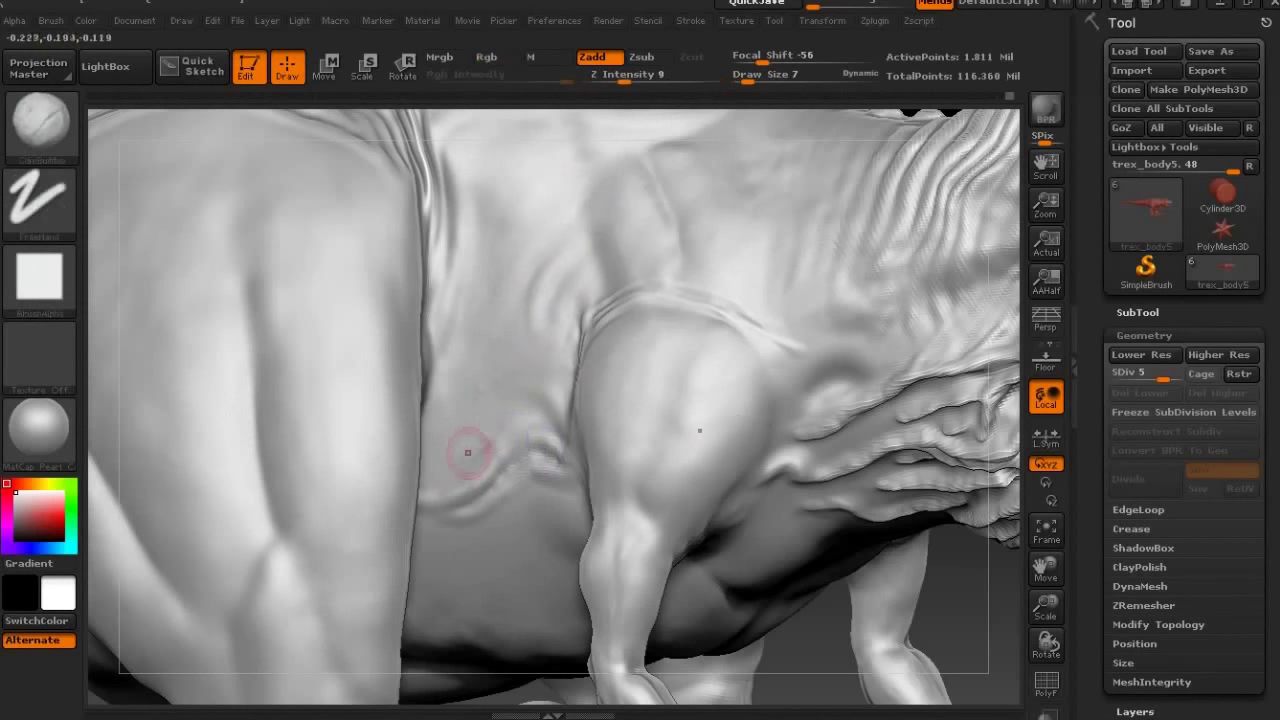
shift+drag(524, 449, 531, 409)
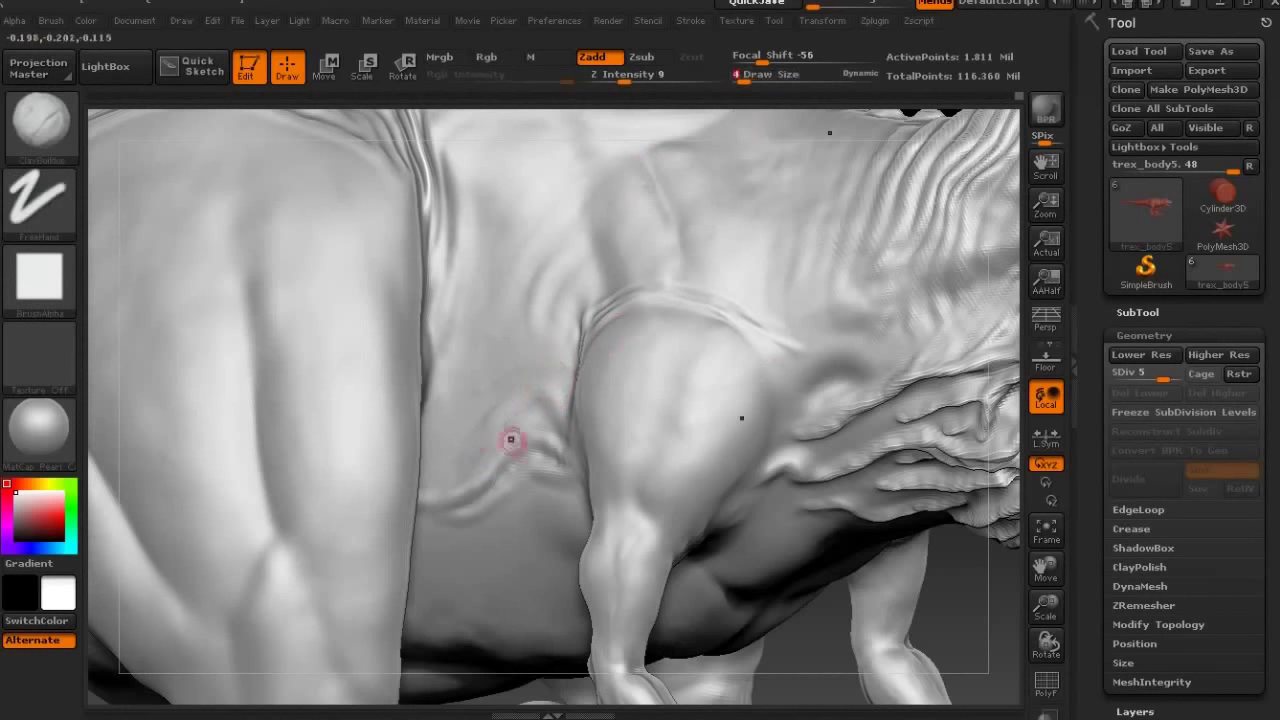
mouse_move(548, 440)
shift+mouse_down()
mouse_move(540, 402)
mouse_move(500, 429)
mouse_move(509, 448)
shift+mouse_up()
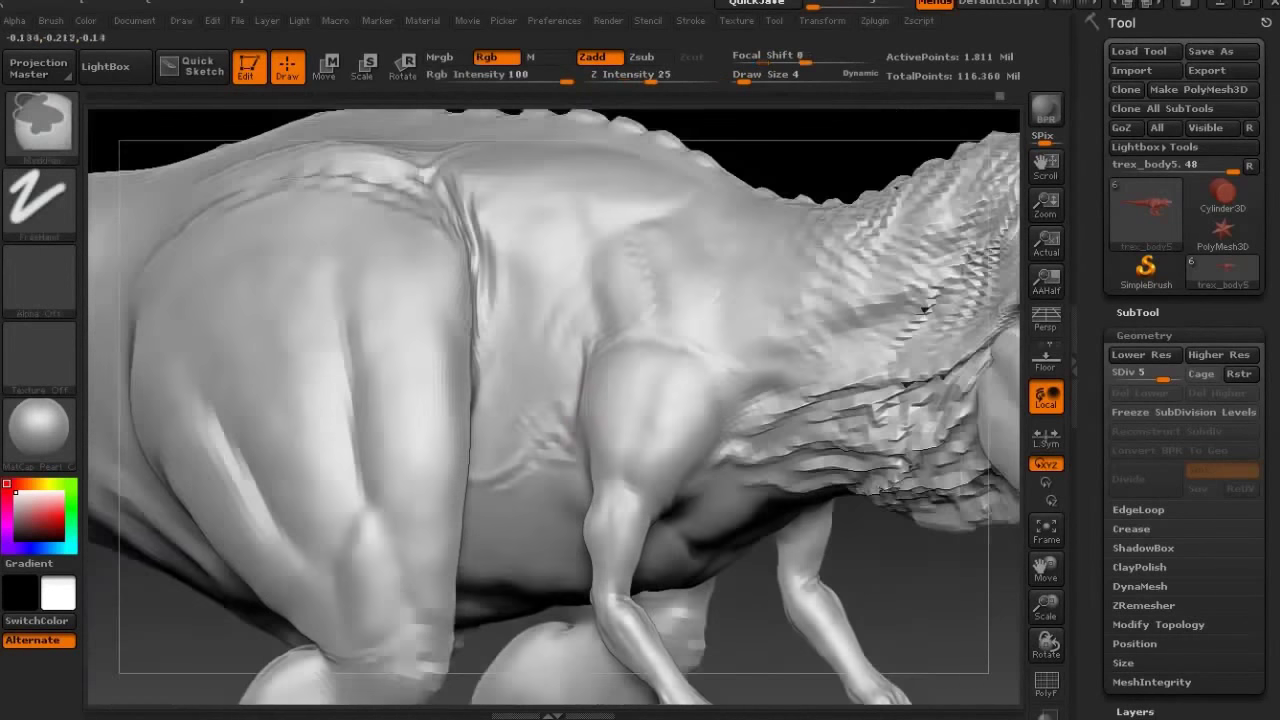
right_drag(519, 452, 542, 373)
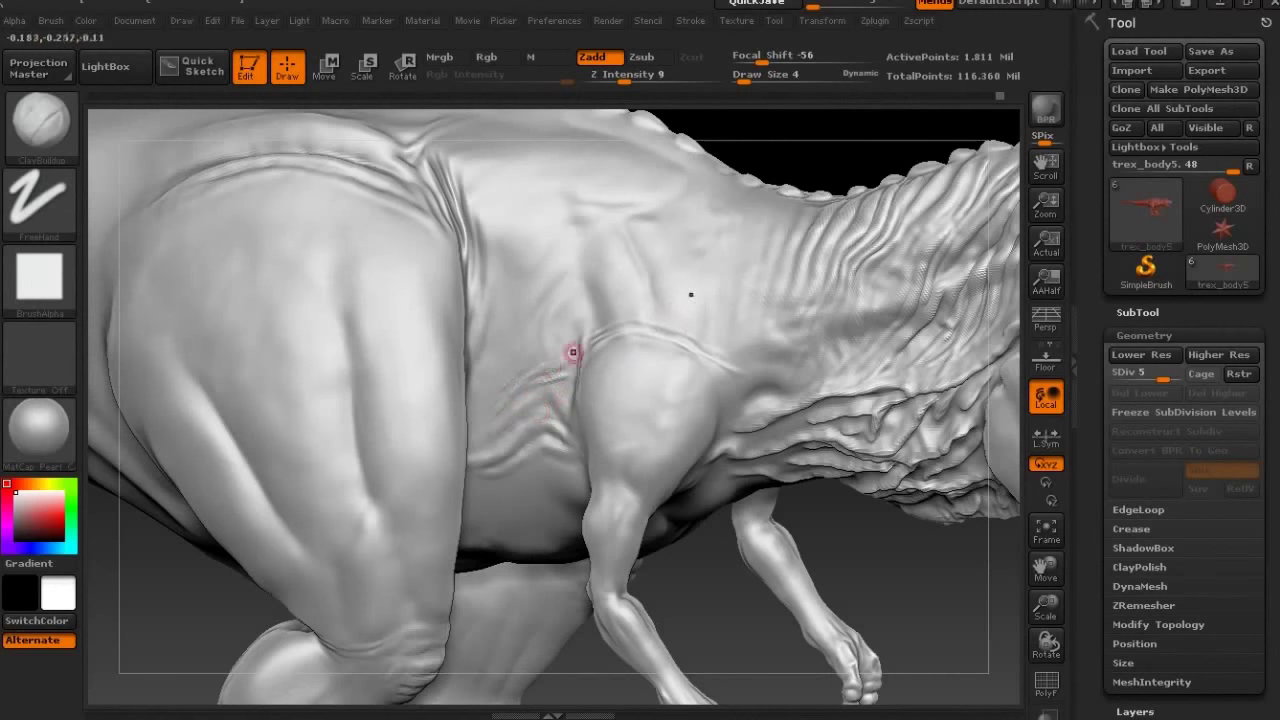
key(shift)
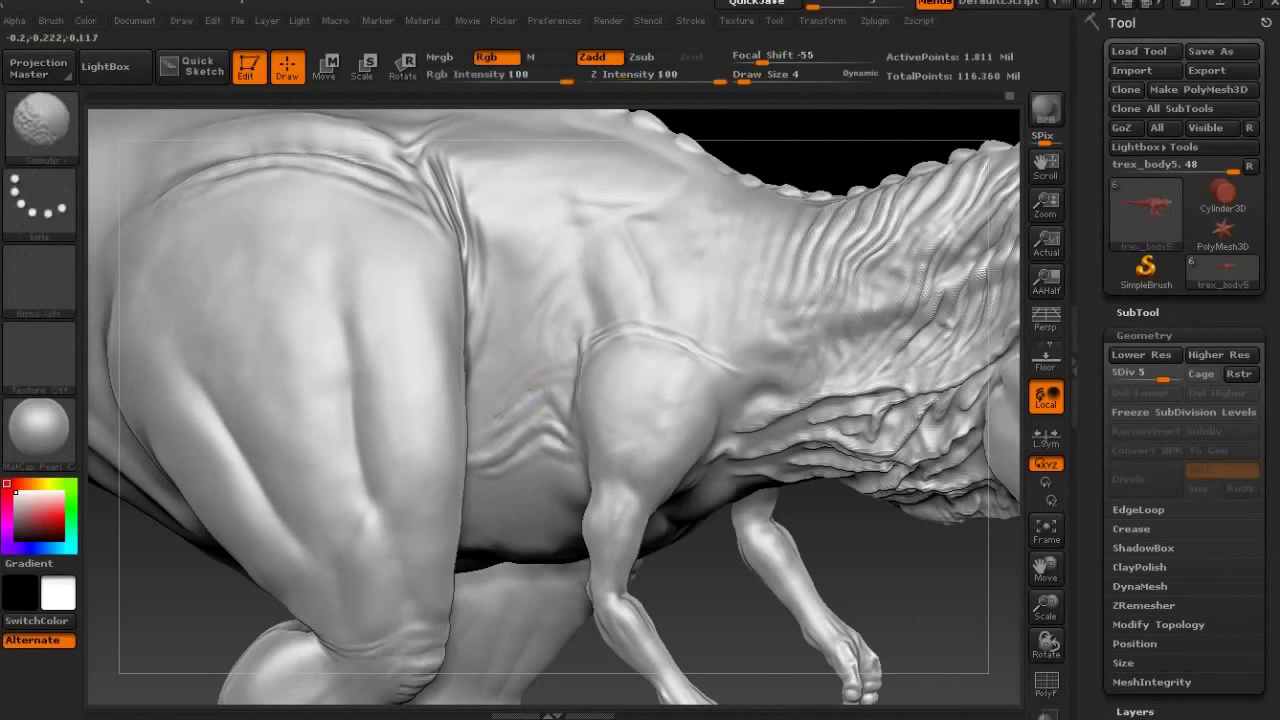
mouse_move(680, 291)
right_down()
mouse_move(786, 180)
mouse_move(625, 385)
mouse_move(615, 432)
right_up()
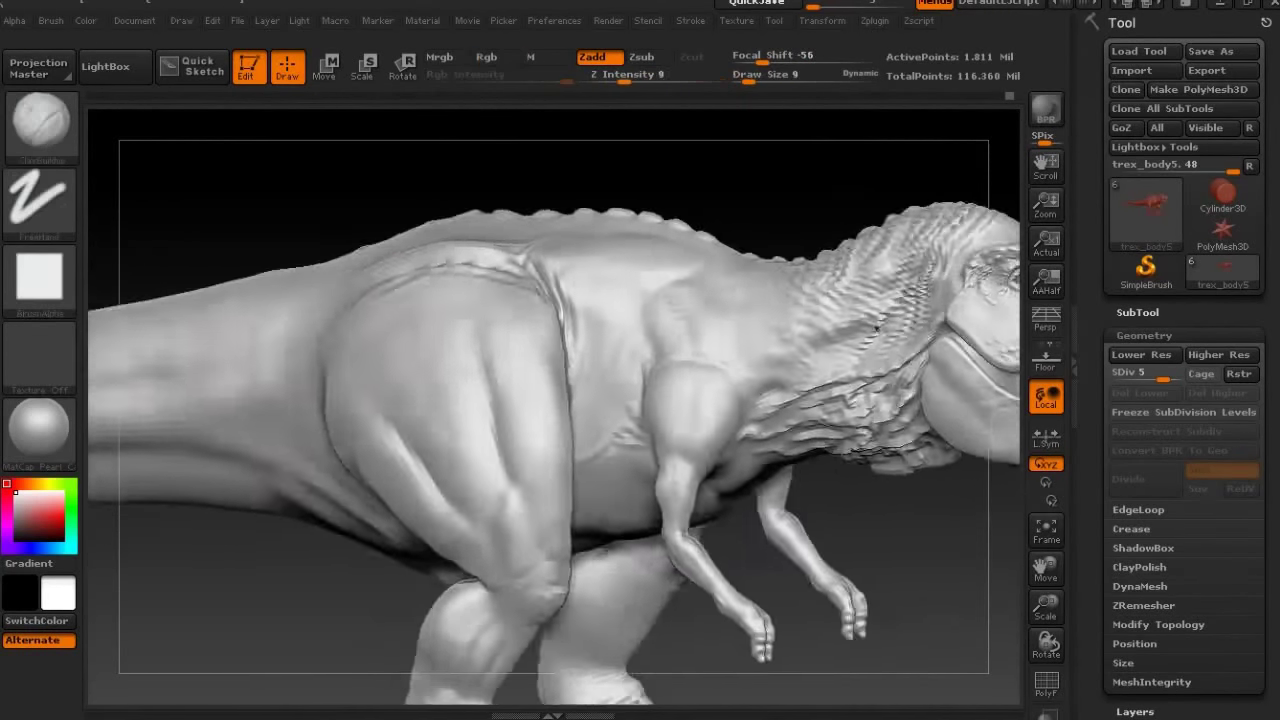
Select the Inflat brush with DragRect stroke and frame the whole T-rex.
key(b)
click(615, 432)
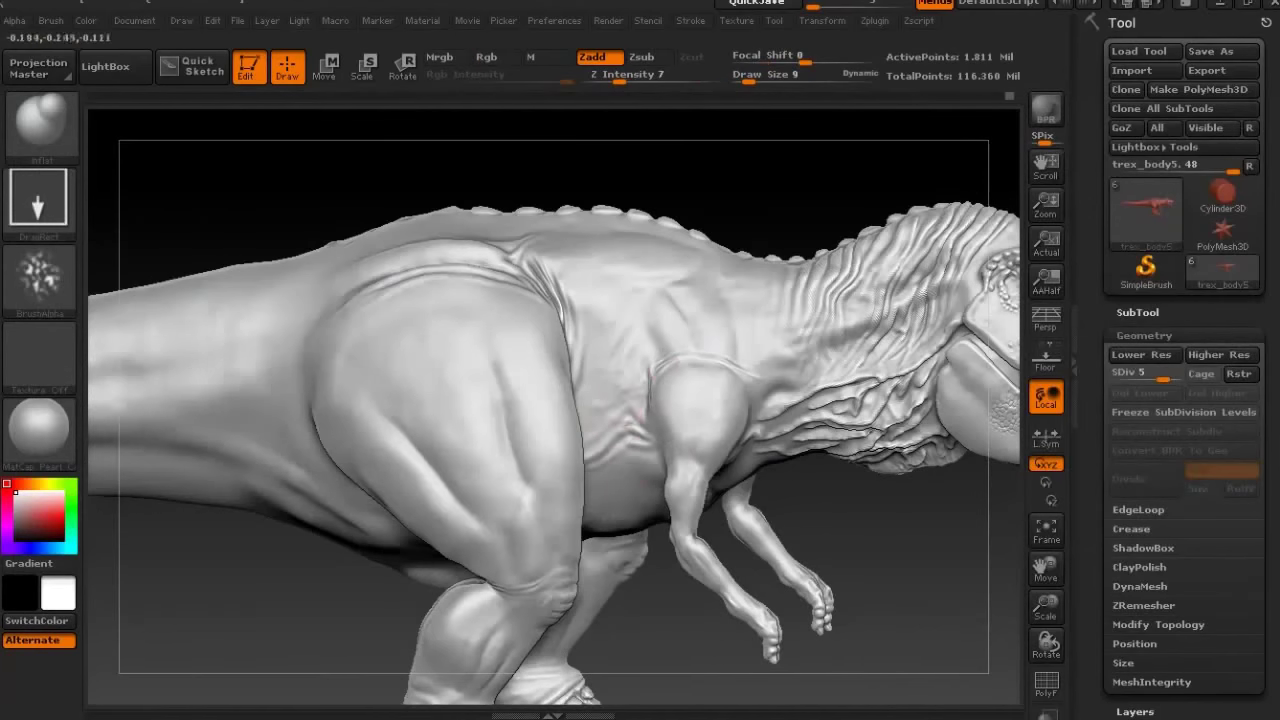
mouse_move(610, 320)
ctrl+right_down()
mouse_move(639, 267)
mouse_move(487, 357)
ctrl+right_up()
right_drag(365, 330, 647, 222)
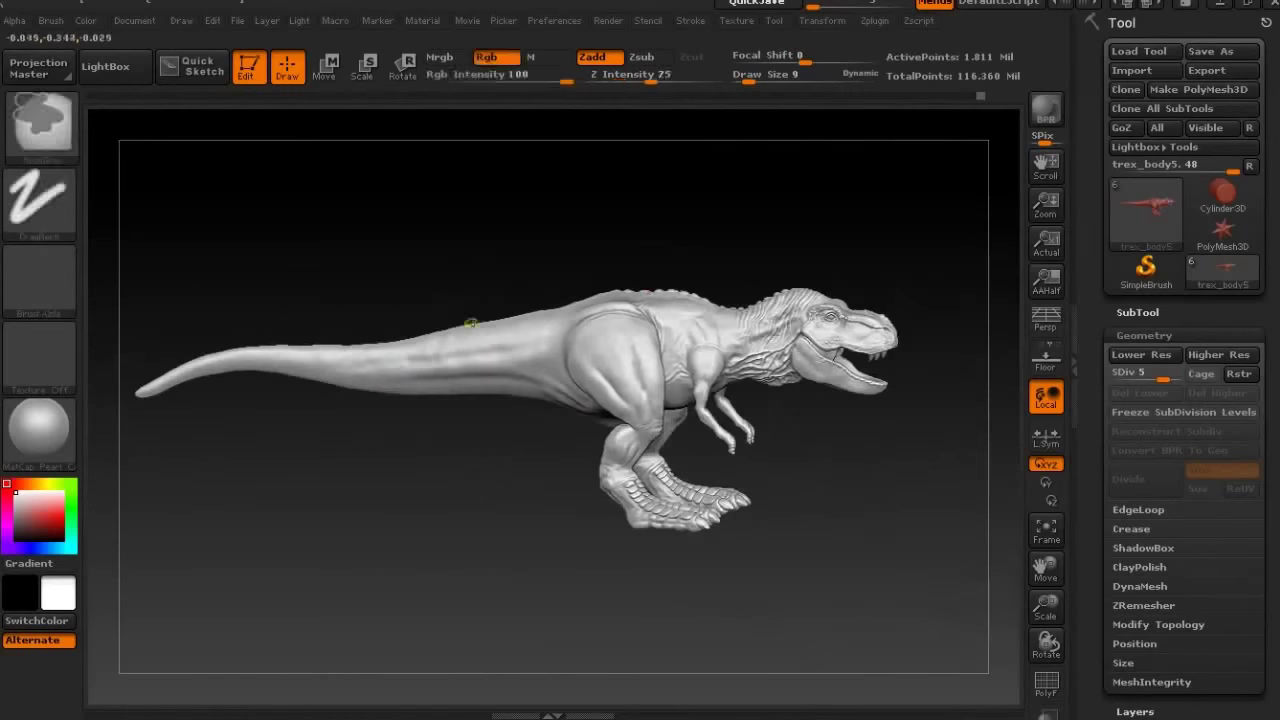
key(f)
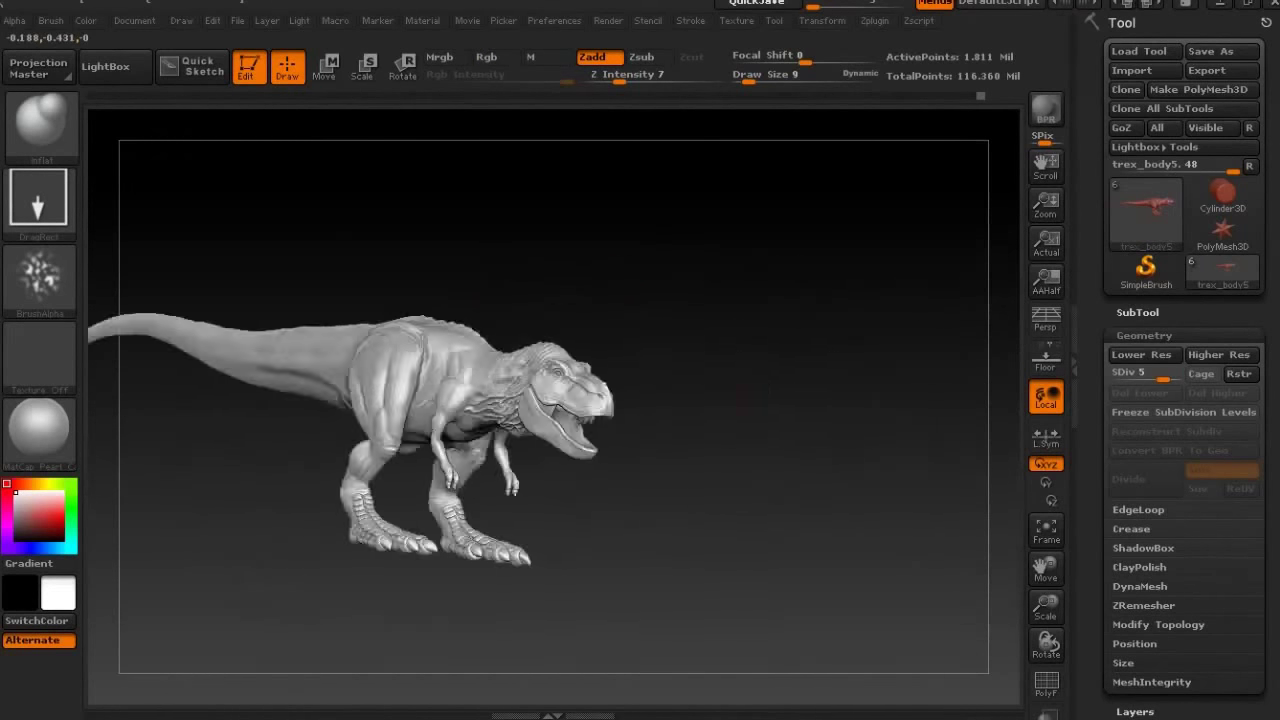
ctrl+right_drag(458, 360, 560, 320)
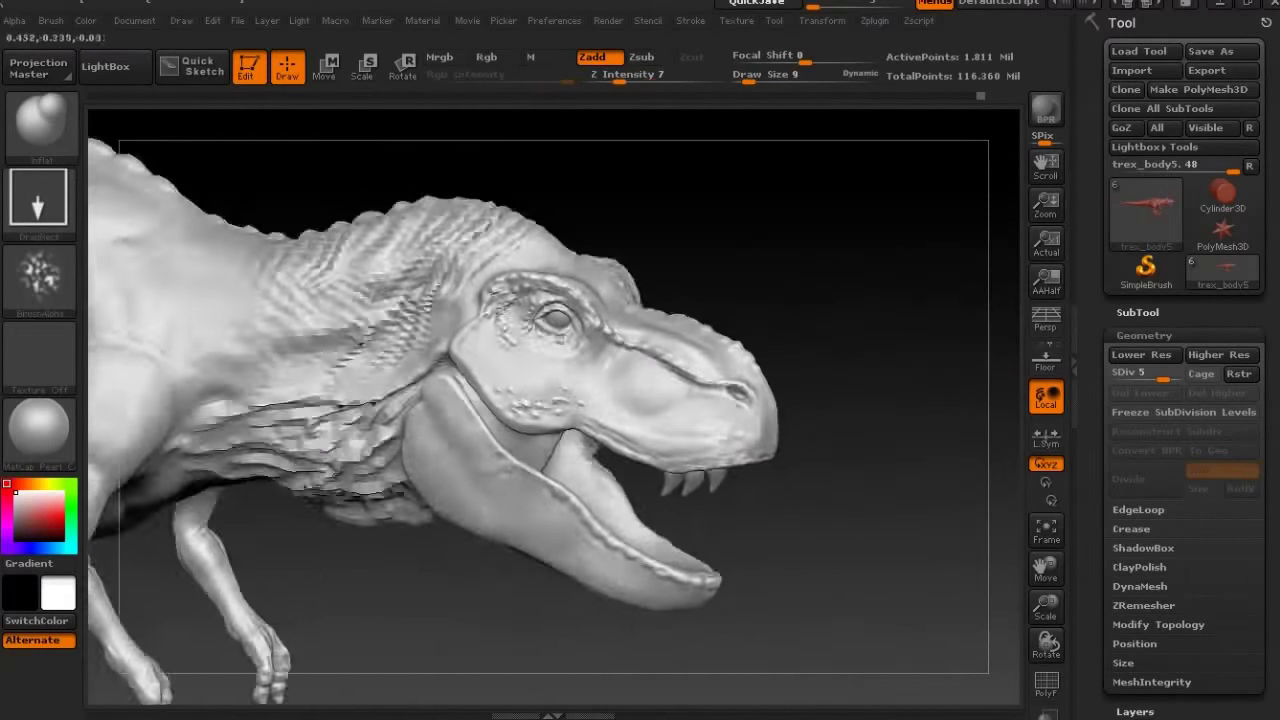
Select the PM3D_Sphere3D3 teeth subtool, show the body again, and duplicate the teeth subtool.
click(1138, 312)
click(1190, 230)
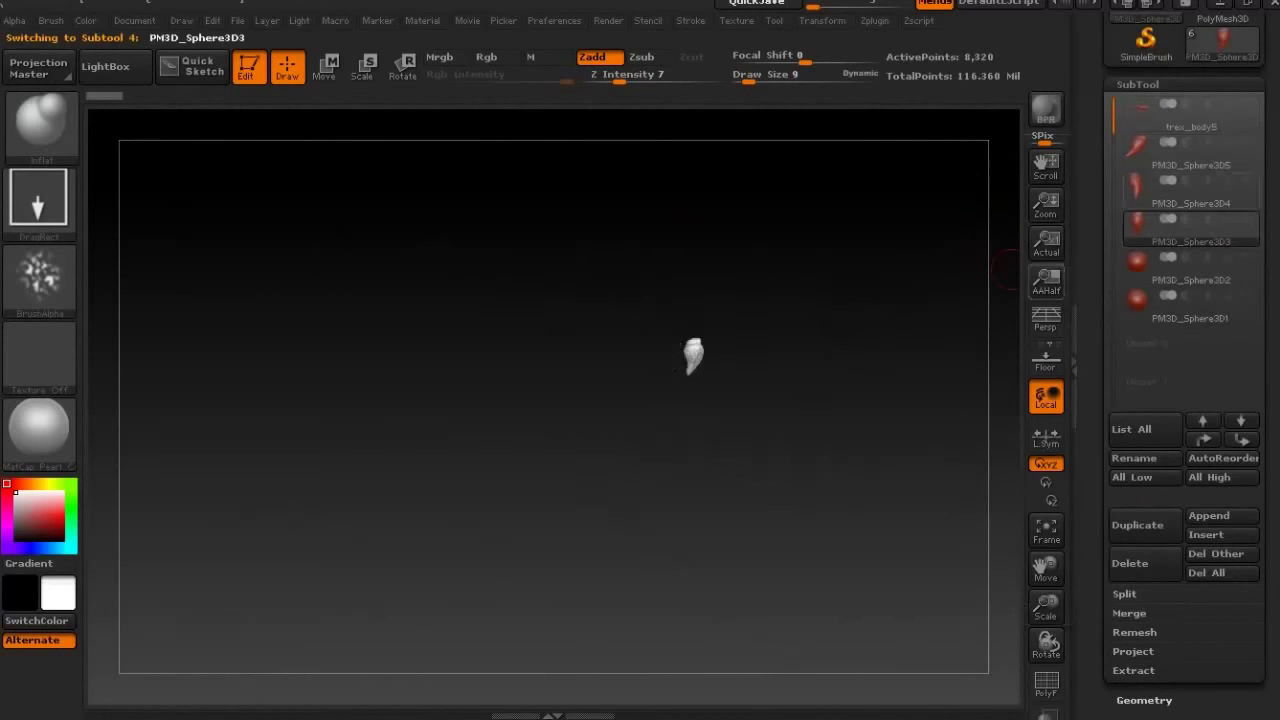
click(1248, 104)
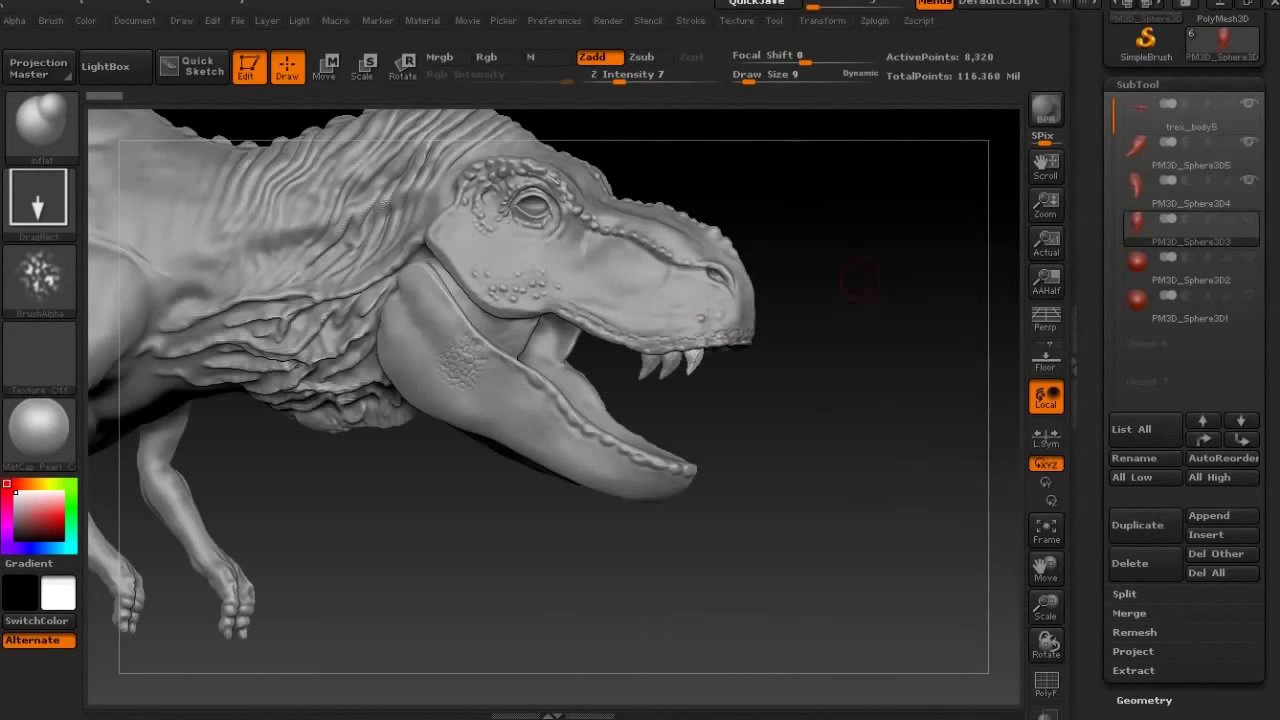
ctrl+right_drag(700, 300, 541, 285)
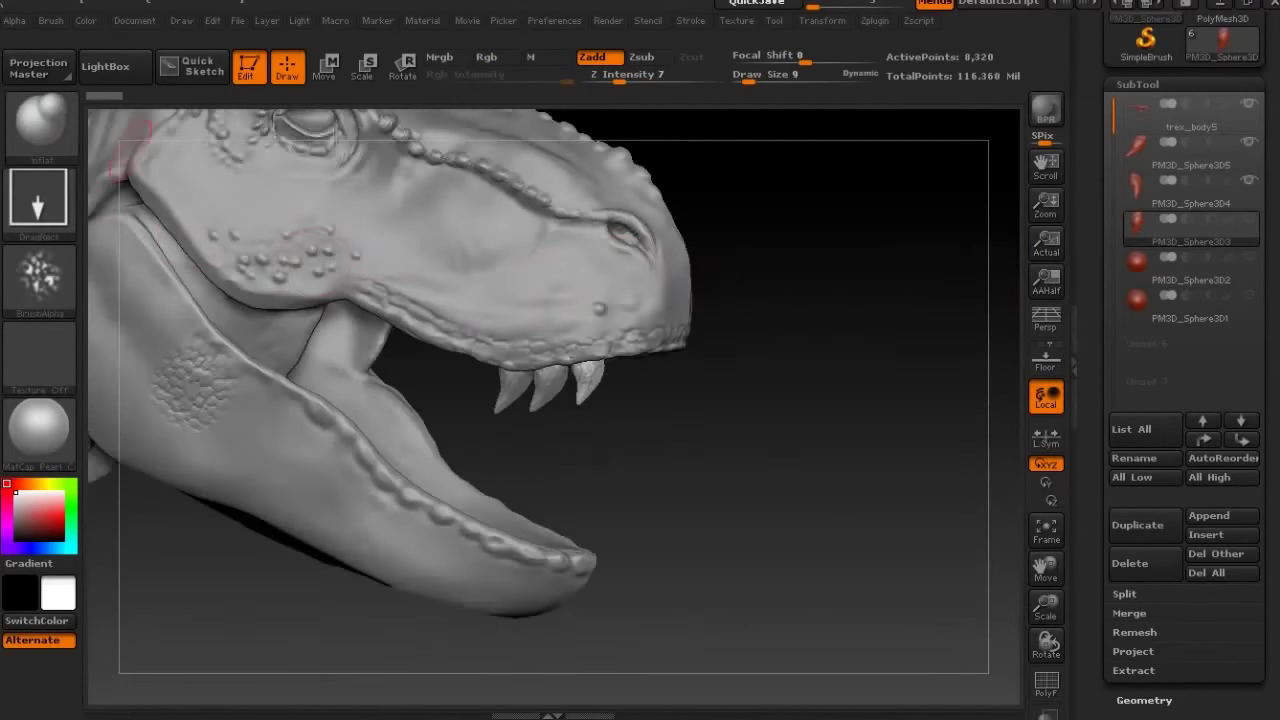
click(1138, 524)
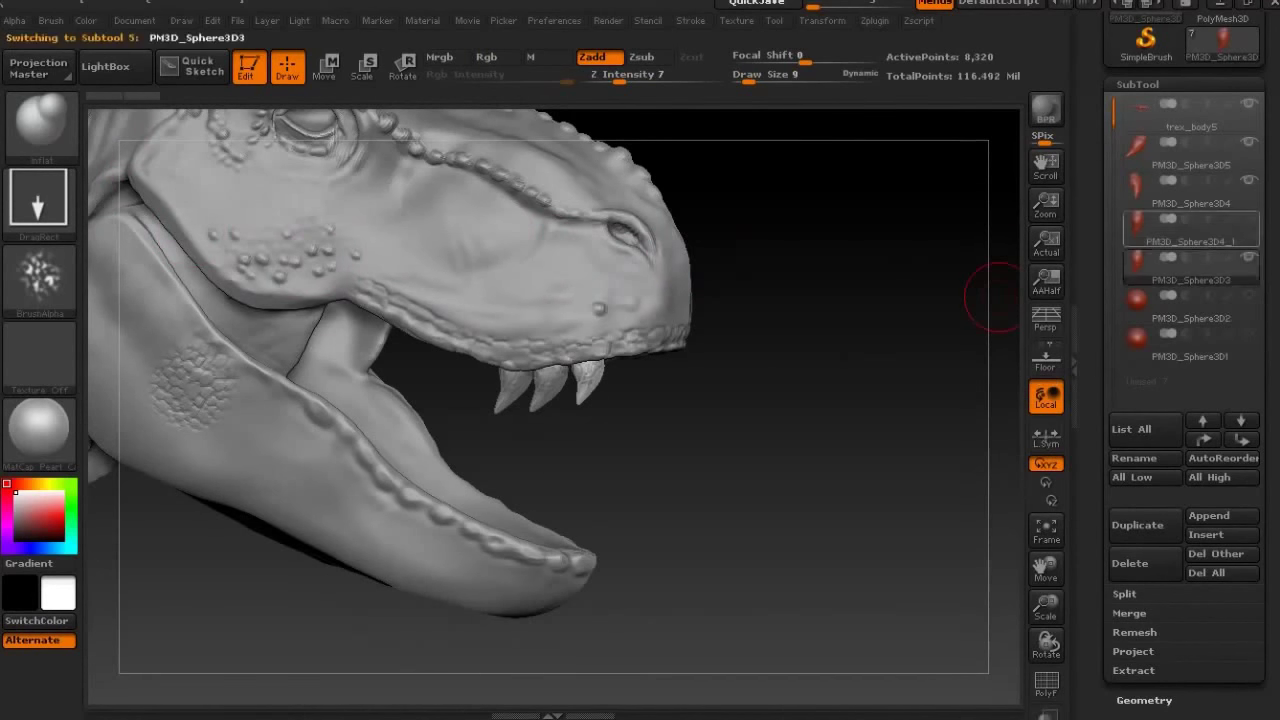
key(Down)
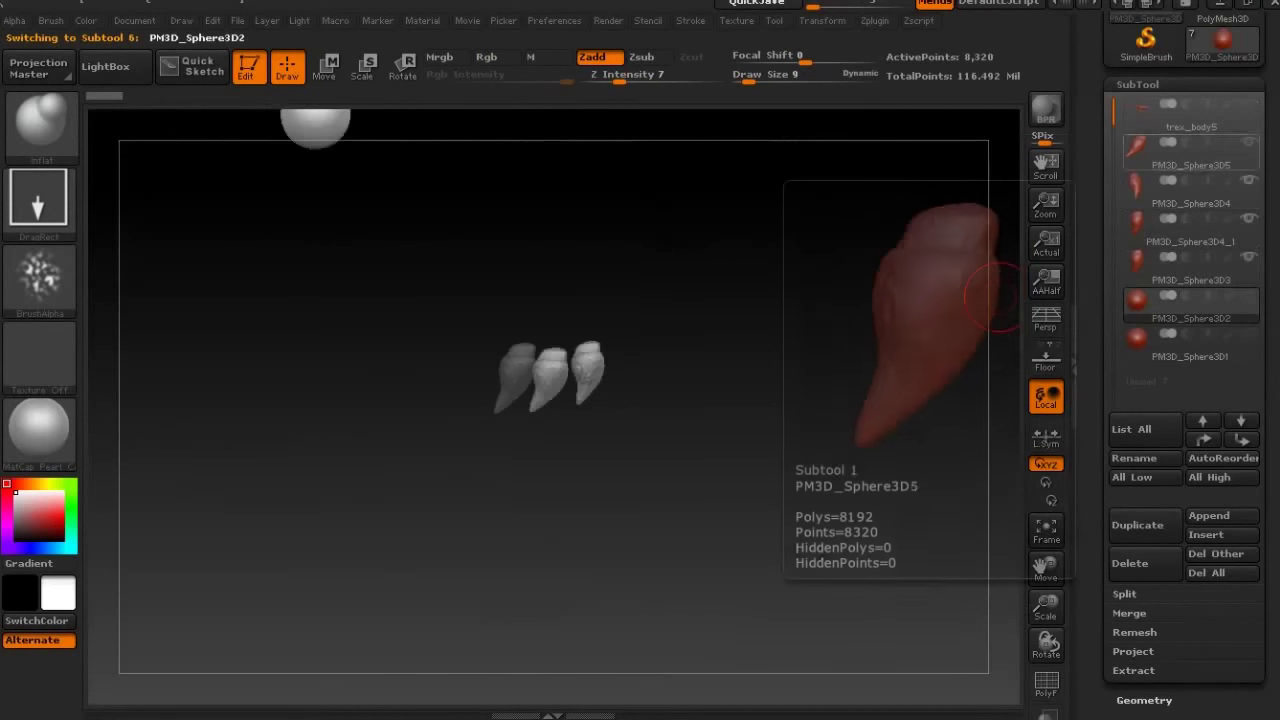
key(w)
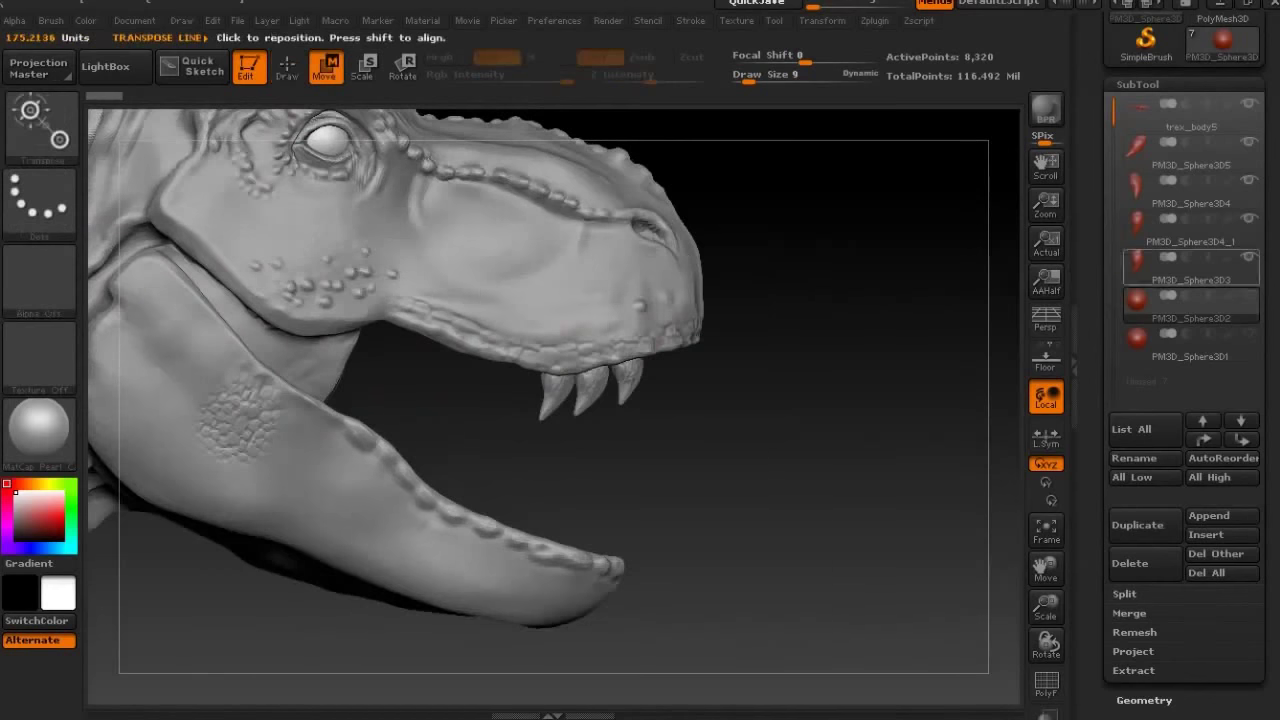
key(Up)
Inspect the teeth from below and the side, then set the brush to Alpha 15.
mouse_move(676, 357)
mouse_down()
mouse_move(690, 341)
mouse_move(660, 400)
mouse_move(640, 390)
mouse_up()
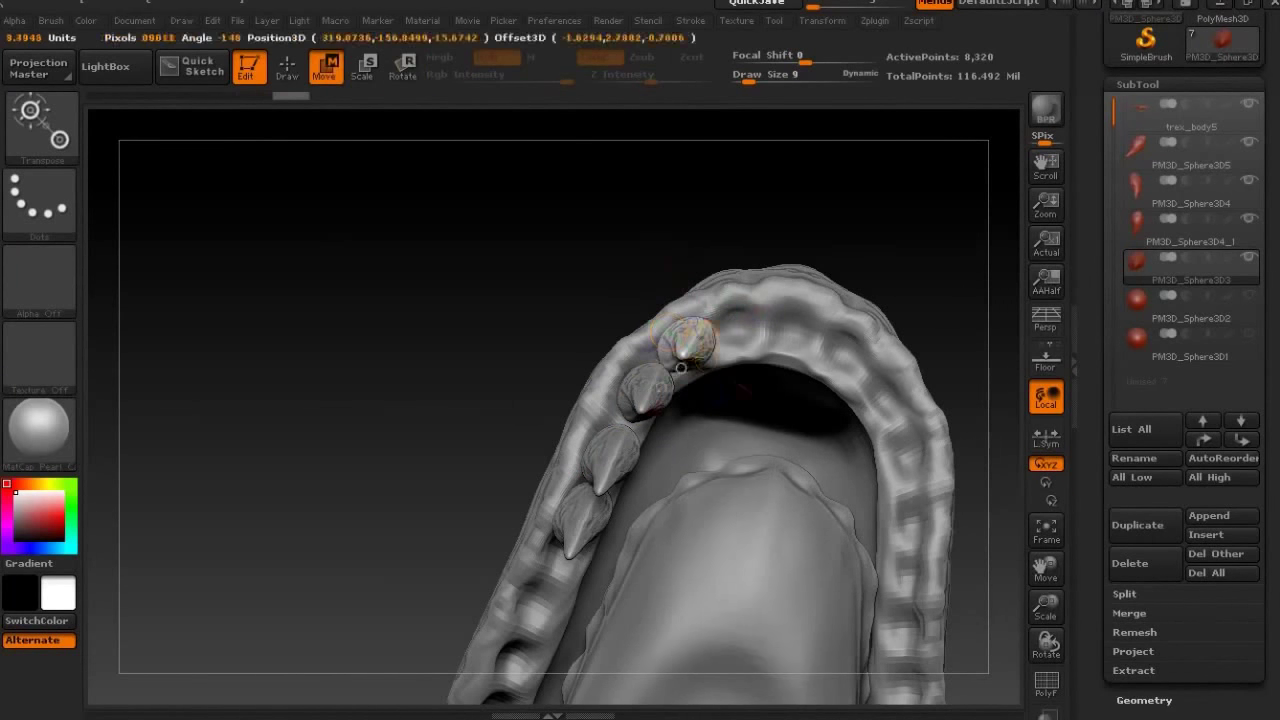
drag(649, 377, 682, 386)
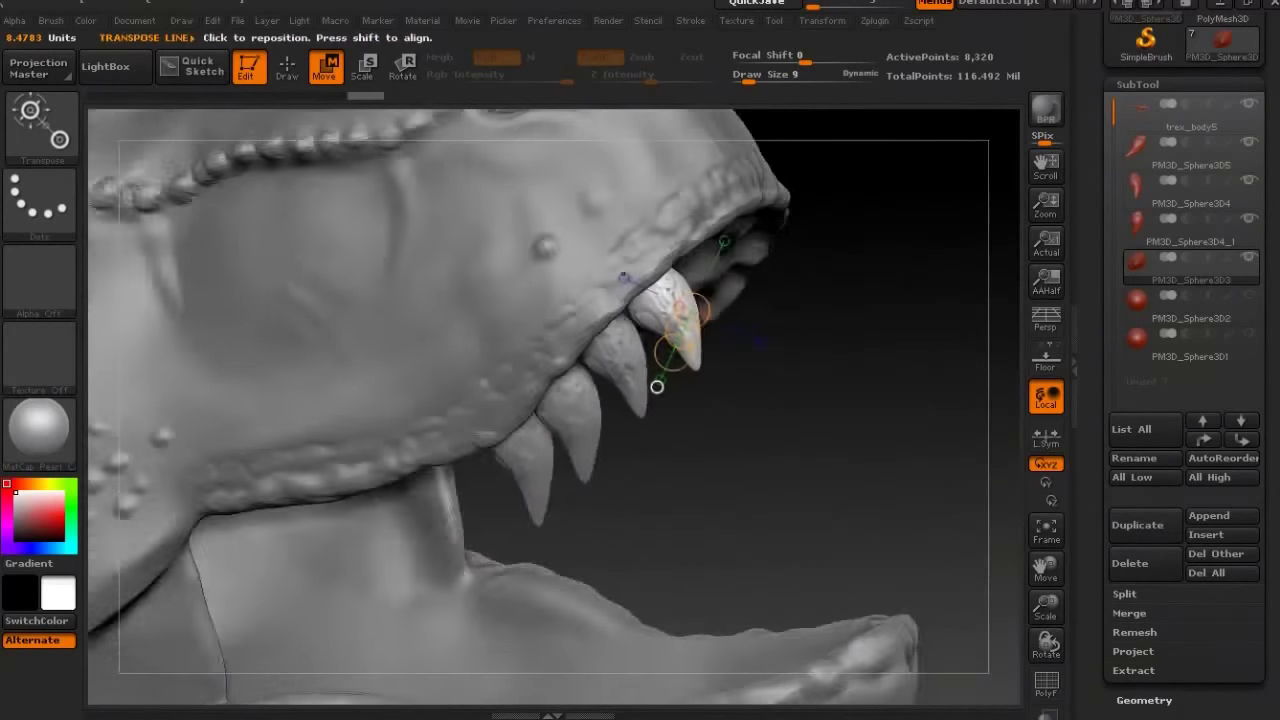
drag(682, 386, 652, 394)
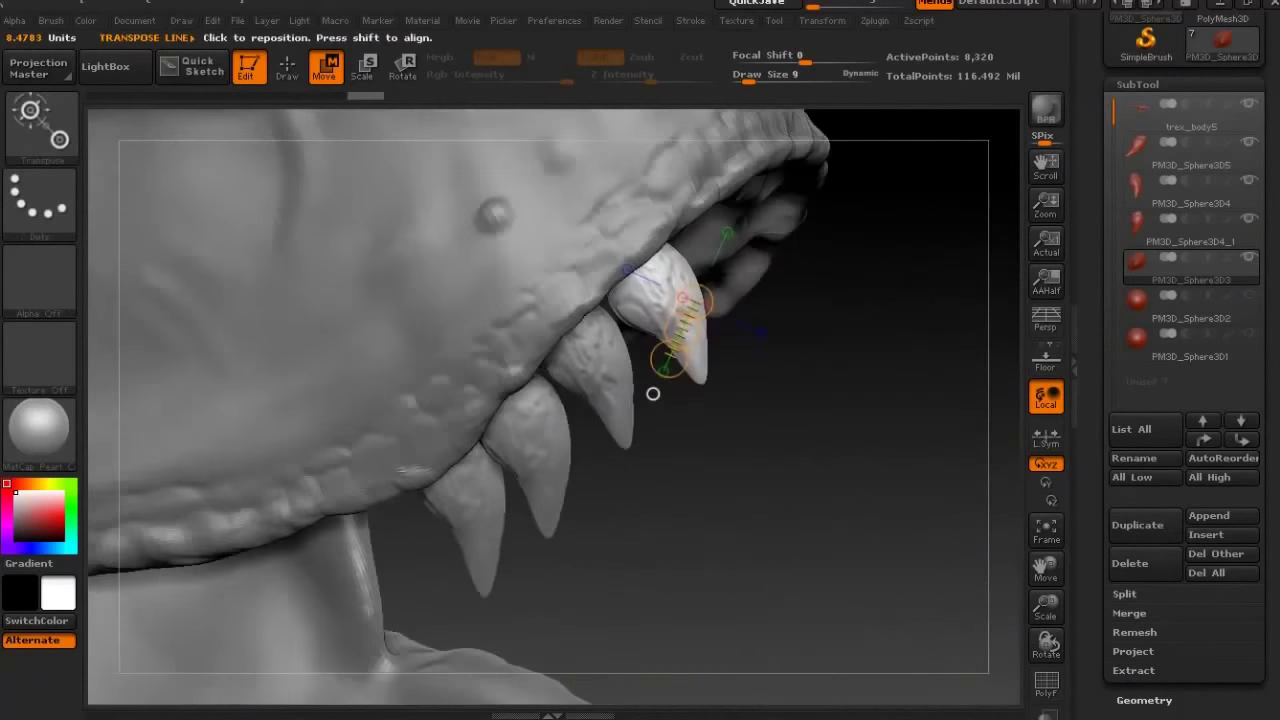
key(q)
click(39, 277)
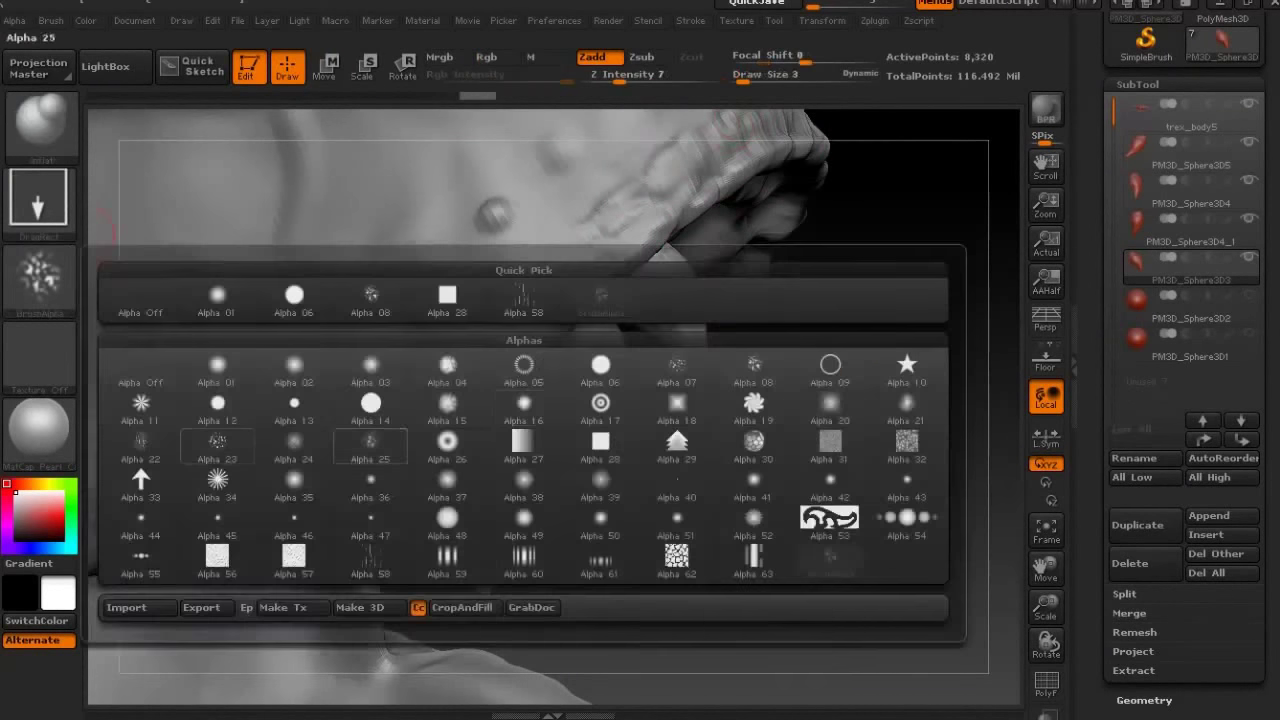
click(443, 290)
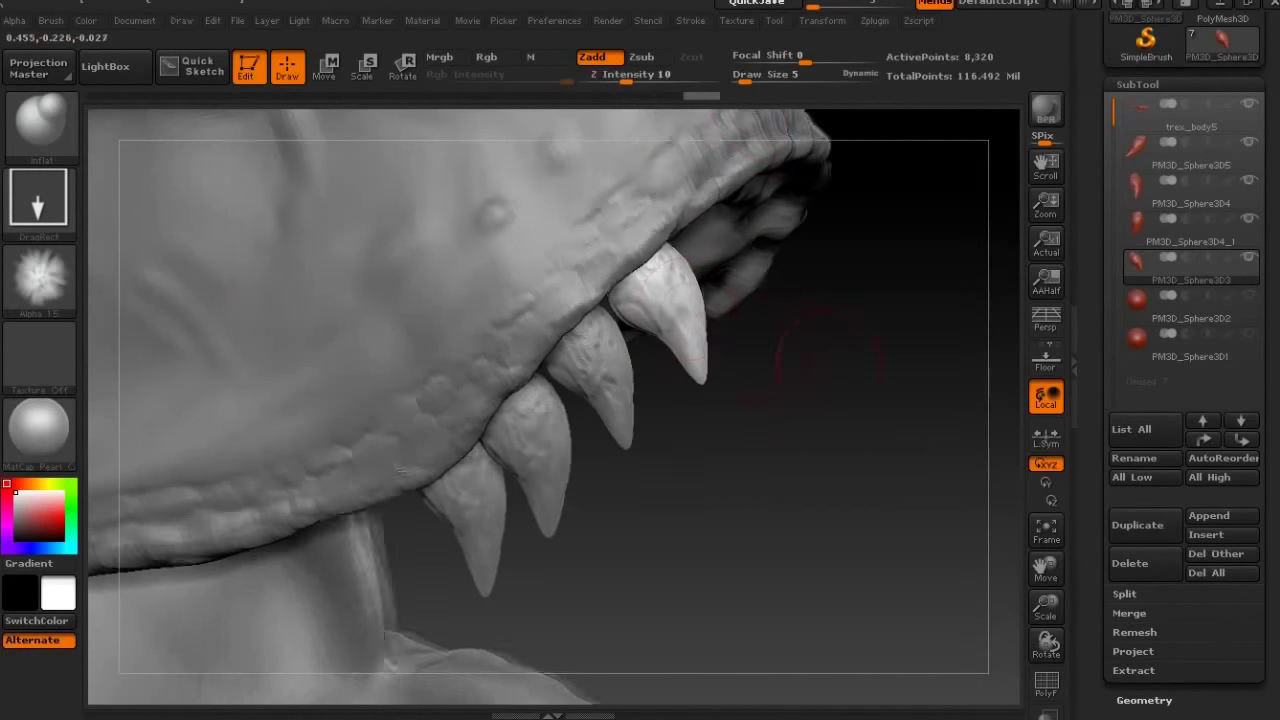
Ctrl-drag a tooth with Transpose Move to place a new fang in the upper row.
drag(828, 360, 700, 365)
key(w)
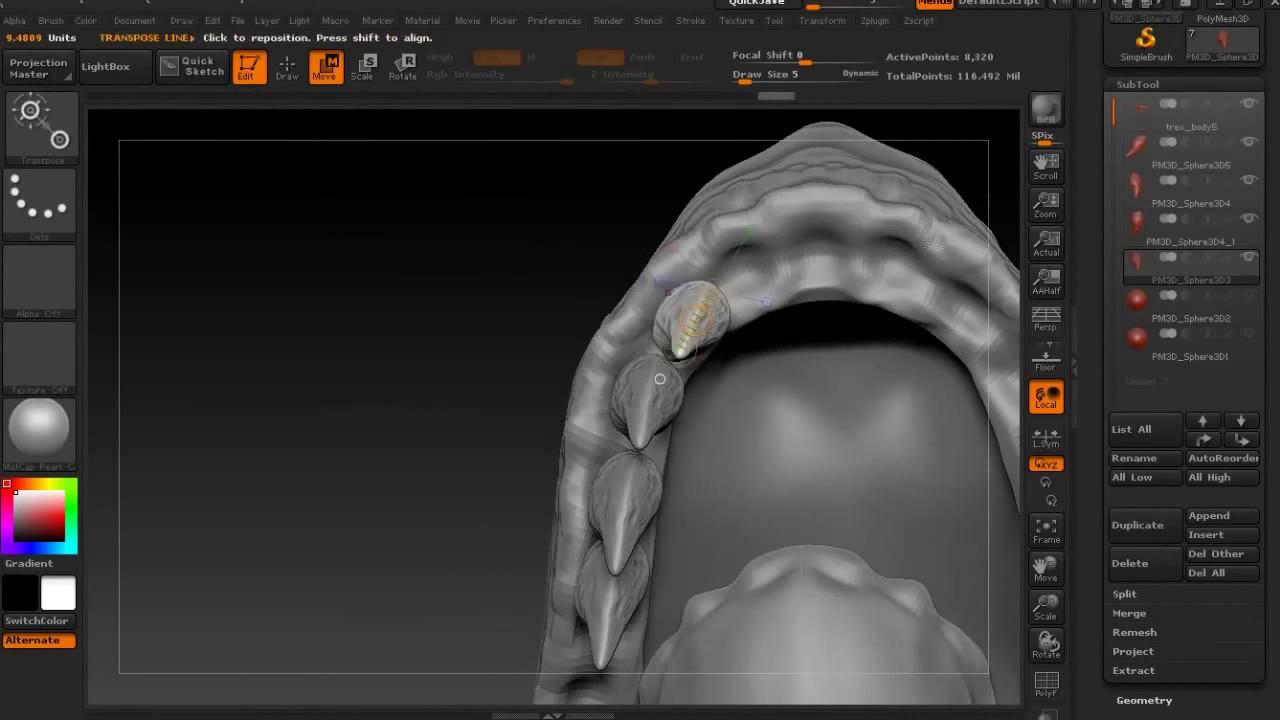
drag(560, 420, 651, 366)
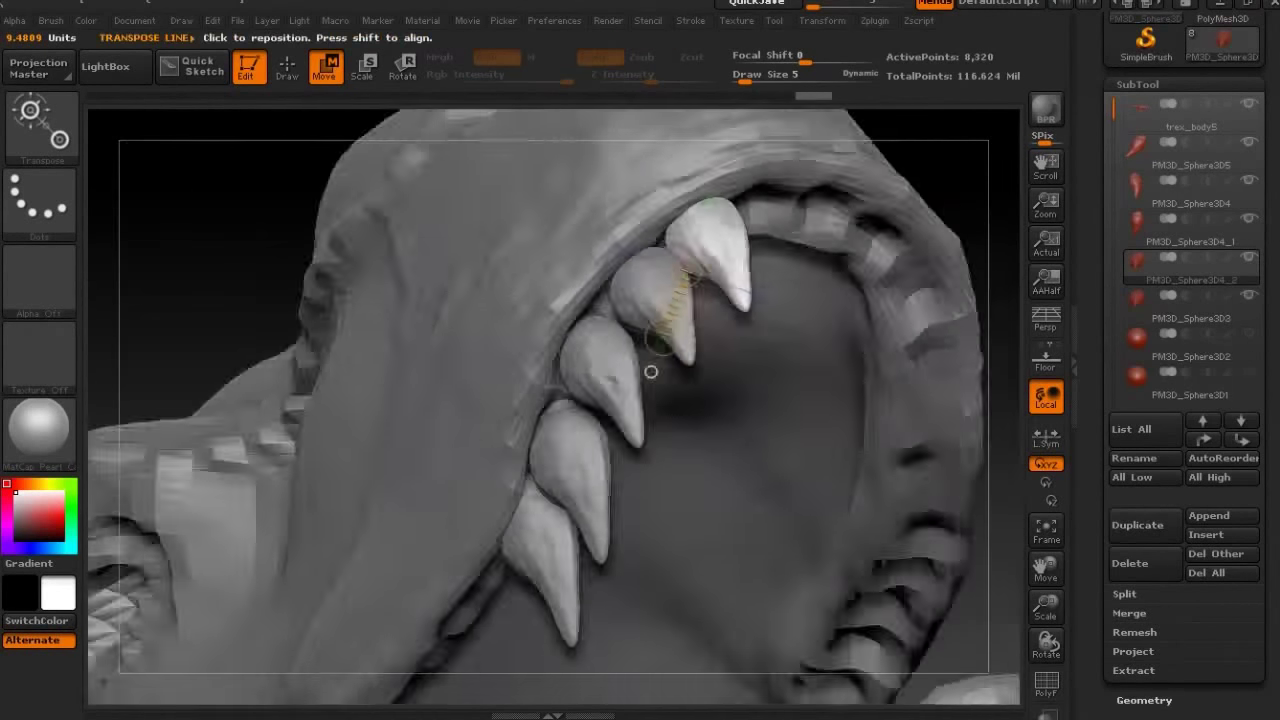
Return to sculpting mode and select the Move brush.
key(q)
key(b)
key(m)
key(v)
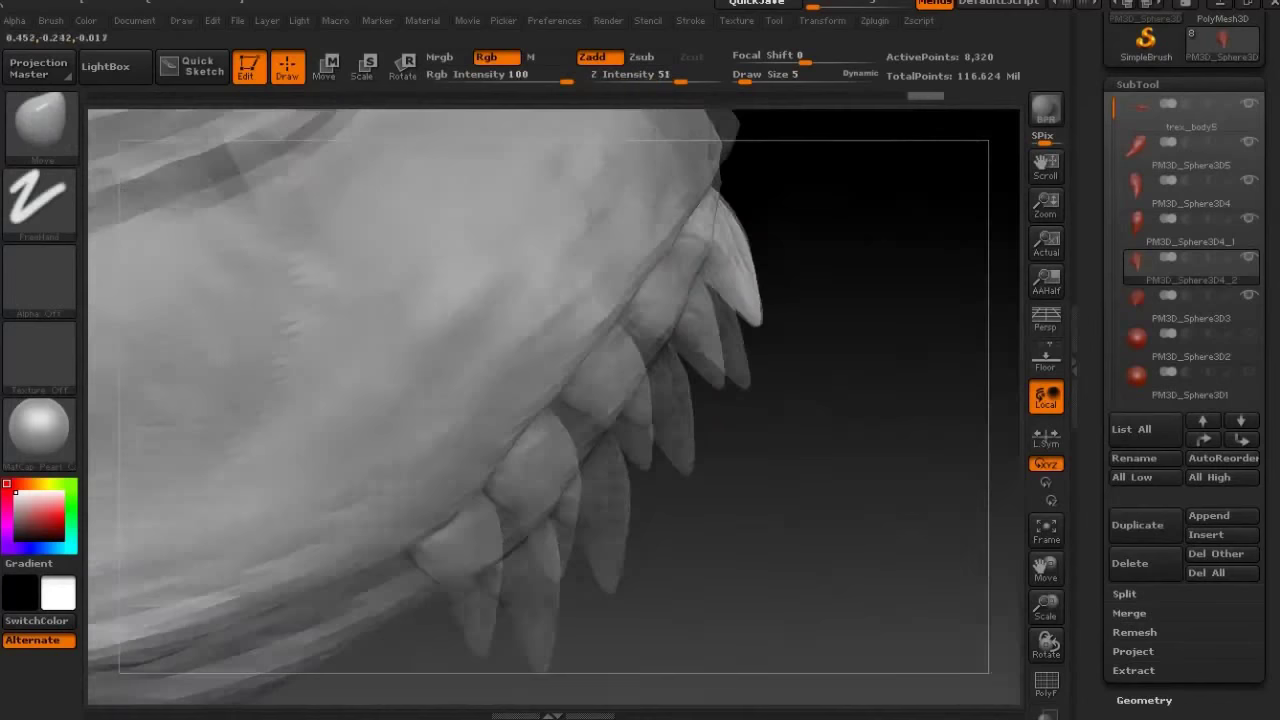
drag(688, 300, 1000, 275)
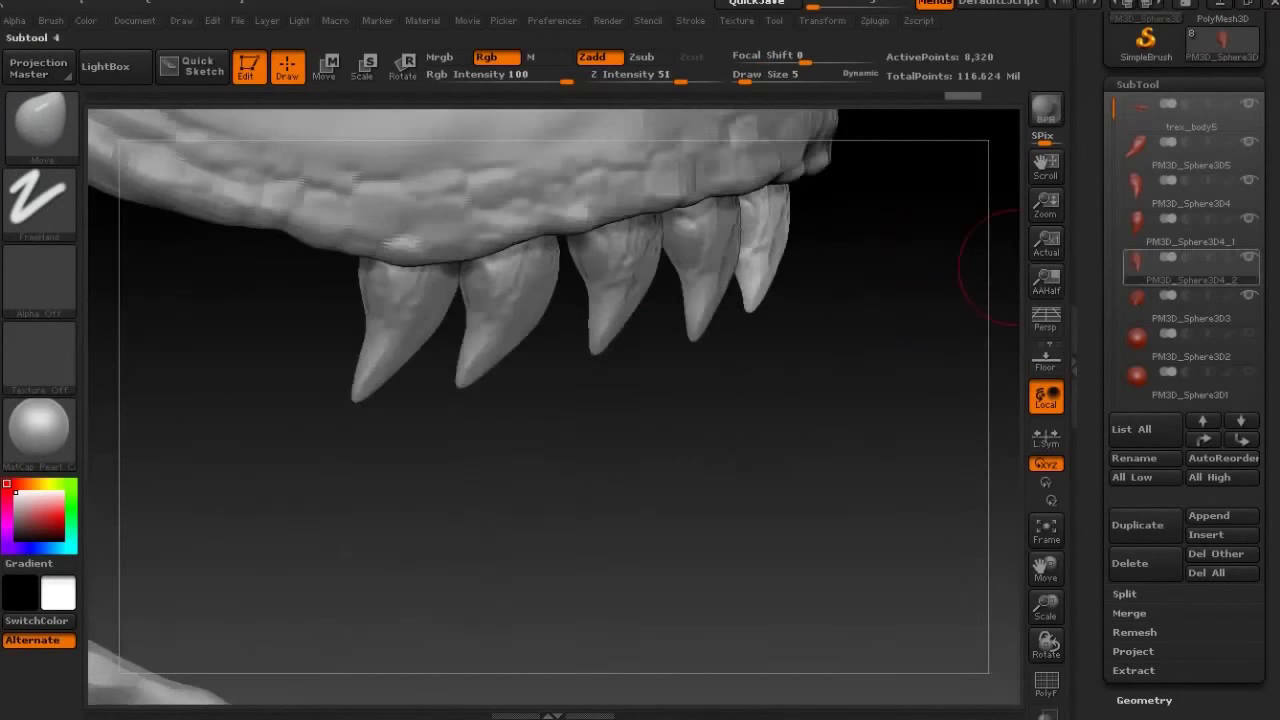
Select the front tooth PM3D_Sphere3D4_2 and move it one place down the subtool order.
alt+click(705, 316)
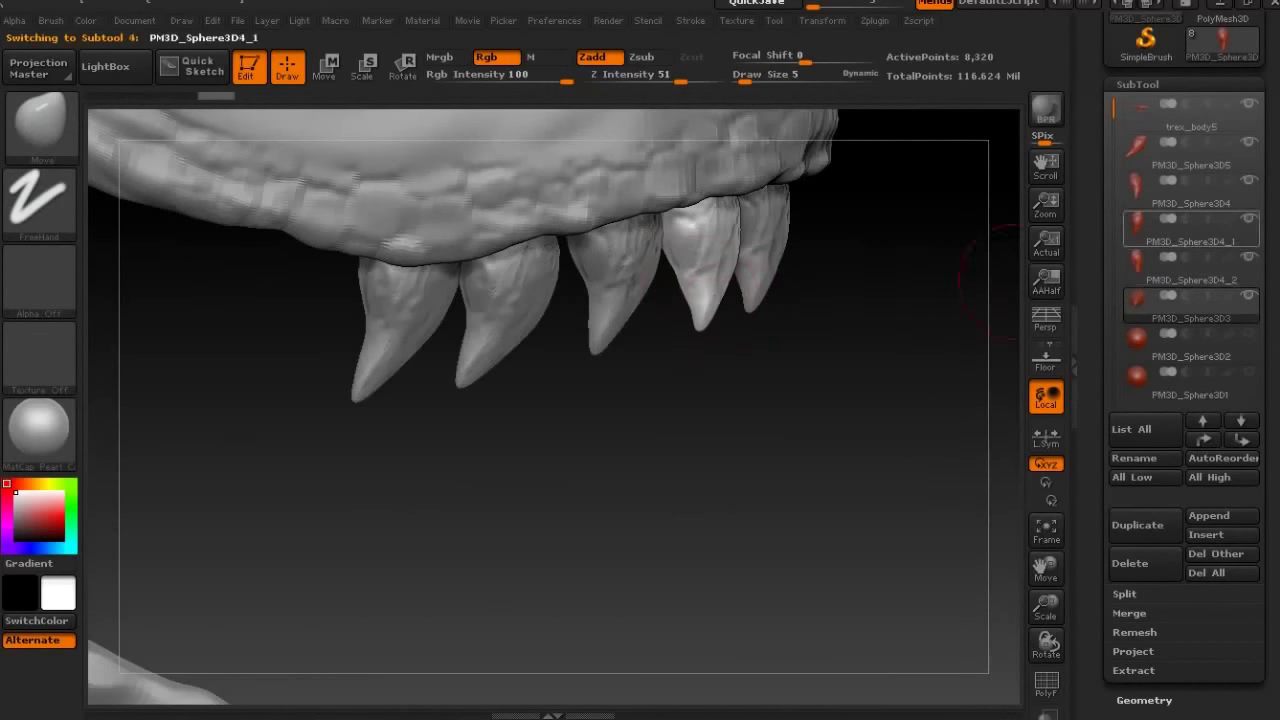
alt+click(484, 355)
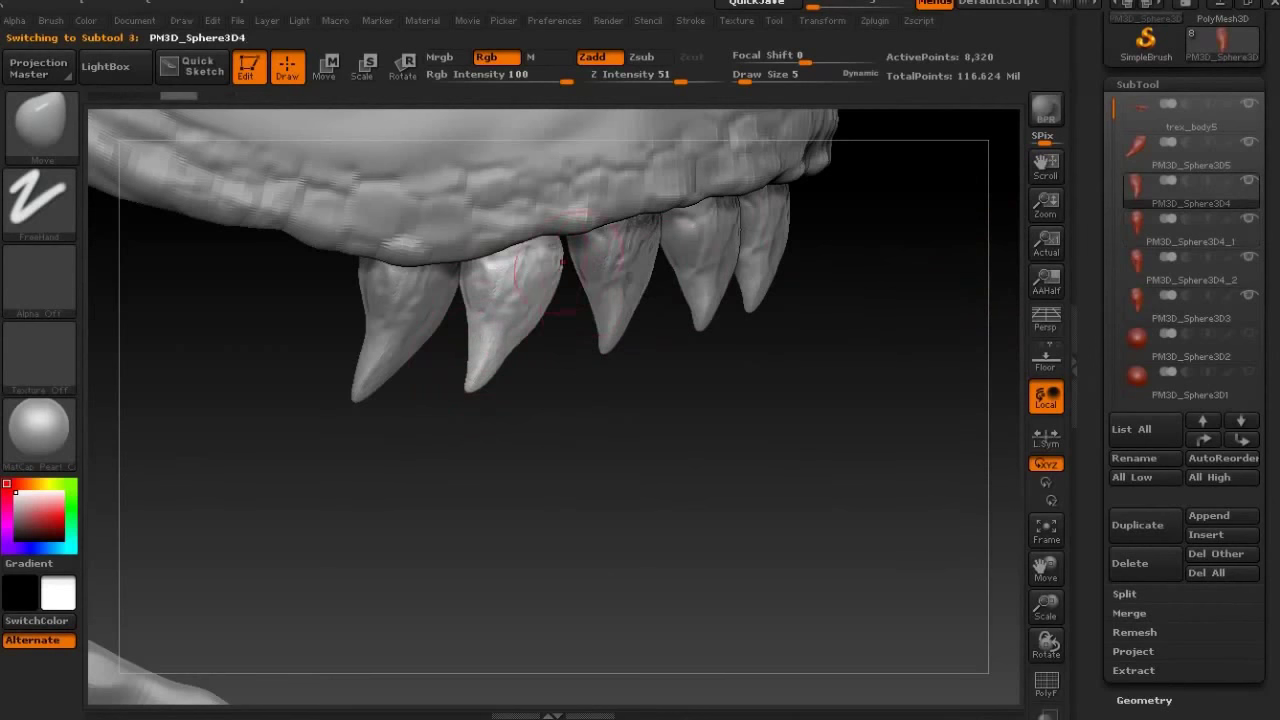
alt+click(442, 293)
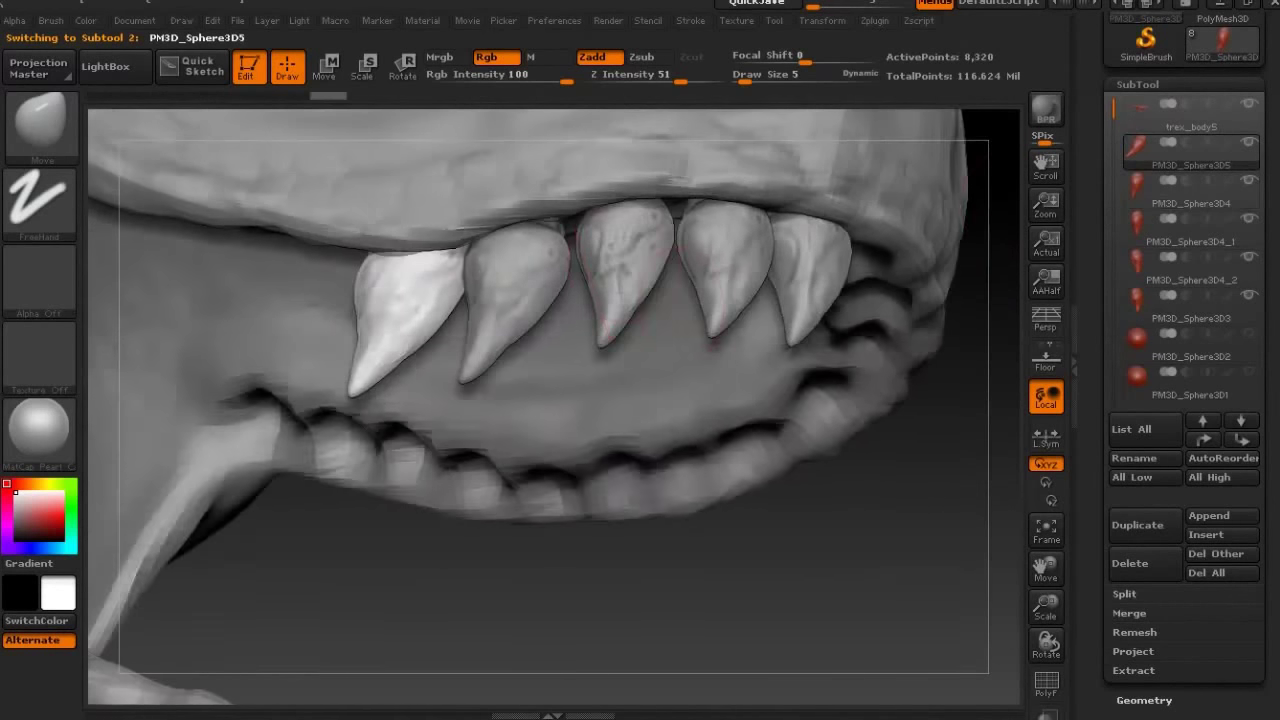
alt+click(522, 241)
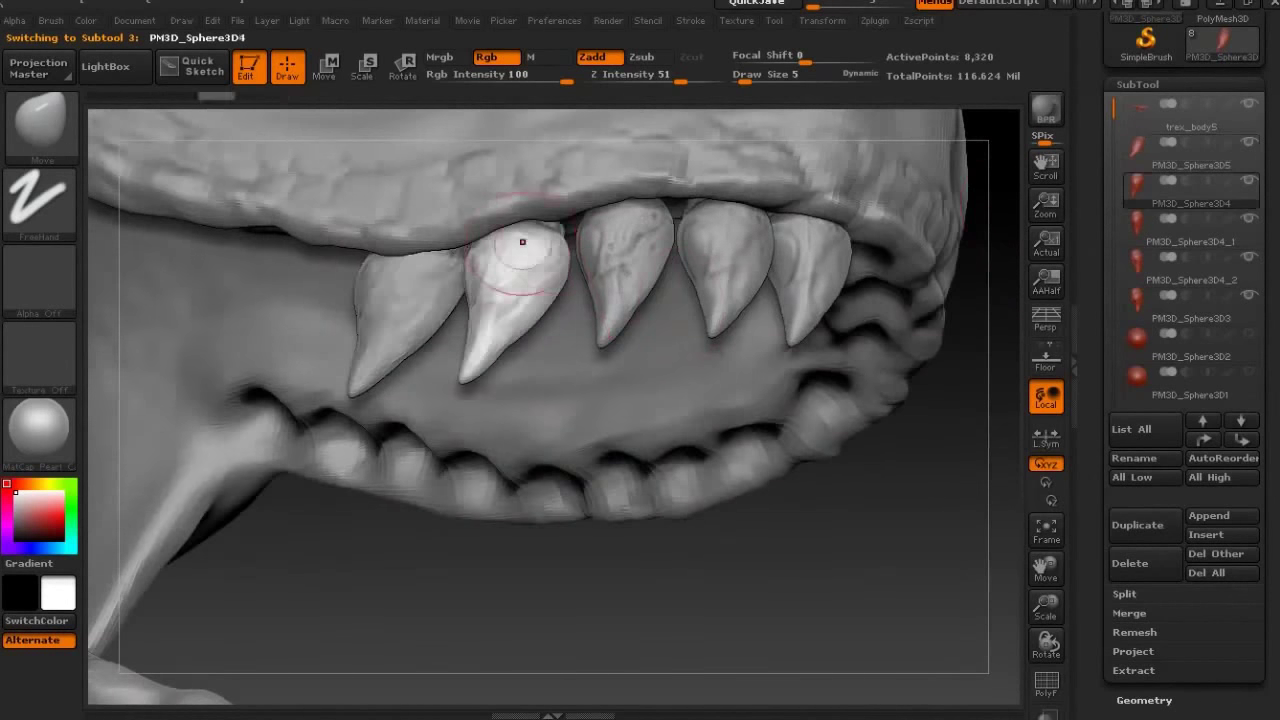
drag(528, 241, 562, 252)
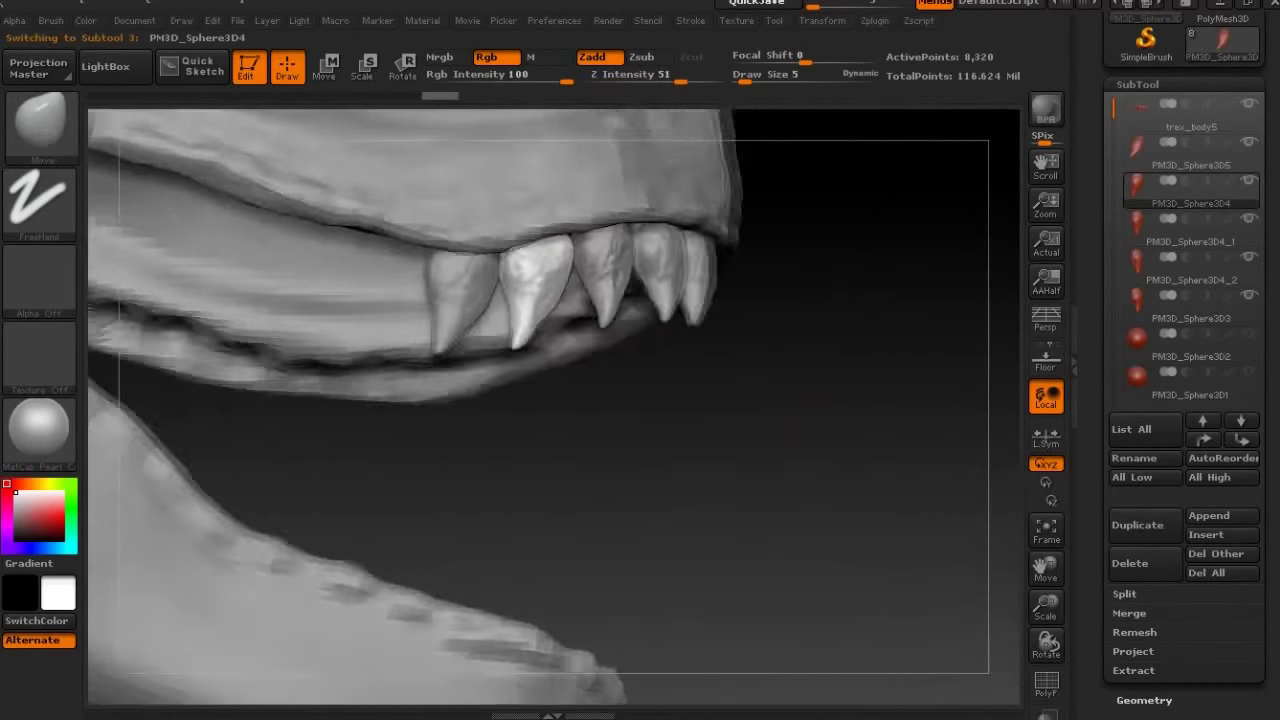
drag(540, 300, 526, 328)
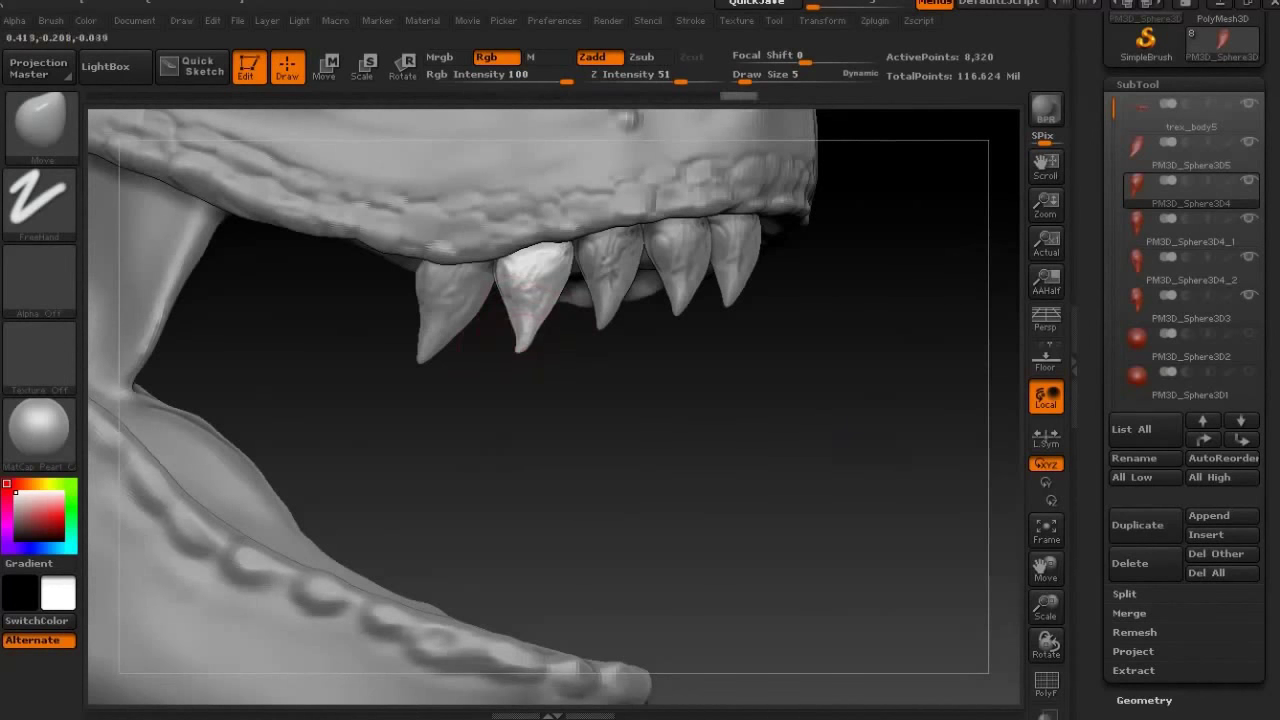
drag(522, 400, 600, 380)
alt+click(646, 270)
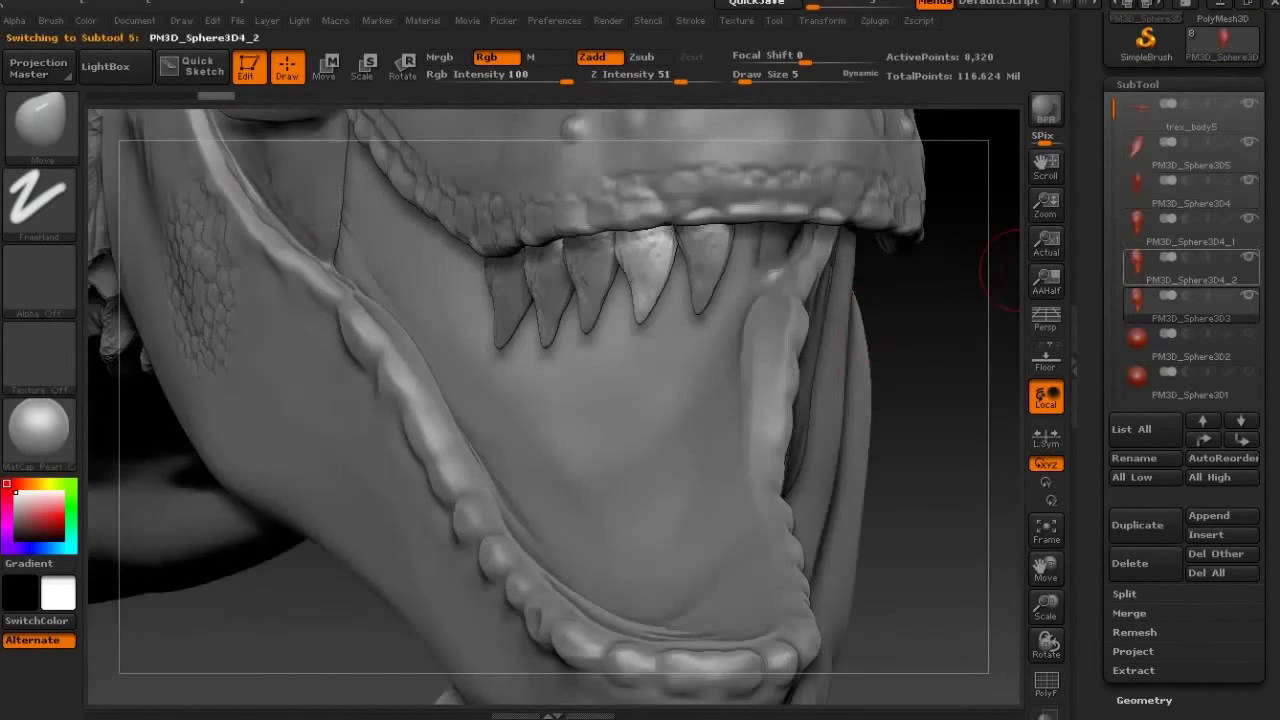
alt+click(705, 262)
click(1240, 421)
Transpose-duplicate the PM3D_Sphere3D5 tooth into the upper row as PM3D_Sphere3D6.
mouse_move(758, 440)
mouse_down()
mouse_move(648, 640)
mouse_move(592, 262)
mouse_move(690, 510)
mouse_up()
alt+click(440, 530)
mouse_move(780, 360)
mouse_down()
mouse_move(700, 300)
mouse_move(290, 155)
mouse_up()
mouse_move(900, 400)
mouse_down()
mouse_move(700, 600)
mouse_move(800, 400)
mouse_move(850, 450)
mouse_up()
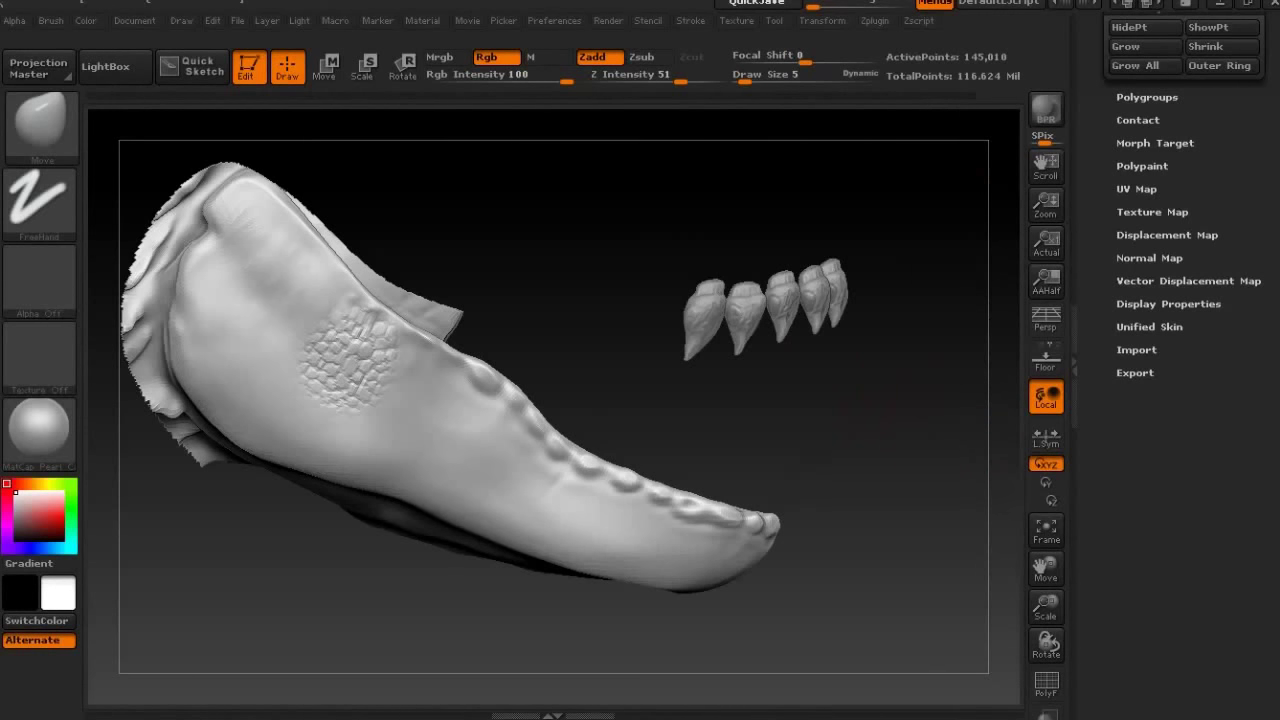
click(213, 20)
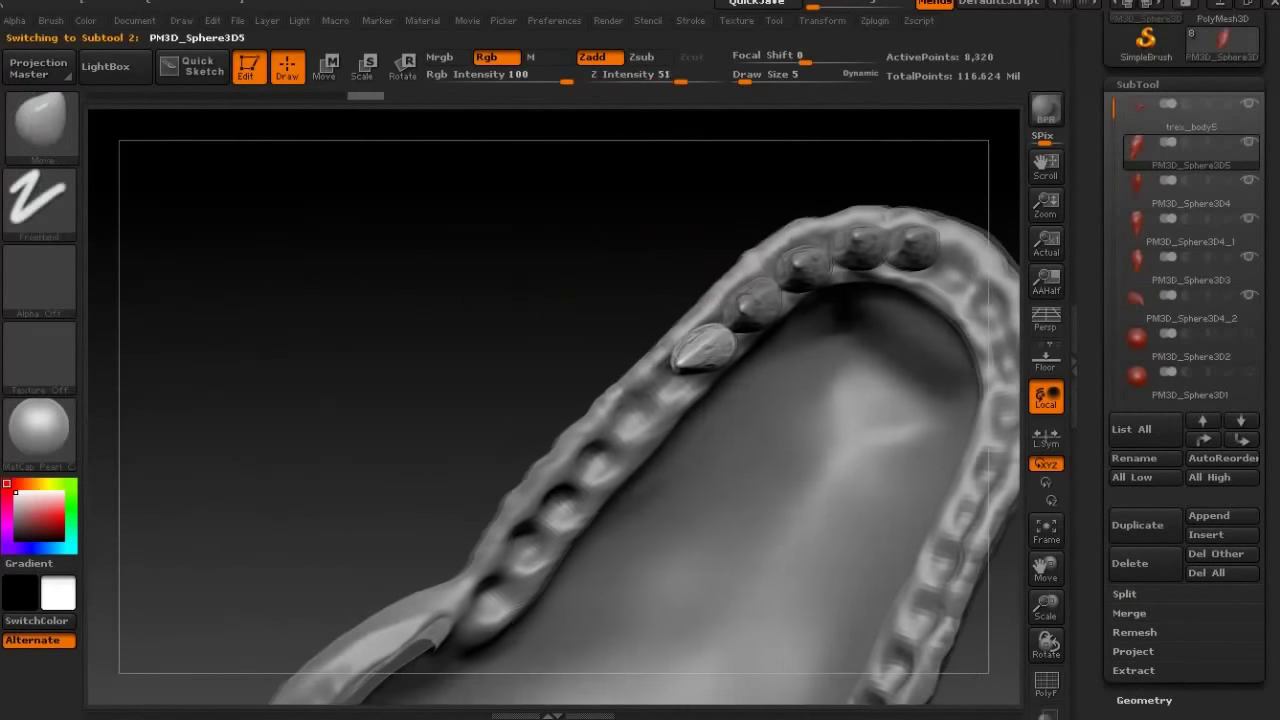
key(w)
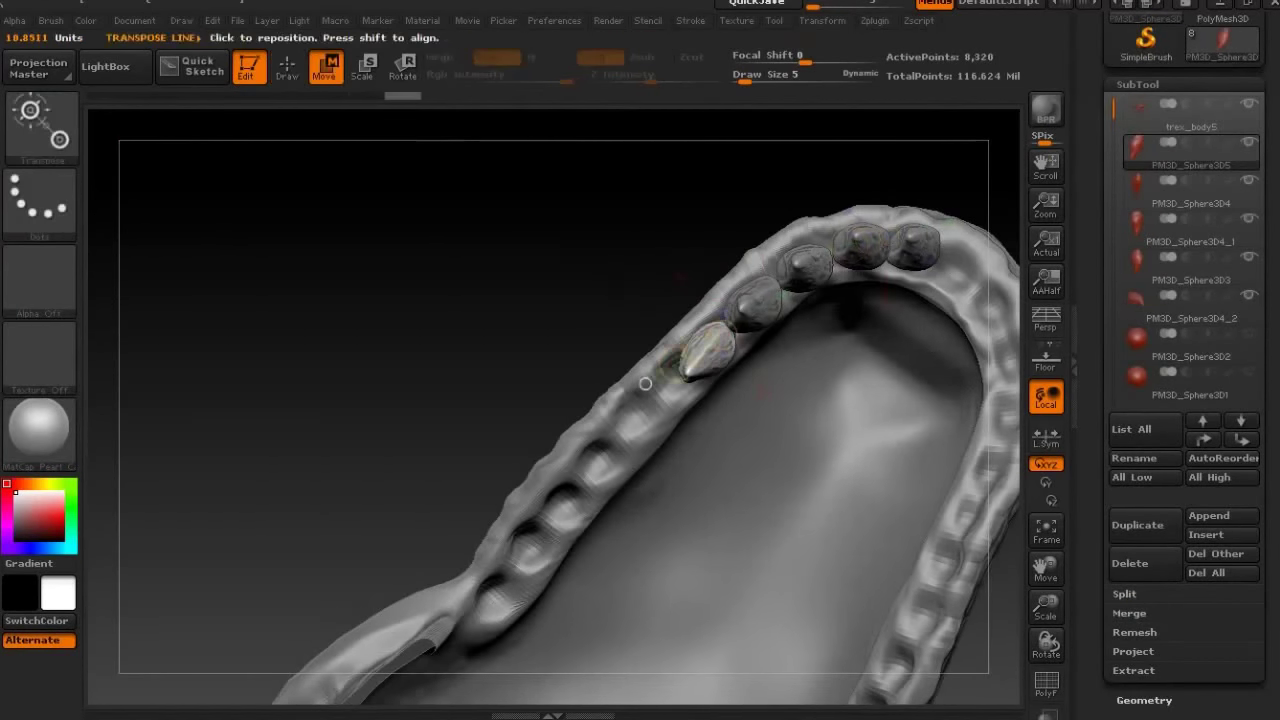
key(q)
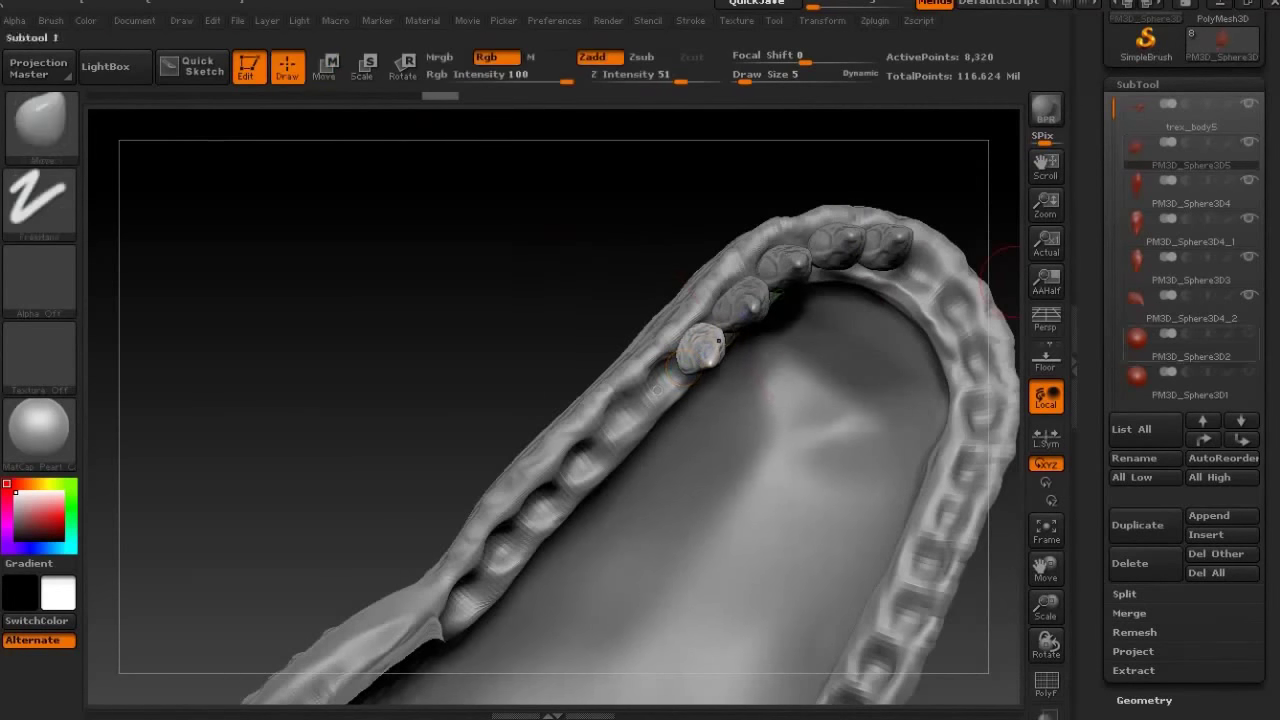
key(w)
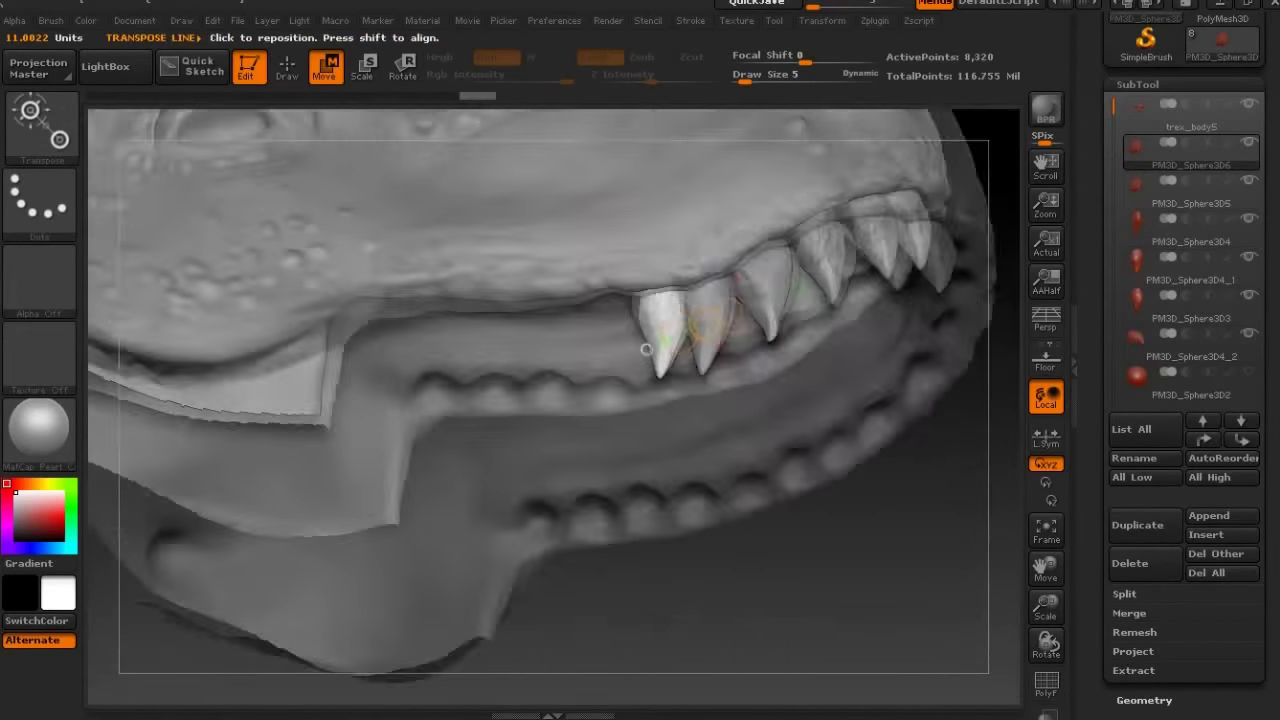
alt+click(647, 352)
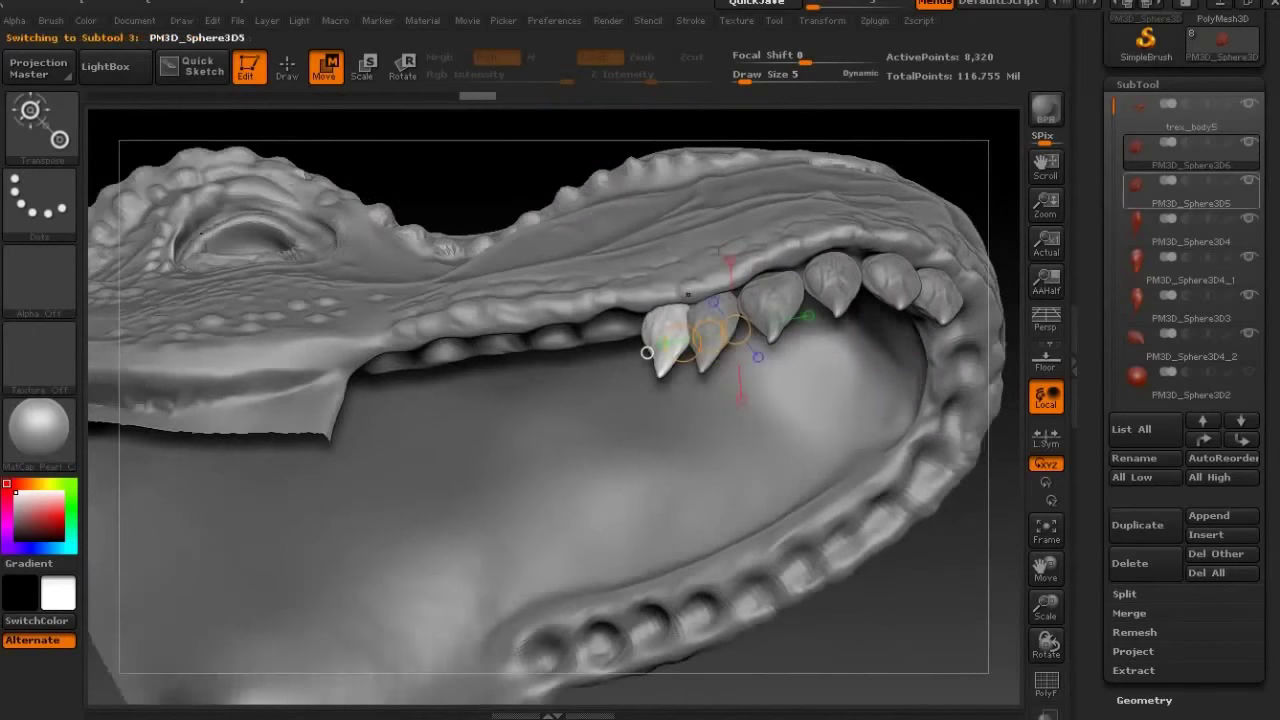
key(q)
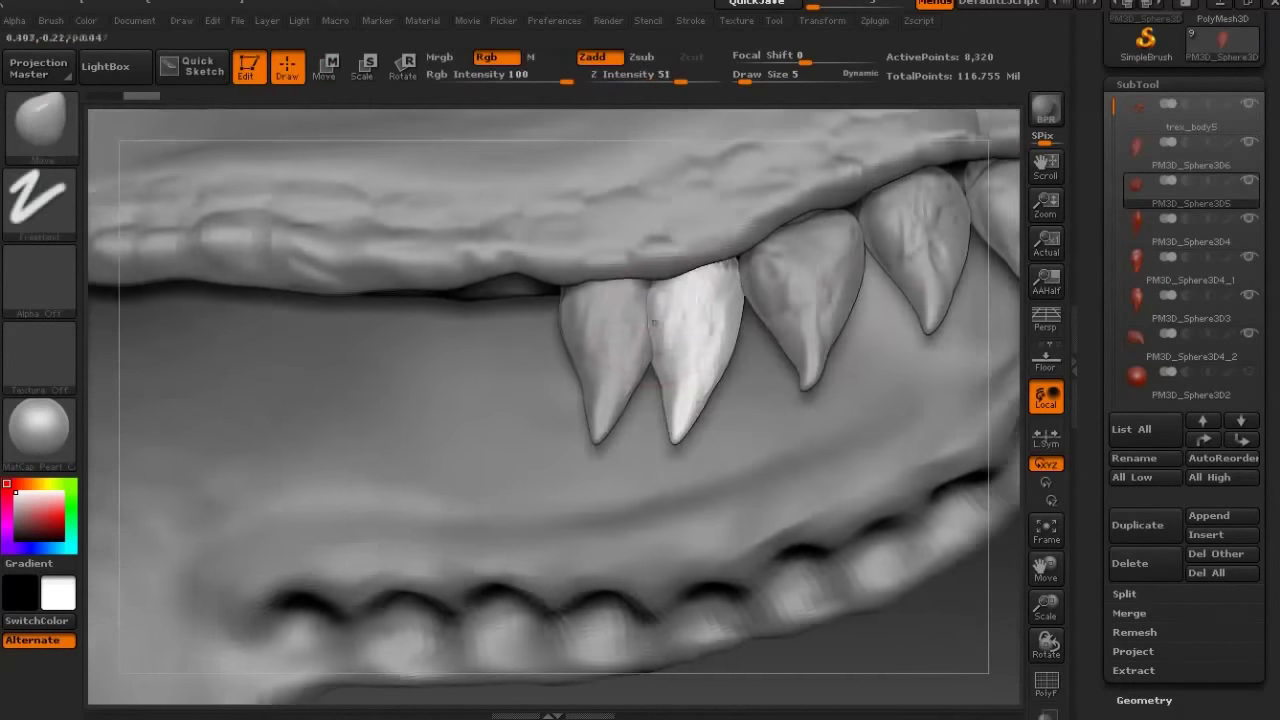
Orbit around the jaws and check the PM3D_Sphere3D6, PM3D_Sphere3D5 and PM3D_Sphere3D4 teeth.
drag(679, 437, 975, 262)
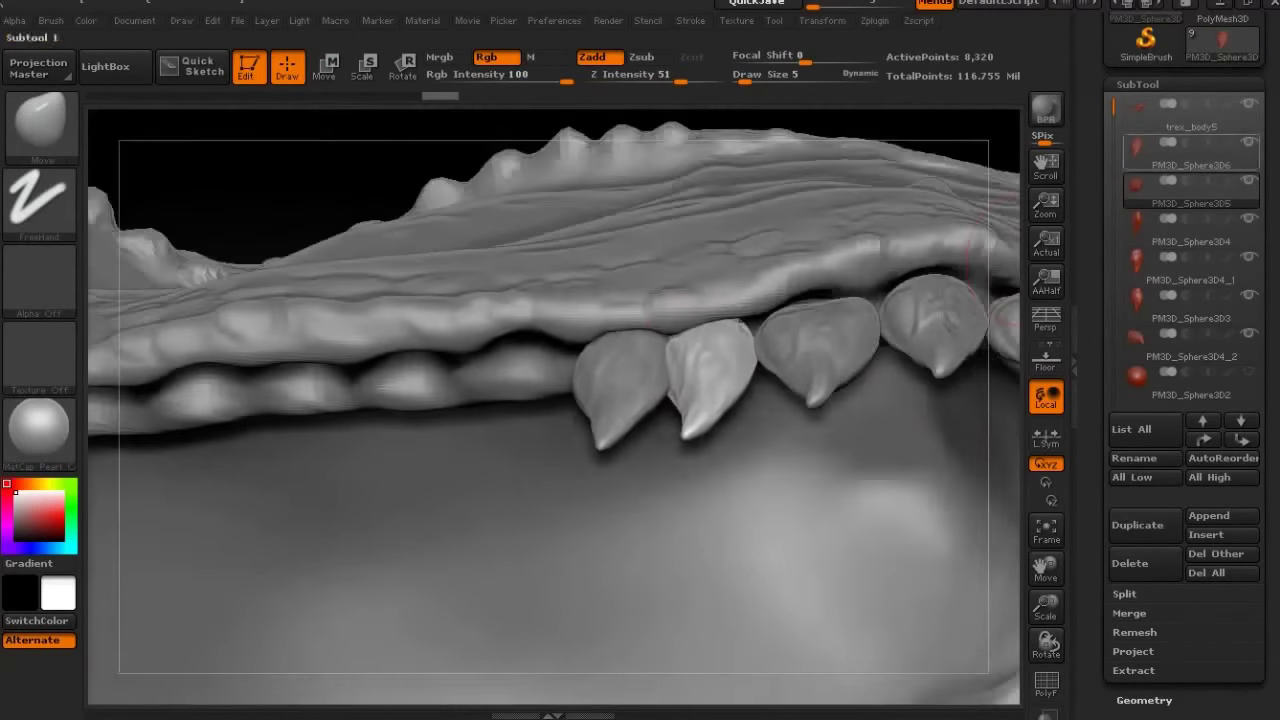
alt+click(650, 360)
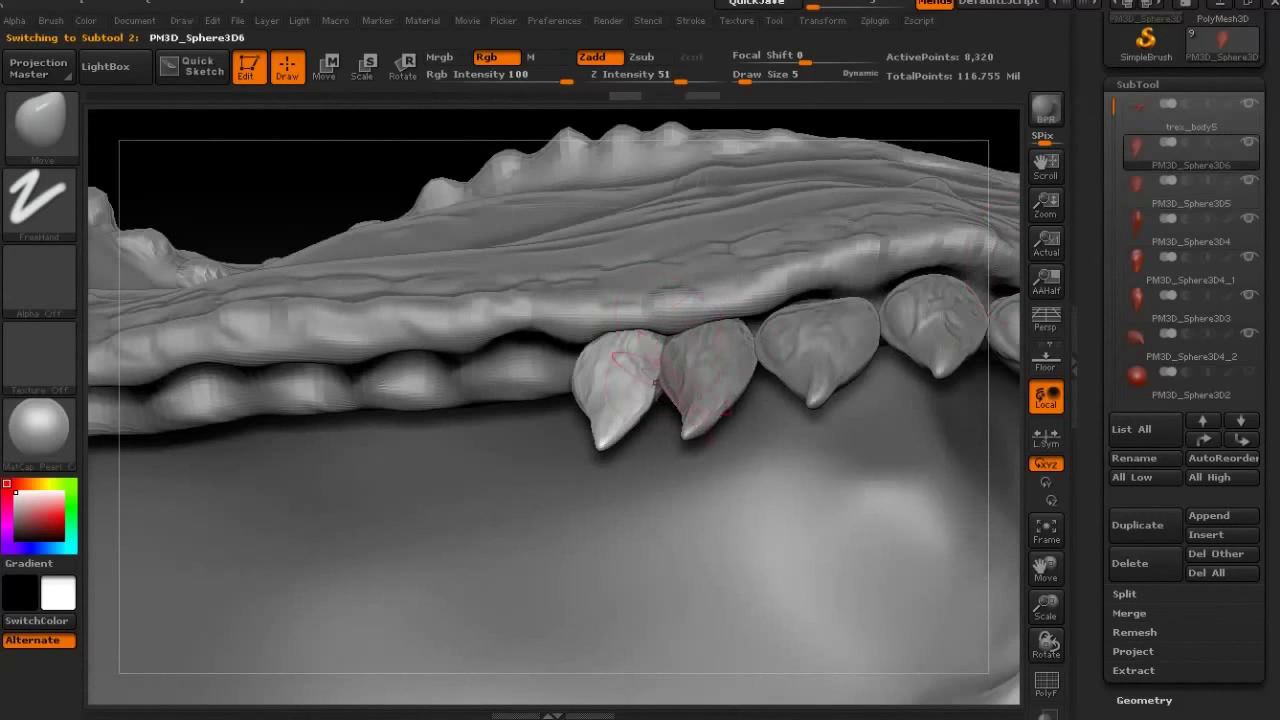
drag(688, 352, 643, 366)
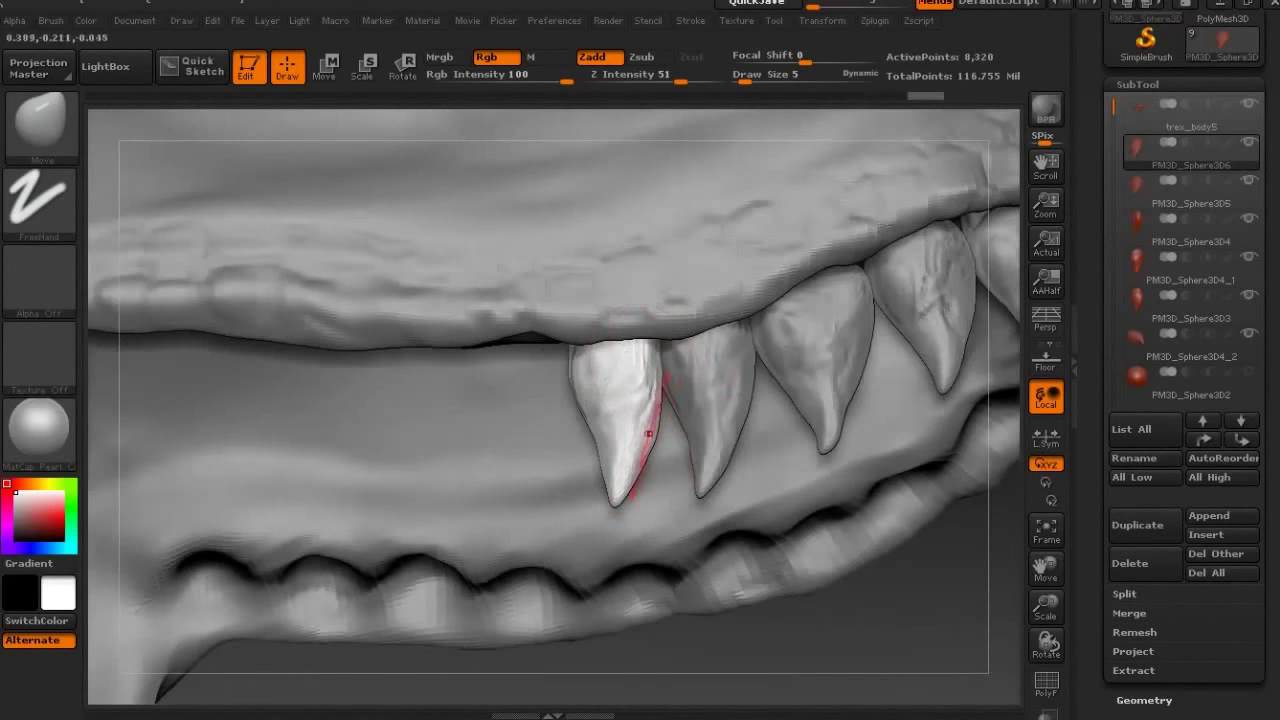
mouse_move(630, 431)
alt+right_down()
mouse_move(632, 262)
mouse_move(635, 285)
alt+right_up()
mouse_move(612, 398)
mouse_down()
mouse_move(603, 333)
mouse_move(672, 288)
mouse_up()
alt+click(609, 324)
right_drag(830, 440, 1005, 215)
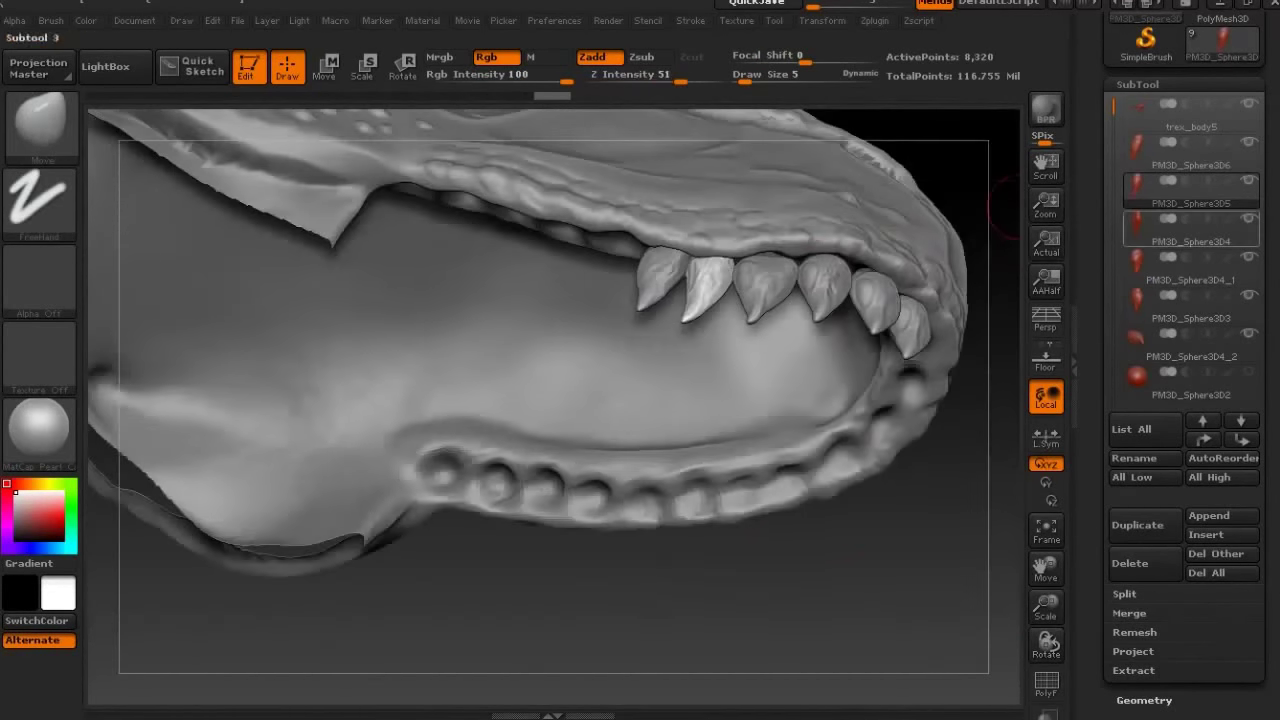
alt+click(792, 261)
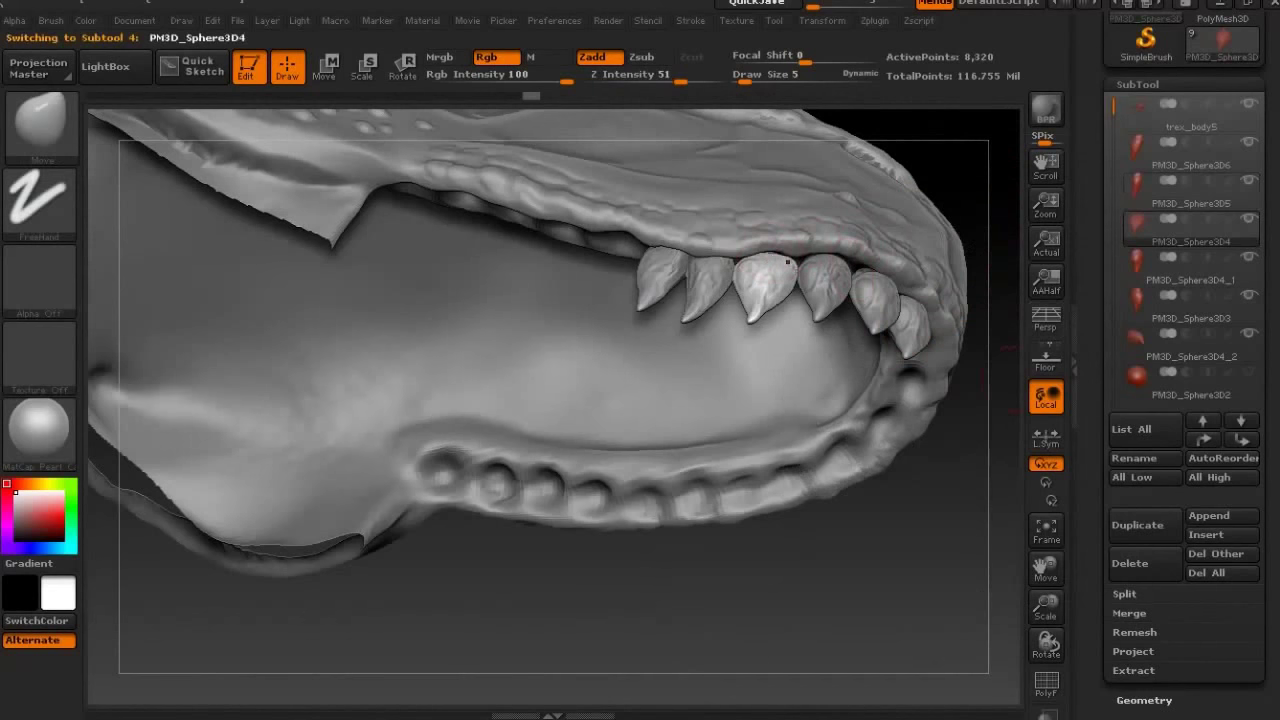
Shorten the front tooth along its length with a Transpose action line.
key(w)
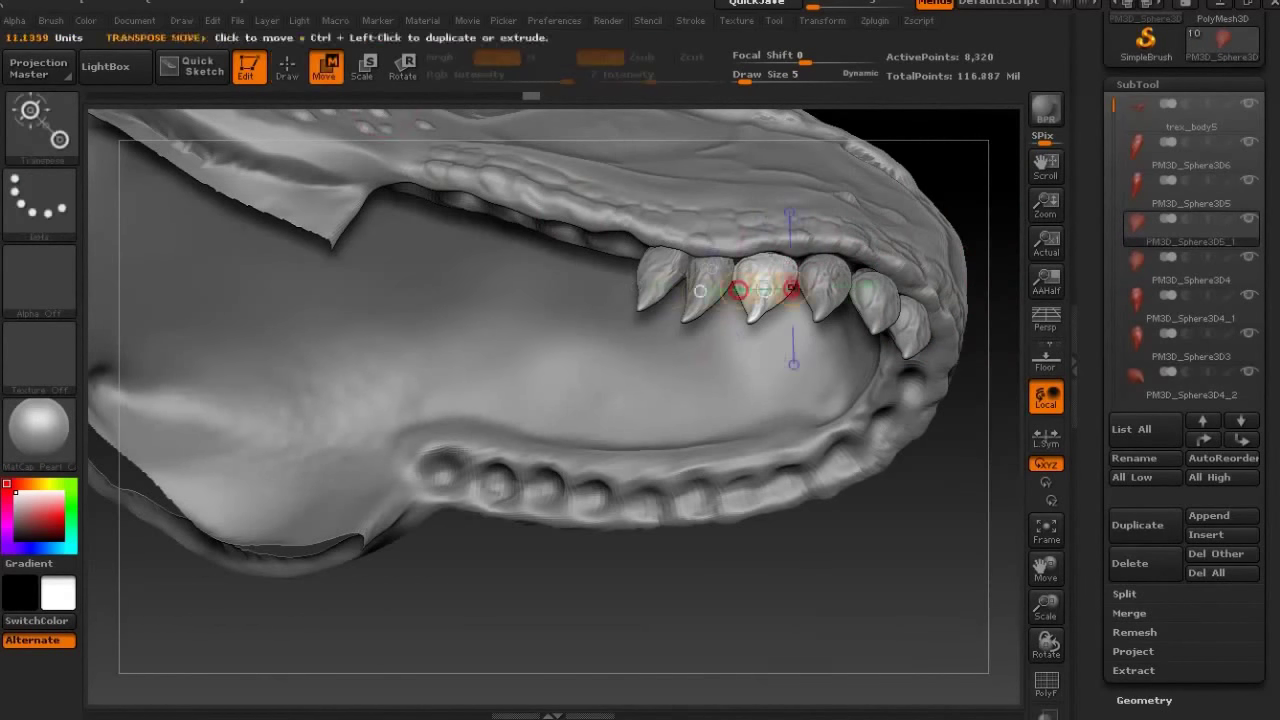
mouse_move(700, 291)
right_down()
mouse_move(743, 433)
mouse_move(480, 354)
right_up()
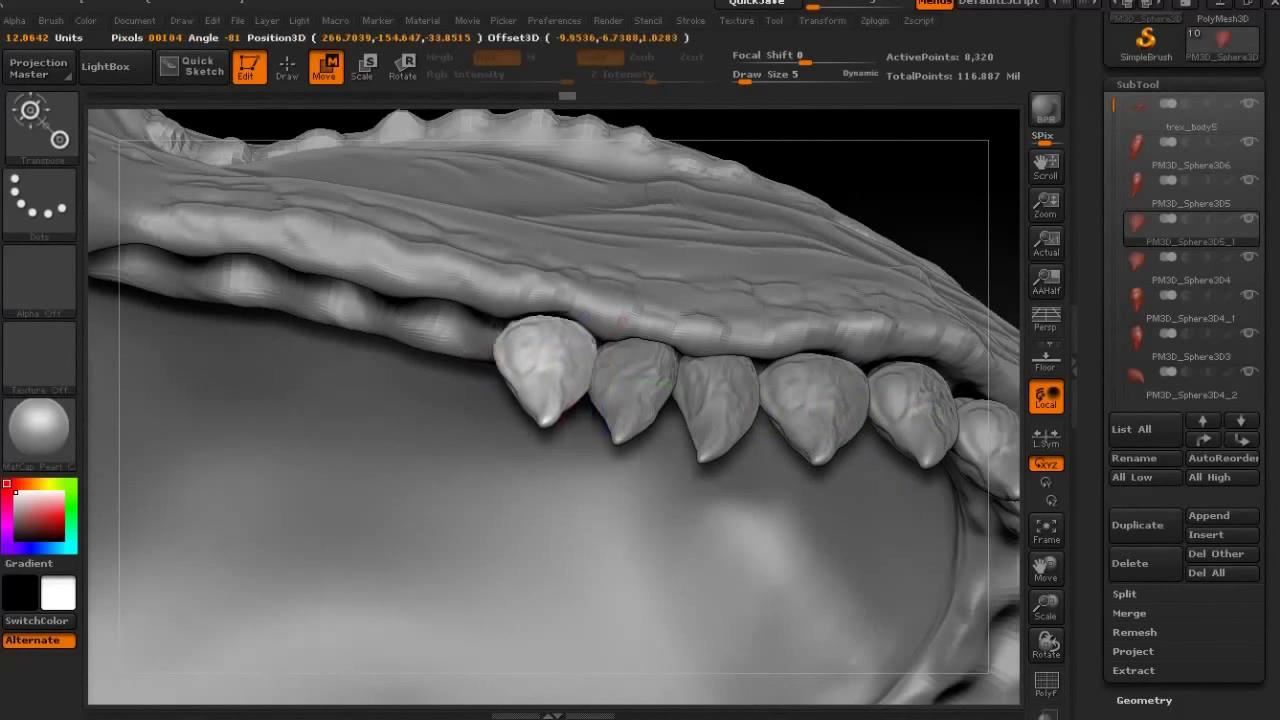
drag(500, 325, 600, 440)
right_drag(457, 349, 484, 262)
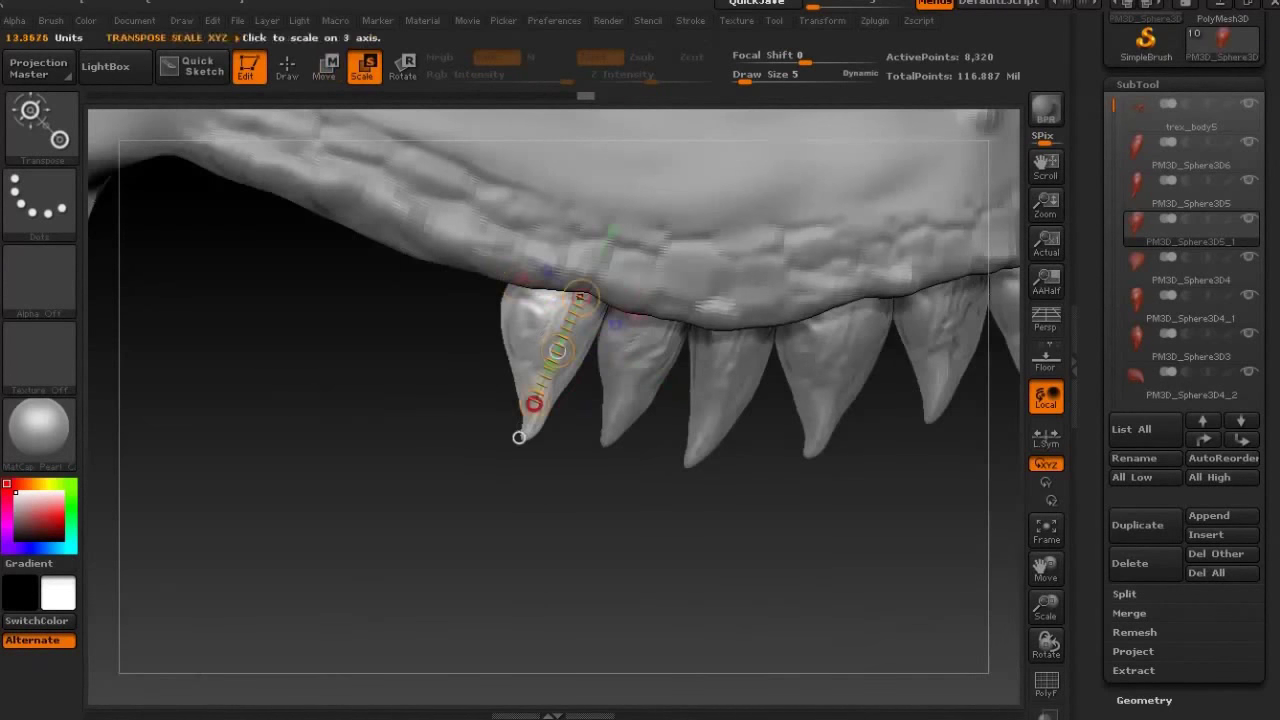
drag(505, 431, 514, 447)
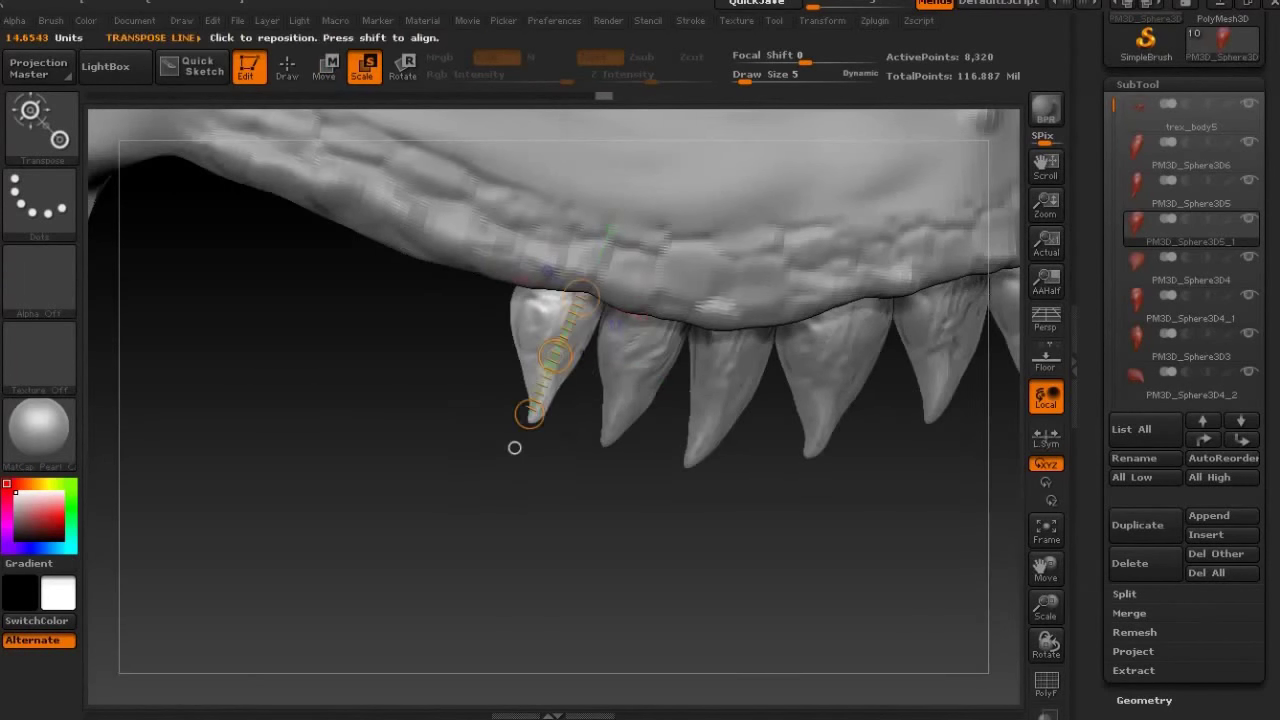
right_drag(514, 447, 510, 440)
Duplicate the front tooth and nudge the copy into the front of the row.
key(ctrl+shift+d)
key(w)
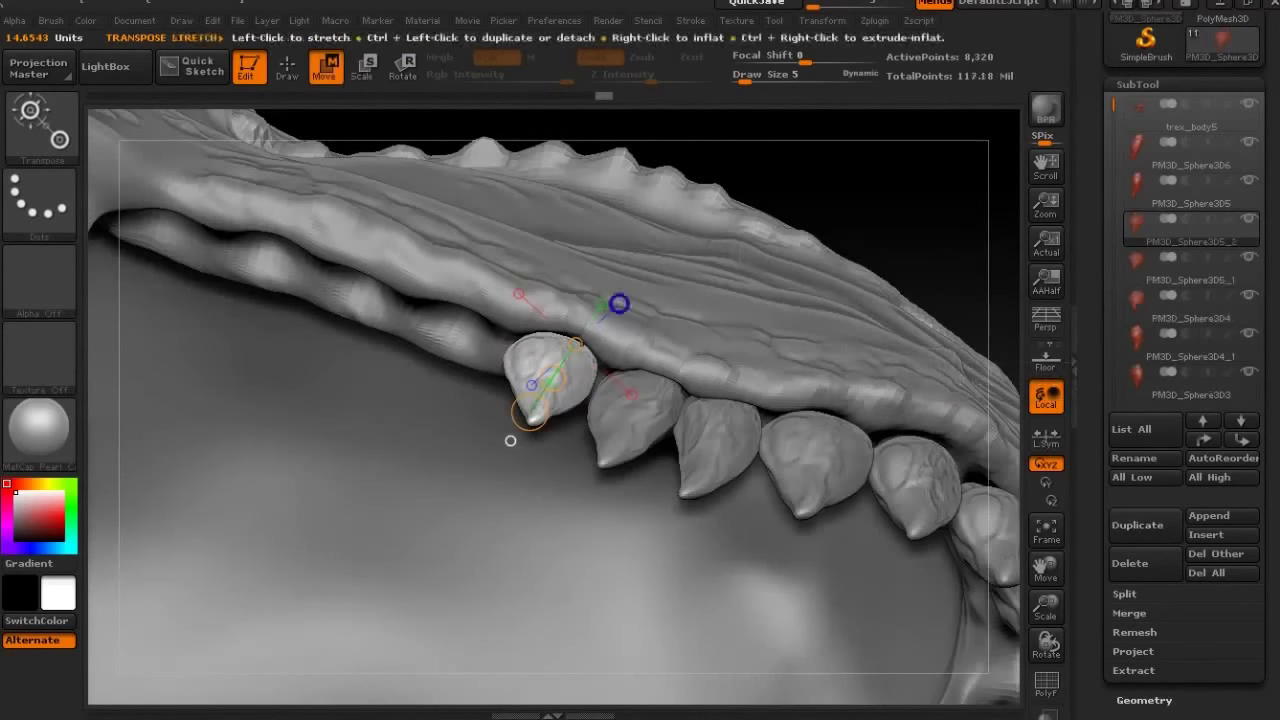
right_drag(508, 437, 512, 464)
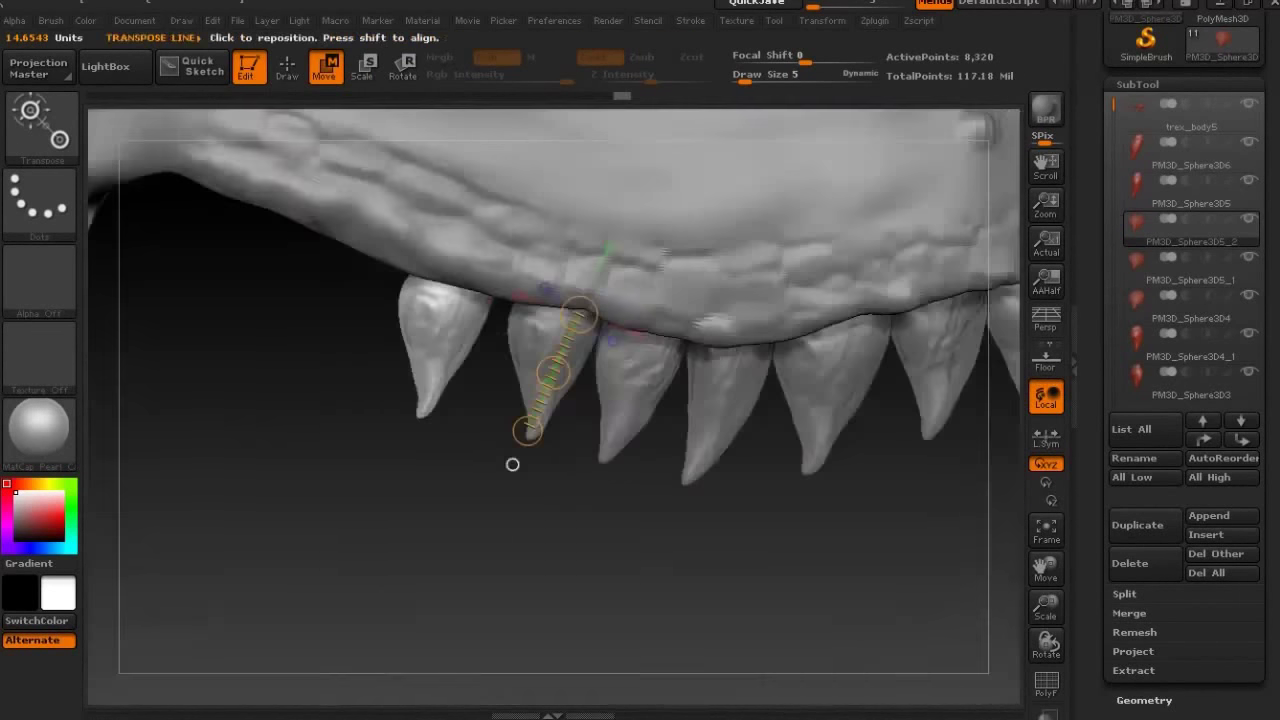
drag(552, 373, 457, 353)
right_drag(494, 335, 490, 331)
drag(490, 331, 472, 328)
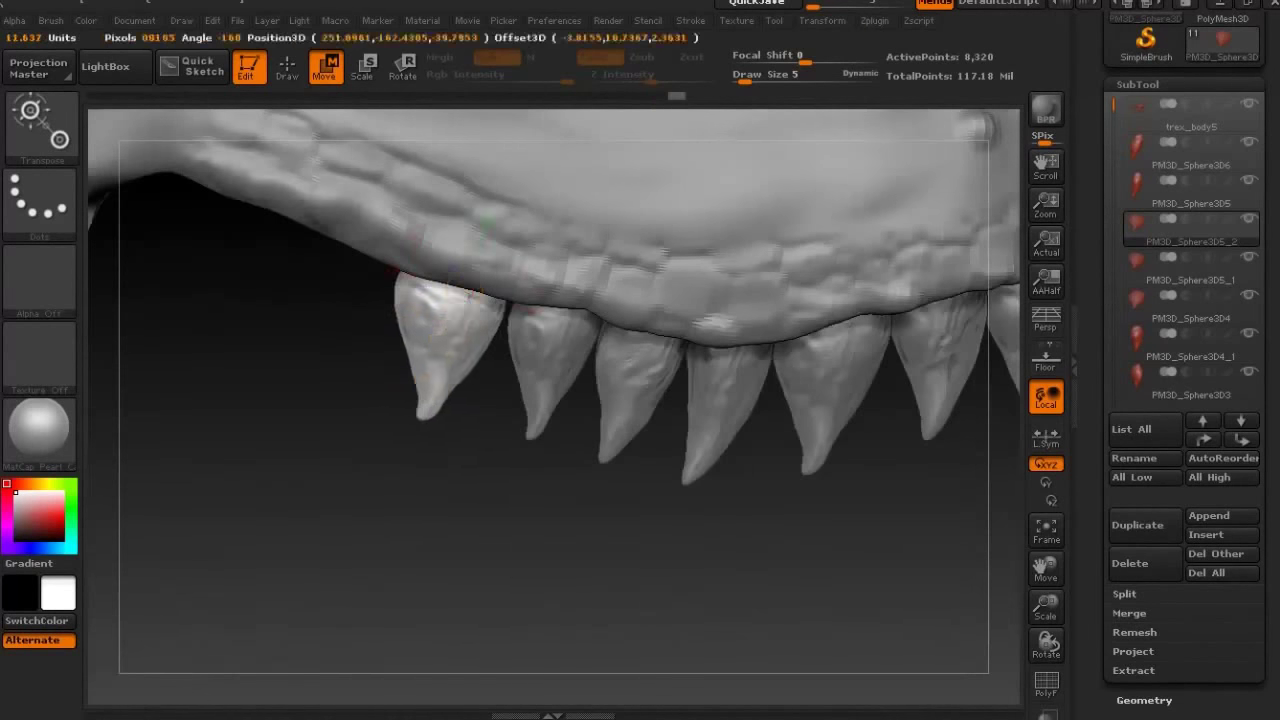
key(q)
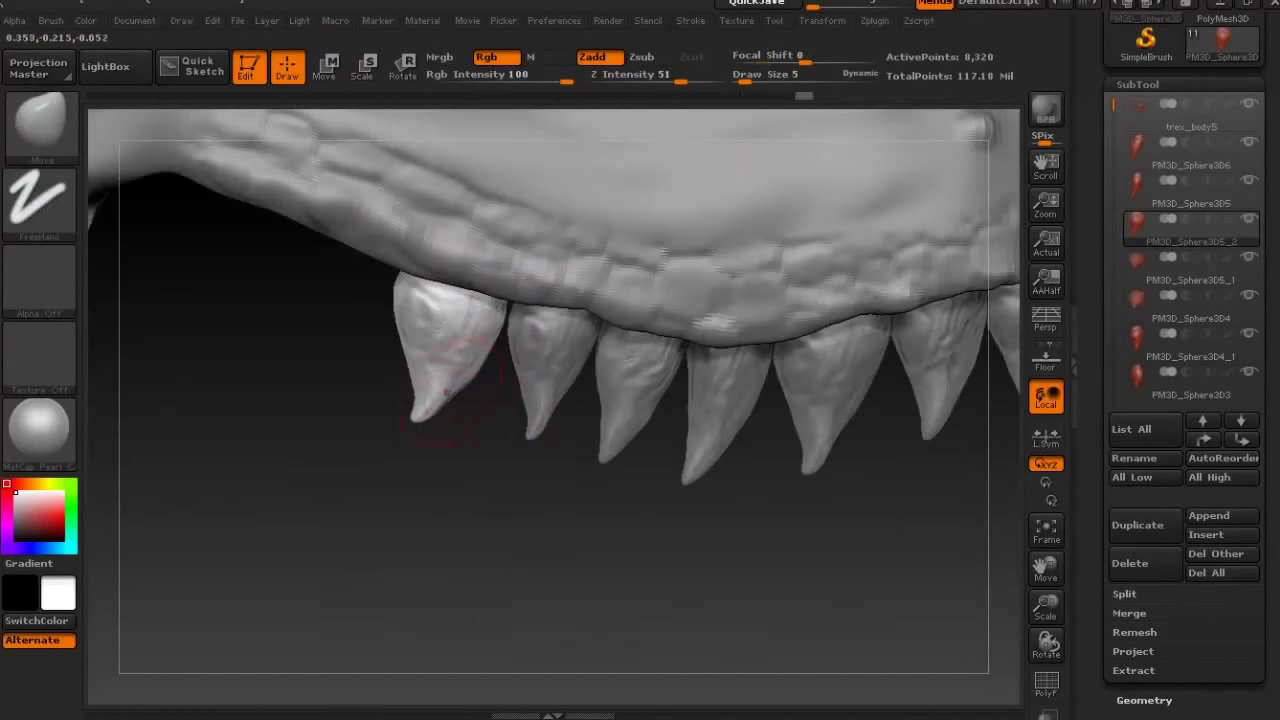
Check the jaw from below and lay a transpose line along the top tooth.
mouse_move(450, 388)
right_down()
mouse_move(534, 434)
mouse_move(709, 251)
right_up()
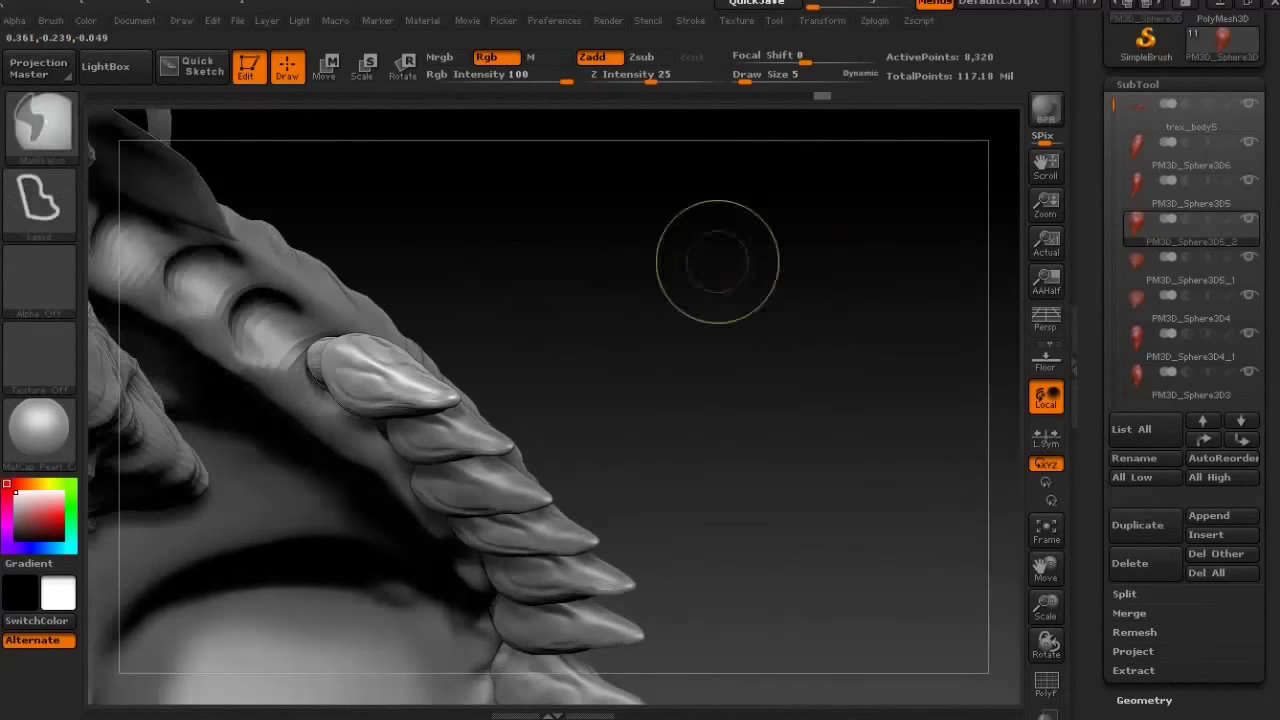
mouse_move(603, 337)
right_down()
mouse_move(660, 262)
mouse_move(560, 300)
right_up()
key(w)
drag(300, 400, 500, 369)
key(q)
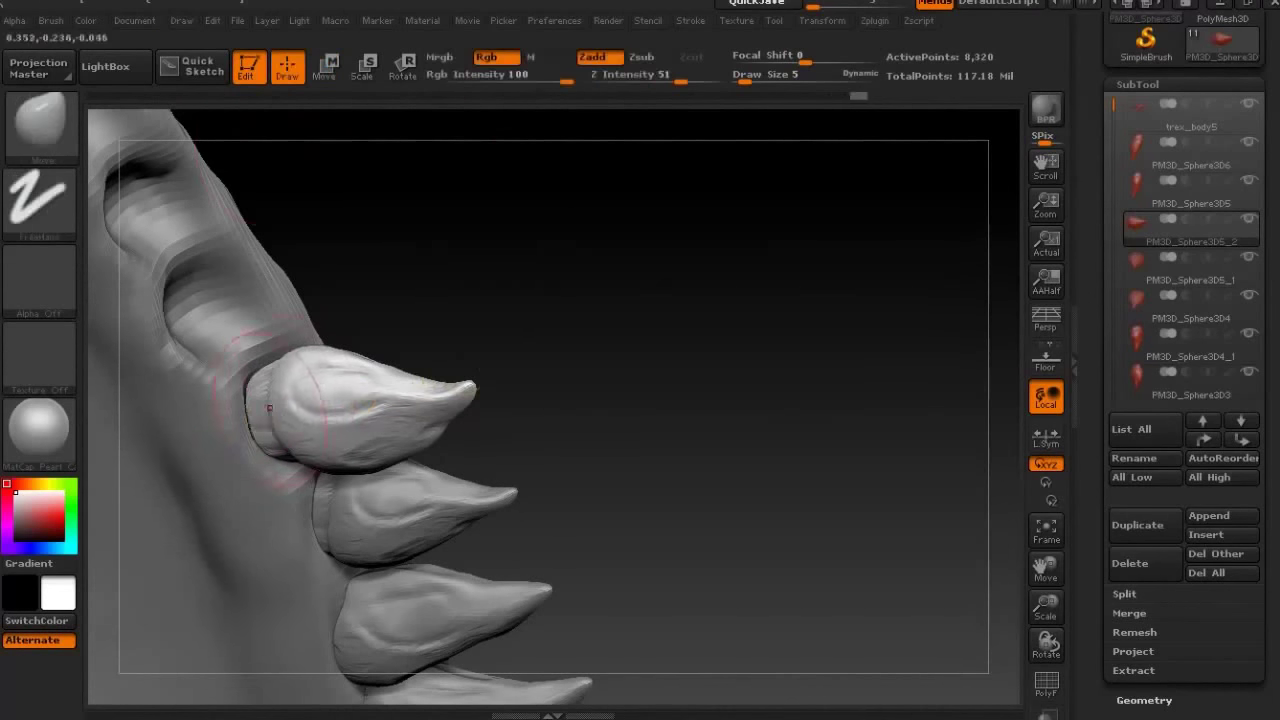
Select the PM3D_Sphere3D5 and PM3D_Sphere3D5_1 teeth and view the open jaw from below.
alt+click(385, 488)
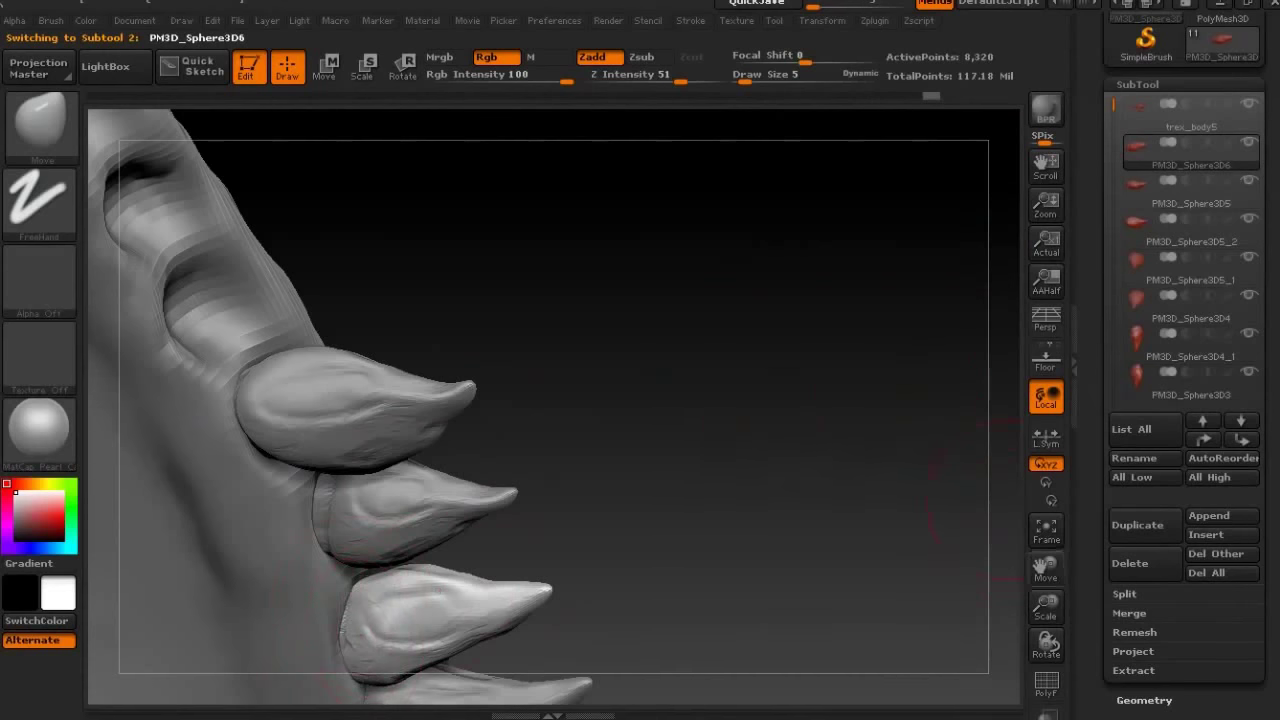
drag(700, 450, 700, 340)
alt+click(378, 608)
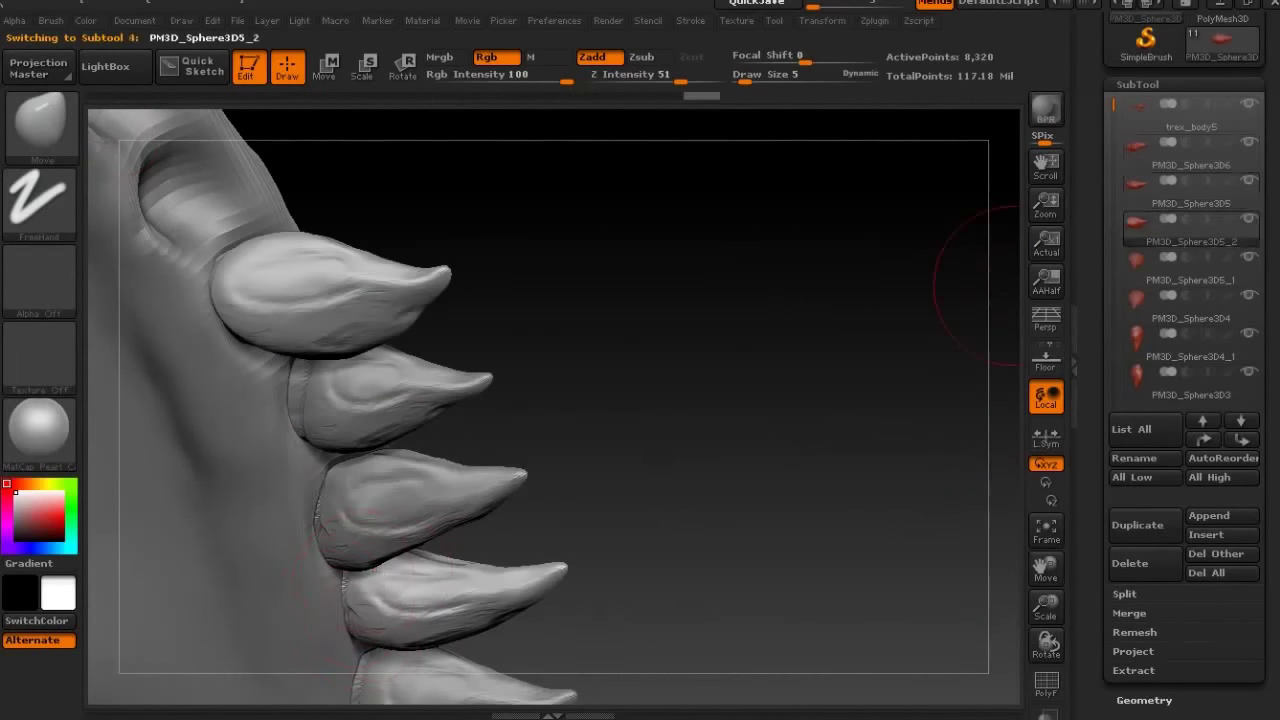
alt+click(297, 394)
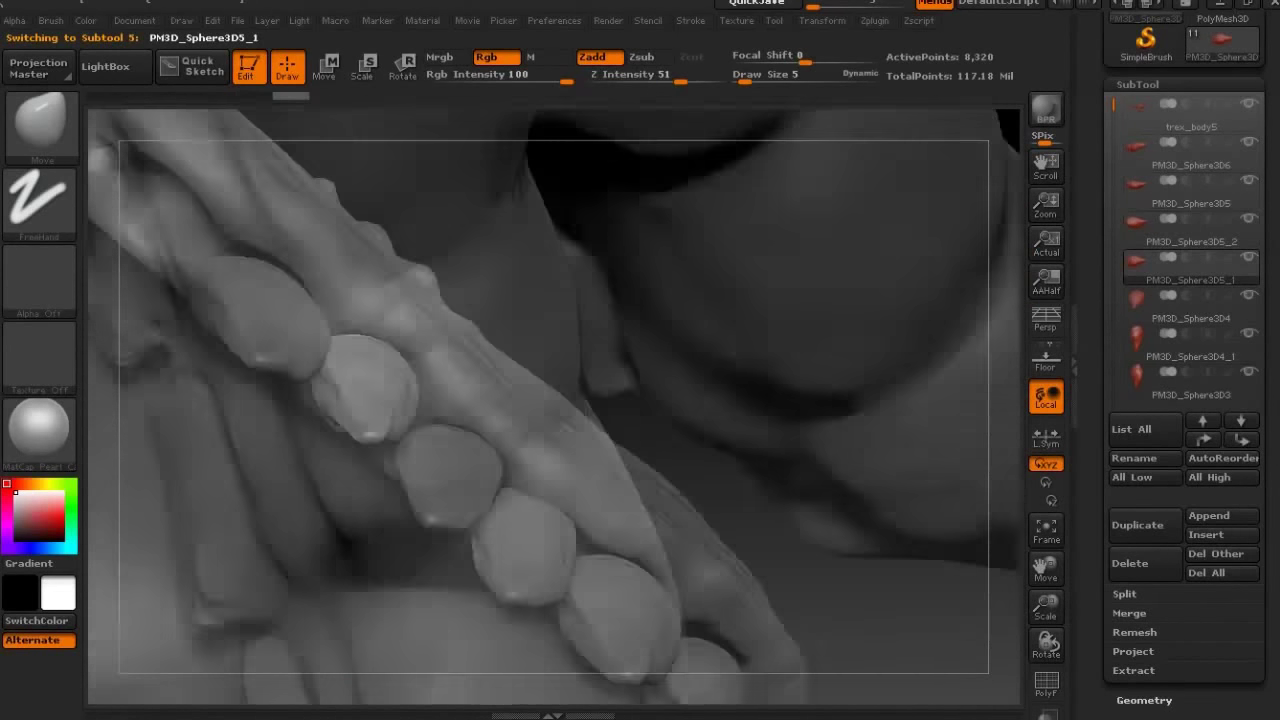
mouse_move(322, 427)
mouse_down()
mouse_move(600, 350)
mouse_move(520, 400)
mouse_up()
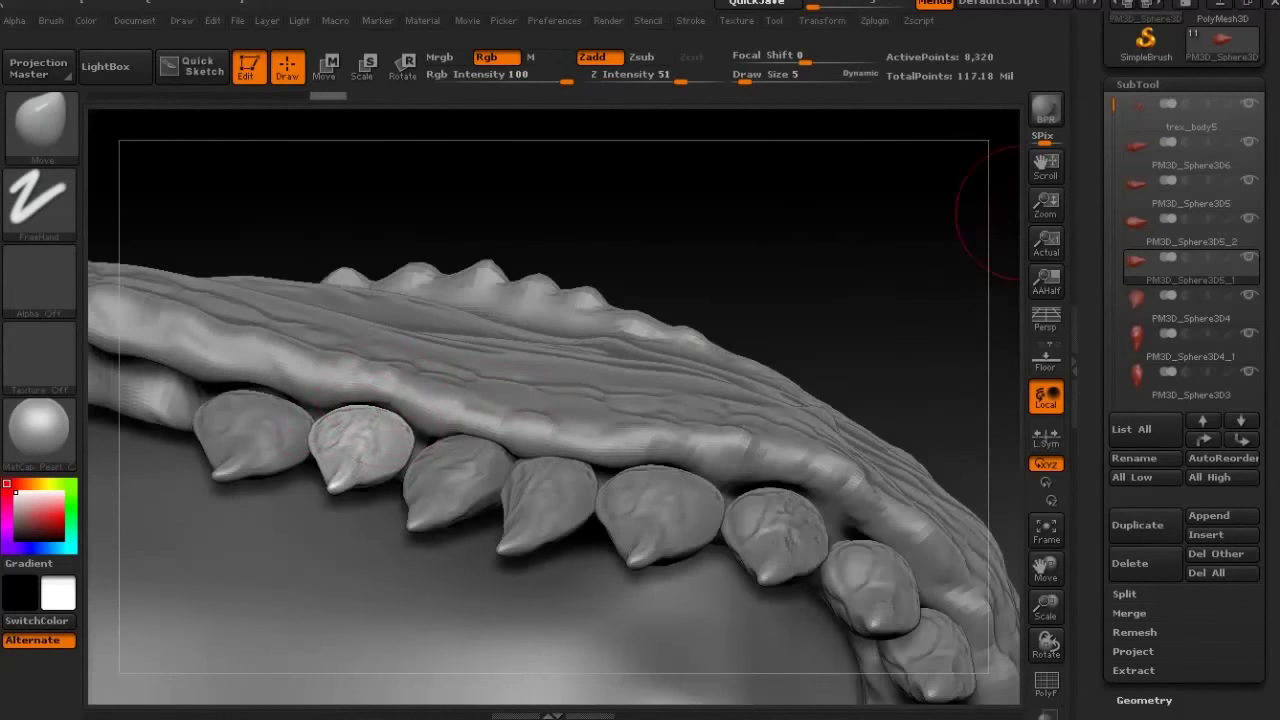
drag(365, 425, 480, 420)
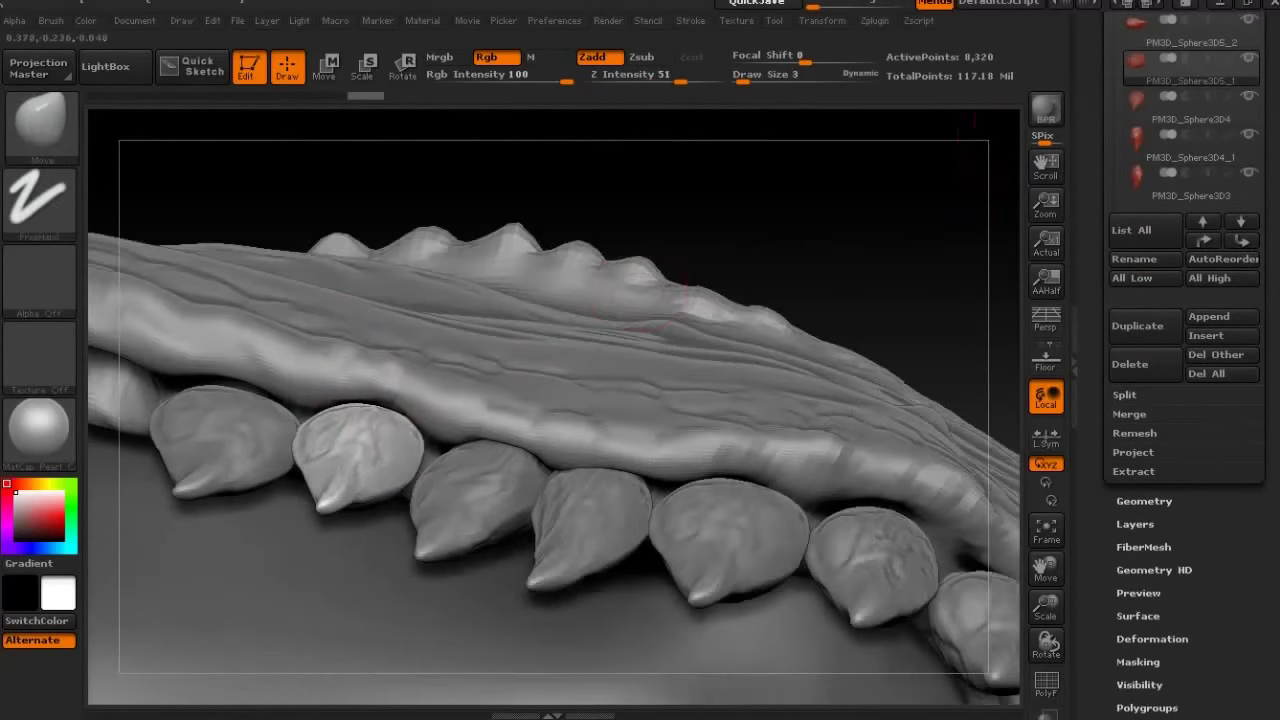
Duplicate the PM3D_Sphere3D5_2 tooth, then shift and rotate the copy into line.
click(1190, 205)
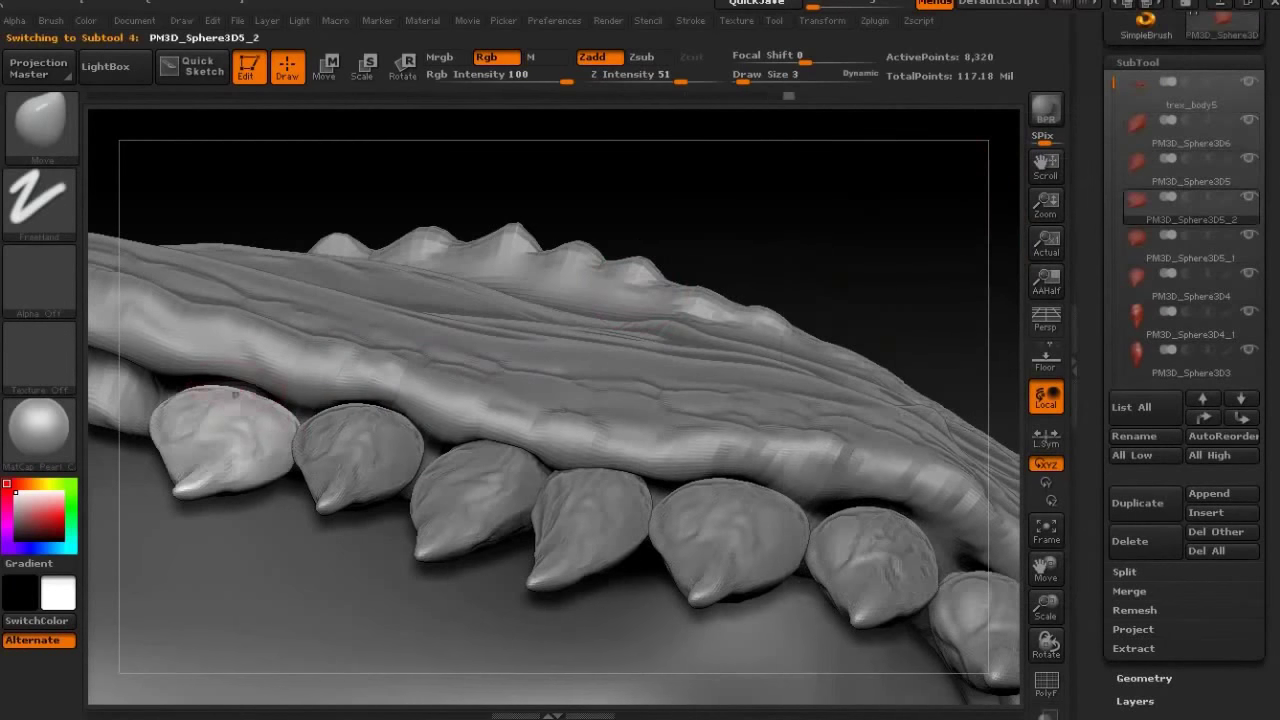
drag(228, 400, 300, 450)
key(w)
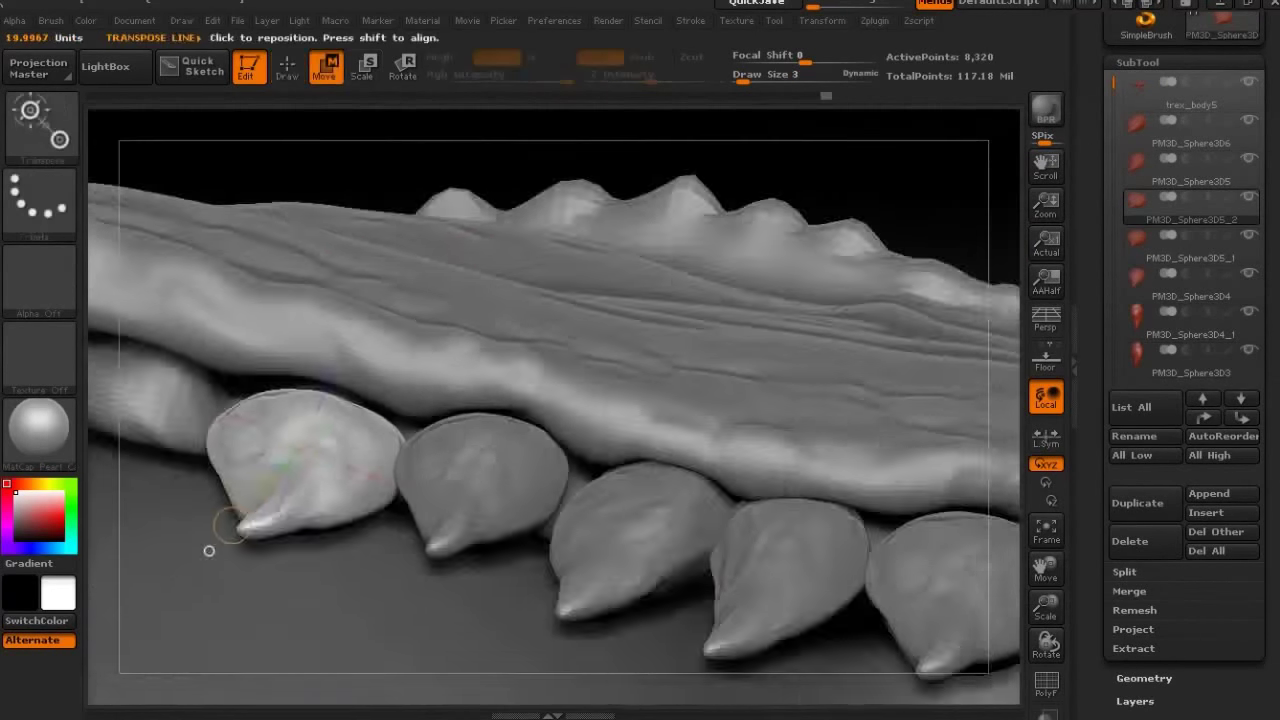
drag(209, 550, 279, 510)
mouse_move(362, 509)
alt+mouse_down()
mouse_move(382, 563)
mouse_move(443, 514)
mouse_move(684, 477)
alt+mouse_up()
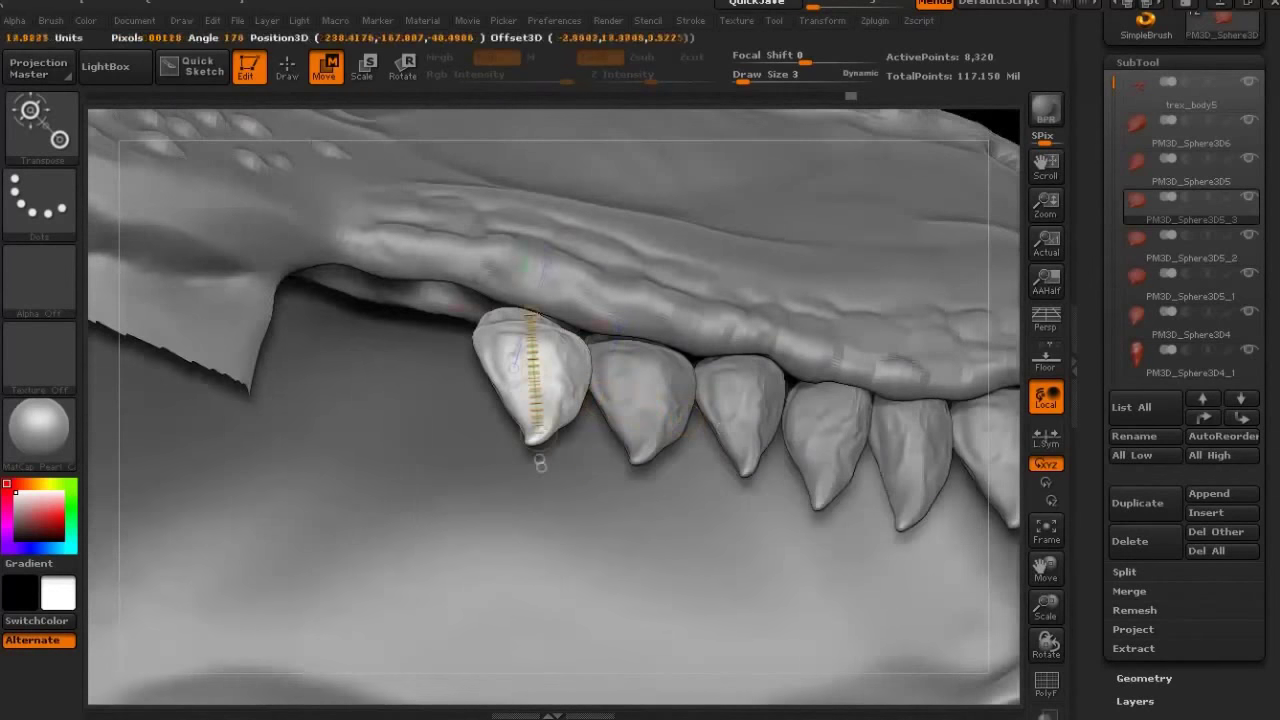
drag(543, 463, 536, 462)
drag(535, 342, 620, 377)
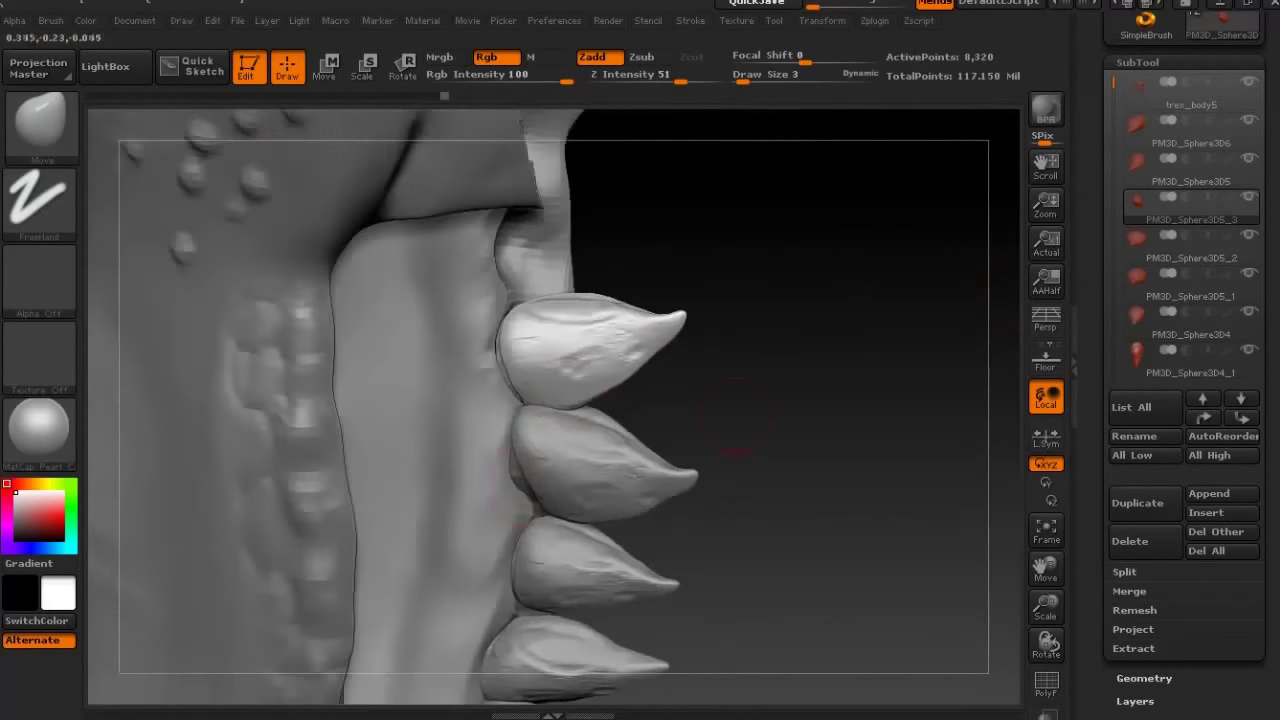
Step through the tooth subtools from PM3D_Sphere3D6 down to PM3D_Sphere3D5_2.
click(1190, 130)
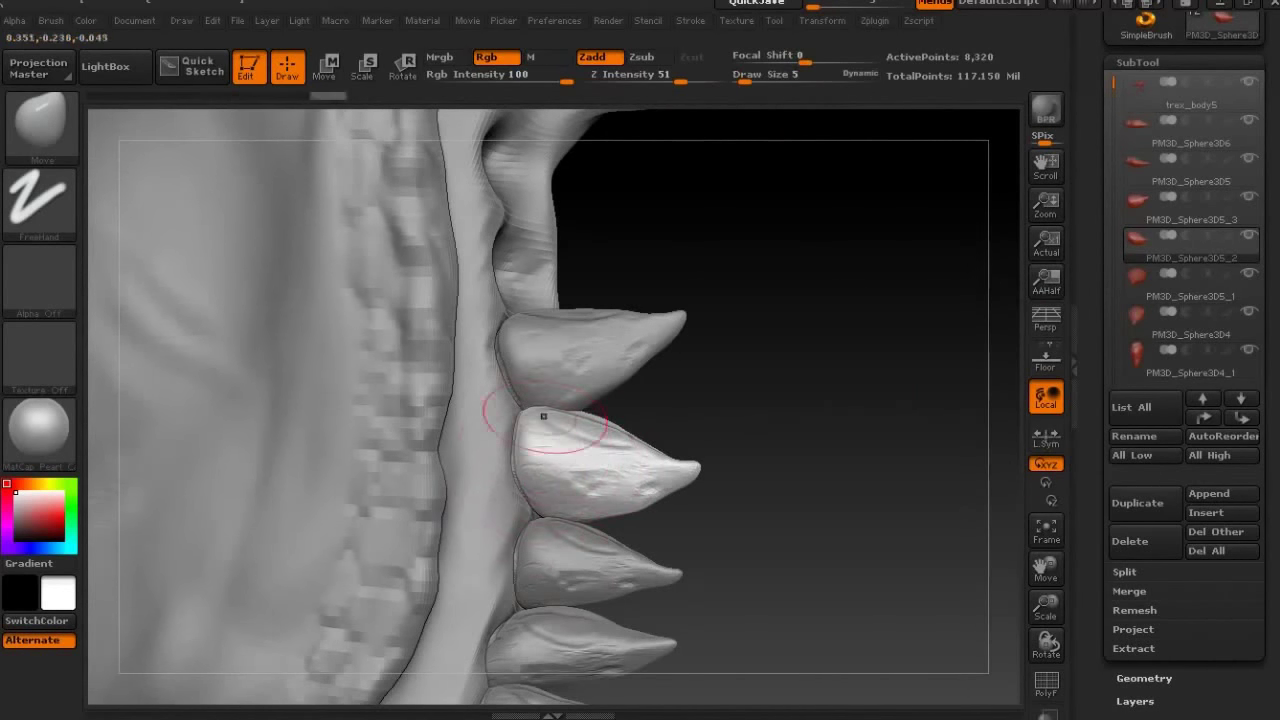
key(Down)
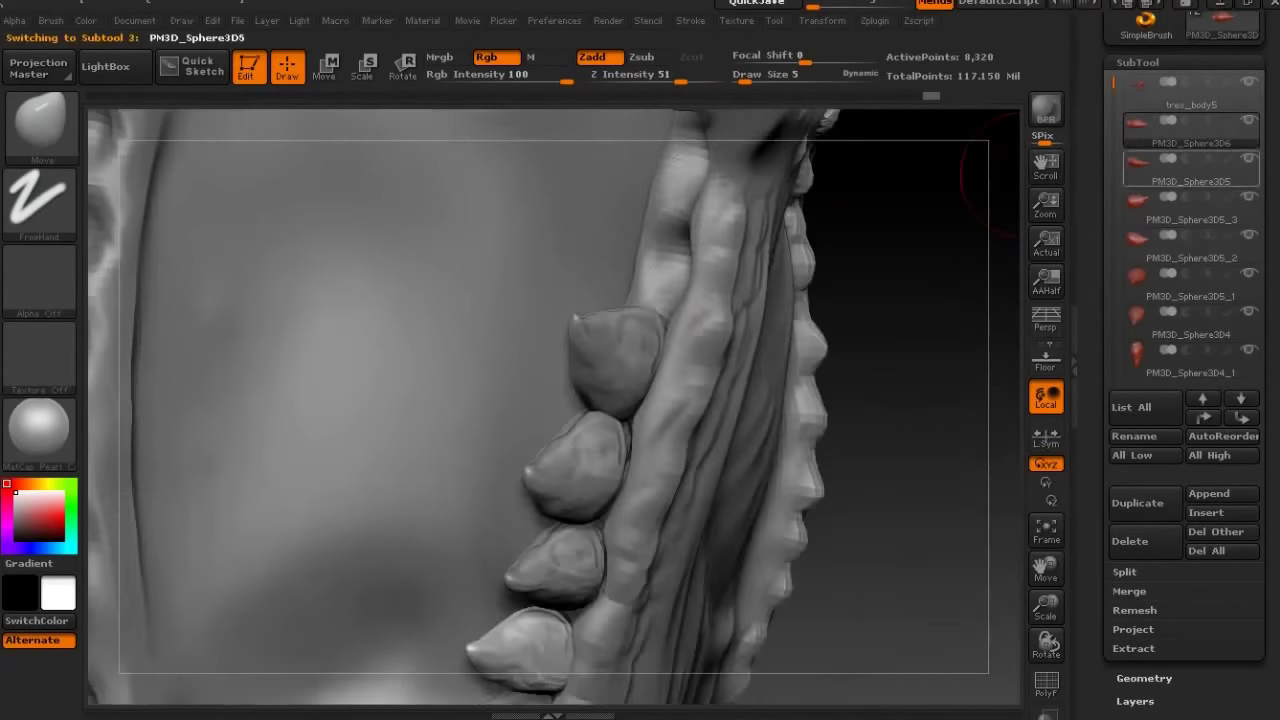
key(Down)
mouse_move(850, 300)
mouse_down()
mouse_move(532, 340)
mouse_move(725, 270)
mouse_up()
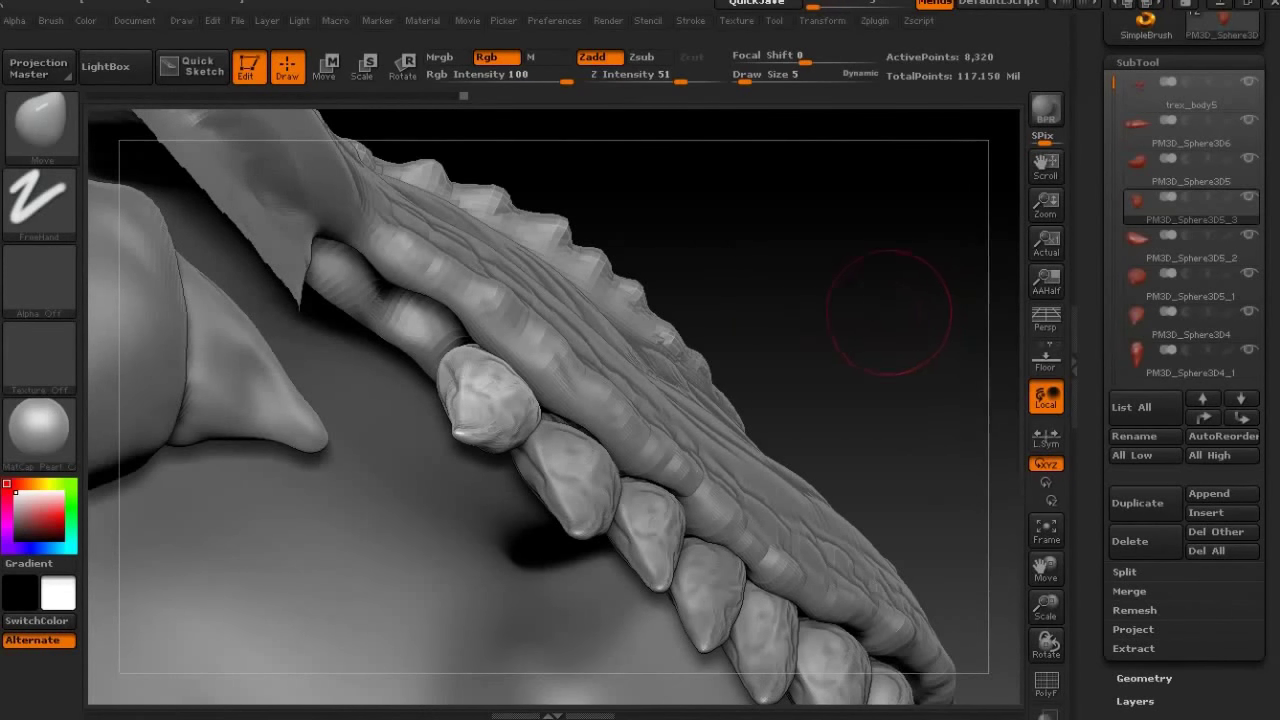
key(Down)
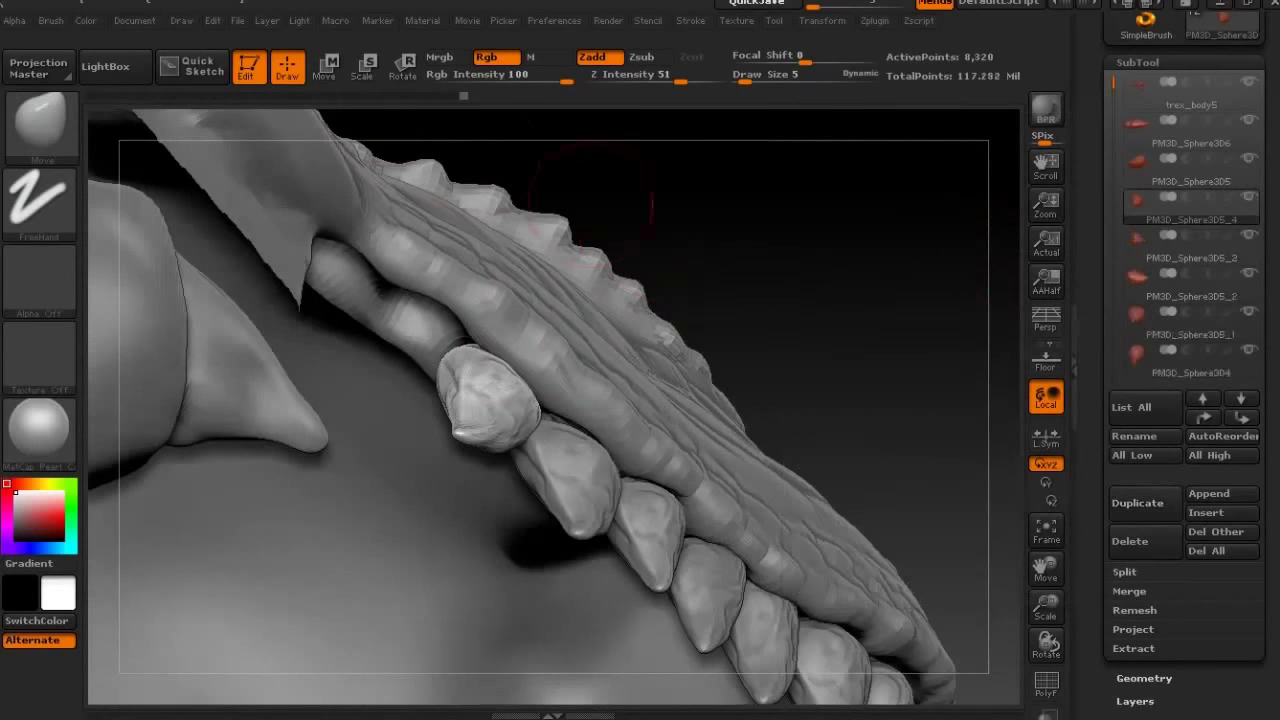
Lay Transpose action lines along an upper tooth to place a copy in the row.
key(w)
drag(535, 445, 400, 330)
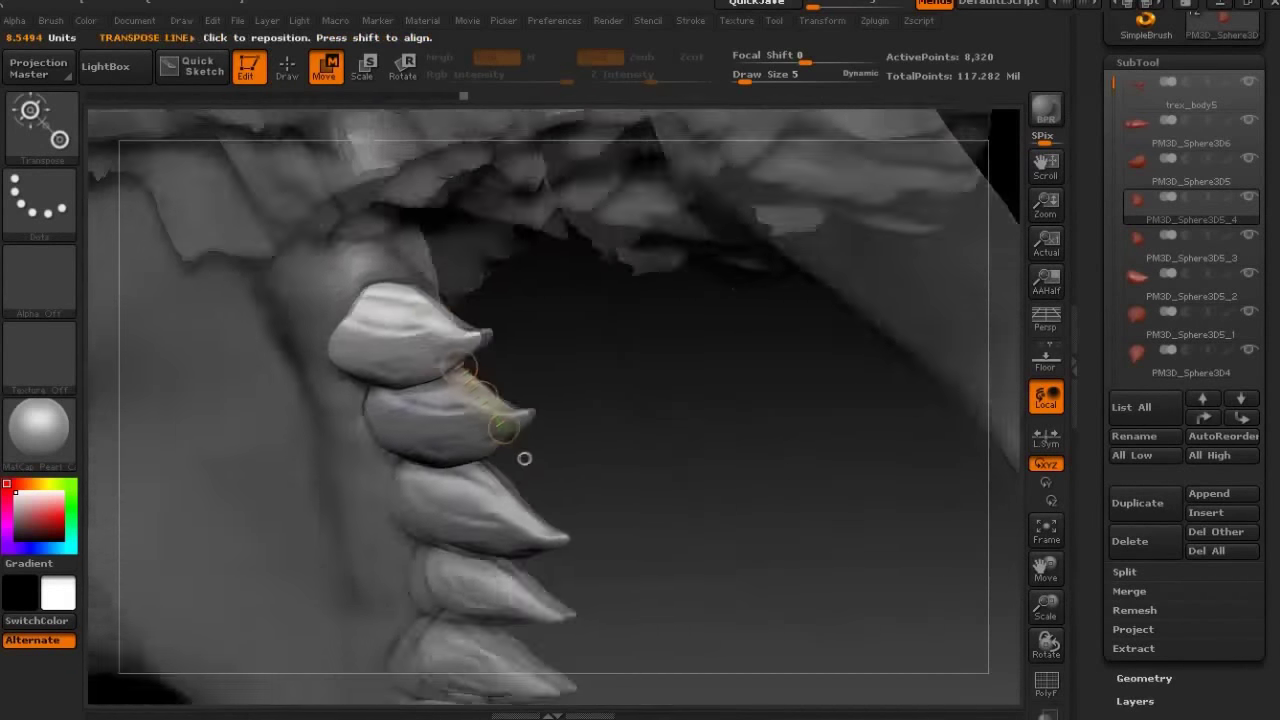
drag(524, 458, 600, 420)
mouse_move(345, 340)
mouse_down()
mouse_move(503, 341)
mouse_move(337, 366)
mouse_move(386, 286)
mouse_up()
key(q)
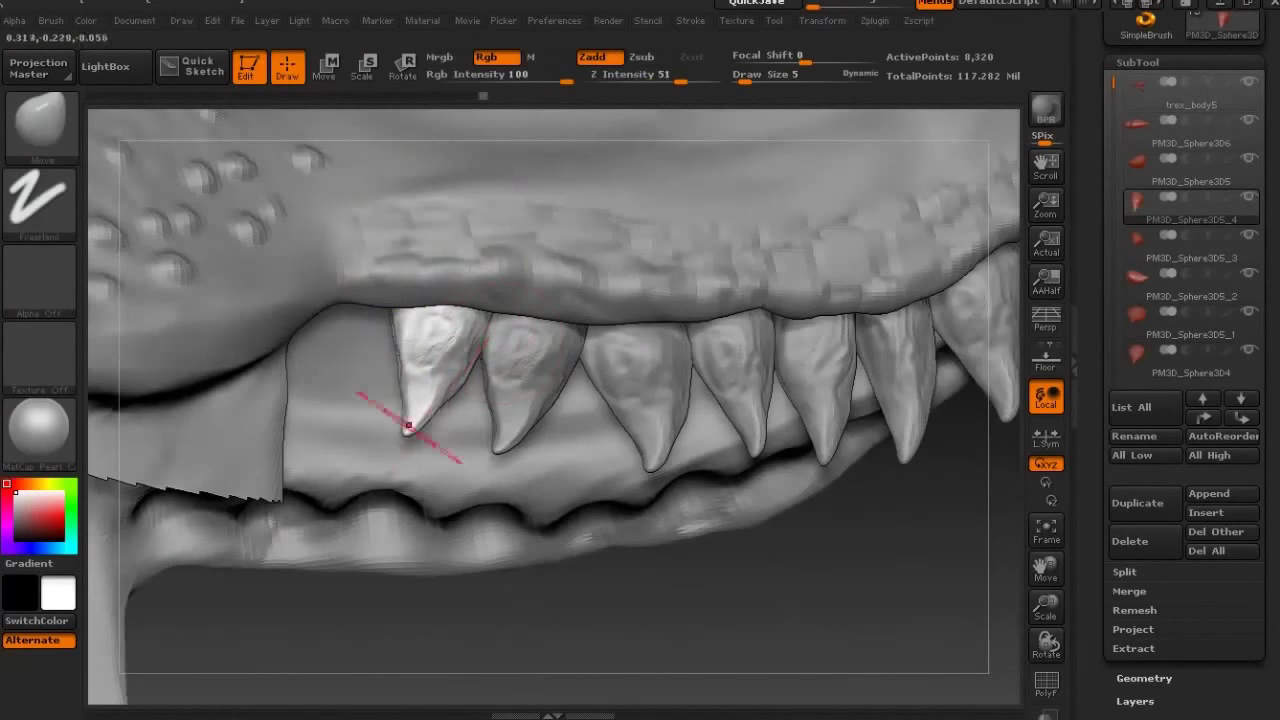
Orbit under the jaw and position another copy, PM3D_Sphere3D5_5, at the front tooth.
drag(394, 350, 379, 349)
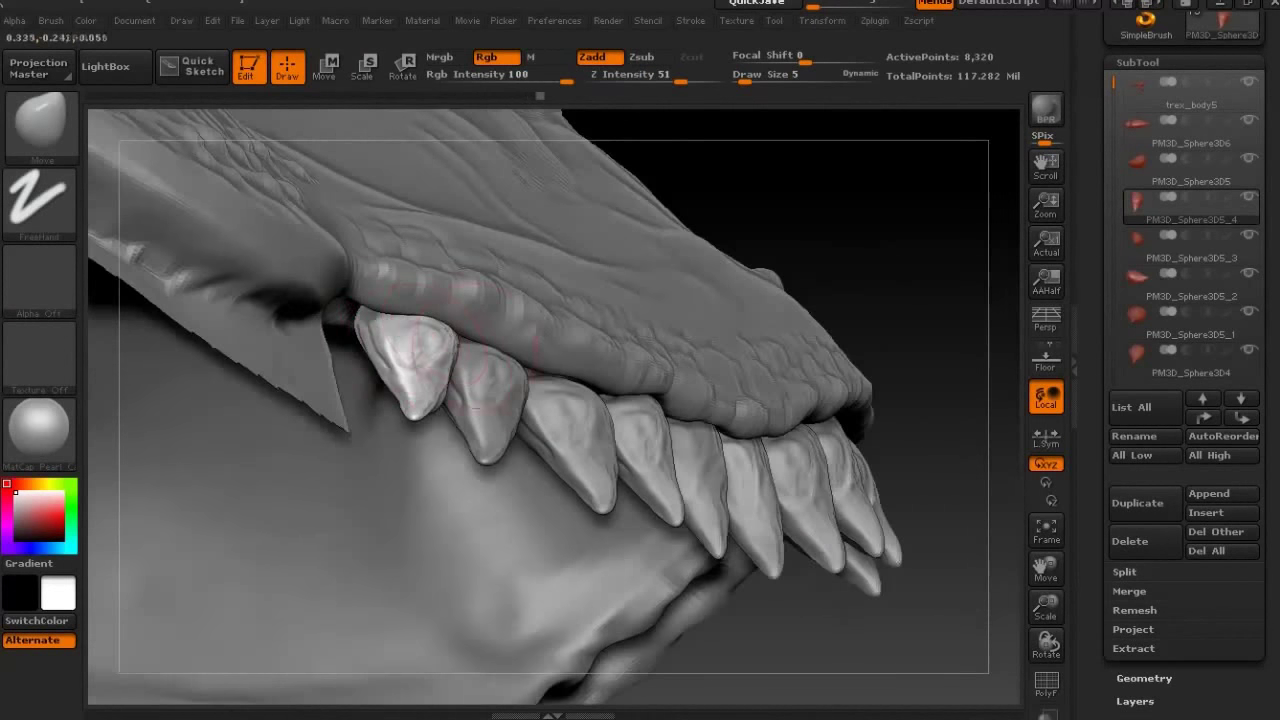
drag(480, 345, 440, 400)
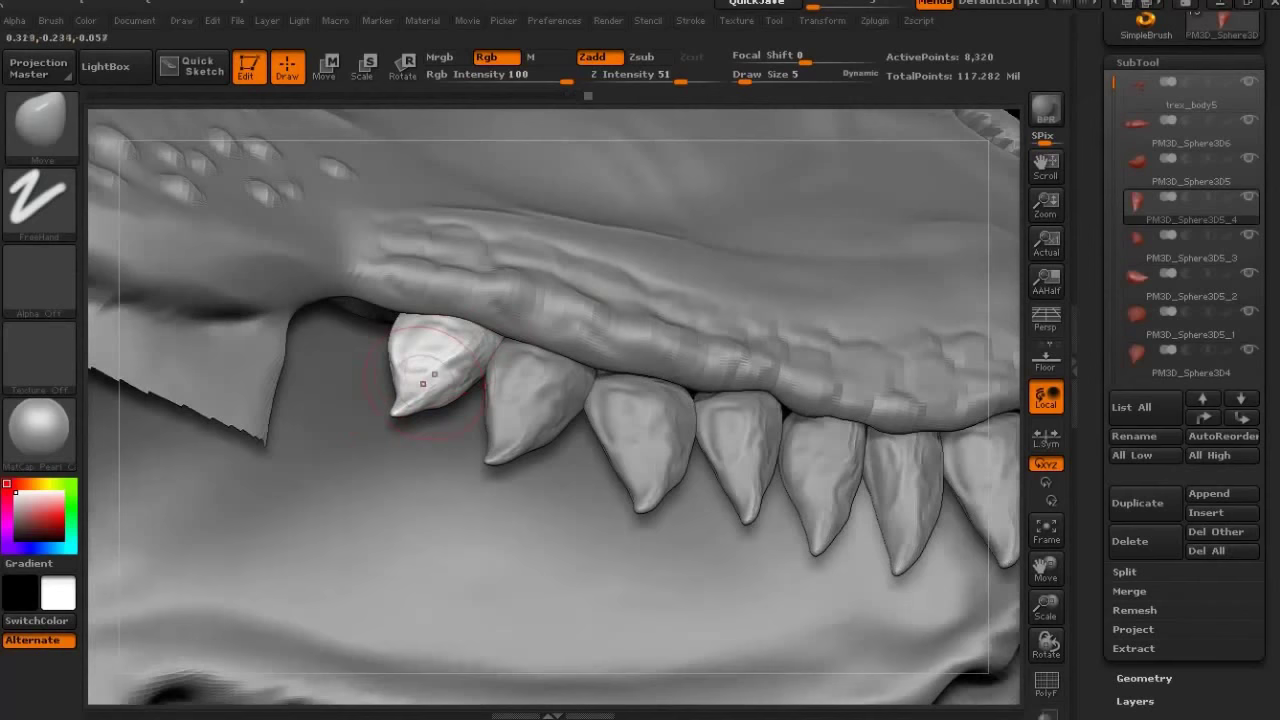
drag(560, 322, 800, 222)
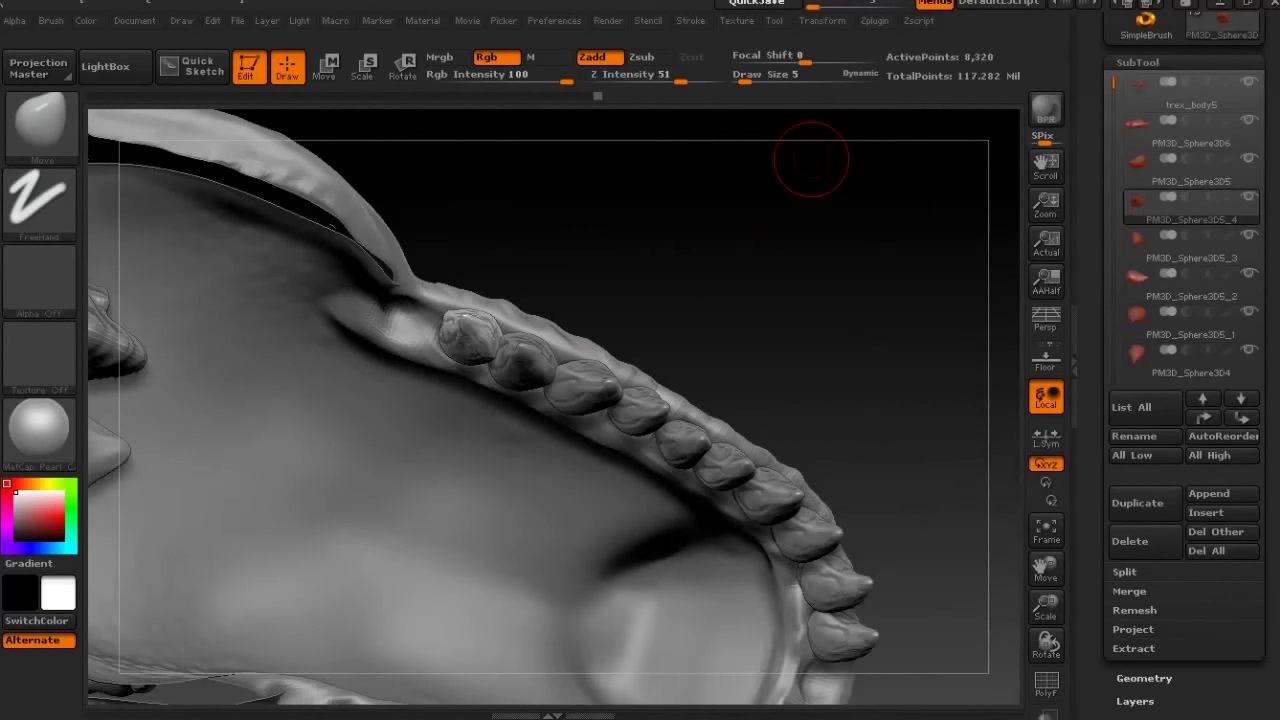
drag(811, 159, 760, 190)
click(324, 66)
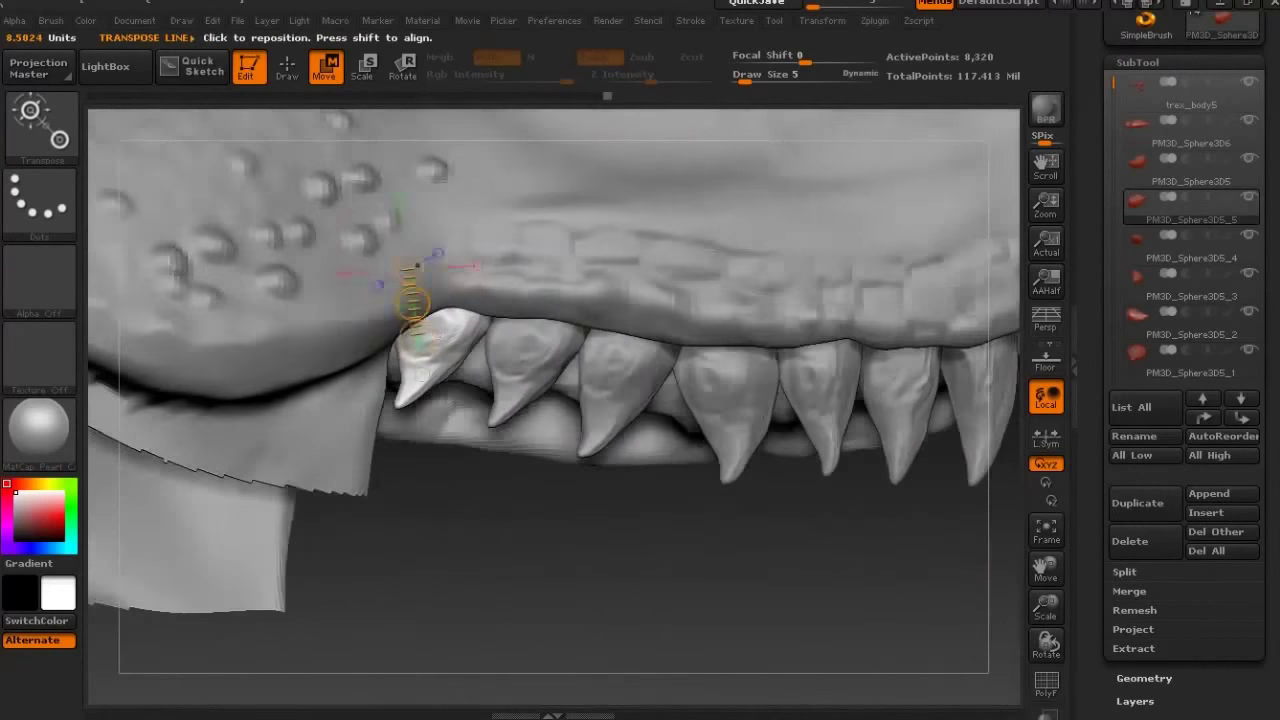
key(q)
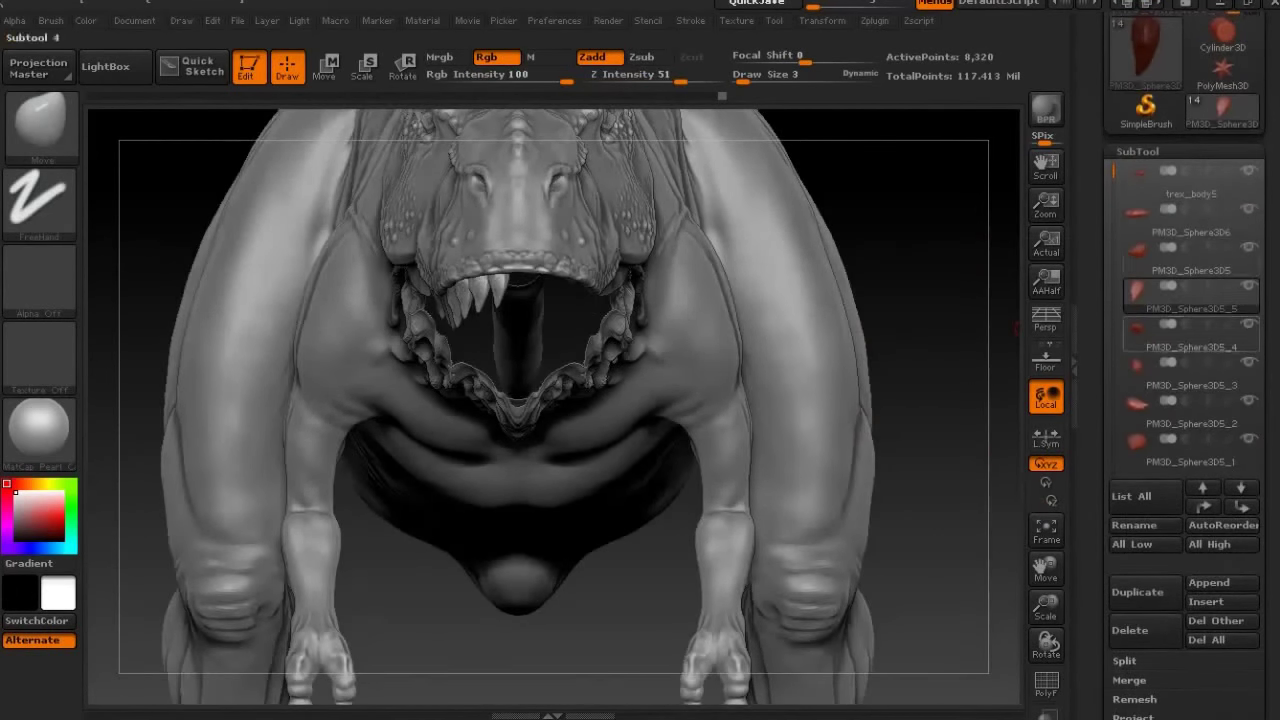
Select a tooth subtool and attempt Deformation > Mirror, blocked by subdivision levels.
click(1190, 297)
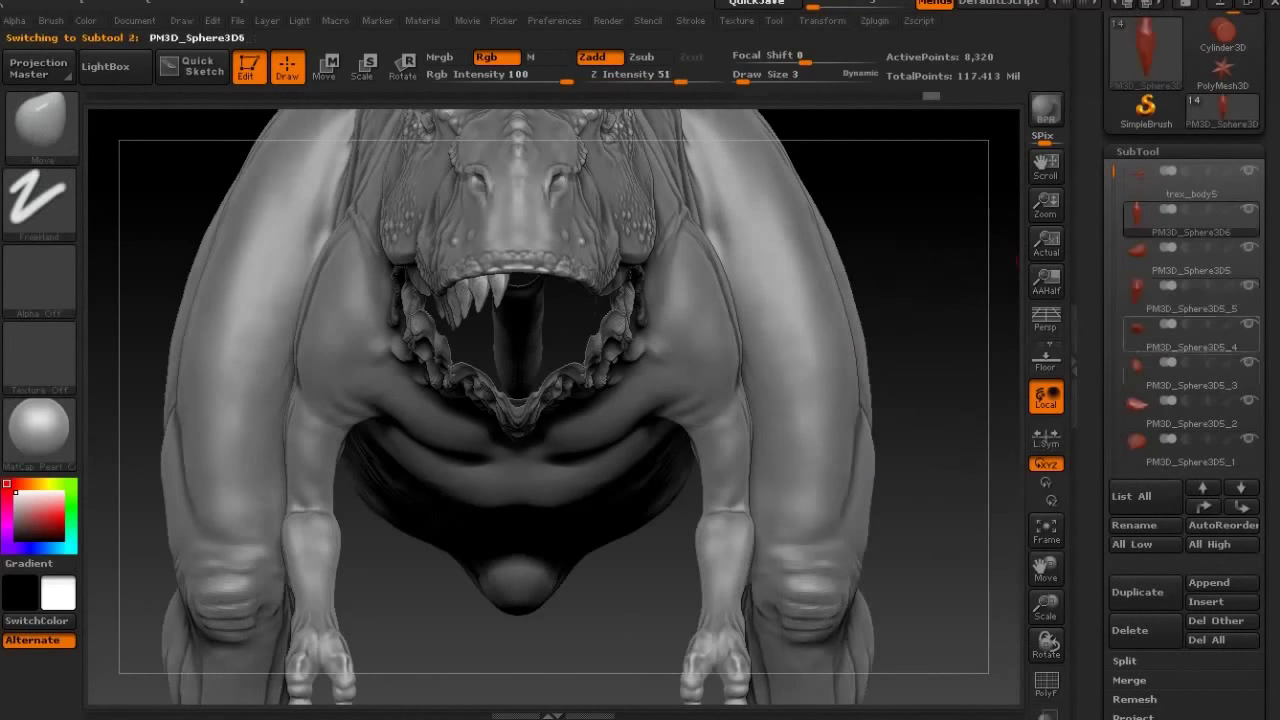
click(1190, 410)
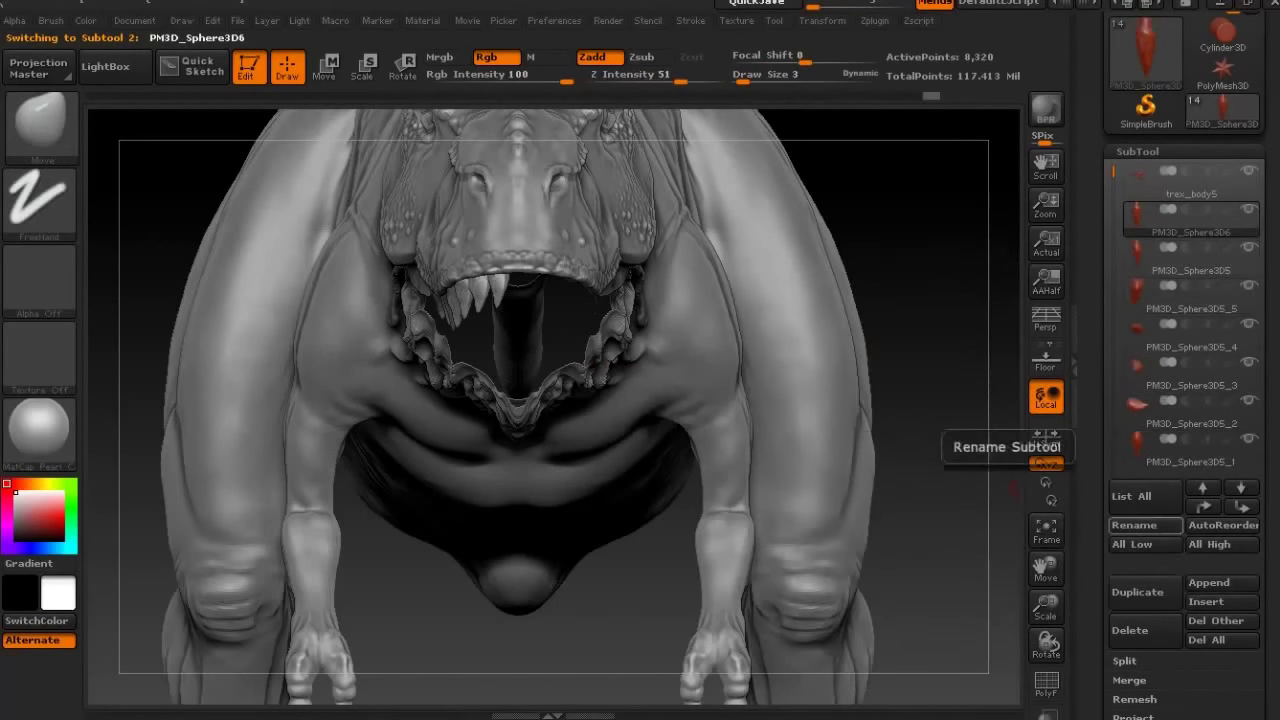
scroll(1134, 525, down, 5)
click(1140, 552)
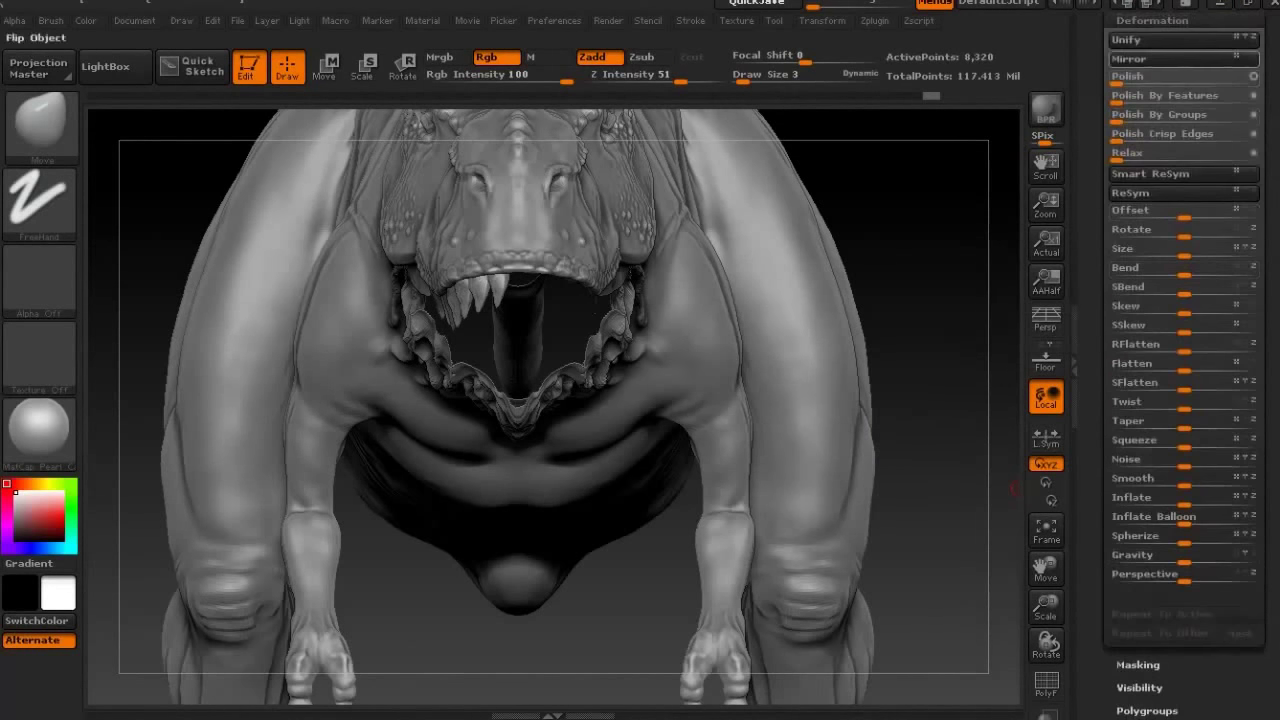
click(1130, 58)
Open the Geometry options and bring up Tool > Save As.
scroll(1184, 450, up, 4)
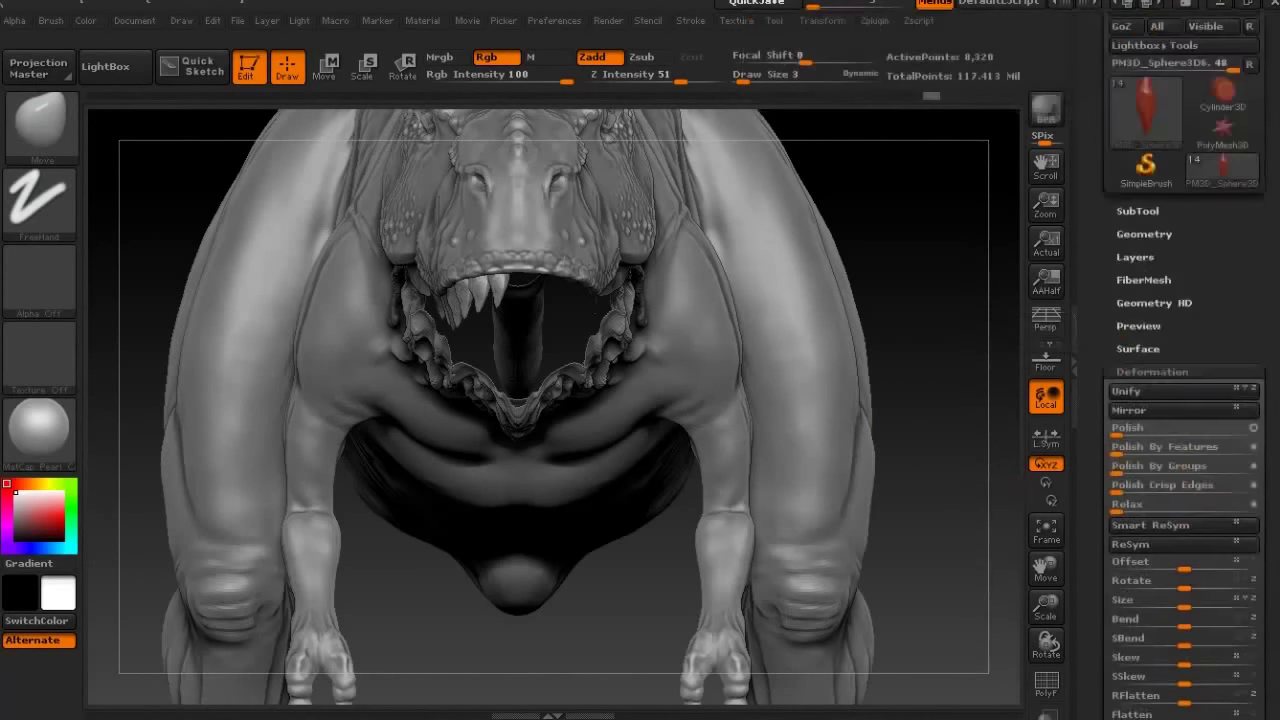
click(1144, 233)
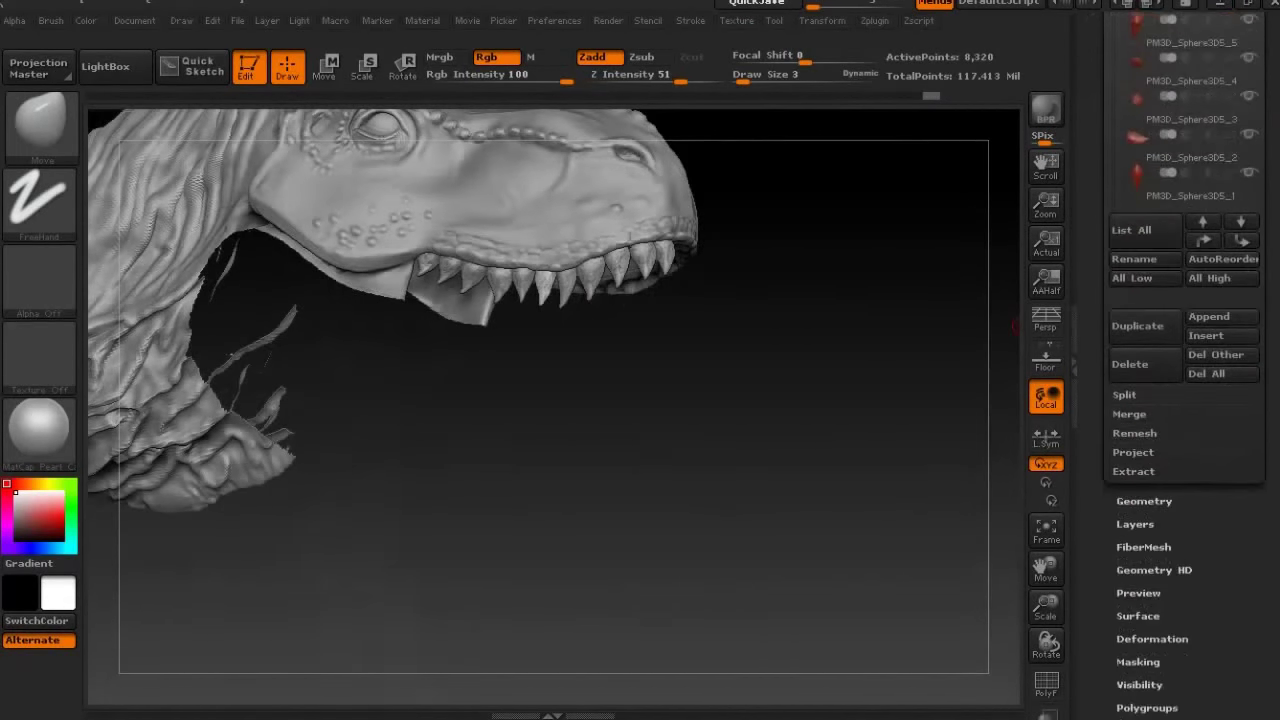
click(1210, 51)
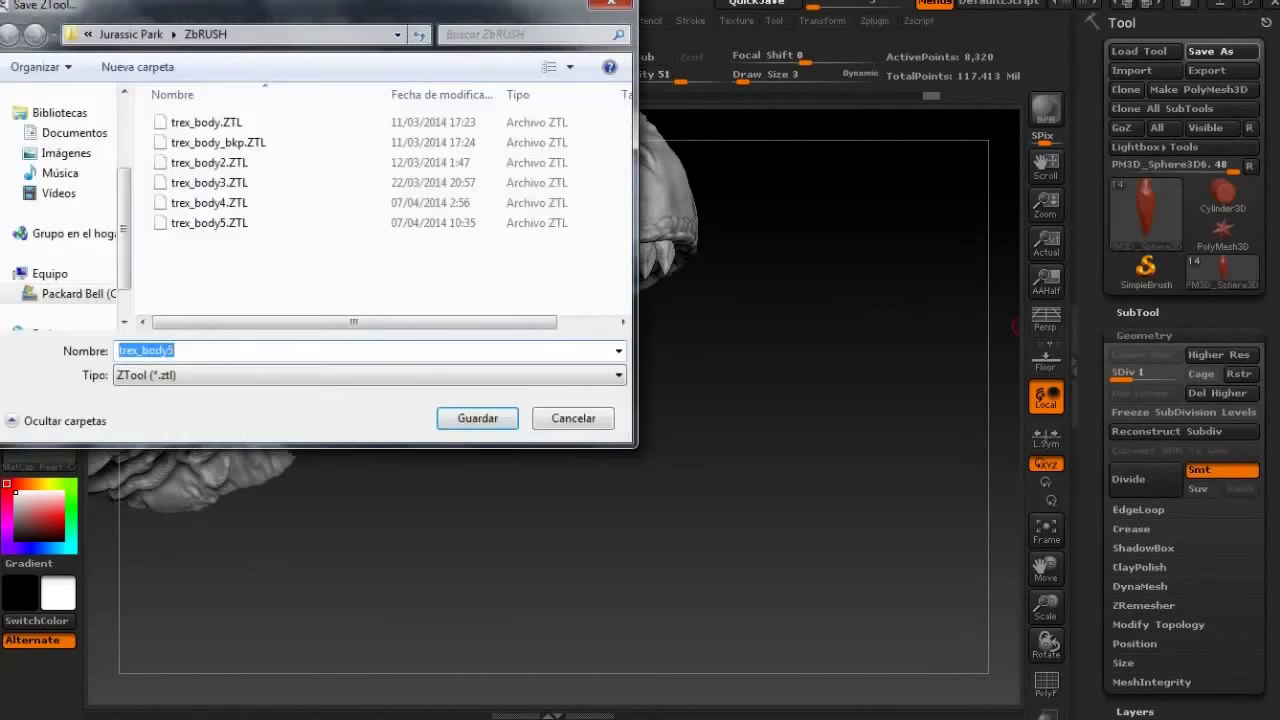
Save the tool as trex_body6 and raise the tooth to subdivision level 3.
key(Return)
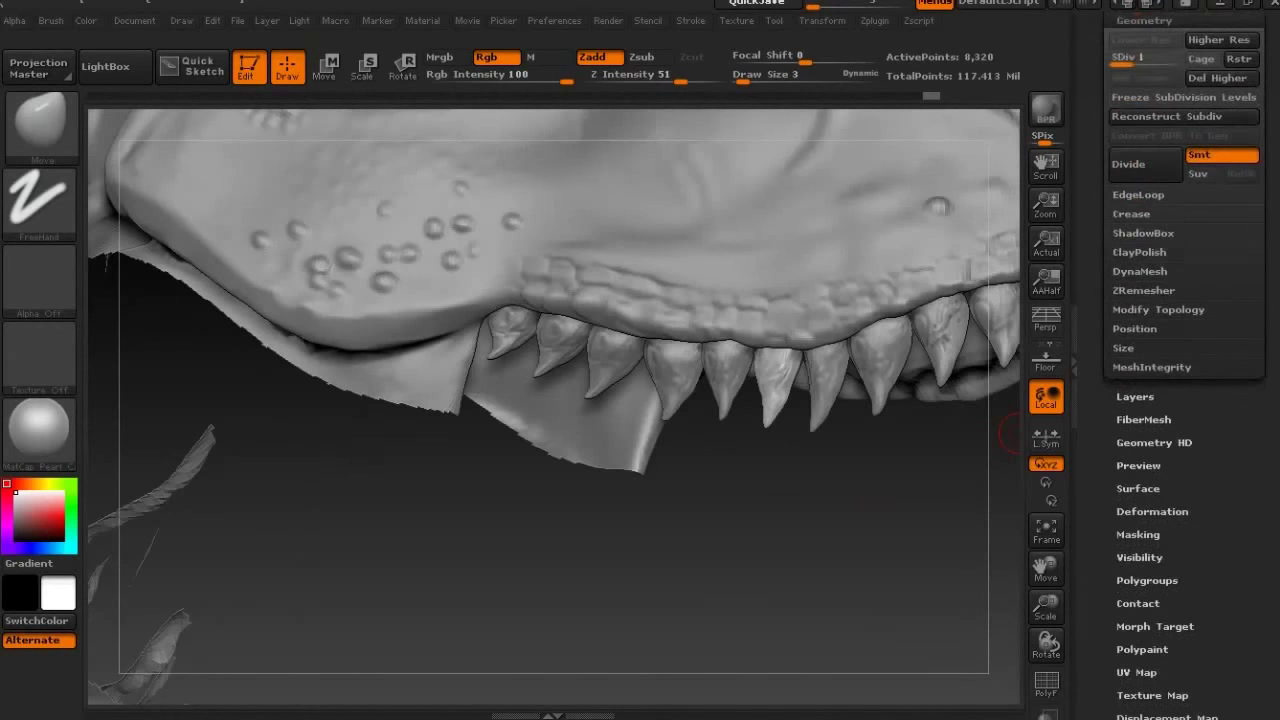
key(d)
key(d)
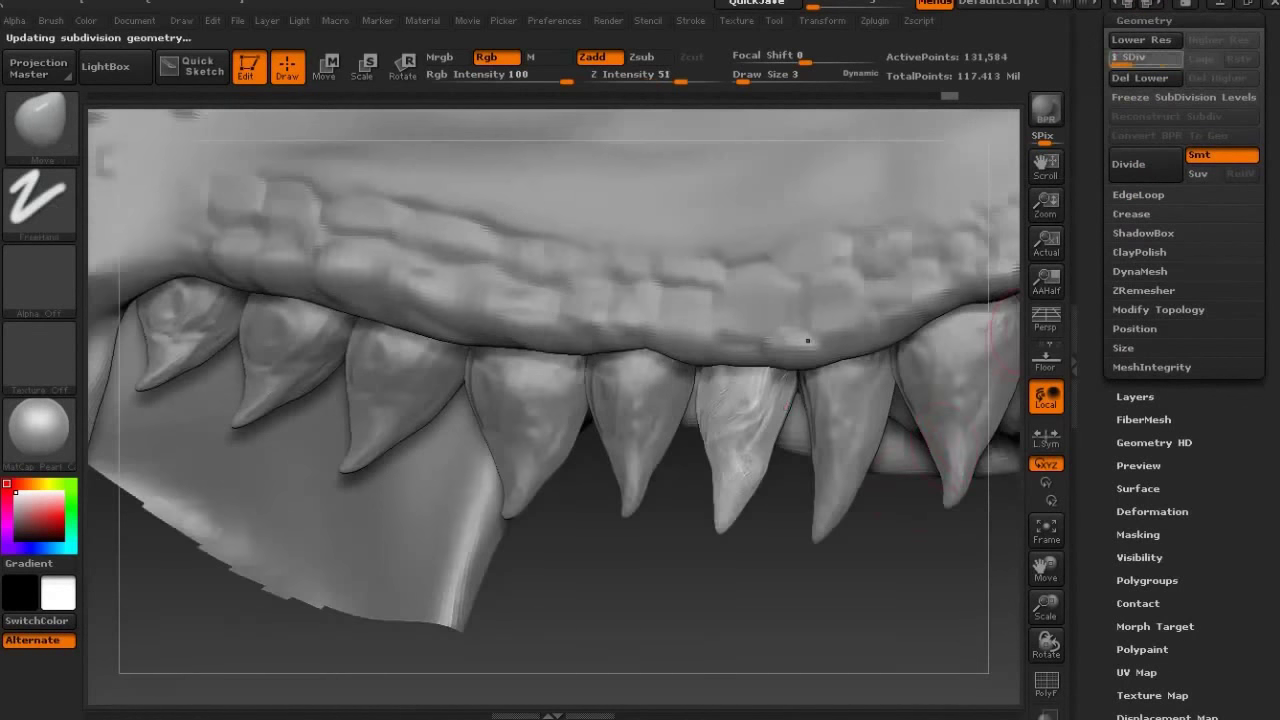
Drop the first tooth subtools, including PM3D_Sphere3D5_5, to subdivision level 1 and delete their higher levels.
key(shift+d)
key(shift+d)
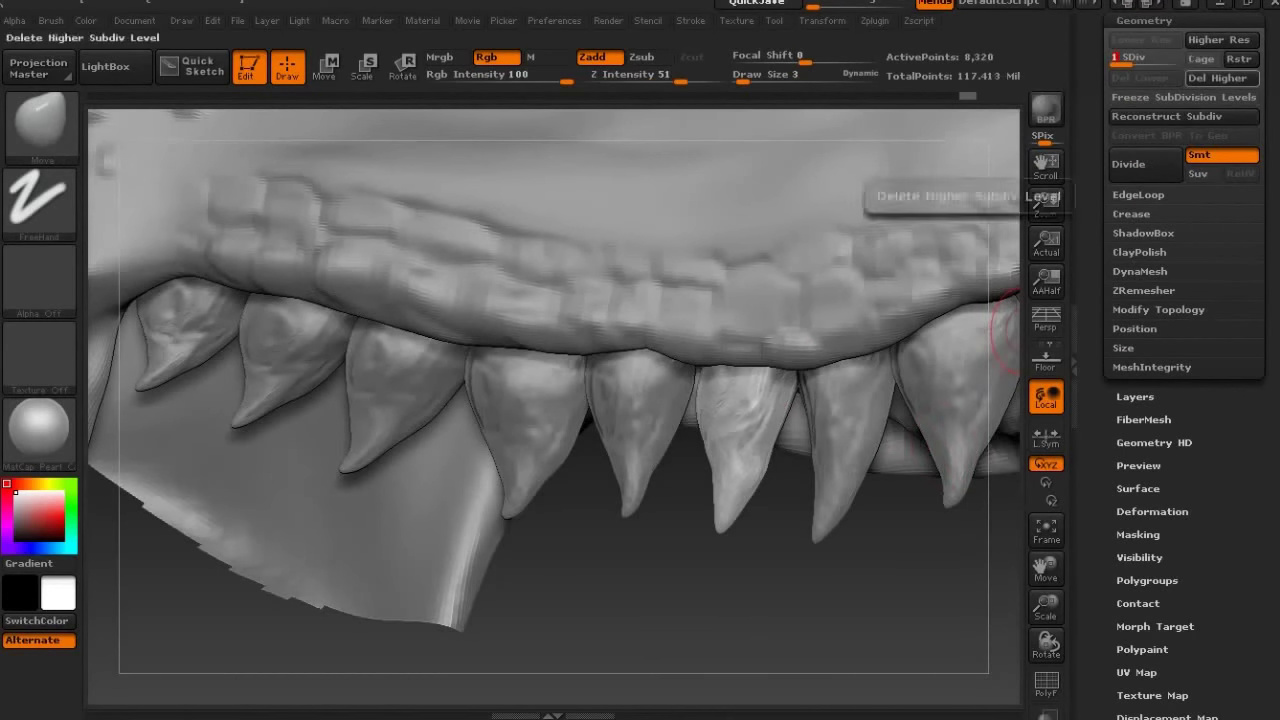
click(1190, 124)
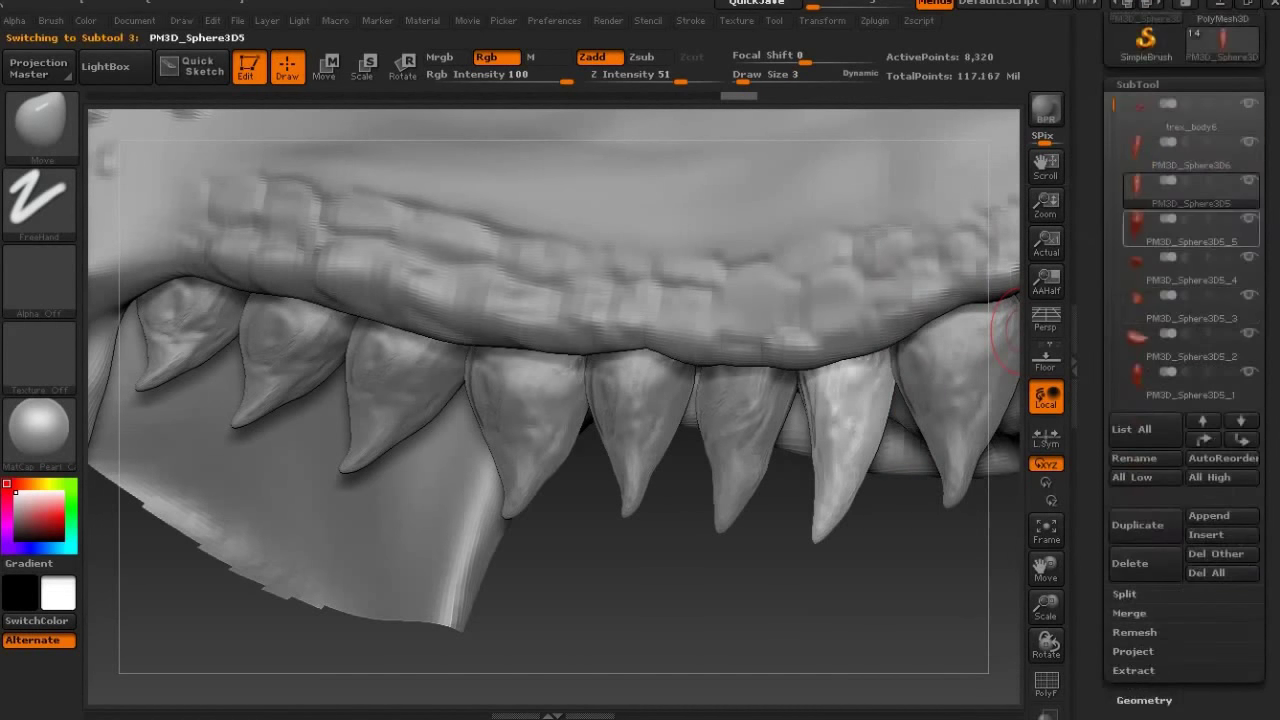
click(1190, 230)
click(1144, 700)
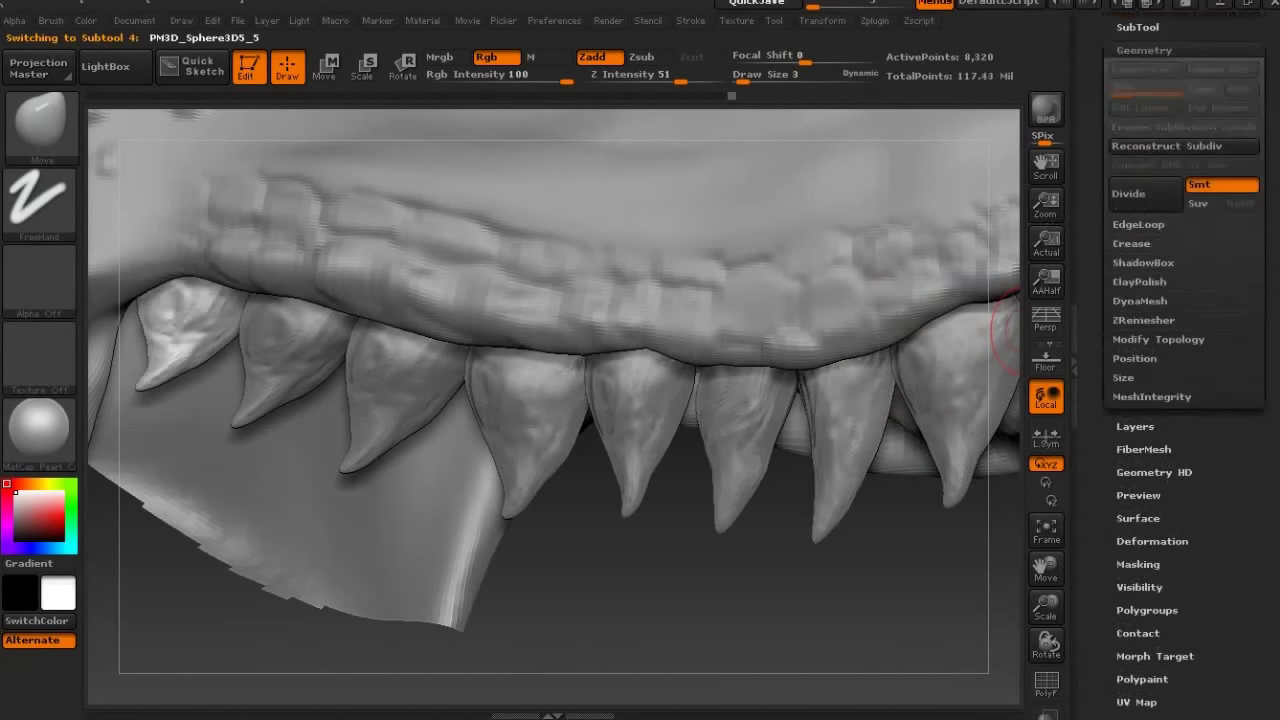
key(Down)
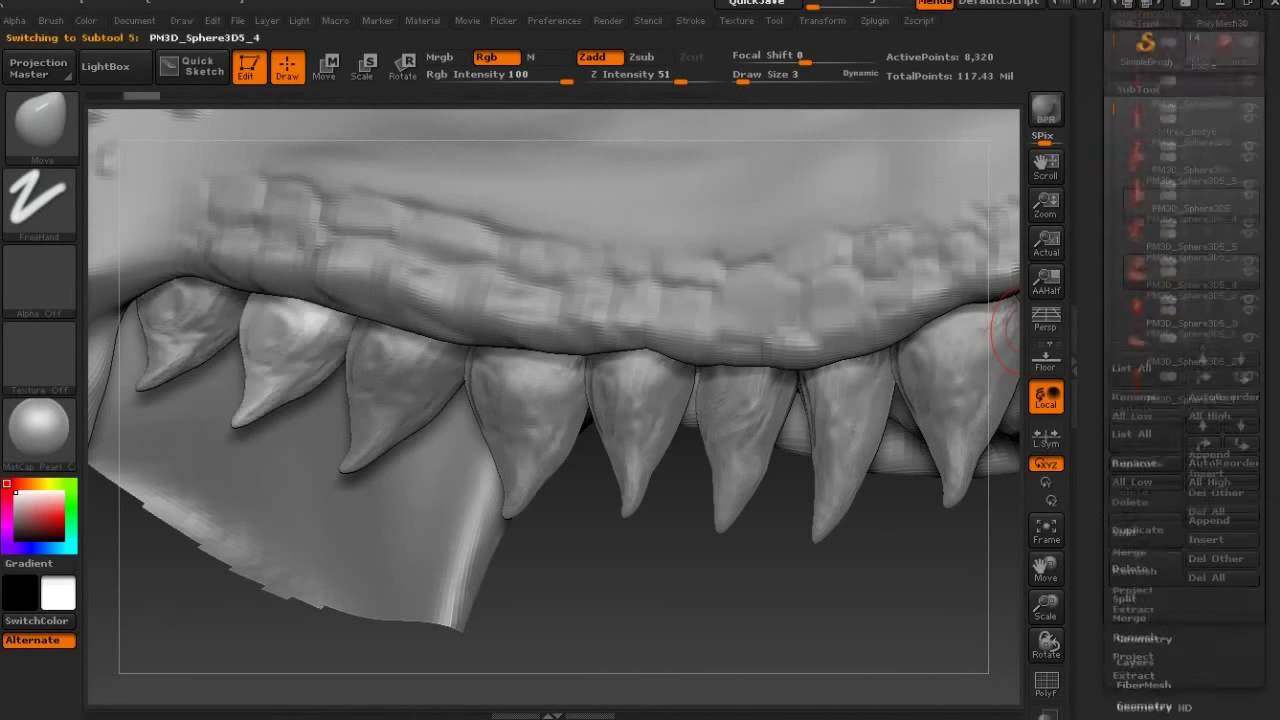
key(alt+Down)
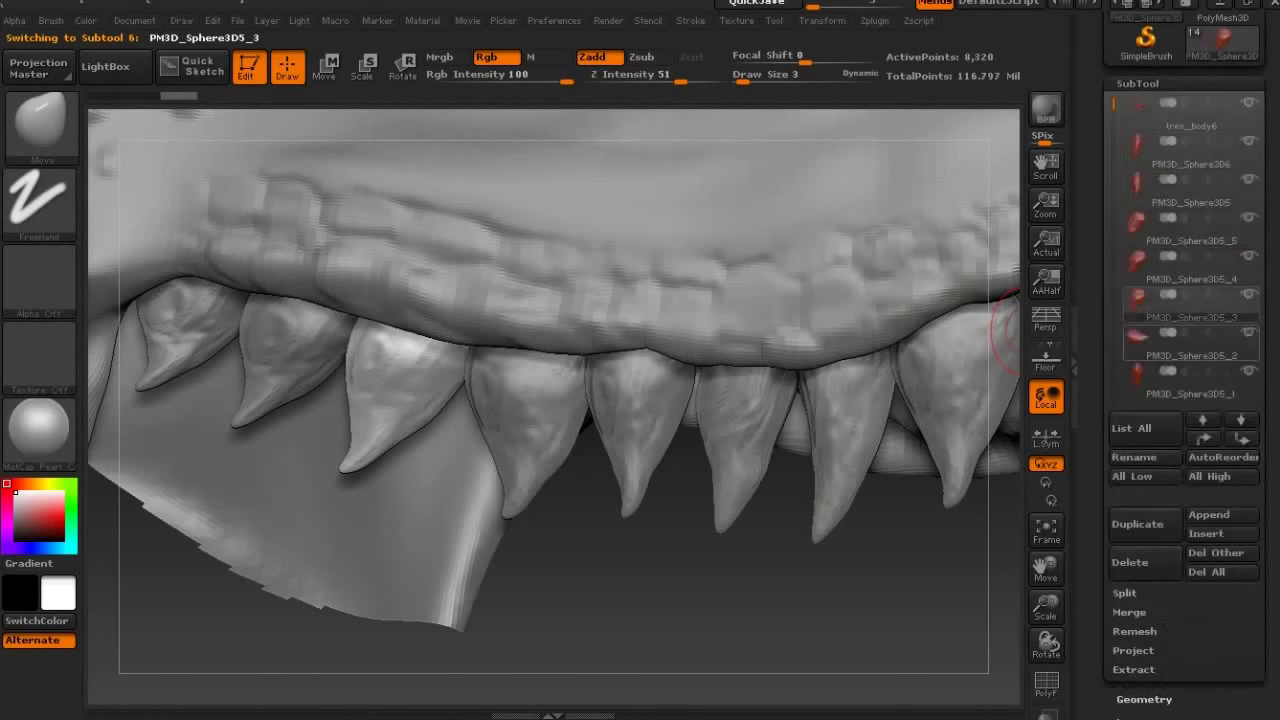
key(Down)
Continue down to PM3D_Sphere3D3 deleting higher subdivisions, then return to PM3D_Sphere3D6.
key(alt+Down)
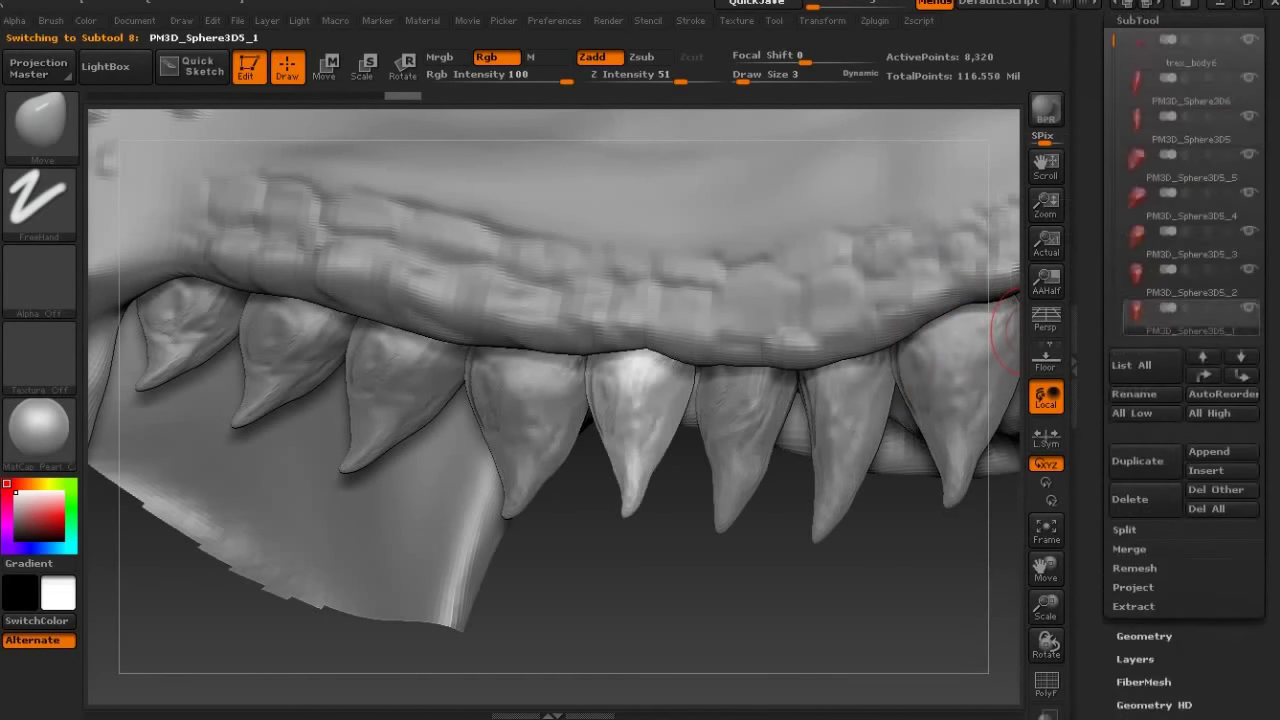
key(alt+Down)
key(alt+Down)
key(alt+Down)
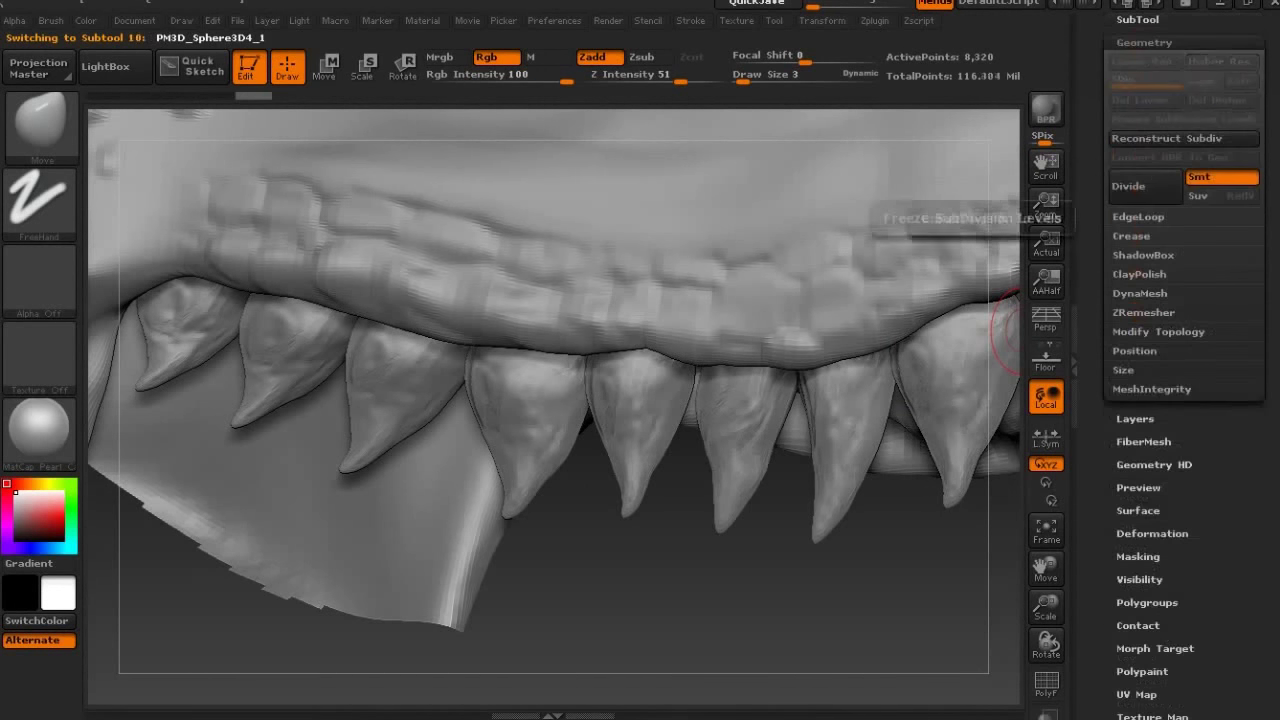
key(alt+Down)
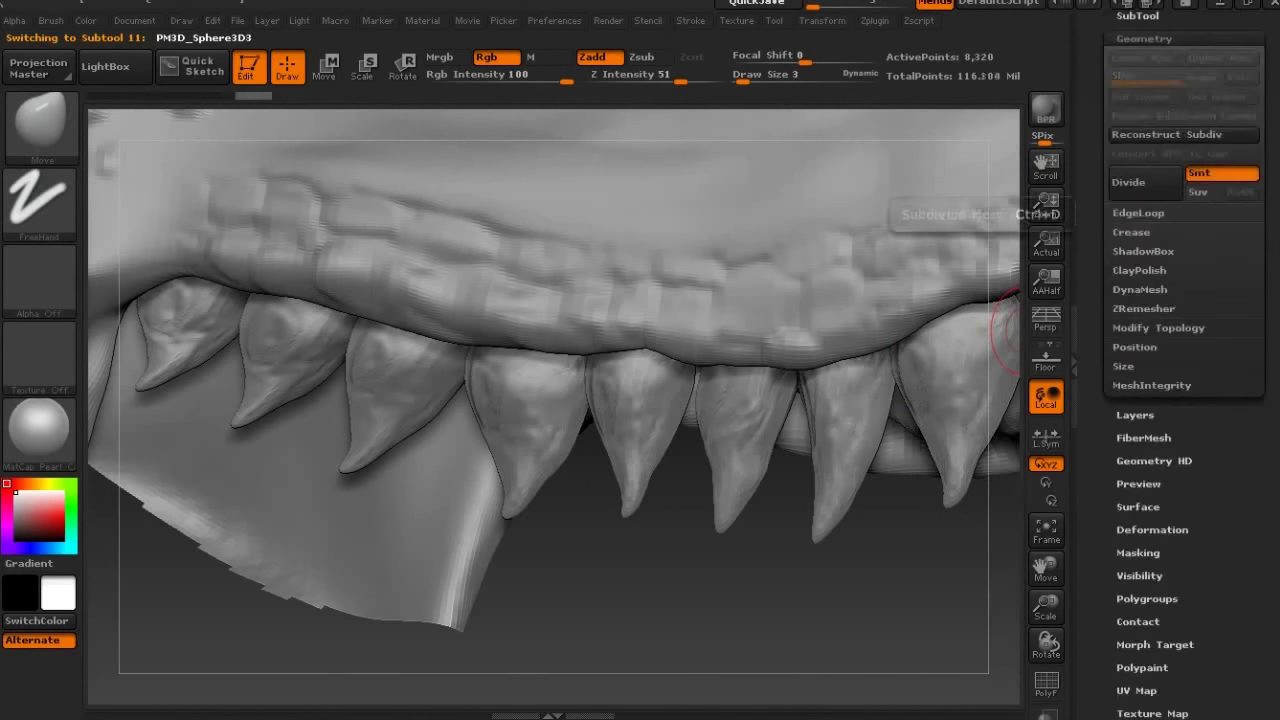
click(1144, 636)
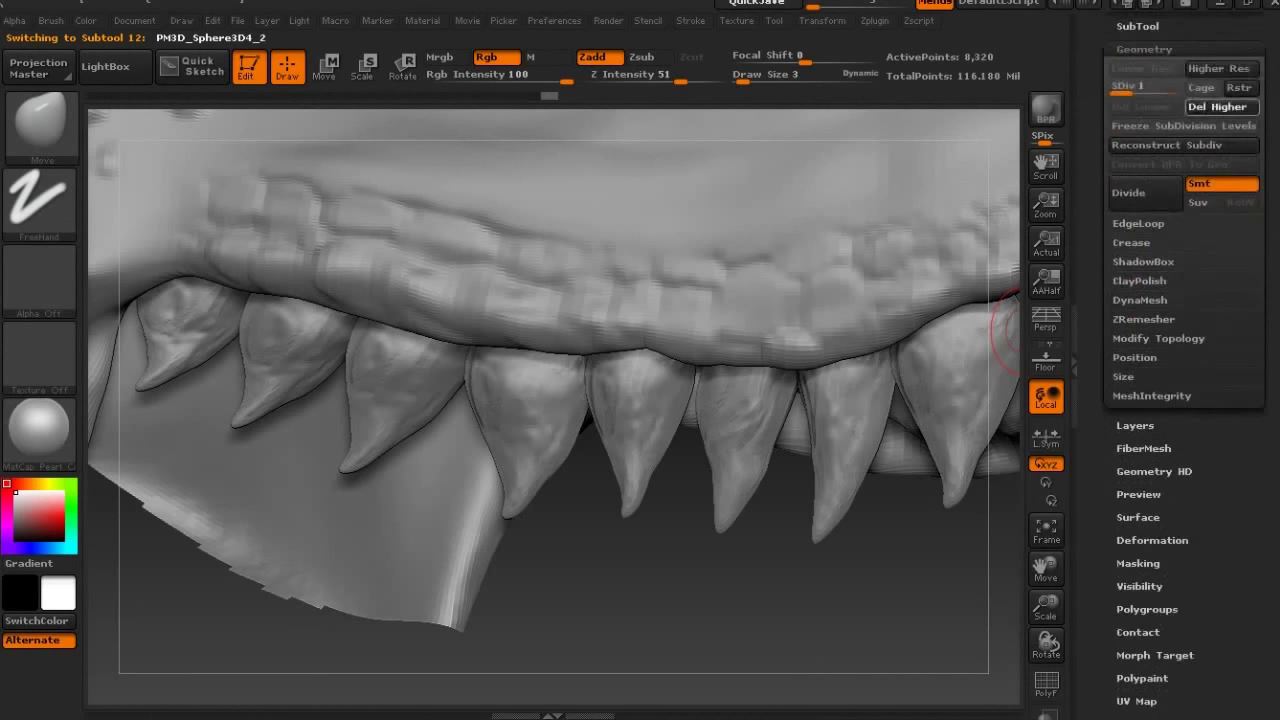
click(1137, 26)
key(alt+Down)
key(alt+Up)
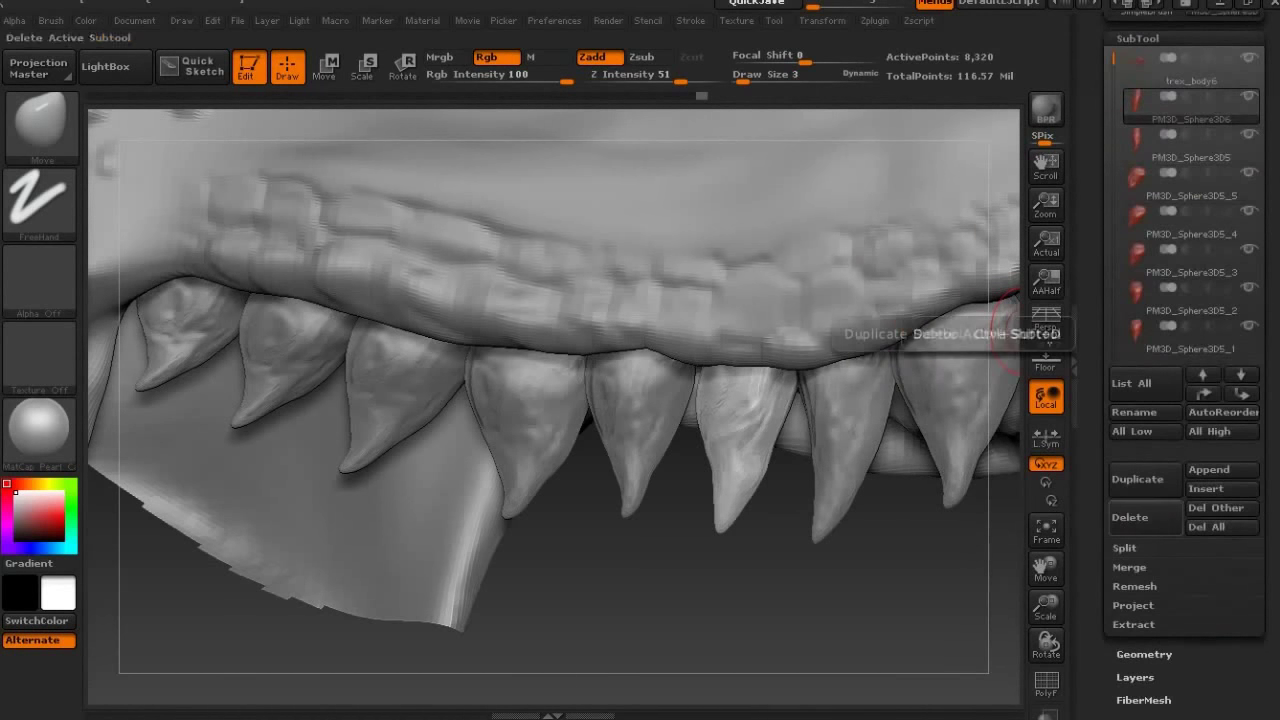
Run MergeDown seven times on PM3D_Sphere3D6, confirming each warning, until five subtools remain.
click(1129, 567)
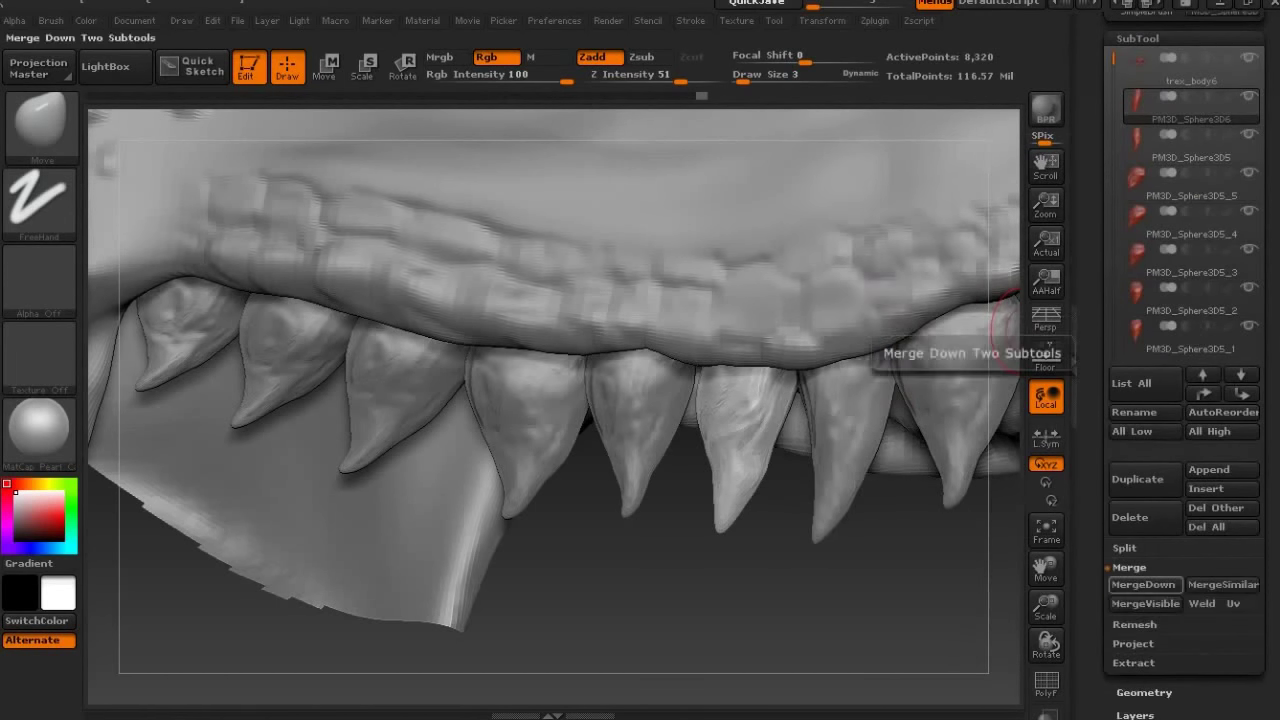
click(1143, 584)
click(927, 626)
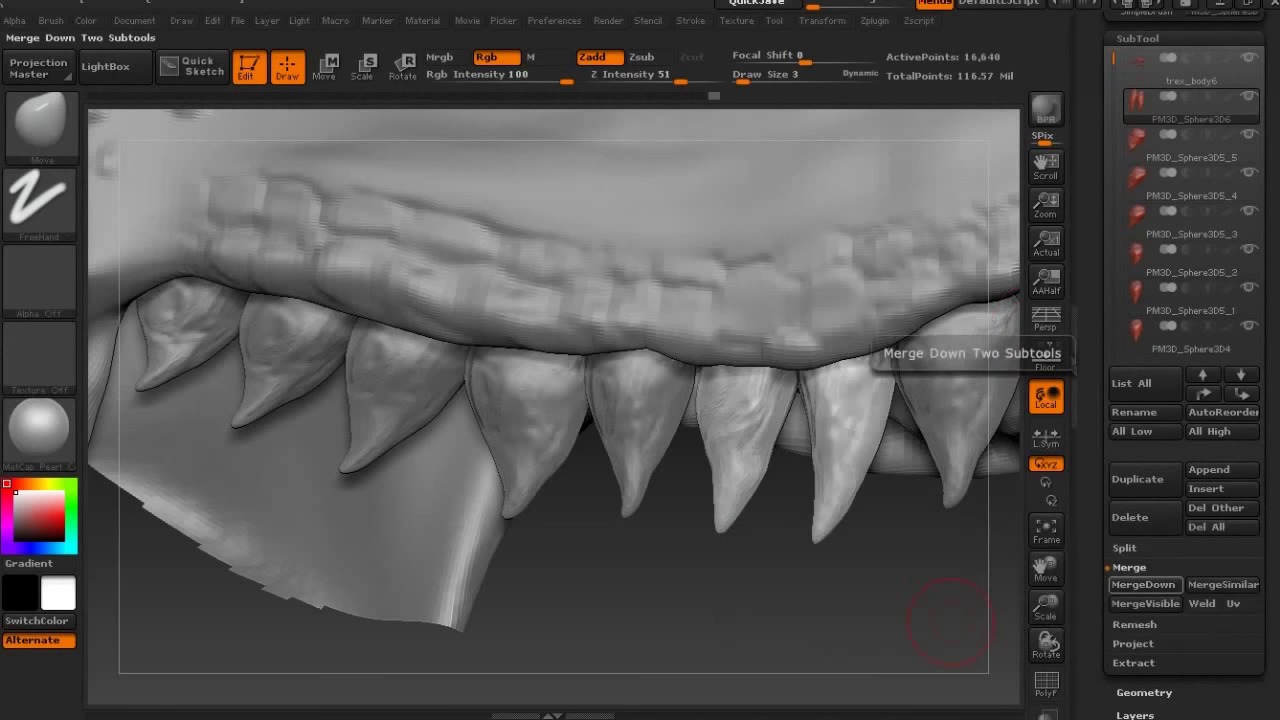
click(1143, 584)
click(929, 626)
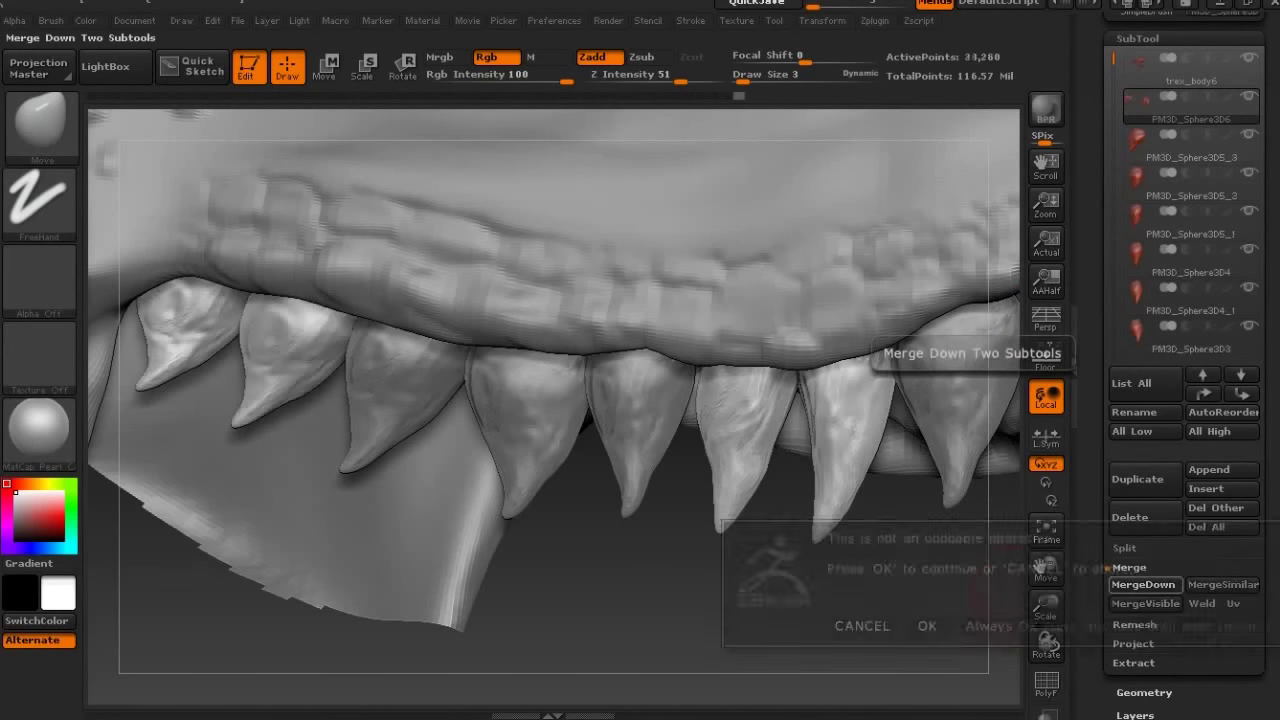
click(1143, 584)
click(927, 626)
click(1143, 584)
click(927, 626)
click(1143, 584)
click(927, 626)
click(1143, 584)
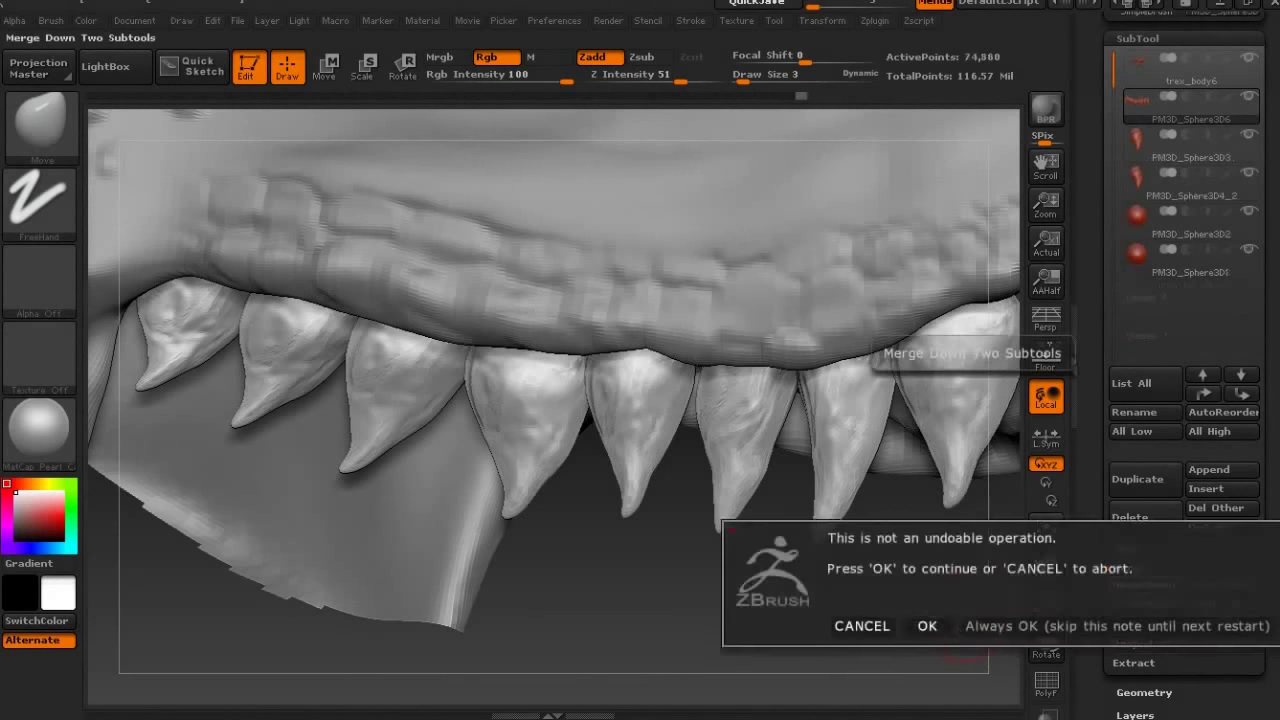
click(927, 626)
click(1137, 478)
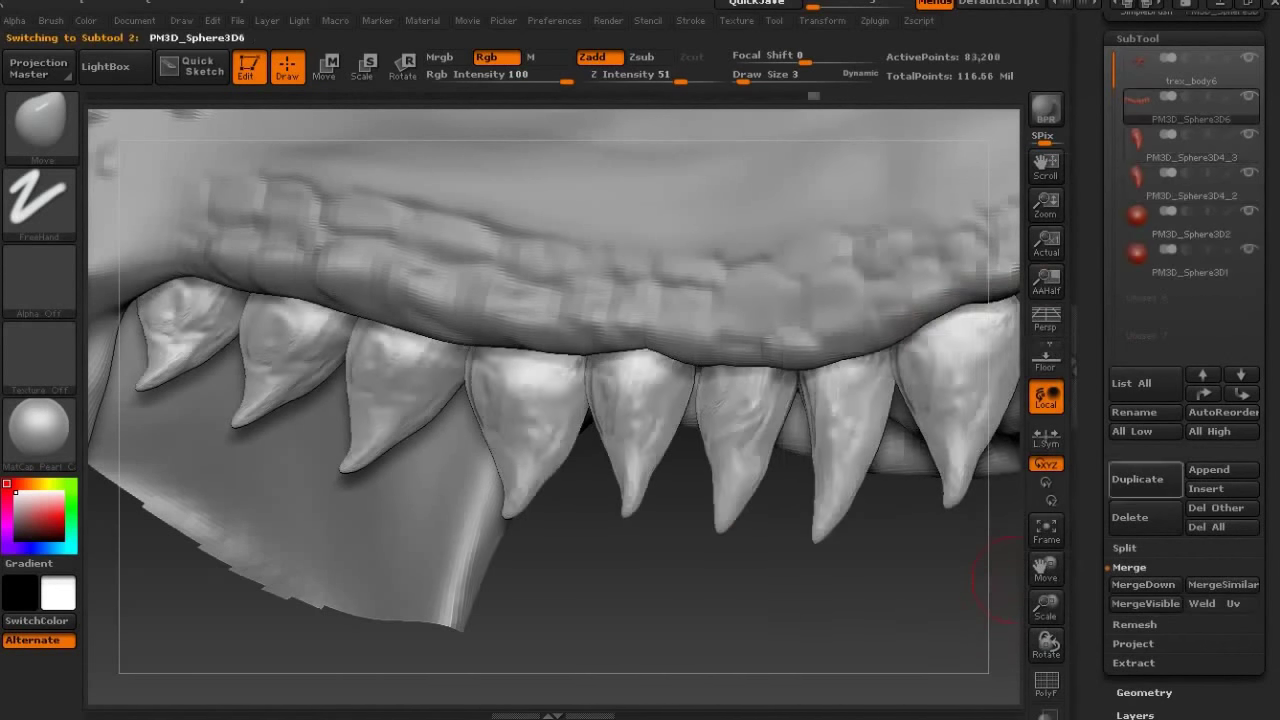
click(1143, 584)
click(927, 626)
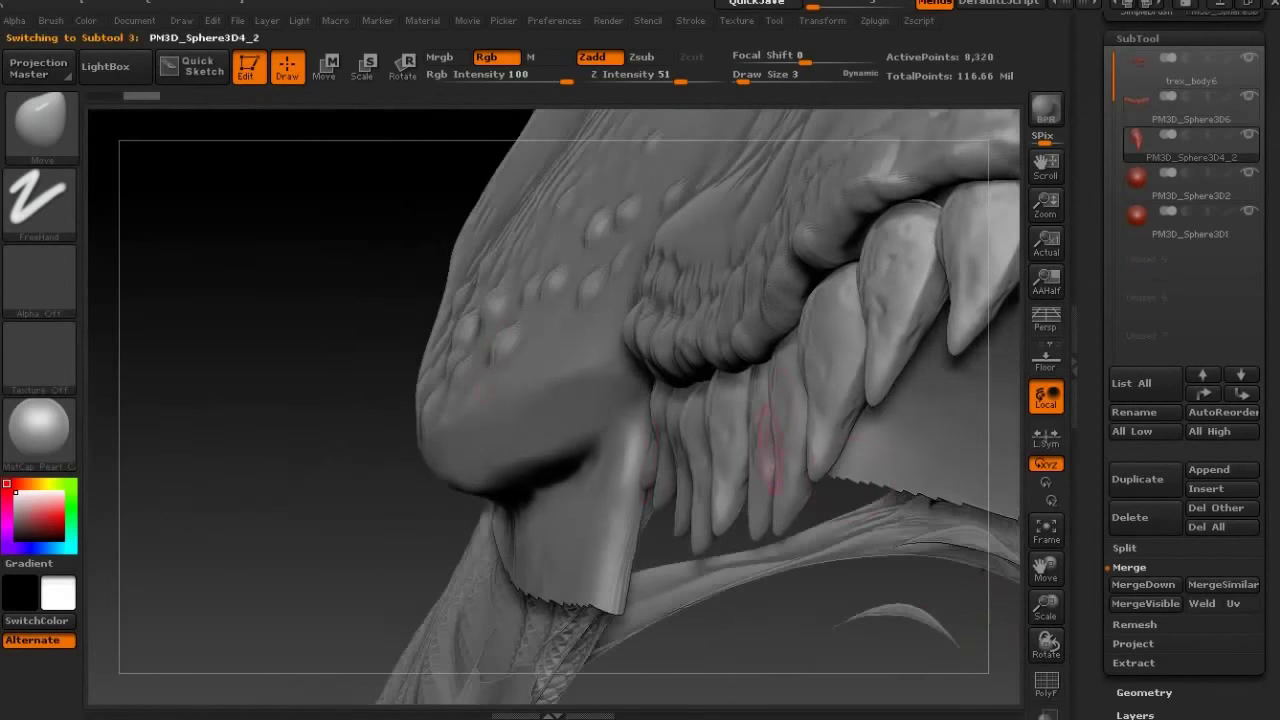
Select the merged teeth subtool, open Deformation, and inspect the jaw and throat from several angles.
drag(342, 437, 563, 394)
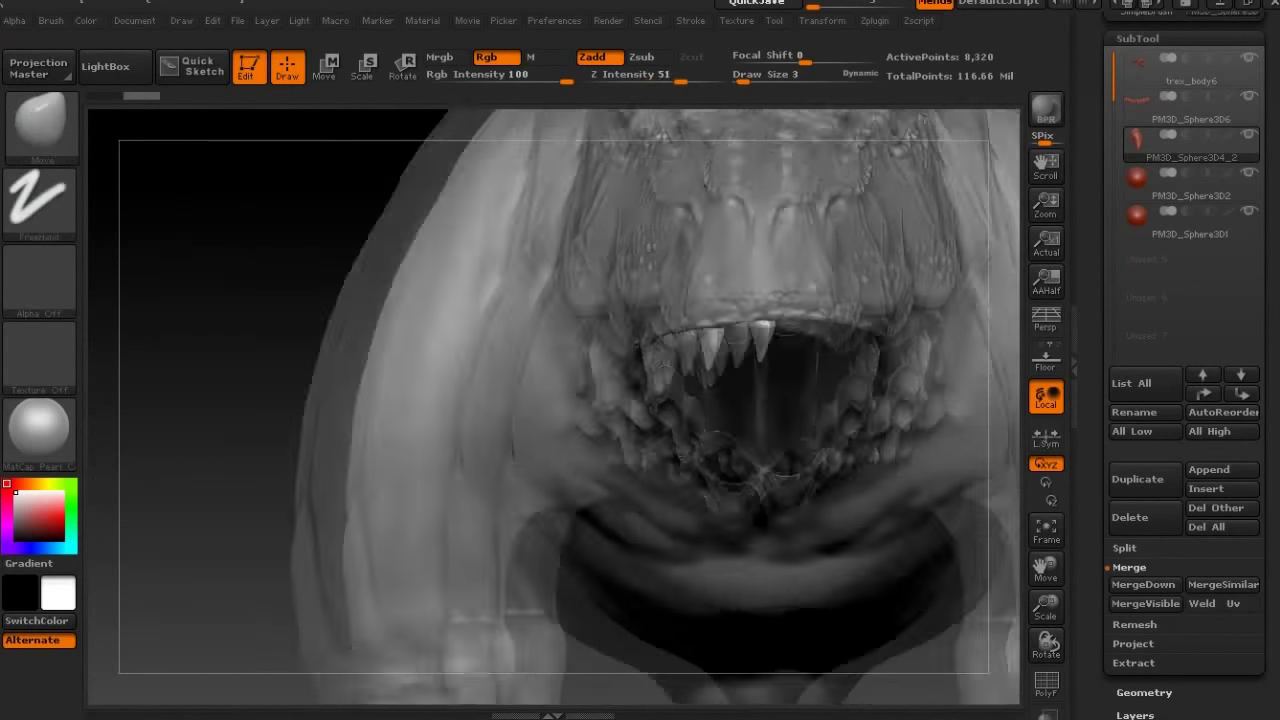
drag(720, 528, 995, 157)
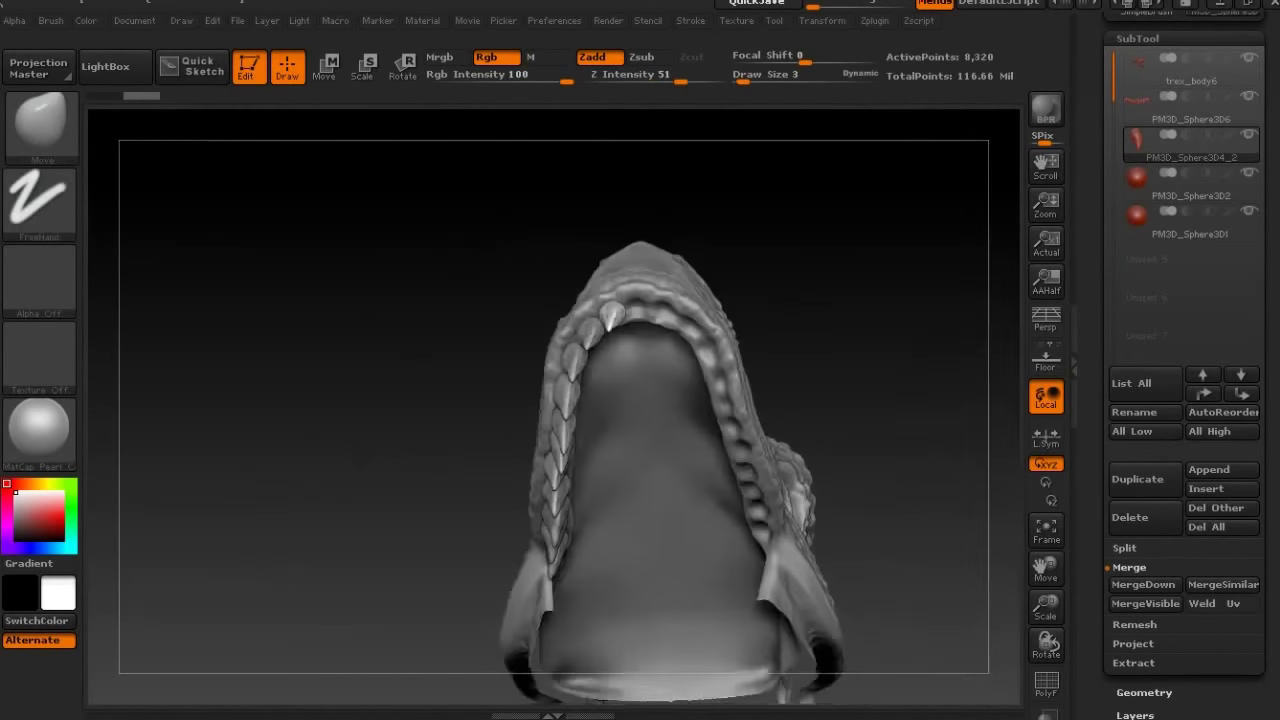
click(1190, 110)
scroll(1180, 400, down, 5)
click(1145, 680)
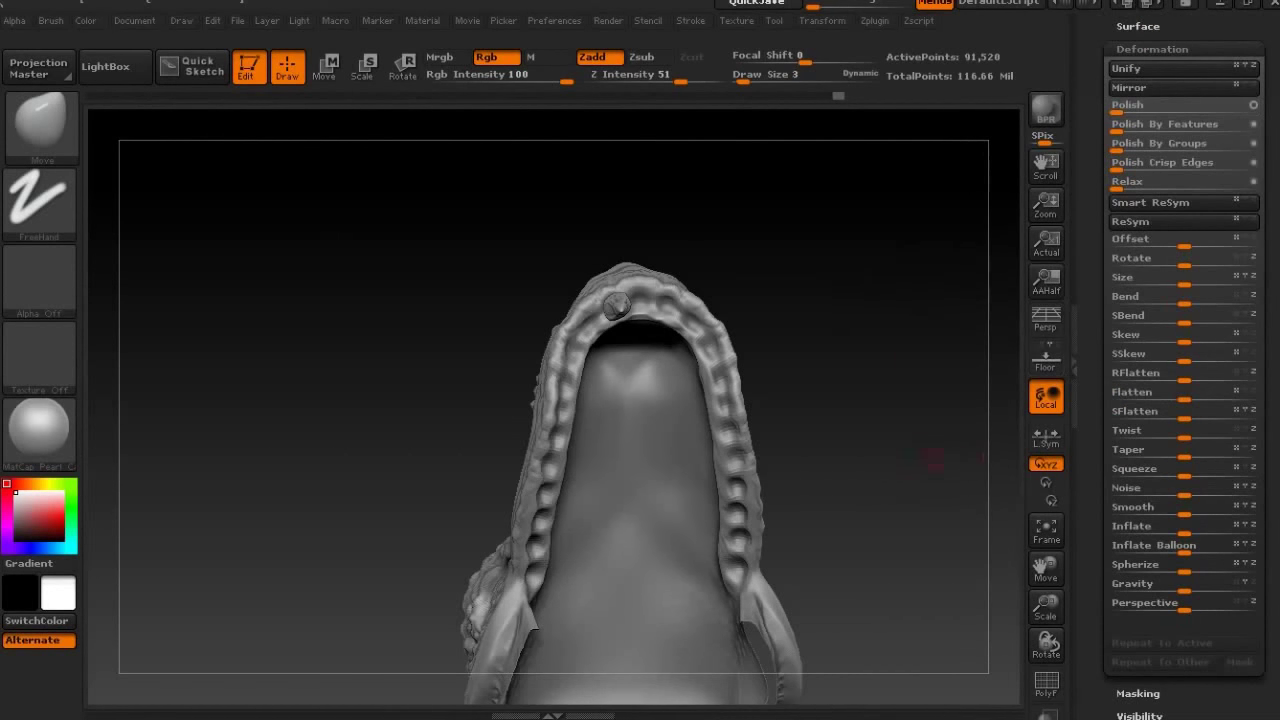
drag(700, 250, 607, 414)
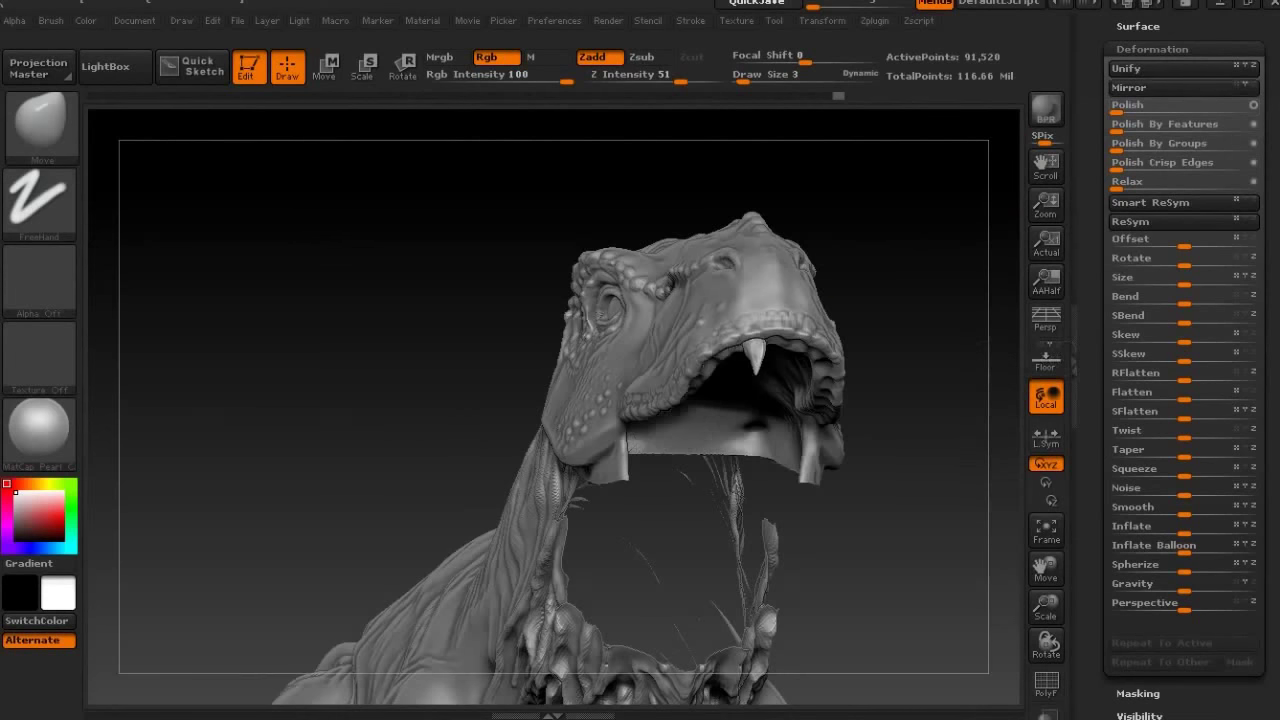
drag(841, 305, 985, 239)
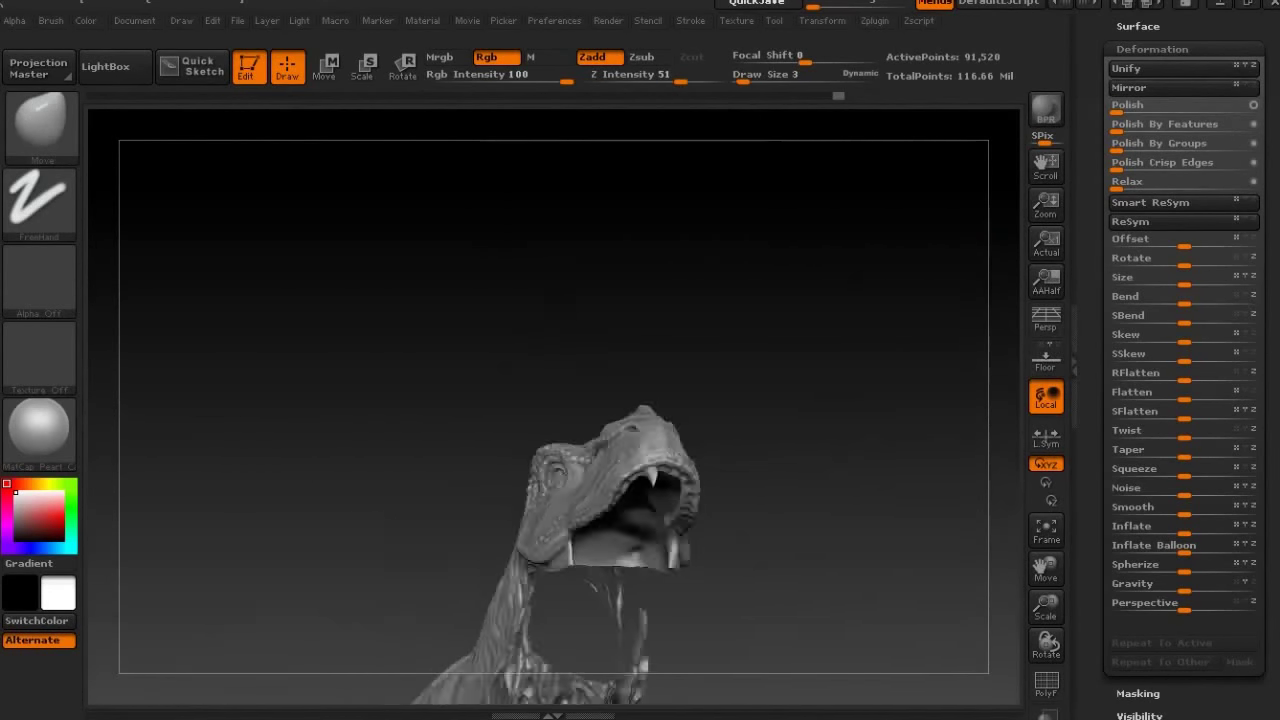
Duplicate the PM3D_Sphere3D4_2 front tooth subtool, creating PM3D_Sphere3D4_3.
scroll(1180, 300, up, 10)
click(1140, 97)
scroll(1185, 400, down, 3)
scroll(1185, 400, down, 3)
scroll(1185, 400, down, 3)
scroll(1185, 400, up, 3)
scroll(1185, 400, up, 3)
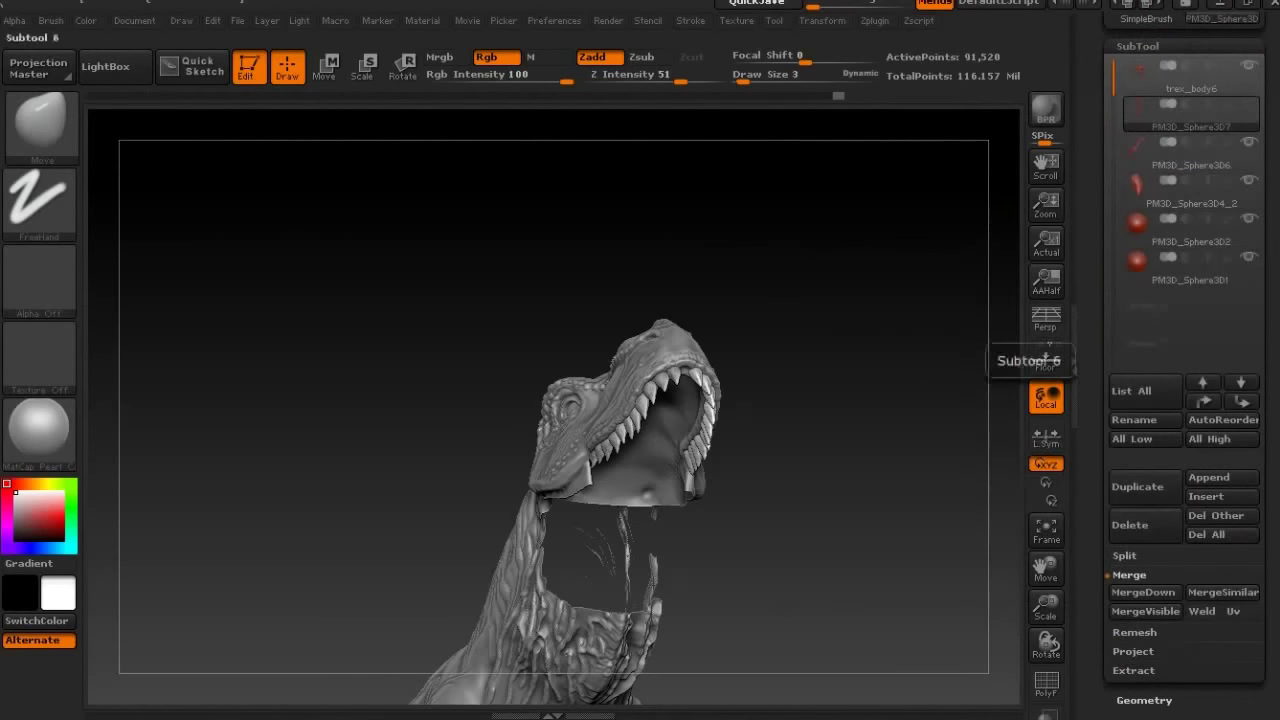
click(1190, 190)
click(1143, 592)
click(926, 633)
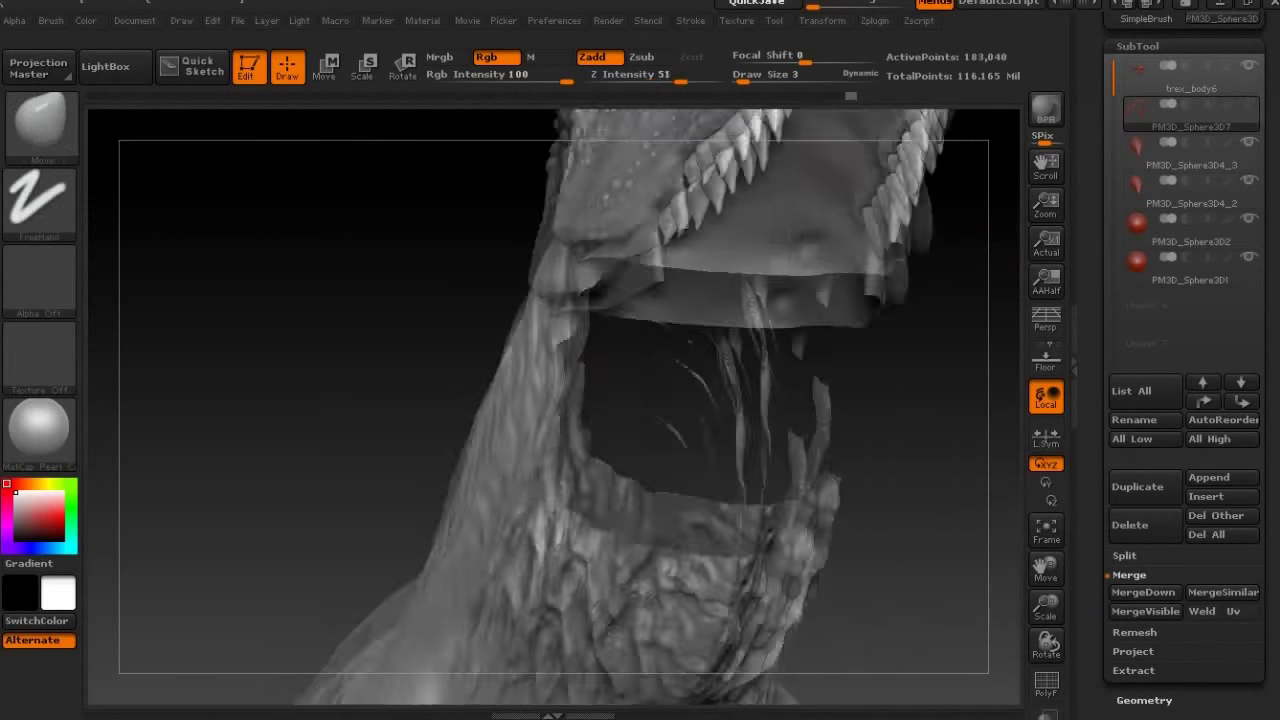
Transpose-move the PM3D_Sphere3D4_3 copy beside the original fang on the upper jaw.
drag(400, 400, 700, 450)
click(1190, 152)
key(w)
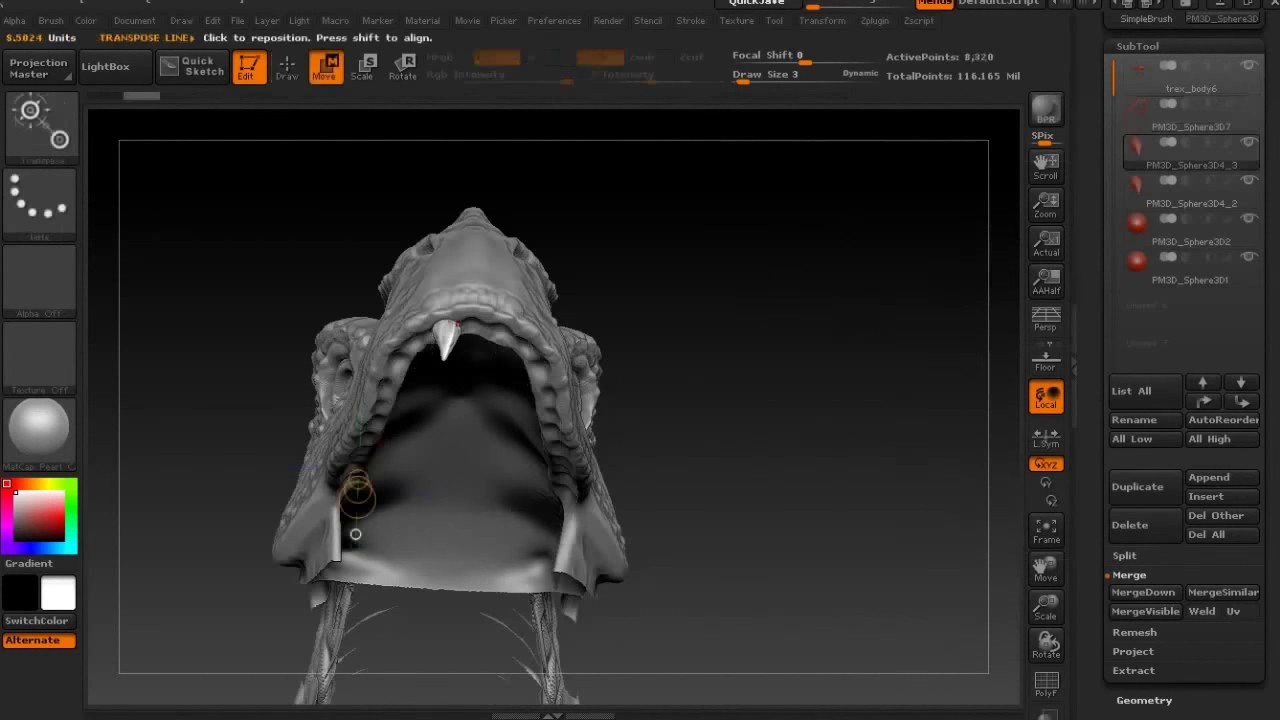
click(443, 414)
ctrl+click(472, 292)
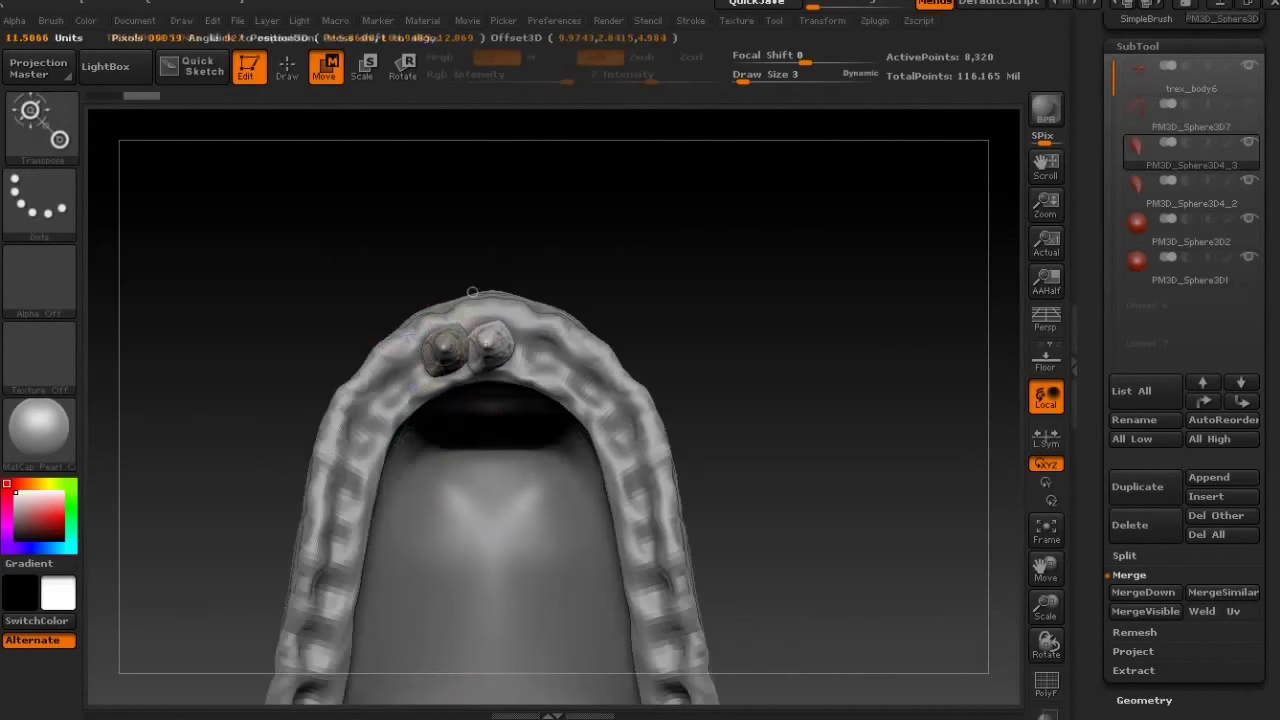
drag(492, 335, 502, 388)
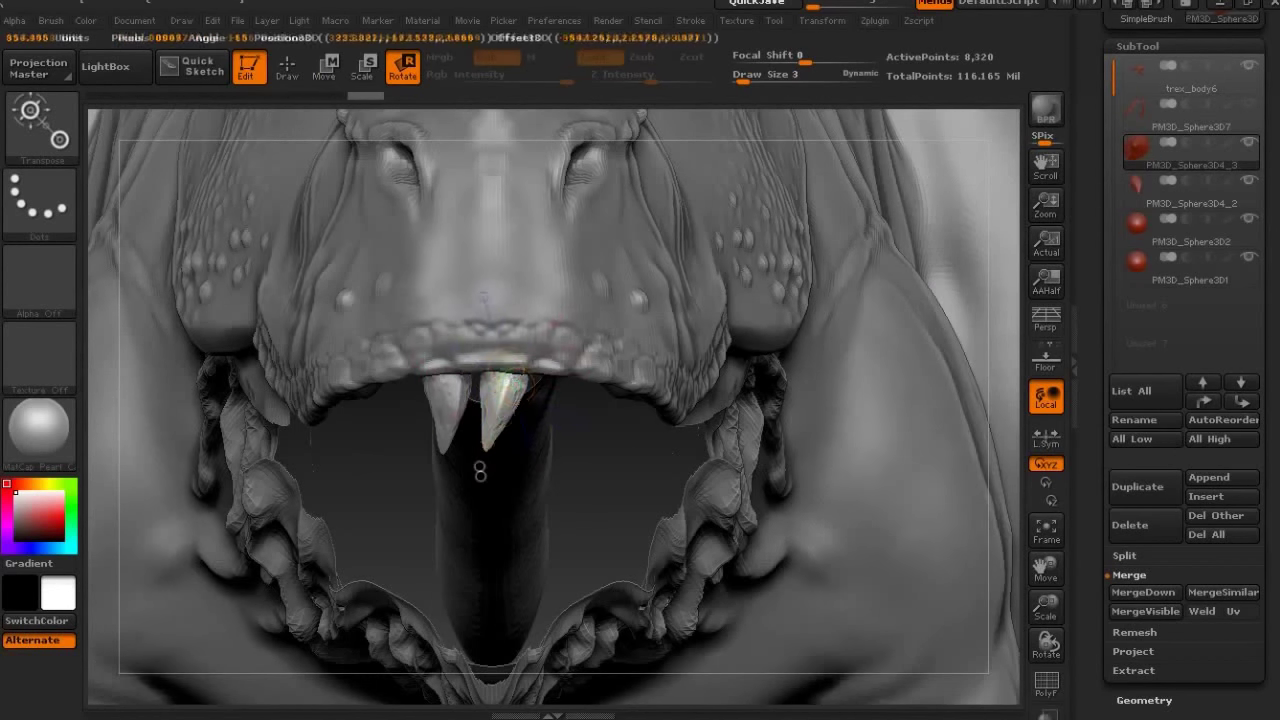
right_drag(479, 475, 504, 478)
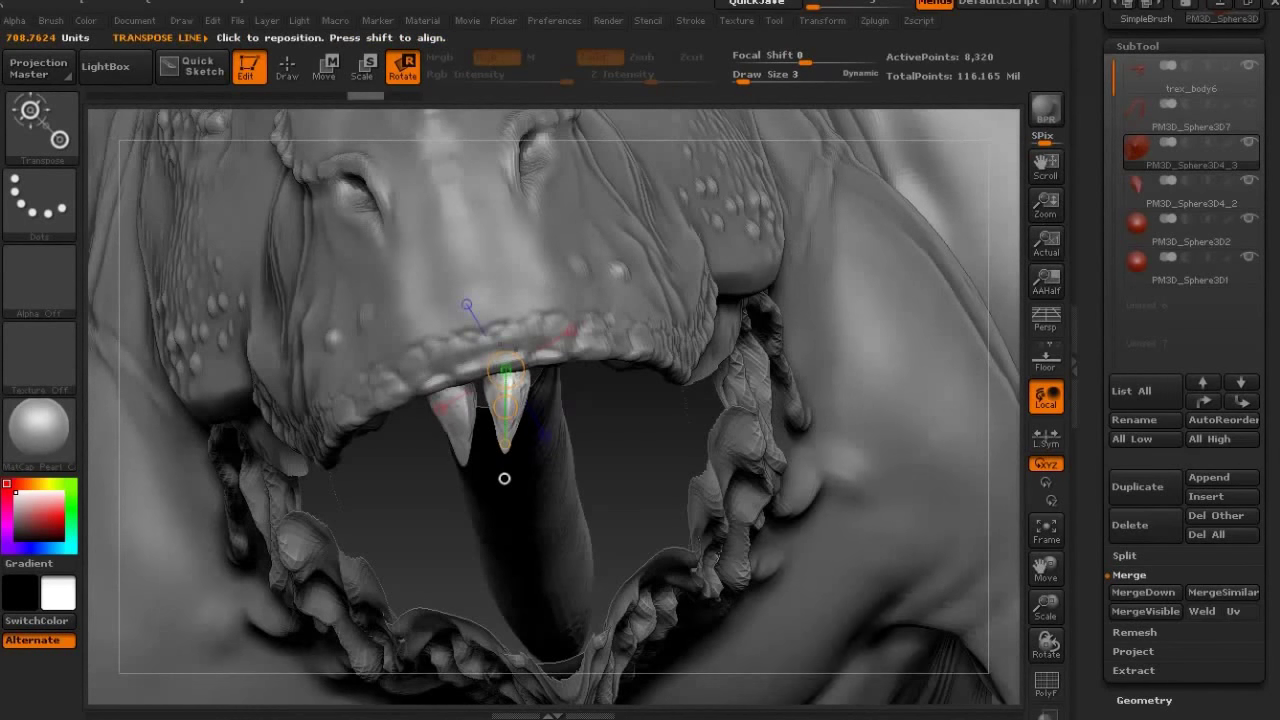
key(f)
key(q)
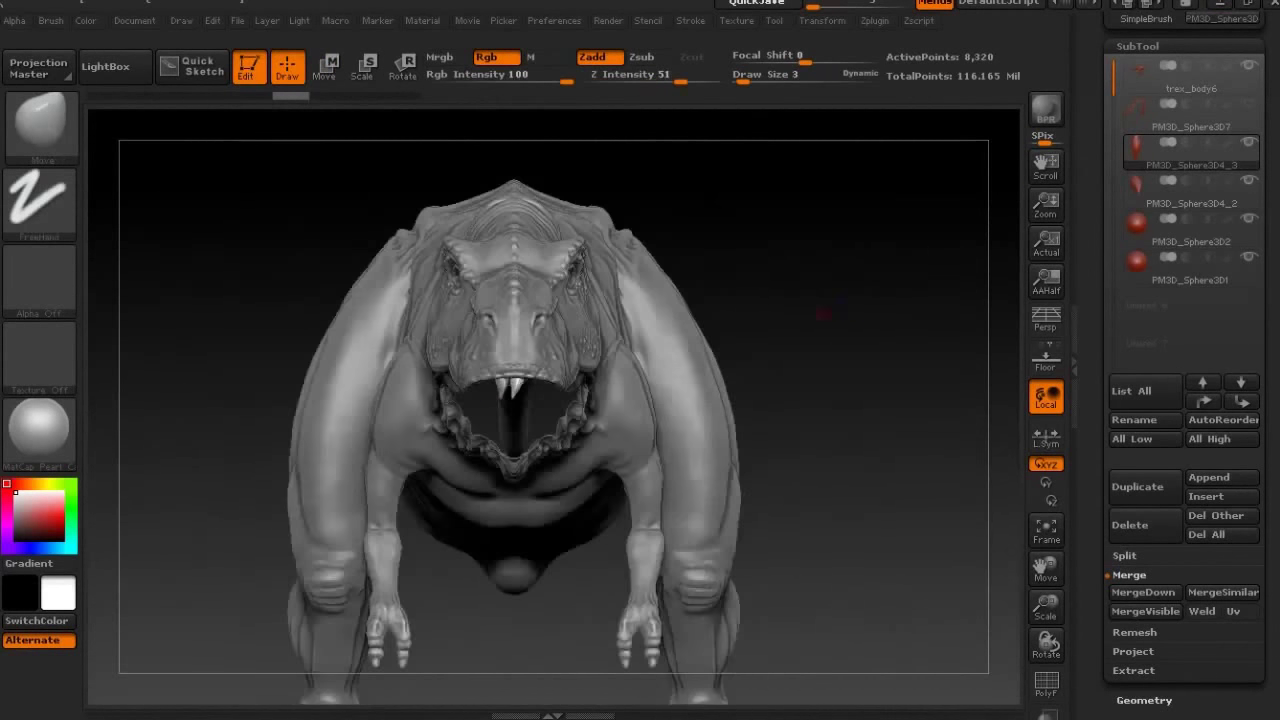
Rotate the copied fang into alignment with the upper jaw.
alt+right_drag(579, 313, 753, 246)
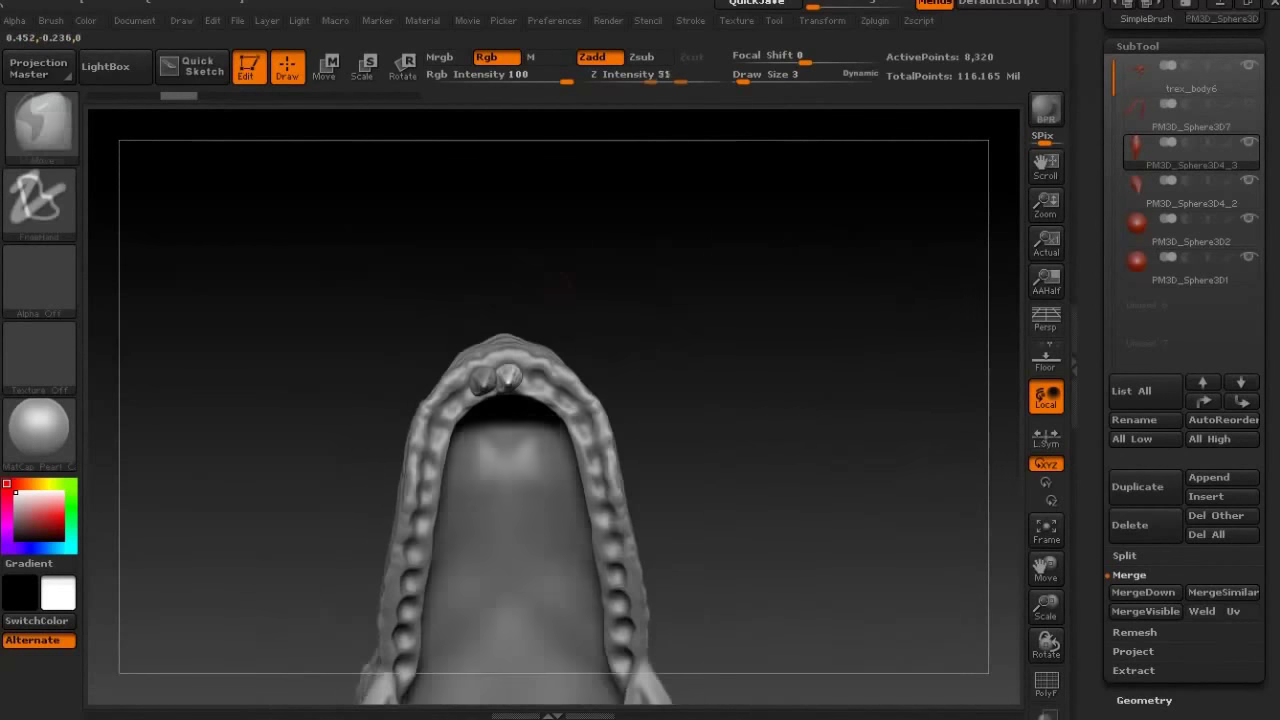
scroll(1180, 450, down, 5)
click(1150, 449)
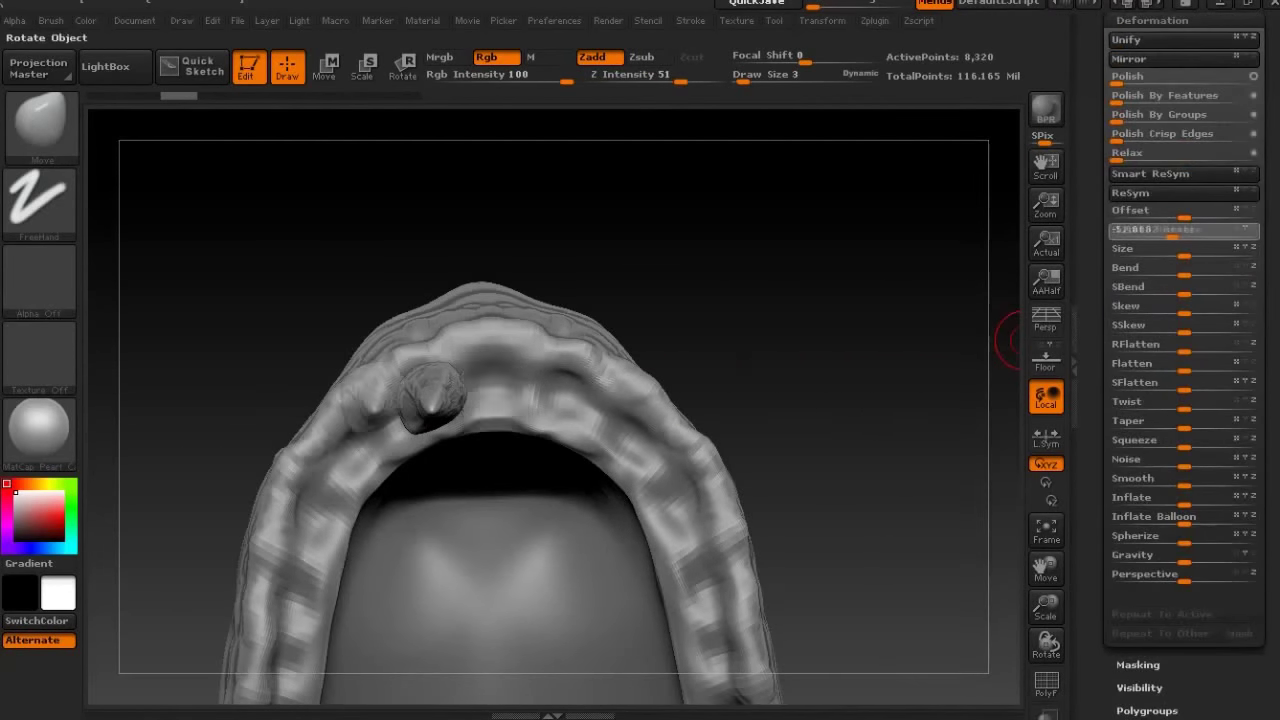
drag(1170, 229, 1150, 215)
key(r)
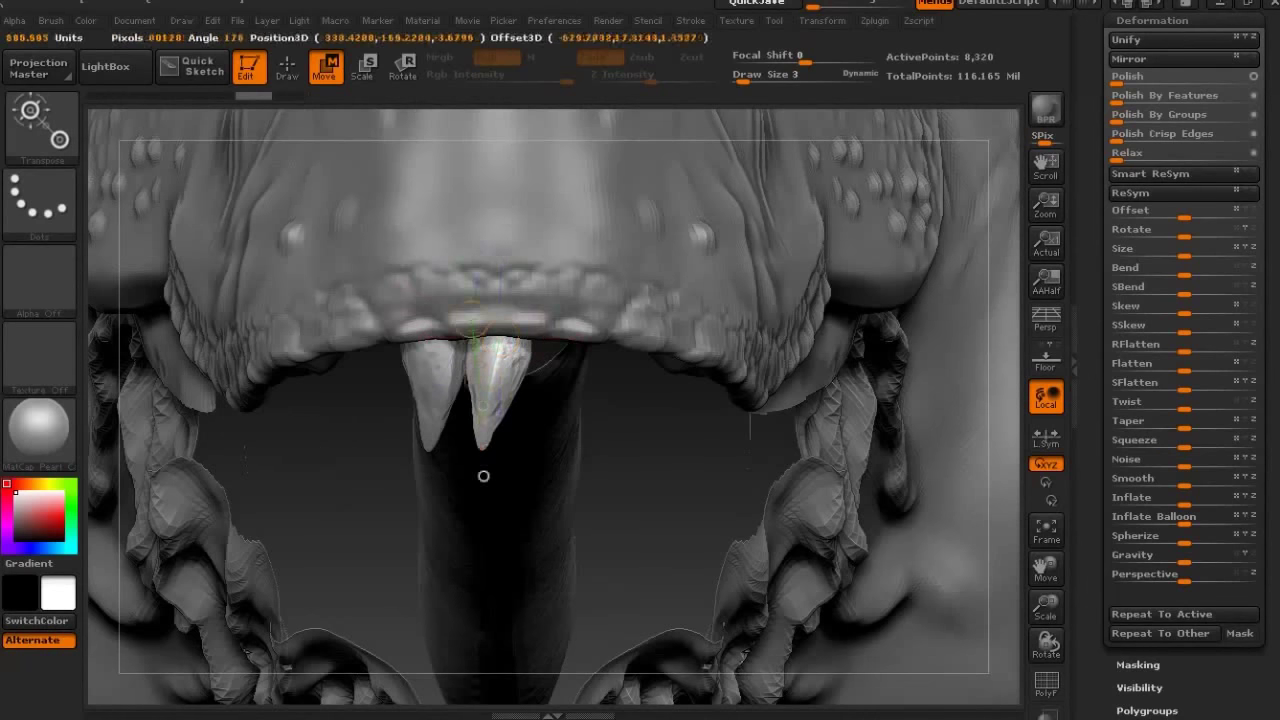
right_drag(483, 476, 503, 340)
drag(503, 340, 480, 452)
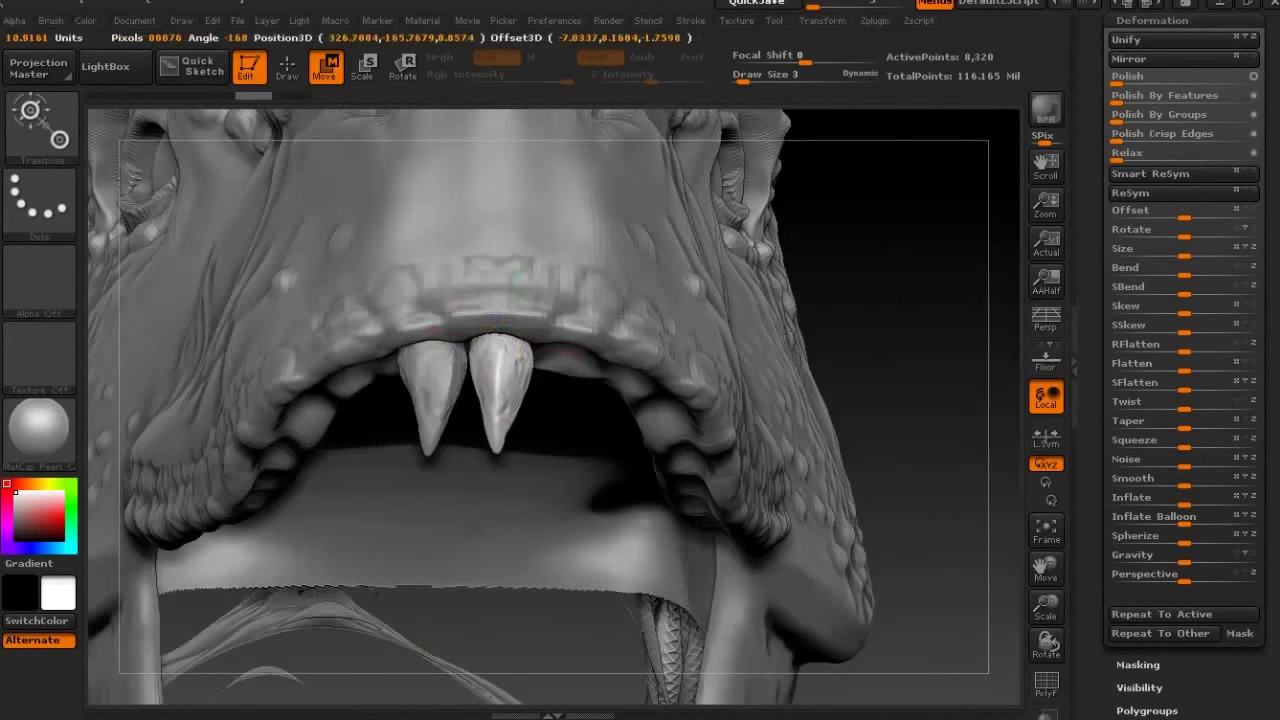
Reshape the second fang along its length, check it from below and front, then select PM3D_Sphere3D7.
right_drag(480, 452, 483, 487)
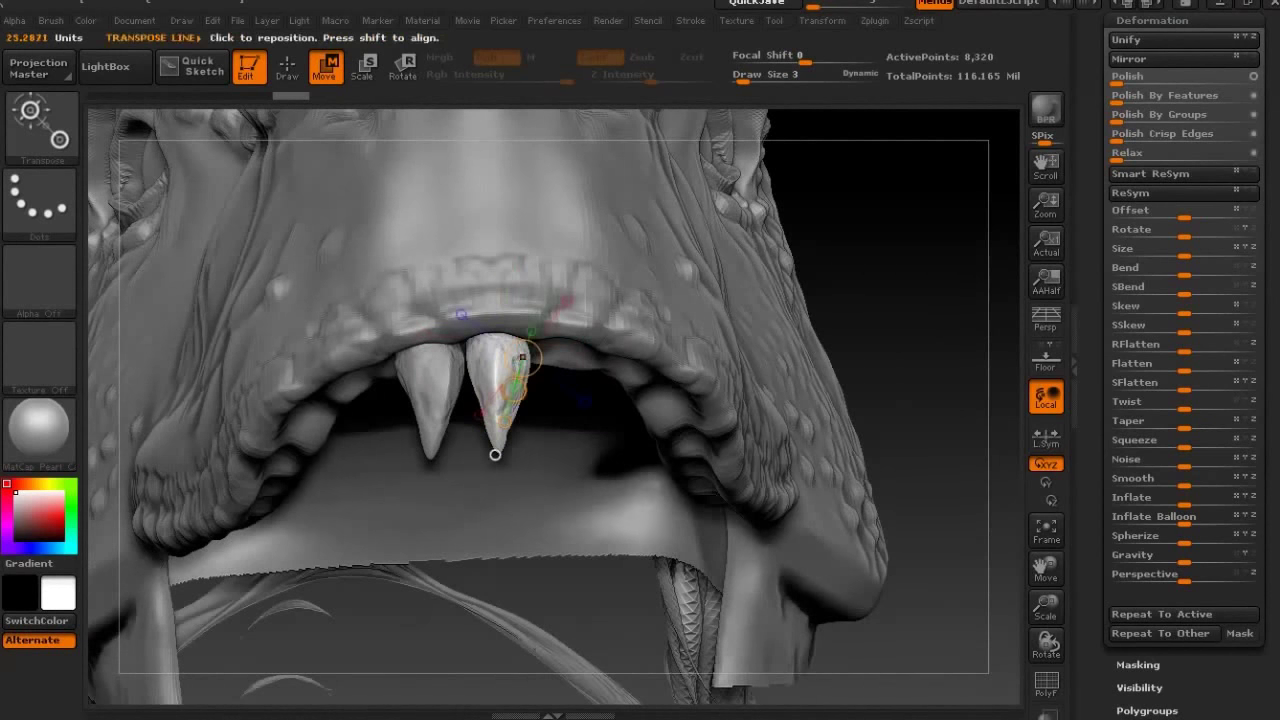
drag(493, 463, 494, 451)
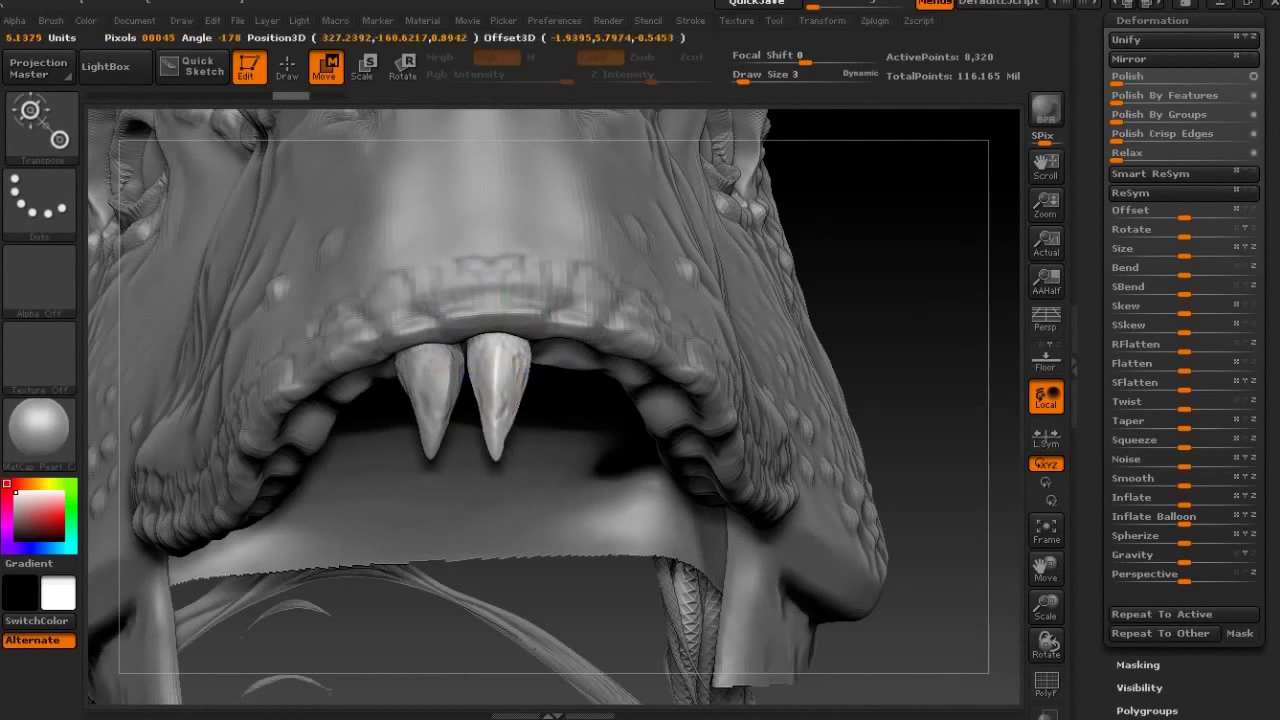
right_drag(499, 455, 500, 320)
key(q)
mouse_move(515, 345)
right_down()
mouse_move(493, 415)
mouse_move(571, 280)
right_up()
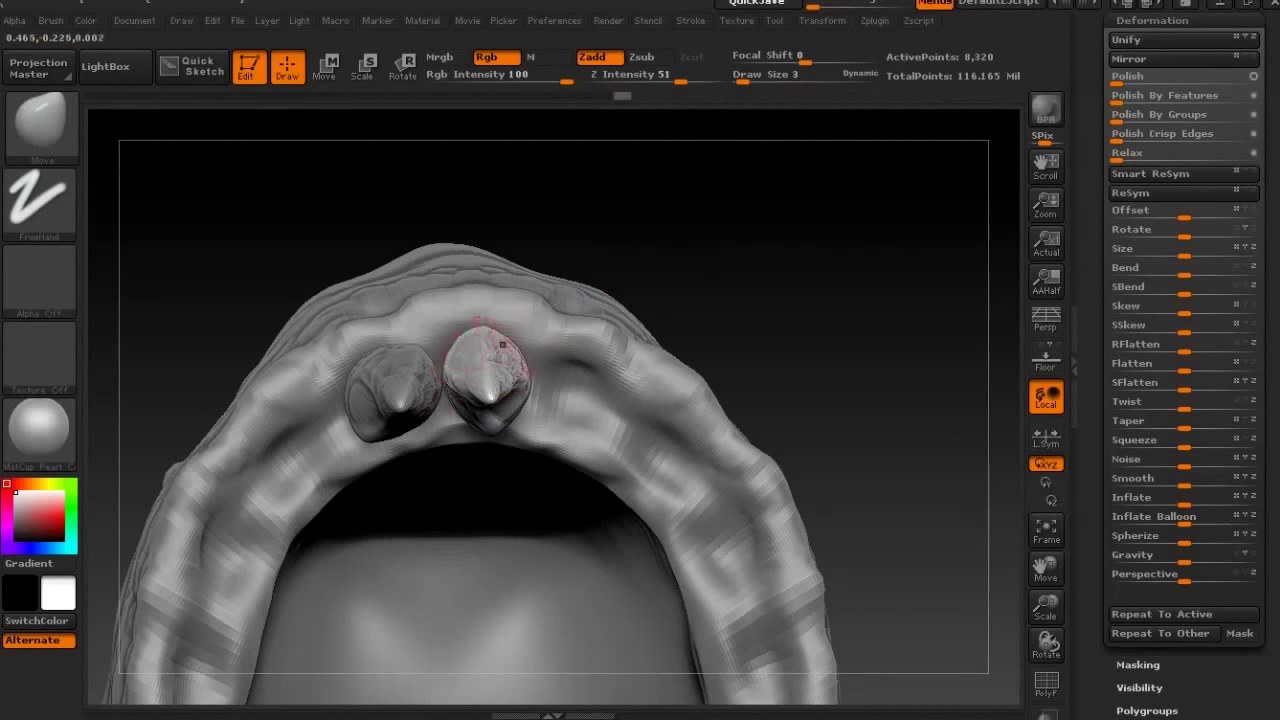
mouse_move(485, 335)
right_down()
mouse_move(455, 315)
mouse_move(1012, 505)
right_up()
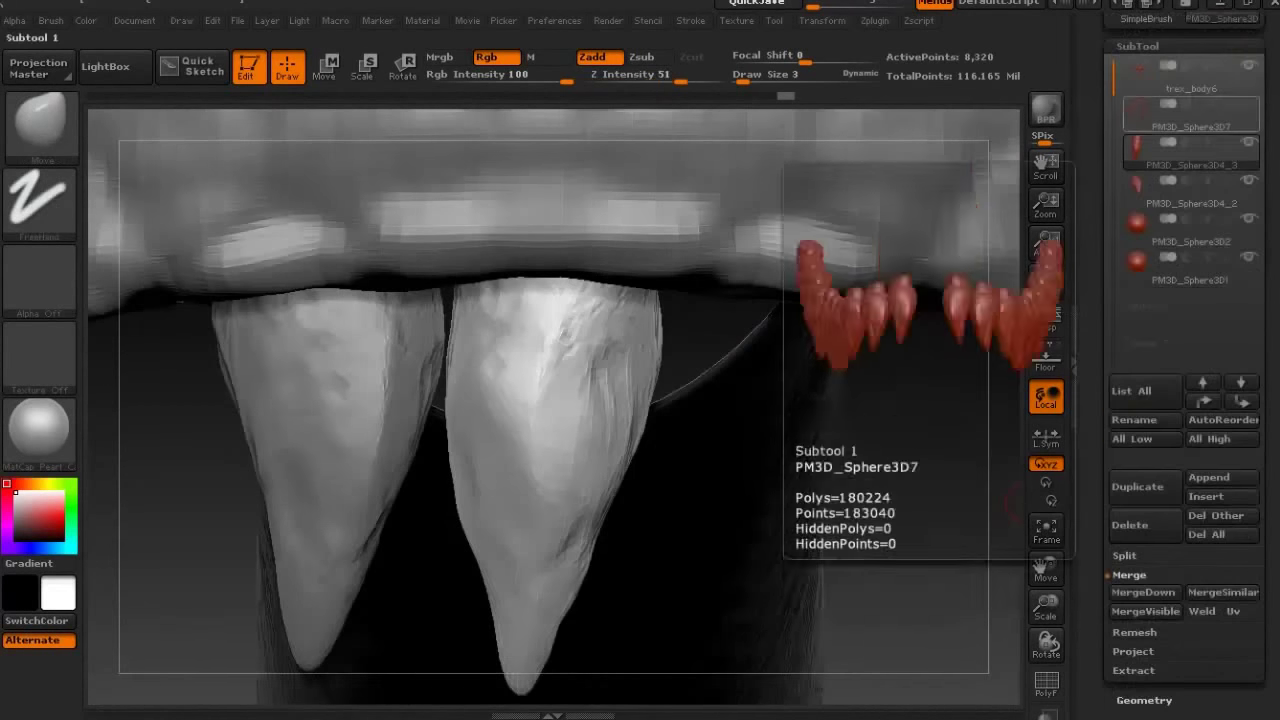
click(1185, 115)
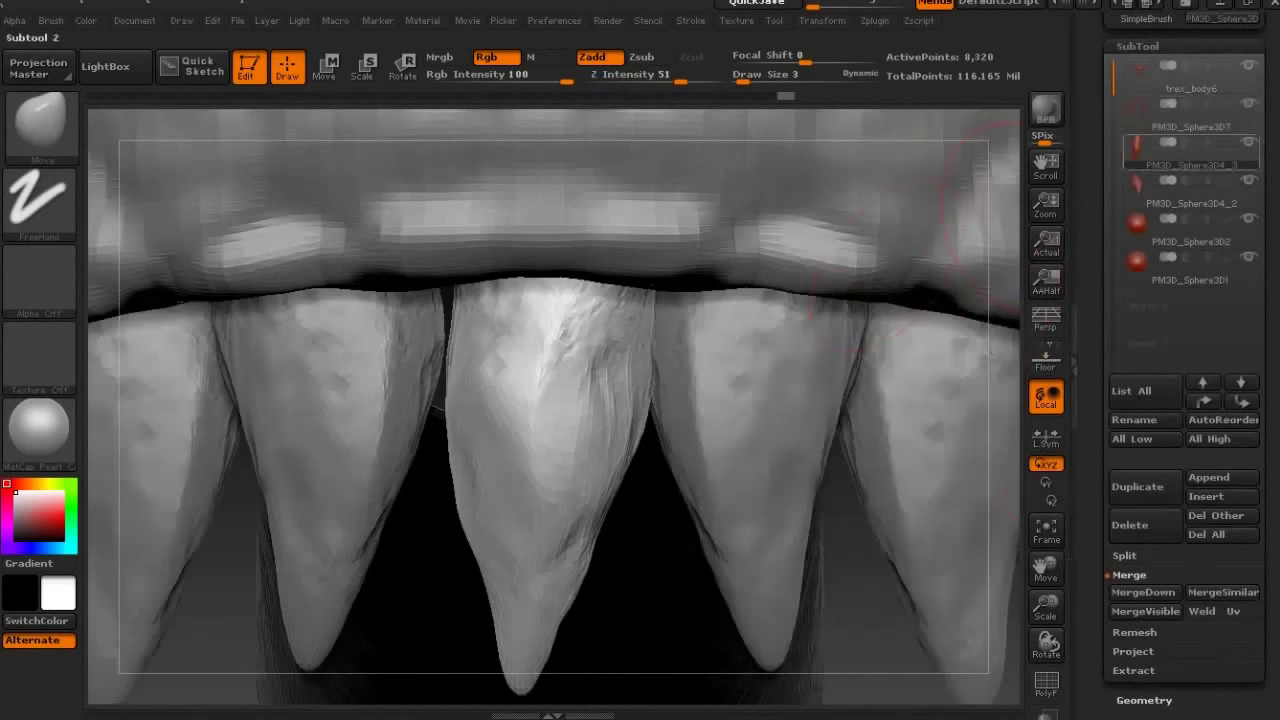
Select the centre tooth PM3D_Sphere3D4_3 and nudge it sideways with a Transpose move.
click(1190, 152)
key(w)
drag(400, 366, 660, 366)
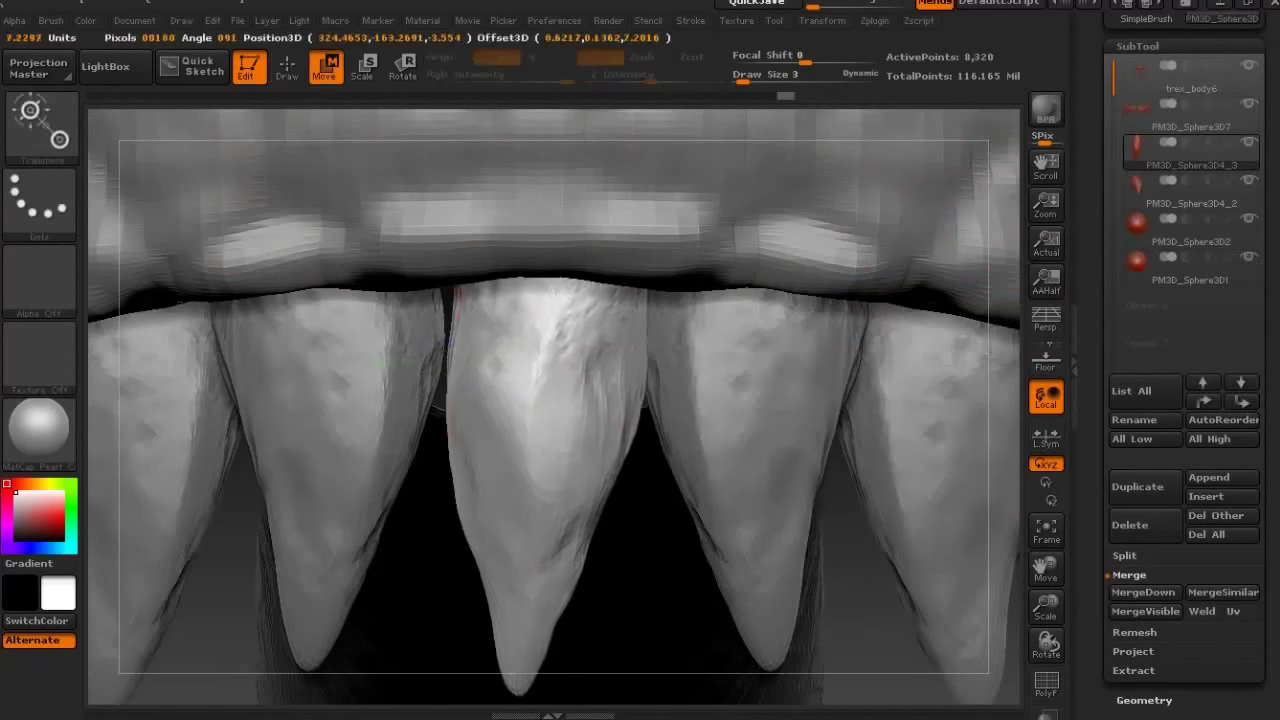
key(q)
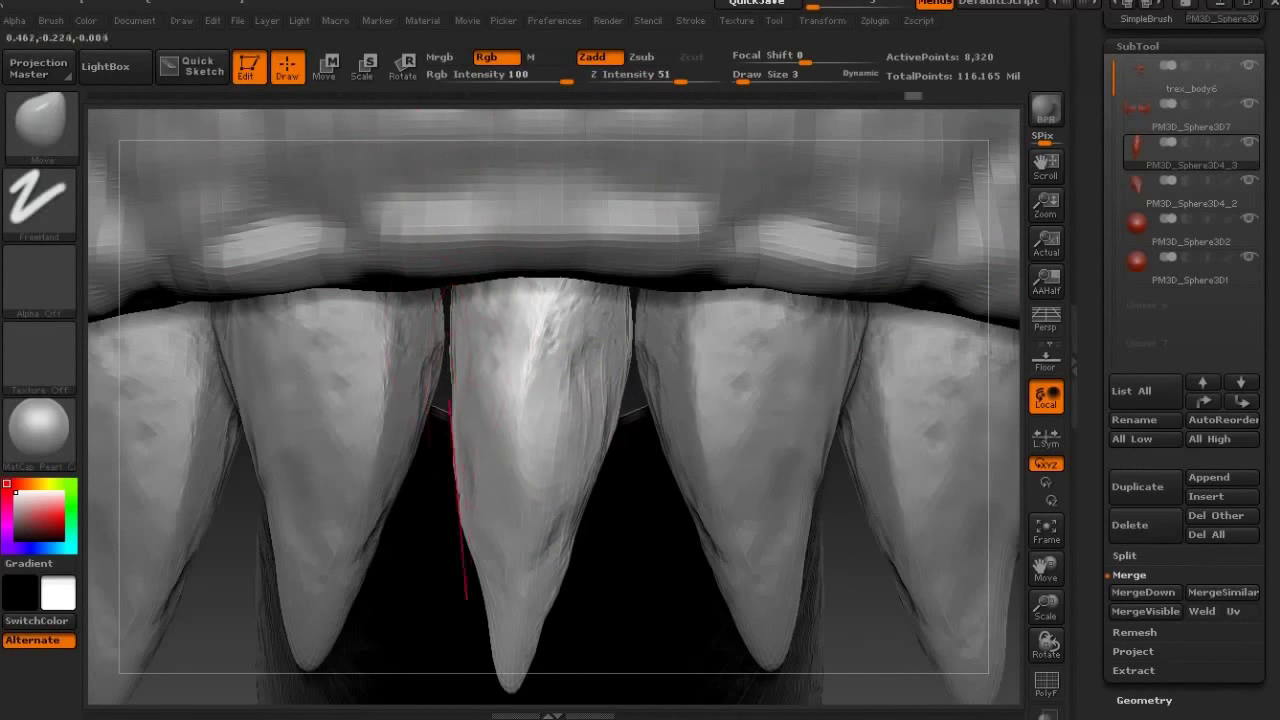
alt+click(450, 330)
key(shift)
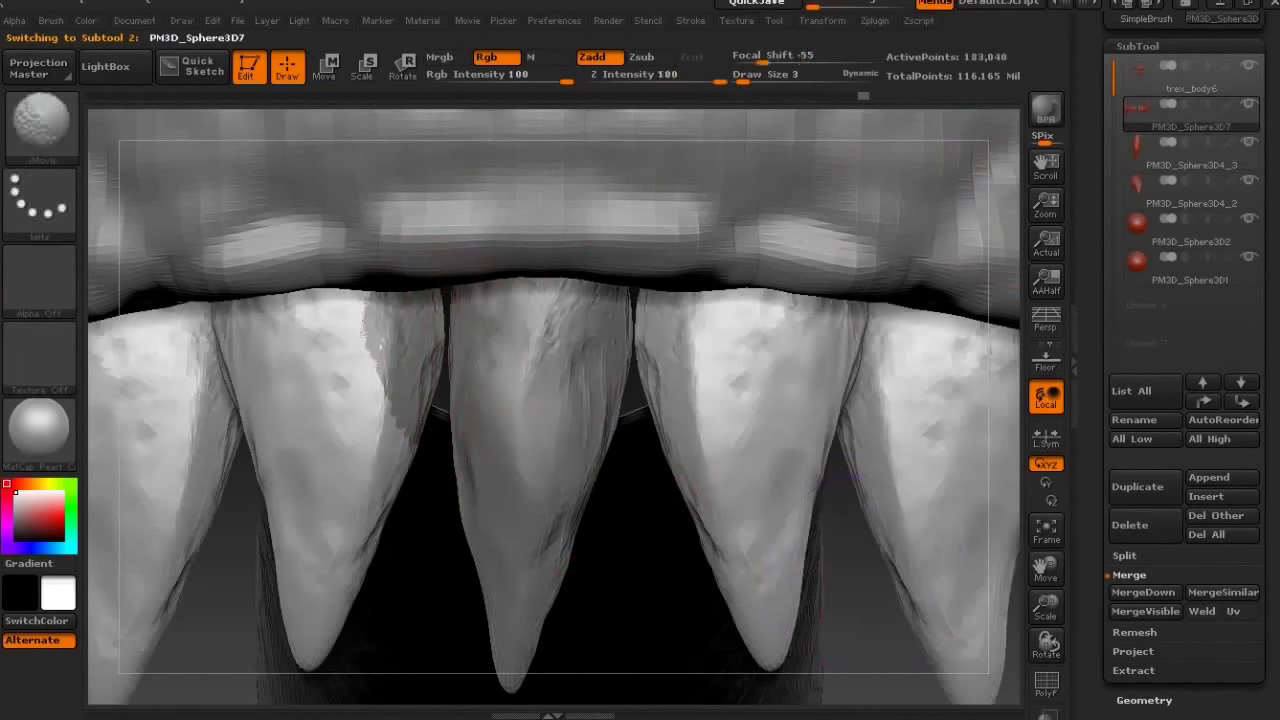
alt+drag(361, 349, 358, 405)
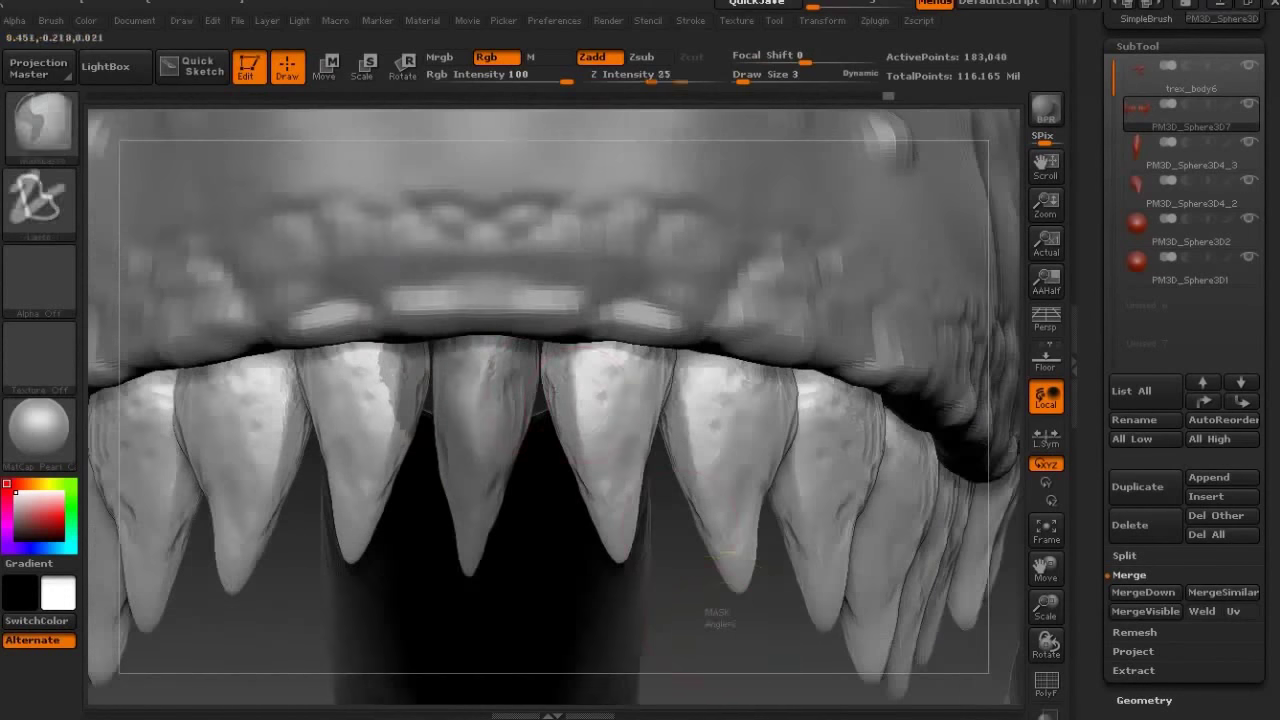
Delete the extra centre tooth subtool, frame the T-rex, and activate trex_body6.
alt+click(930, 300)
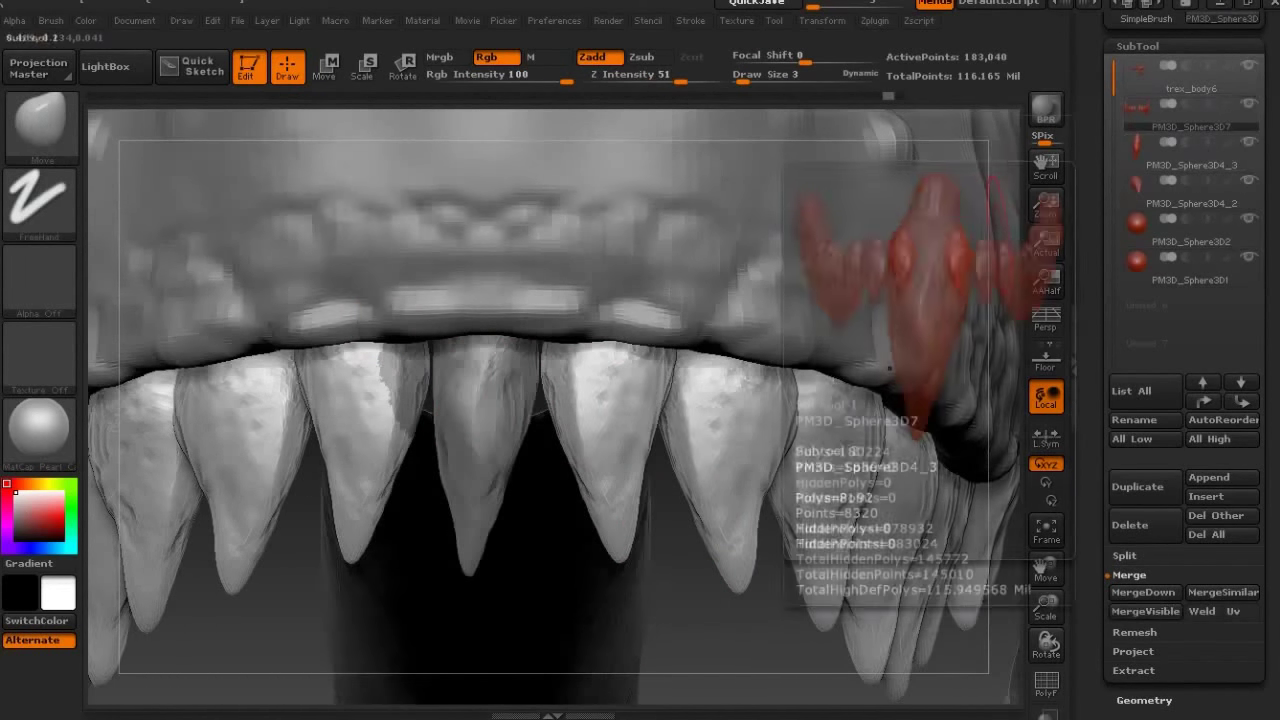
click(1143, 592)
click(927, 633)
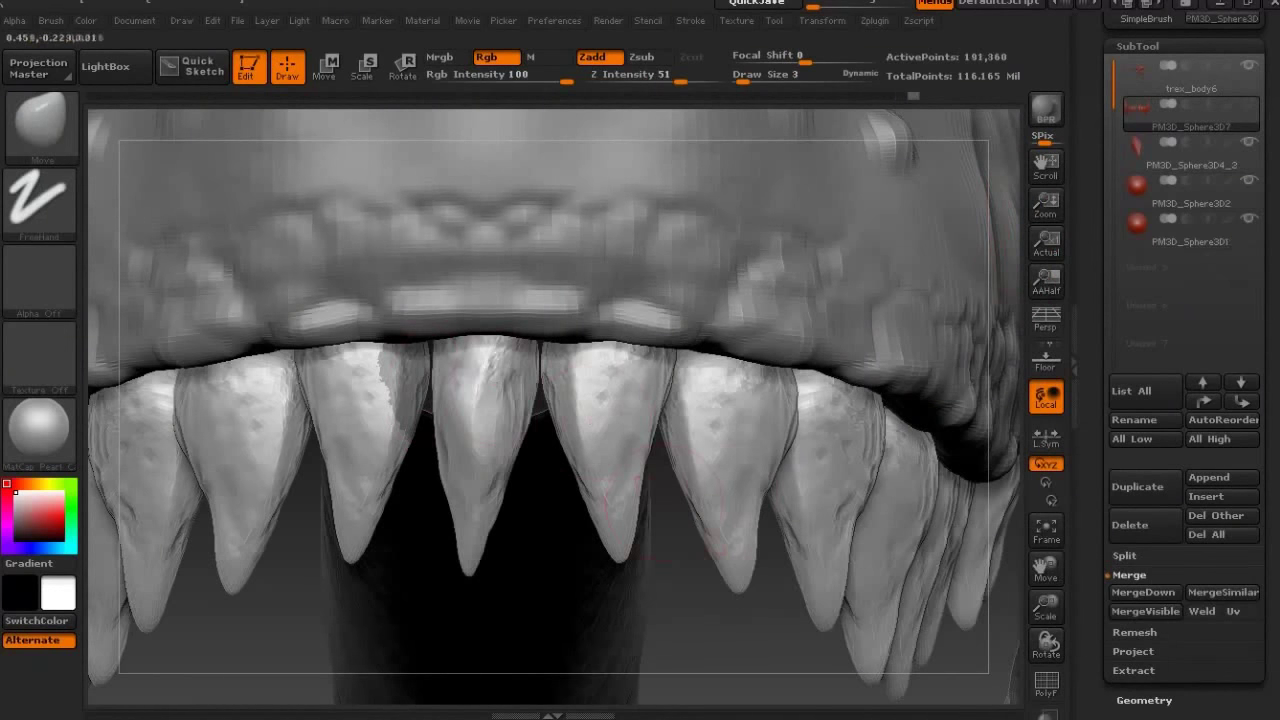
key(f)
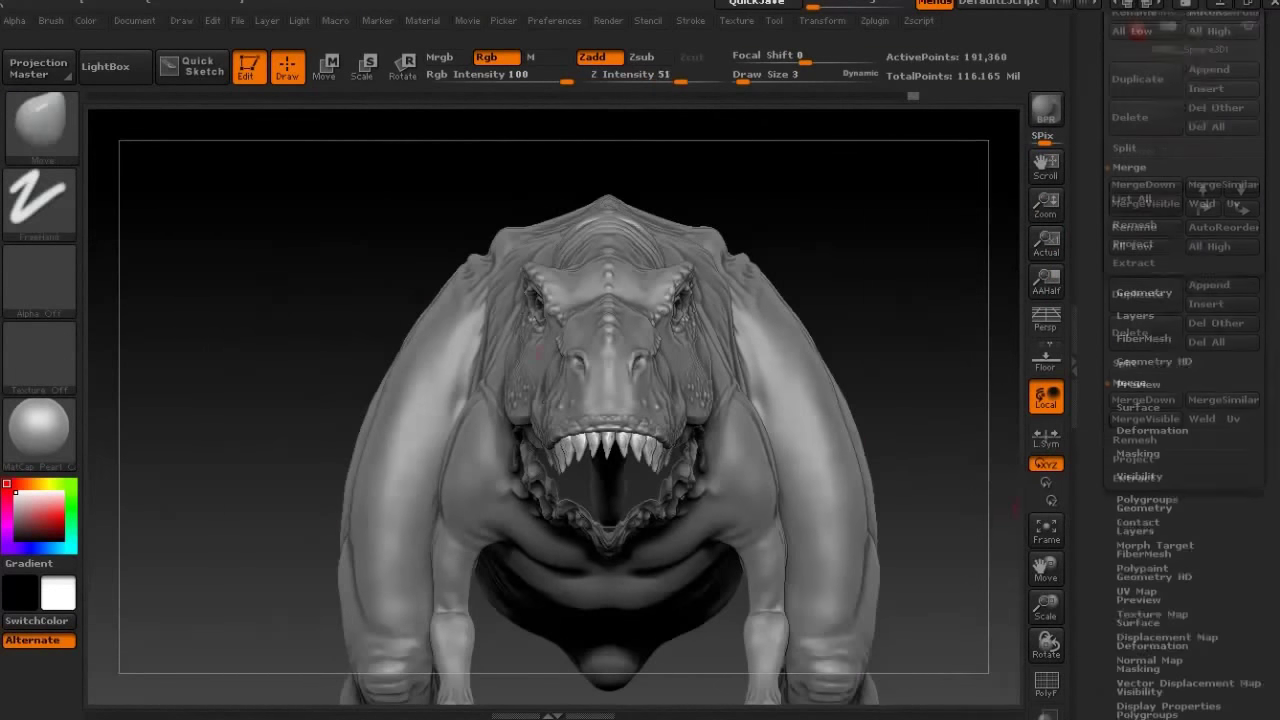
key(ctrl+shift)
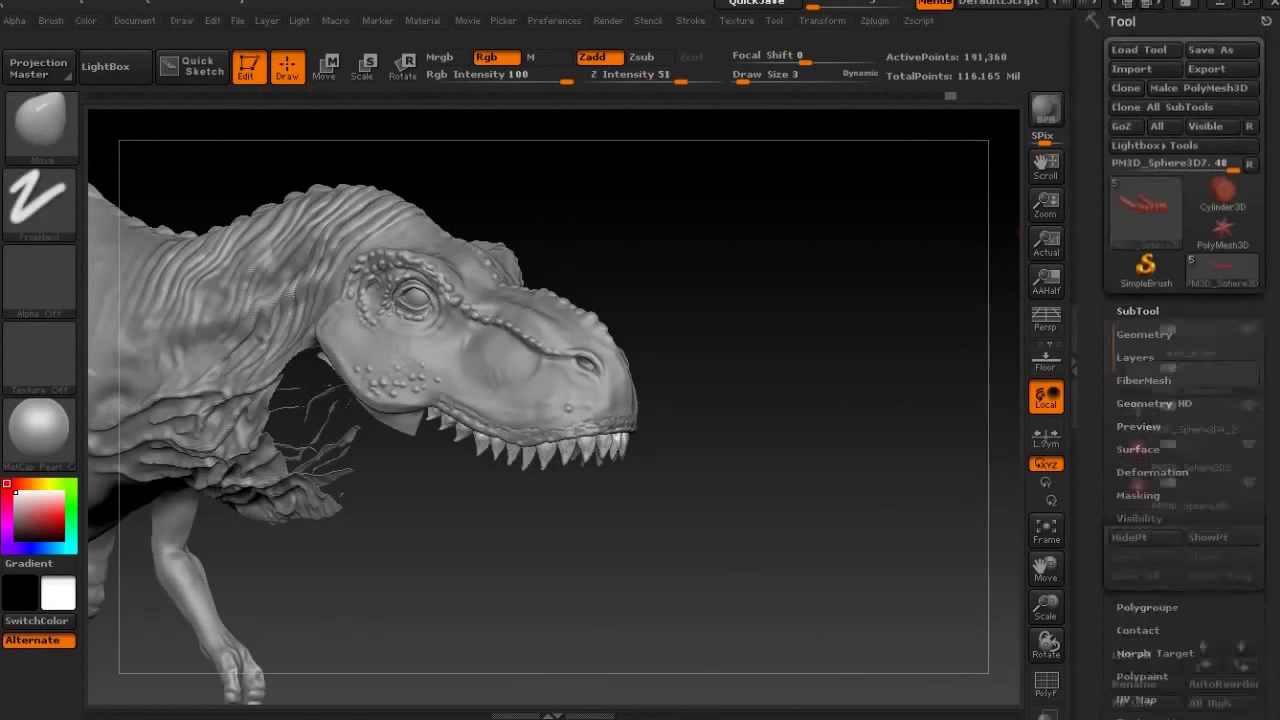
click(1180, 45)
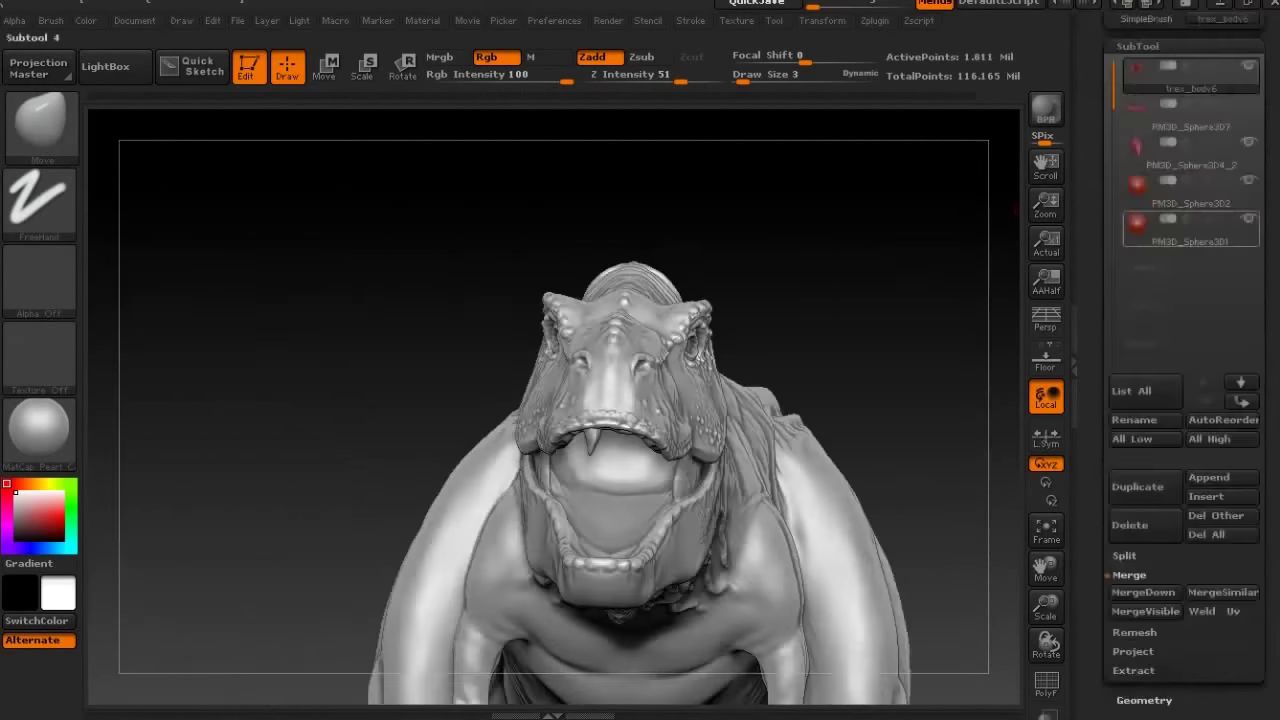
Solo PM3D_Sphere3D4_2 and Transpose-move the tooth down onto the front of the lower jaw.
click(1190, 160)
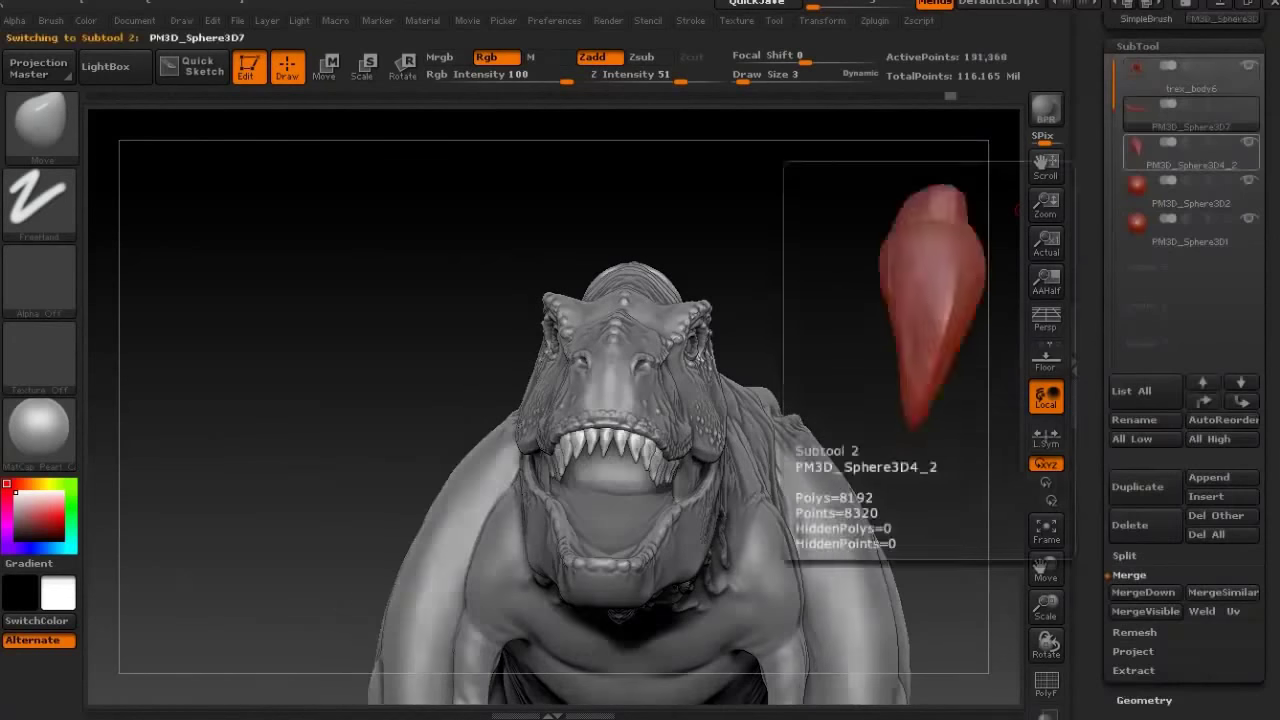
scroll(1185, 400, down, 5)
click(1145, 571)
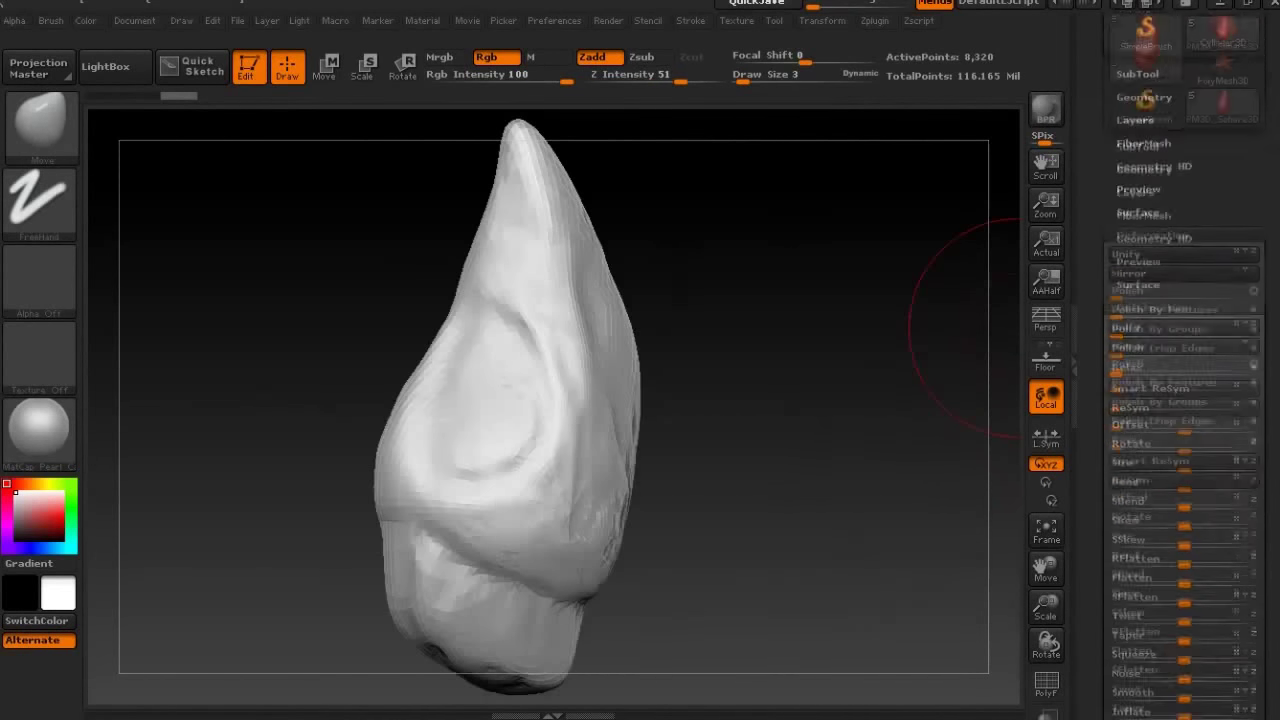
ctrl+shift+click(645, 456)
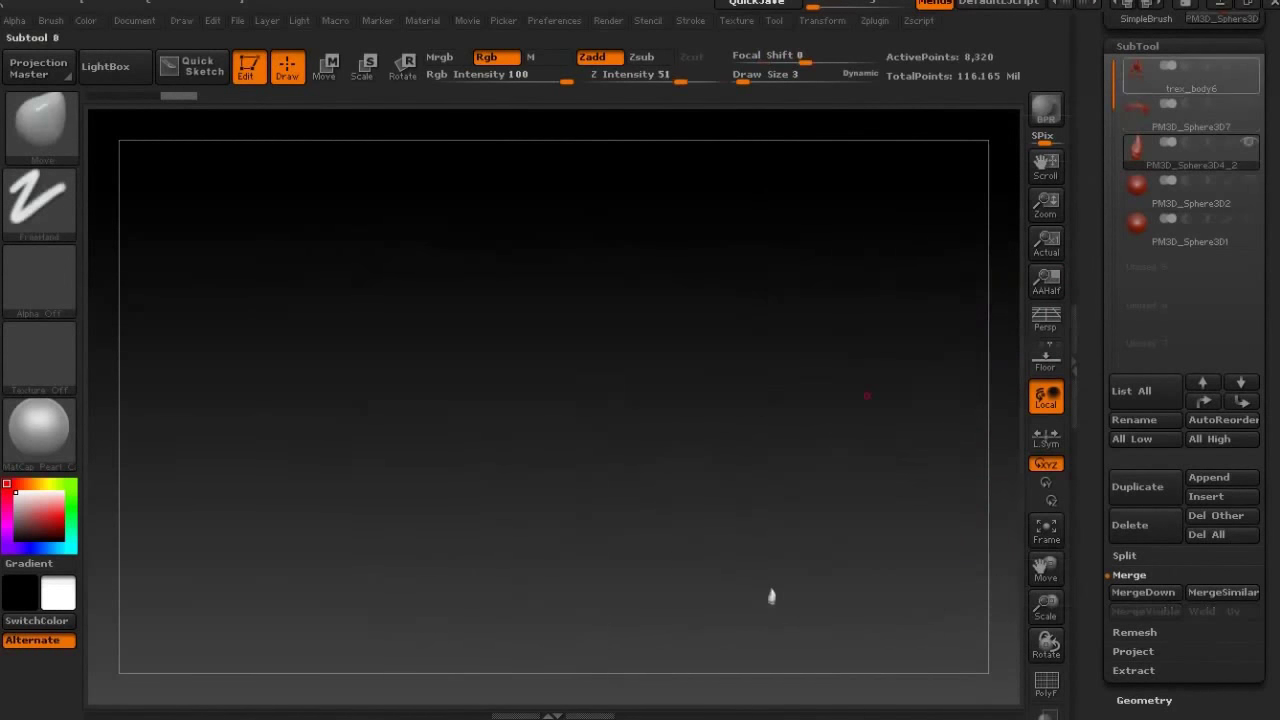
key(w)
drag(766, 592, 780, 551)
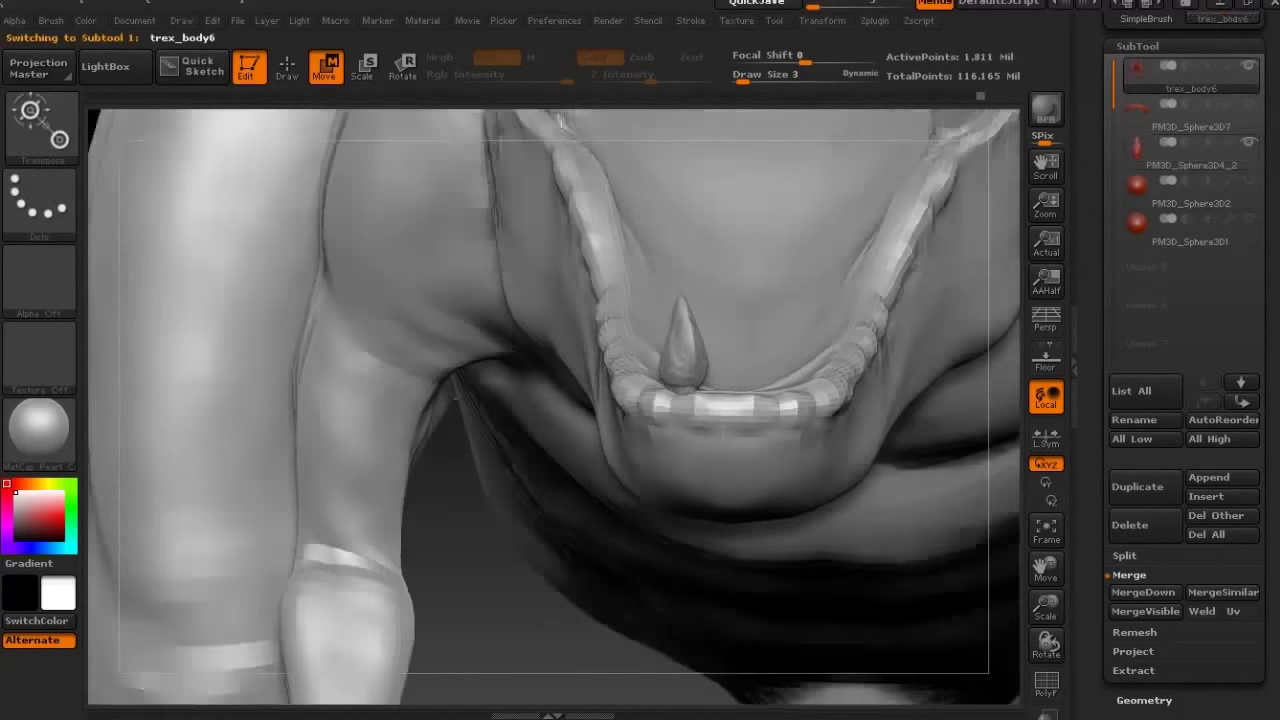
Build up the lower gum with the Clay brush and lasso-mask the gum area.
key(q)
key(b)
click(206, 149)
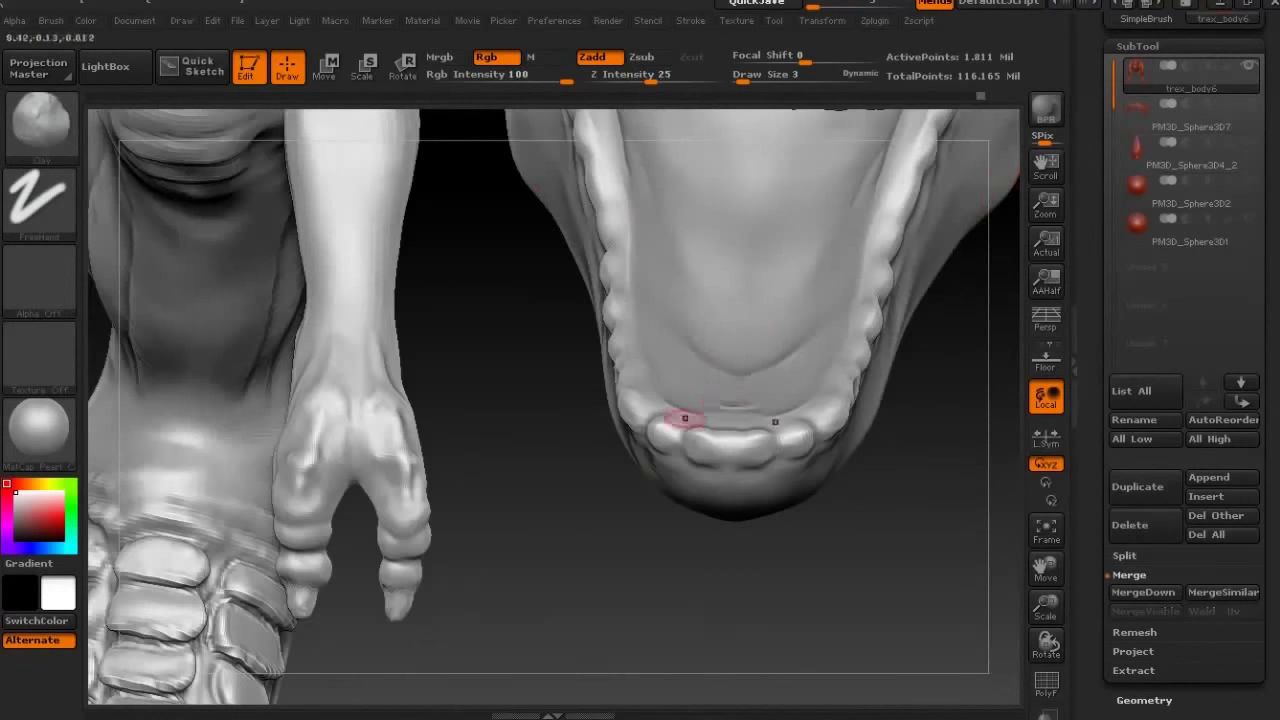
key(ctrl)
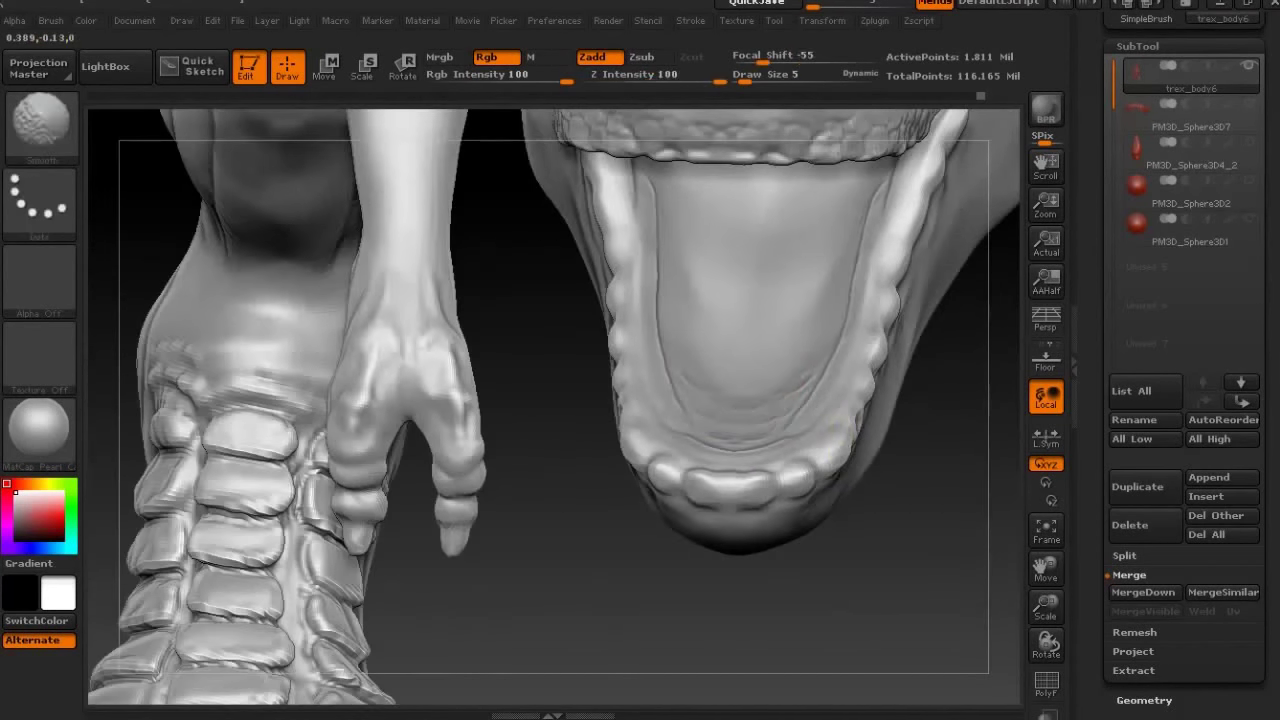
key(shift)
Sculpt the gum ridge with ClayBuildup at Draw Size 2.
key(b)
key(c)
key(b)
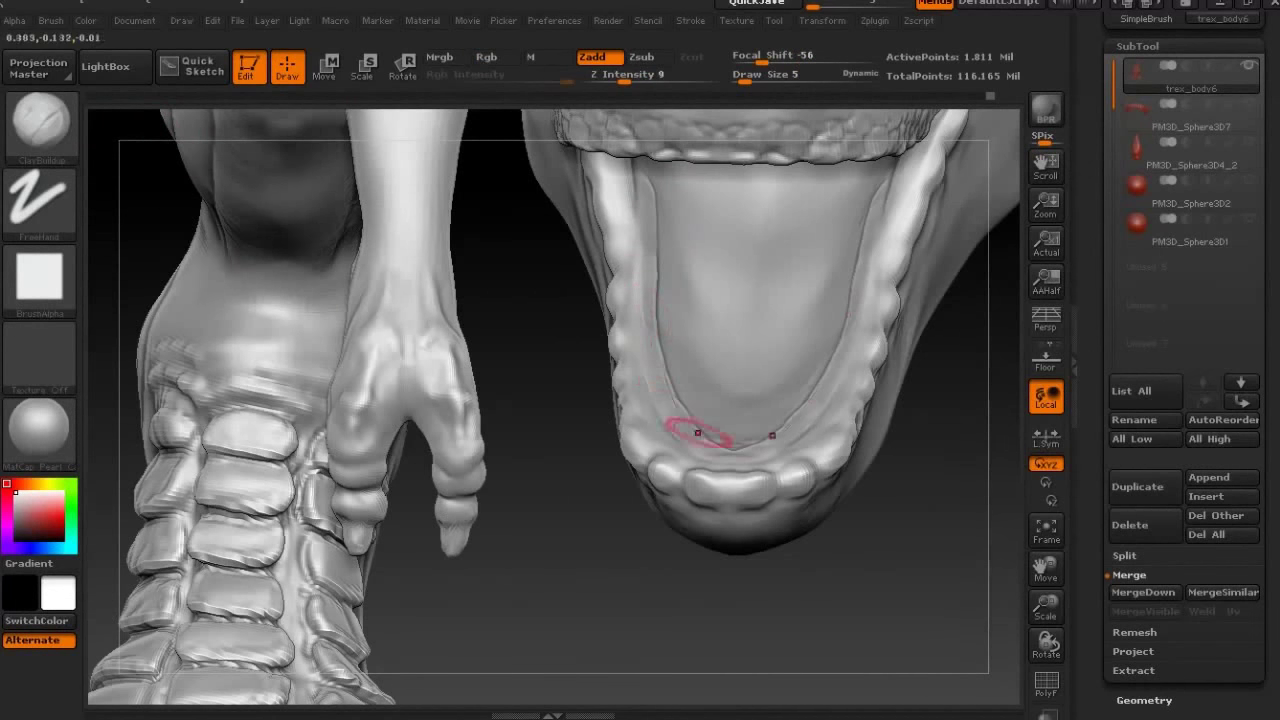
key(shift)
key(s)
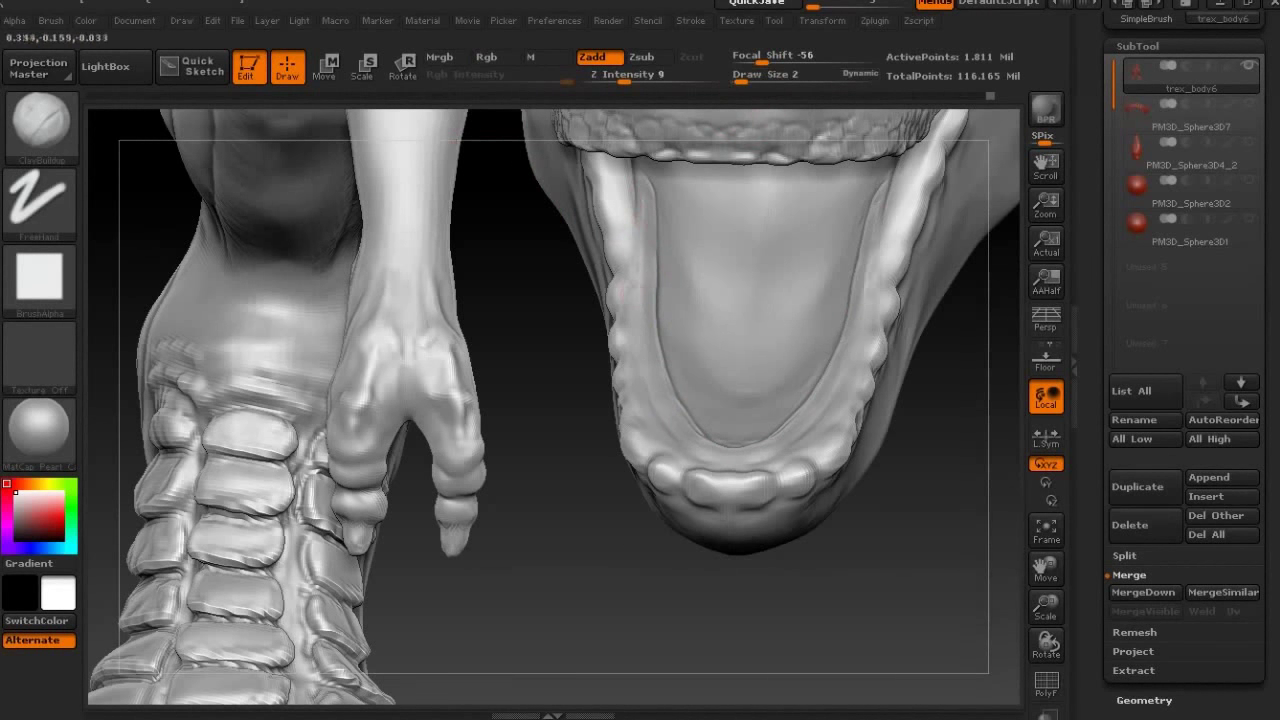
Smooth the gum ridge, then thicken it with Inflate at Draw Size 5.
key(shift)
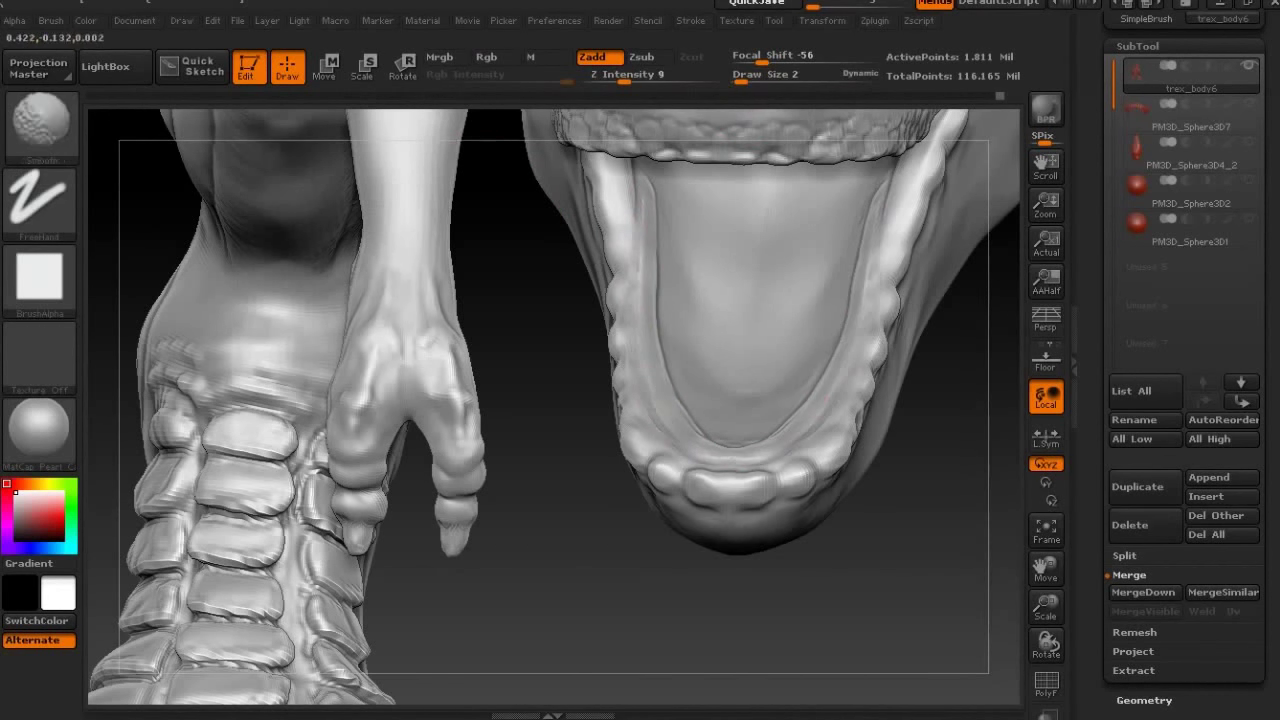
key(b)
key(i)
key(n)
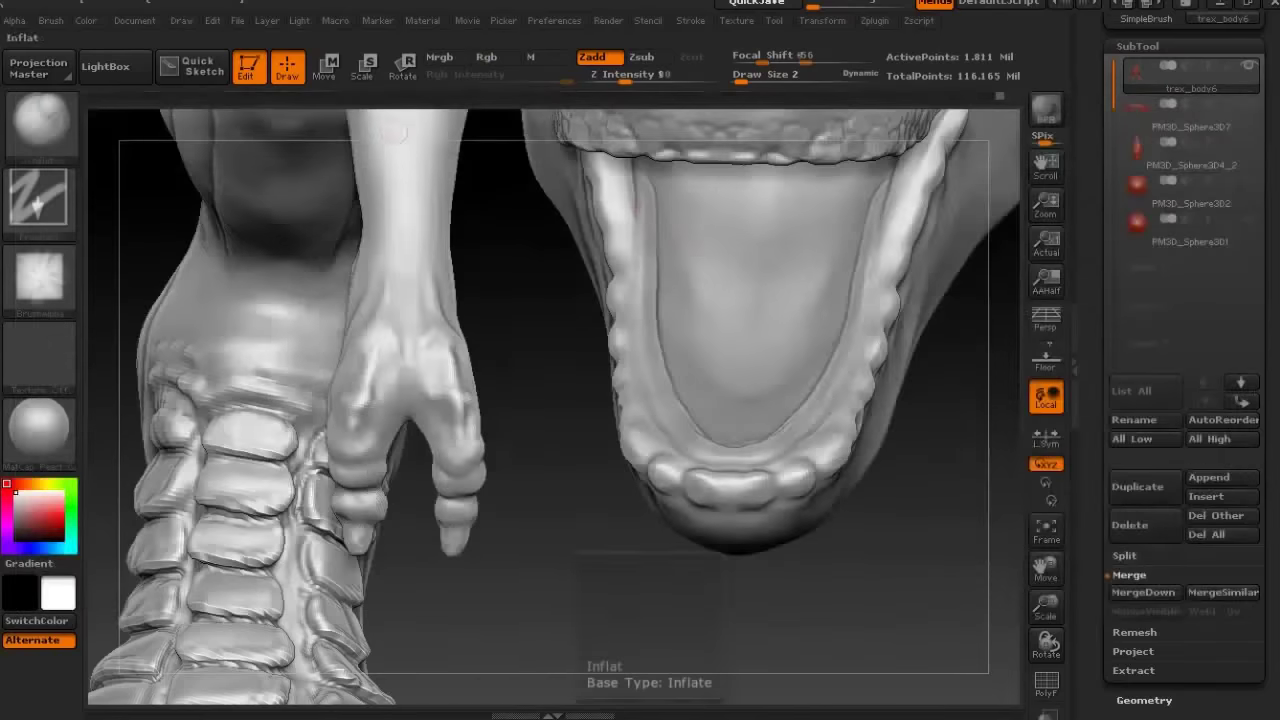
key(Return)
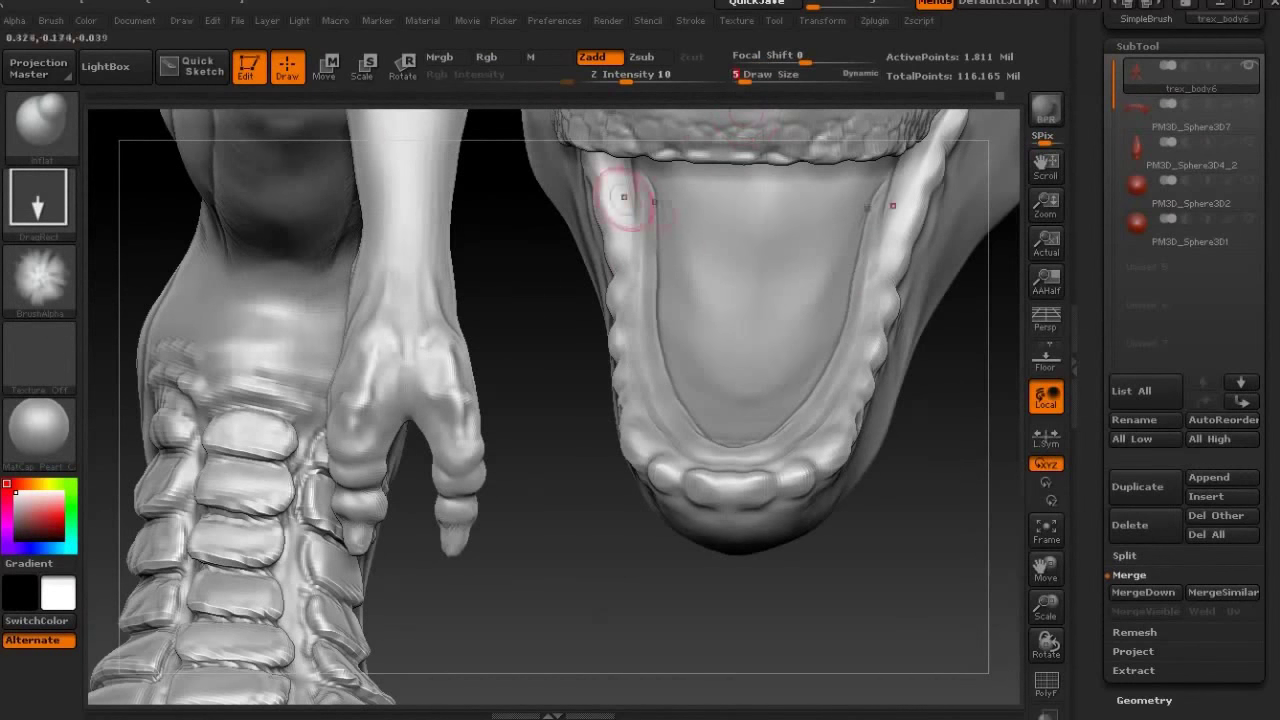
drag(557, 327, 641, 341)
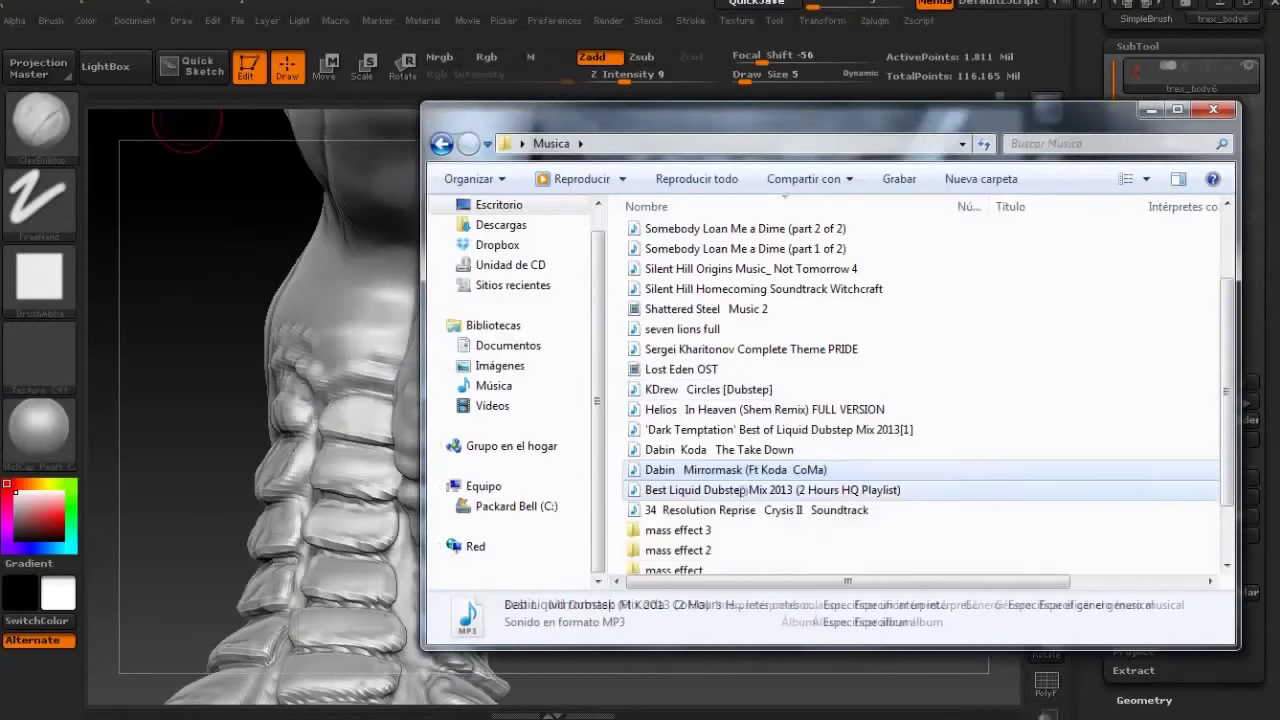
key(Down)
key(Down)
key(Down)
key(Return)
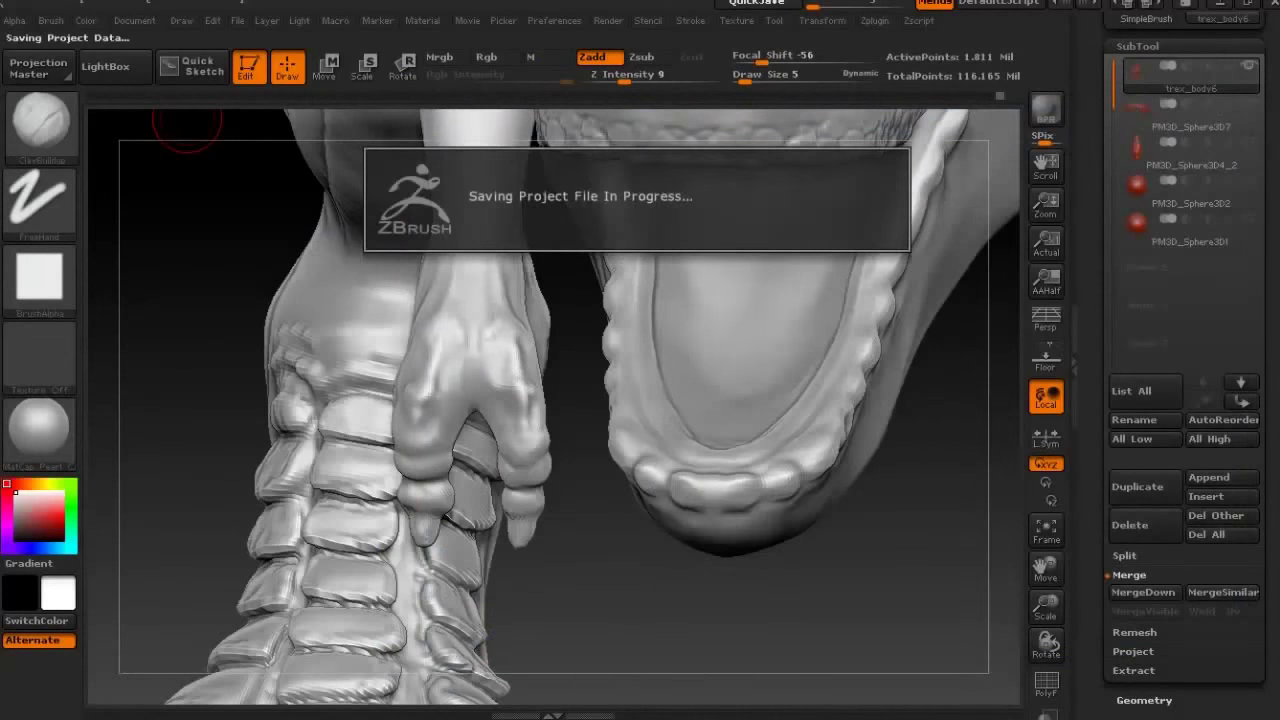
Dab the back of the lower gum with Clay, then Inflate using round Alpha 01, smoothing afterwards.
key(b)
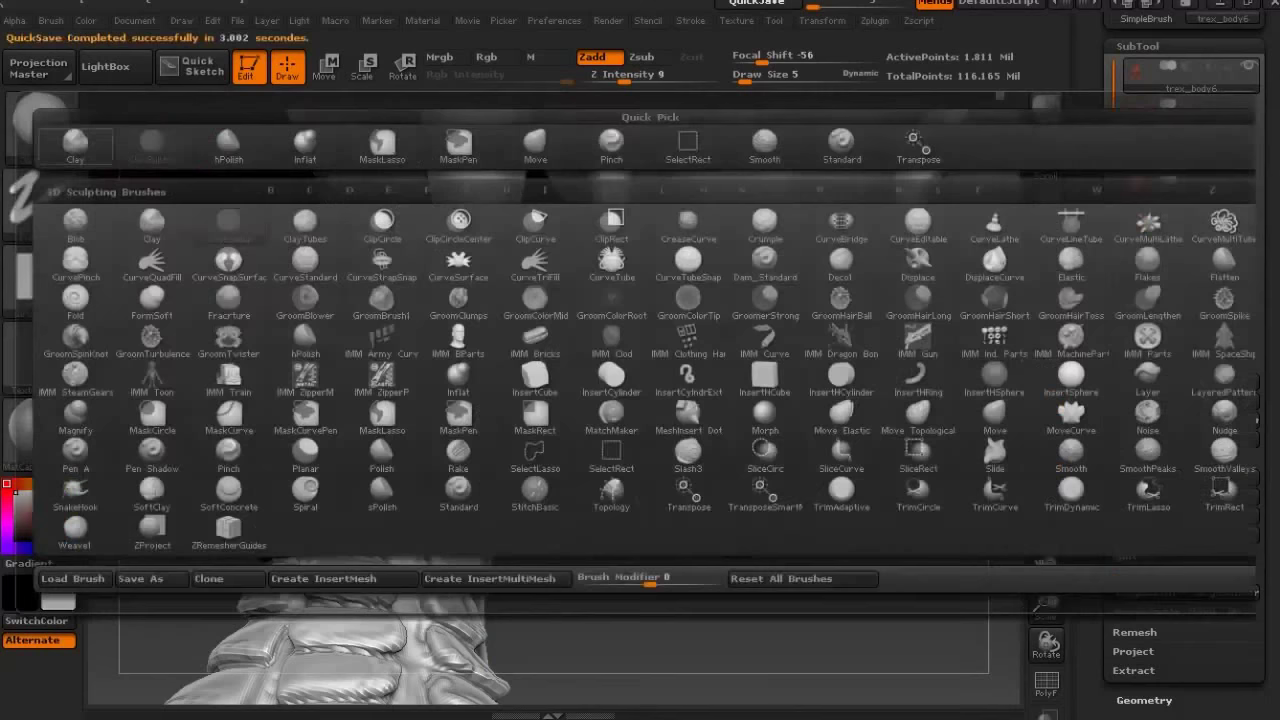
key(c)
key(l)
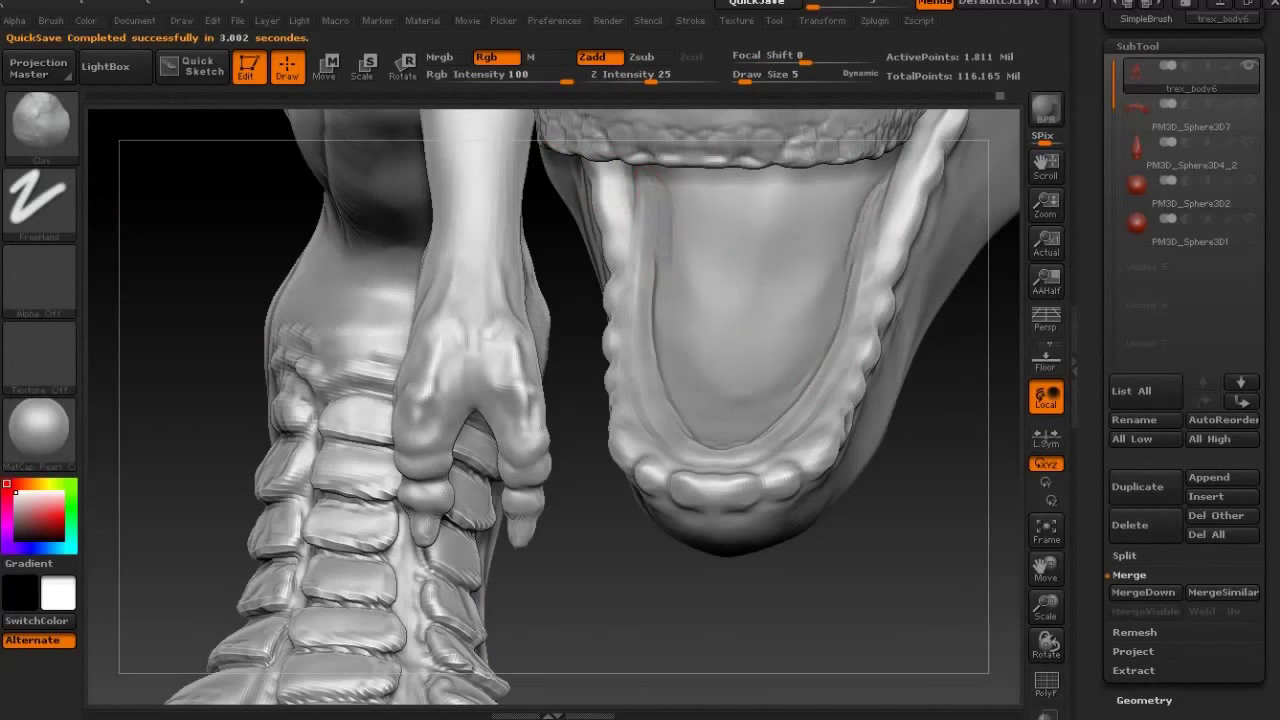
key(b)
key(i)
key(n)
click(38, 195)
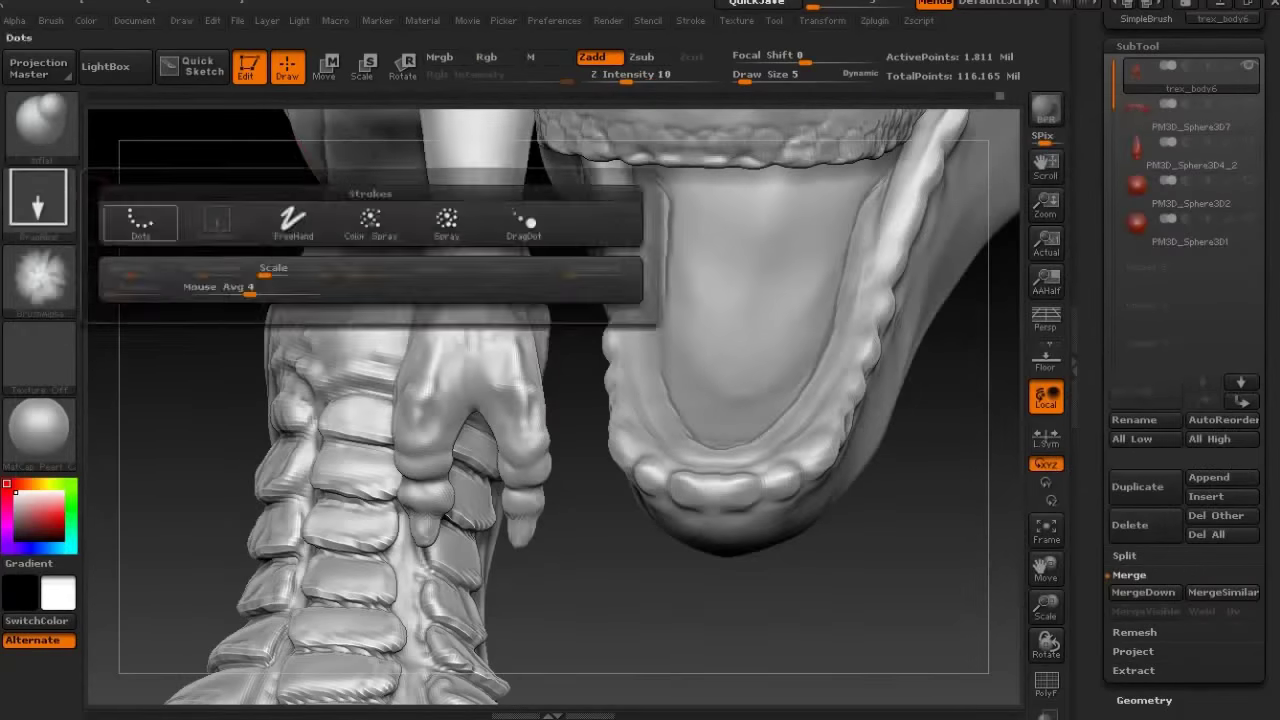
click(40, 278)
click(105, 252)
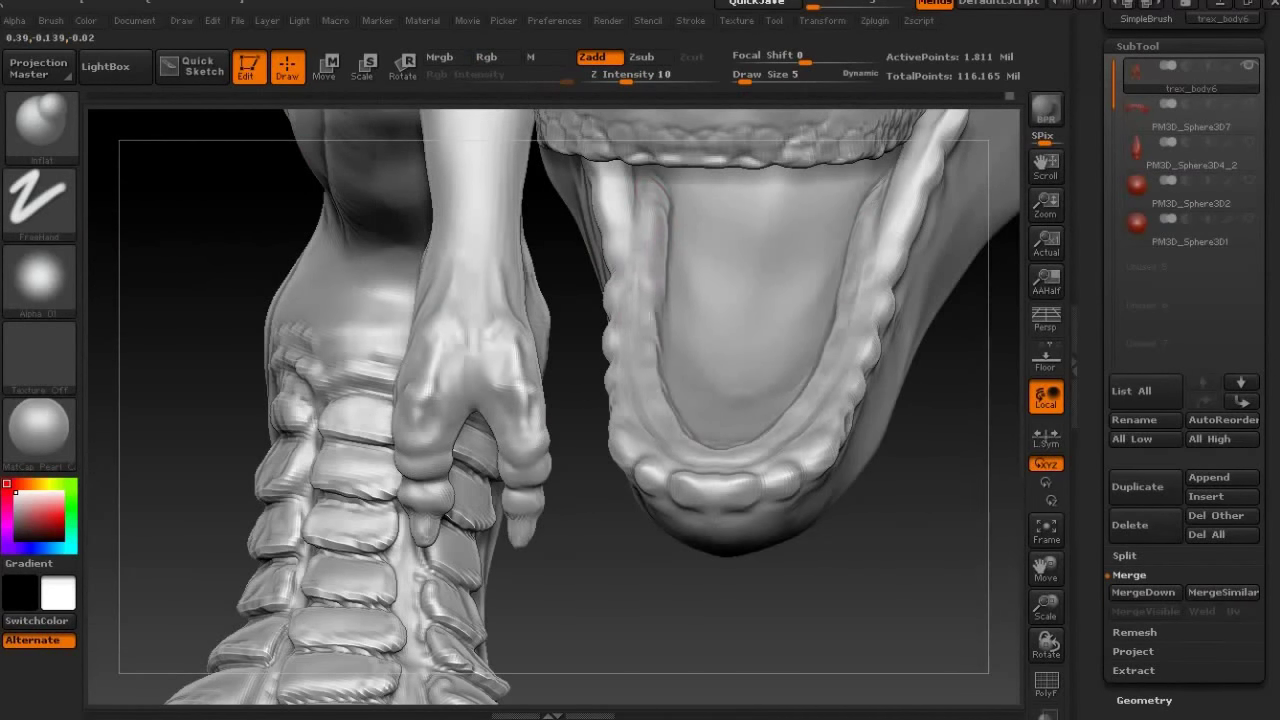
drag(570, 450, 665, 415)
key(shift)
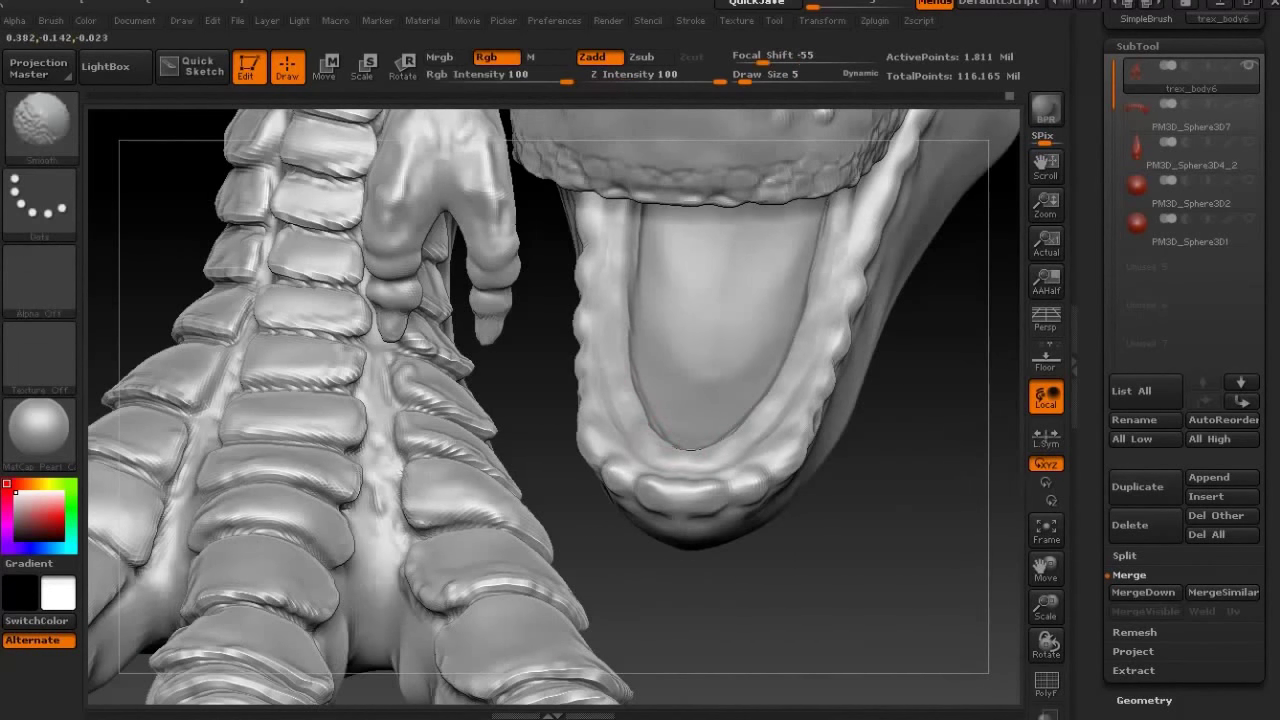
drag(745, 421, 700, 334)
Polish the gum with sPolish, then raise socket nubs with Inflate and ClayBuildup.
key(b)
key(s)
key(p)
key(b)
key(i)
key(n)
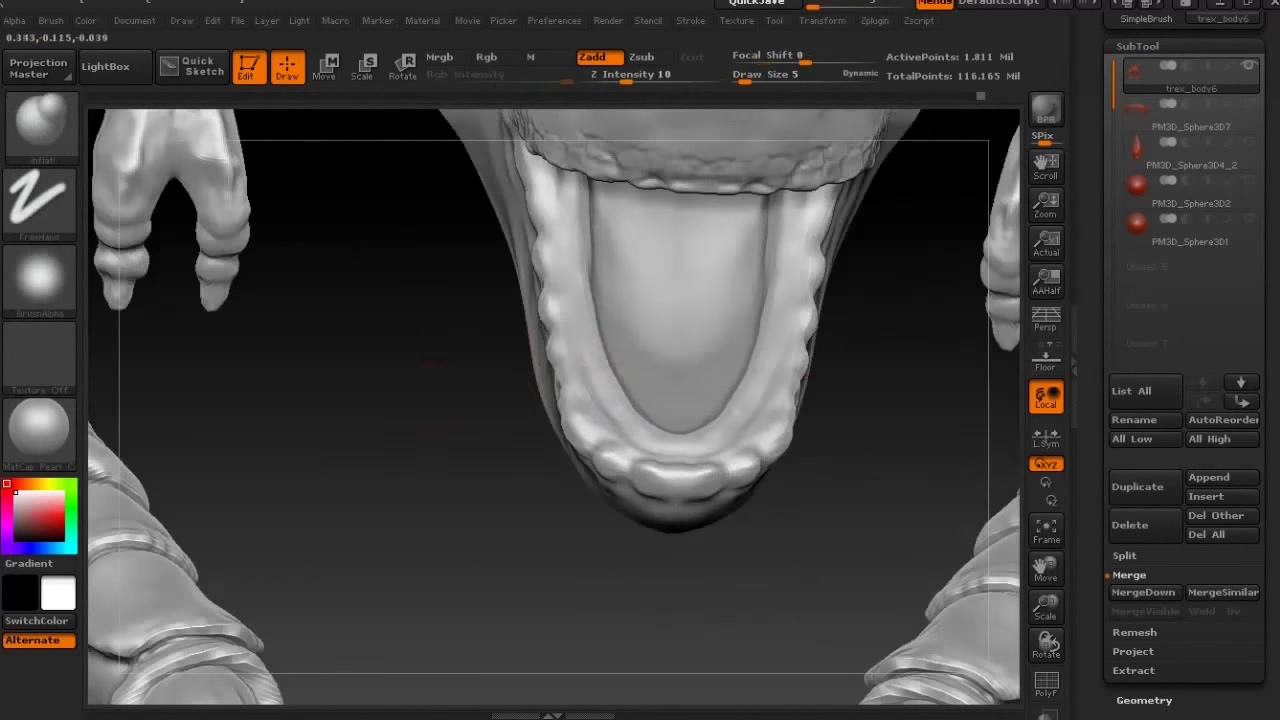
key(b)
key(c)
key(b)
drag(434, 286, 600, 171)
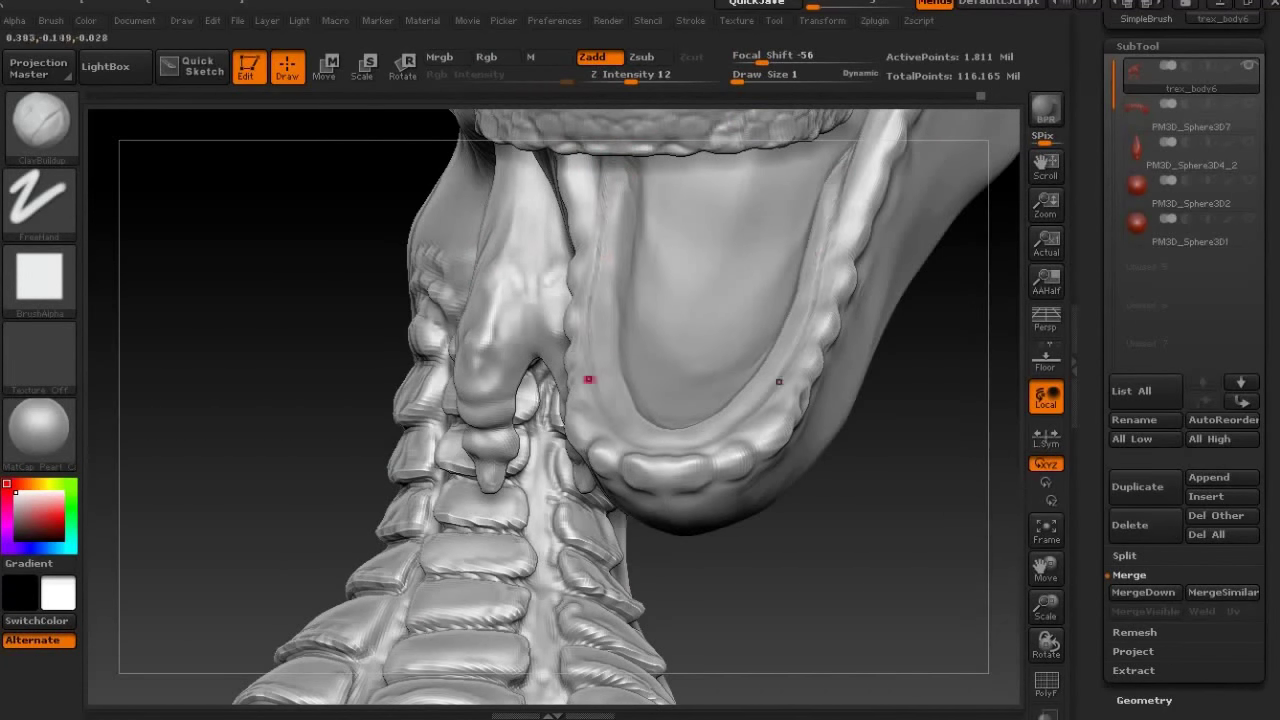
key(shift)
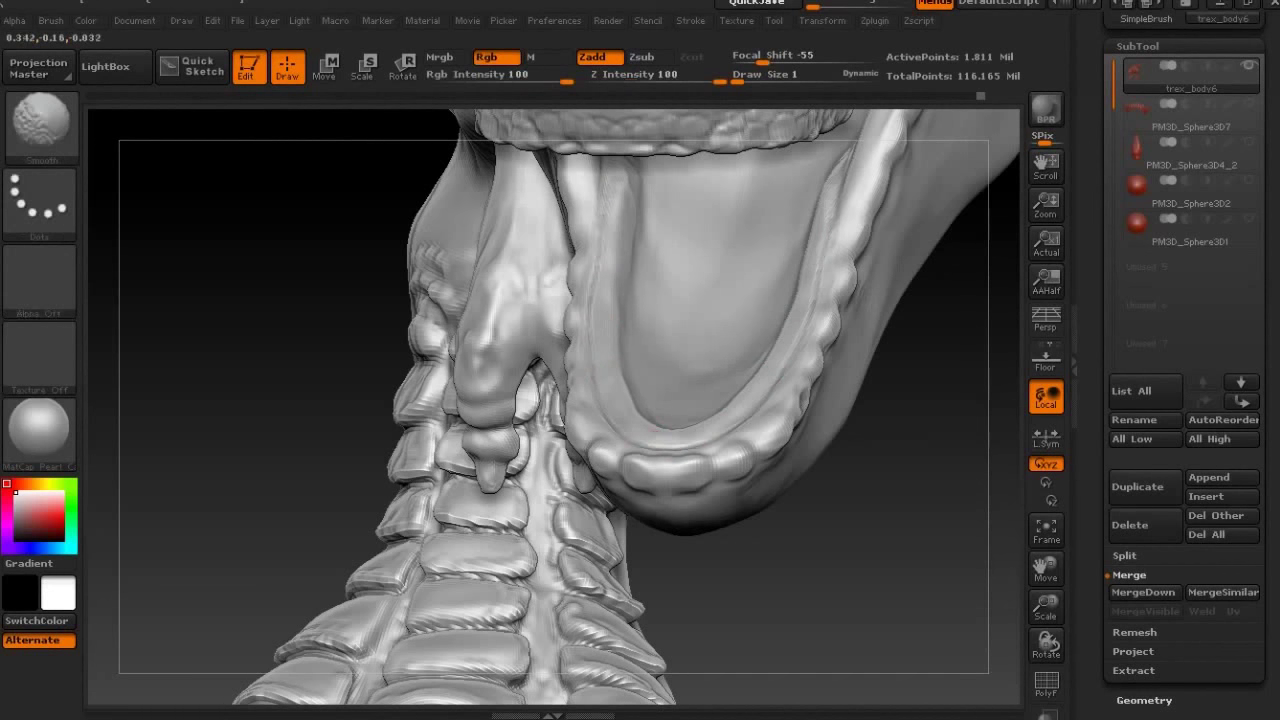
Mark sockets on the other jaw side with Clay, then ClayBuildup at Draw Size 3.
key(b)
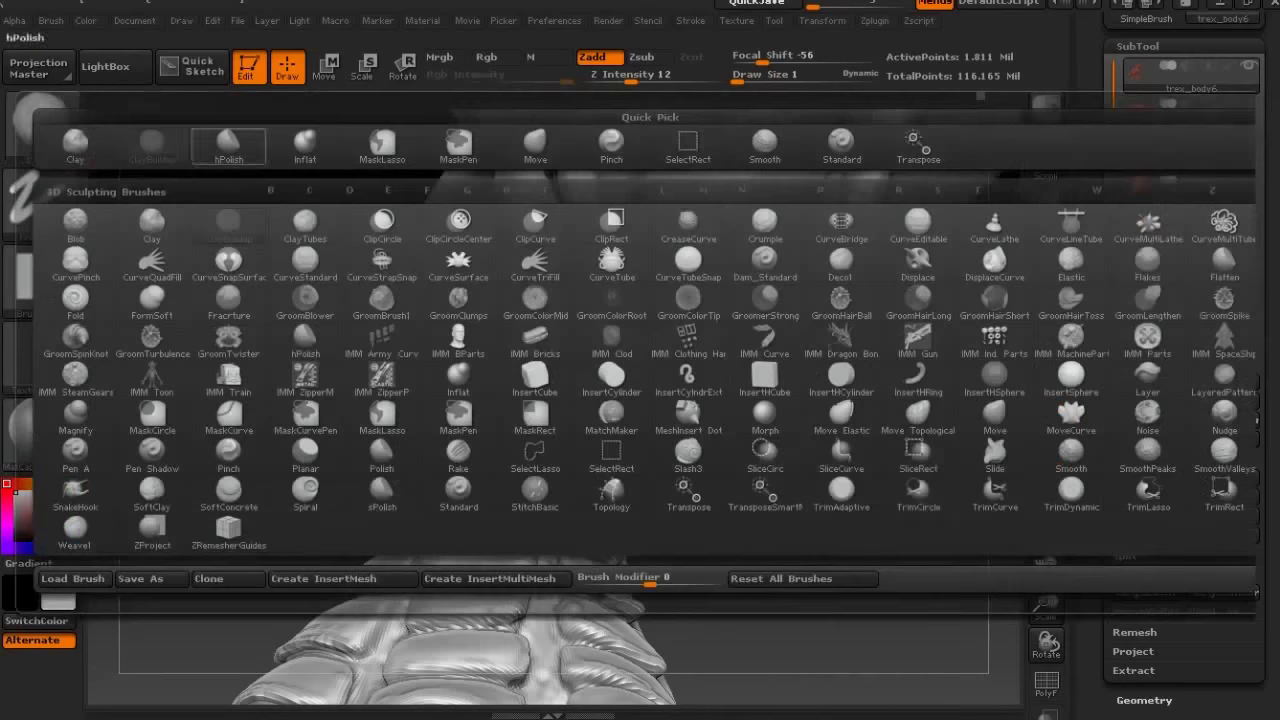
key(c)
key(l)
mouse_move(343, 329)
mouse_down()
mouse_move(531, 188)
mouse_move(527, 286)
mouse_up()
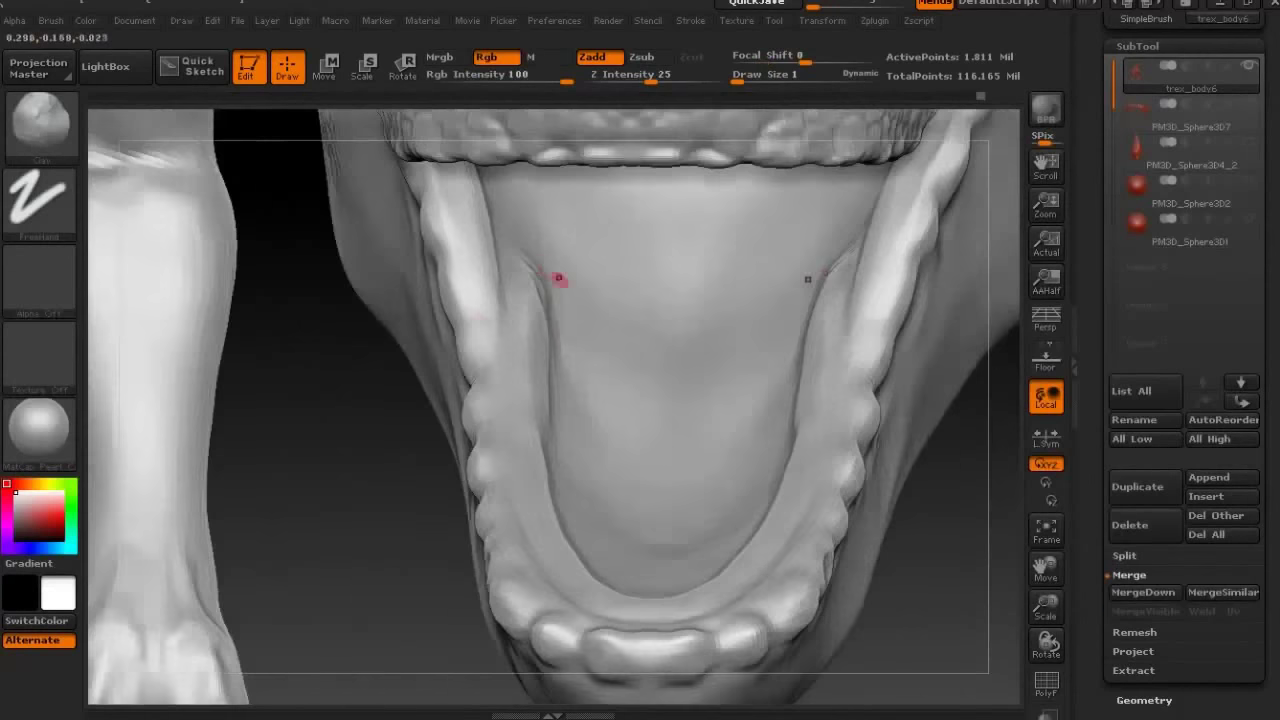
key(b)
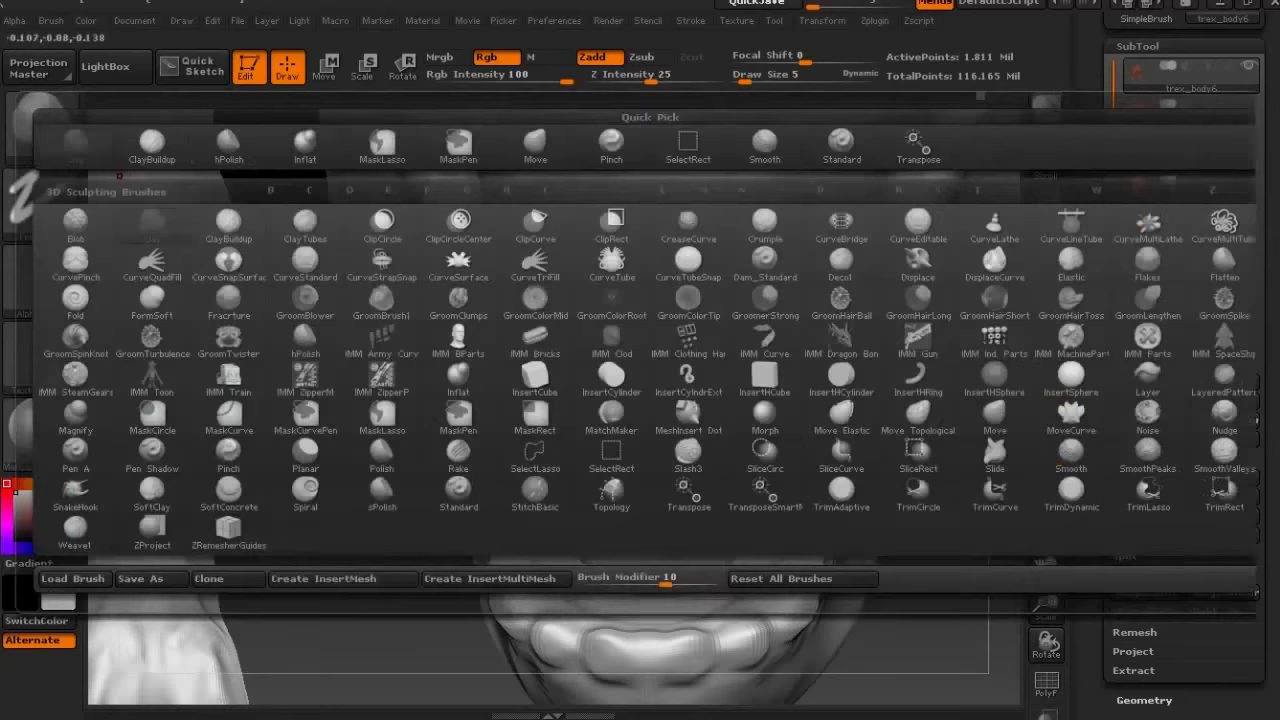
key(c)
key(b)
key(bracketleft)
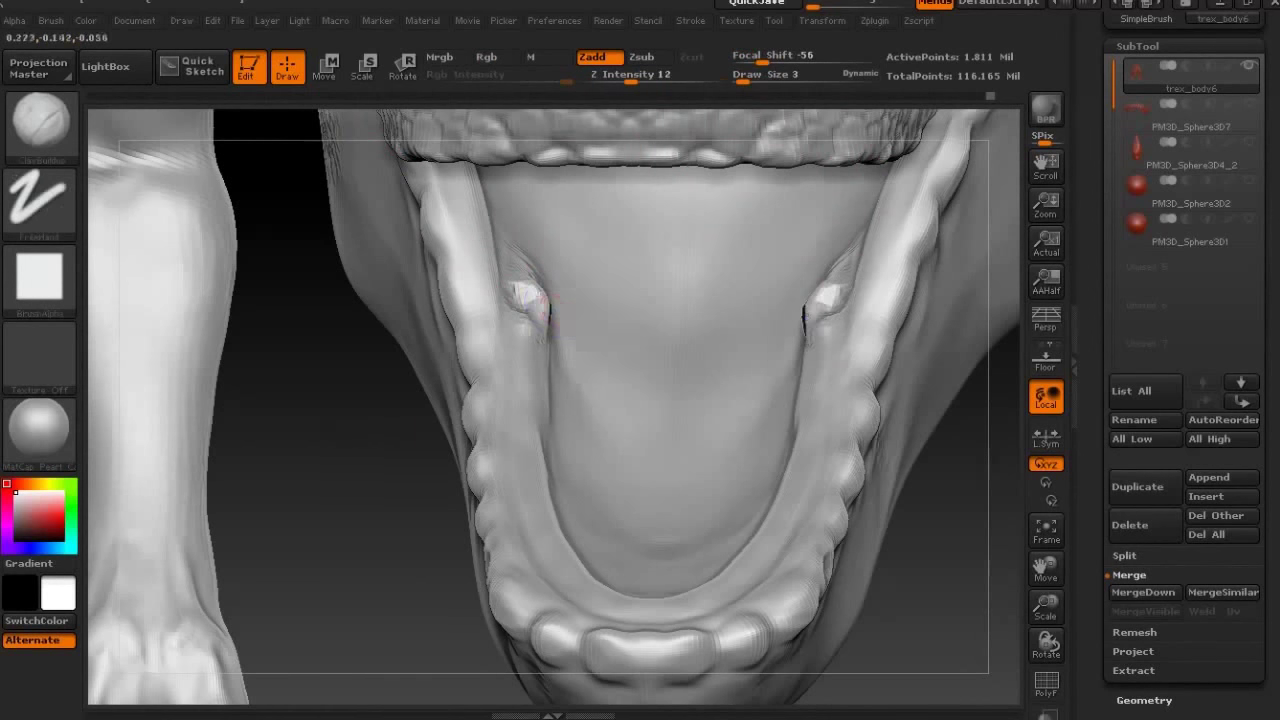
Shift-smooth the first socket and the stray tooth bumps along the lower jaw gum.
drag(329, 428, 400, 440)
key(shift)
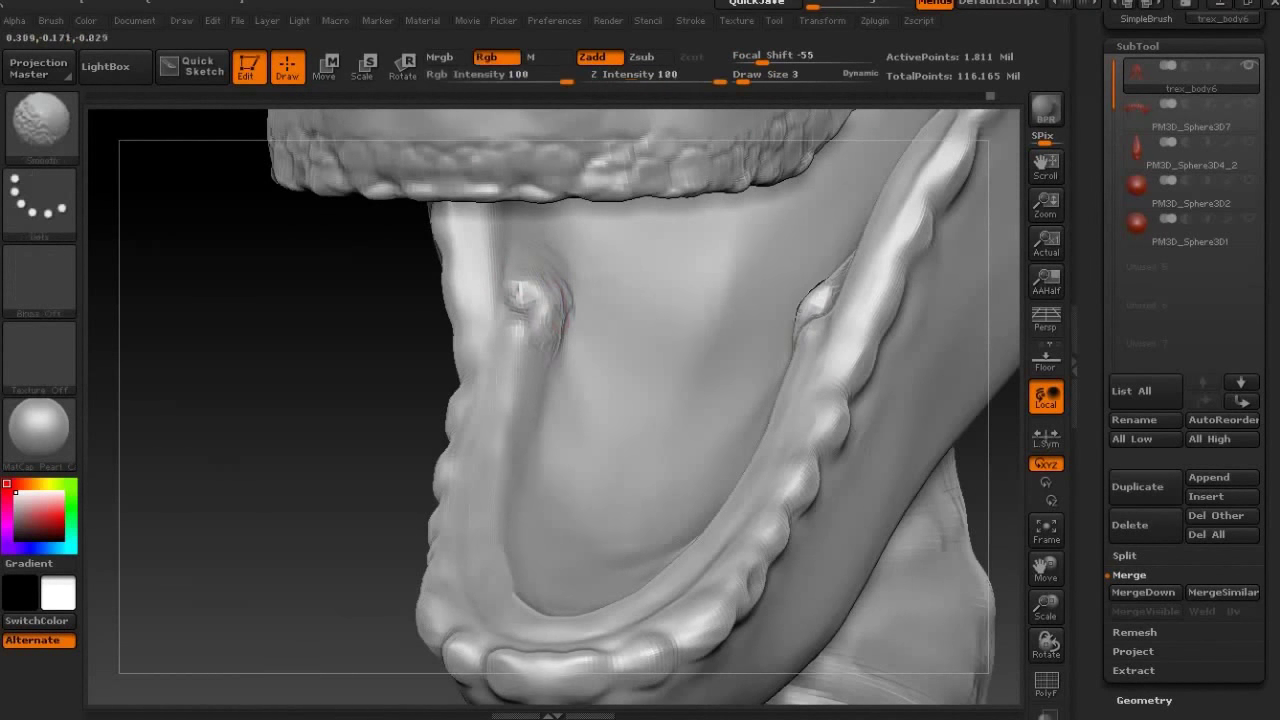
drag(561, 277, 522, 360)
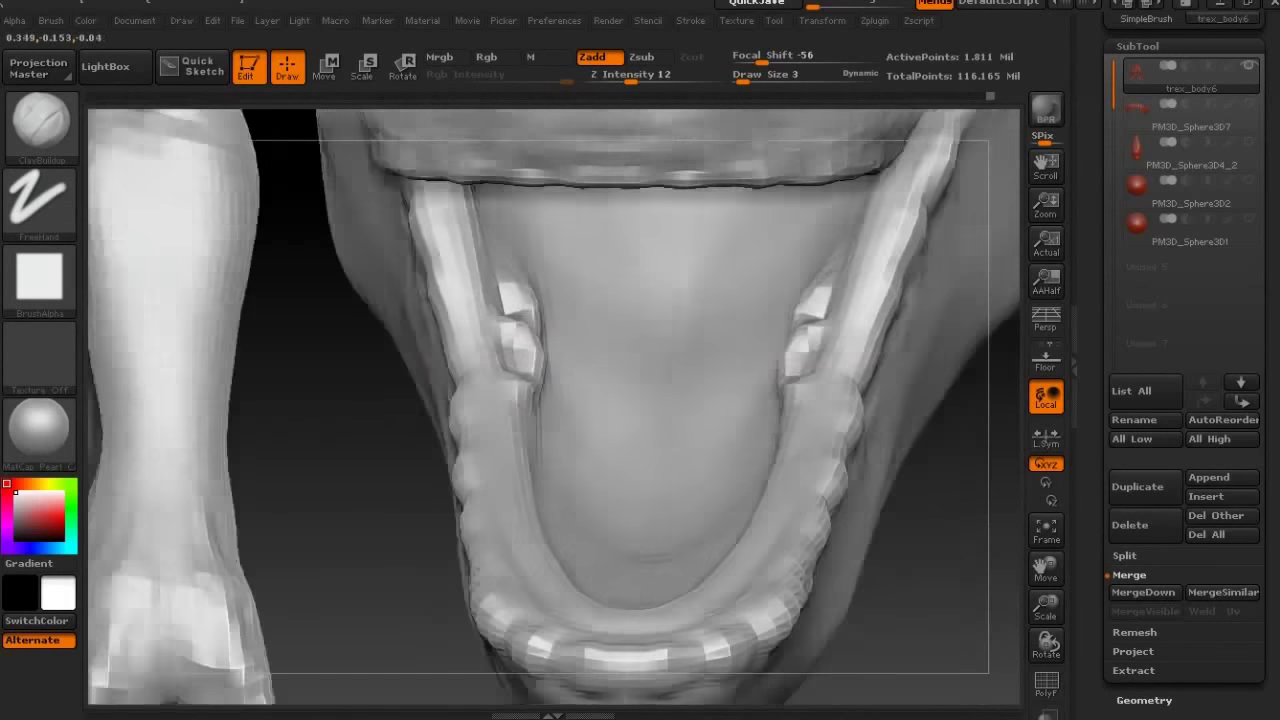
right_drag(543, 364, 512, 352)
shift+drag(512, 352, 529, 377)
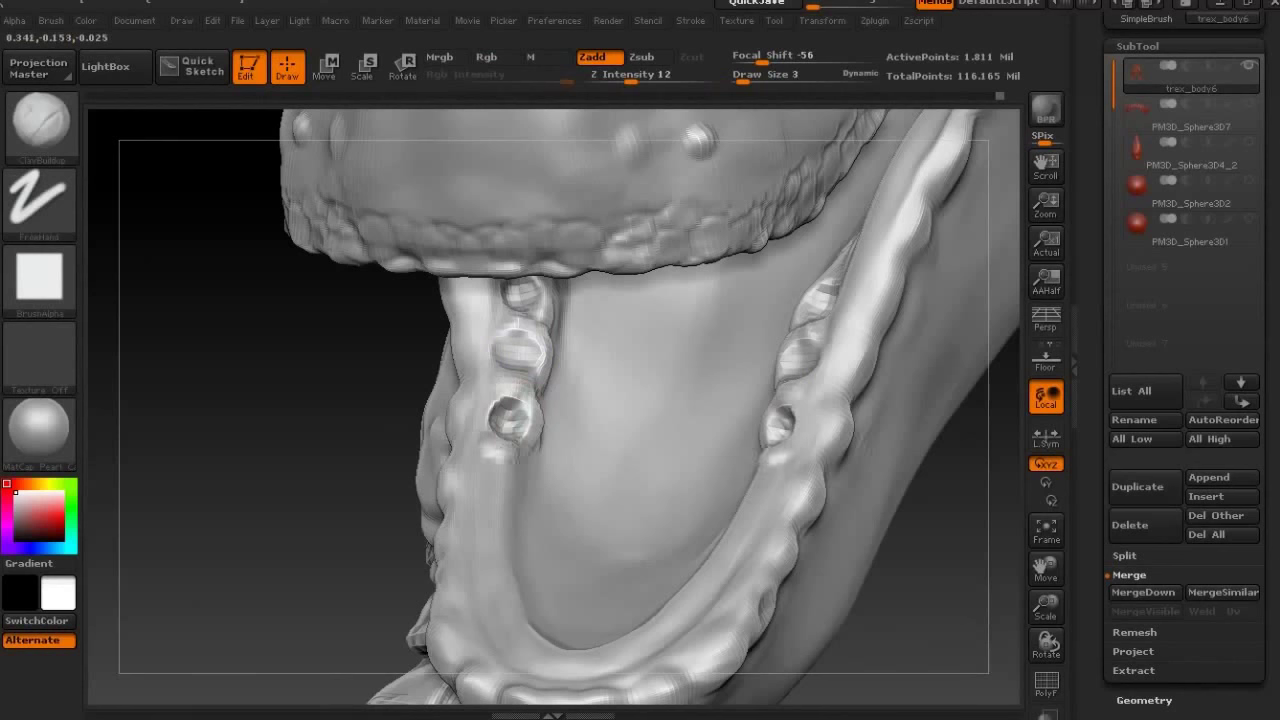
shift+drag(525, 392, 522, 432)
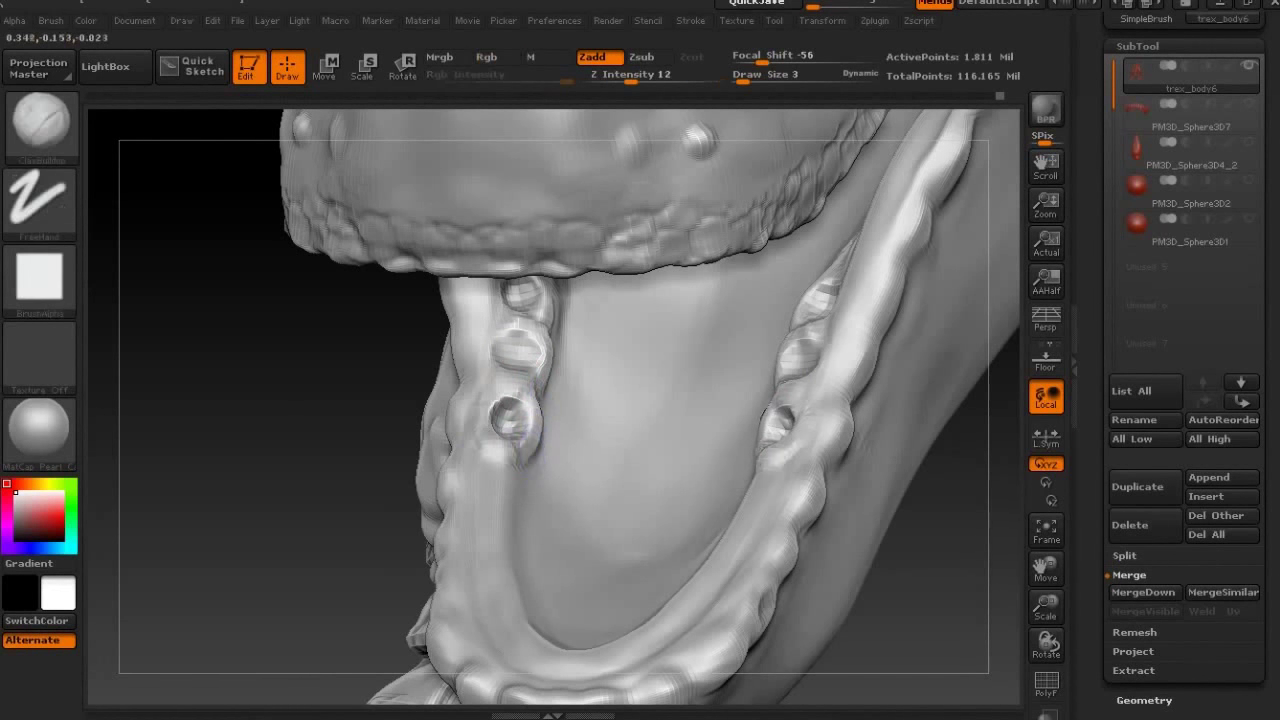
right_drag(487, 414, 552, 300)
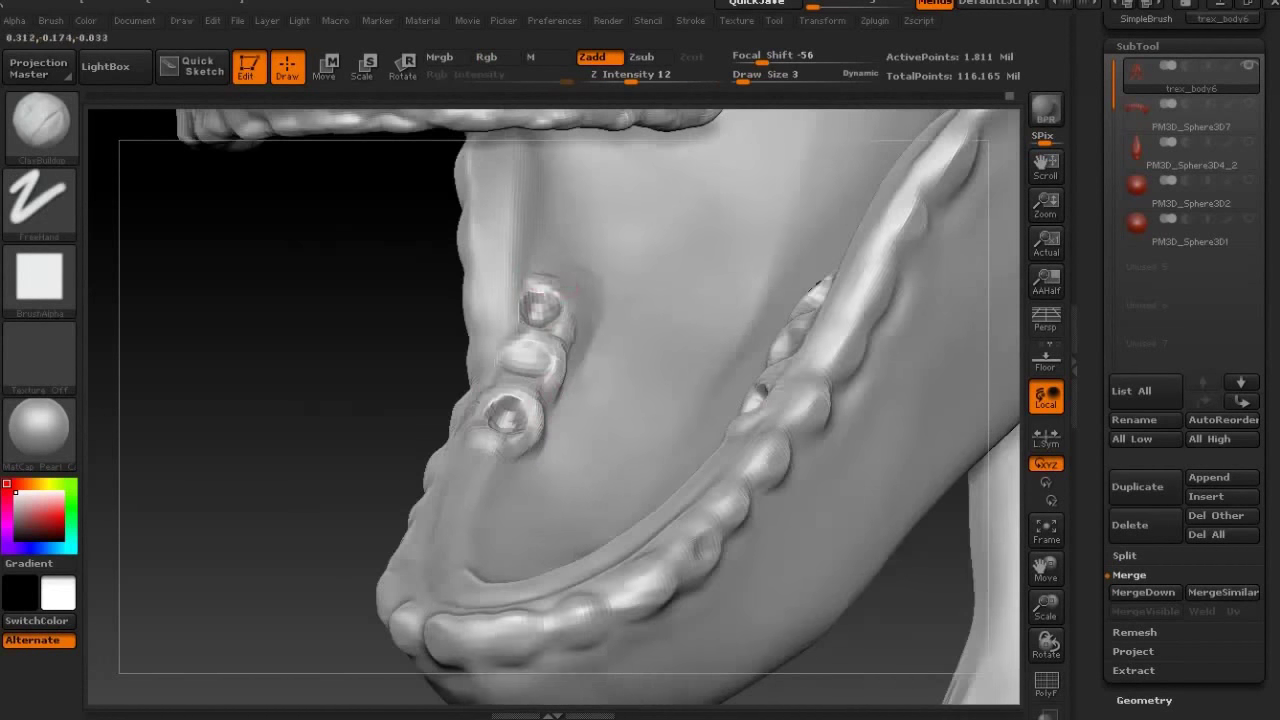
shift+drag(545, 306, 548, 304)
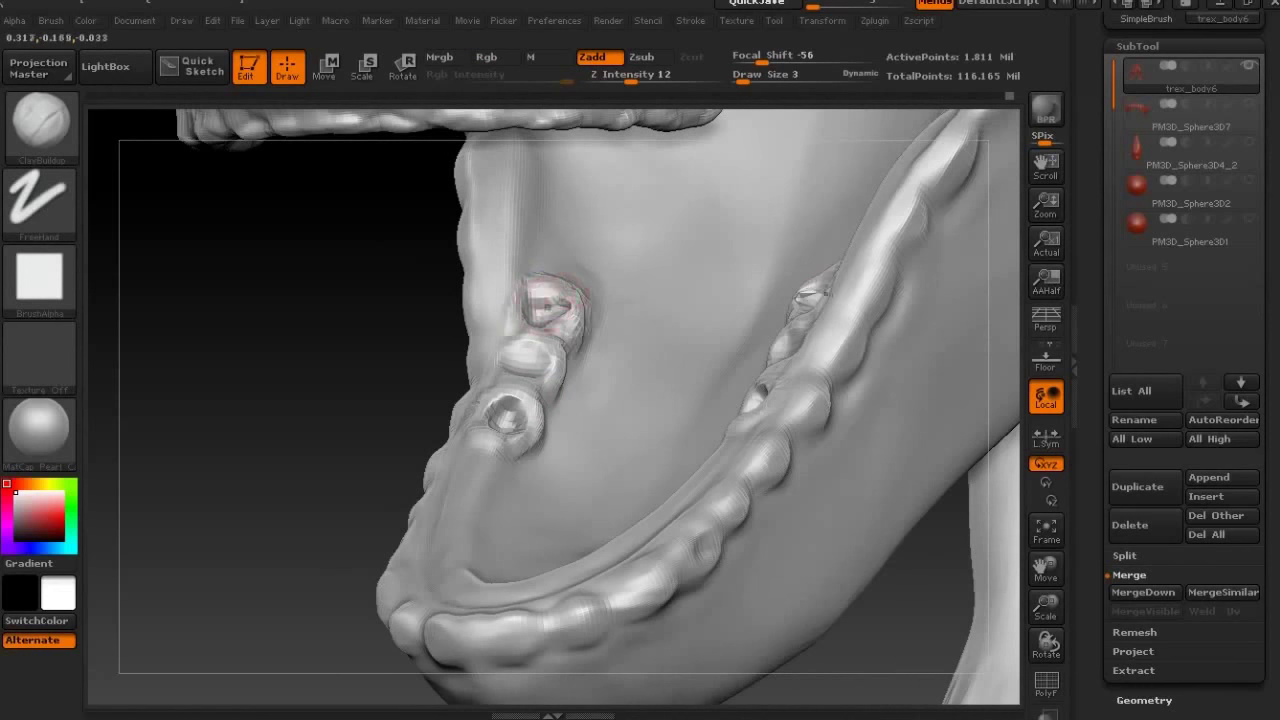
Carve new round sockets along both sides of the U-shaped lower gum, deepening the front one.
right_drag(534, 338, 520, 425)
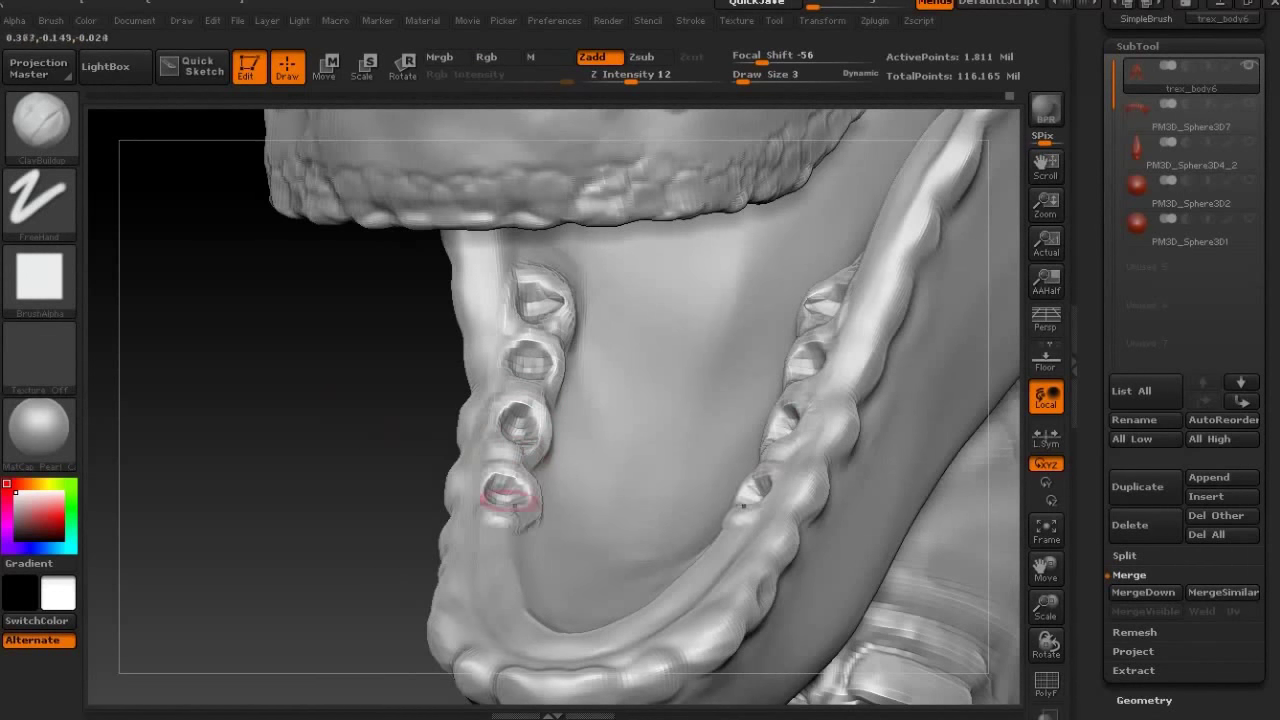
right_drag(481, 539, 508, 325)
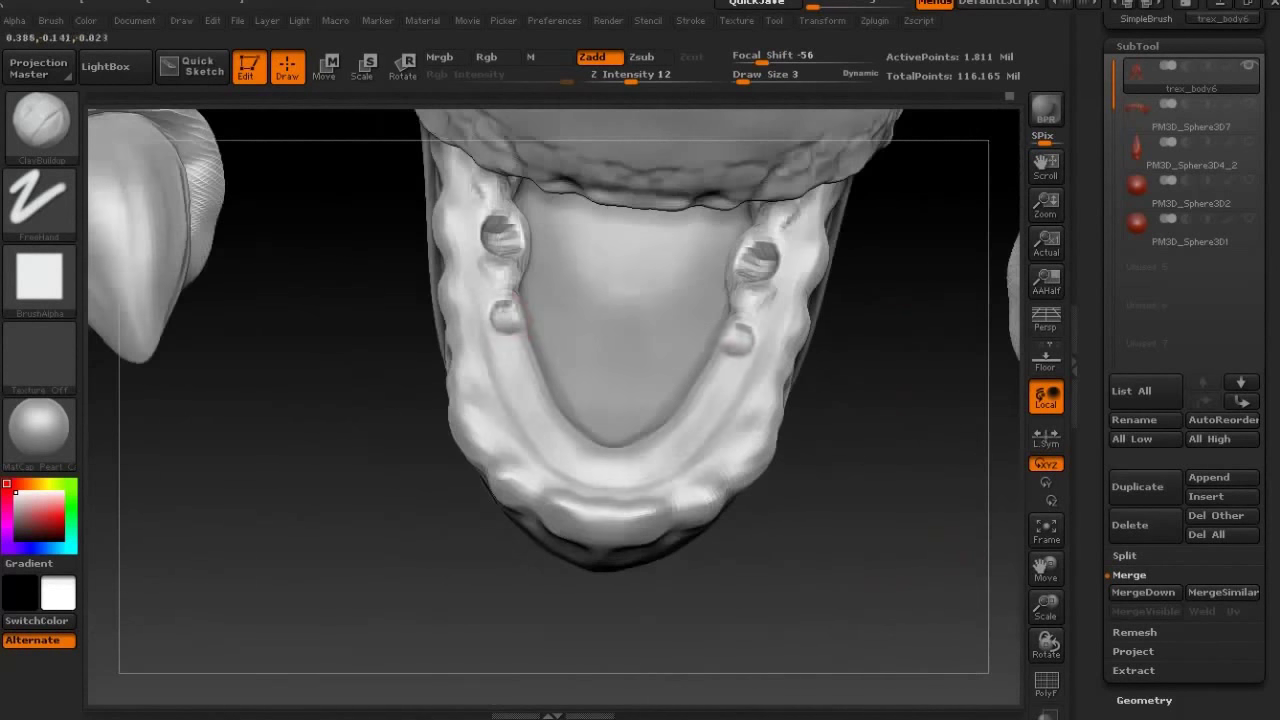
drag(512, 325, 560, 443)
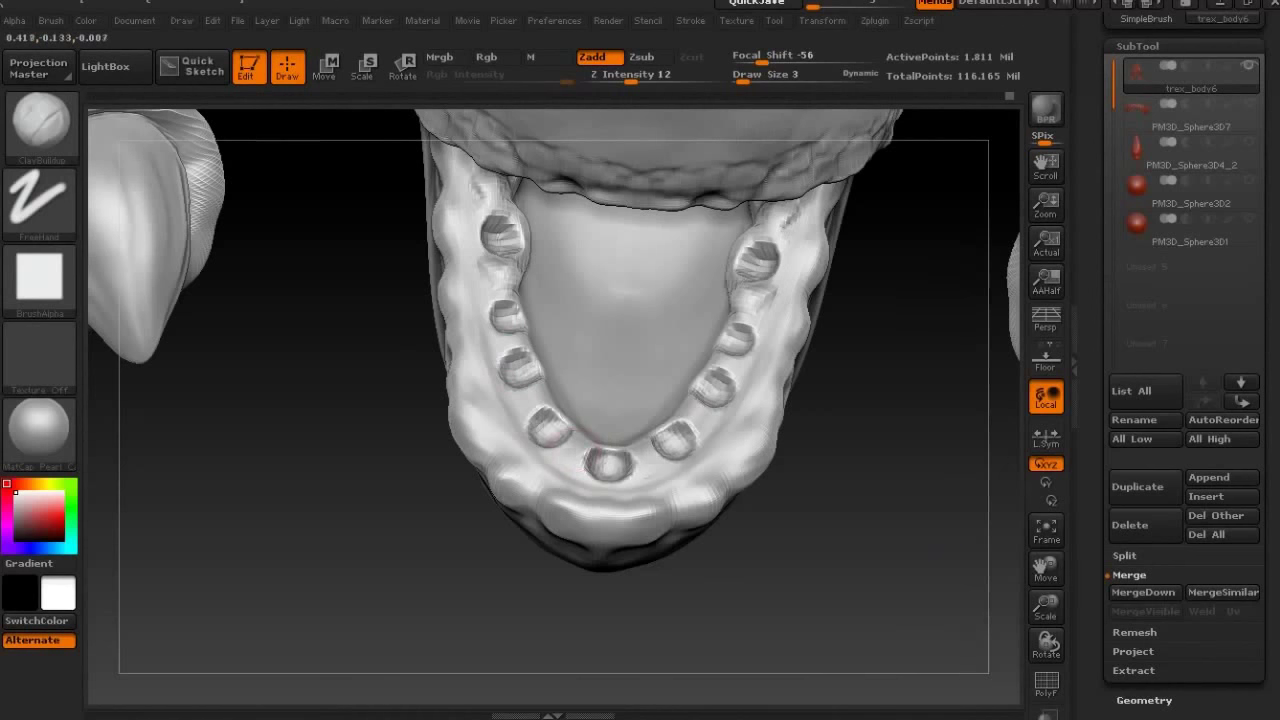
click(607, 462)
Deepen the right-side tooth sockets and their mirrored twins with ClayBuildup.
click(690, 425)
click(678, 440)
mouse_move(527, 376)
mouse_down()
mouse_move(490, 310)
mouse_move(525, 315)
mouse_move(478, 280)
mouse_move(476, 232)
mouse_up()
mouse_move(540, 322)
right_down()
mouse_move(620, 400)
mouse_move(897, 150)
right_up()
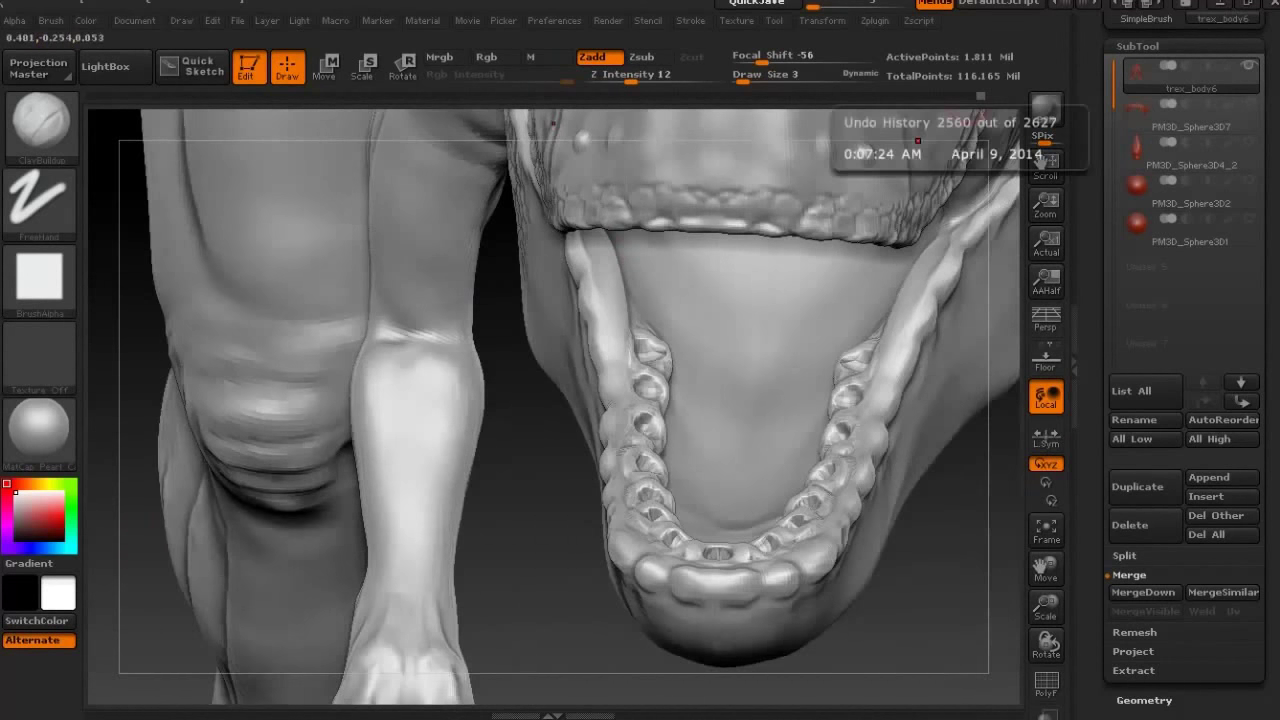
Undo the bad socket strokes, recarve the socket, and Shift-smooth its edges from side views.
key(ctrl+z)
key(ctrl+z)
key(ctrl+z)
drag(668, 388, 662, 425)
right_drag(647, 429, 636, 464)
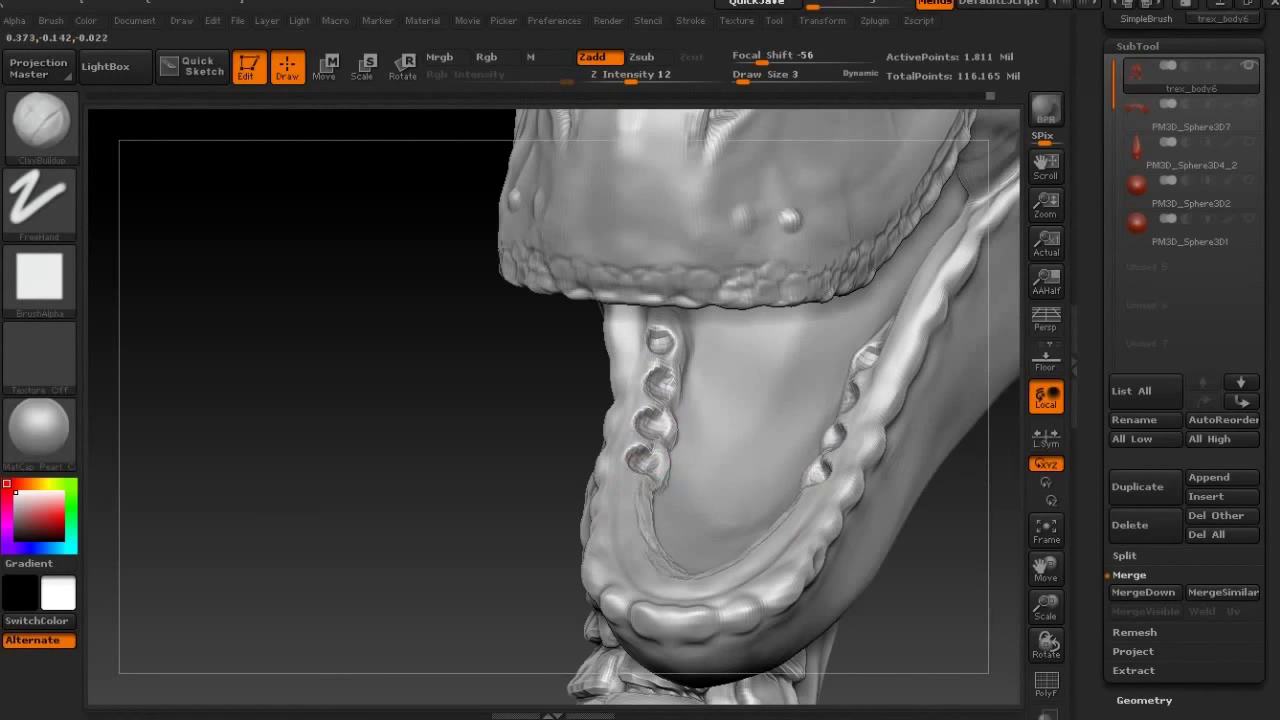
key(shift)
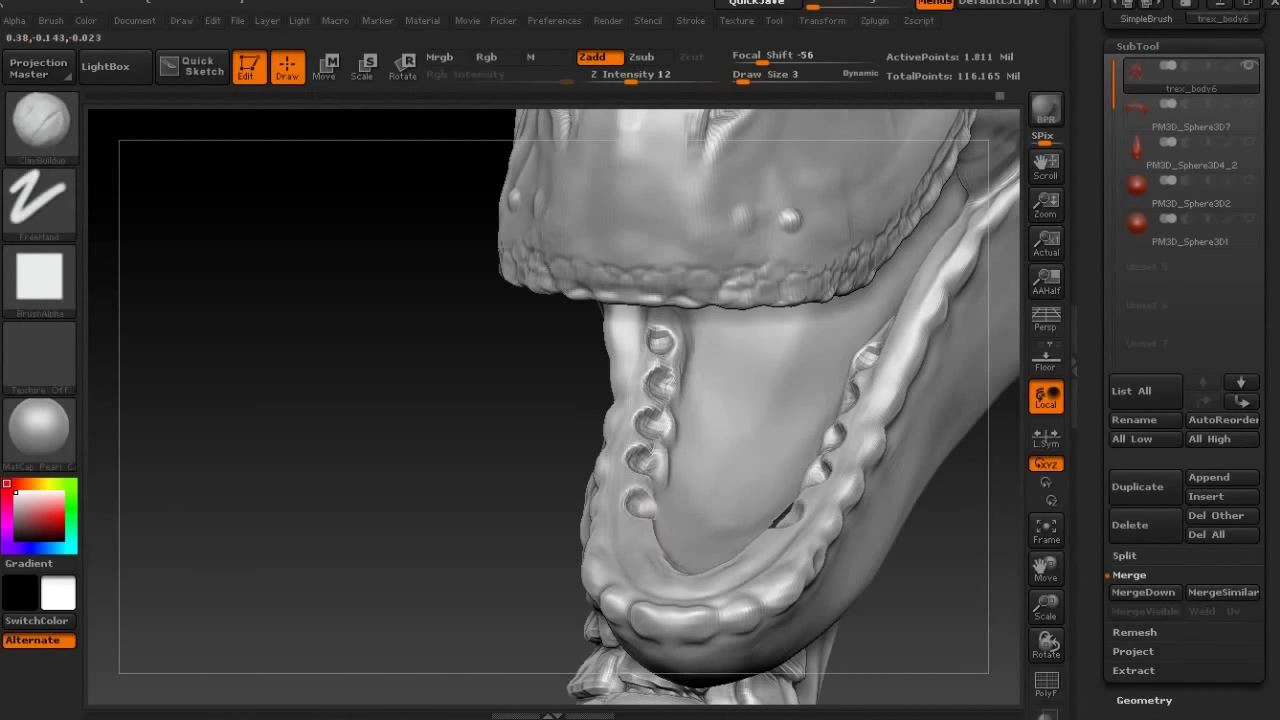
mouse_move(648, 506)
right_down()
mouse_move(654, 571)
mouse_move(673, 576)
right_up()
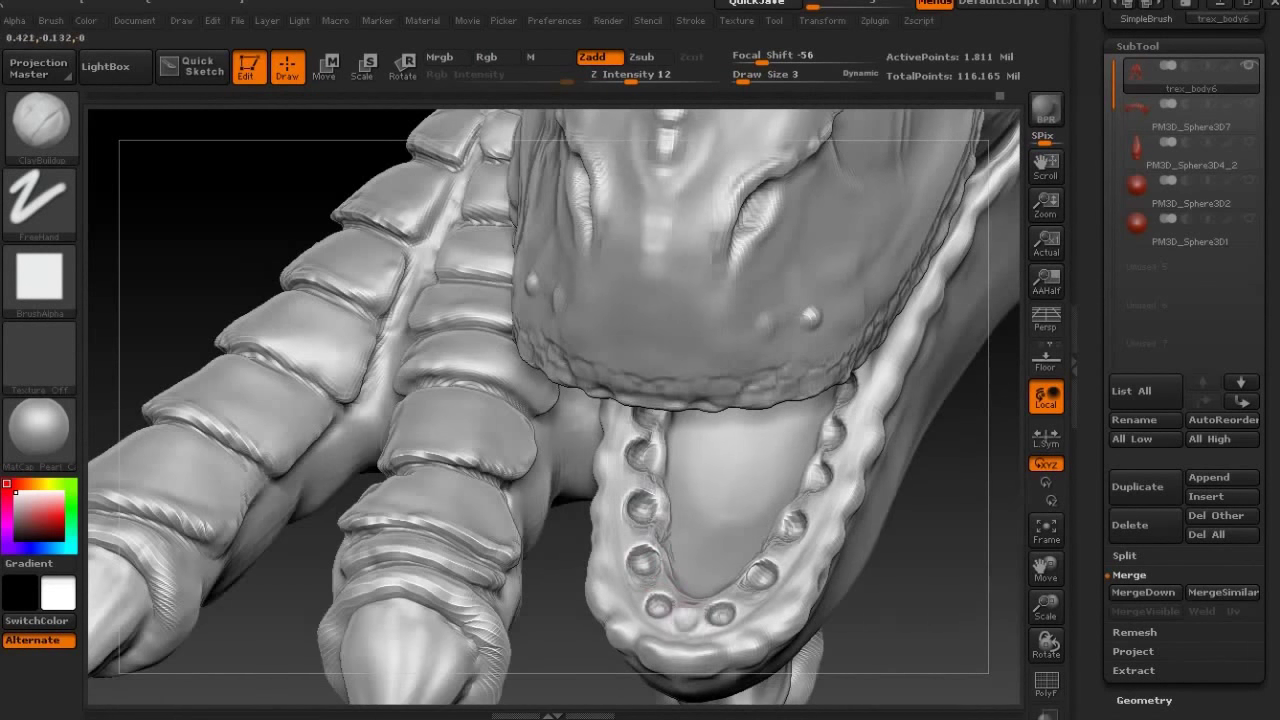
right_drag(668, 560, 760, 520)
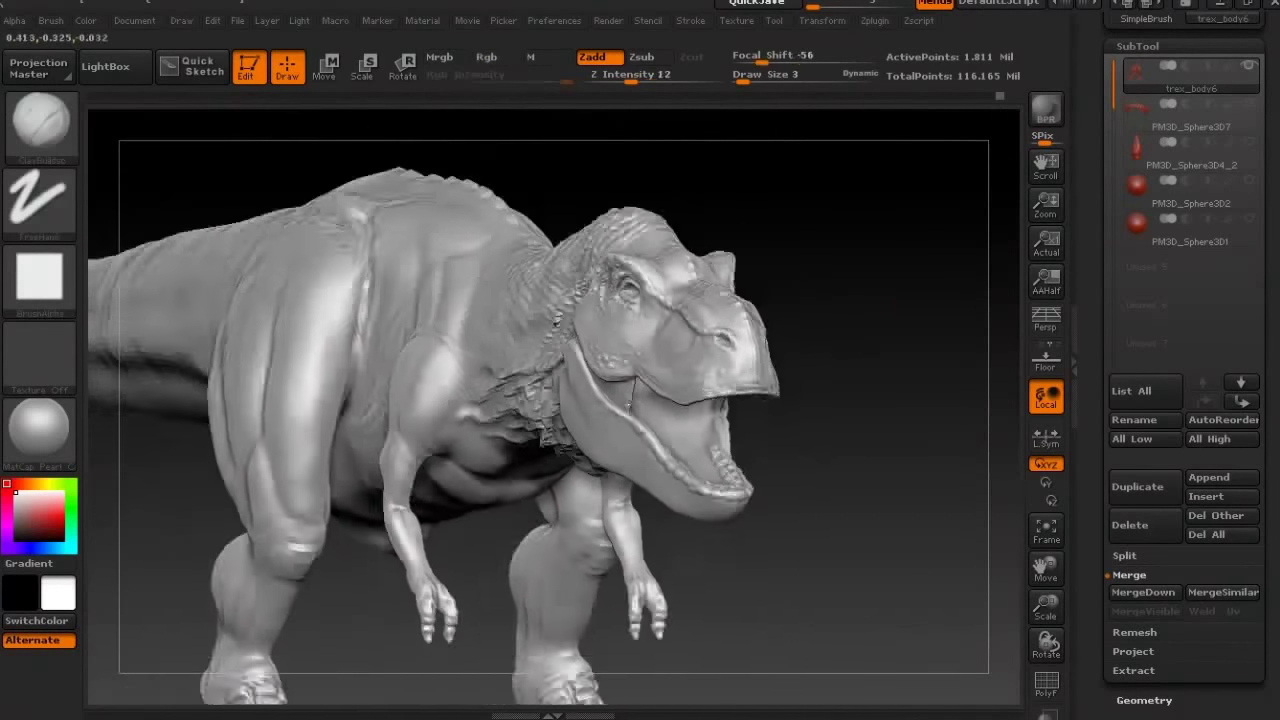
mouse_move(1015, 243)
mouse_down()
mouse_move(857, 243)
mouse_move(828, 284)
mouse_move(800, 290)
mouse_up()
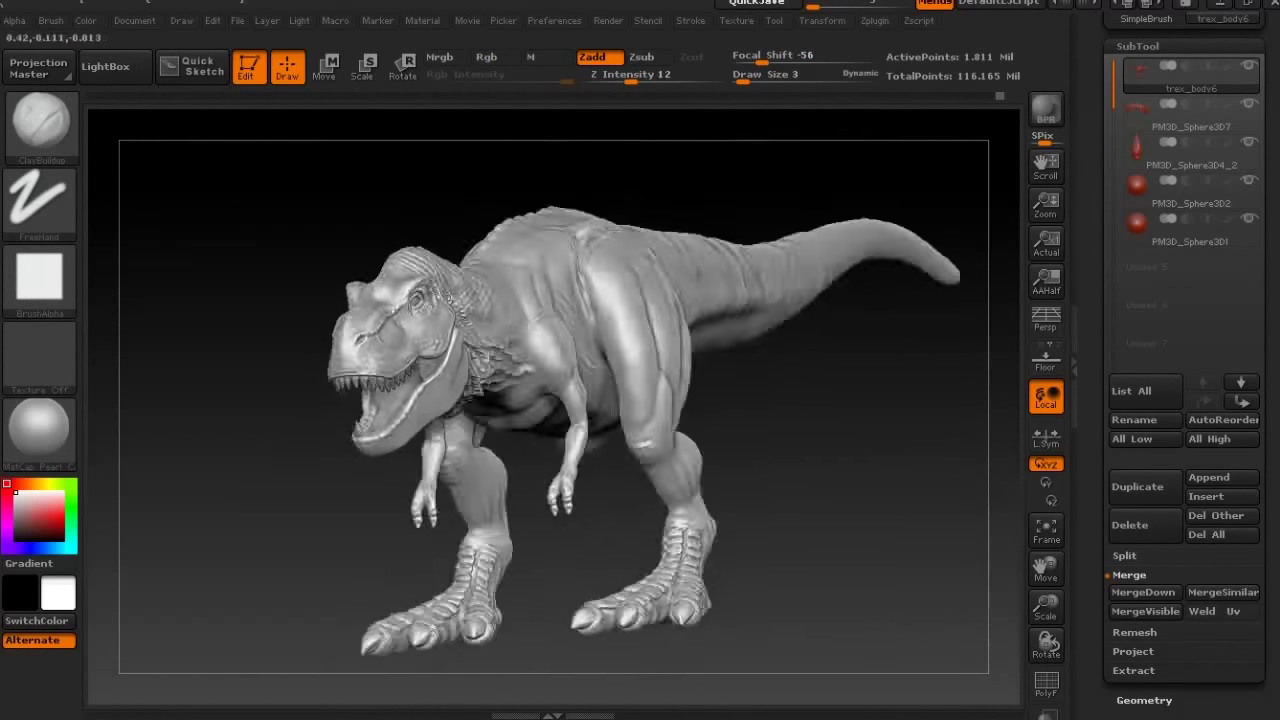
alt+drag(861, 447, 746, 422)
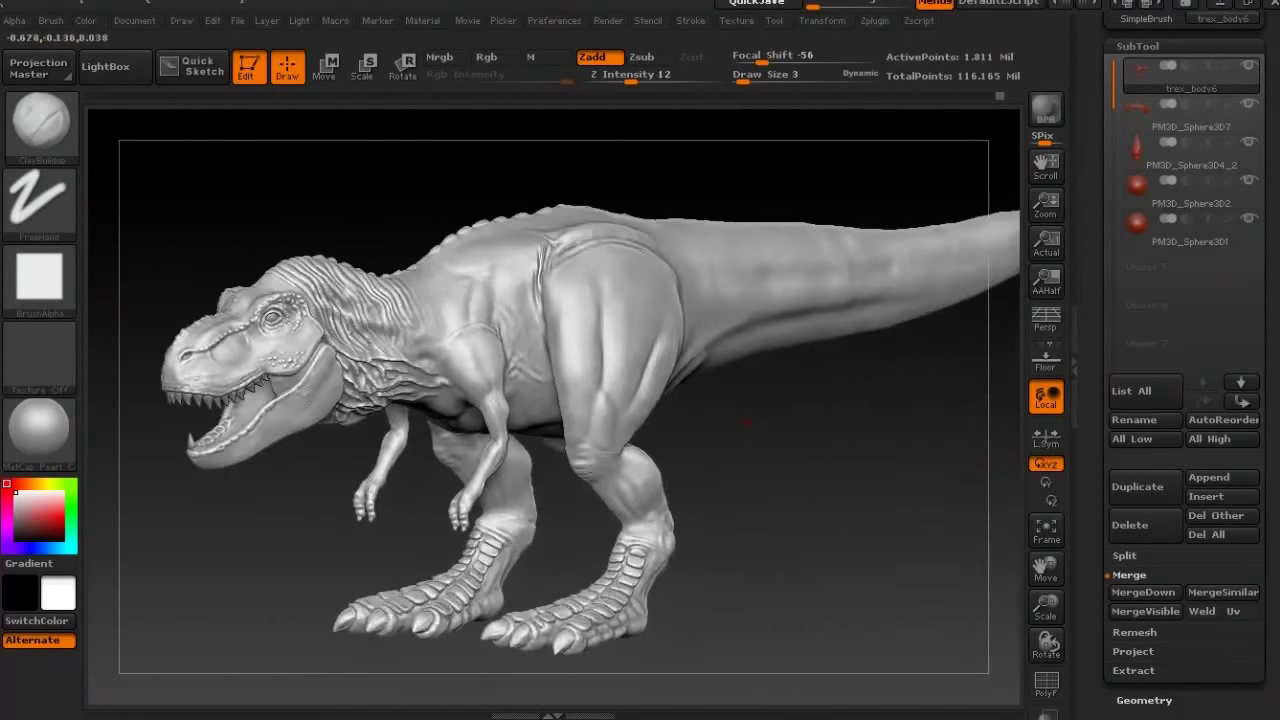